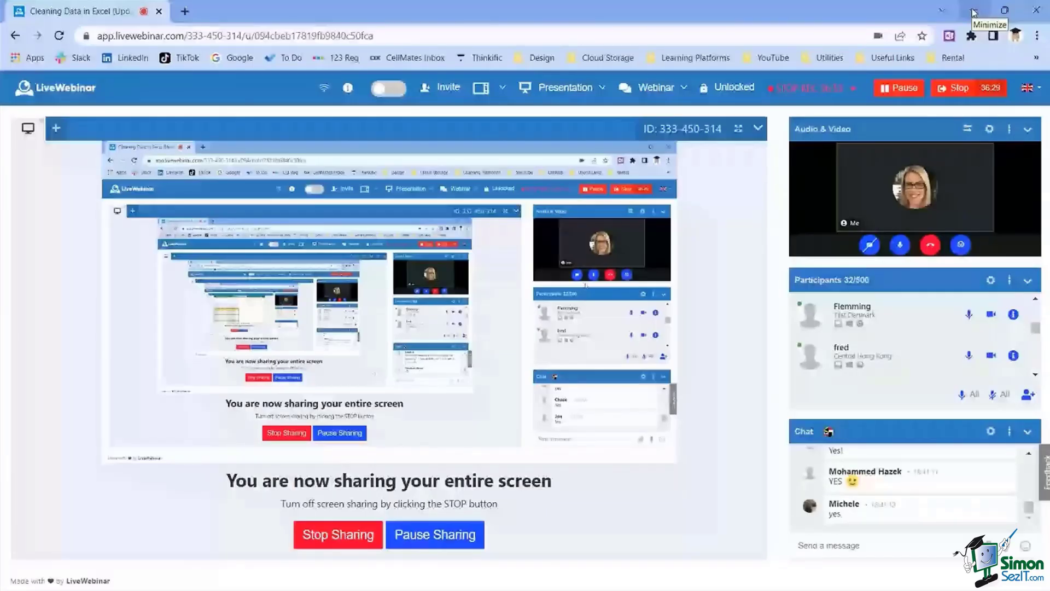
pyautogui.click(973, 11)
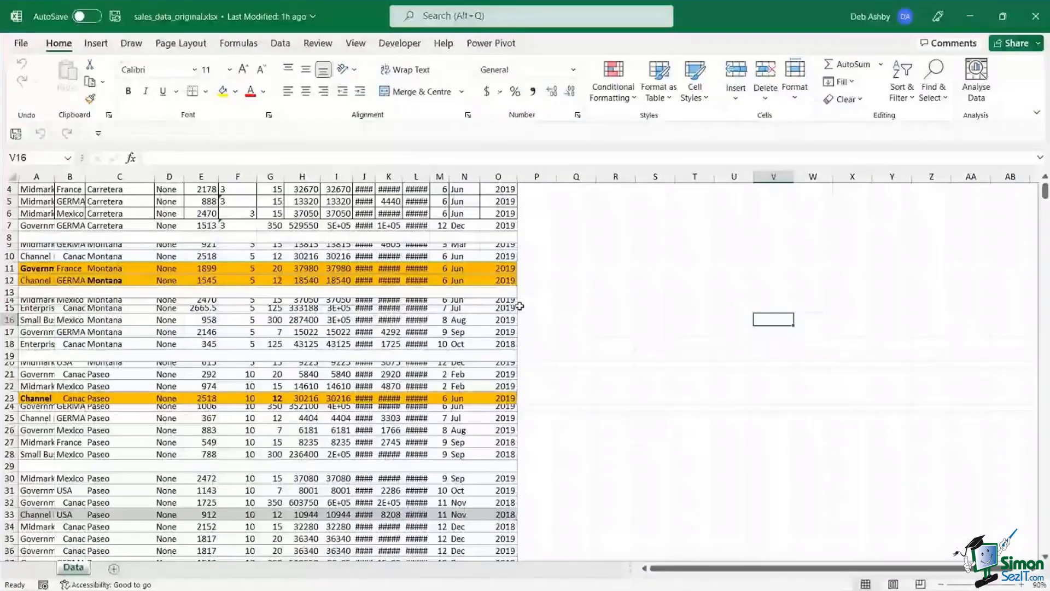
pyautogui.click(608, 279)
pyautogui.scroll(1, 609, 277)
pyautogui.scroll(1, 608, 278)
pyautogui.click(603, 225)
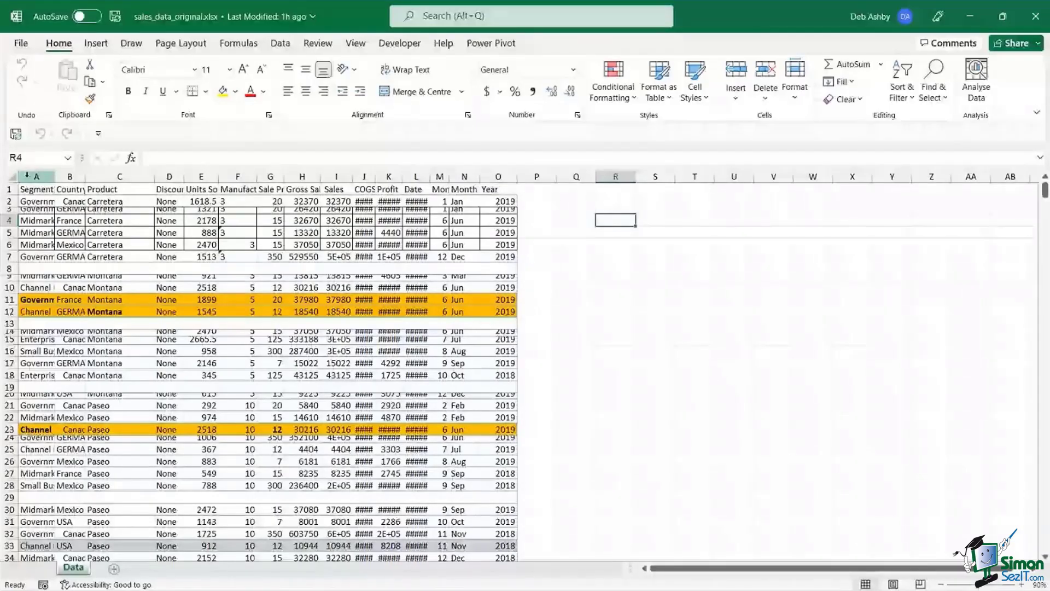
# - AutoFit columns A through O so full headers and values replace the ####
pyautogui.moveTo(26, 175); pyautogui.dragTo(495, 174)
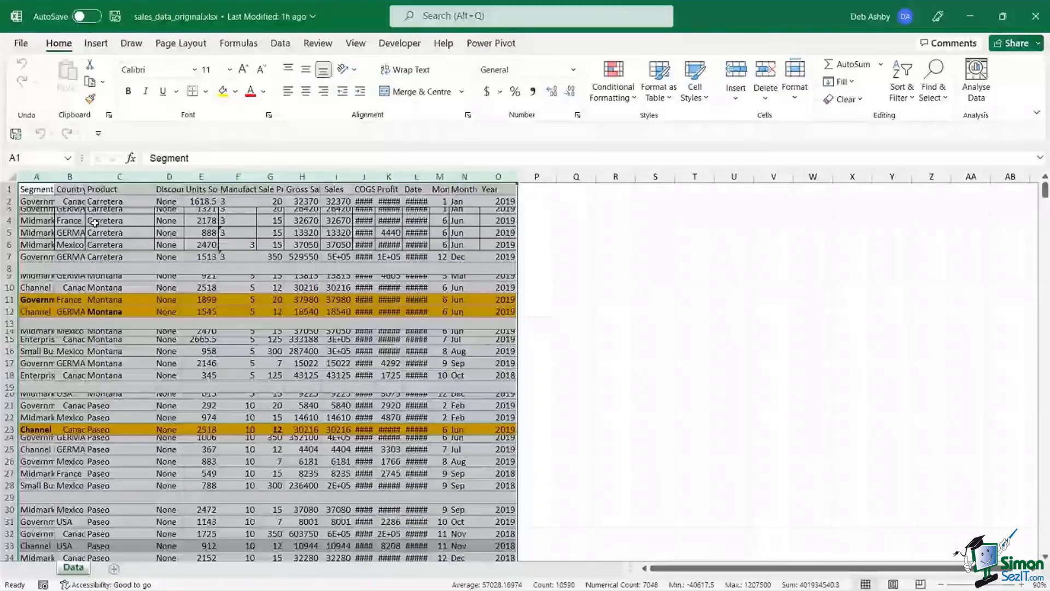
pyautogui.doubleClick(183, 176)
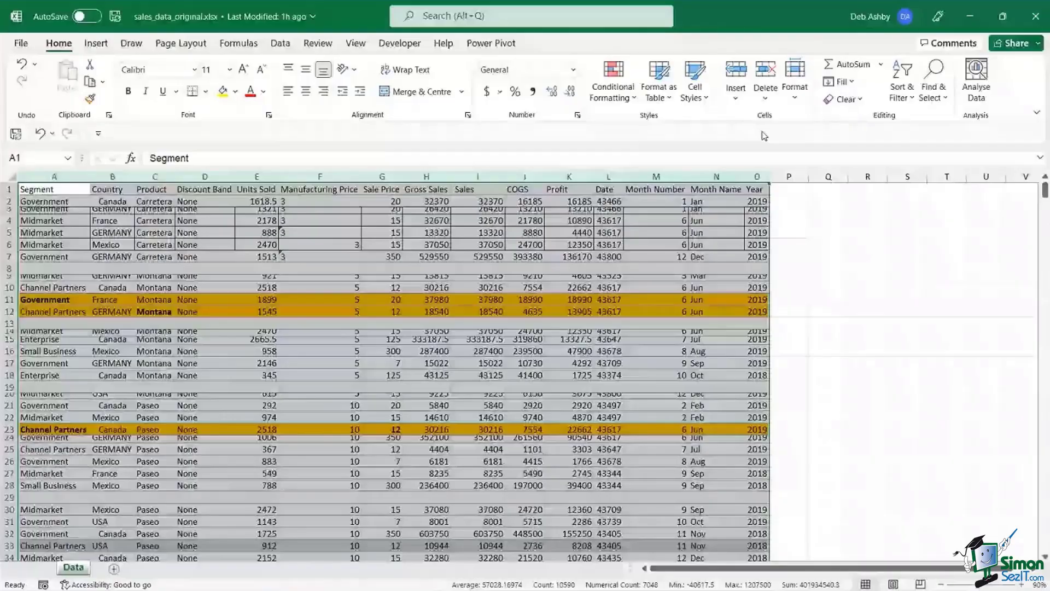
pyautogui.click(794, 82)
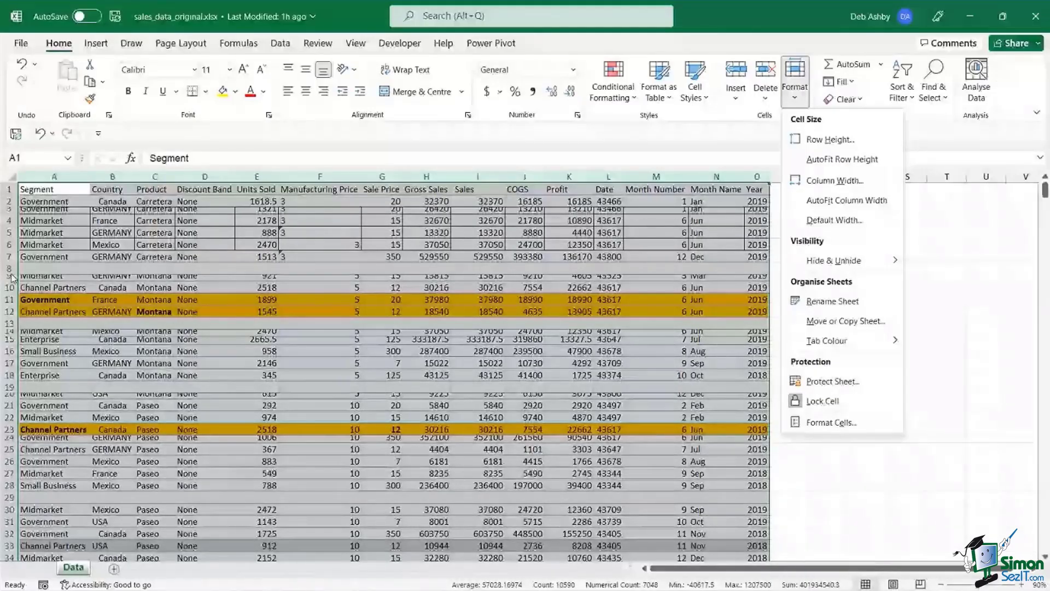
# - AutoFit every row's height so all records display fully, then deselect
pyautogui.click(847, 160)
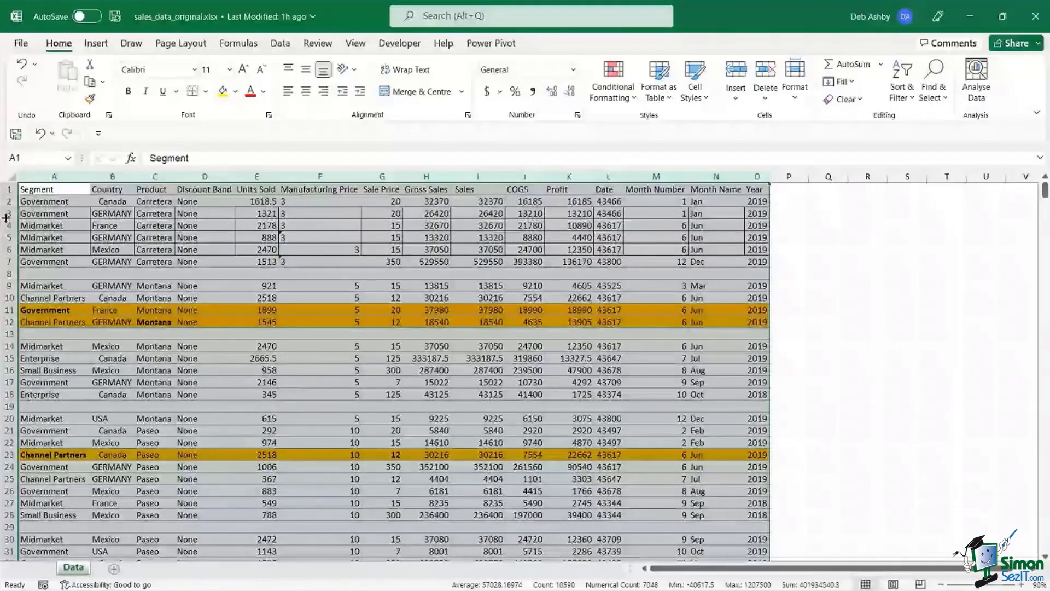
pyautogui.click(397, 239)
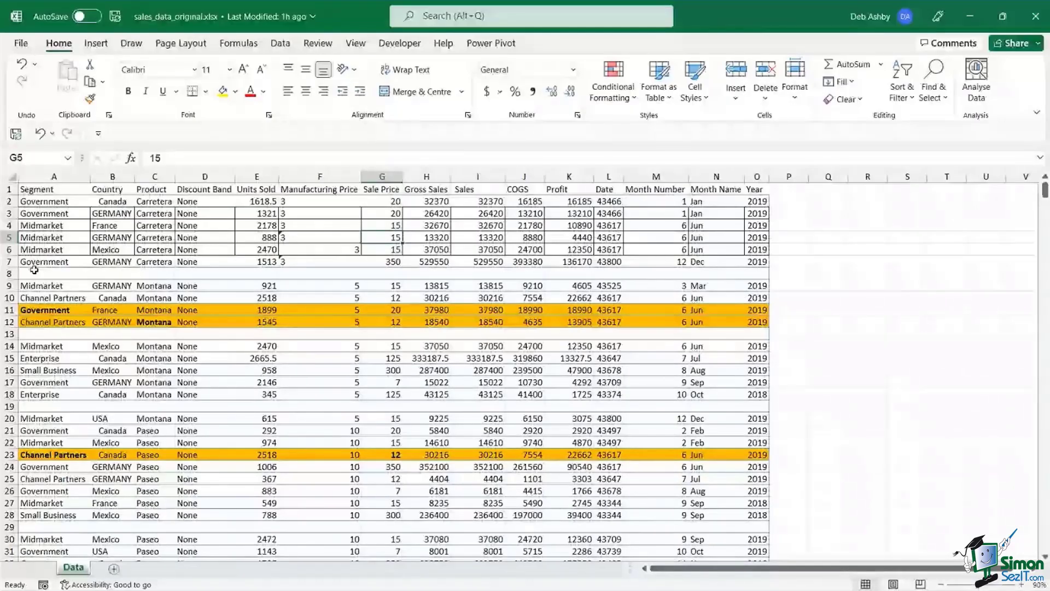
pyautogui.click(7, 274)
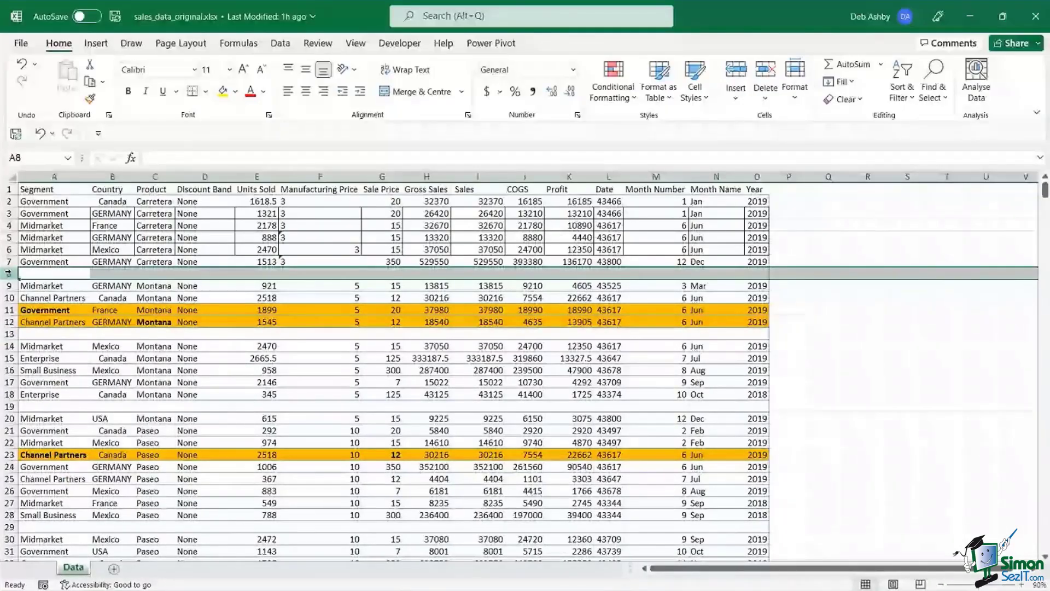
pyautogui.click(7, 333)
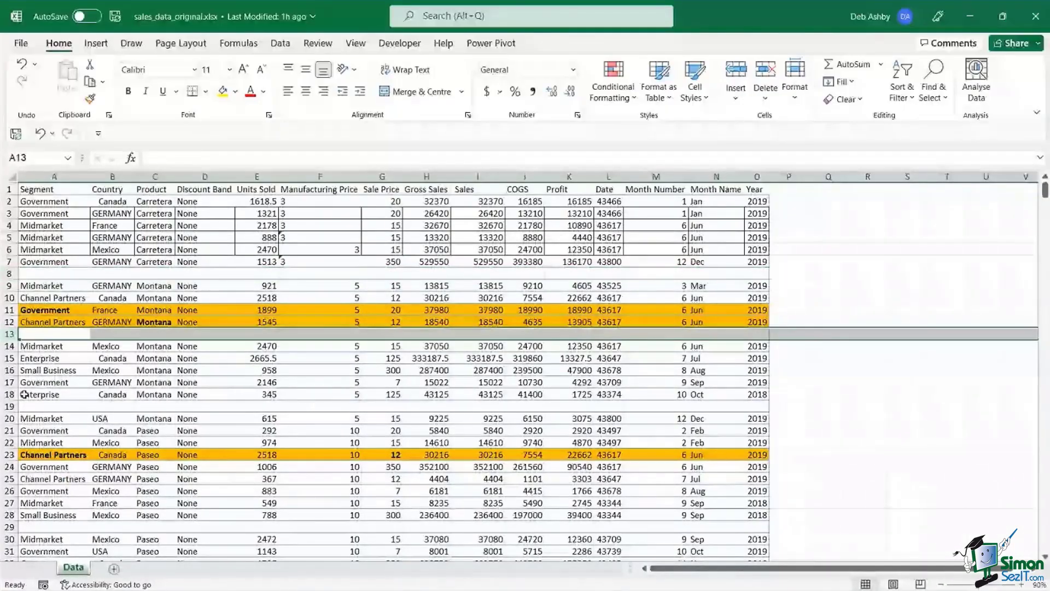
pyautogui.click(9, 406)
pyautogui.click(9, 526)
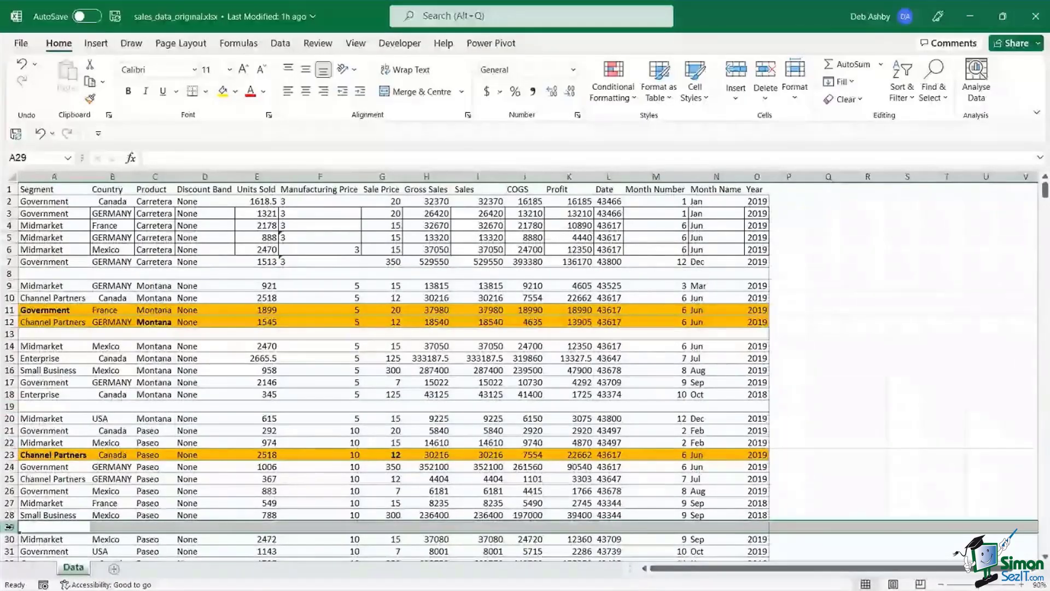
pyautogui.click(422, 369)
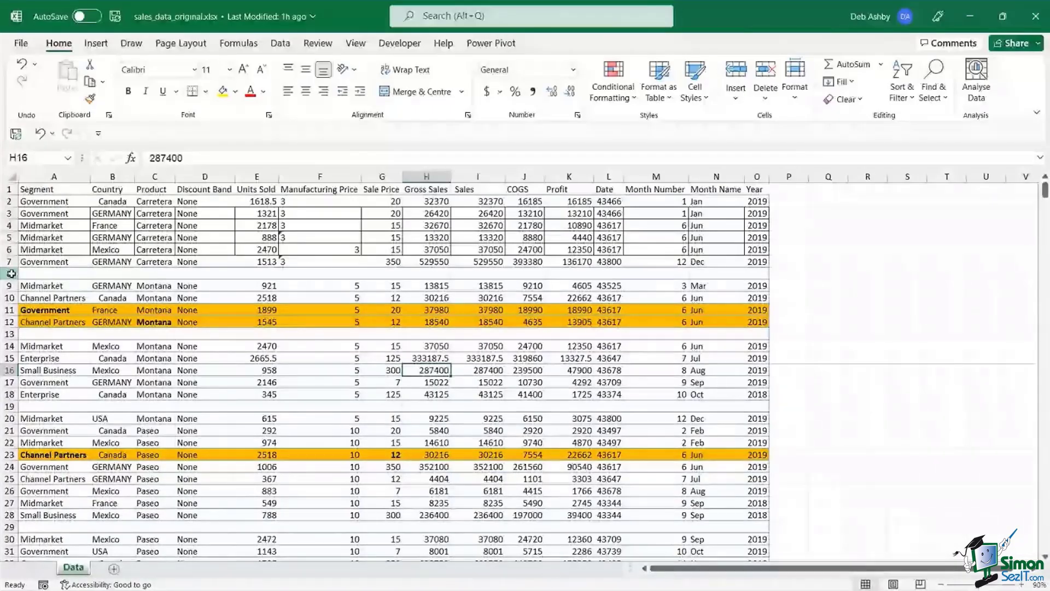
pyautogui.click(11, 273)
pyautogui.rightClick(11, 273)
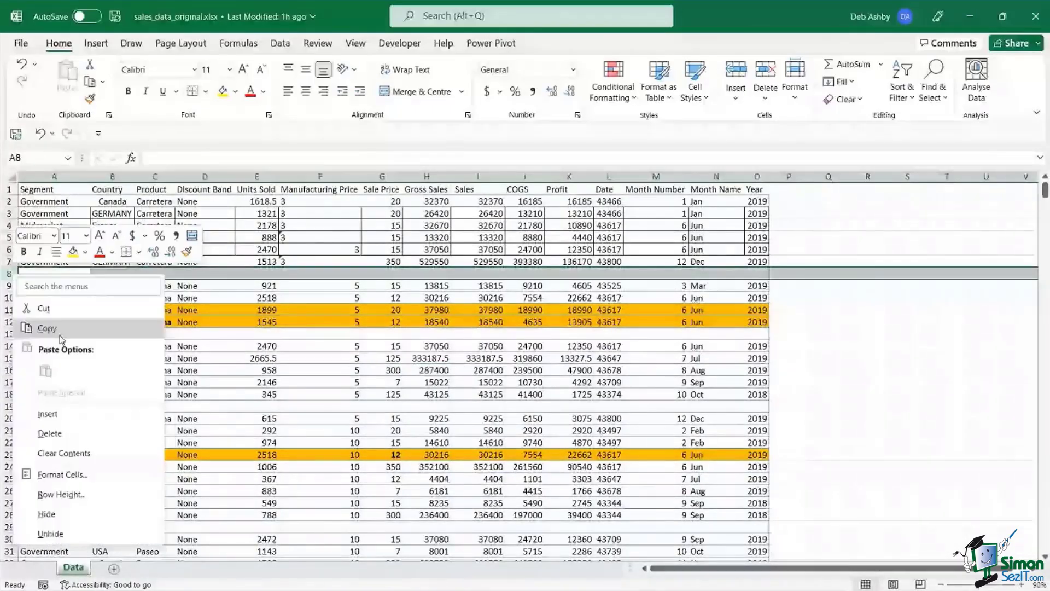
pyautogui.press('Escape')
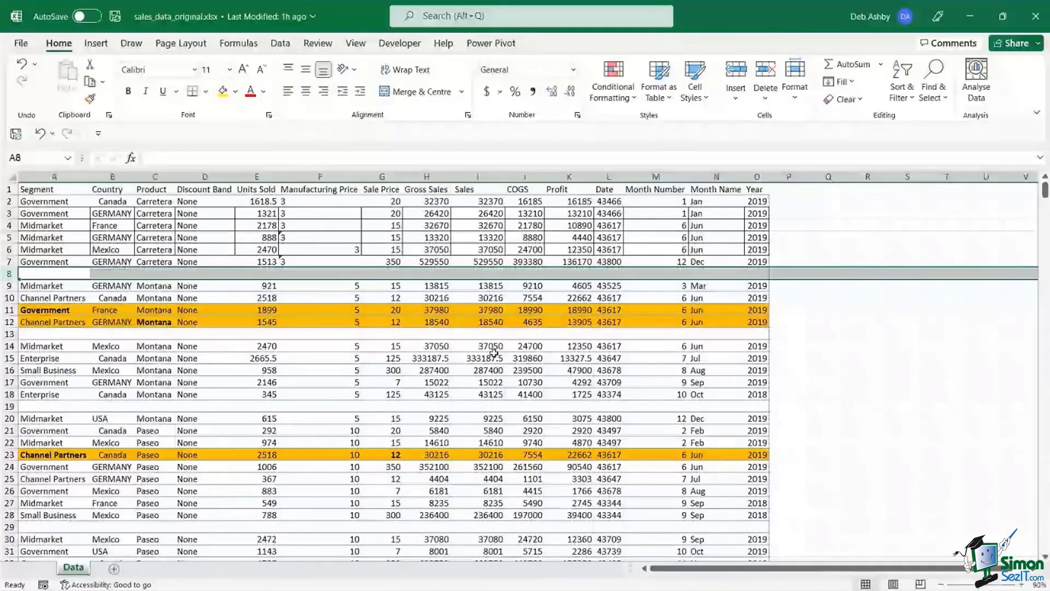
pyautogui.click(493, 350)
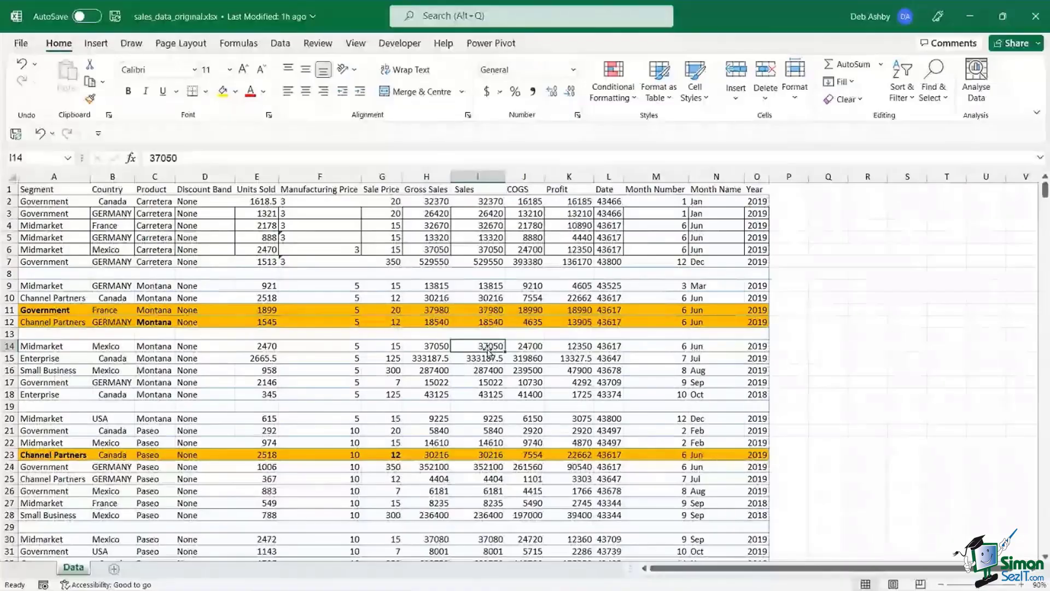
pyautogui.click(8, 274)
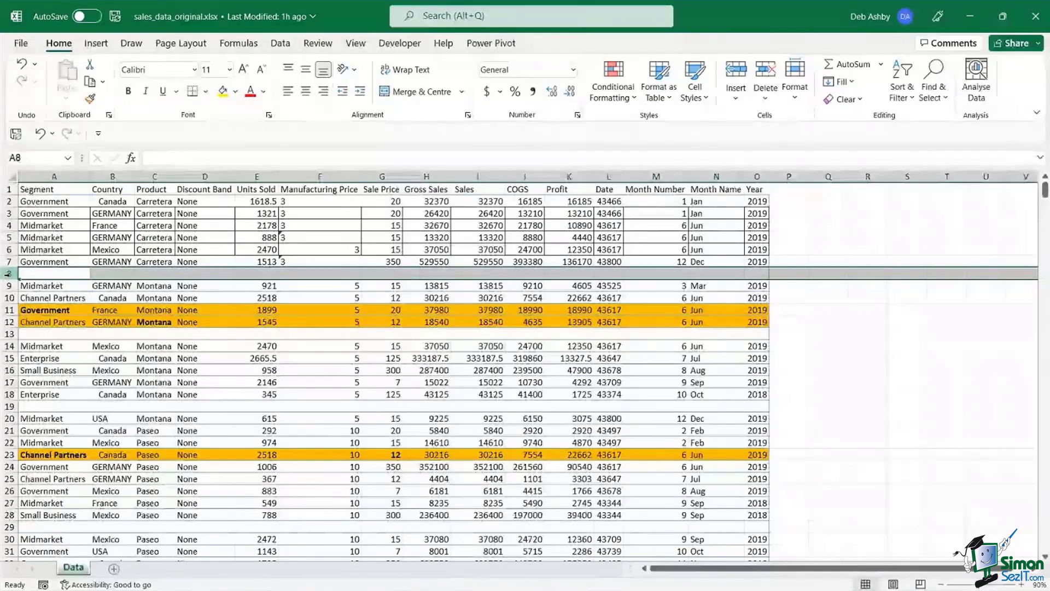
pyautogui.click(375, 367)
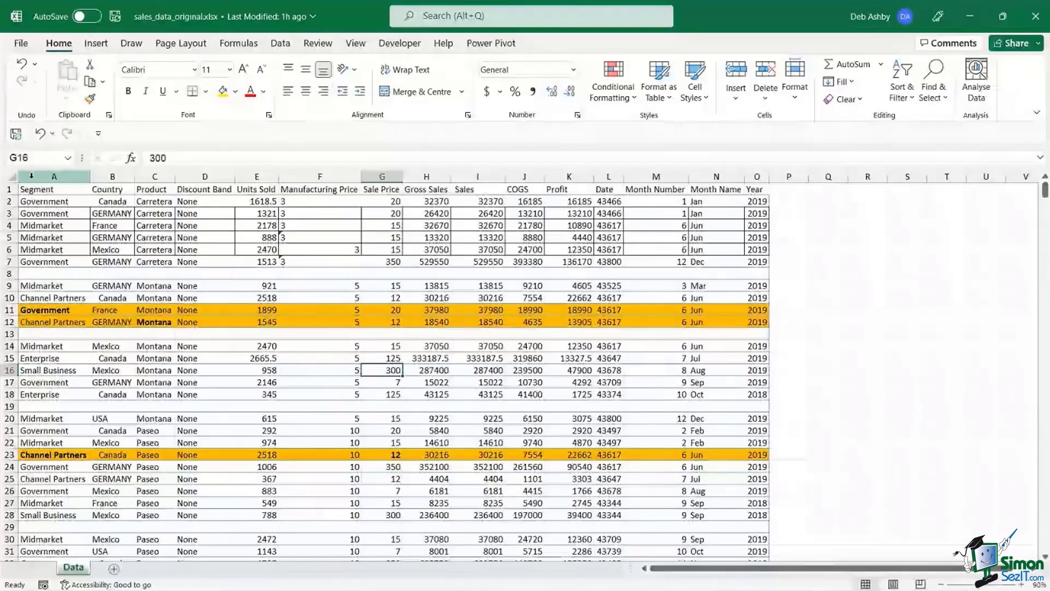
pyautogui.moveTo(31, 176); pyautogui.dragTo(757, 178)
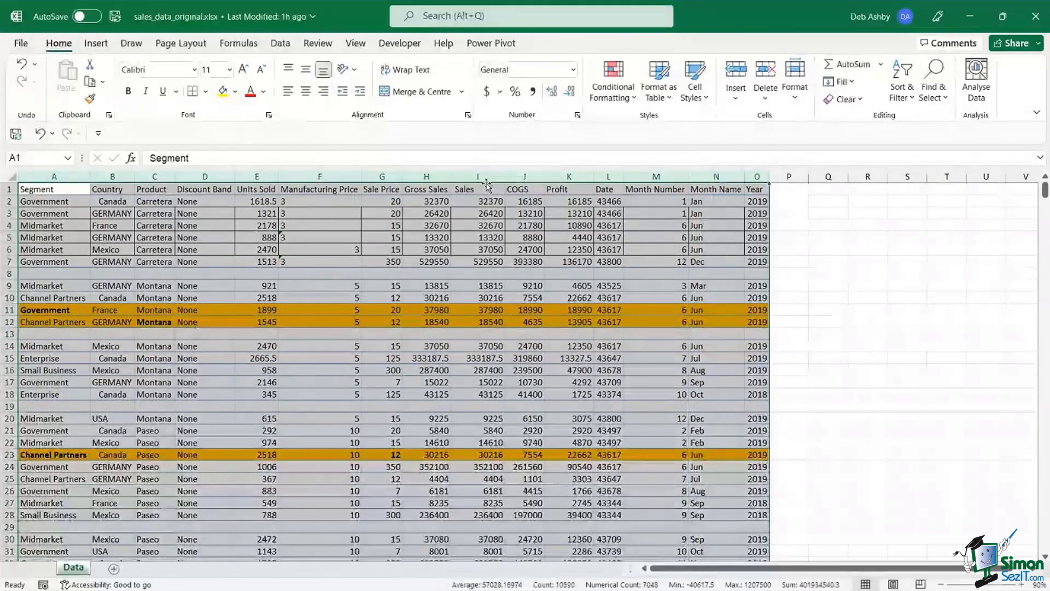
# - Select all blank cells in the sales data using Go To Special > Blanks
pyautogui.hotkey('ctrl', 'g')
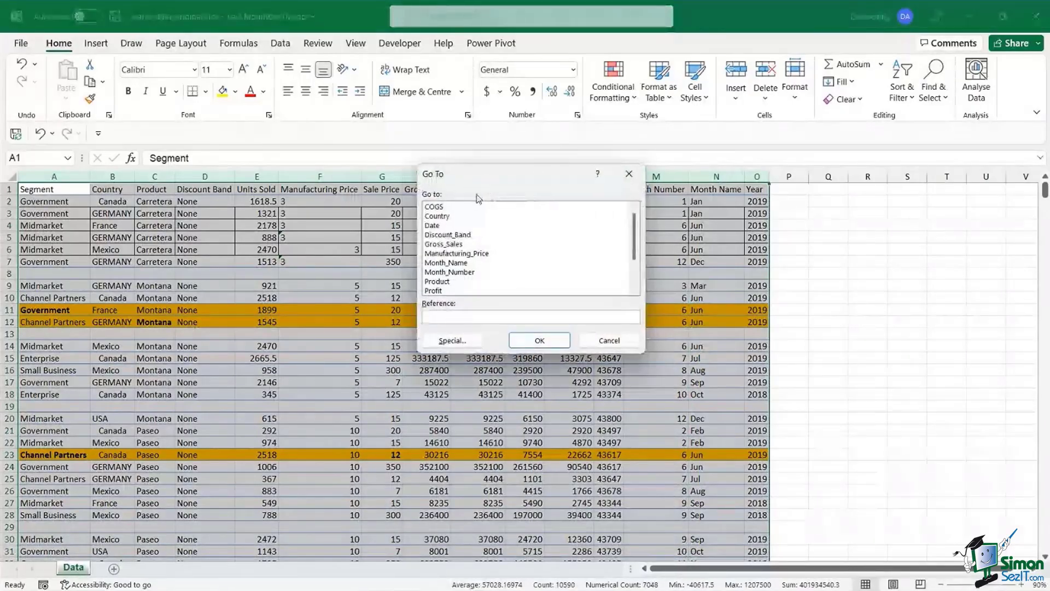
pyautogui.click(461, 342)
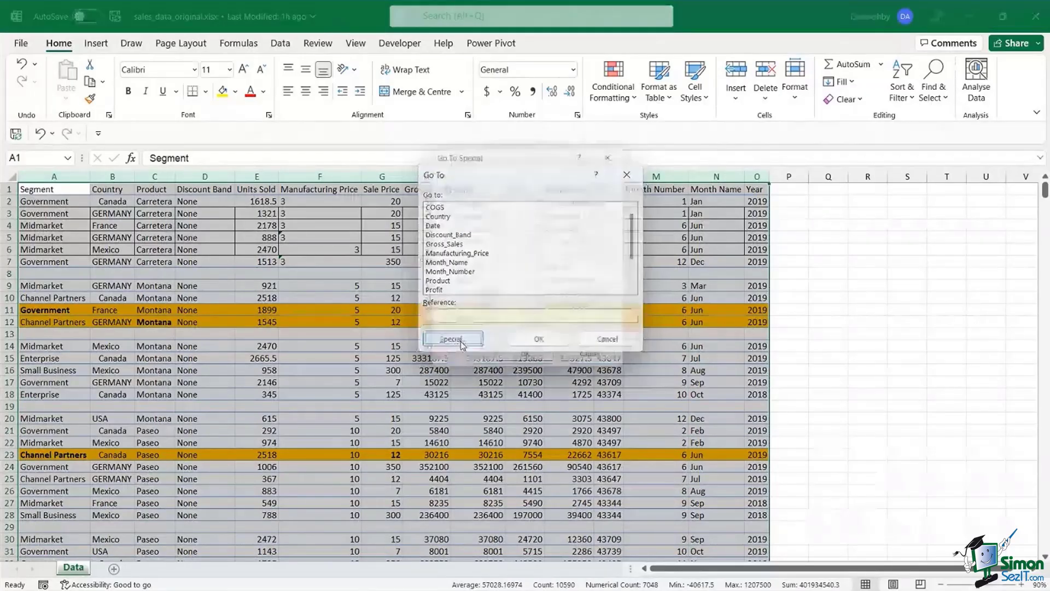
pyautogui.moveTo(518, 157); pyautogui.dragTo(574, 121)
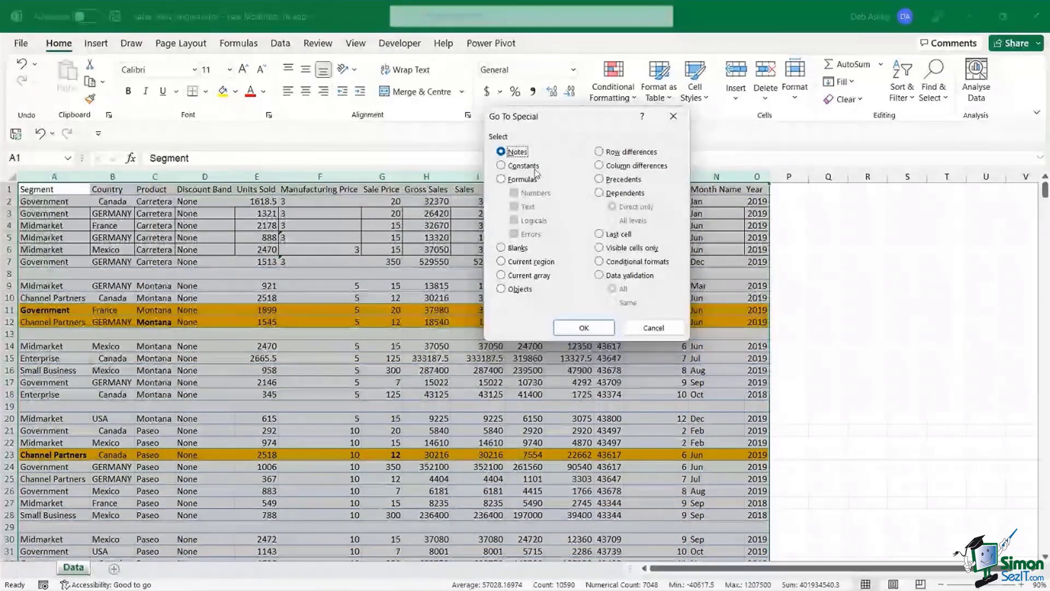
pyautogui.click(502, 248)
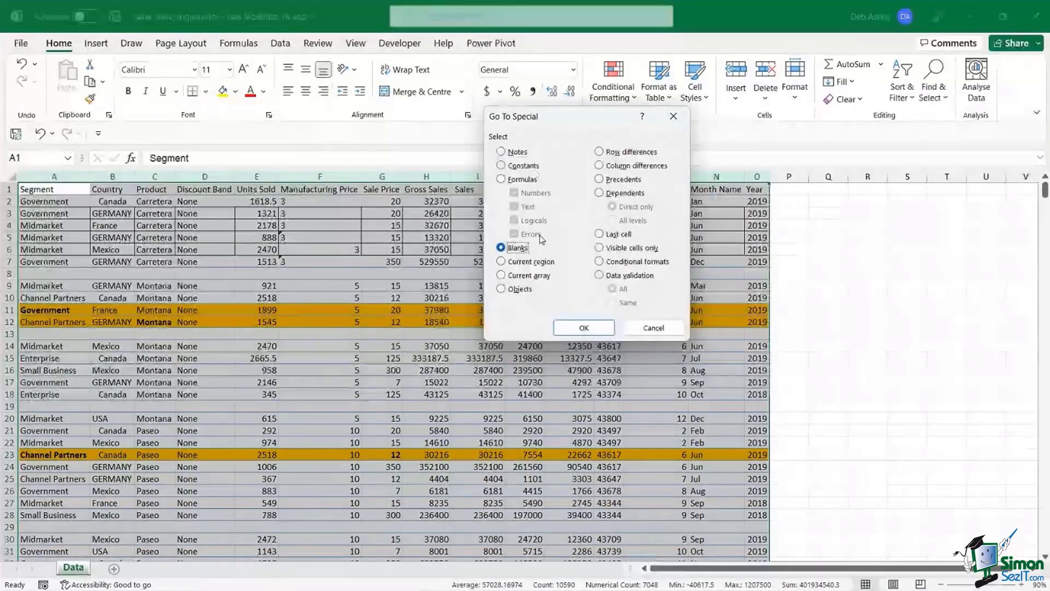
pyautogui.click(605, 326)
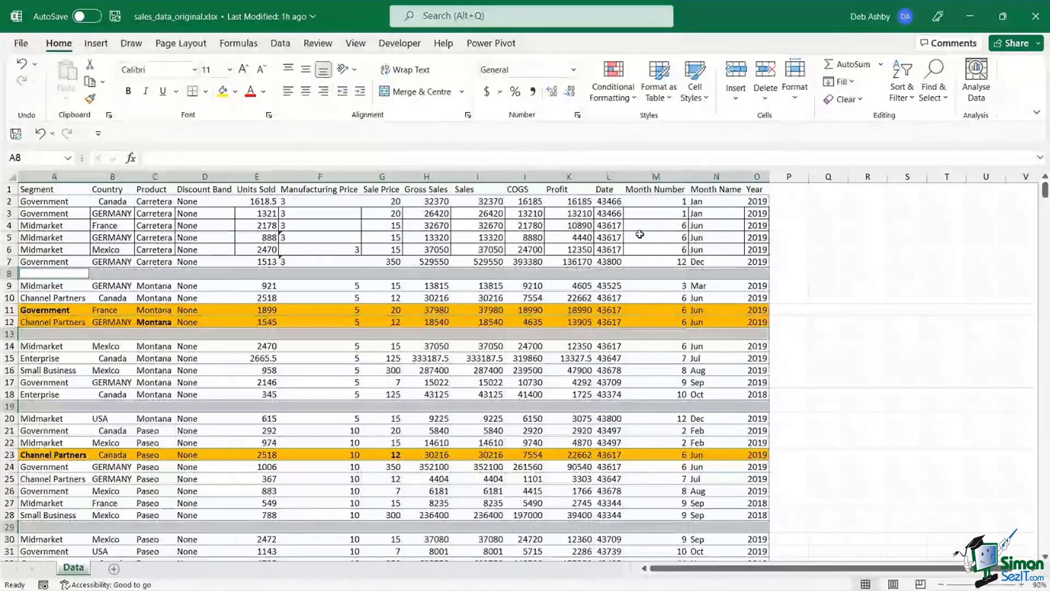
pyautogui.click(766, 93)
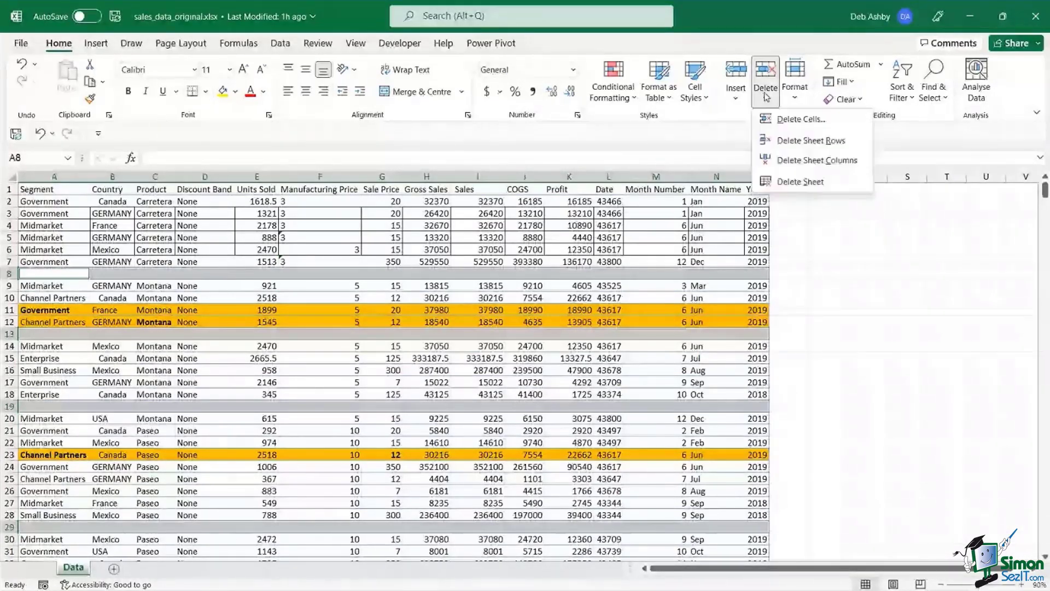
# - Delete the sheet rows holding blank cells, then clear the values in H14 and H17
pyautogui.click(787, 141)
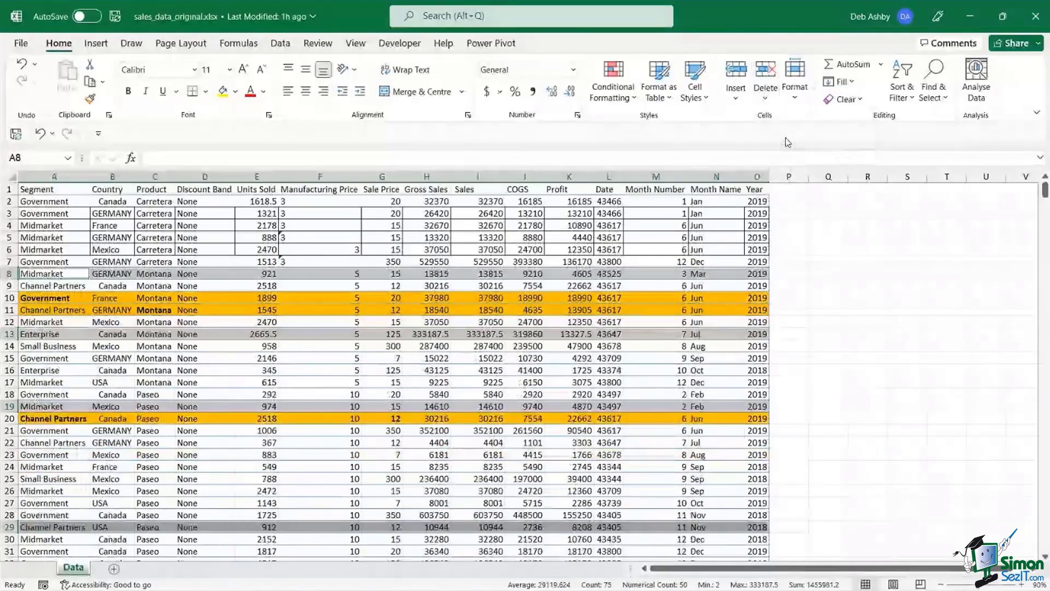
pyautogui.click(540, 357)
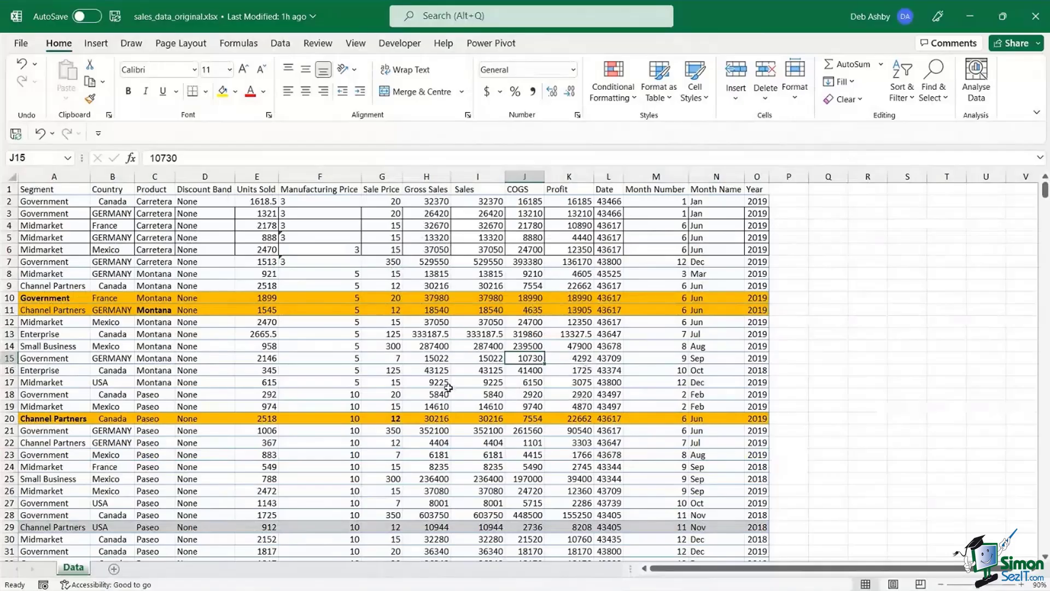
pyautogui.click(428, 347)
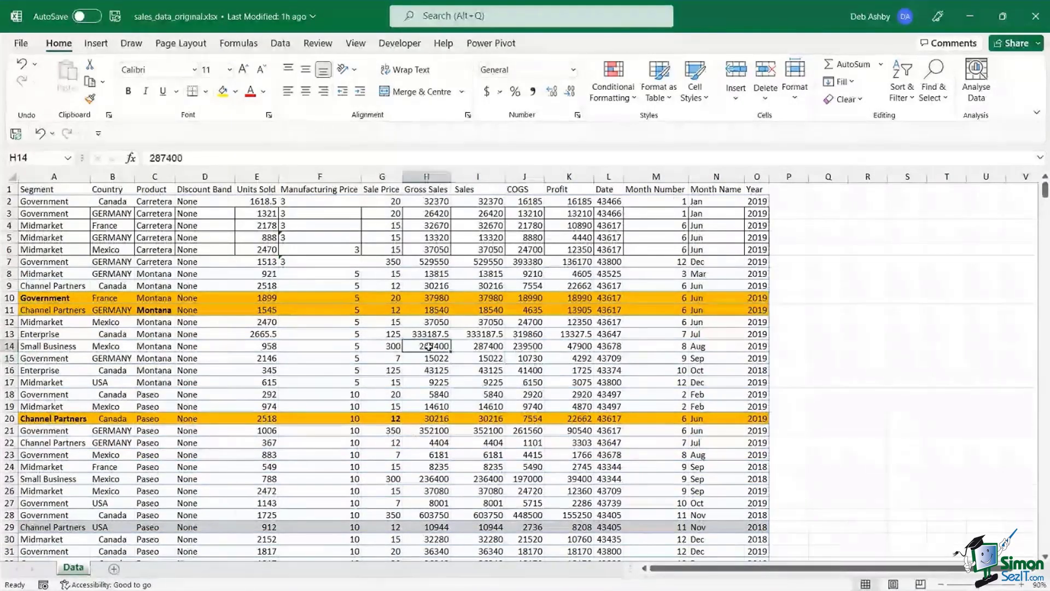
pyautogui.press('Delete')
pyautogui.click(433, 380)
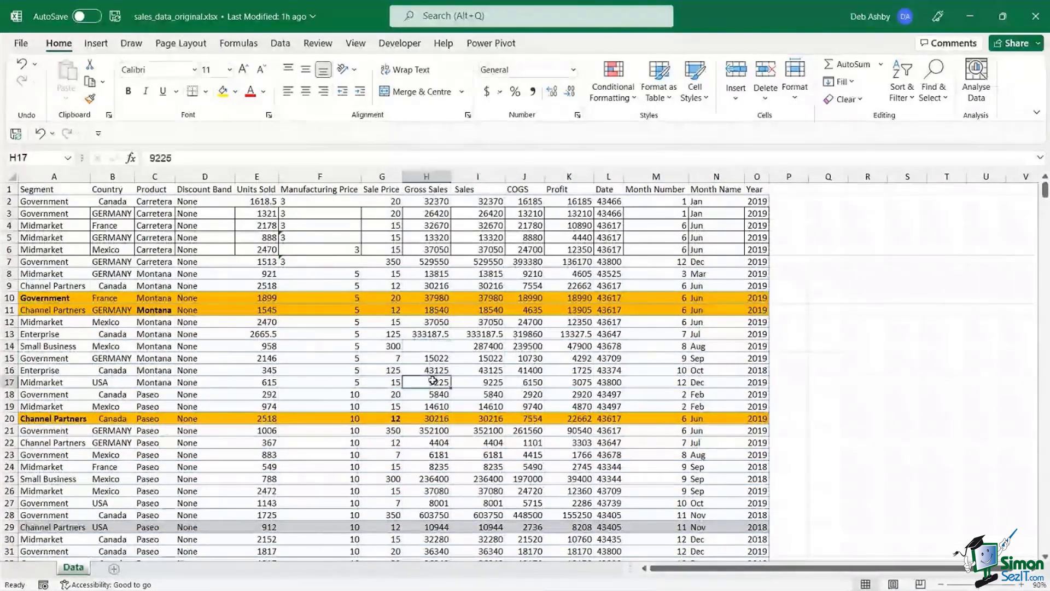
pyautogui.press('Delete')
# - Clear the values in I18 and H21, then recheck emptied cells H14, H17 and H21
pyautogui.press('Down')
pyautogui.press('Right')
pyautogui.press('Delete')
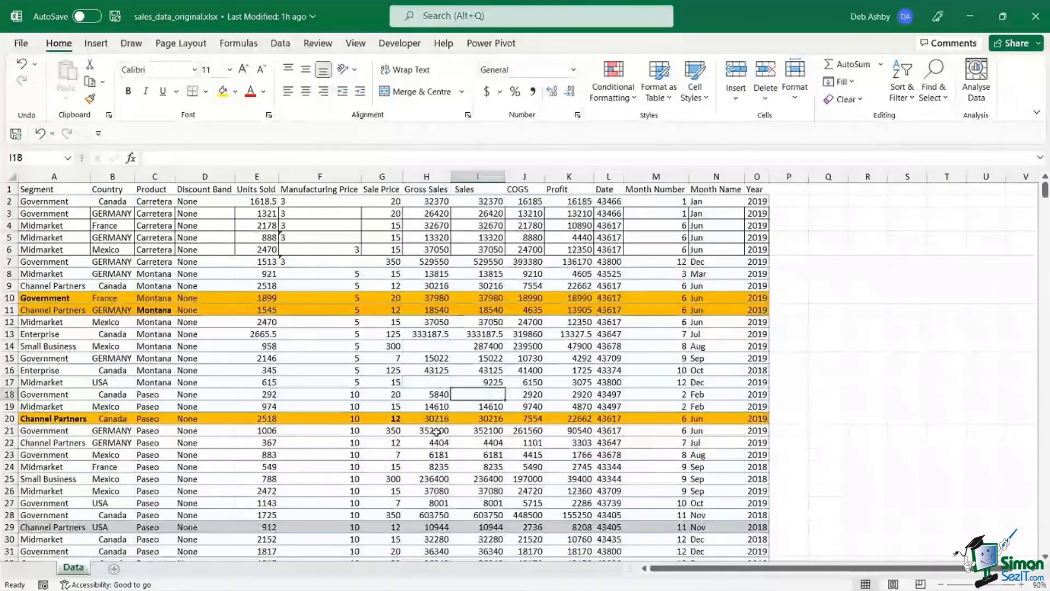
pyautogui.click(436, 431)
pyautogui.press('Delete')
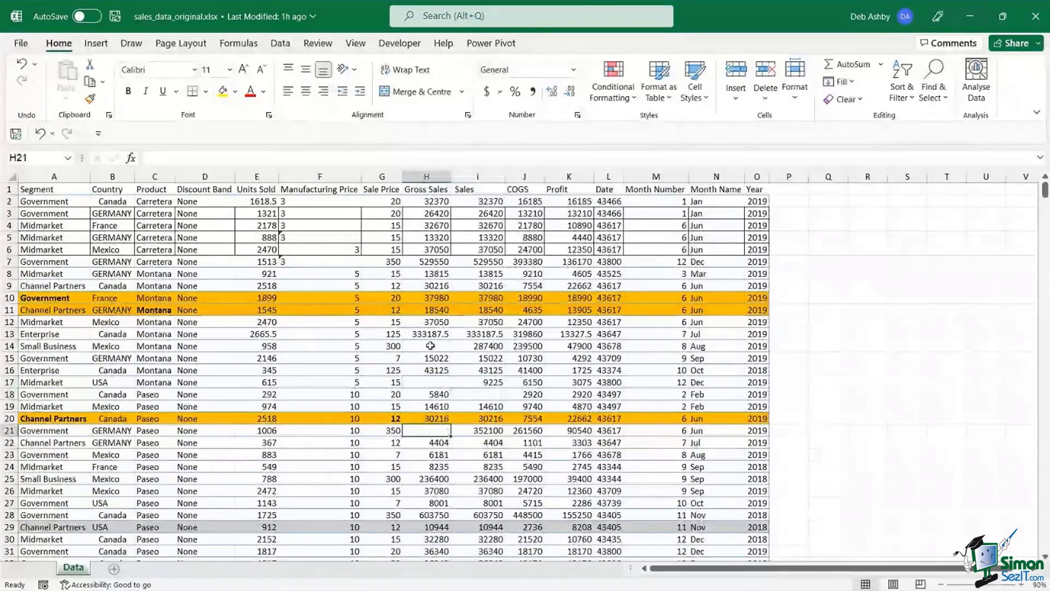
pyautogui.click(431, 346)
pyautogui.press('Down')
pyautogui.press('Down')
pyautogui.press('Down')
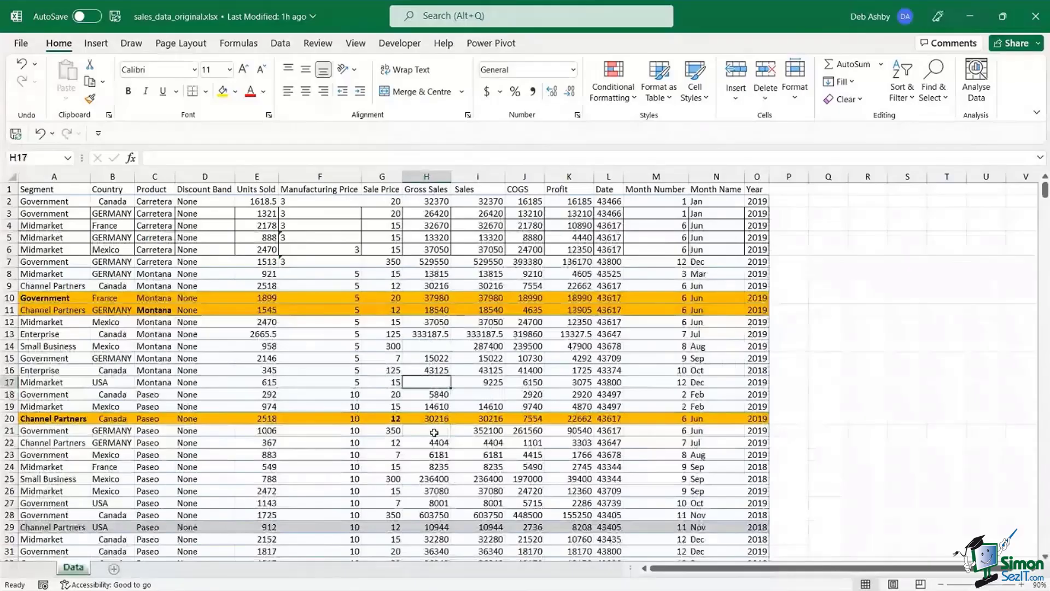
pyautogui.click(434, 432)
pyautogui.click(433, 346)
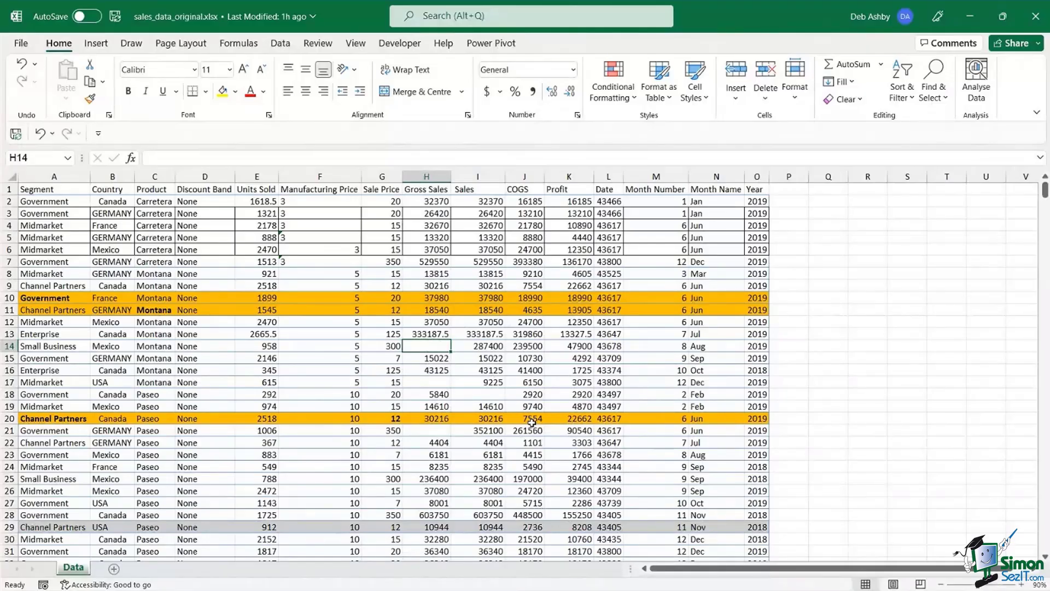
pyautogui.click(490, 359)
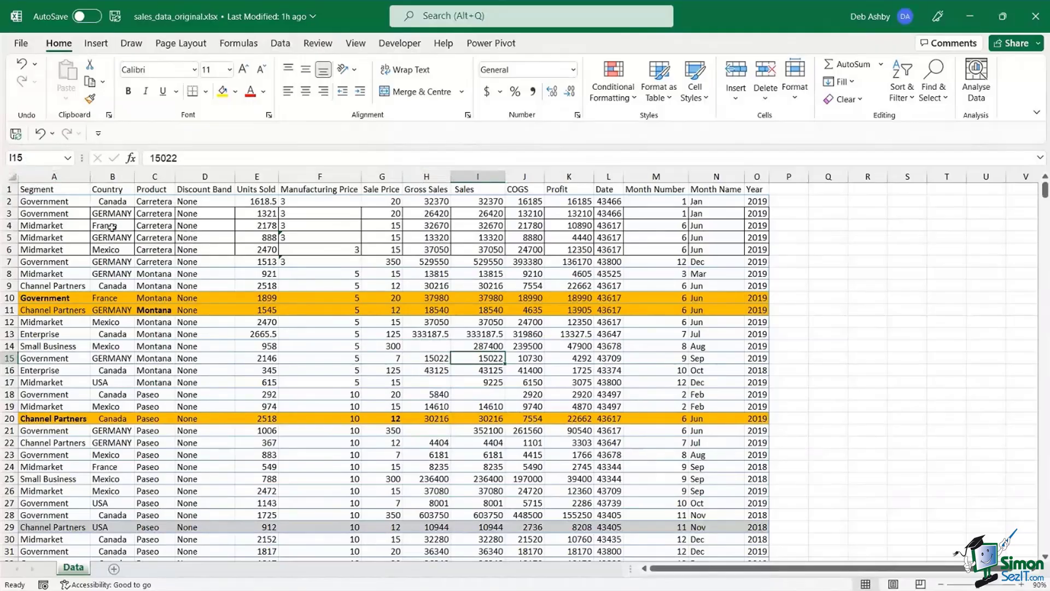
pyautogui.click(130, 225)
pyautogui.hotkey('ctrl', 'a')
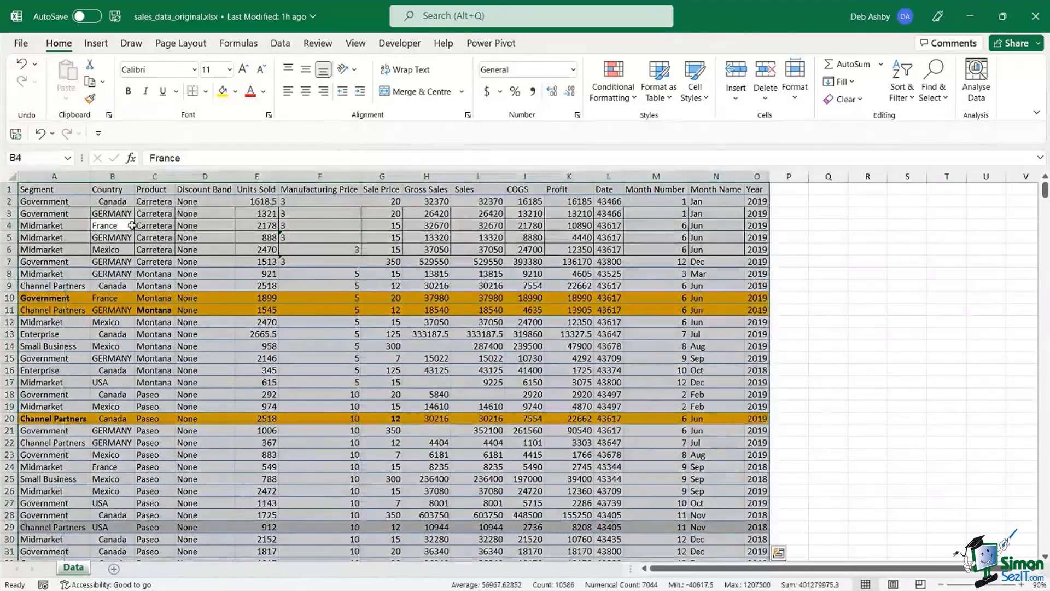
pyautogui.click(320, 238)
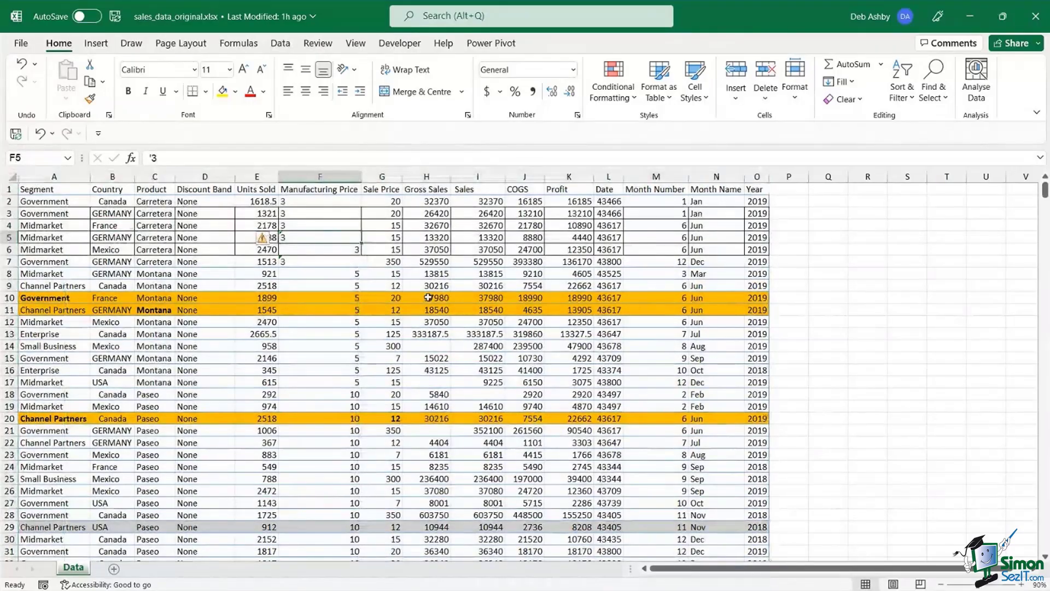
pyautogui.moveTo(427, 176); pyautogui.dragTo(479, 176)
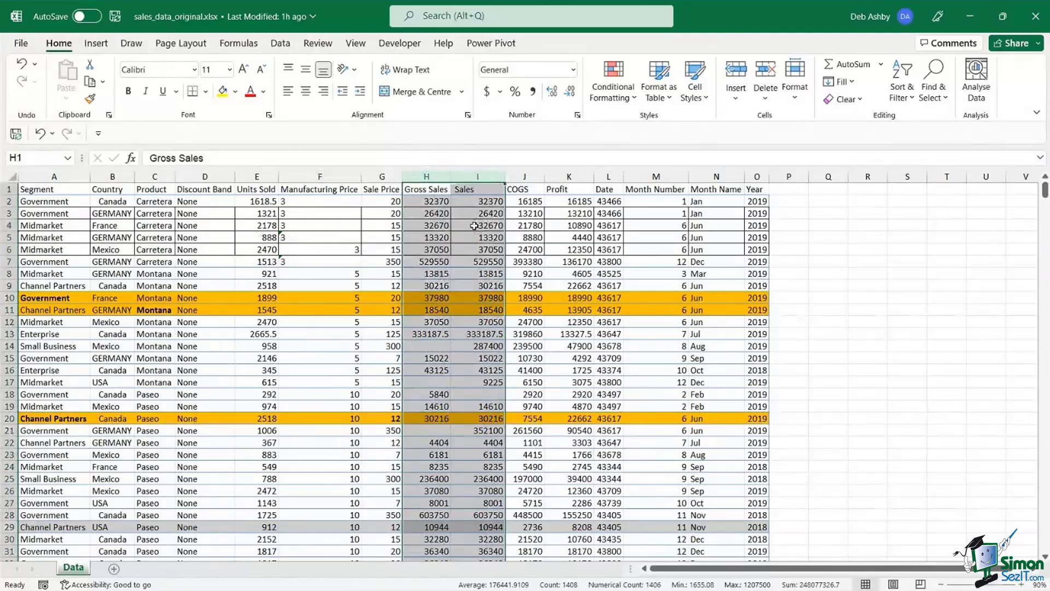
pyautogui.press('F5')
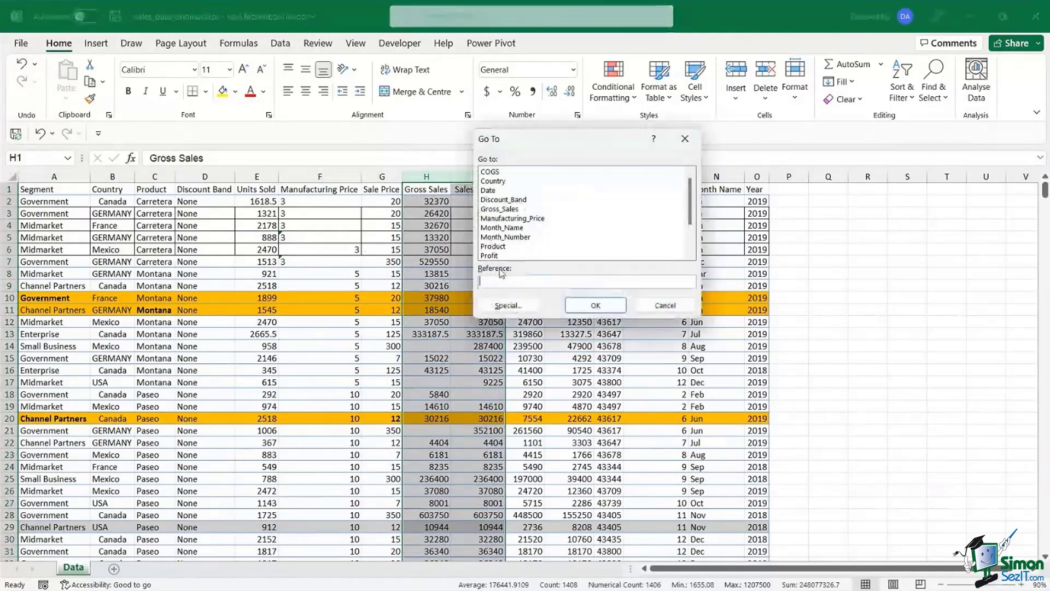
pyautogui.click(502, 306)
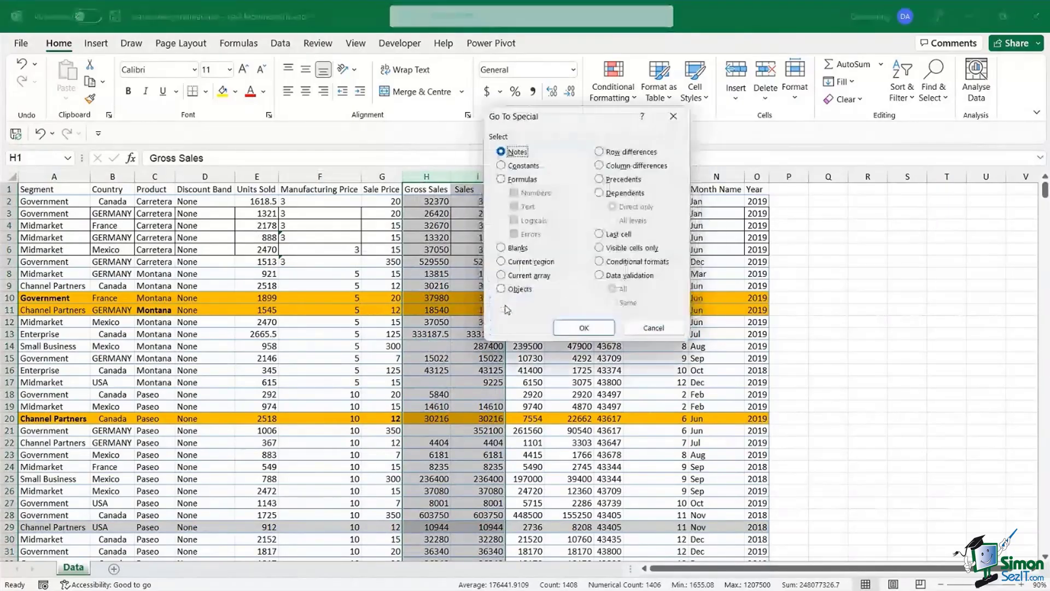
pyautogui.click(502, 248)
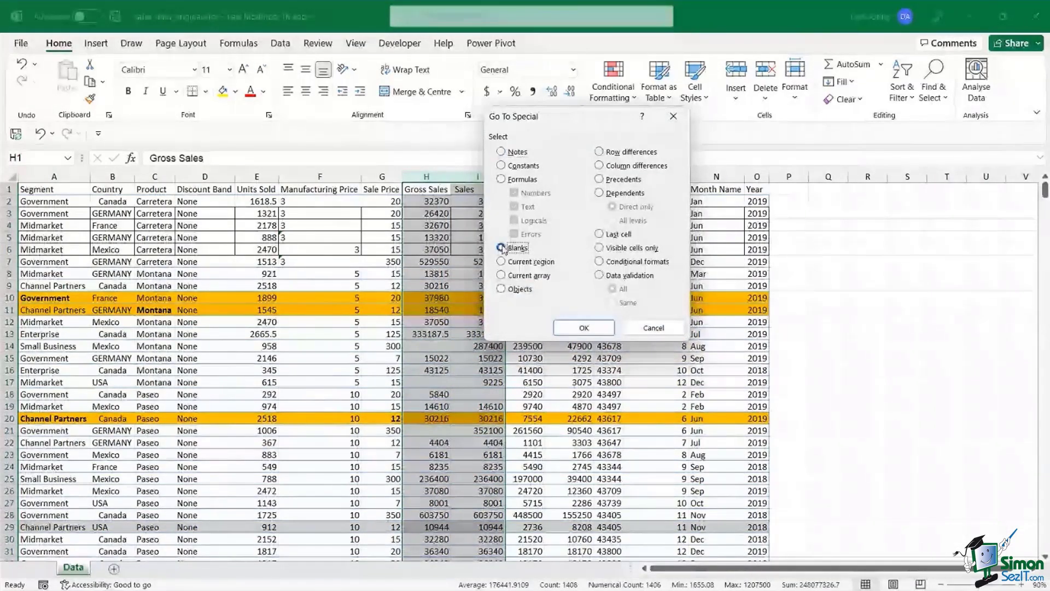
pyautogui.click(600, 327)
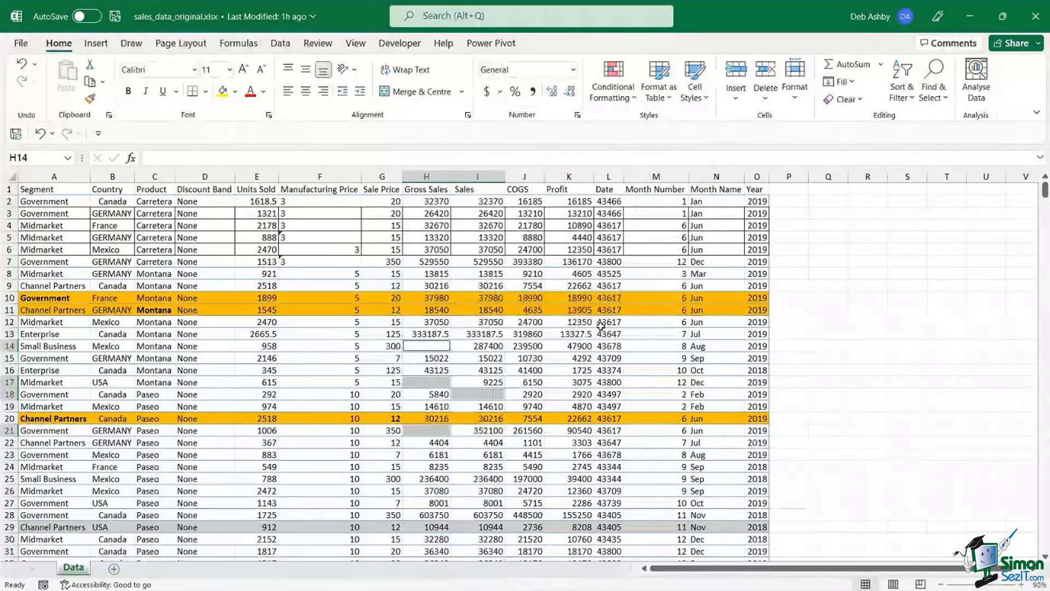
pyautogui.write('0')
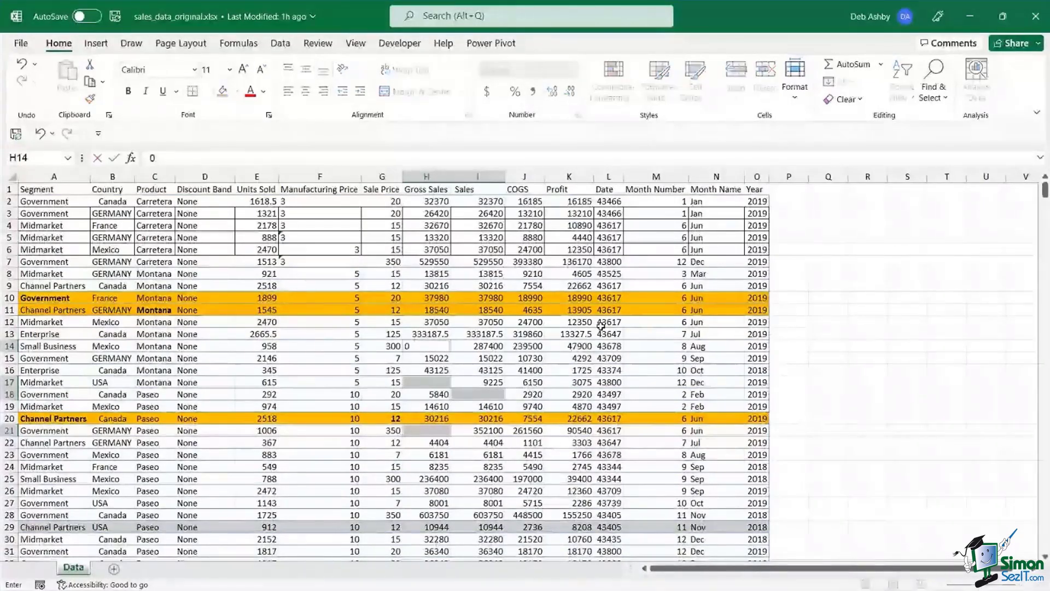
pyautogui.hotkey('ctrl', 'Return')
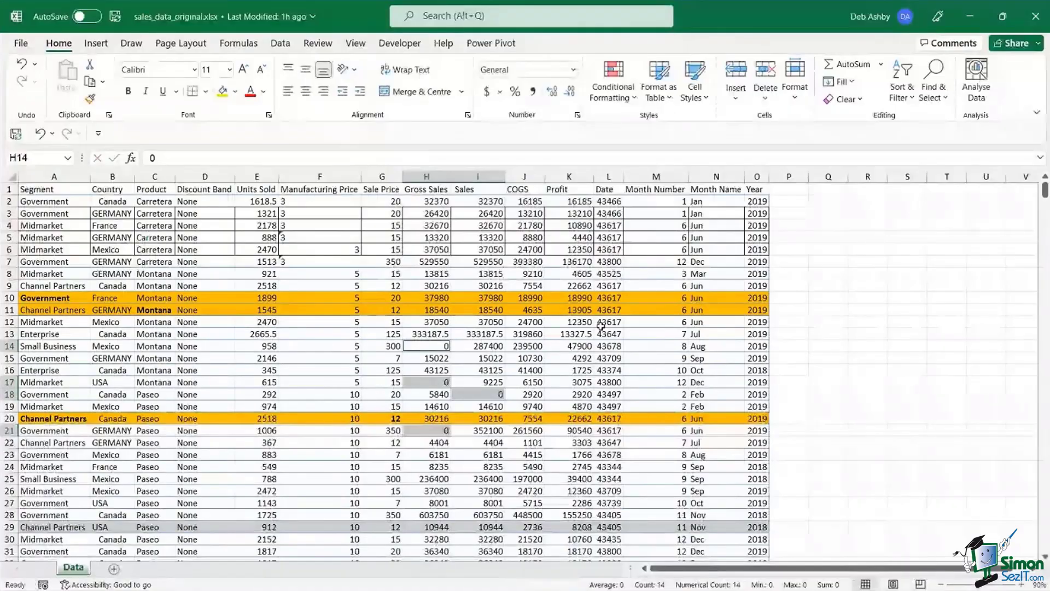
pyautogui.click(560, 338)
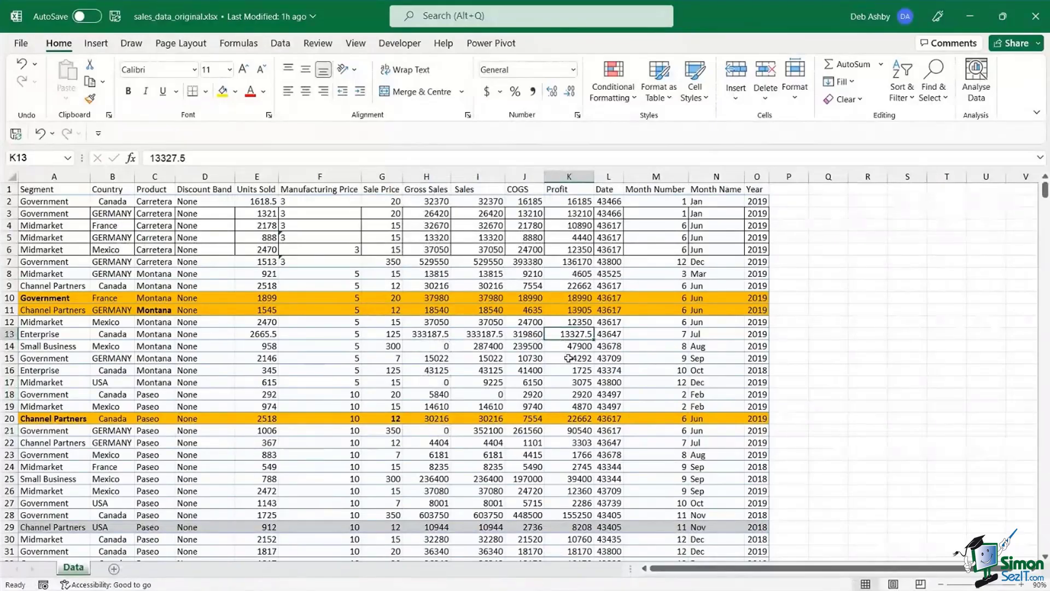
pyautogui.hotkey('ctrl', 'z')
pyautogui.hotkey('ctrl', 'z')
pyautogui.hotkey('ctrl', 'z')
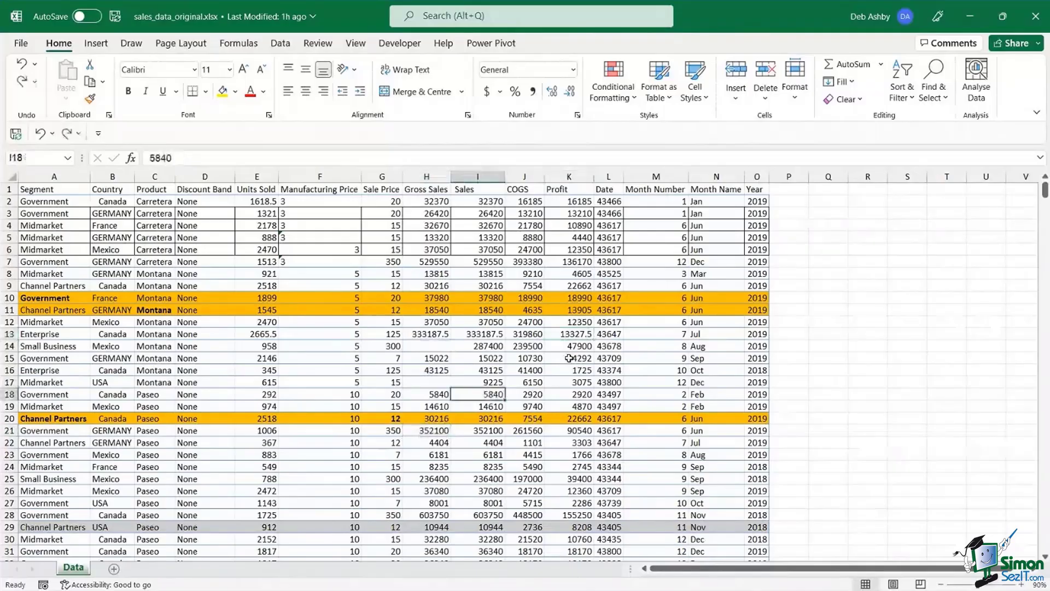
pyautogui.hotkey('ctrl', 'z')
pyautogui.hotkey('ctrl', 'z')
pyautogui.click(534, 357)
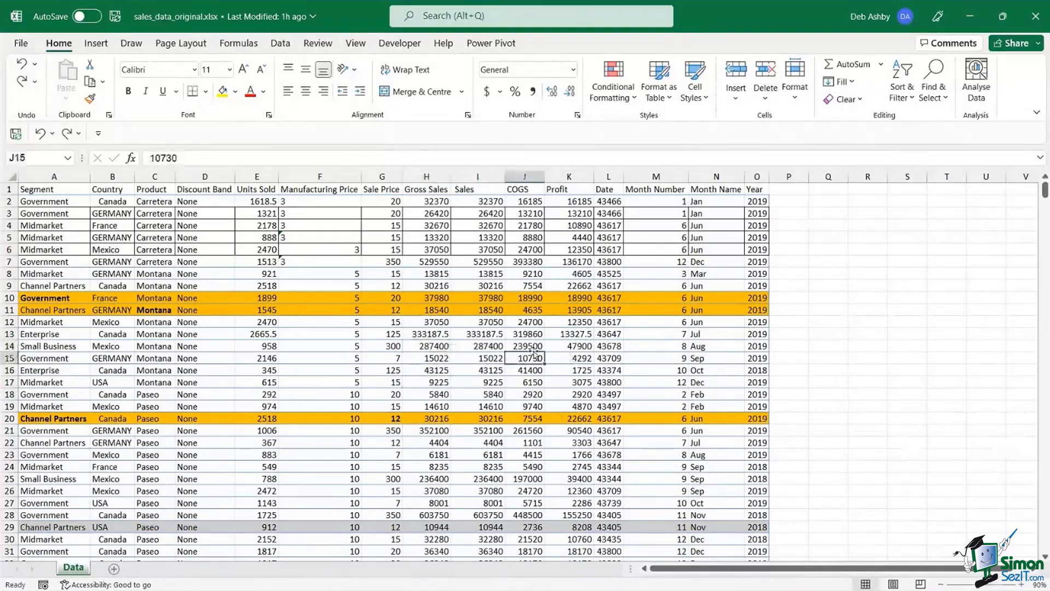
pyautogui.click(514, 263)
pyautogui.click(474, 262)
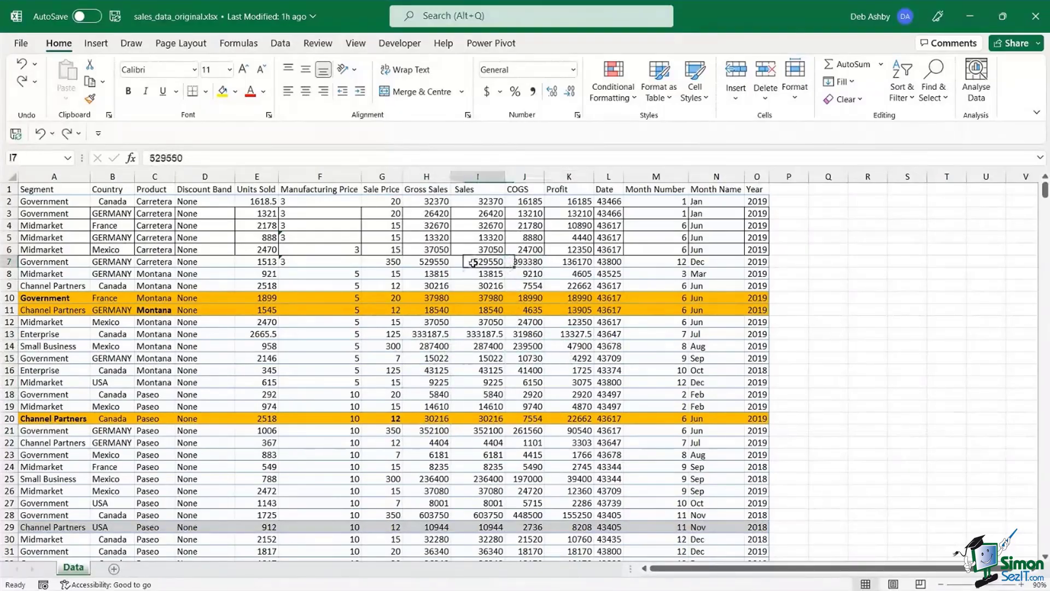
pyautogui.click(434, 273)
pyautogui.click(481, 286)
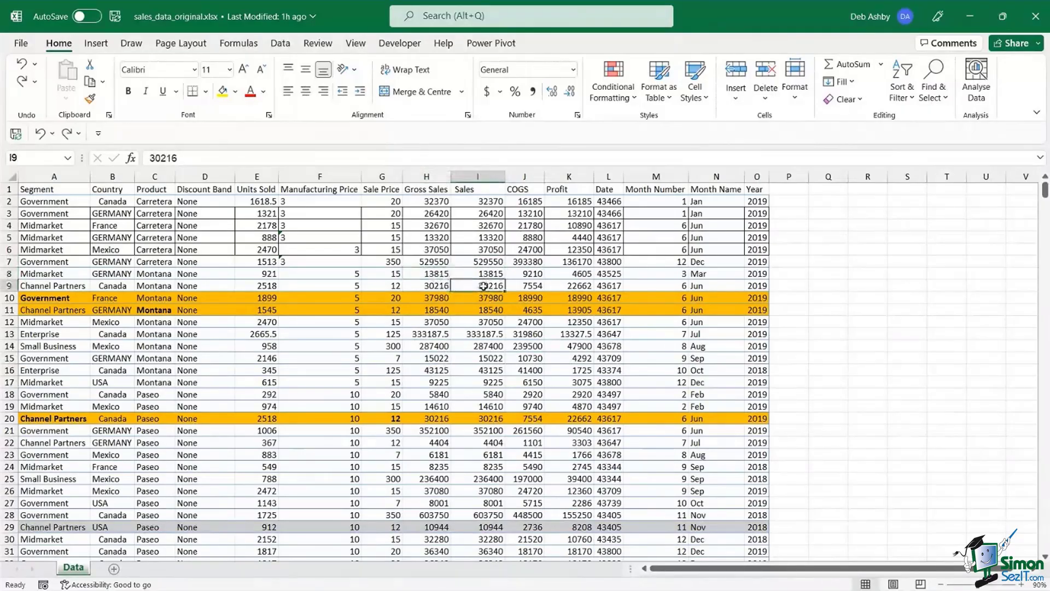
pyautogui.click(440, 335)
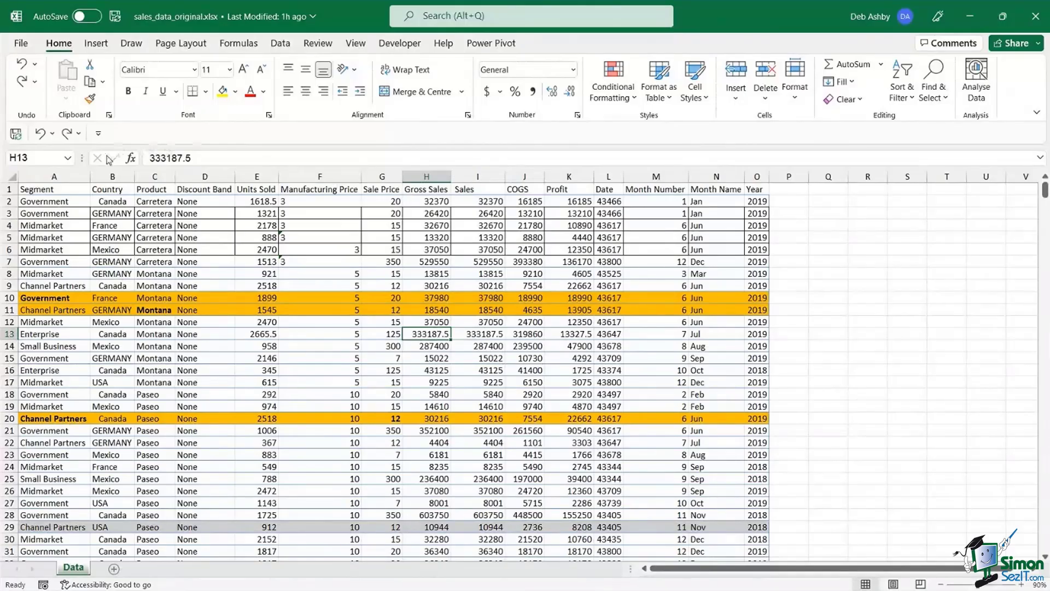
pyautogui.moveTo(33, 213); pyautogui.dragTo(608, 250)
pyautogui.click(682, 273)
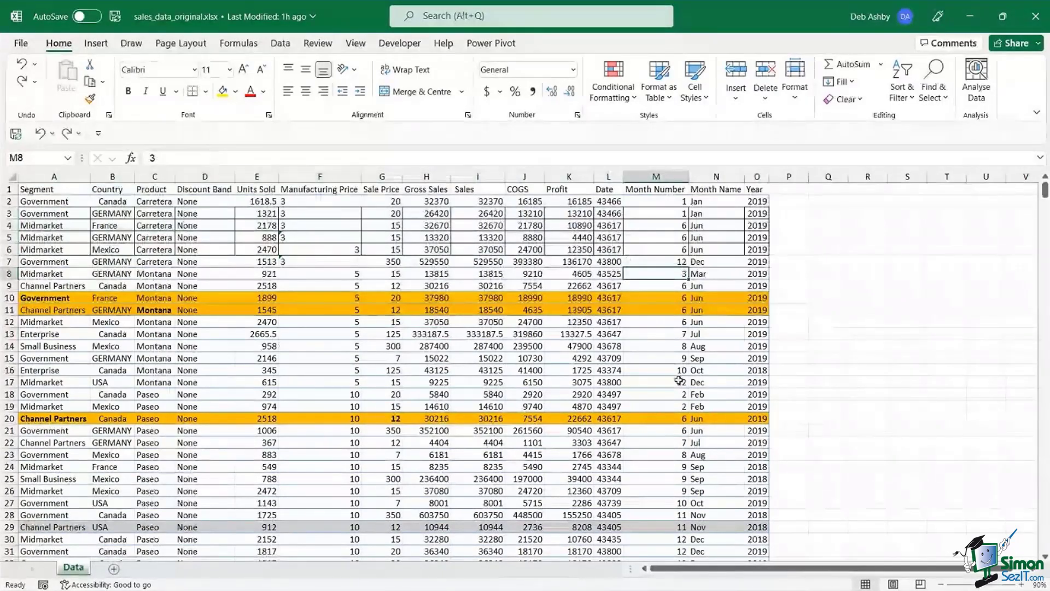
pyautogui.click(330, 335)
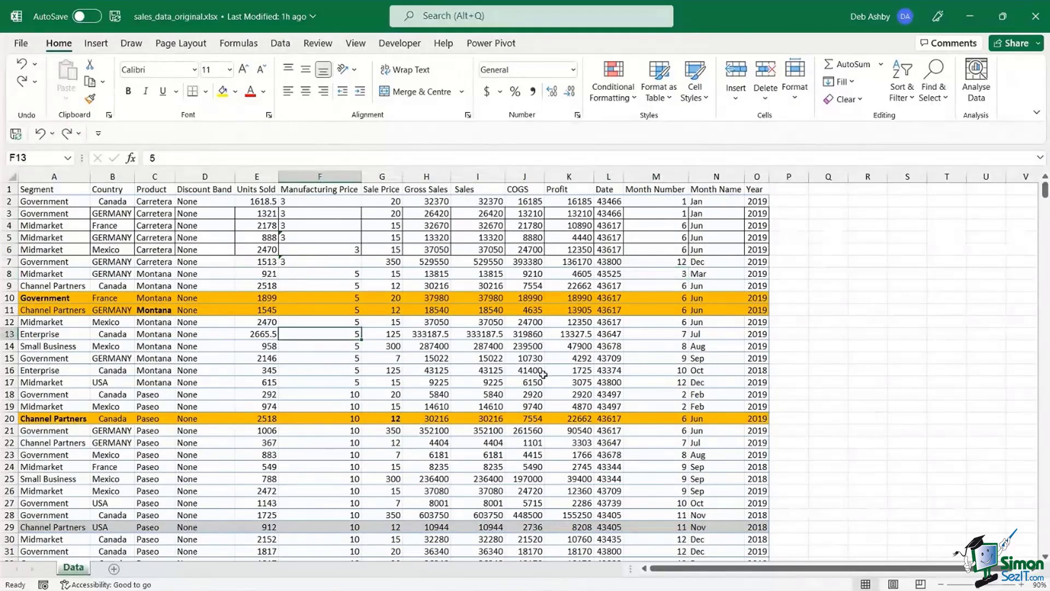
# - Select the whole data region and Clear Formats, removing orange fills, bold text and borders
pyautogui.hotkey('ctrl', 'a')
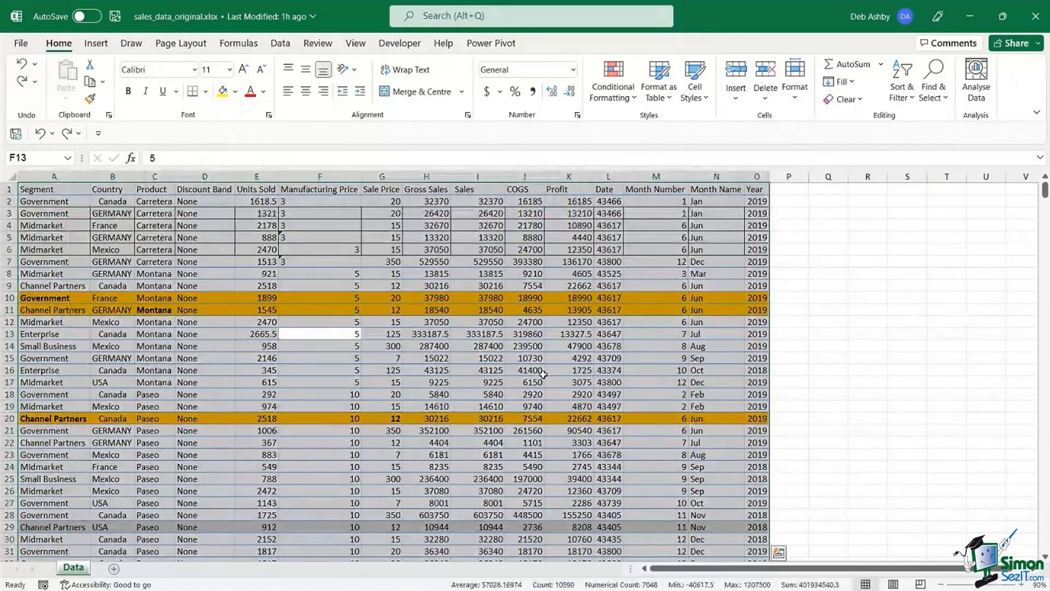
pyautogui.click(875, 273)
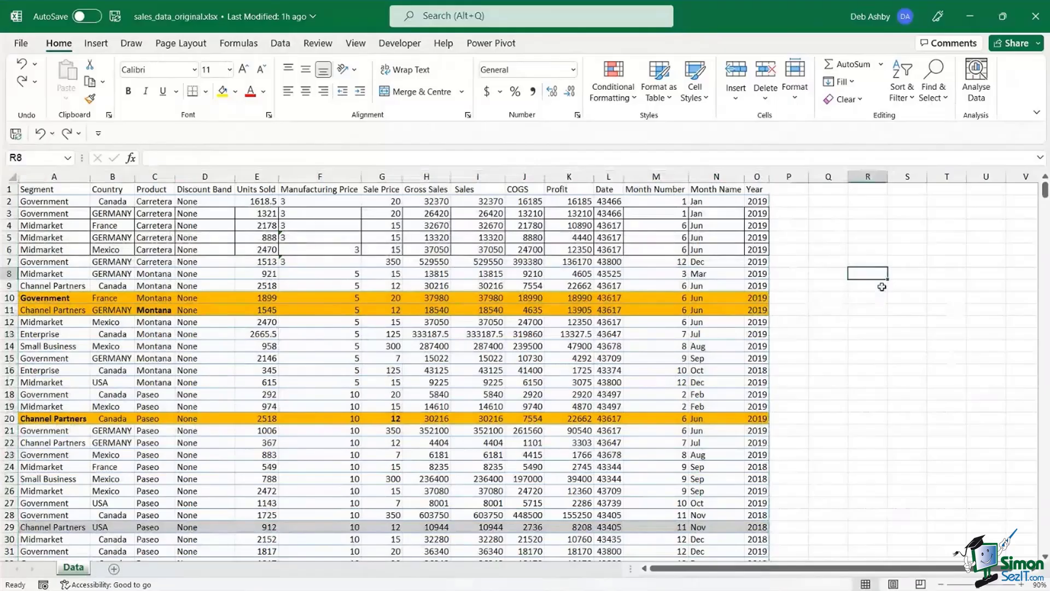
pyautogui.hotkey('ctrl', 'a')
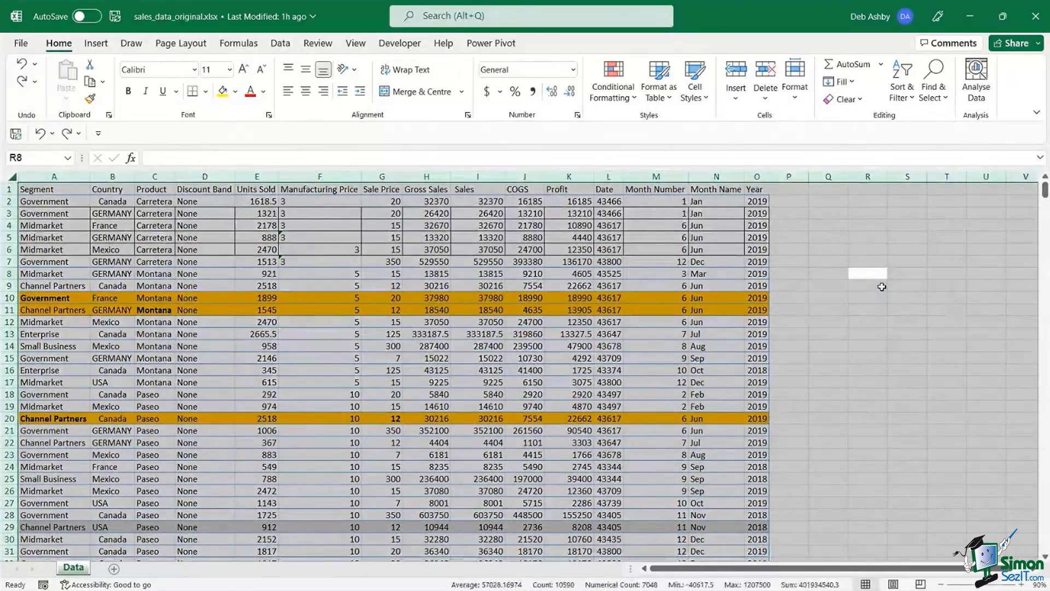
pyautogui.click(388, 275)
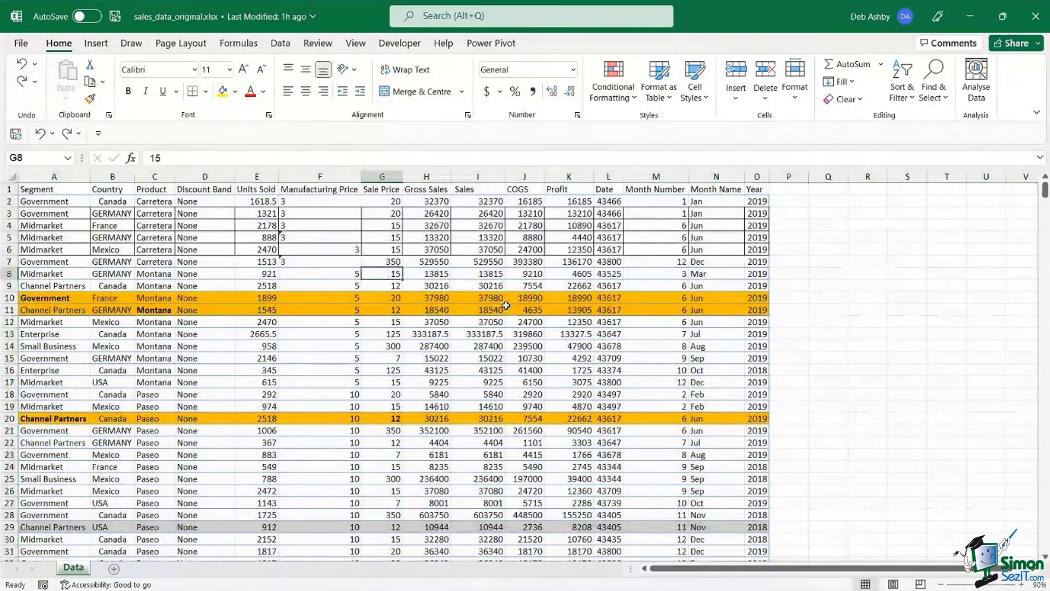
pyautogui.hotkey('ctrl', 'a')
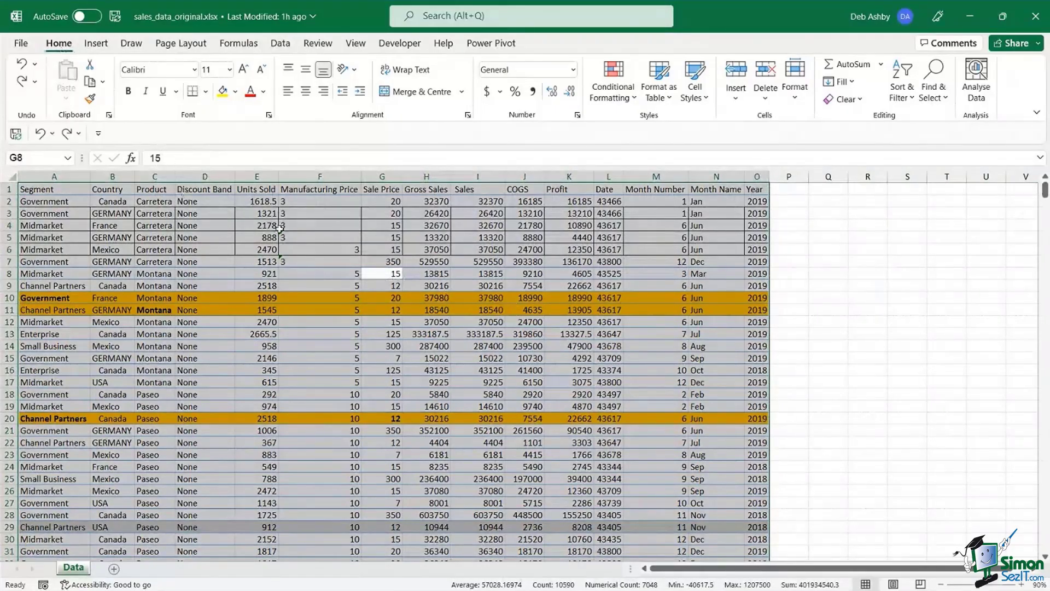
pyautogui.click(860, 104)
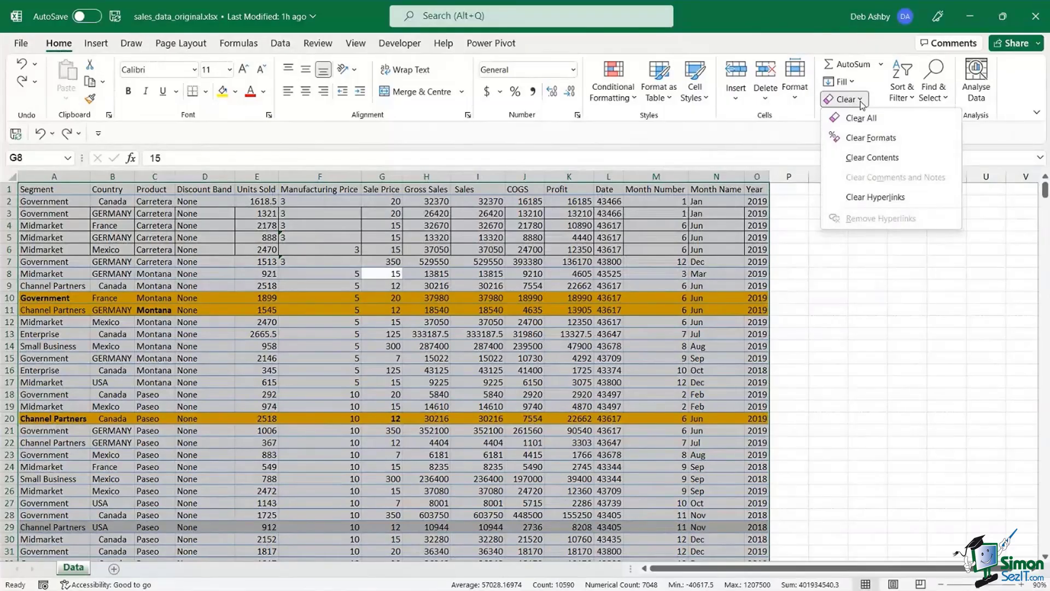
pyautogui.click(912, 144)
pyautogui.click(475, 326)
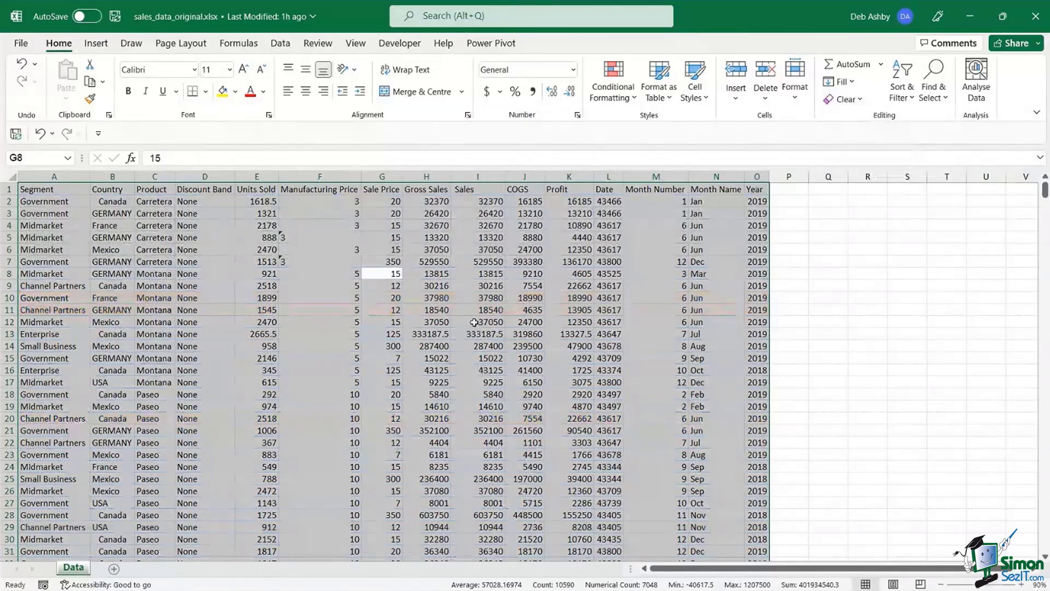
# - Spot-check values in G4, the row 12 COGS, K9, D11 and H12
pyautogui.click(382, 225)
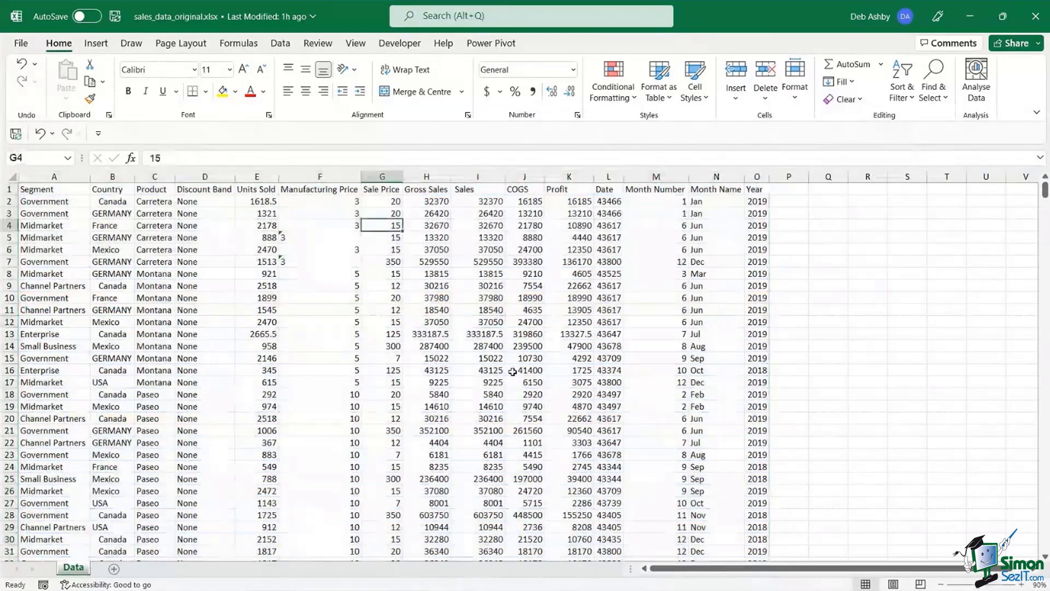
pyautogui.click(517, 323)
pyautogui.click(569, 286)
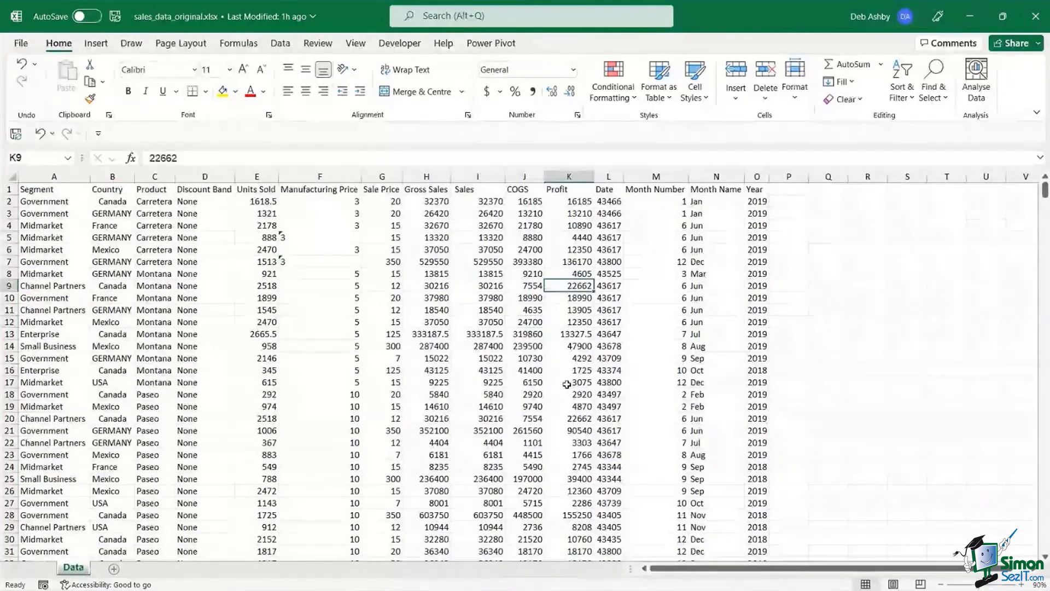
pyautogui.click(227, 311)
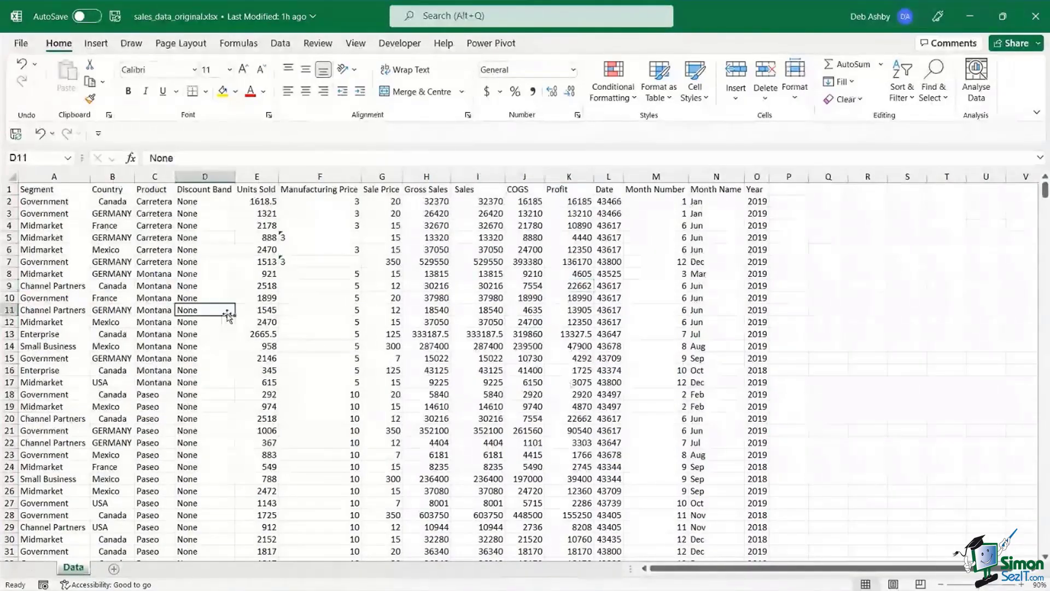
pyautogui.click(430, 321)
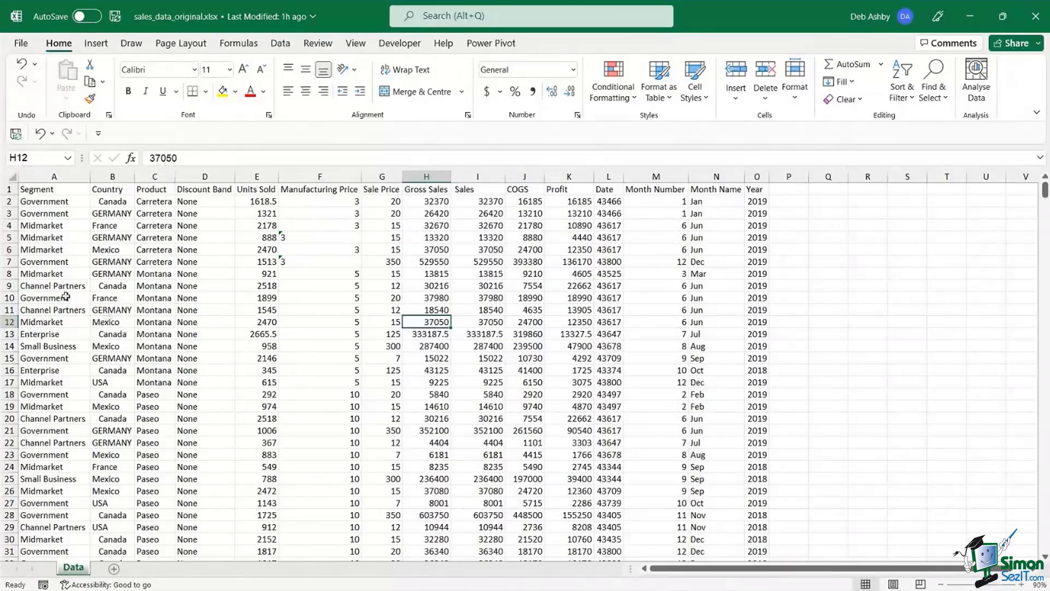
# - Inspect the Channel Partners record in row 9 and G10, then show the Data tab
pyautogui.moveTo(23, 286); pyautogui.dragTo(752, 282)
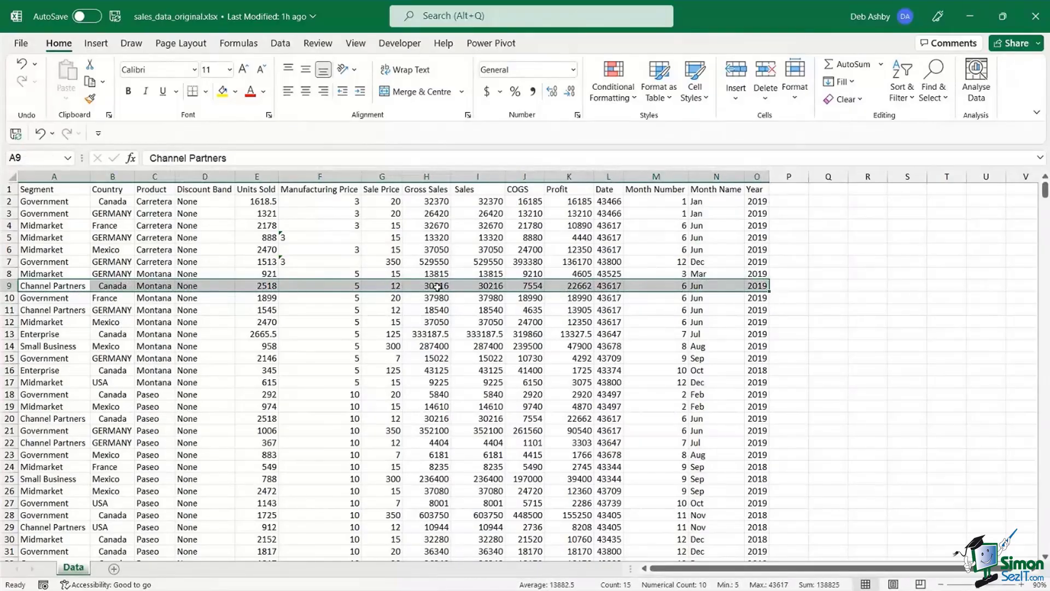
pyautogui.click(377, 321)
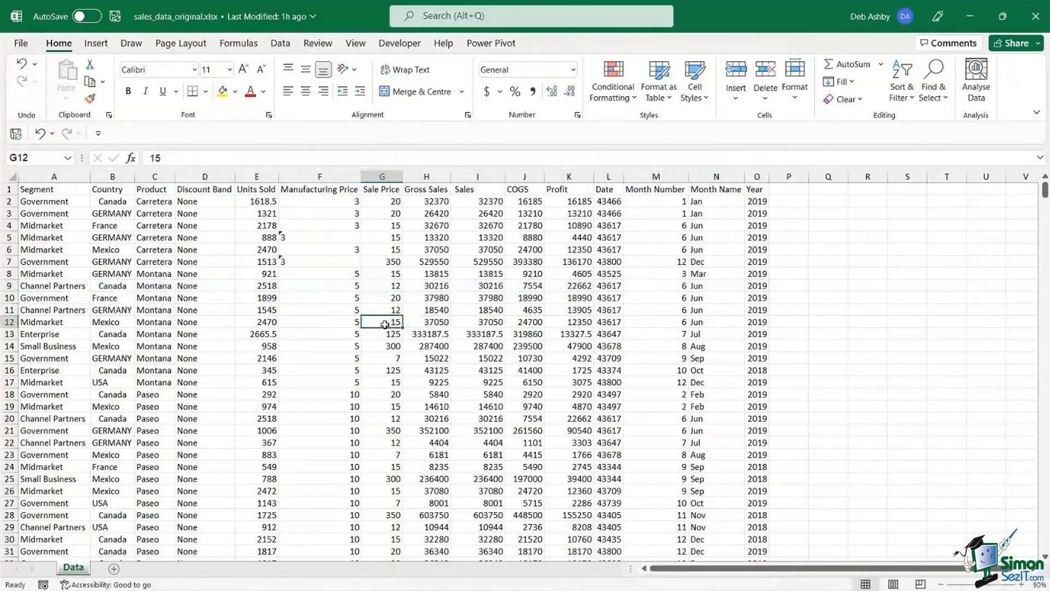
pyautogui.click(378, 297)
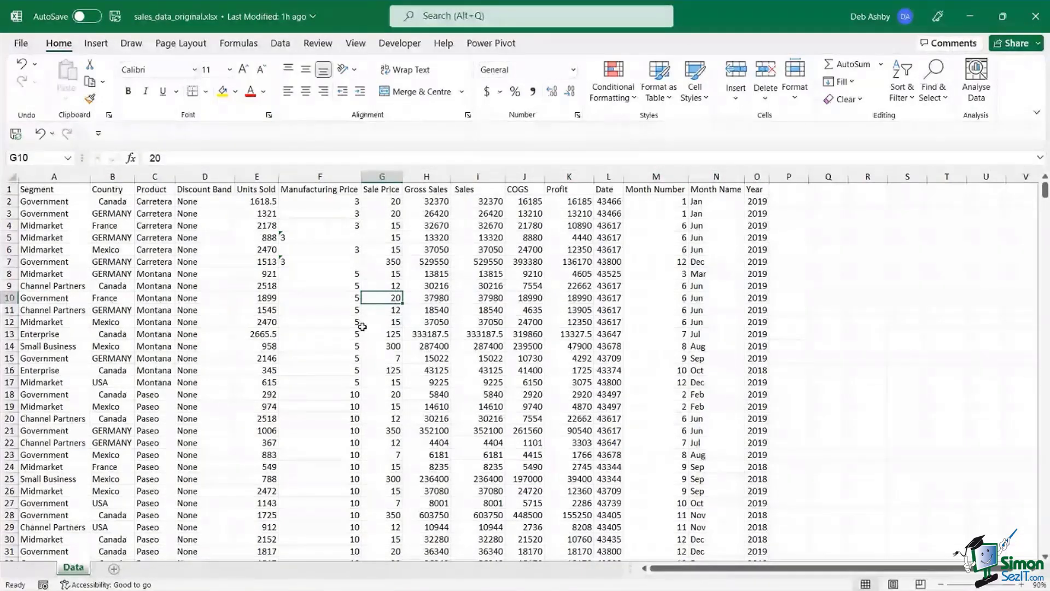
pyautogui.click(280, 45)
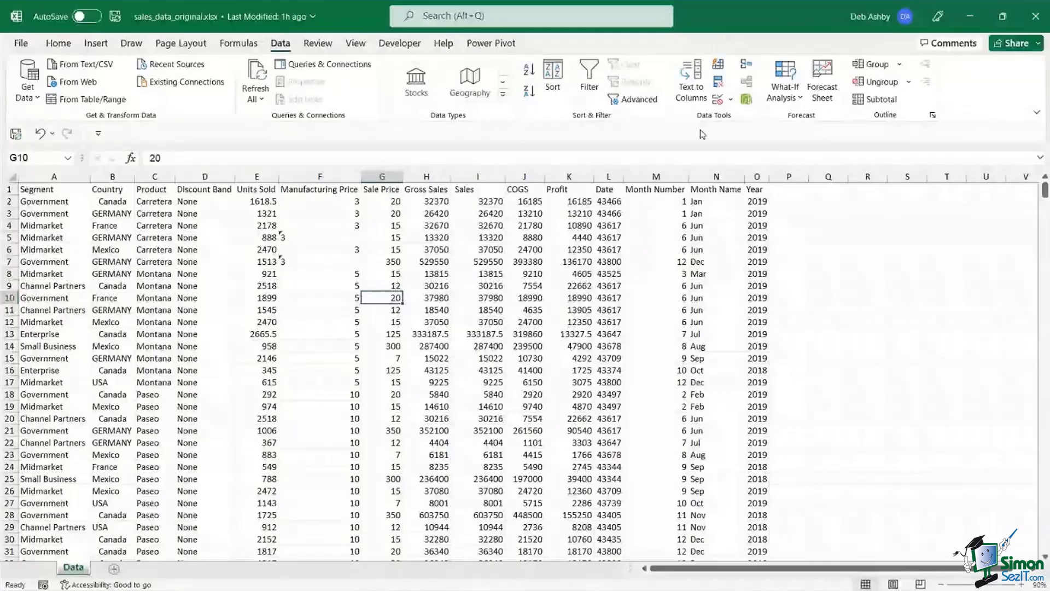
# - Remove rows duplicated across all columns with headers, leaving 700 unique records
pyautogui.click(720, 84)
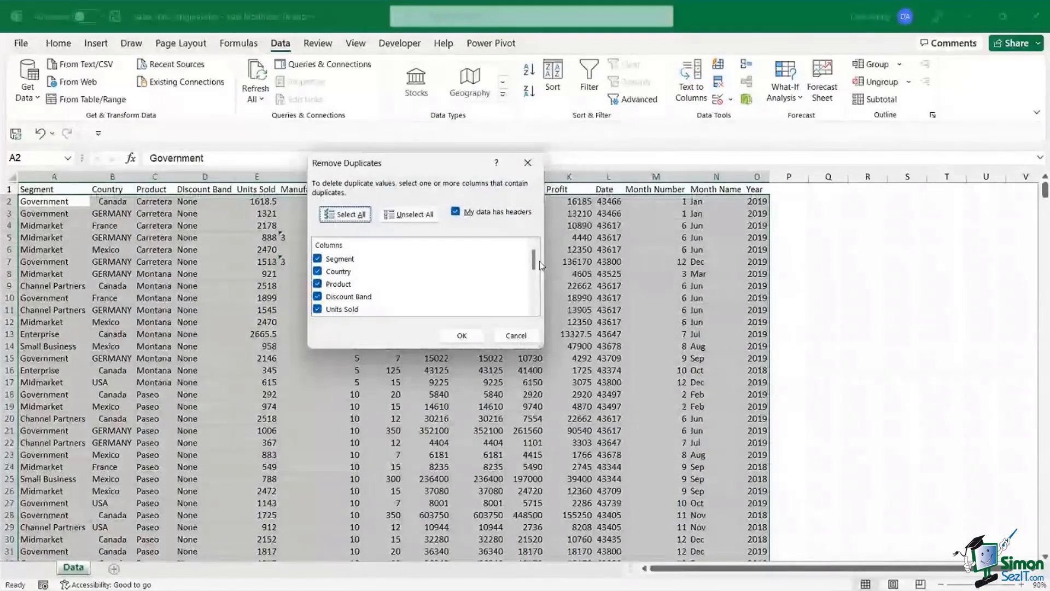
pyautogui.moveTo(534, 262)
pyautogui.mouseDown()
pyautogui.moveTo(535, 305)
pyautogui.moveTo(533, 261)
pyautogui.mouseUp()
pyautogui.moveTo(405, 160); pyautogui.dragTo(683, 168)
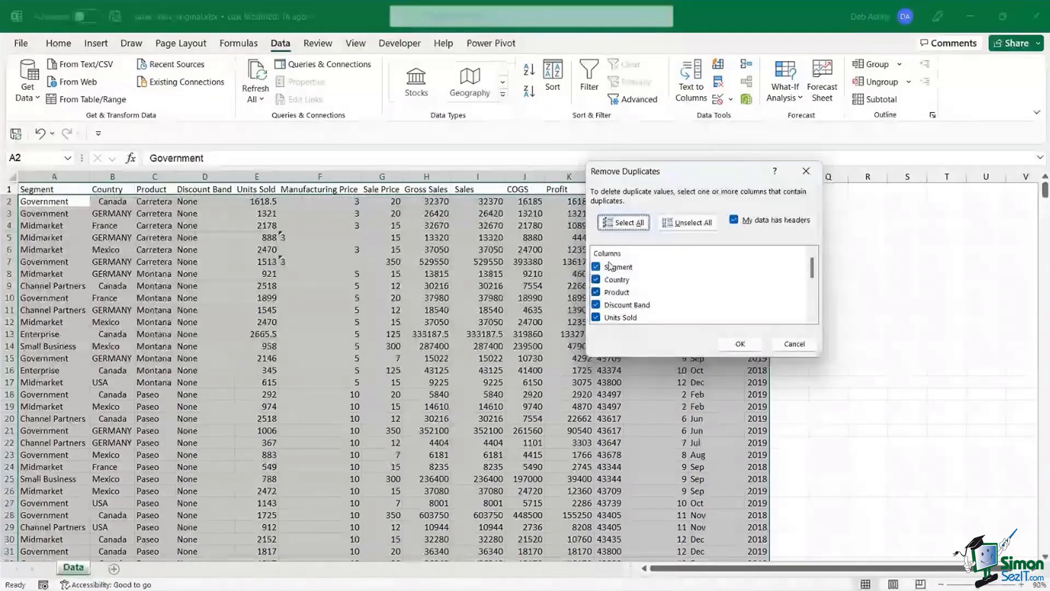
pyautogui.scroll(-3, 809, 298)
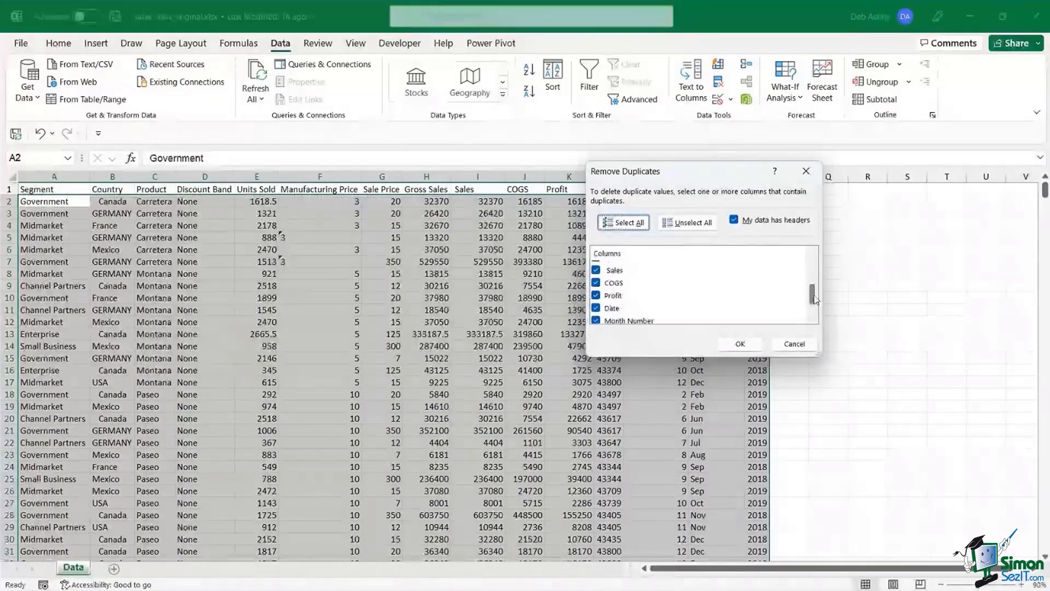
pyautogui.moveTo(814, 296); pyautogui.dragTo(816, 257)
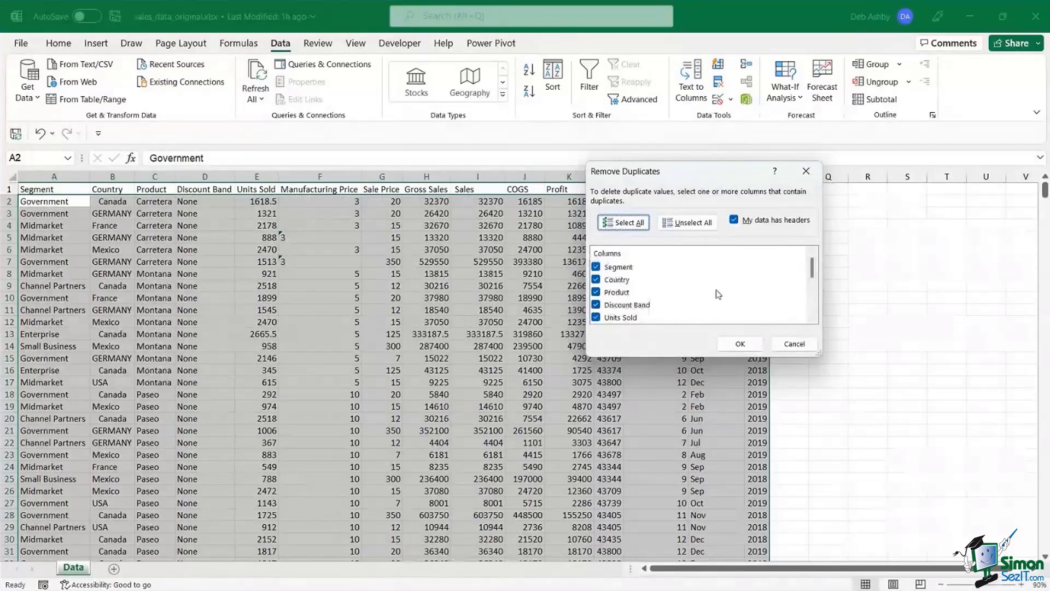
pyautogui.click(740, 344)
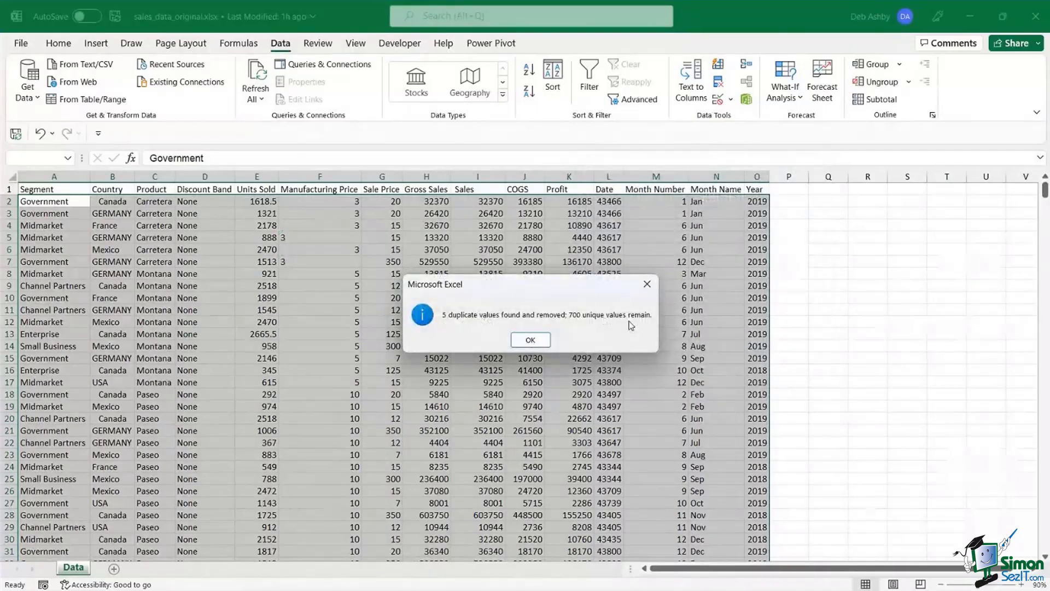
pyautogui.click(530, 340)
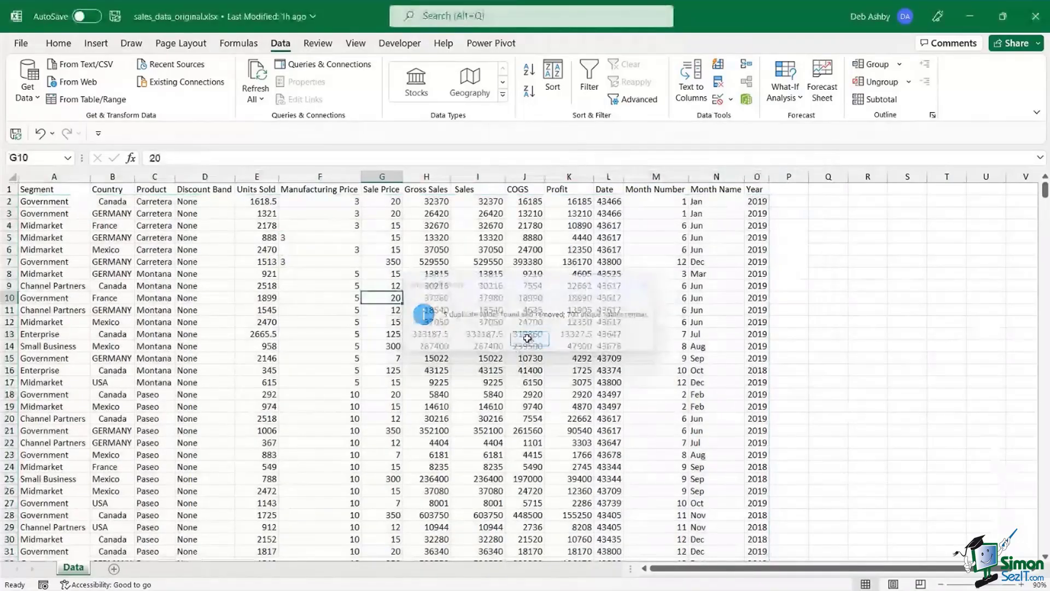
pyautogui.press('Down')
pyautogui.press('Down')
pyautogui.press('Left')
pyautogui.press('Left')
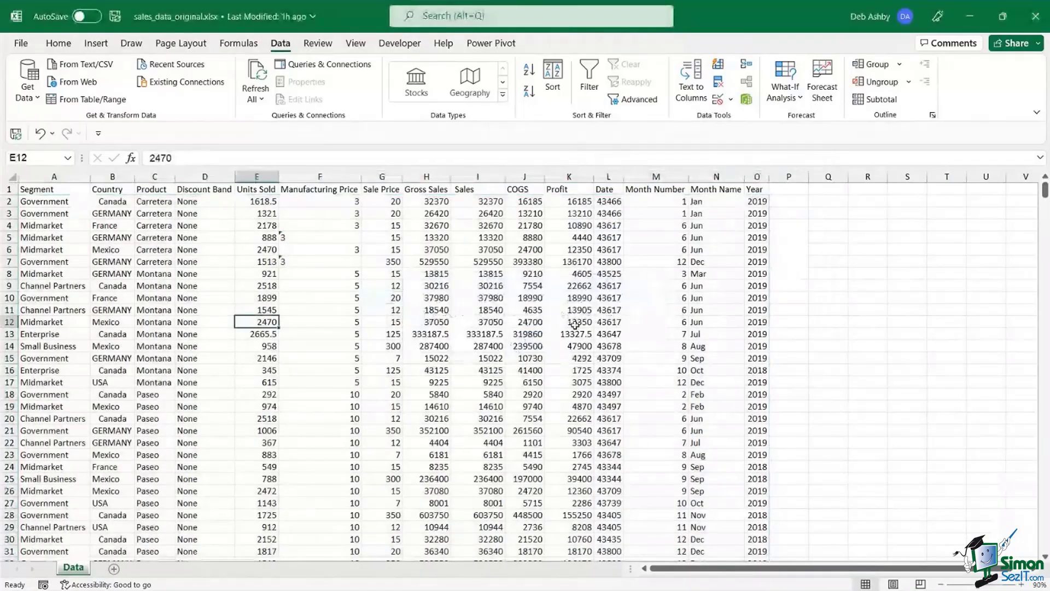
pyautogui.click(522, 320)
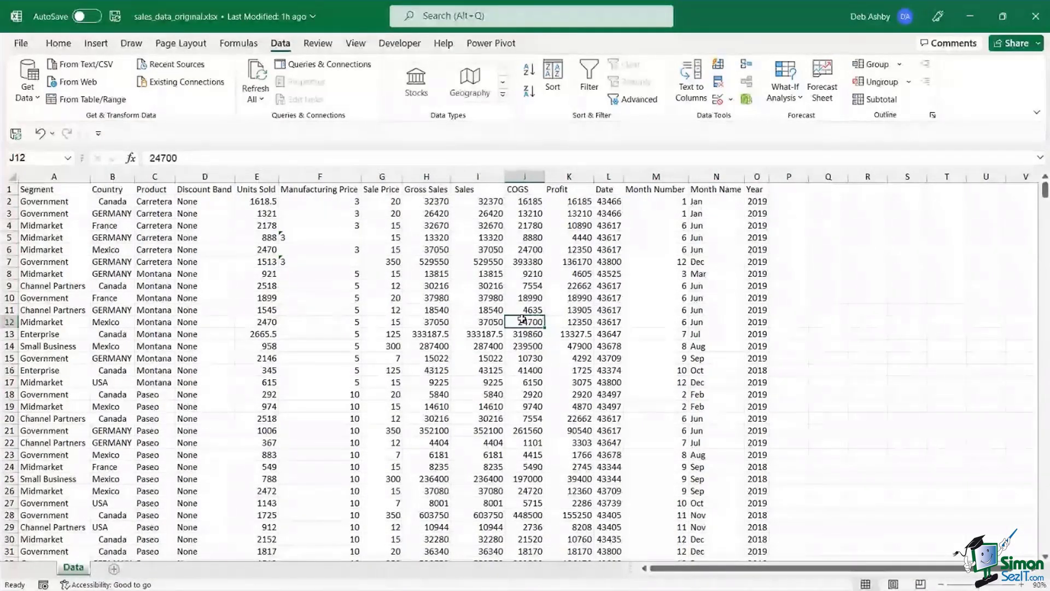
pyautogui.click(426, 286)
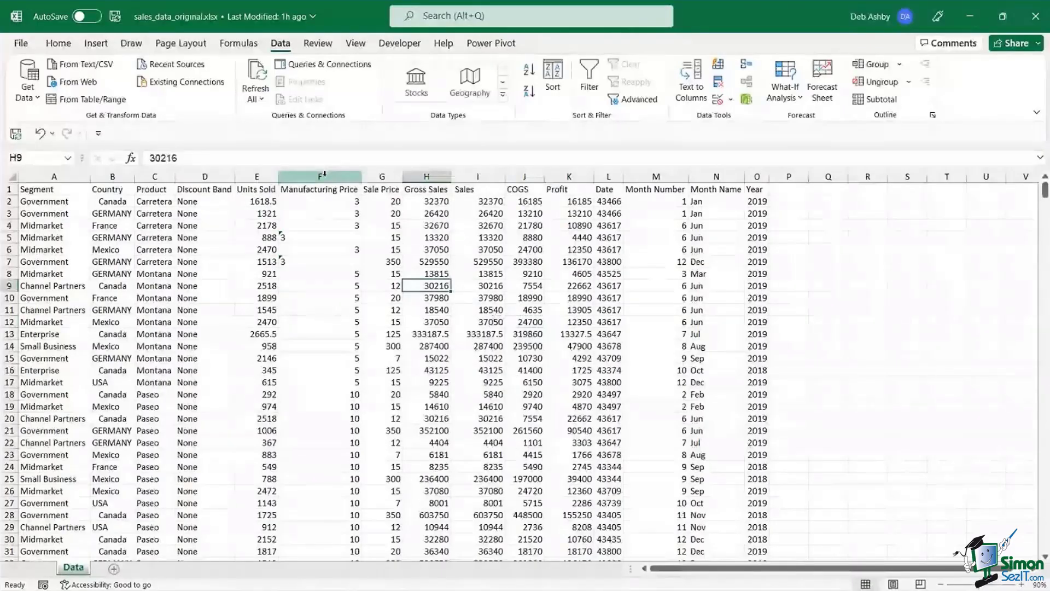
pyautogui.click(323, 174)
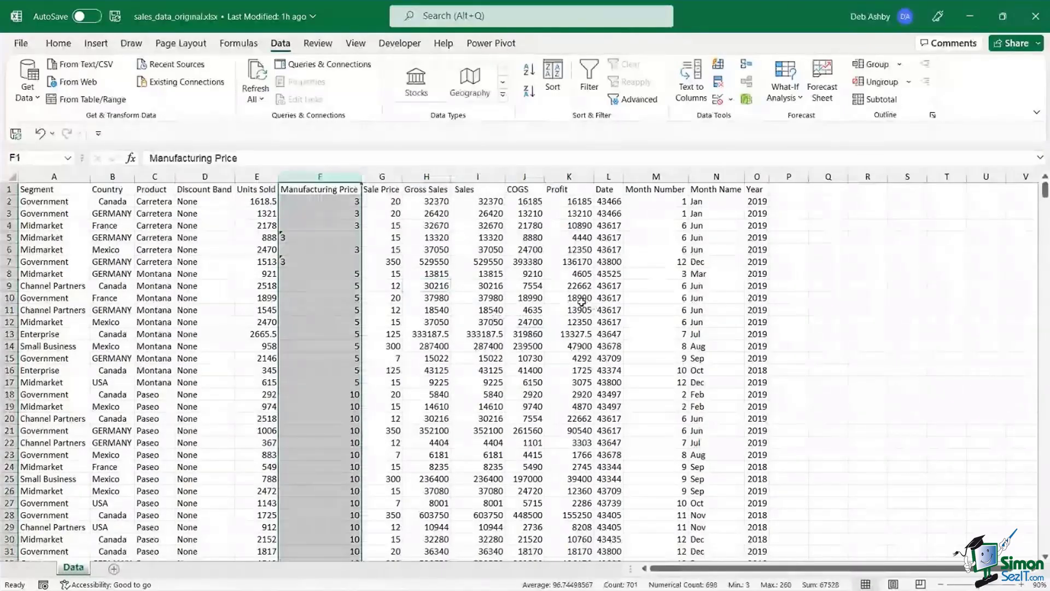
pyautogui.click(409, 252)
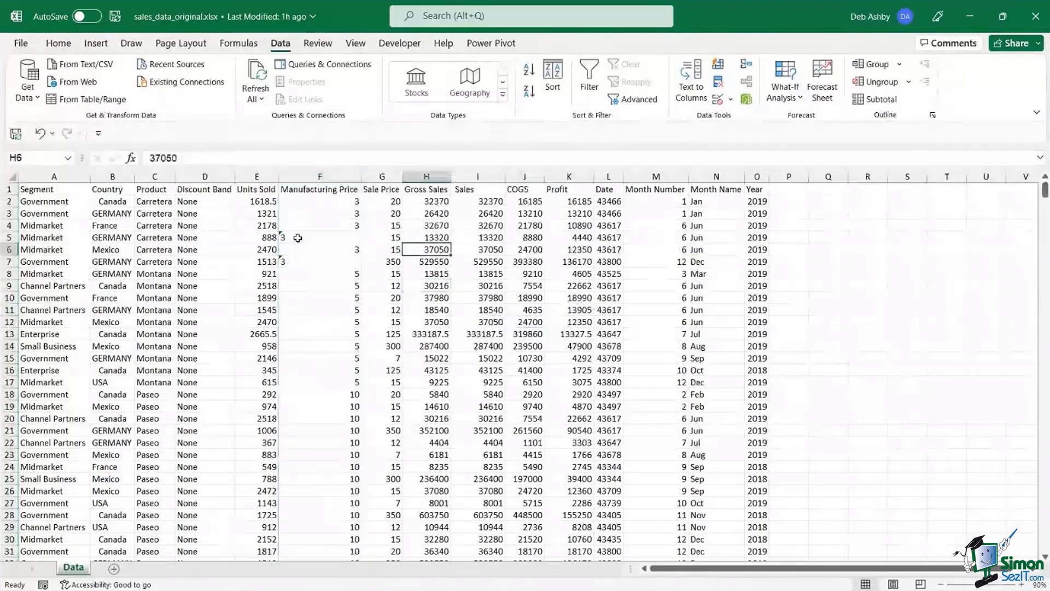
pyautogui.click(298, 237)
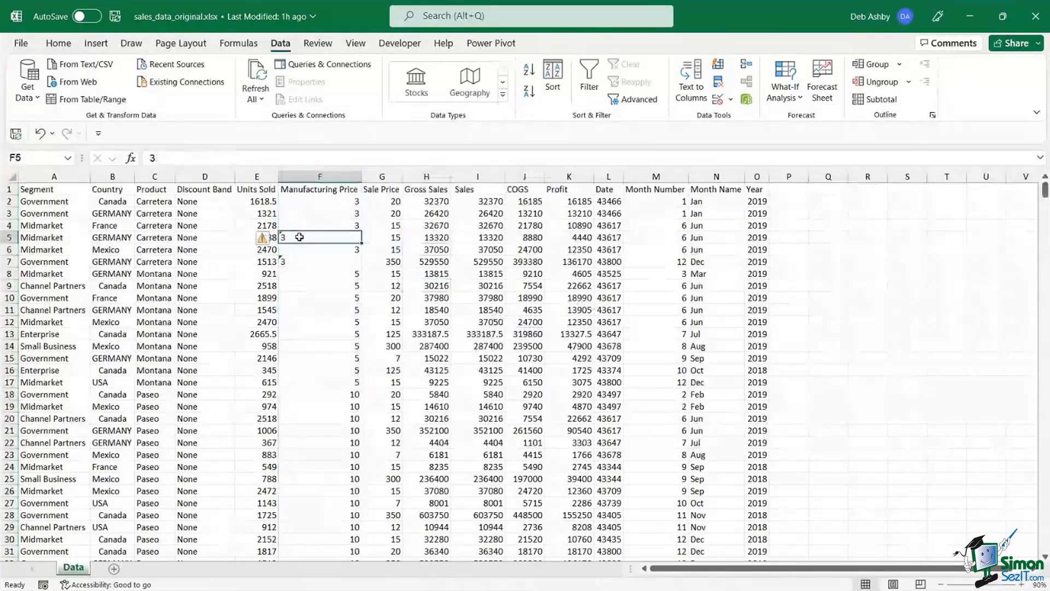
pyautogui.click(338, 185)
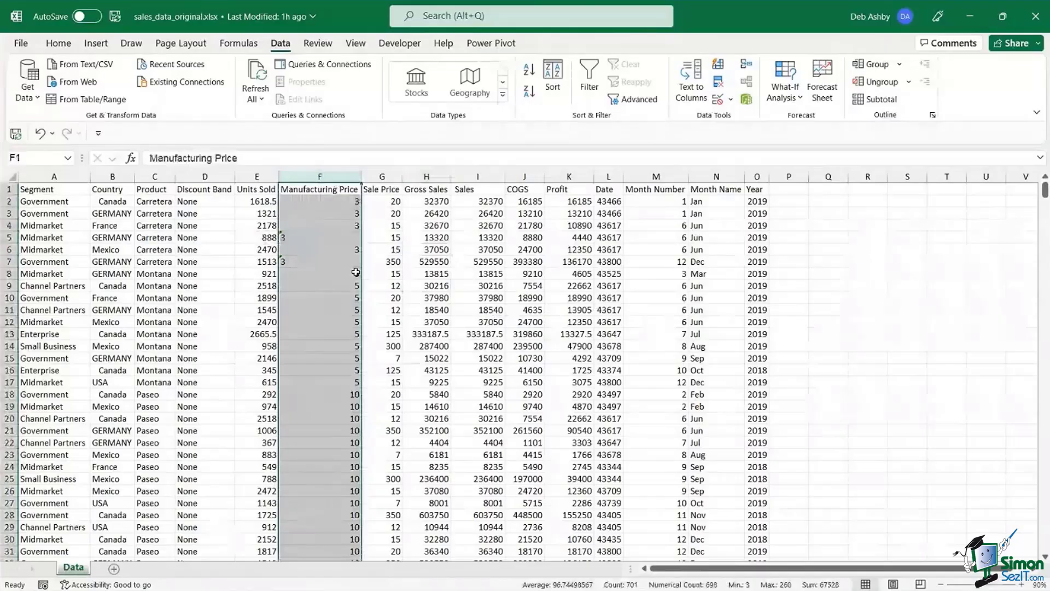
pyautogui.moveTo(355, 249); pyautogui.dragTo(354, 201)
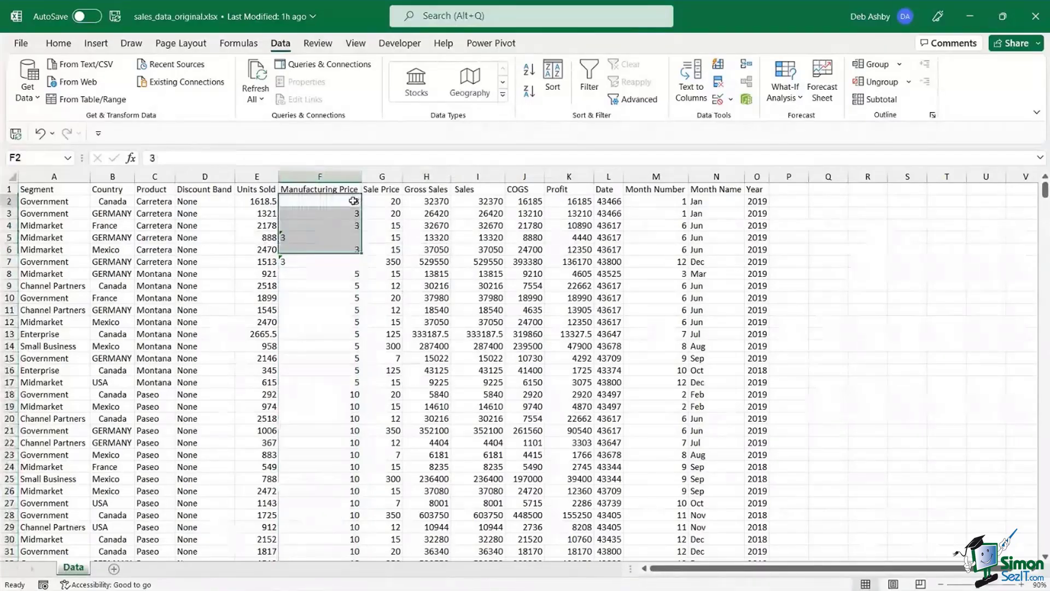
pyautogui.click(353, 201)
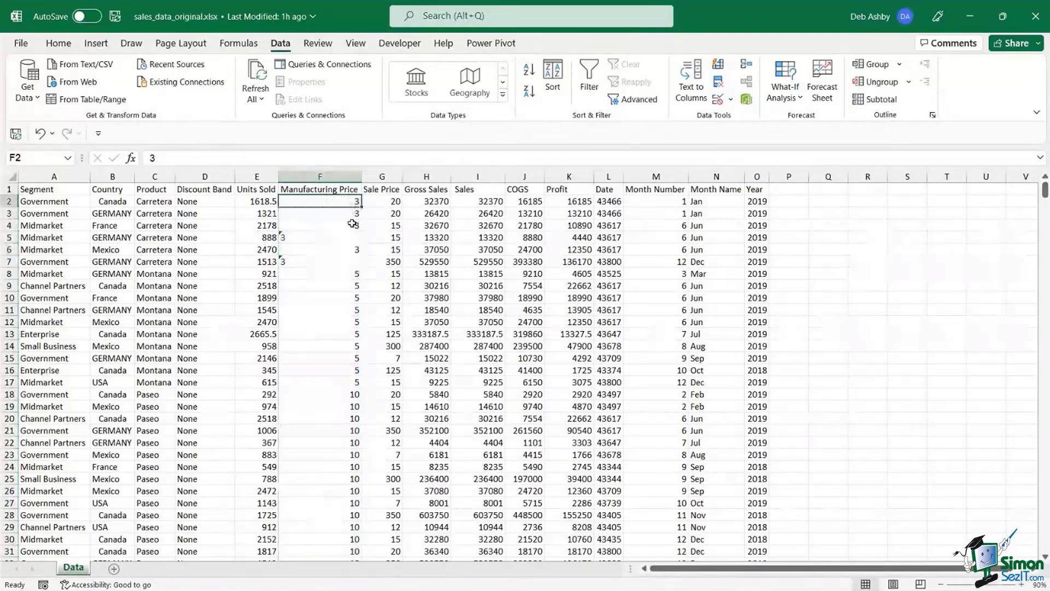
pyautogui.click(354, 217)
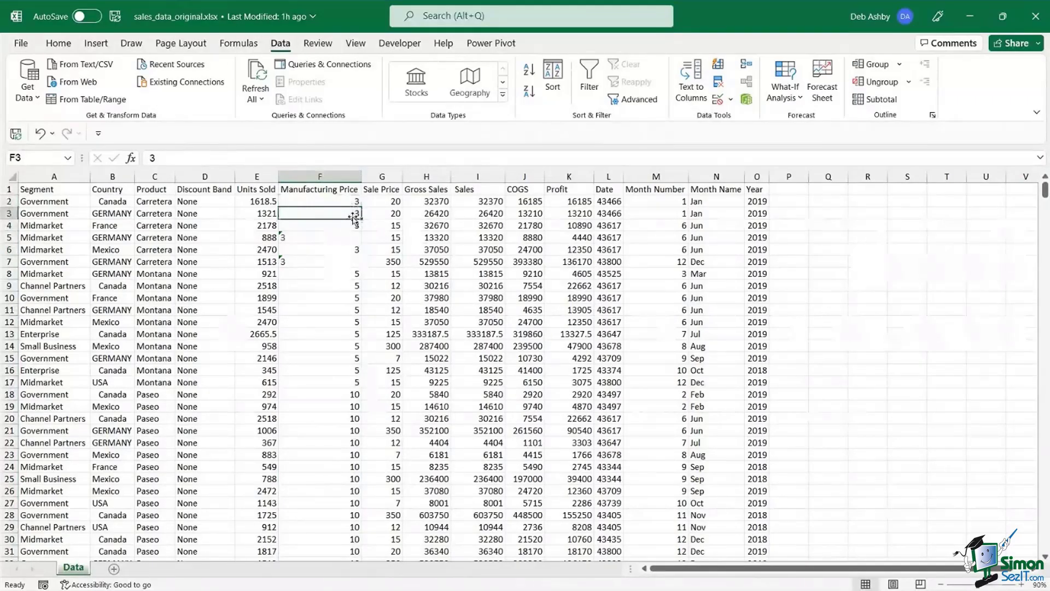
pyautogui.click(313, 236)
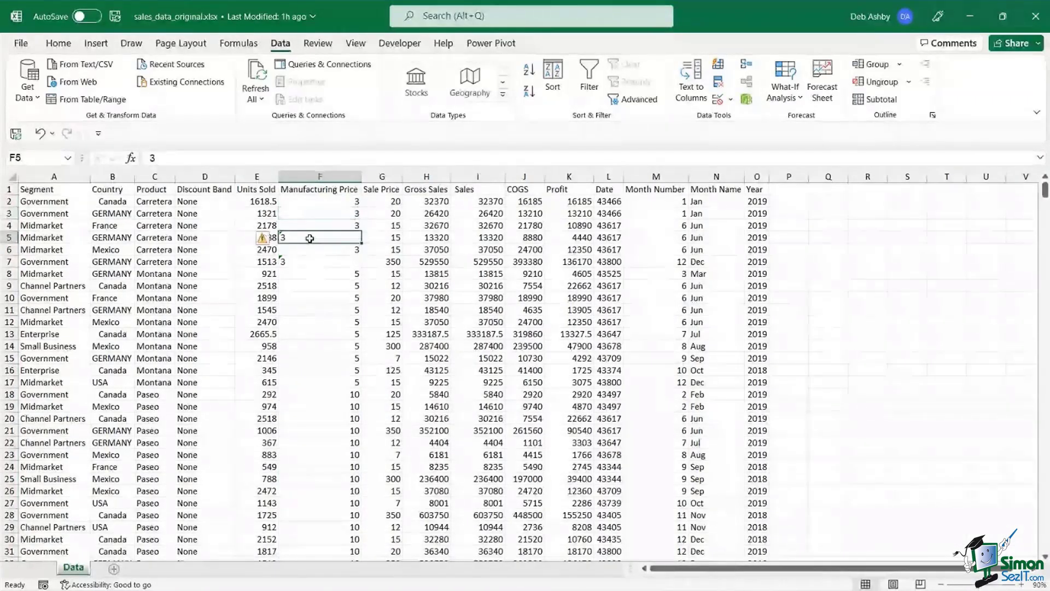
pyautogui.click(274, 239)
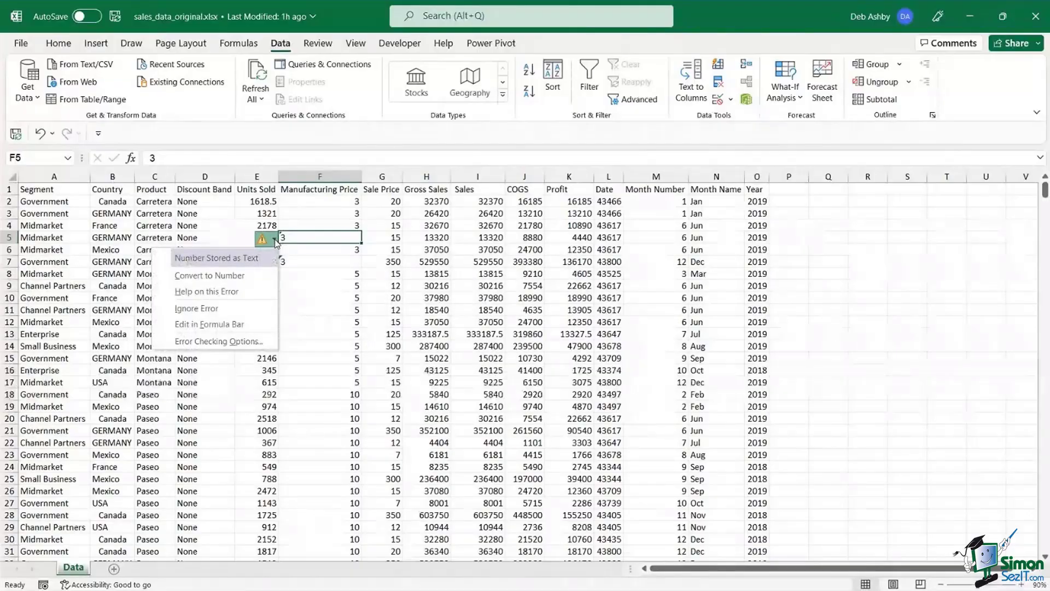
pyautogui.click(383, 240)
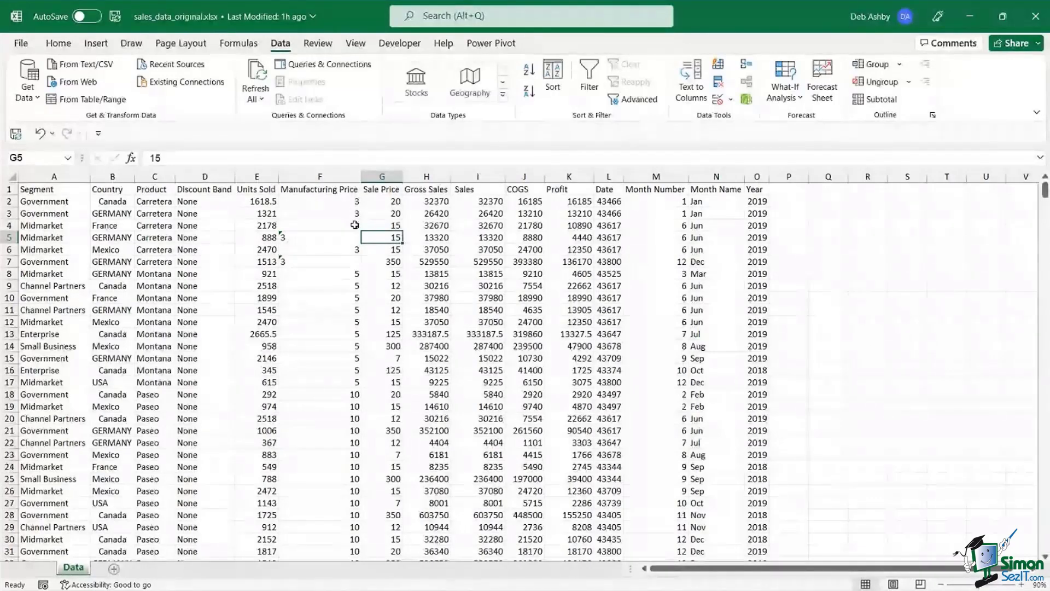
pyautogui.moveTo(351, 204); pyautogui.dragTo(351, 230)
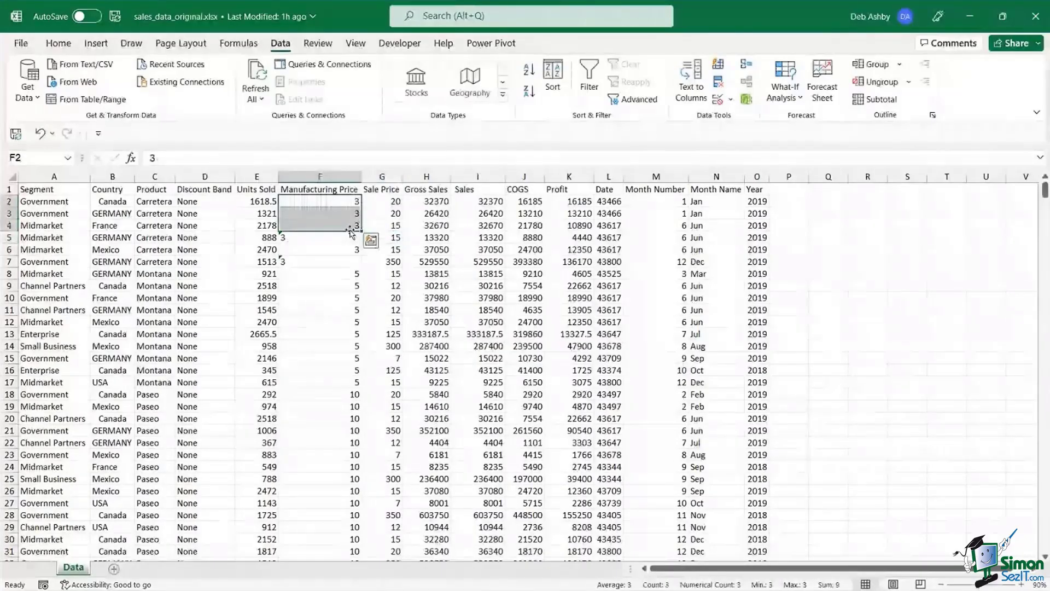
pyautogui.moveTo(337, 274); pyautogui.dragTo(335, 382)
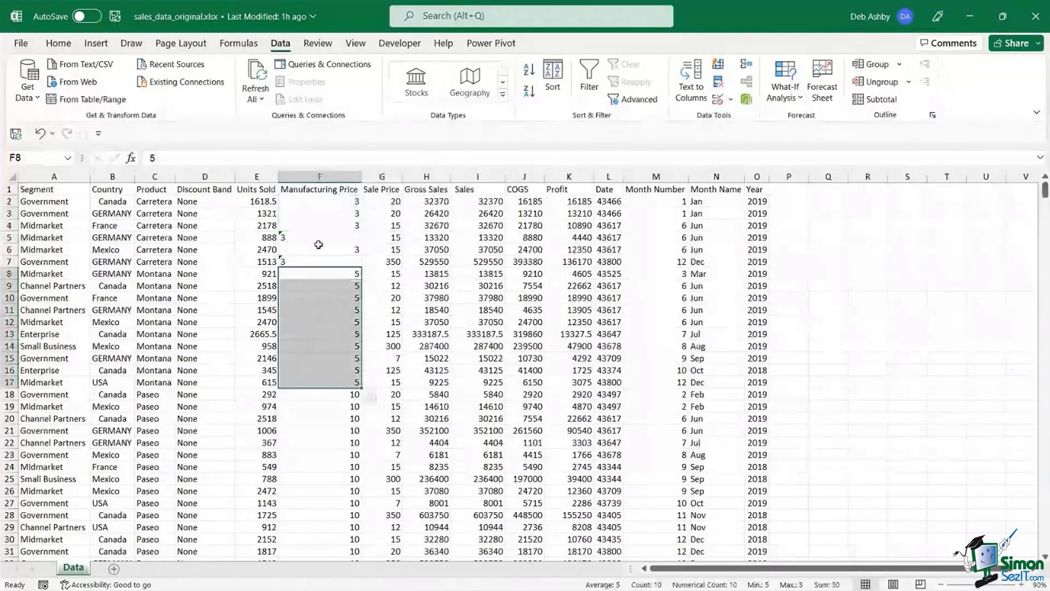
pyautogui.click(317, 241)
pyautogui.click(303, 262)
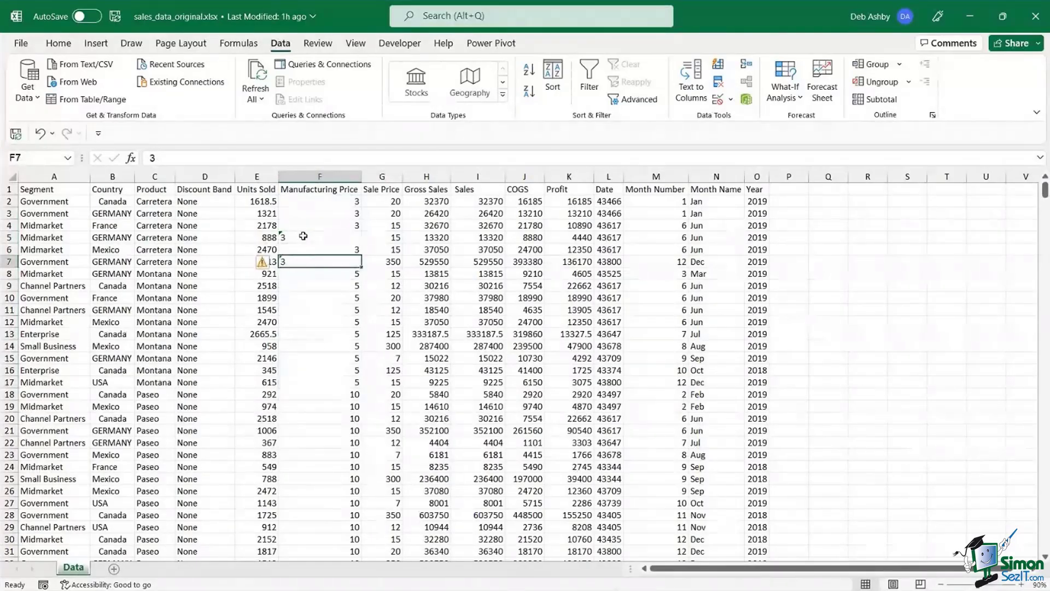
pyautogui.click(303, 236)
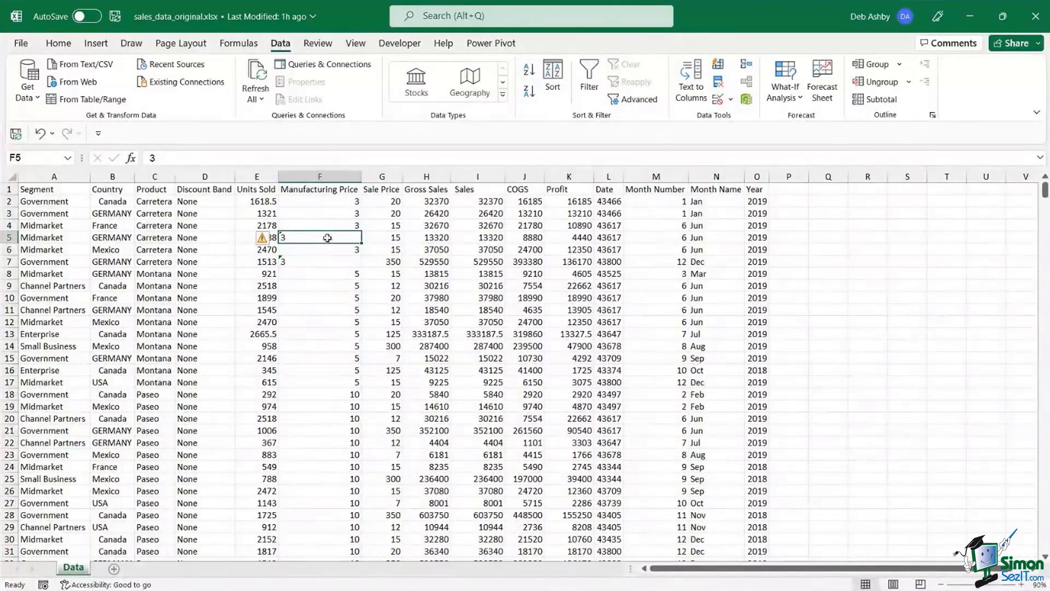
pyautogui.click(274, 240)
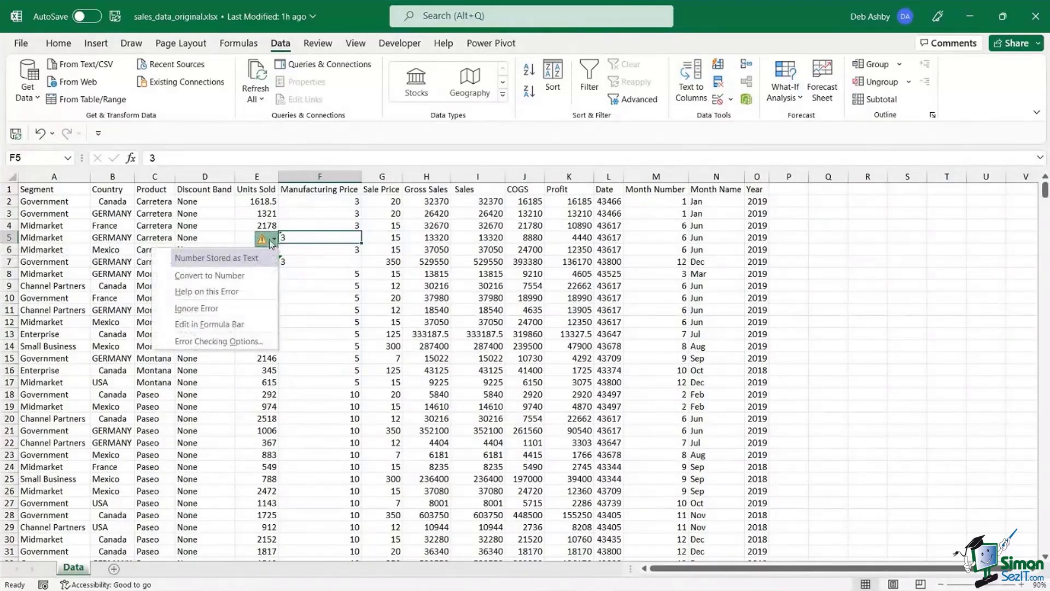
pyautogui.click(232, 274)
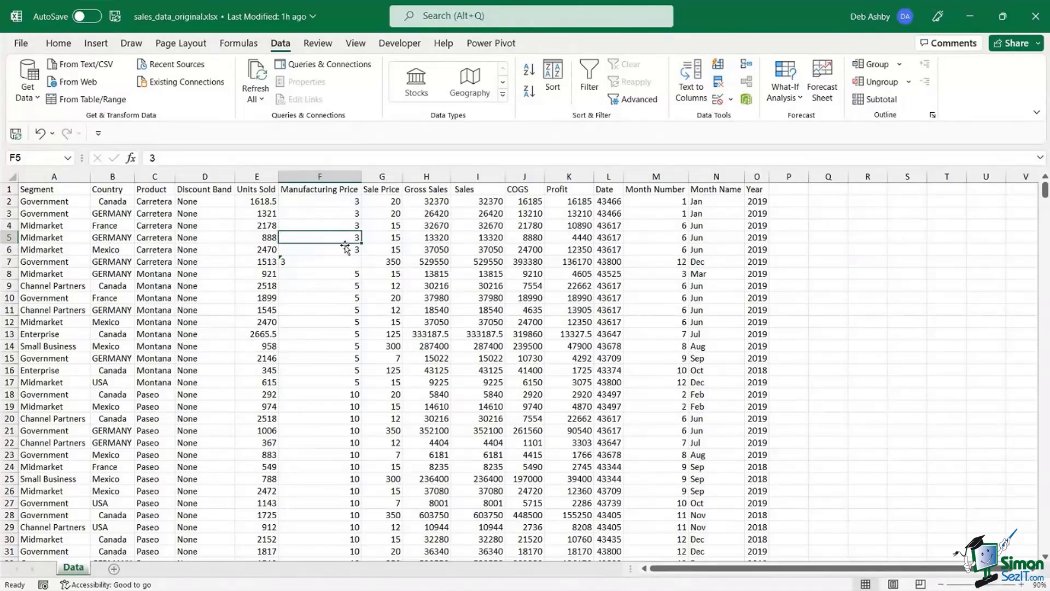
pyautogui.hotkey('ctrl', 'z')
pyautogui.click(303, 261)
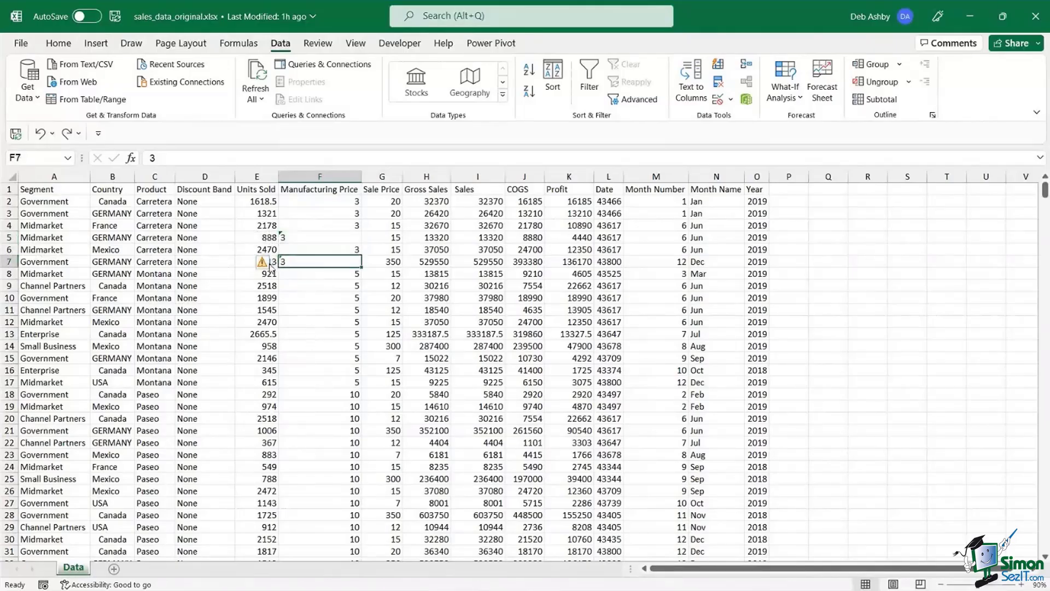
pyautogui.moveTo(268, 267)
pyautogui.click(472, 263)
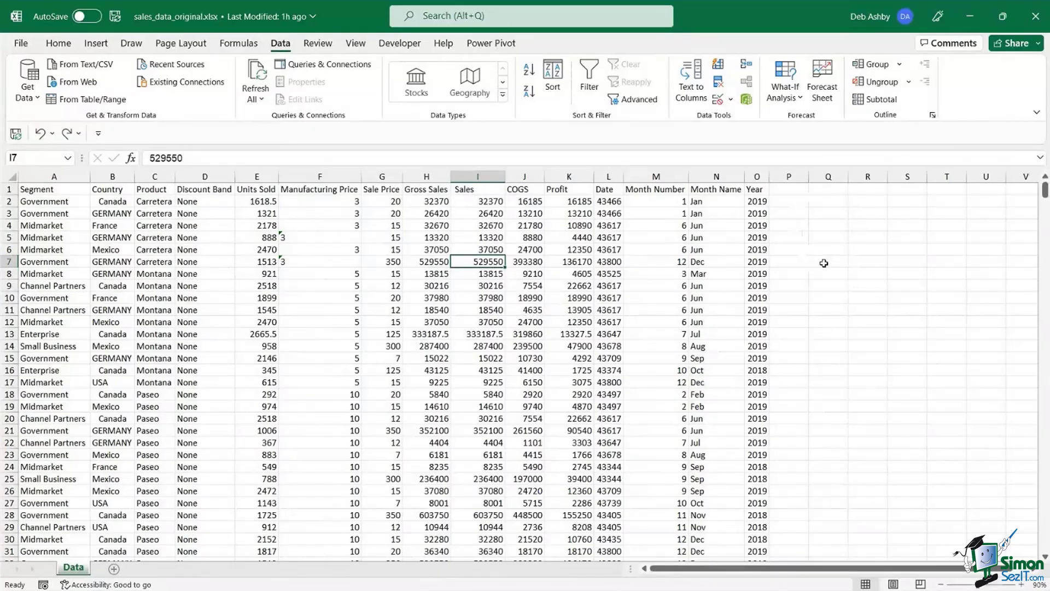
# - Enter a helper value of 1 in Q4 and copy it
pyautogui.click(827, 225)
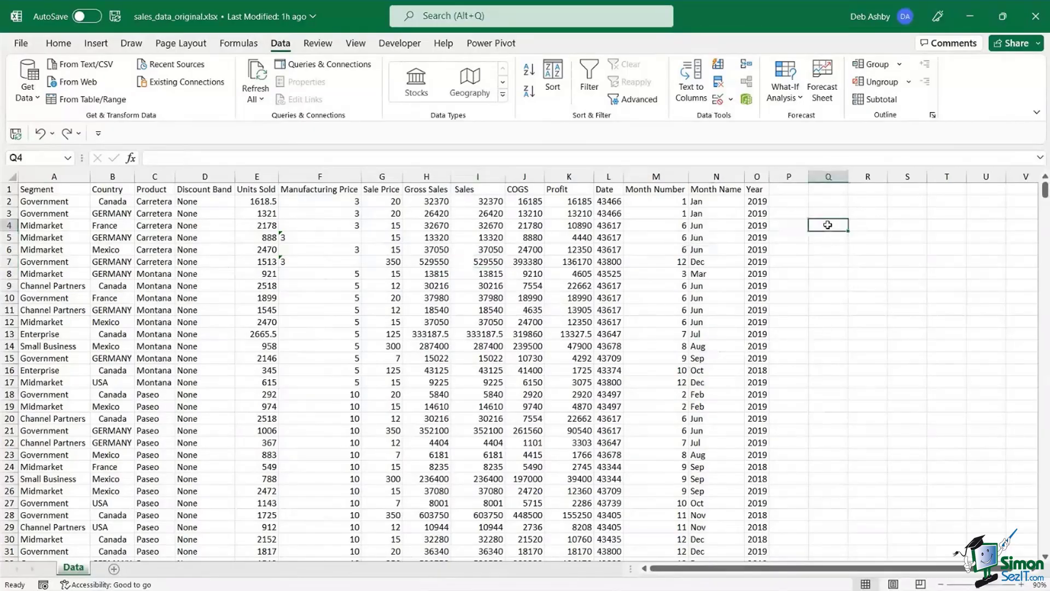
pyautogui.write('1')
pyautogui.click(838, 278)
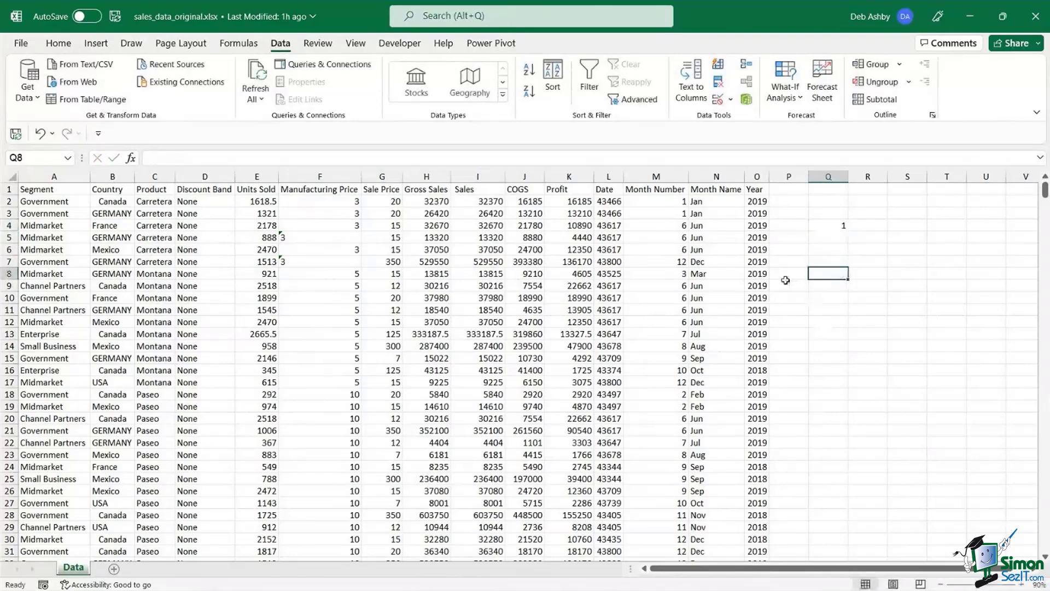
pyautogui.click(825, 225)
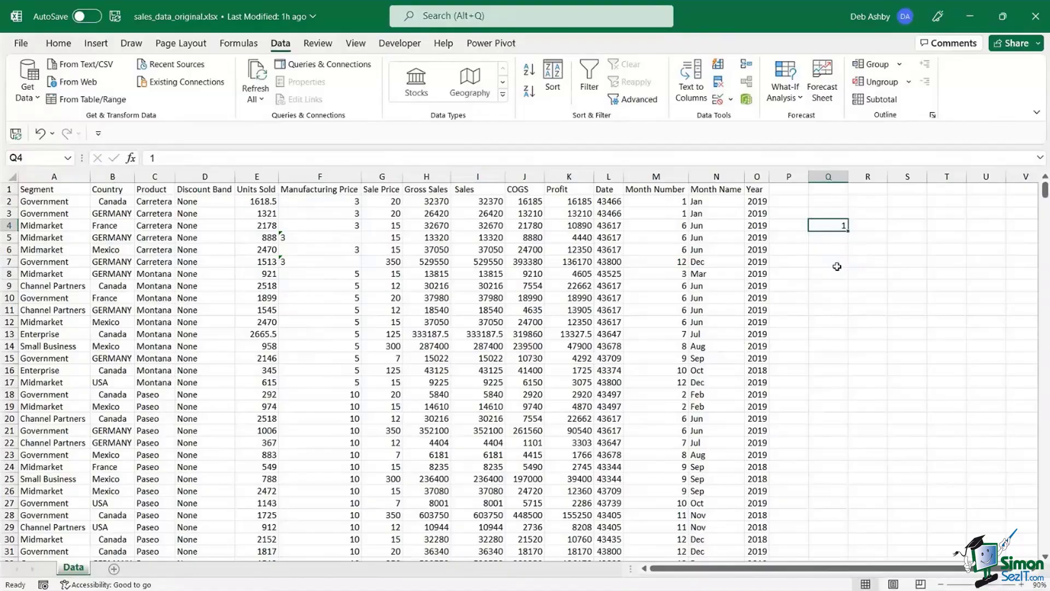
pyautogui.hotkey('ctrl', 'c')
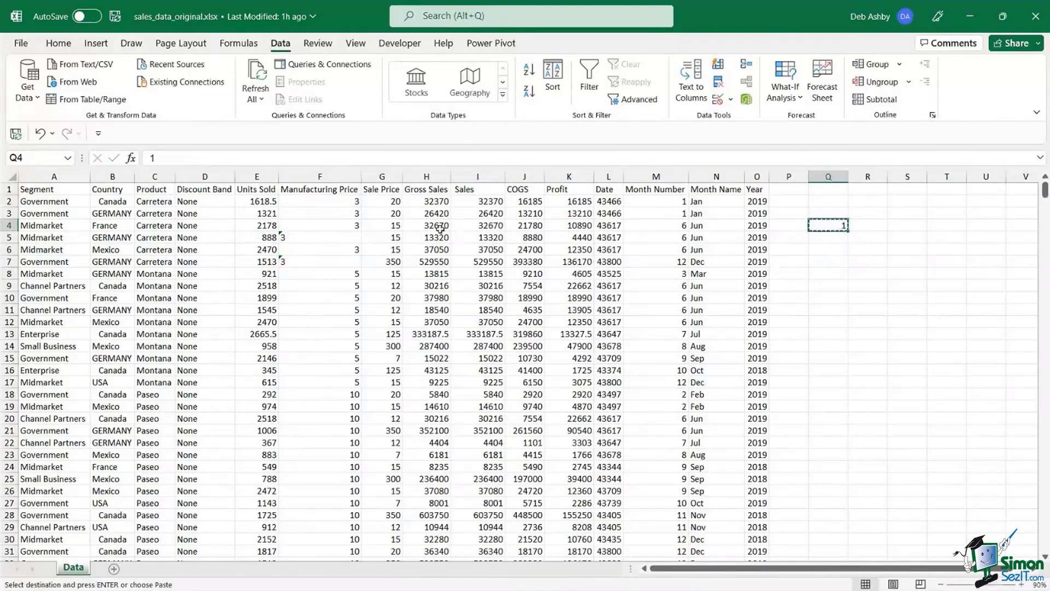
# - Paste Special Multiply the 1 onto F2:F701 to make Manufacturing Price numeric
pyautogui.click(331, 200)
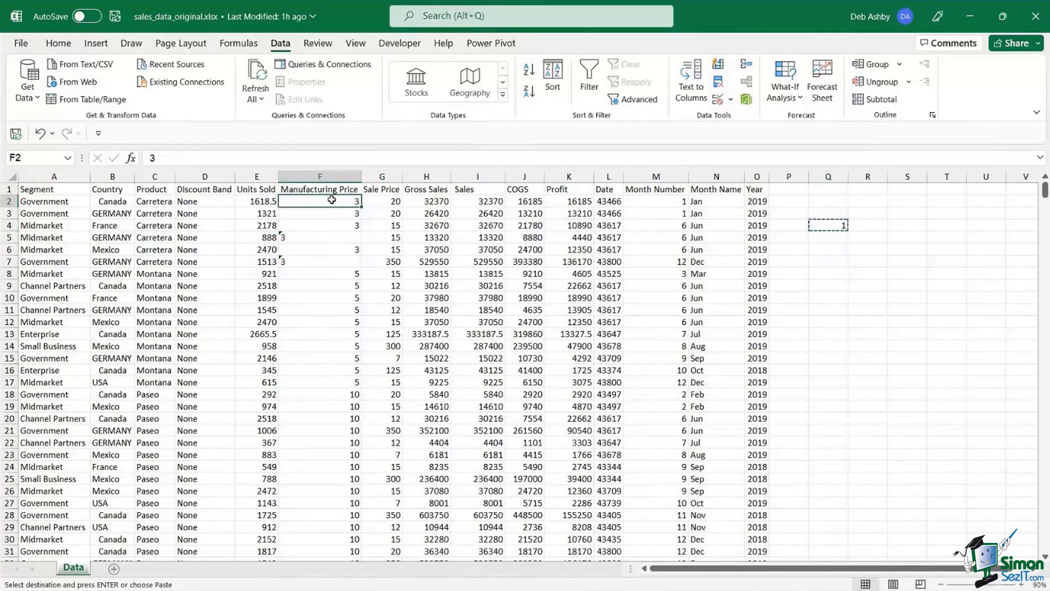
pyautogui.hotkey('ctrl', 'space')
pyautogui.hotkey('ctrl', 'shift', 'Down')
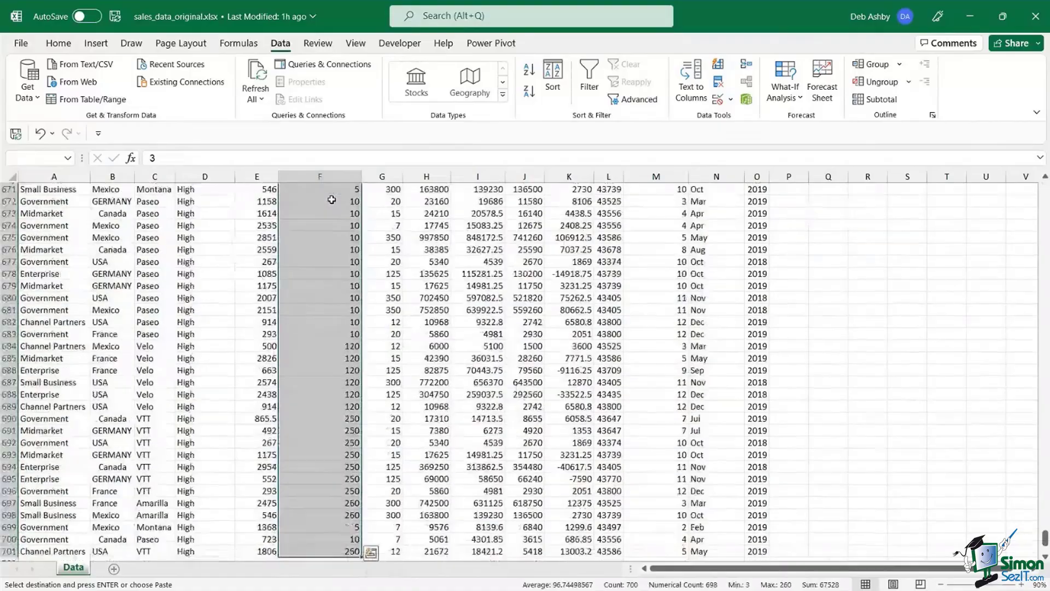
pyautogui.click(58, 43)
pyautogui.click(65, 99)
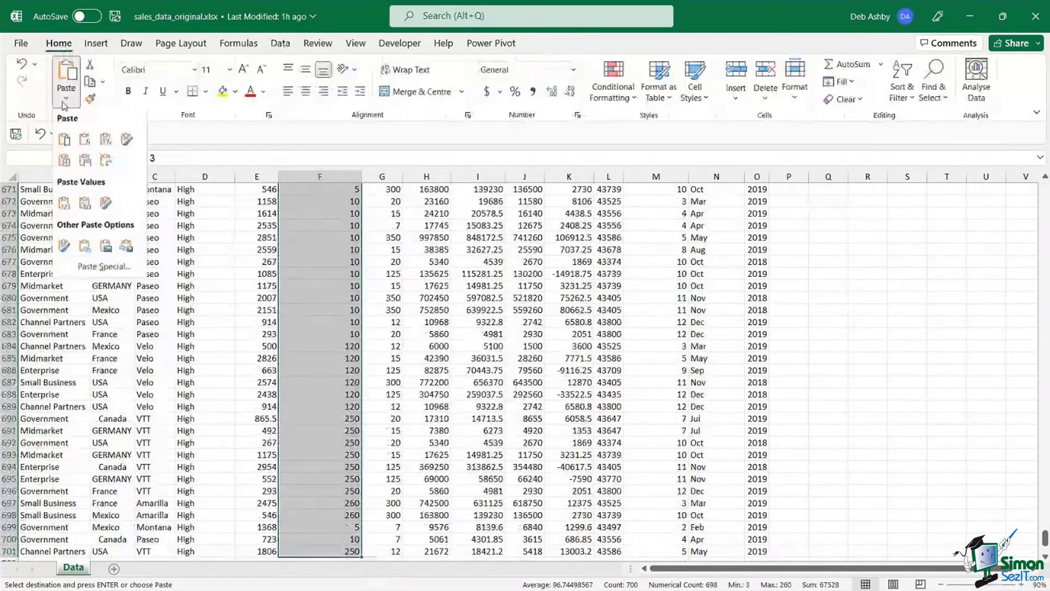
pyautogui.click(83, 268)
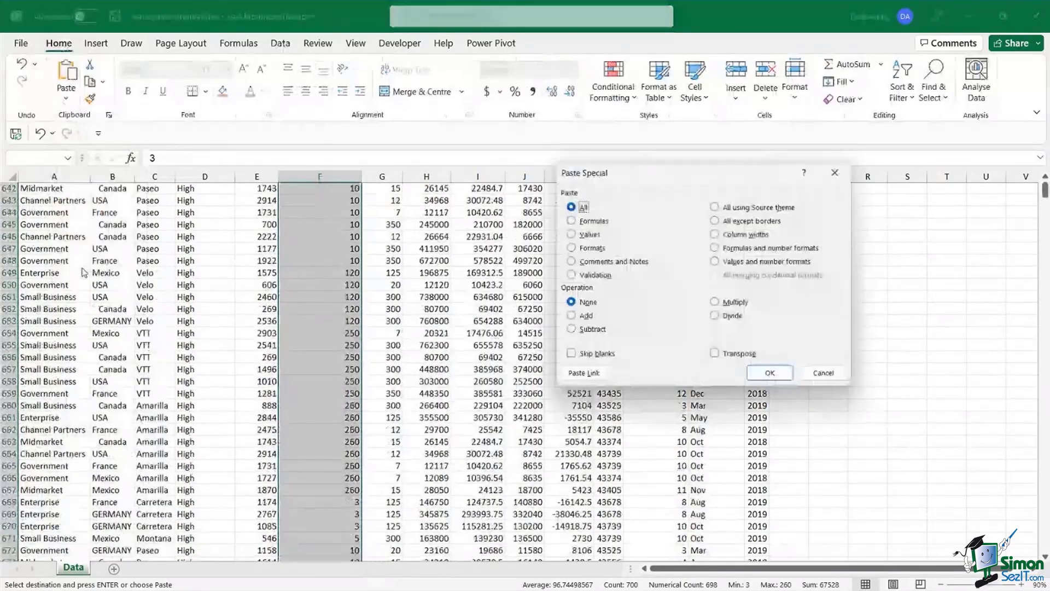
pyautogui.click(715, 302)
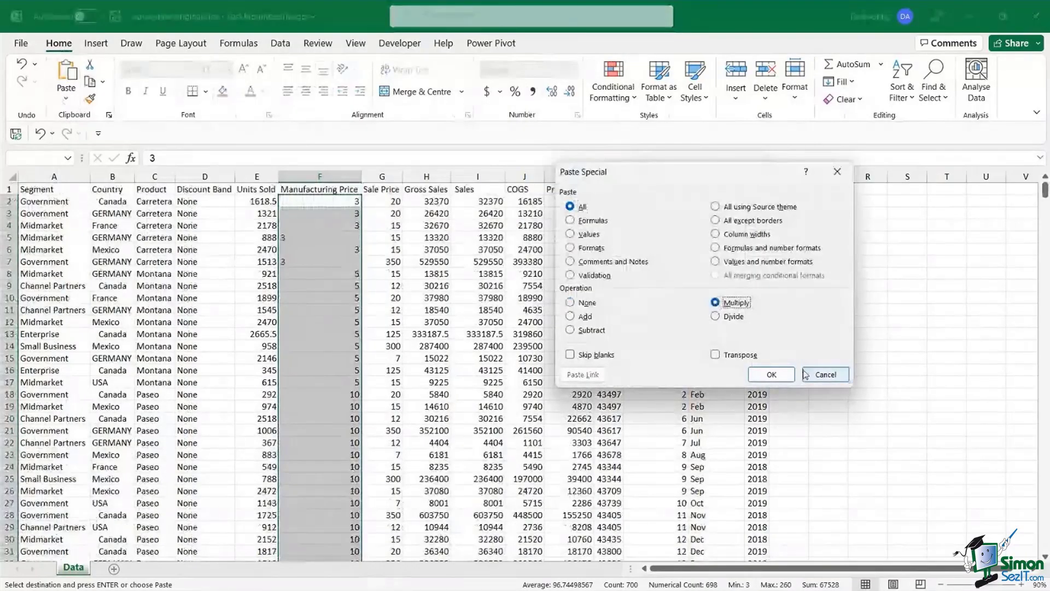
pyautogui.click(771, 374)
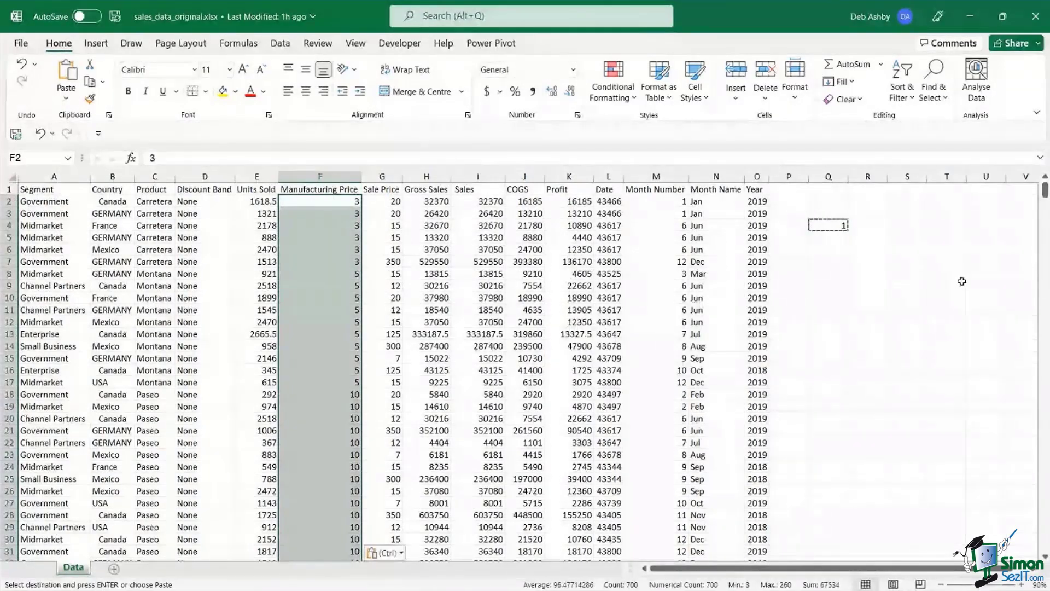
# - End copy mode and delete the helper 1 from Q4
pyautogui.press('Escape')
pyautogui.click(828, 225)
pyautogui.press('Delete')
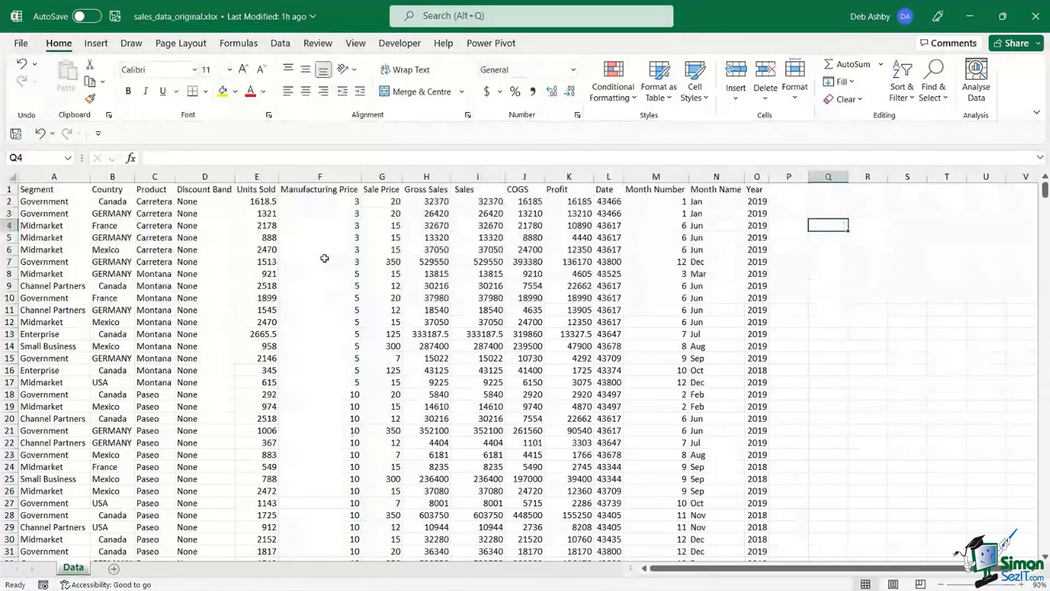
pyautogui.click(423, 249)
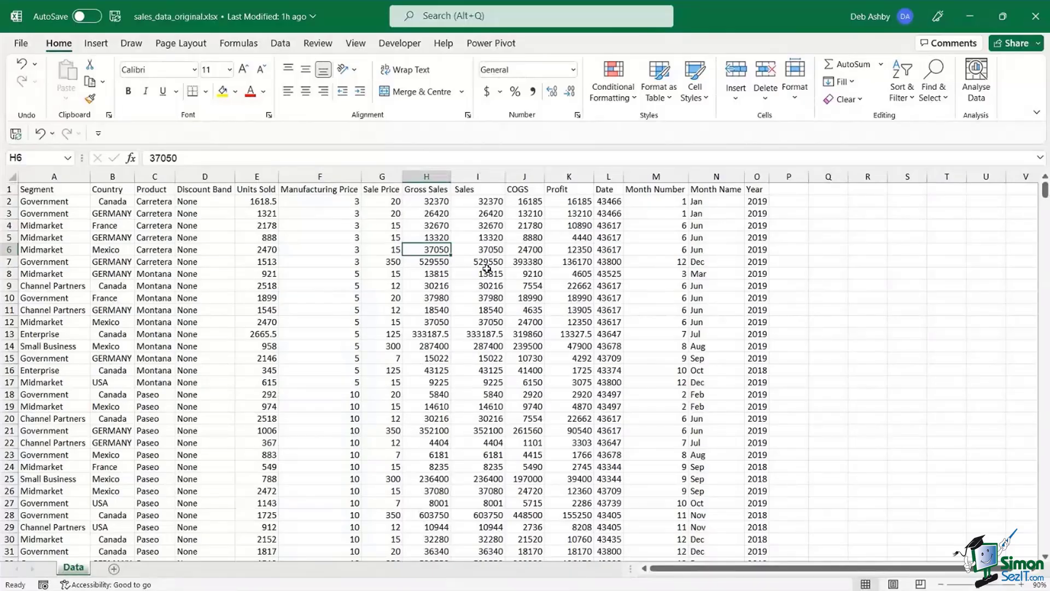
pyautogui.click(186, 253)
pyautogui.click(333, 234)
pyautogui.click(457, 237)
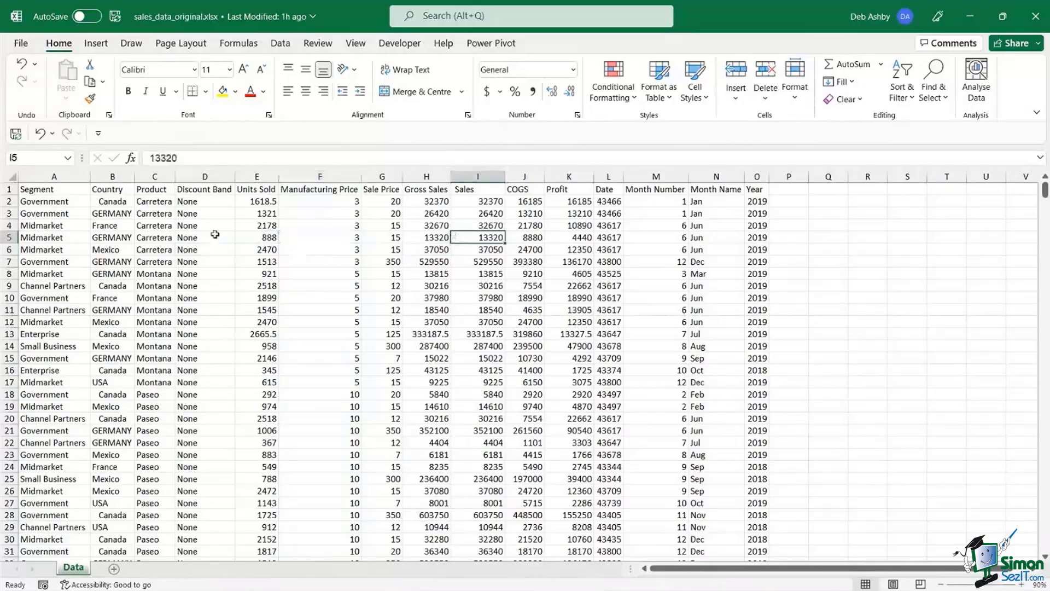
pyautogui.click(214, 235)
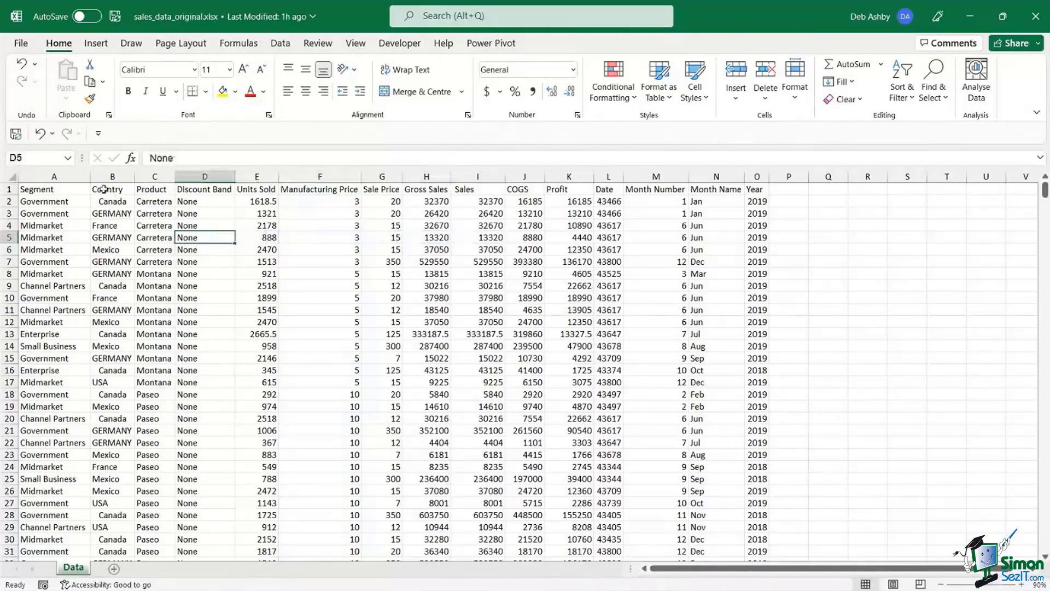
pyautogui.click(463, 250)
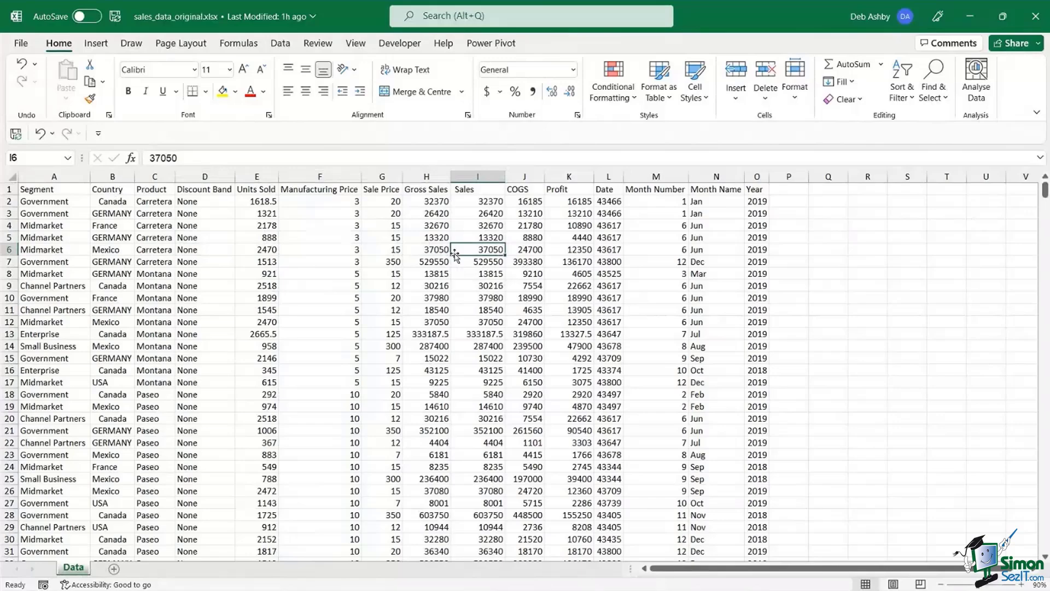
pyautogui.click(59, 222)
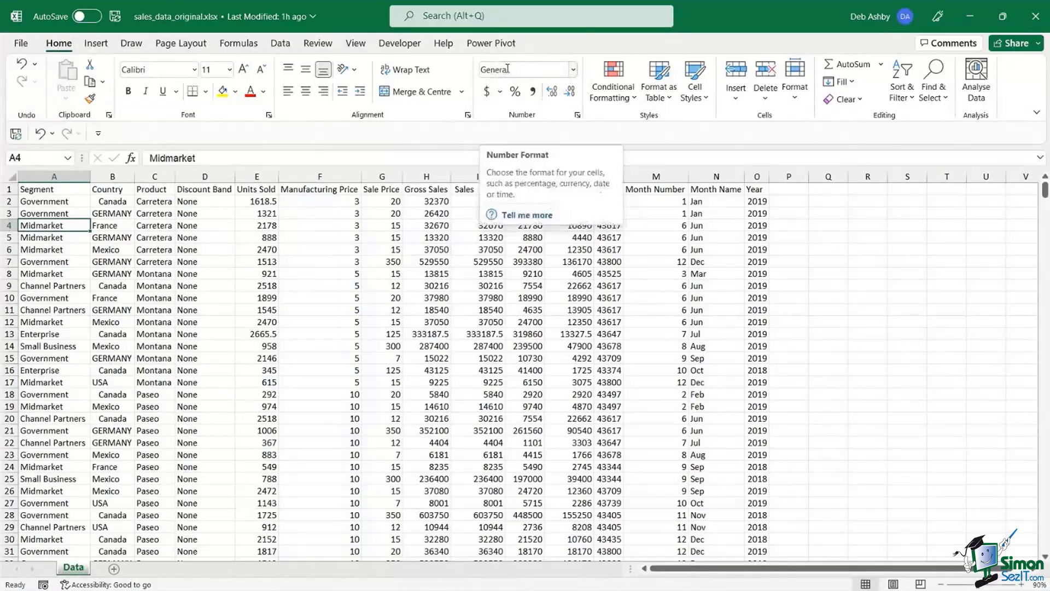
pyautogui.click(53, 249)
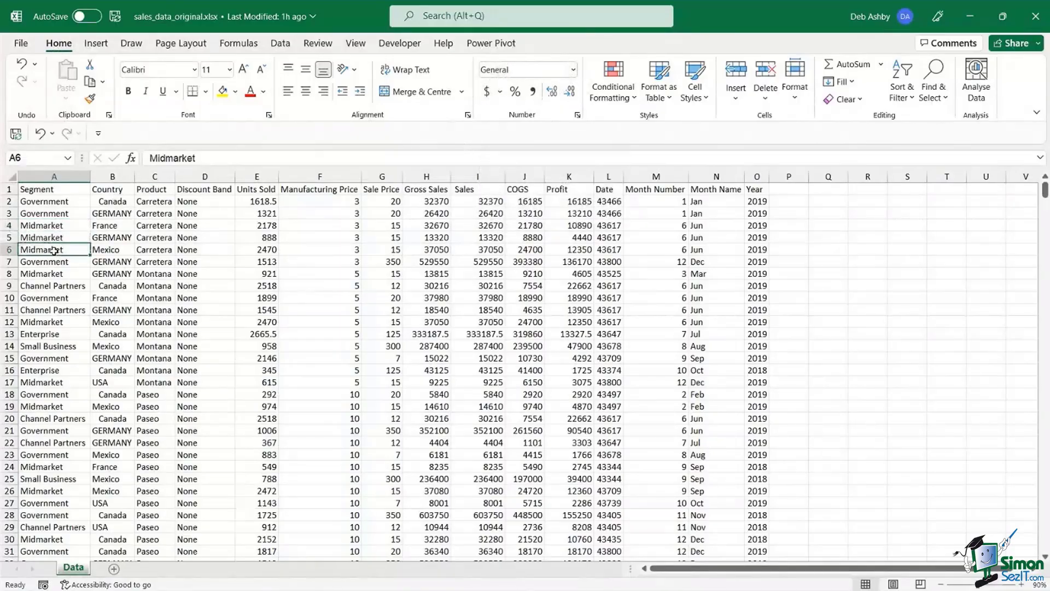
pyautogui.click(53, 230)
pyautogui.click(55, 213)
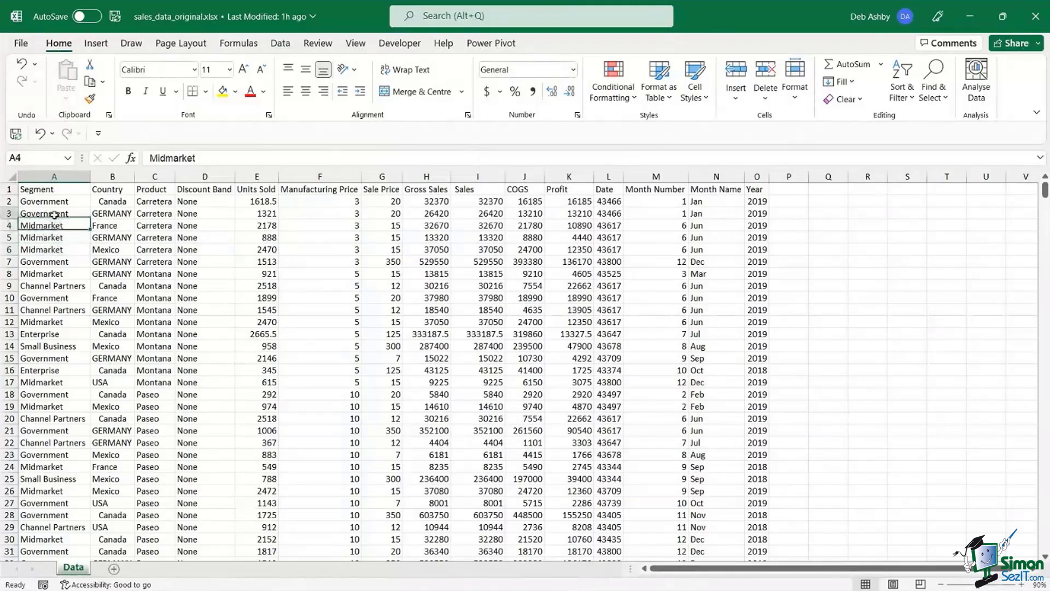
pyautogui.click(57, 191)
pyautogui.click(51, 225)
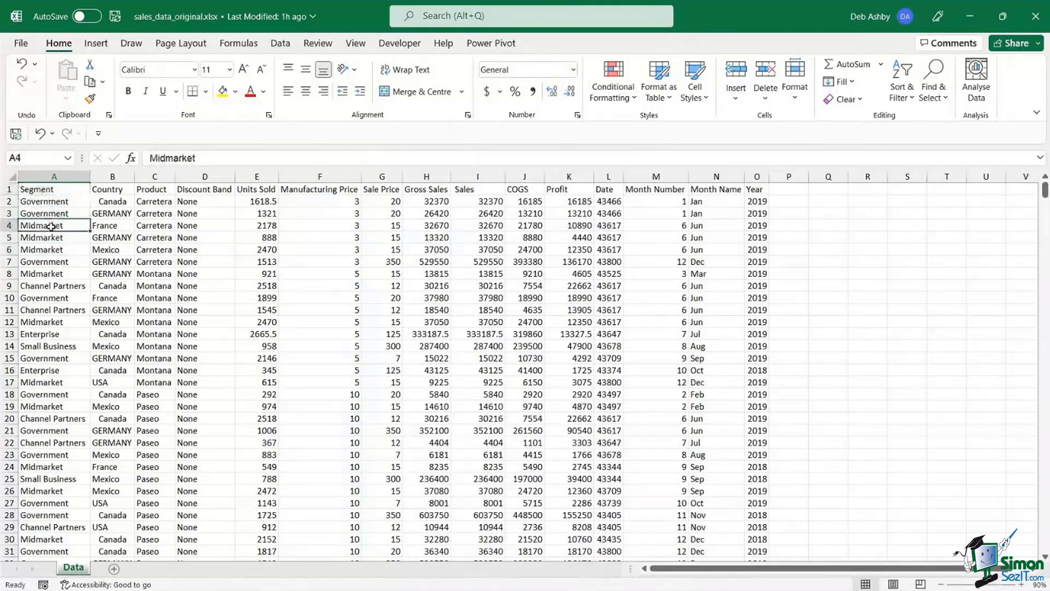
pyautogui.click(48, 260)
pyautogui.click(45, 297)
pyautogui.click(56, 227)
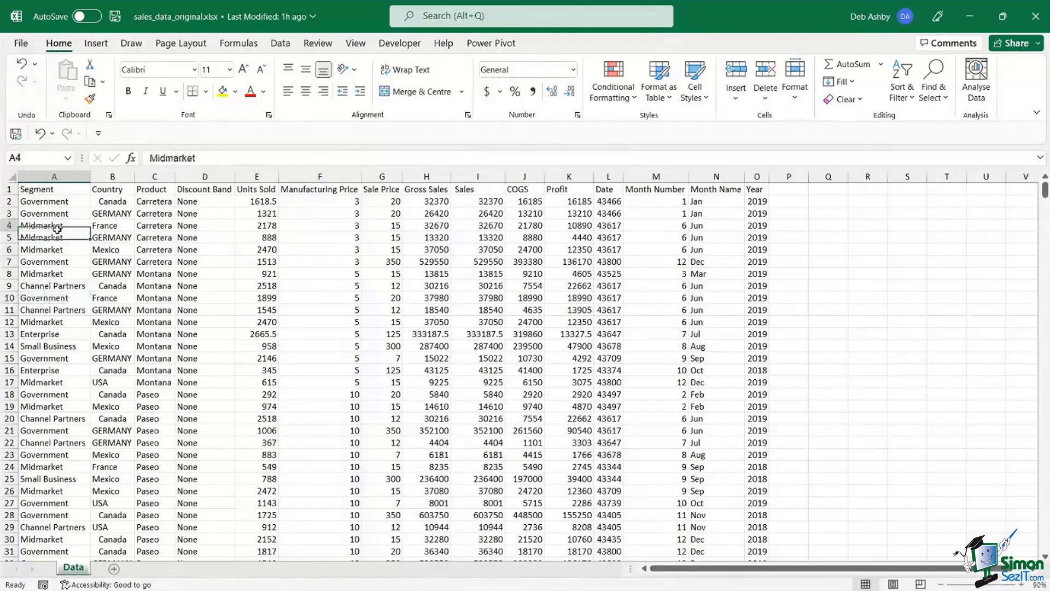
pyautogui.click(53, 192)
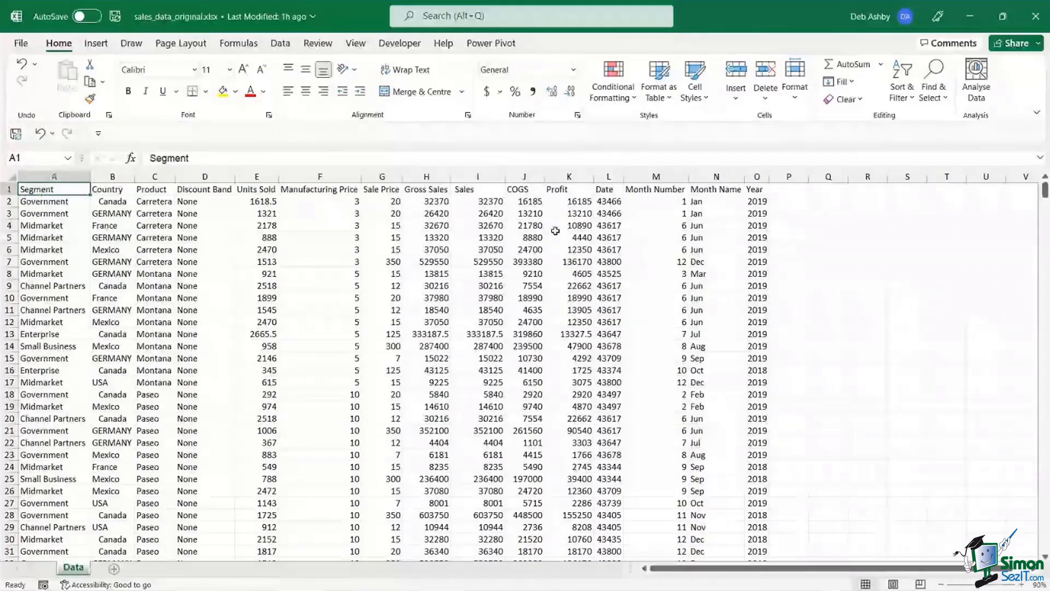
pyautogui.click(413, 252)
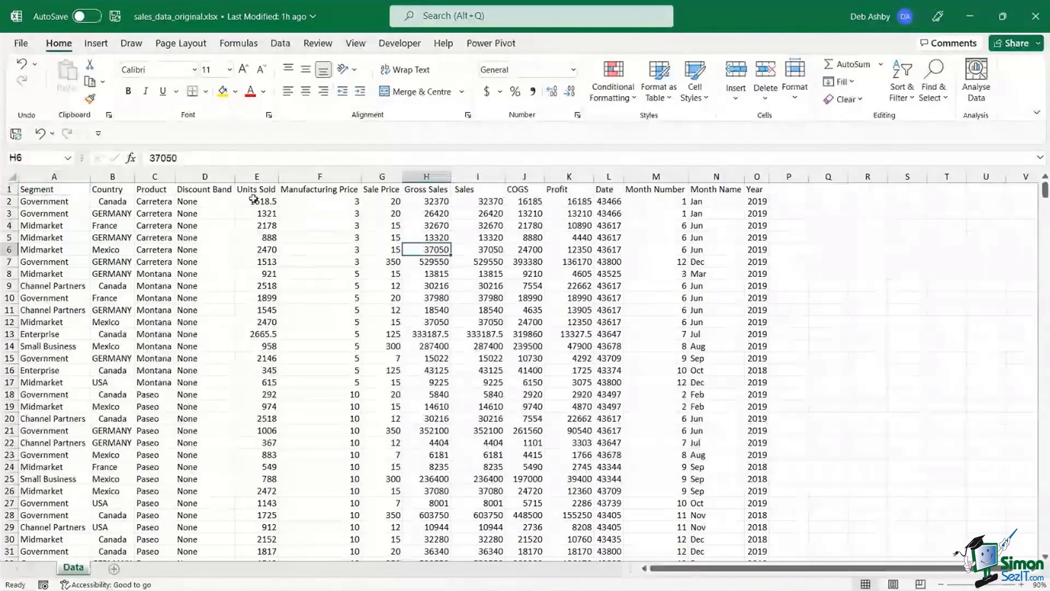
# - Format column E Units Sold as Number with zero decimals, so E2 shows 1619
pyautogui.click(257, 176)
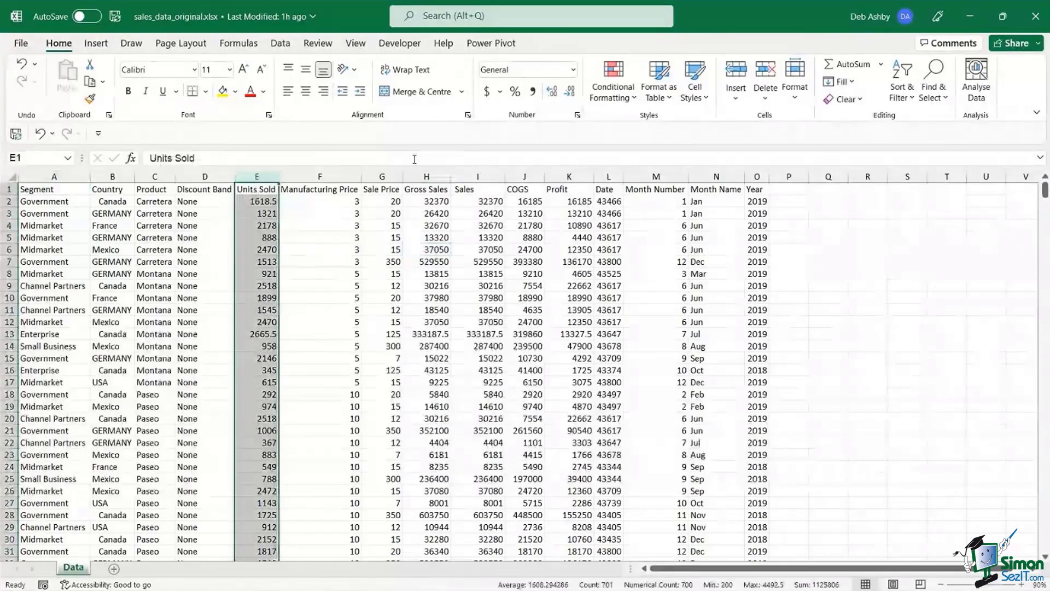
pyautogui.click(574, 70)
pyautogui.click(520, 116)
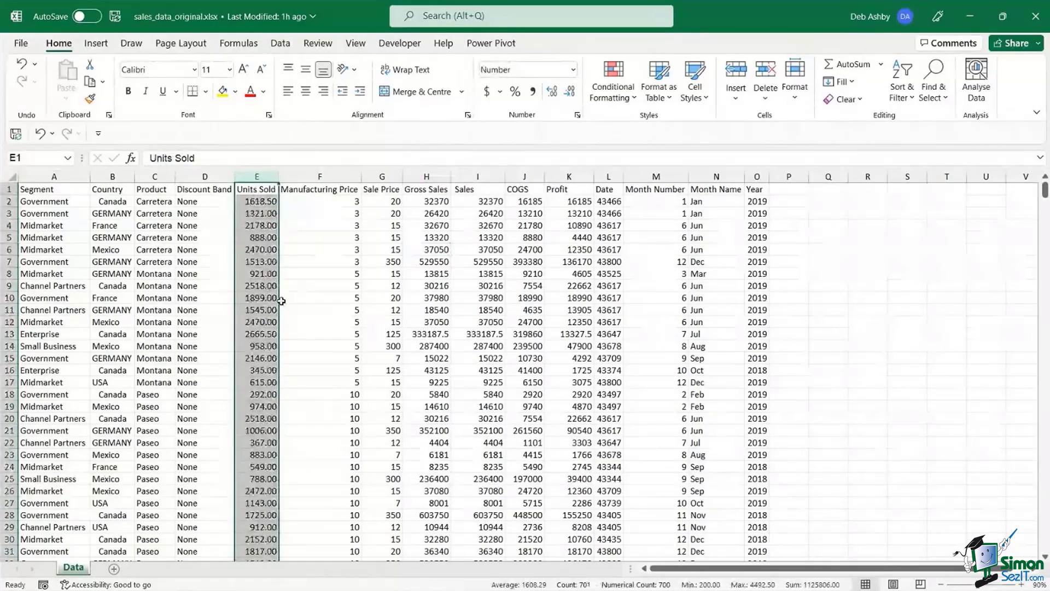
pyautogui.click(569, 91)
pyautogui.click(570, 91)
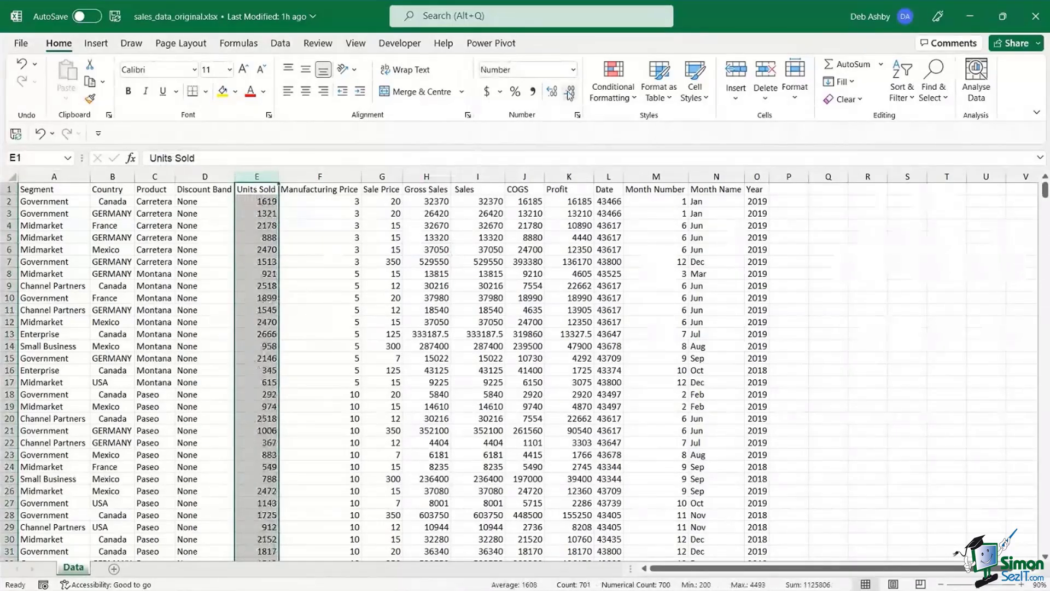
pyautogui.click(450, 290)
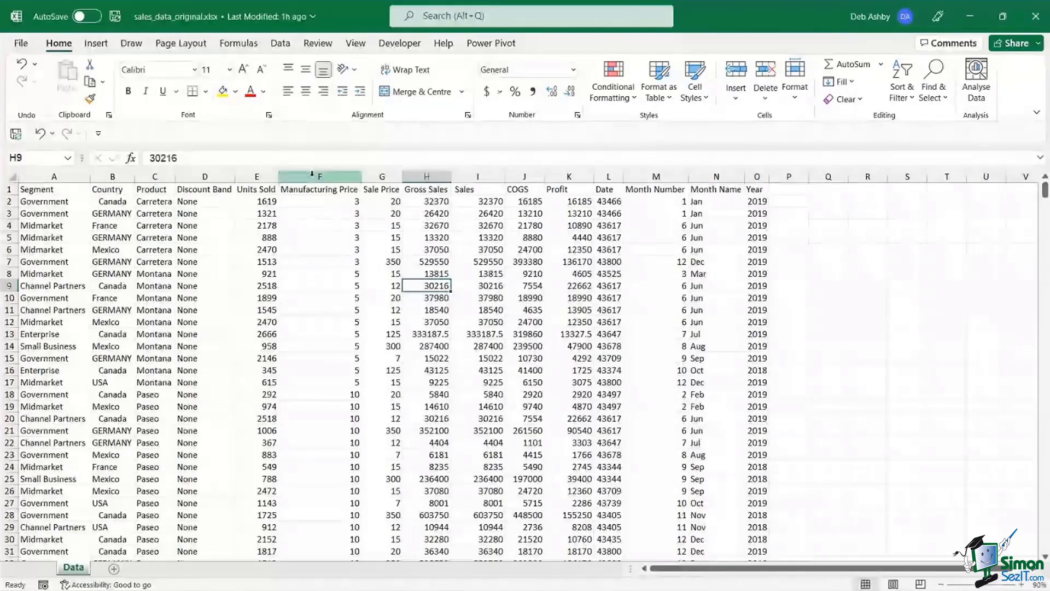
# - Format columns F through K as Accounting with 0 decimal places
pyautogui.moveTo(312, 173); pyautogui.dragTo(568, 176)
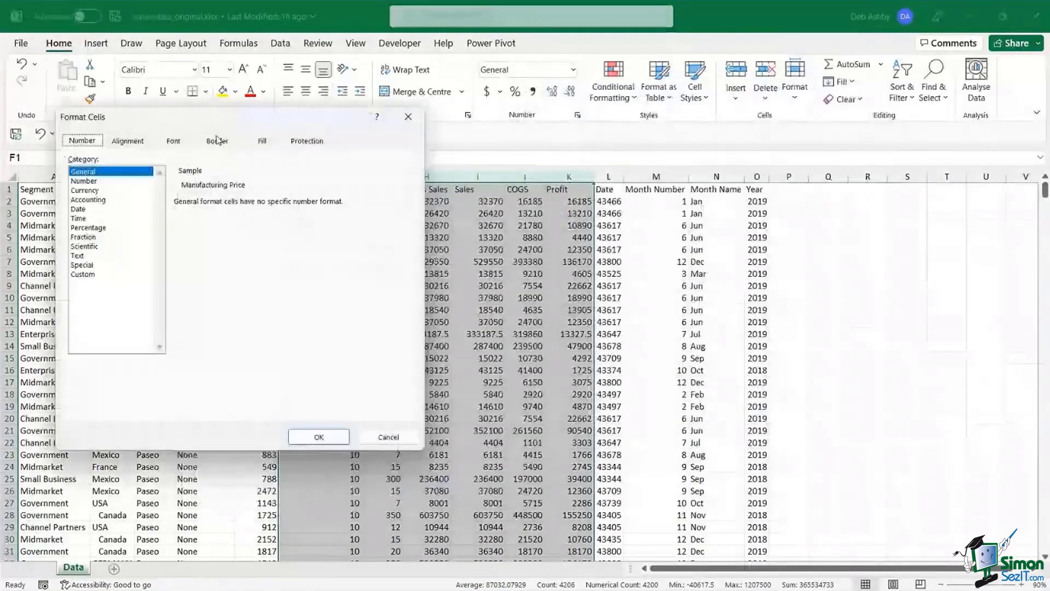
pyautogui.click(88, 200)
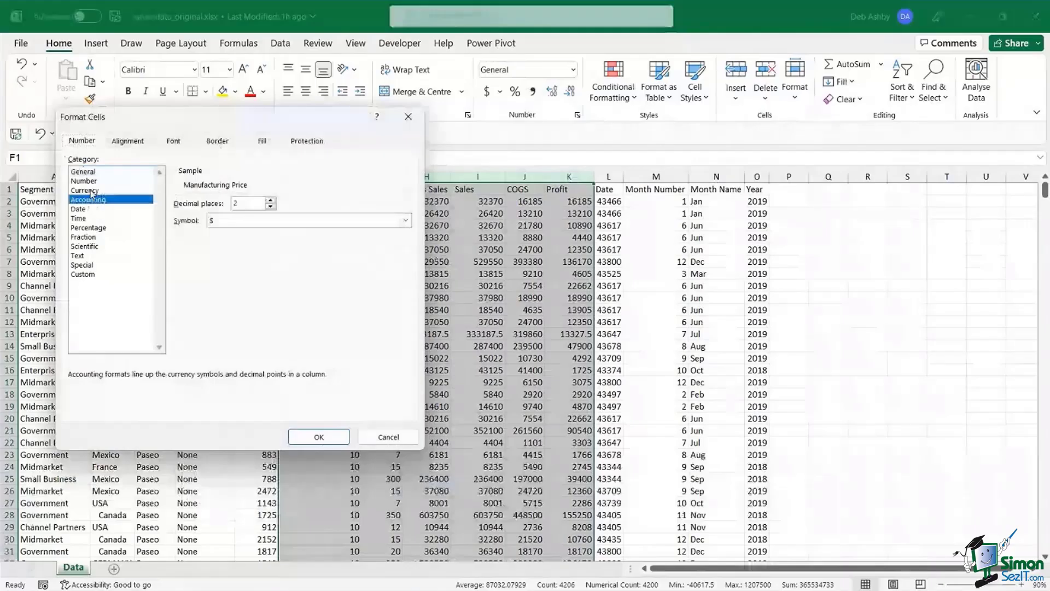
pyautogui.click(85, 191)
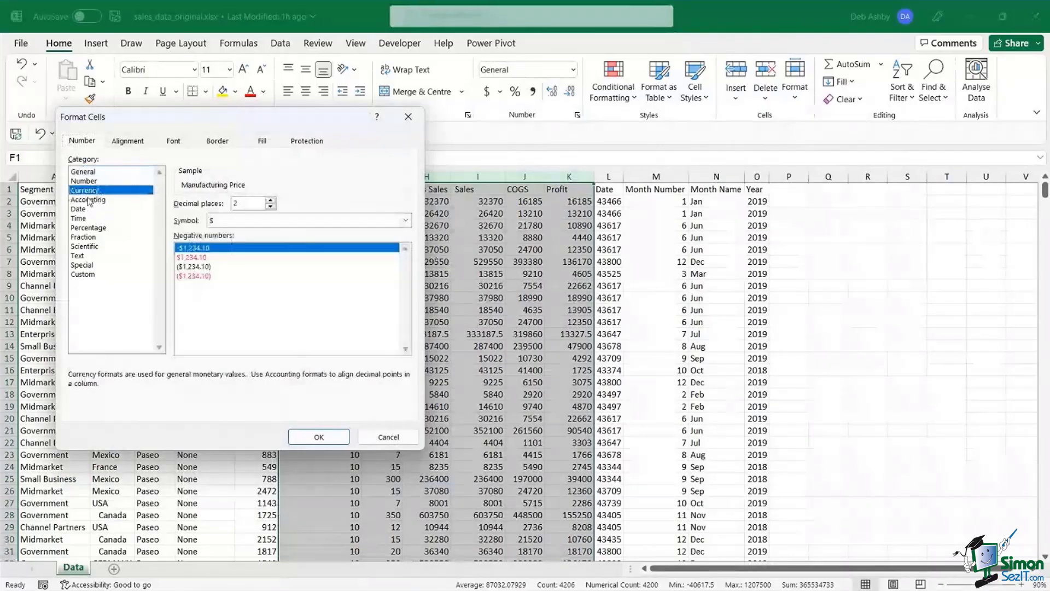
pyautogui.click(88, 201)
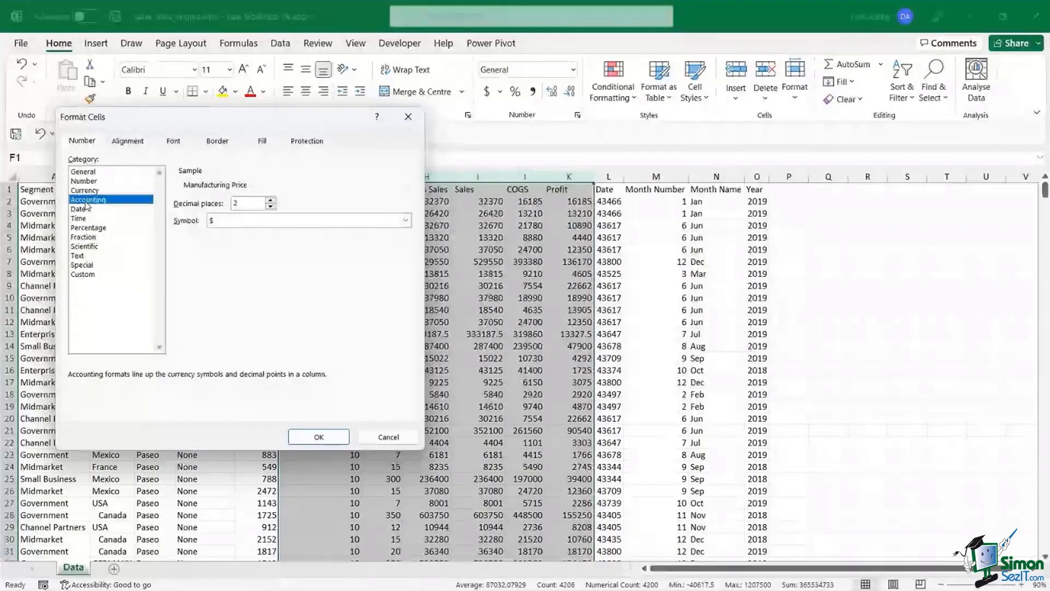
pyautogui.click(87, 190)
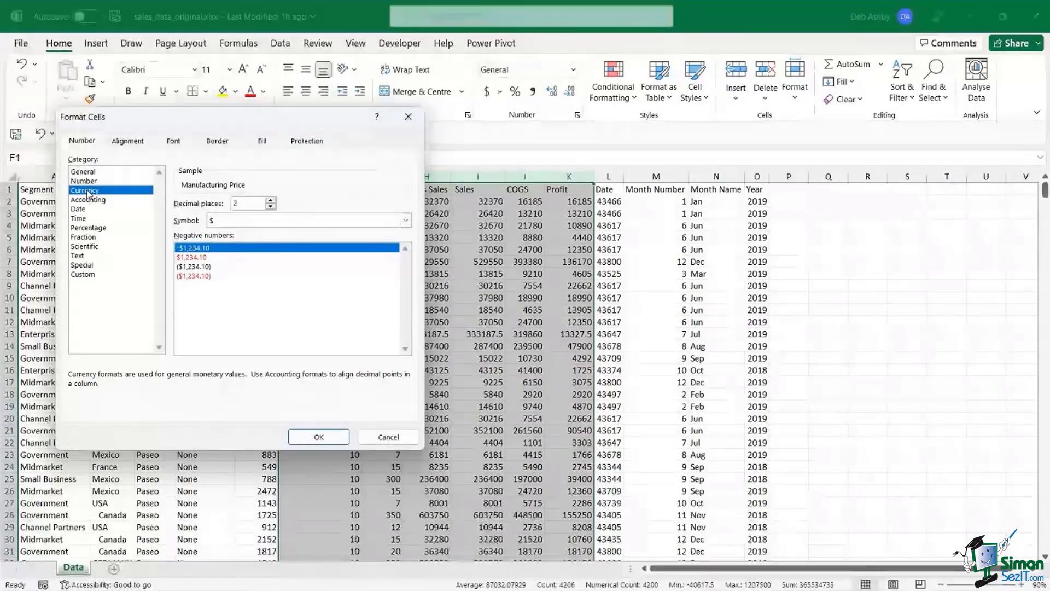
pyautogui.click(82, 200)
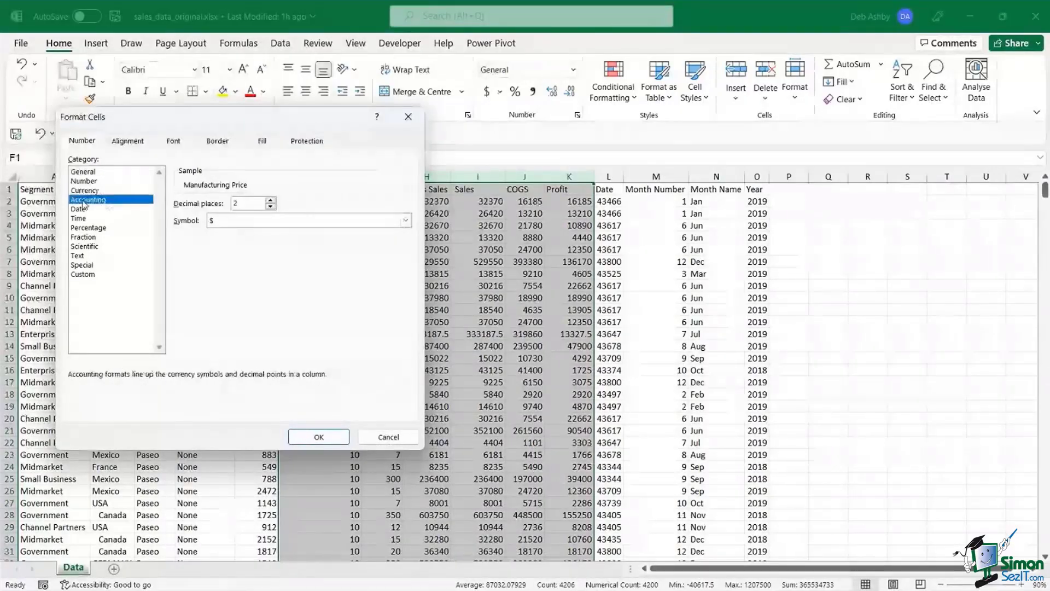
pyautogui.click(271, 207)
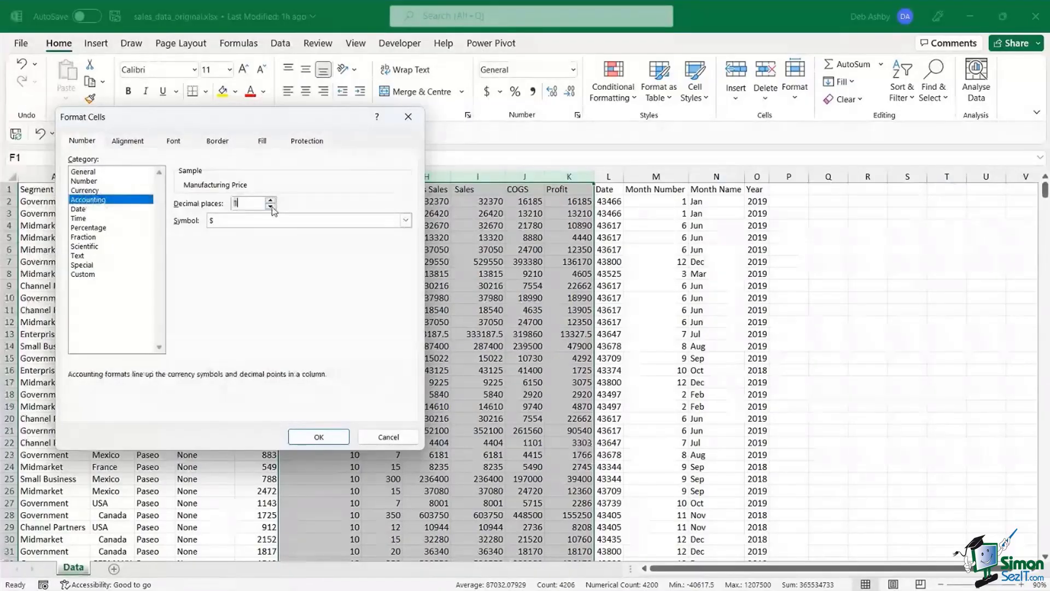
pyautogui.click(270, 207)
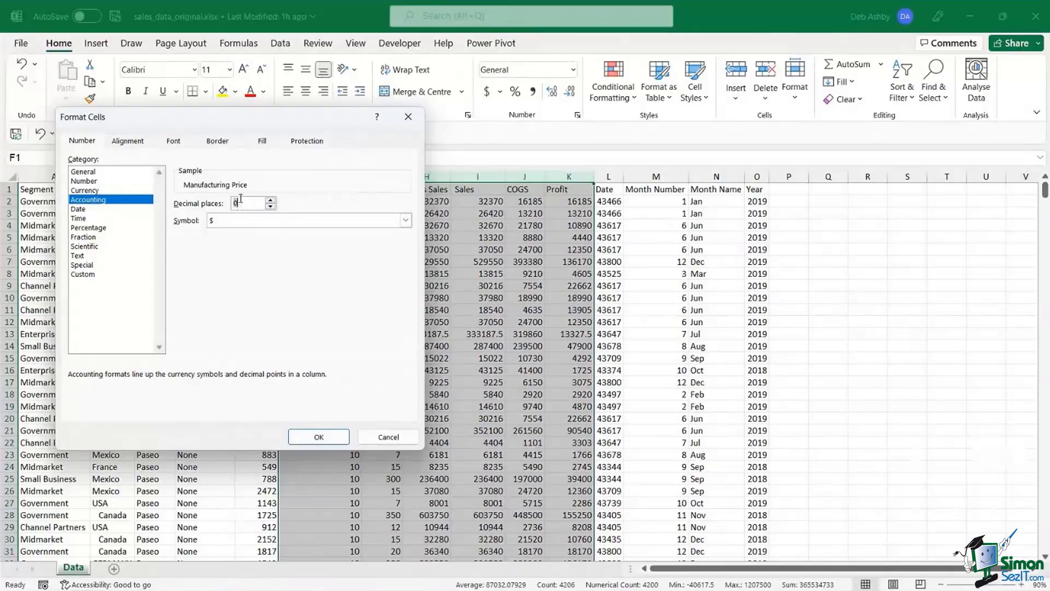
pyautogui.click(319, 434)
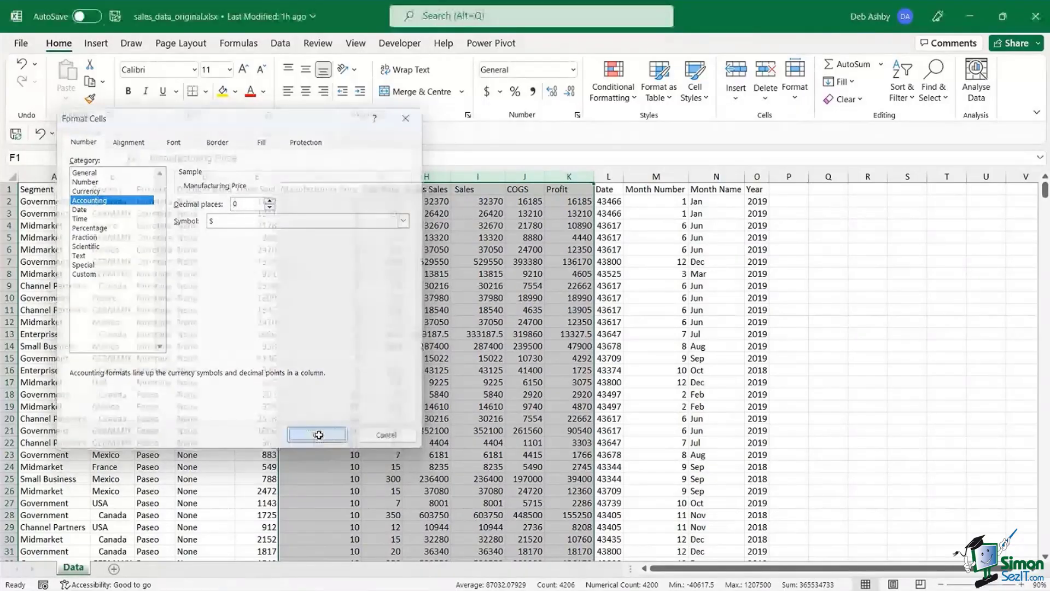
pyautogui.click(485, 334)
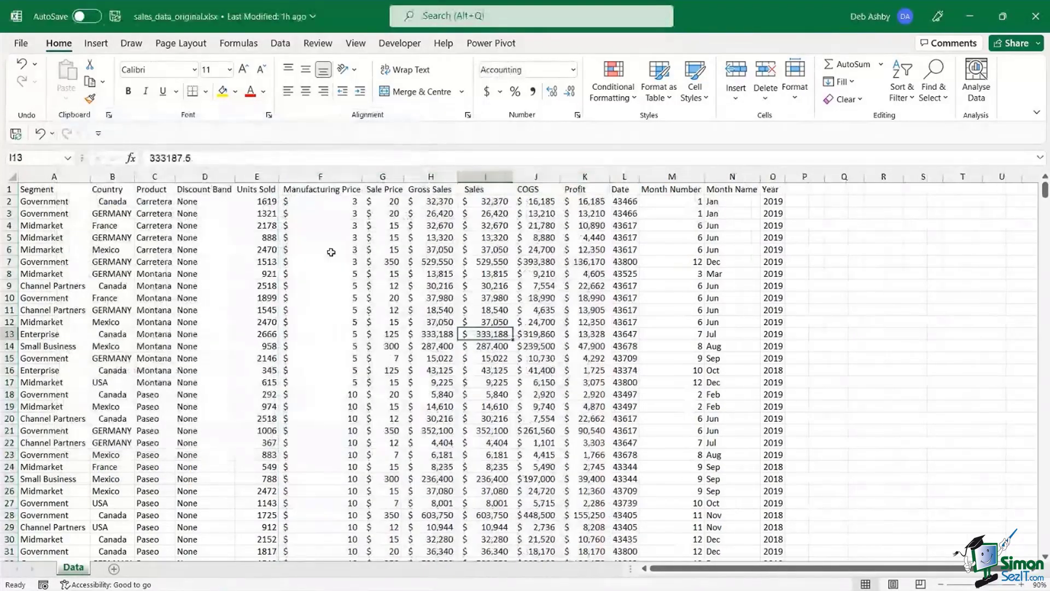
# - Show Manufacturing Price with two decimals ($3.00) and widen the Date column
pyautogui.click(339, 175)
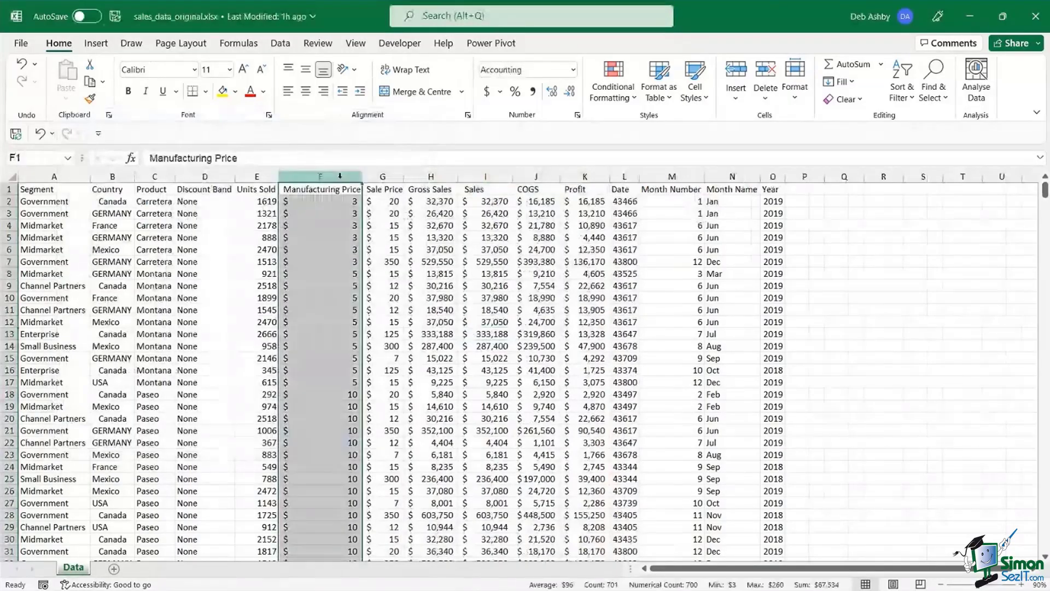
pyautogui.click(552, 91)
pyautogui.click(551, 91)
pyautogui.click(448, 261)
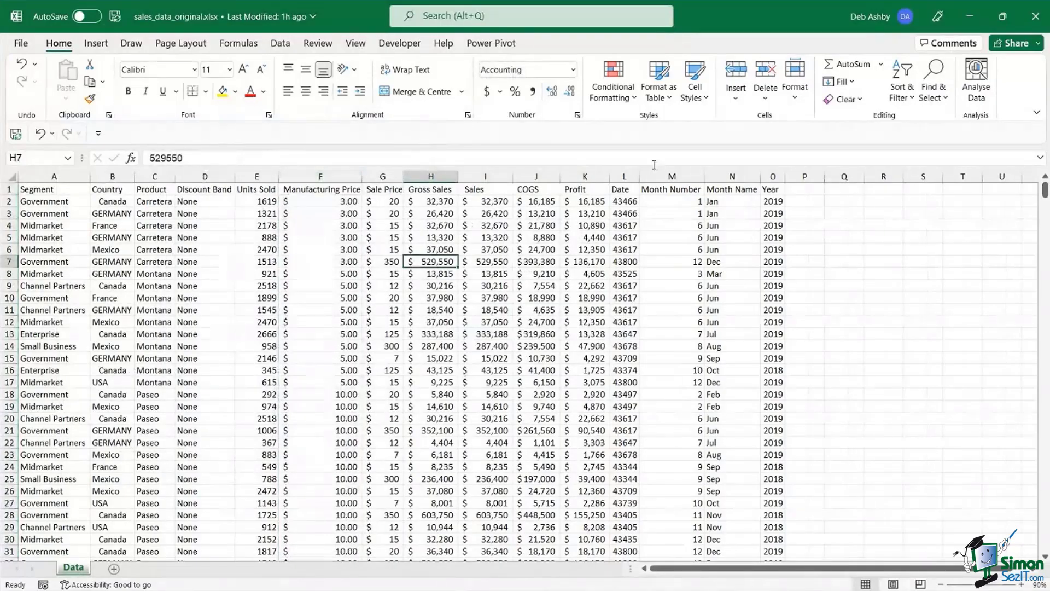
pyautogui.moveTo(644, 176); pyautogui.dragTo(634, 418)
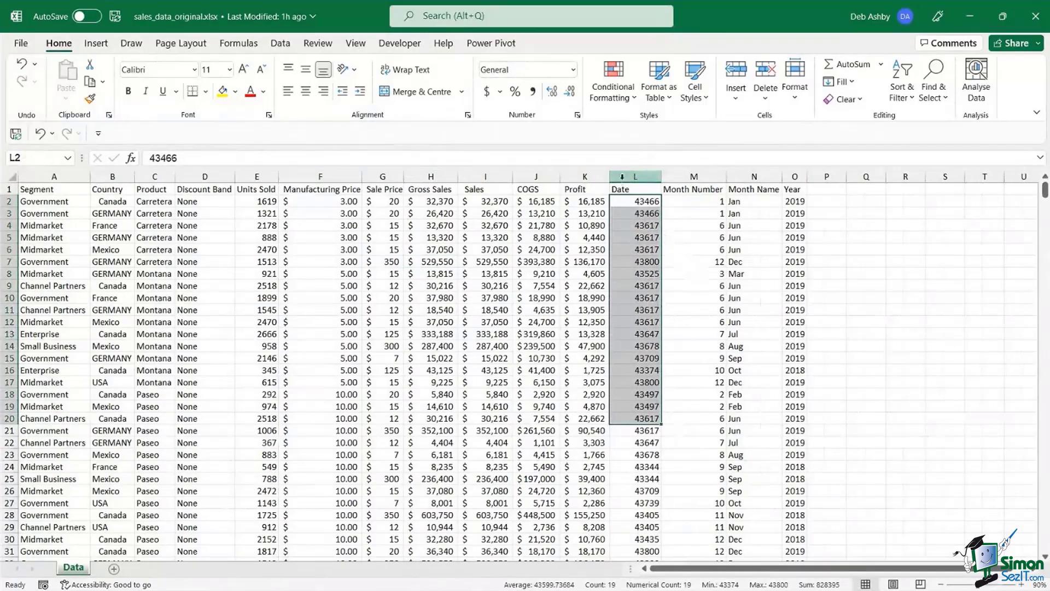
# - Inspect the Date cells to see their underlying serial number values
pyautogui.click(634, 176)
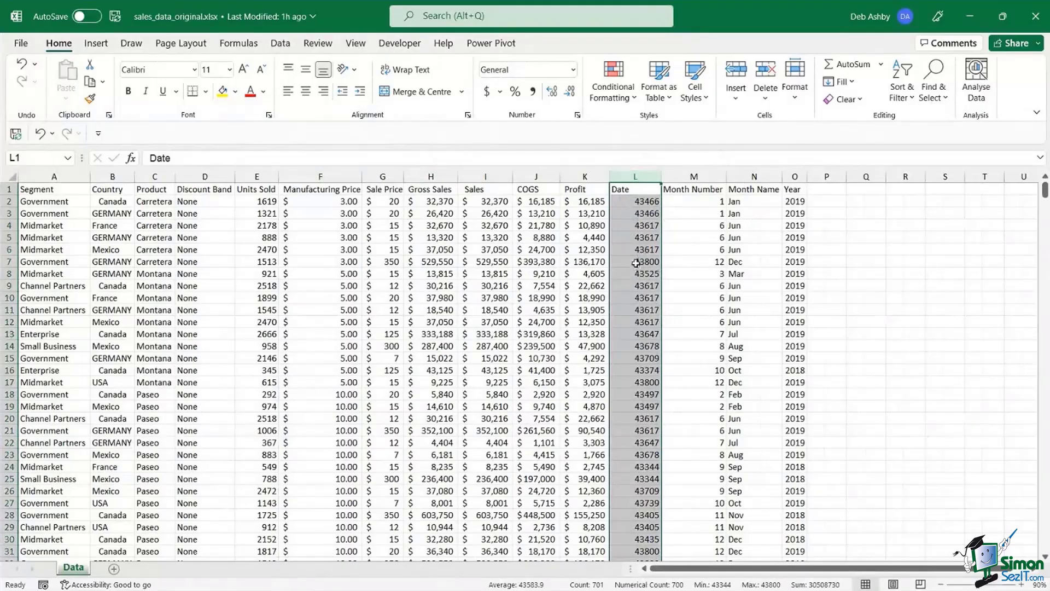
pyautogui.click(640, 239)
pyautogui.doubleClick(641, 201)
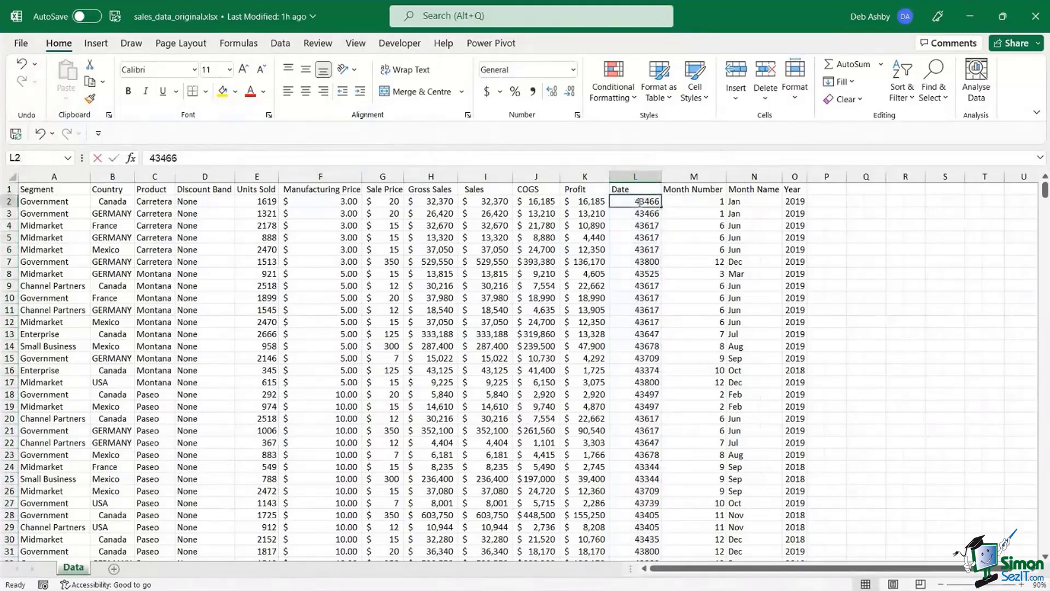
pyautogui.click(635, 275)
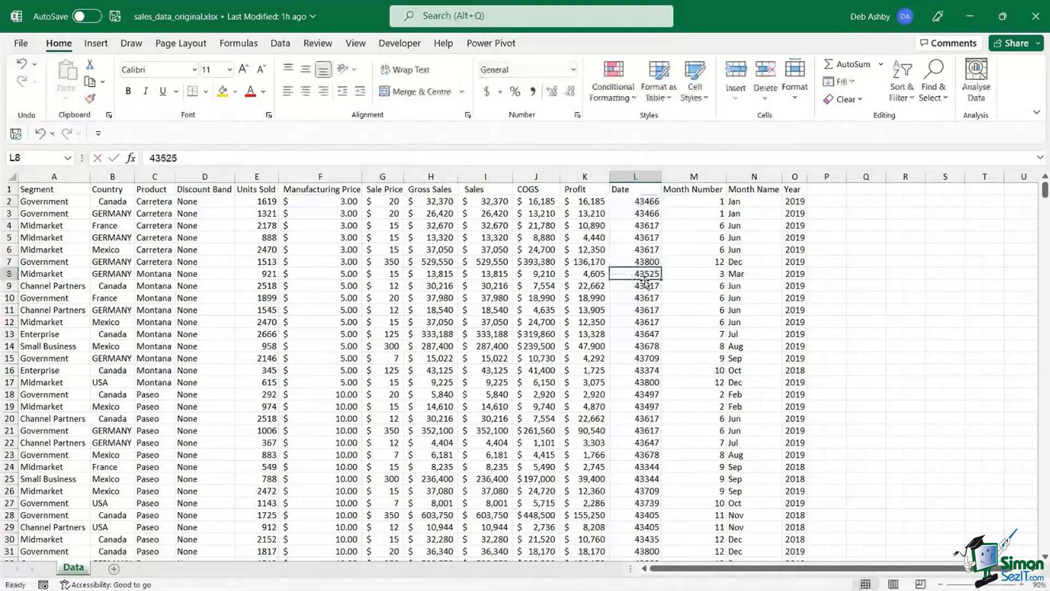
pyautogui.click(639, 204)
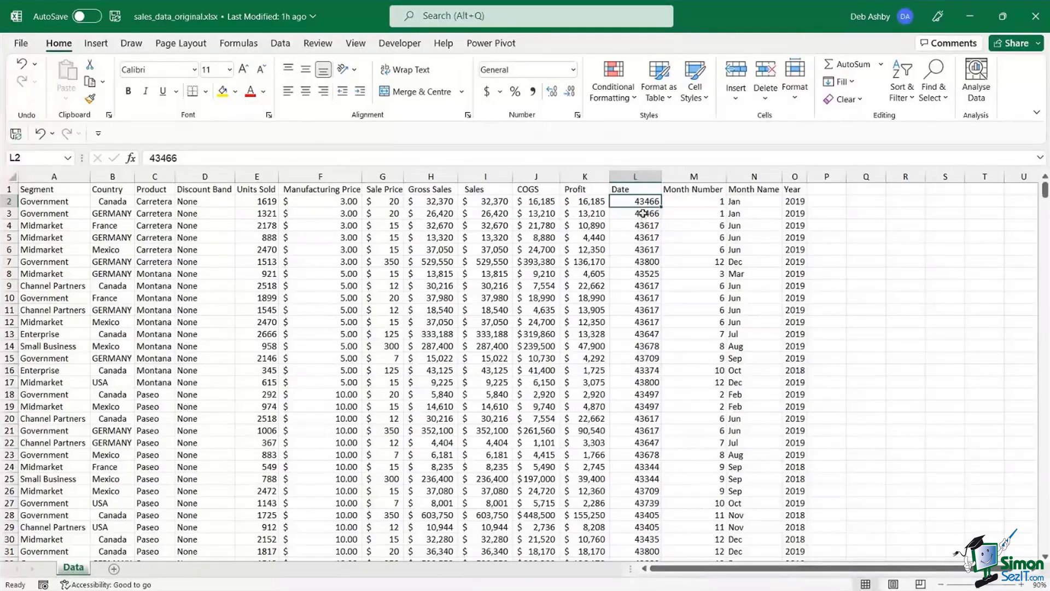
# - Apply Short Date format to all Date column data so 43466 shows as 1/1/2019
pyautogui.click(631, 189)
pyautogui.hotkey('ctrl', 'shift', 'Down')
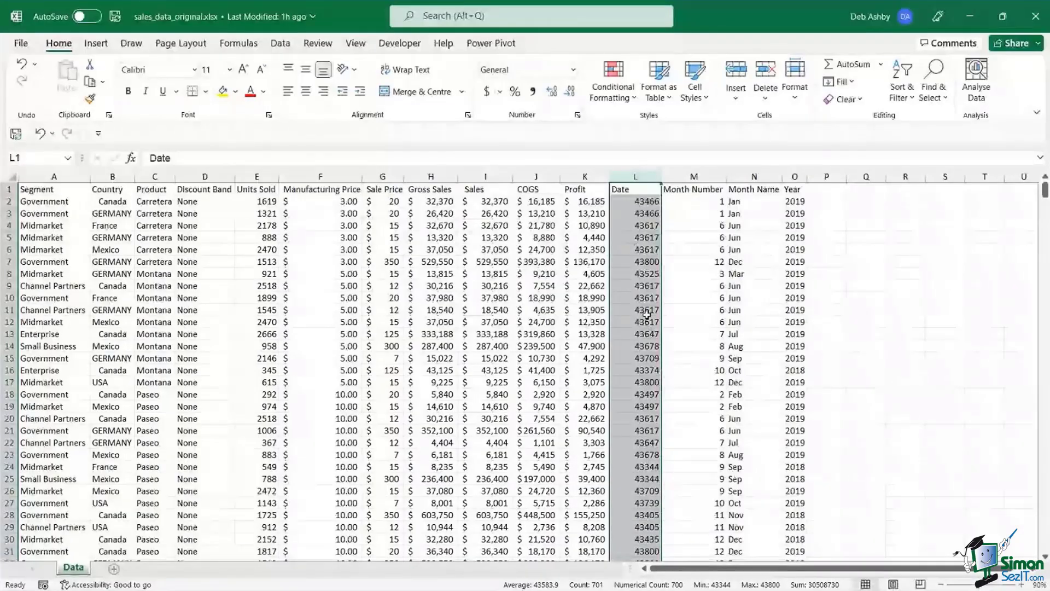
pyautogui.click(574, 70)
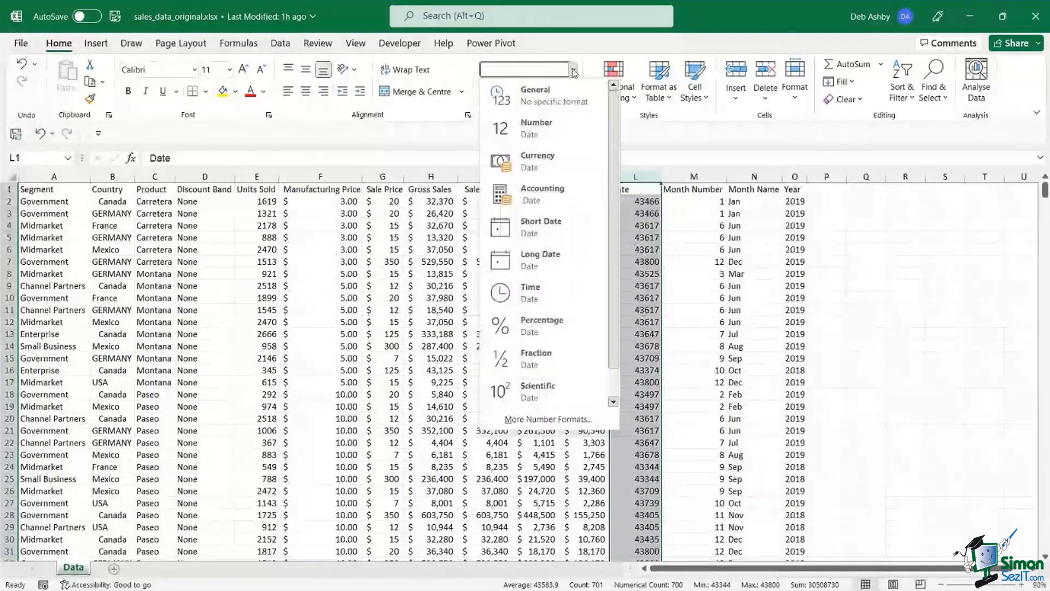
pyautogui.click(524, 232)
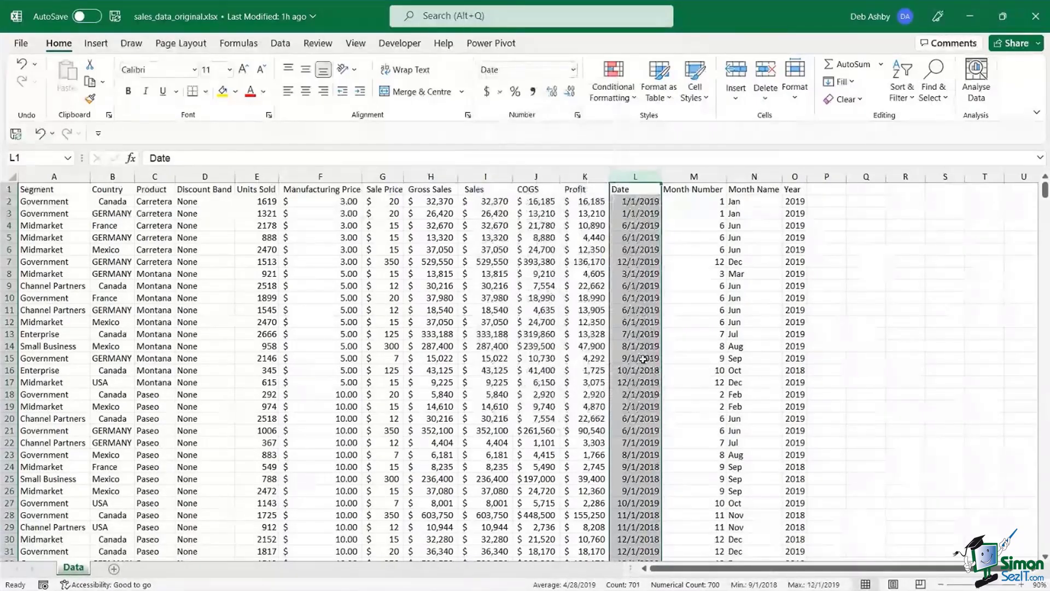
pyautogui.click(464, 295)
pyautogui.click(350, 285)
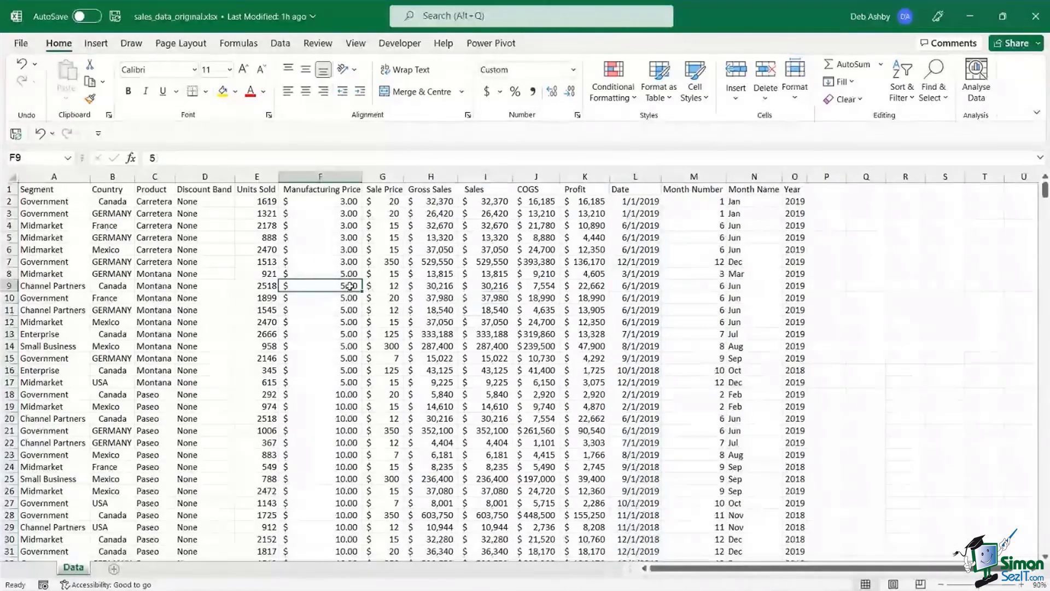
# - Widen column B so Country entries like GERMANY fit, then select the Product column data
pyautogui.click(255, 262)
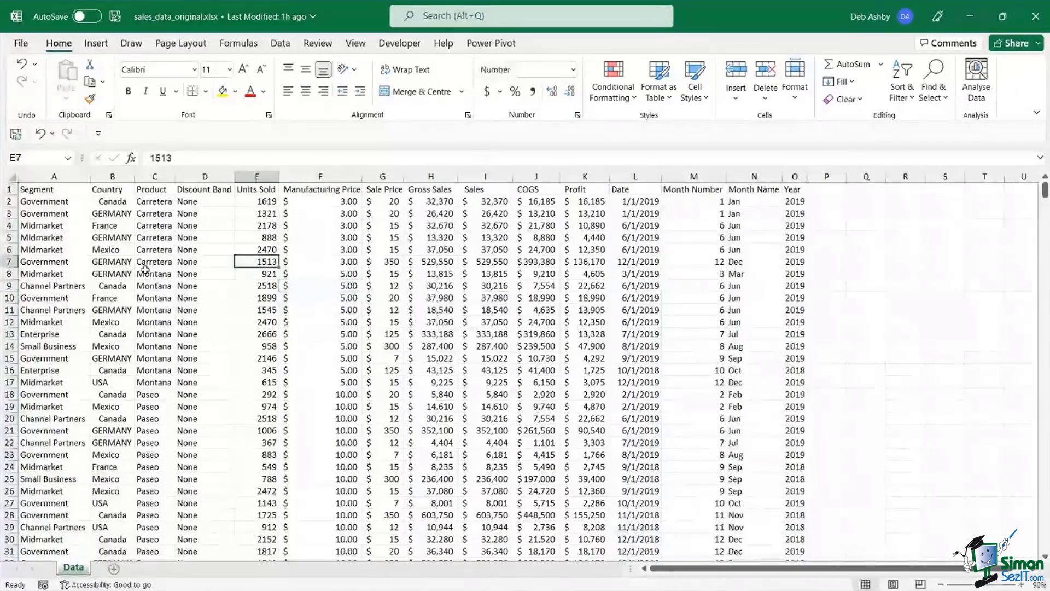
pyautogui.click(107, 176)
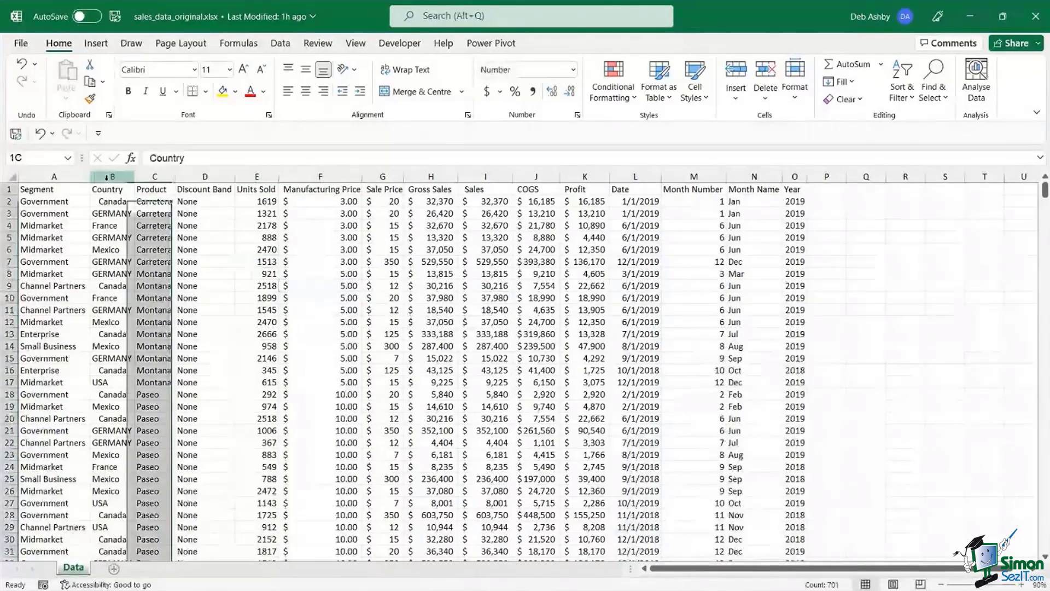
pyautogui.moveTo(128, 177); pyautogui.dragTo(170, 178)
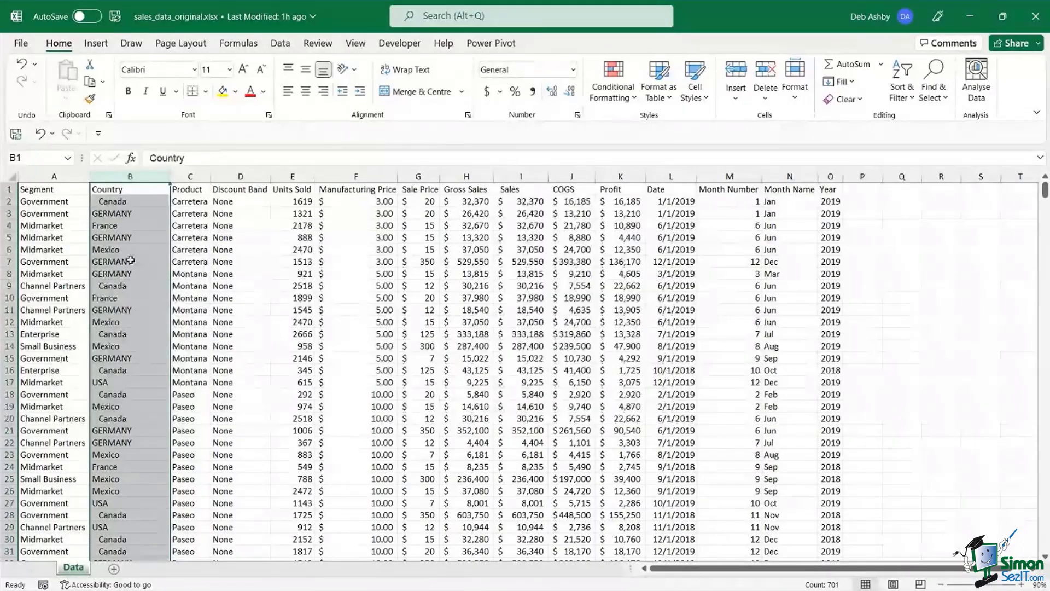
pyautogui.click(102, 203)
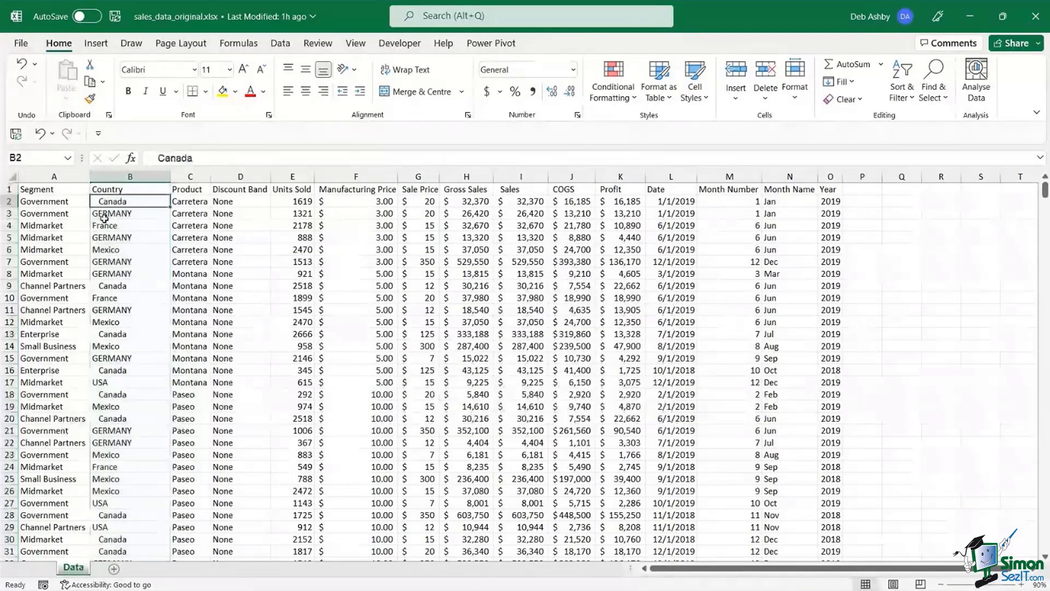
pyautogui.click(130, 176)
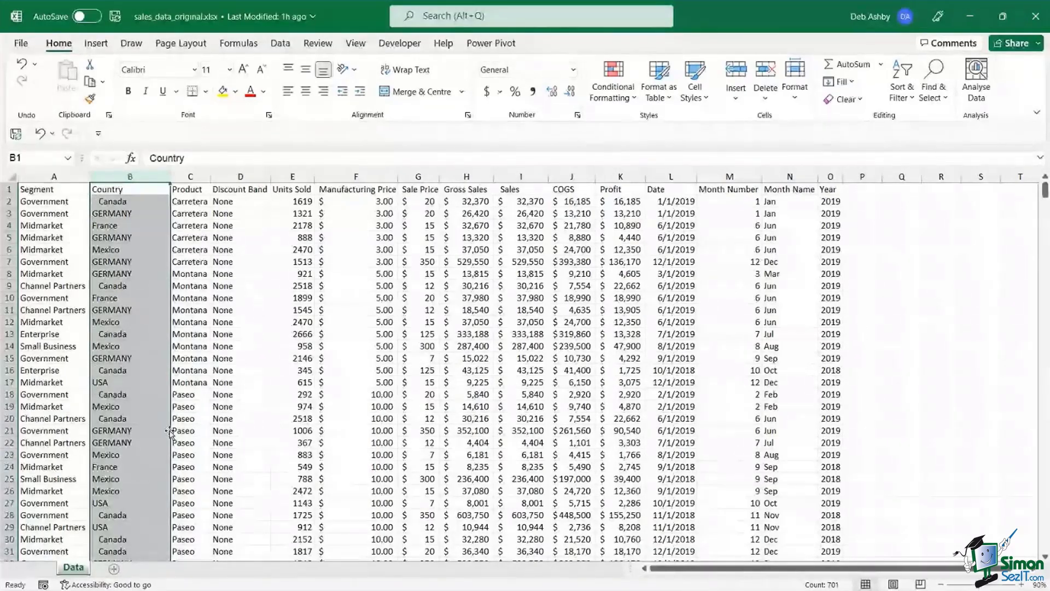
pyautogui.click(356, 248)
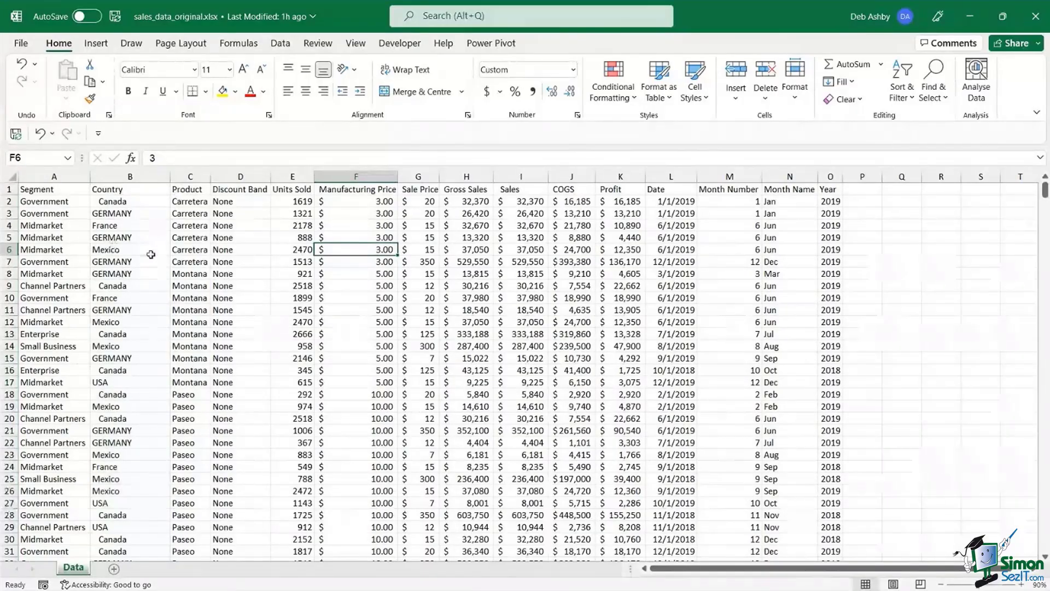
pyautogui.click(182, 187)
pyautogui.hotkey('ctrl', 'shift', 'Down')
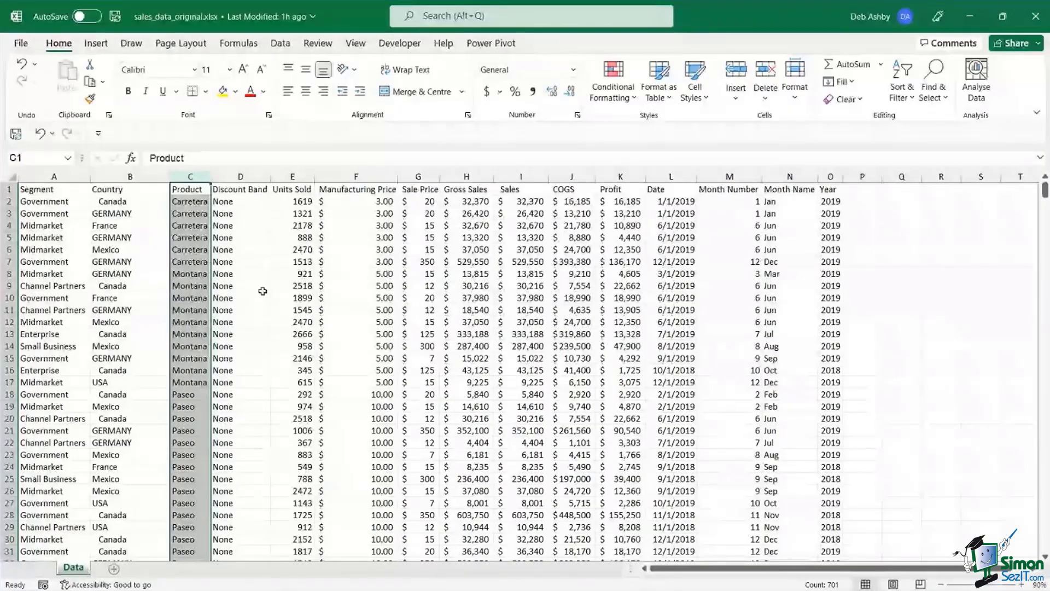
# - Insert a blank column C before Product and begin a formula with = in C2
pyautogui.hotkey('ctrl', 'shift', '=')
pyautogui.click(206, 214)
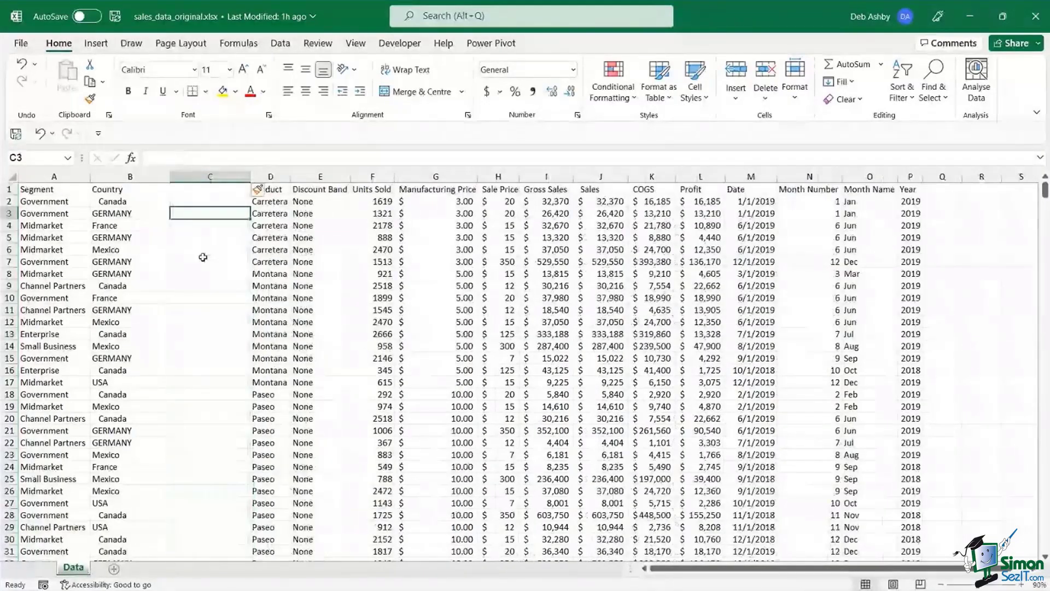
pyautogui.click(215, 202)
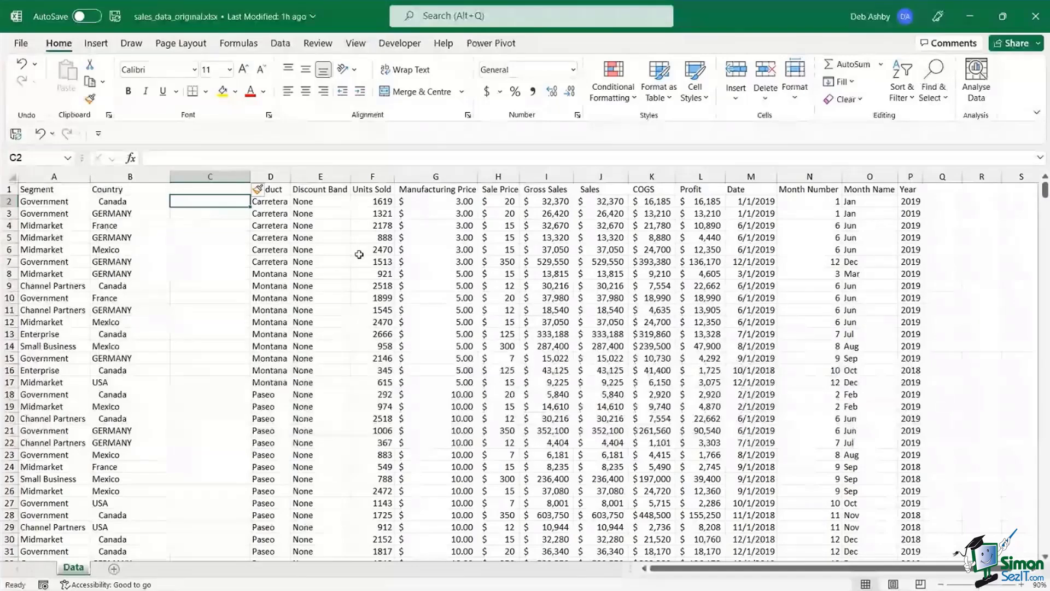
pyautogui.write('=')
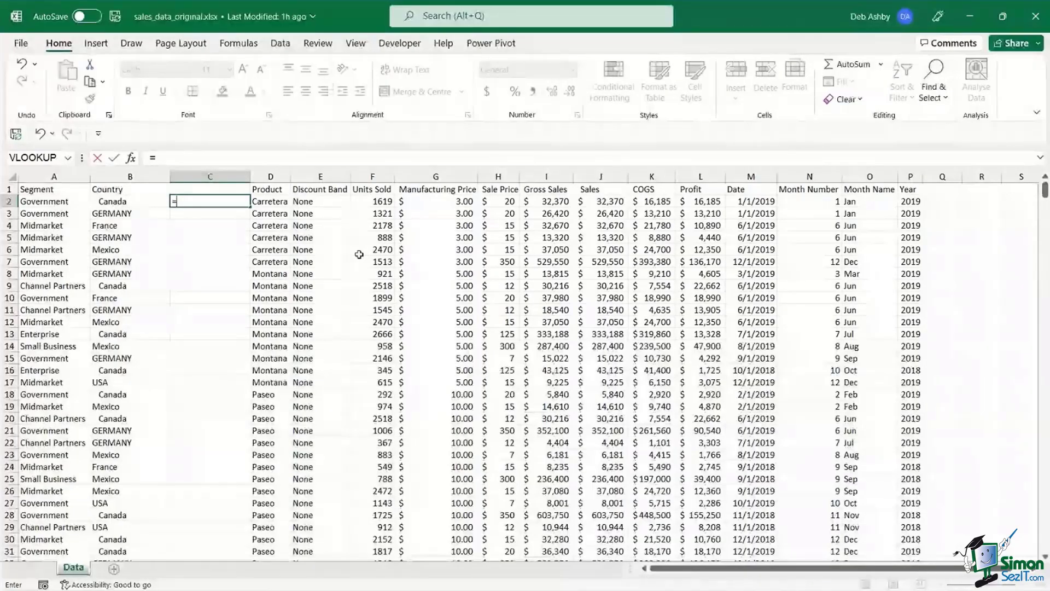
# - Enter =UPPER(B2) in cell C2
pyautogui.write('UPPER(')
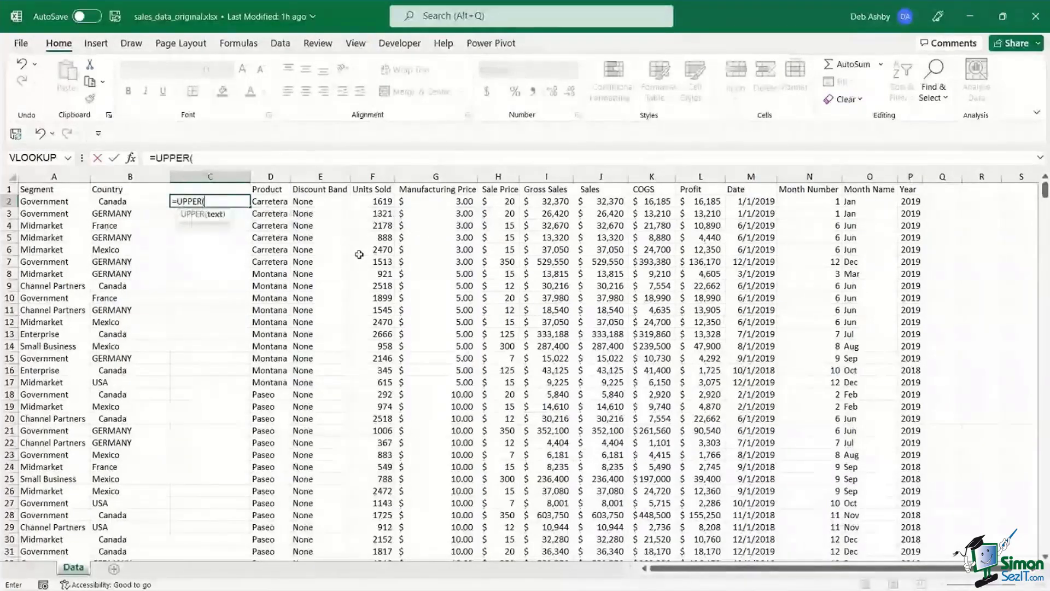
pyautogui.click(132, 201)
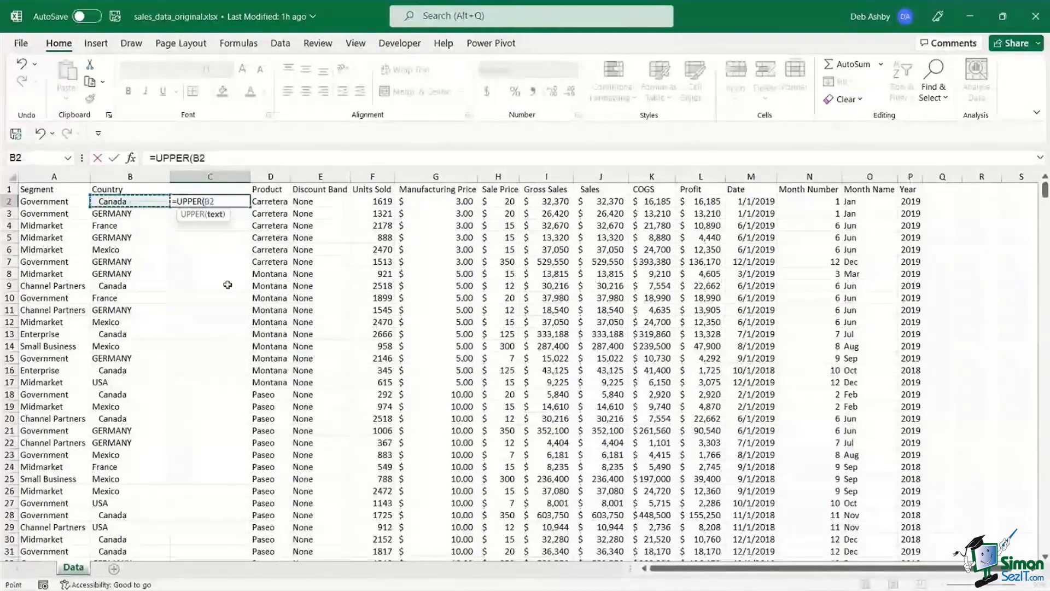
pyautogui.write(')')
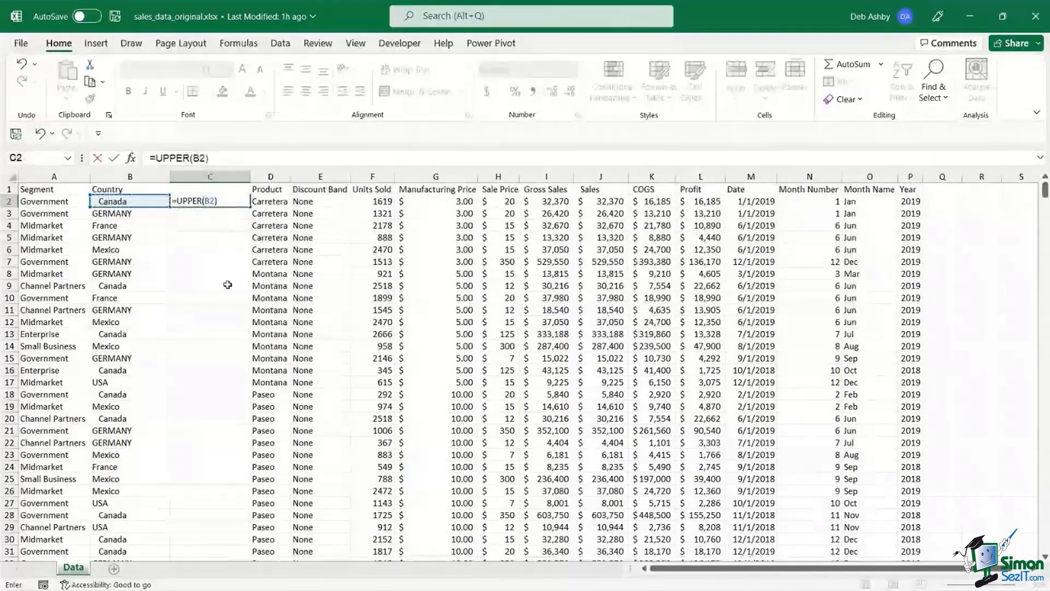
pyautogui.press('Return')
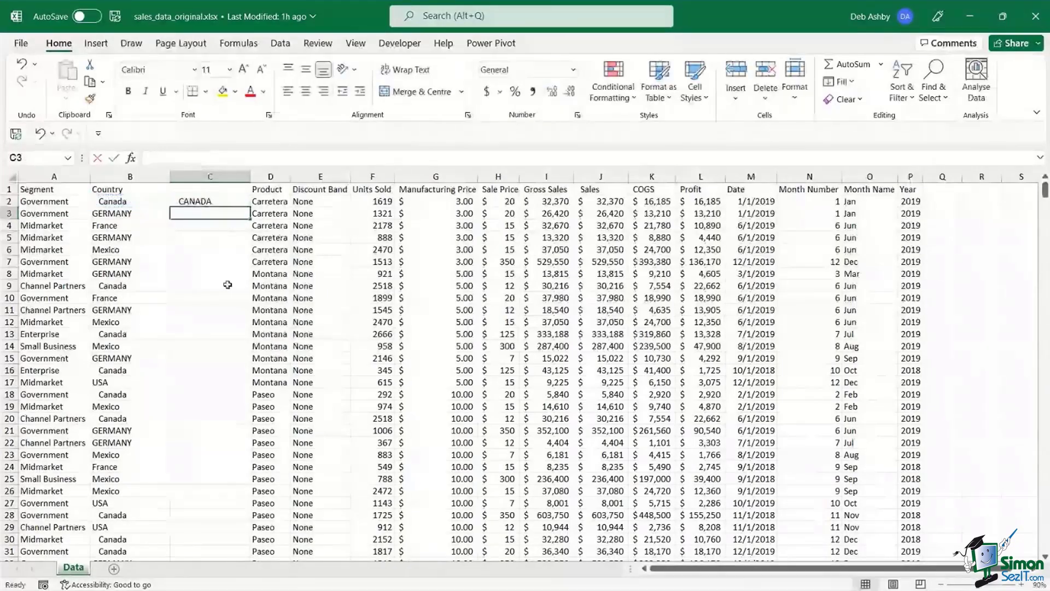
# - Change the C2 formula to =LOWER(B2)
pyautogui.doubleClick(186, 199)
pyautogui.doubleClick(189, 201)
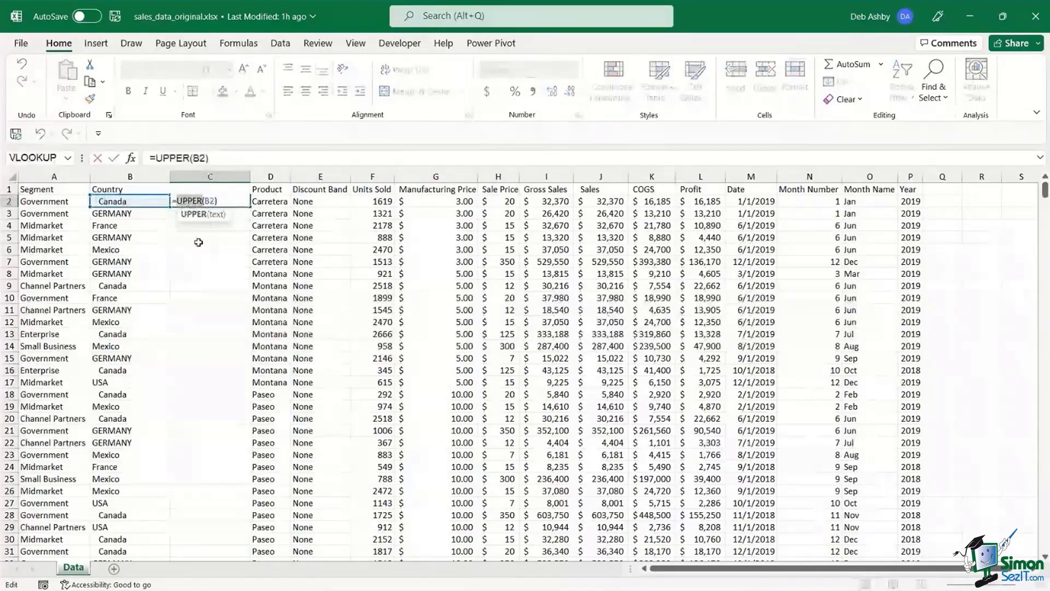
pyautogui.write('LO')
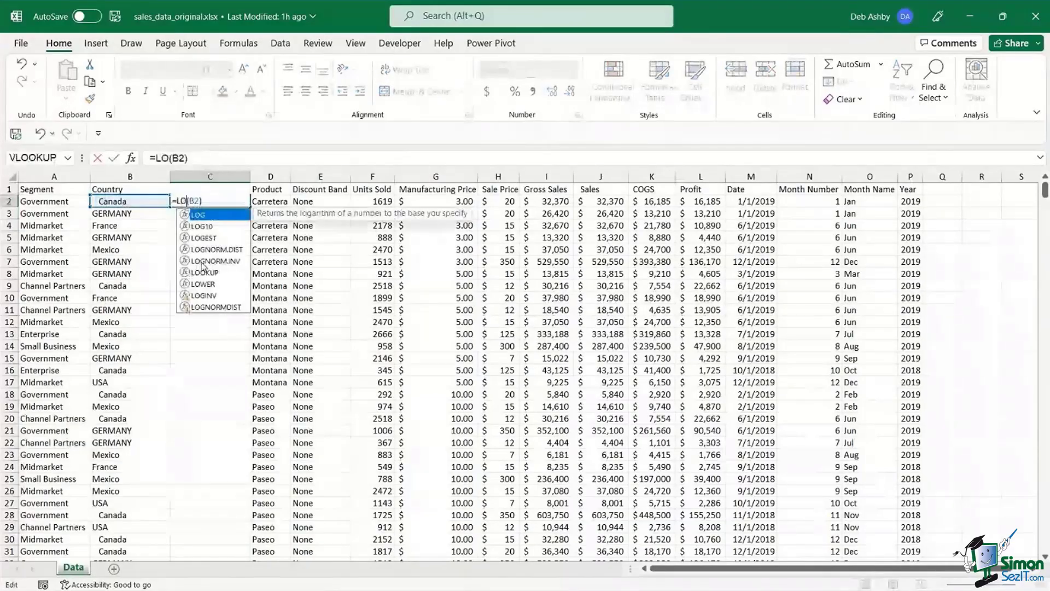
pyautogui.write('WER')
pyautogui.press('Return')
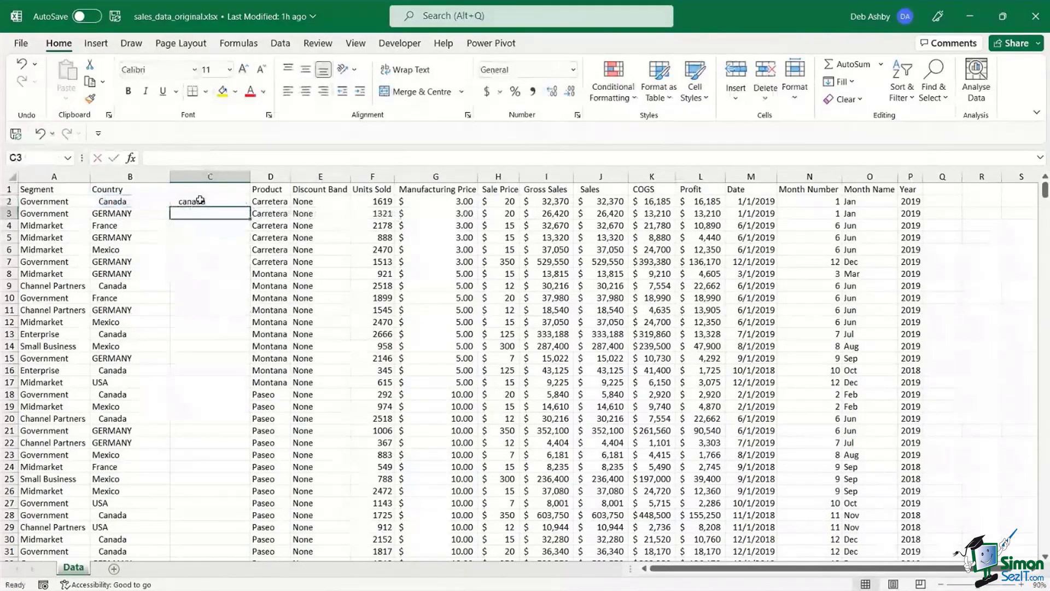
# - Change the C2 formula to =PROPER(B2) so it shows Canada
pyautogui.doubleClick(198, 201)
pyautogui.doubleClick(191, 200)
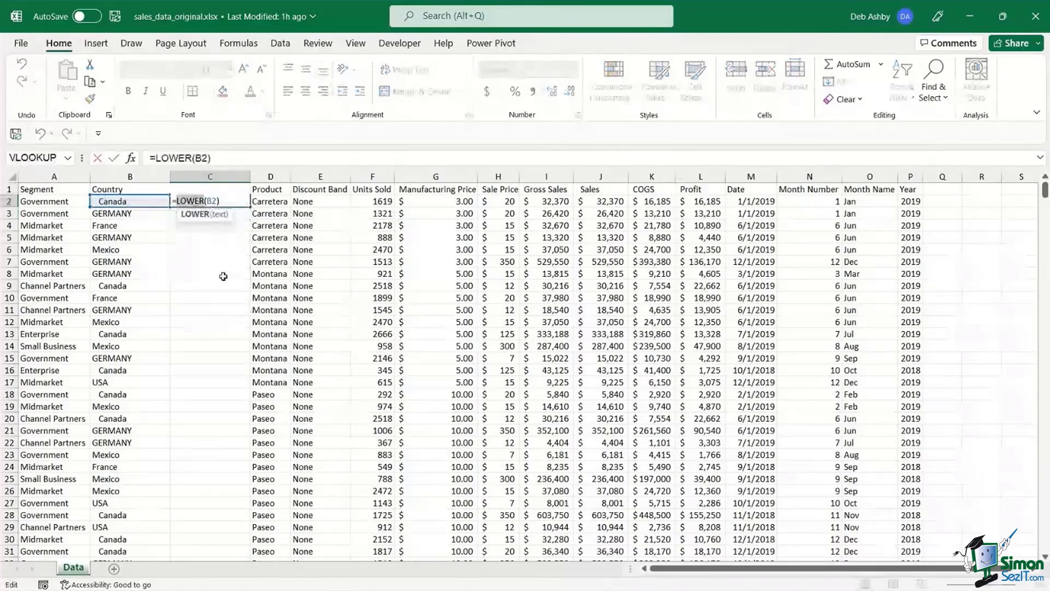
pyautogui.write('PROPER')
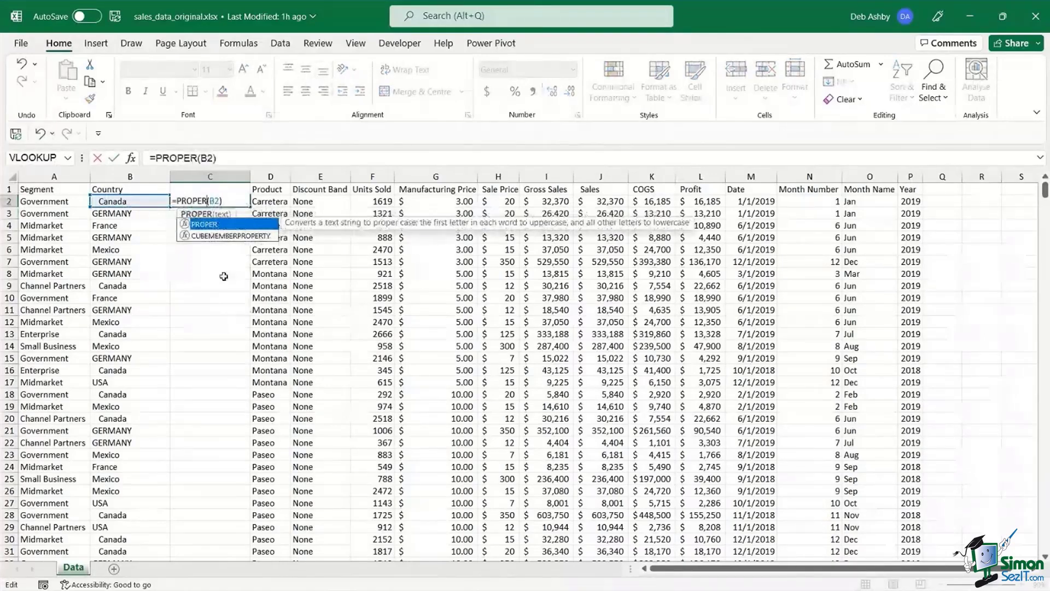
pyautogui.hotkey('ctrl', 'Return')
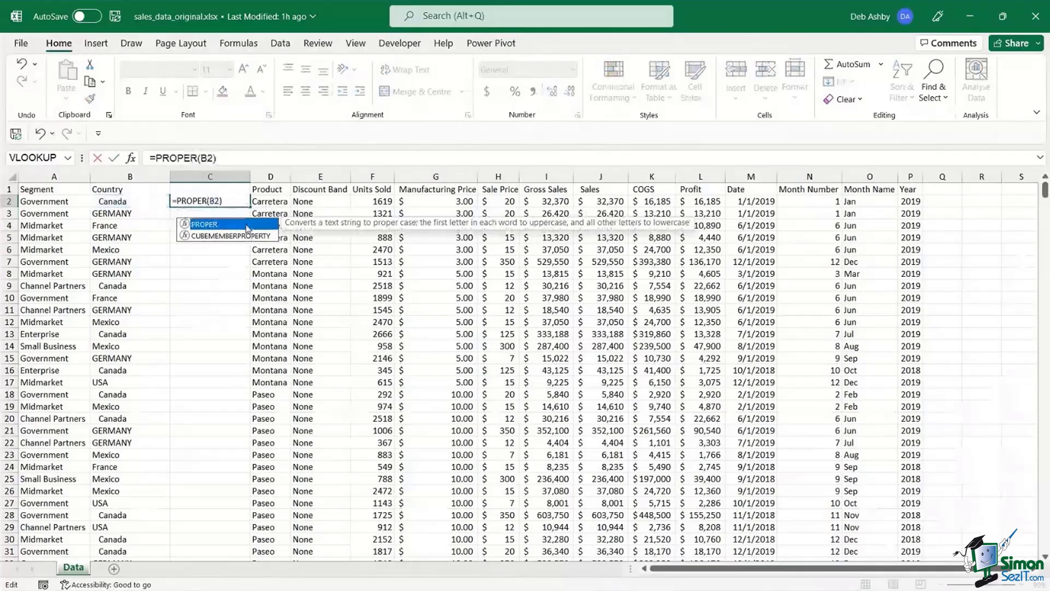
pyautogui.hotkey('ctrl', 'Return')
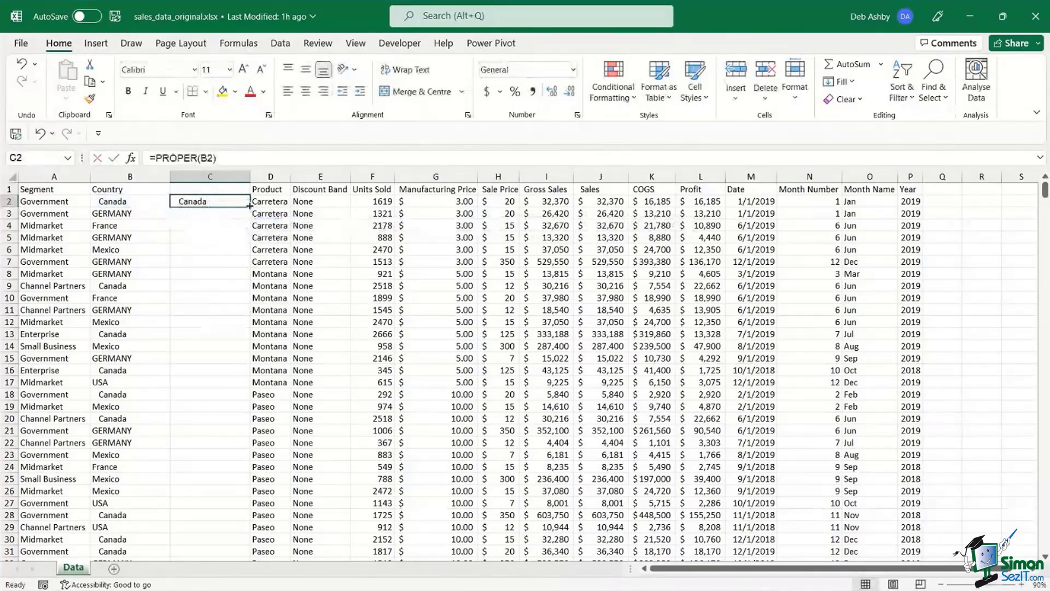
pyautogui.doubleClick(249, 205)
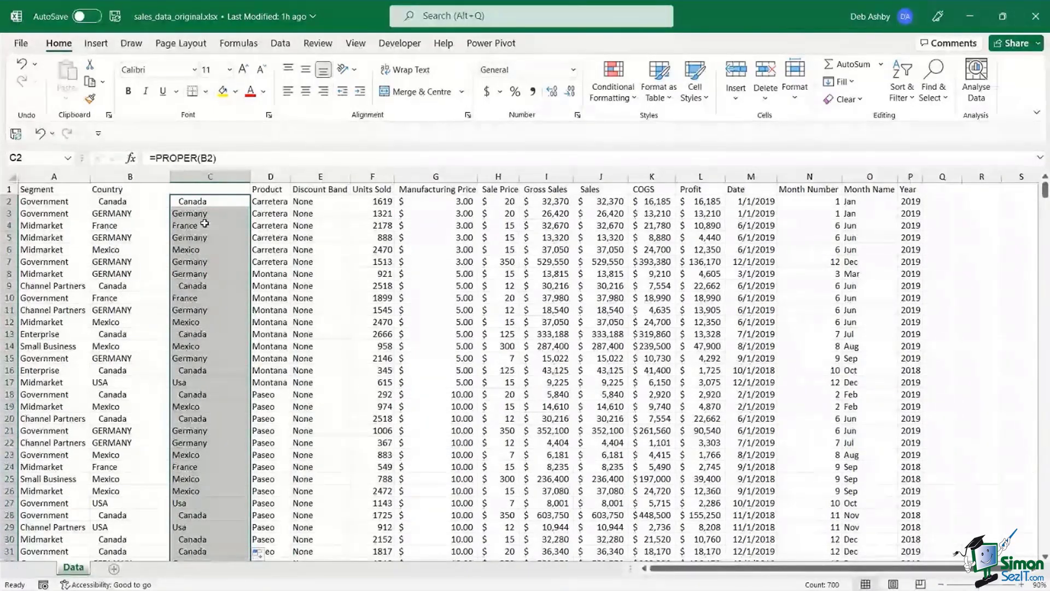
pyautogui.click(202, 227)
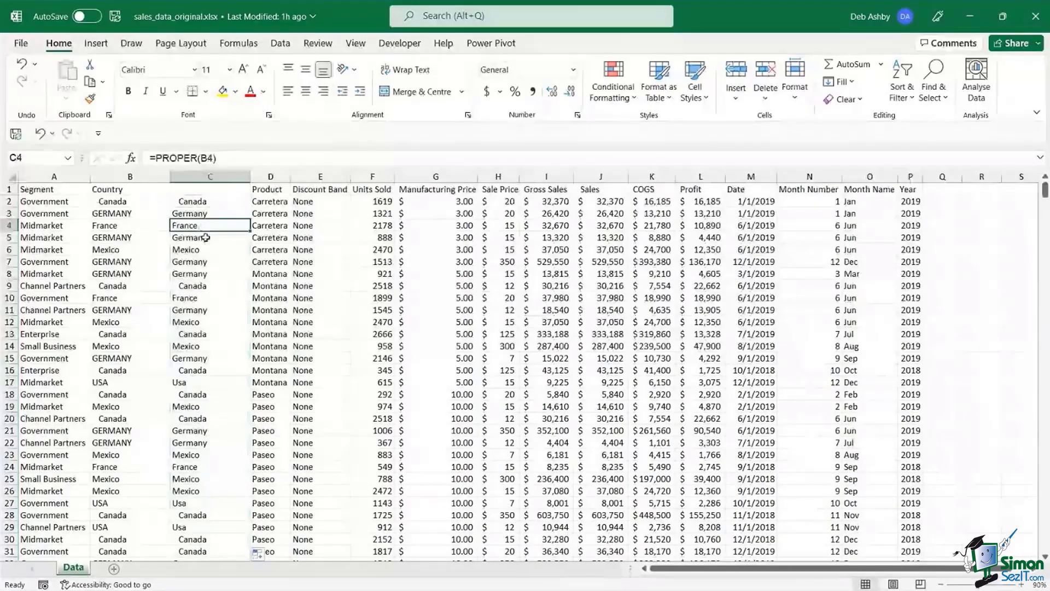
pyautogui.click(178, 204)
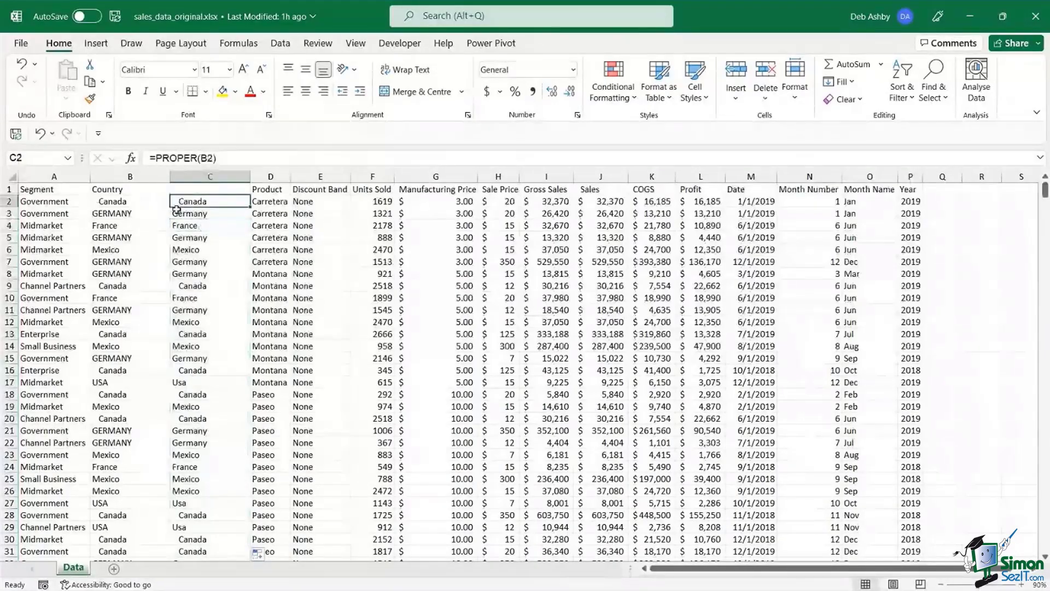
pyautogui.click(202, 333)
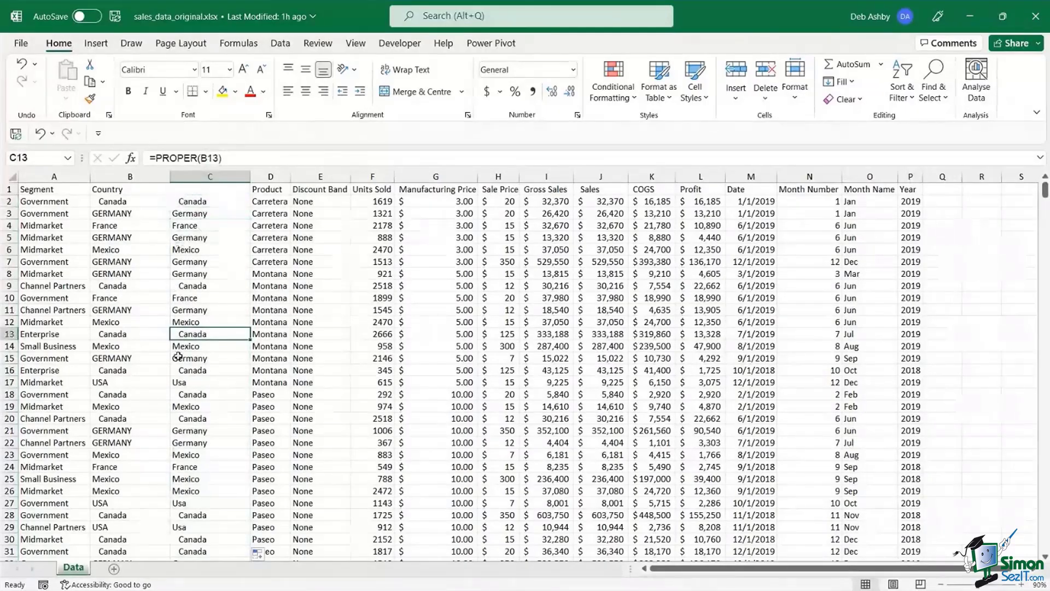
pyautogui.click(184, 201)
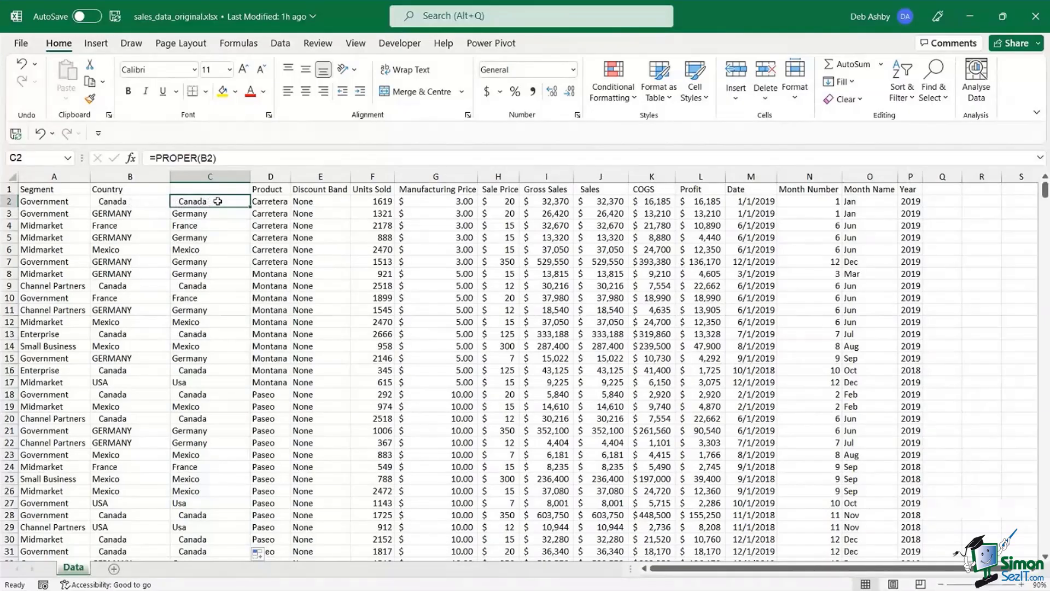
pyautogui.doubleClick(141, 202)
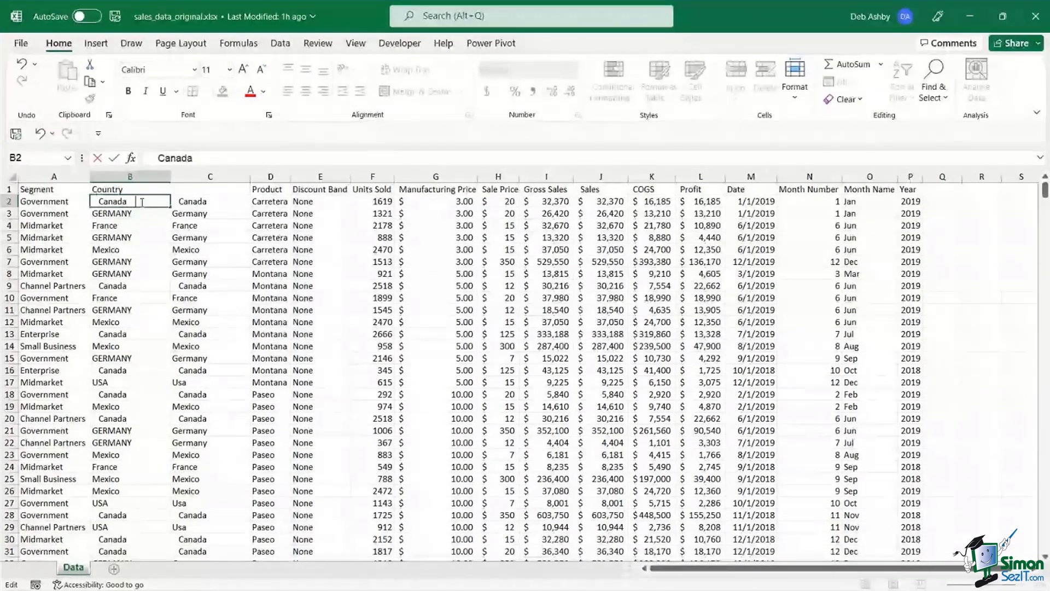
pyautogui.press('Escape')
pyautogui.click(193, 210)
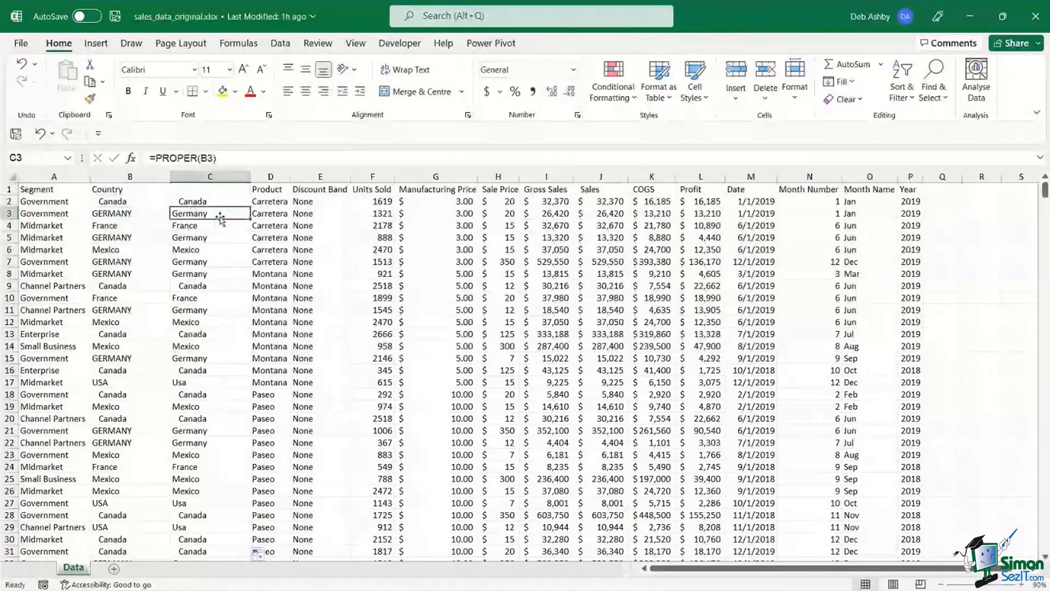
pyautogui.click(207, 202)
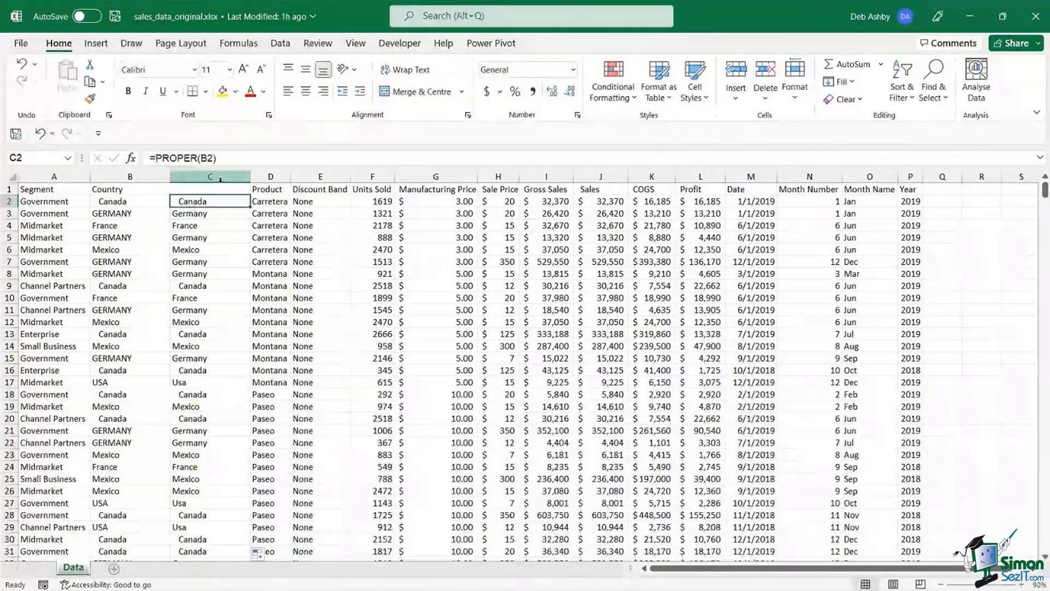
# - Wrap C2 as =TRIM(PROPER(B2)) and fill the formula down column C
pyautogui.click(159, 162)
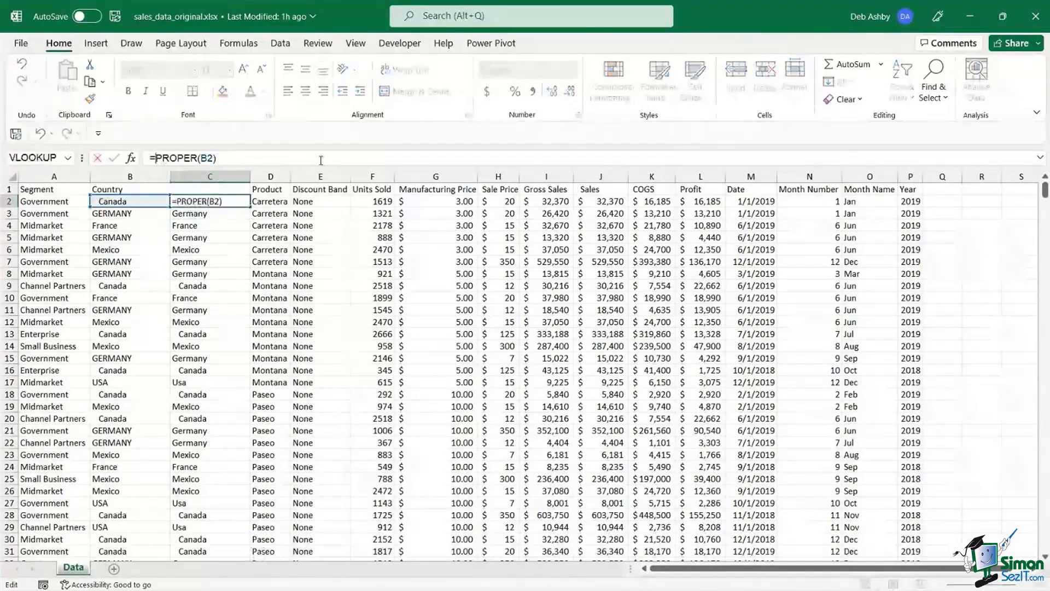
pyautogui.write('TRIM(')
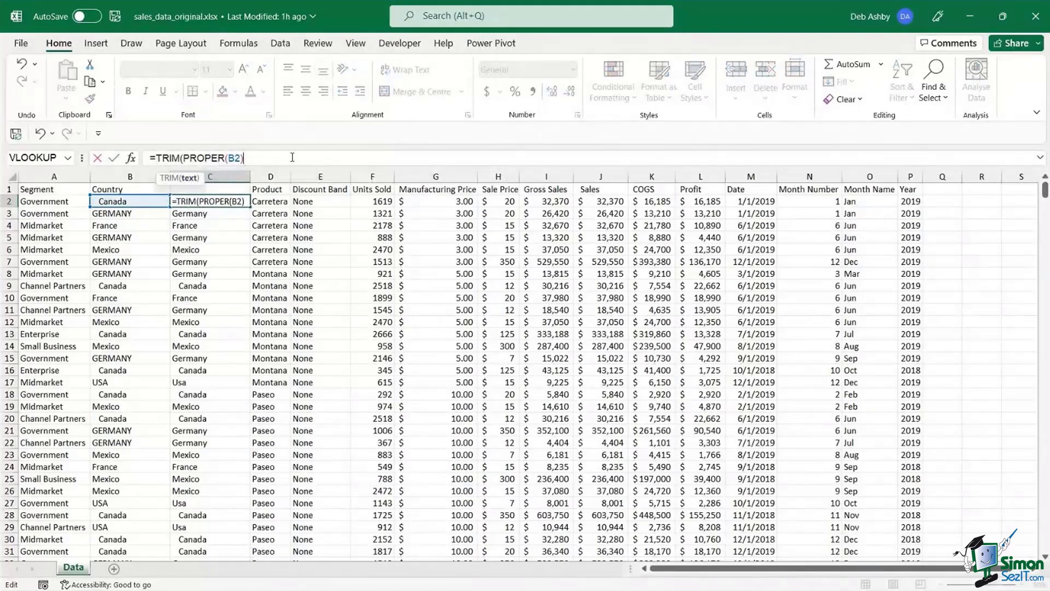
pyautogui.write(')')
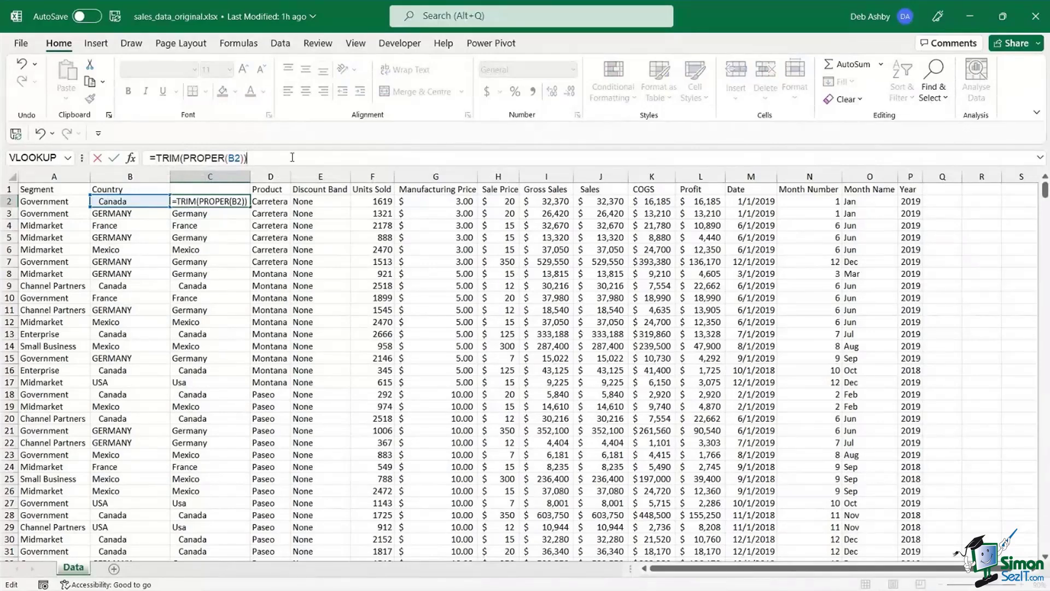
pyautogui.hotkey('ctrl', 'Return')
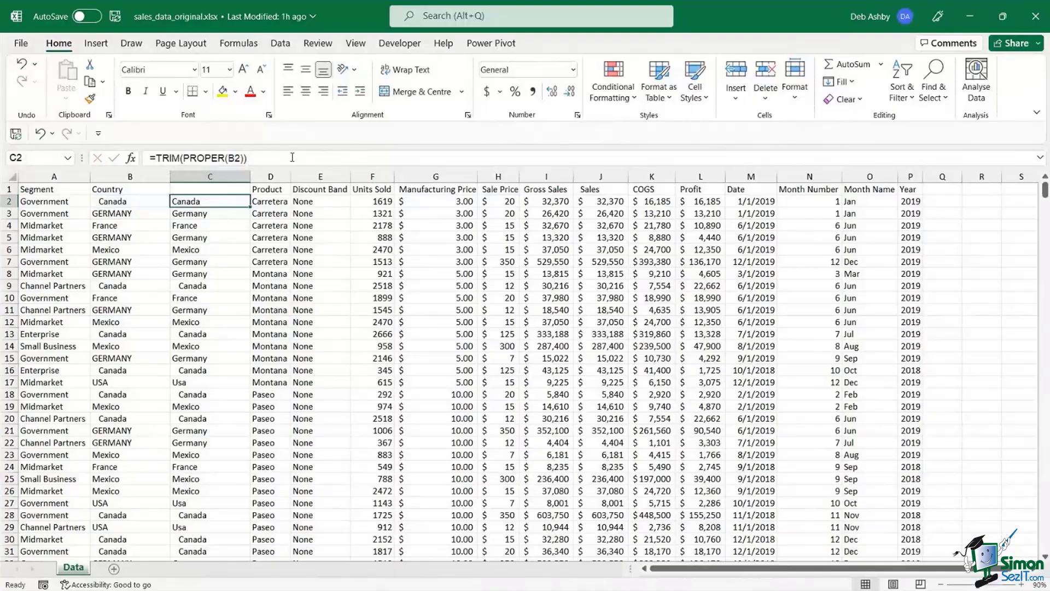
pyautogui.doubleClick(249, 206)
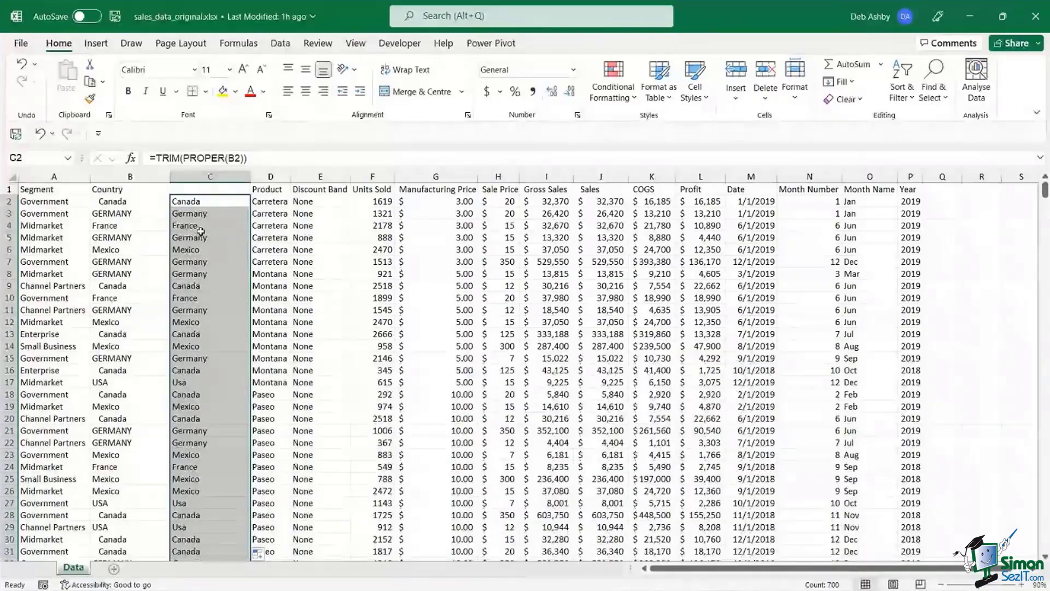
pyautogui.click(195, 202)
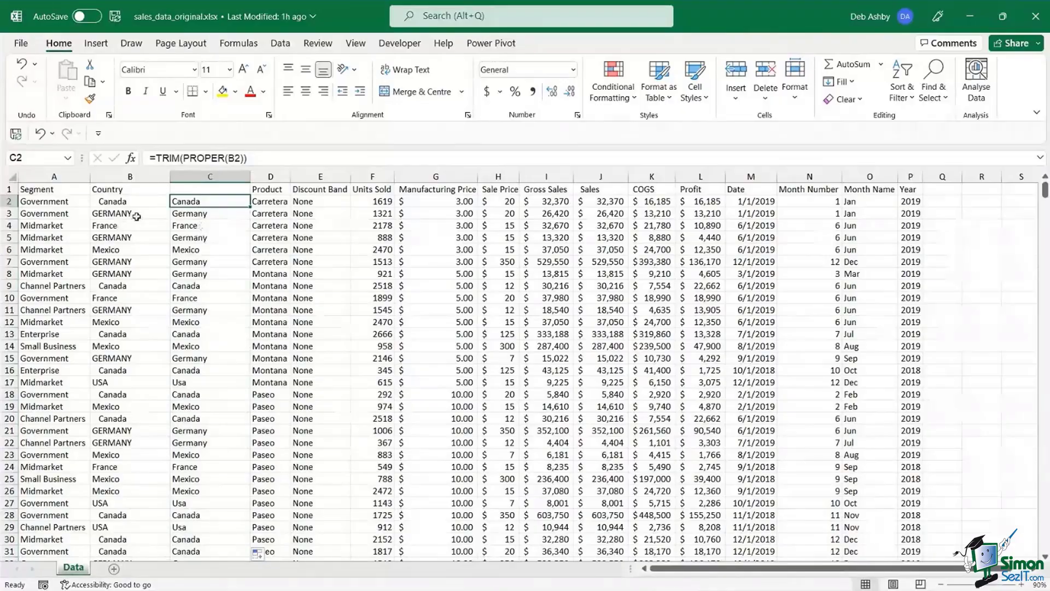
pyautogui.doubleClick(112, 213)
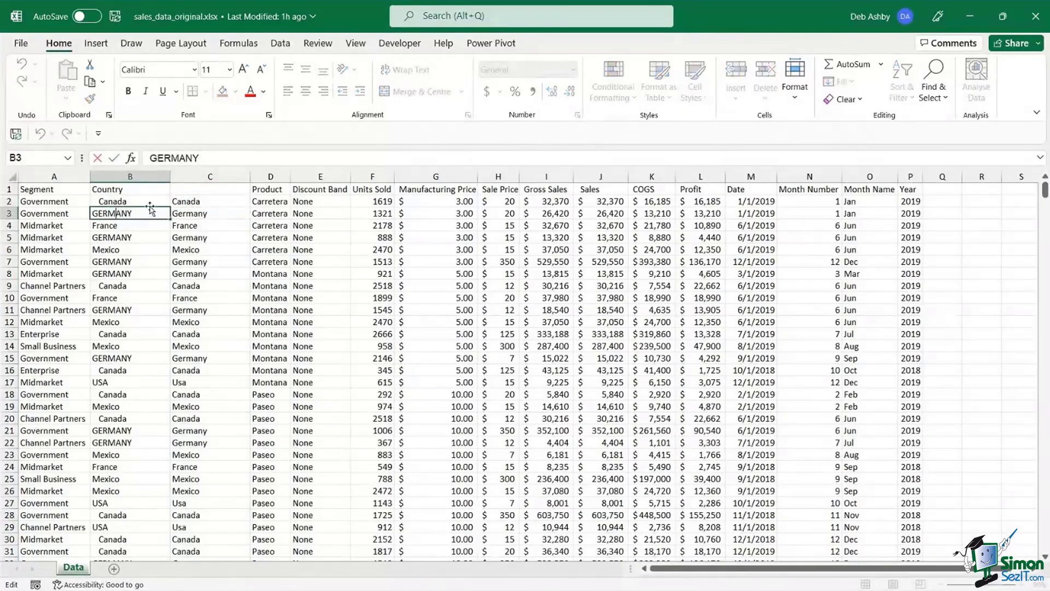
pyautogui.hotkey('alt', 'Return')
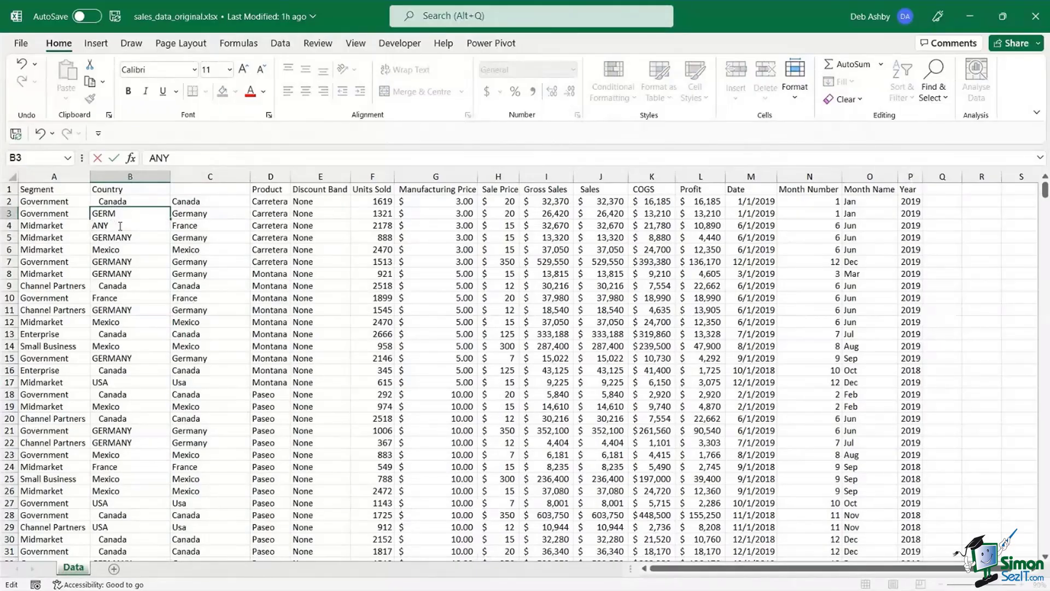
pyautogui.press('Escape')
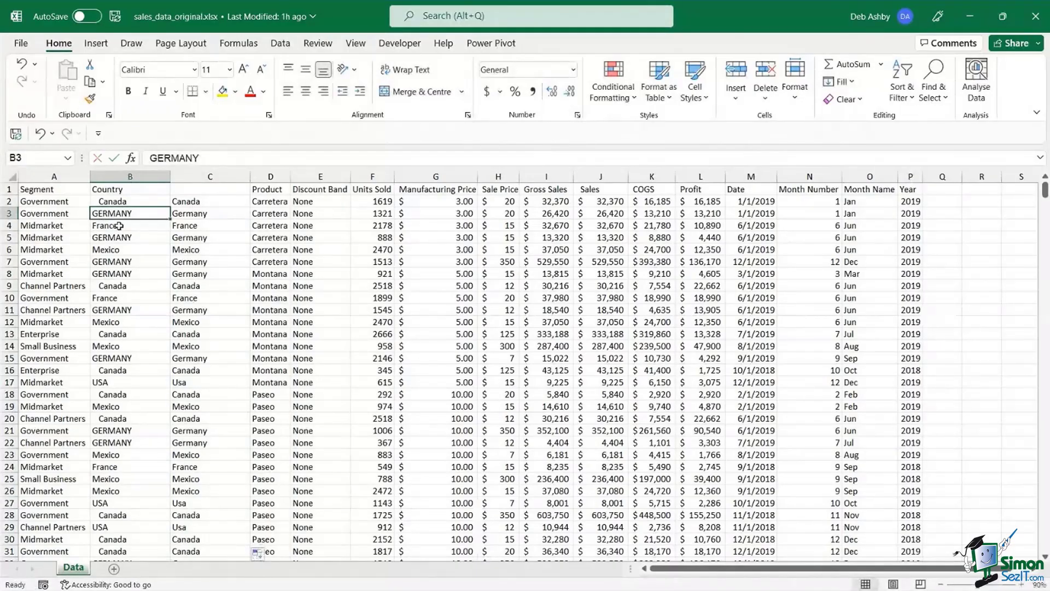
pyautogui.click(206, 202)
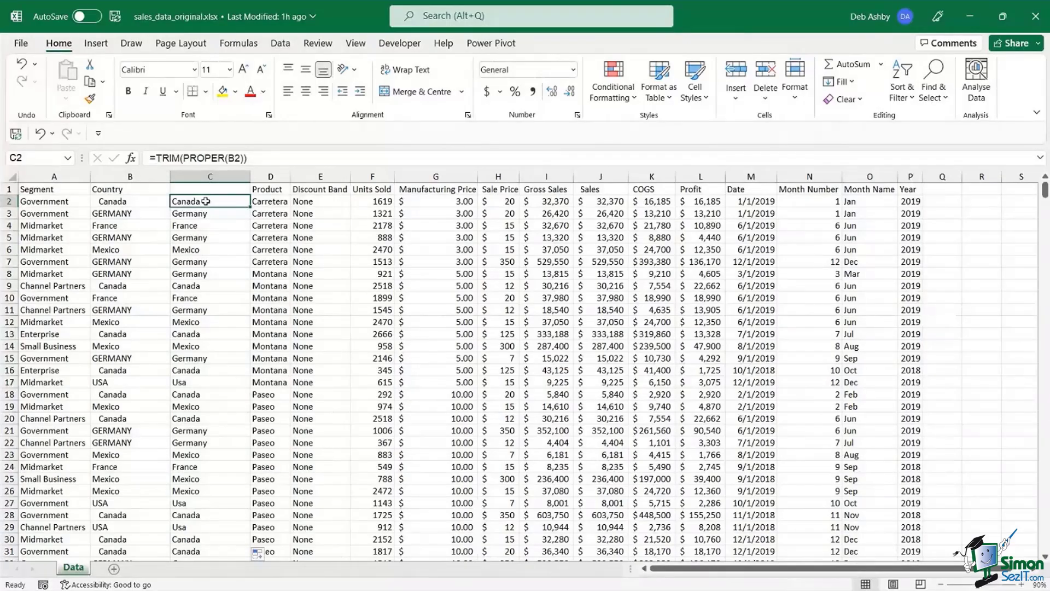
# - Change C2 to =CLEAN(TRIM(PROPER(B2))) and fill it down column C
pyautogui.click(305, 153)
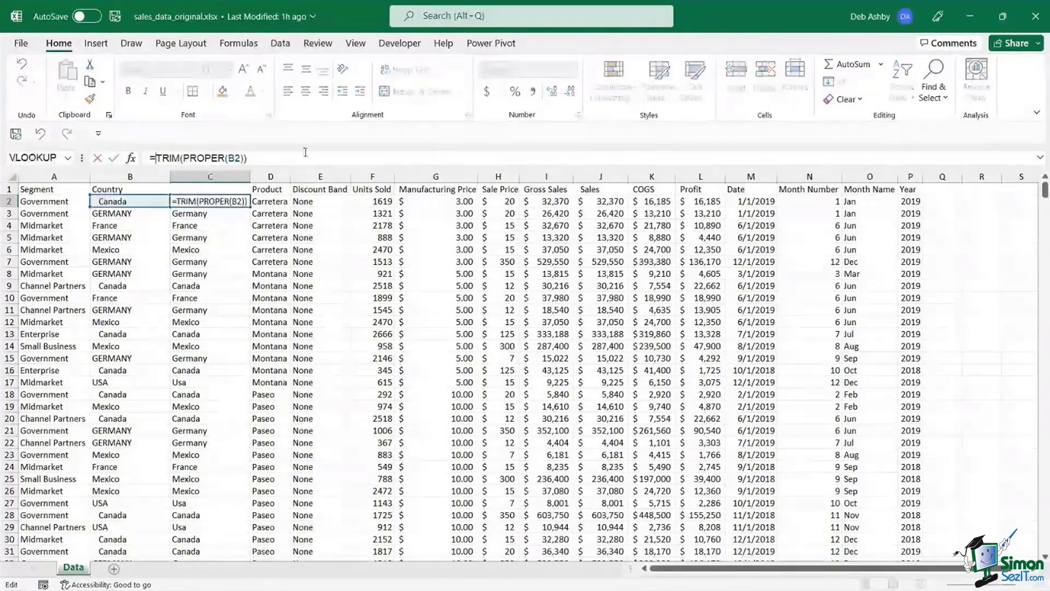
pyautogui.write('CLEAN(')
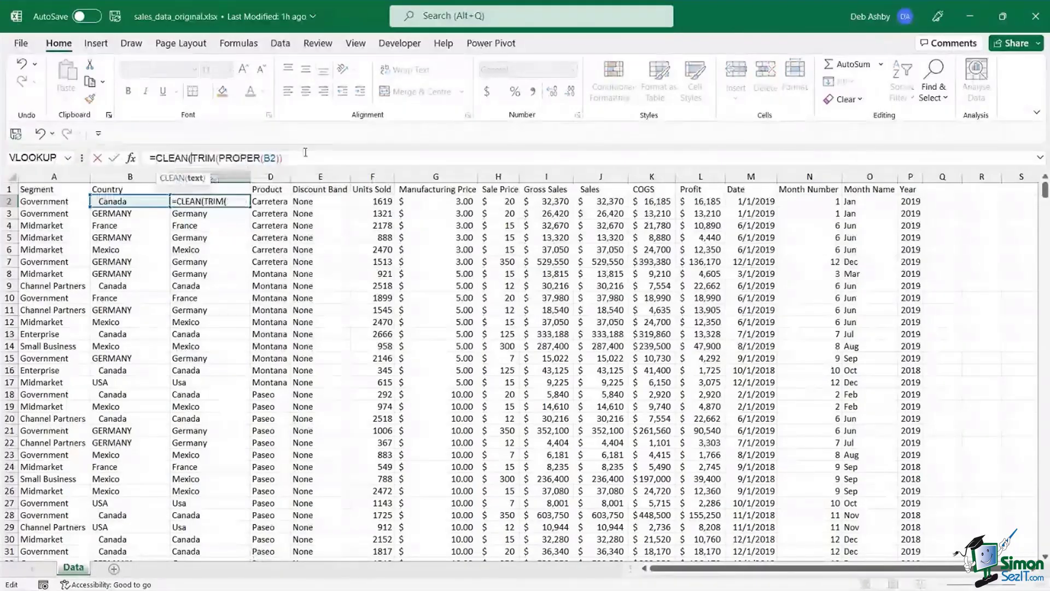
pyautogui.click(300, 159)
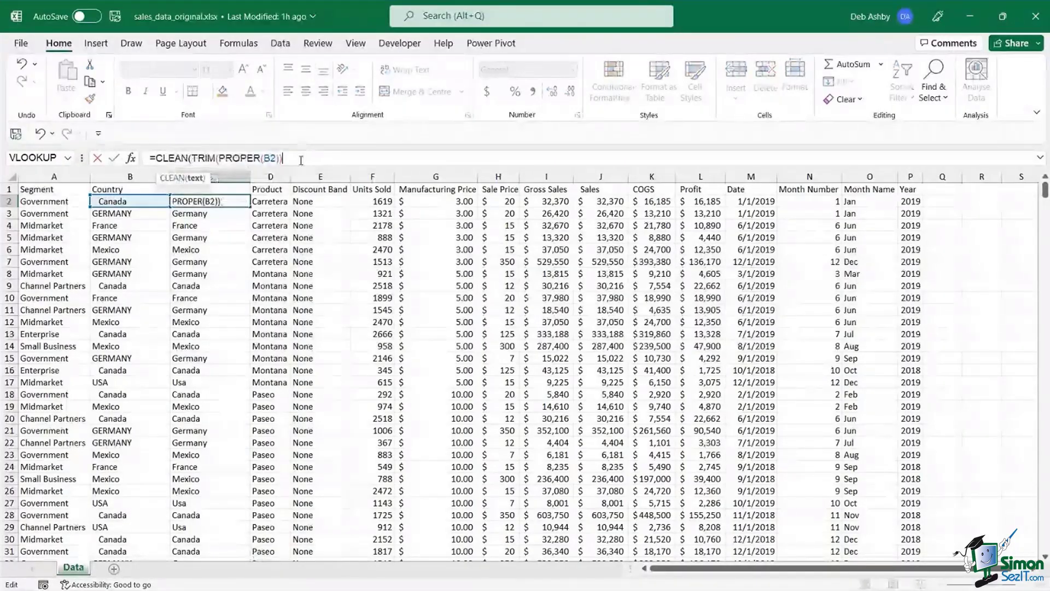
pyautogui.write(')')
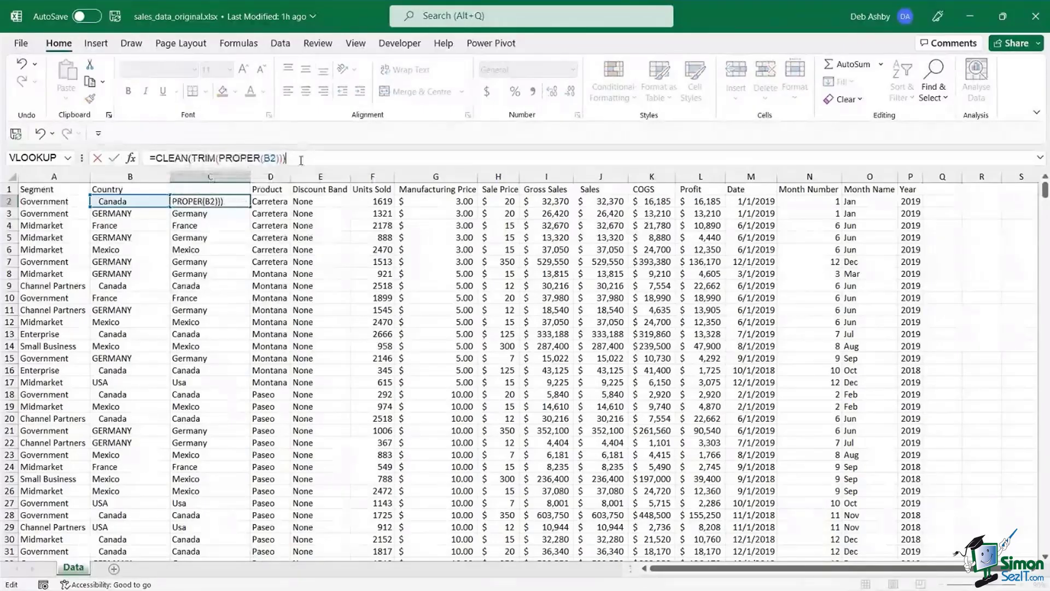
pyautogui.press('Return')
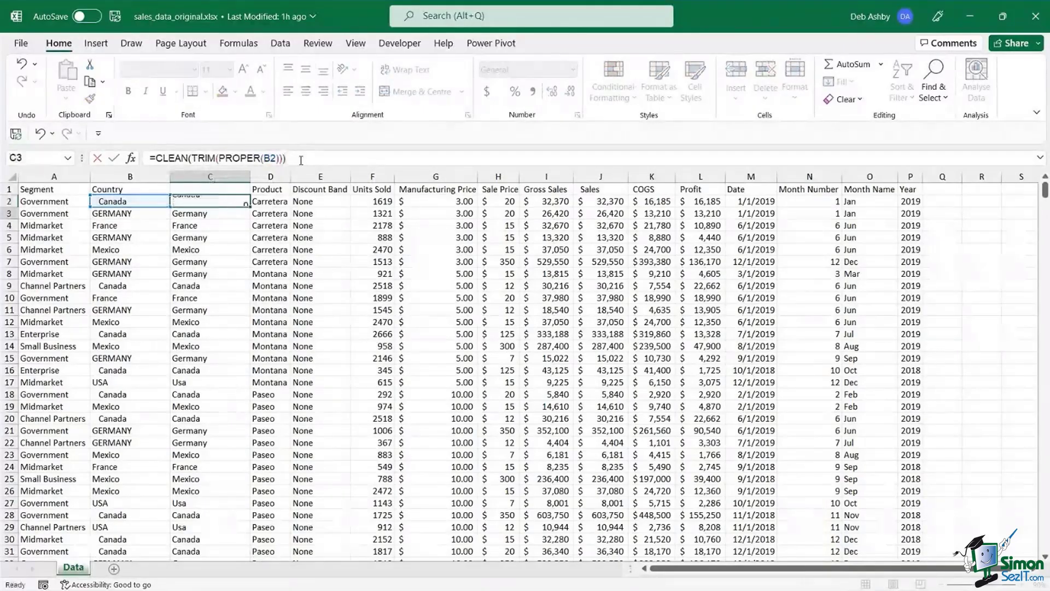
pyautogui.click(235, 202)
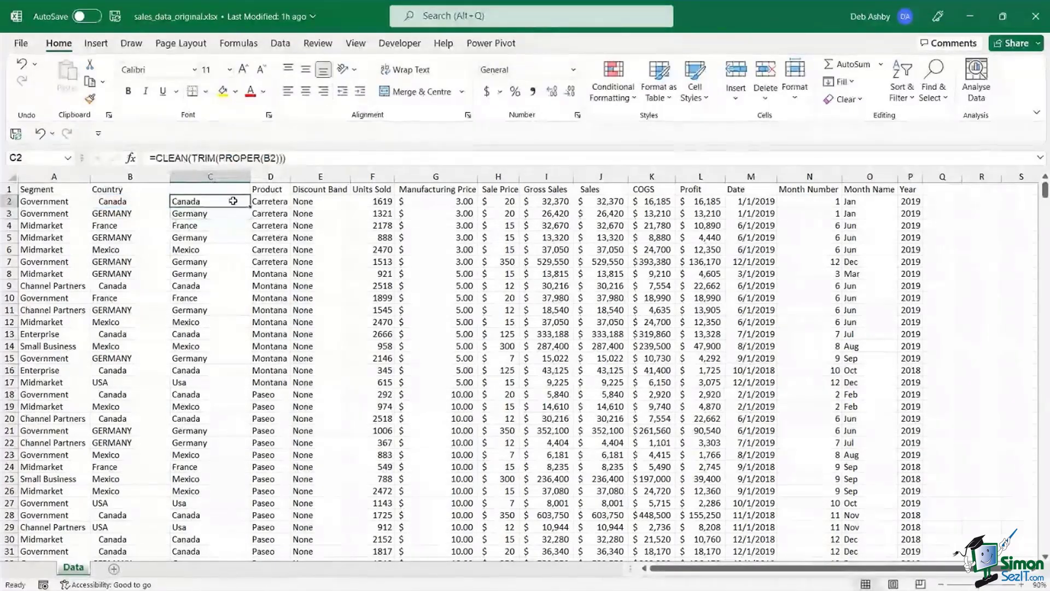
pyautogui.doubleClick(250, 205)
# - Check the cleaned country results in rows 3, 5, 6, 7 and 17, such as Usa
pyautogui.click(202, 262)
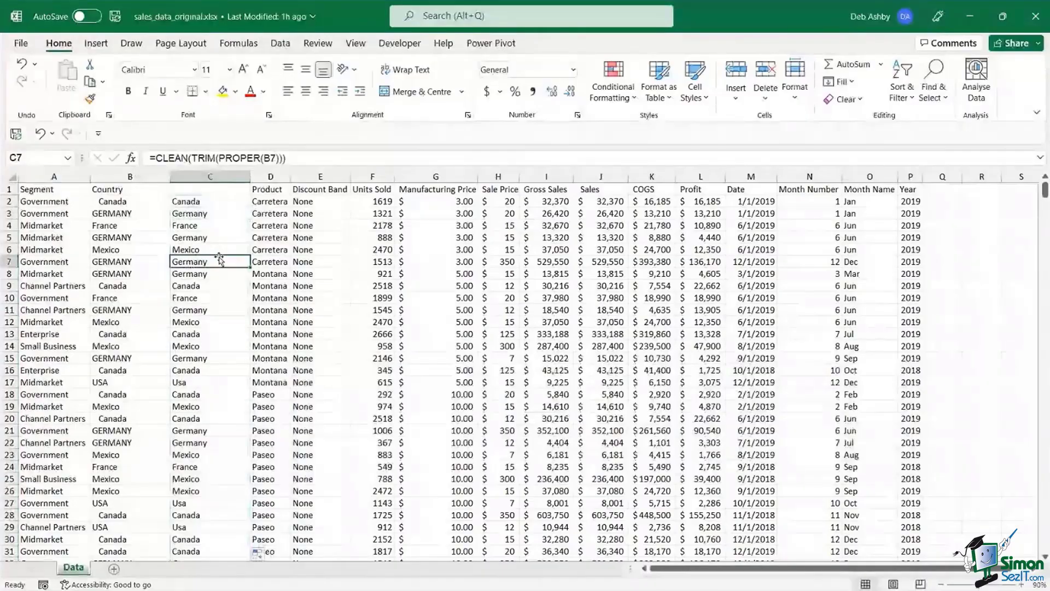
pyautogui.press('Up')
pyautogui.press('Up')
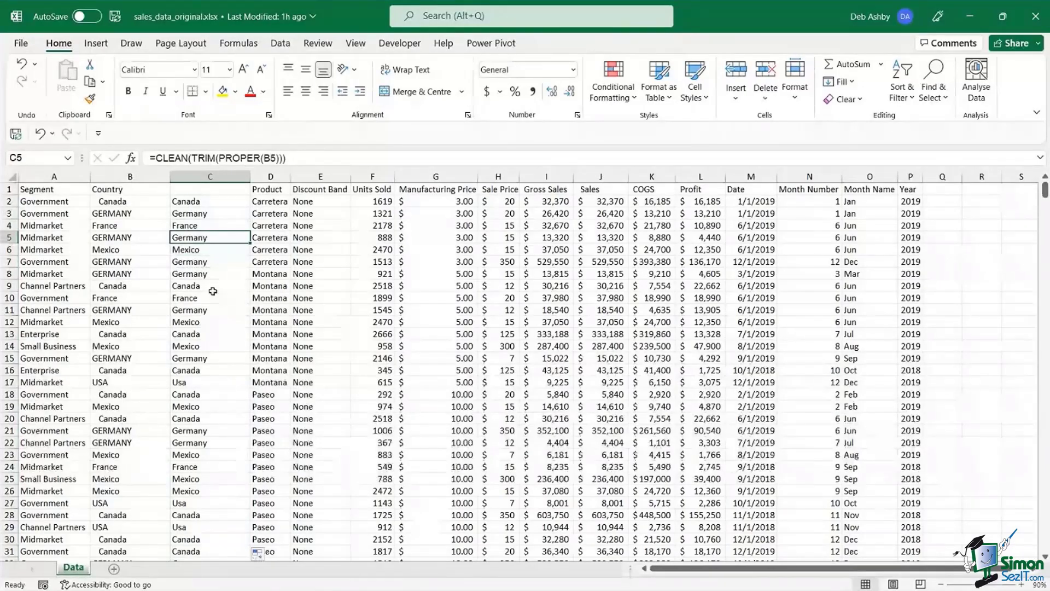
pyautogui.click(192, 251)
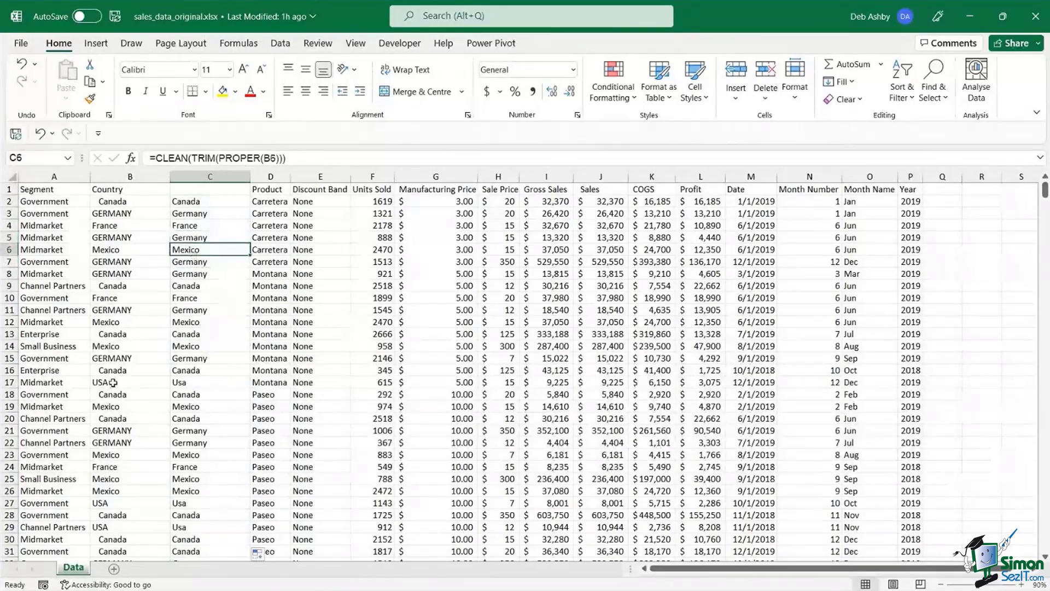
pyautogui.click(187, 383)
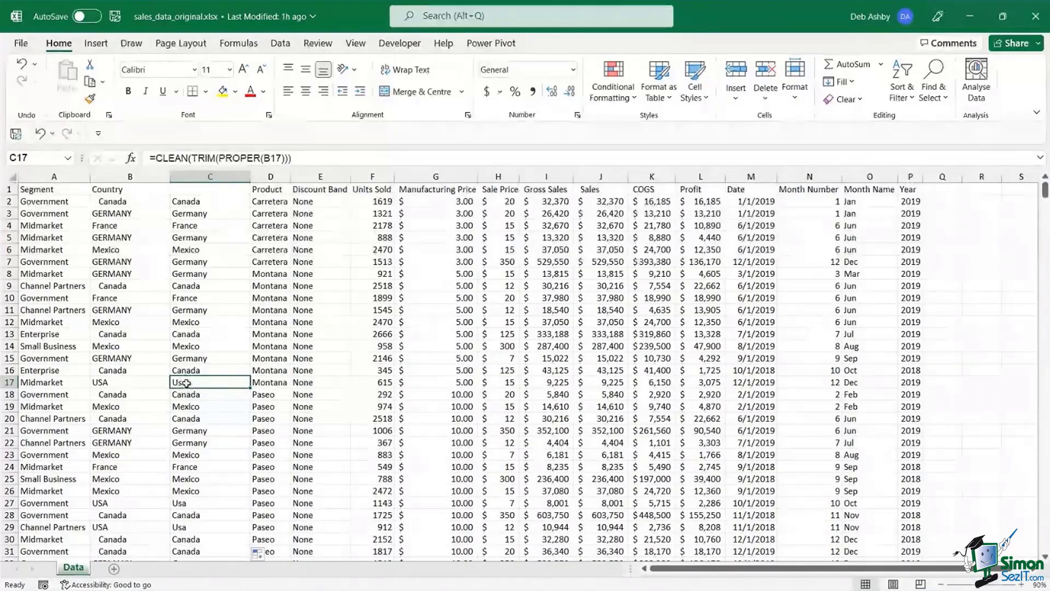
pyautogui.click(195, 215)
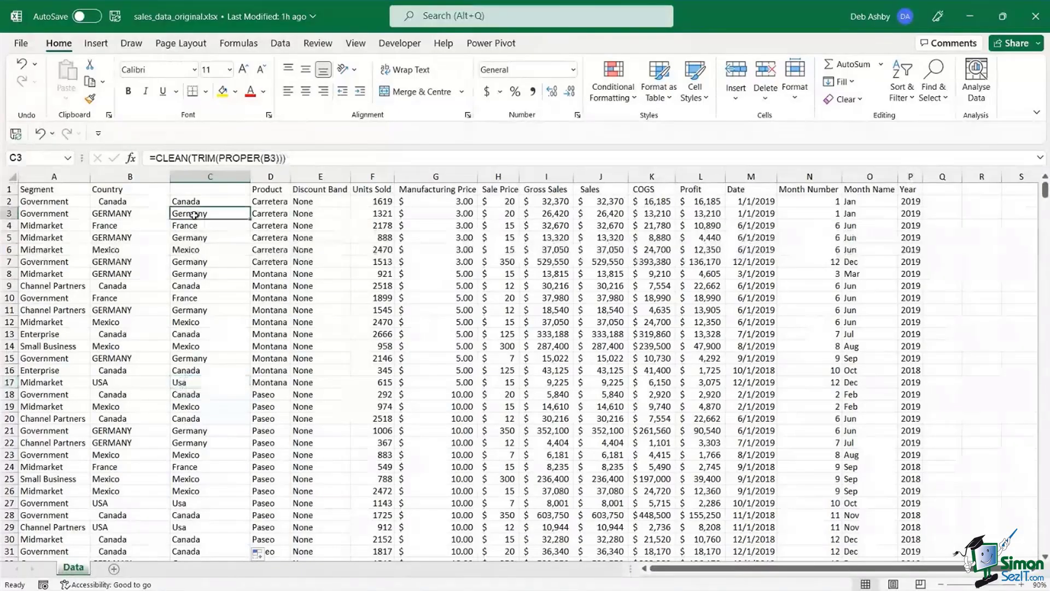
pyautogui.click(210, 382)
pyautogui.click(197, 237)
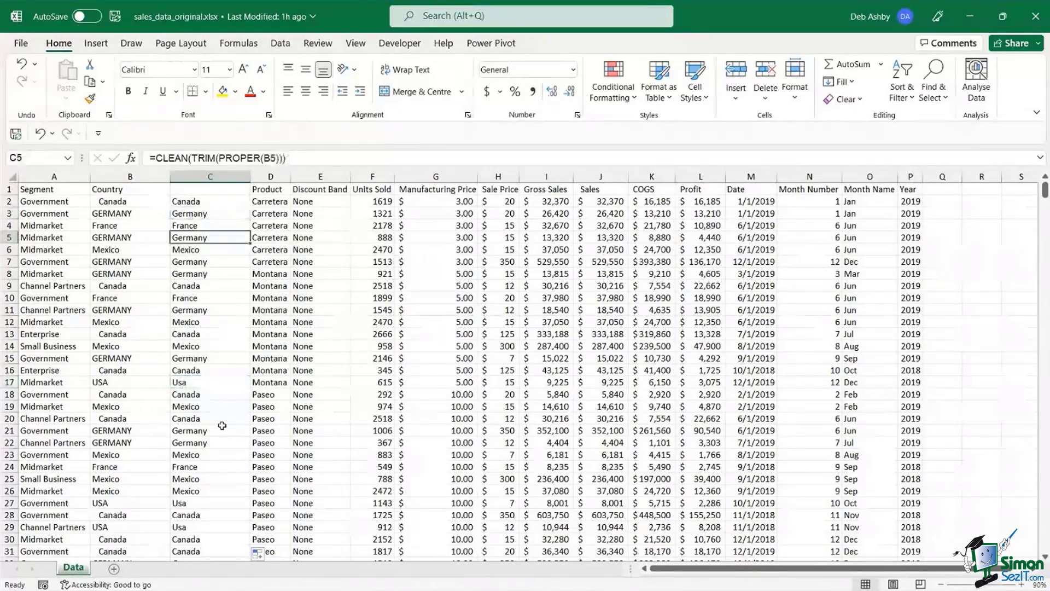
pyautogui.click(202, 191)
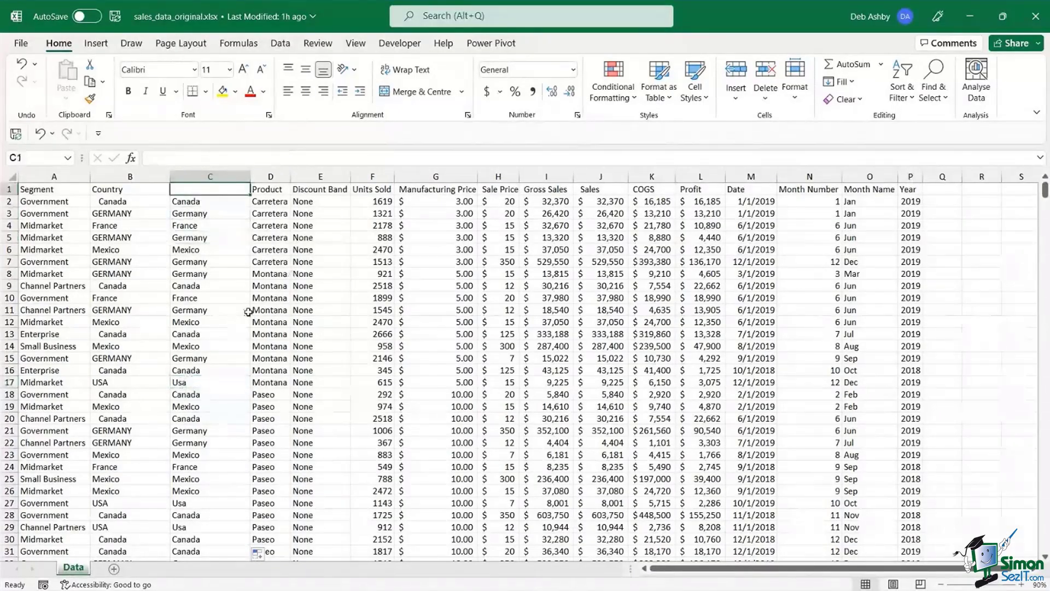
pyautogui.write('Cutr')
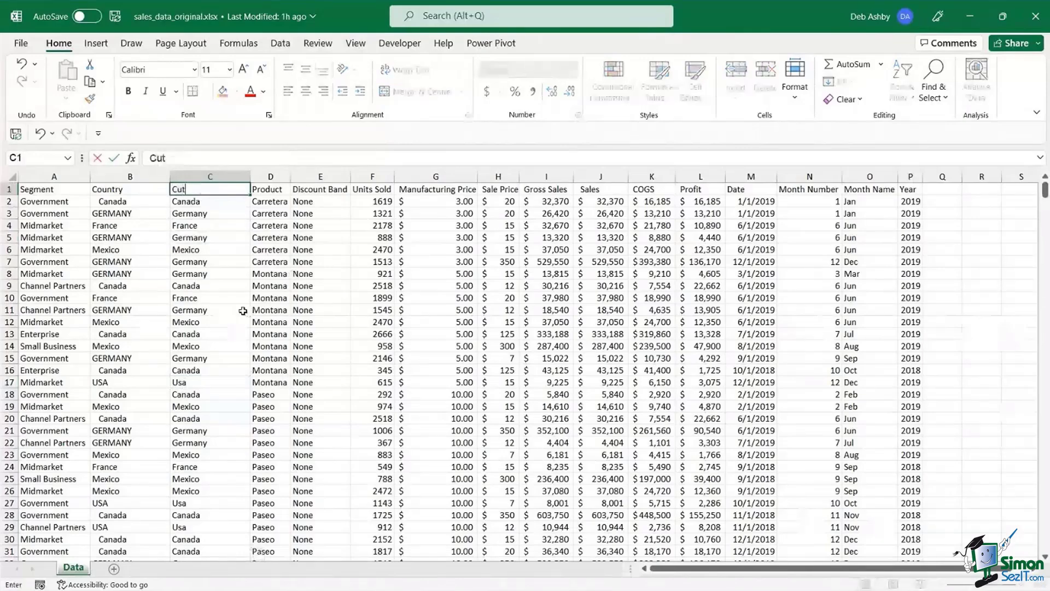
pyautogui.press('BackSpace')
pyautogui.press('BackSpace')
pyautogui.press('BackSpace')
pyautogui.press('BackSpace')
pyautogui.write('Country')
pyautogui.press('Return')
pyautogui.click(218, 291)
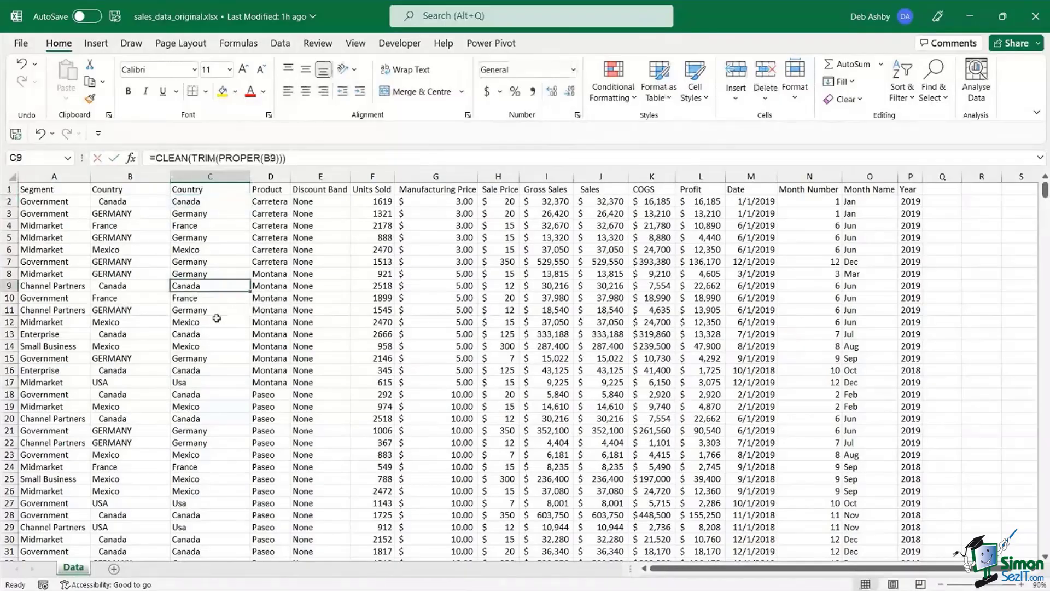
pyautogui.click(197, 204)
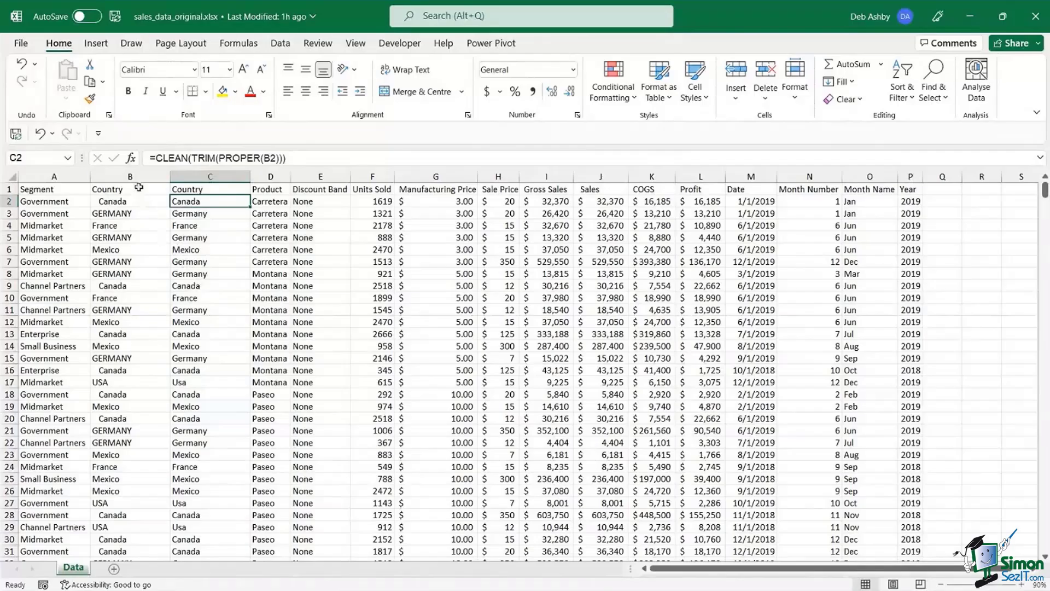
pyautogui.click(138, 175)
pyautogui.rightClick(137, 175)
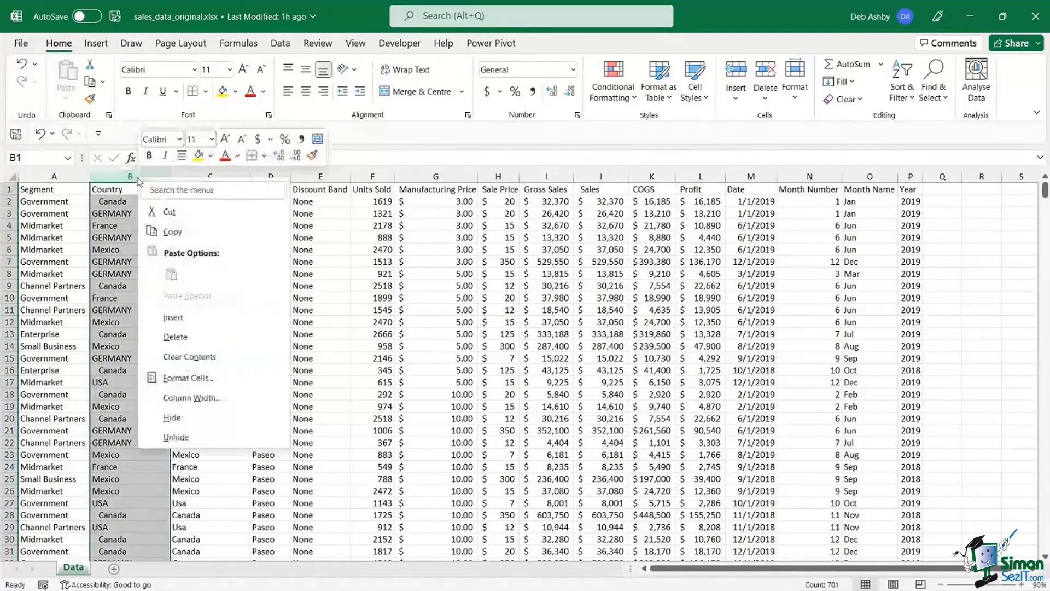
pyautogui.press('Escape')
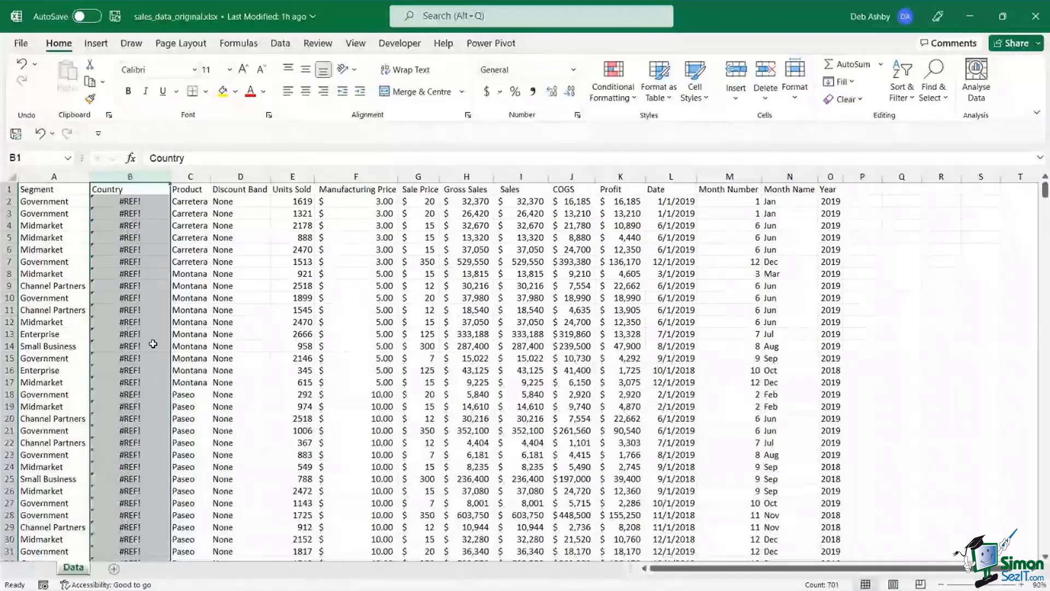
pyautogui.hotkey('ctrl', 'z')
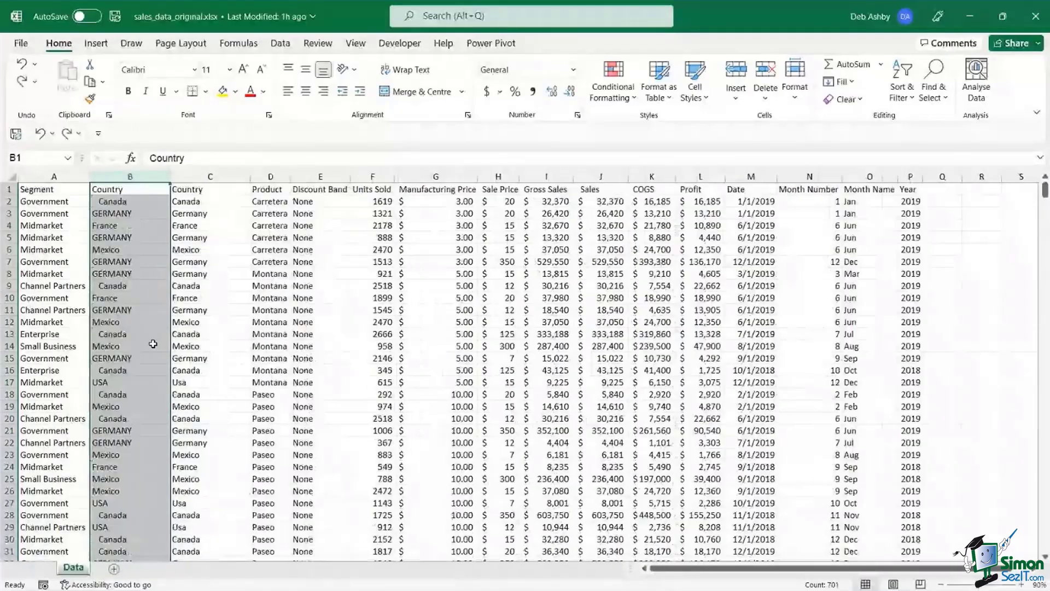
pyautogui.click(210, 201)
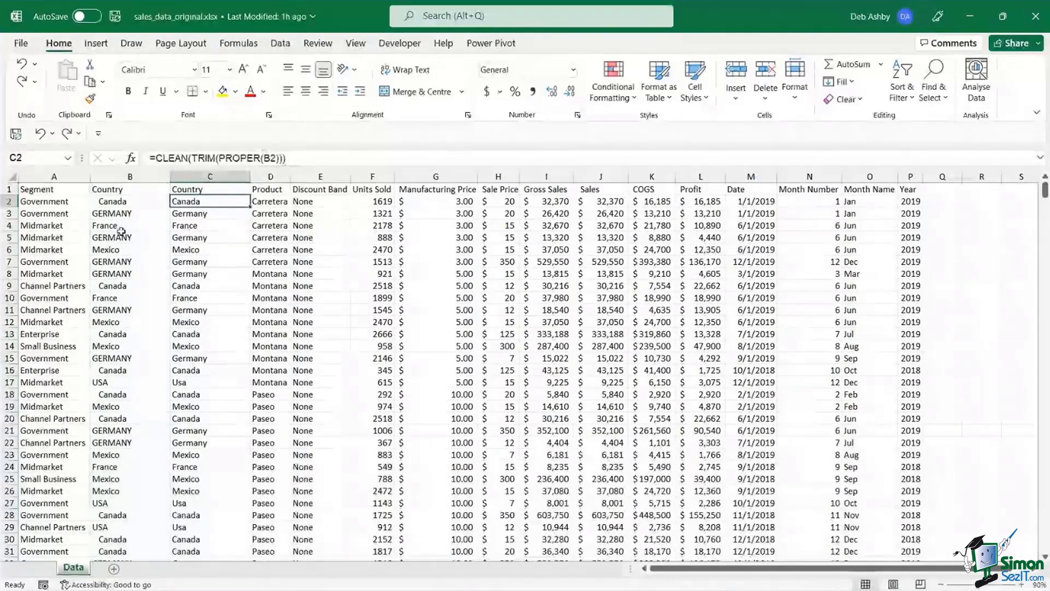
# - Inspect the cleaning formula in C3, cancelling an accidental edit
pyautogui.click(217, 213)
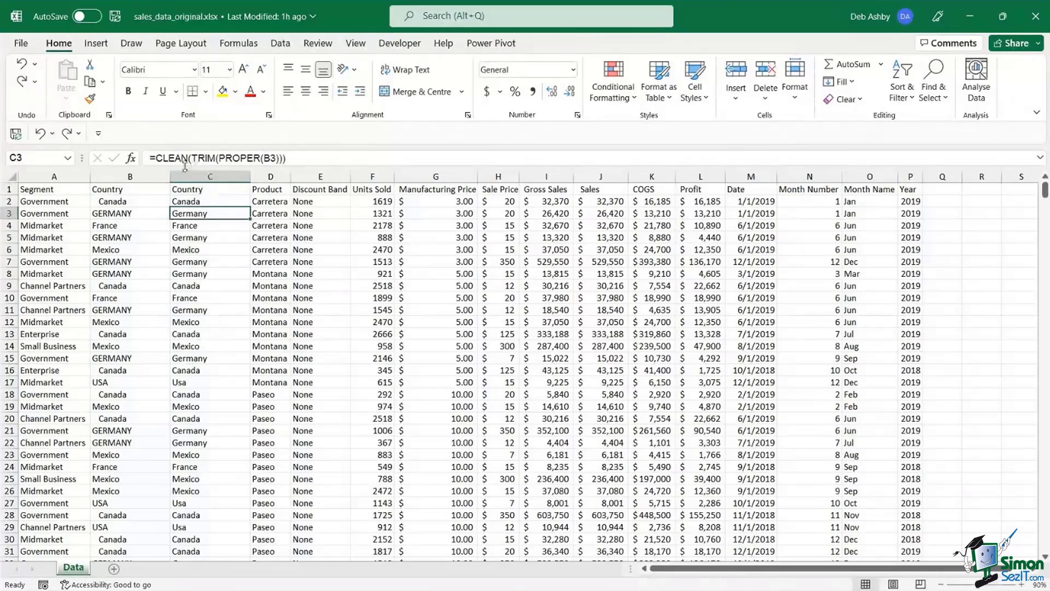
pyautogui.moveTo(295, 159); pyautogui.dragTo(148, 158)
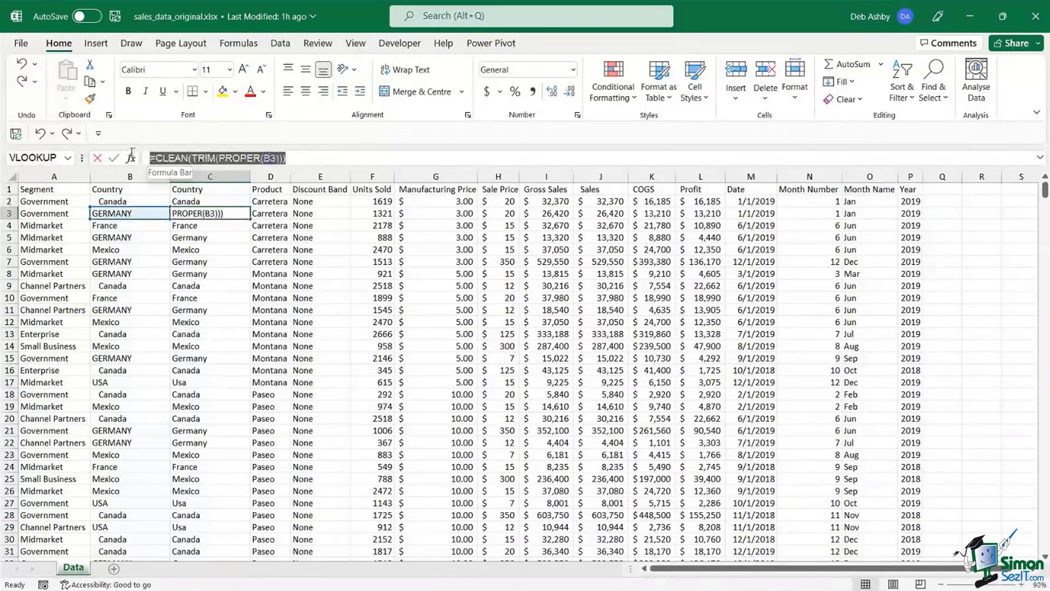
pyautogui.write('=')
pyautogui.click(224, 320)
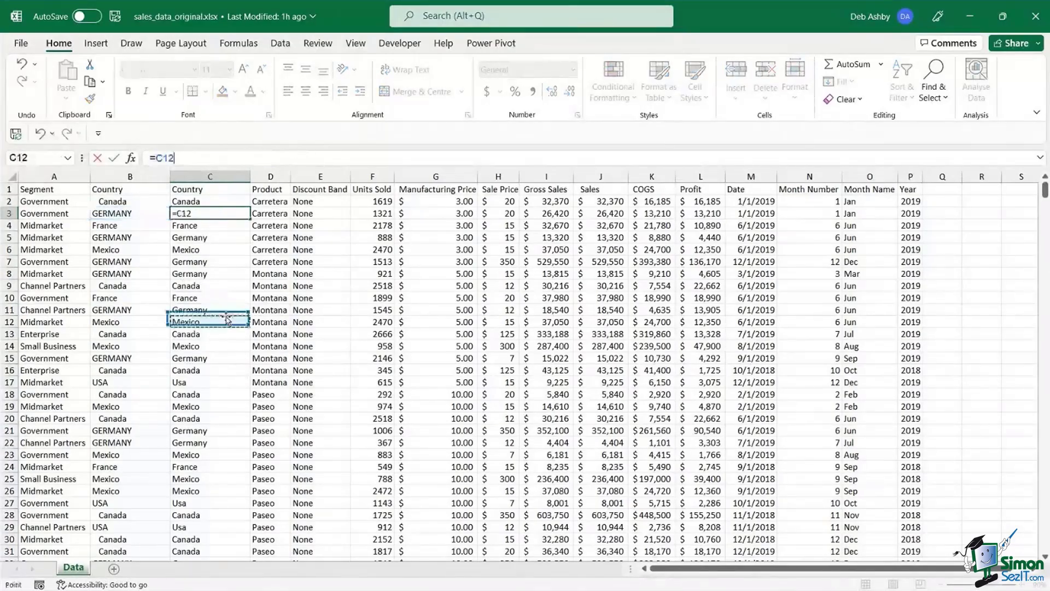
pyautogui.press('Escape')
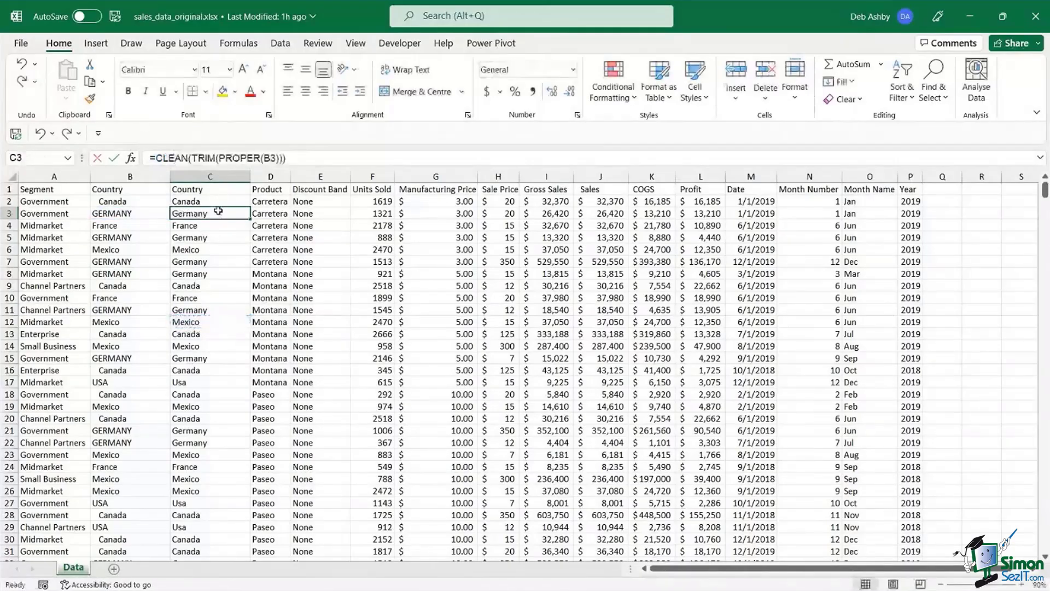
# - Copy column C and paste it back over itself as values only
pyautogui.click(218, 177)
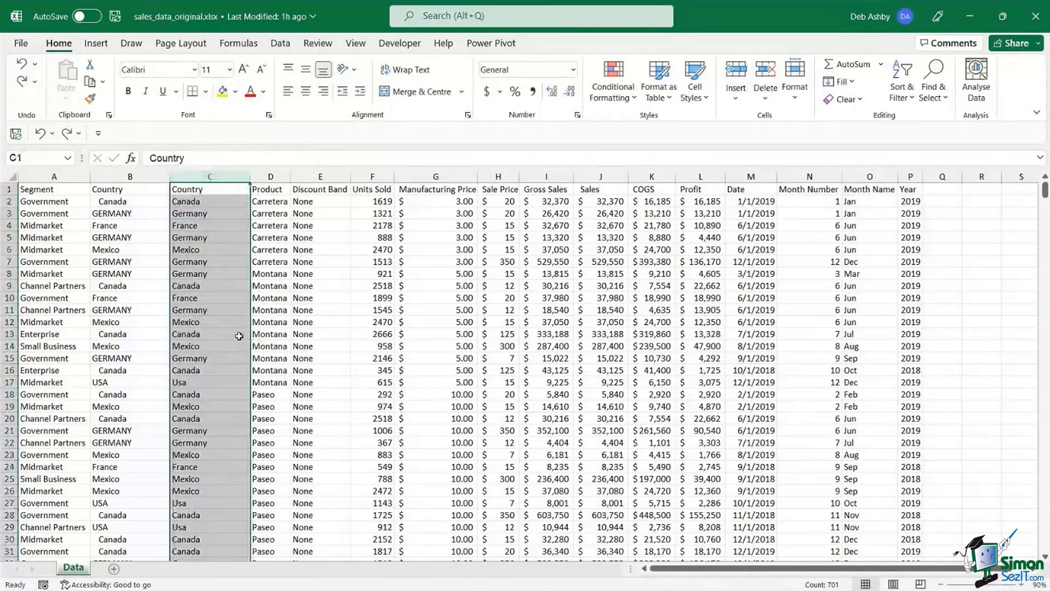
pyautogui.hotkey('ctrl', 'c')
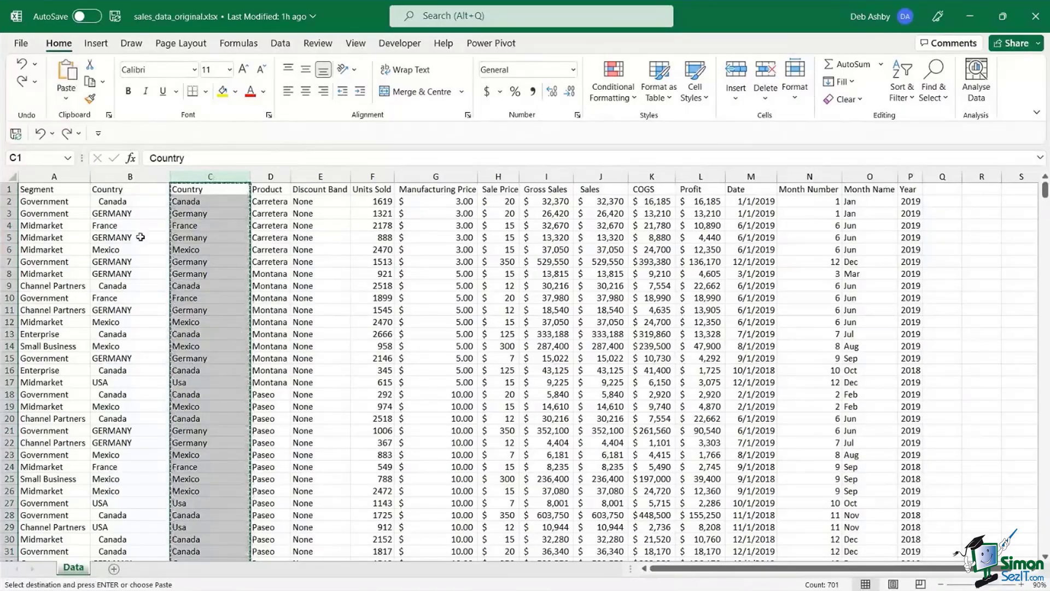
pyautogui.click(69, 100)
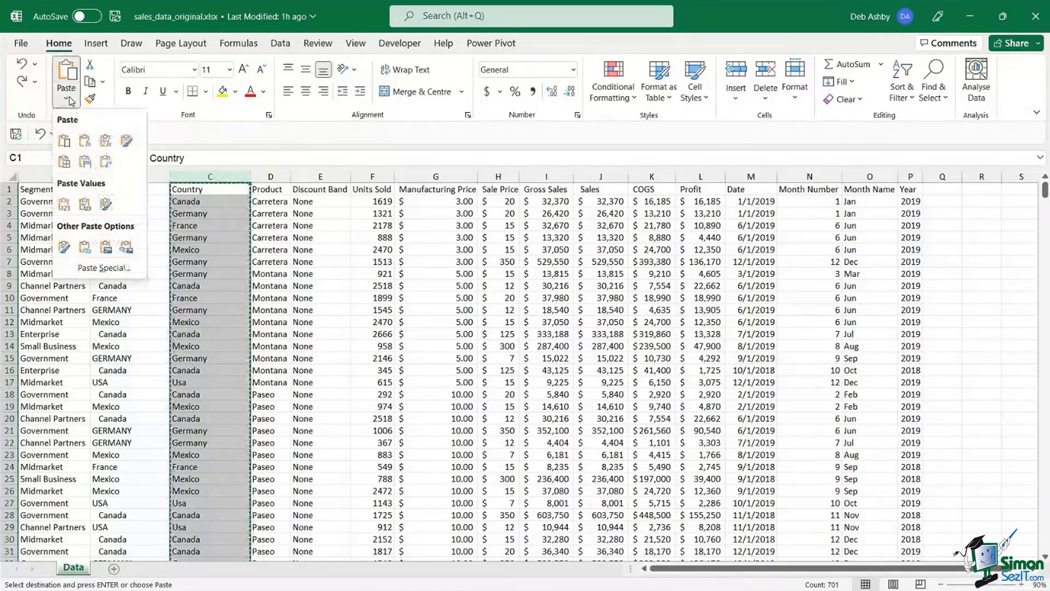
pyautogui.click(64, 204)
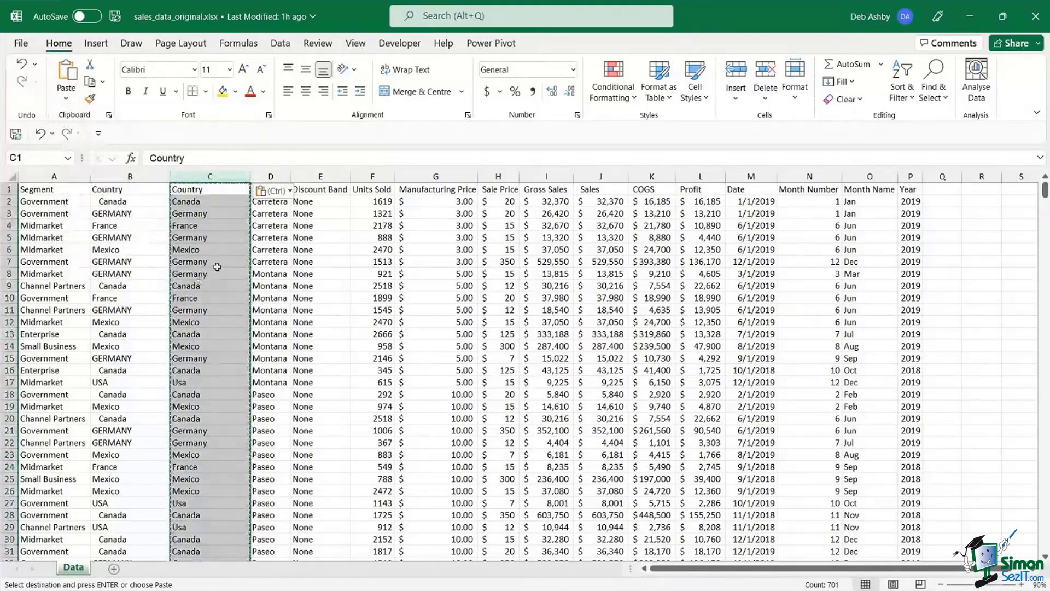
pyautogui.press('Escape')
# - Confirm cells C4, C6 and C8 now hold plain text country names
pyautogui.click(207, 225)
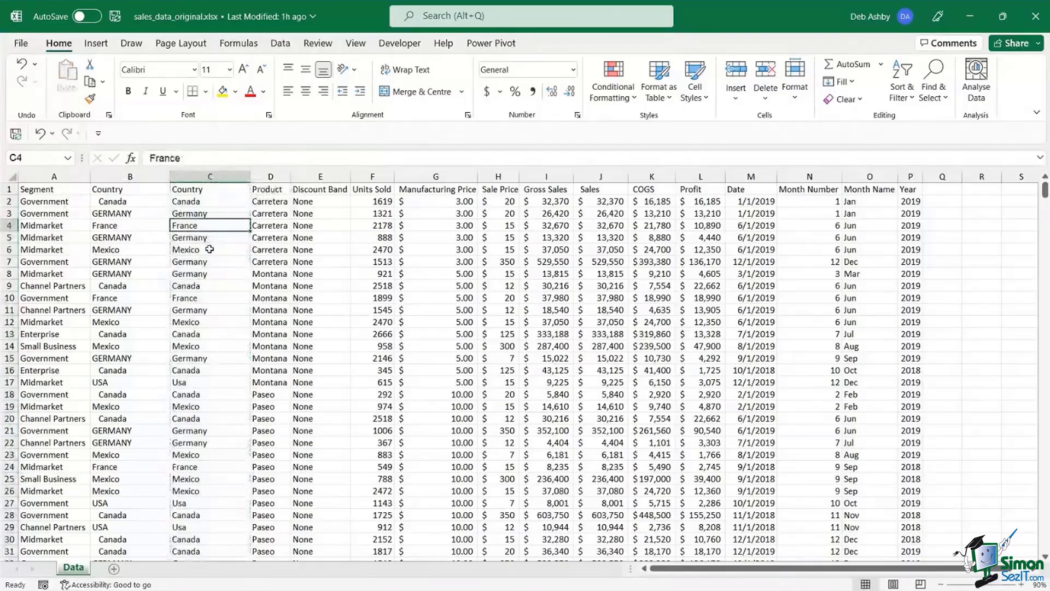
pyautogui.press('Down')
pyautogui.click(213, 249)
pyautogui.click(203, 274)
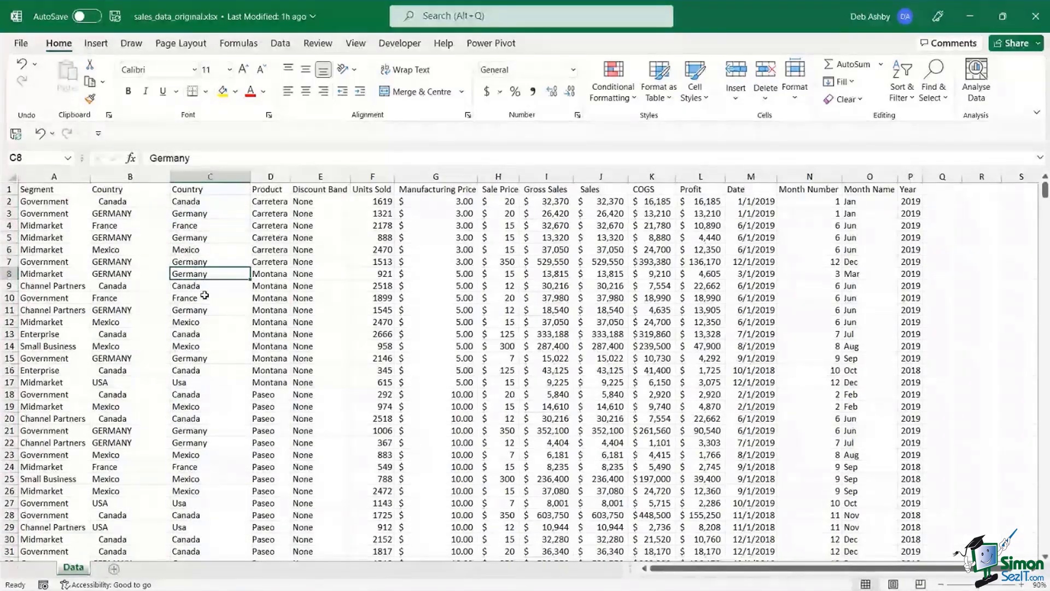
pyautogui.click(204, 295)
pyautogui.click(207, 249)
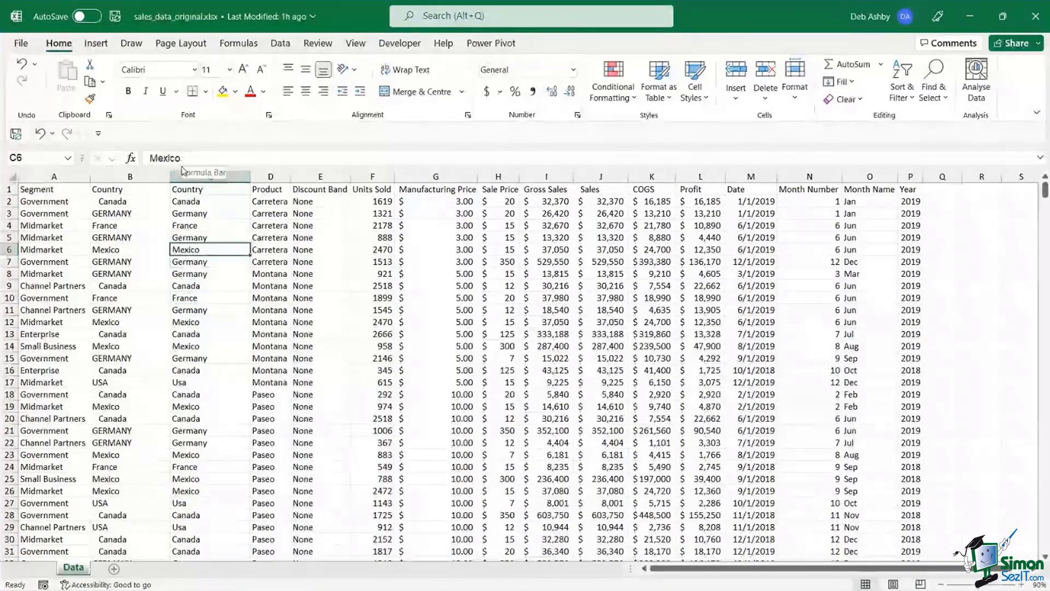
pyautogui.press('Up')
pyautogui.press('Up')
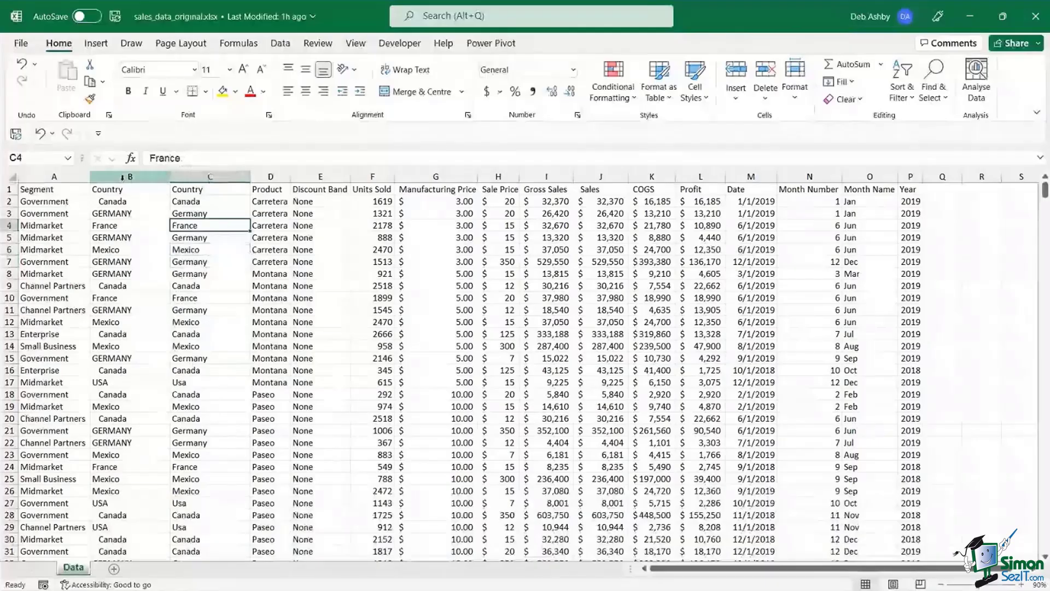
# - Delete the original column B and verify cleaned names like France now sit in column B
pyautogui.rightClick(122, 177)
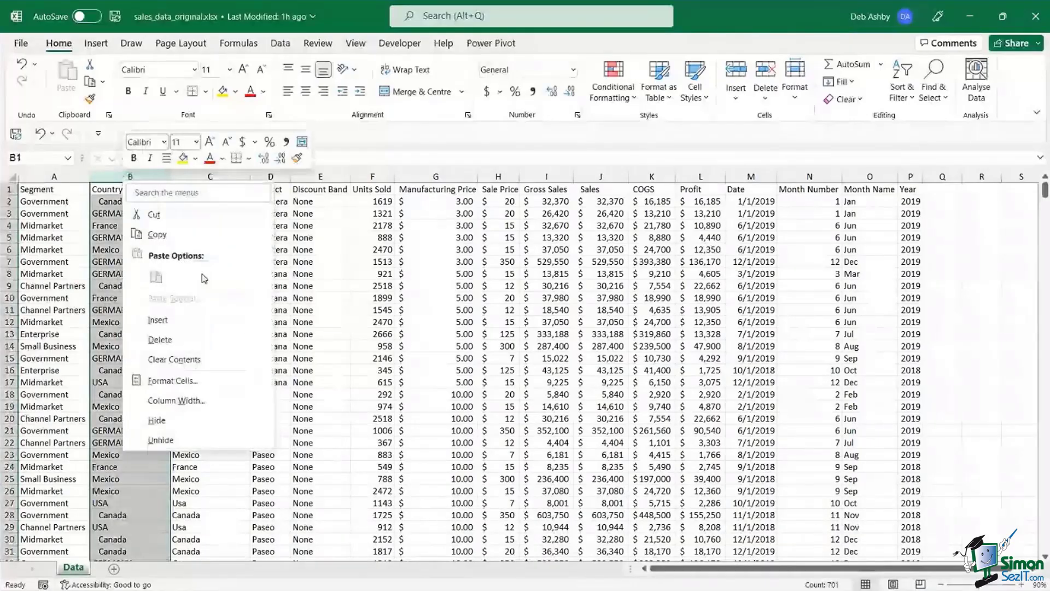
pyautogui.click(160, 339)
pyautogui.click(134, 225)
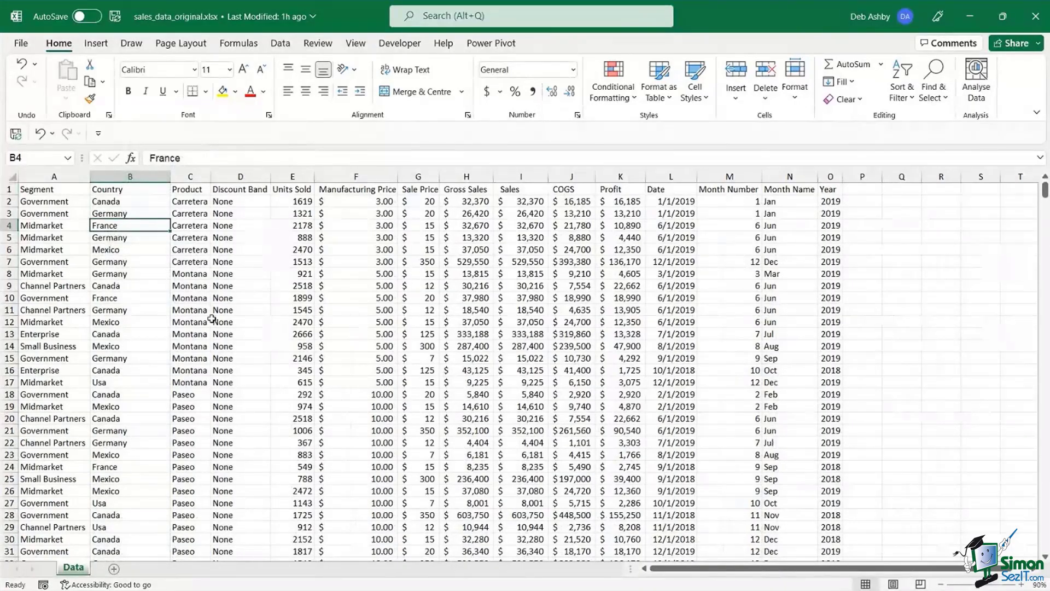
pyautogui.click(240, 281)
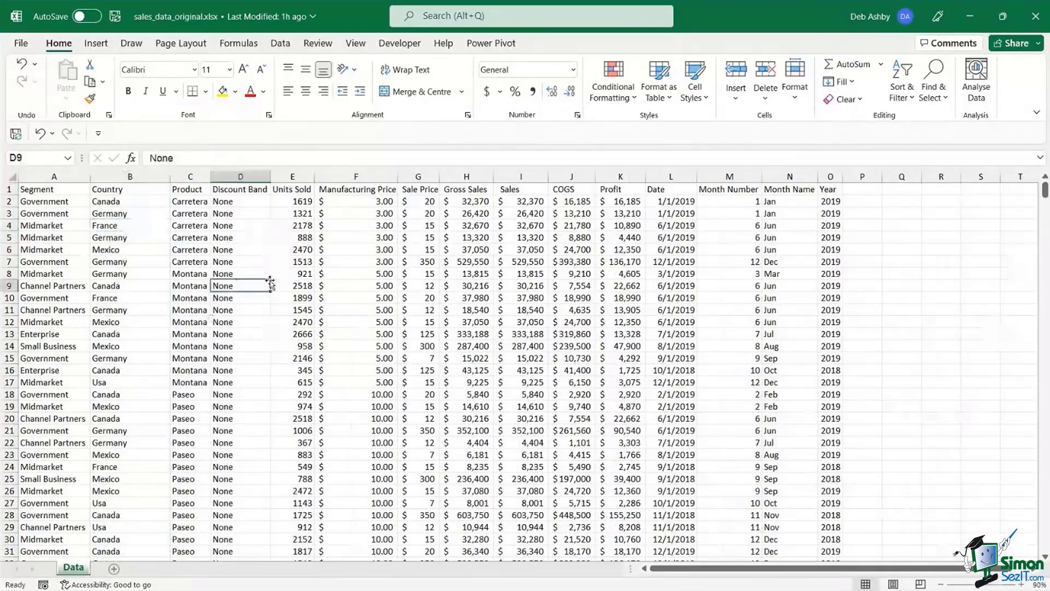
pyautogui.click(155, 250)
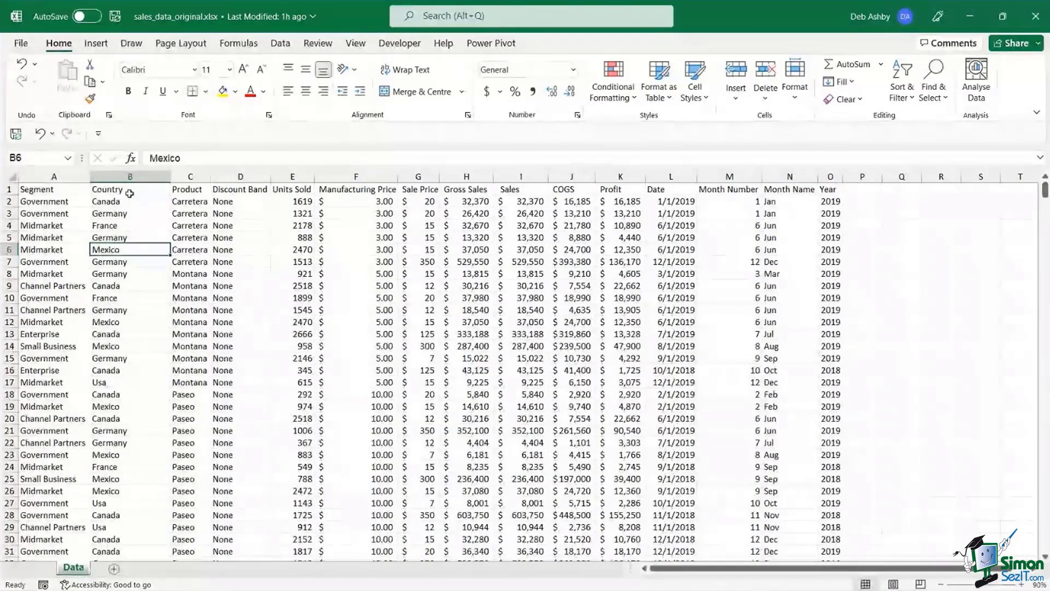
pyautogui.click(137, 175)
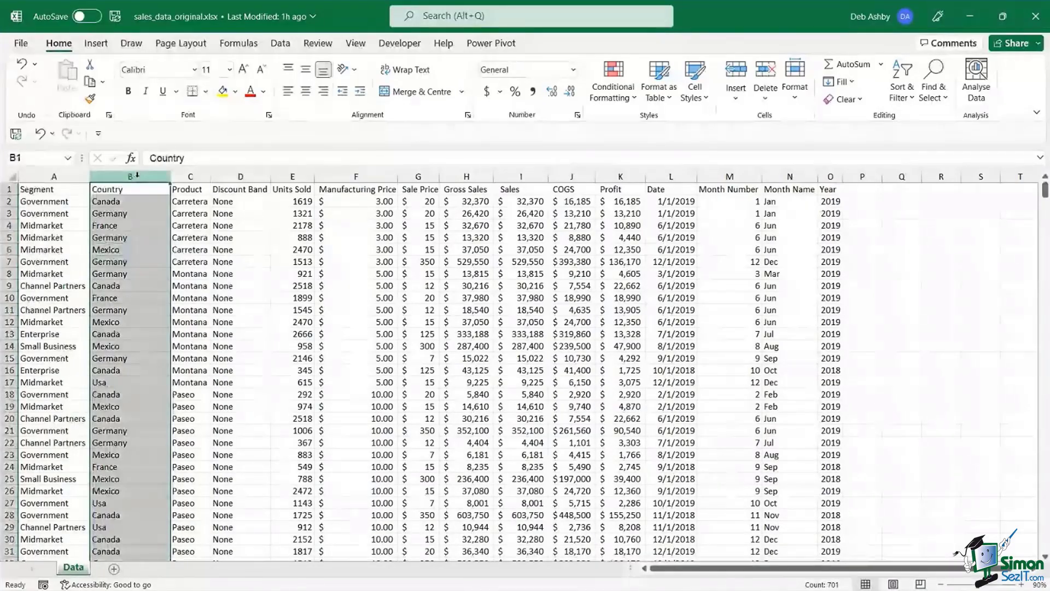
# - Replace all 140 occurrences of Usa with USA in the Country column
pyautogui.hotkey('ctrl', 'h')
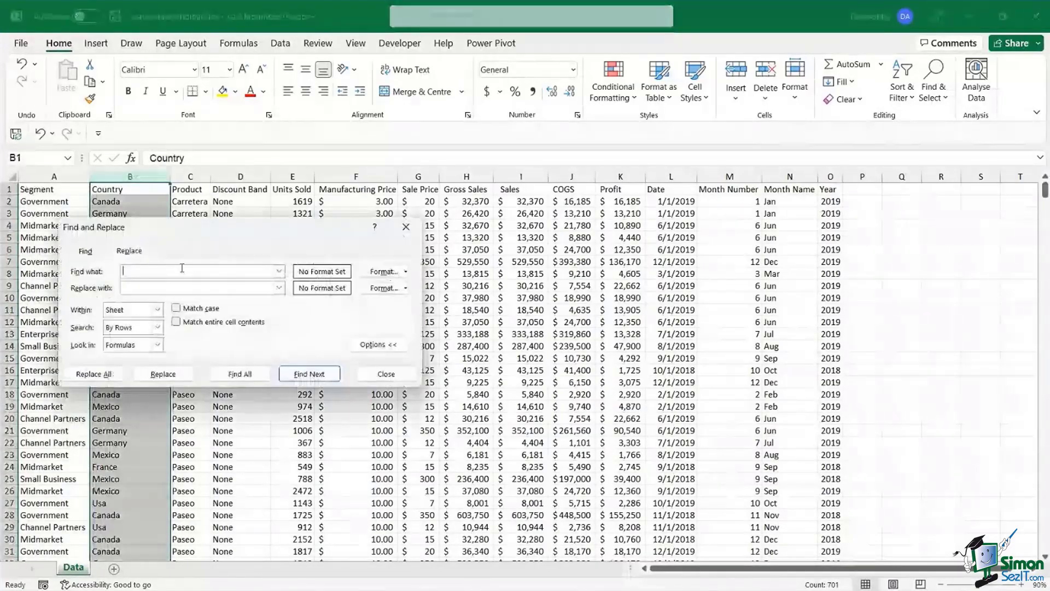
pyautogui.moveTo(242, 228); pyautogui.dragTo(411, 202)
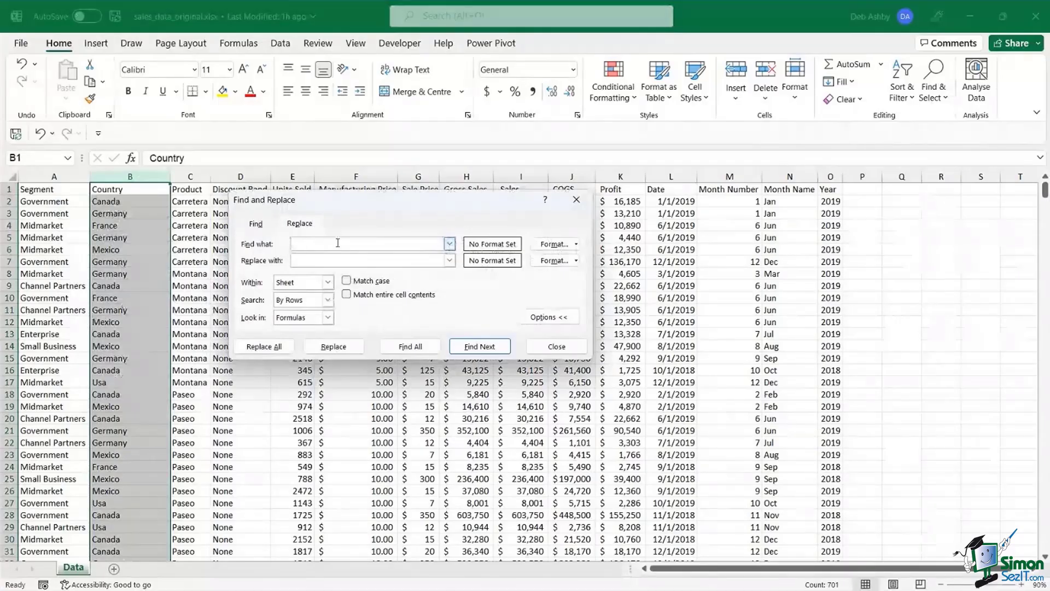
pyautogui.write('Usa')
pyautogui.click(326, 260)
pyautogui.write('US')
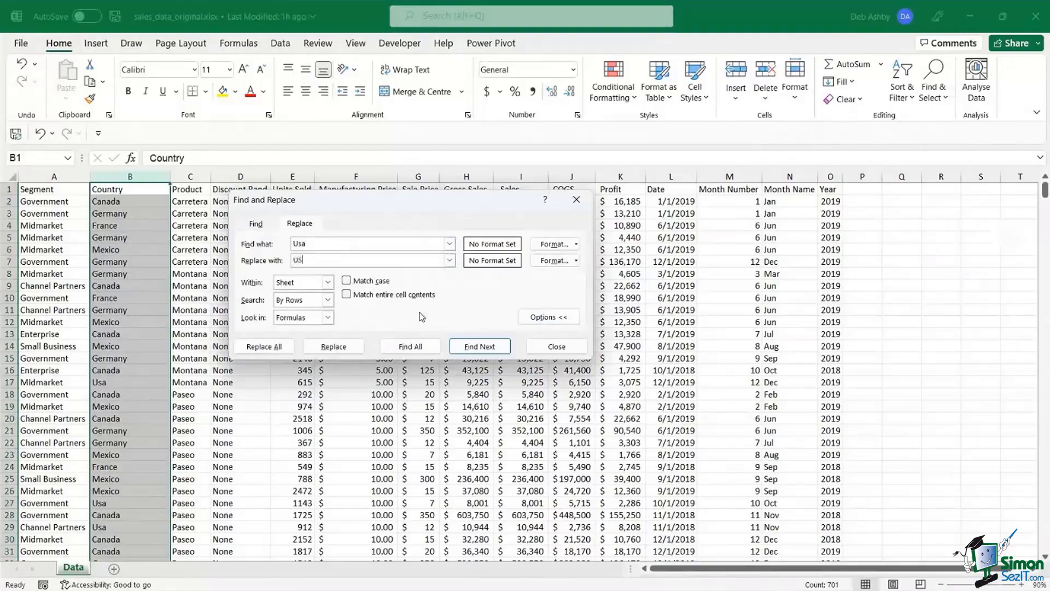
pyautogui.write('A')
pyautogui.click(266, 350)
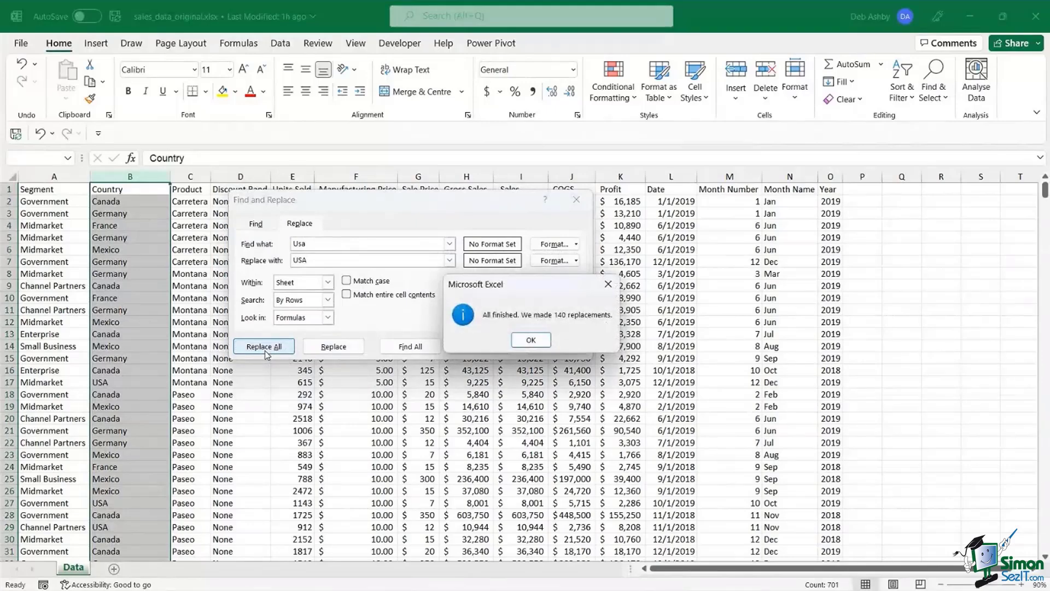
pyautogui.click(532, 342)
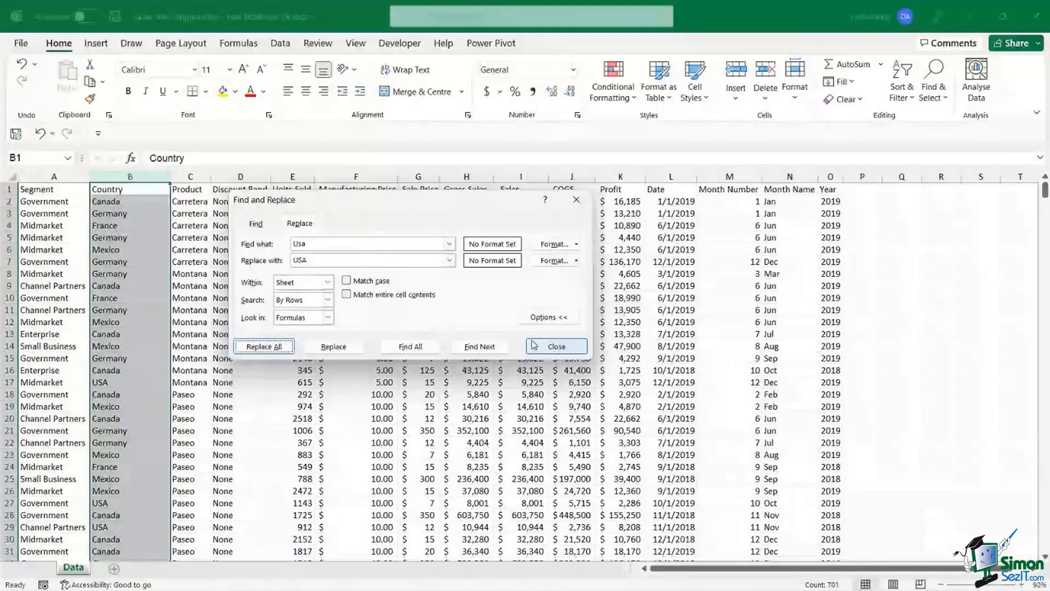
pyautogui.click(555, 346)
pyautogui.click(240, 346)
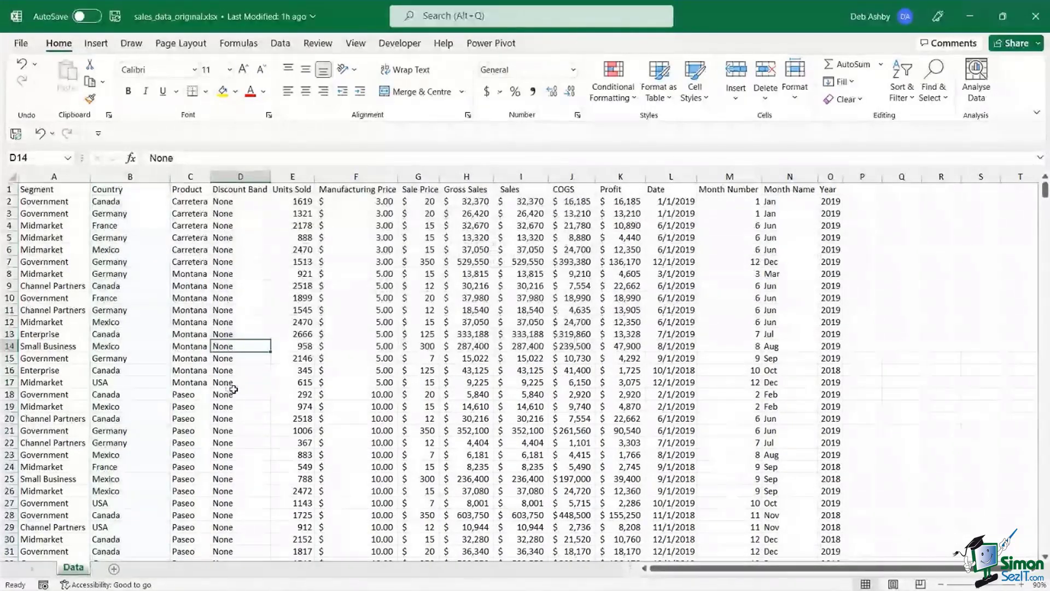
# - Review sample Product, Discount Band, Units Sold and Manufacturing Price values
pyautogui.click(178, 285)
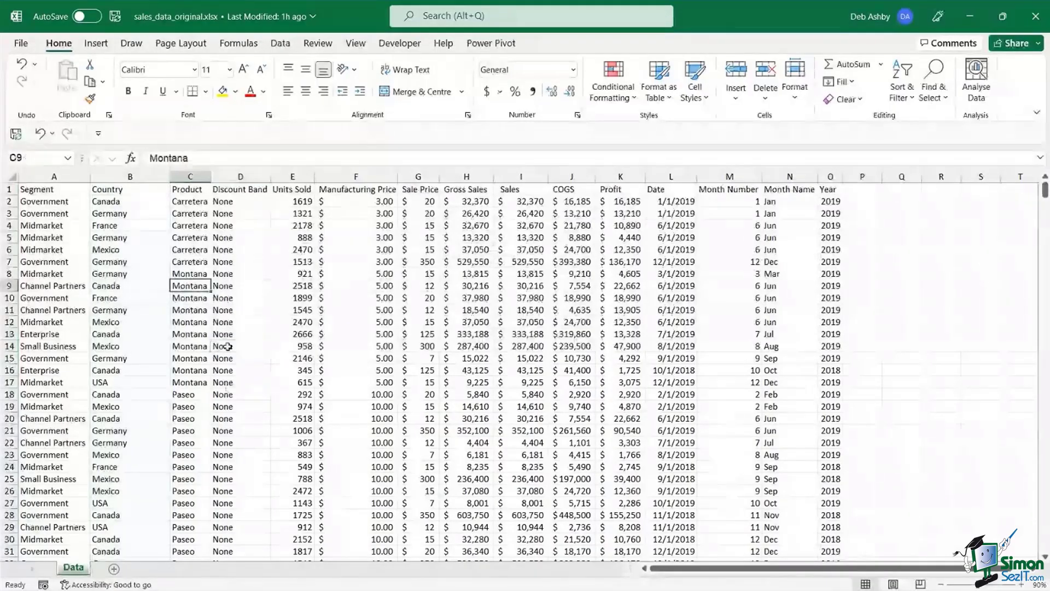
pyautogui.click(226, 346)
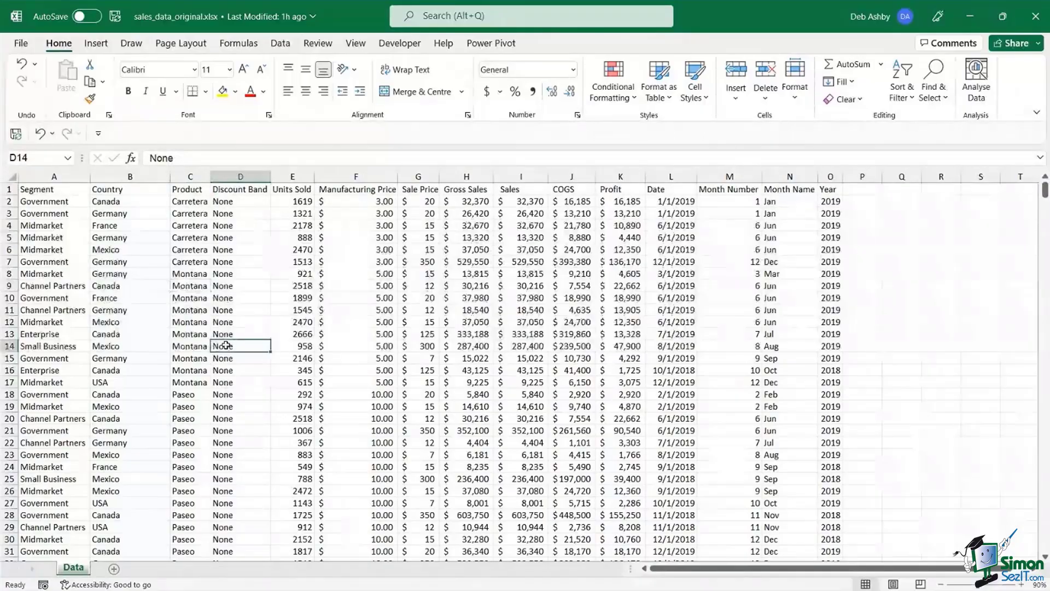
pyautogui.click(287, 285)
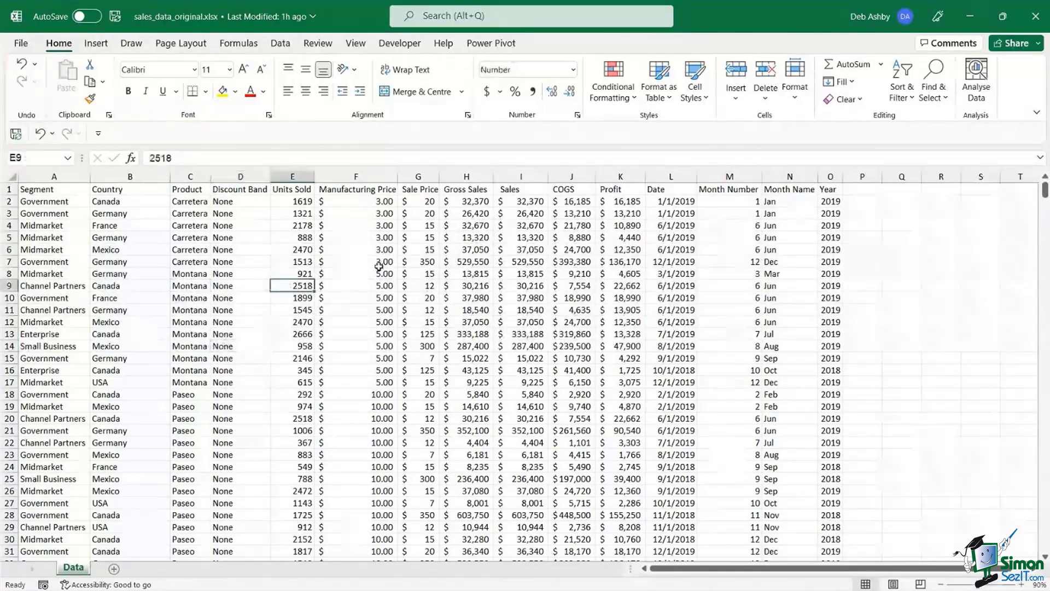
pyautogui.click(380, 263)
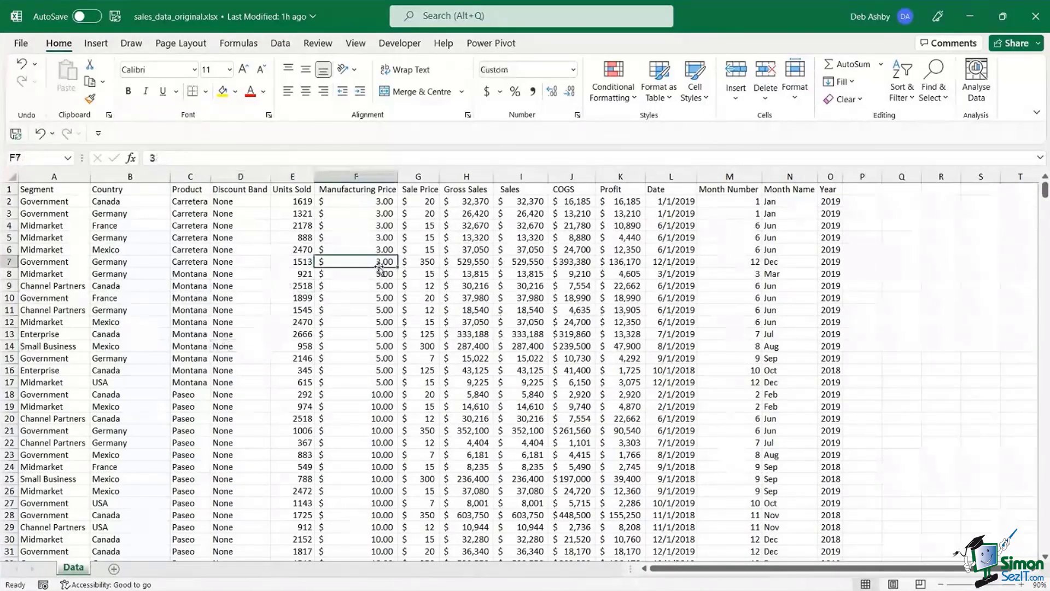
pyautogui.click(338, 240)
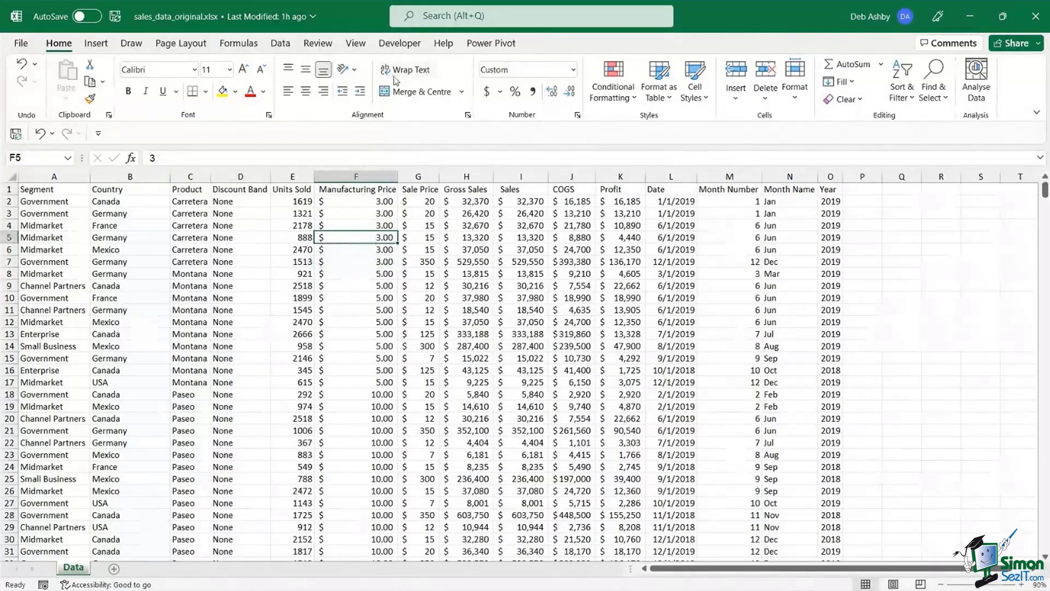
# - Run Spelling from the start of the sheet and confirm no errors are found
pyautogui.click(317, 43)
pyautogui.click(30, 74)
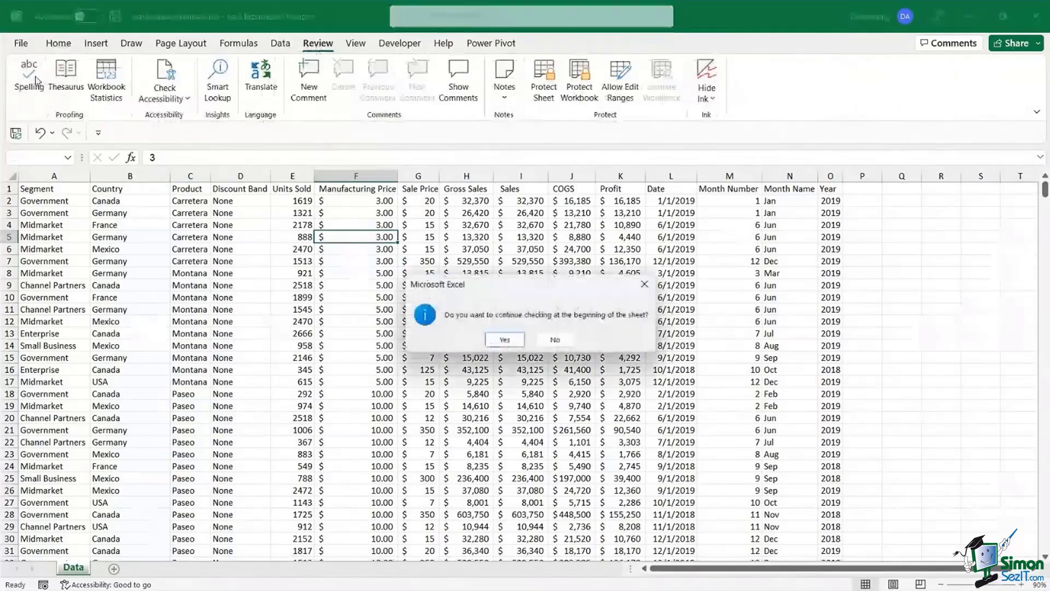
pyautogui.click(503, 340)
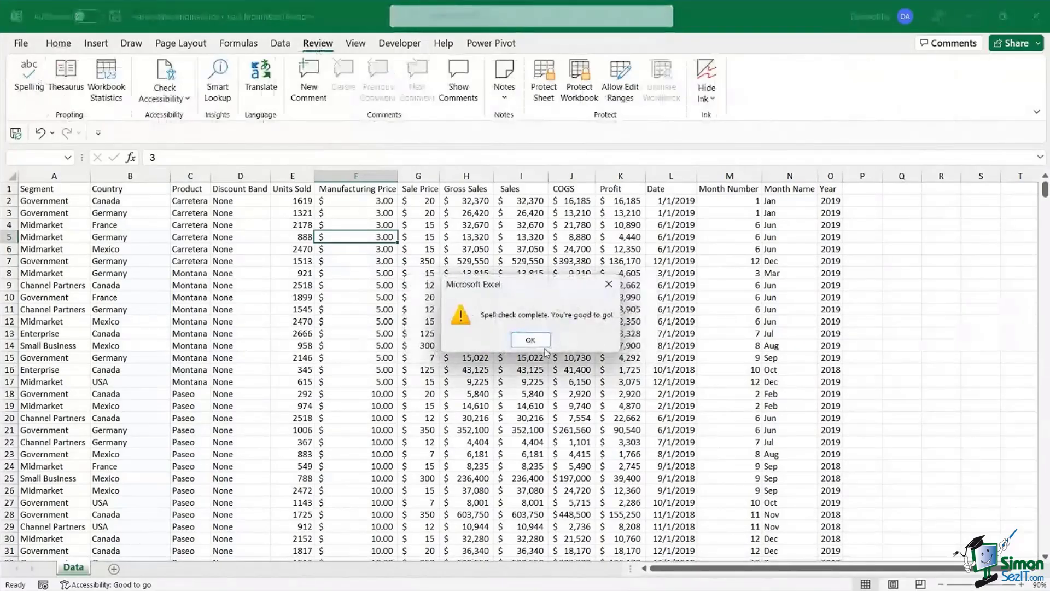
pyautogui.click(530, 341)
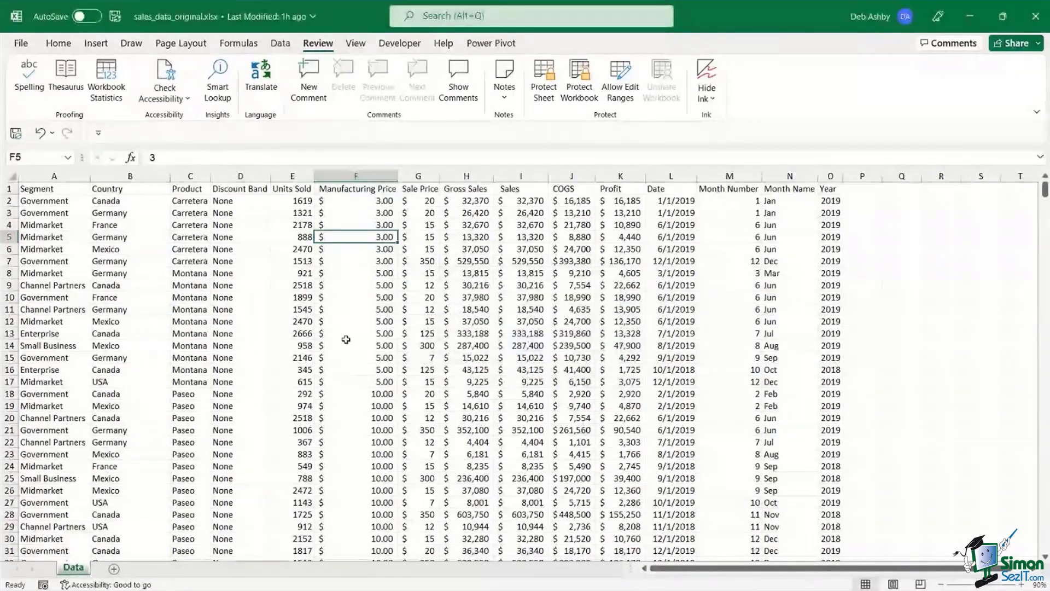
pyautogui.click(161, 275)
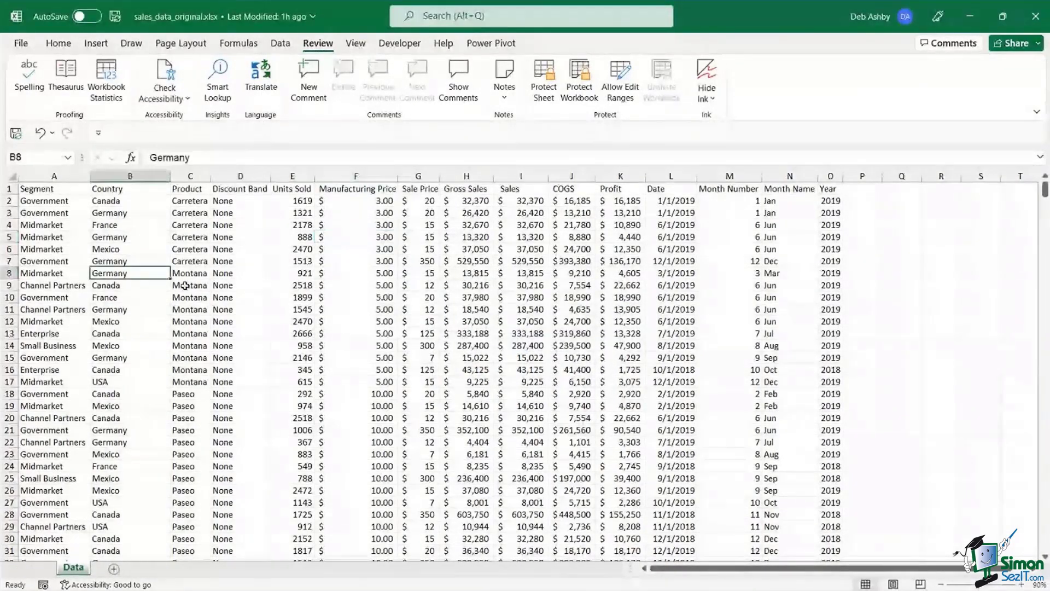
pyautogui.click(185, 285)
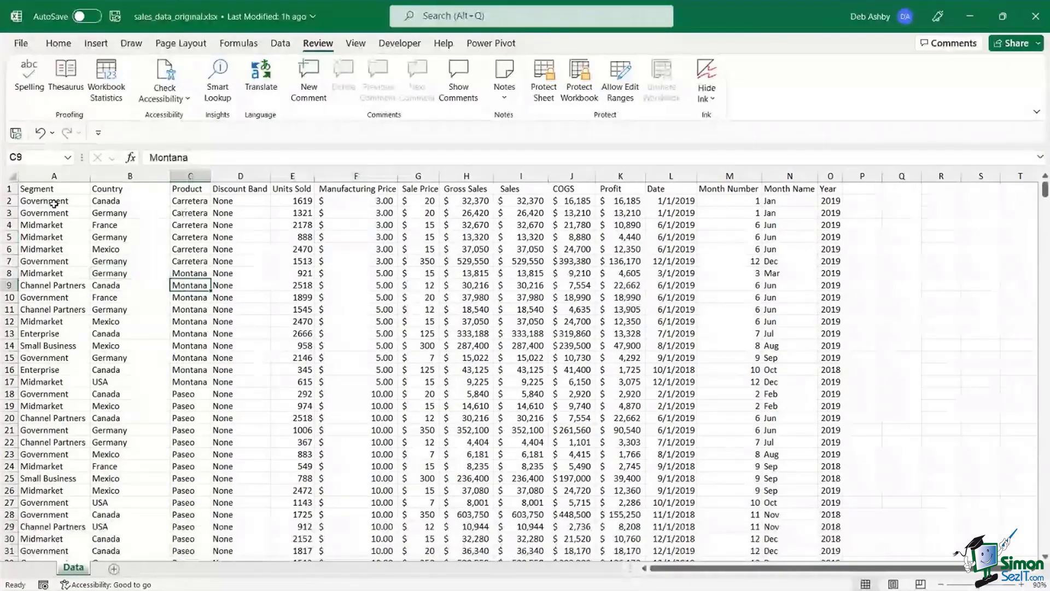
pyautogui.moveTo(53, 204); pyautogui.dragTo(36, 212)
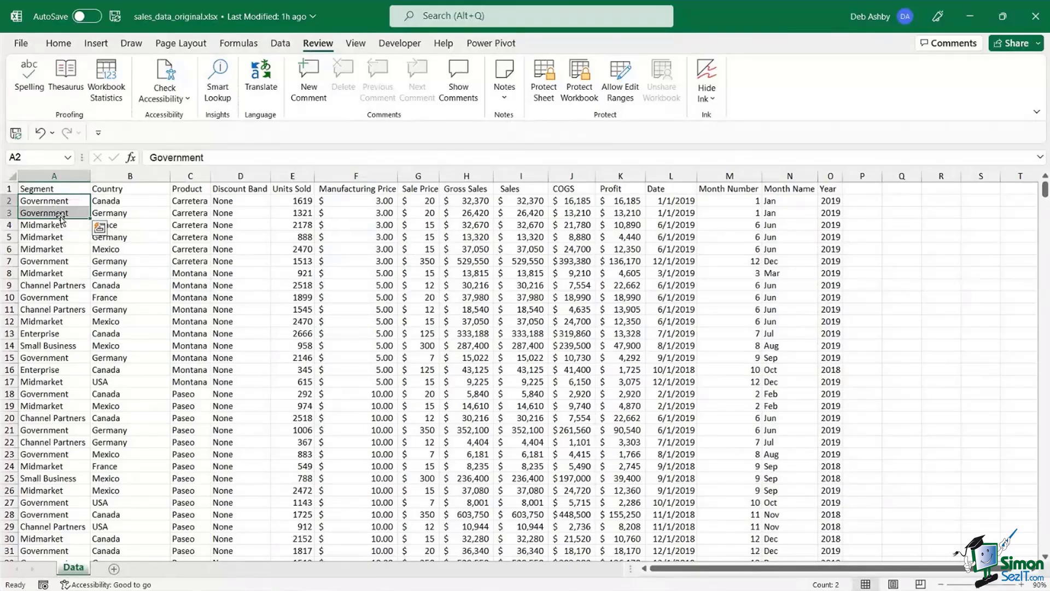
pyautogui.click(149, 240)
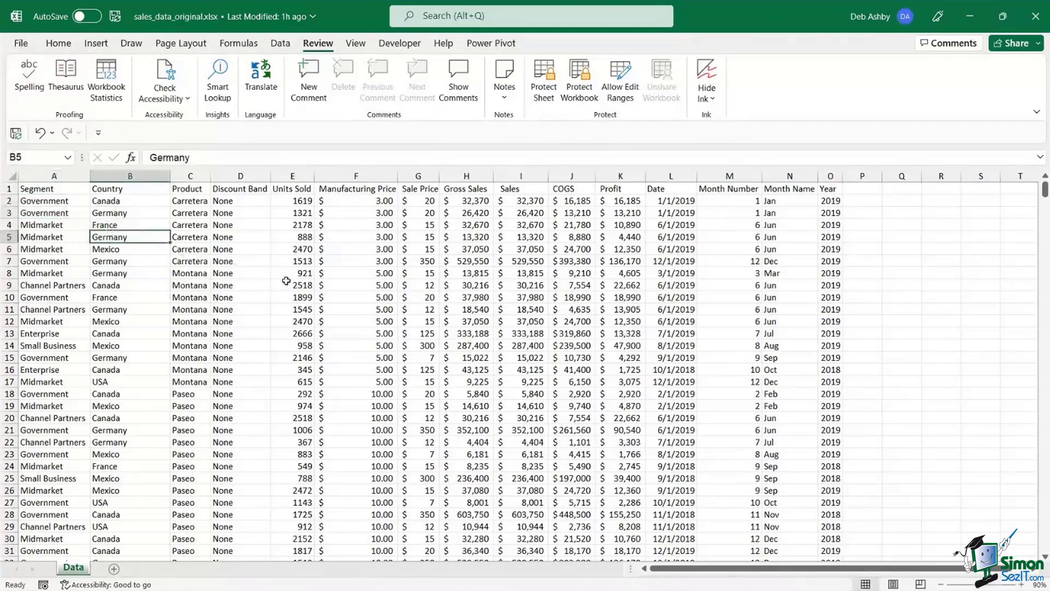
pyautogui.click(322, 286)
pyautogui.click(471, 298)
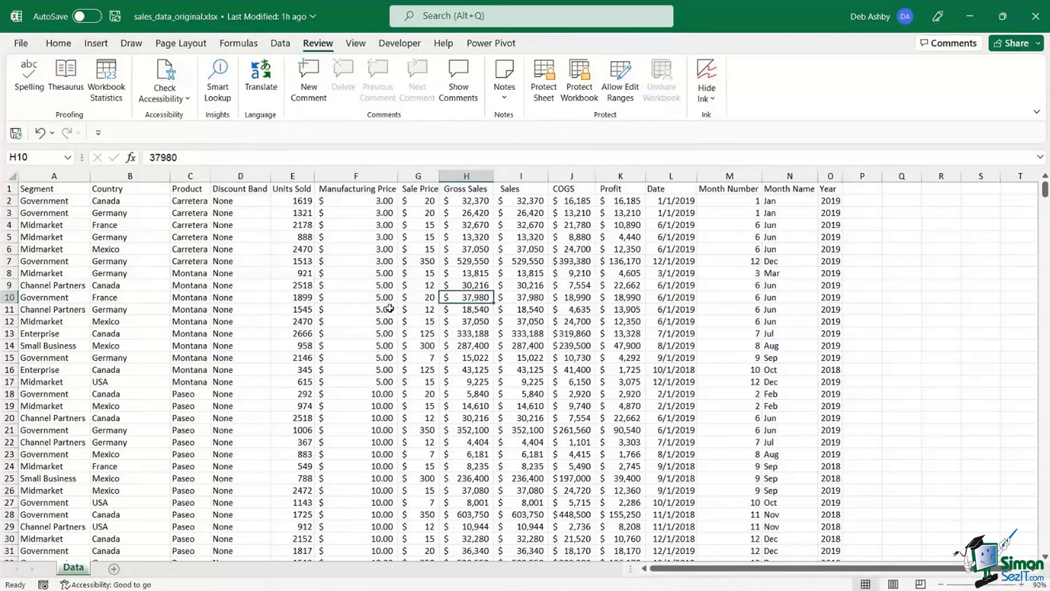
pyautogui.click(310, 288)
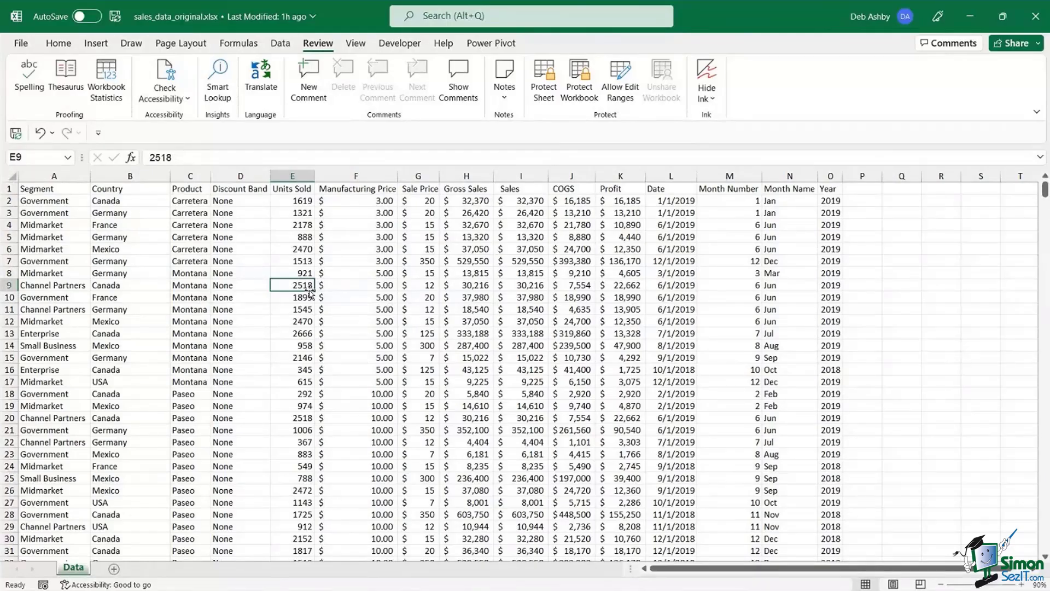
# - Convert range $A$1:$O$701 into a table with 'My table has headers' ticked
pyautogui.hotkey('ctrl', 't')
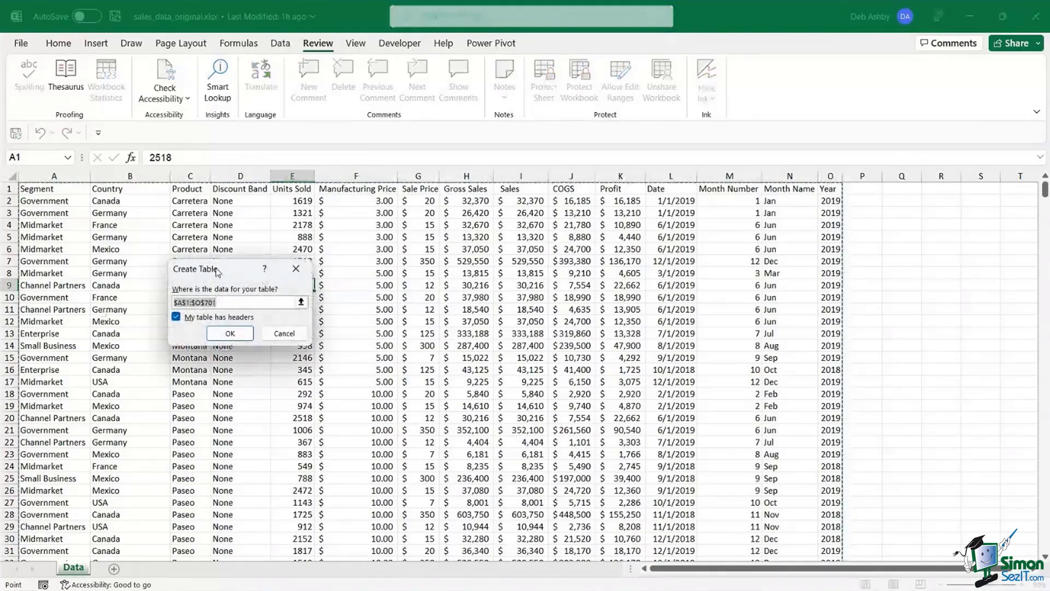
pyautogui.moveTo(230, 273); pyautogui.dragTo(271, 264)
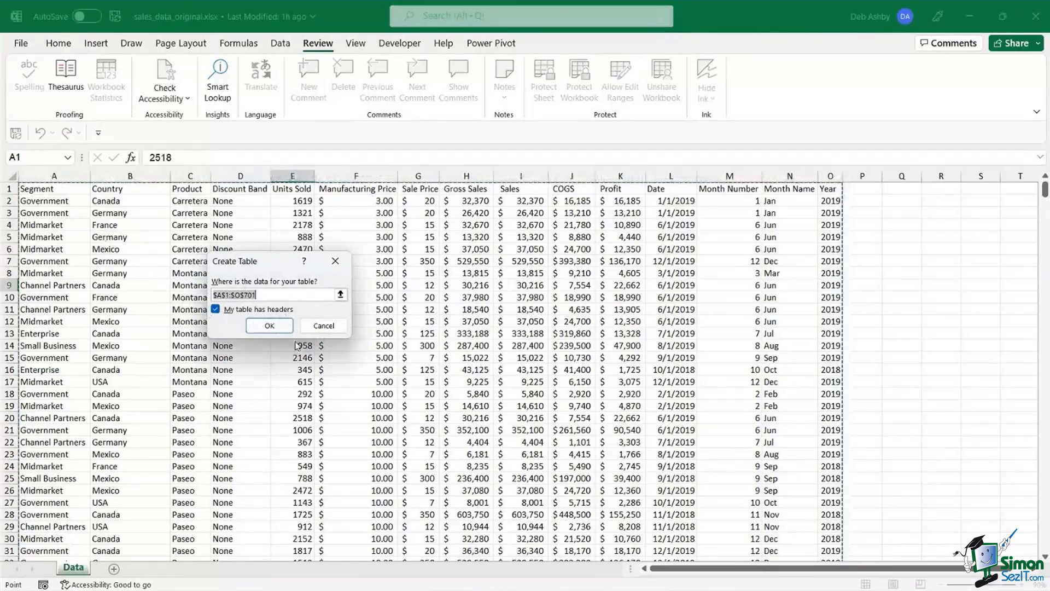
pyautogui.click(270, 326)
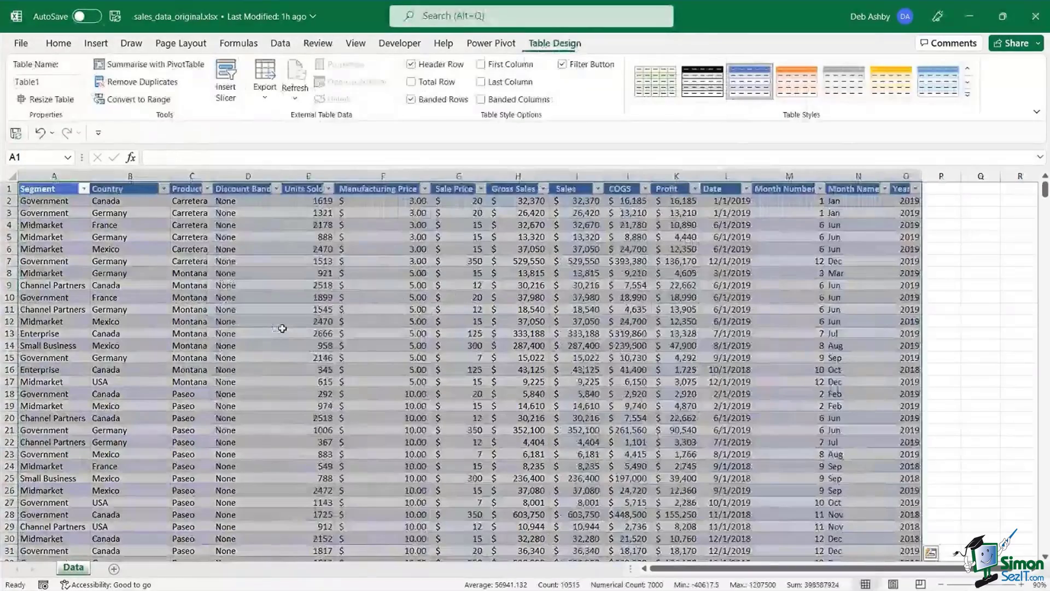
pyautogui.click(383, 285)
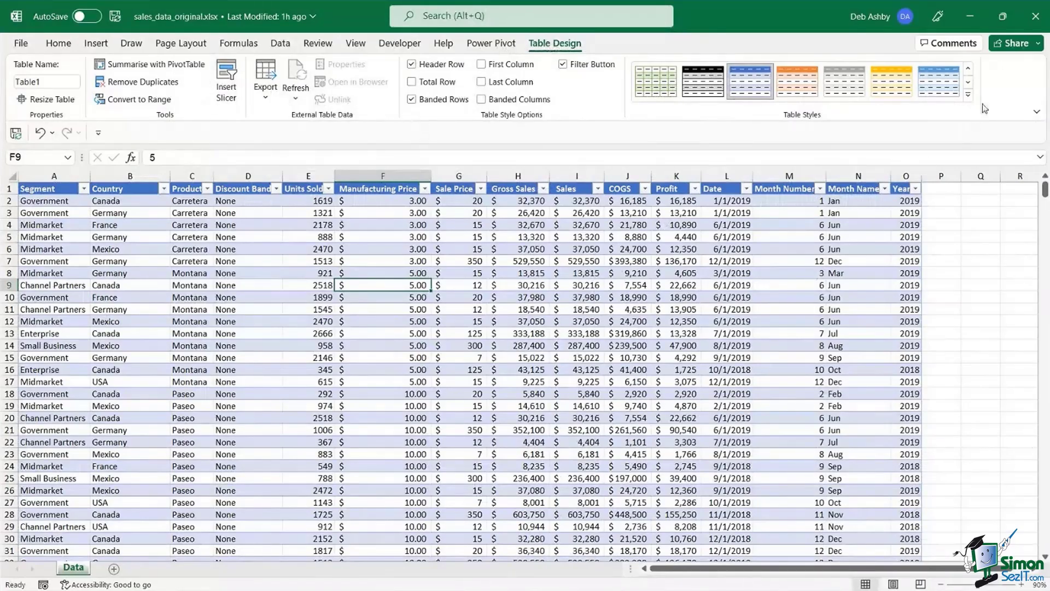
# - Apply the green Medium banded style from the Table Styles gallery to Table1
pyautogui.click(969, 98)
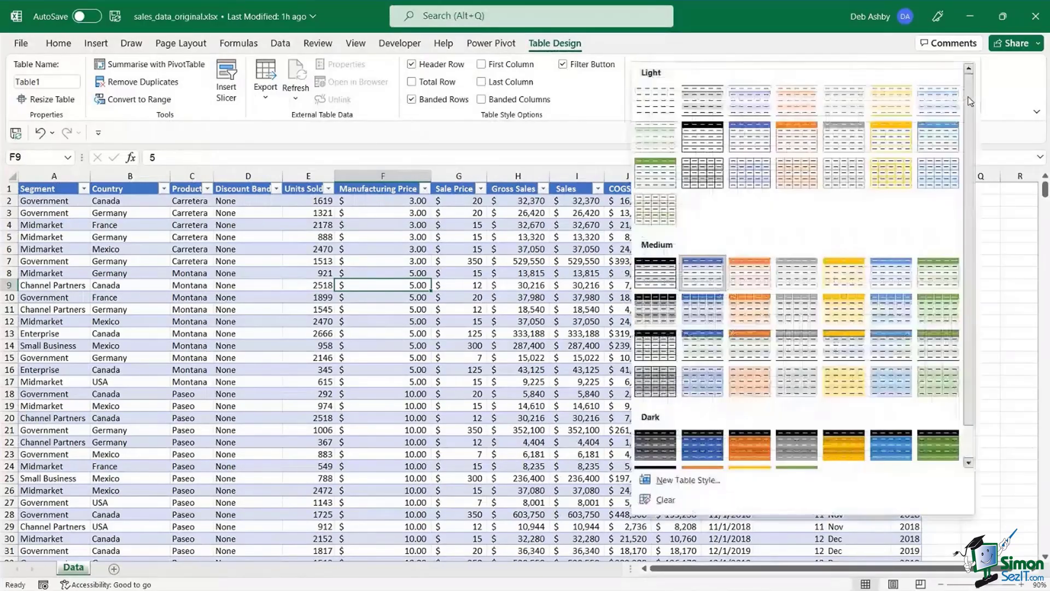
pyautogui.click(937, 279)
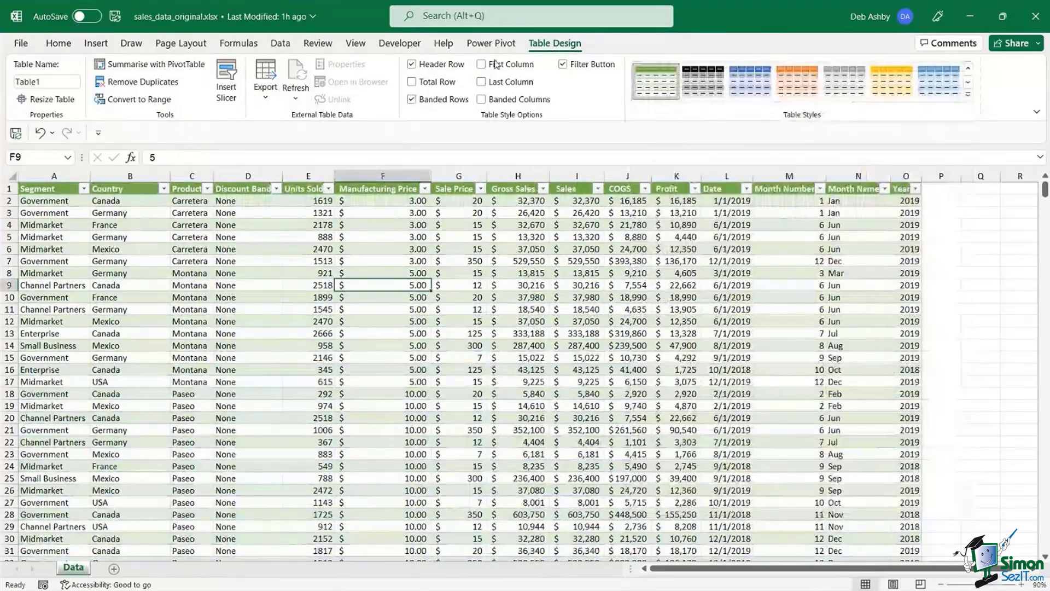
pyautogui.click(518, 297)
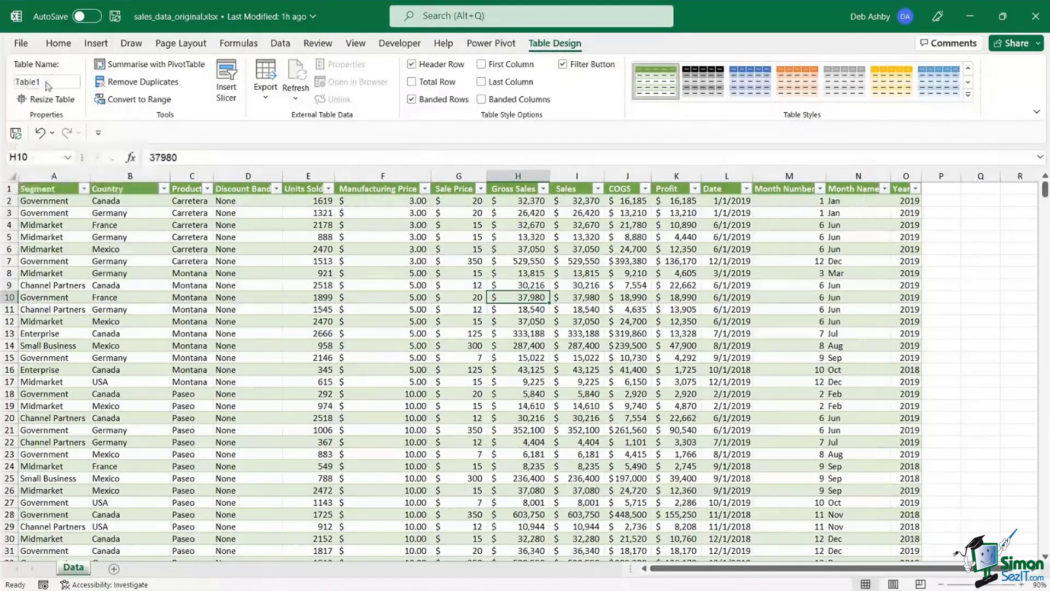
pyautogui.click(18, 81)
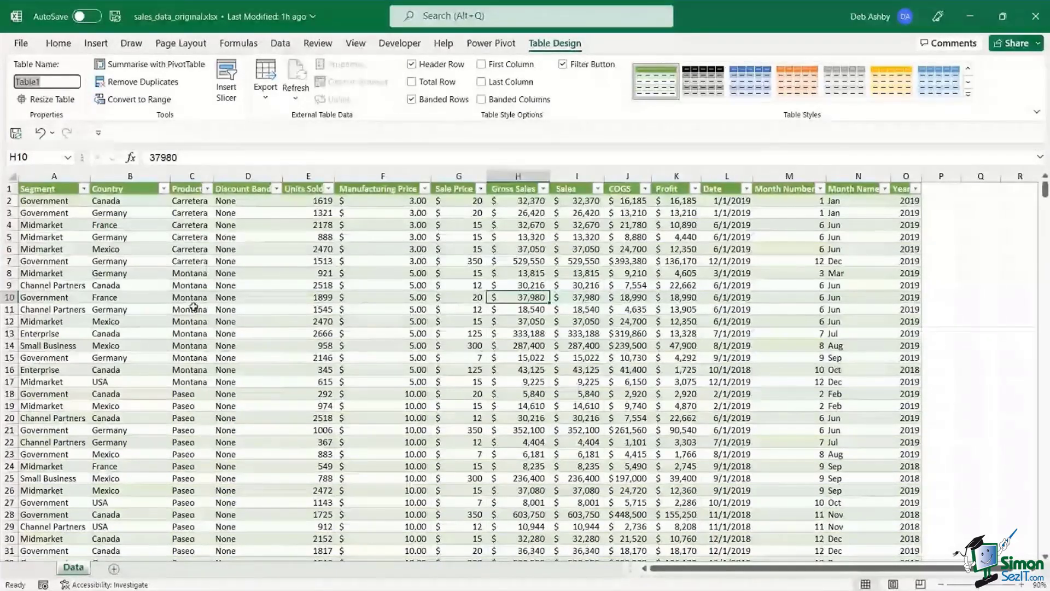
# - Change the table name from Table1 to Sales_Data
pyautogui.write('Sales_')
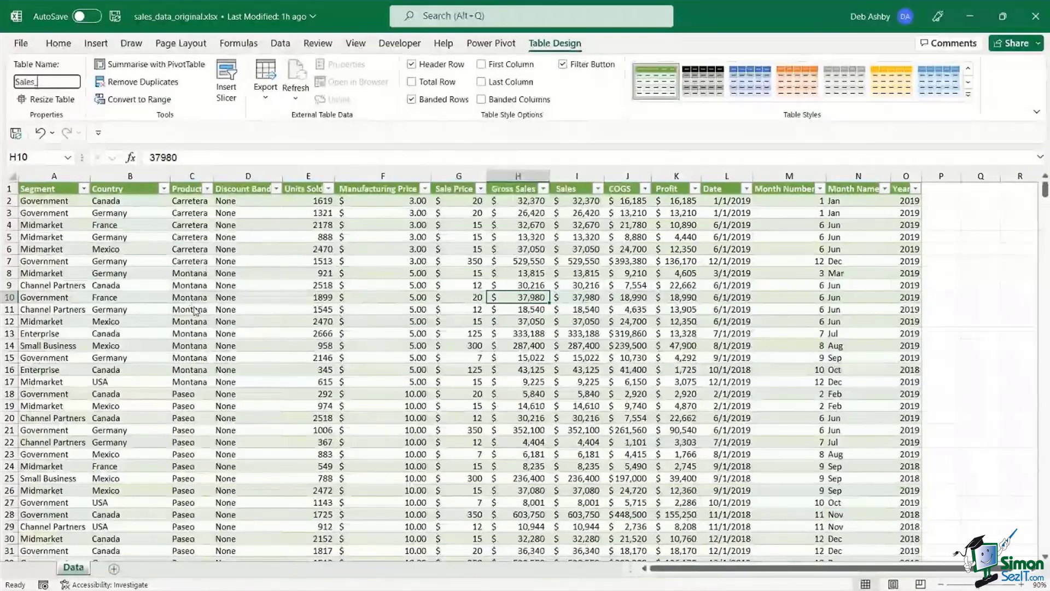
pyautogui.write('Dat')
pyautogui.write('a')
pyautogui.press('Return')
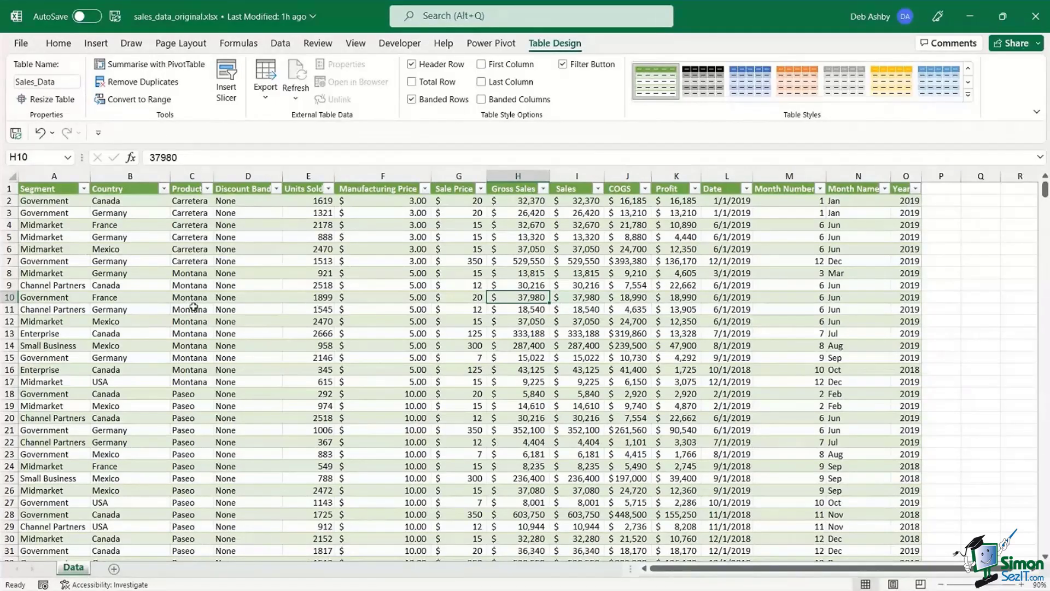
pyautogui.click(351, 348)
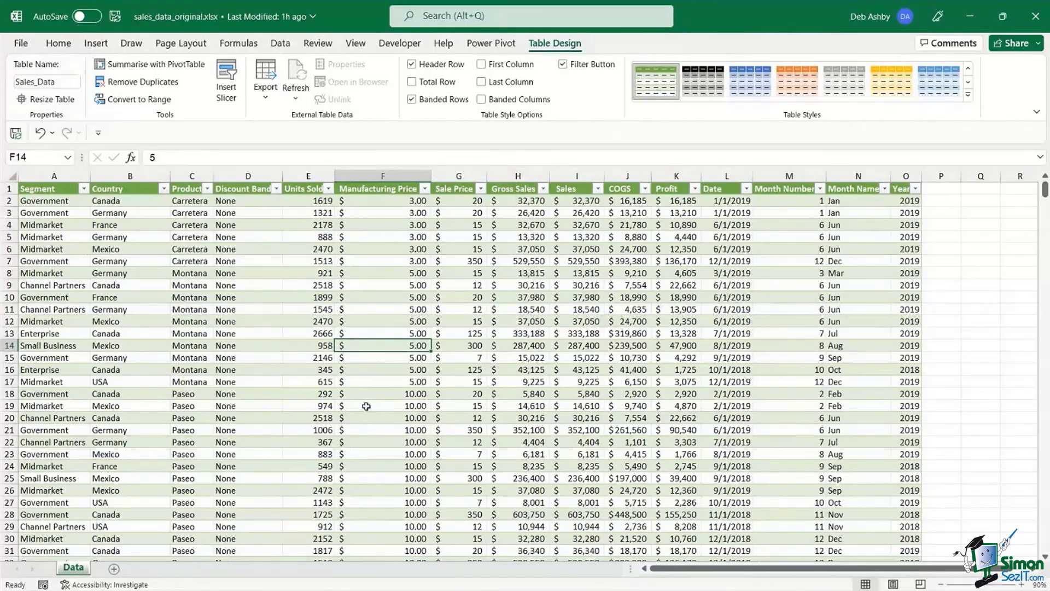
pyautogui.click(266, 435)
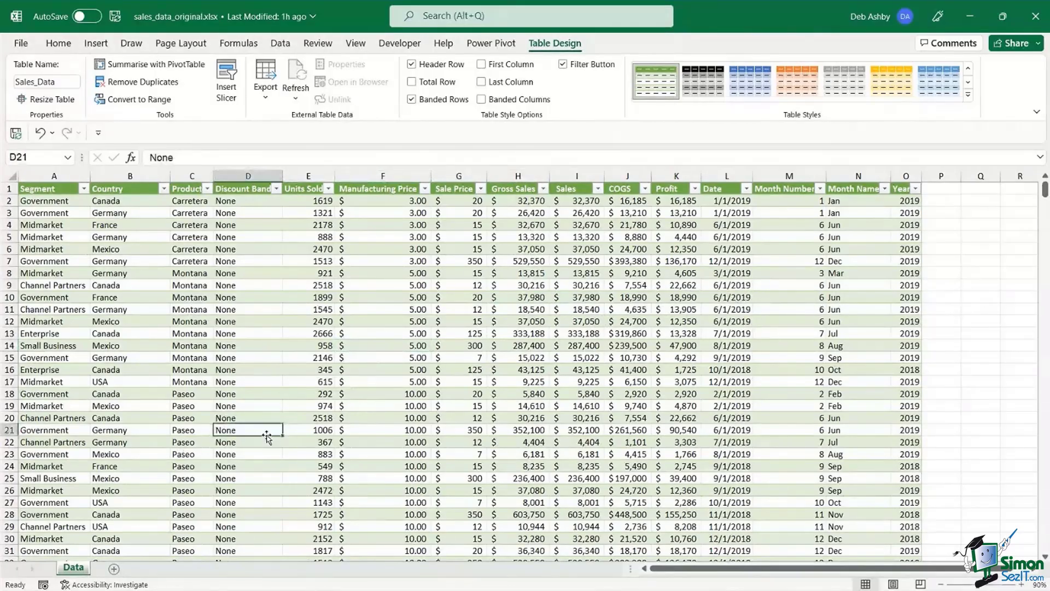
pyautogui.hotkey('ctrl', 'Down')
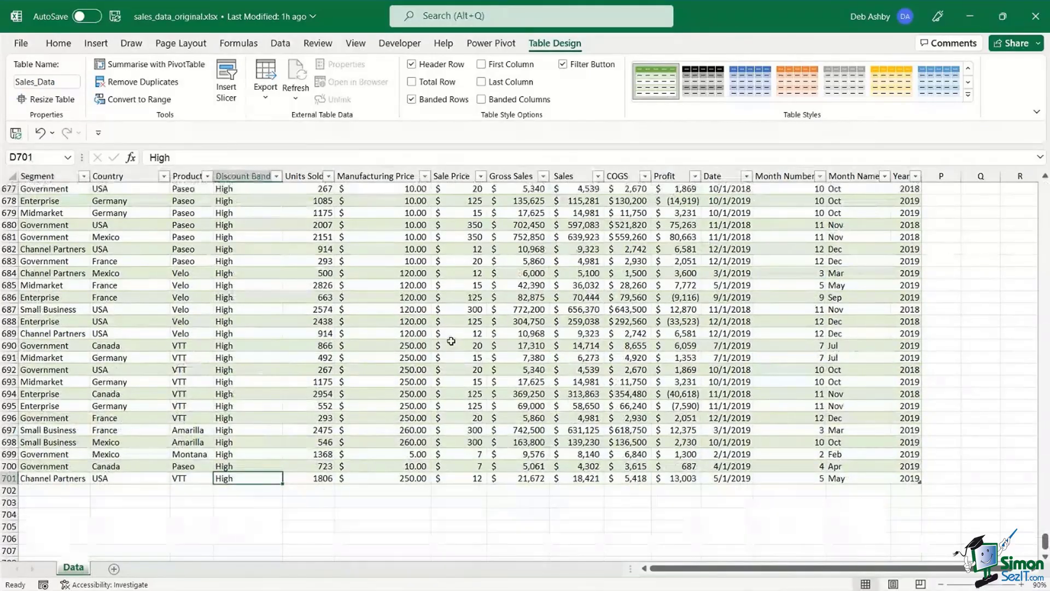
pyautogui.click(420, 298)
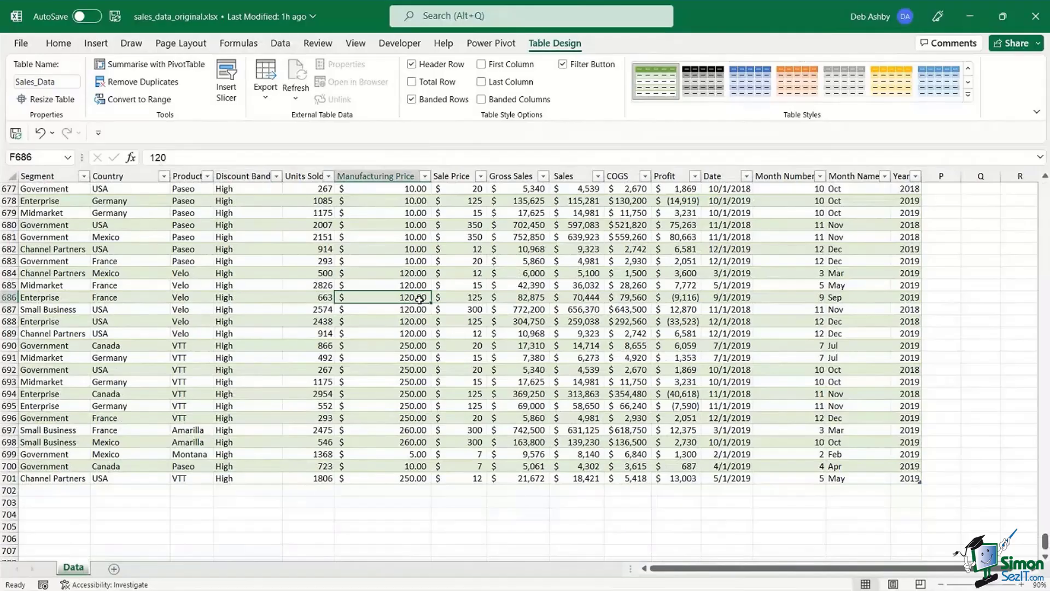
pyautogui.hotkey('ctrl', 'Up')
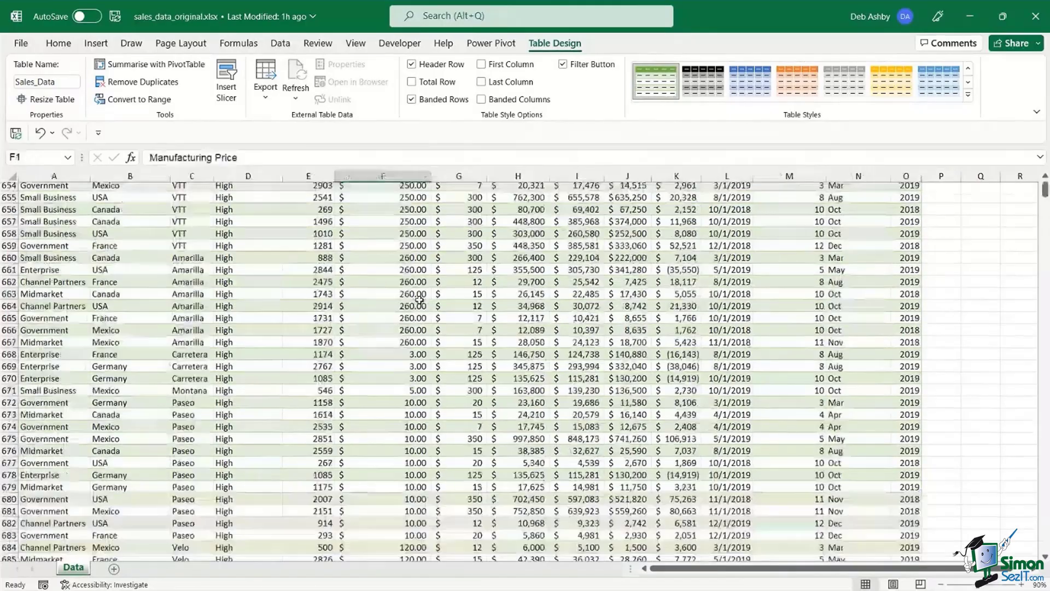
pyautogui.click(381, 274)
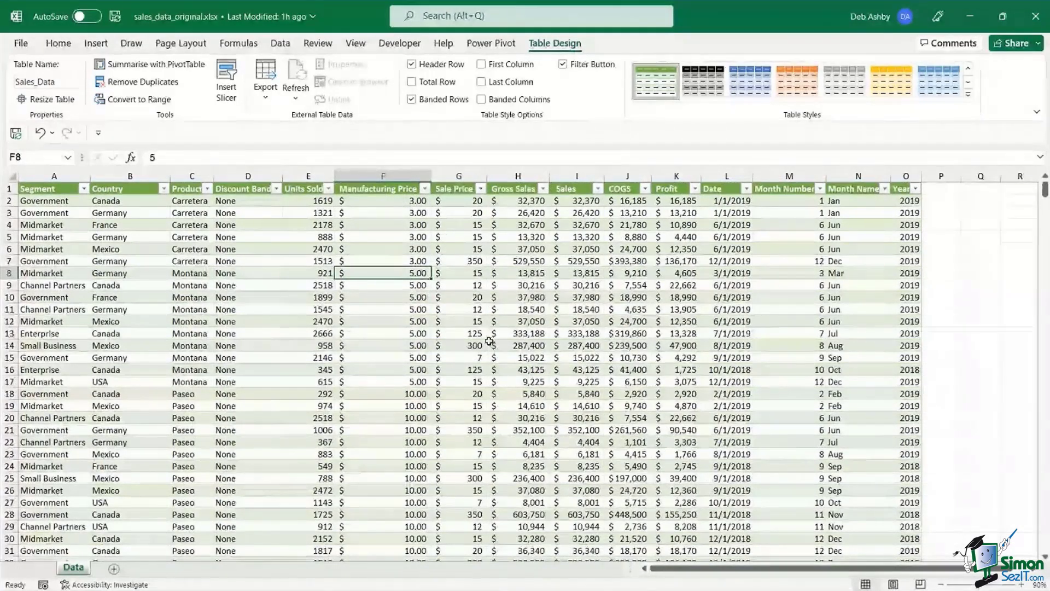
pyautogui.click(394, 310)
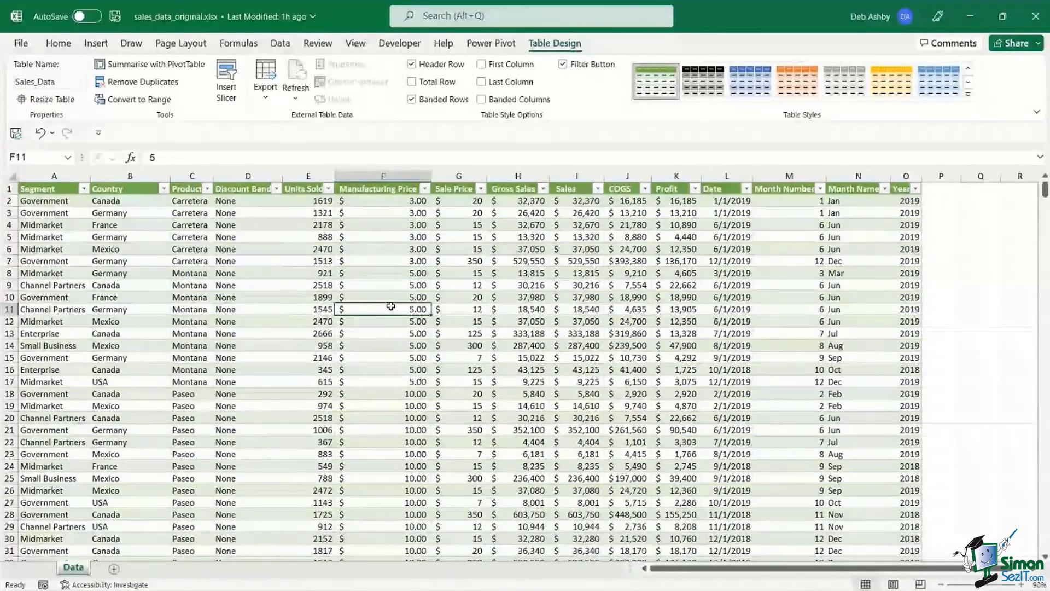
pyautogui.click(441, 297)
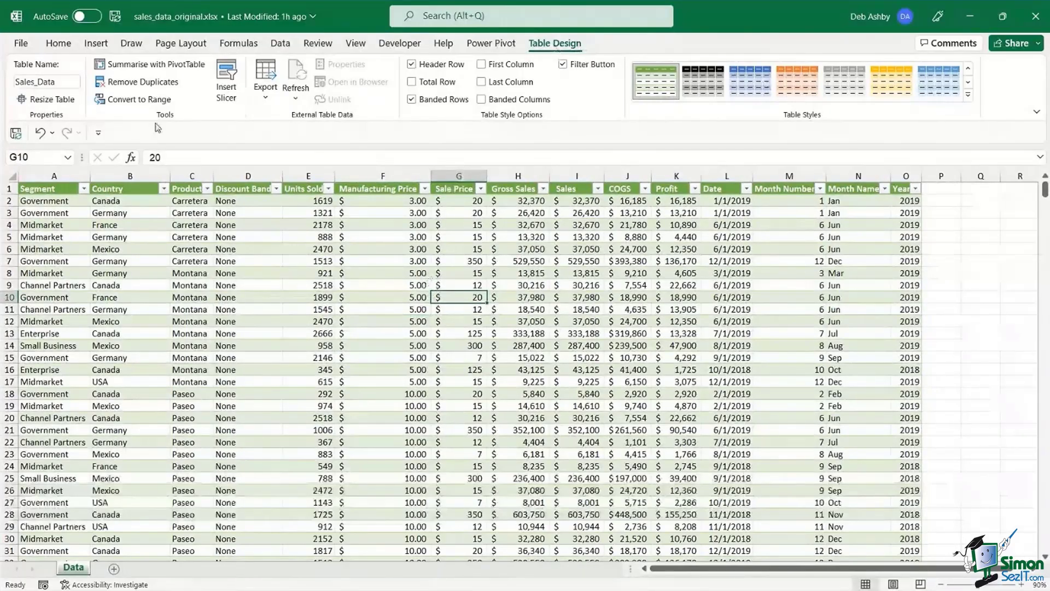
# - Summarise Sales_Data with a PivotTable placed on a new worksheet
pyautogui.click(154, 65)
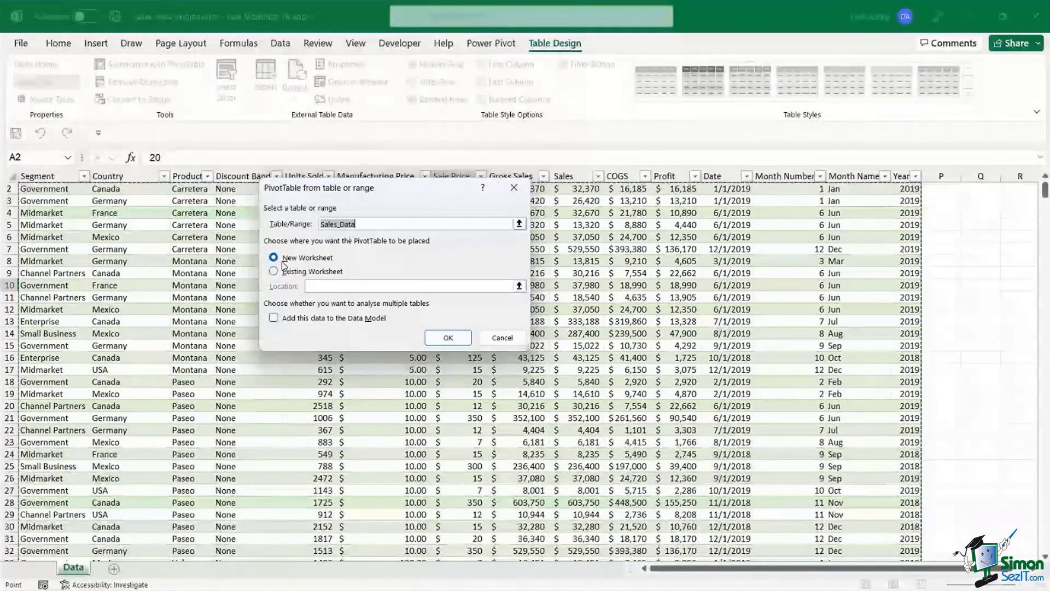
pyautogui.click(438, 340)
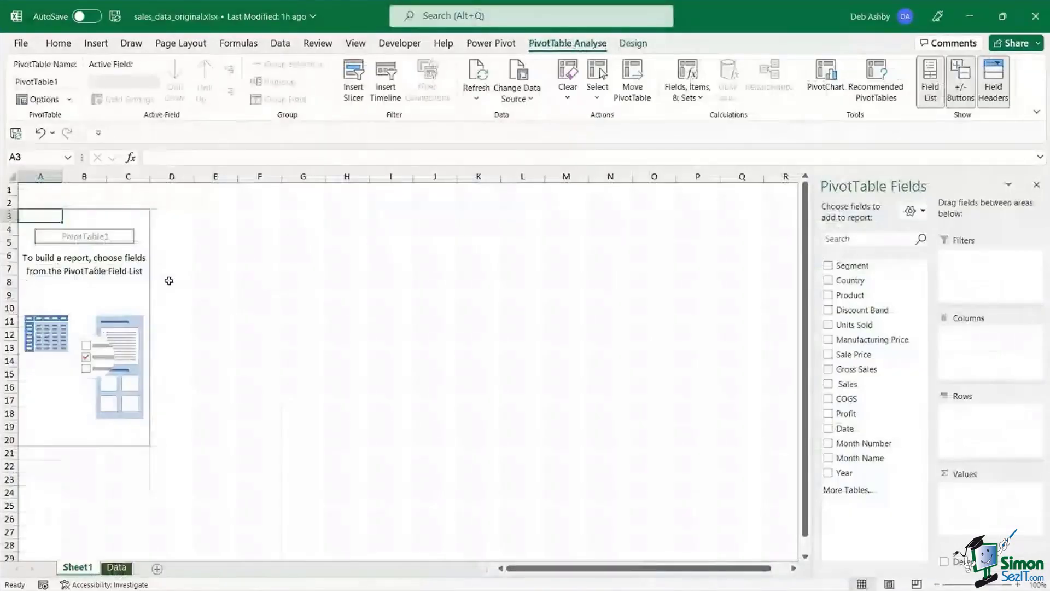
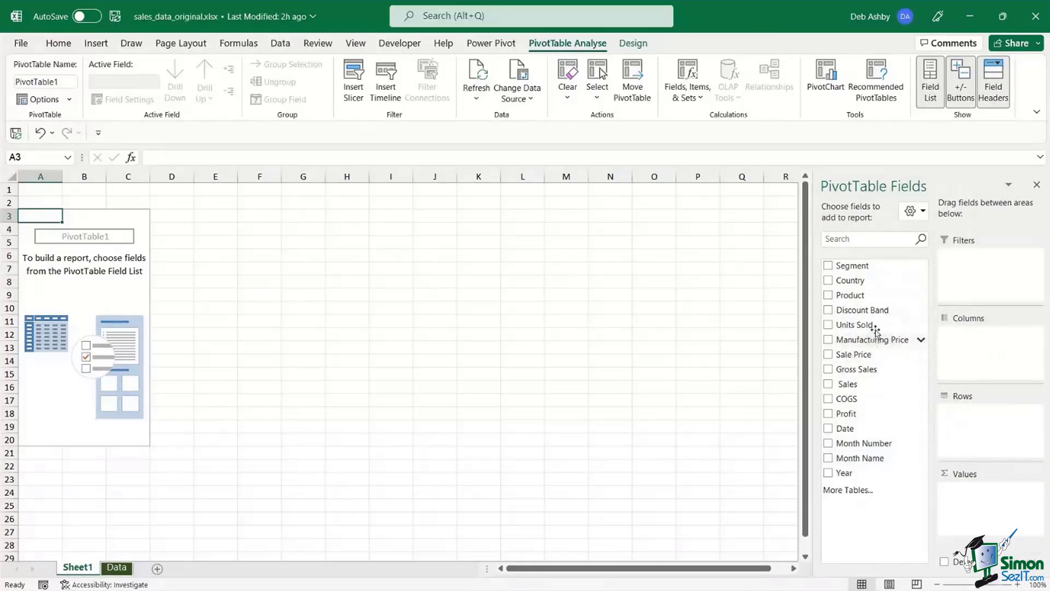
# - Put Country in the PivotTable rows and Sum of Gross Sales in the values, giving a 127931598.5 Grand Total
pyautogui.moveTo(848, 281); pyautogui.dragTo(966, 422)
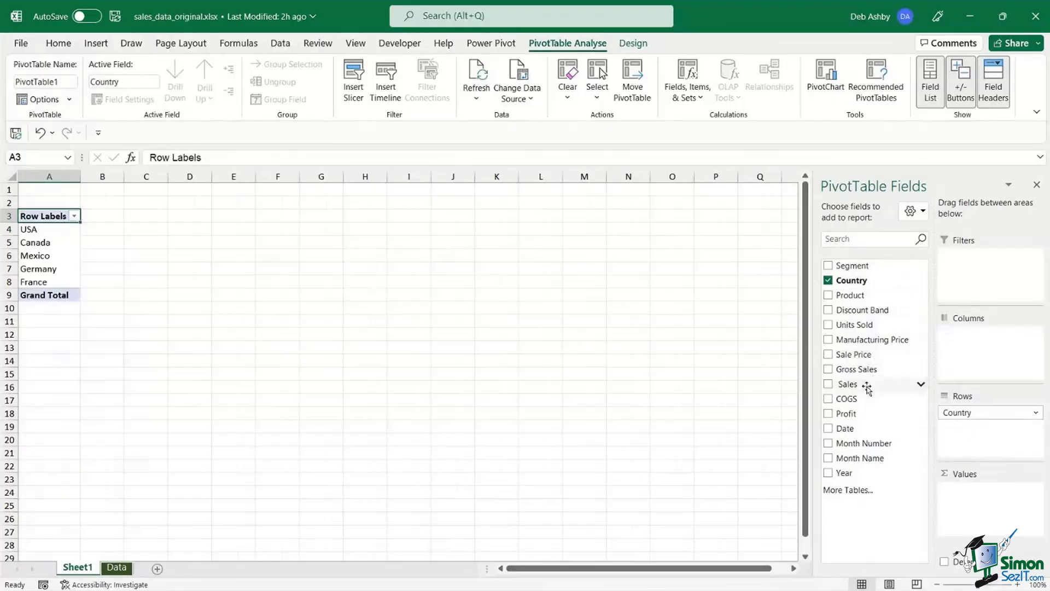
pyautogui.moveTo(854, 369); pyautogui.dragTo(975, 507)
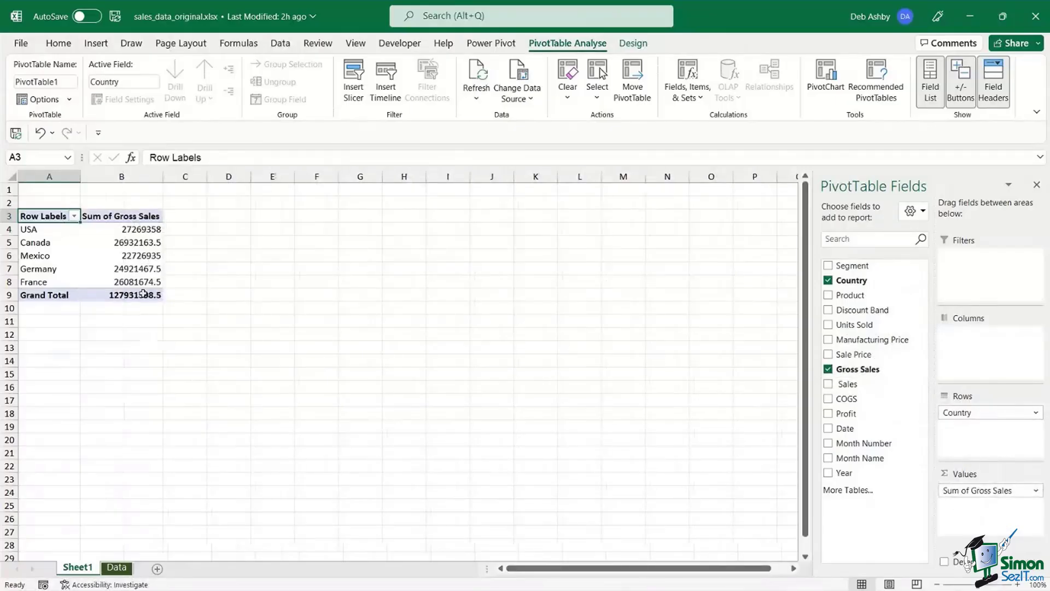
pyautogui.moveTo(138, 284)
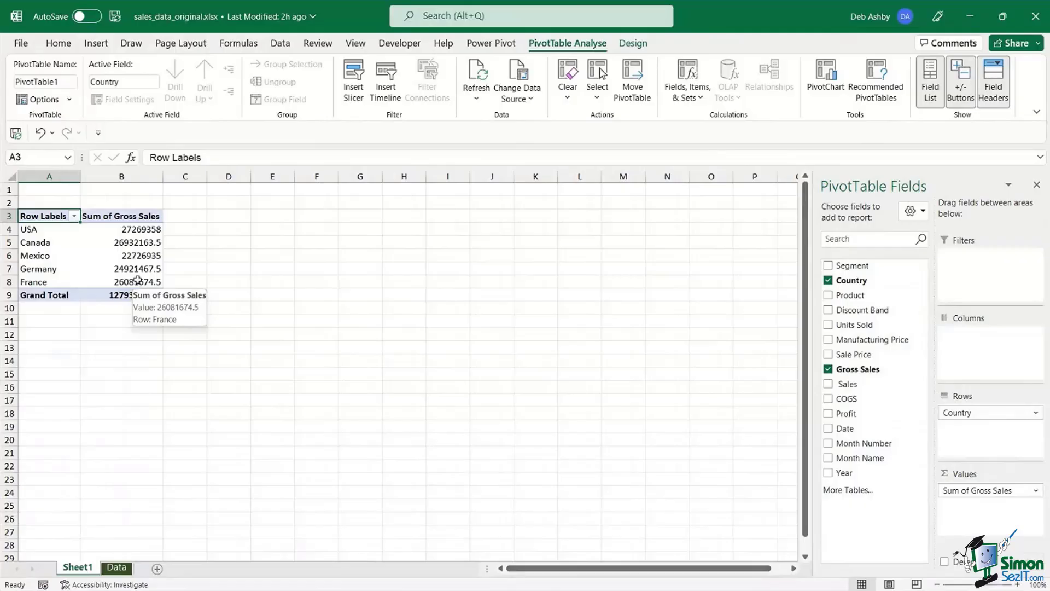
# - Format the Sum of Gross Sales values as Accounting with 0 decimal places
pyautogui.click(91, 257)
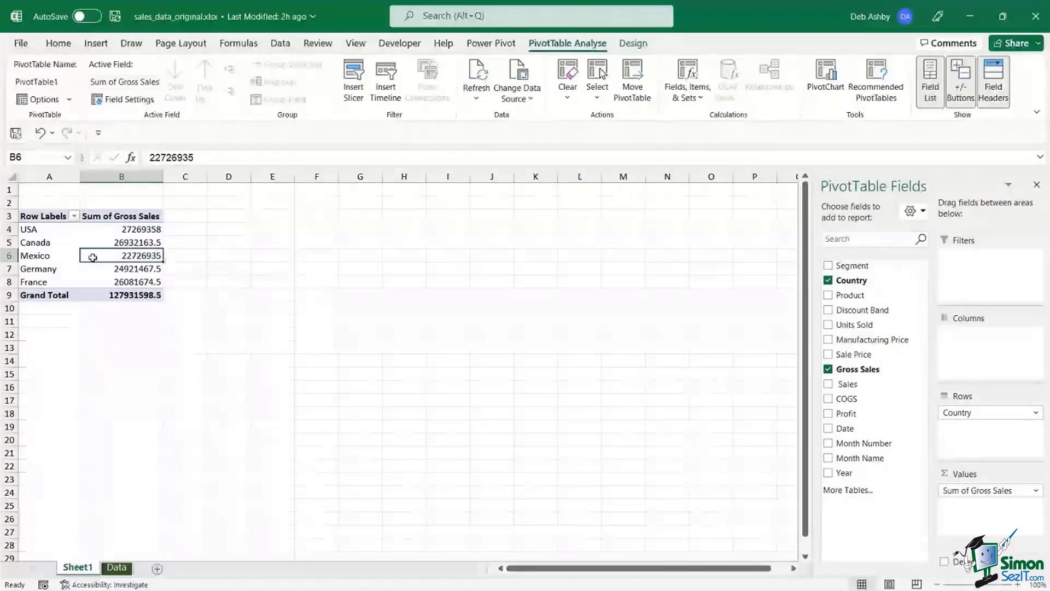
pyautogui.click(69, 258)
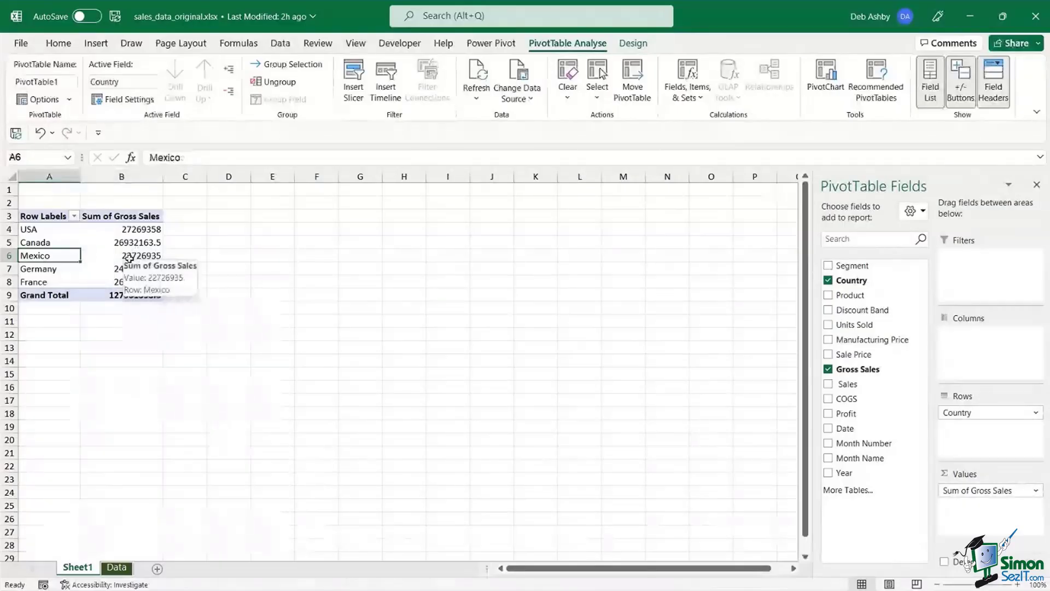
pyautogui.click(107, 243)
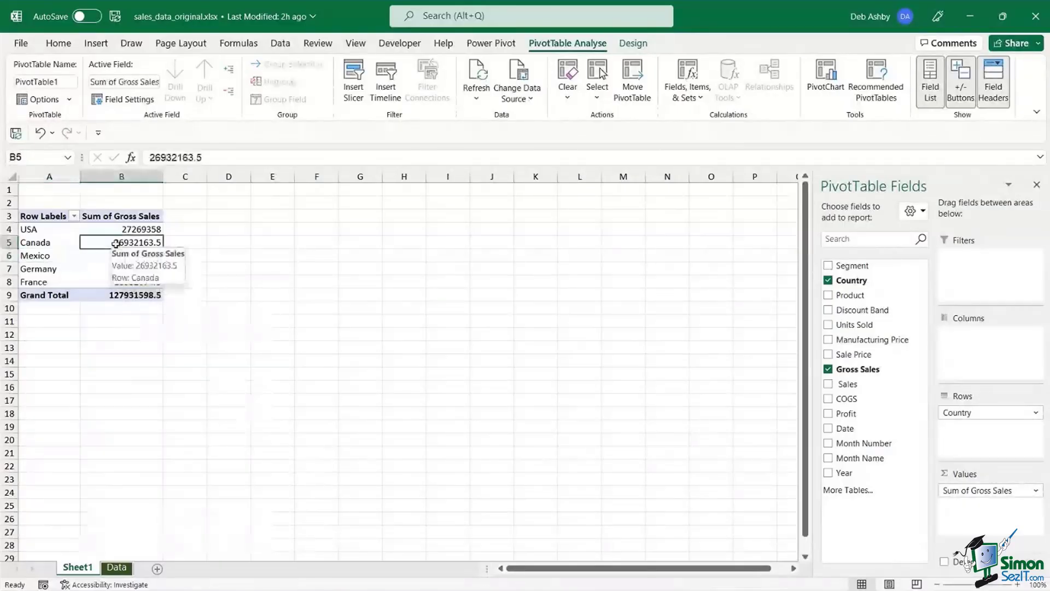
pyautogui.rightClick(107, 244)
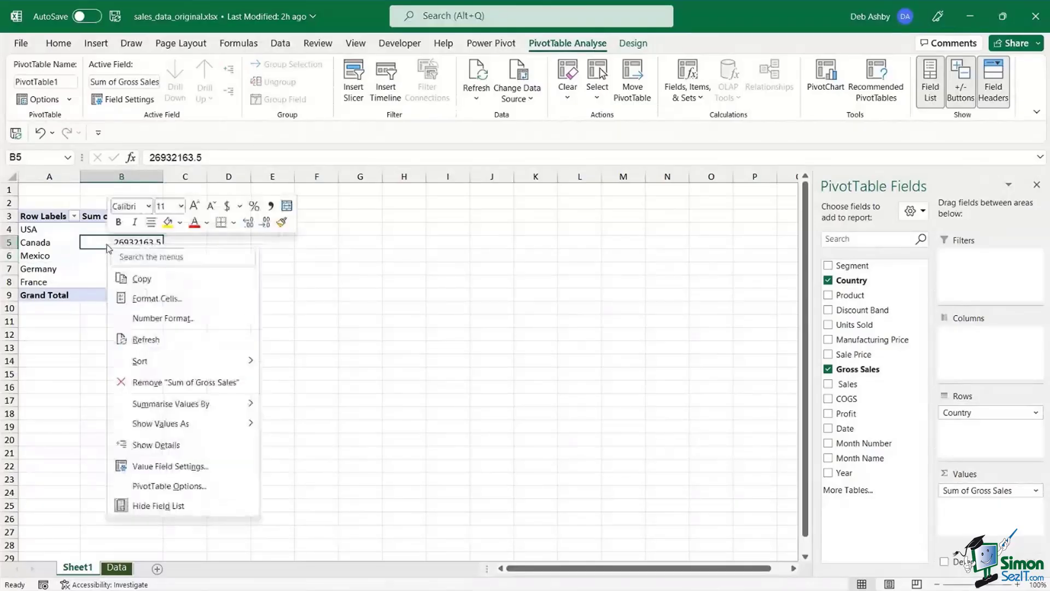
pyautogui.click(163, 466)
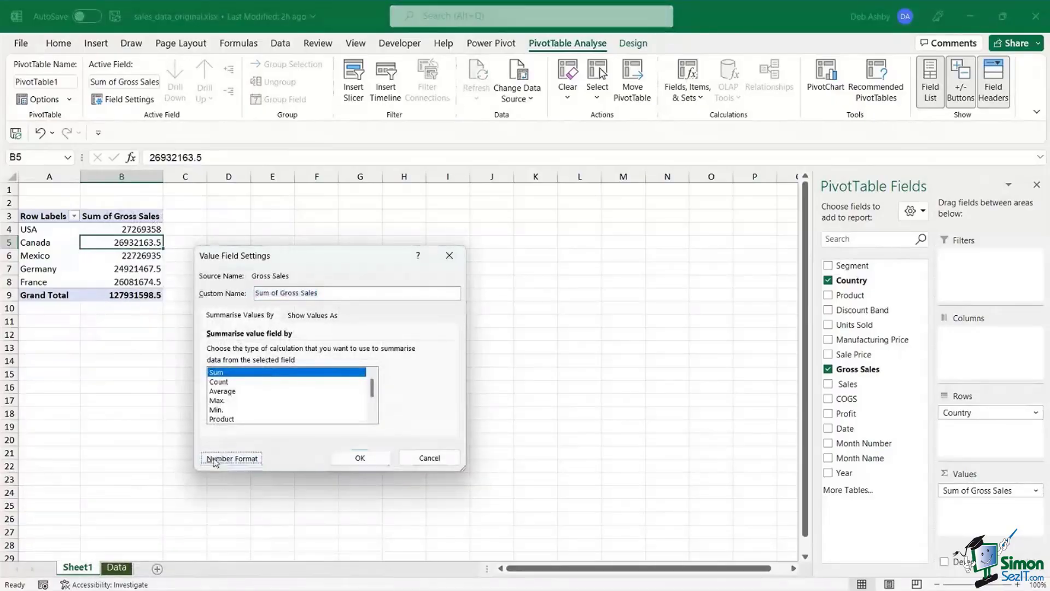
pyautogui.click(231, 457)
pyautogui.moveTo(209, 257); pyautogui.dragTo(418, 164)
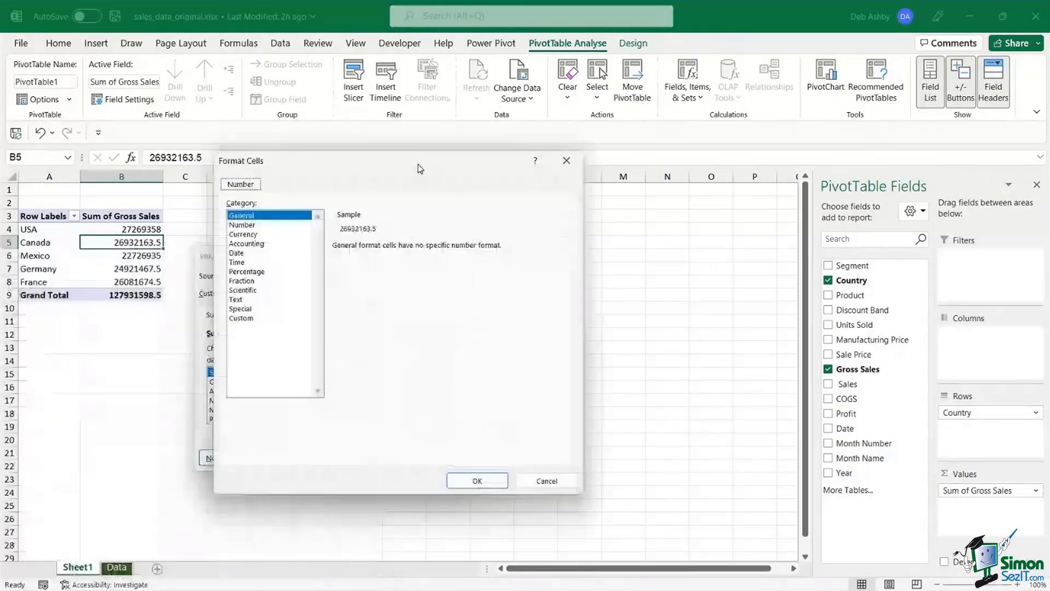
pyautogui.click(252, 245)
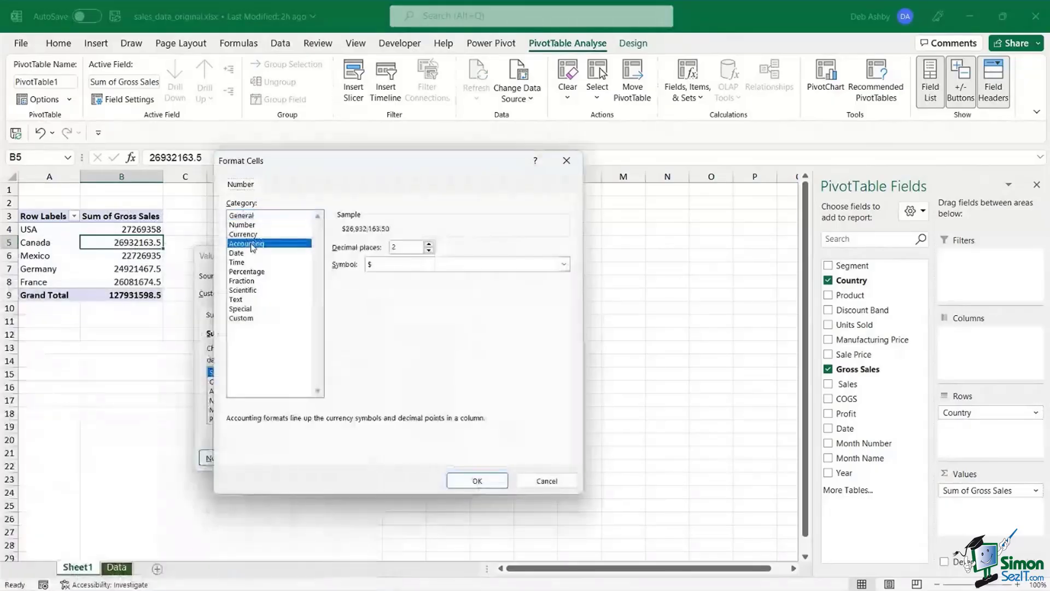
pyautogui.click(428, 251)
pyautogui.click(428, 250)
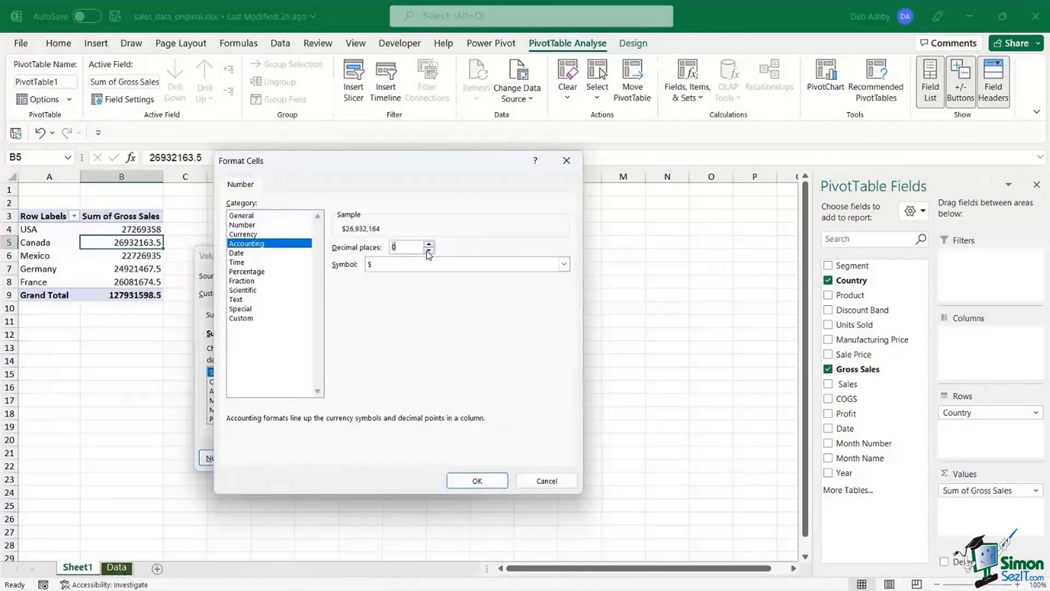
pyautogui.click(477, 481)
pyautogui.click(374, 458)
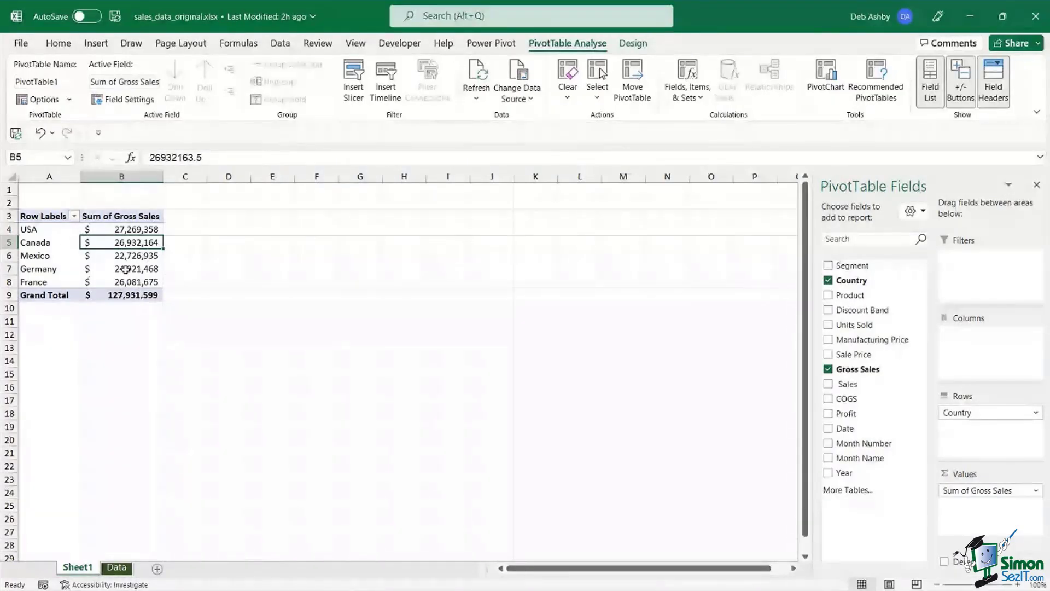
pyautogui.click(143, 268)
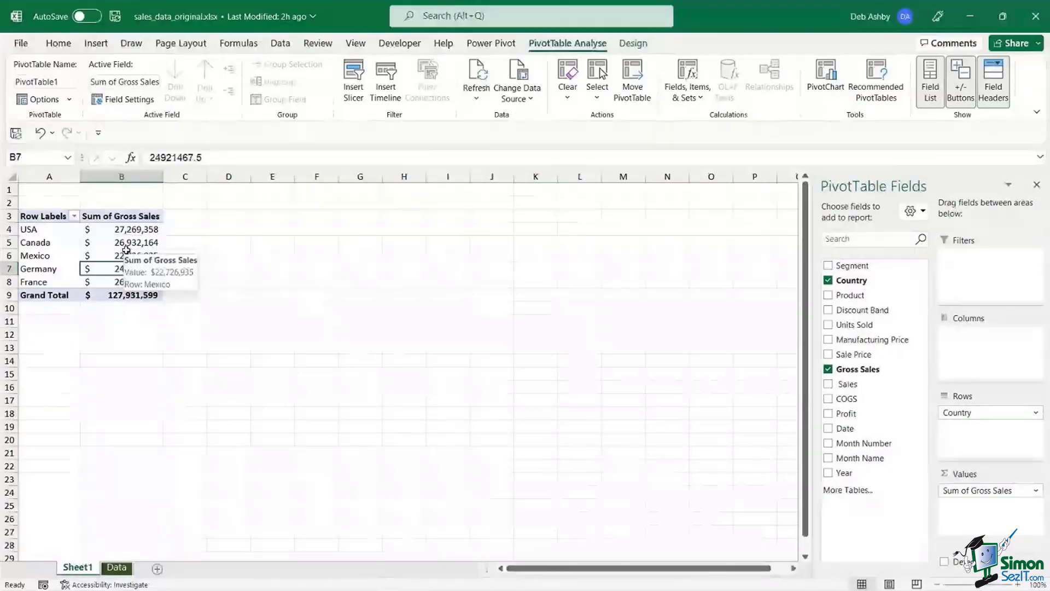
pyautogui.moveTo(34, 296); pyautogui.dragTo(106, 295)
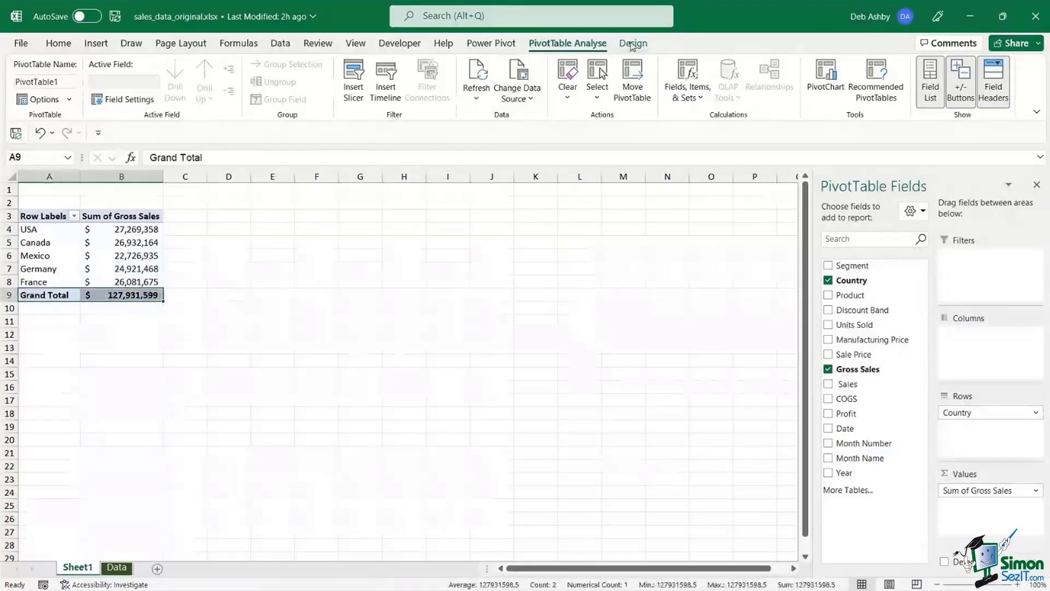
# - Turn Grand Totals off for rows and columns in the PivotTable
pyautogui.click(633, 43)
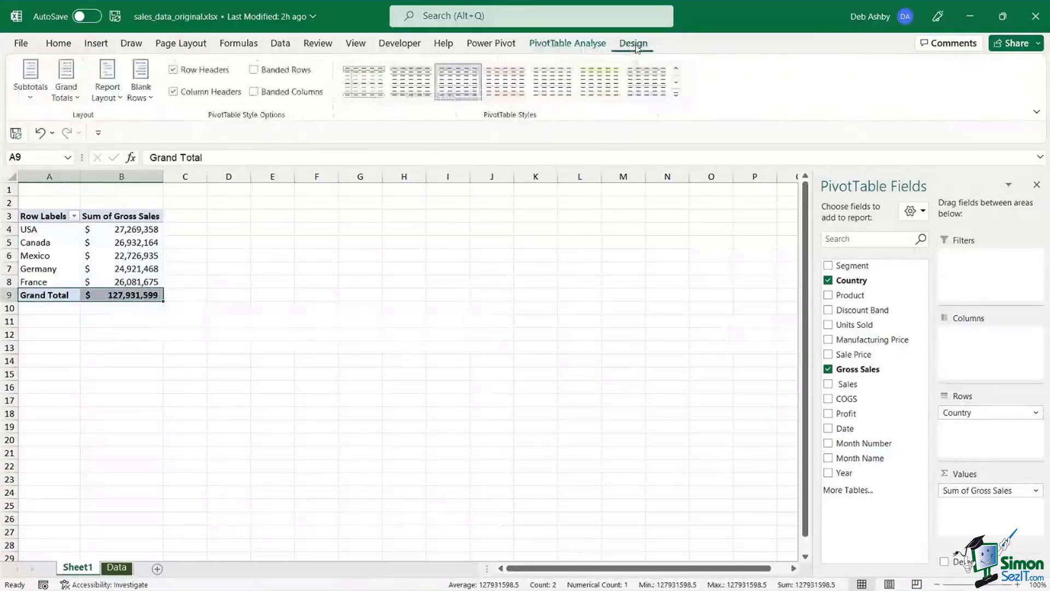
pyautogui.click(66, 92)
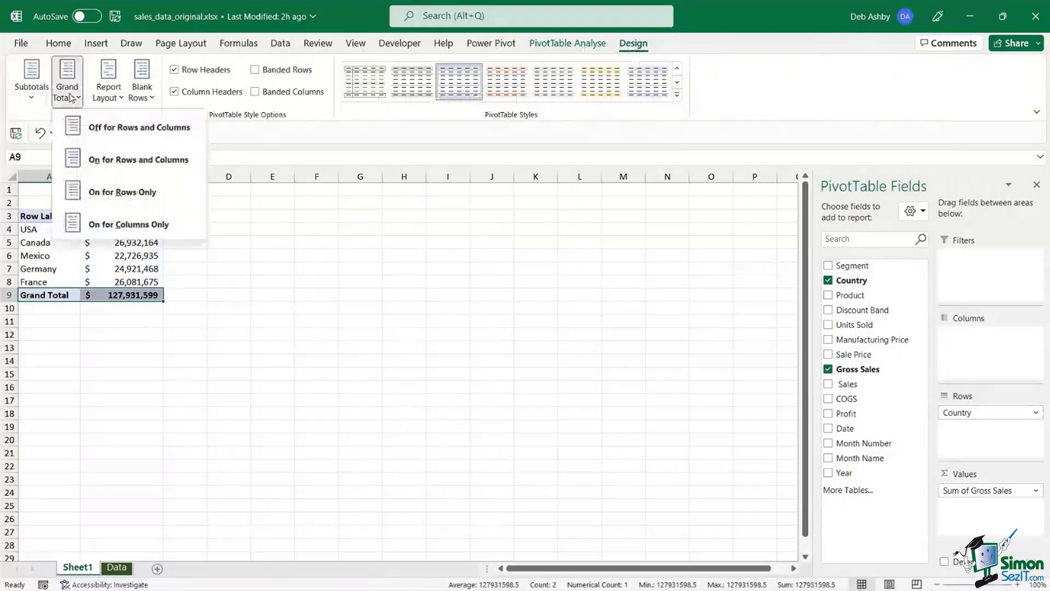
pyautogui.click(108, 128)
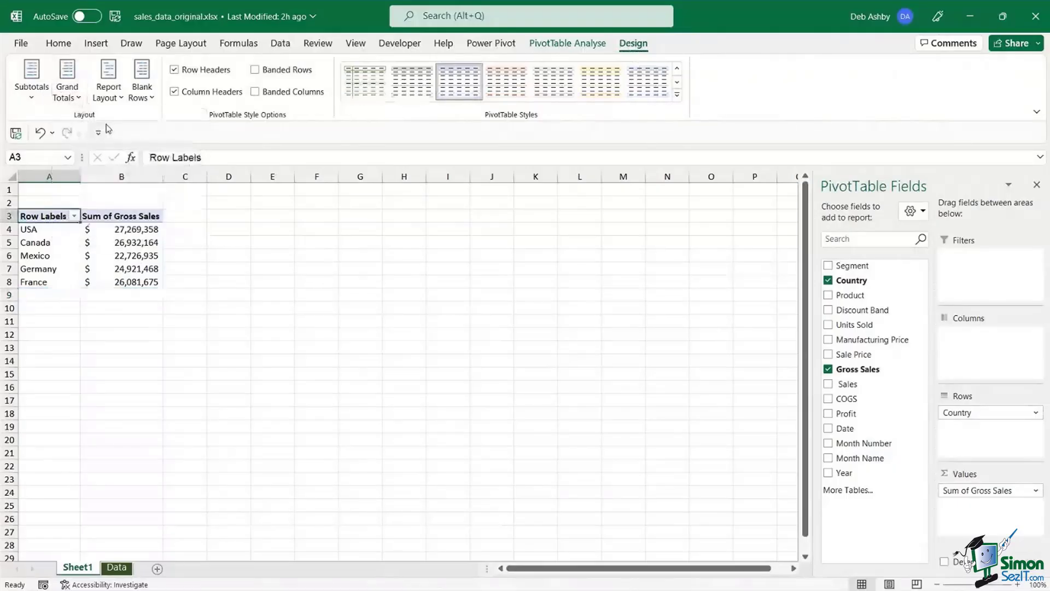
# - Start inserting a PivotChart from the PivotTable
pyautogui.click(101, 243)
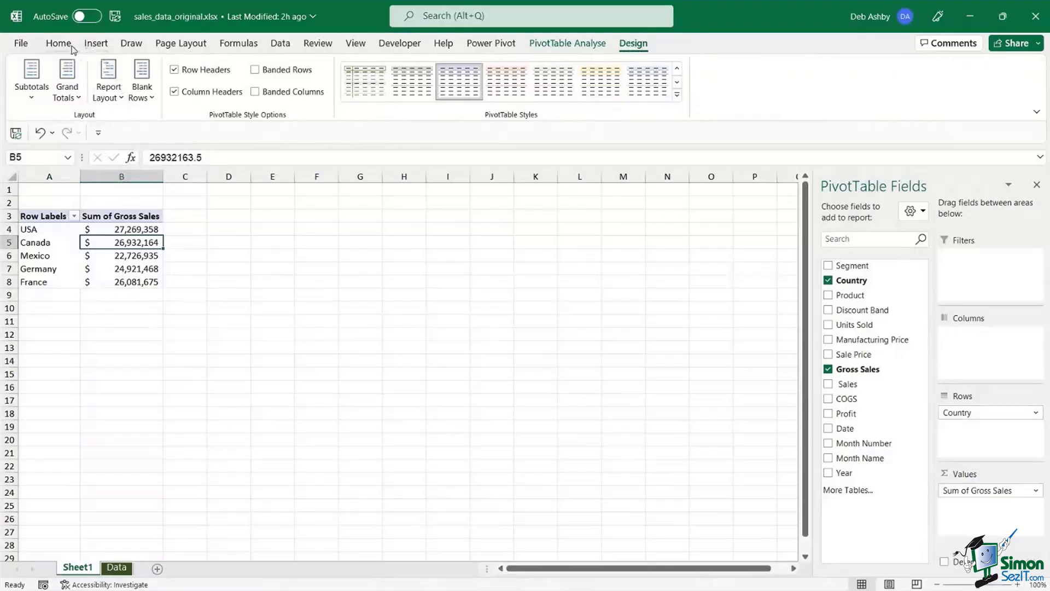
pyautogui.click(561, 49)
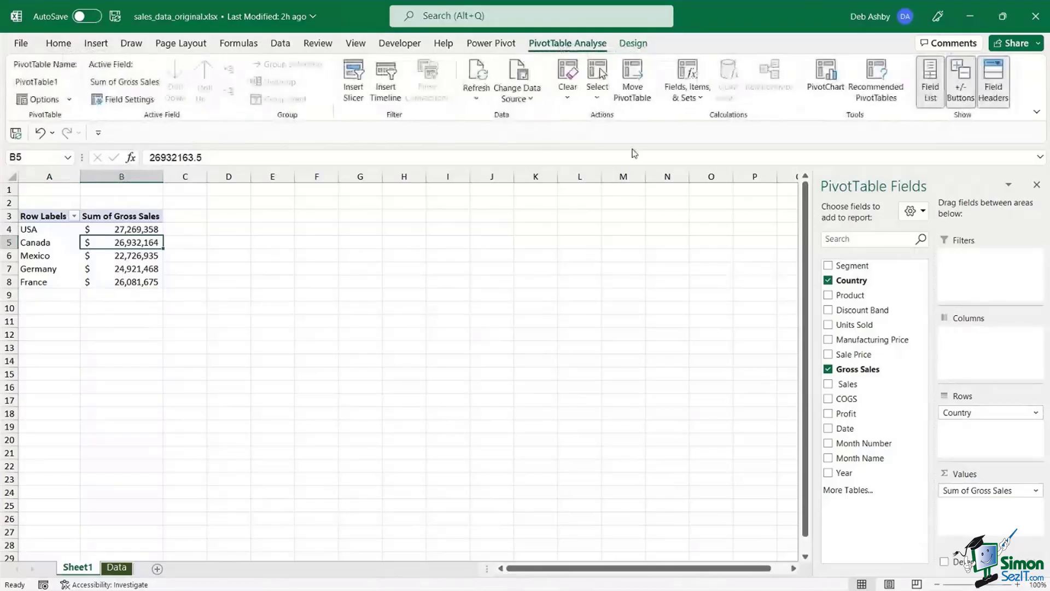
pyautogui.click(825, 82)
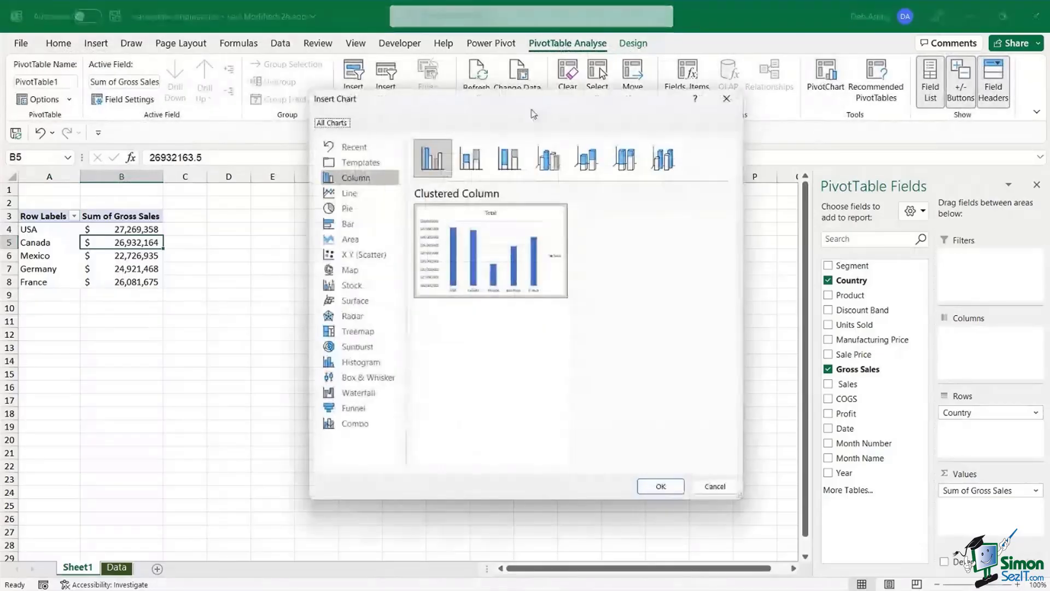
# - Create a Clustered Column PivotChart and position it beside the PivotTable
pyautogui.click(661, 485)
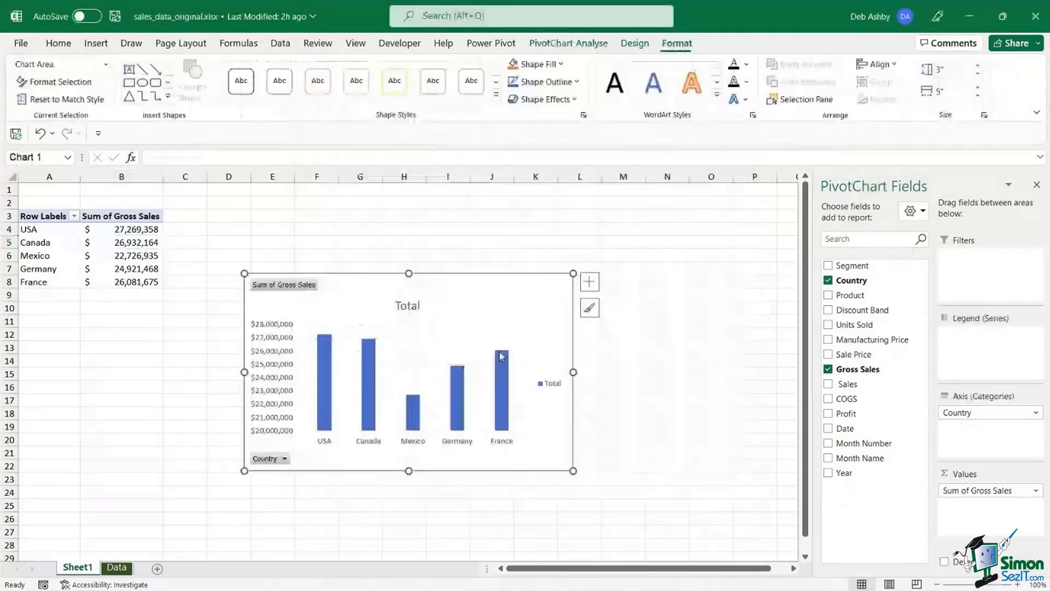
pyautogui.moveTo(465, 285); pyautogui.dragTo(427, 223)
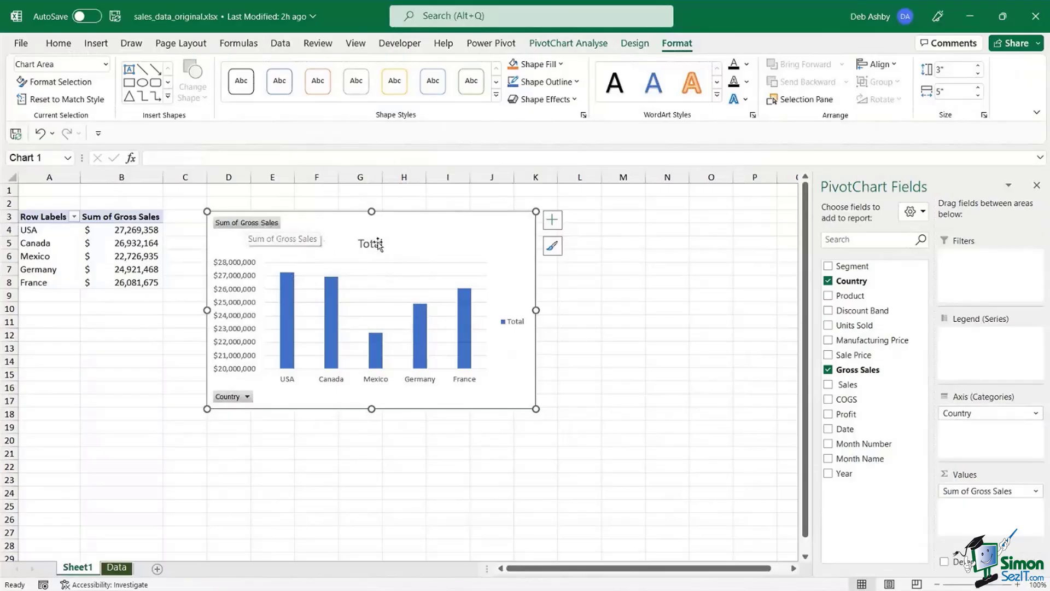
pyautogui.moveTo(430, 222)
pyautogui.mouseDown()
pyautogui.moveTo(446, 230)
pyautogui.moveTo(431, 219)
pyautogui.mouseUp()
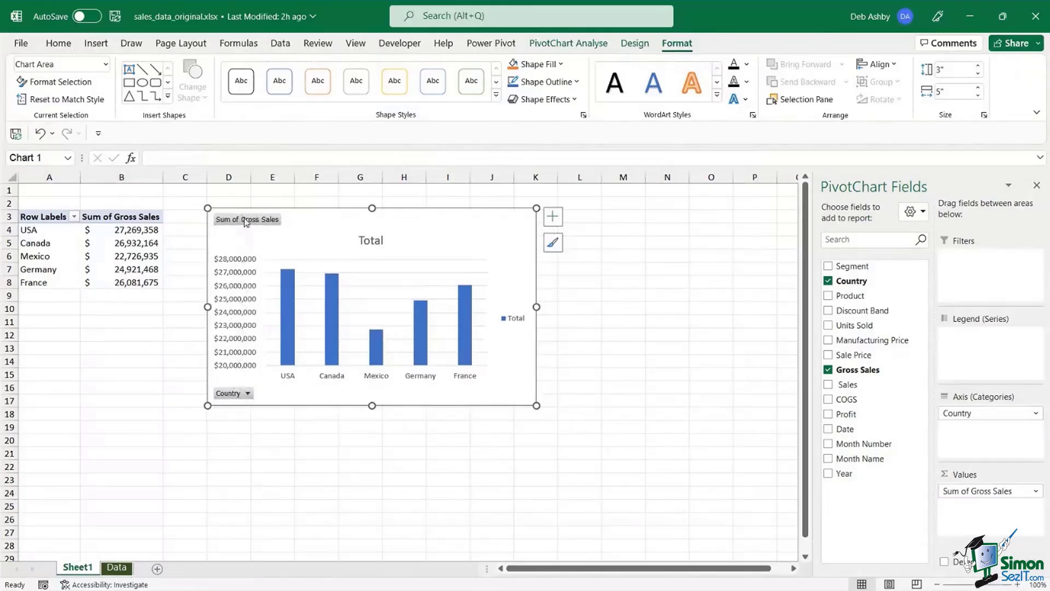
# - Hide all field buttons on the chart and delete its Total legend
pyautogui.rightClick(245, 221)
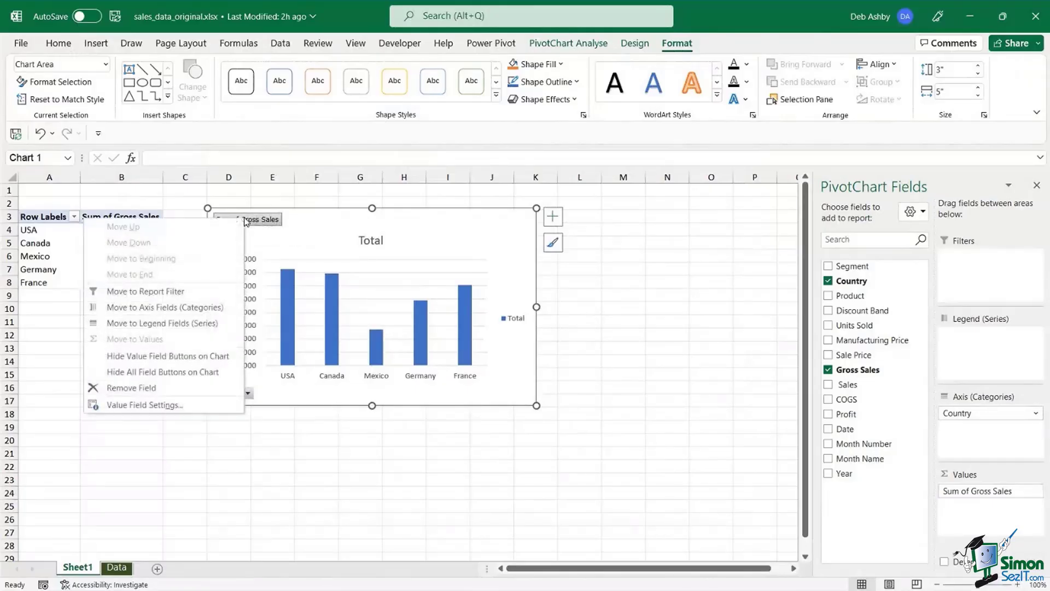
pyautogui.click(157, 372)
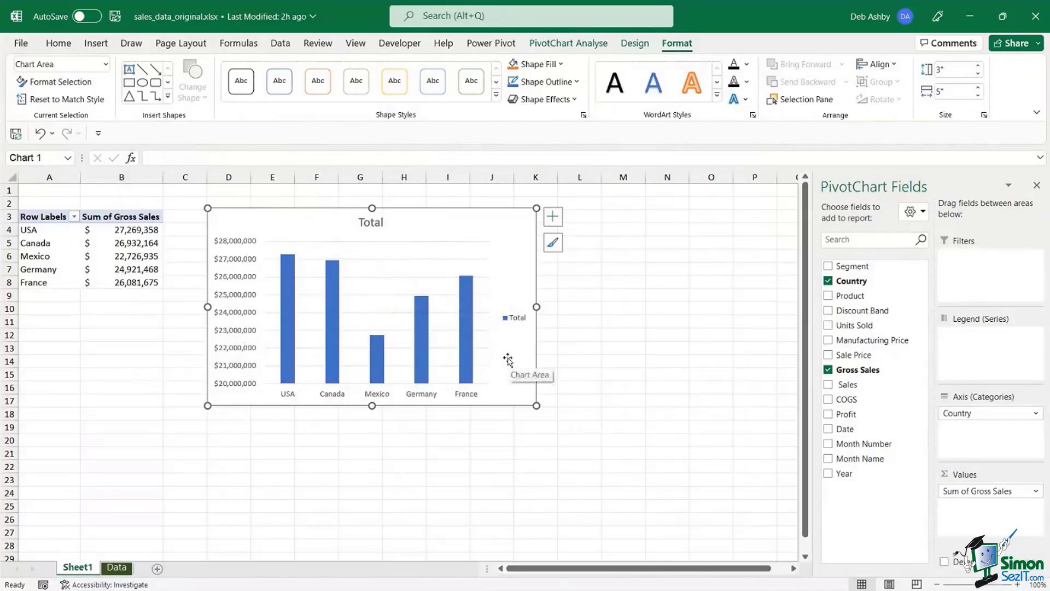
pyautogui.click(519, 322)
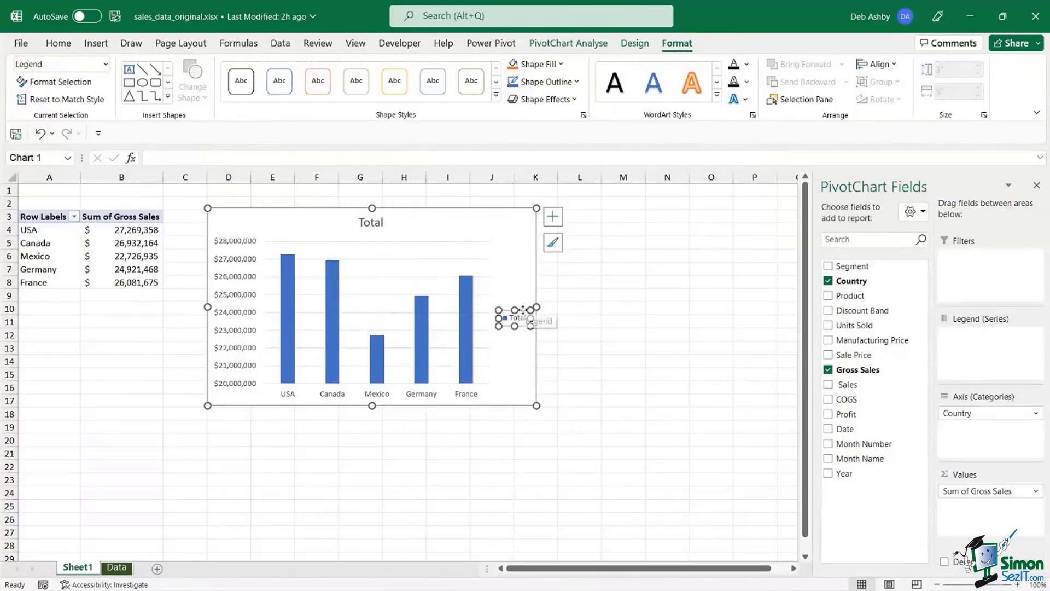
pyautogui.press('Delete')
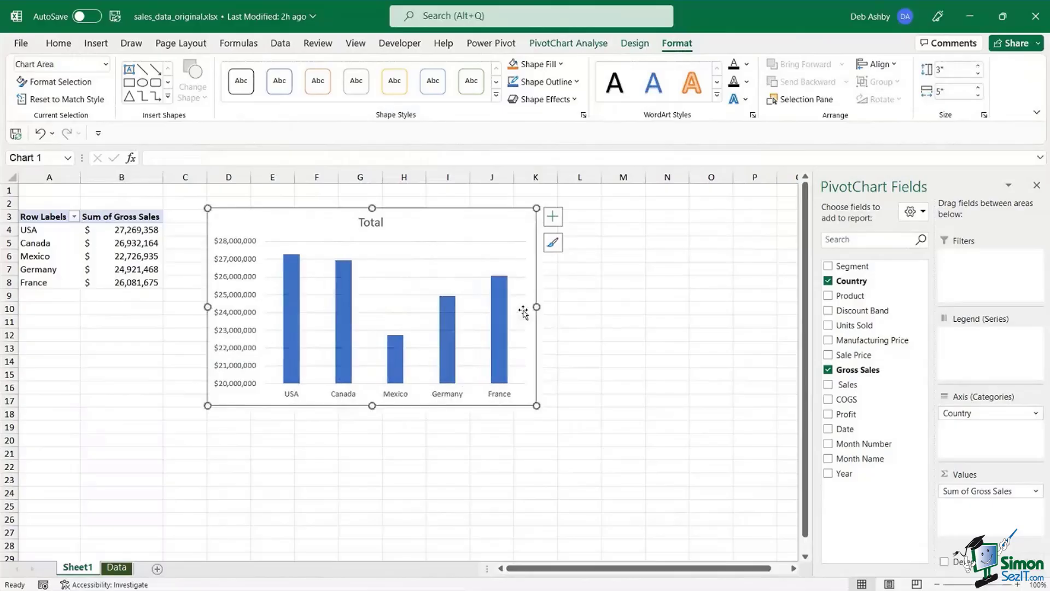
pyautogui.click(235, 245)
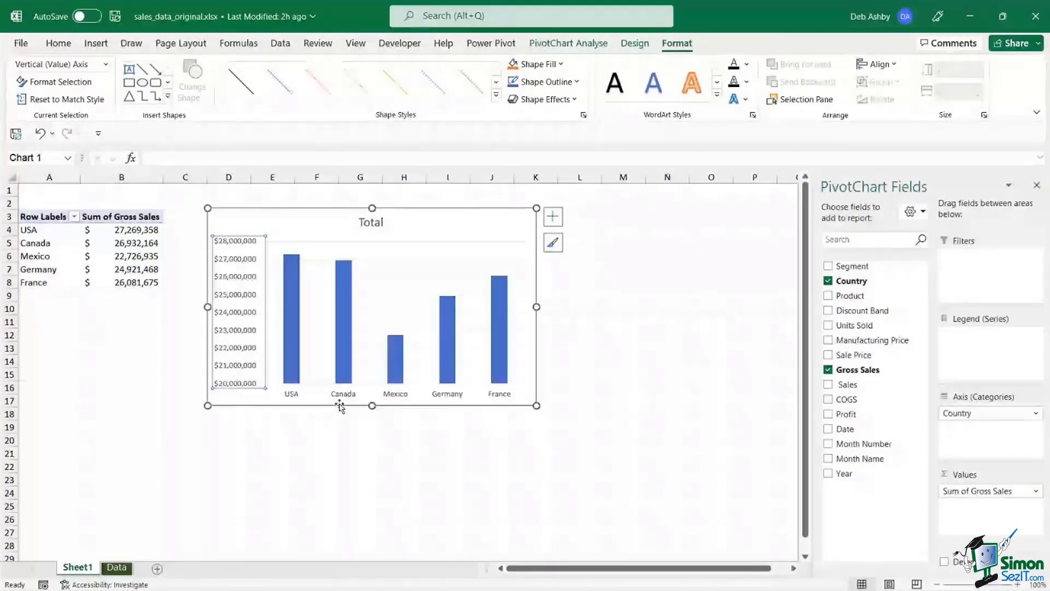
# - Add data labels to the bars, delete the vertical value axis, and nudge the chart right
pyautogui.click(344, 307)
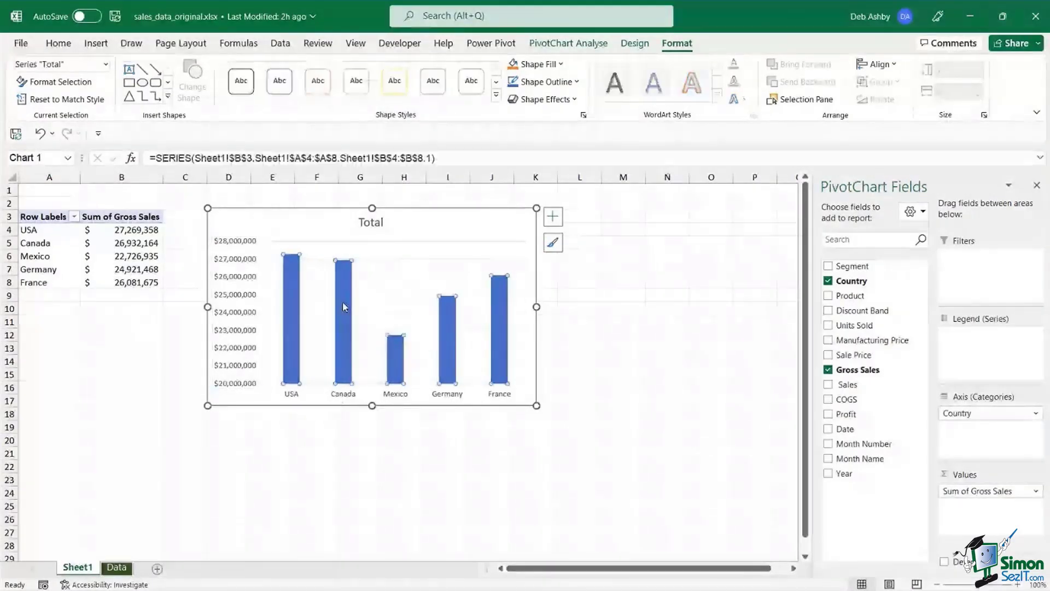
pyautogui.rightClick(344, 306)
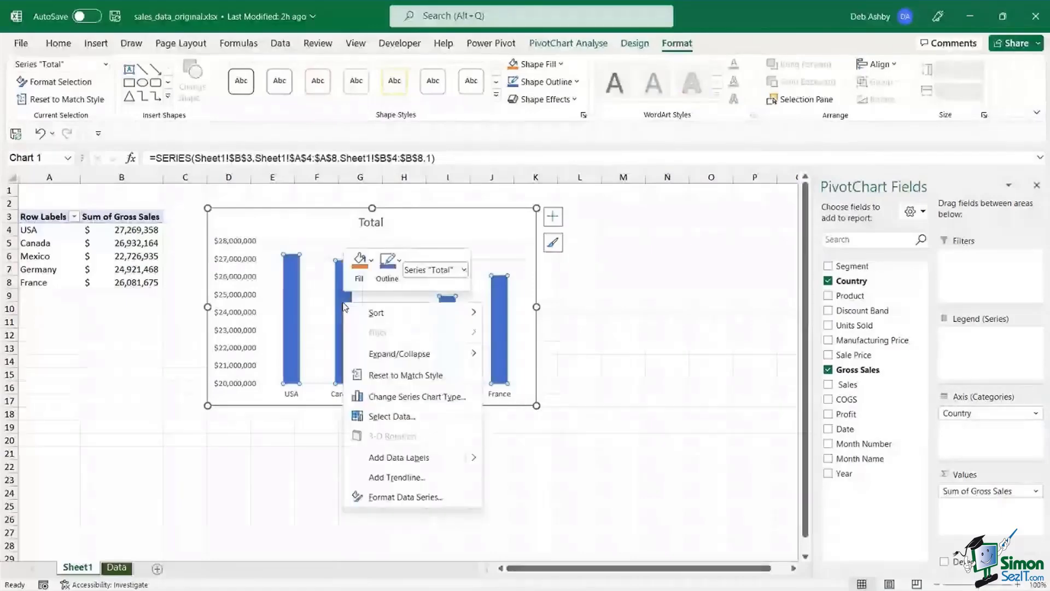
pyautogui.click(395, 457)
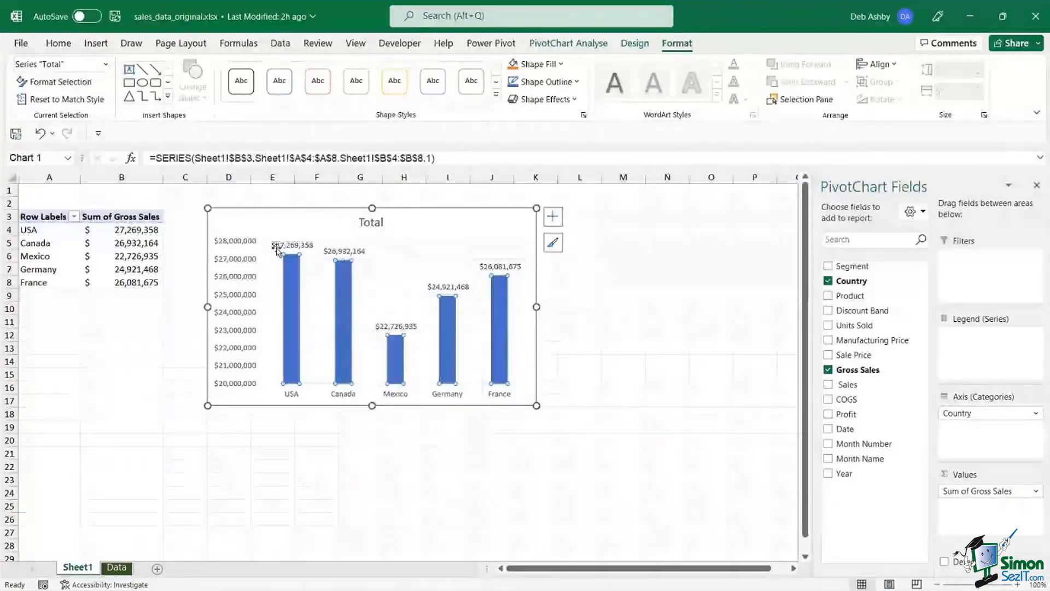
pyautogui.click(239, 247)
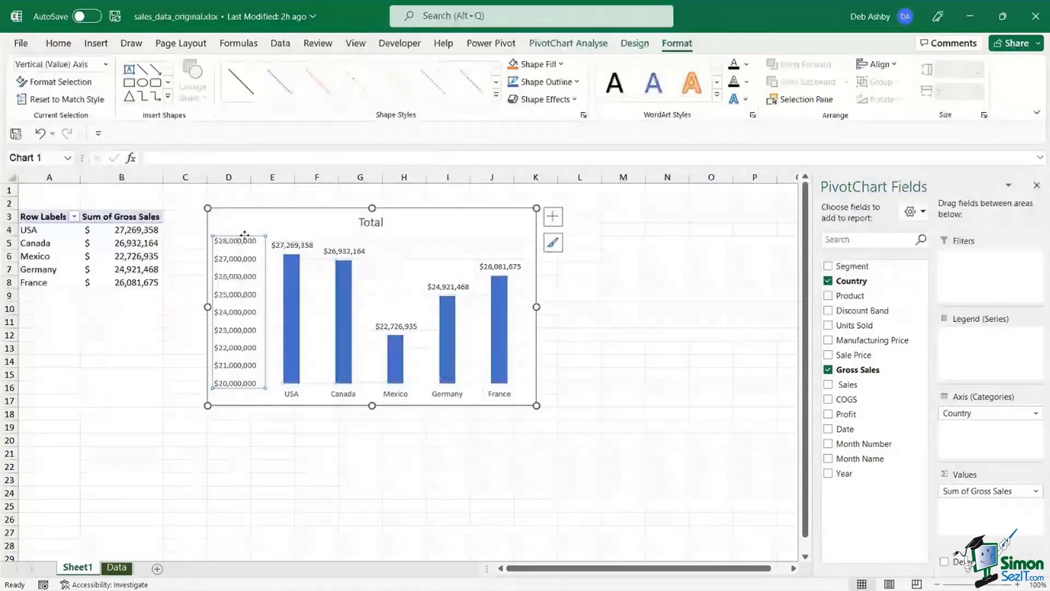
pyautogui.press('Delete')
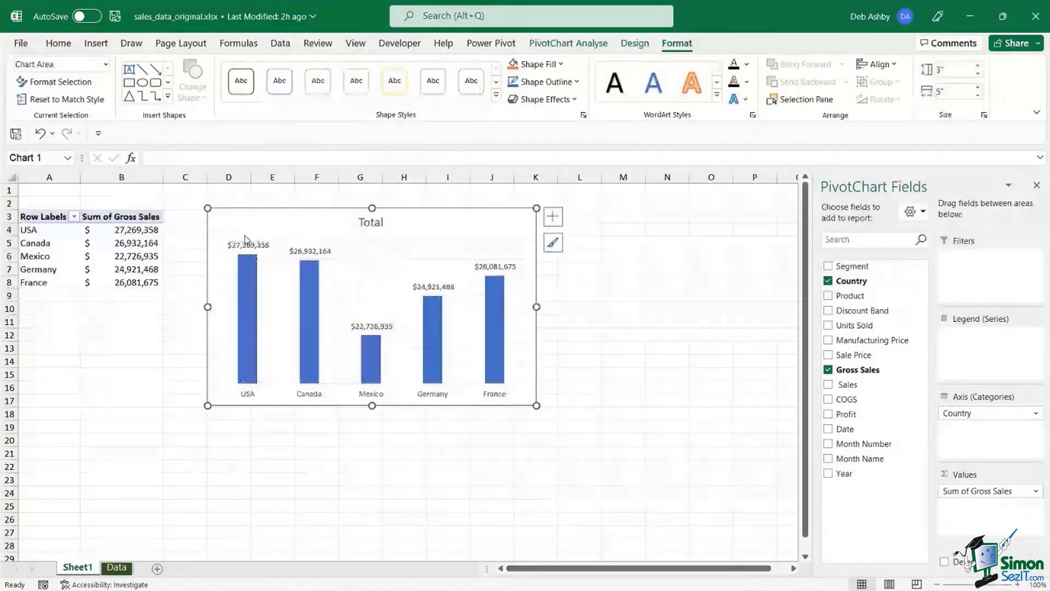
pyautogui.moveTo(403, 218); pyautogui.dragTo(425, 218)
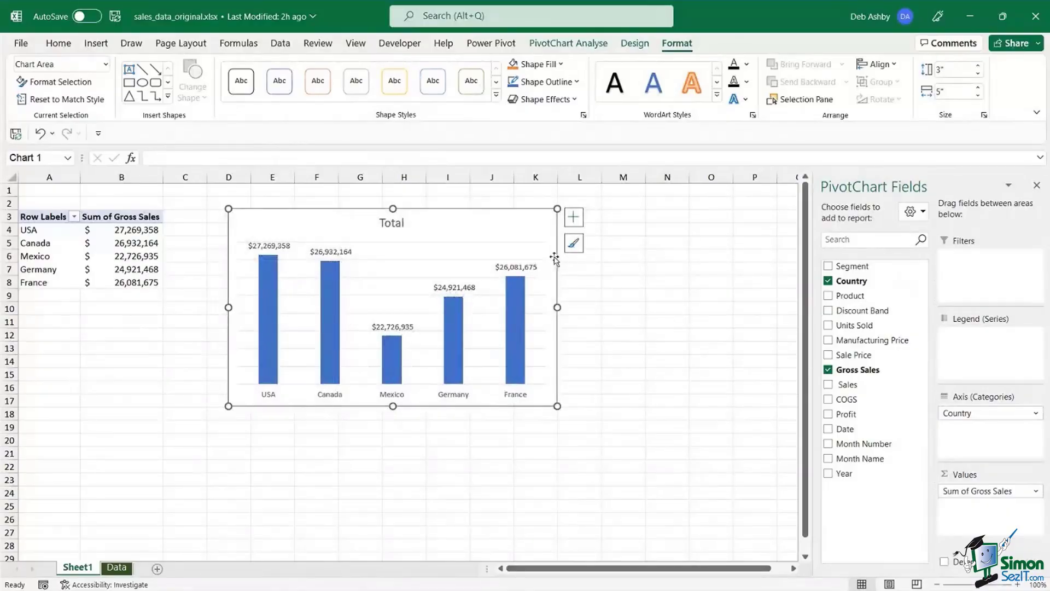
# - Lower the series Gap Width to about 142% so the bars are wider
pyautogui.click(272, 330)
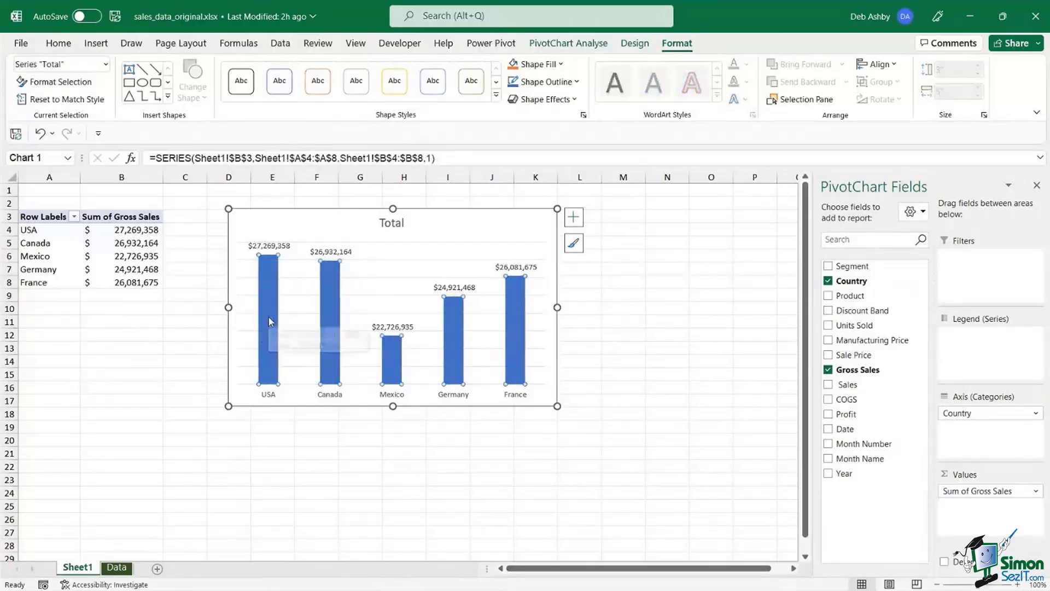
pyautogui.rightClick(269, 322)
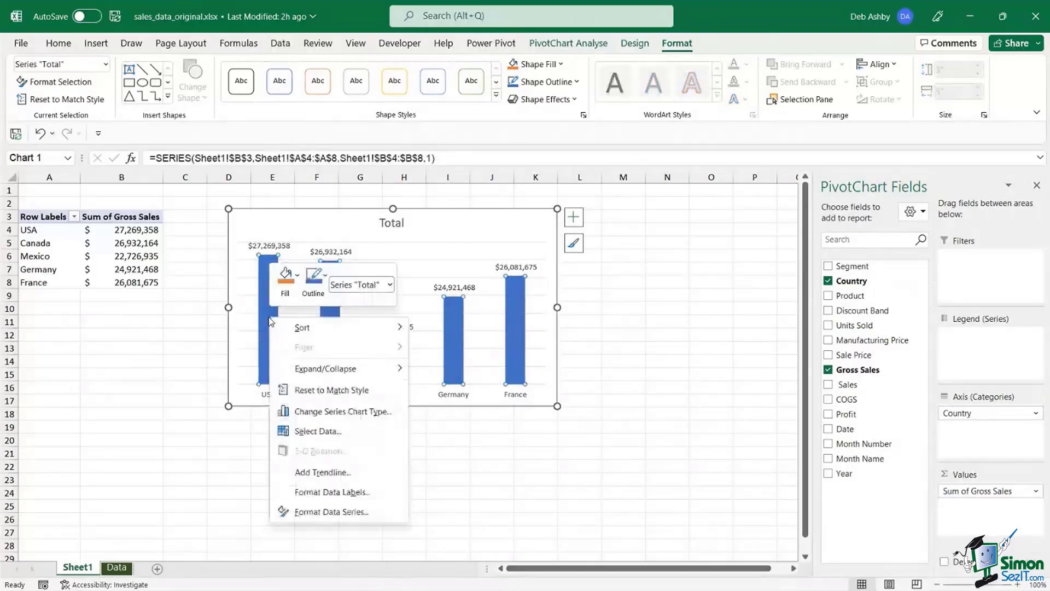
pyautogui.click(337, 514)
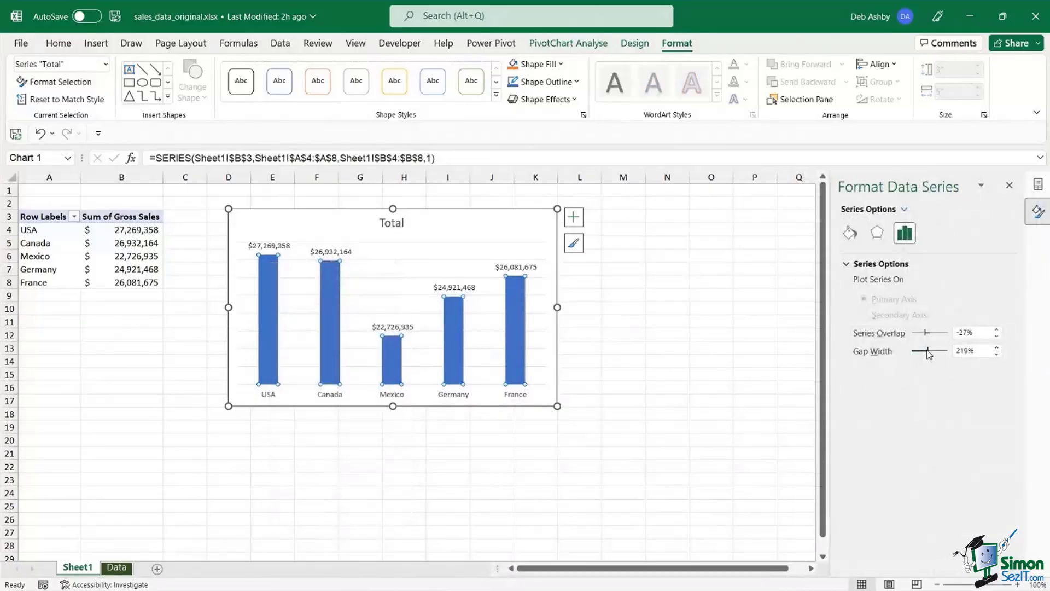
pyautogui.moveTo(929, 353); pyautogui.dragTo(922, 355)
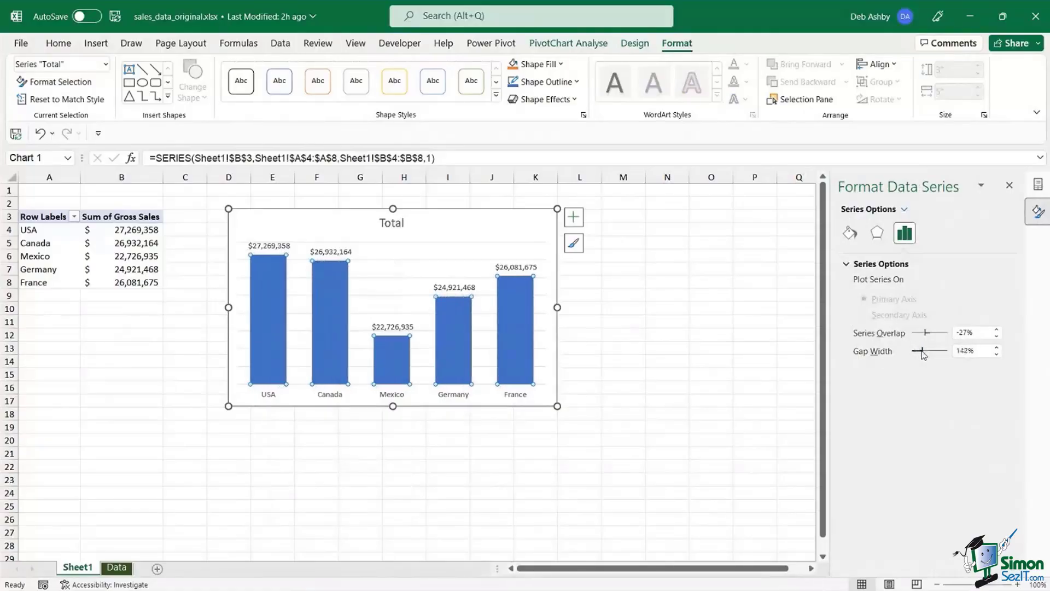
pyautogui.click(1009, 186)
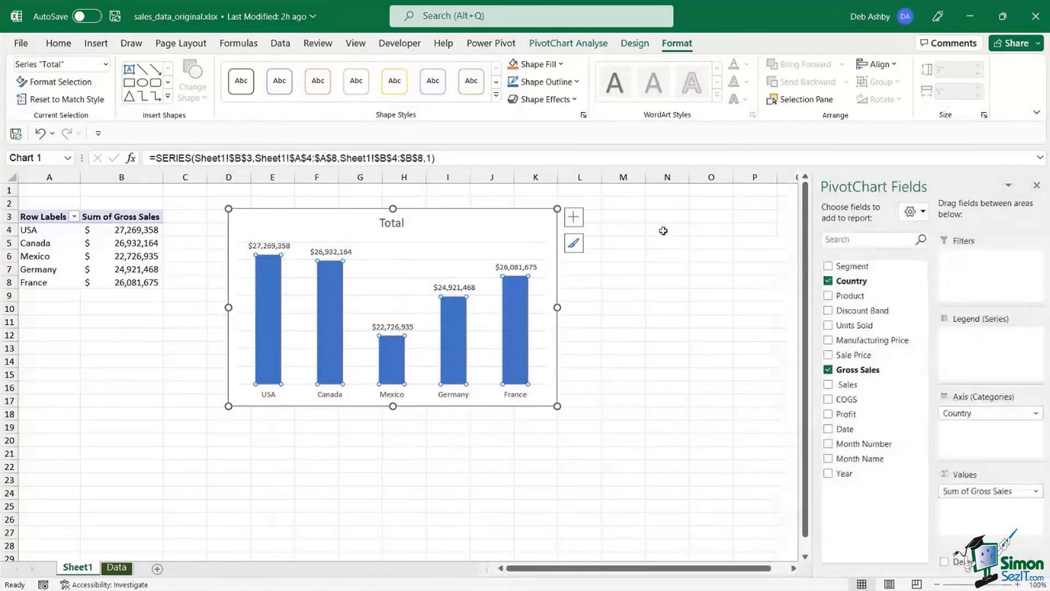
pyautogui.click(352, 253)
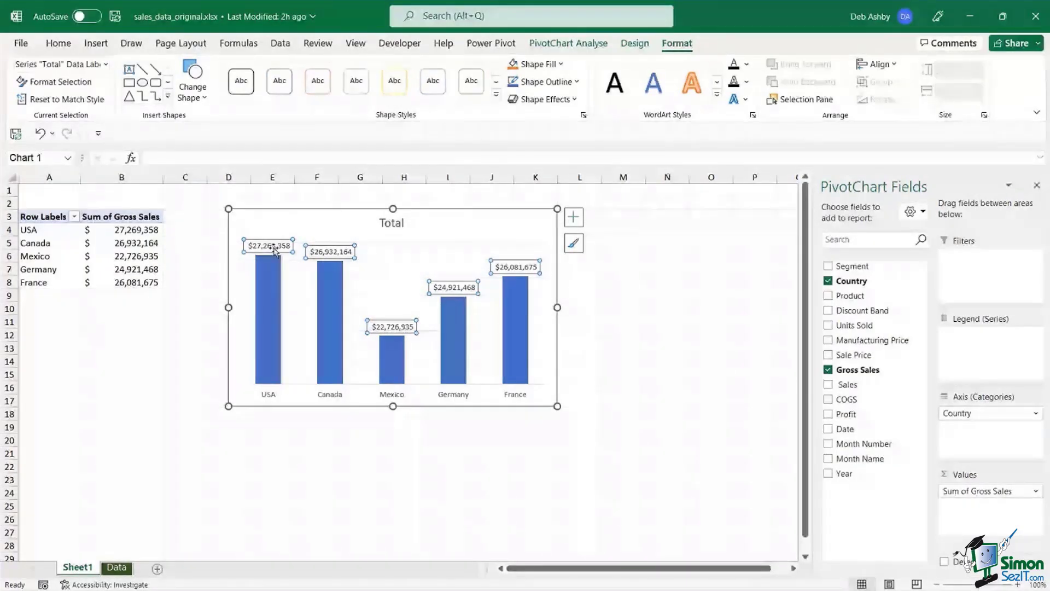
# - Give Sum of Gross Sales a custom millions number format so values read 27M, 23M, 26M
pyautogui.click(121, 242)
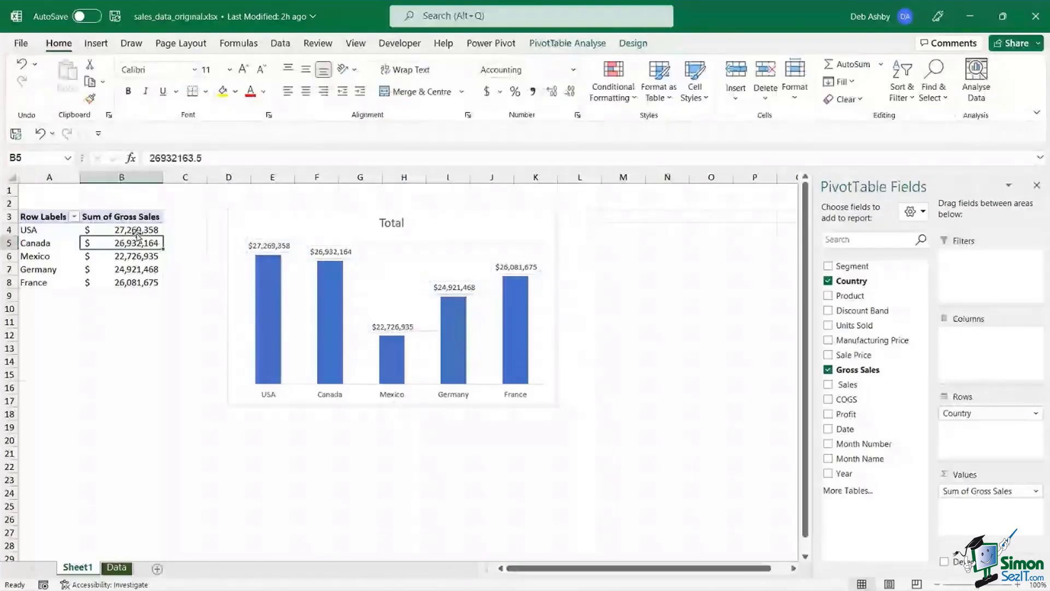
pyautogui.rightClick(116, 244)
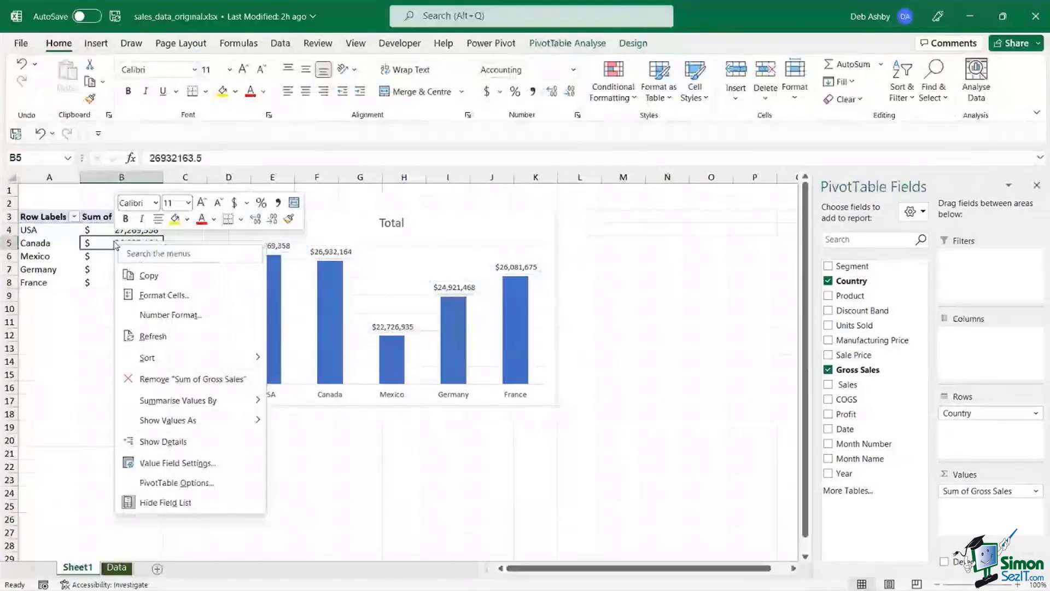
pyautogui.click(178, 463)
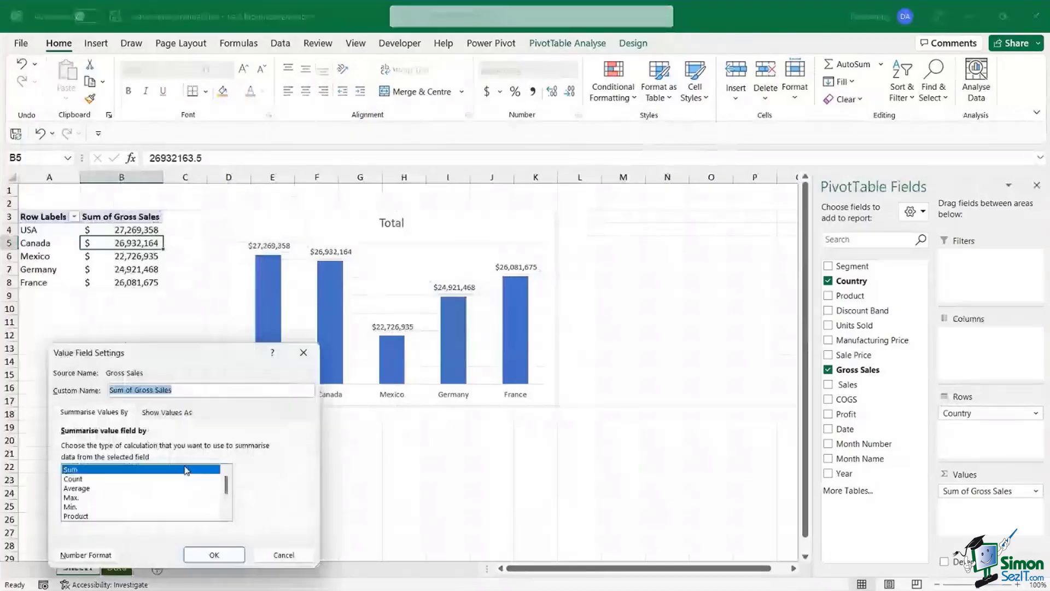
pyautogui.click(84, 554)
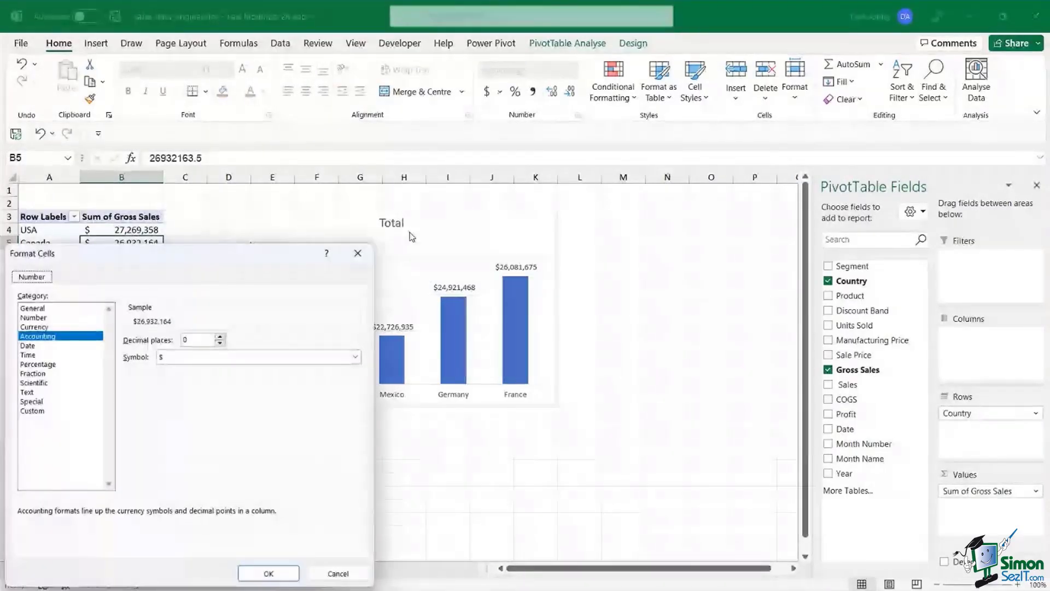
pyautogui.moveTo(196, 258); pyautogui.dragTo(695, 117)
pyautogui.click(533, 276)
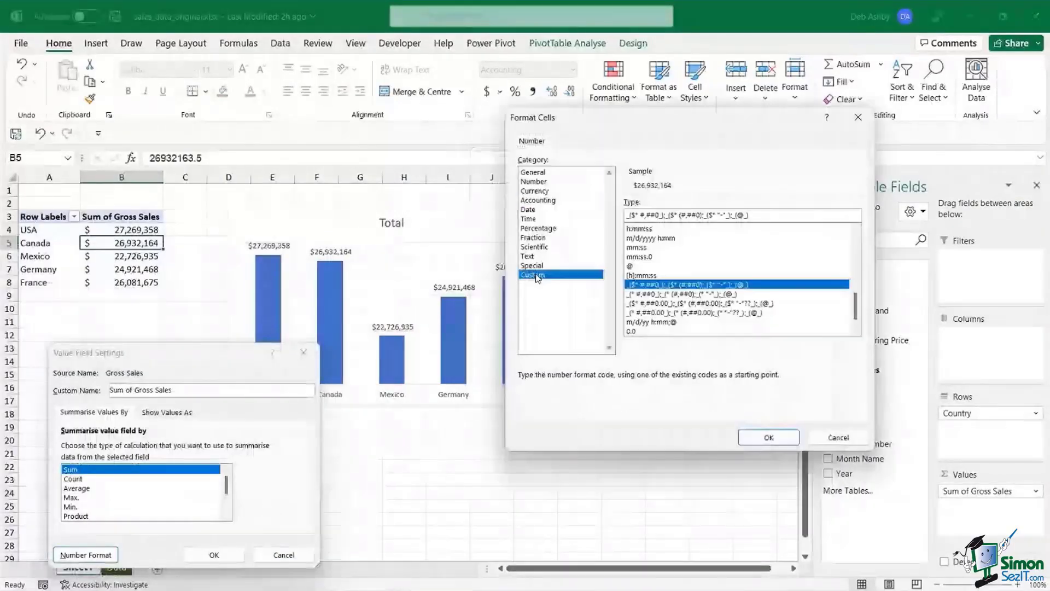
pyautogui.click(668, 215)
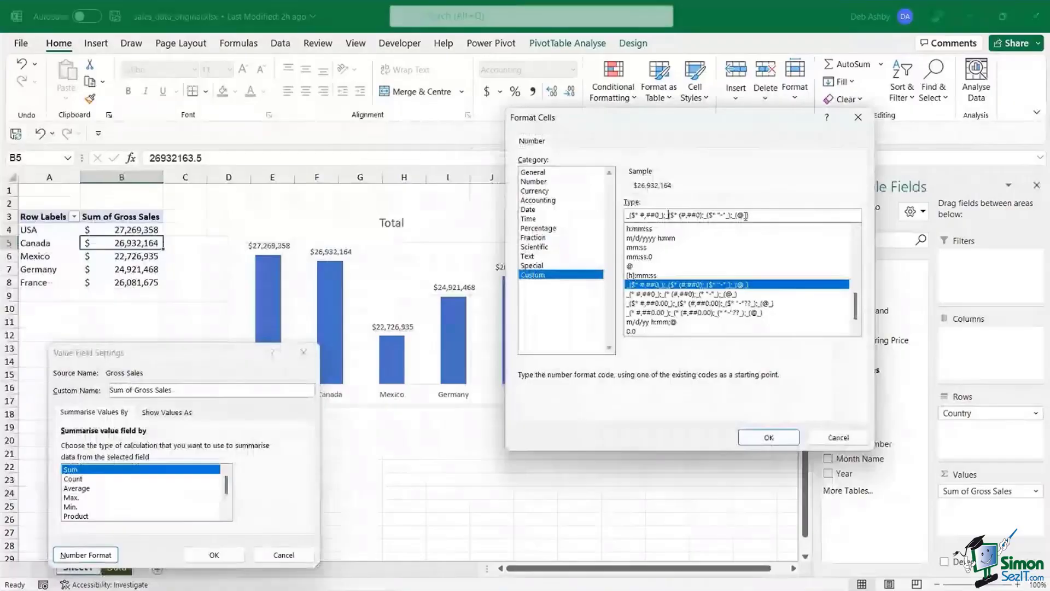
pyautogui.moveTo(746, 216); pyautogui.dragTo(627, 215)
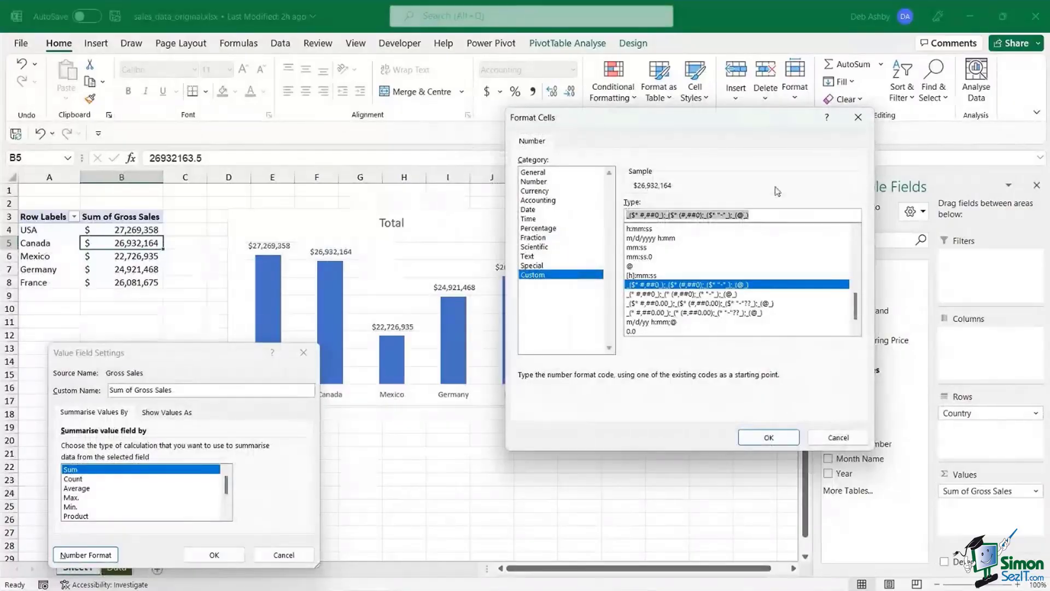
pyautogui.write('#,')
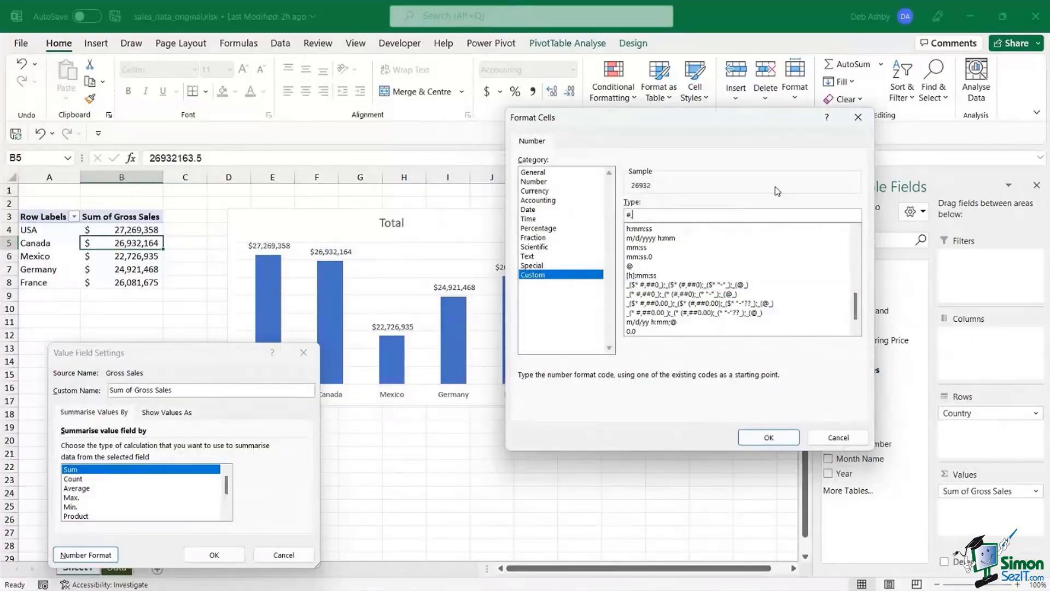
pyautogui.write(',"m')
pyautogui.write('M"')
pyautogui.click(767, 437)
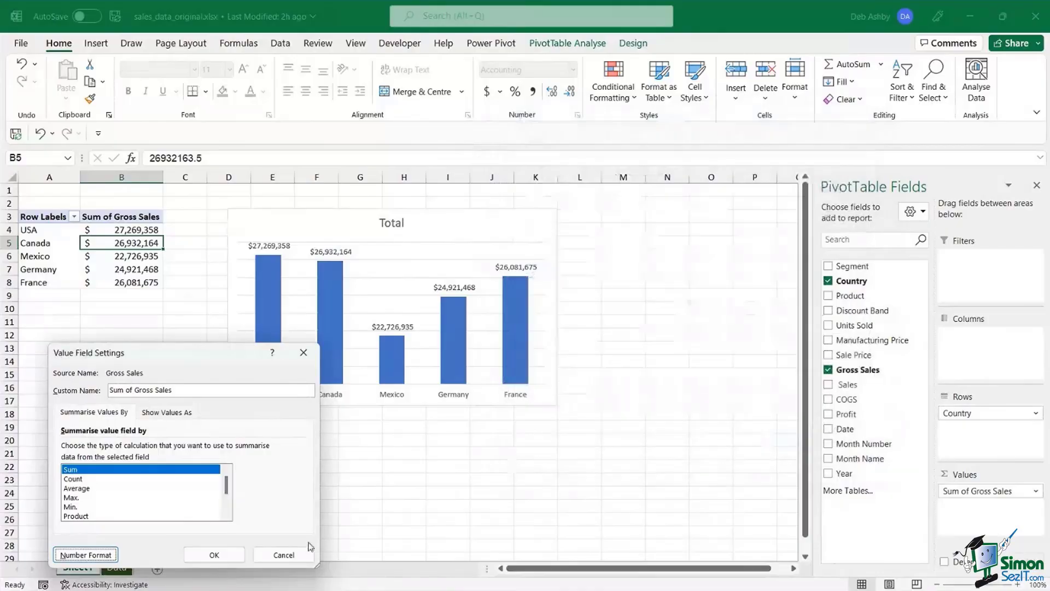
pyautogui.click(232, 554)
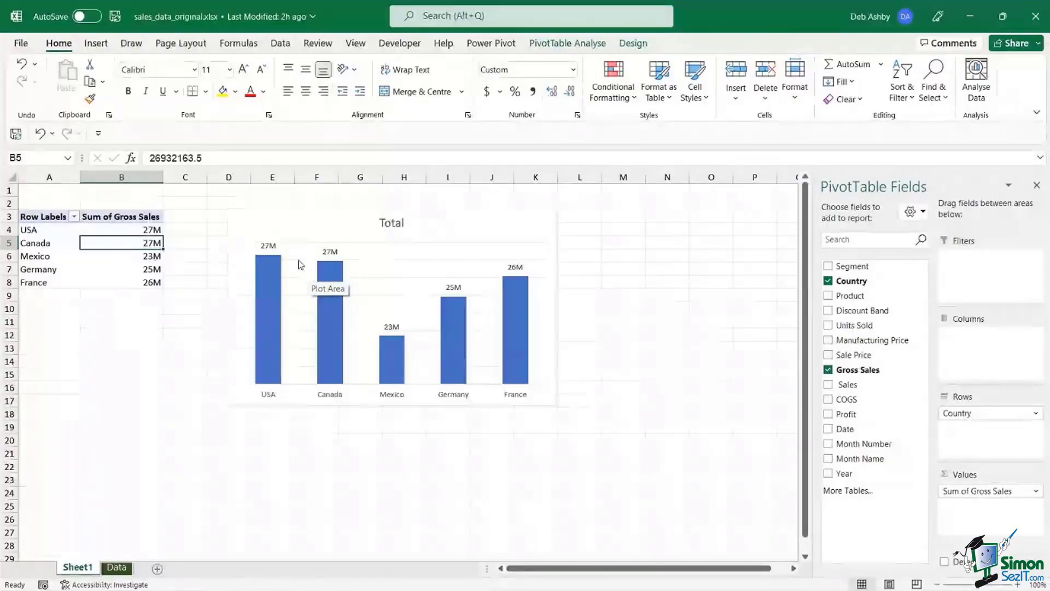
# - Place the chart's data labels at Inside End in bold white text
pyautogui.click(268, 245)
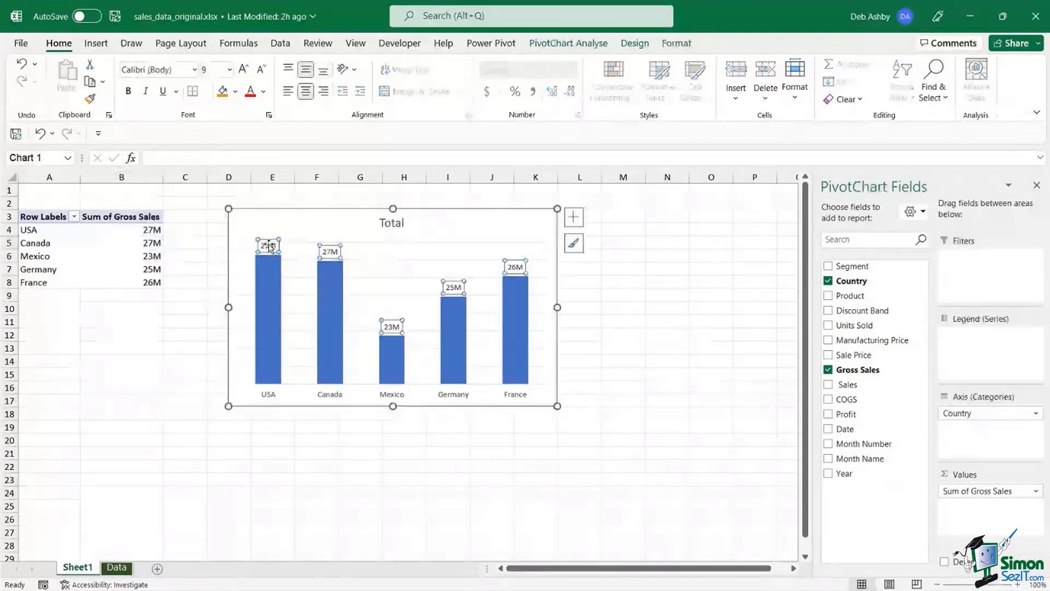
pyautogui.rightClick(269, 245)
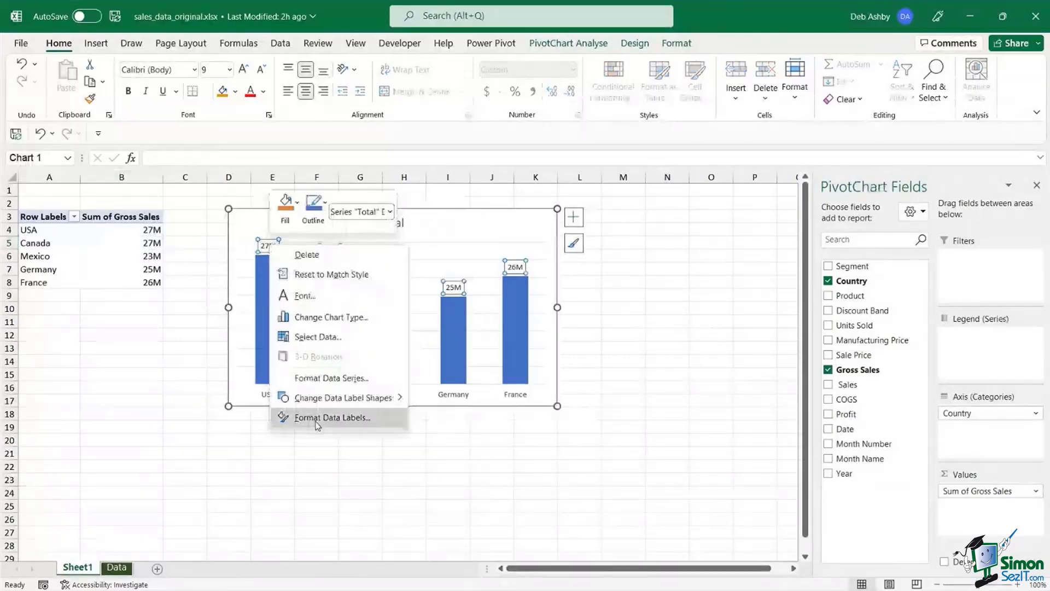
pyautogui.click(332, 418)
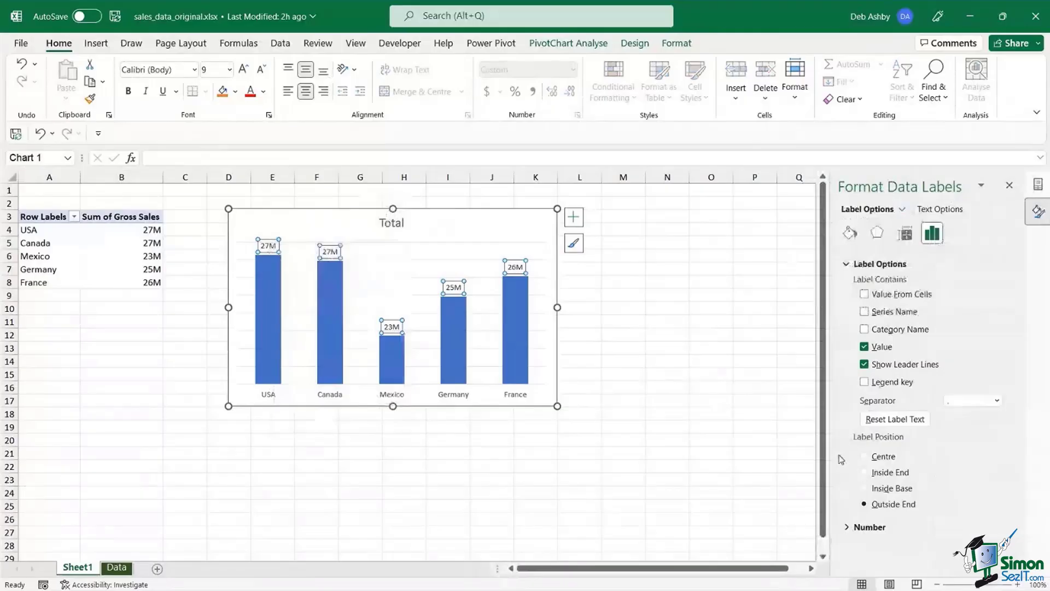
pyautogui.click(864, 473)
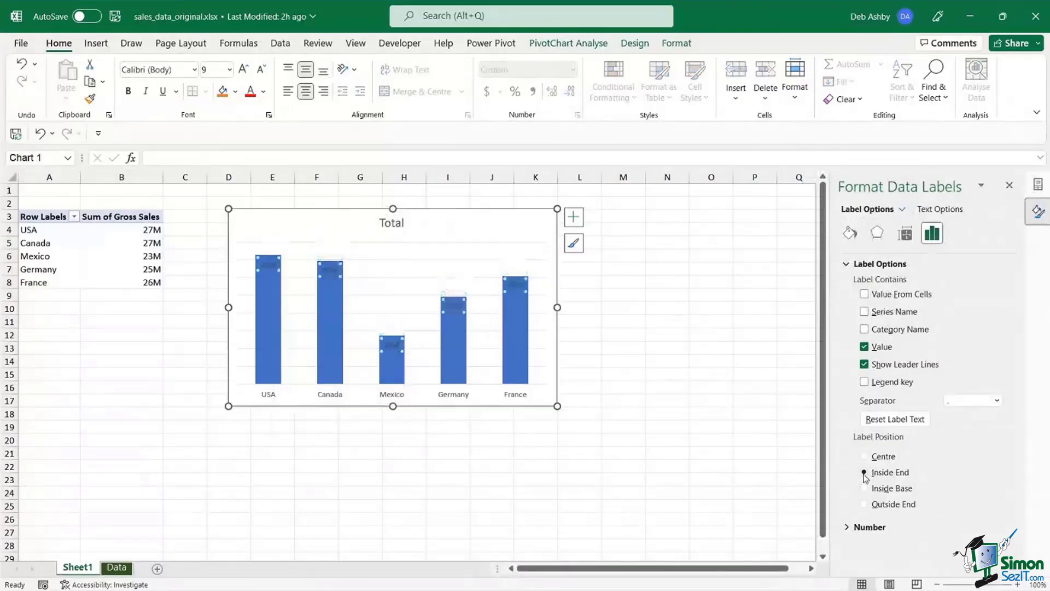
pyautogui.click(261, 94)
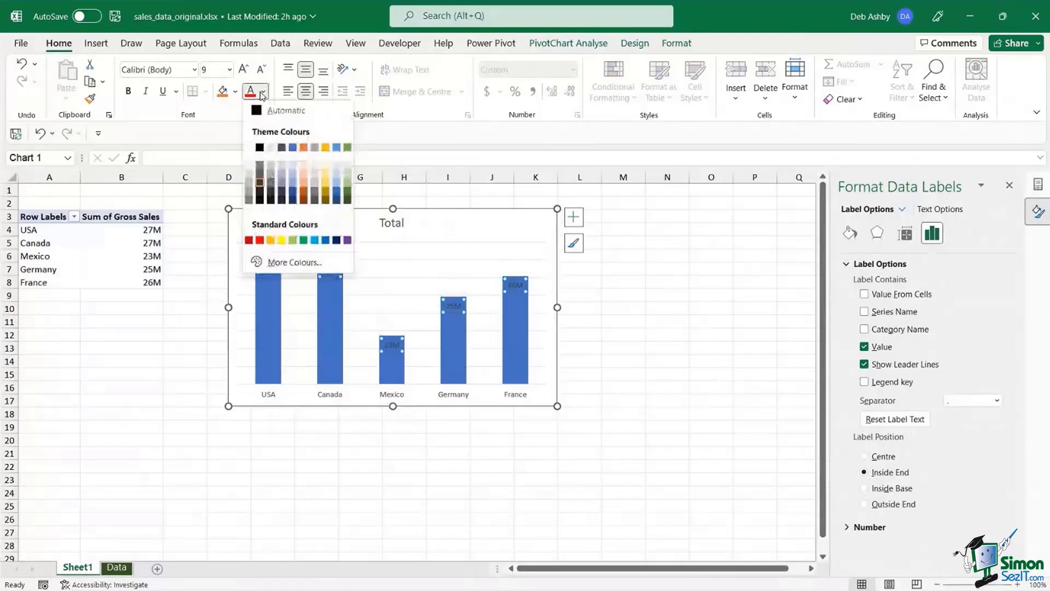
pyautogui.click(249, 147)
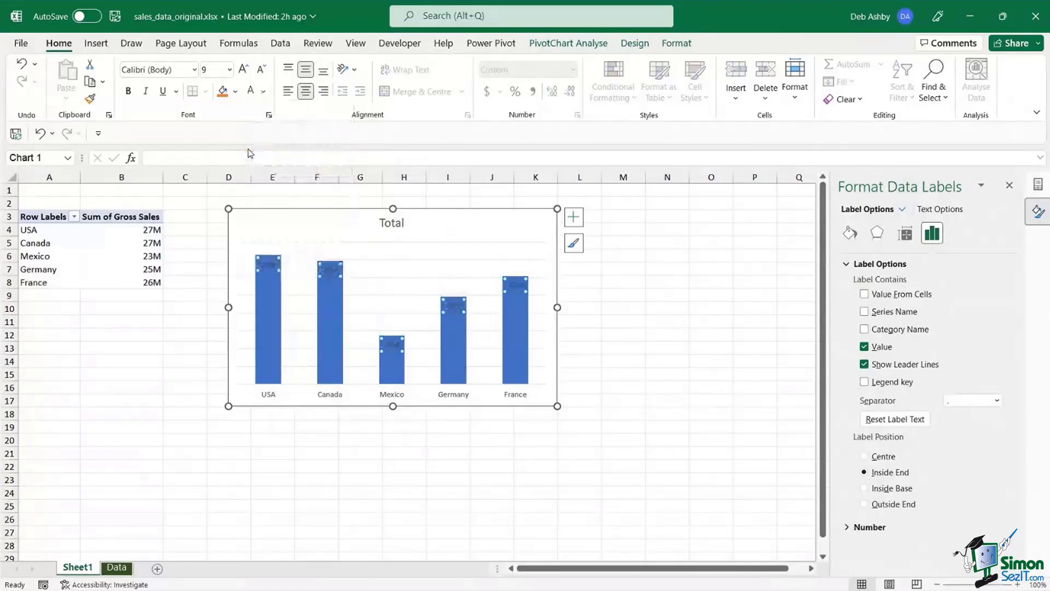
pyautogui.click(128, 91)
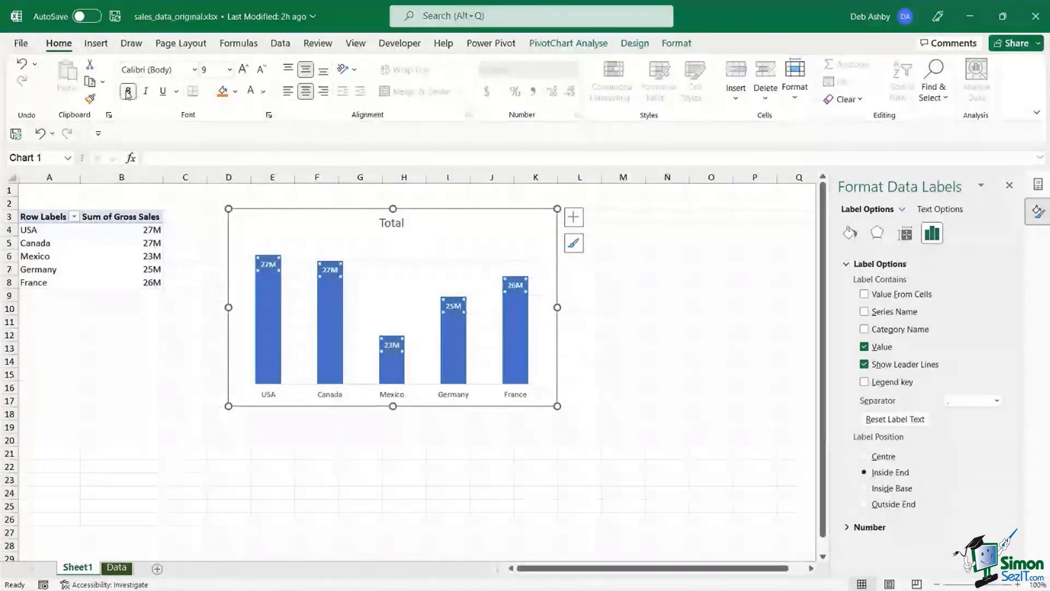
pyautogui.click(388, 222)
# - Retitle the chart 'Gross Sales by Country' and shift it slightly left
pyautogui.doubleClick(392, 222)
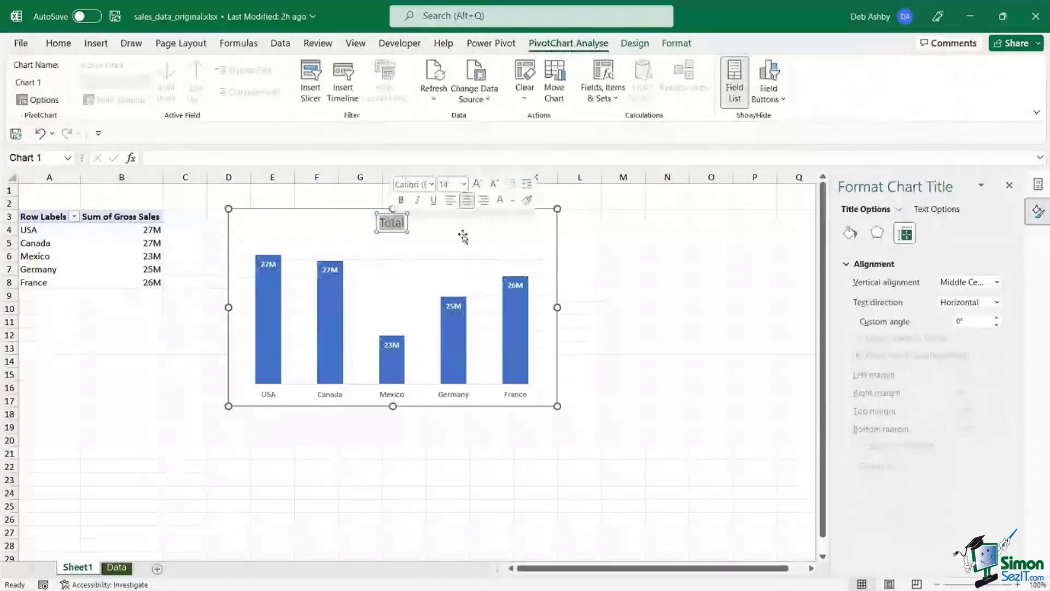
pyautogui.press('Delete')
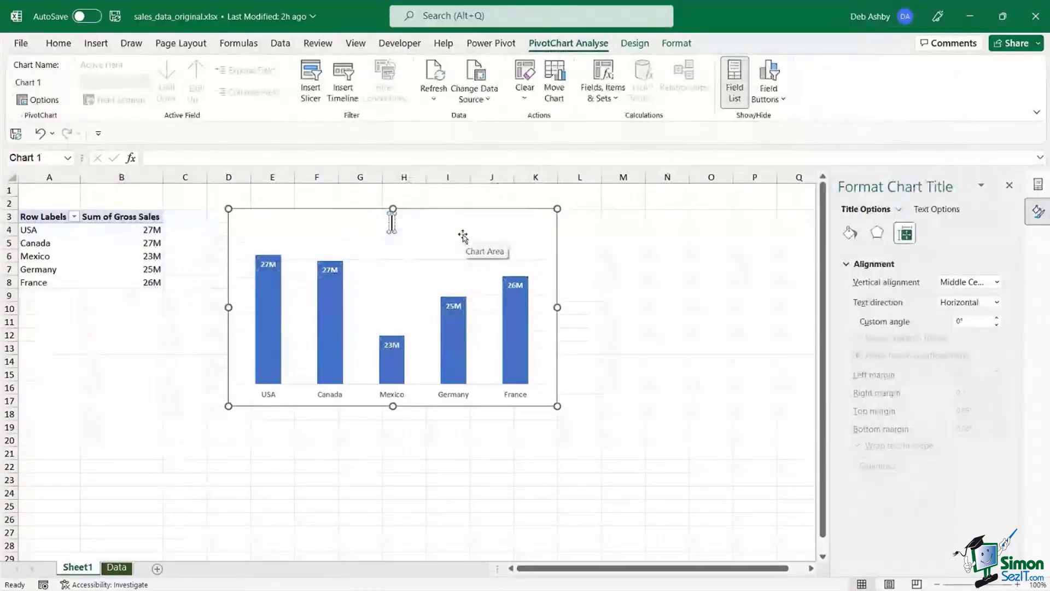
pyautogui.write('Gross S')
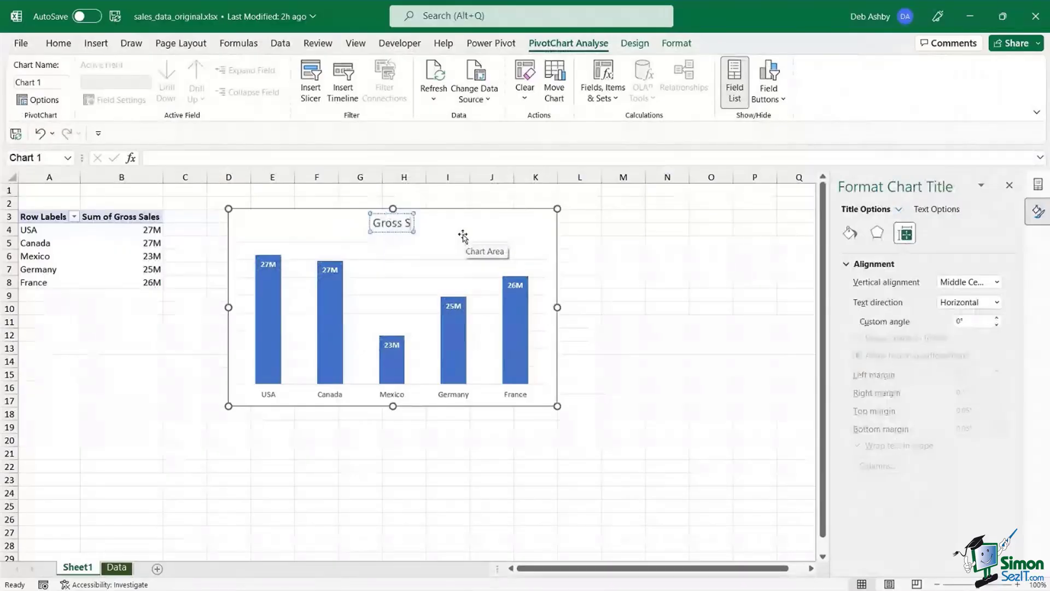
pyautogui.write('ales by Couun')
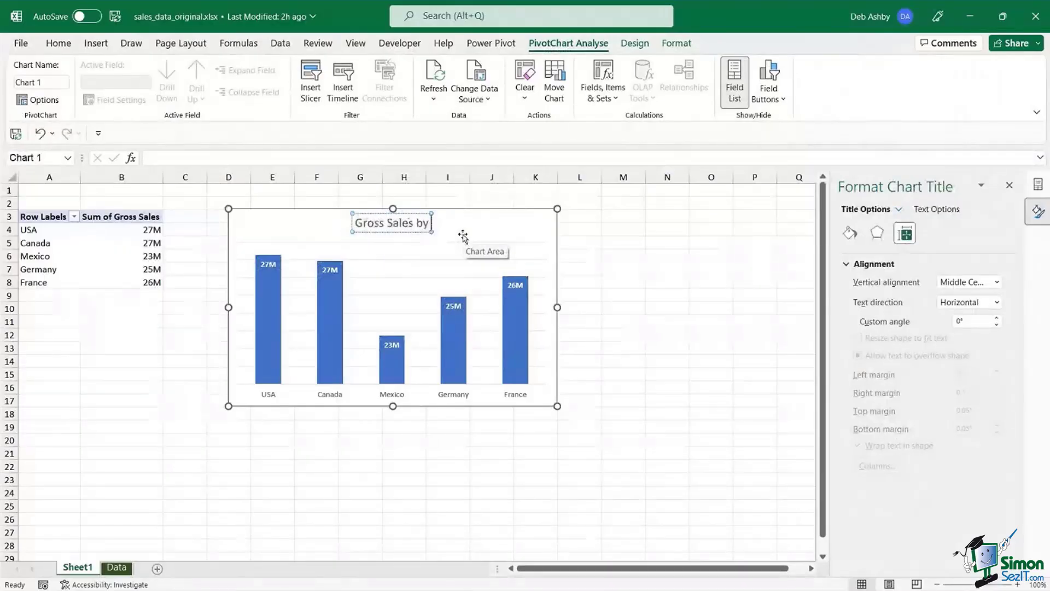
pyautogui.press('BackSpace')
pyautogui.press('BackSpace')
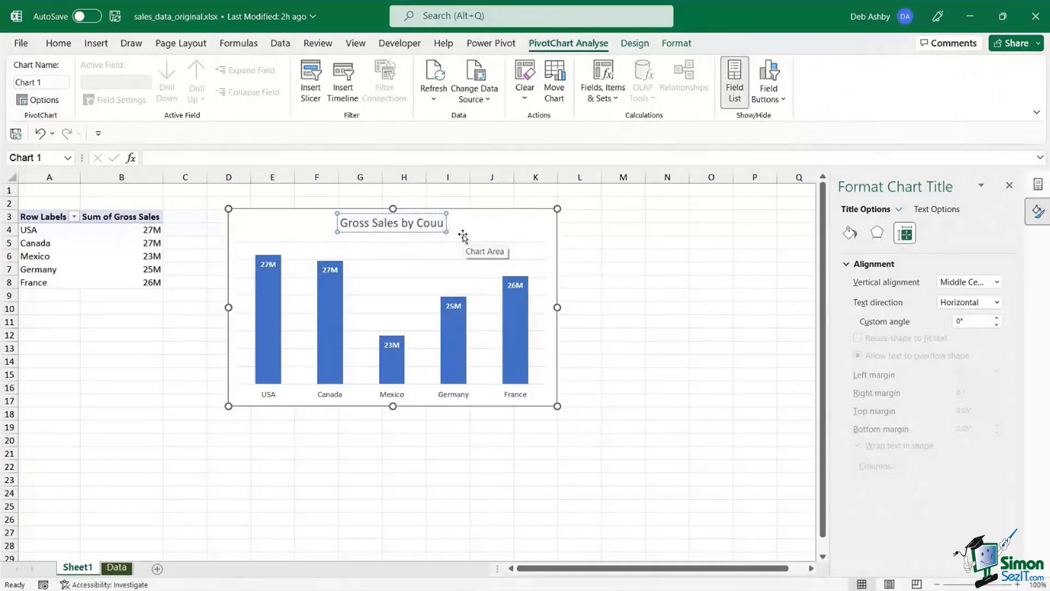
pyautogui.write('ntry')
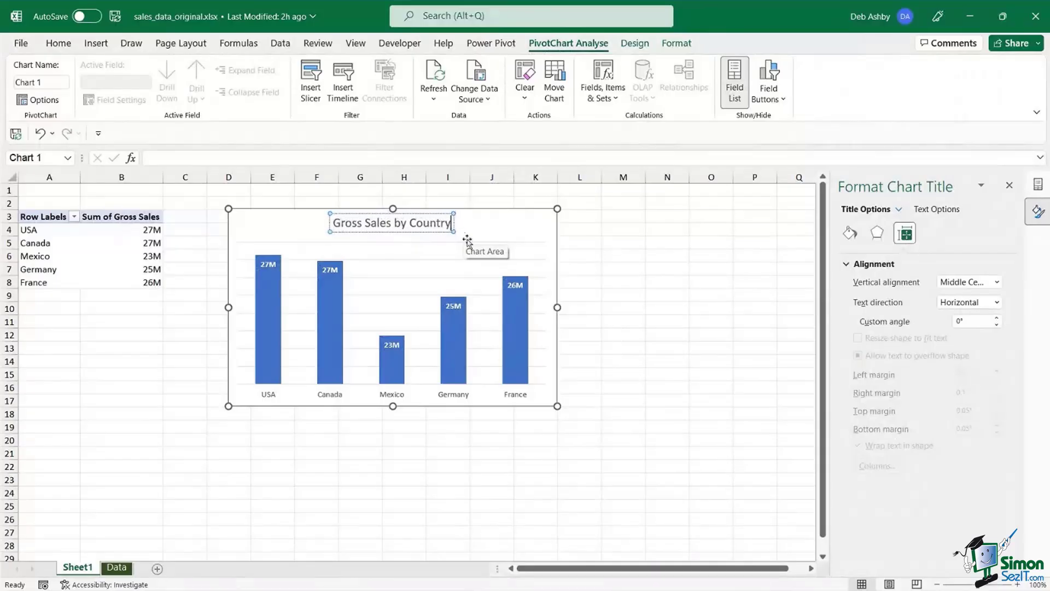
pyautogui.click(524, 225)
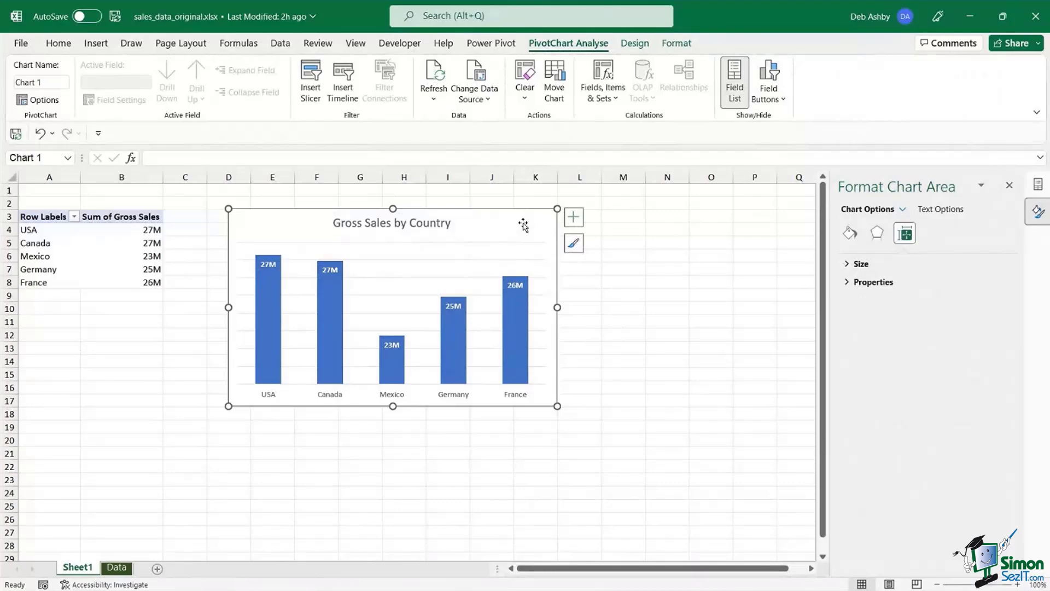
pyautogui.moveTo(518, 223); pyautogui.dragTo(493, 223)
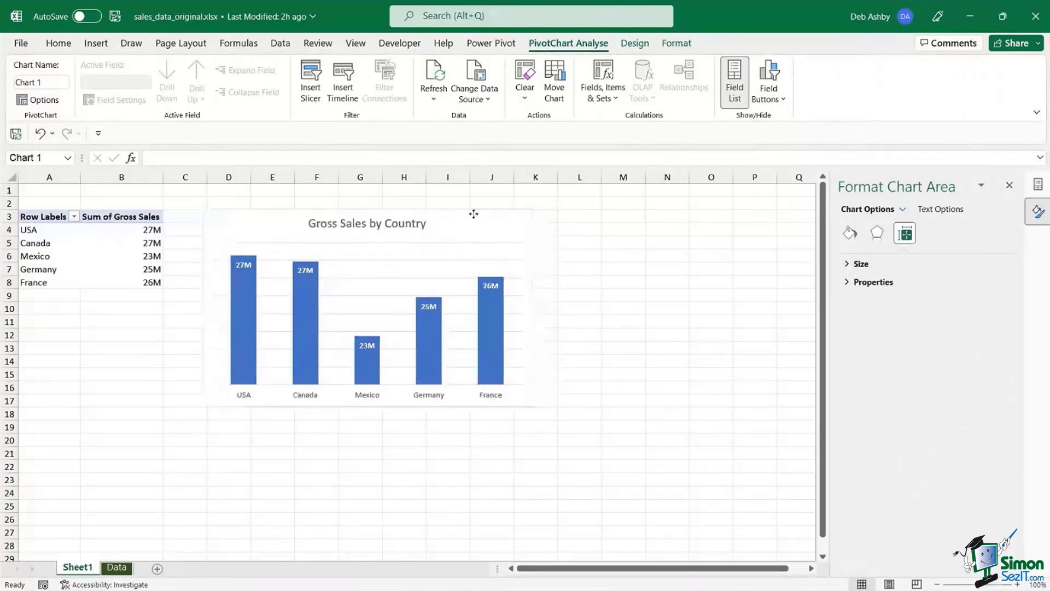
pyautogui.click(667, 271)
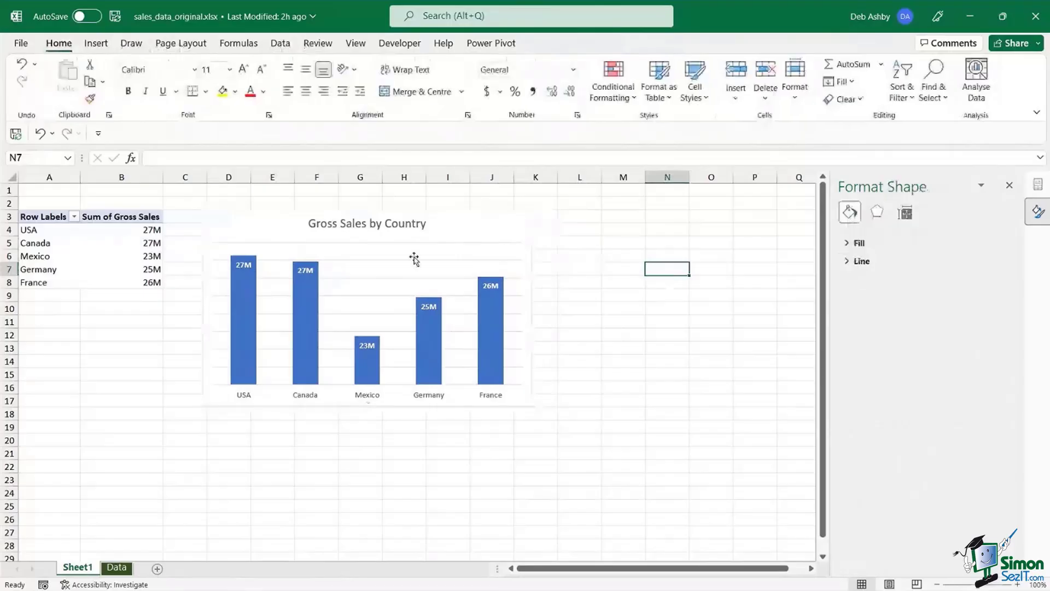
# - Check the Data sheet, then return to the PivotChart on Sheet1
pyautogui.click(115, 569)
pyautogui.click(332, 295)
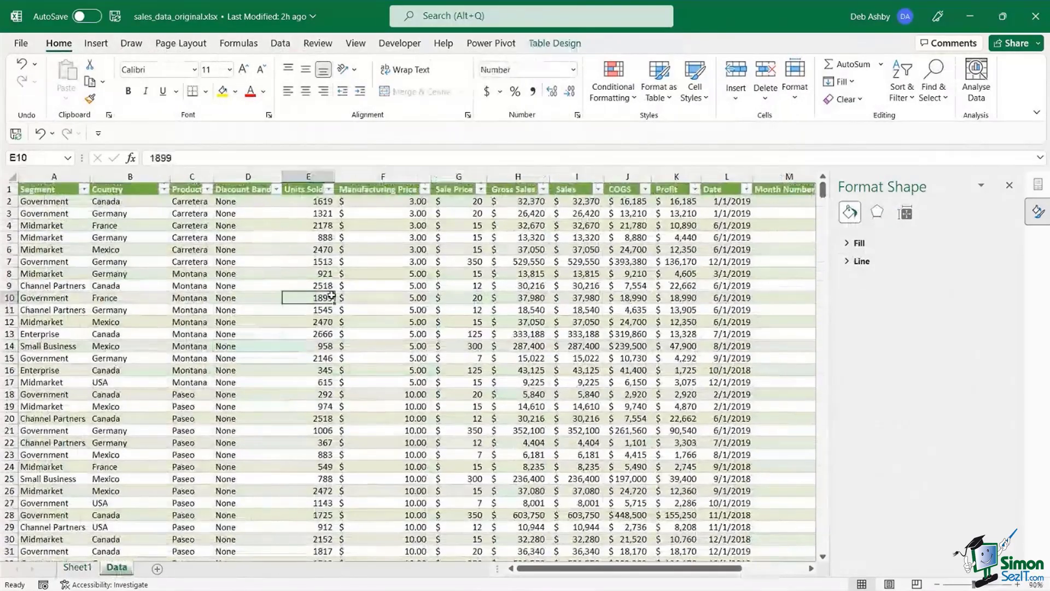
pyautogui.click(80, 568)
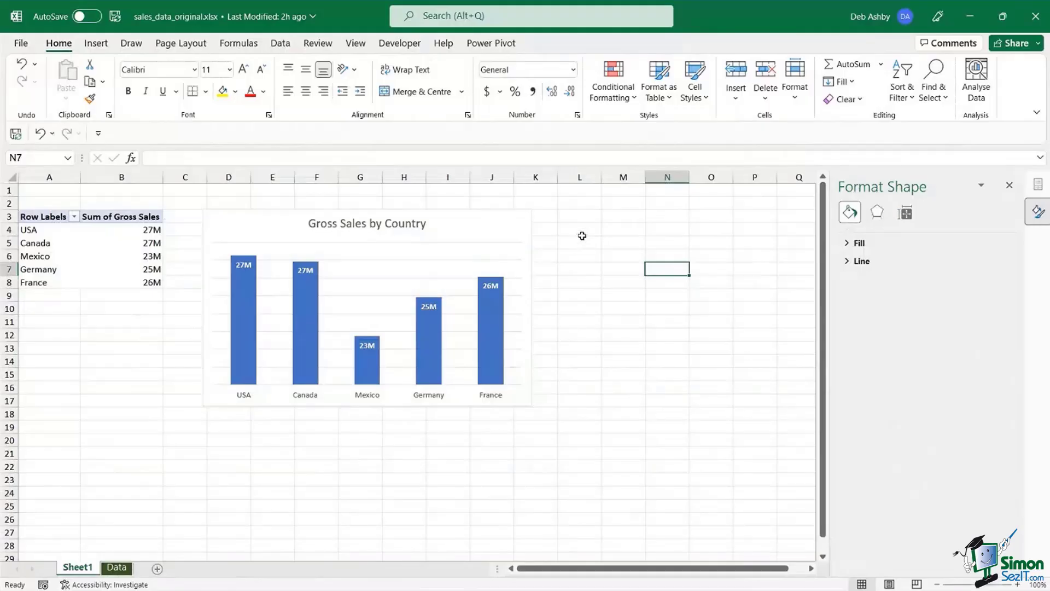
pyautogui.click(583, 217)
pyautogui.click(580, 233)
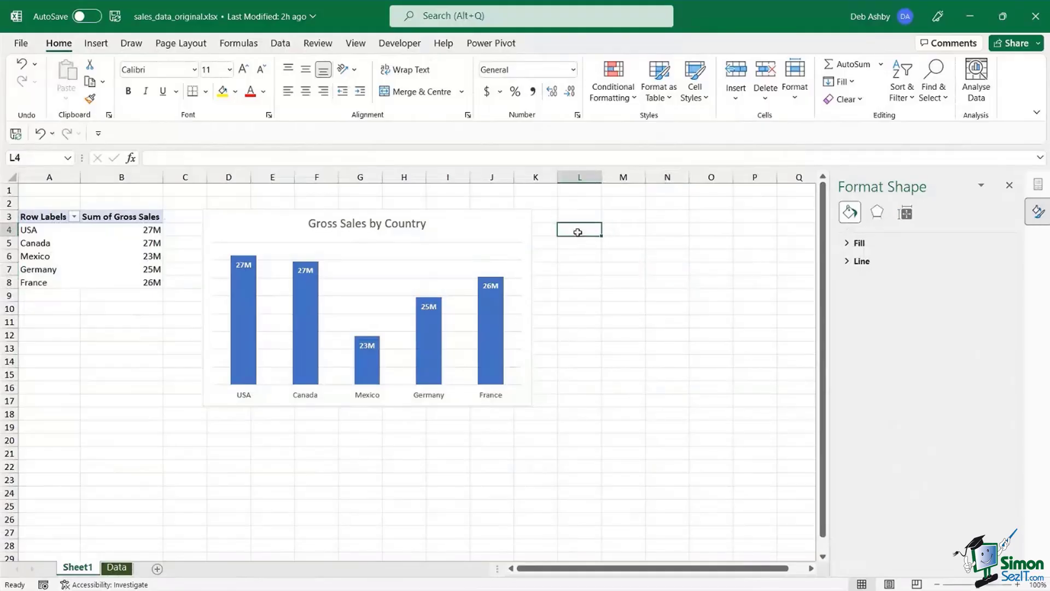
pyautogui.click(581, 242)
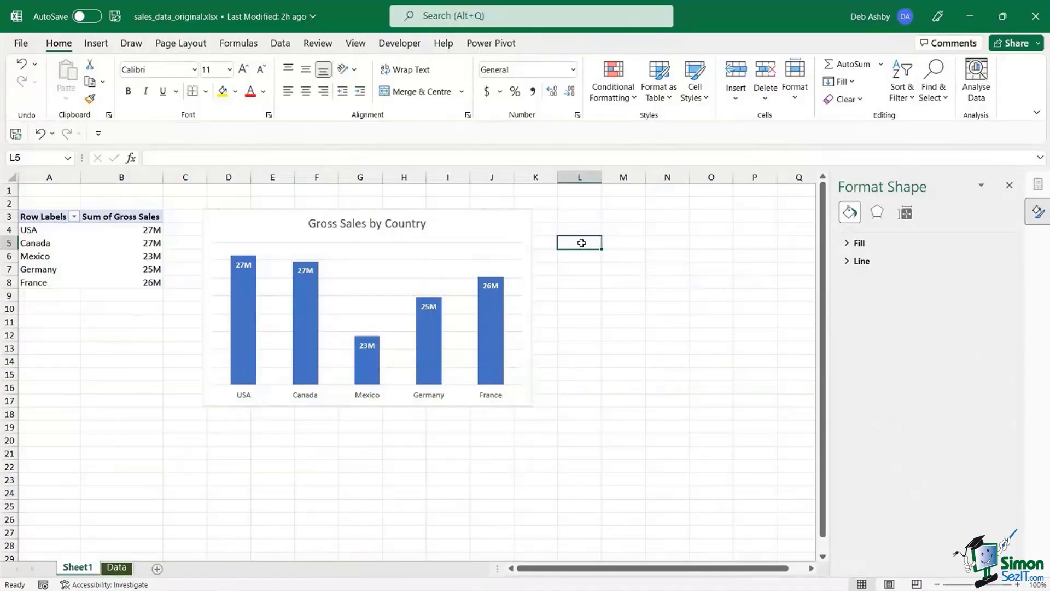
pyautogui.click(574, 215)
pyautogui.click(577, 206)
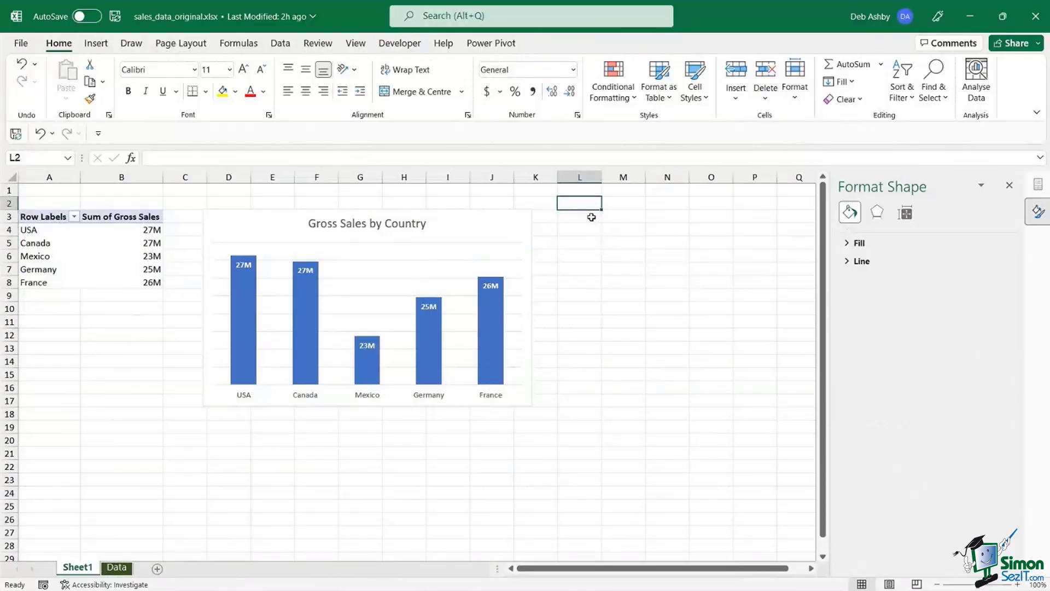
pyautogui.click(580, 221)
pyautogui.click(580, 230)
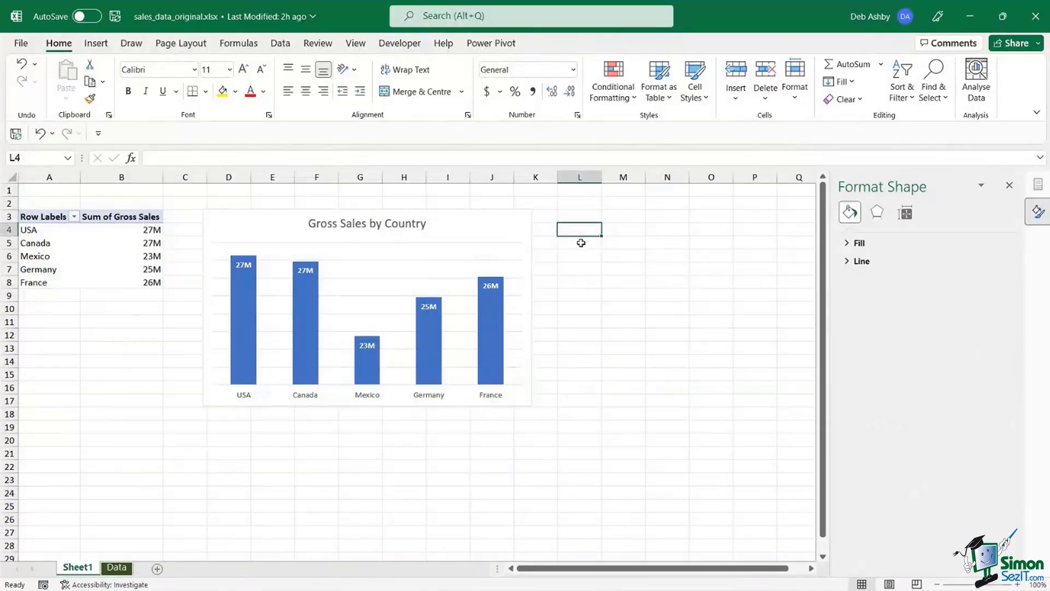
pyautogui.click(580, 243)
pyautogui.click(579, 254)
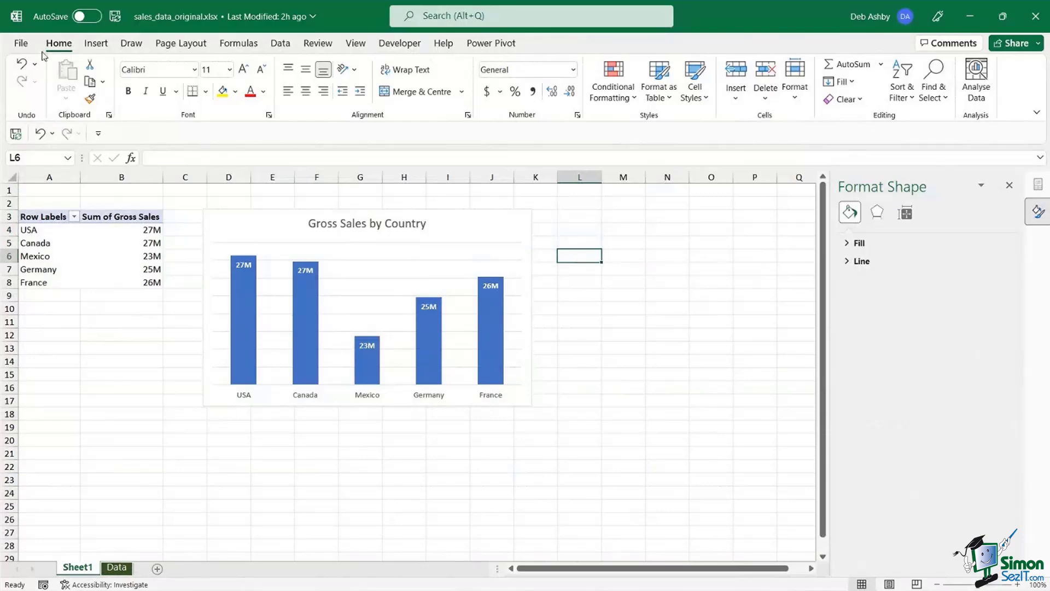
# - Close the workbook without saving and open File Explorer on the Excel - Cleaning Data Updated folder
pyautogui.click(21, 43)
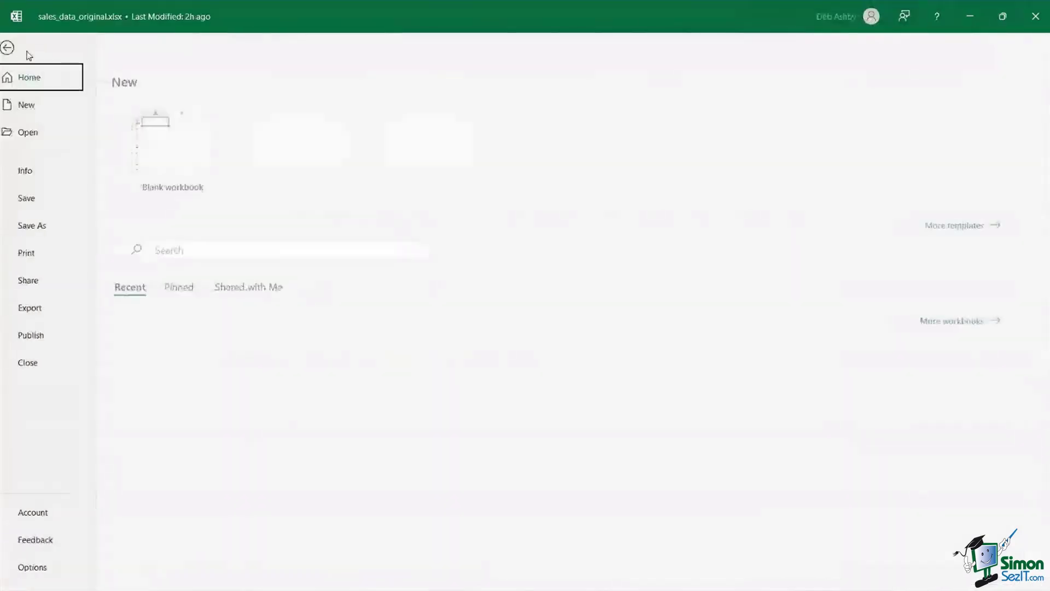
pyautogui.click(48, 365)
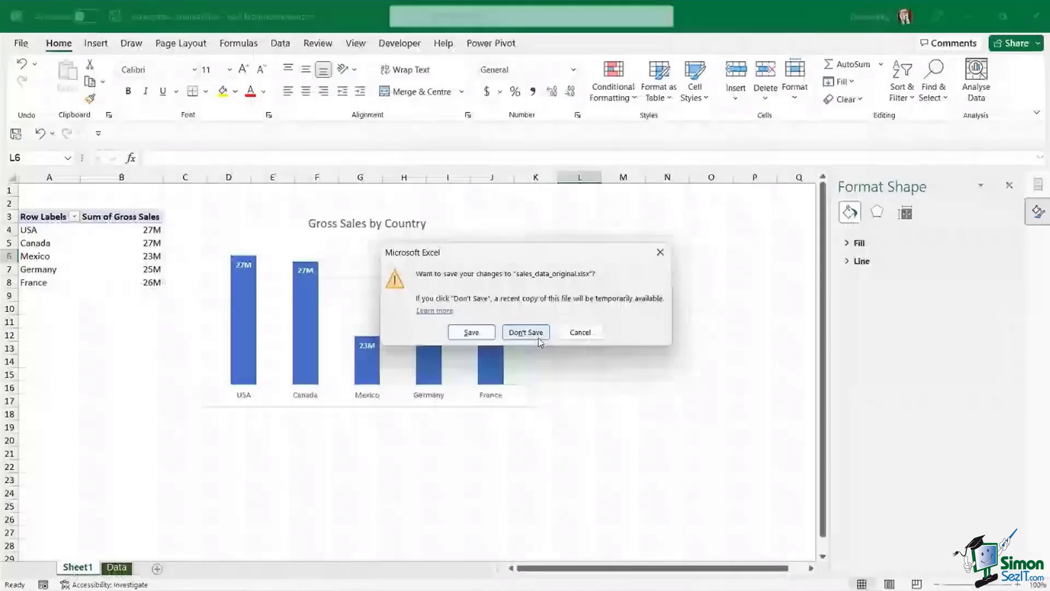
pyautogui.click(526, 332)
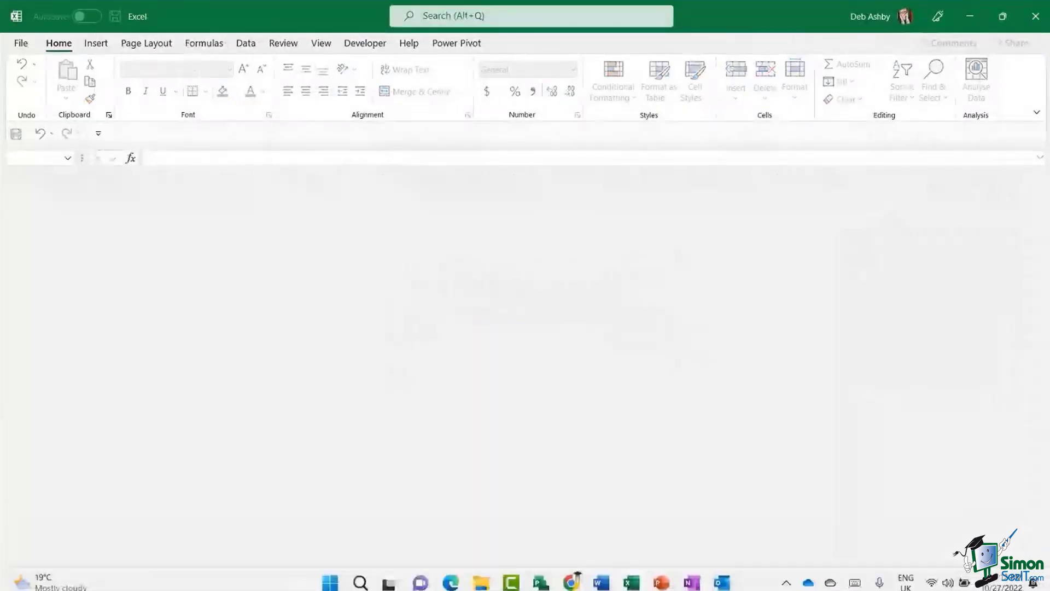
pyautogui.click(481, 582)
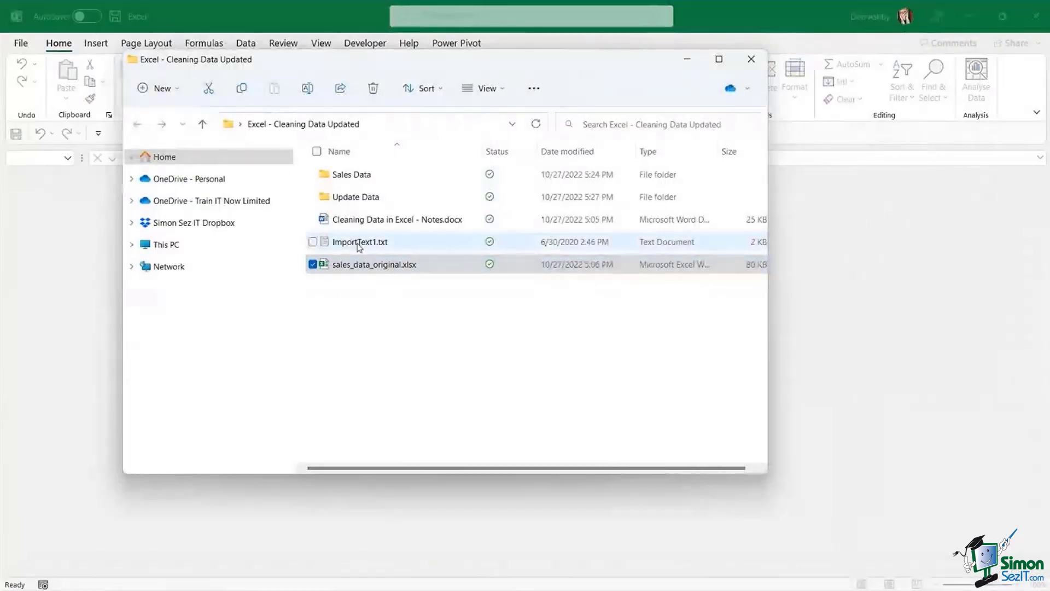
# - Select ImportText1.txt in the Excel - Cleaning Data Updated folder
pyautogui.click(360, 246)
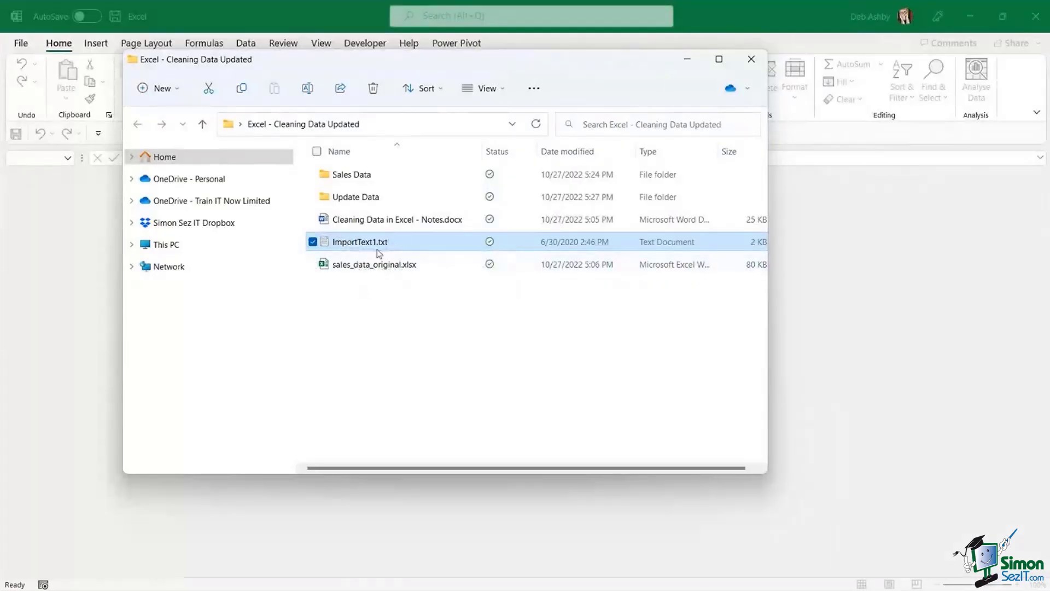
# - Open ImportText1.txt in Notepad and examine its semicolon-separated header and employee rows
pyautogui.doubleClick(422, 244)
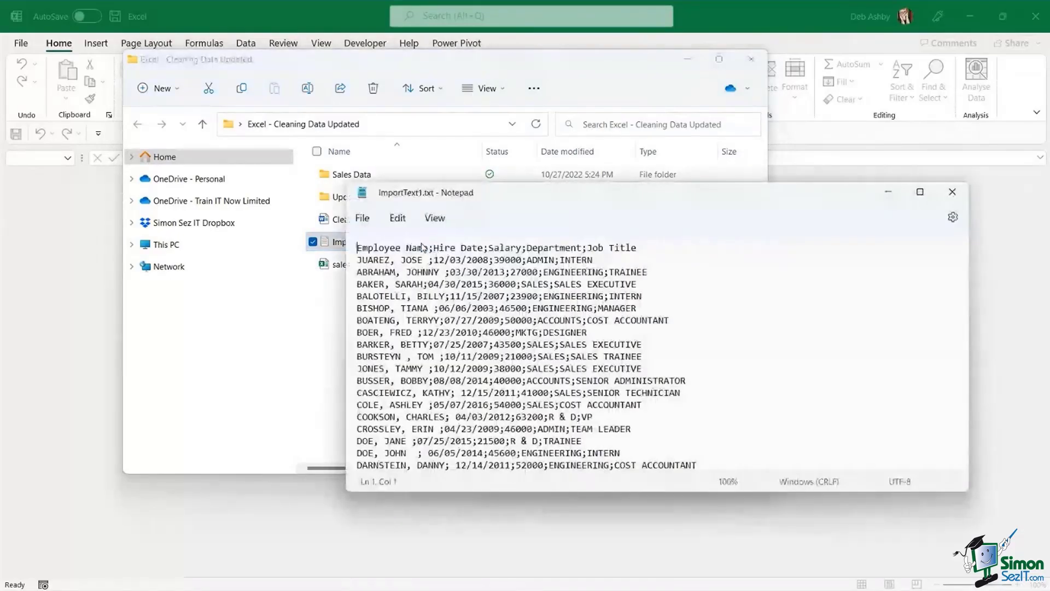
pyautogui.moveTo(621, 196); pyautogui.dragTo(511, 132)
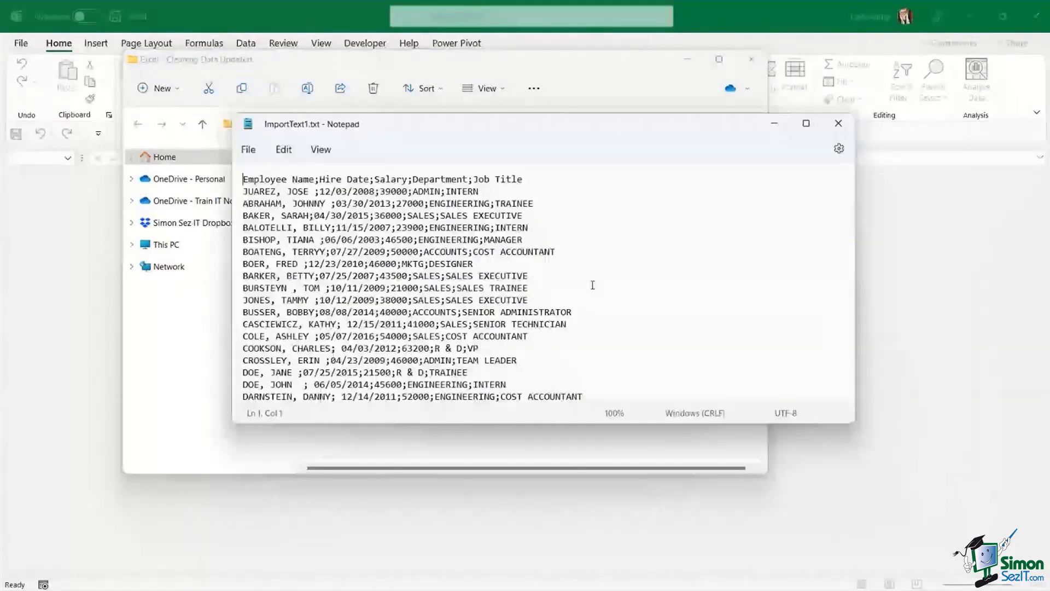
pyautogui.scroll(-1, 593, 285)
pyautogui.click(562, 239)
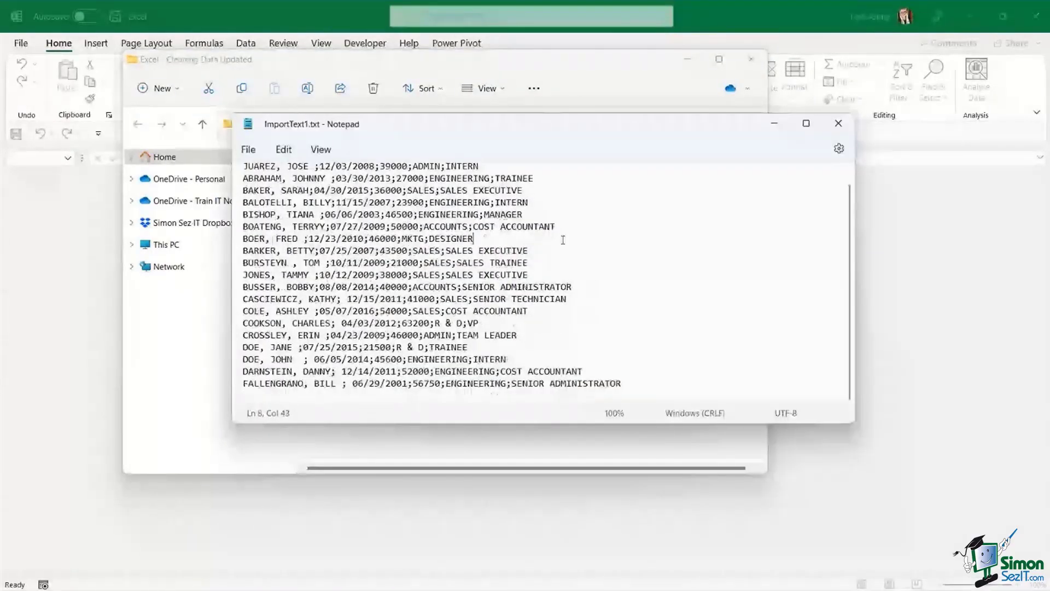
pyautogui.scroll(1, 563, 240)
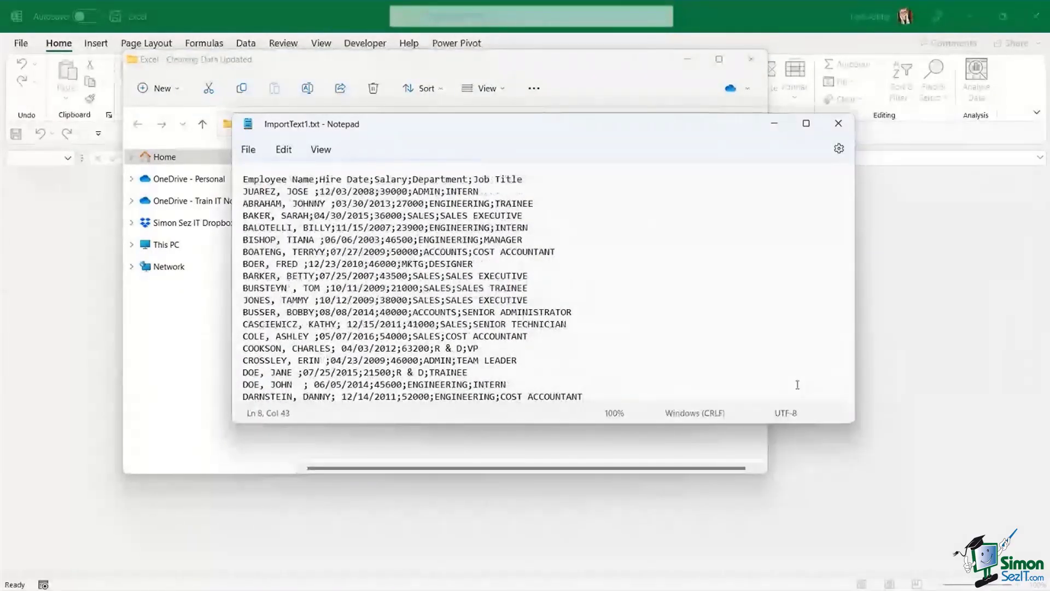
pyautogui.click(352, 190)
pyautogui.click(397, 227)
pyautogui.moveTo(244, 180); pyautogui.dragTo(528, 180)
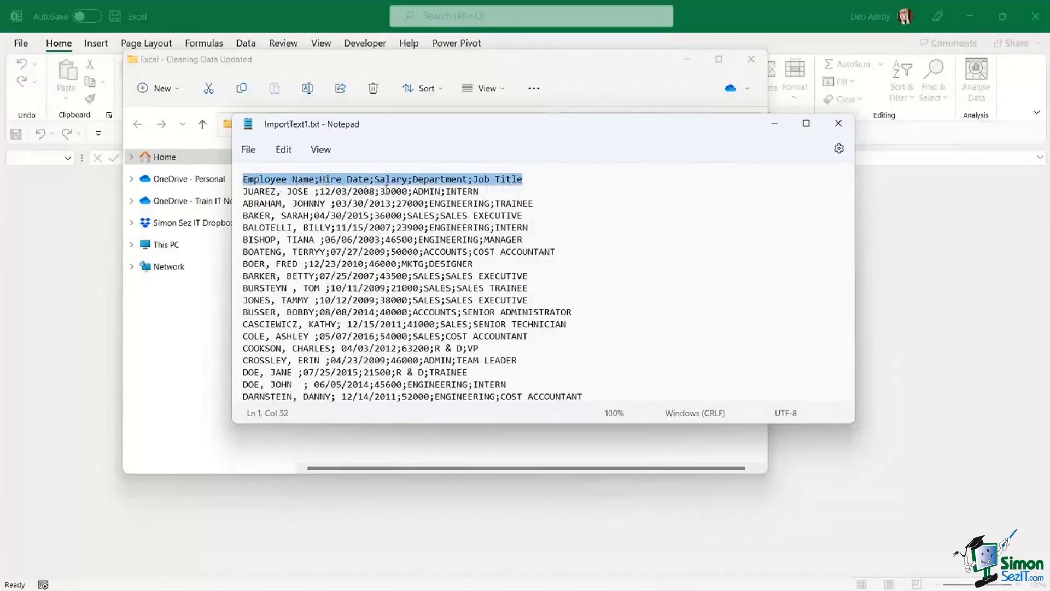
pyautogui.click(469, 180)
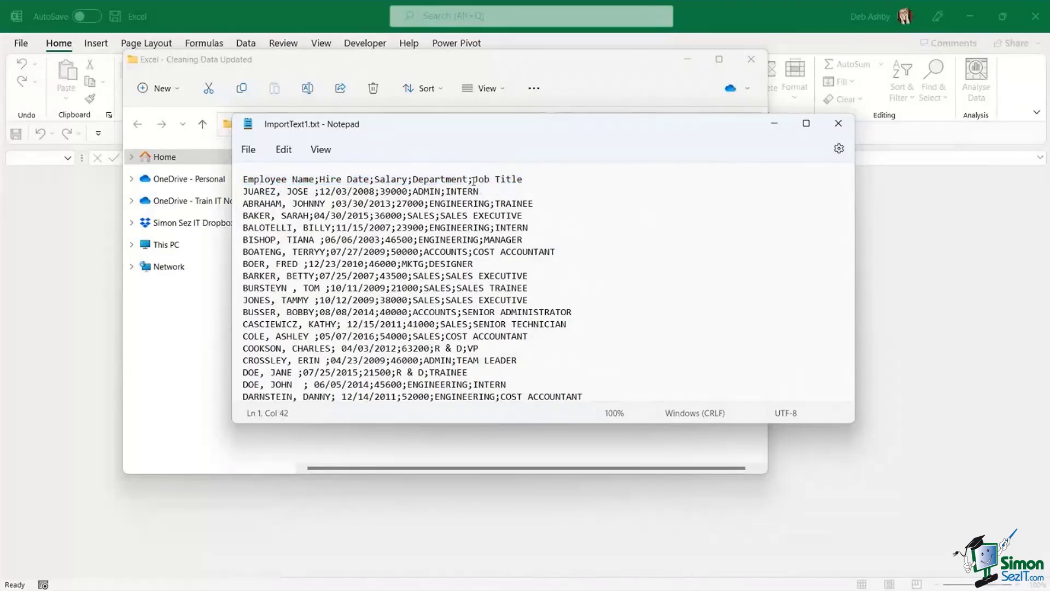
pyautogui.click(474, 179)
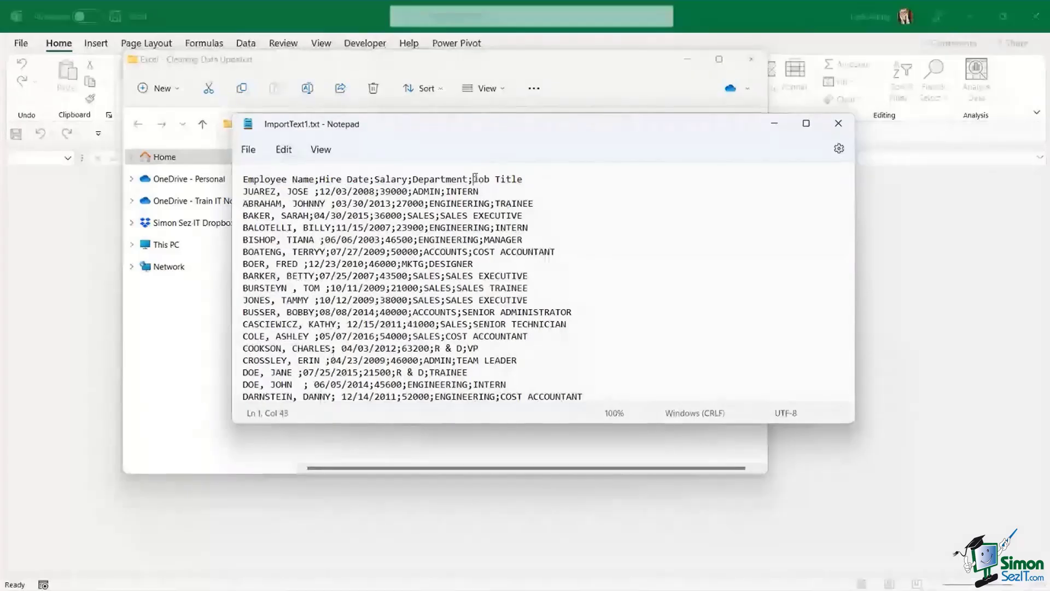
# - Add a semicolon after Employee Name, check the delimiters, then close Notepad and minimise Explorer
pyautogui.click(315, 179)
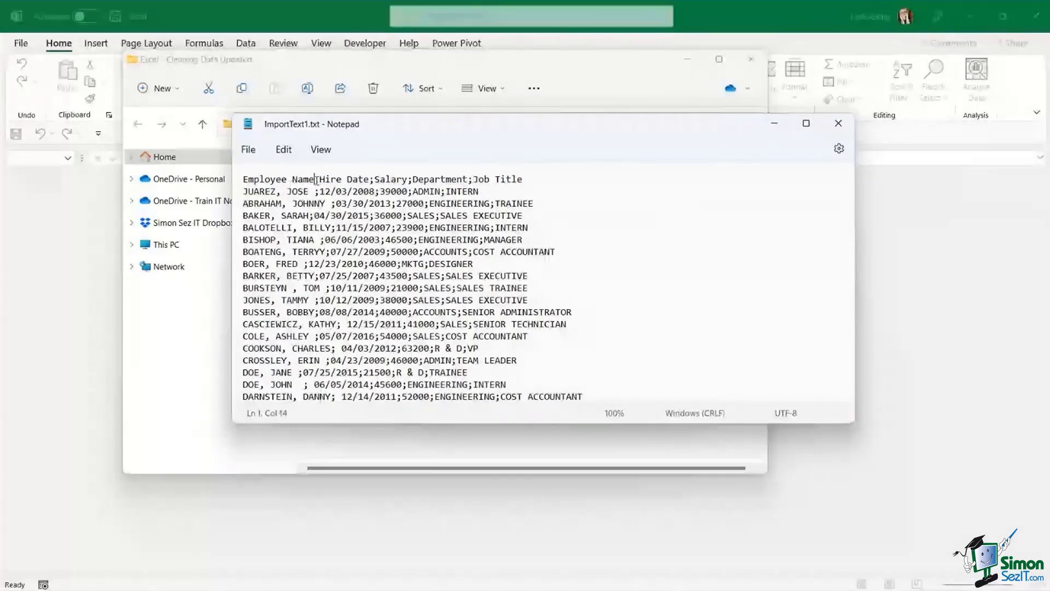
pyautogui.write(';')
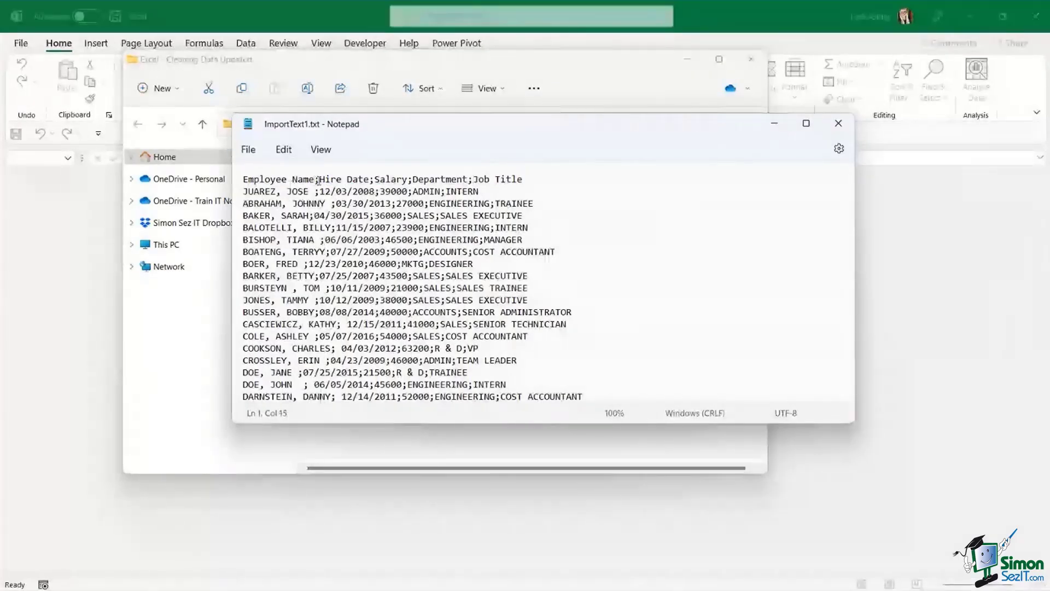
pyautogui.click(316, 180)
pyautogui.click(316, 193)
pyautogui.click(376, 191)
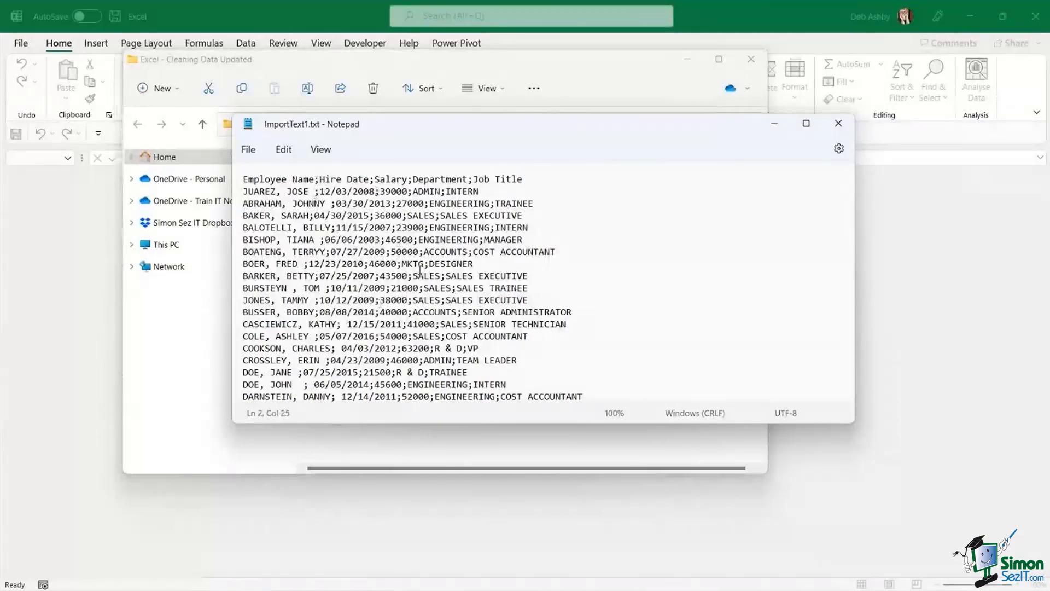
pyautogui.moveTo(309, 192); pyautogui.dragTo(322, 192)
pyautogui.click(404, 194)
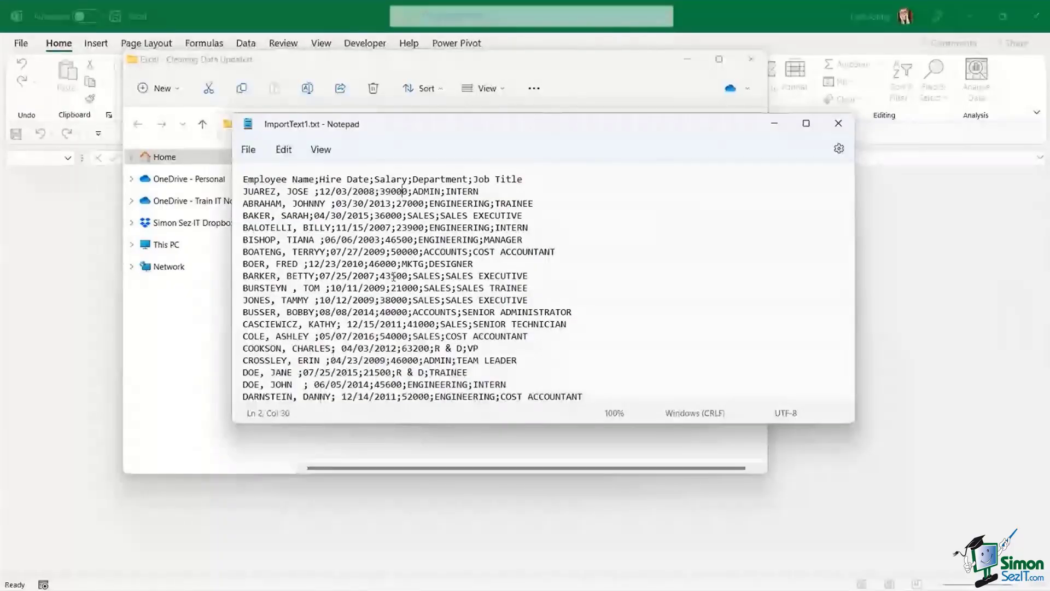
pyautogui.click(839, 125)
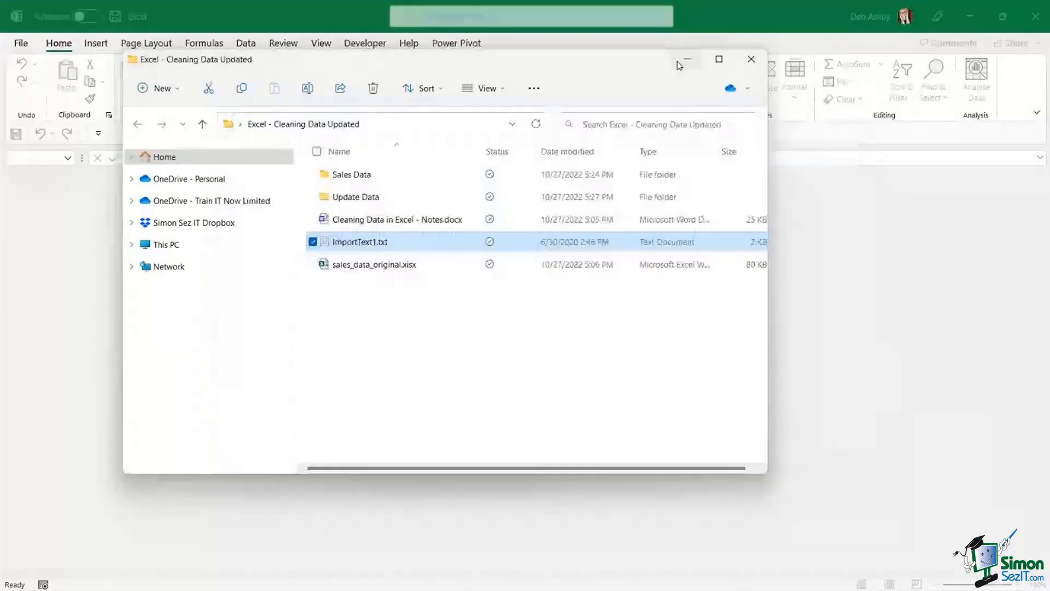
pyautogui.click(678, 65)
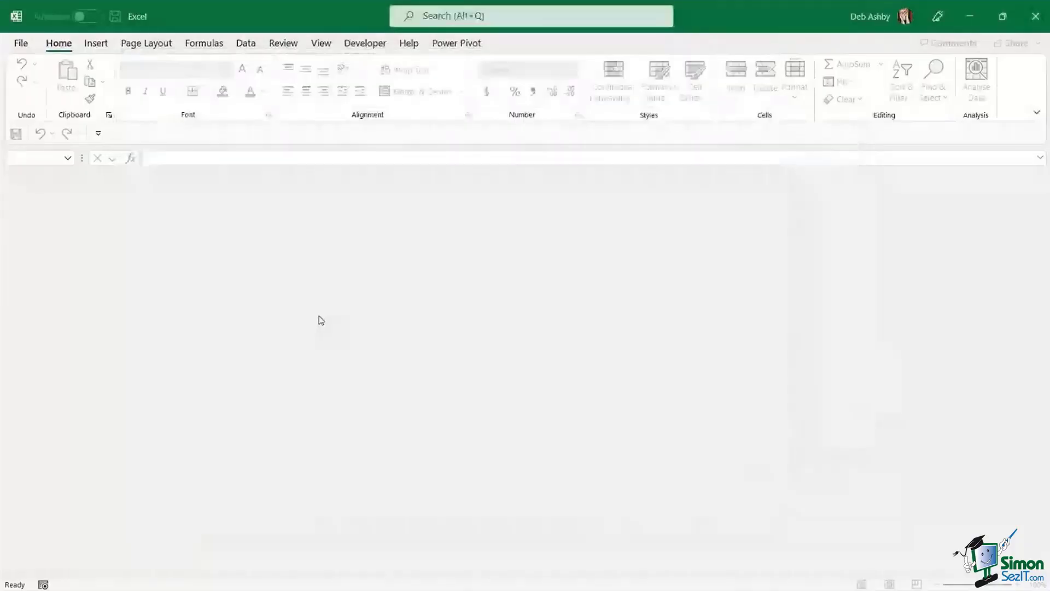
# - Open ImportText1.txt from Desktop > Excel - Cleaning Data Updated, with the filter set to All Files (*.*)
pyautogui.click(25, 47)
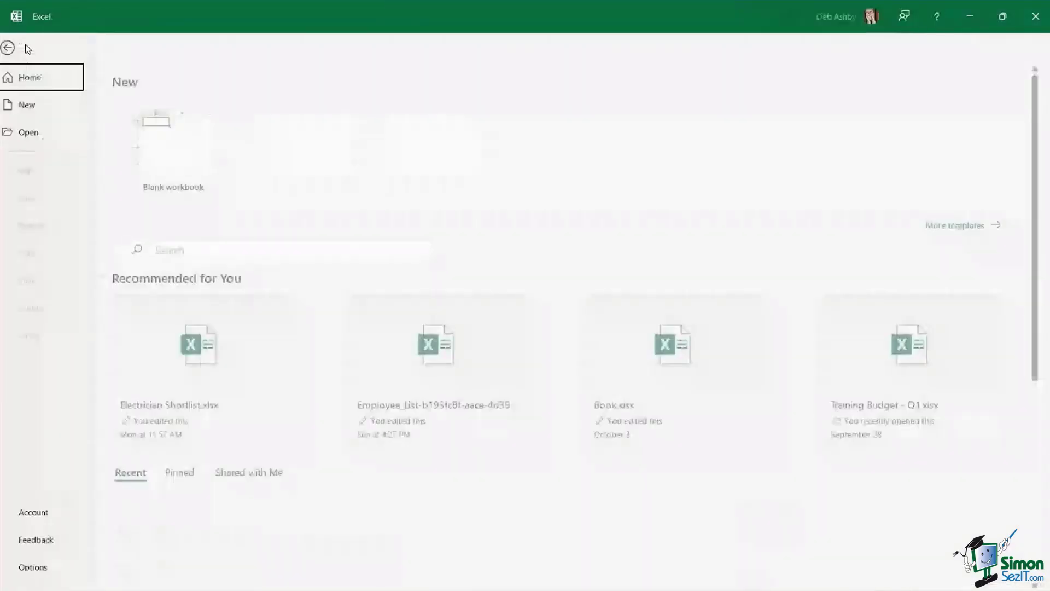
pyautogui.click(41, 134)
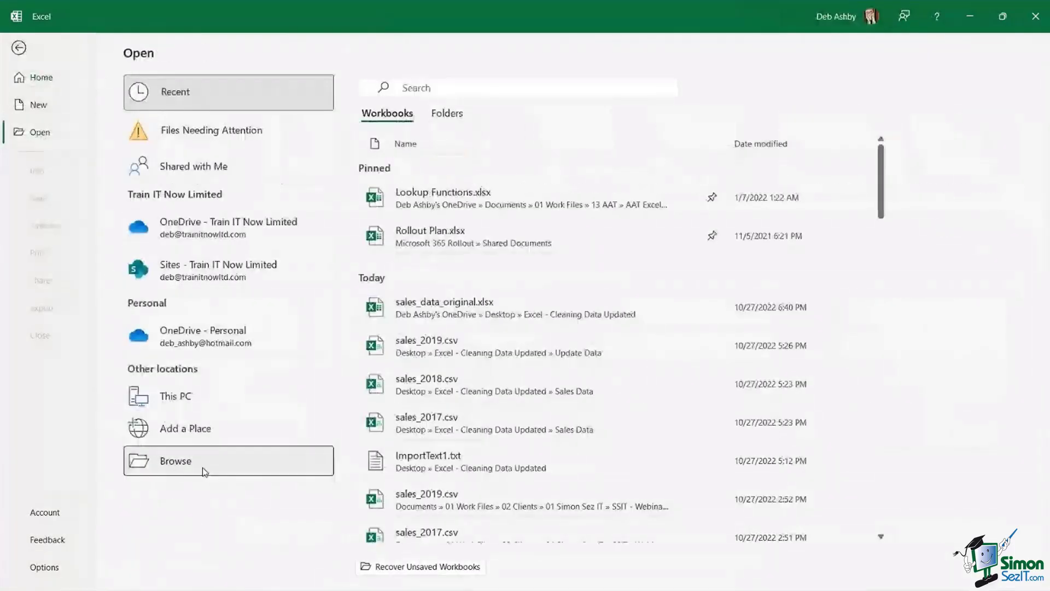
pyautogui.click(203, 468)
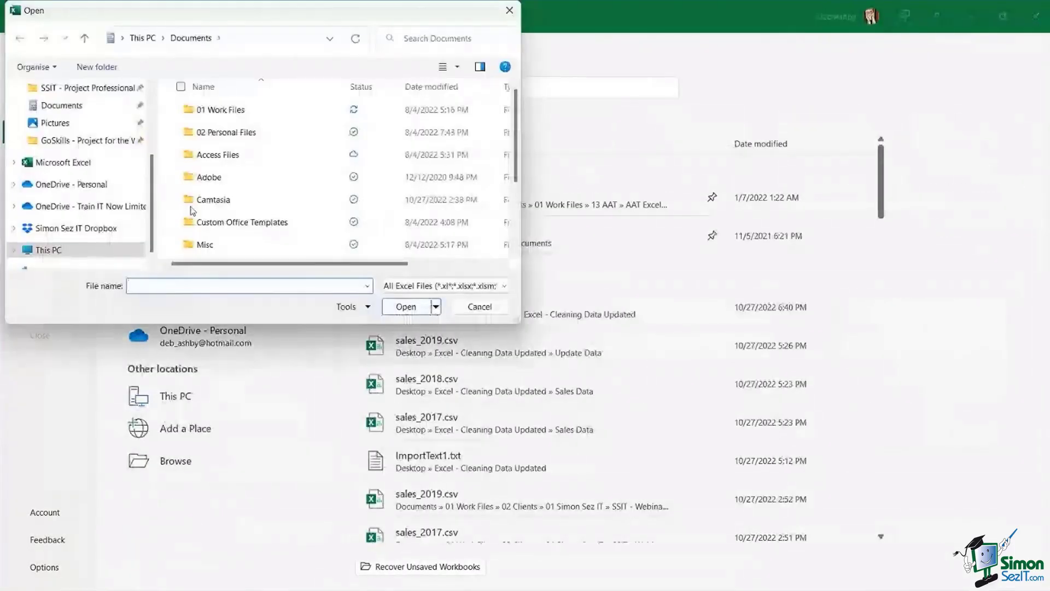
pyautogui.scroll(3, 103, 174)
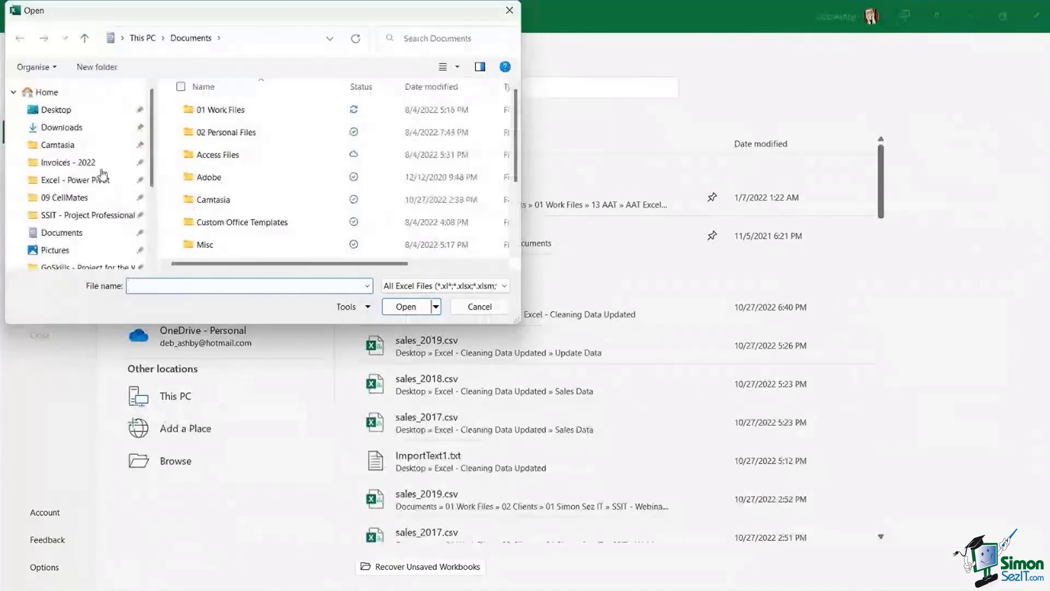
pyautogui.click(55, 109)
pyautogui.doubleClick(249, 112)
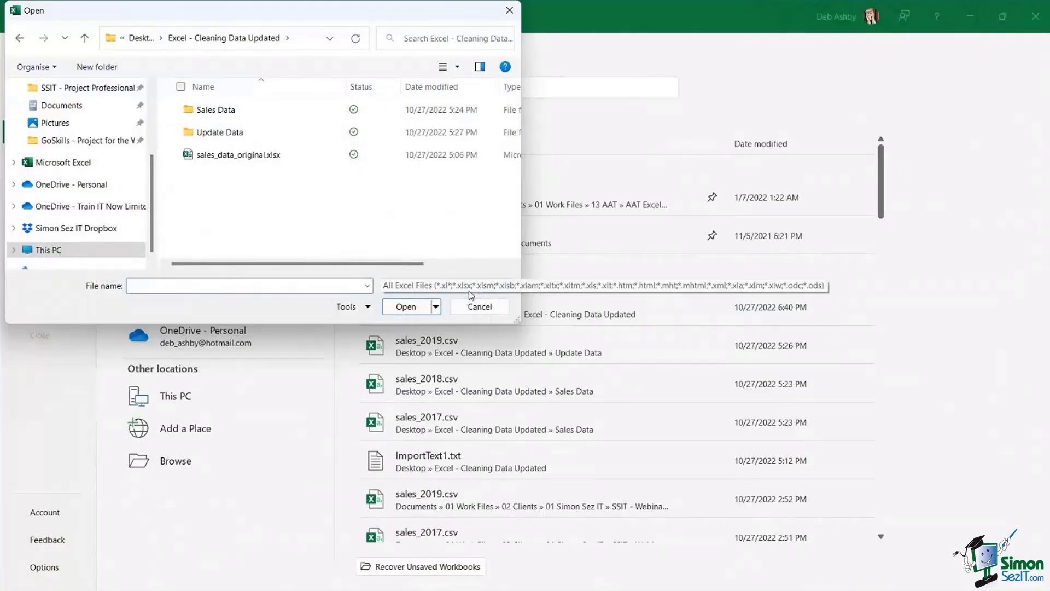
pyautogui.click(504, 291)
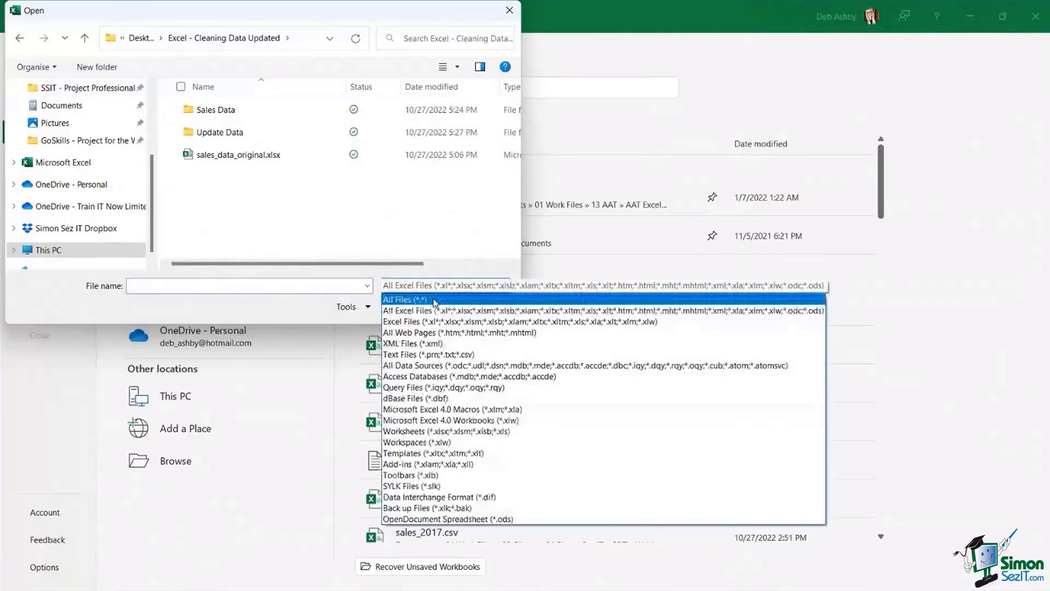
pyautogui.click(434, 299)
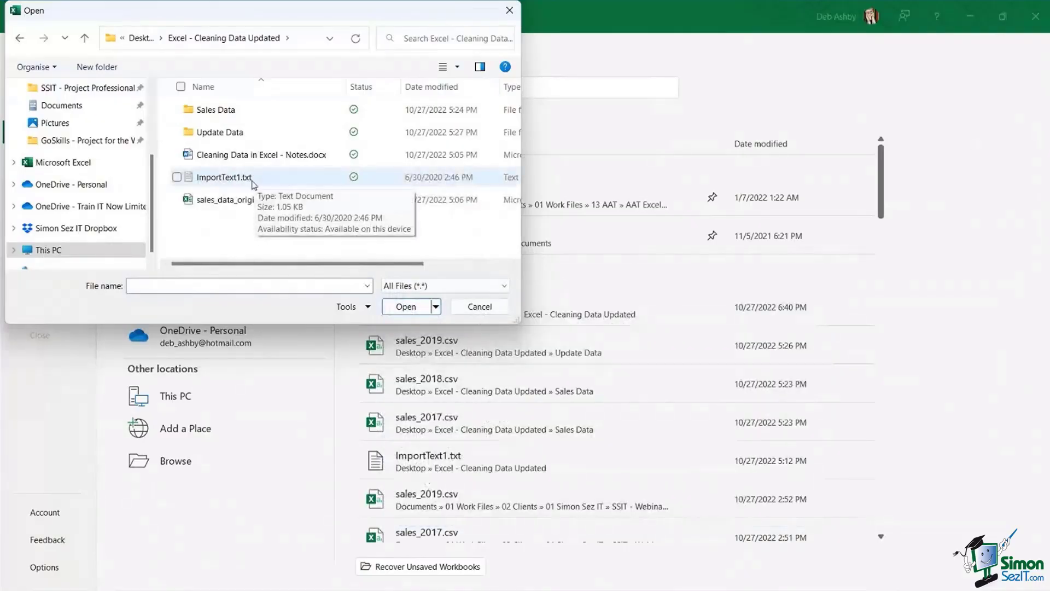
pyautogui.click(232, 180)
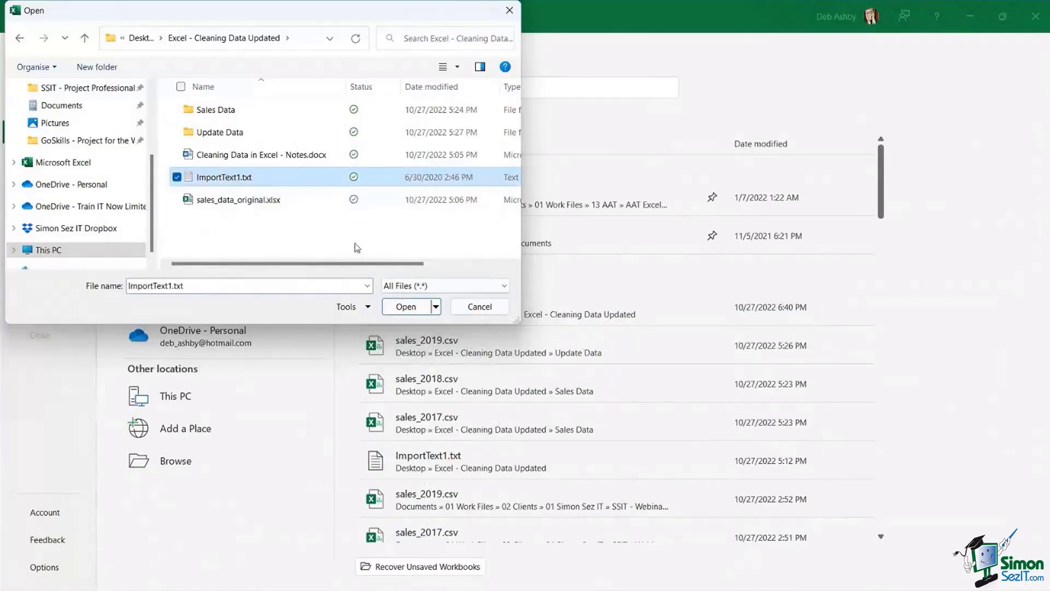
pyautogui.click(408, 306)
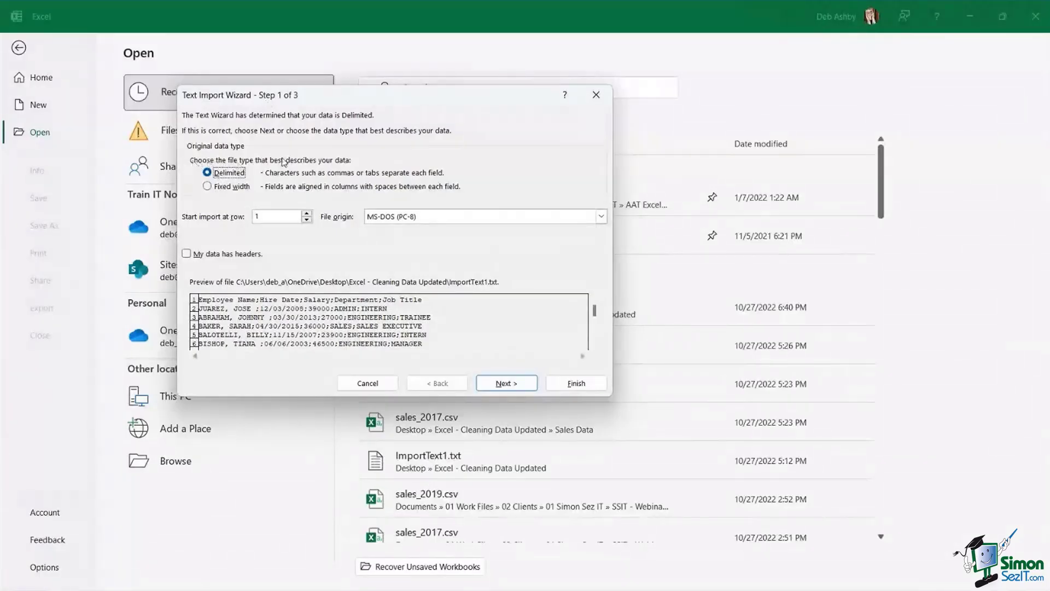
# - Keep Delimited, tick My data has headers, and advance the Text Import Wizard to Step 2
pyautogui.moveTo(399, 101); pyautogui.dragTo(506, 108)
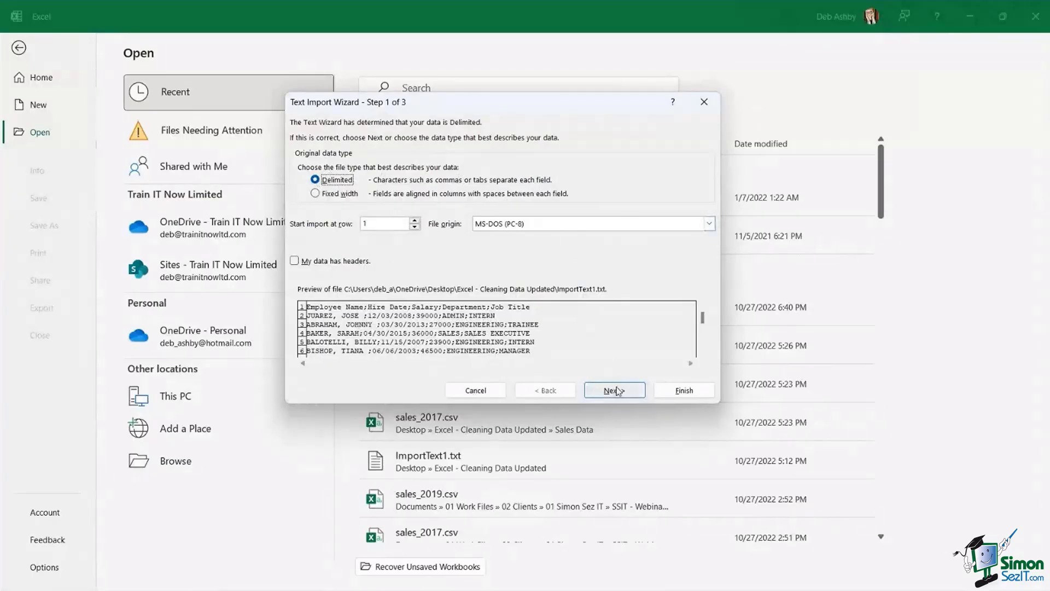
pyautogui.click(294, 262)
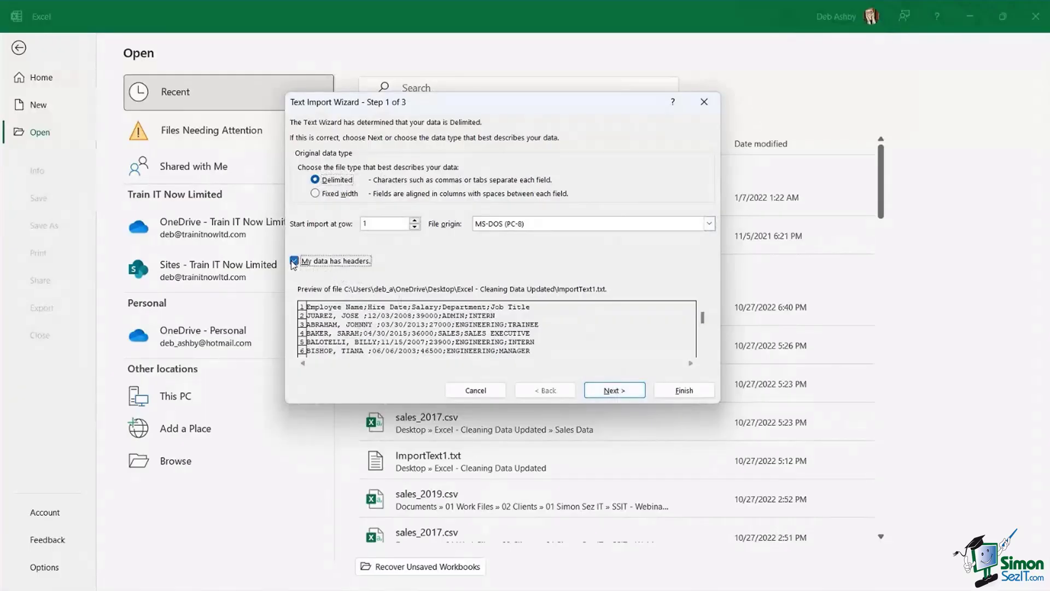
pyautogui.click(614, 391)
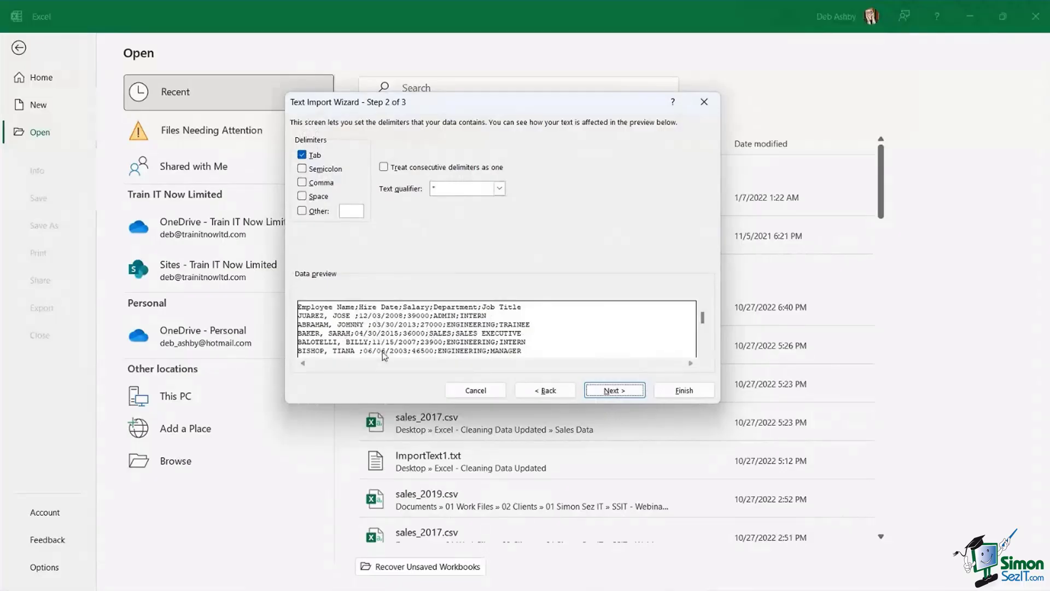
# - Switch the delimiter from Tab to Semicolon and finish importing ImportText1 into columns
pyautogui.click(302, 155)
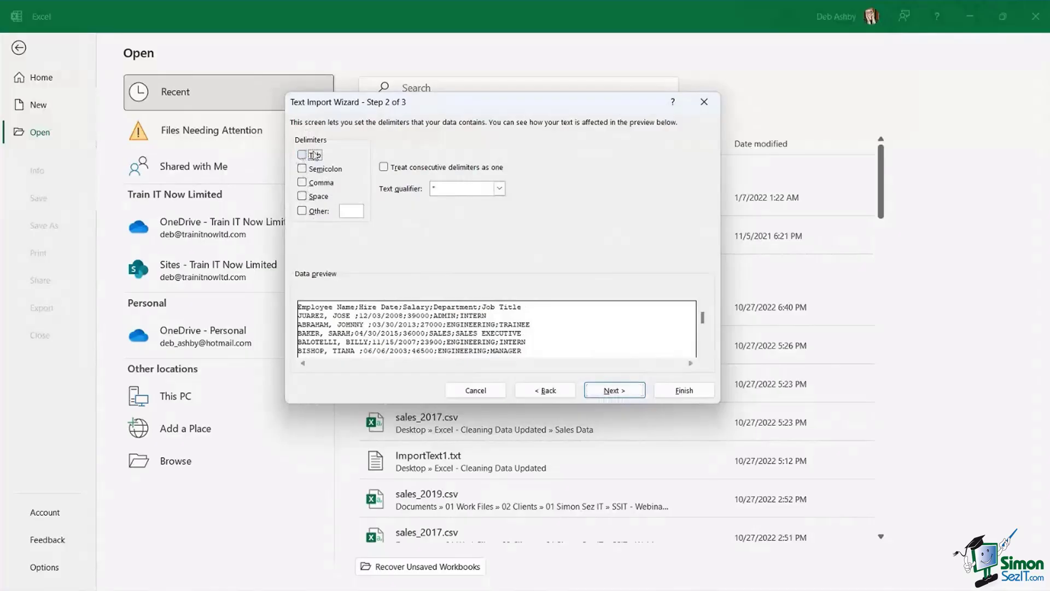
pyautogui.click(302, 169)
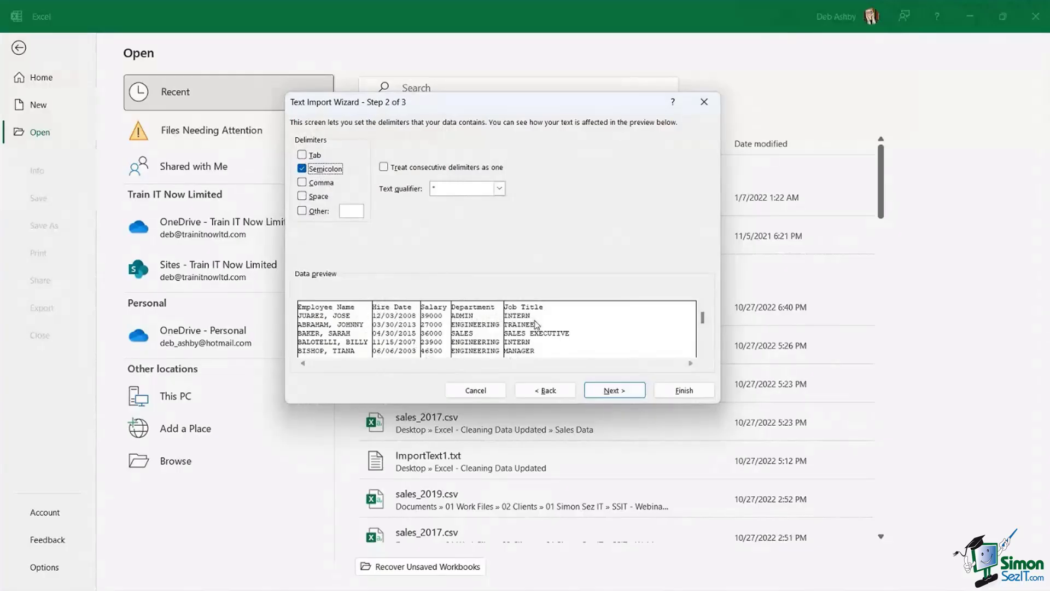
pyautogui.click(614, 390)
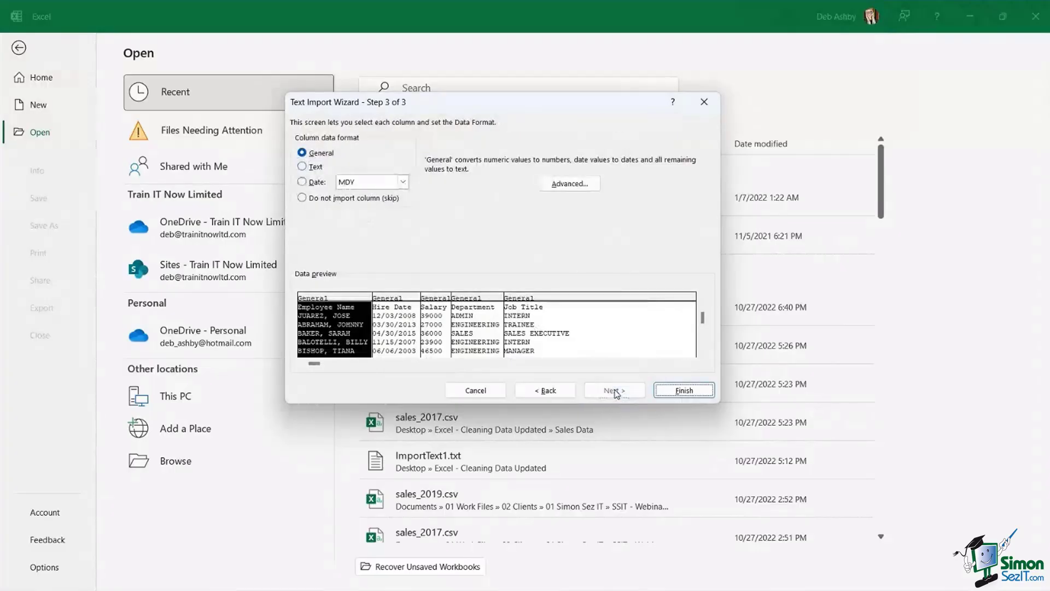
pyautogui.click(675, 389)
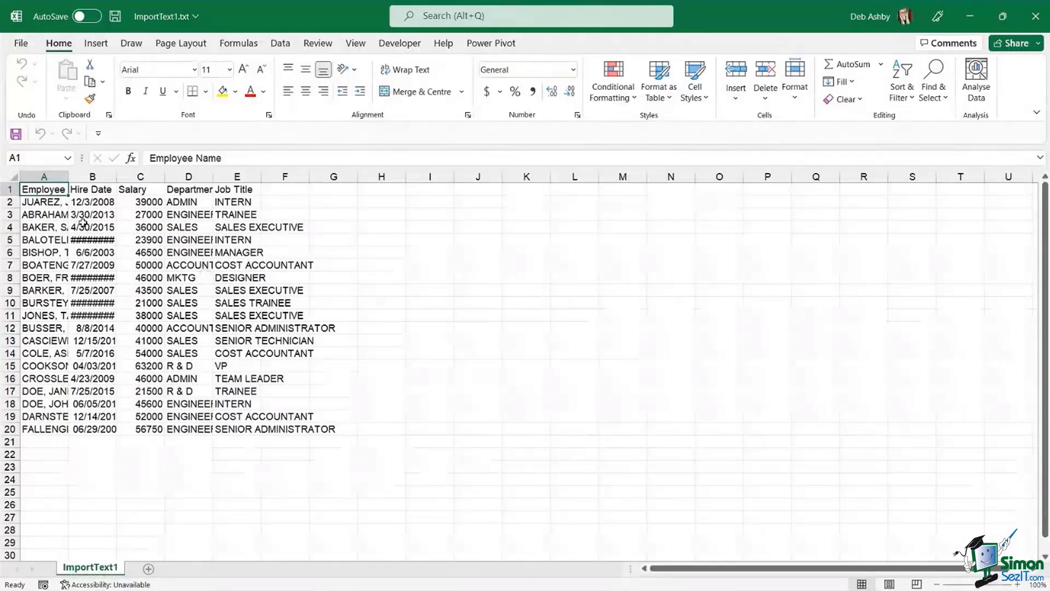
# - AutoFit columns A through F to their contents
pyautogui.click(62, 175)
pyautogui.moveTo(62, 176); pyautogui.dragTo(289, 174)
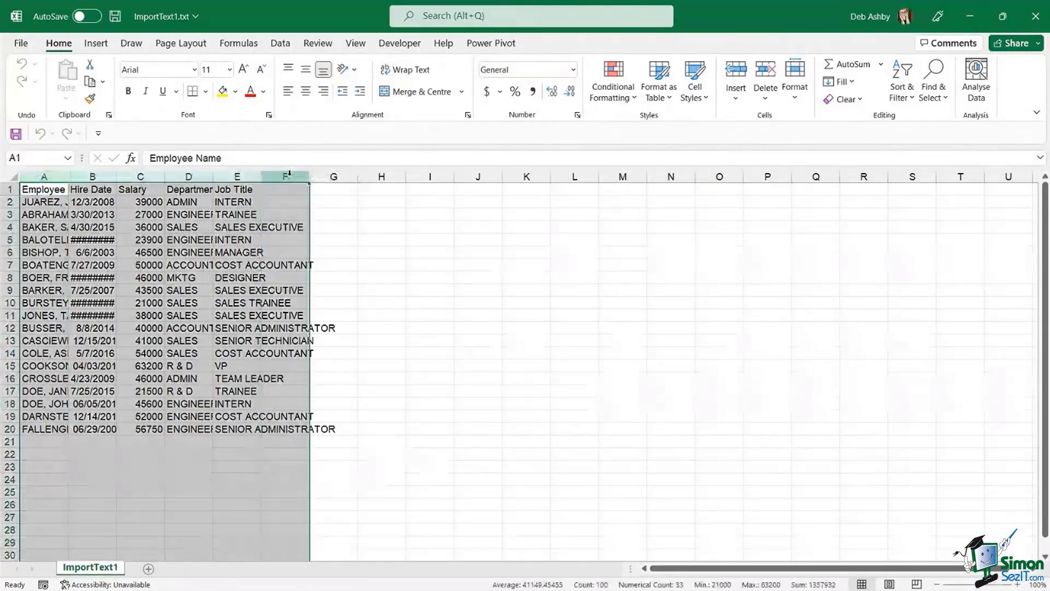
pyautogui.doubleClick(163, 175)
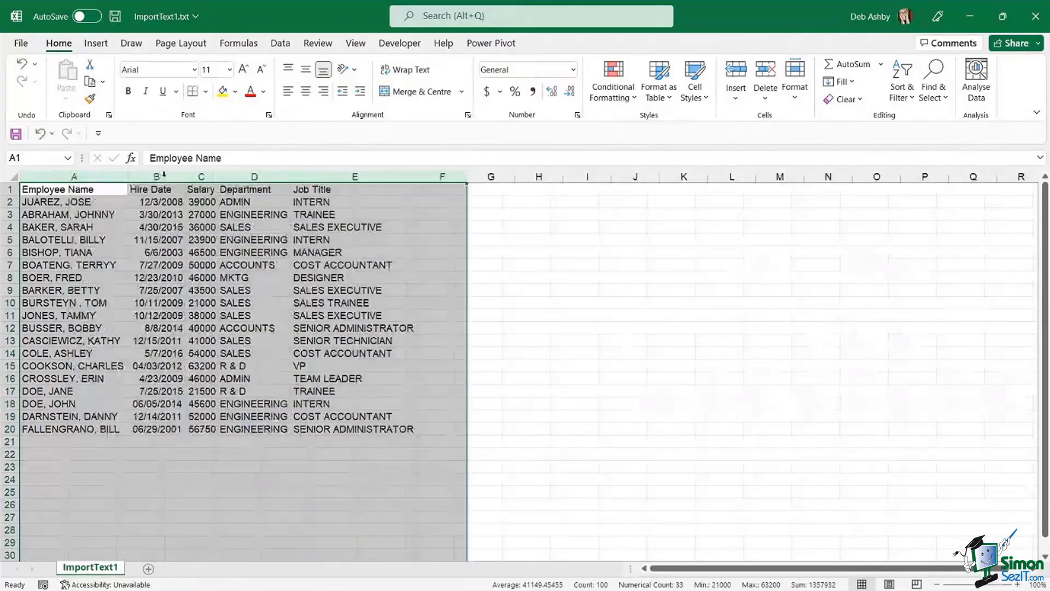
pyautogui.click(181, 254)
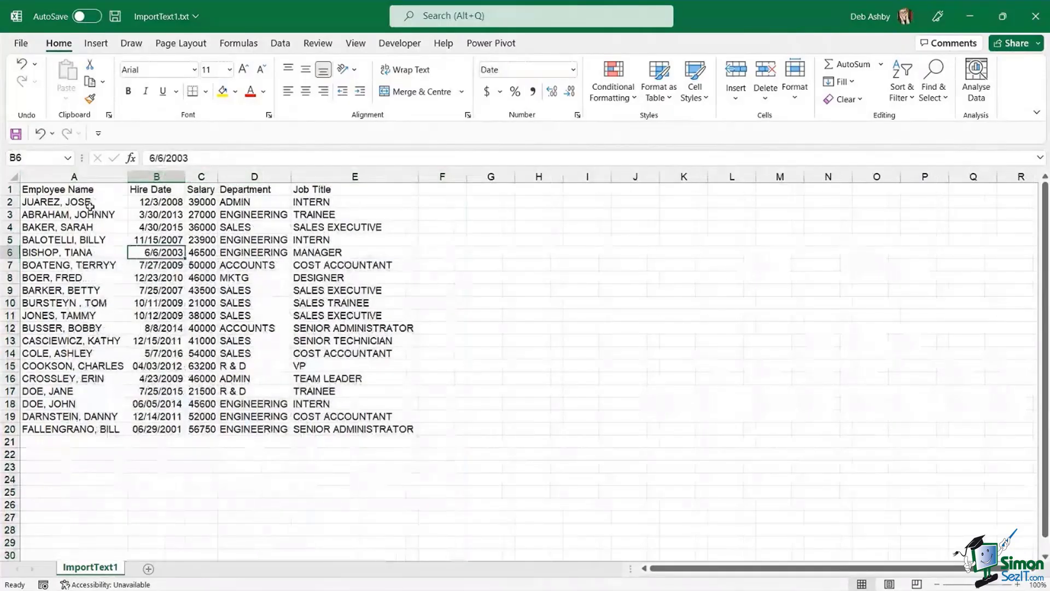
# - Insert a blank column B before Hire Date
pyautogui.click(74, 183)
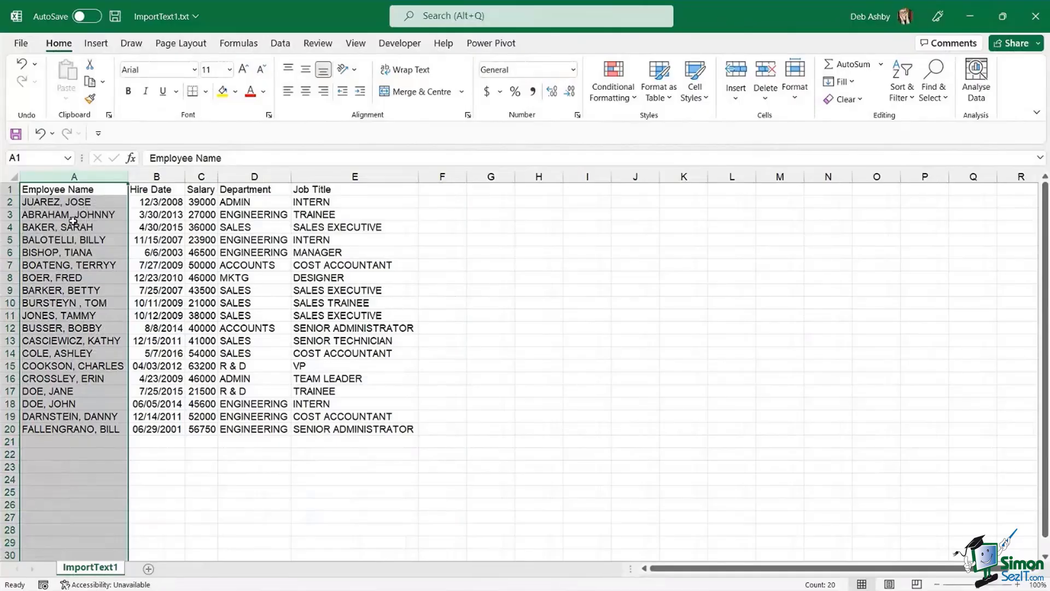
pyautogui.click(141, 176)
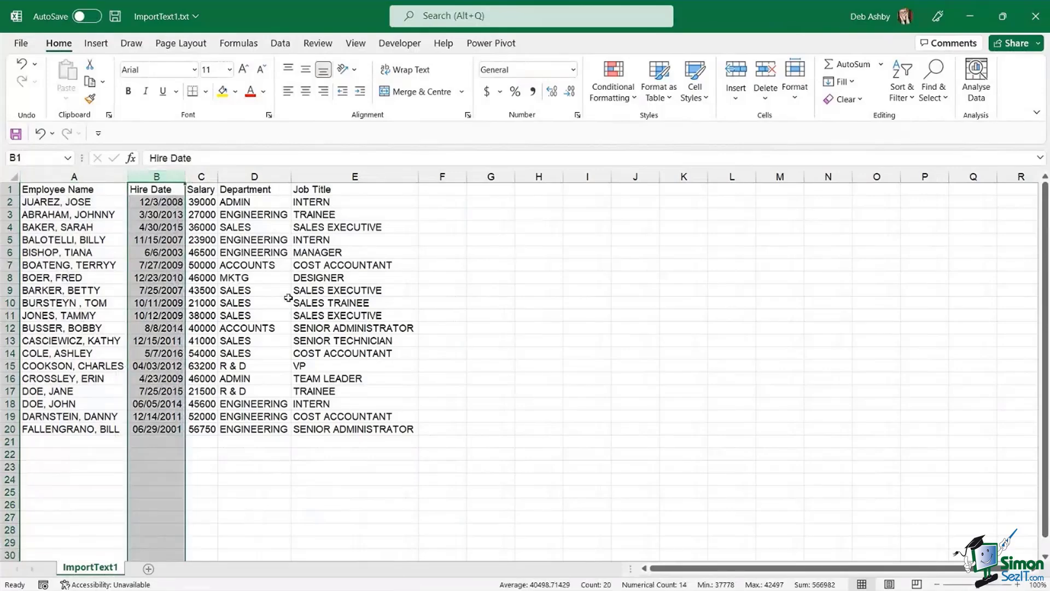
pyautogui.hotkey('ctrl', 'shift', '=')
pyautogui.click(182, 203)
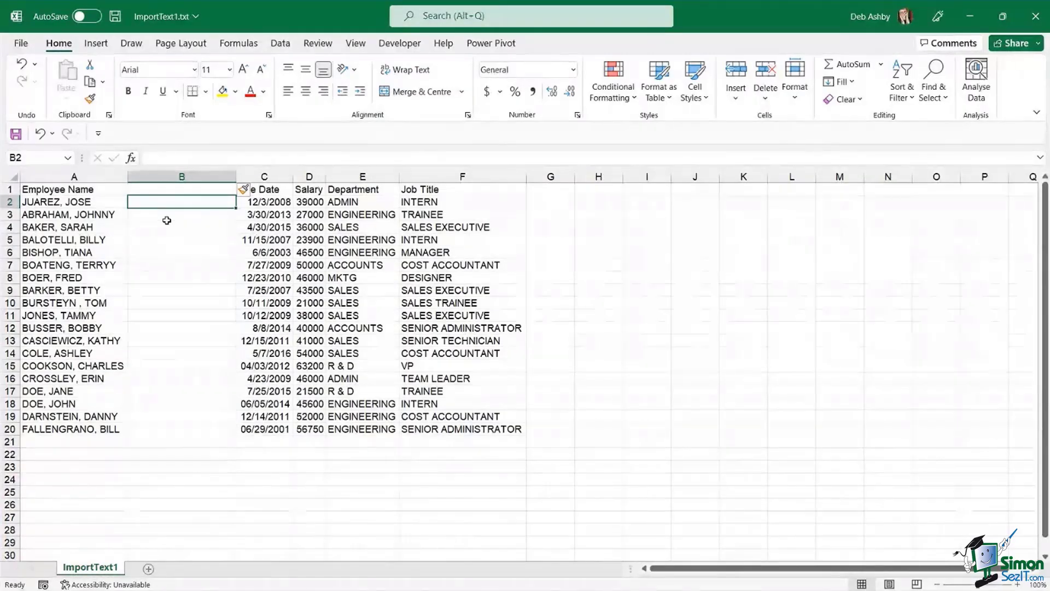
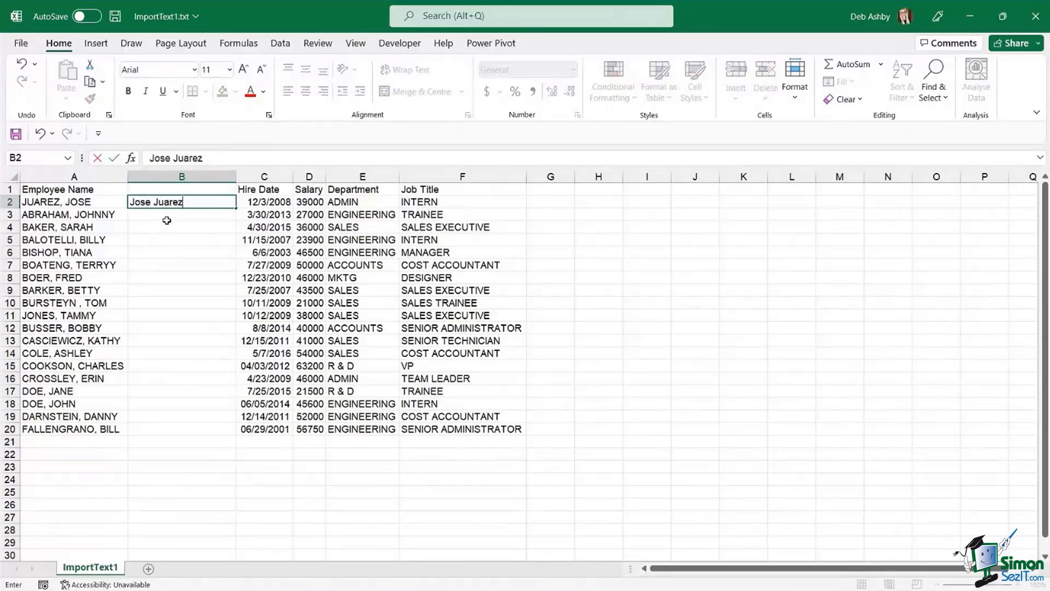
pyautogui.hotkey('ctrl', 'Return')
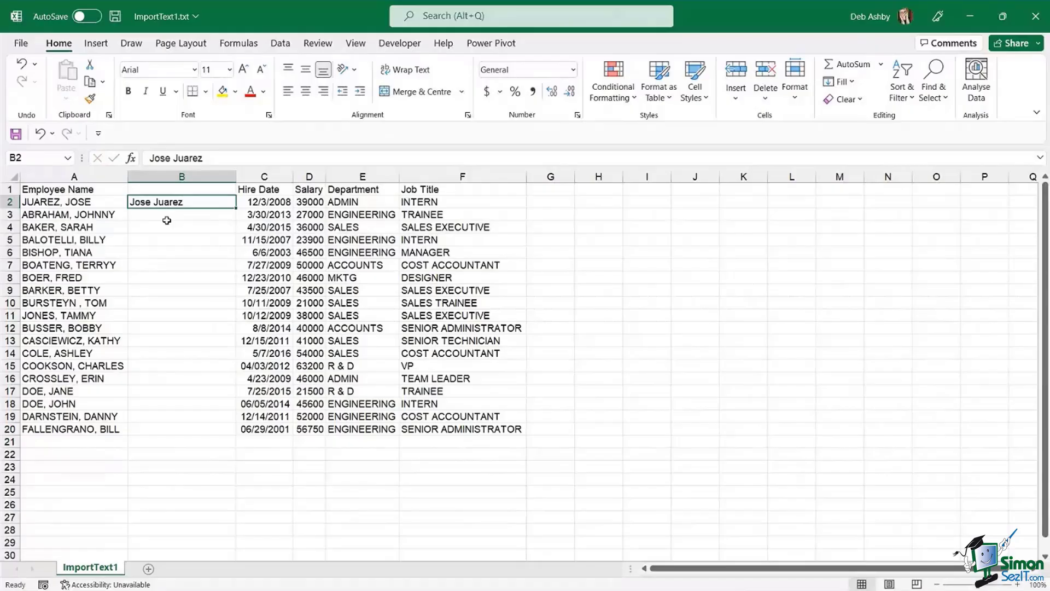
pyautogui.hotkey('ctrl', 'e')
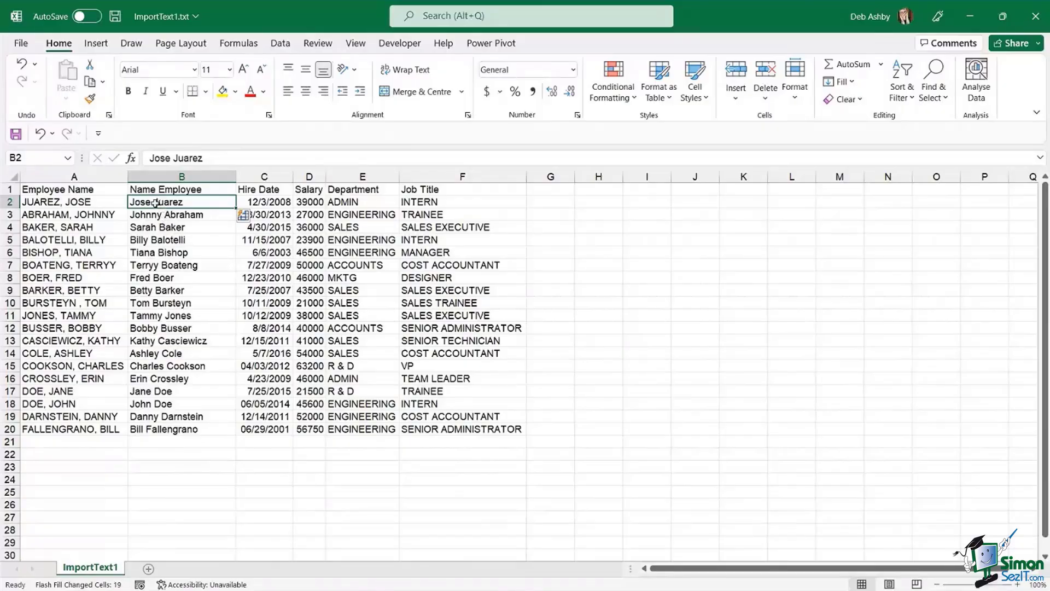
pyautogui.click(152, 216)
pyautogui.click(184, 229)
pyautogui.click(170, 241)
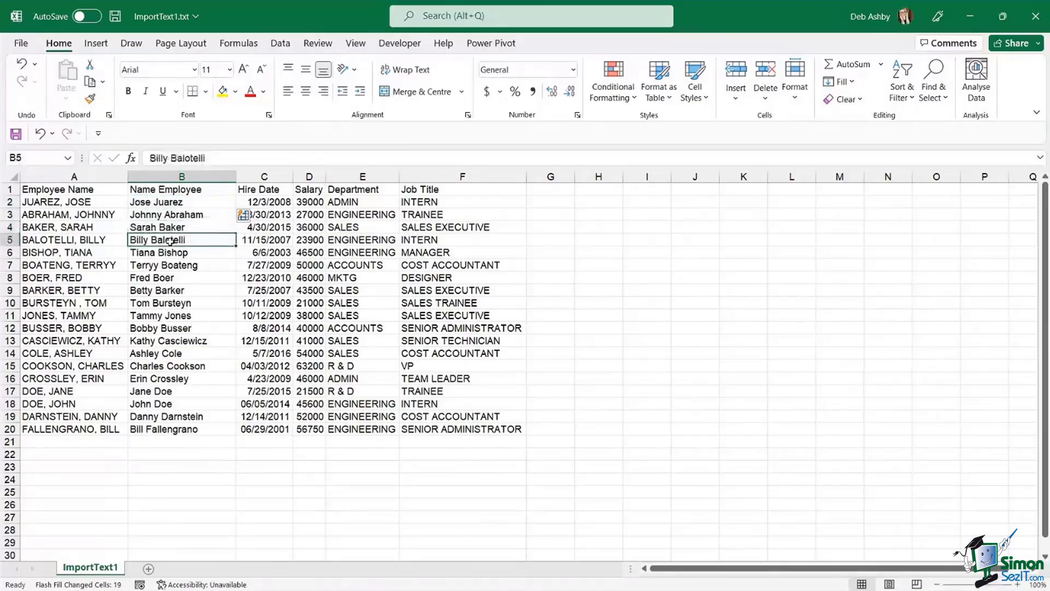
pyautogui.click(170, 253)
pyautogui.click(171, 266)
pyautogui.click(170, 278)
pyautogui.click(174, 328)
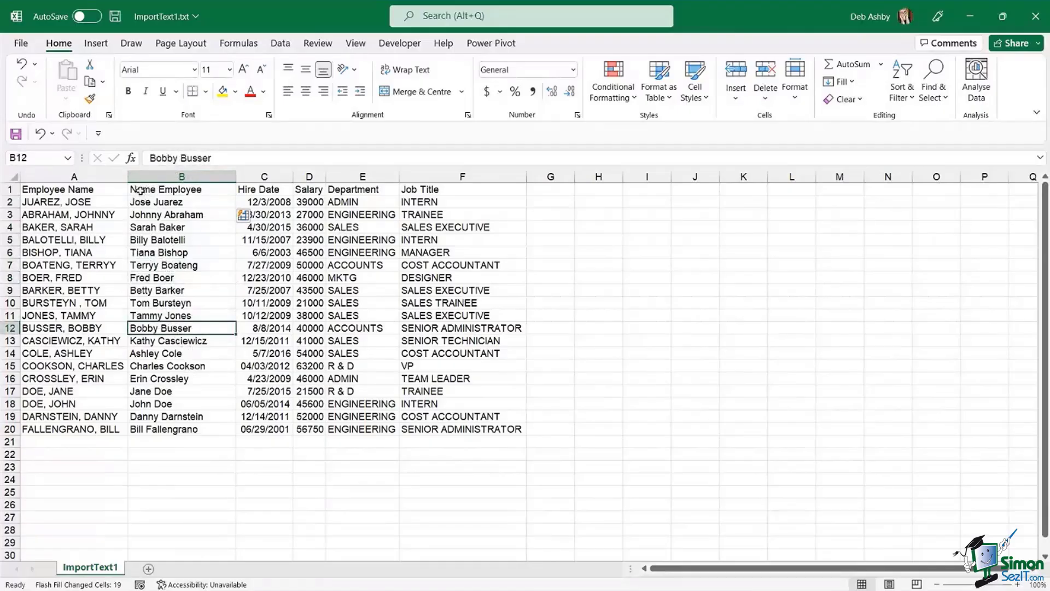
# - Clear the wrong B1 entry and move the Employee Name header into B1
pyautogui.click(156, 191)
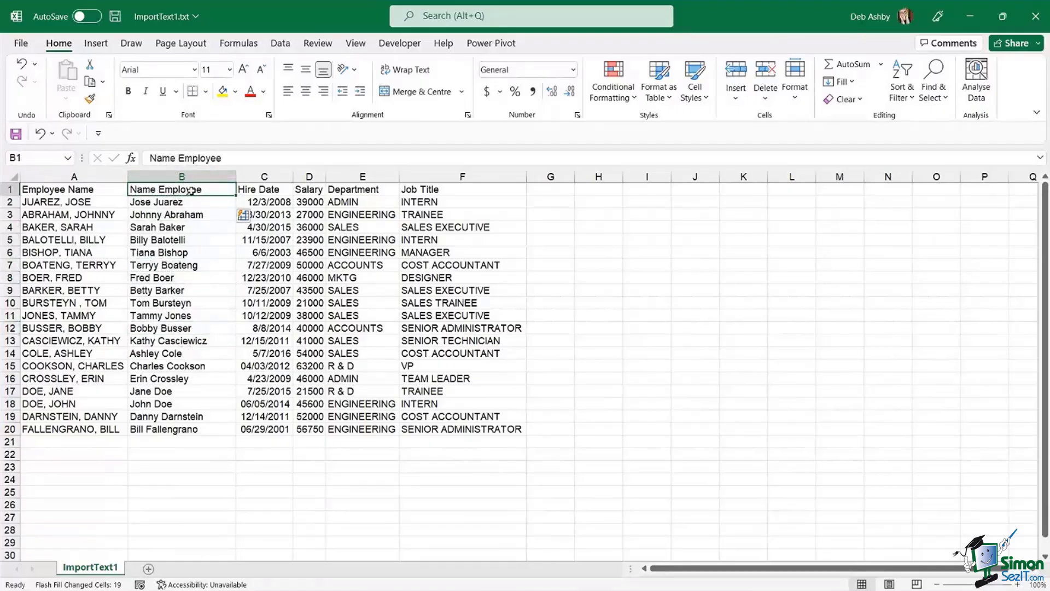
pyautogui.press('Delete')
pyautogui.click(106, 189)
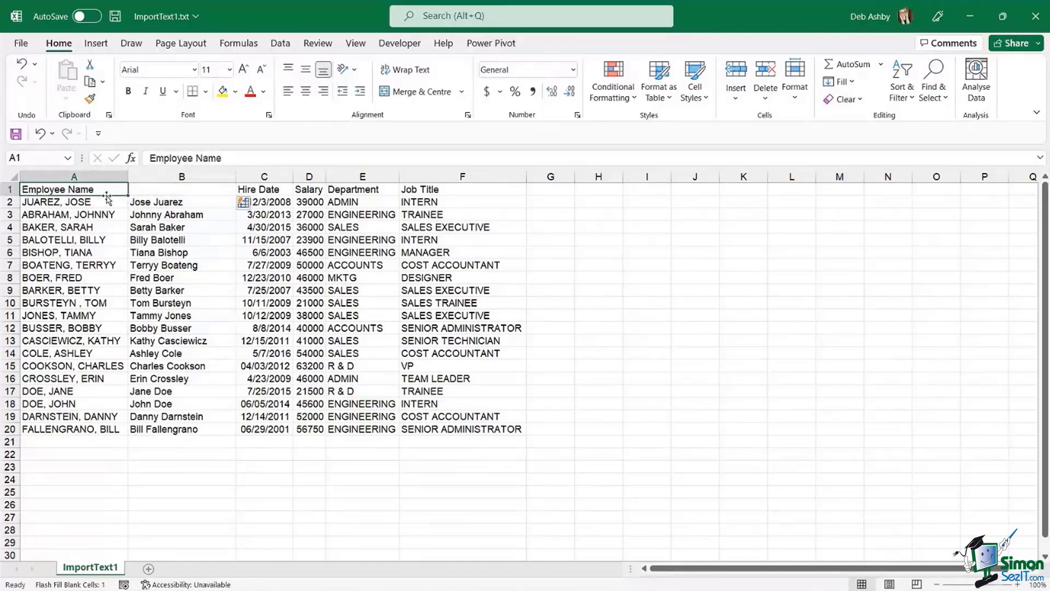
pyautogui.moveTo(107, 196); pyautogui.dragTo(216, 195)
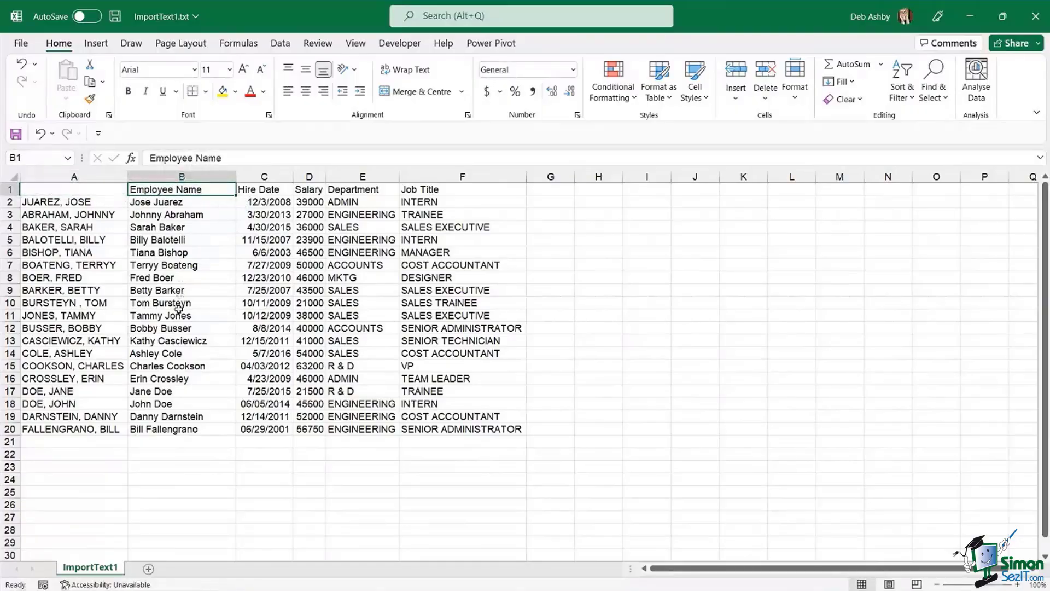
# - Delete the old uppercase name column A
pyautogui.click(186, 264)
pyautogui.click(94, 176)
pyautogui.rightClick(94, 177)
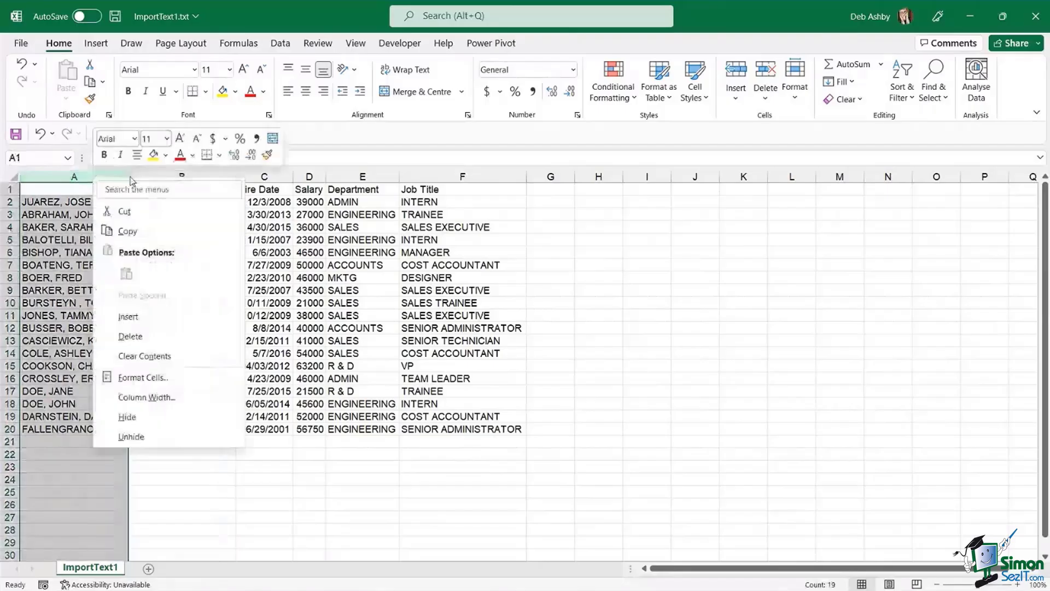
pyautogui.click(143, 336)
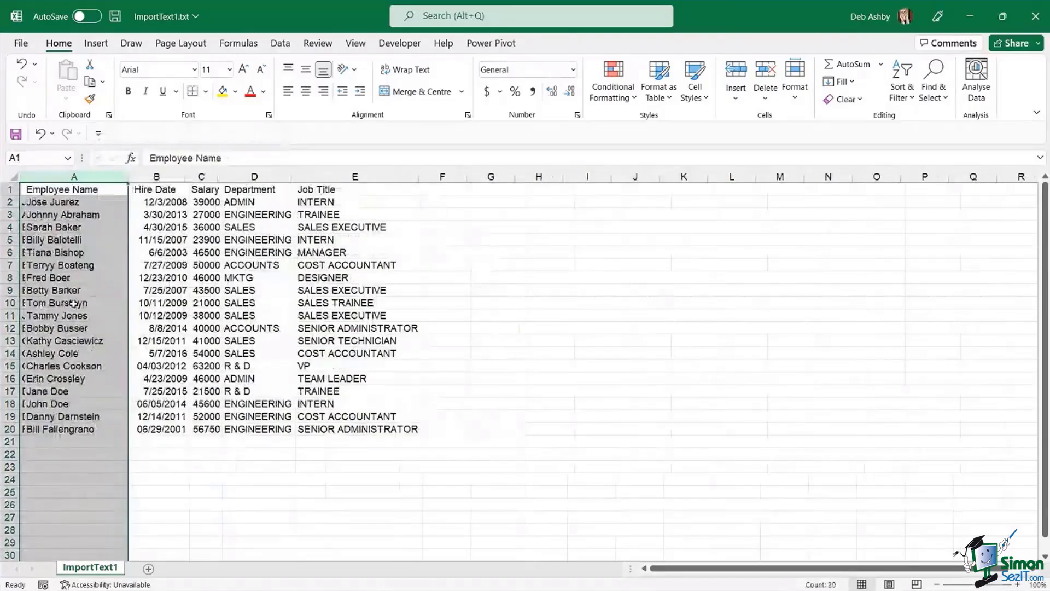
pyautogui.click(87, 227)
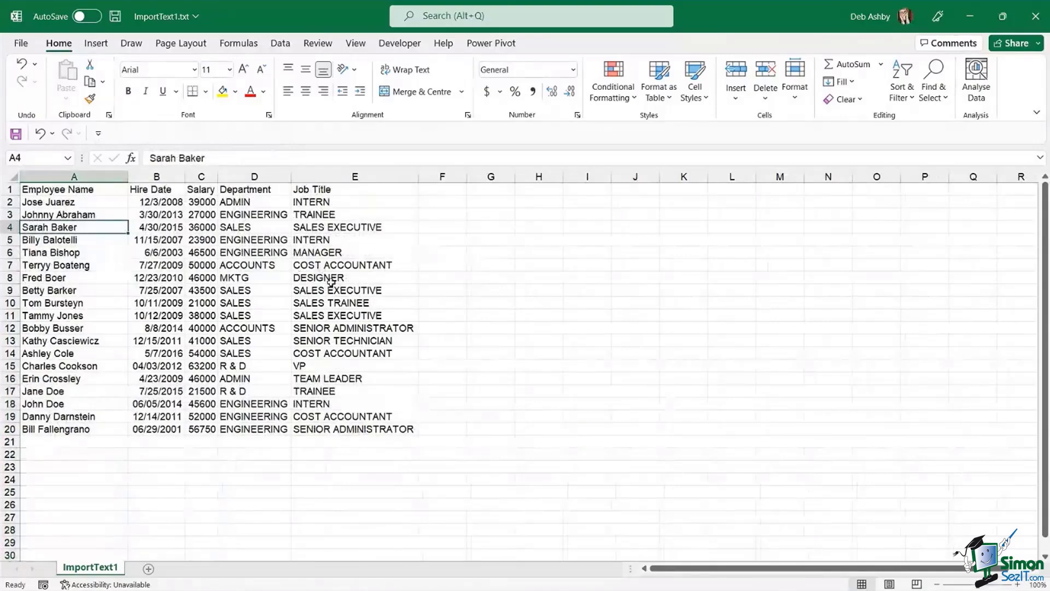
# - Insert a column before Job Title, type Admin and Engineering, and accept the Flash Fill suggestion
pyautogui.click(313, 175)
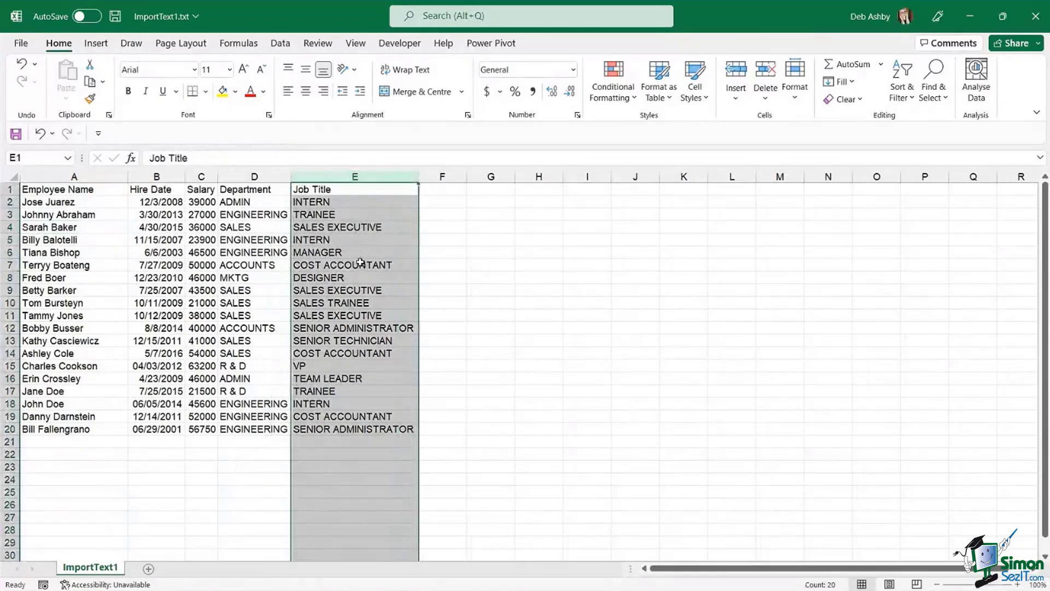
pyautogui.hotkey('ctrl', 'shift', '+')
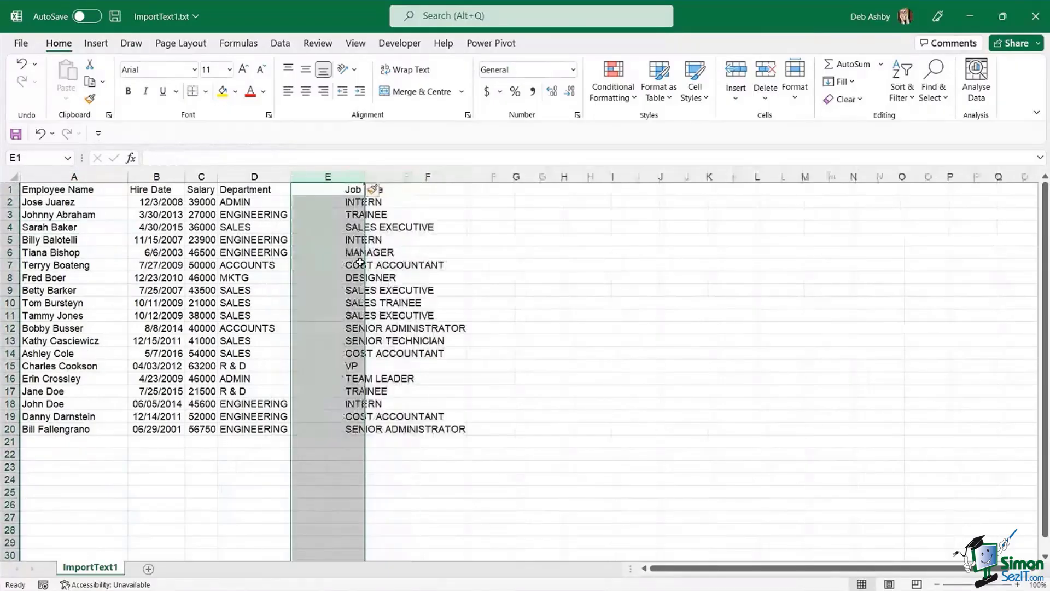
pyautogui.click(316, 203)
pyautogui.moveTo(245, 203); pyautogui.dragTo(254, 429)
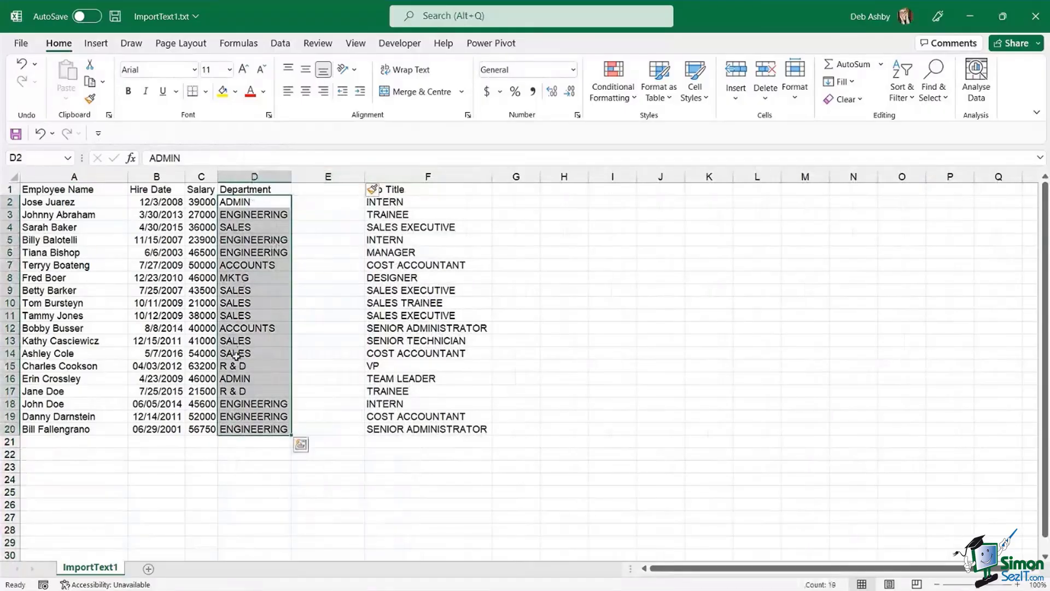
pyautogui.click(312, 203)
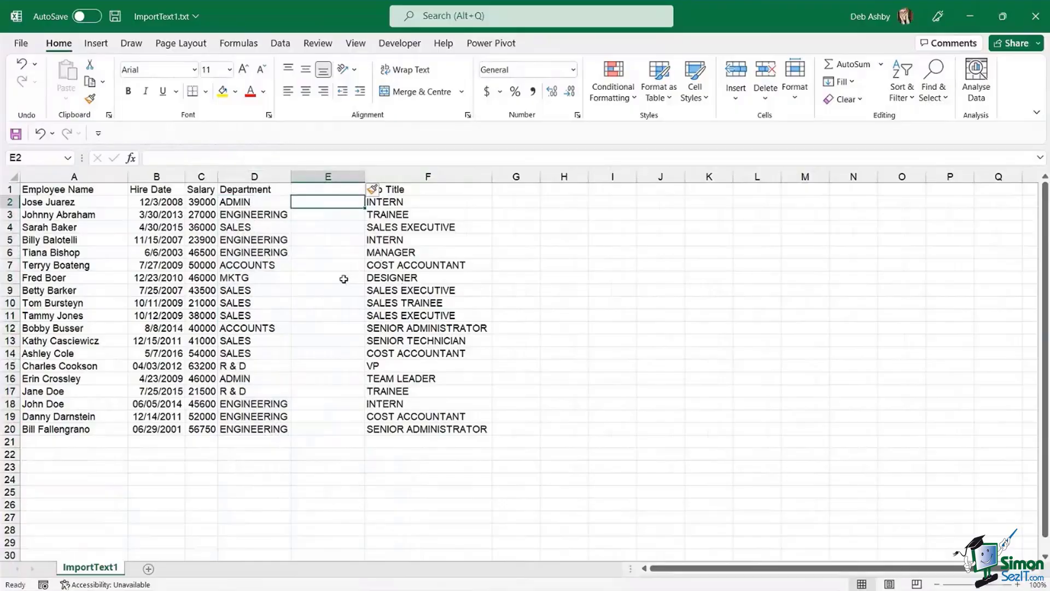
pyautogui.write('Admin')
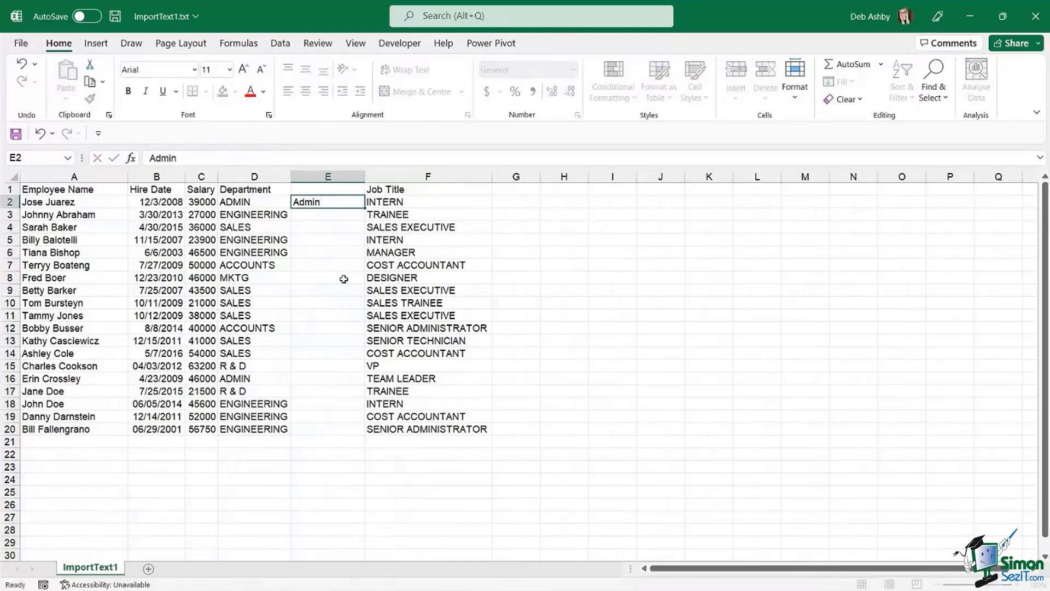
pyautogui.press('Return')
pyautogui.write('Engineering')
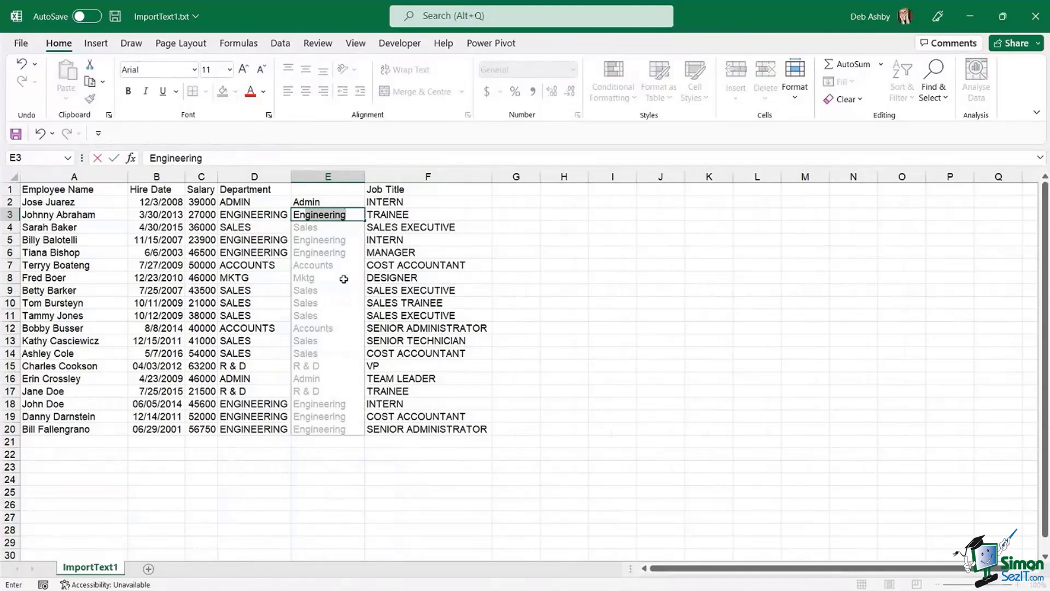
pyautogui.press('Return')
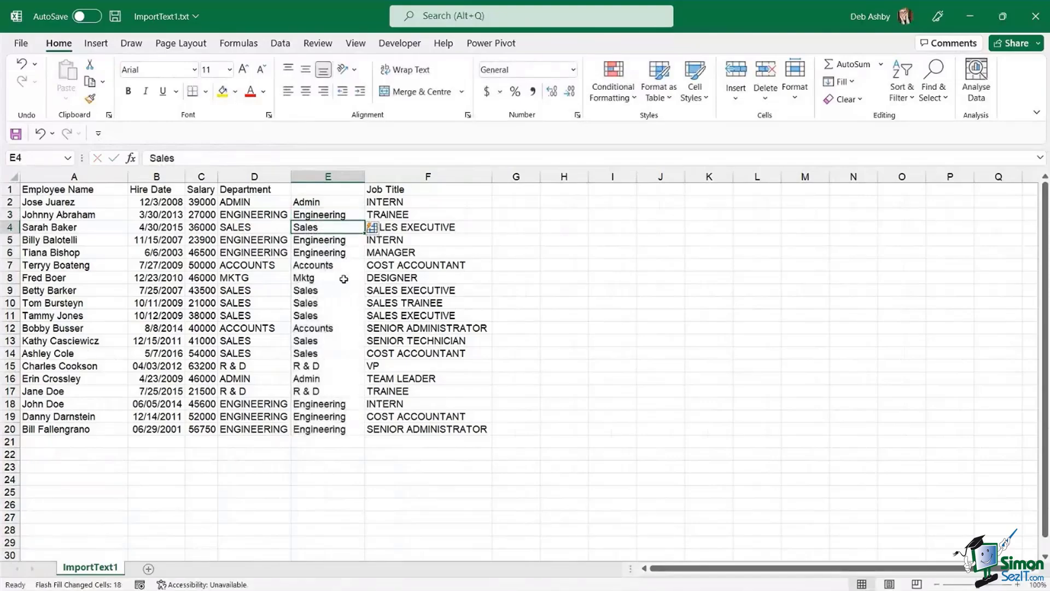
# - Move the Department heading into E1 and delete the old uppercase Department column D
pyautogui.click(265, 187)
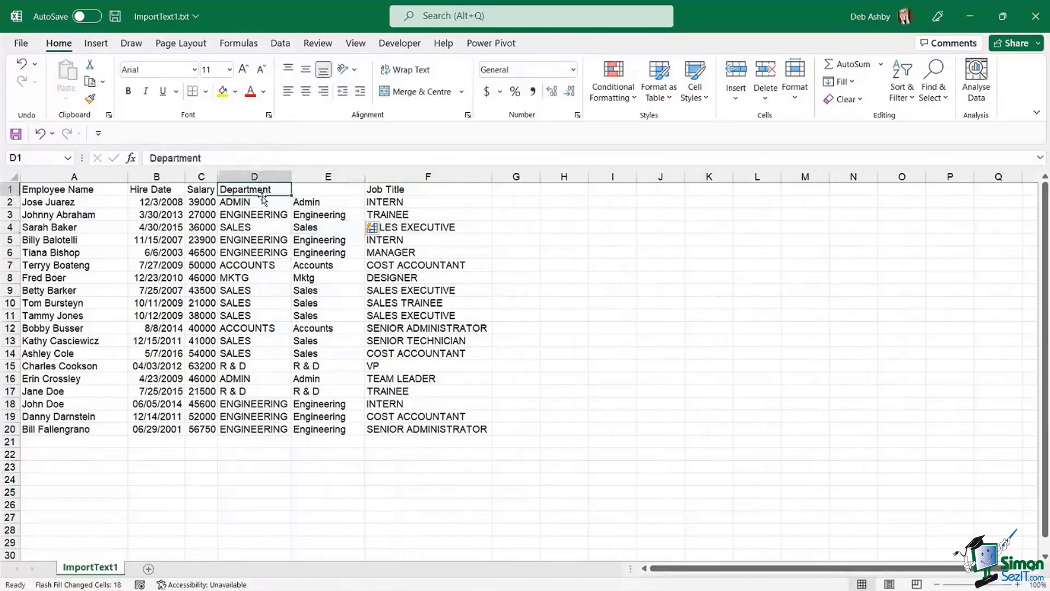
pyautogui.moveTo(262, 198); pyautogui.dragTo(328, 196)
pyautogui.click(266, 176)
pyautogui.rightClick(266, 176)
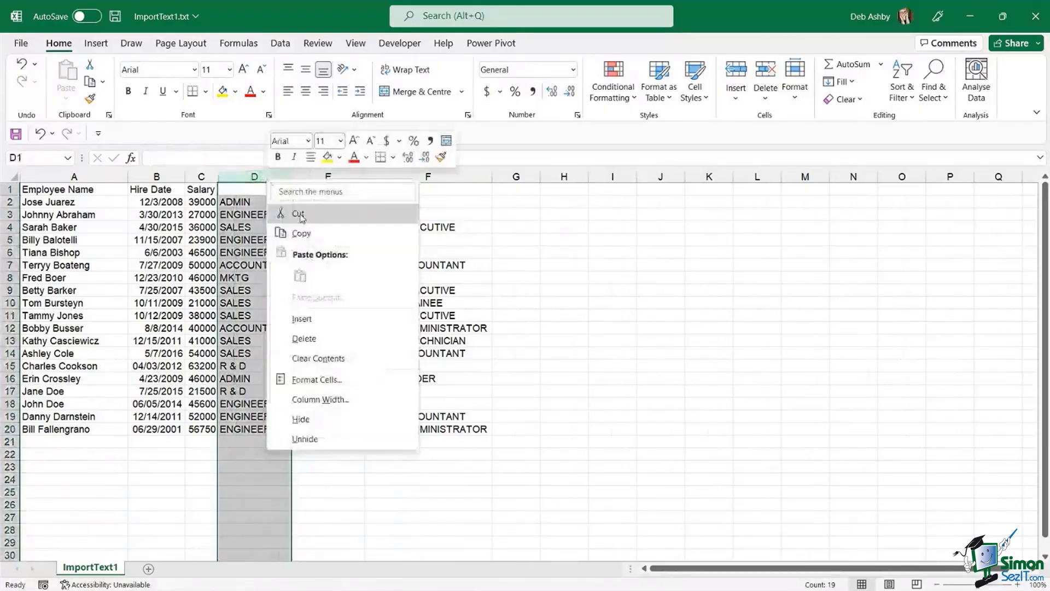
pyautogui.click(313, 340)
pyautogui.click(323, 288)
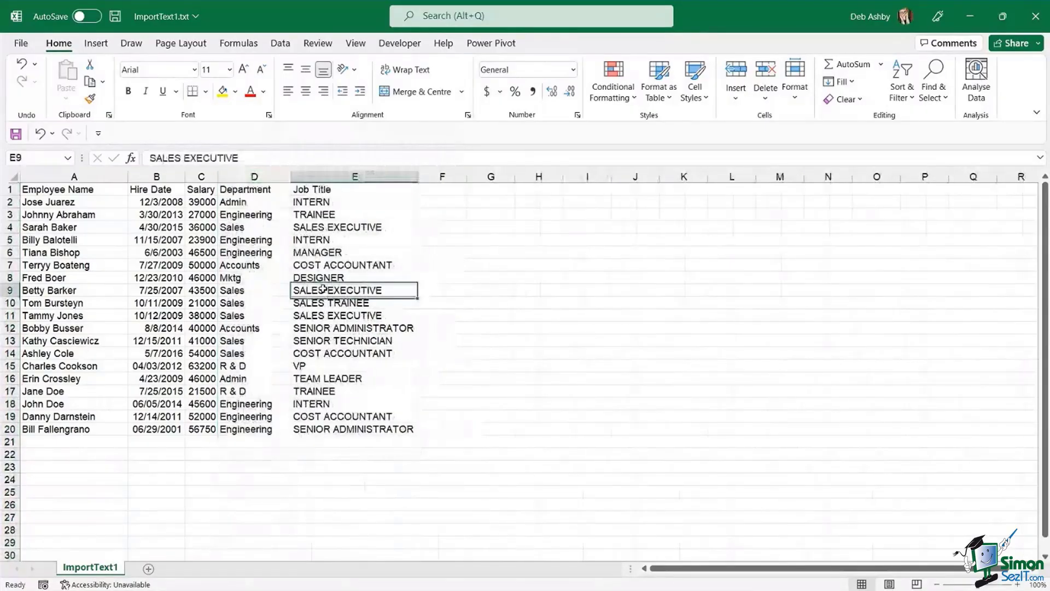
# - Select cell F2 beside the job titles and widen column F
pyautogui.click(439, 190)
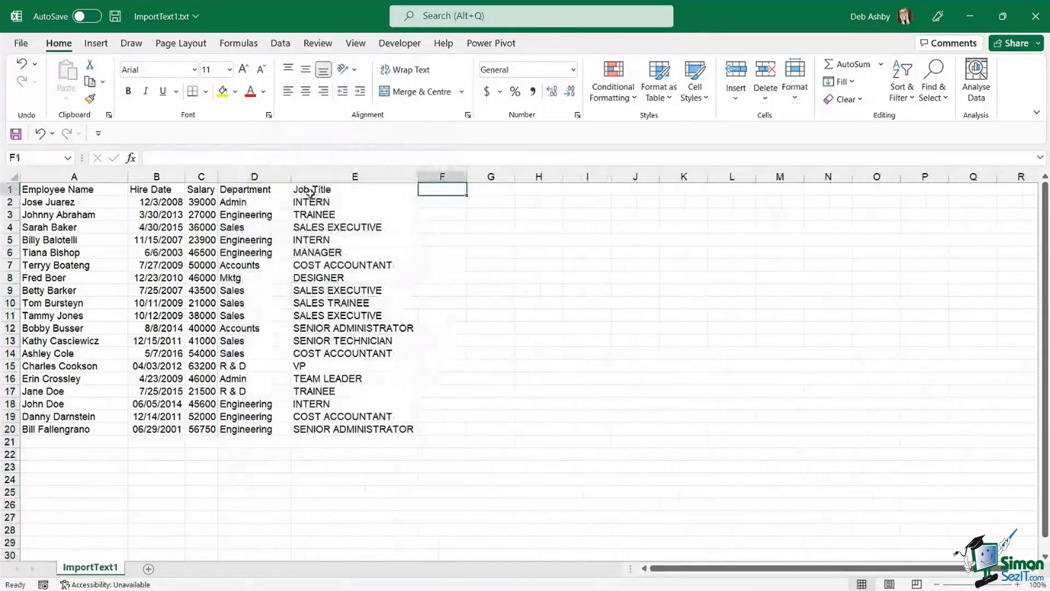
pyautogui.moveTo(318, 201); pyautogui.dragTo(339, 429)
pyautogui.click(457, 198)
pyautogui.moveTo(466, 176); pyautogui.dragTo(491, 176)
# - Enter Intern in F2, Flash Fill the remaining proper-case job titles, and AutoFit column F
pyautogui.write('Intern')
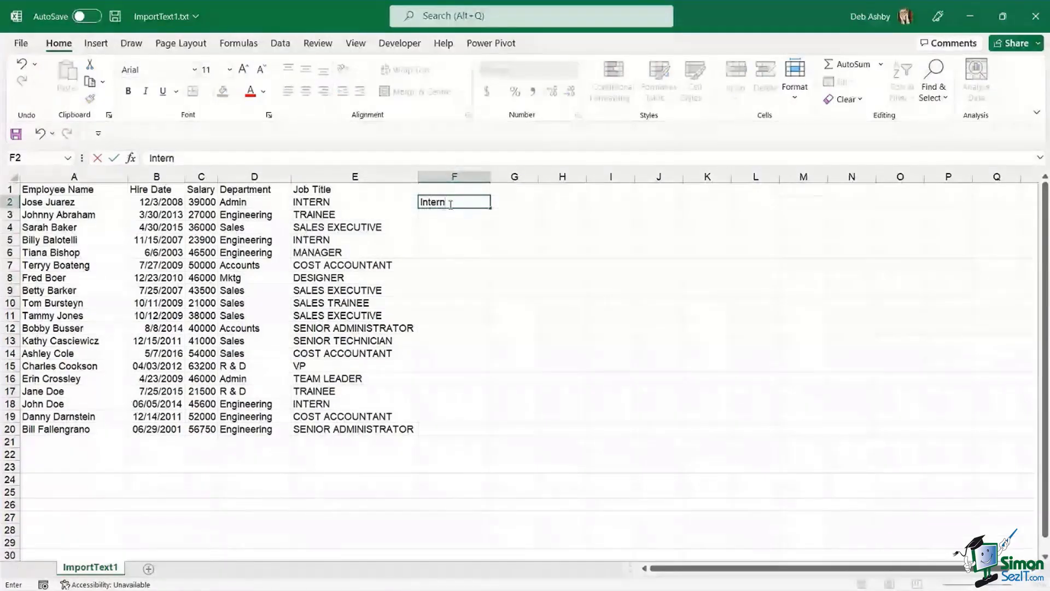
pyautogui.hotkey('ctrl', 'Return')
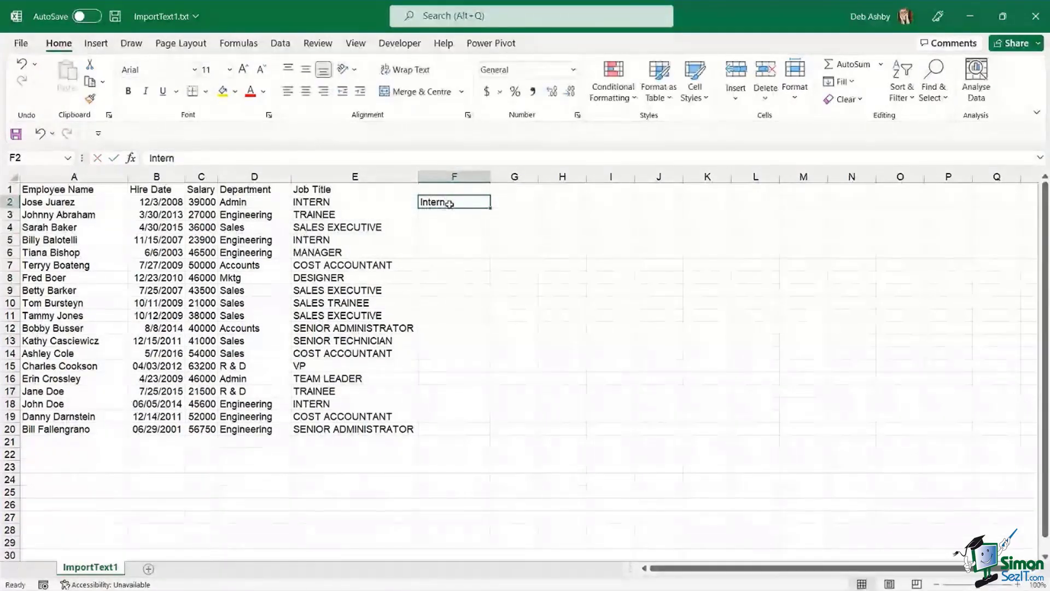
pyautogui.click(280, 44)
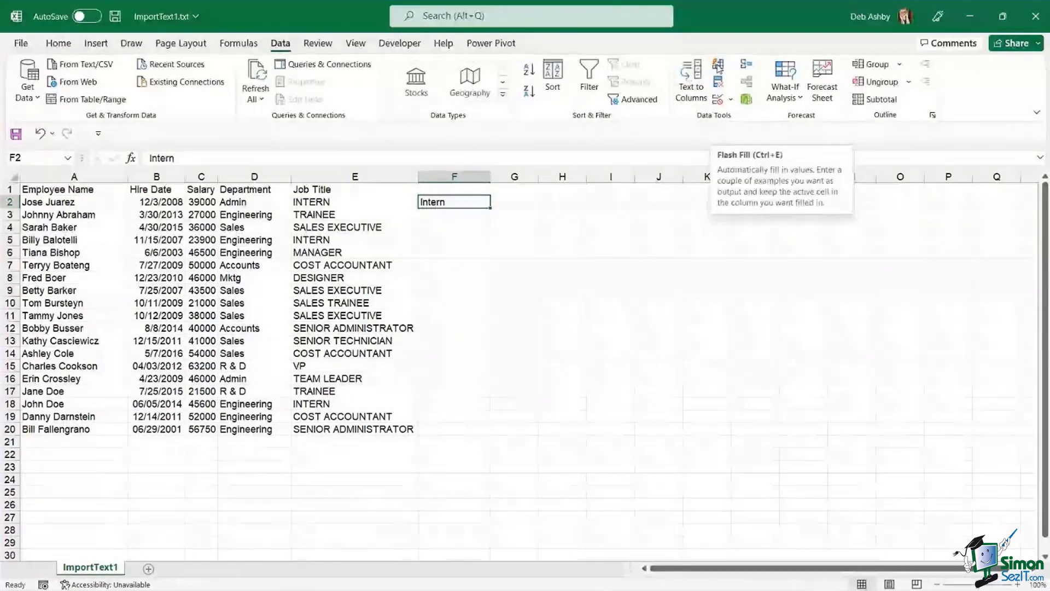
pyautogui.click(719, 68)
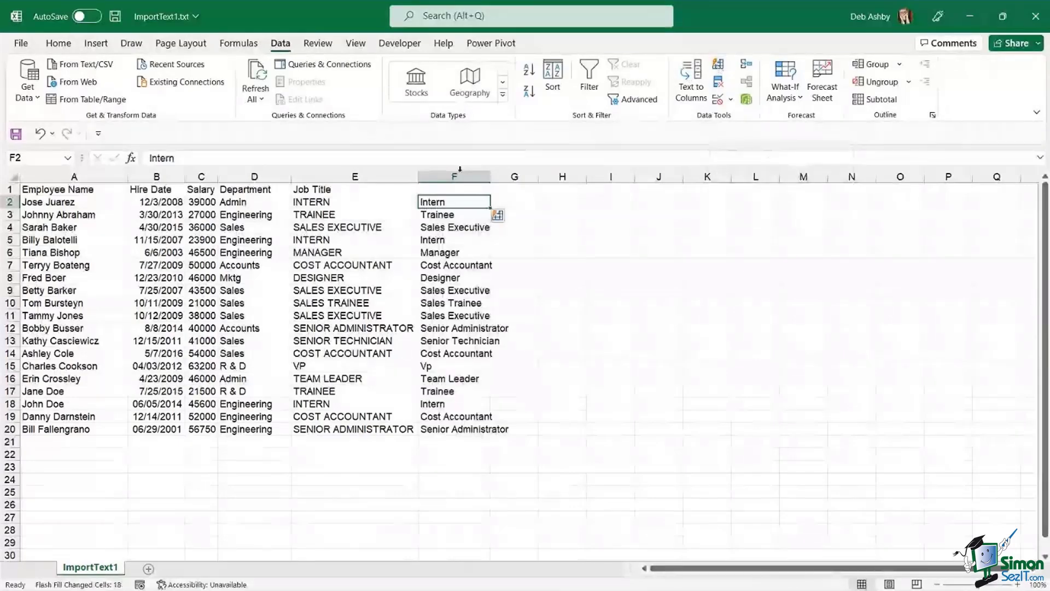
pyautogui.doubleClick(491, 176)
pyautogui.click(454, 278)
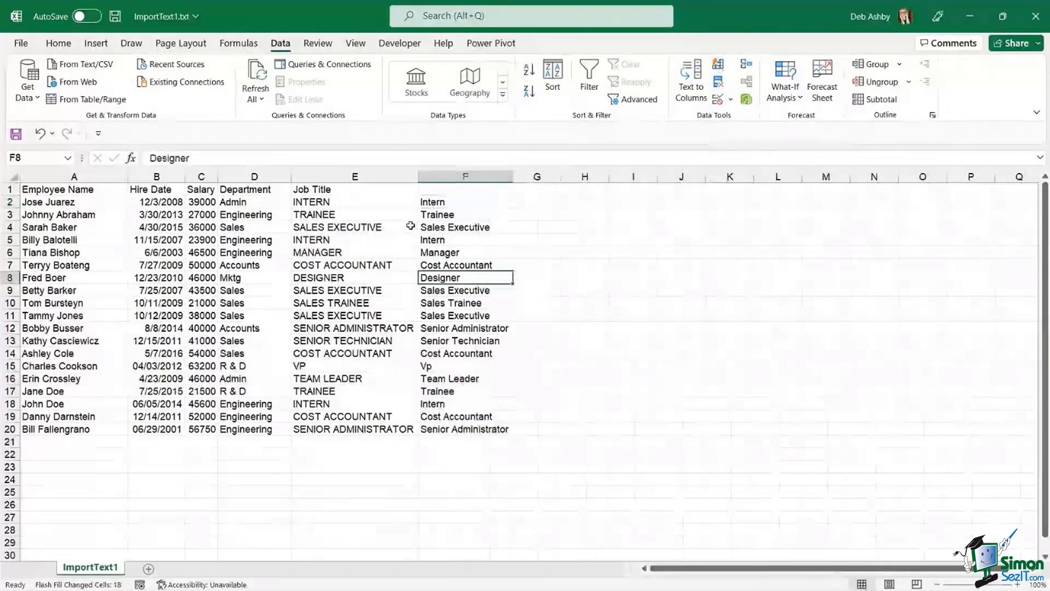
# - Move the Job Title heading into F1 and delete the old uppercase column E
pyautogui.click(355, 192)
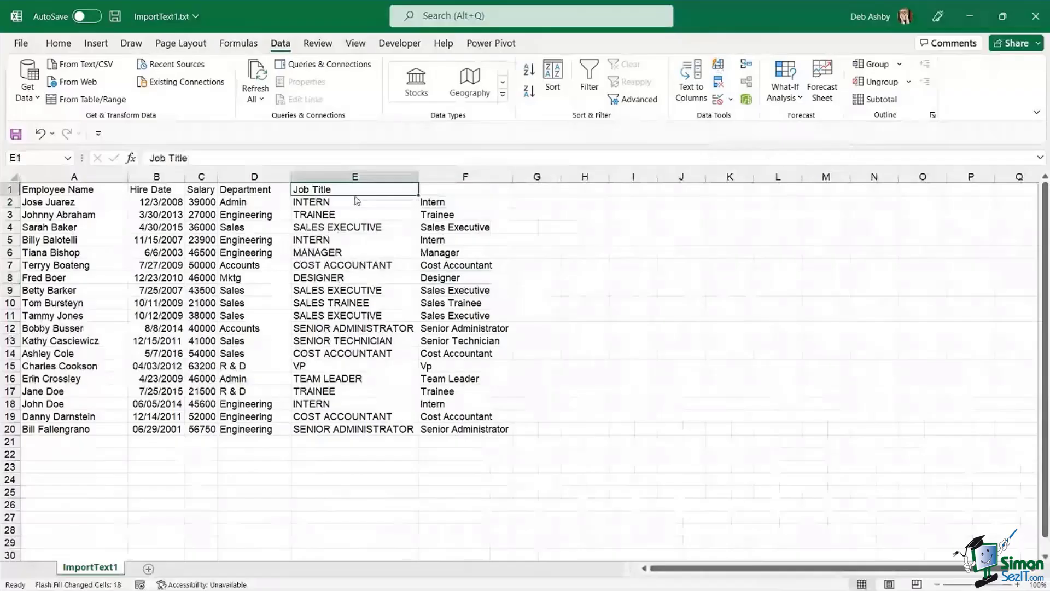
pyautogui.moveTo(355, 196); pyautogui.dragTo(459, 194)
pyautogui.rightClick(335, 180)
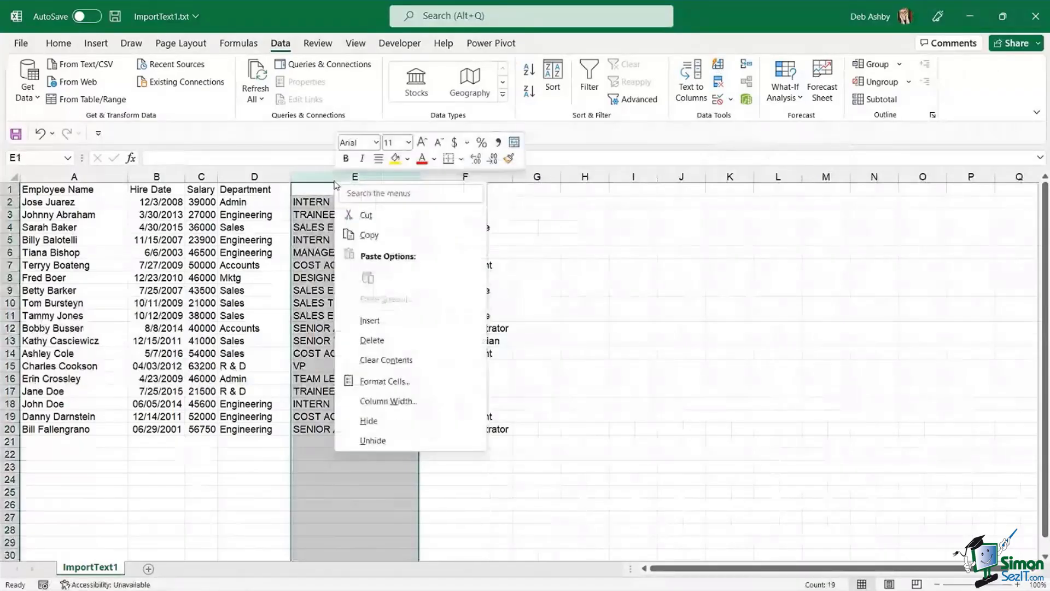
pyautogui.click(372, 340)
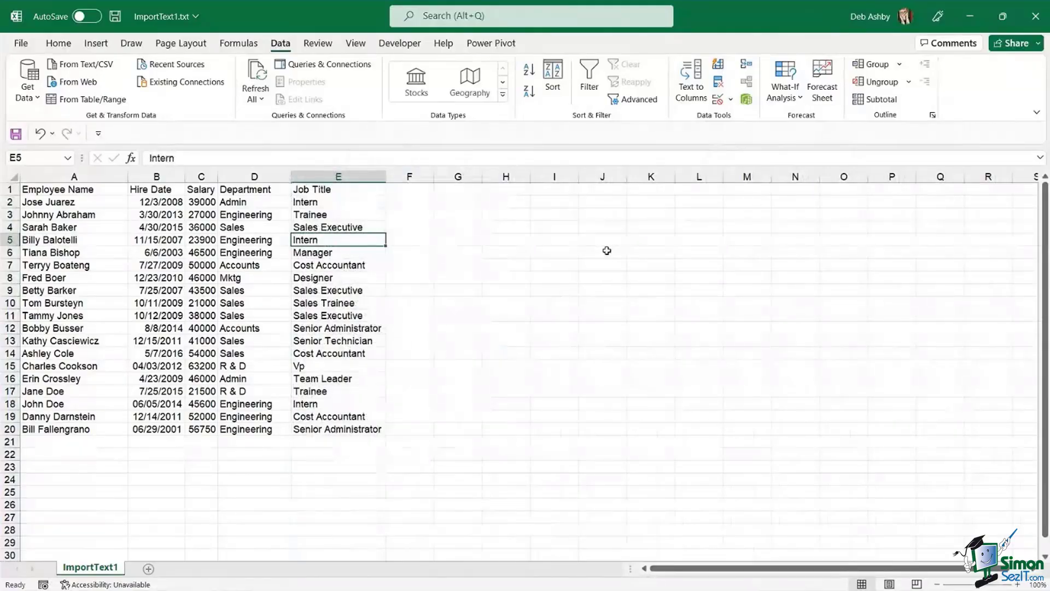
# - Format Salary column C as Accounting currency with zero decimal places, e.g. $39,000
pyautogui.click(258, 278)
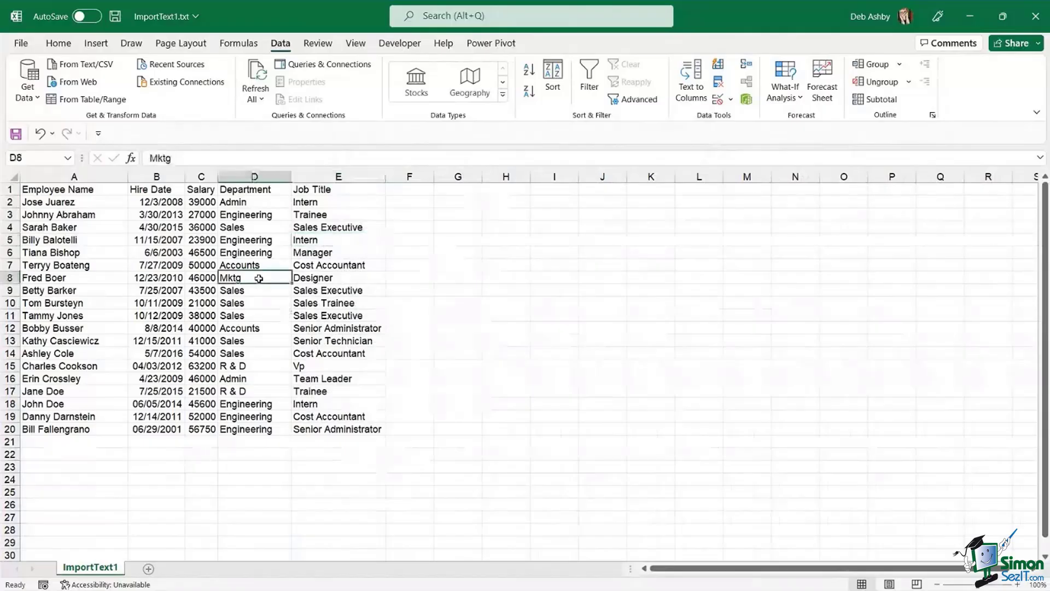
pyautogui.click(201, 176)
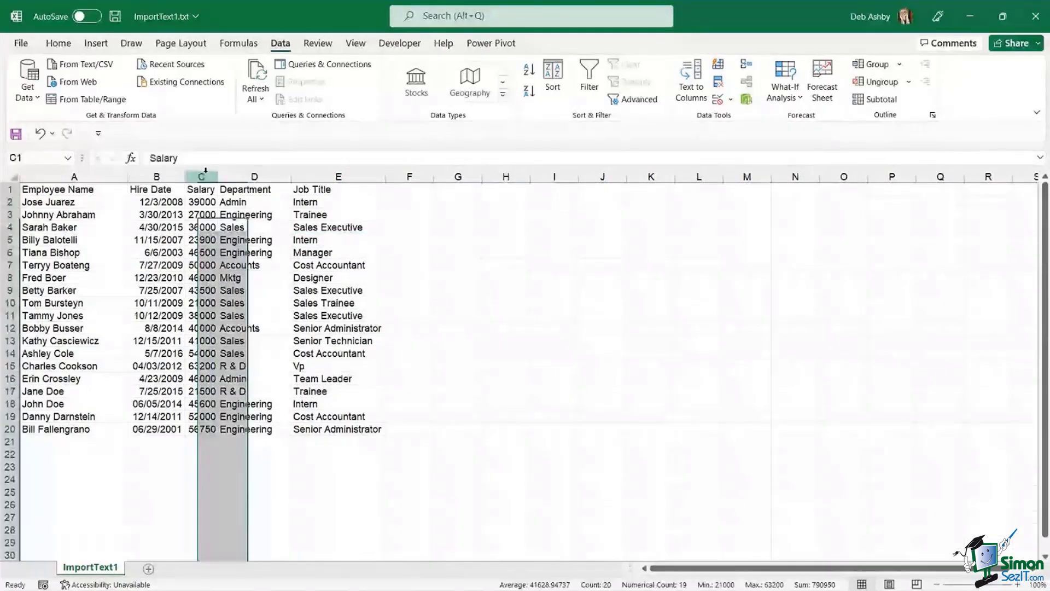
pyautogui.click(59, 43)
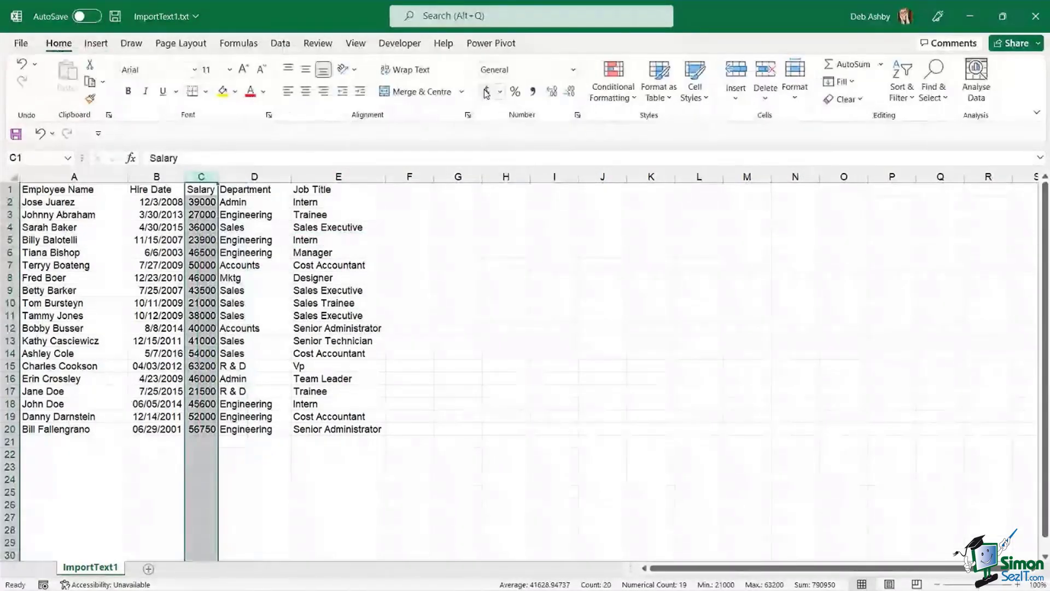
pyautogui.click(487, 92)
pyautogui.click(570, 92)
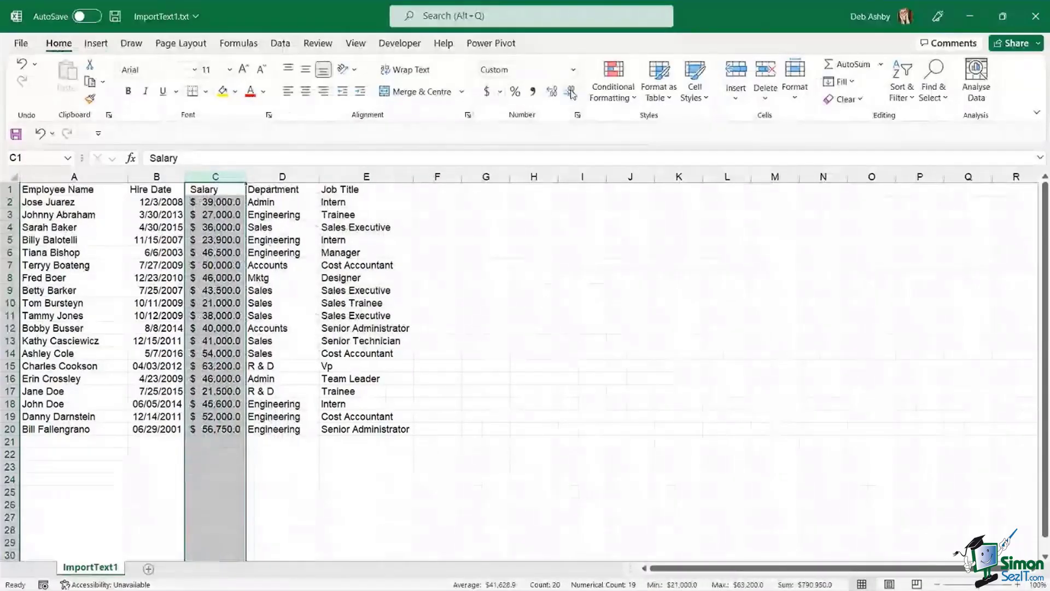
pyautogui.click(570, 92)
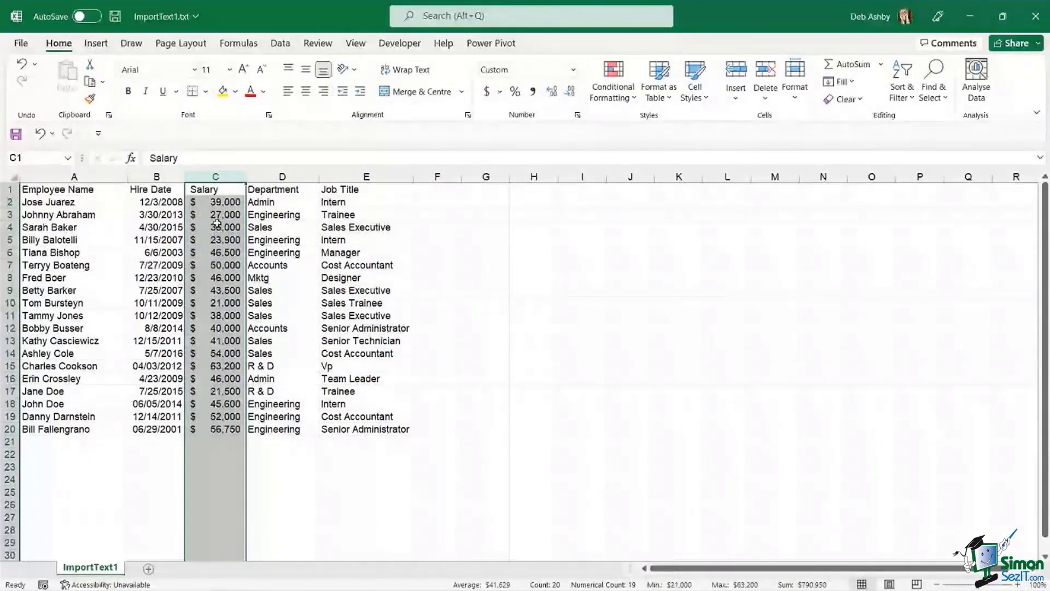
pyautogui.click(278, 240)
pyautogui.click(160, 226)
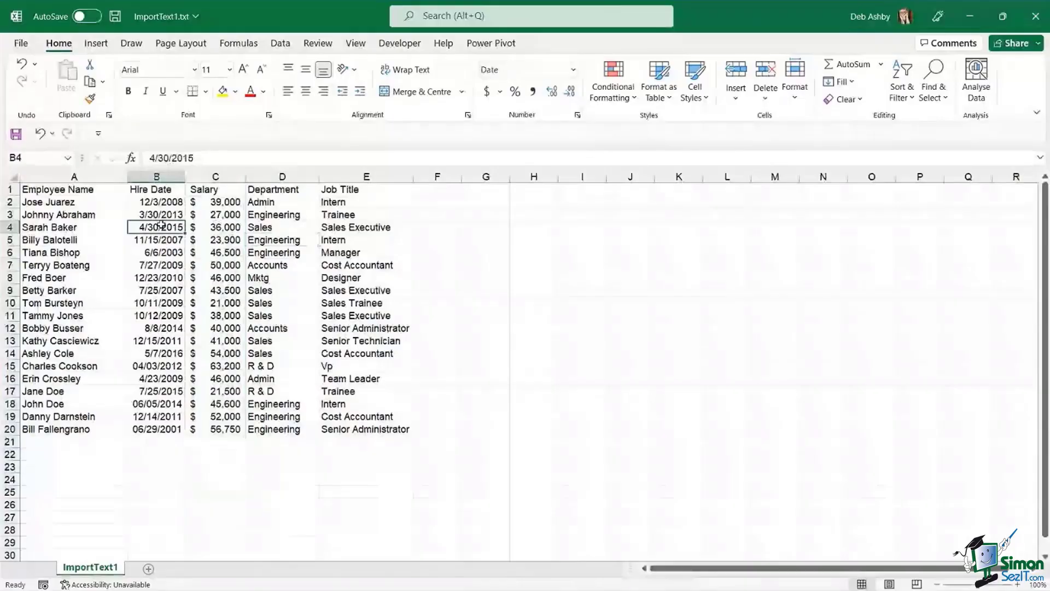
pyautogui.click(304, 239)
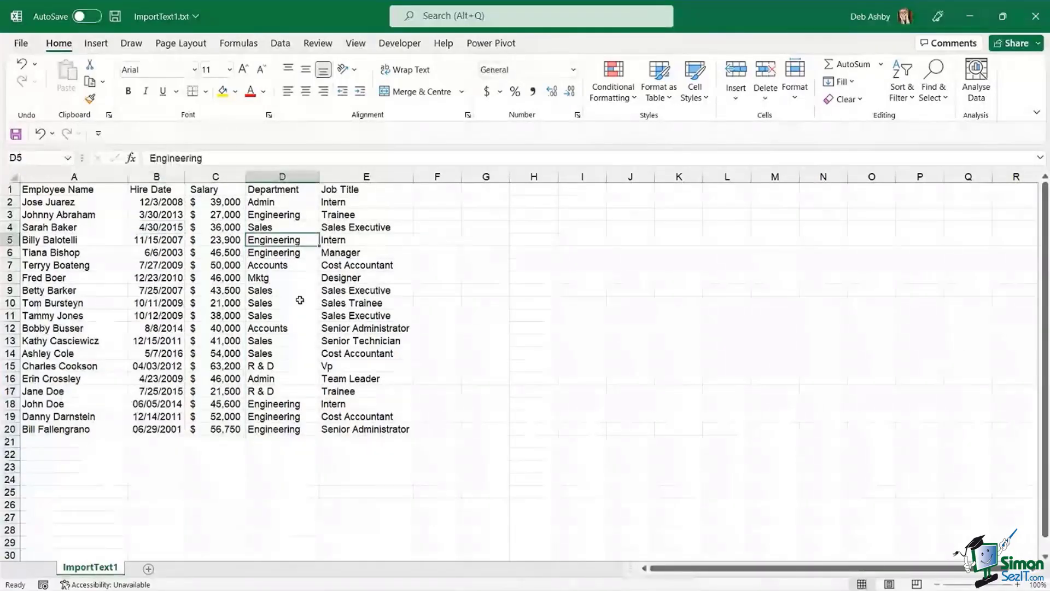
pyautogui.hotkey('ctrl', 't')
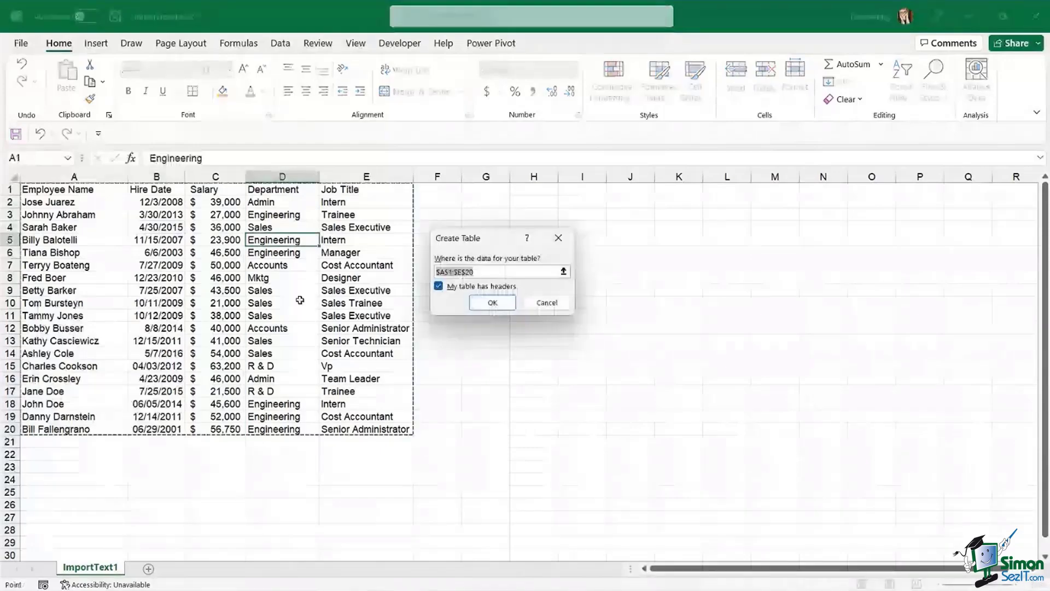
pyautogui.click(492, 303)
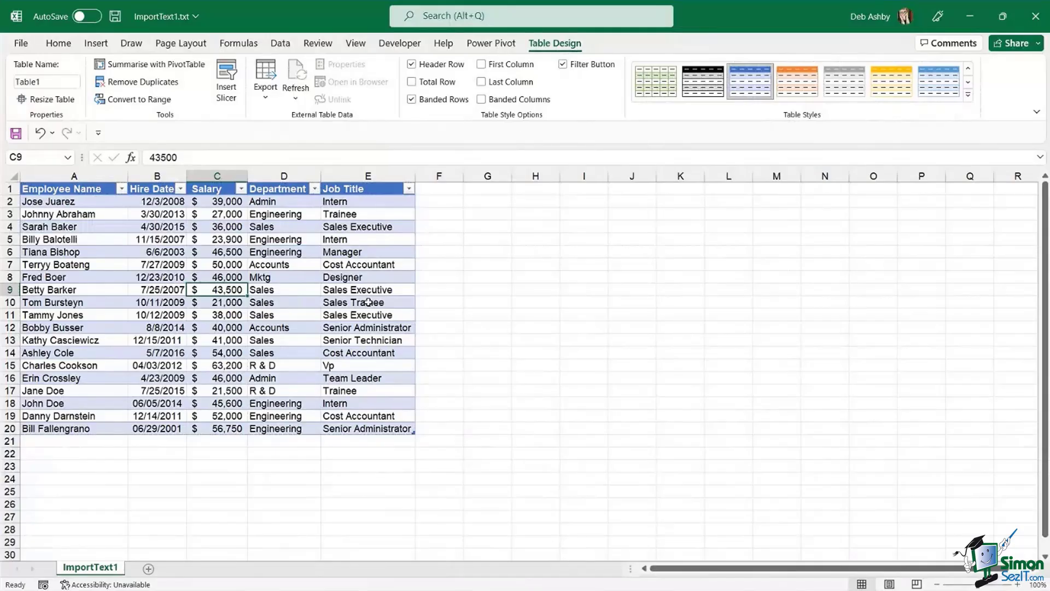
pyautogui.click(500, 239)
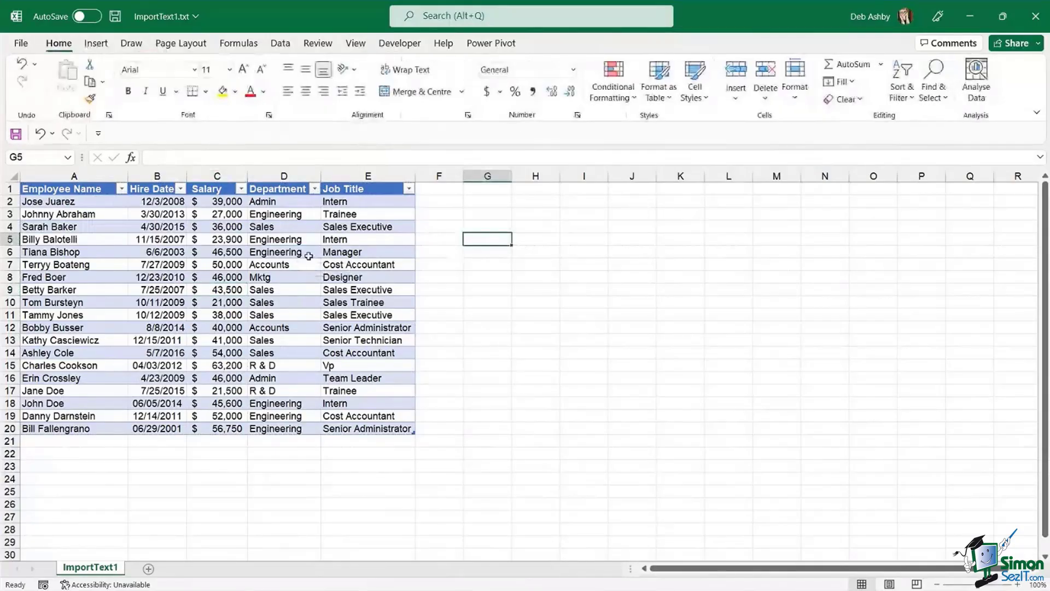
pyautogui.click(293, 239)
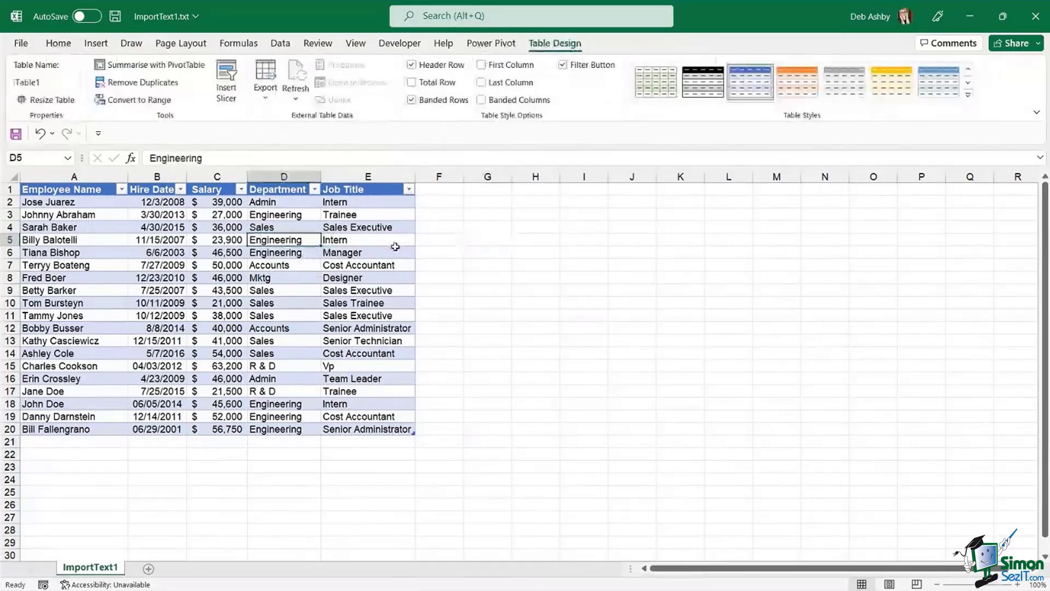
pyautogui.click(382, 244)
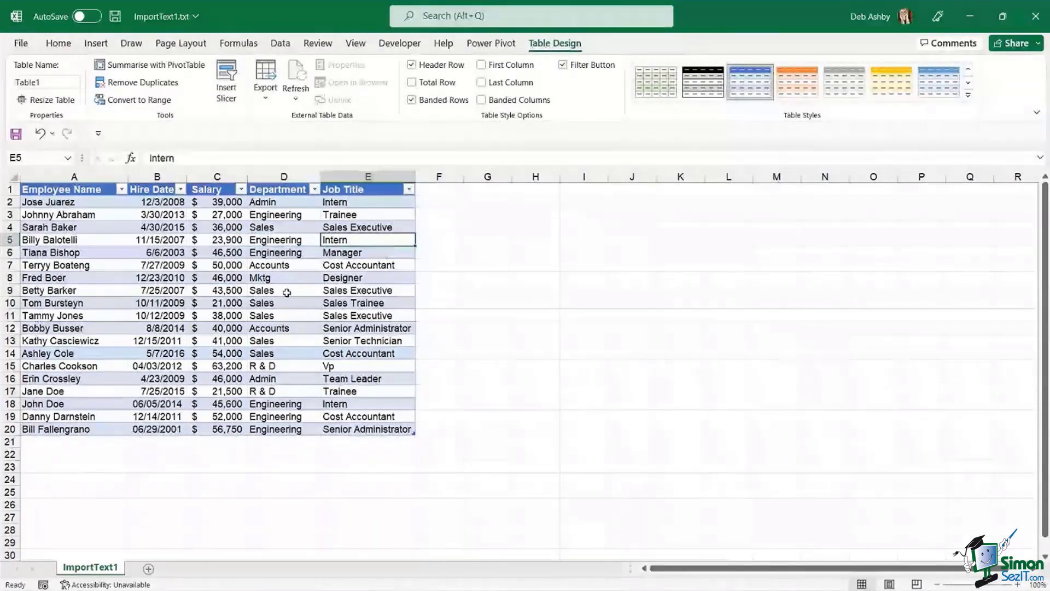
pyautogui.click(286, 292)
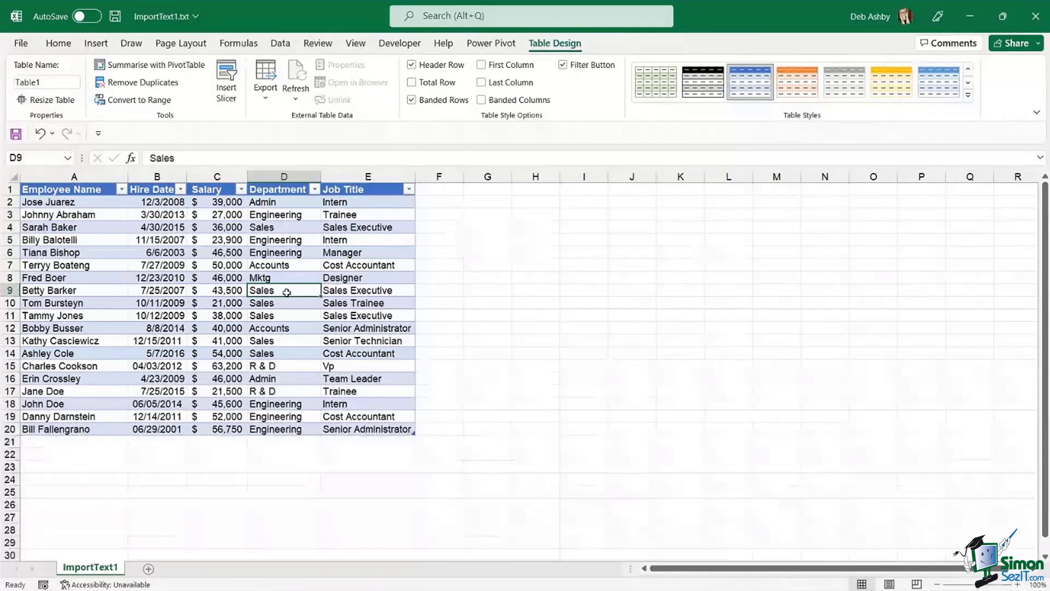
pyautogui.click(486, 229)
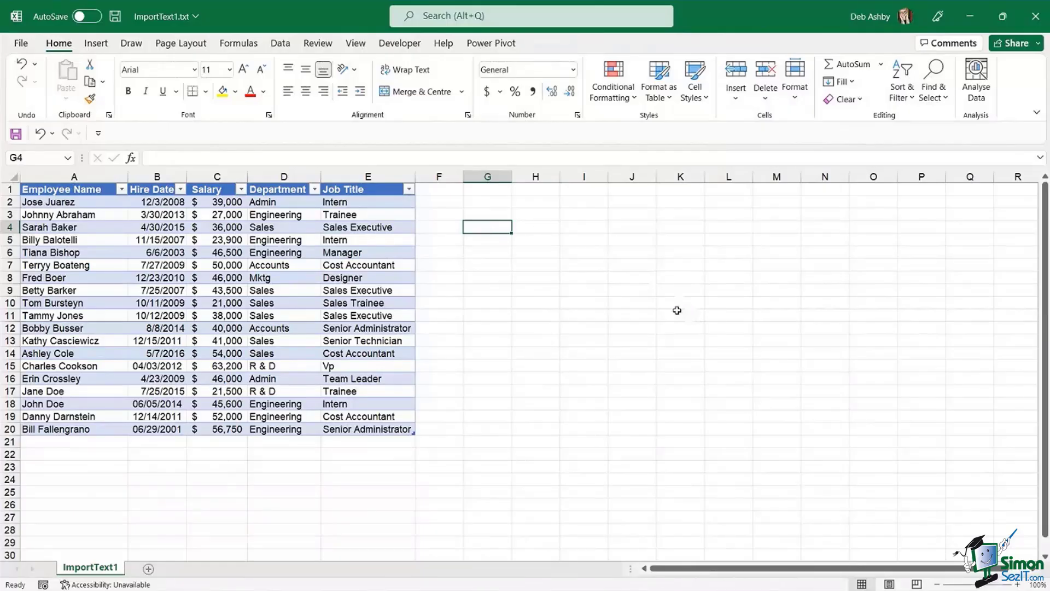
pyautogui.click(662, 290)
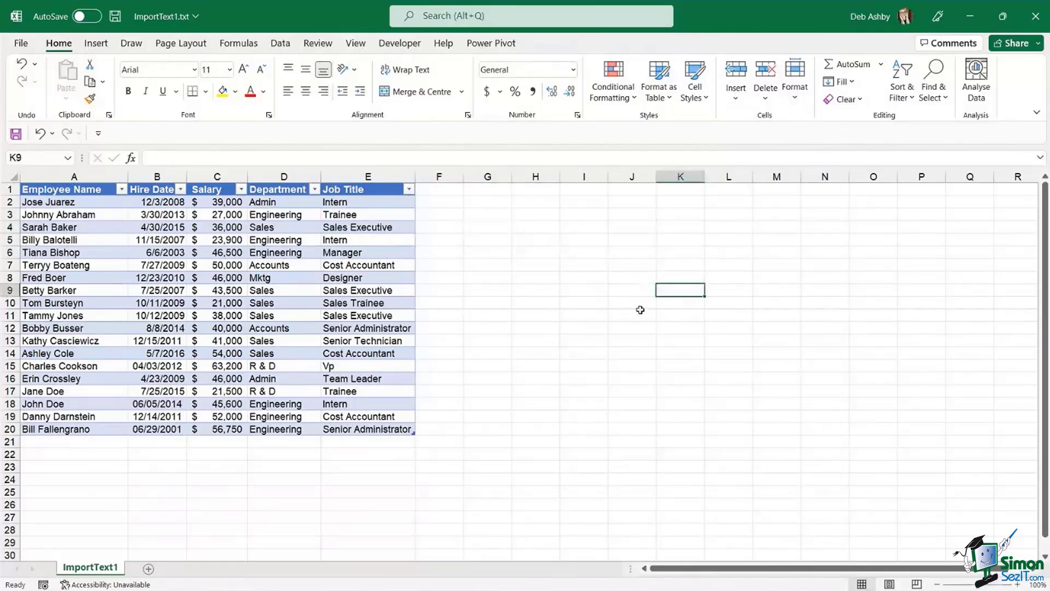
pyautogui.click(1035, 16)
# - Close ImportText1 with Don't Save and switch to File Explorer's Excel - Cleaning Data Updated folder
pyautogui.click(533, 319)
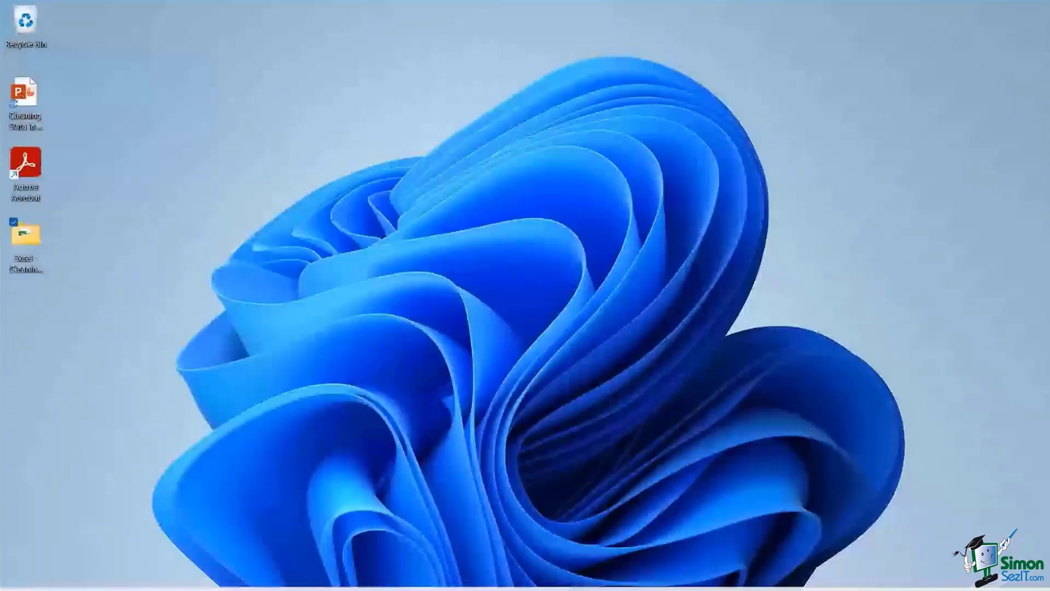
pyautogui.click(481, 577)
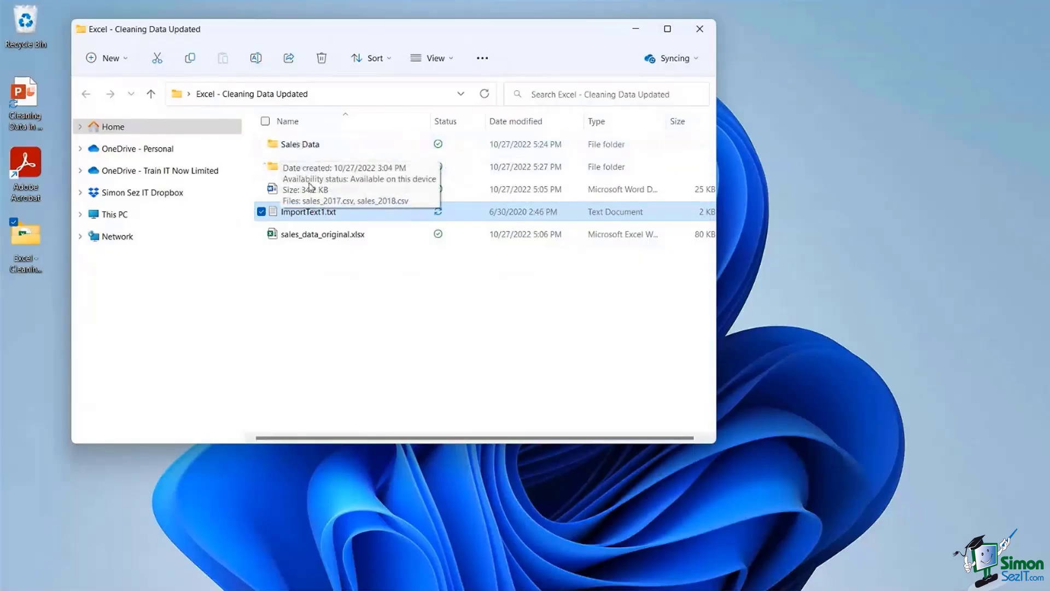
# - Open sales_2017.csv from the Sales Data folder in Excel
pyautogui.moveTo(398, 36); pyautogui.dragTo(447, 82)
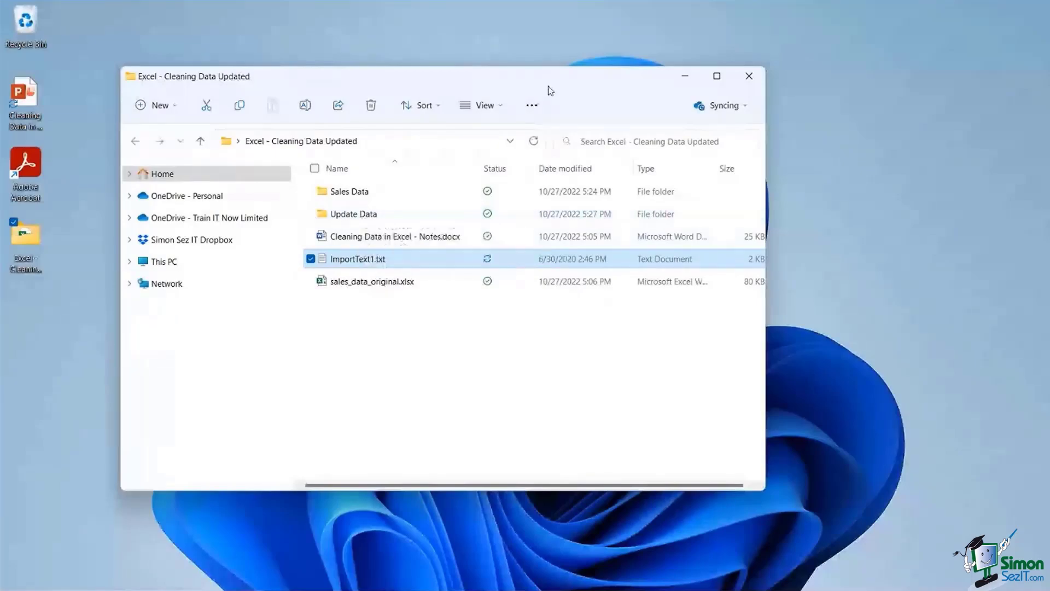
pyautogui.moveTo(547, 89); pyautogui.dragTo(519, 64)
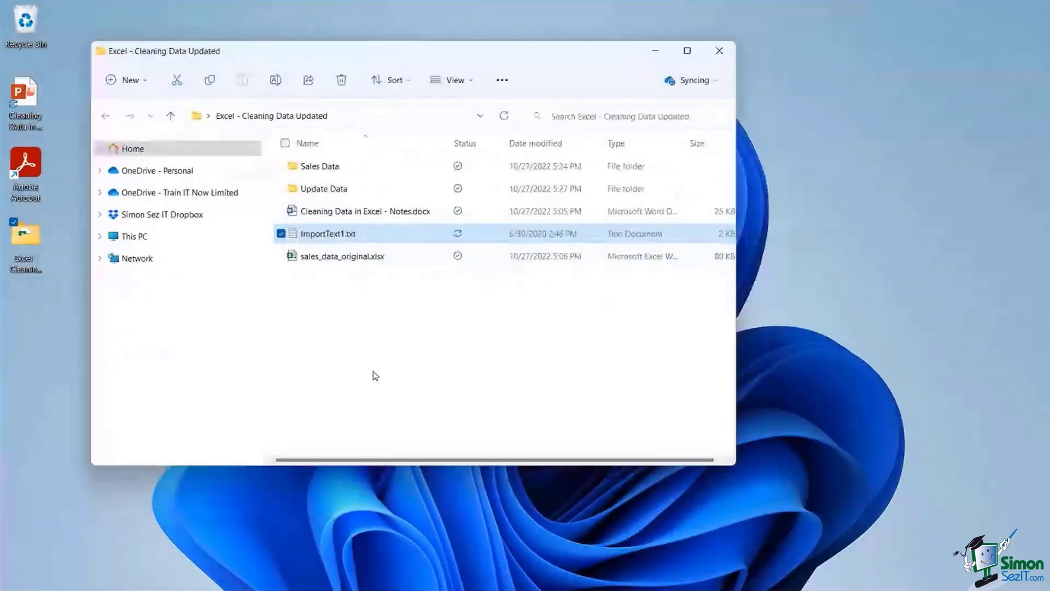
pyautogui.click(373, 371)
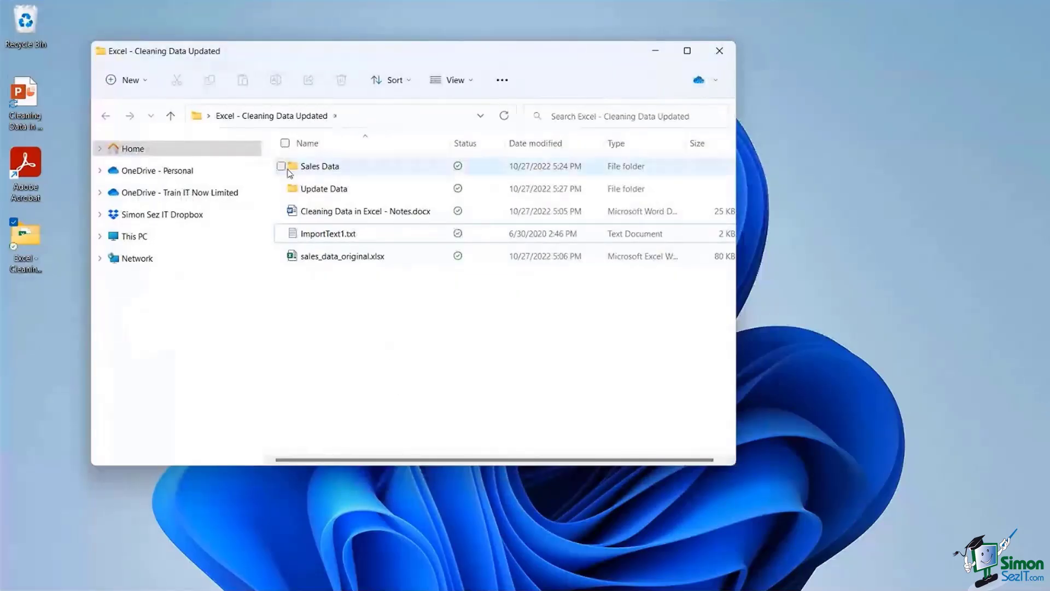
pyautogui.click(306, 169)
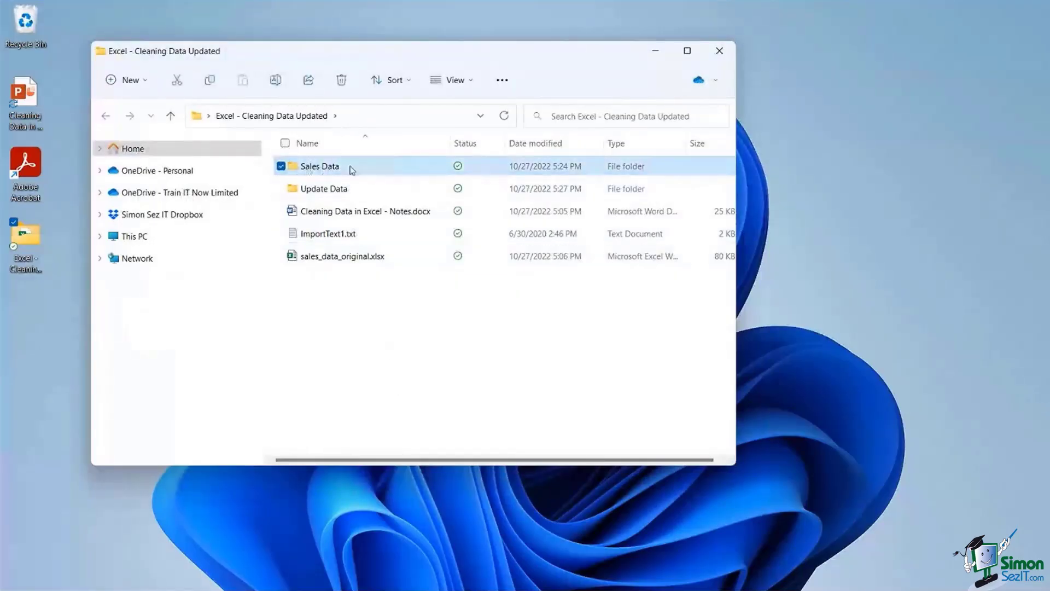
pyautogui.moveTo(363, 175)
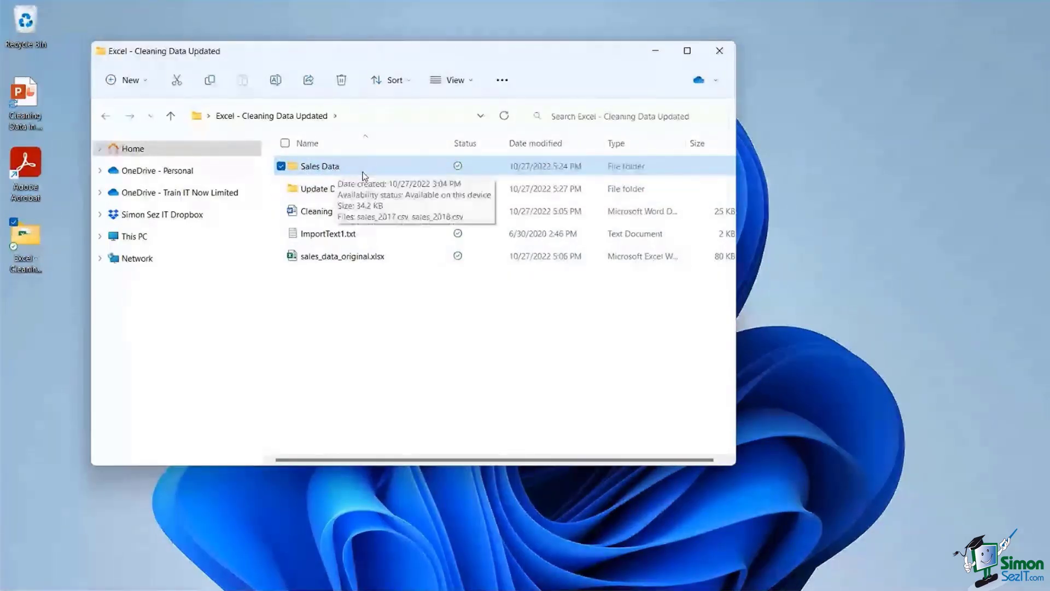
pyautogui.doubleClick(356, 169)
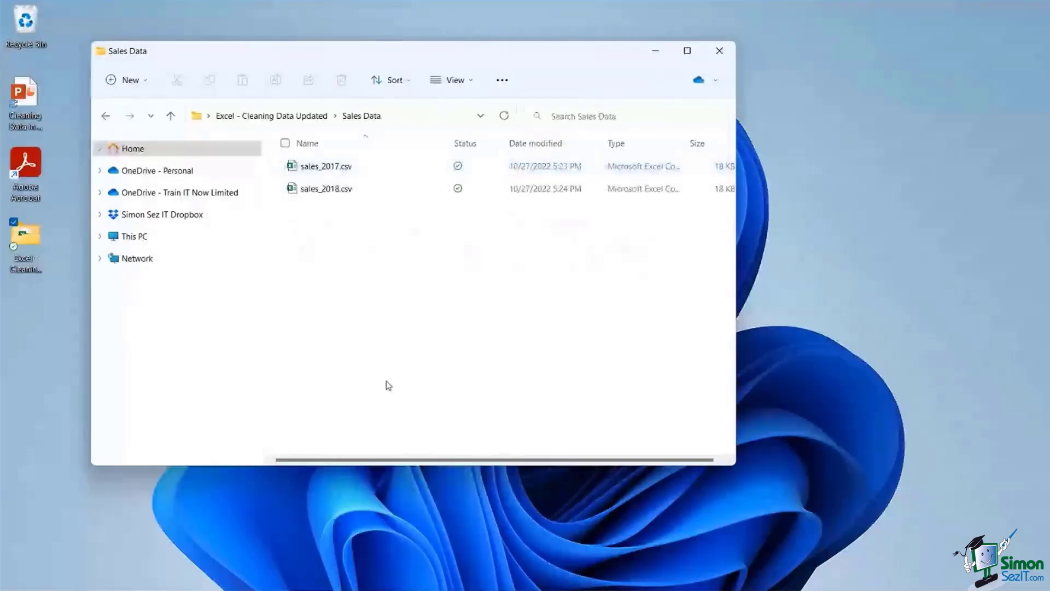
pyautogui.moveTo(342, 176)
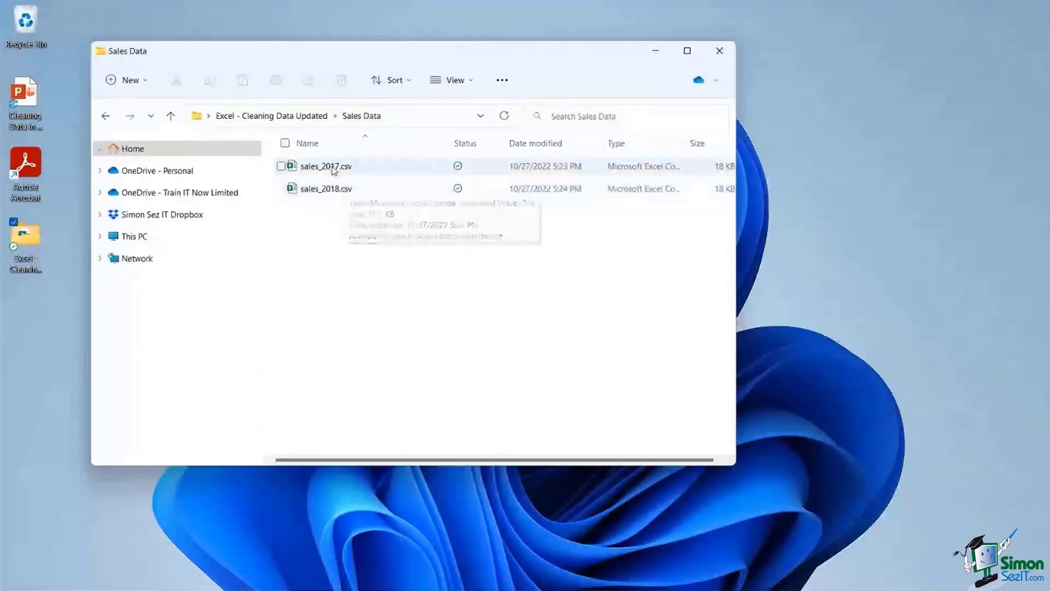
pyautogui.doubleClick(333, 168)
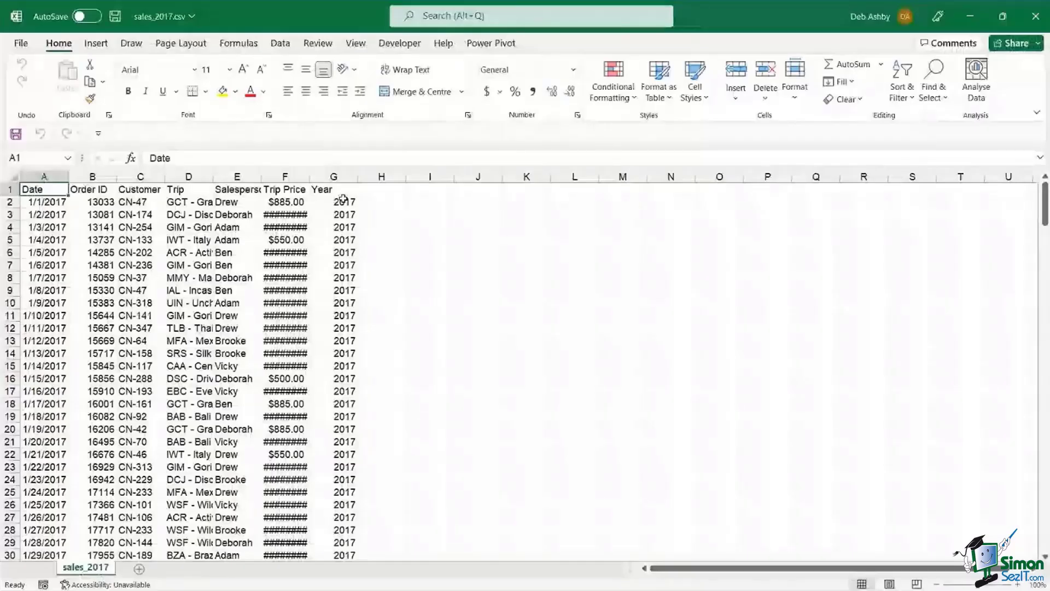
# - AutoFit the Trip Price (F) and Trip (D) columns to their contents
pyautogui.doubleClick(310, 176)
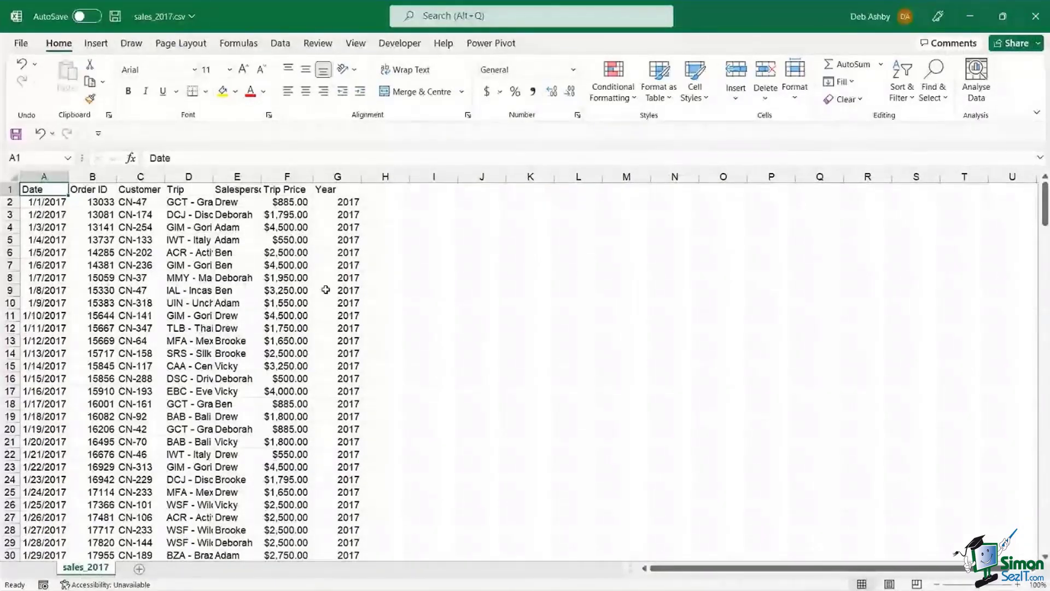
pyautogui.click(188, 265)
pyautogui.click(44, 176)
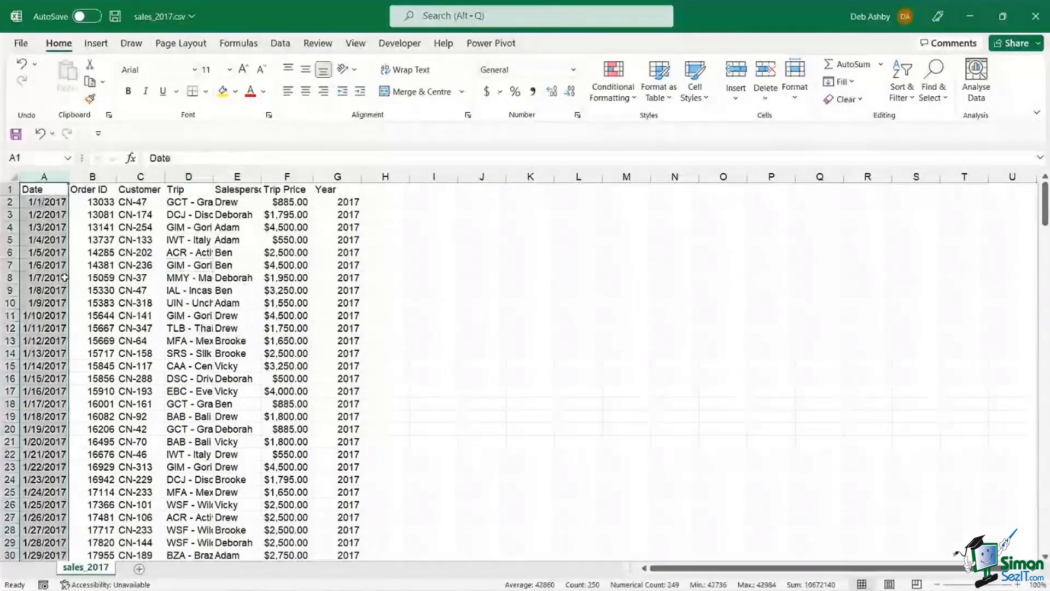
pyautogui.press('Right')
pyautogui.hotkey('ctrl', 'space')
pyautogui.moveTo(113, 277); pyautogui.dragTo(148, 176)
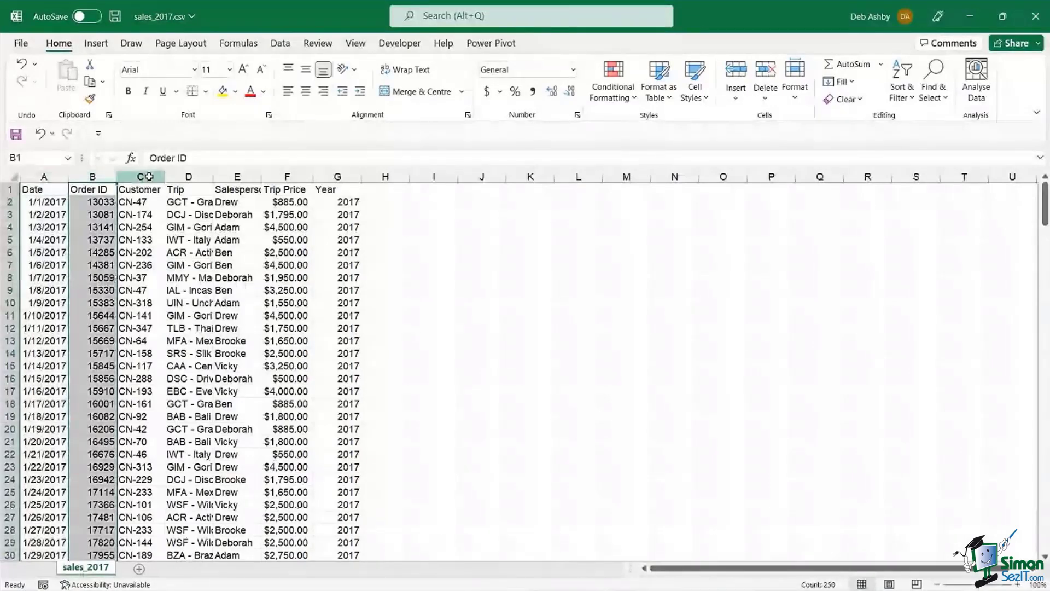
pyautogui.click(149, 176)
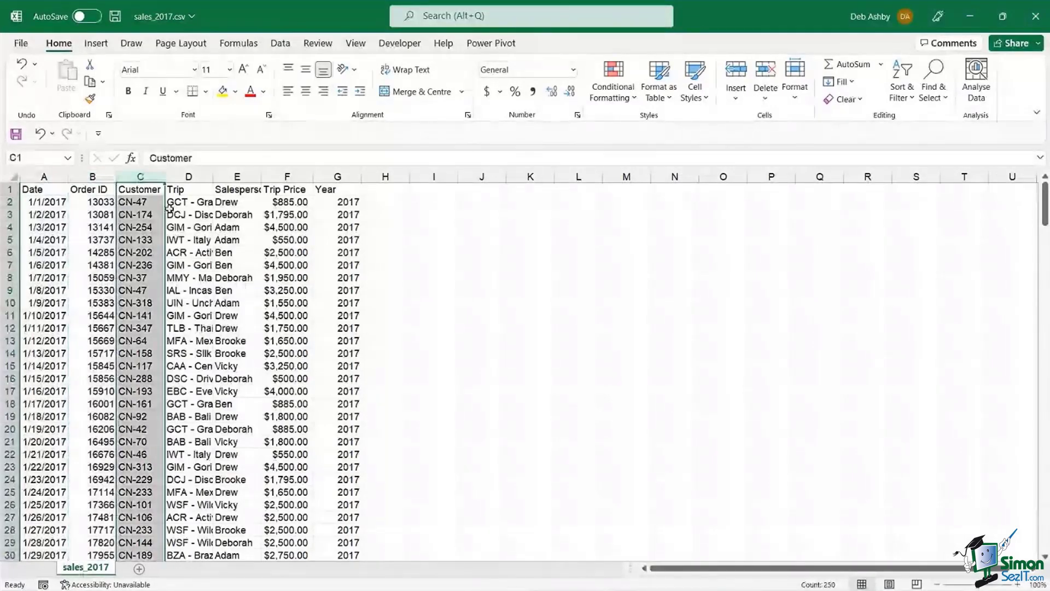
pyautogui.click(197, 176)
pyautogui.doubleClick(213, 177)
pyautogui.click(238, 290)
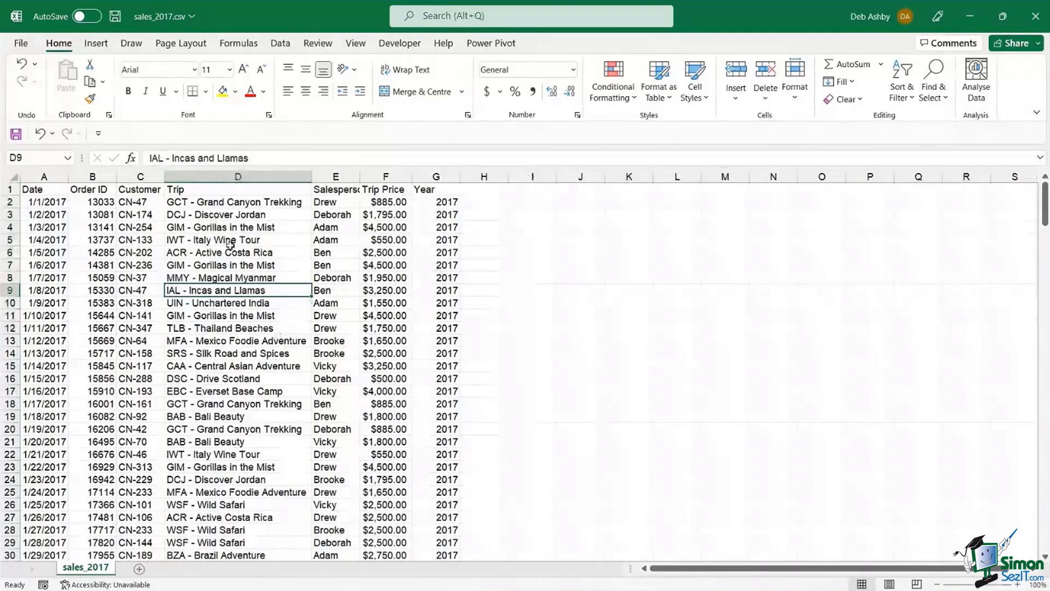
pyautogui.click(223, 176)
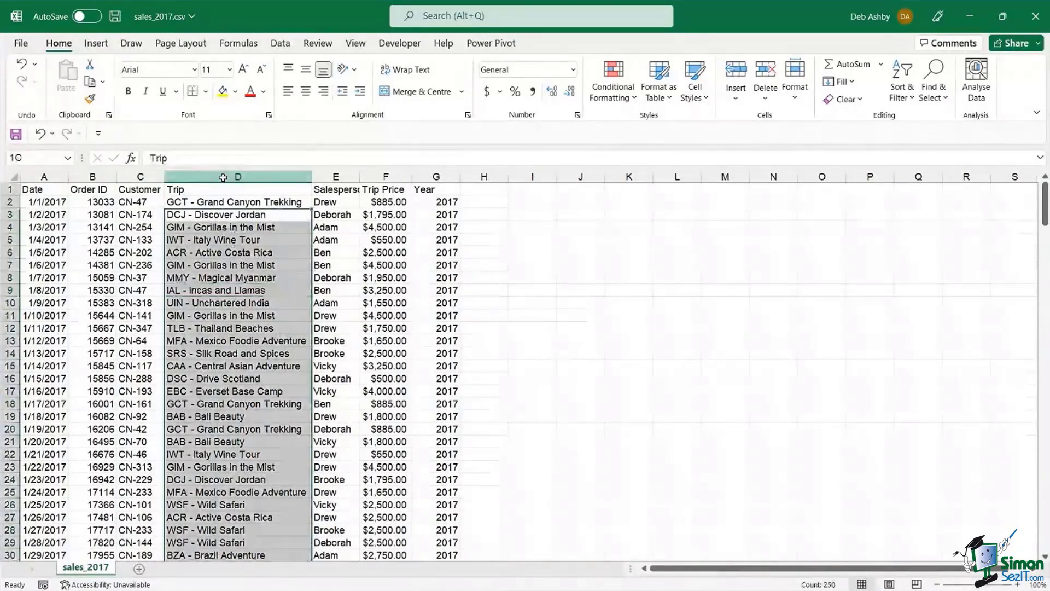
# - AutoFit the Salesperson column (E), then bring up the Sales Data folder window
pyautogui.click(352, 174)
pyautogui.doubleClick(362, 174)
pyautogui.click(445, 203)
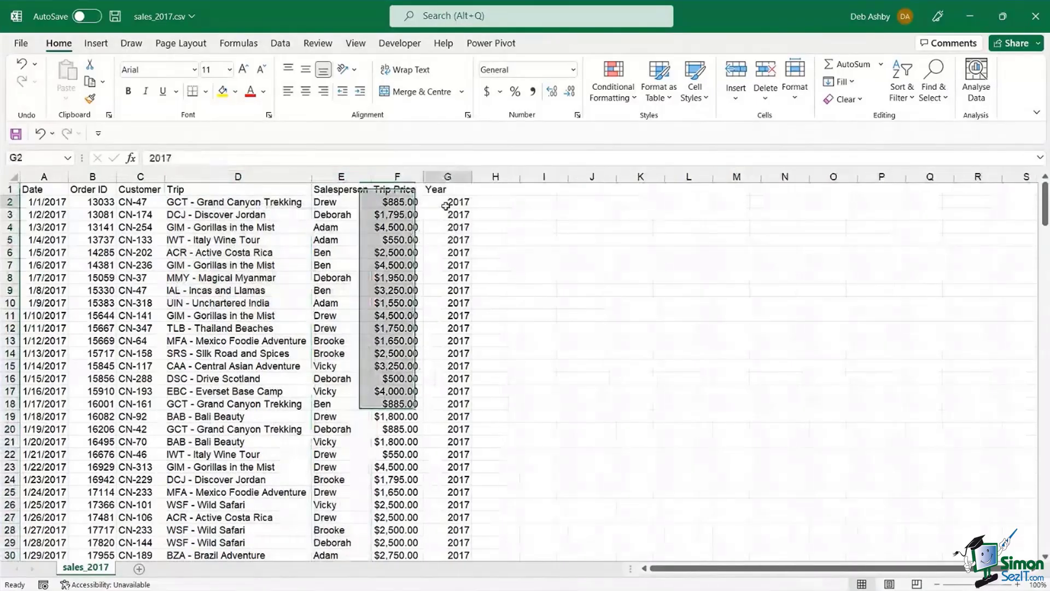
pyautogui.click(236, 304)
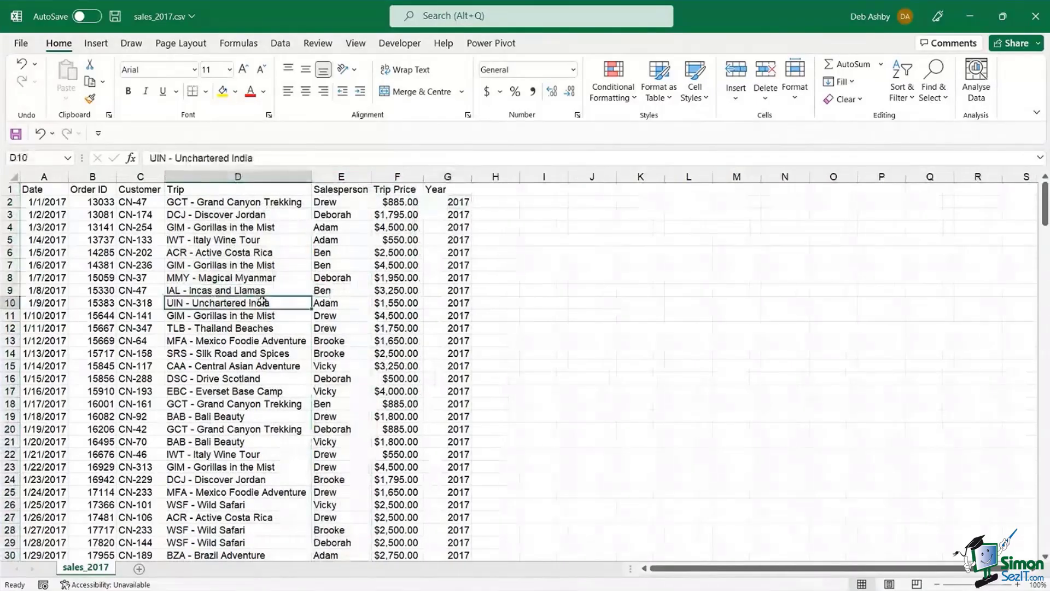
pyautogui.moveTo(530, 578)
pyautogui.click(481, 576)
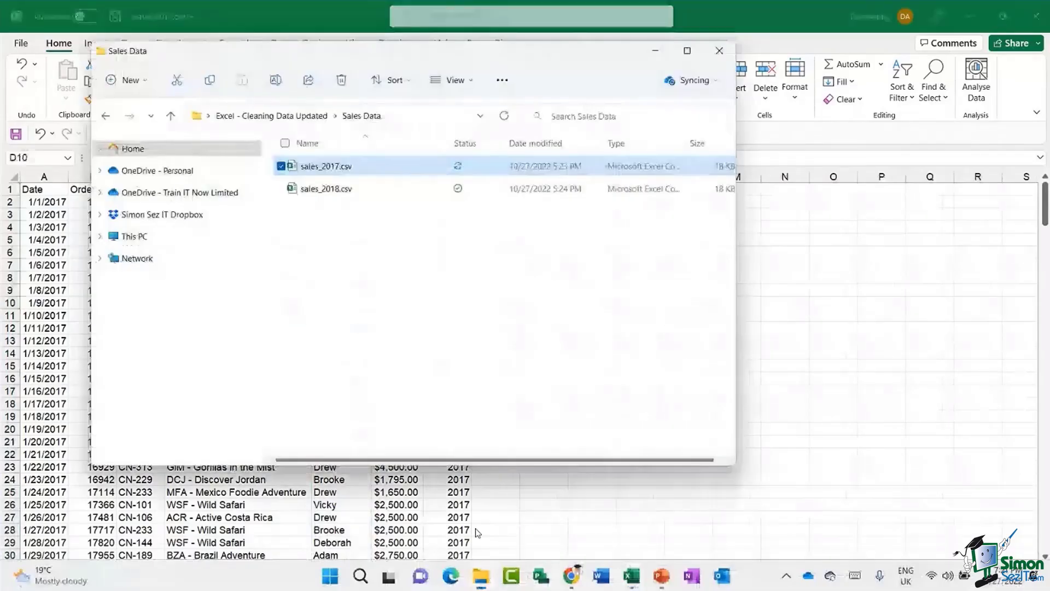
# - Move the Sales Data Explorer window aside and minimise it, revealing sales_2017
pyautogui.moveTo(389, 59); pyautogui.dragTo(627, 60)
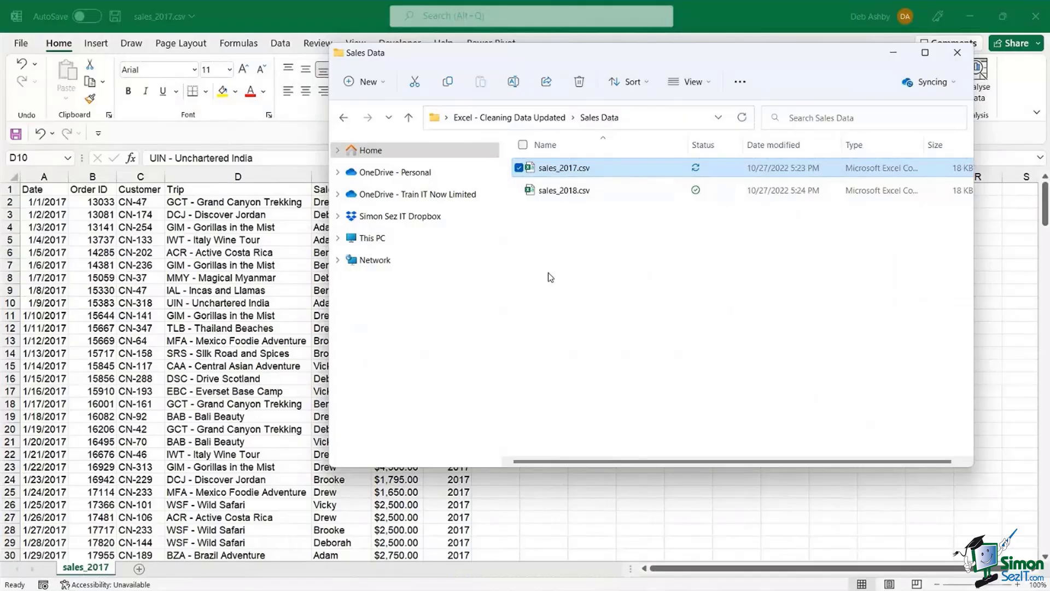
pyautogui.click(894, 52)
# - Close sales_2017.csv, discarding changes with Don't Save
pyautogui.click(219, 239)
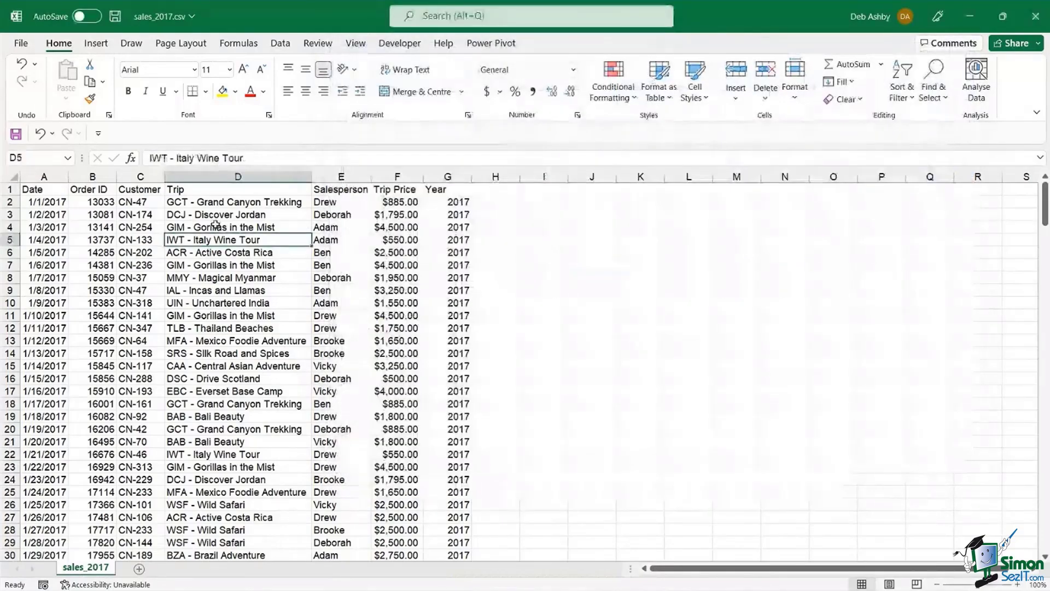
pyautogui.click(21, 43)
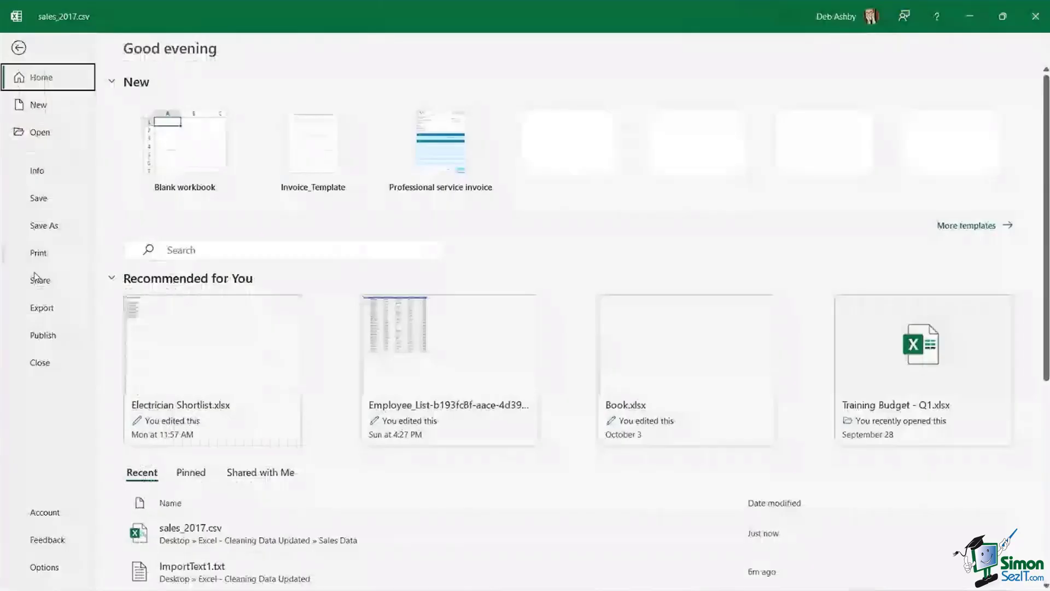
pyautogui.click(39, 362)
pyautogui.click(541, 324)
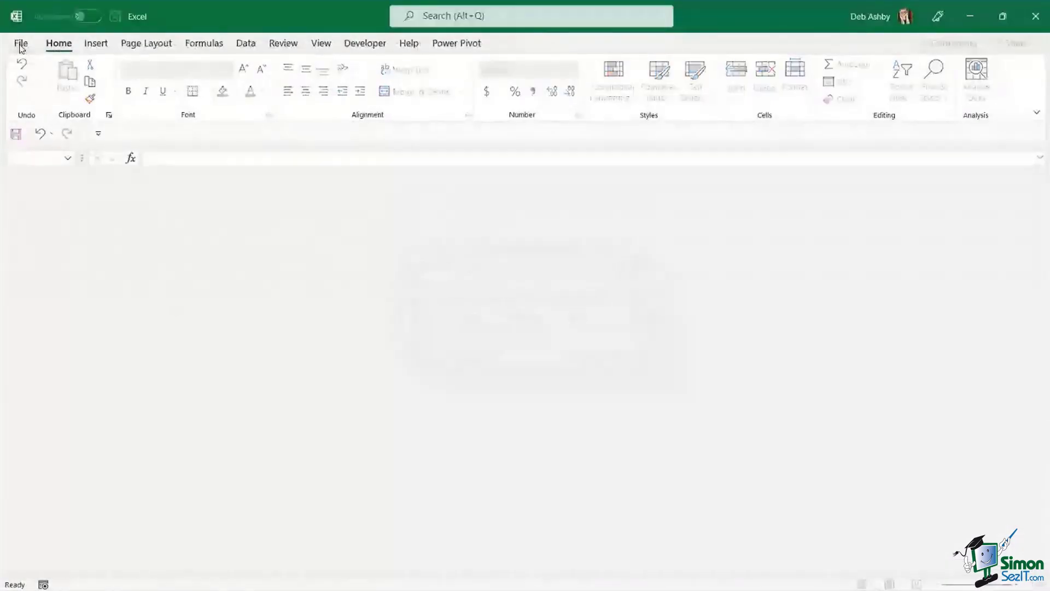
# - Create a new blank workbook, Book1
pyautogui.click(21, 44)
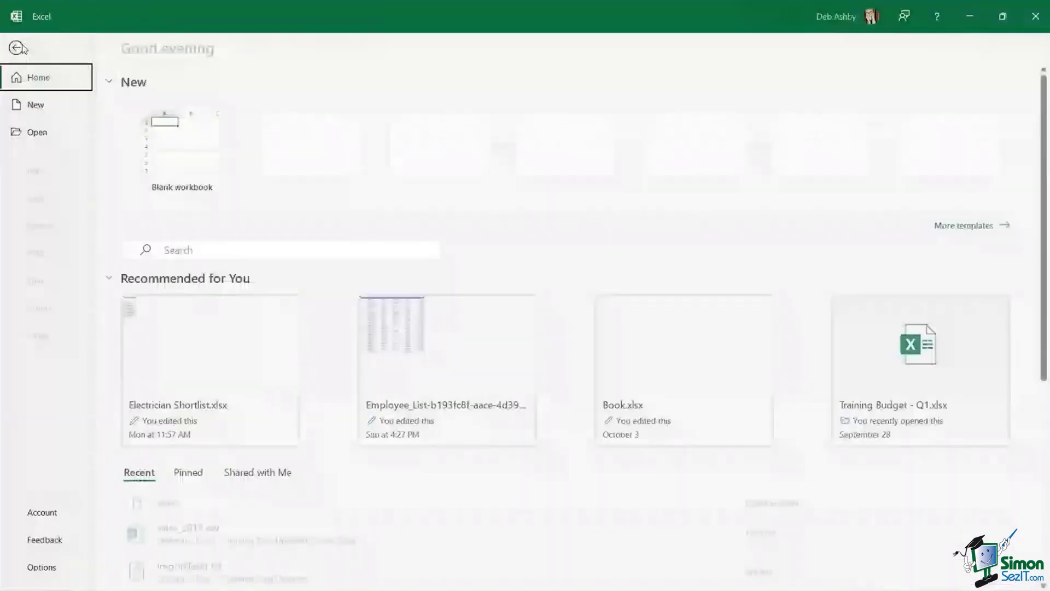
pyautogui.click(175, 143)
pyautogui.press('Right')
pyautogui.press('Right')
pyautogui.press('Right')
pyautogui.press('Right')
pyautogui.press('Down')
pyautogui.press('Down')
pyautogui.press('Down')
pyautogui.press('Down')
pyautogui.press('Down')
pyautogui.press('Down')
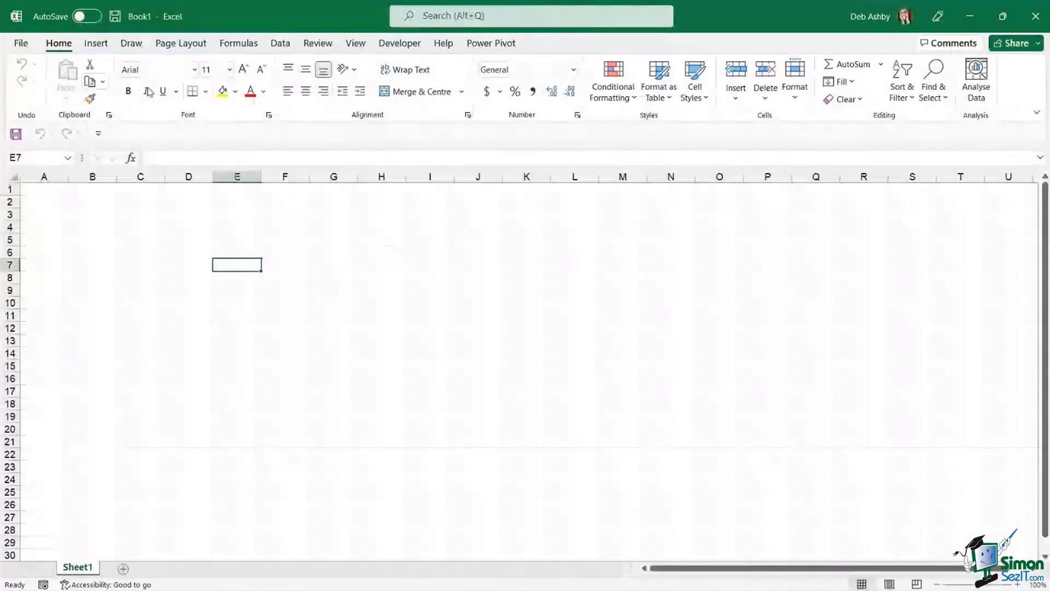
# - Show the Data > Get Data > From File import choices, including From Folder
pyautogui.press('Up')
pyautogui.press('Up')
pyautogui.click(280, 44)
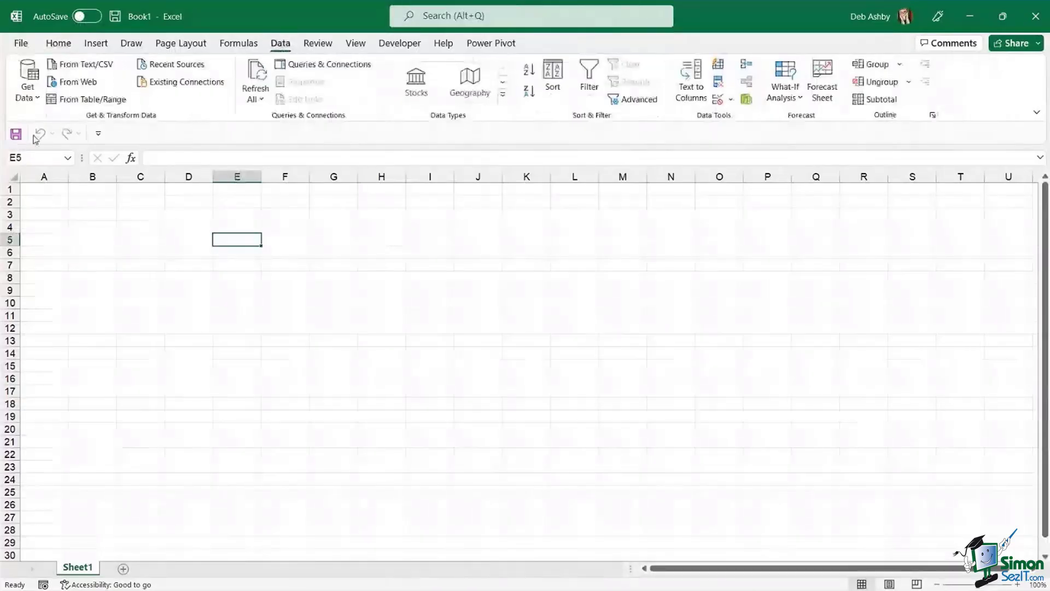
pyautogui.click(31, 94)
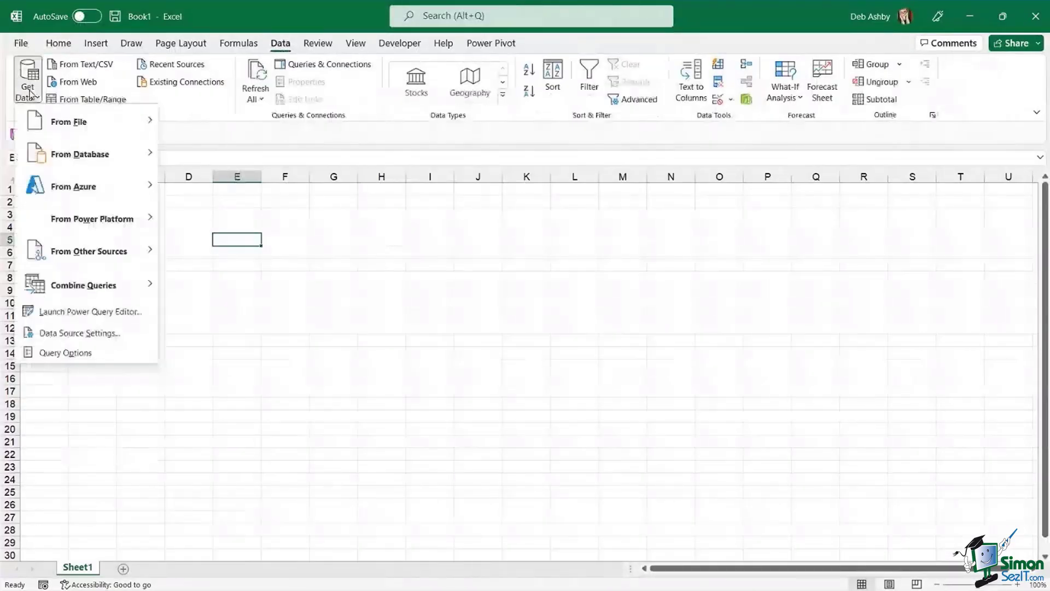
pyautogui.moveTo(32, 126)
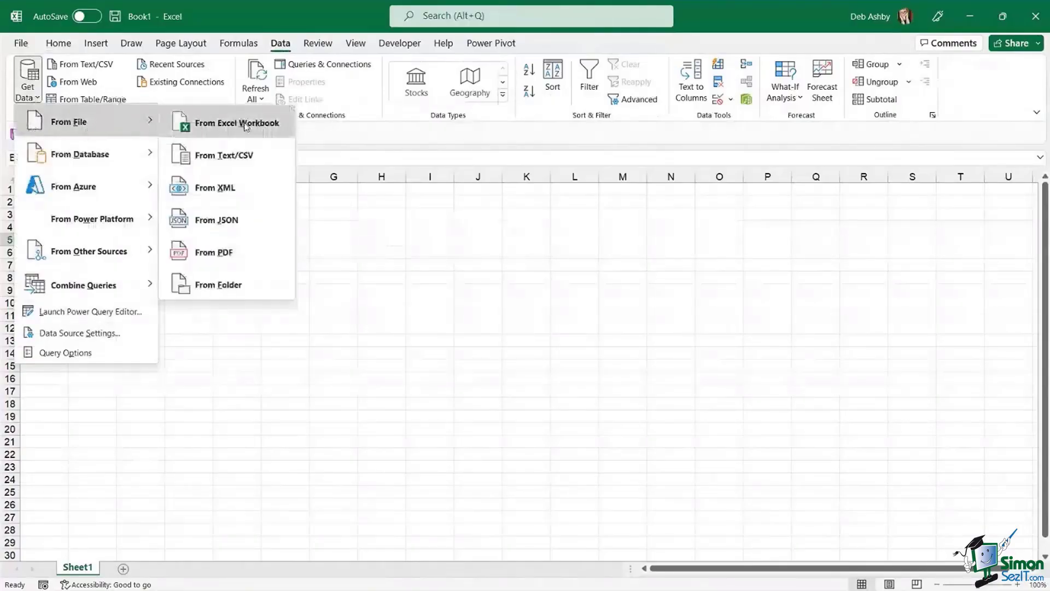
# - Import From Folder, selecting Desktop > Excel - Cleaning Data Updated > Sales Data
pyautogui.click(263, 281)
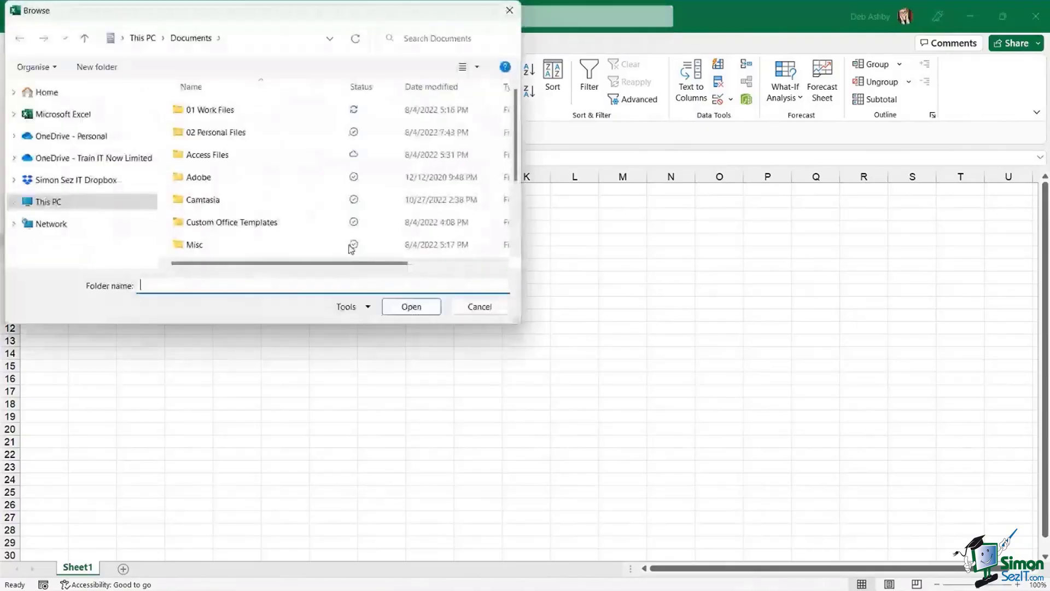
pyautogui.click(46, 92)
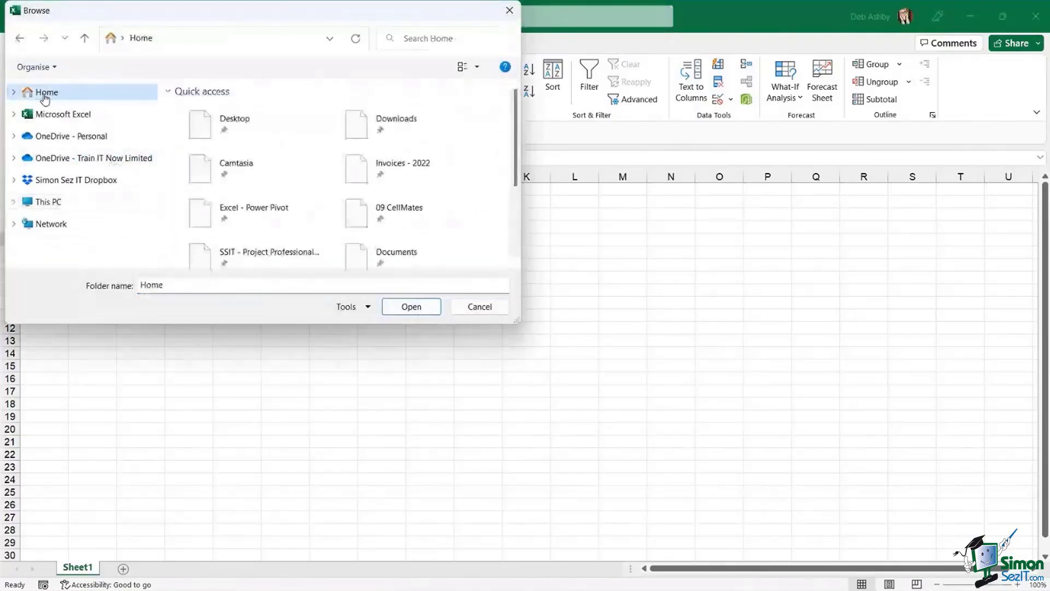
pyautogui.doubleClick(217, 115)
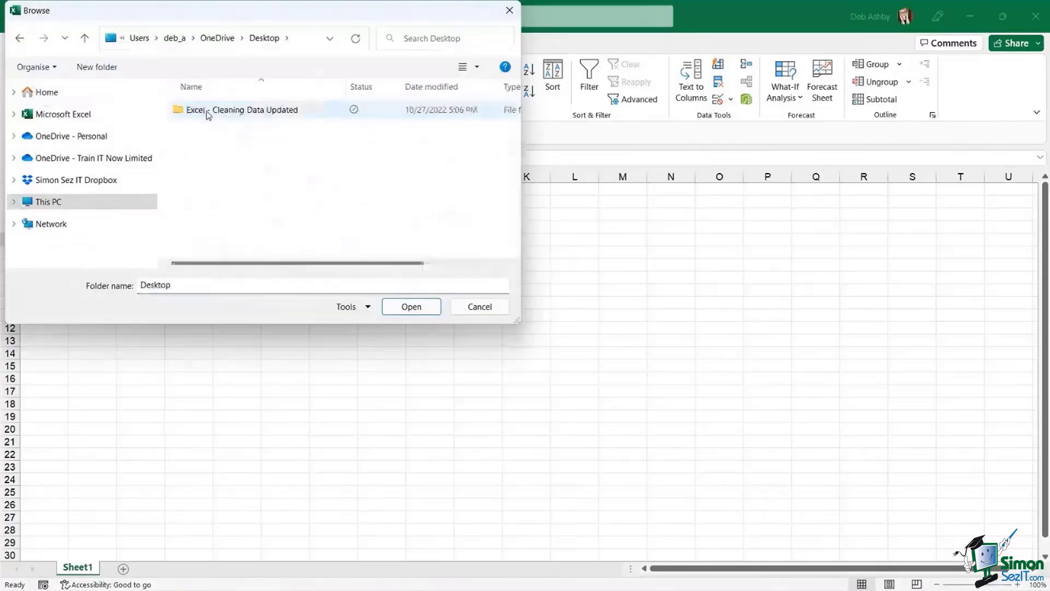
pyautogui.doubleClick(206, 111)
pyautogui.click(199, 112)
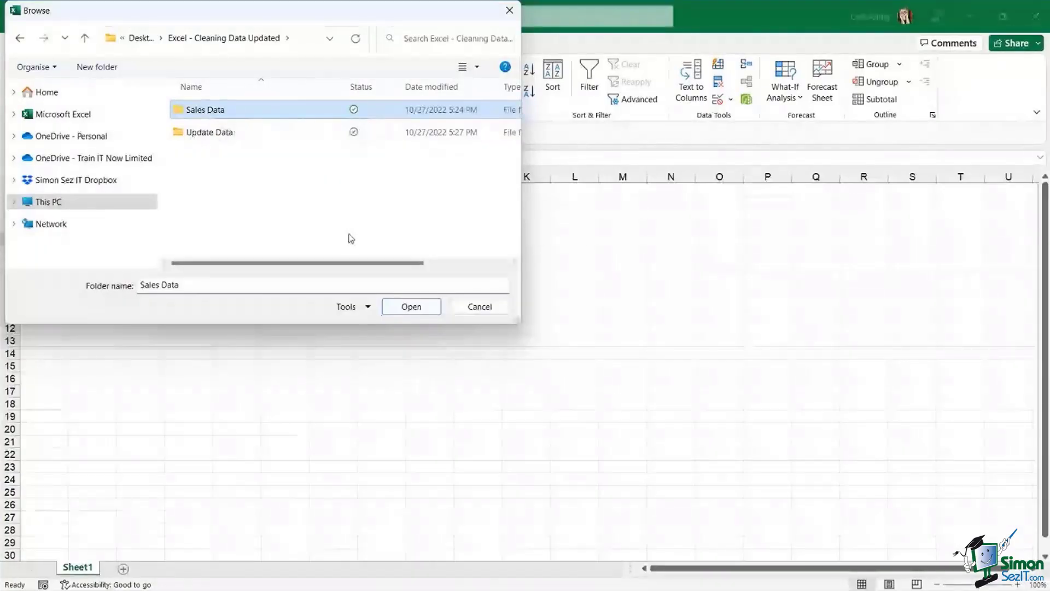
pyautogui.click(410, 306)
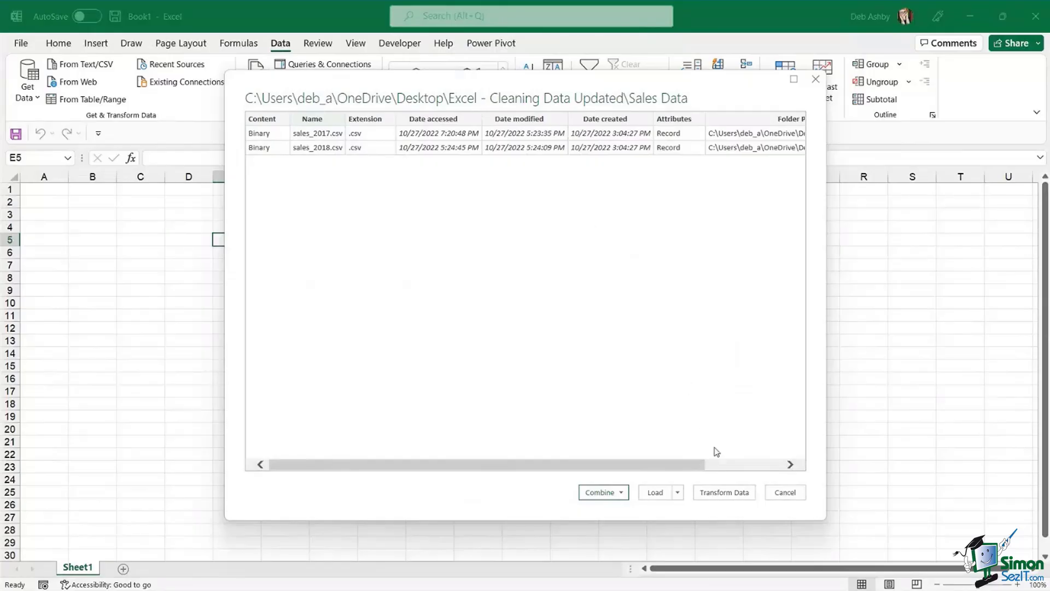
# - Send sales_2017.csv and sales_2018.csv to Power Query Editor via Transform Data
pyautogui.click(721, 491)
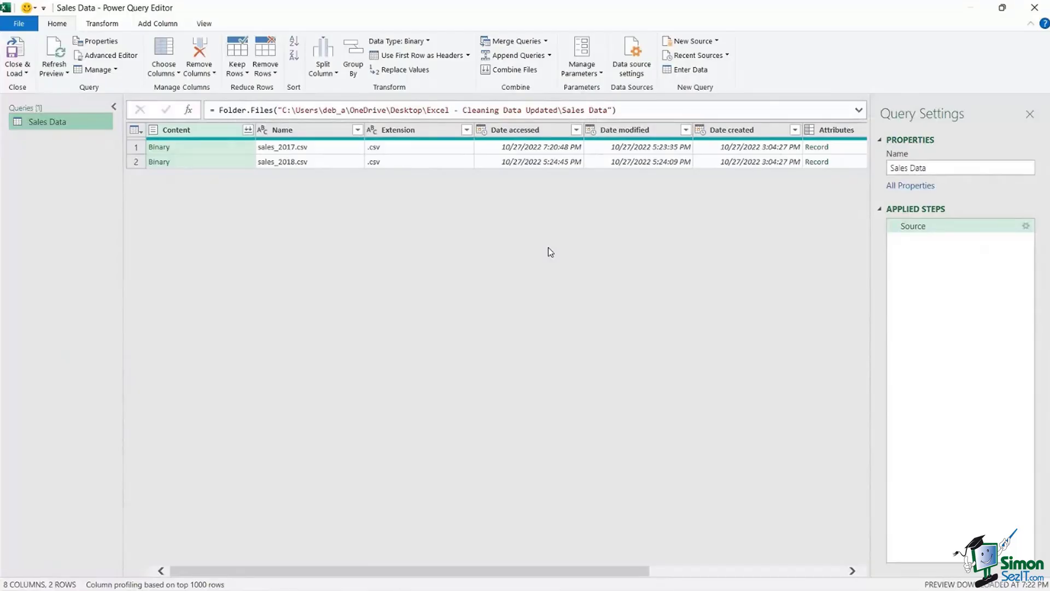
# - Review the Remove Rows and Split Column options, then show the Transform commands
pyautogui.click(271, 72)
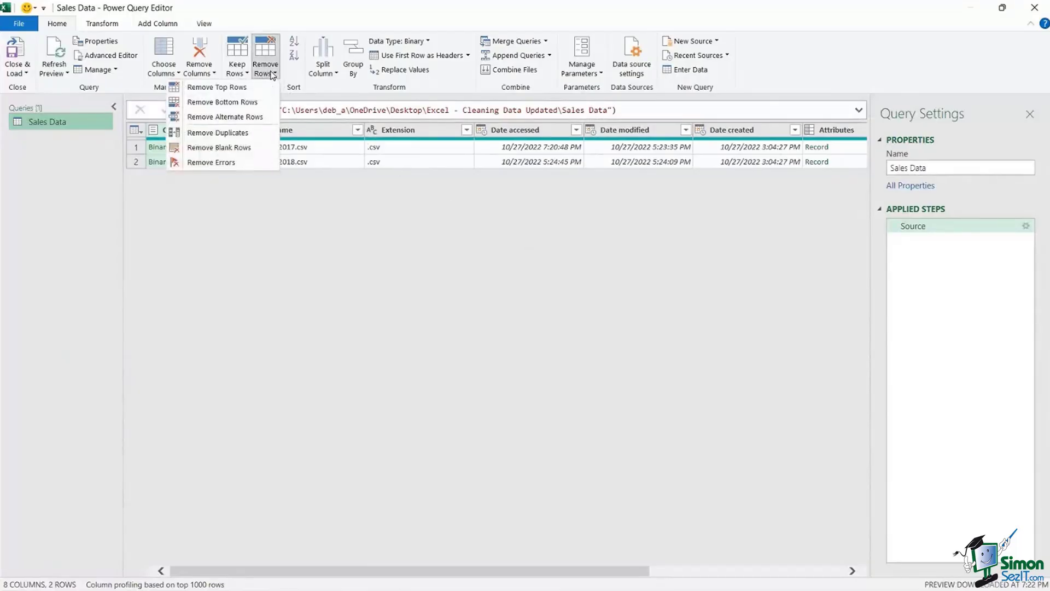
pyautogui.click(346, 218)
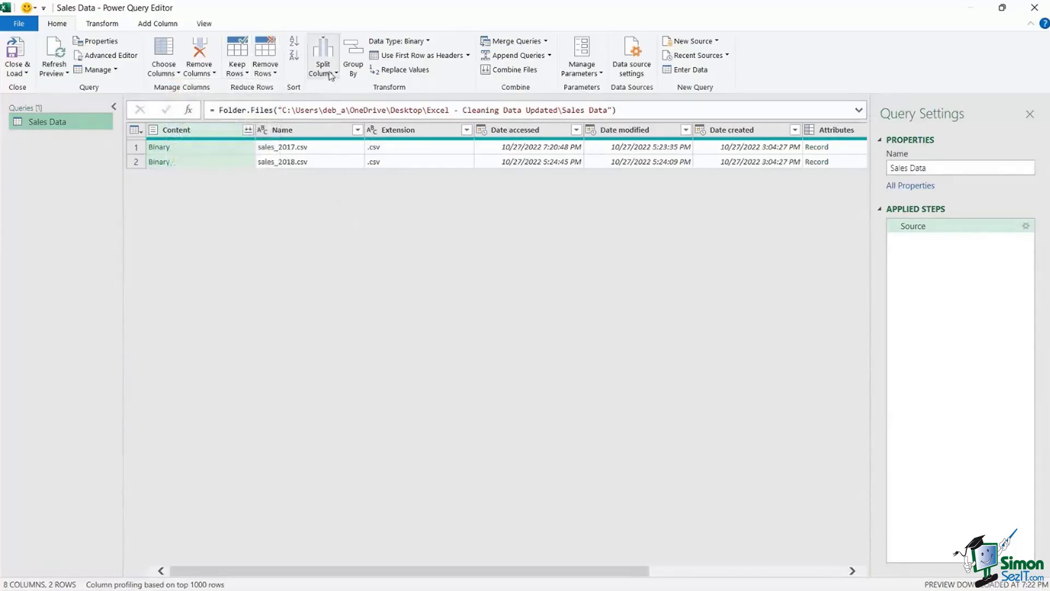
pyautogui.click(331, 73)
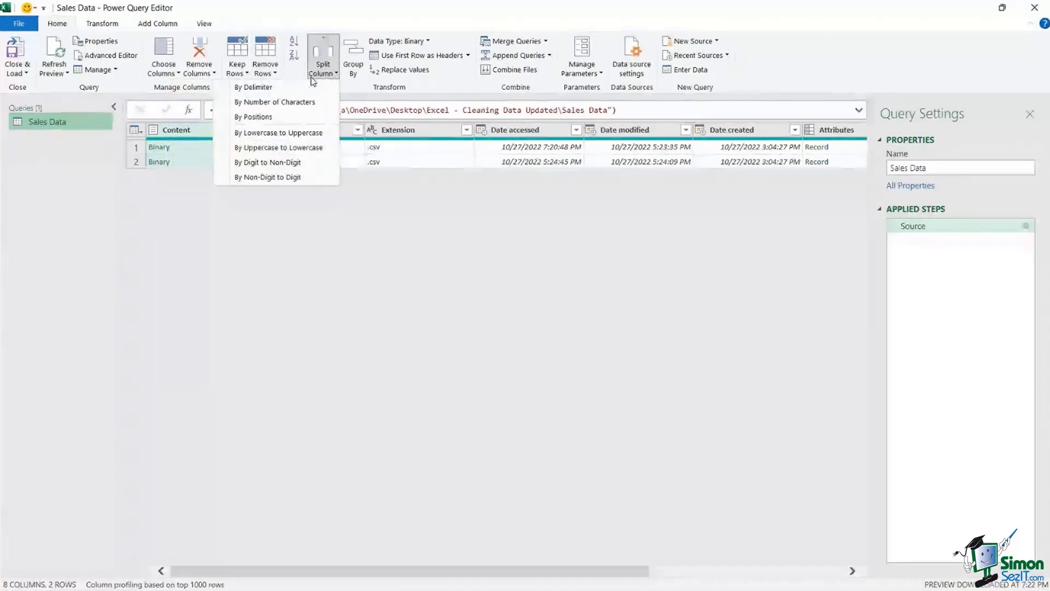
pyautogui.click(313, 81)
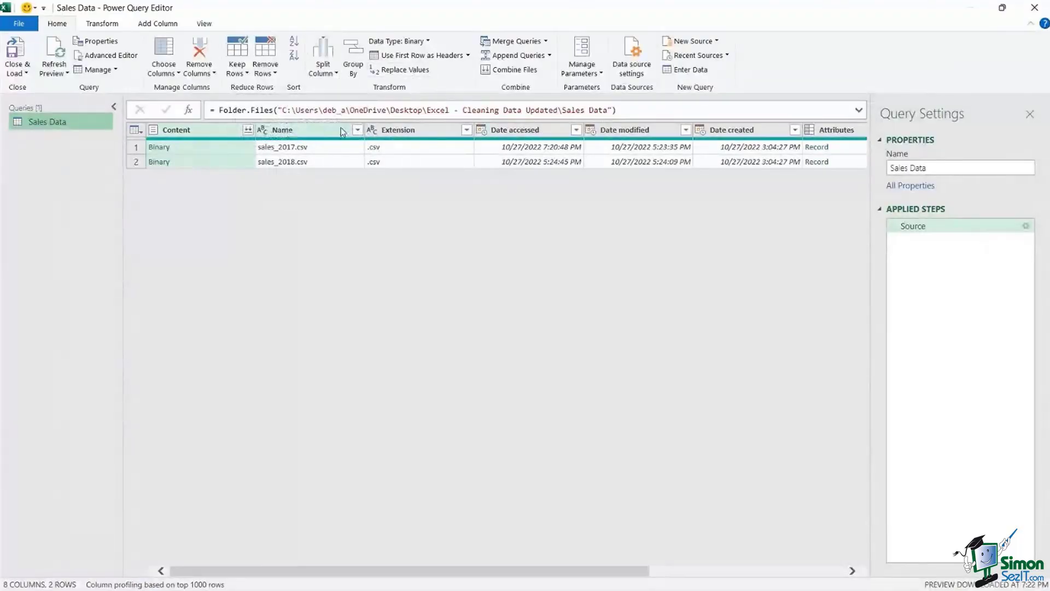
pyautogui.click(113, 25)
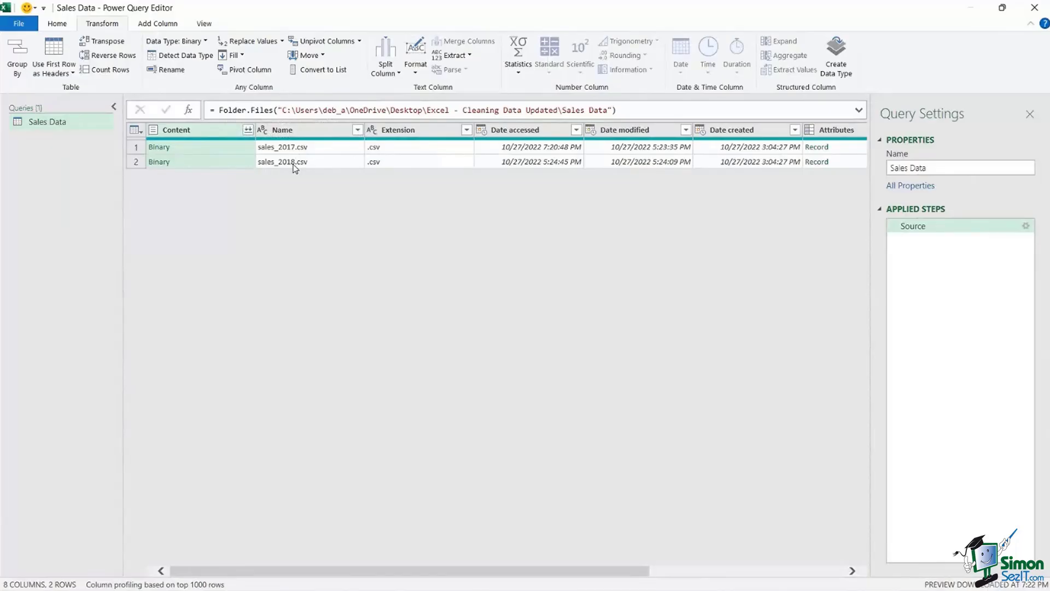
# - Combine the Content column's files, confirming with OK using the first file as sample
pyautogui.click(248, 131)
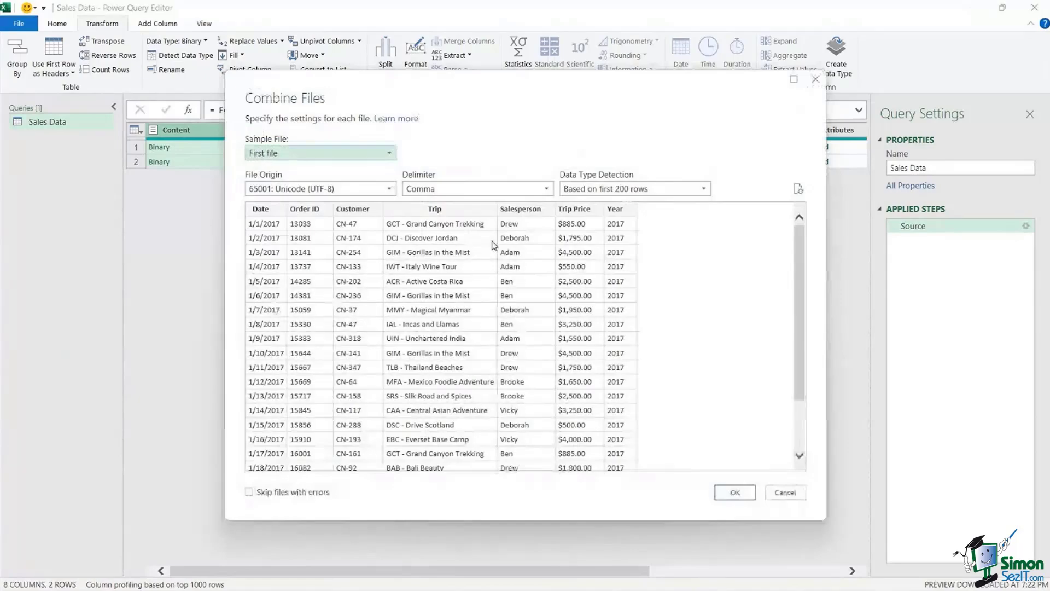
pyautogui.click(735, 492)
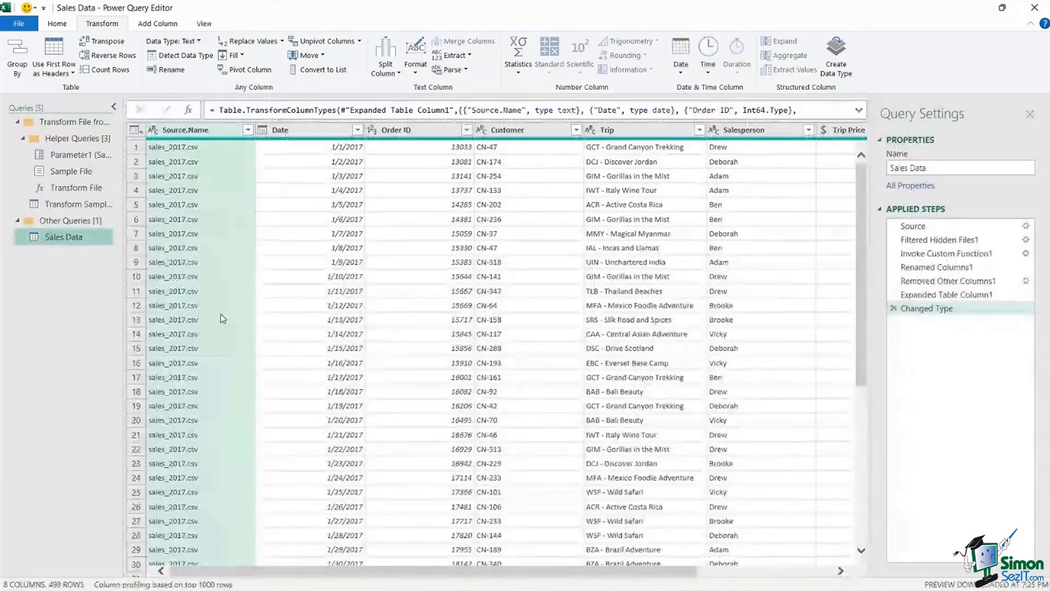
pyautogui.scroll(-10, 223, 316)
pyautogui.scroll(10, 232, 315)
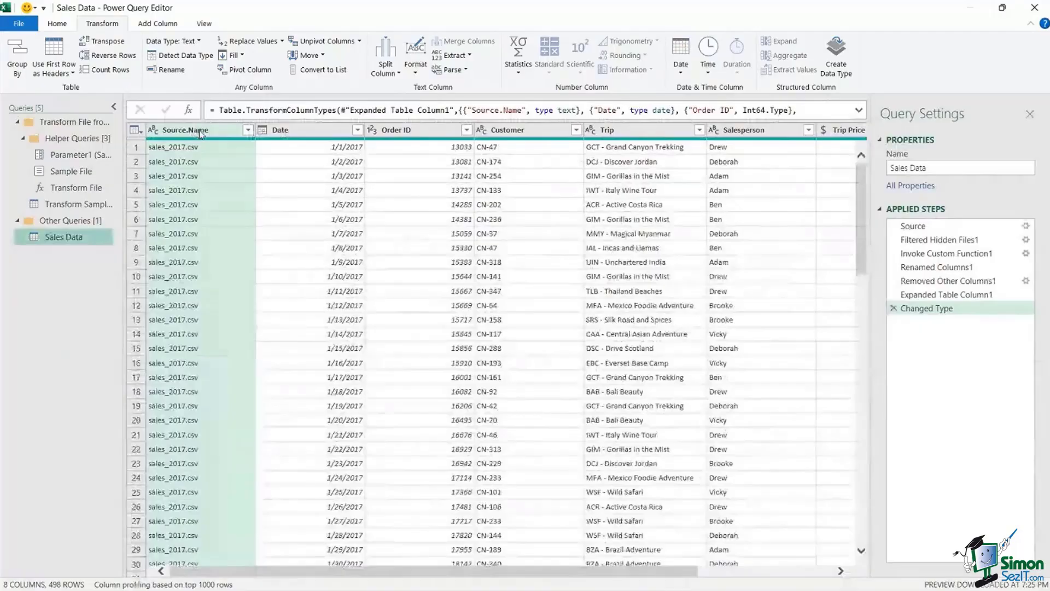
pyautogui.click(249, 130)
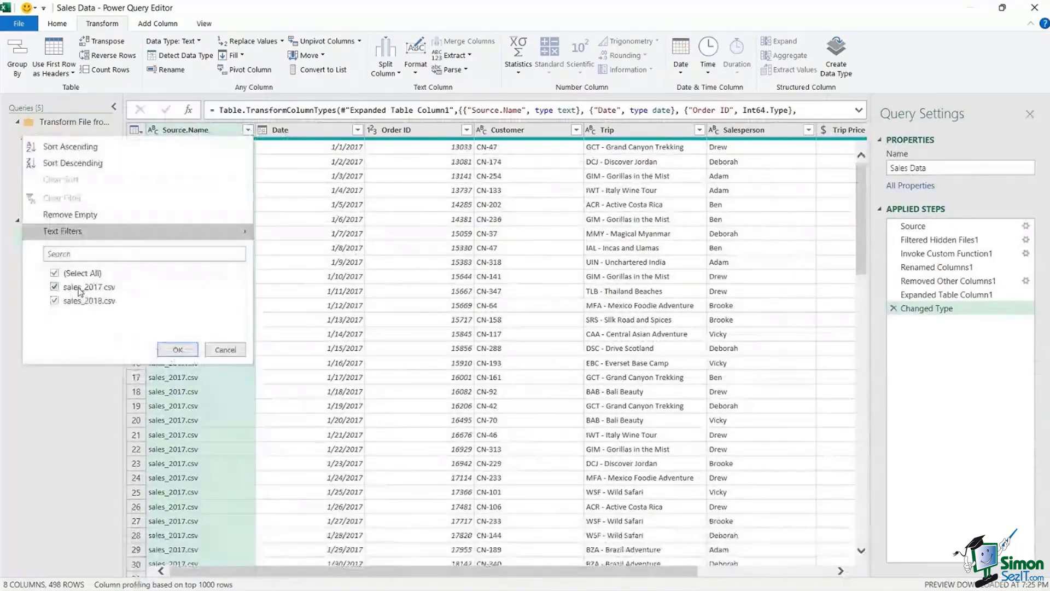
pyautogui.click(223, 350)
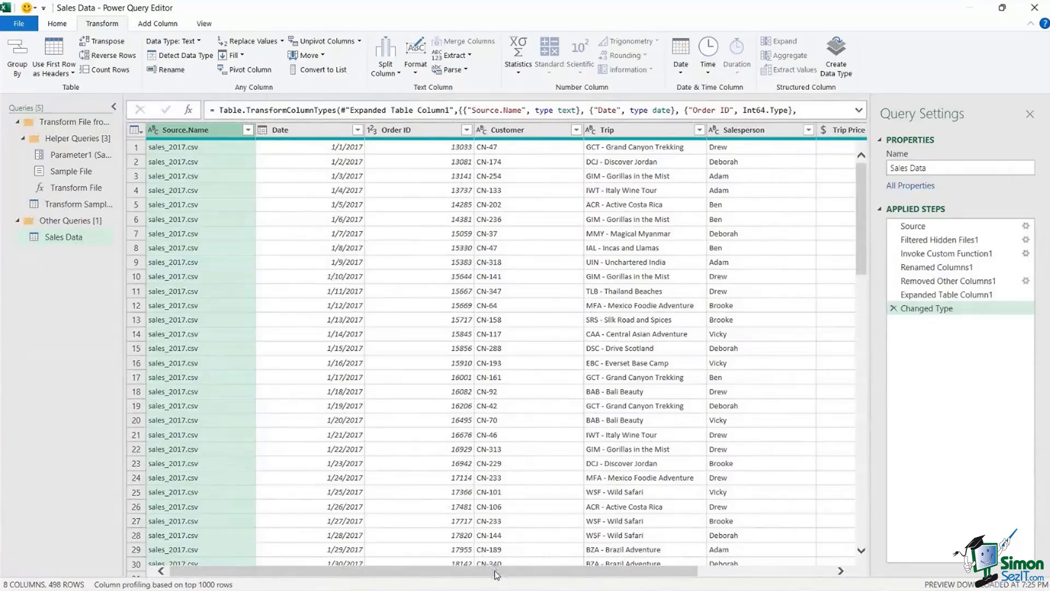
pyautogui.moveTo(492, 567); pyautogui.dragTo(470, 571)
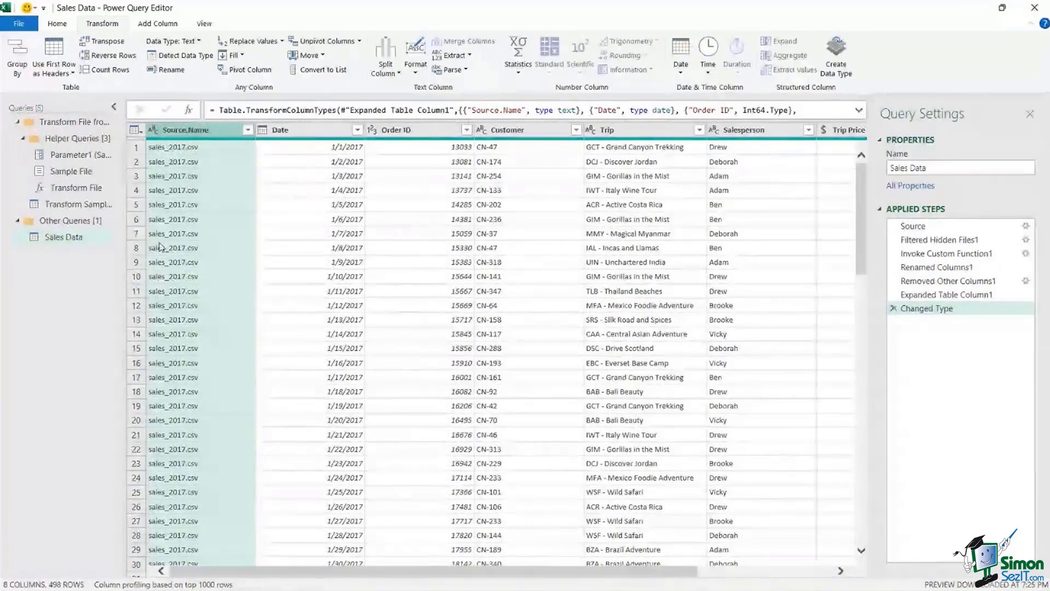
# - Remove the Source.Name column, then check the Date column's data type choices
pyautogui.rightClick(188, 135)
pyautogui.click(202, 156)
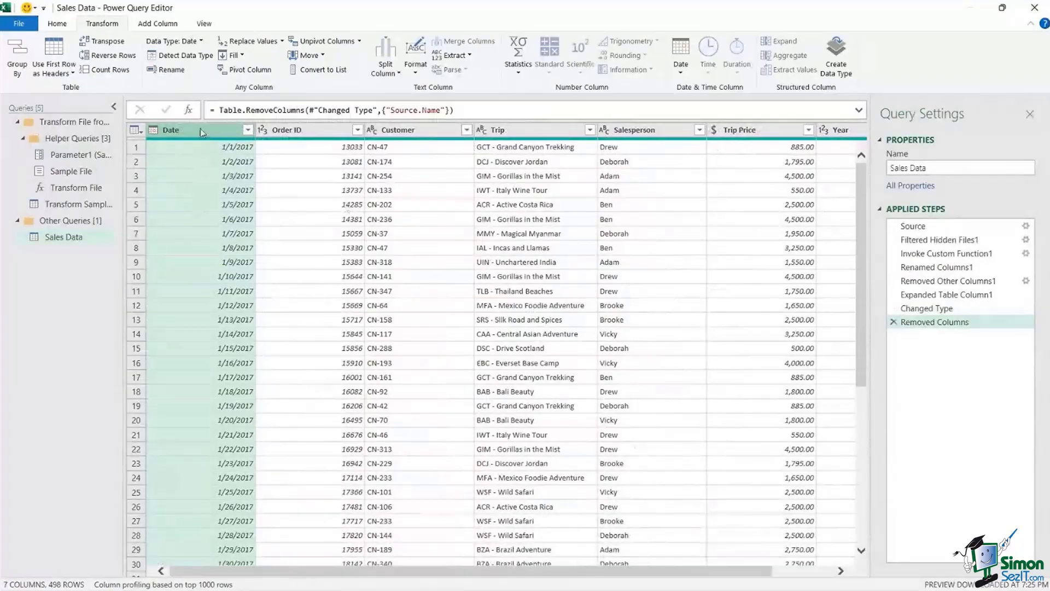
pyautogui.click(153, 131)
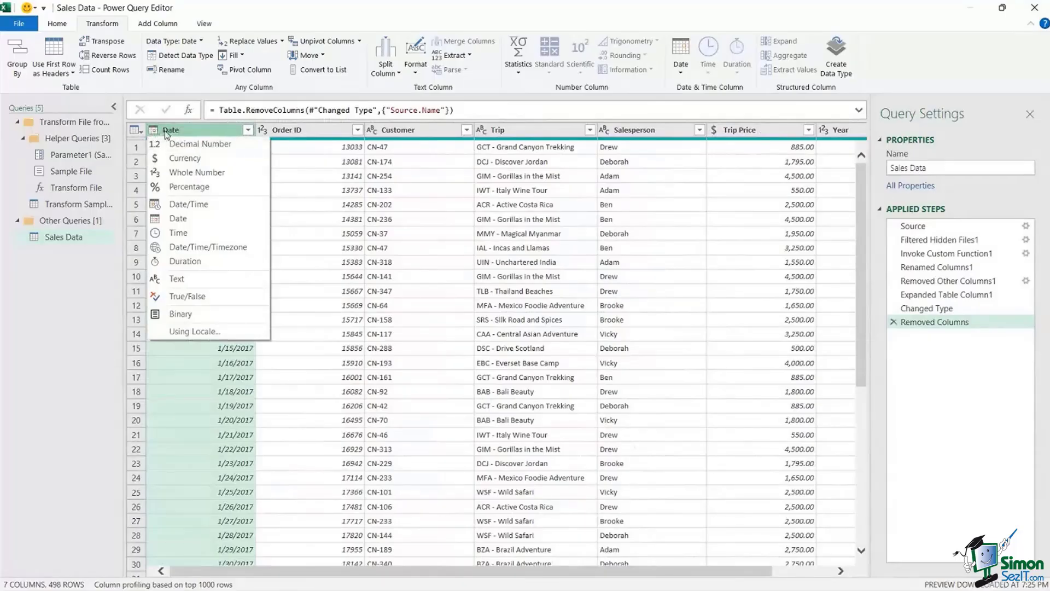
# - Change the Date column to the Date type, keeping Order ID as whole number and Trip as text
pyautogui.click(176, 218)
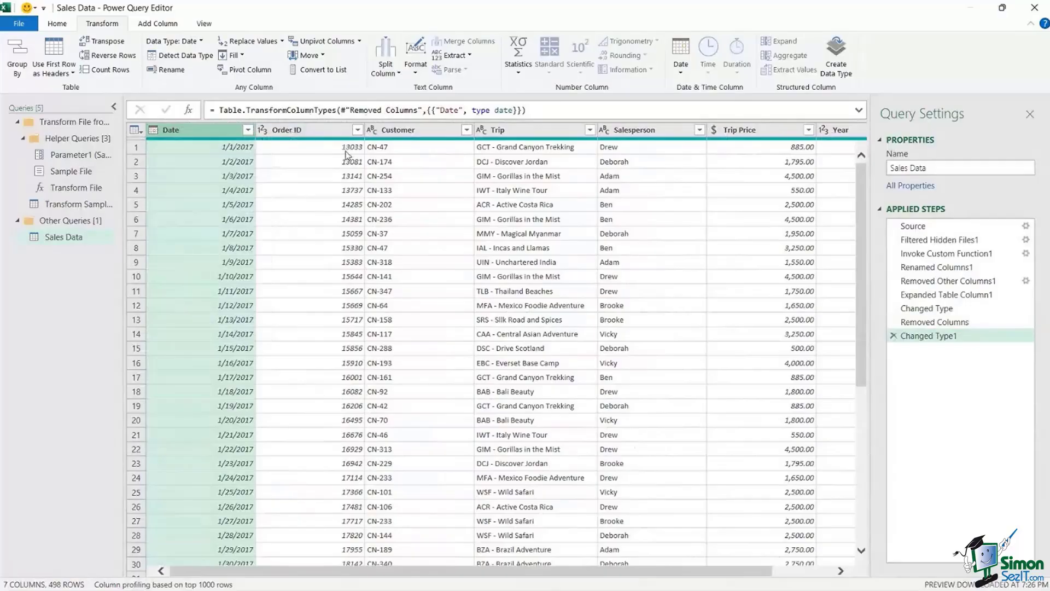
pyautogui.click(265, 130)
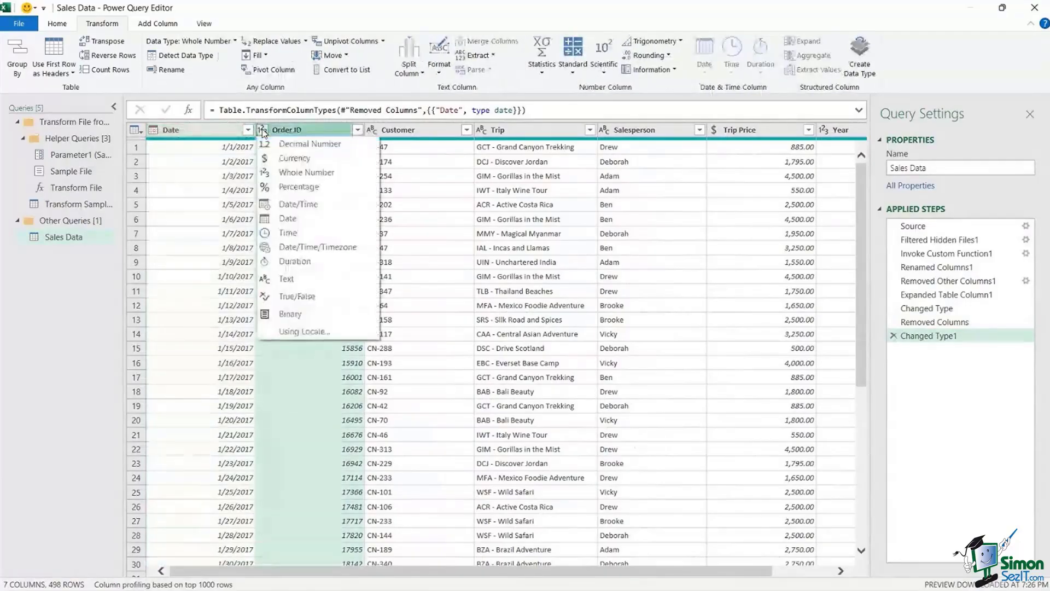
pyautogui.click(298, 132)
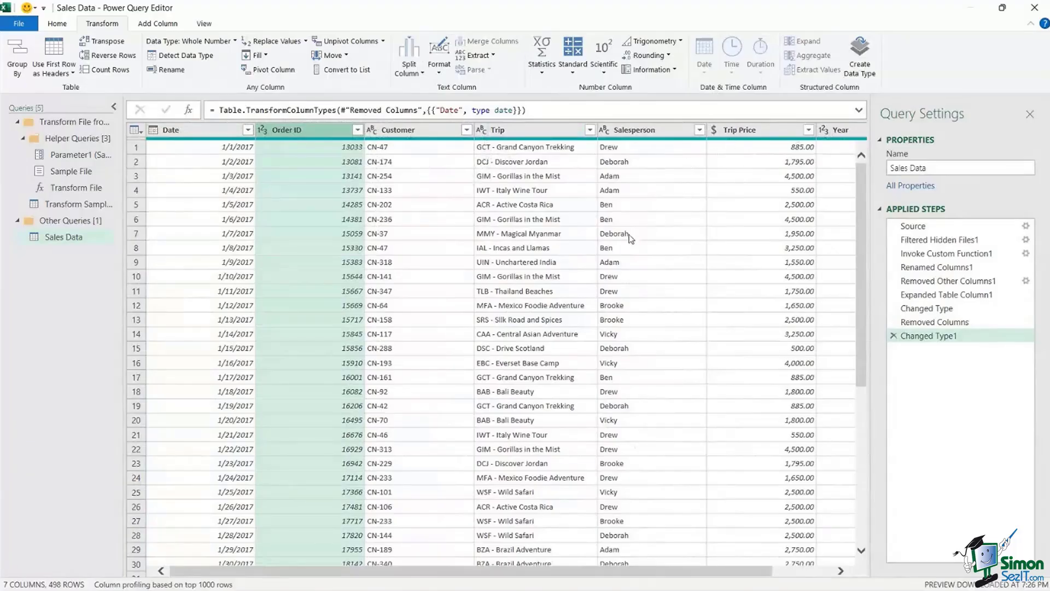
pyautogui.click(483, 130)
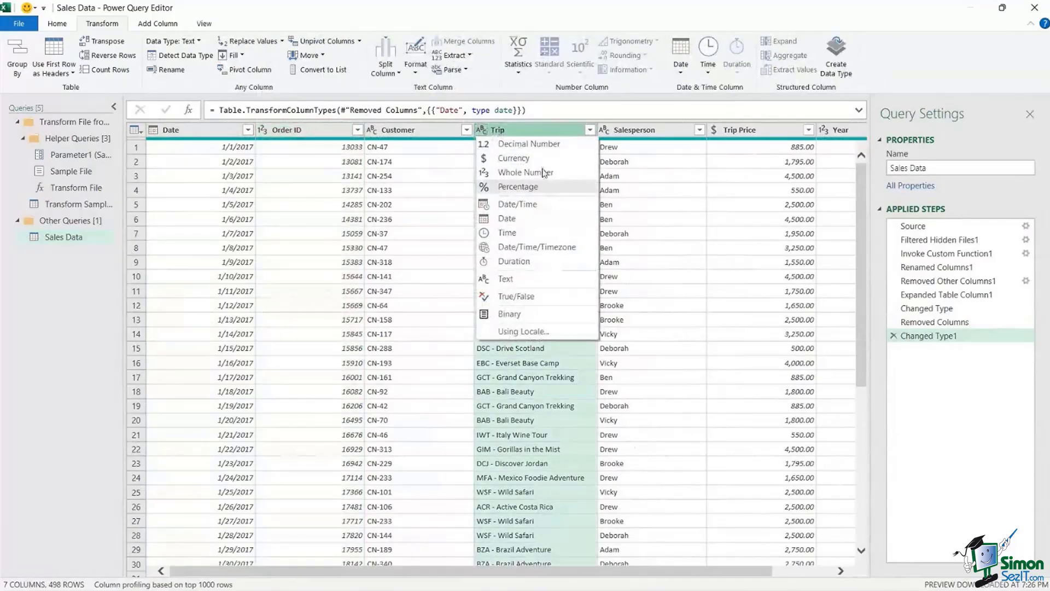
pyautogui.click(914, 64)
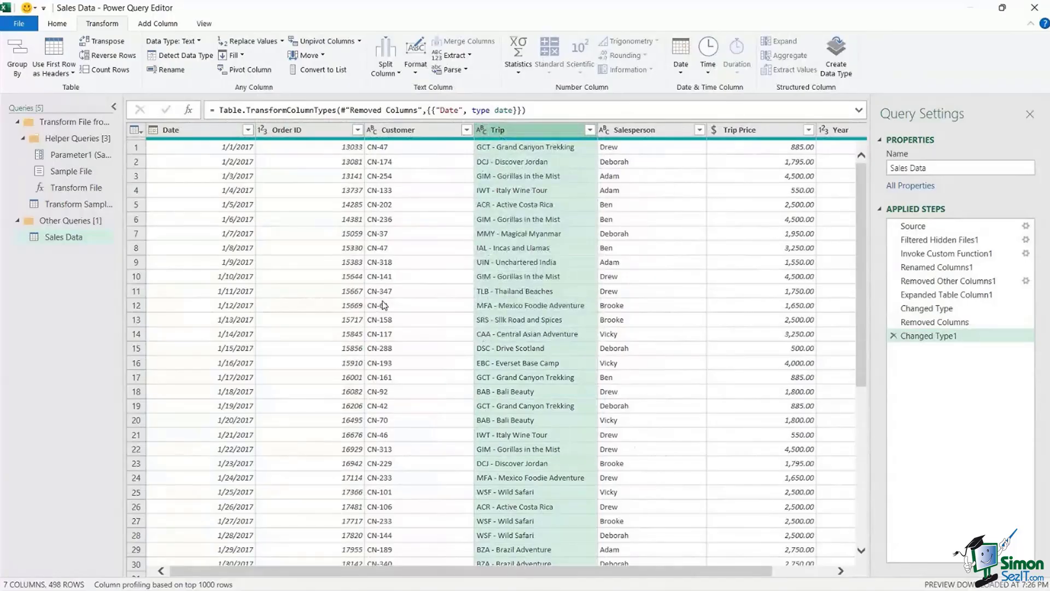
pyautogui.click(519, 190)
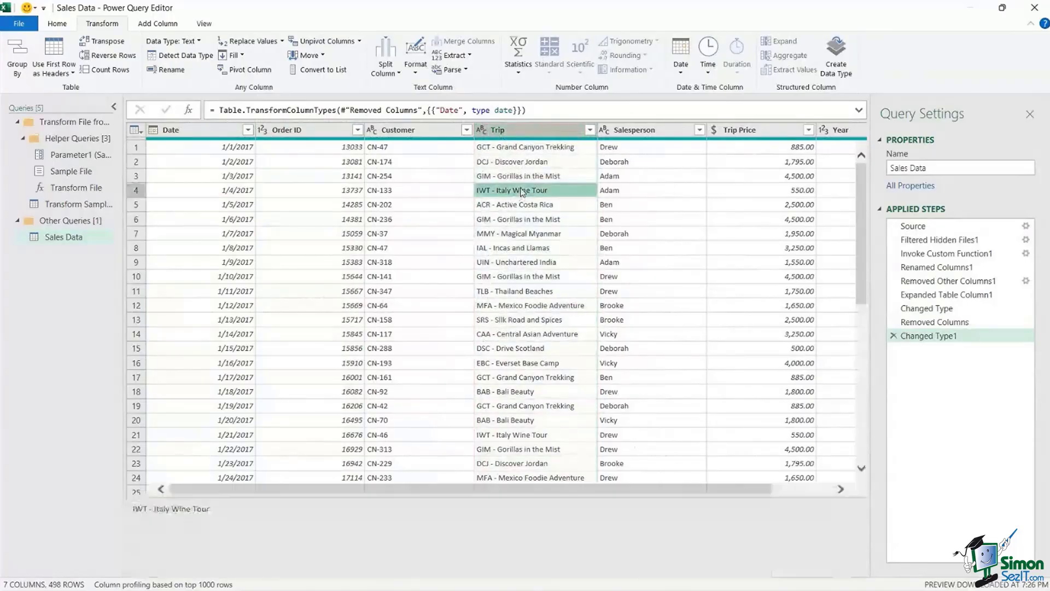
pyautogui.click(516, 130)
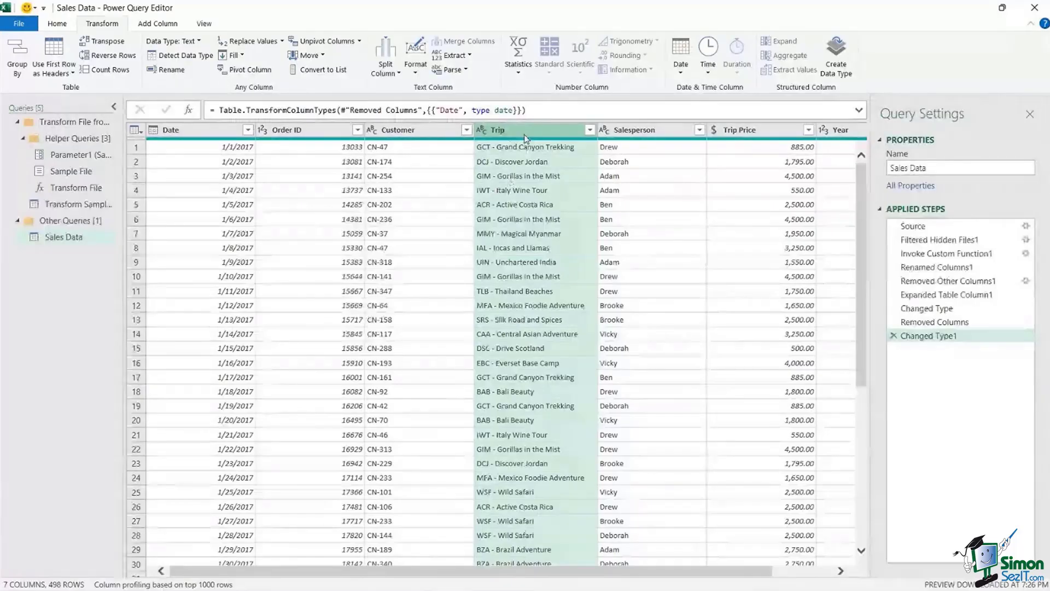
# - Split the Trip column by the custom delimiter '-' into two columns
pyautogui.click(389, 70)
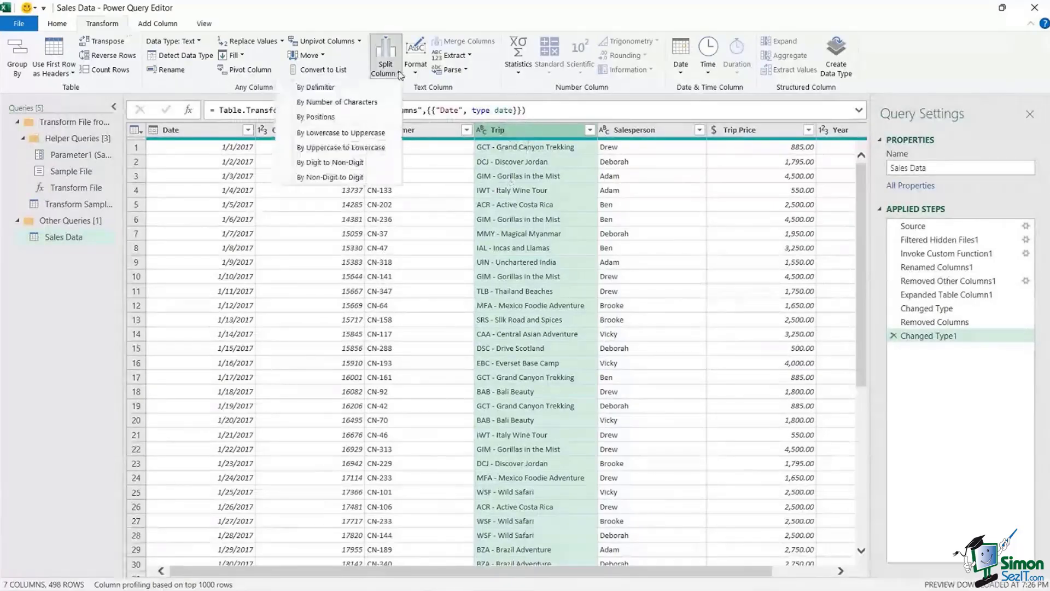
pyautogui.click(352, 88)
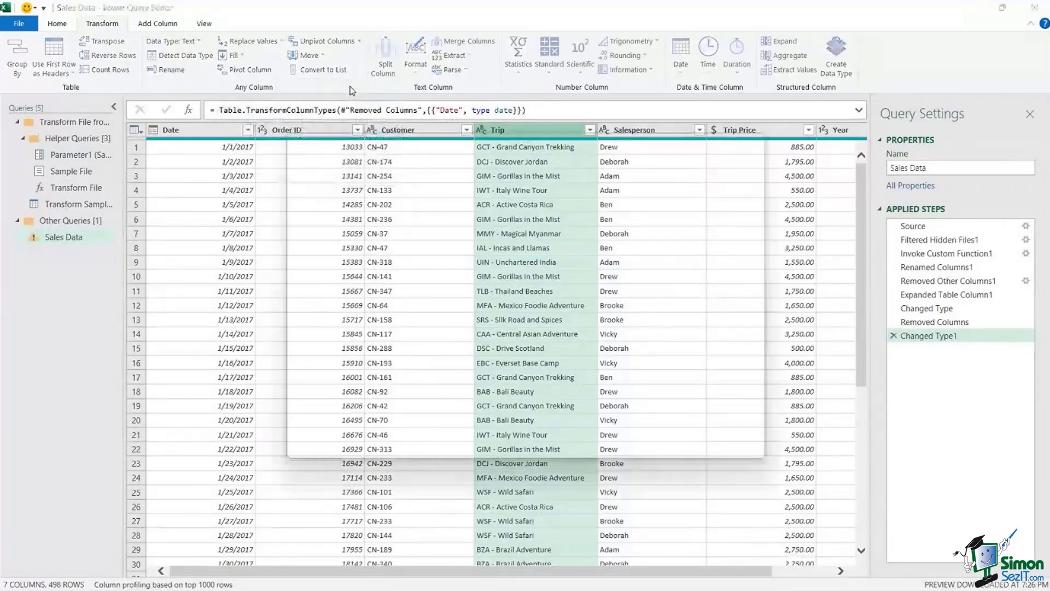
pyautogui.moveTo(493, 149); pyautogui.dragTo(565, 232)
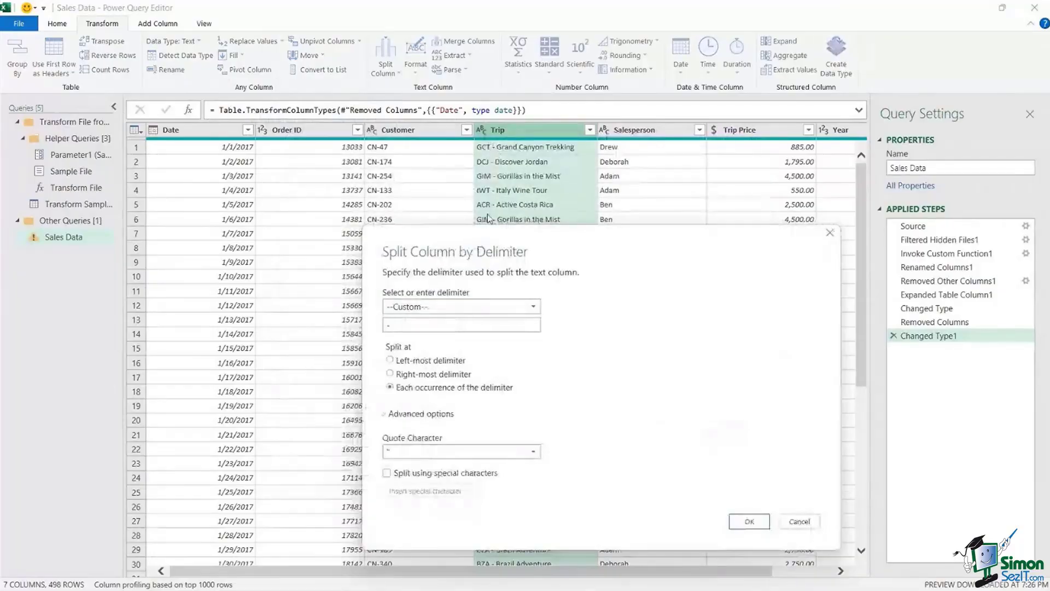
pyautogui.click(532, 308)
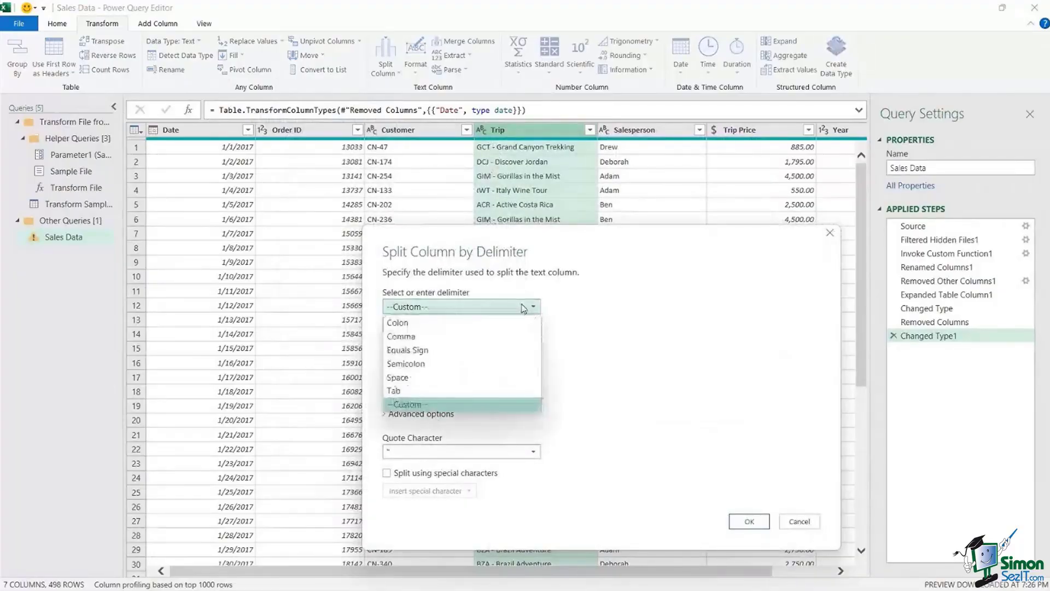
pyautogui.click(408, 405)
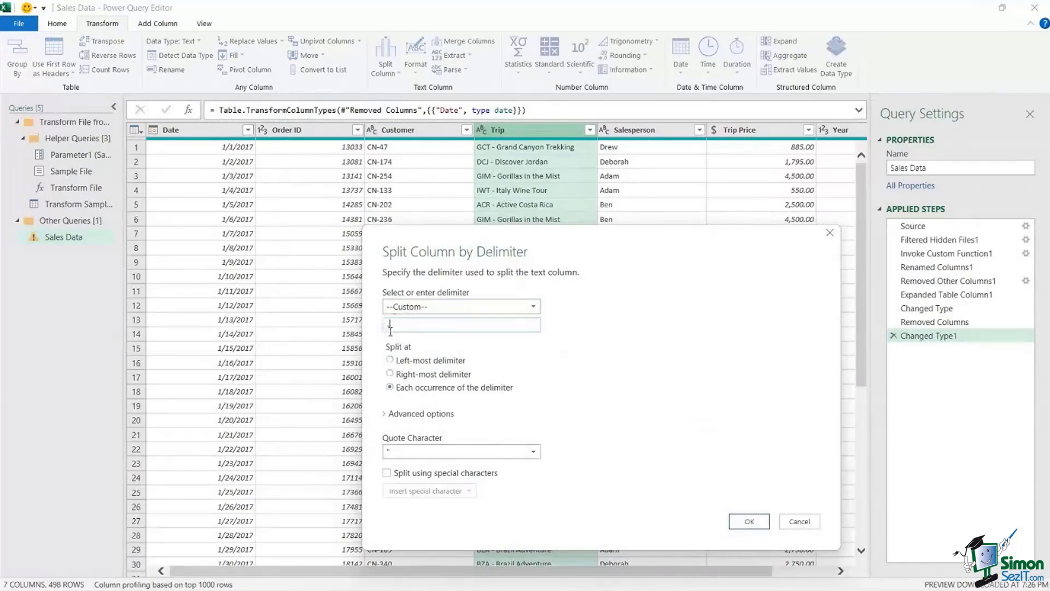
pyautogui.click(749, 521)
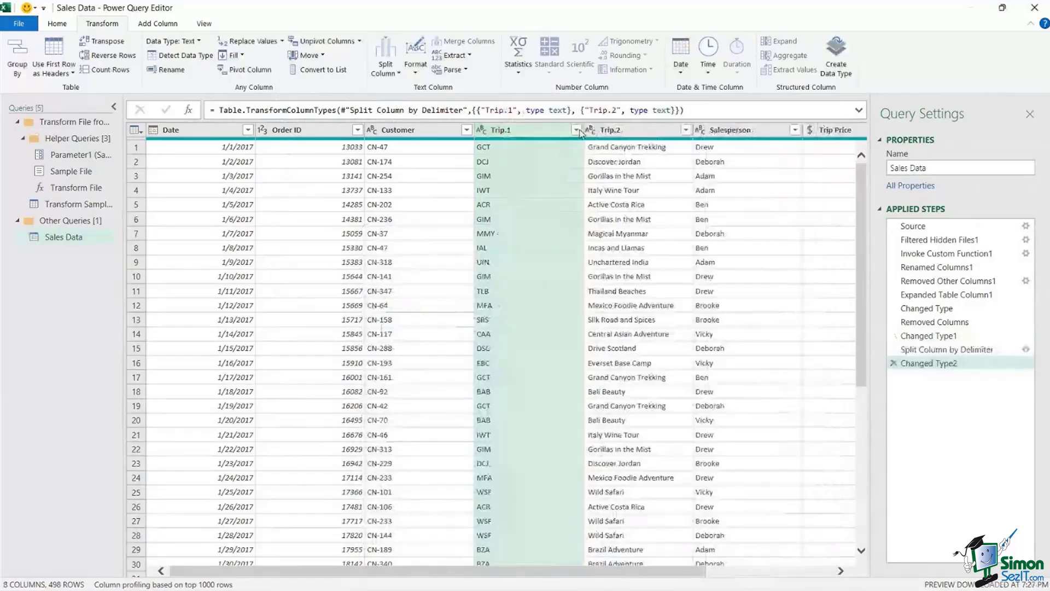
# - Rename Trip.1 to 'Trip Code' and Trip.2 to 'Trip Name'
pyautogui.doubleClick(502, 133)
pyautogui.write('Trip Code')
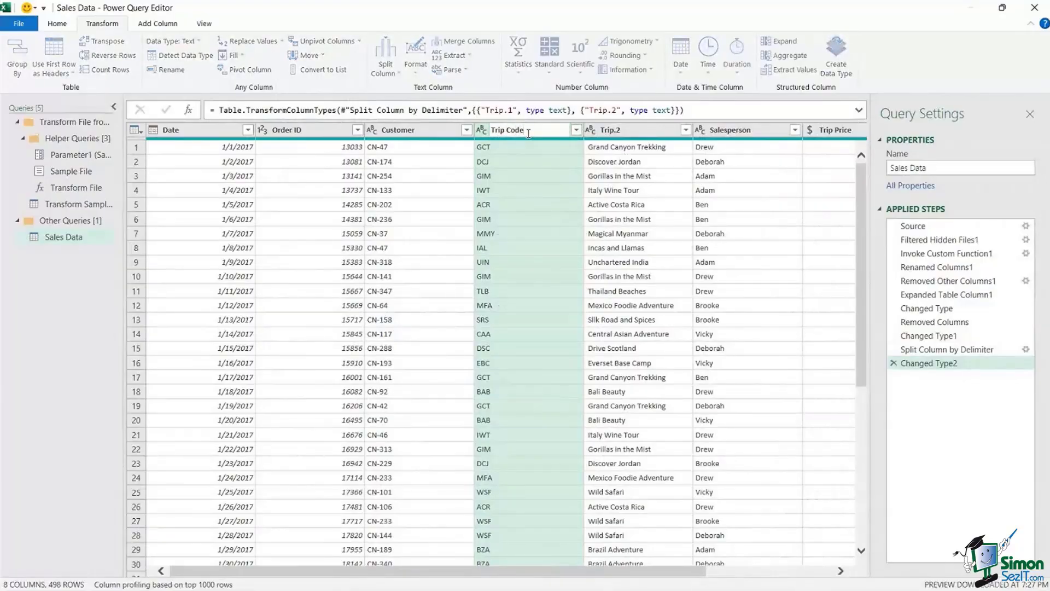
pyautogui.click(619, 131)
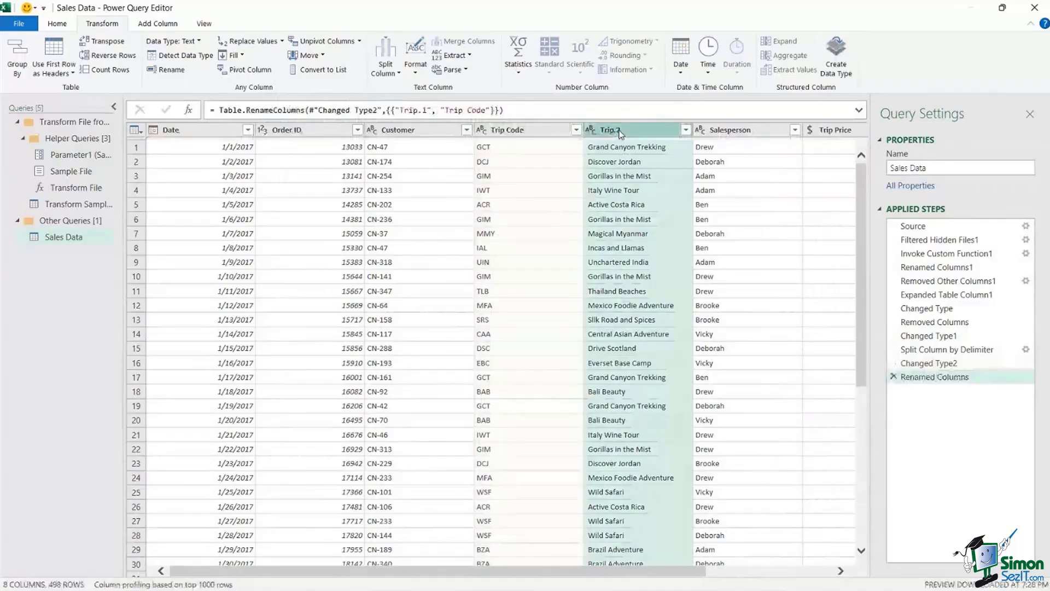
pyautogui.doubleClick(629, 131)
pyautogui.write('Tr')
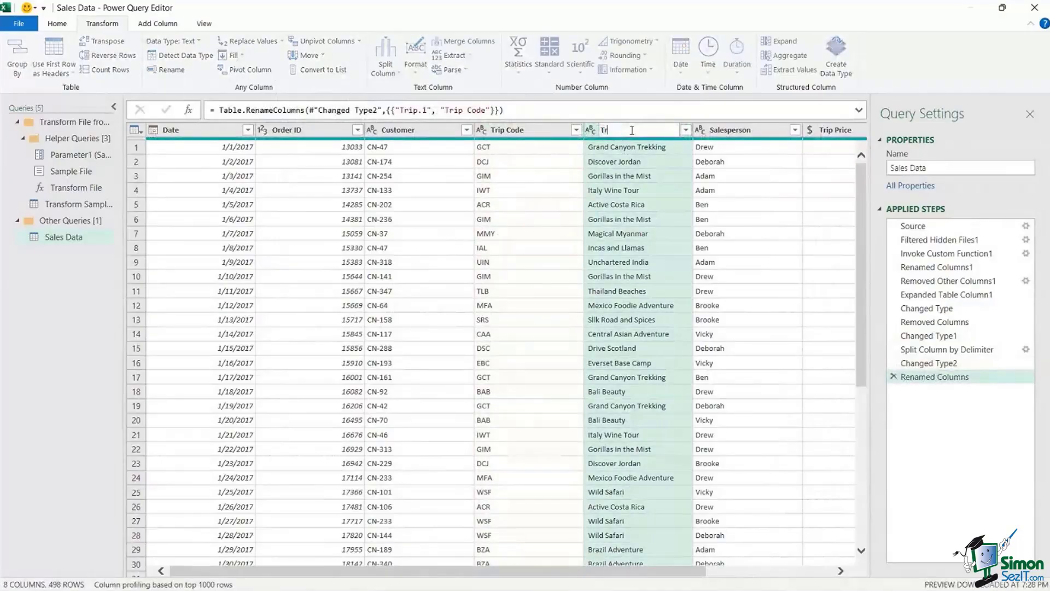
pyautogui.write('ip Name')
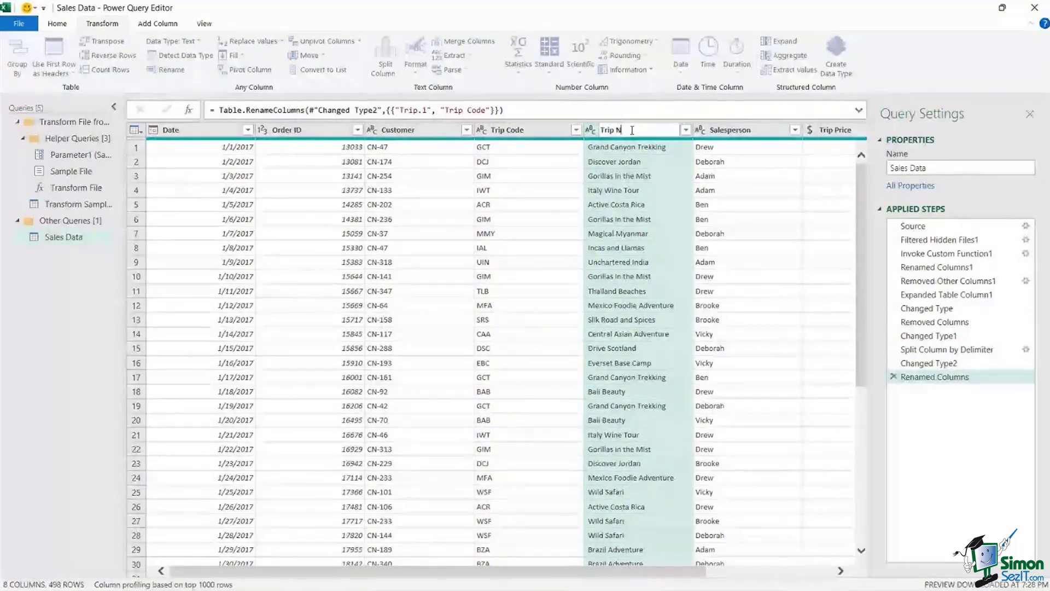
pyautogui.press('Return')
pyautogui.click(618, 219)
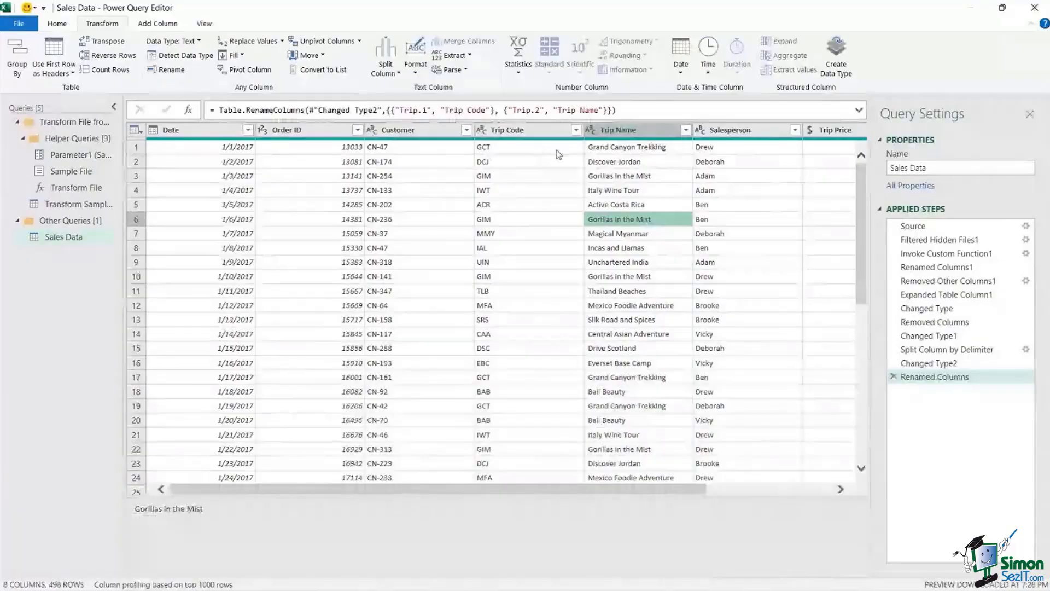
pyautogui.click(599, 147)
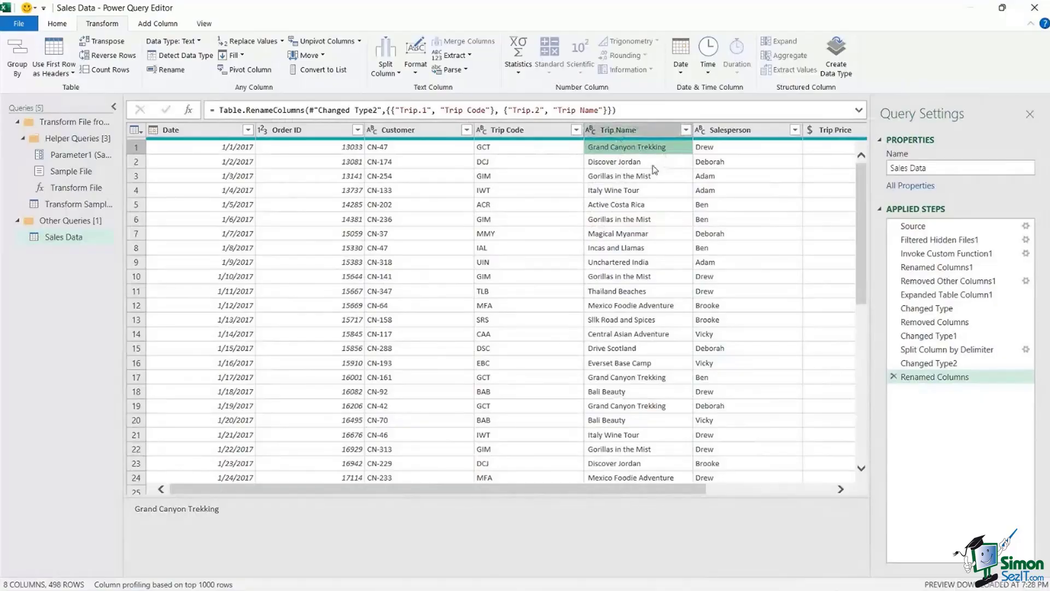
# - Apply Format > Trim to the Trip Name and Trip Code columns and check the trimmed values
pyautogui.click(630, 131)
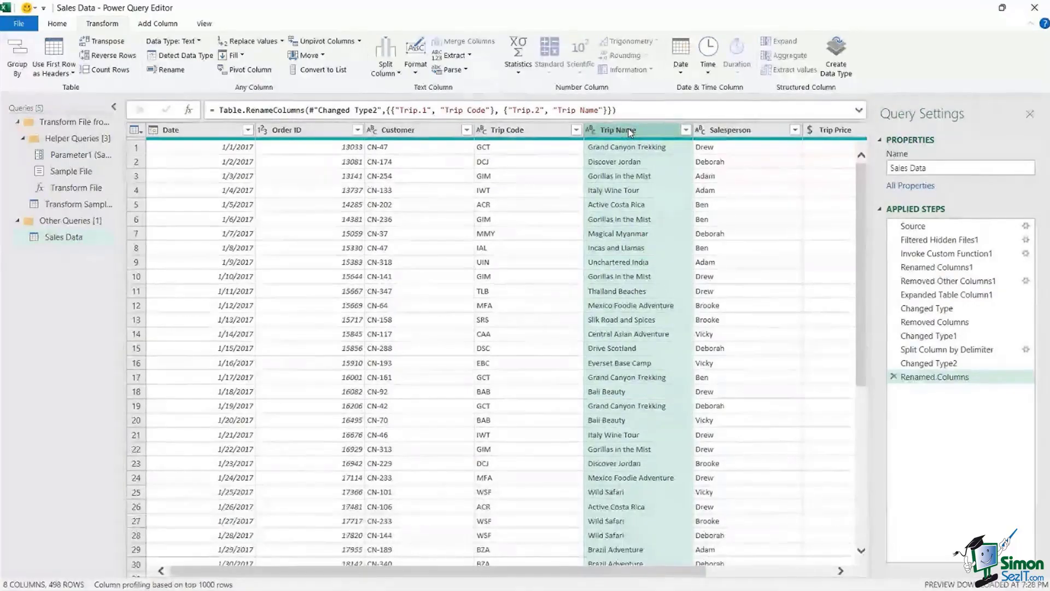
pyautogui.click(415, 71)
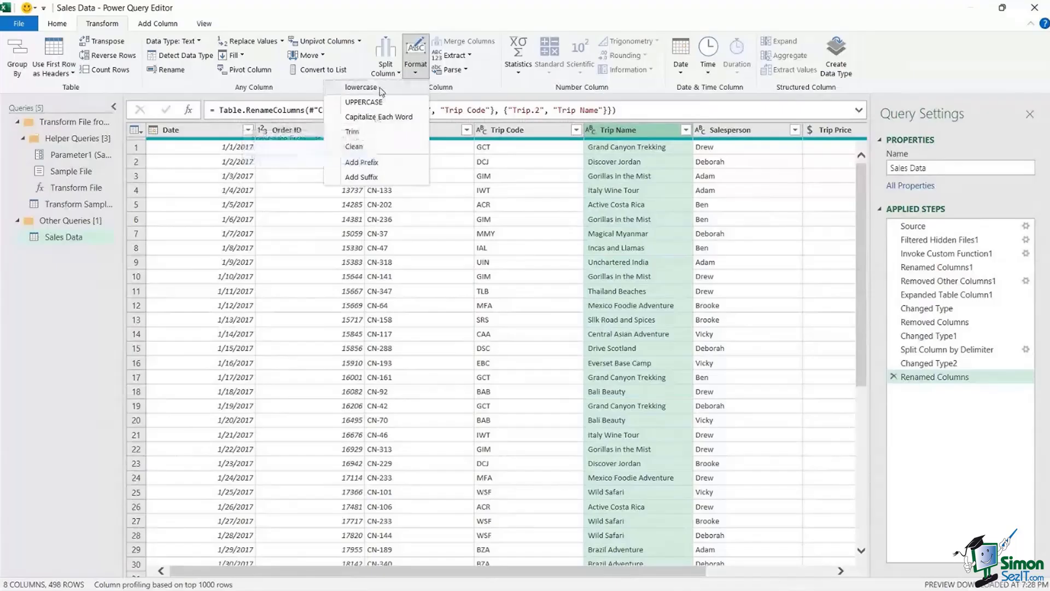
pyautogui.click(352, 132)
pyautogui.click(529, 129)
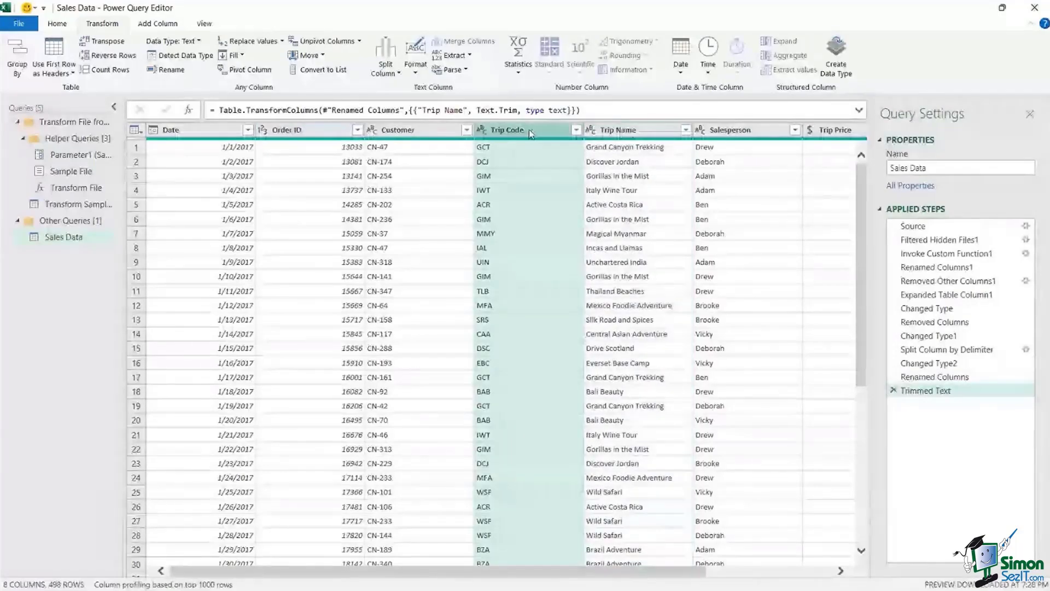
pyautogui.click(416, 75)
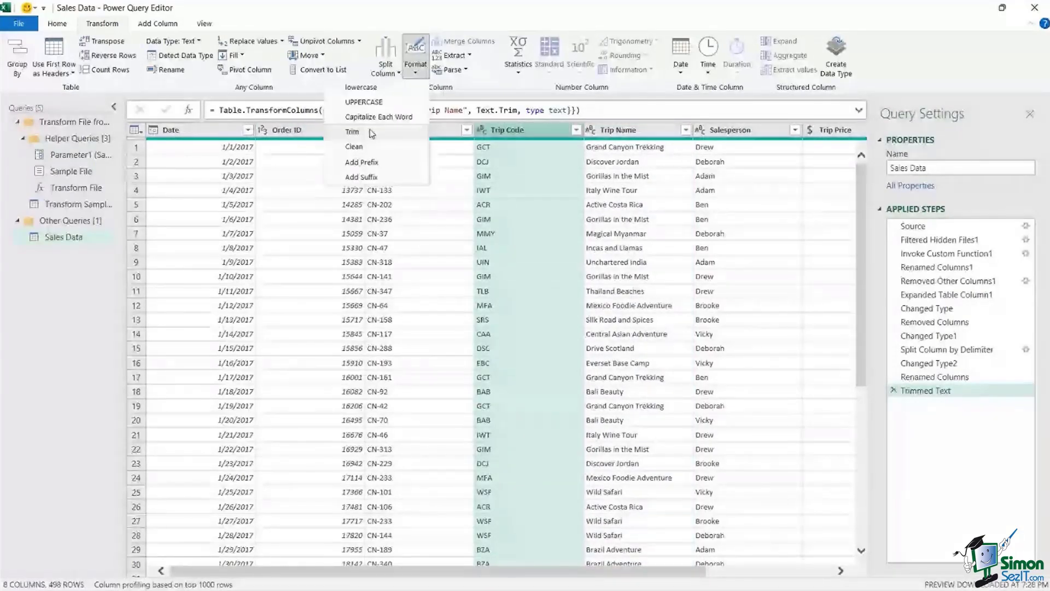
pyautogui.click(369, 130)
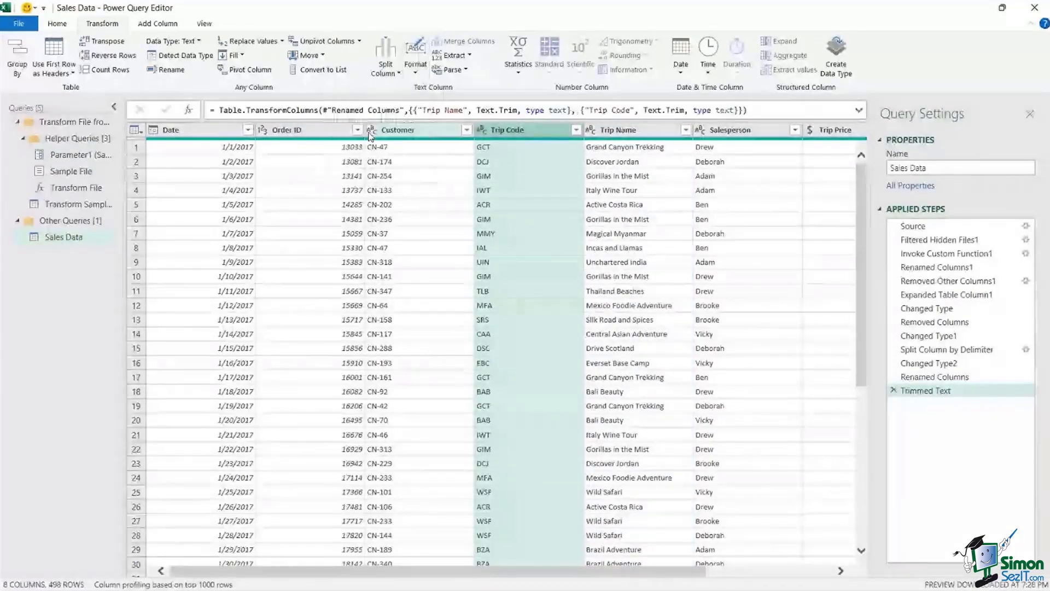
pyautogui.click(625, 148)
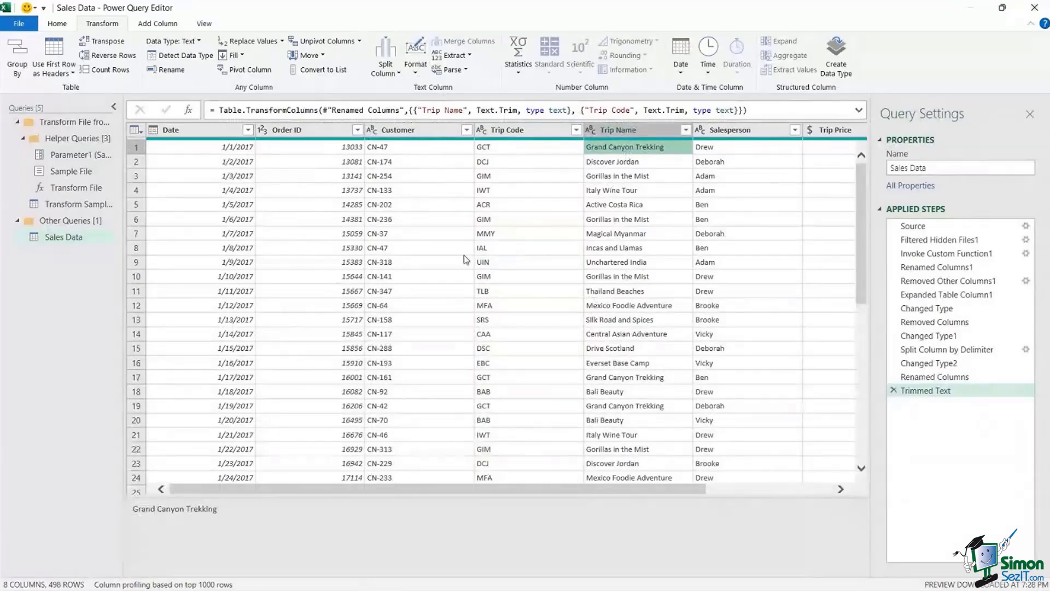
pyautogui.click(545, 219)
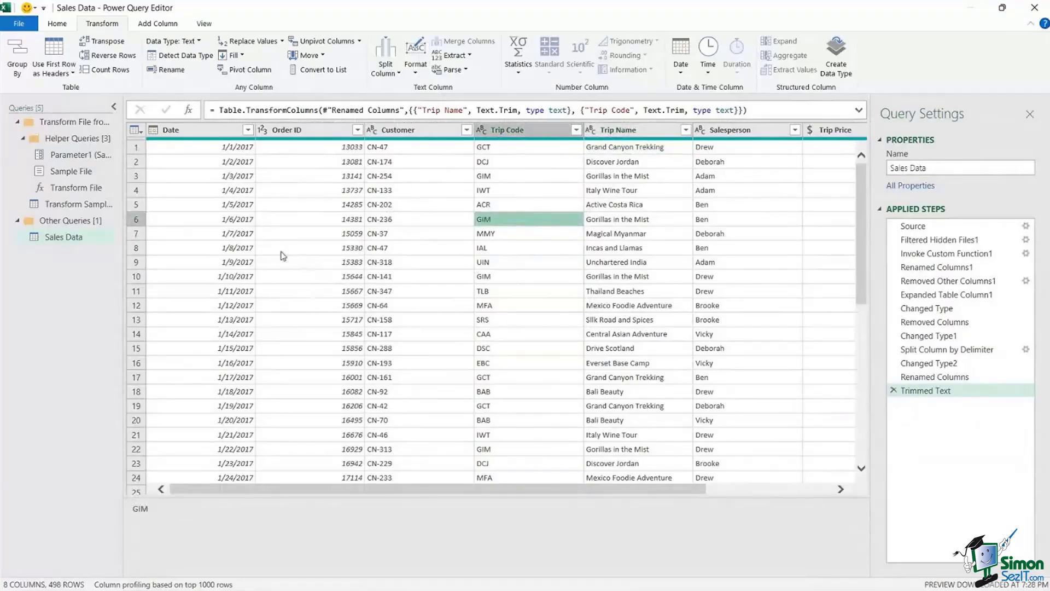
pyautogui.click(59, 27)
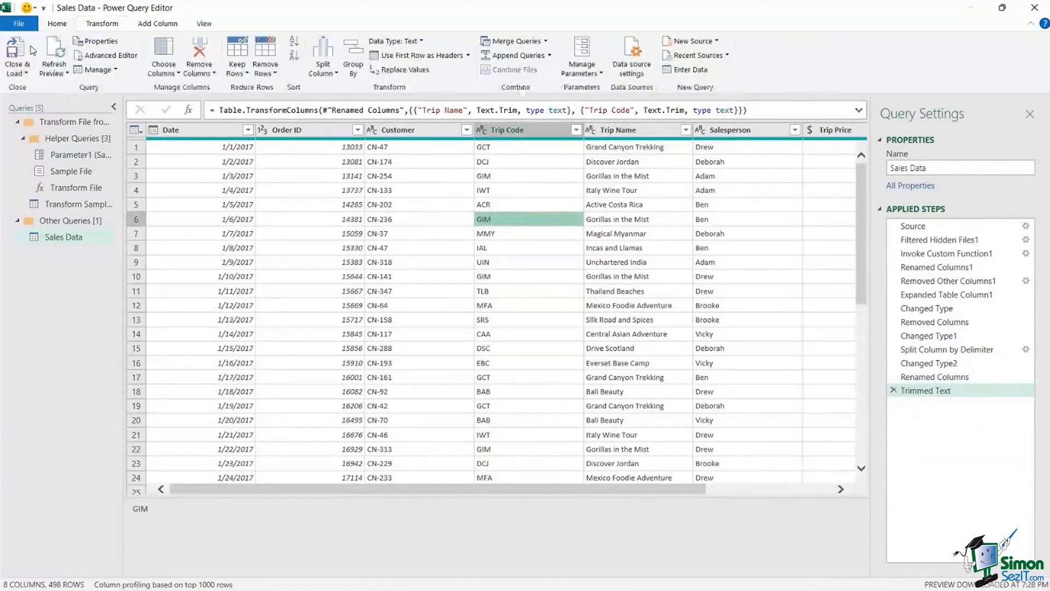
# - Use Close & Load To to load the query as a PivotTable Report on a new worksheet
pyautogui.click(24, 73)
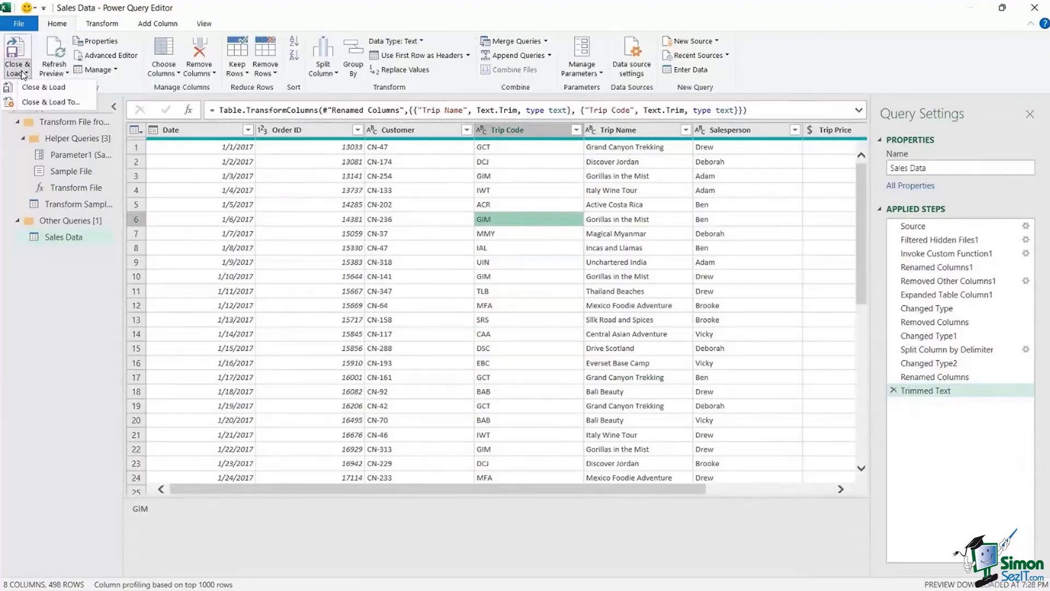
pyautogui.click(38, 104)
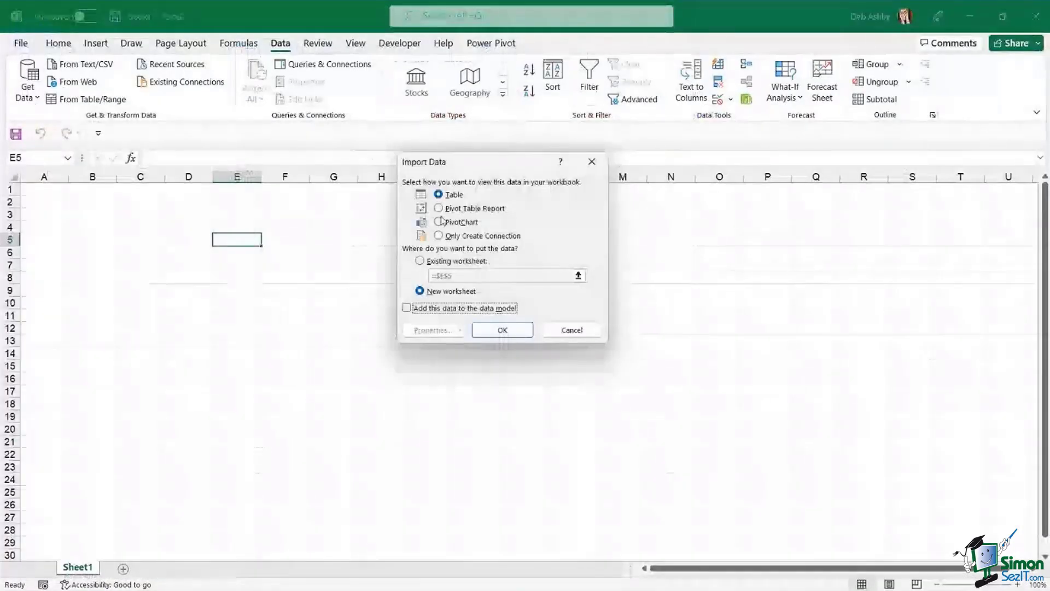
pyautogui.click(465, 208)
pyautogui.click(502, 330)
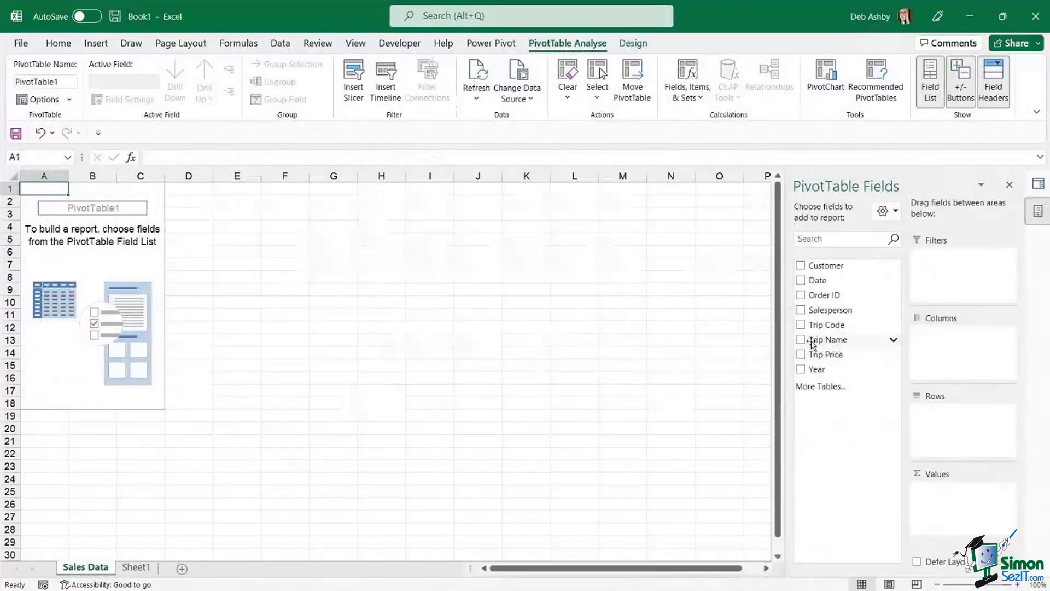
# - Put Trip Name in Rows, Trip Price in Values and Year in Filters
pyautogui.moveTo(814, 342); pyautogui.dragTo(938, 429)
pyautogui.moveTo(826, 354); pyautogui.dragTo(472, 346)
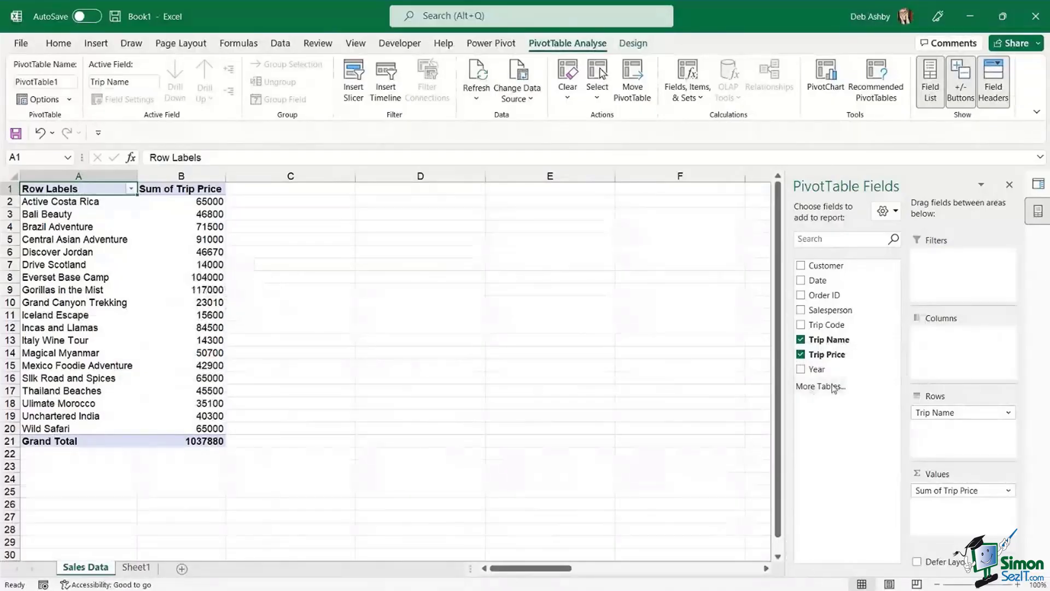
pyautogui.moveTo(815, 370); pyautogui.dragTo(935, 262)
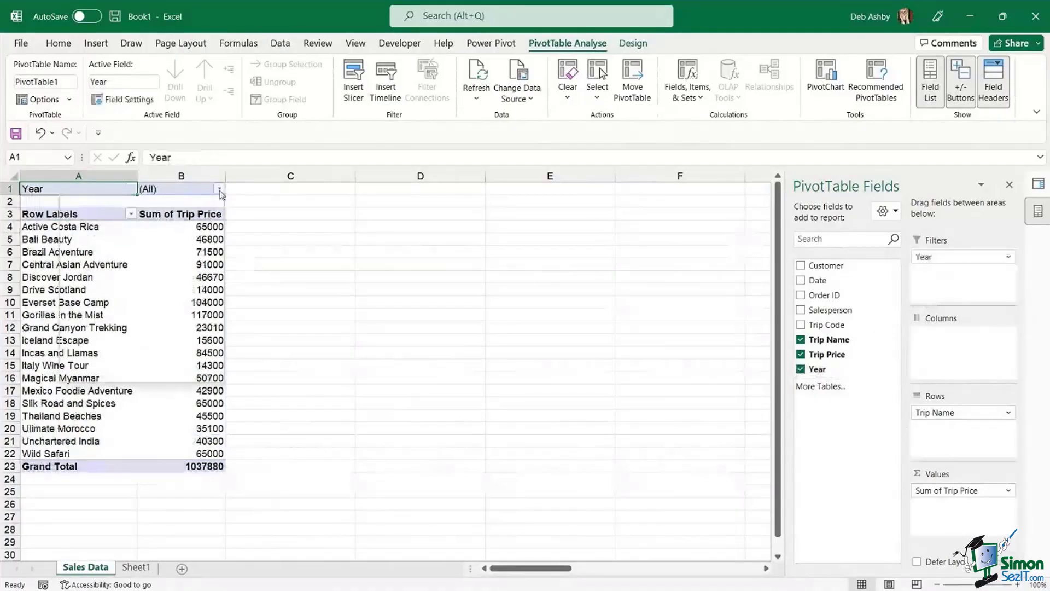
# - Set the PivotTable's Year filter to 2017
pyautogui.click(219, 189)
pyautogui.click(86, 233)
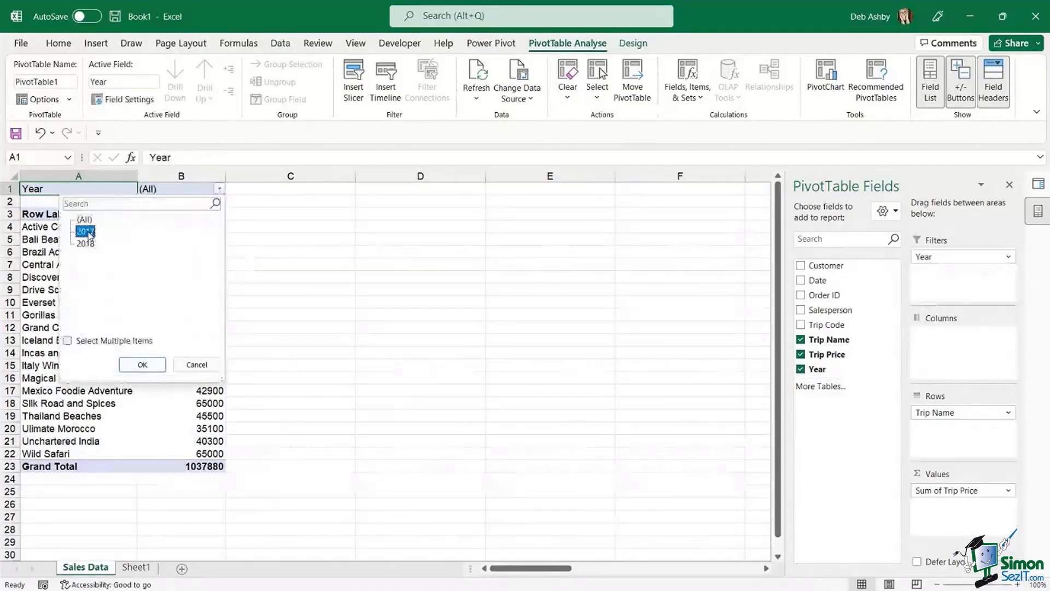
pyautogui.click(139, 365)
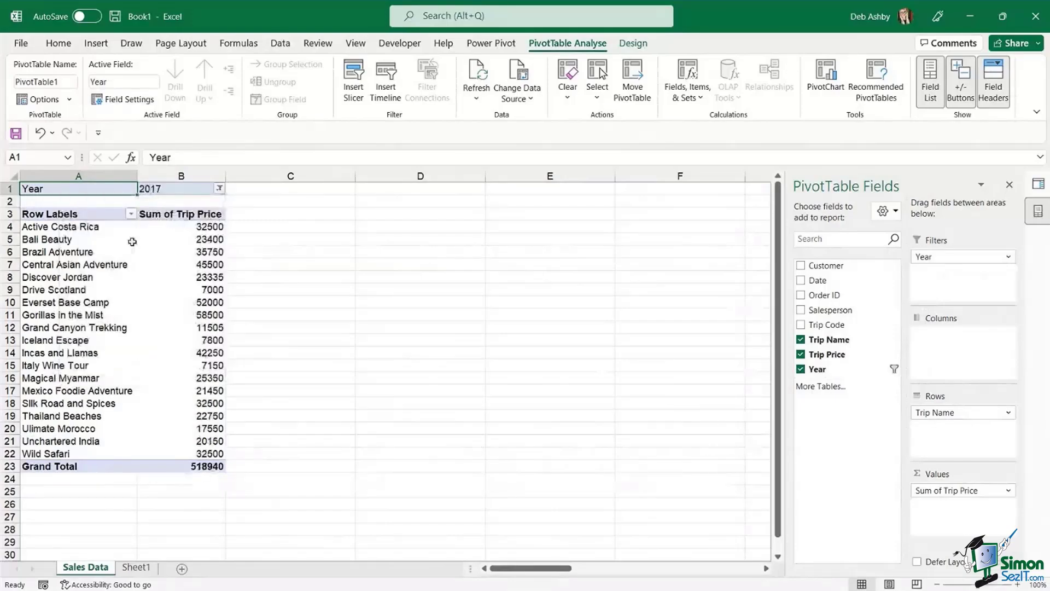
# - Inspect the Bali Beauty and Central Asian Adventure totals, then minimize Excel
pyautogui.click(187, 239)
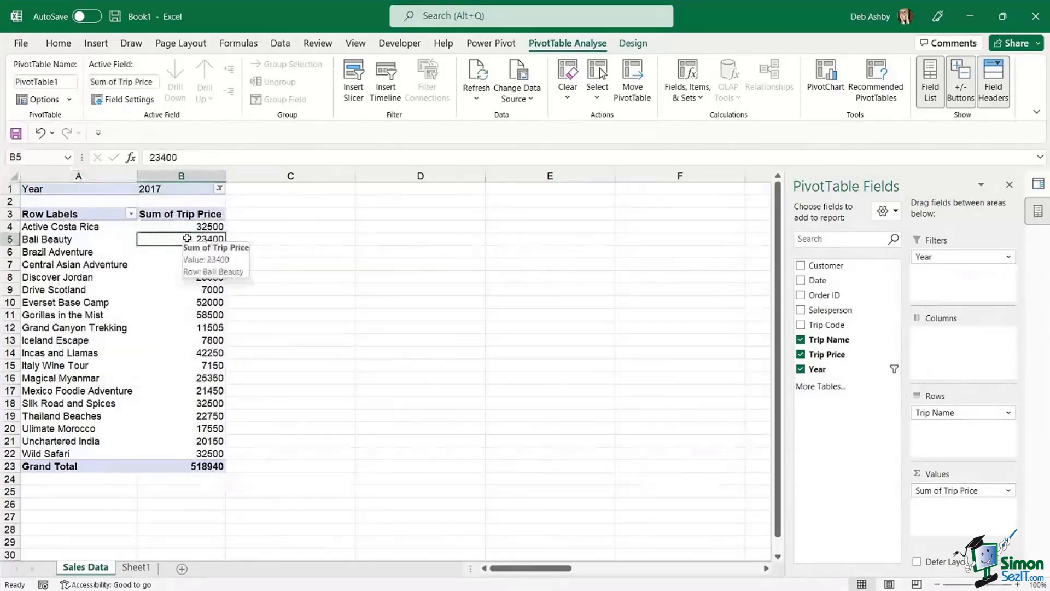
pyautogui.rightClick(188, 241)
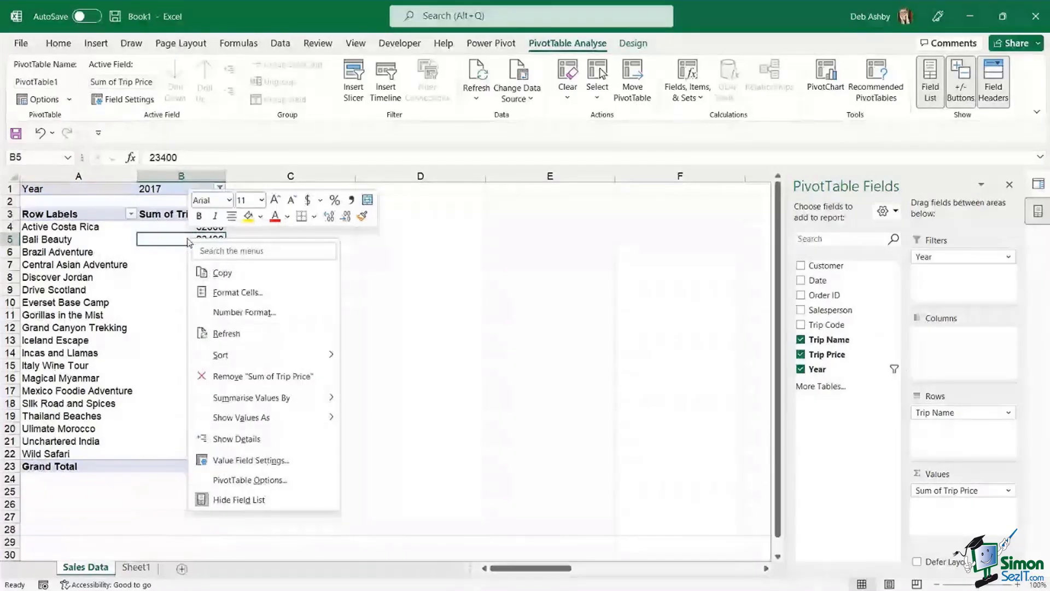
pyautogui.press('Escape')
pyautogui.moveTo(149, 254)
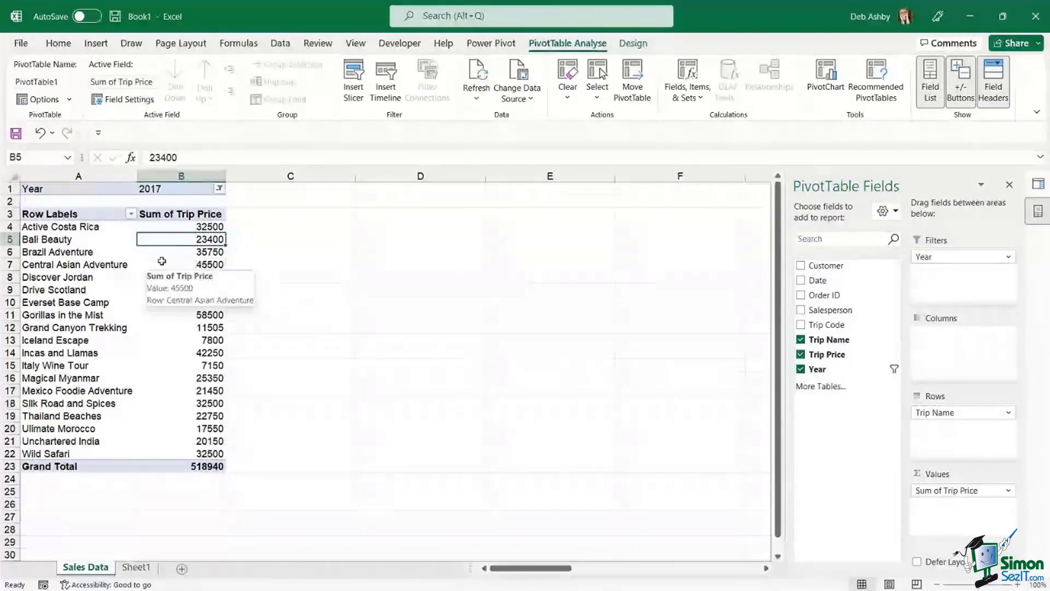
pyautogui.click(162, 261)
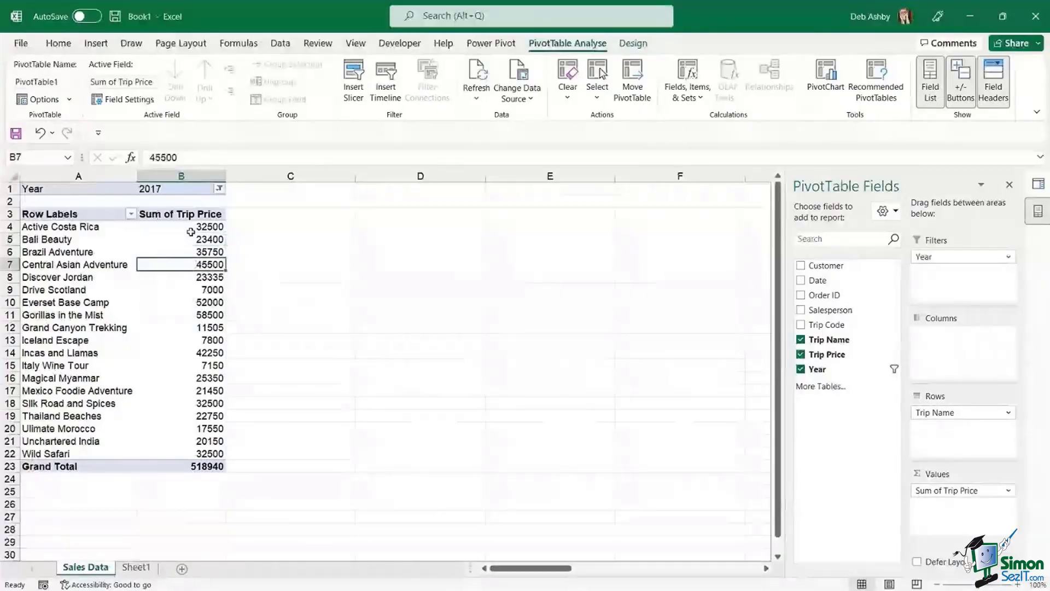
pyautogui.click(175, 241)
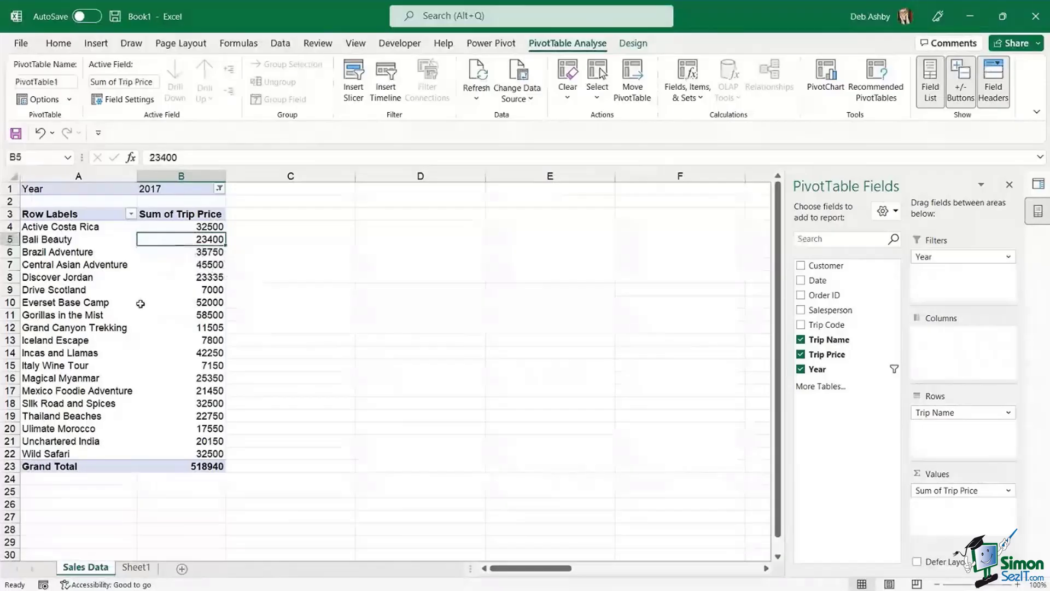
pyautogui.click(97, 272)
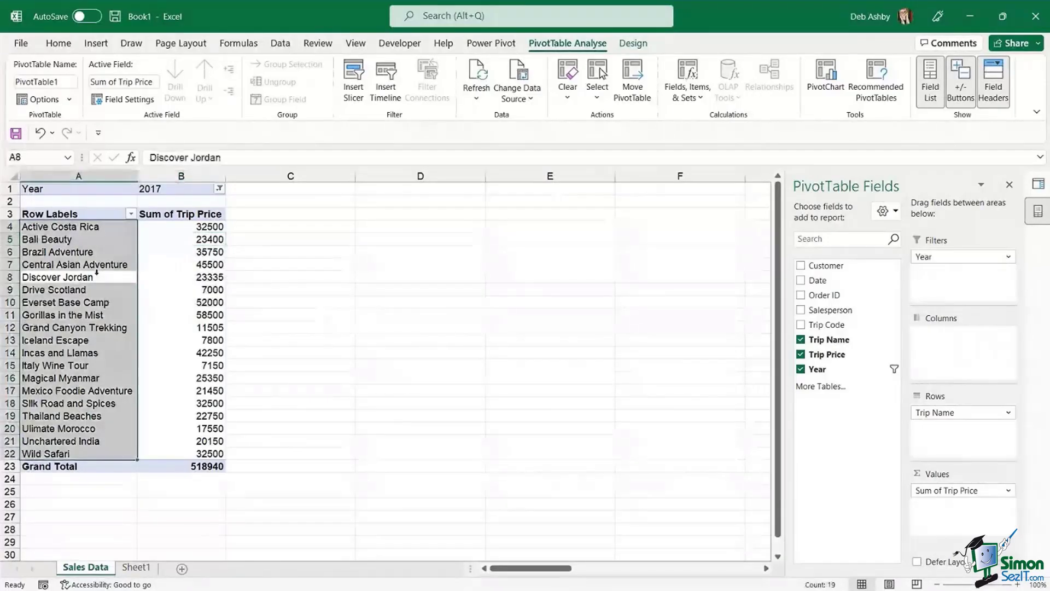
pyautogui.click(174, 266)
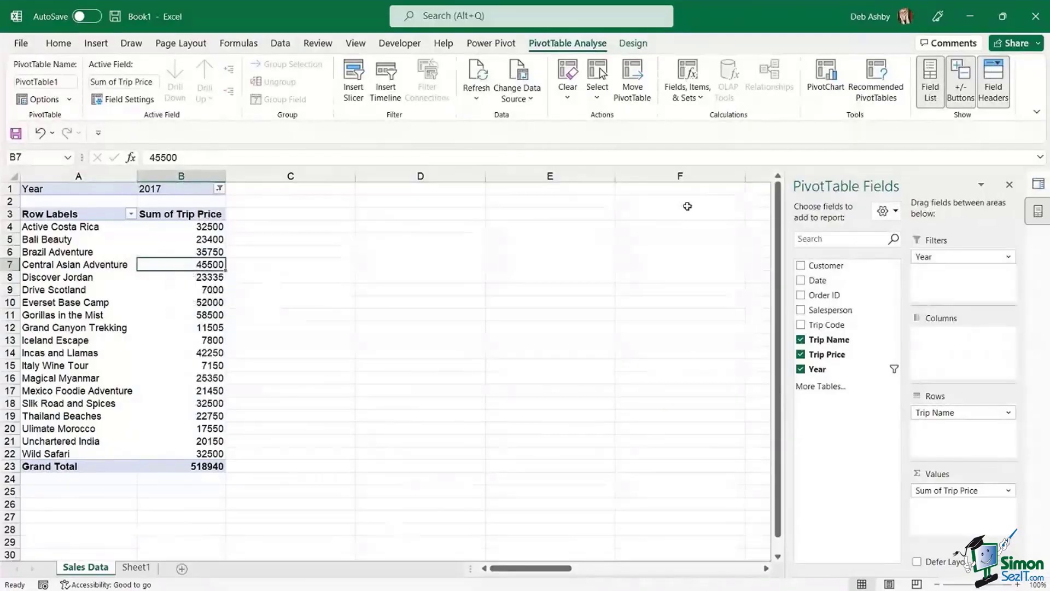
pyautogui.click(970, 16)
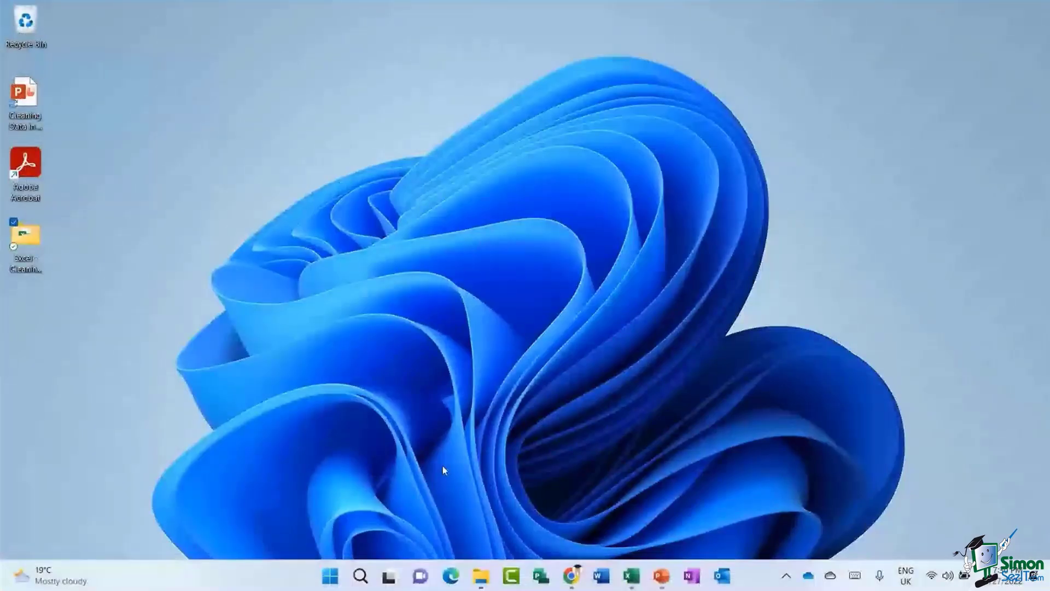
# - In File Explorer, copy sales_2019.csv from the Update Data folder
pyautogui.click(481, 575)
pyautogui.click(492, 117)
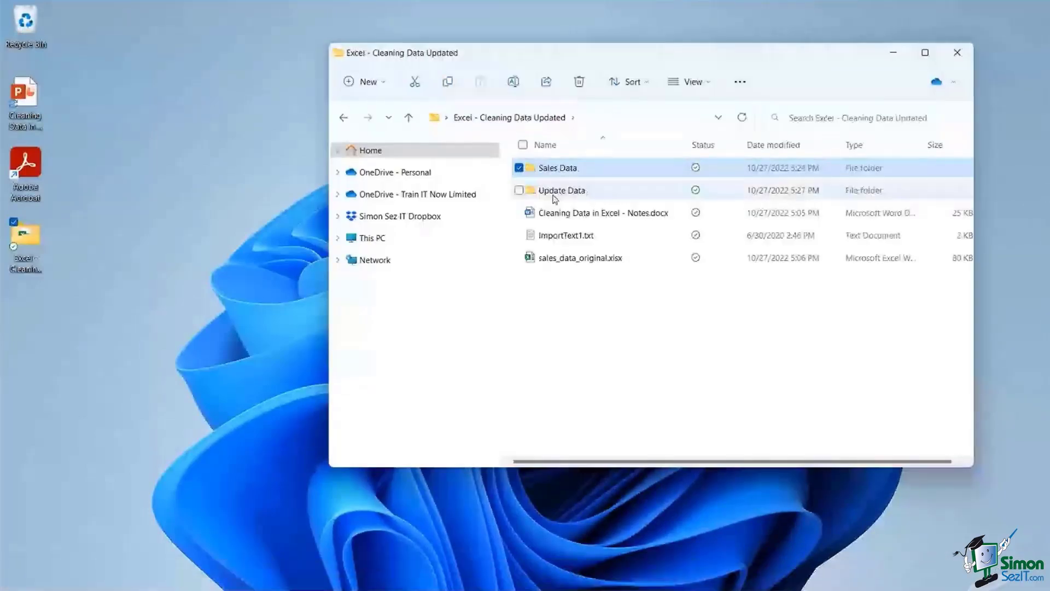
pyautogui.doubleClick(546, 169)
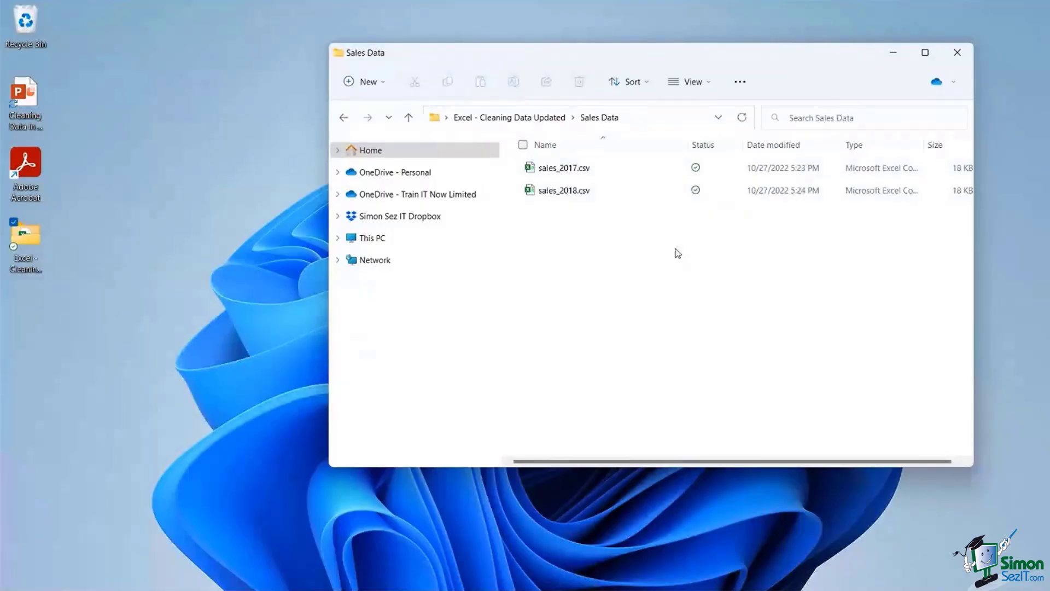
pyautogui.click(508, 117)
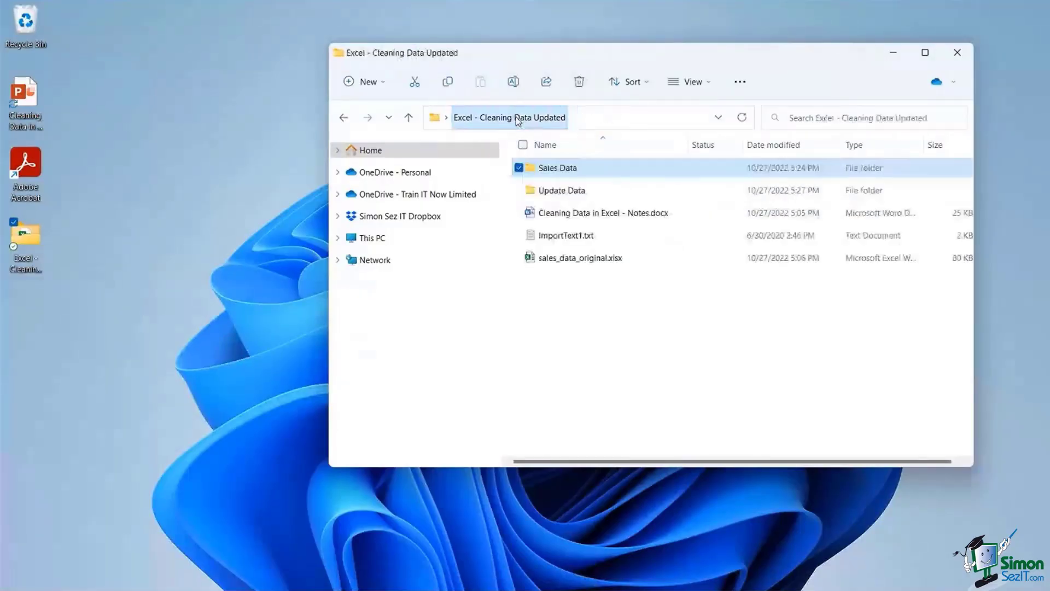
pyautogui.doubleClick(552, 192)
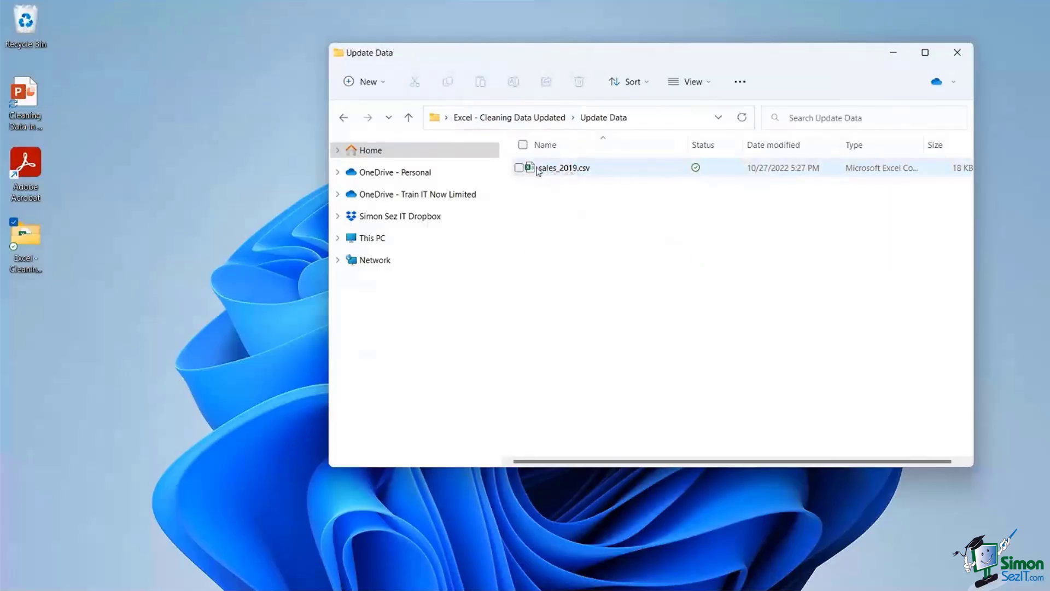
pyautogui.click(520, 168)
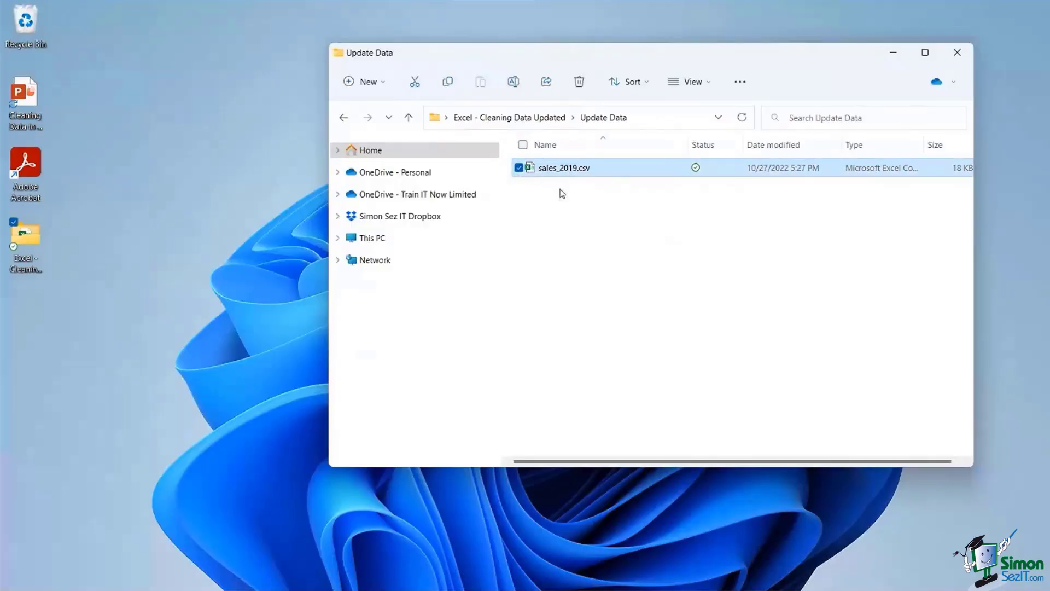
pyautogui.hotkey('ctrl', 'c')
# - Paste sales_2019.csv into the Sales Data folder and return to the Excel workbook
pyautogui.click(554, 117)
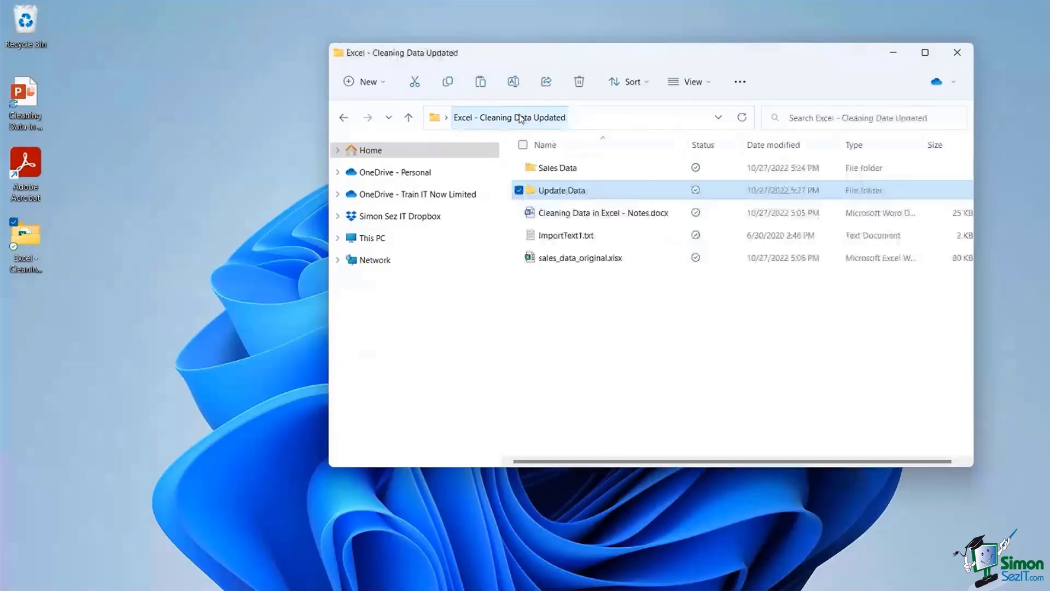
pyautogui.doubleClick(549, 168)
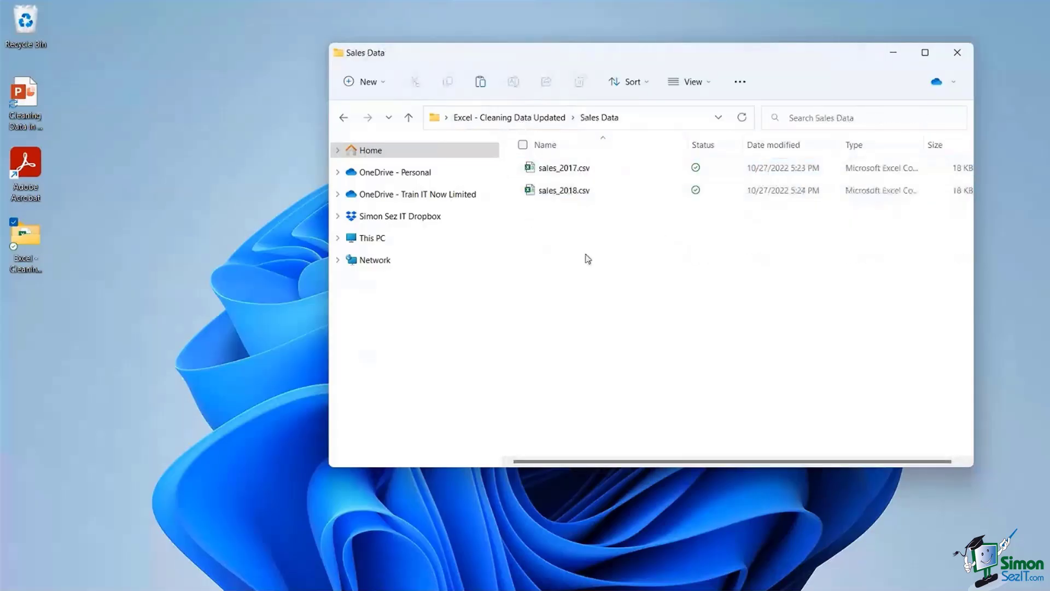
pyautogui.hotkey('ctrl', 'v')
pyautogui.click(593, 285)
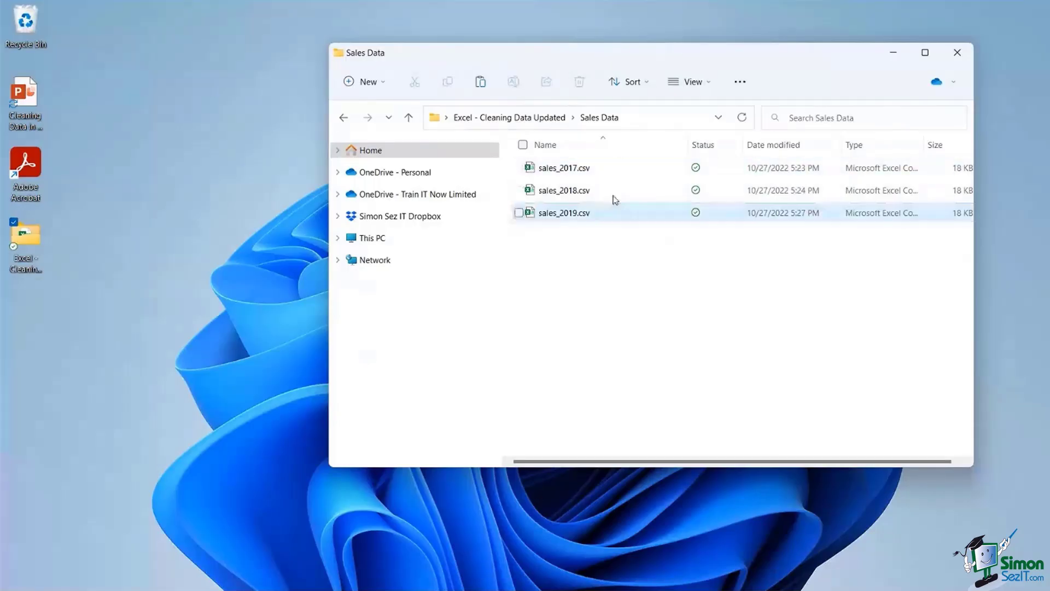
pyautogui.moveTo(516, 585)
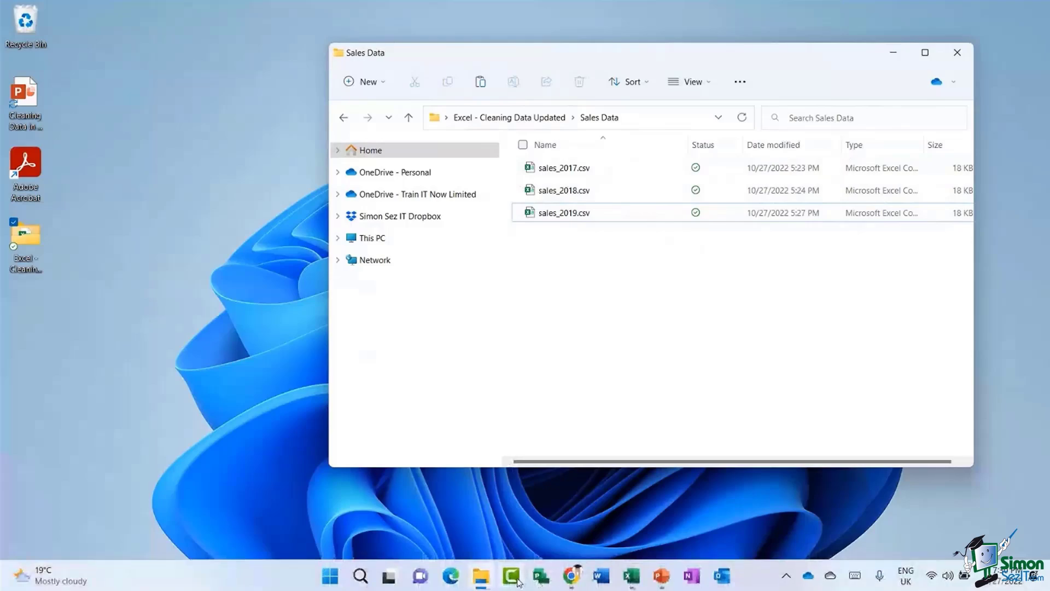
pyautogui.click(631, 577)
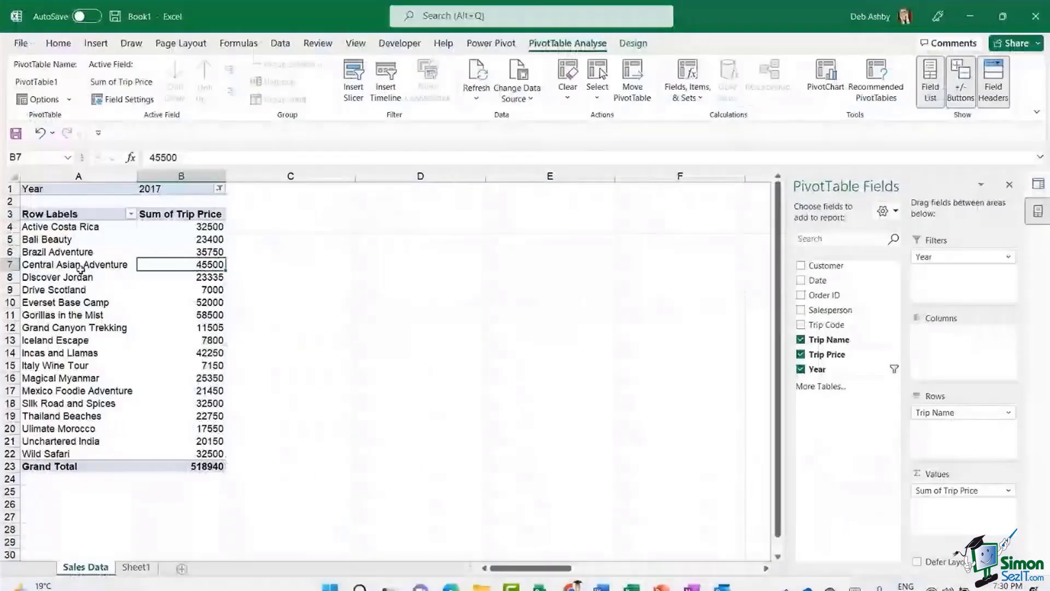
# - Refresh All so the query picks up the 2019 sales, then open and close the Year filter
pyautogui.click(114, 259)
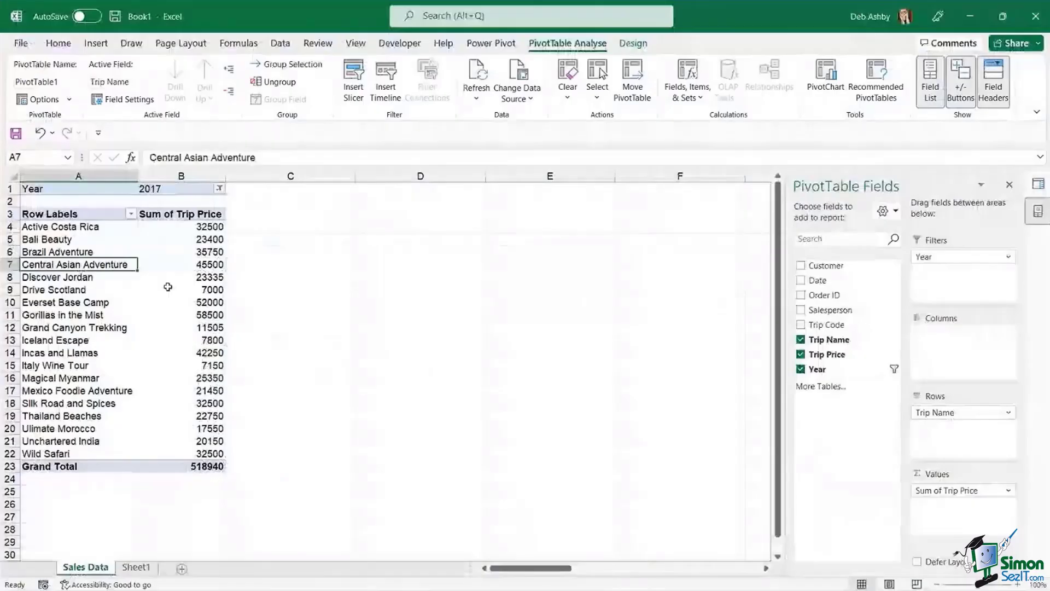
pyautogui.click(175, 466)
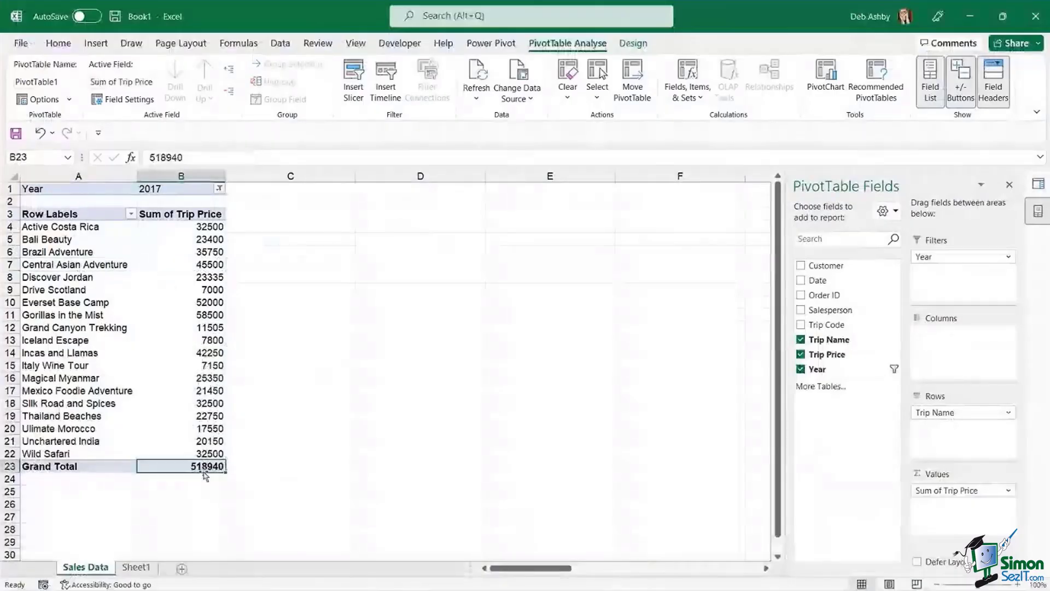
pyautogui.click(477, 99)
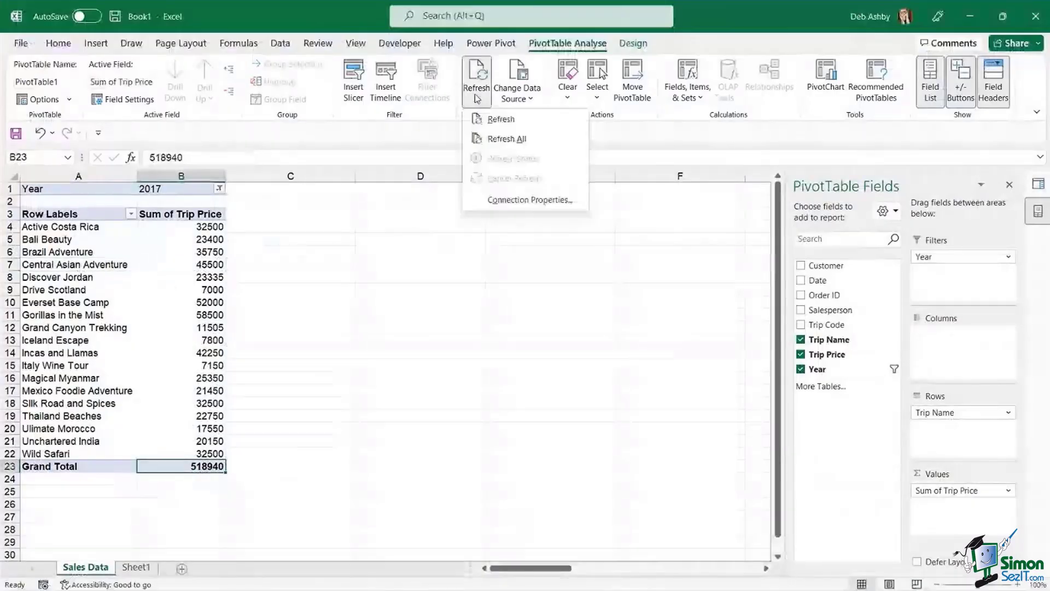
pyautogui.click(491, 145)
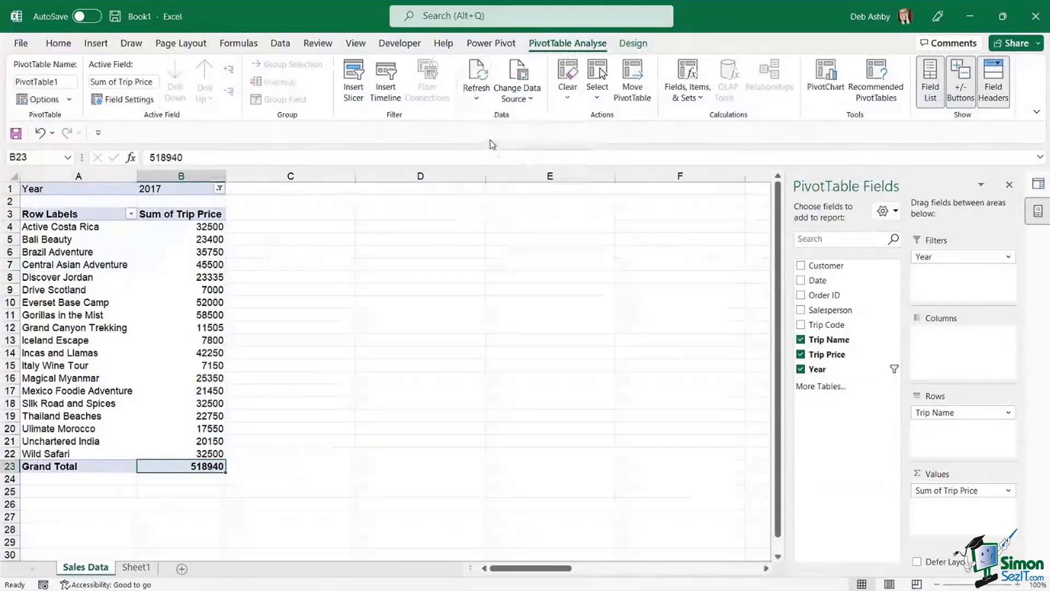
pyautogui.click(208, 251)
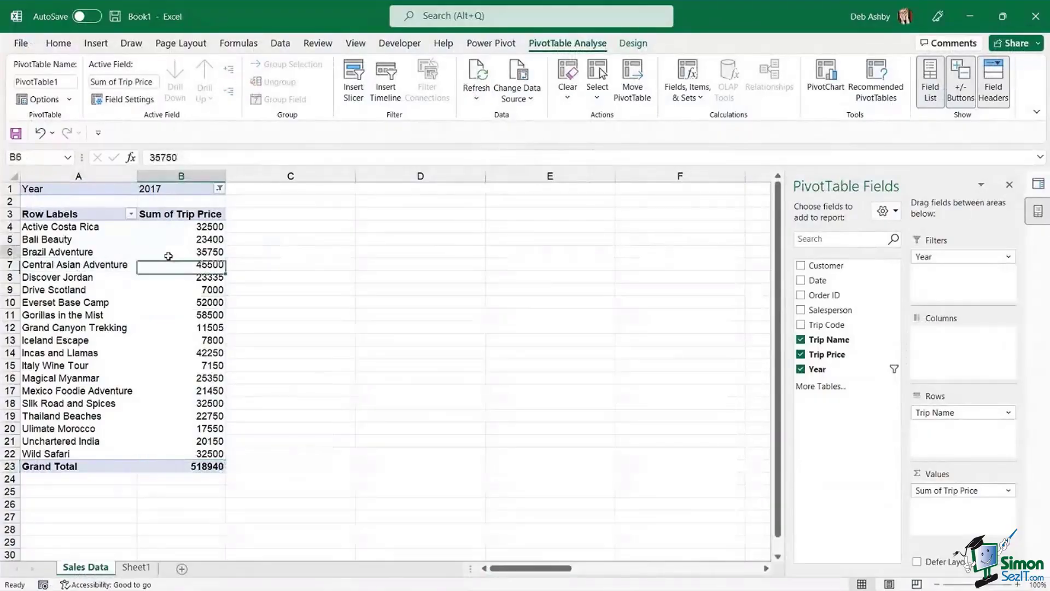
pyautogui.click(219, 188)
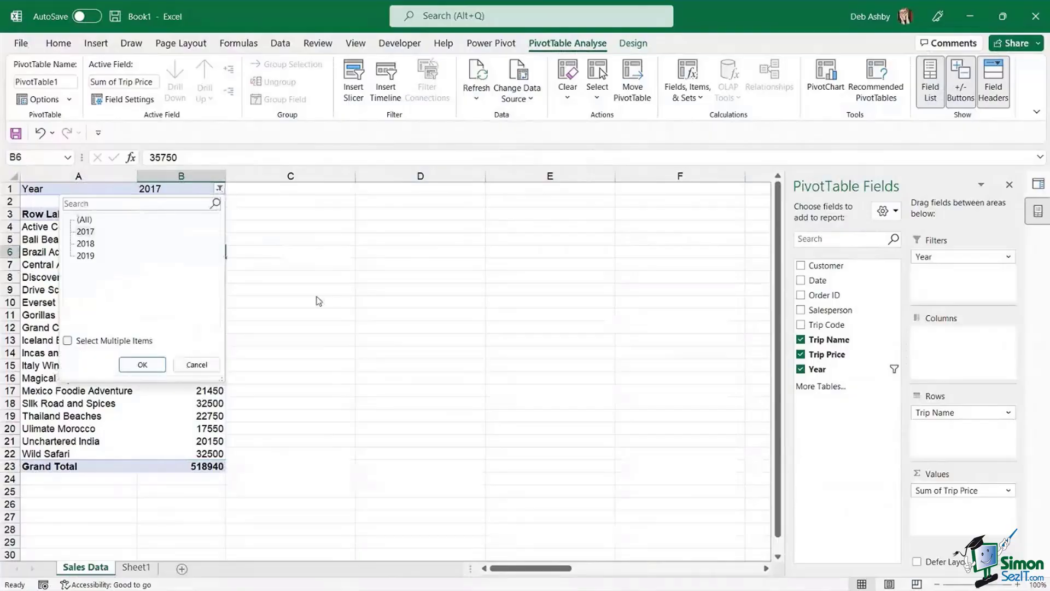
pyautogui.click(317, 297)
# - Review the 2017 trip totals (58500, 52000, 45500, 7000) and the Grand Total
pyautogui.click(180, 314)
pyautogui.click(219, 188)
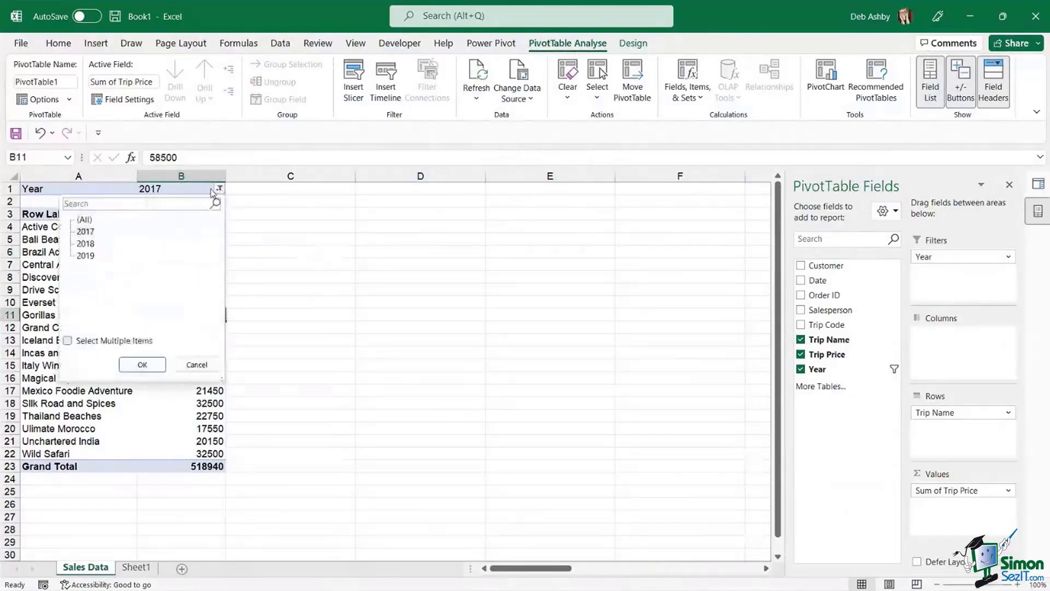
pyautogui.click(314, 294)
pyautogui.click(180, 415)
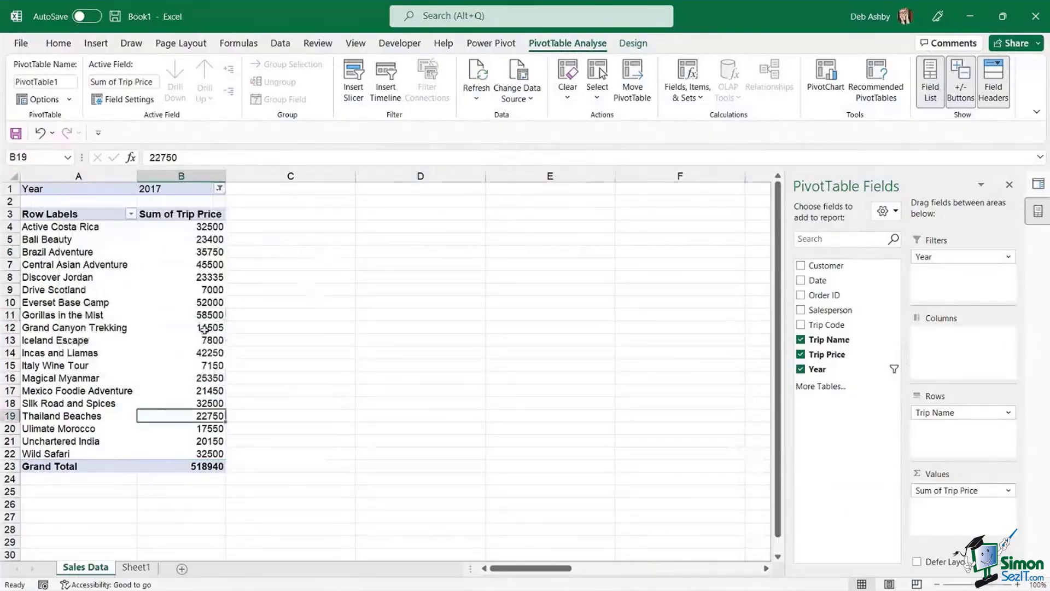
pyautogui.click(178, 303)
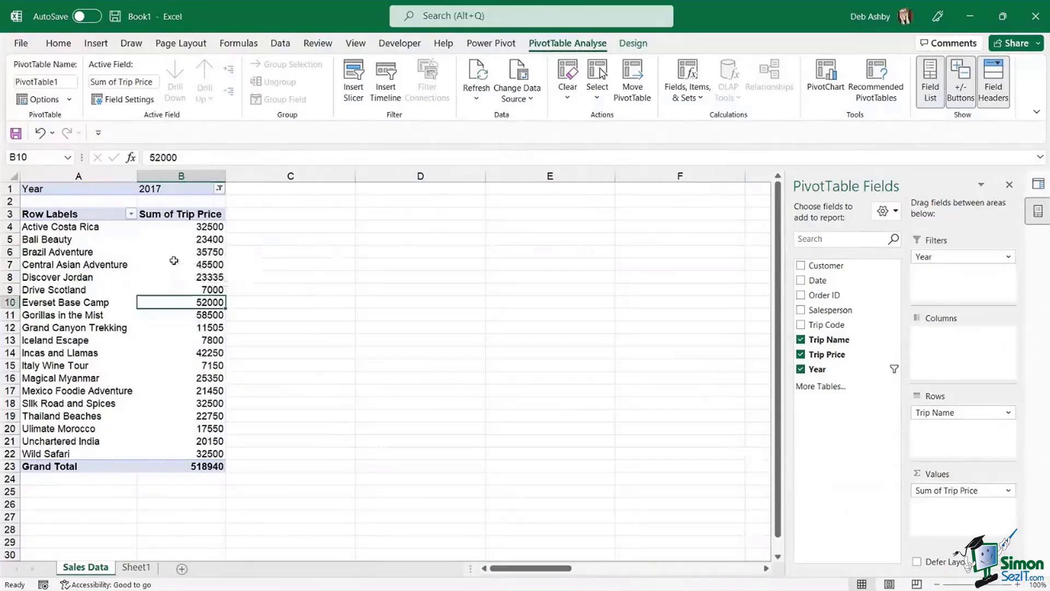
pyautogui.click(176, 264)
pyautogui.click(195, 465)
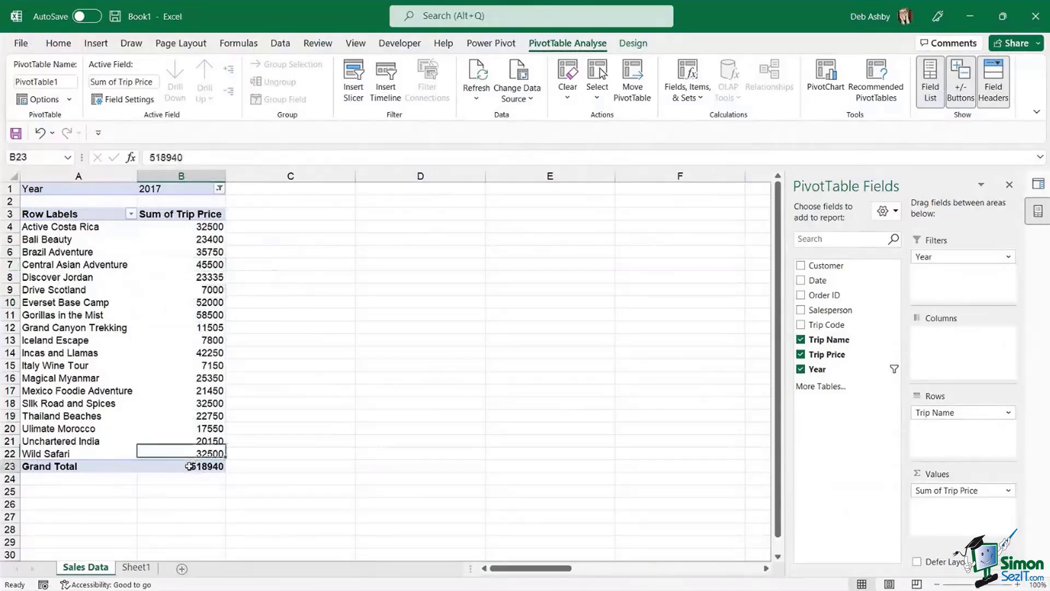
pyautogui.click(178, 288)
# - Refresh the PivotTable again and confirm 2019 appears in the Year filter, keeping 2017 selected
pyautogui.click(478, 100)
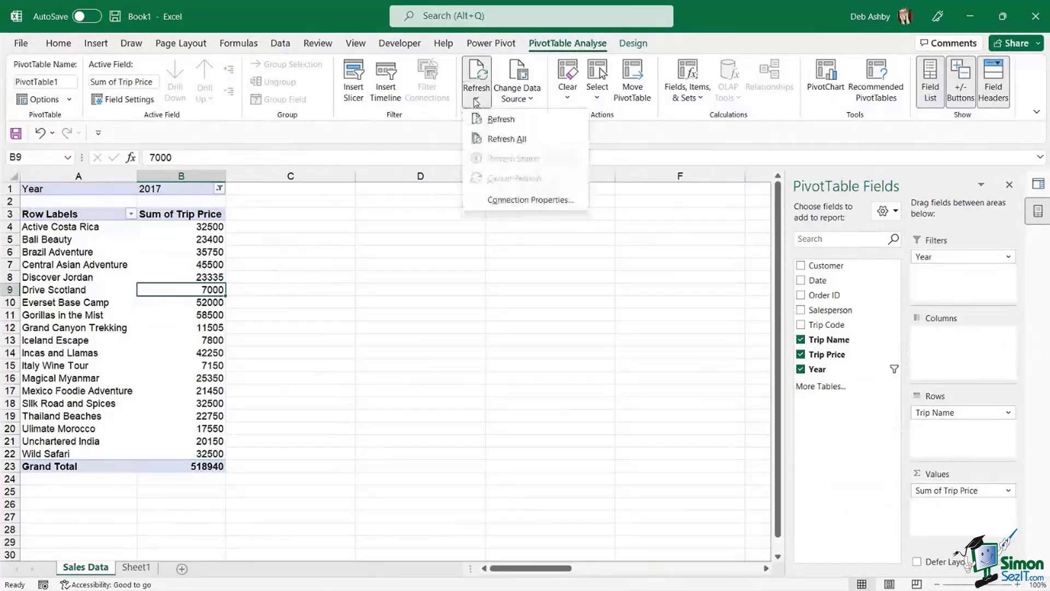
pyautogui.click(211, 188)
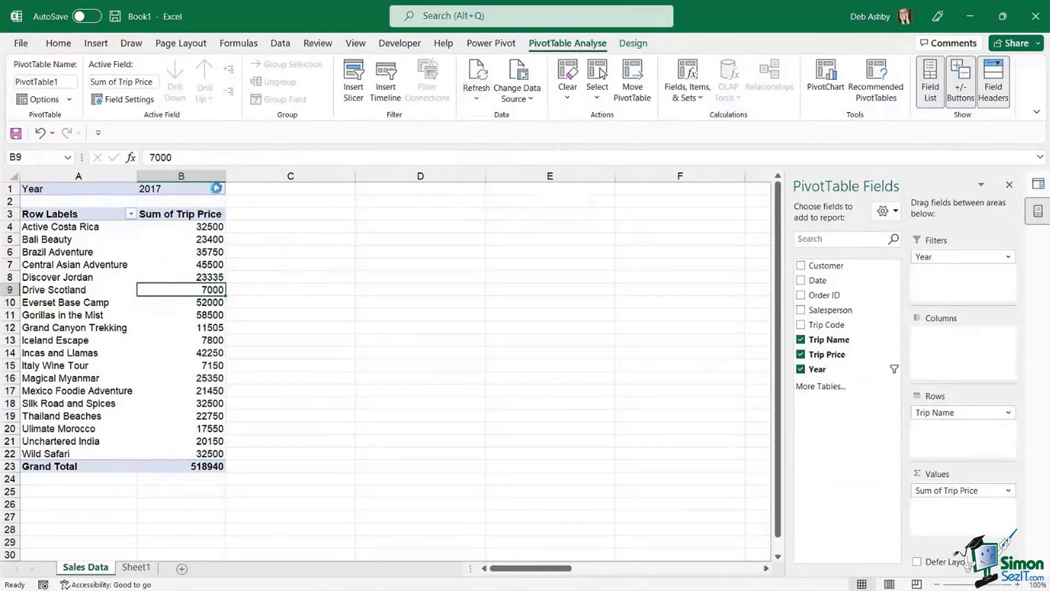
pyautogui.click(218, 189)
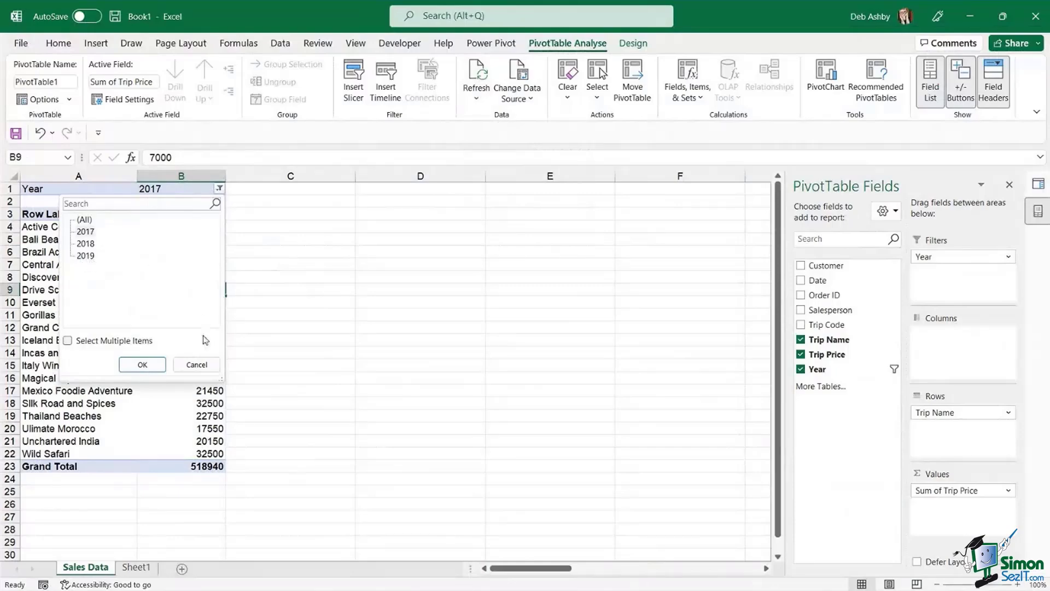
pyautogui.click(197, 364)
pyautogui.click(151, 265)
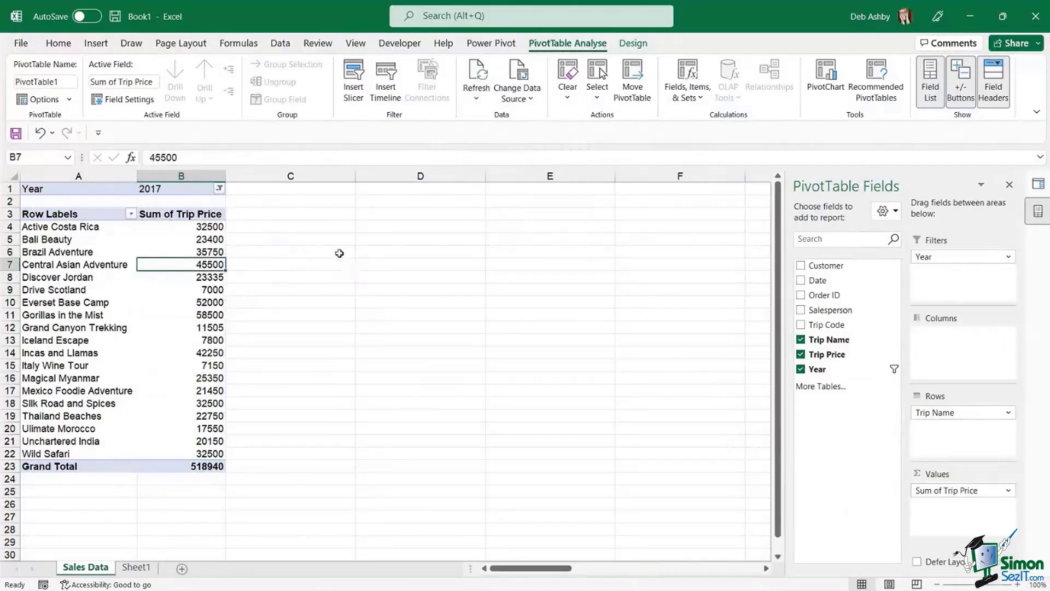
pyautogui.click(426, 251)
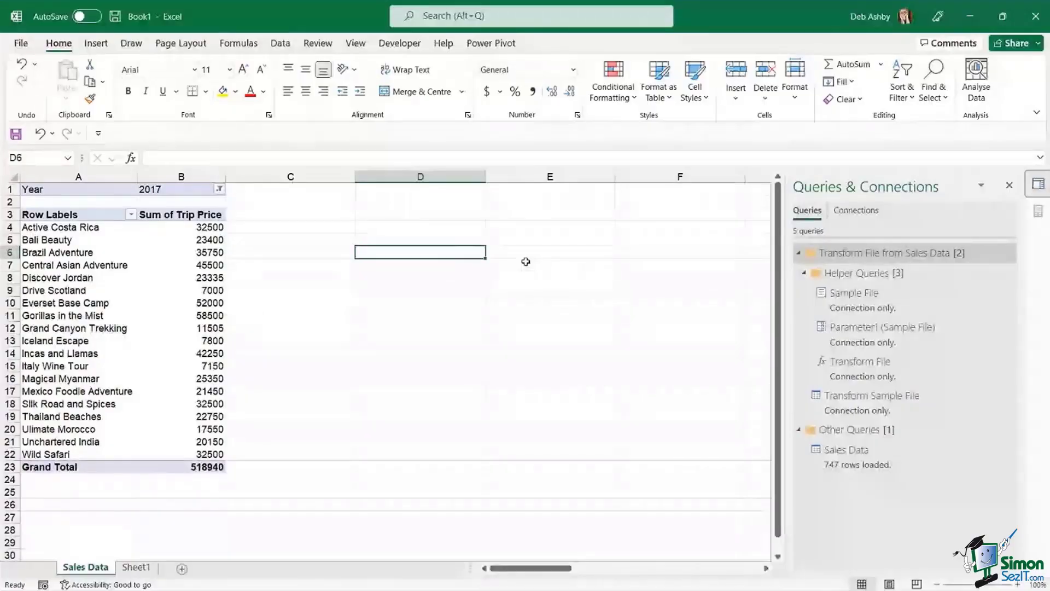
# - Advance the Designing Better Spreadsheets slideshow from the title slide to the Agenda slide
pyautogui.click(446, 230)
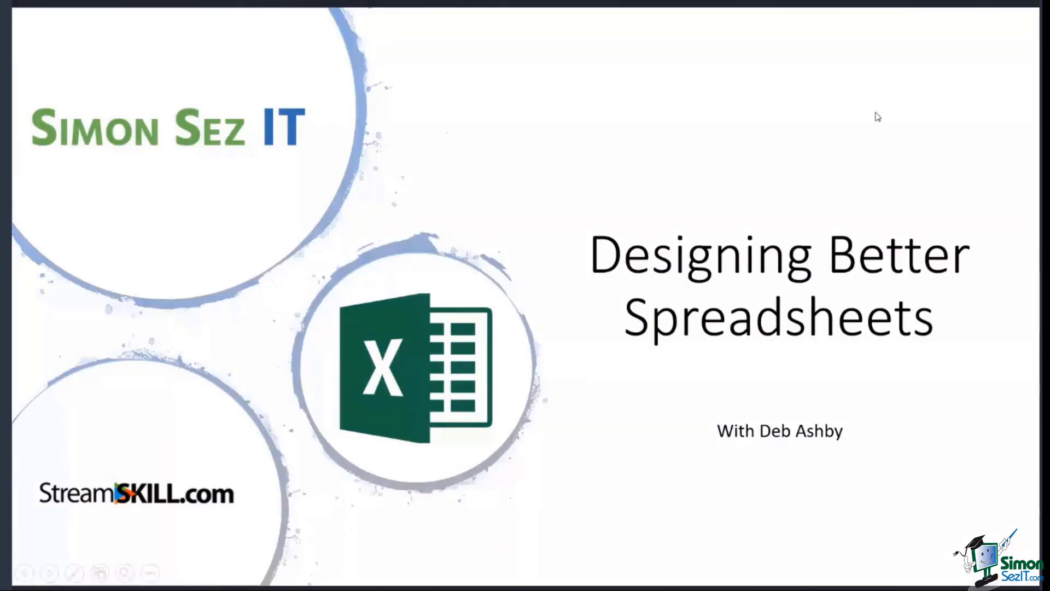
pyautogui.click(877, 116)
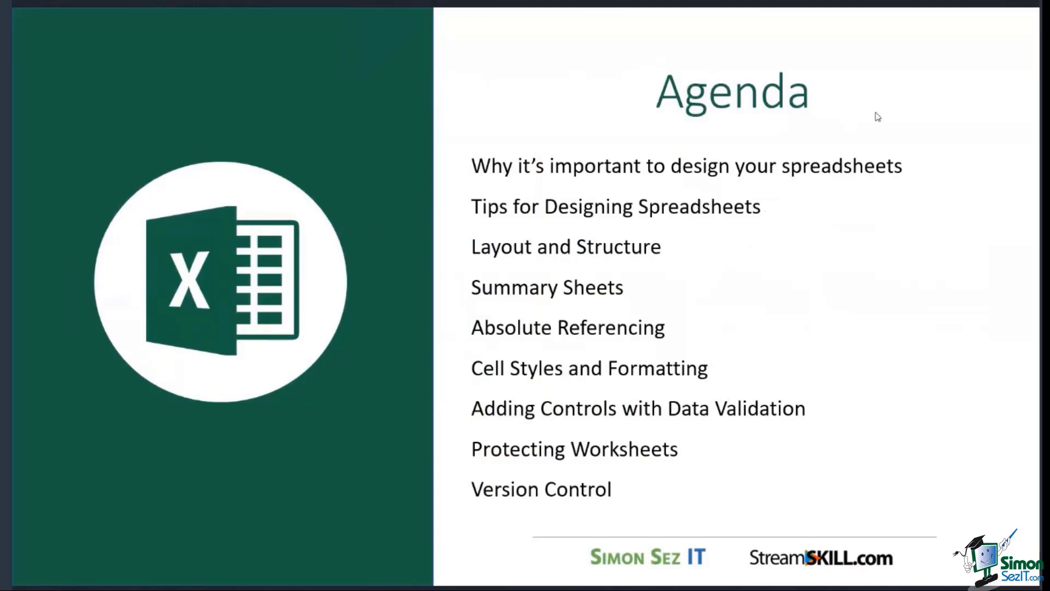
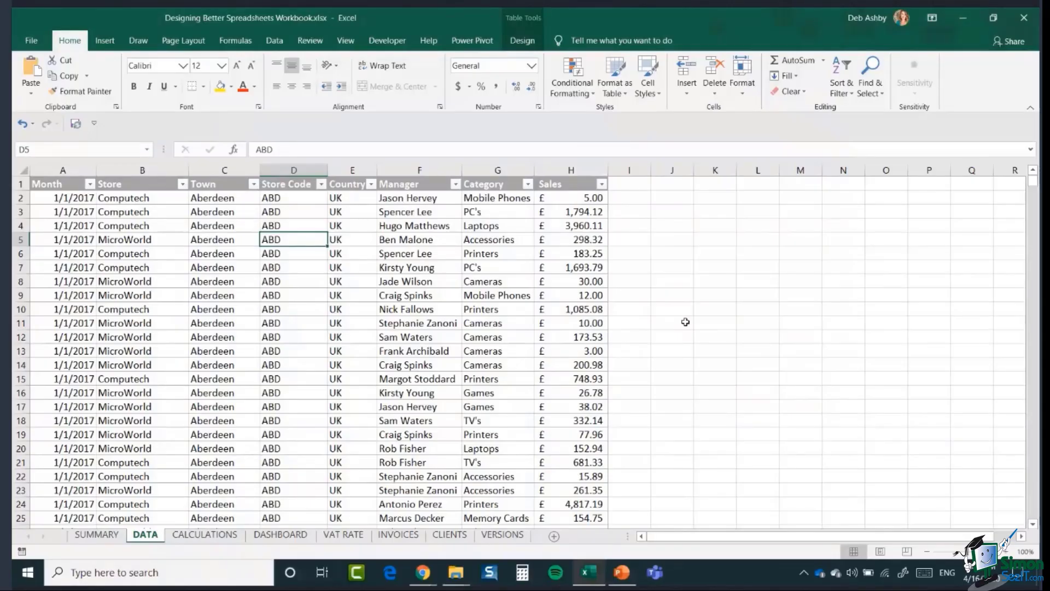
# - Move through the SalesData table's rows, then select the whole table body from cell D11
pyautogui.click(113, 226)
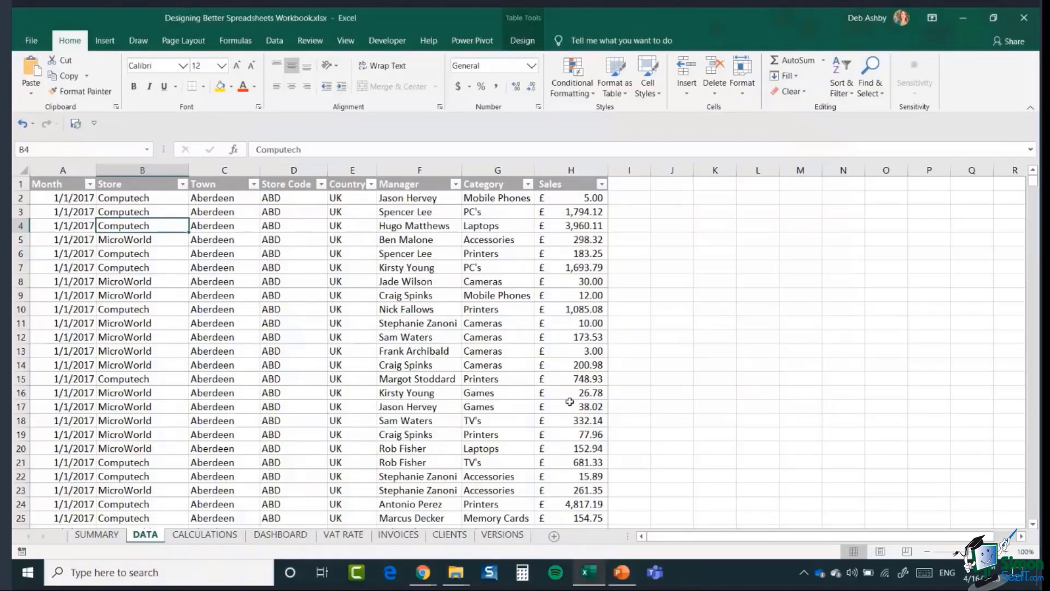
pyautogui.click(219, 325)
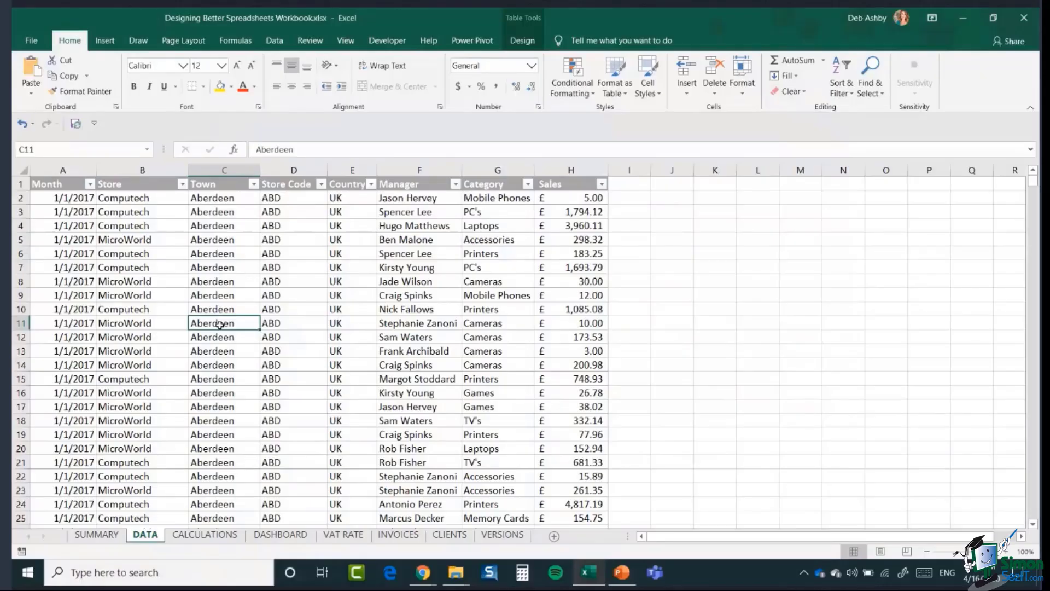
pyautogui.hotkey('ctrl', 'Down')
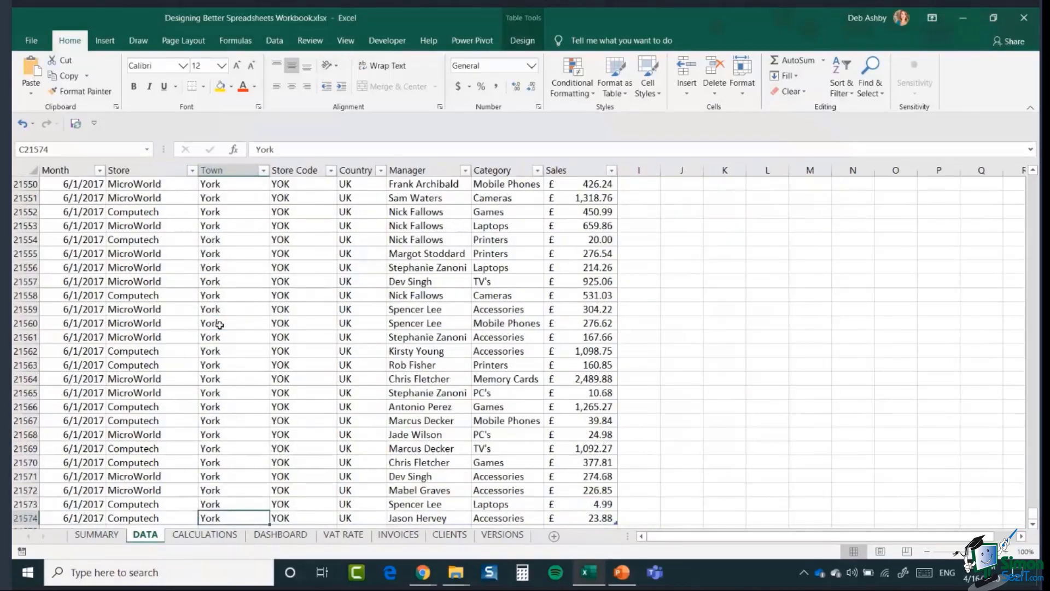
pyautogui.scroll(-2, 186, 394)
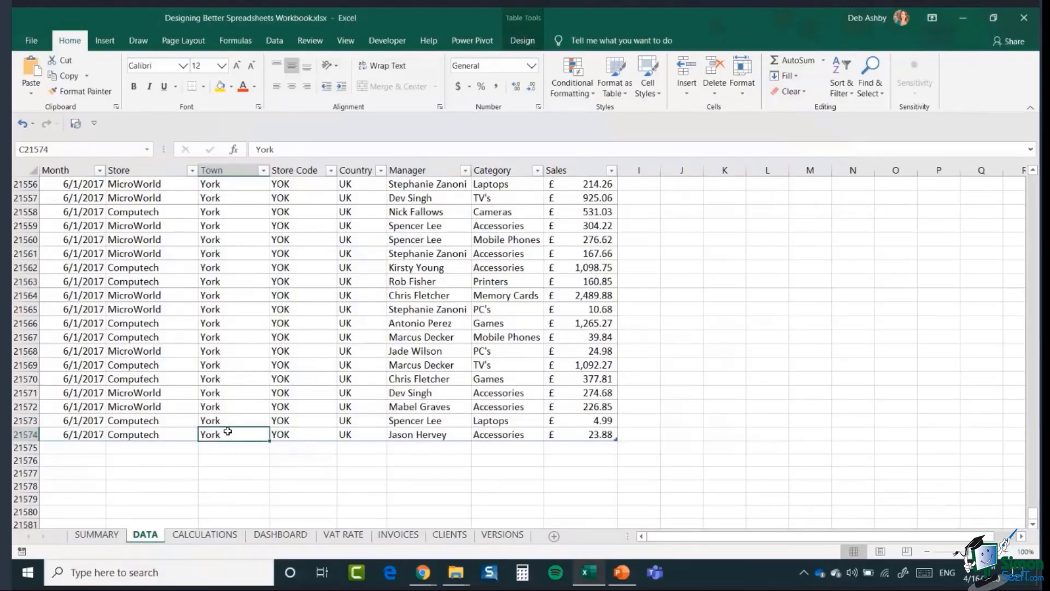
pyautogui.hotkey('ctrl', 'Up')
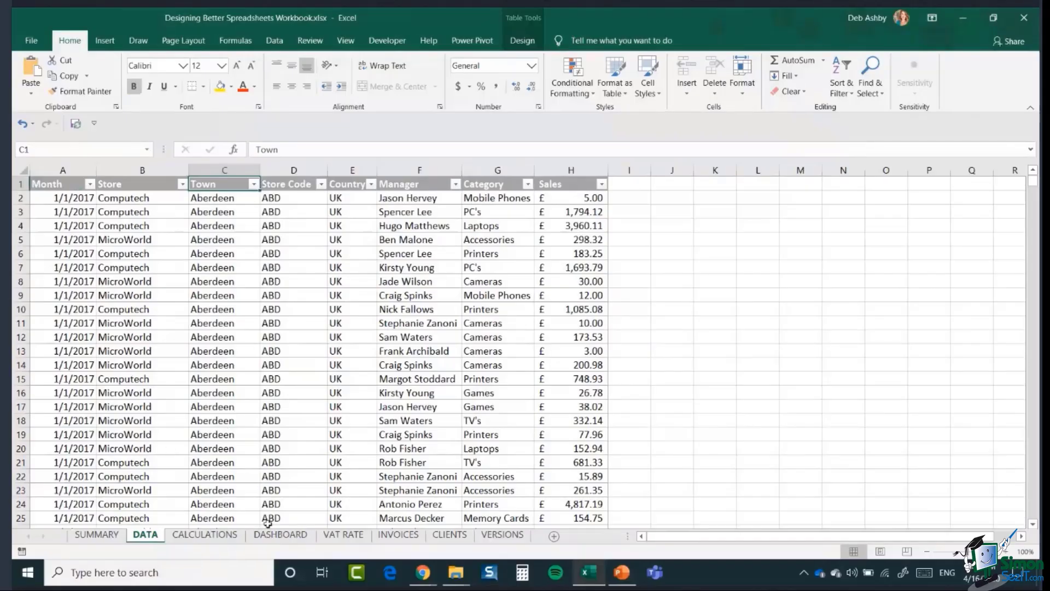
pyautogui.click(287, 324)
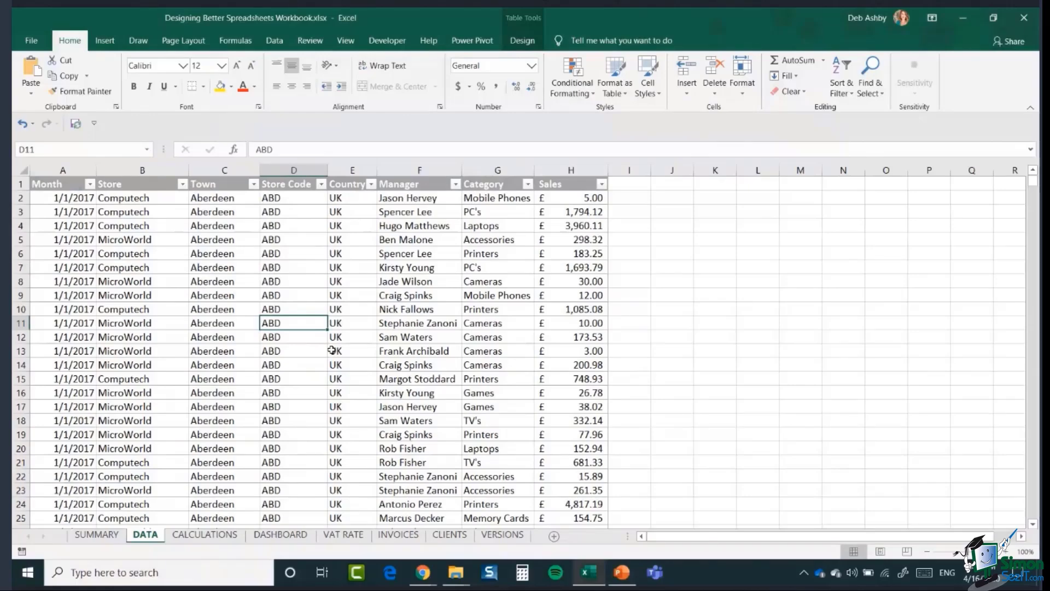
pyautogui.hotkey('ctrl', 'a')
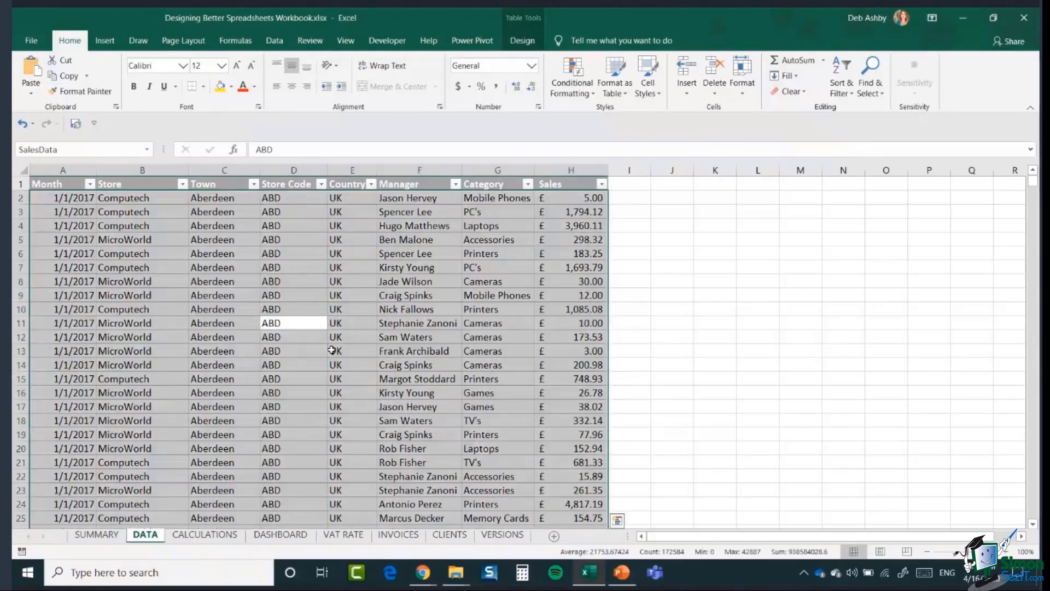
# - Show the SalesData table's Table Design settings, leaving its table style unchanged
pyautogui.click(632, 92)
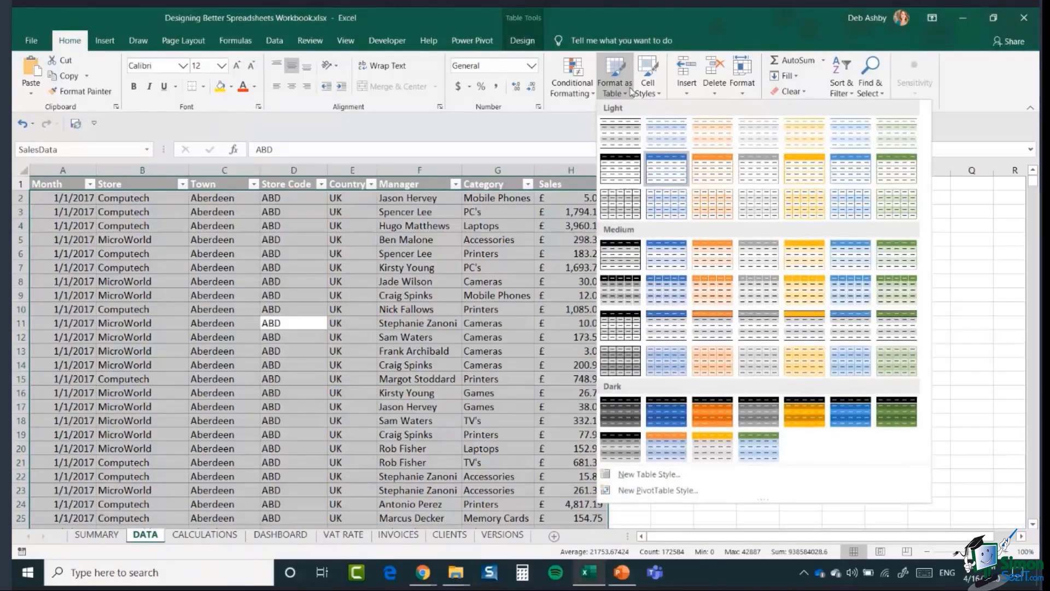
pyautogui.click(294, 299)
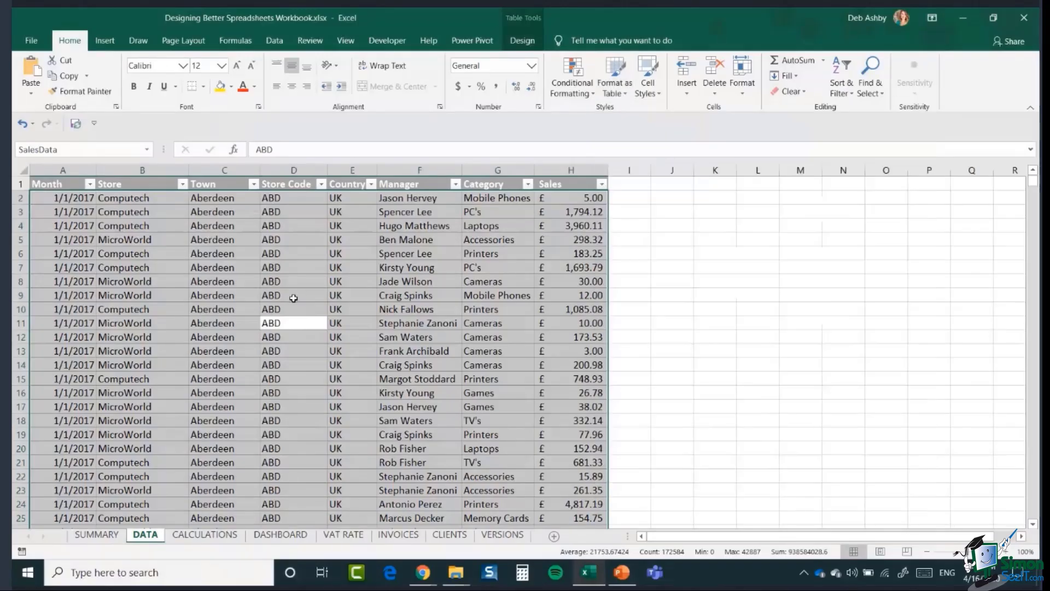
pyautogui.click(293, 298)
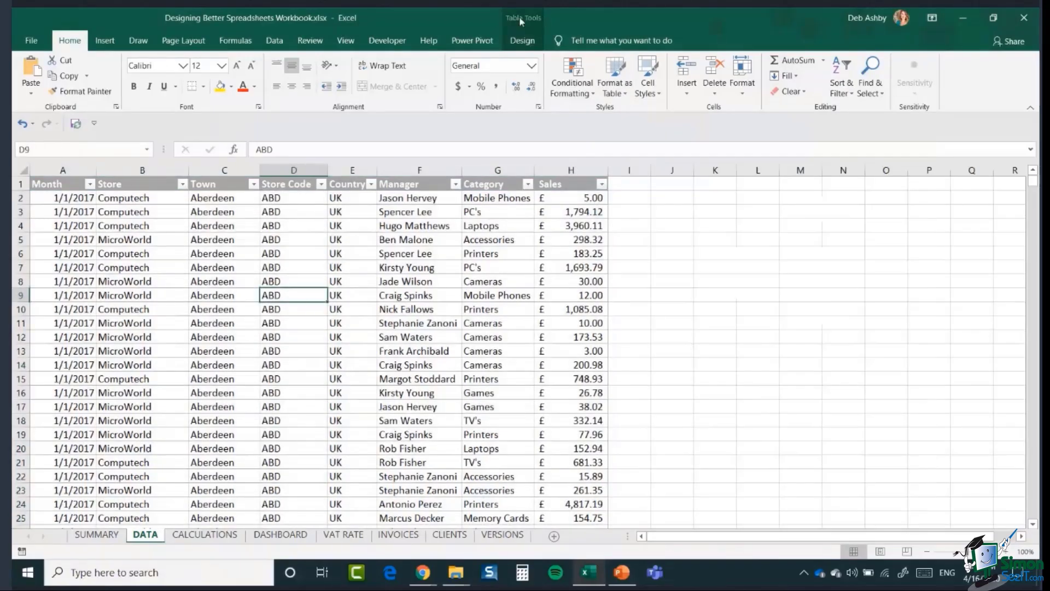
pyautogui.click(522, 41)
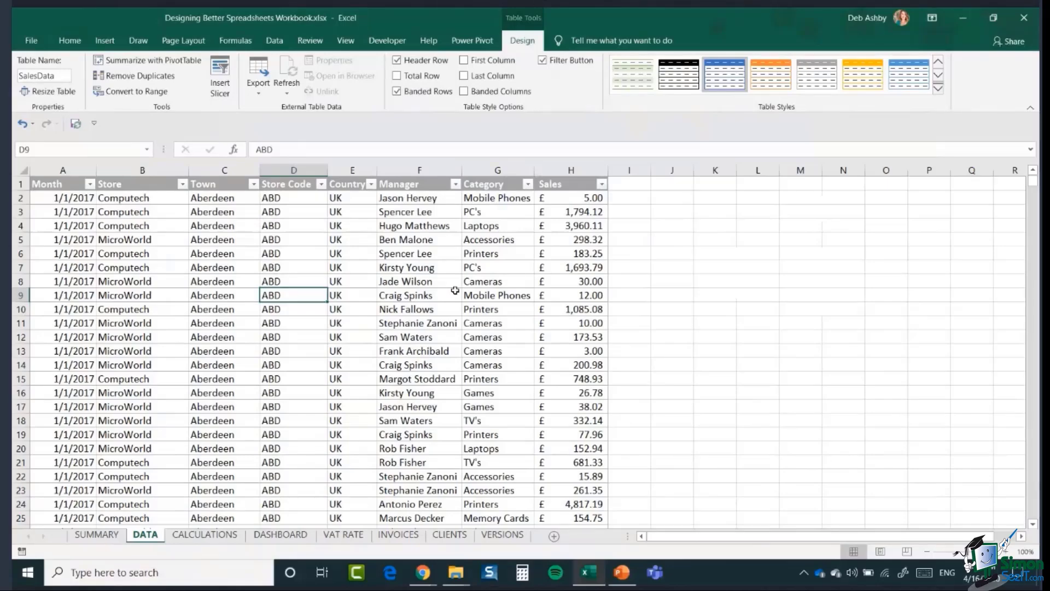
pyautogui.click(338, 255)
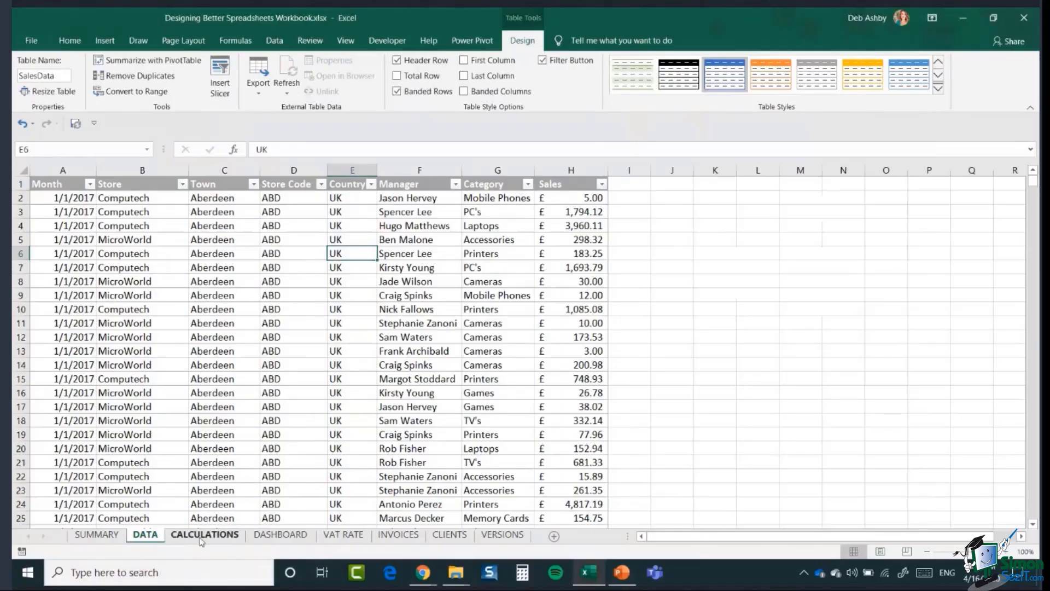
# - Cycle through the CALCULATIONS, DATA and DASHBOARD sheets, ending on the Sales Dashboard
pyautogui.click(203, 535)
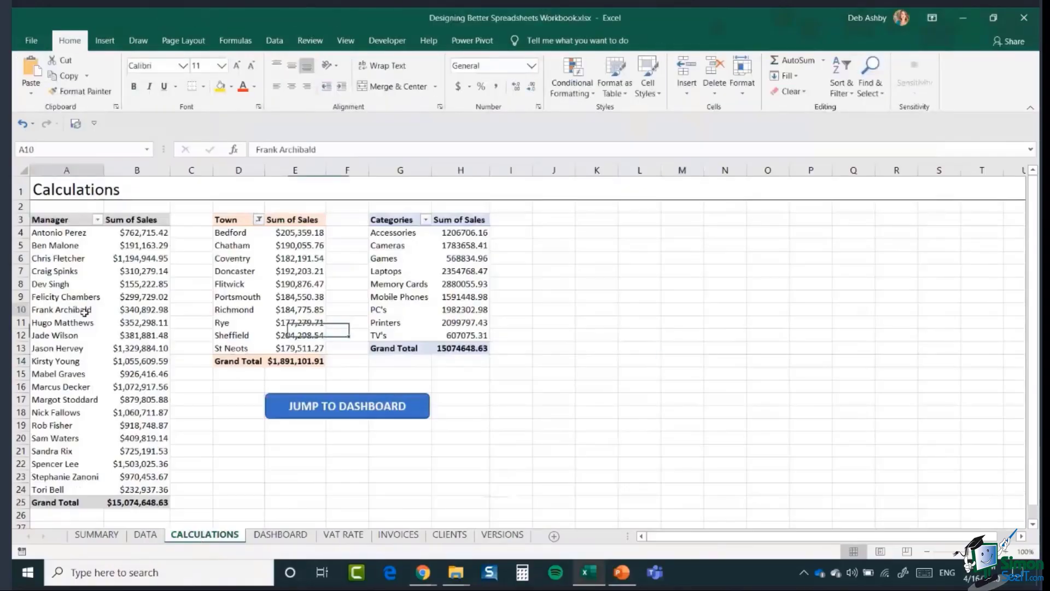
pyautogui.click(401, 266)
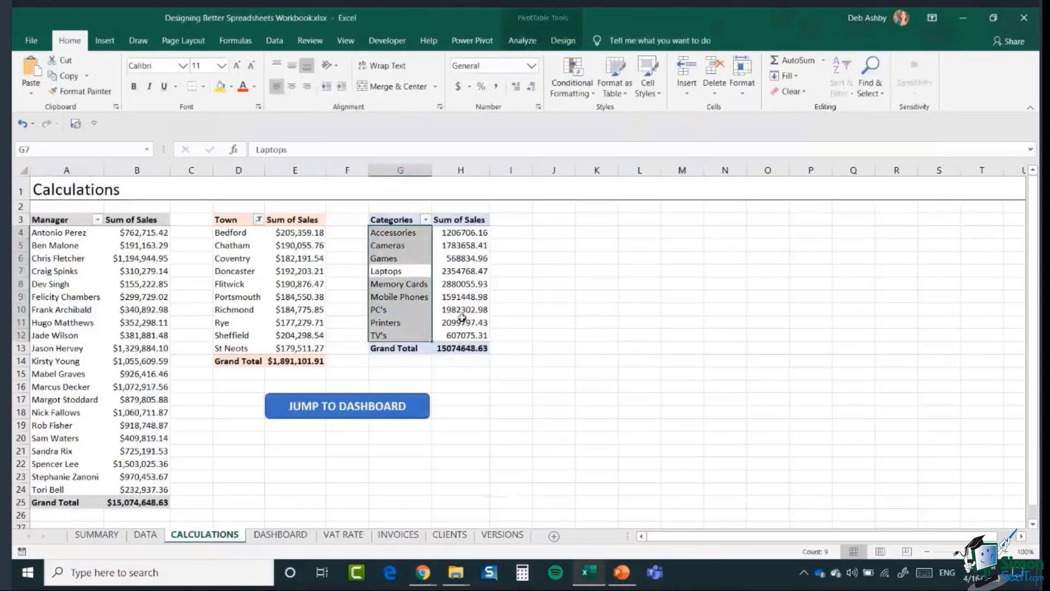
pyautogui.hotkey('ctrl', 'pageup')
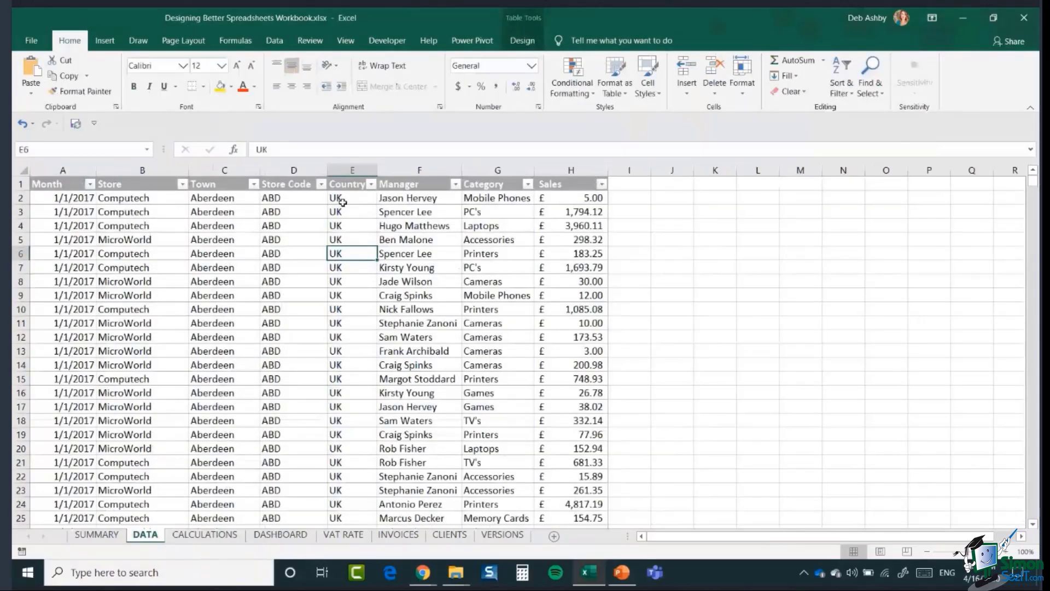
pyautogui.hotkey('ctrl', 'pagedown')
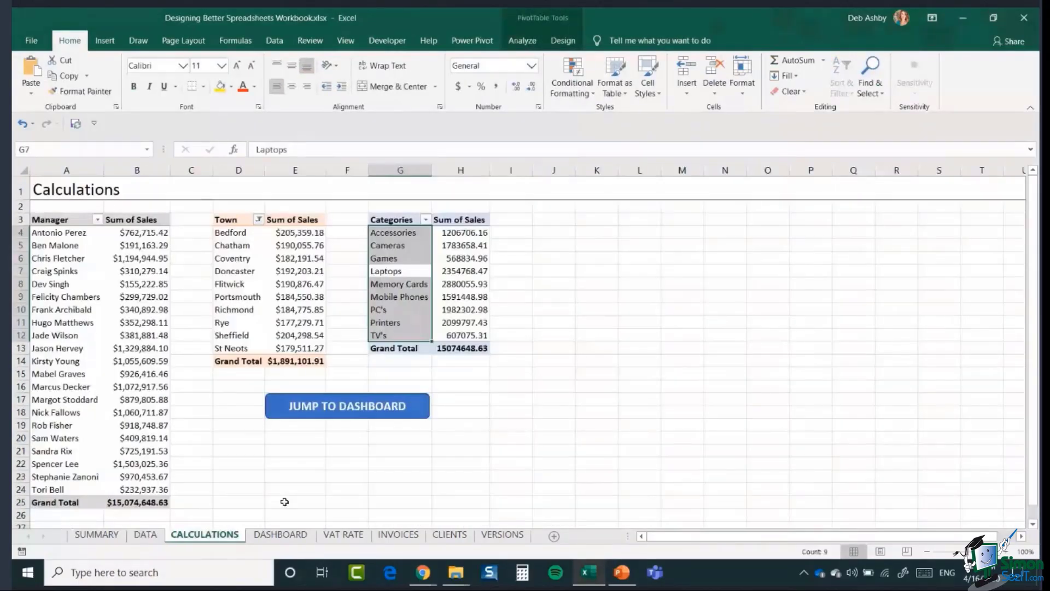
pyautogui.click(280, 535)
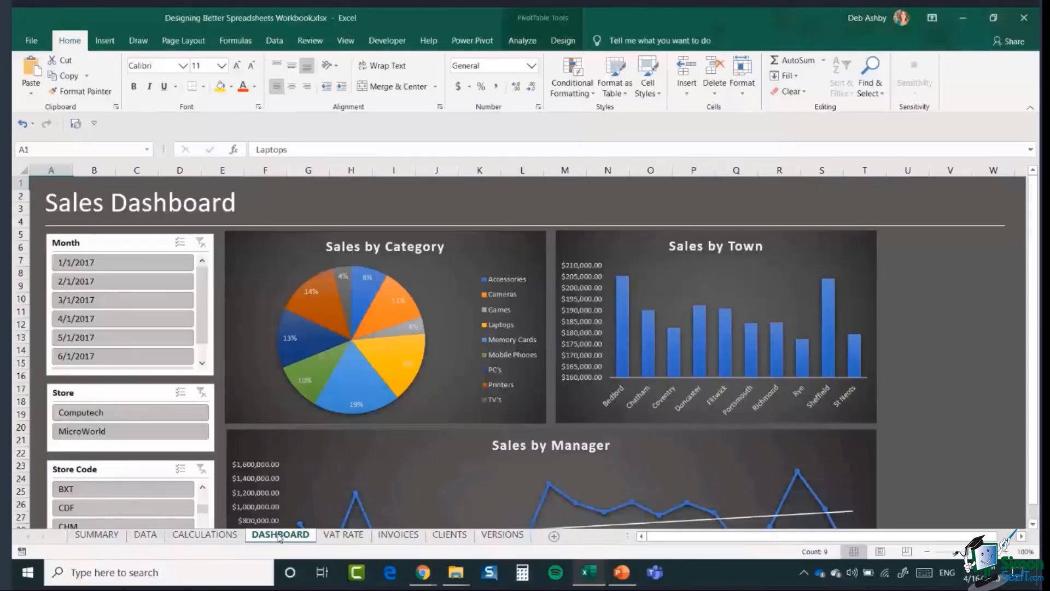
pyautogui.moveTo(748, 368)
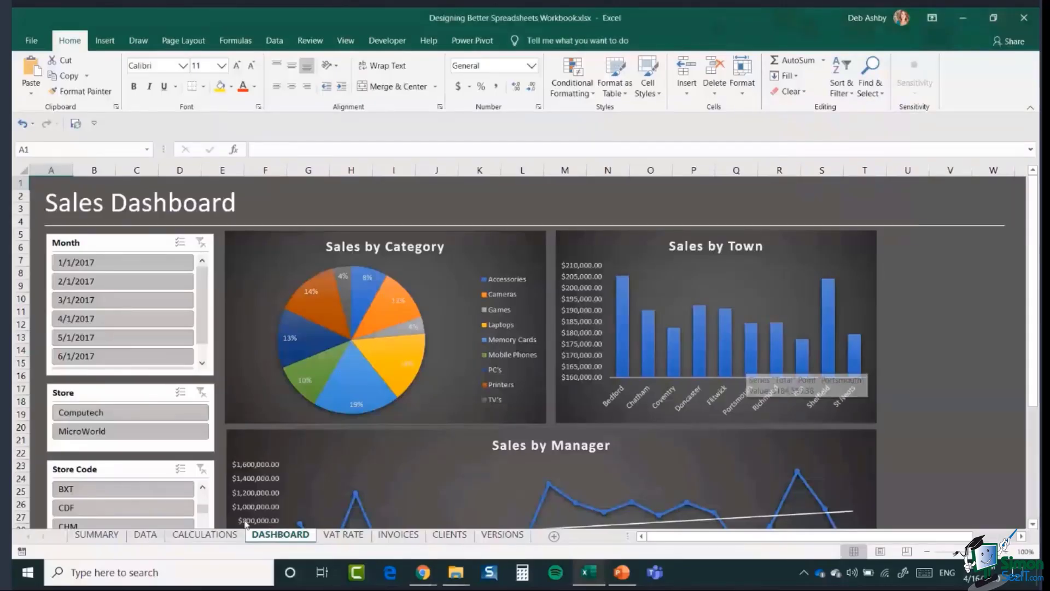
pyautogui.click(211, 536)
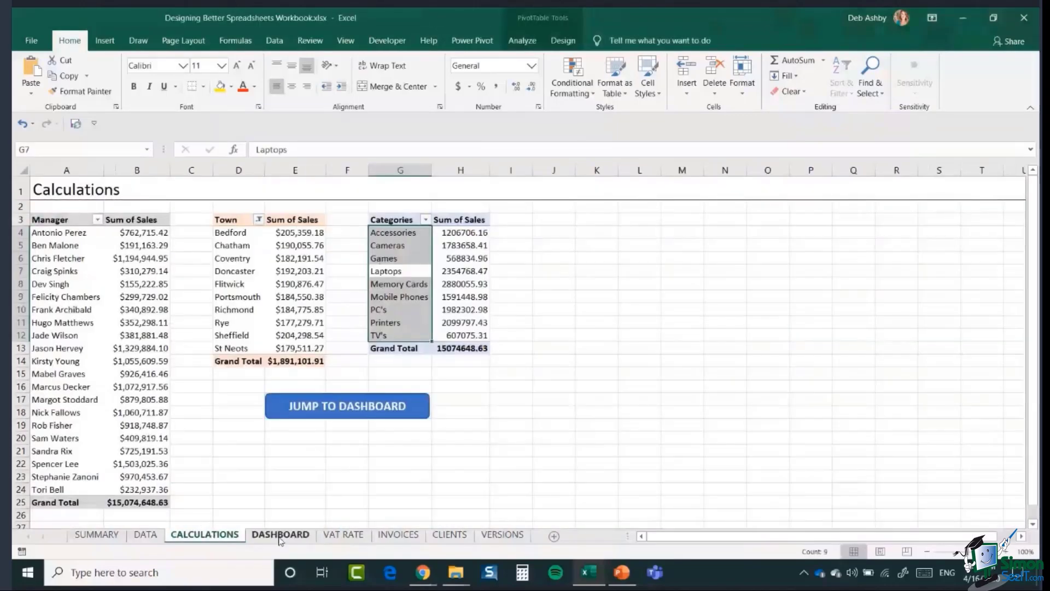
pyautogui.click(383, 404)
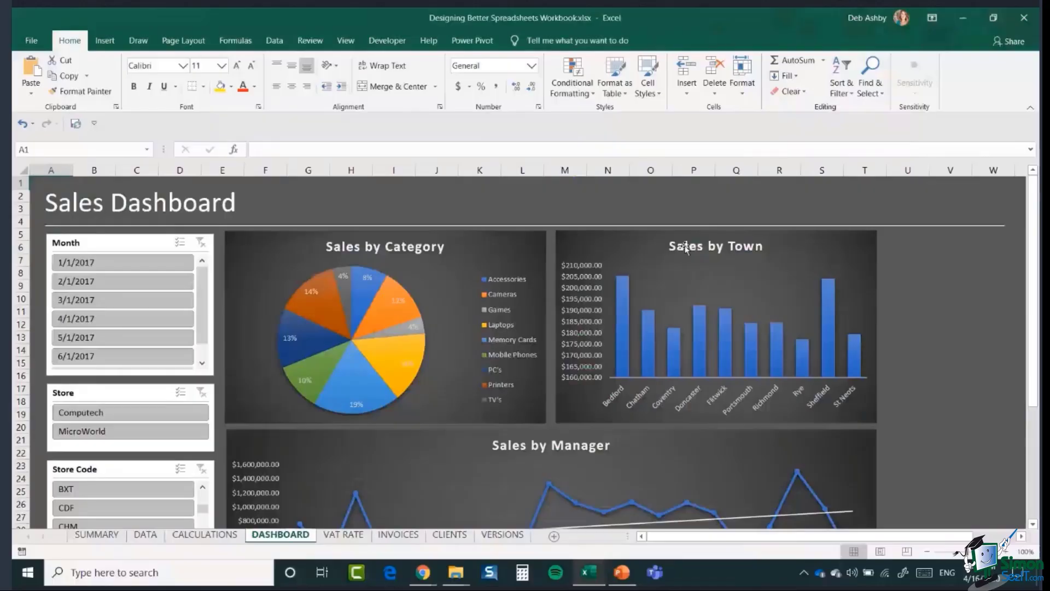
pyautogui.scroll(-1, 855, 331)
pyautogui.scroll(-2, 832, 335)
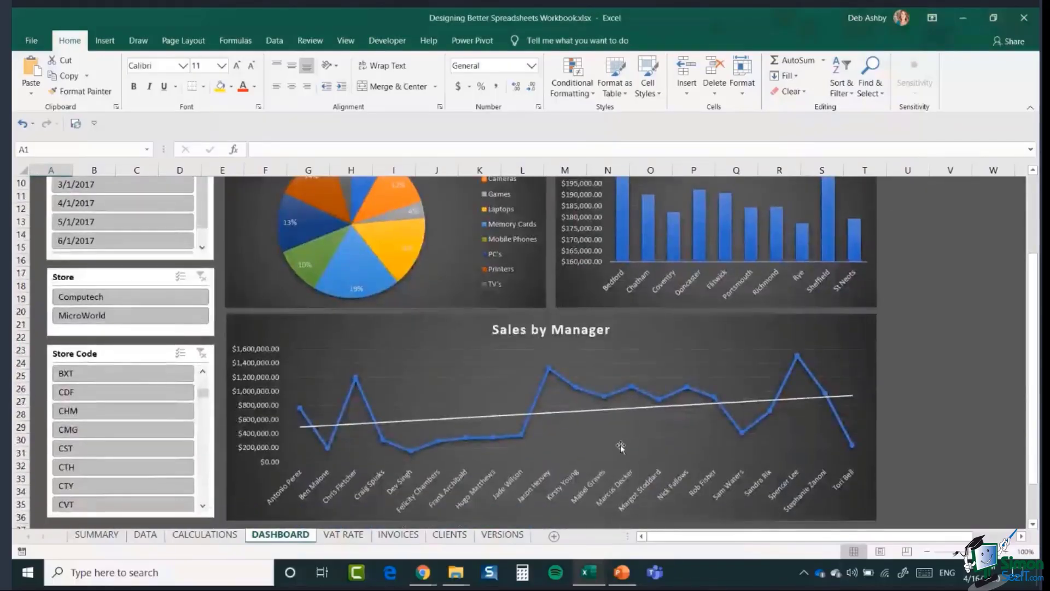
pyautogui.scroll(3, 57, 301)
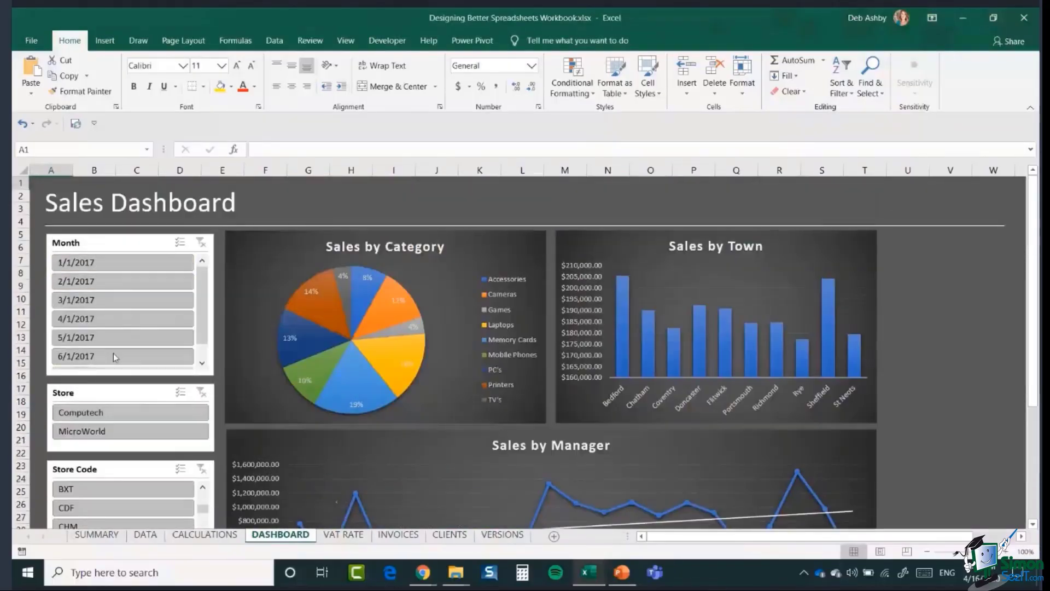
pyautogui.scroll(-2, 131, 356)
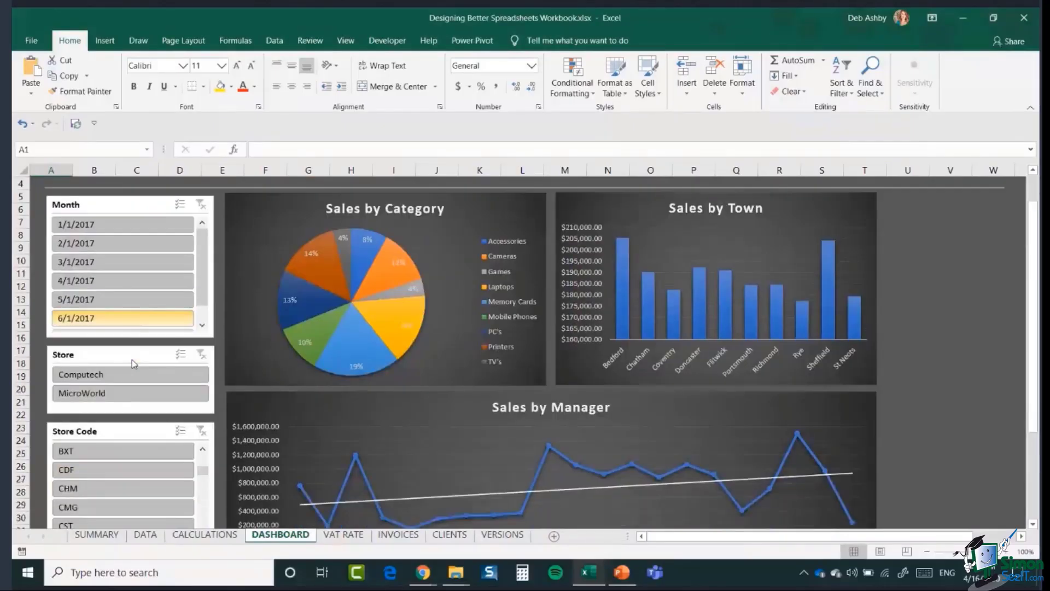
pyautogui.scroll(1, 229, 285)
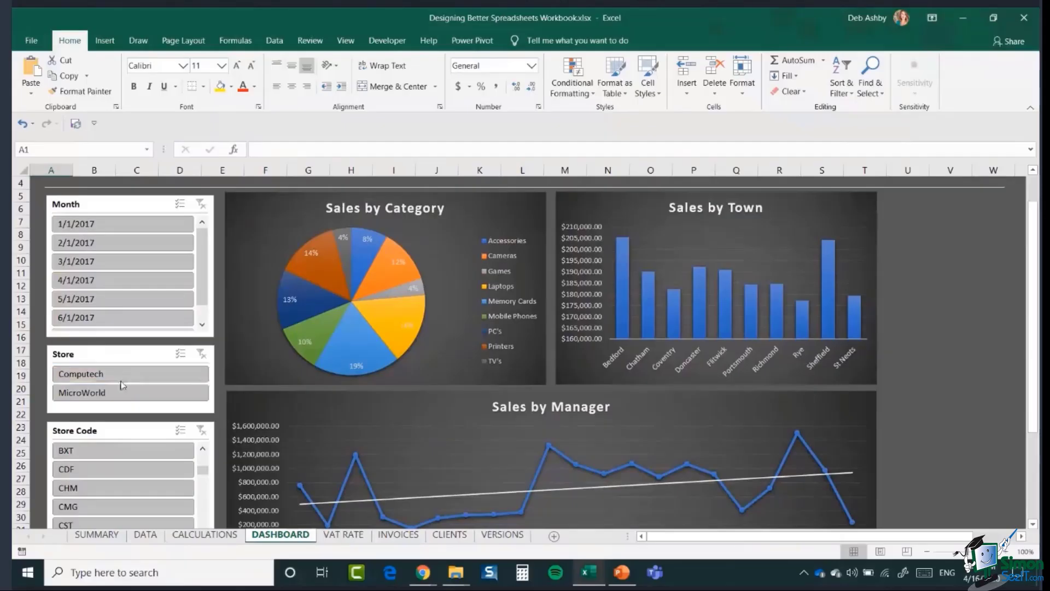
pyautogui.click(136, 375)
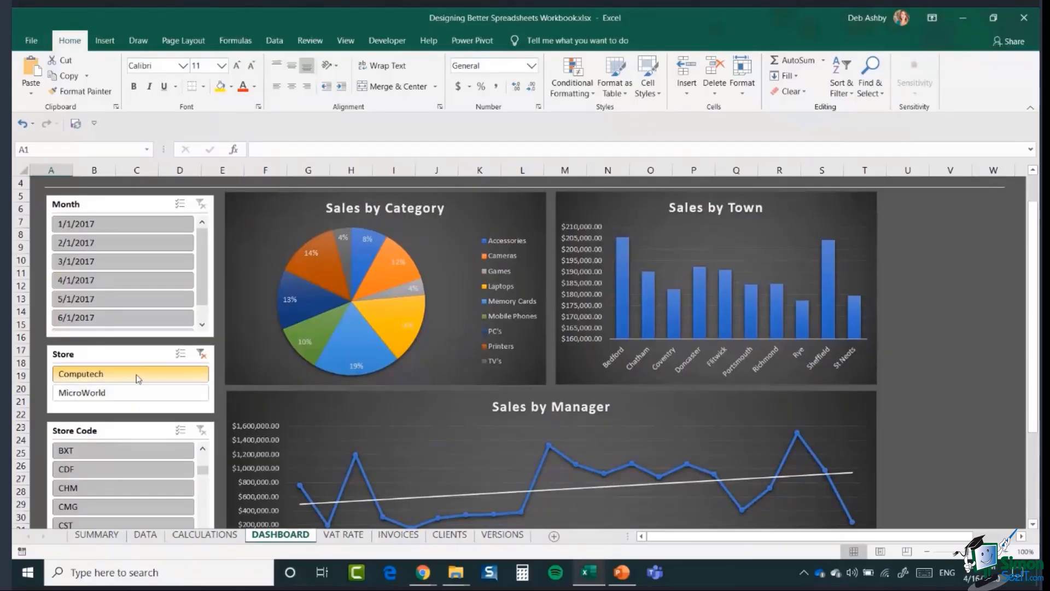
pyautogui.moveTo(808, 321)
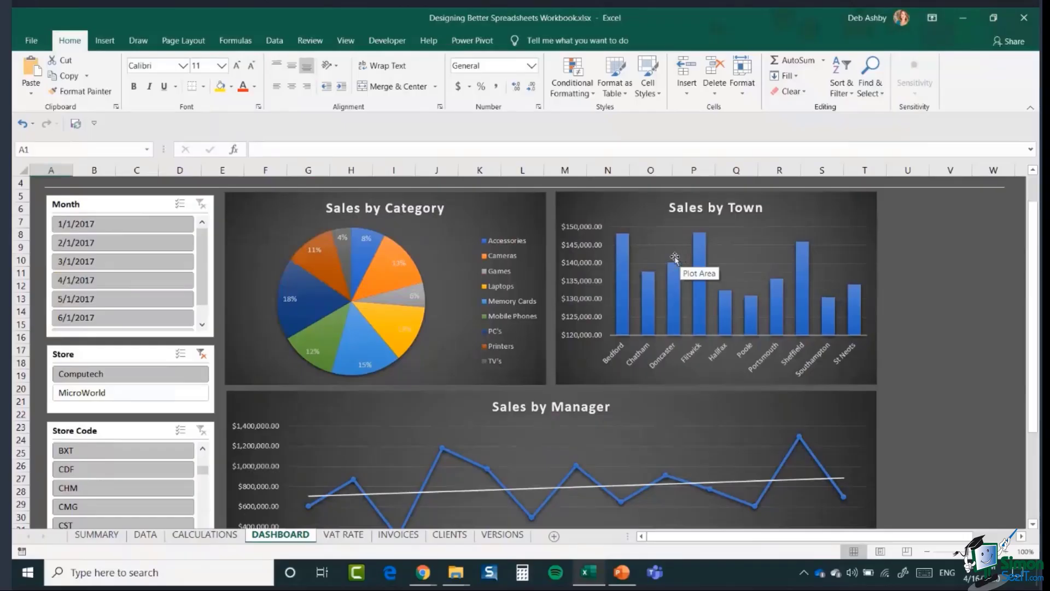
pyautogui.click(201, 354)
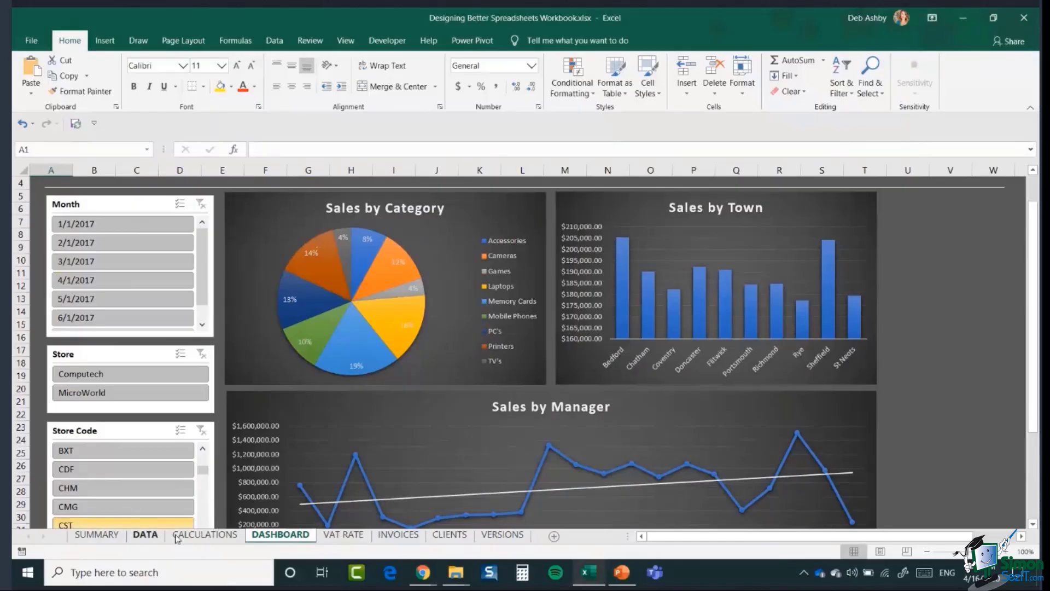
# - Go to the DATA sheet and jump to the last row of the SalesData table
pyautogui.click(145, 535)
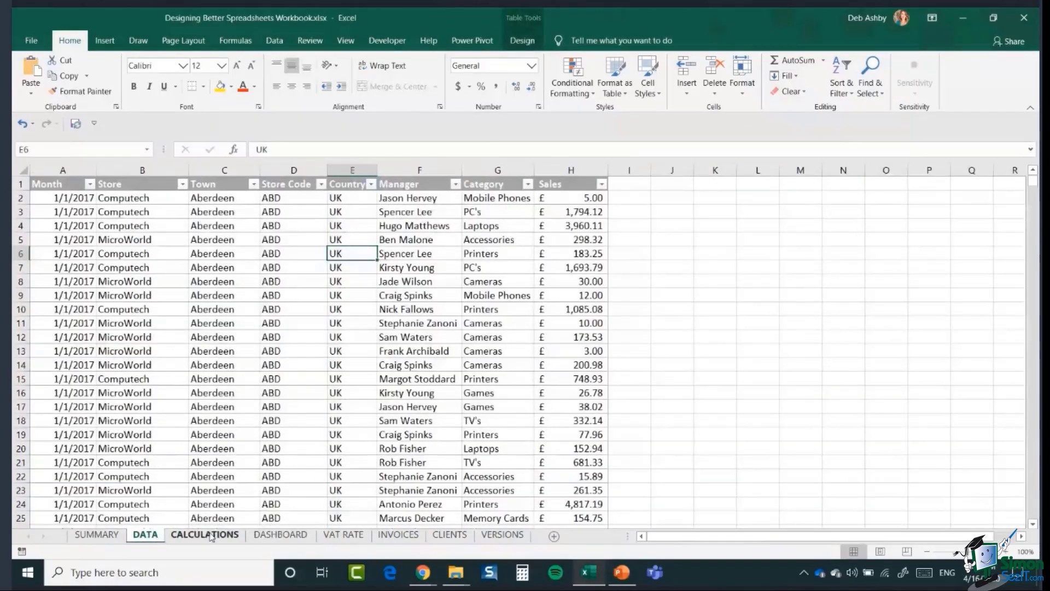
pyautogui.click(282, 536)
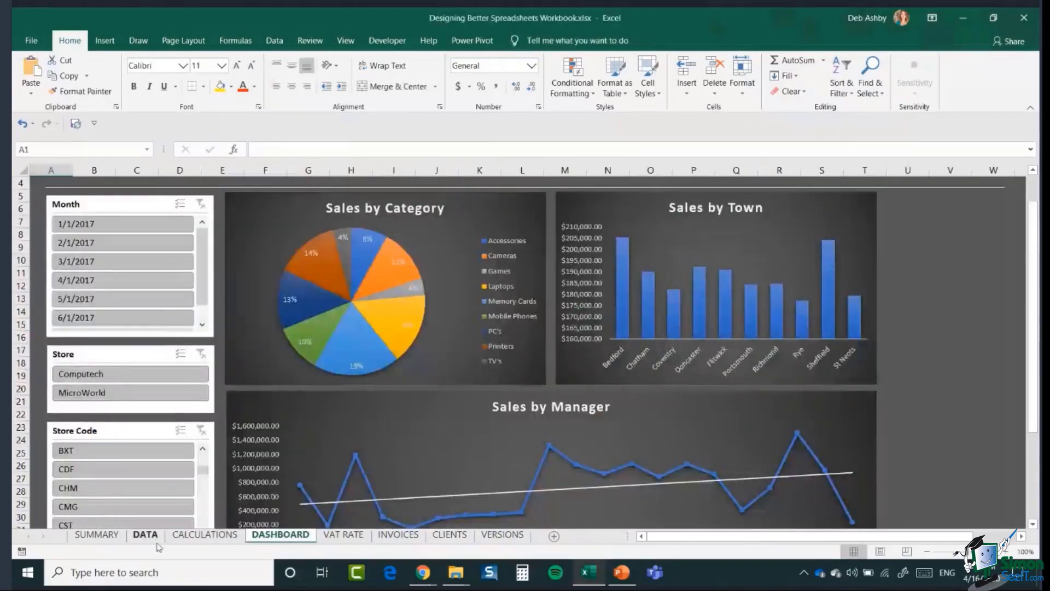
pyautogui.click(193, 539)
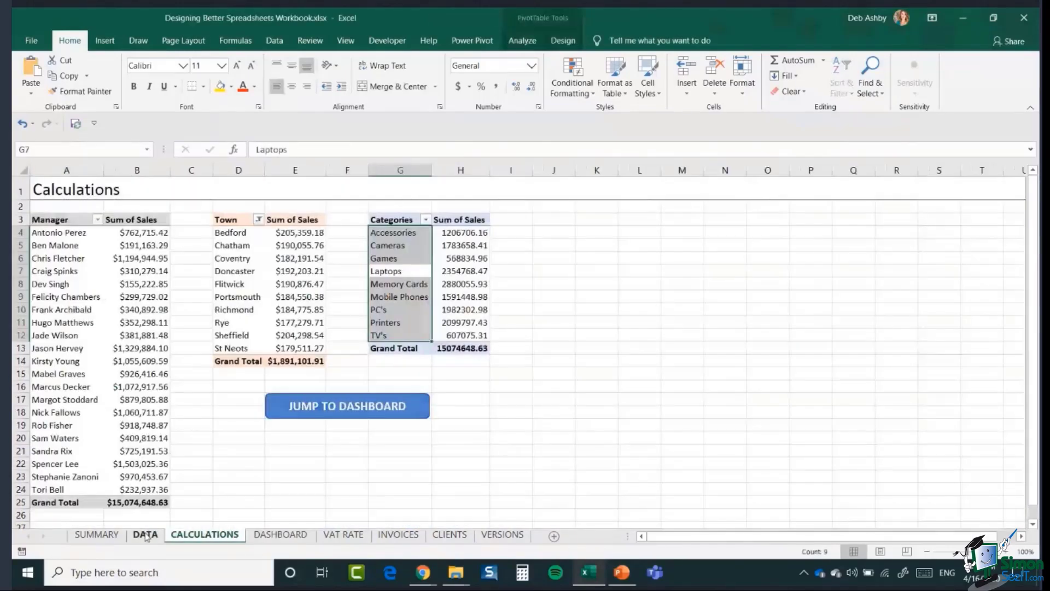
pyautogui.click(146, 536)
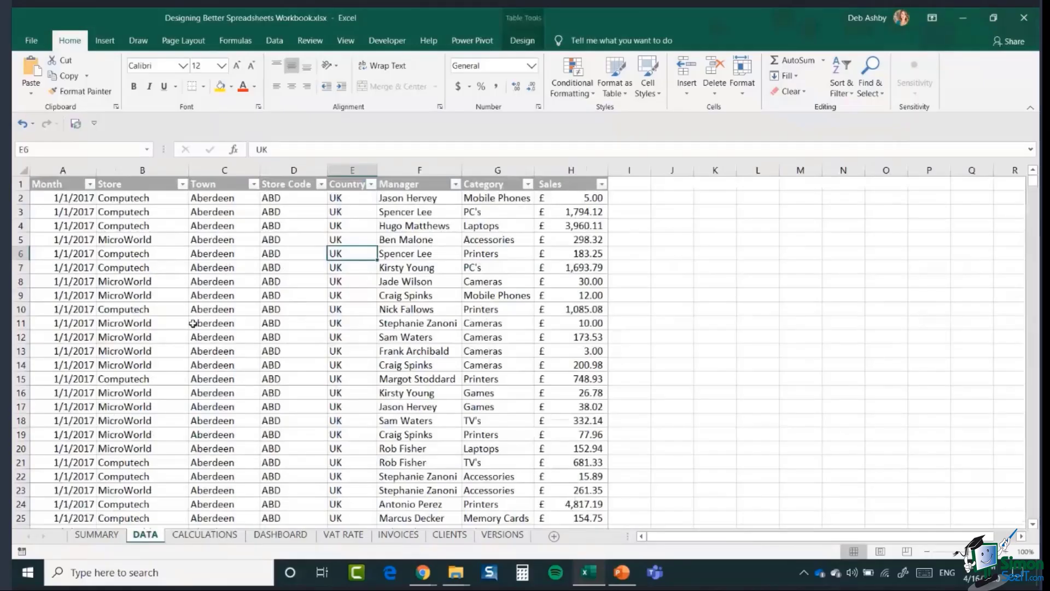
pyautogui.click(214, 325)
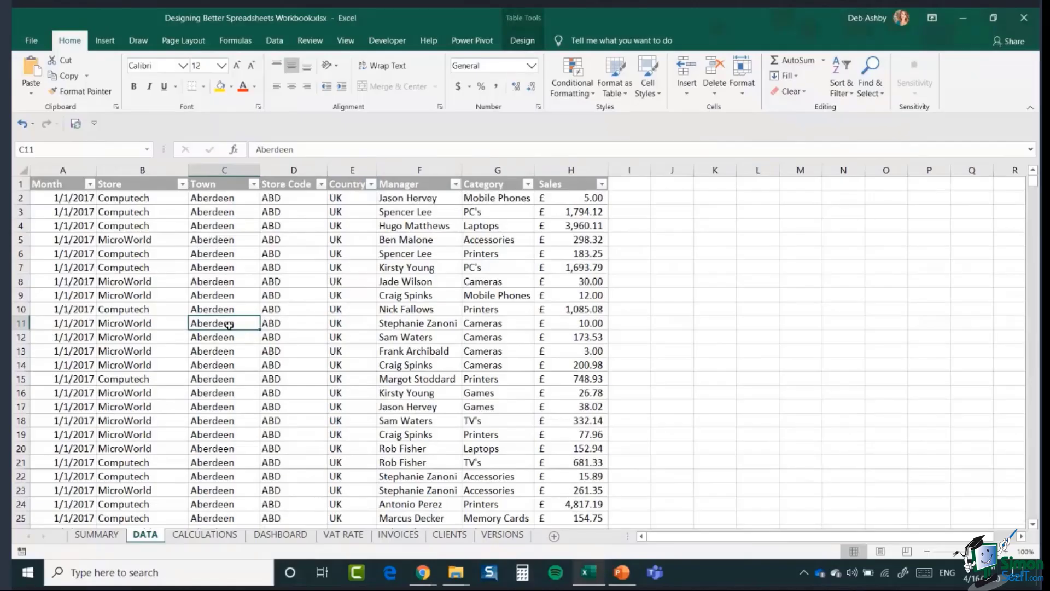
pyautogui.hotkey('ctrl', 'Down')
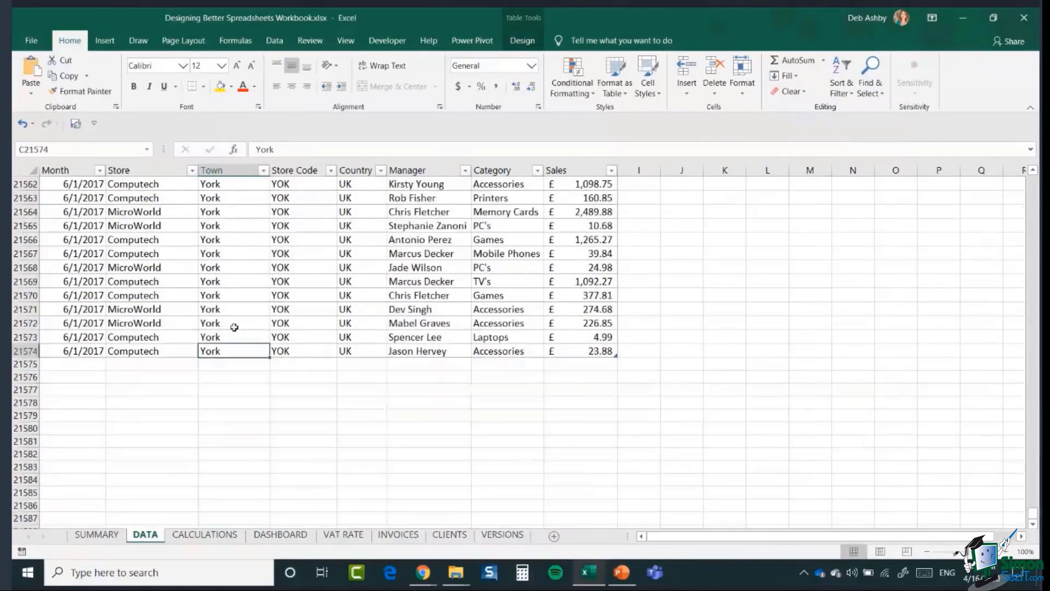
# - Fill the new row with date 6/2/2017, store Computech and town York
pyautogui.click(77, 364)
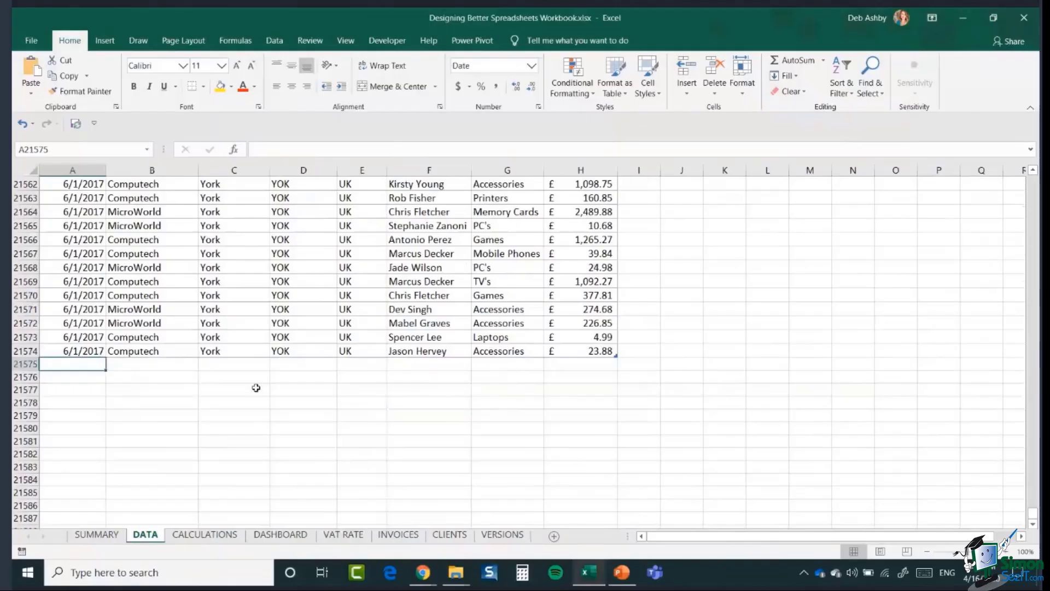
pyautogui.click(89, 353)
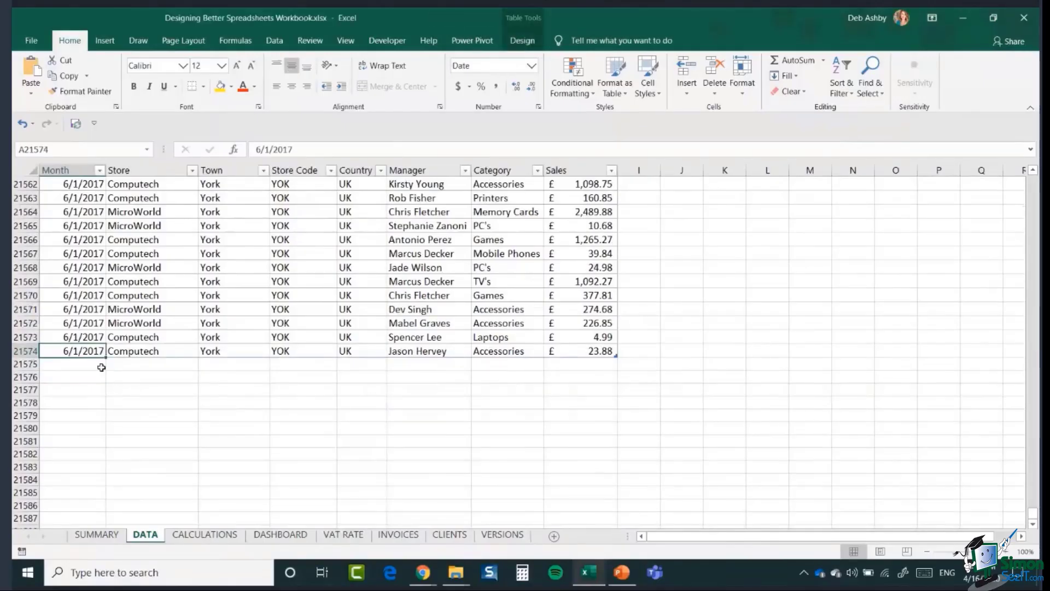
pyautogui.moveTo(105, 358); pyautogui.dragTo(105, 370)
pyautogui.click(164, 351)
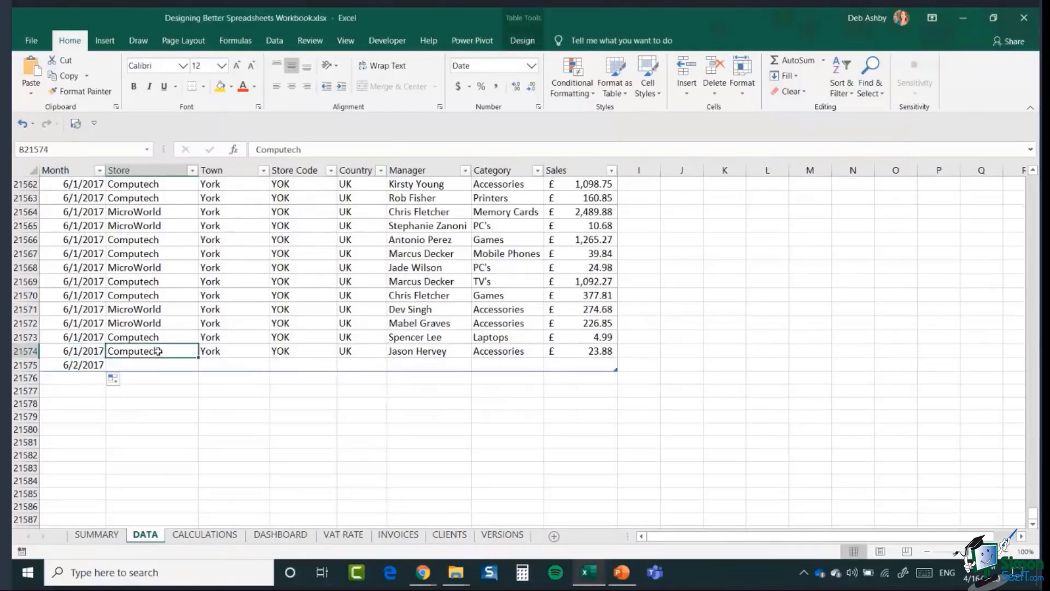
pyautogui.moveTo(198, 359); pyautogui.dragTo(197, 373)
pyautogui.click(228, 350)
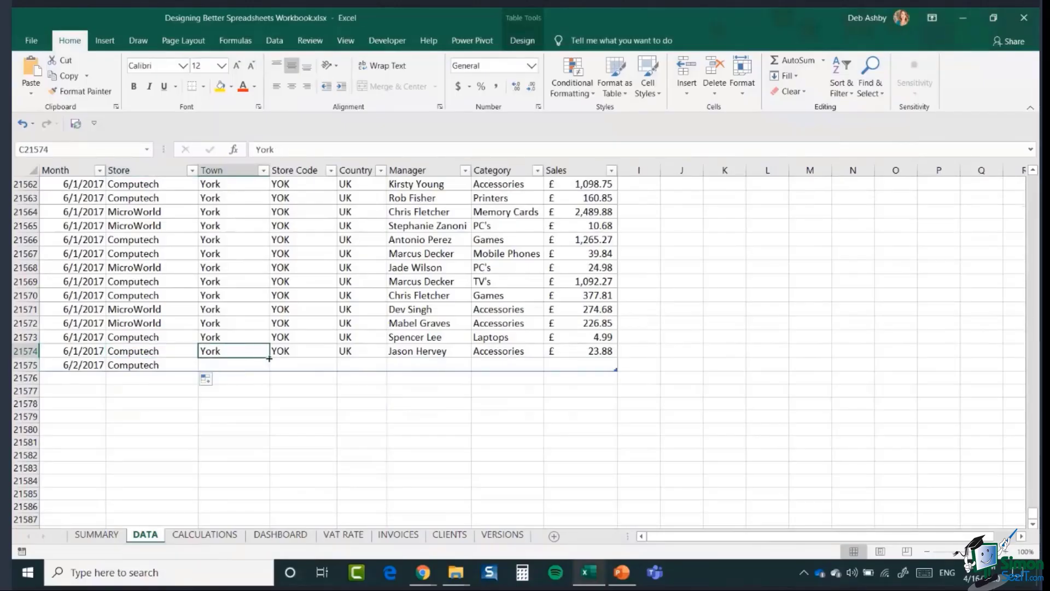
pyautogui.moveTo(271, 357); pyautogui.dragTo(328, 372)
# - Copy the UK country, the manager and the Accessories category into the new row
pyautogui.click(311, 351)
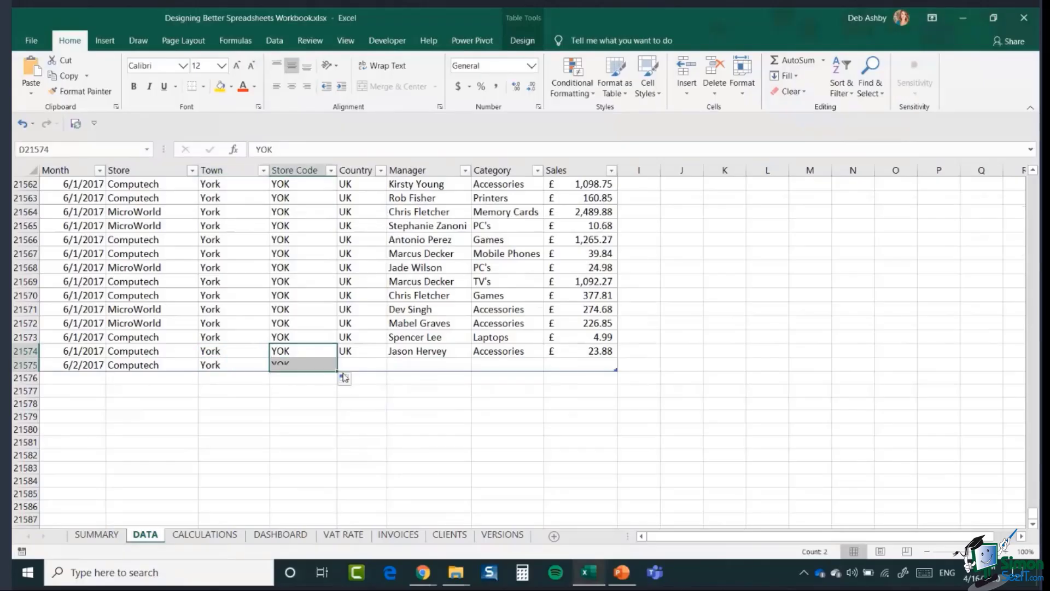
pyautogui.click(371, 352)
pyautogui.moveTo(387, 358); pyautogui.dragTo(387, 372)
pyautogui.click(419, 352)
pyautogui.moveTo(471, 358); pyautogui.dragTo(471, 372)
pyautogui.click(497, 355)
pyautogui.moveTo(543, 358); pyautogui.dragTo(543, 374)
# - Enter 1,000,000 as the new row's Sales value
pyautogui.click(574, 363)
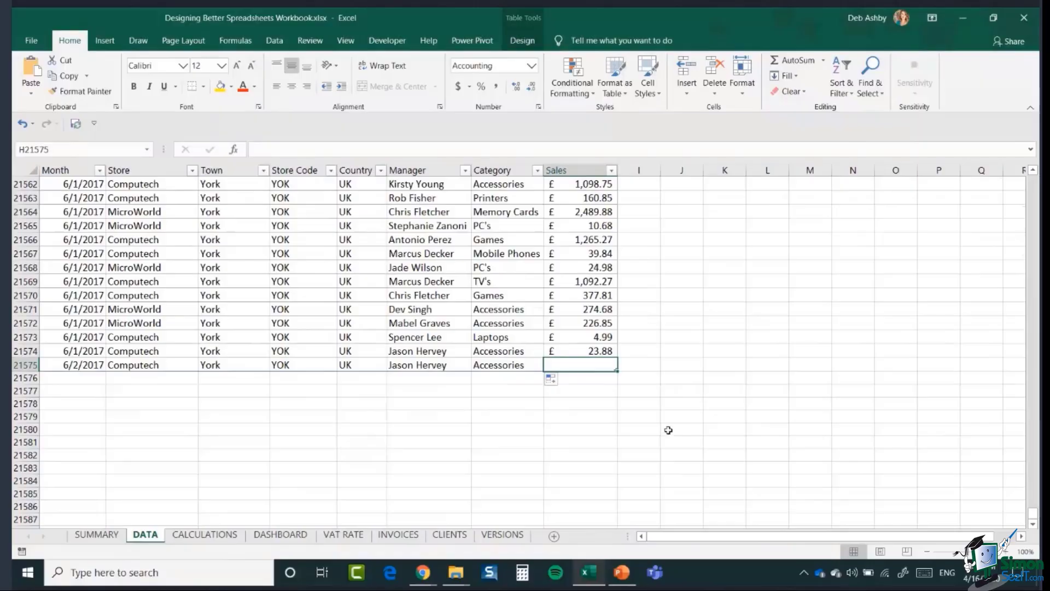
pyautogui.write('1,00')
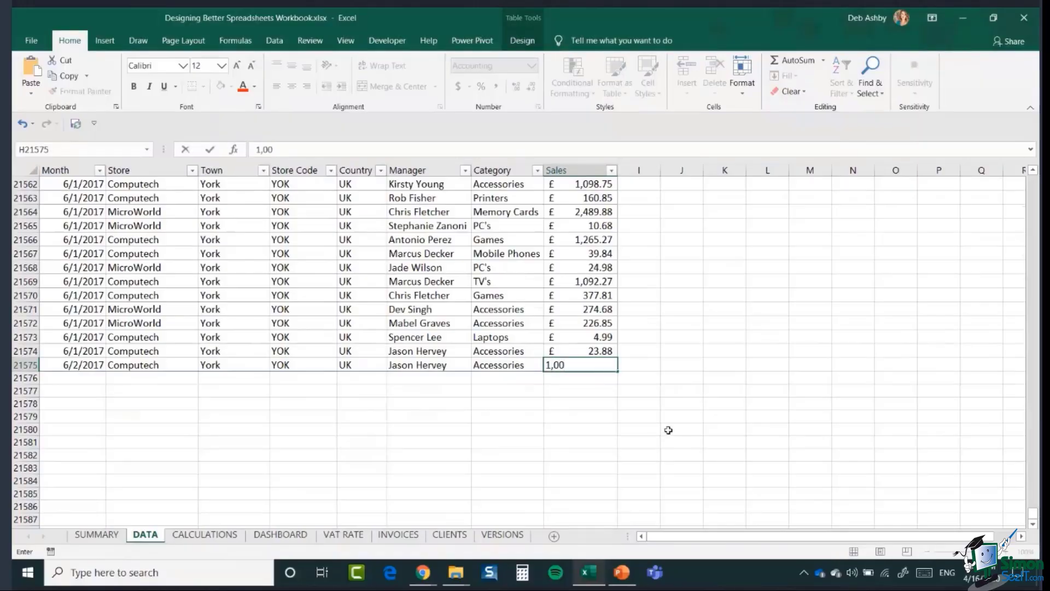
pyautogui.write('0,000')
pyautogui.press('Return')
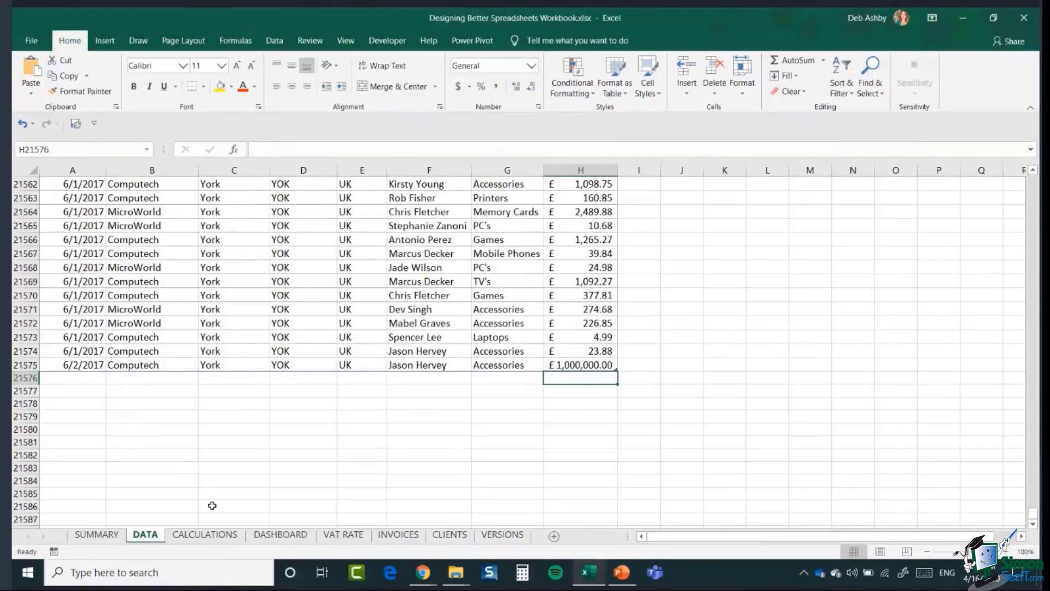
# - Refresh All the dashboard PivotCharts from the Sales by Manager chart
pyautogui.click(282, 535)
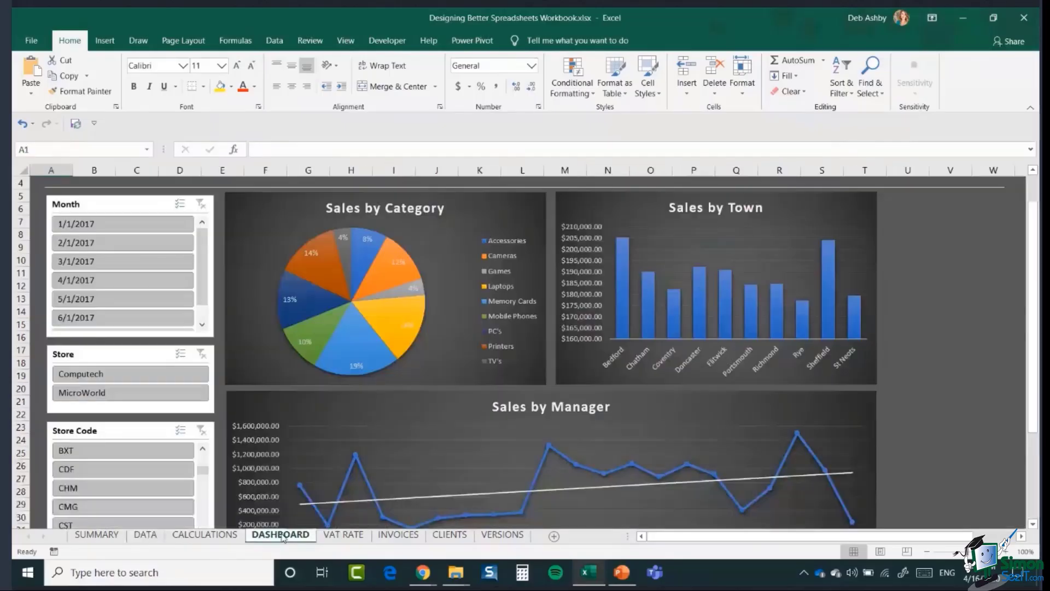
pyautogui.scroll(-2, 463, 438)
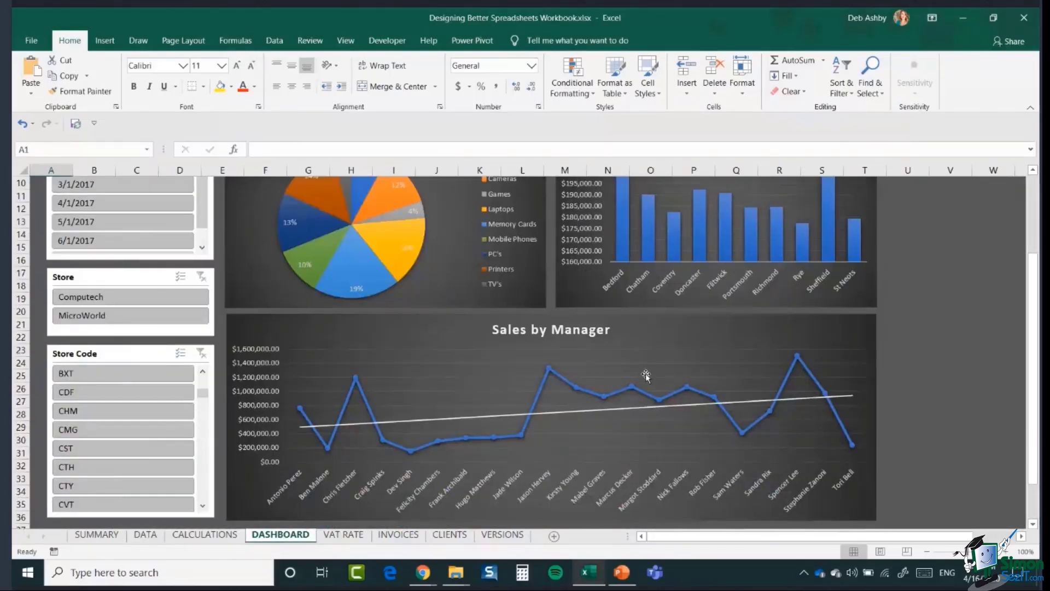
pyautogui.scroll(-1, 613, 378)
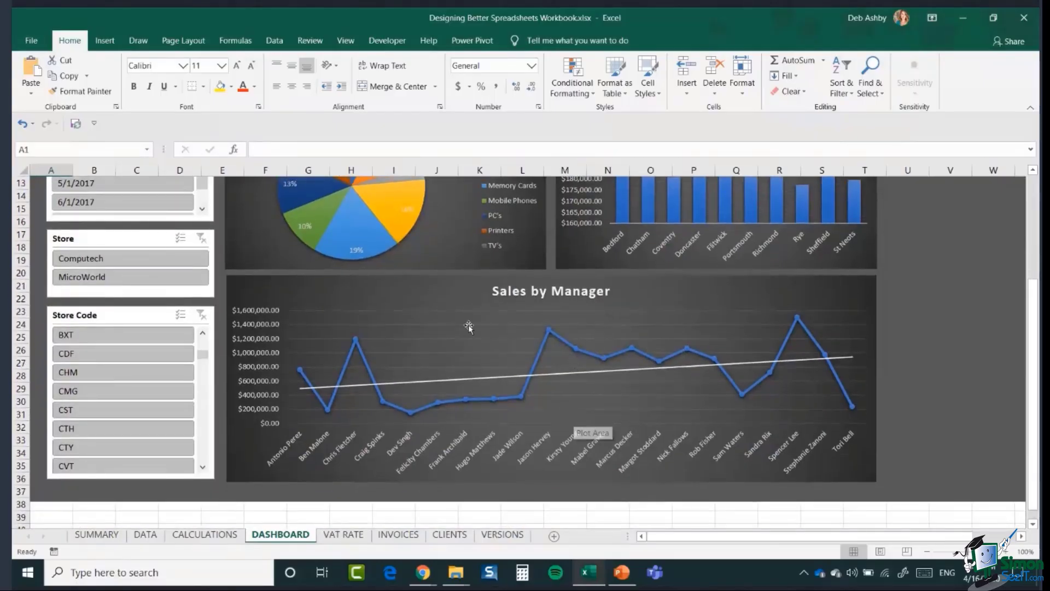
pyautogui.click(461, 292)
pyautogui.click(522, 41)
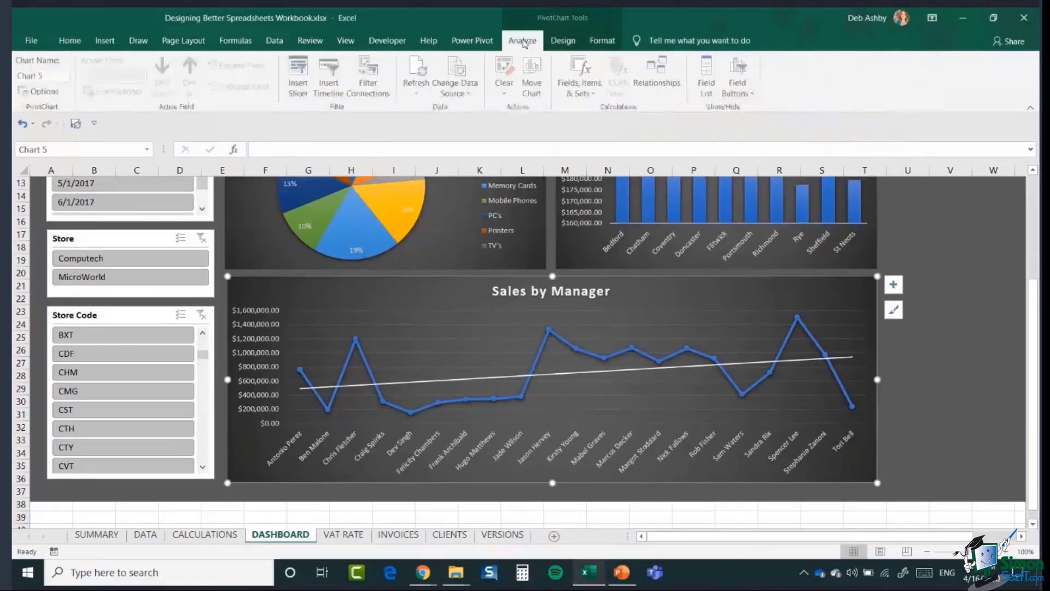
pyautogui.click(418, 92)
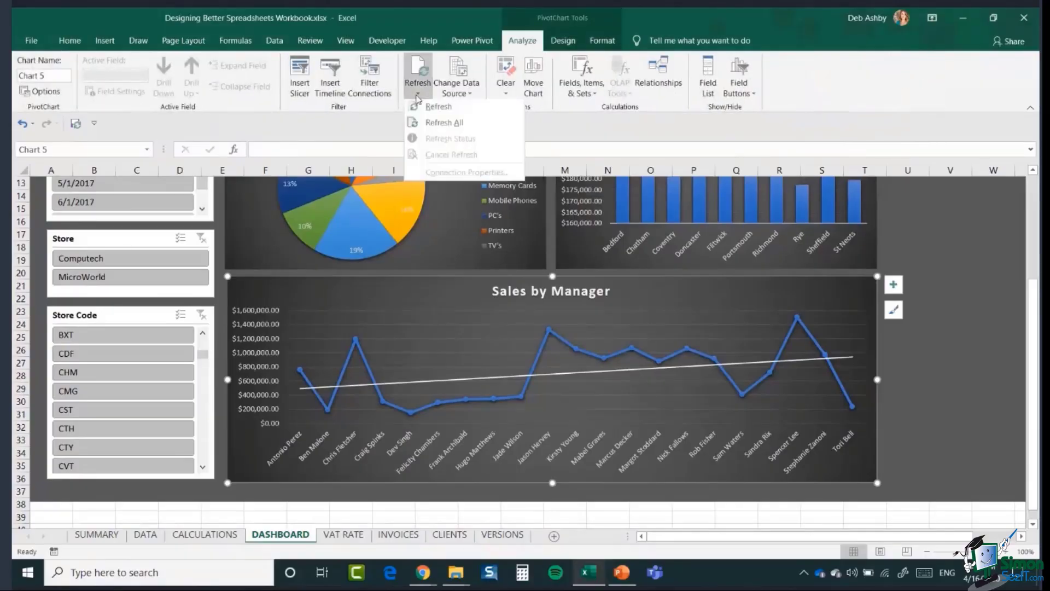
pyautogui.click(425, 128)
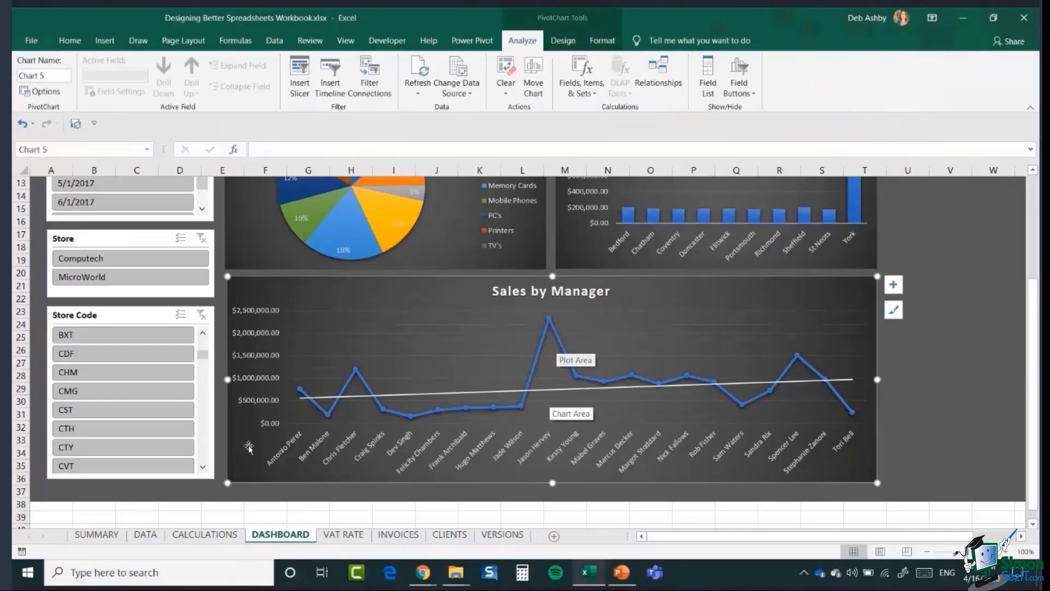
# - Return to the DATA sheet and jump to the top of the SalesData table
pyautogui.click(149, 538)
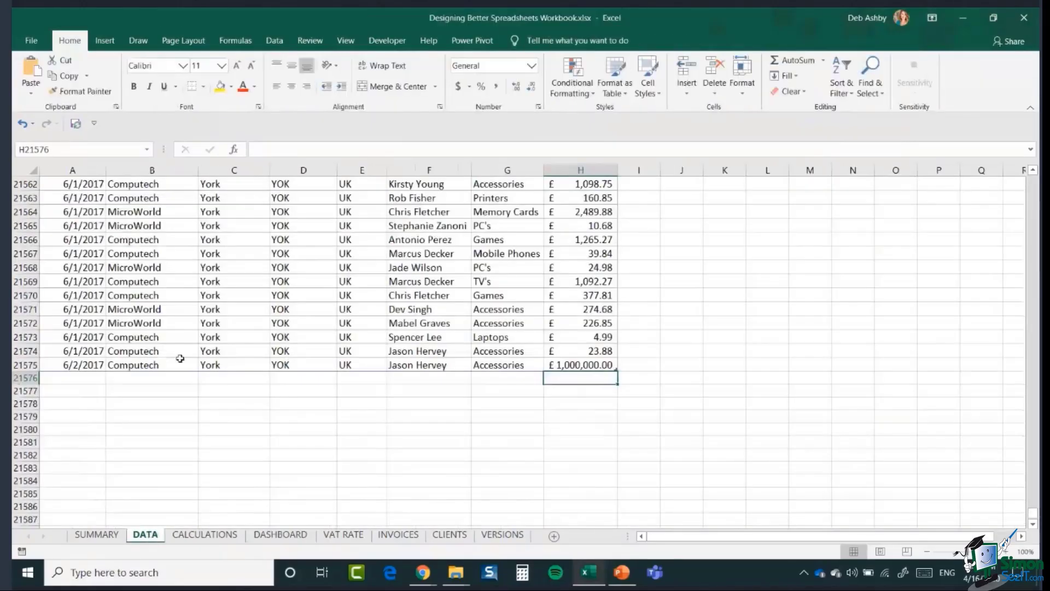
pyautogui.click(289, 541)
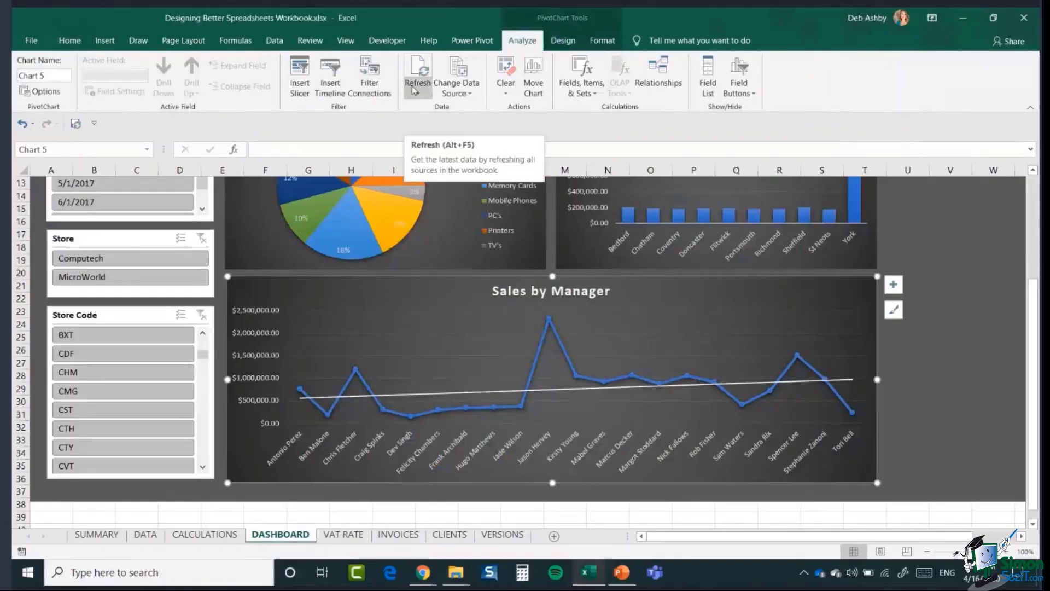
pyautogui.scroll(4, 943, 327)
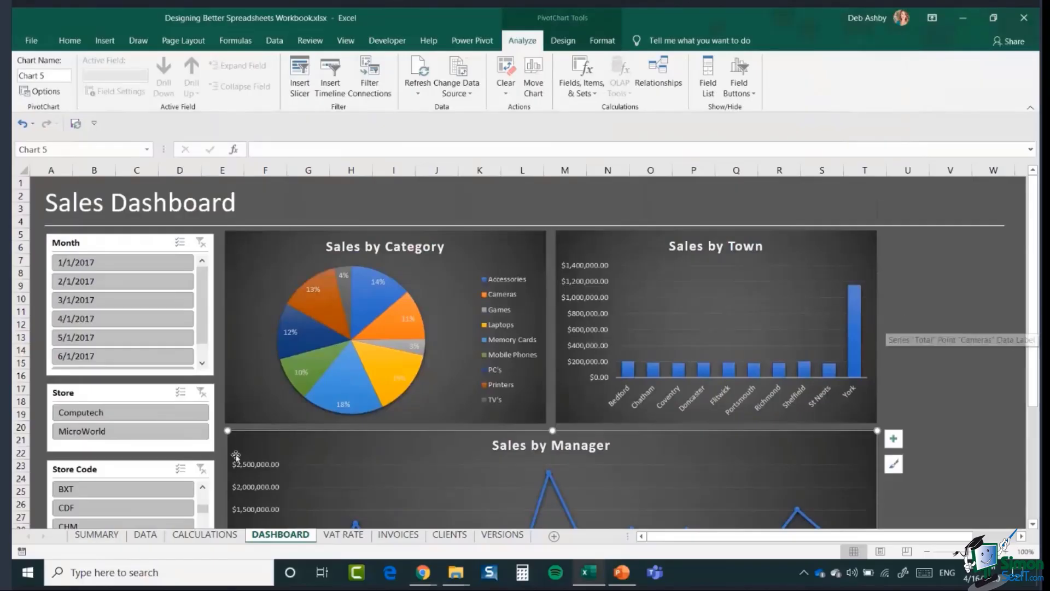
pyautogui.click(146, 534)
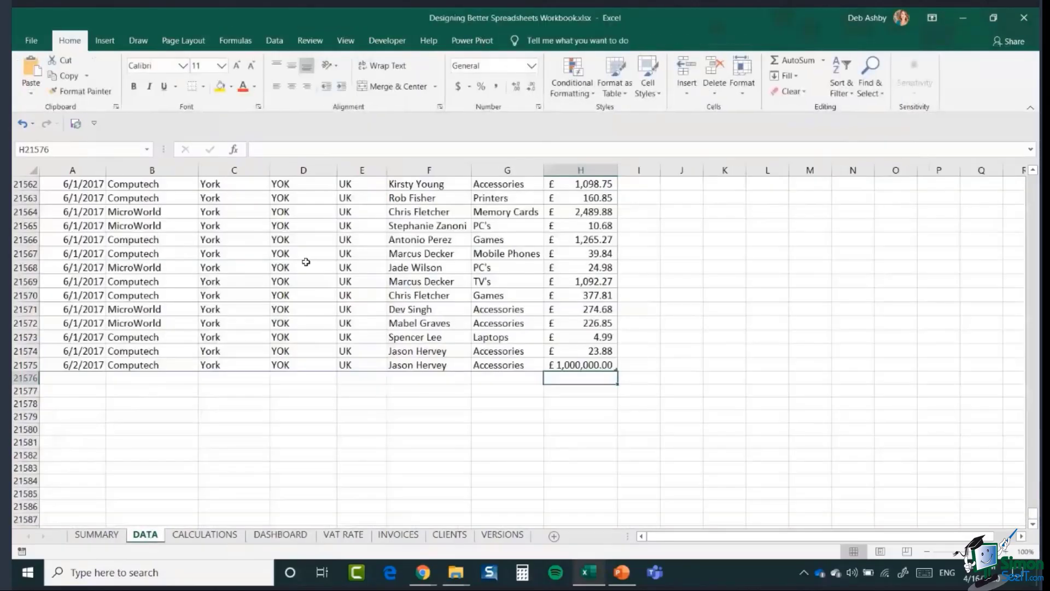
pyautogui.click(306, 263)
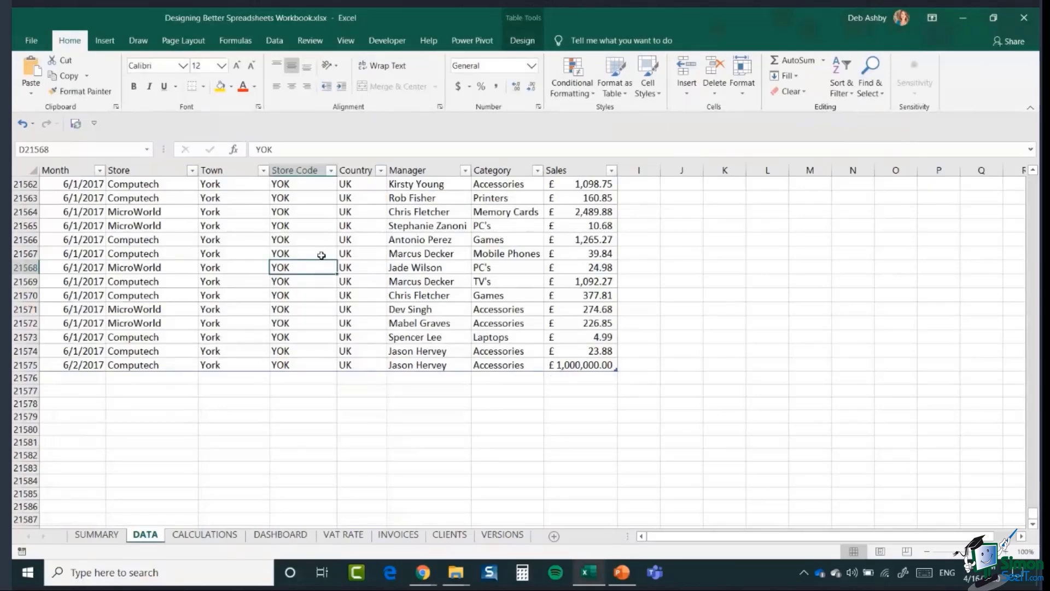
pyautogui.hotkey('ctrl', 'Up')
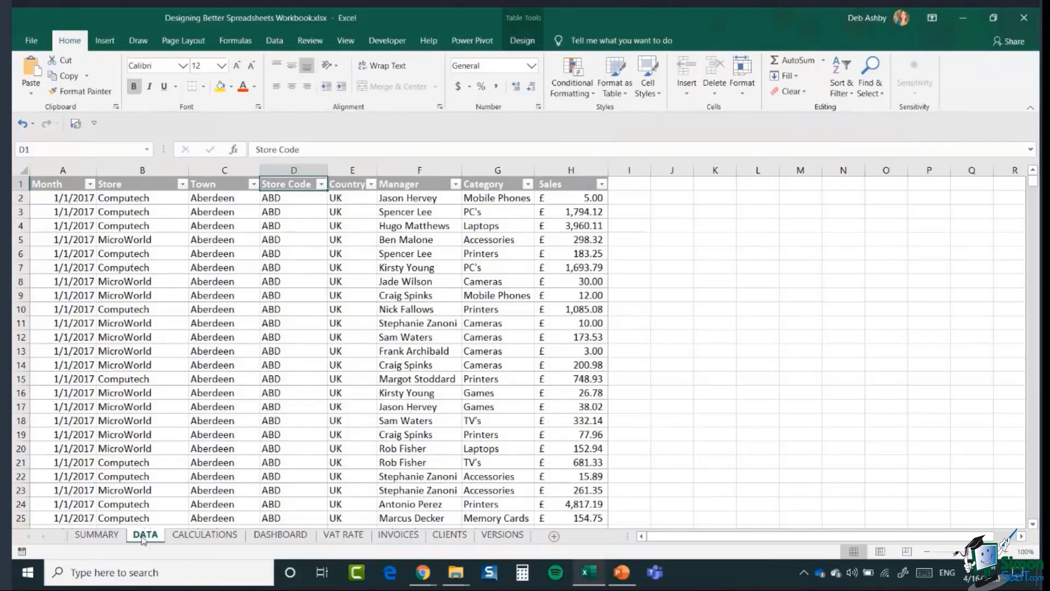
# - Group the DATA, CALCULATIONS and DASHBOARD tabs, set their tab colour to Red, then show VAT RATE
pyautogui.keyDown('ctrl'); pyautogui.click(203, 536); pyautogui.keyUp('ctrl')
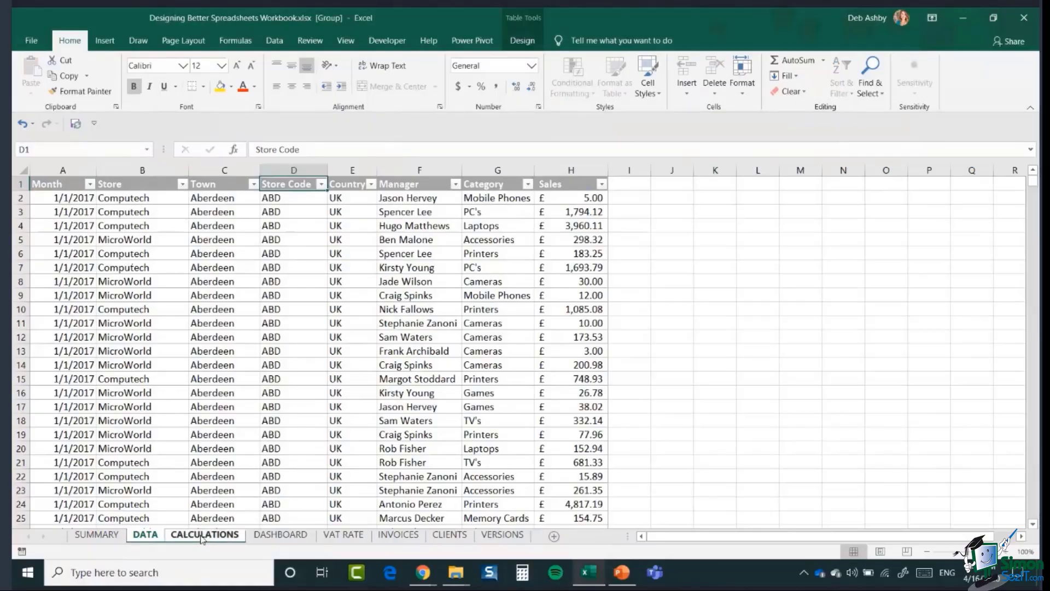
pyautogui.keyDown('ctrl'); pyautogui.click(272, 537); pyautogui.keyUp('ctrl')
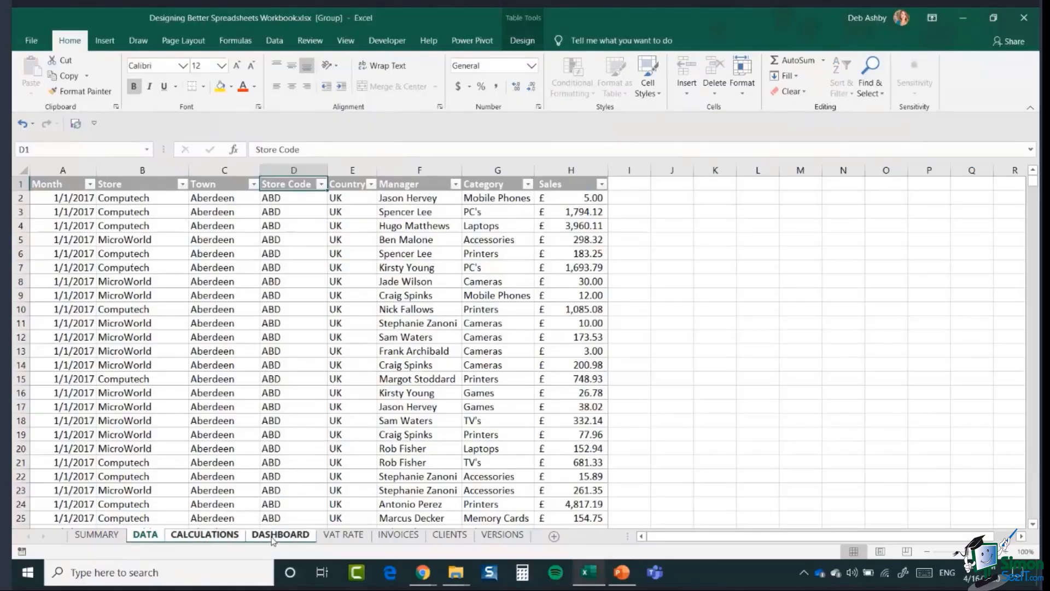
pyautogui.rightClick(272, 537)
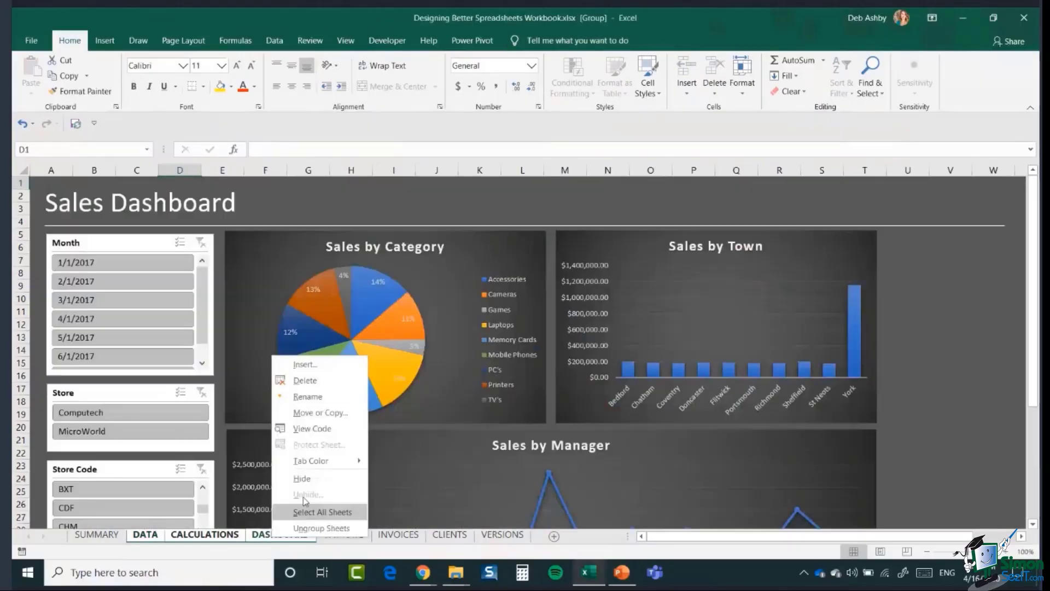
pyautogui.moveTo(316, 463)
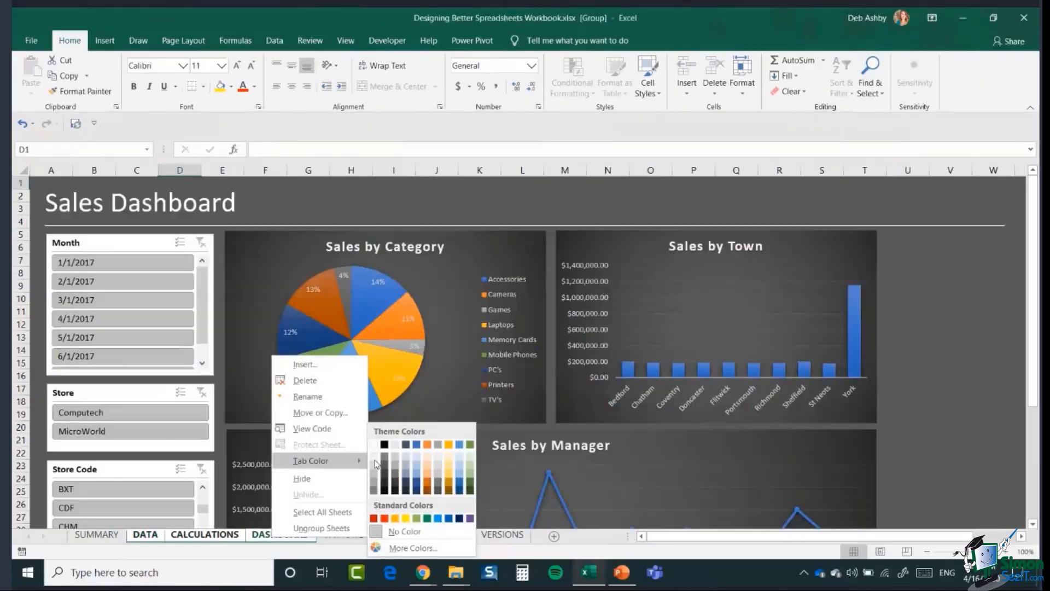
pyautogui.click(386, 518)
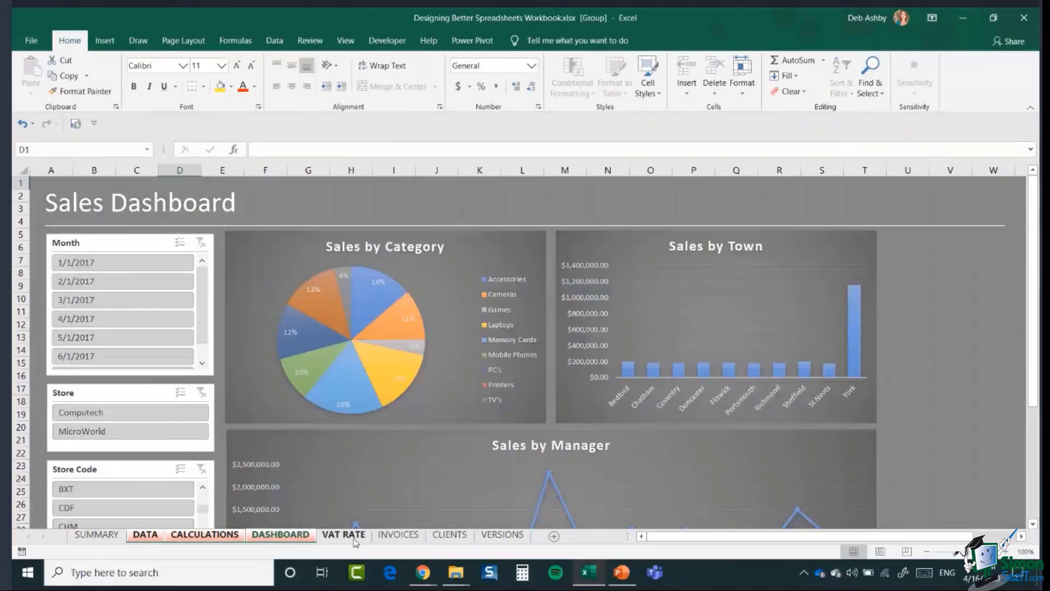
pyautogui.click(344, 535)
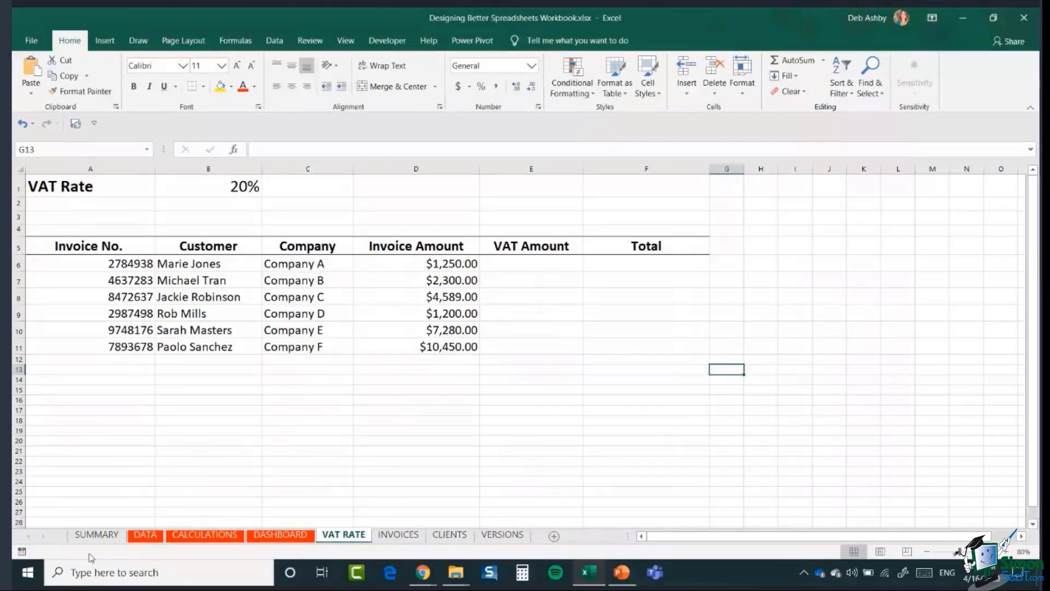
# - Read the DATA instruction in SUMMARY cell A3, then go to the DATA sheet
pyautogui.click(92, 535)
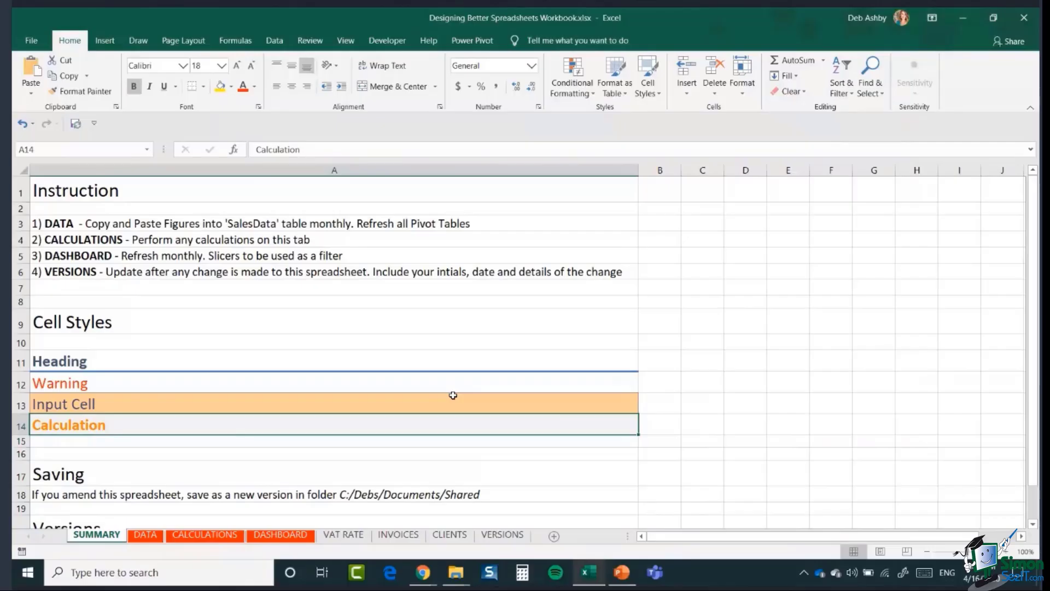
pyautogui.click(70, 224)
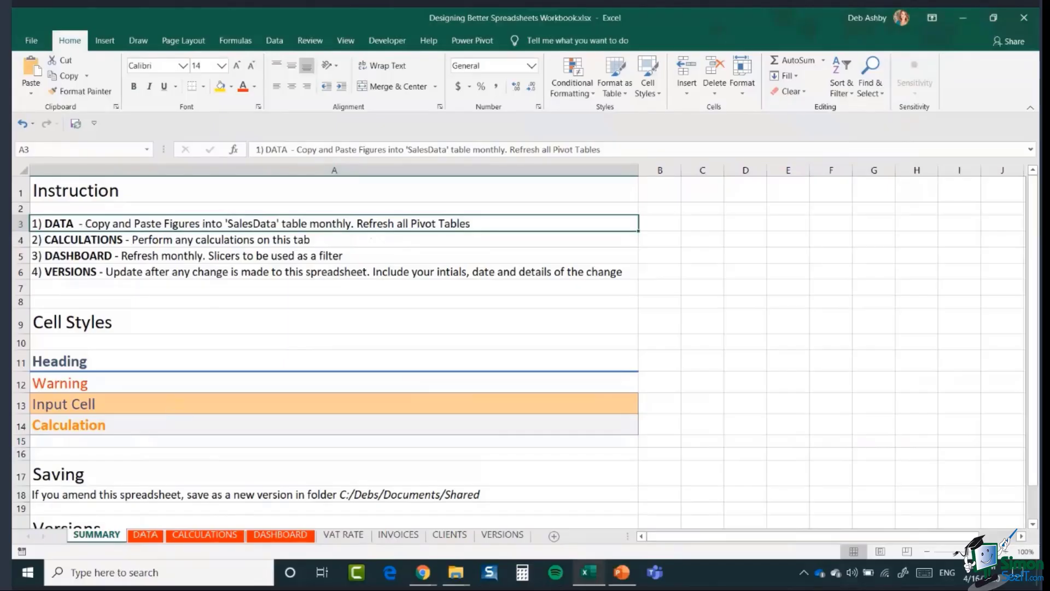
pyautogui.click(147, 539)
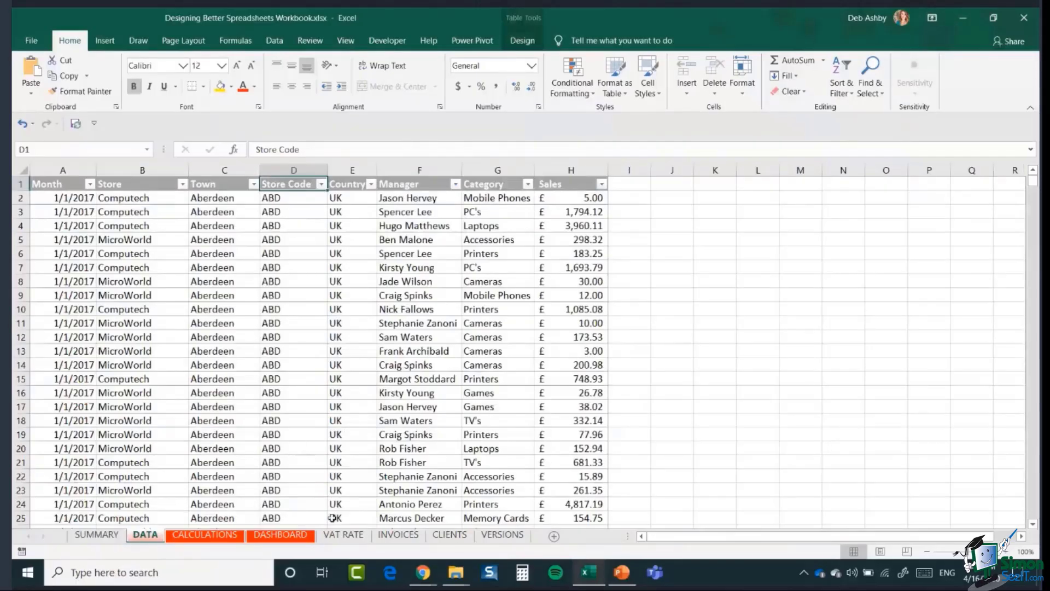
# - Glance at the DASHBOARD, then review the SUMMARY instructions in cells A4, A5 and A6
pyautogui.click(306, 538)
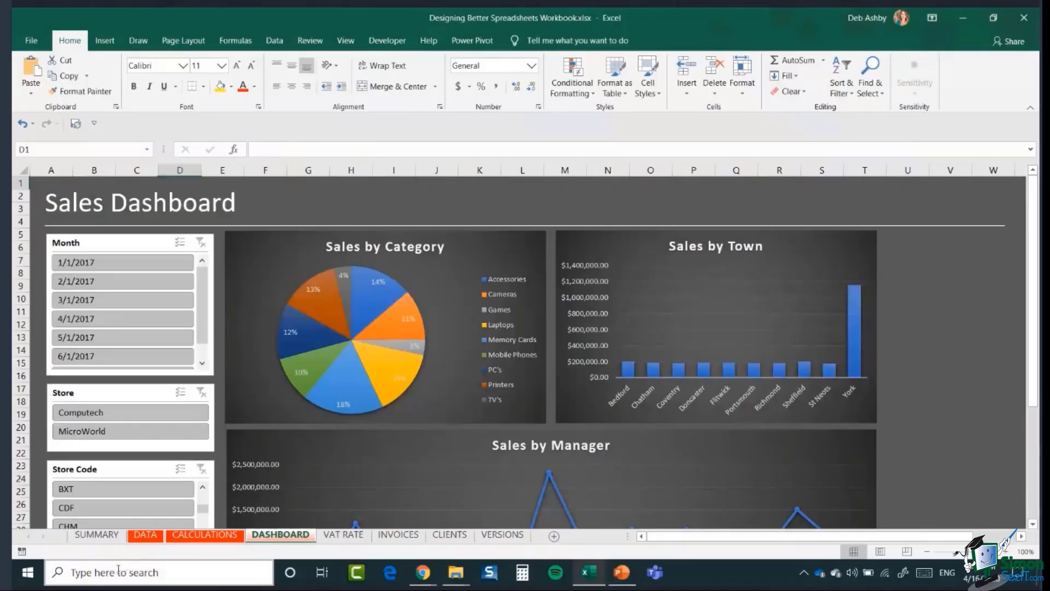
pyautogui.click(100, 542)
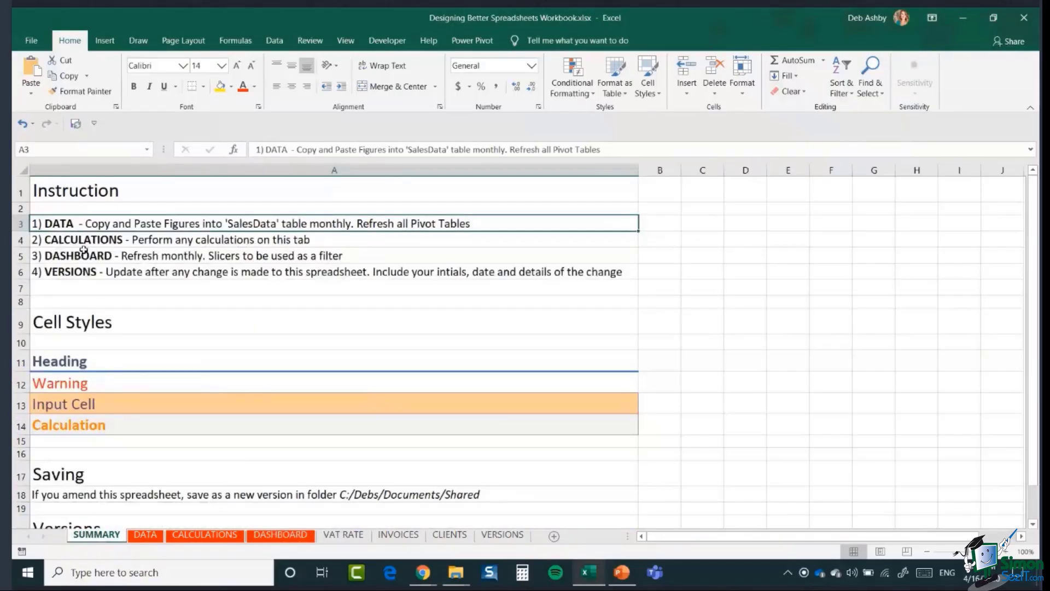
pyautogui.click(84, 243)
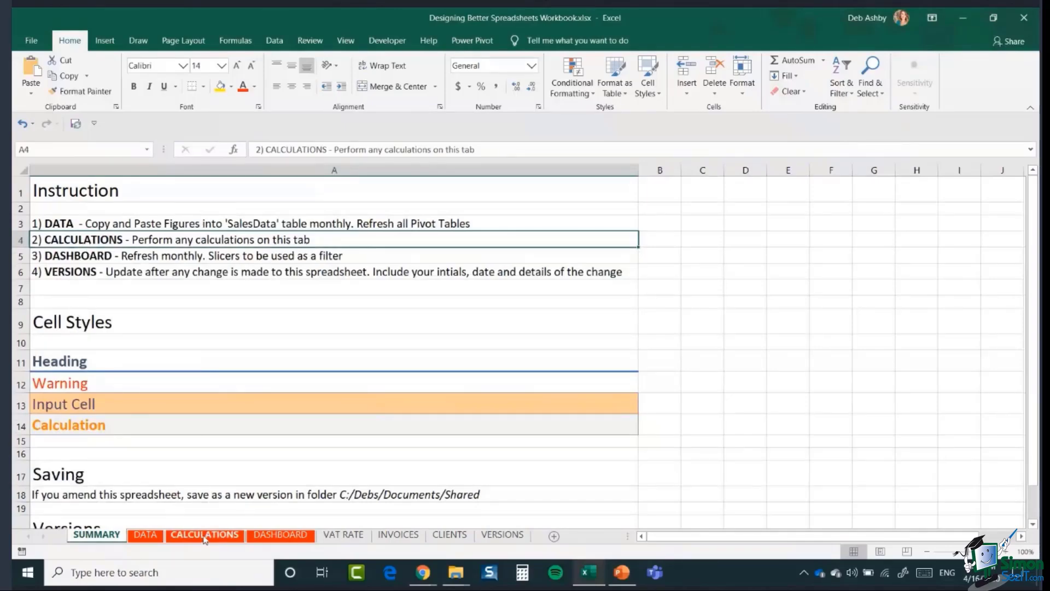
pyautogui.click(49, 255)
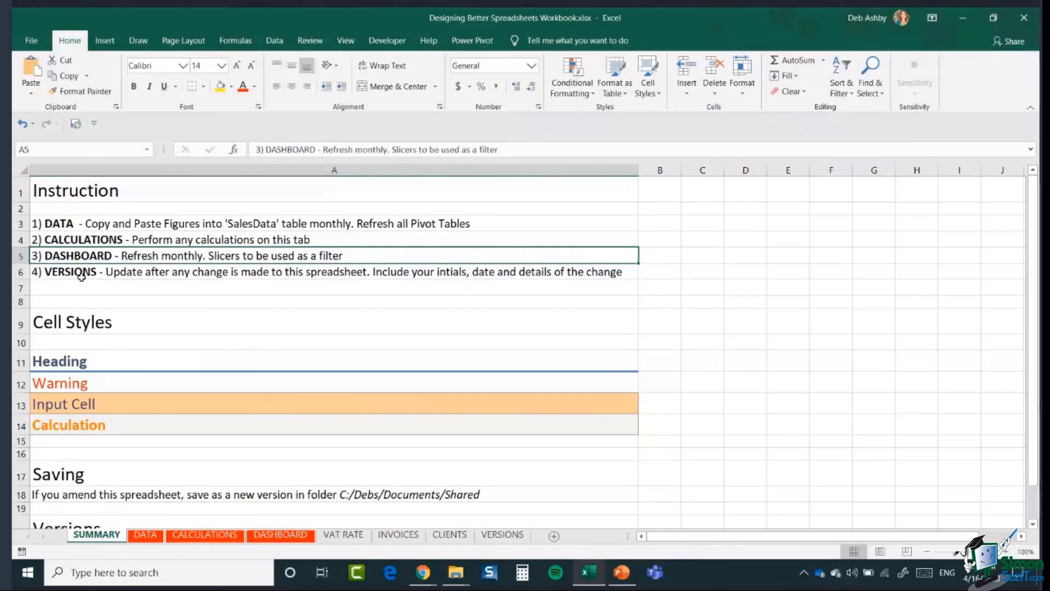
pyautogui.click(82, 274)
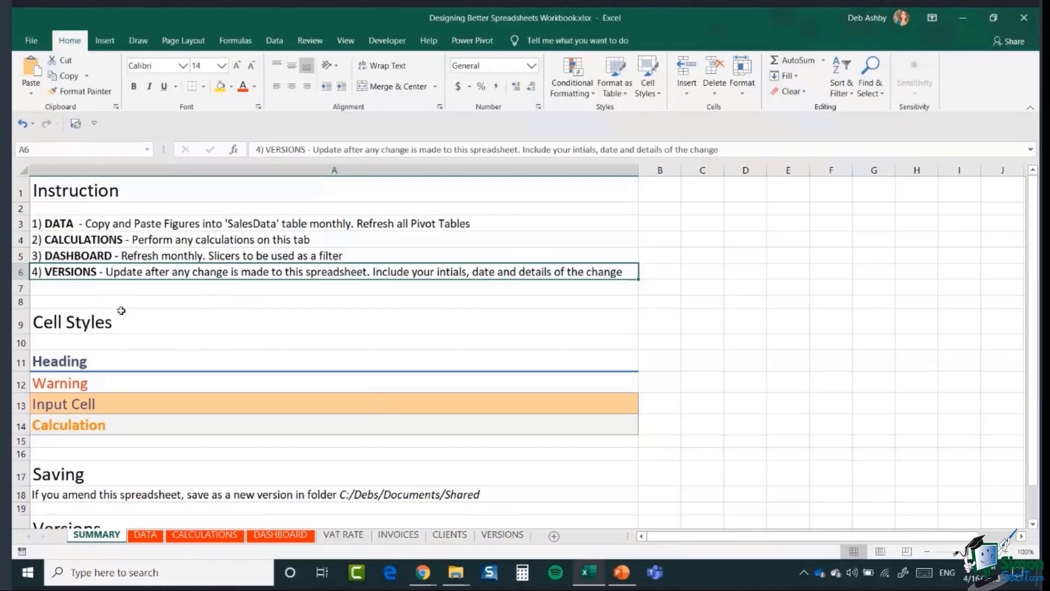
pyautogui.click(163, 322)
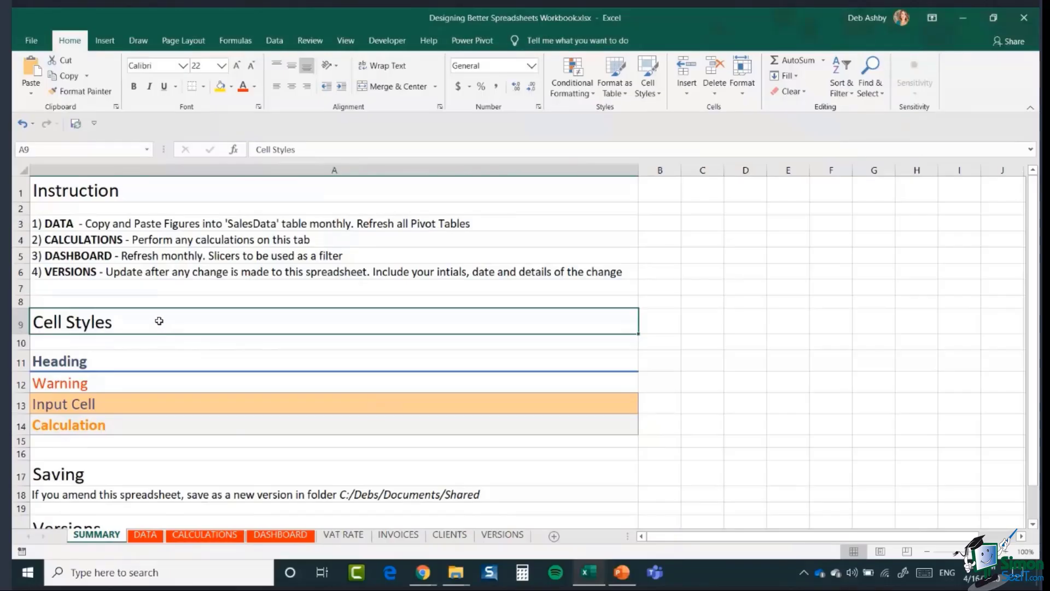
pyautogui.scroll(-2, 159, 320)
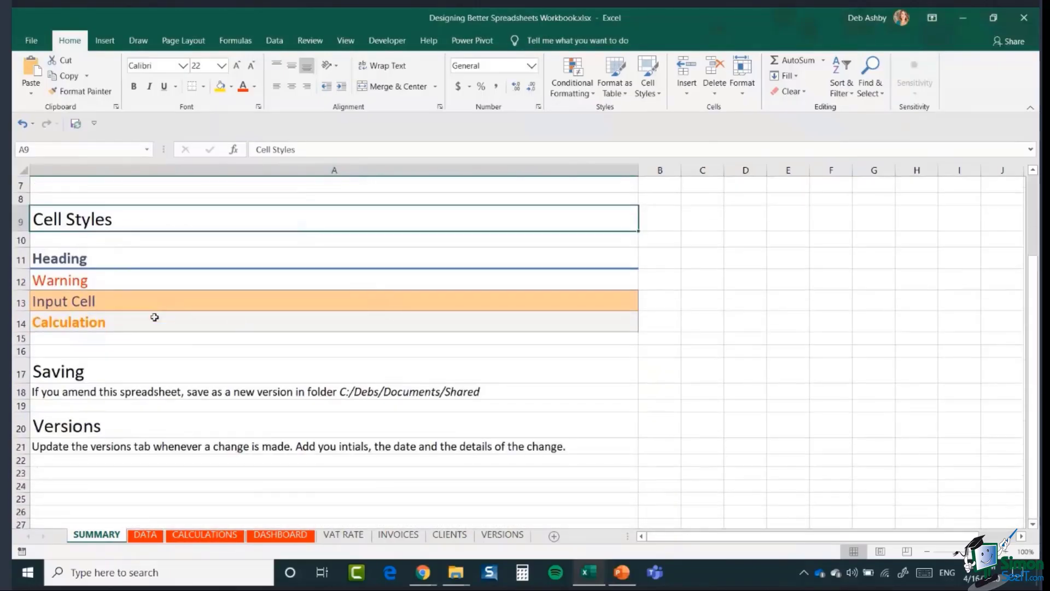
pyautogui.click(132, 260)
pyautogui.click(136, 280)
pyautogui.click(137, 301)
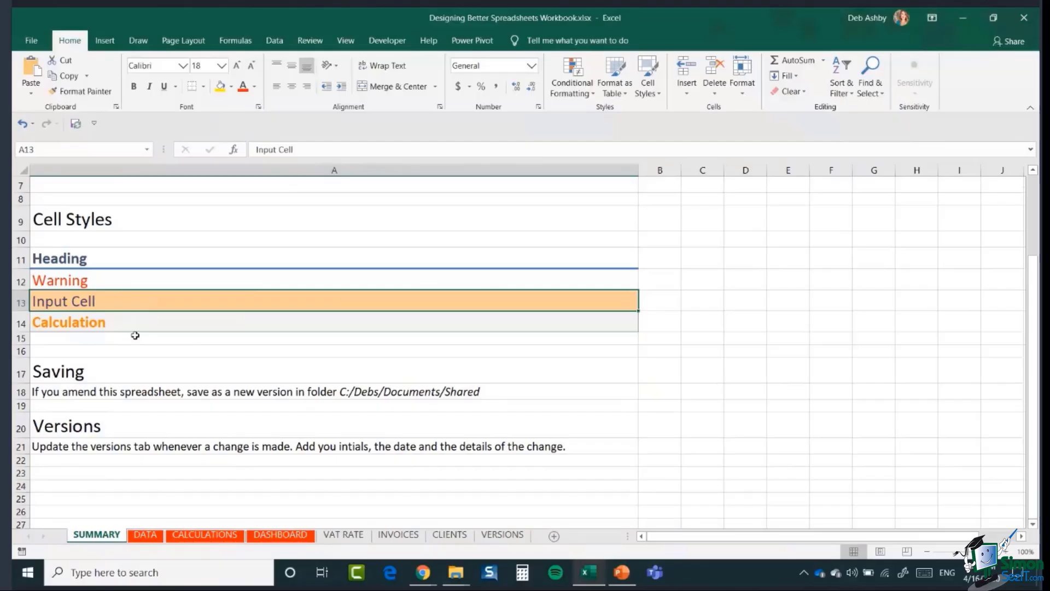
pyautogui.click(118, 256)
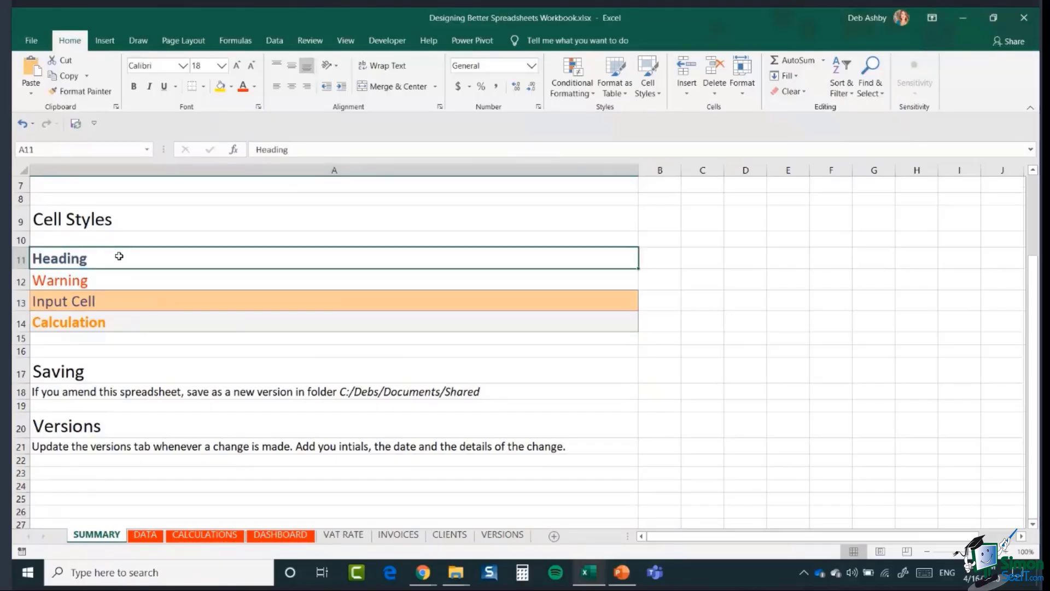
pyautogui.click(116, 283)
pyautogui.click(115, 299)
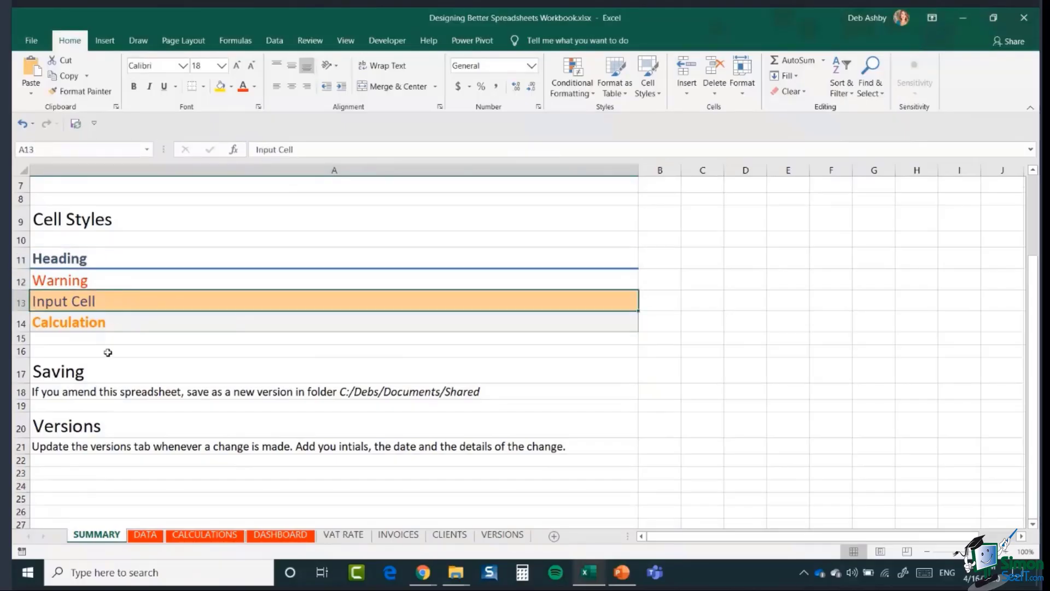
pyautogui.click(115, 263)
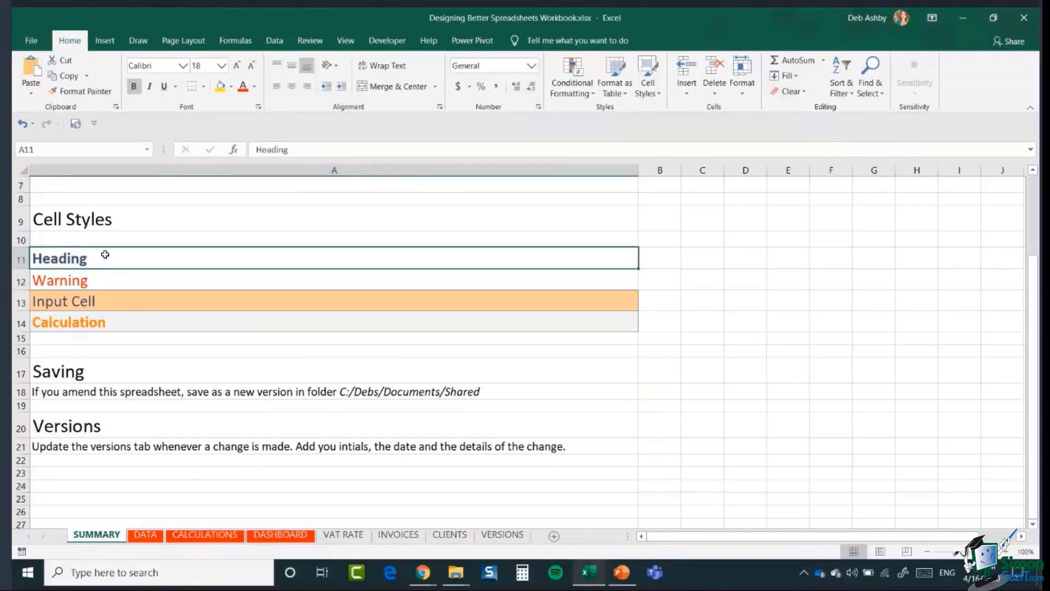
pyautogui.click(104, 285)
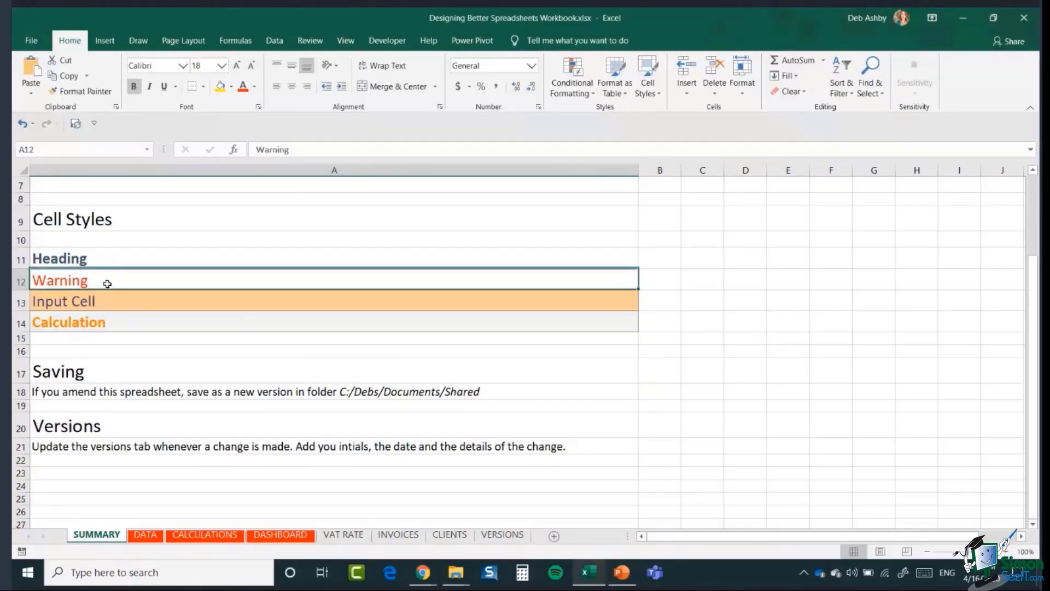
pyautogui.click(119, 301)
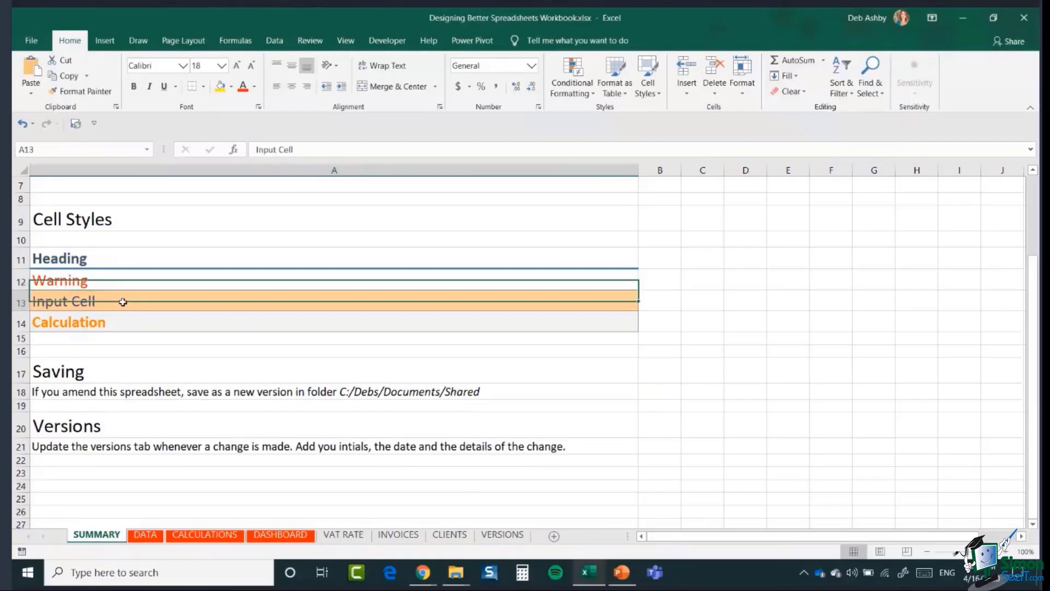
pyautogui.click(121, 323)
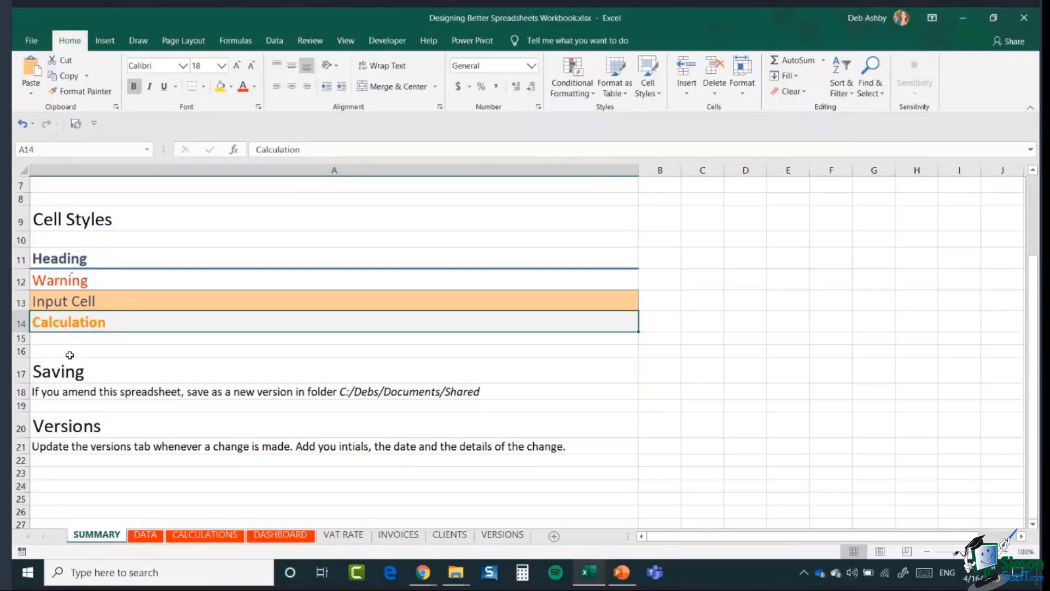
pyautogui.click(104, 303)
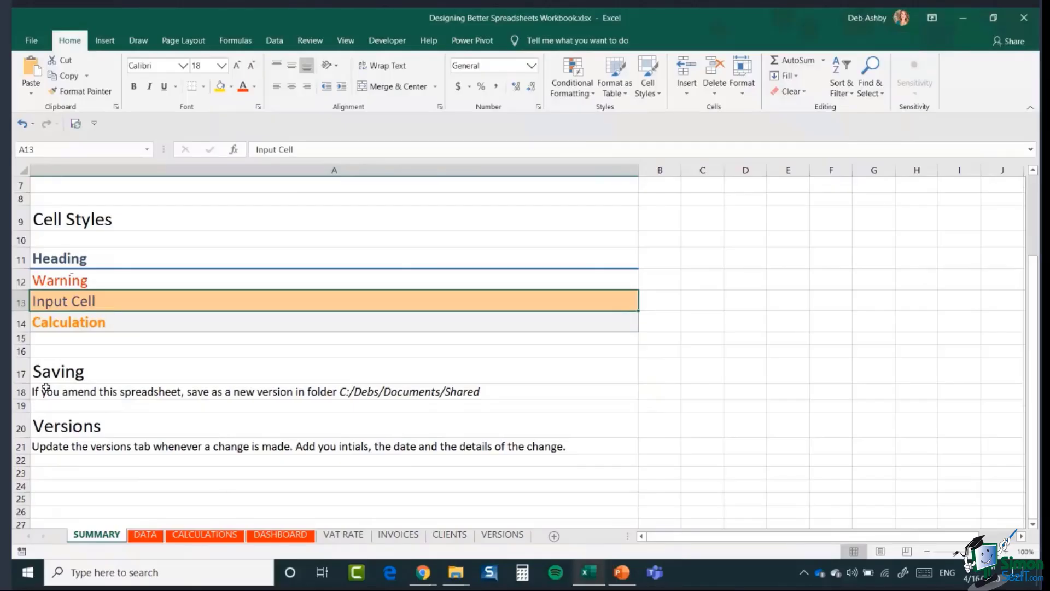
pyautogui.click(34, 377)
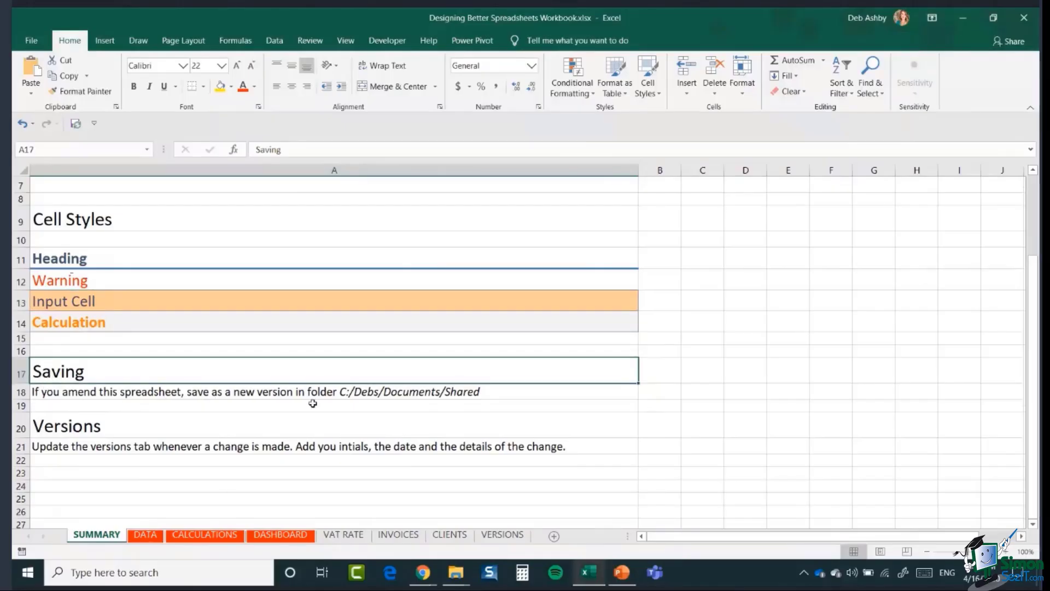
pyautogui.click(458, 392)
pyautogui.hotkey('ctrl', '5')
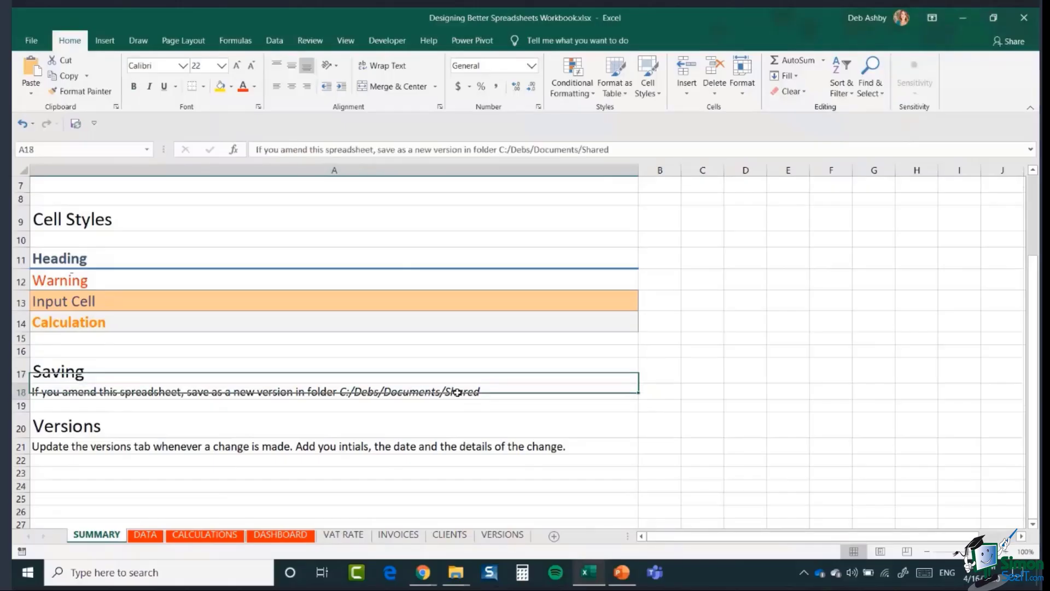
pyautogui.hotkey('ctrl', '5')
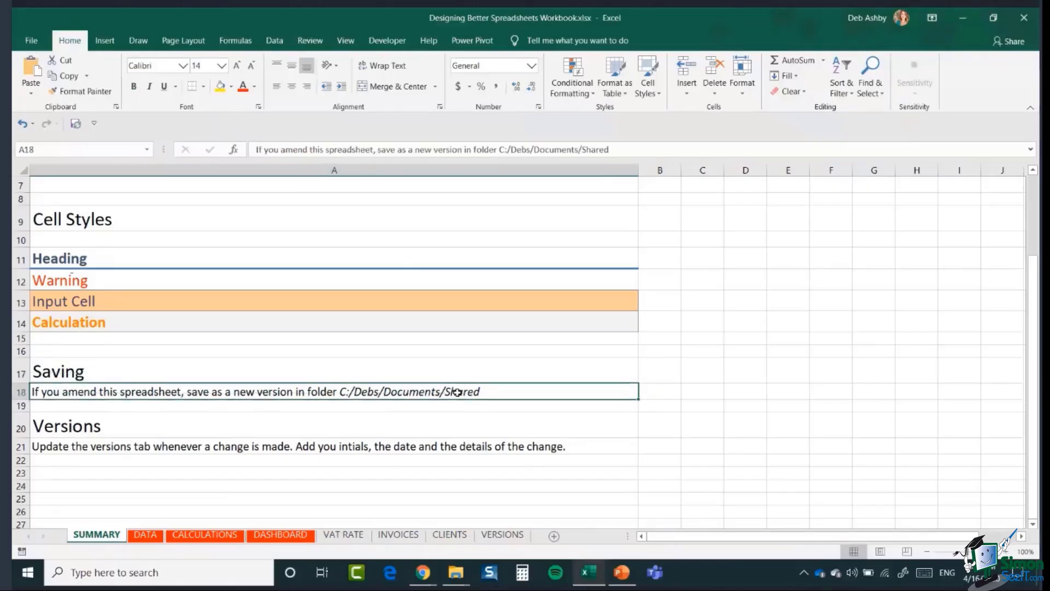
pyautogui.click(71, 451)
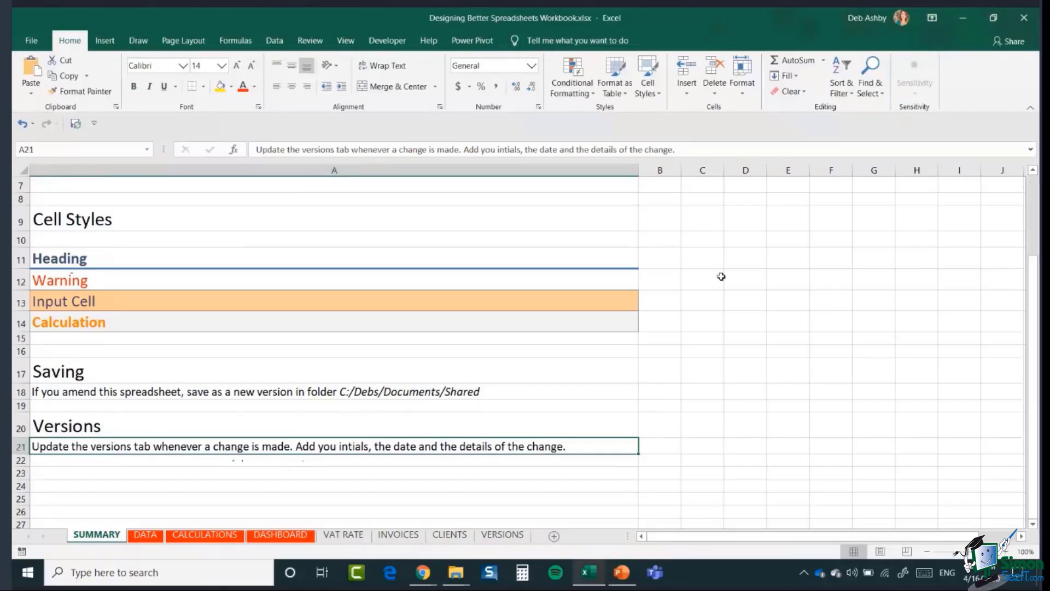
pyautogui.click(699, 282)
pyautogui.scroll(1, 700, 282)
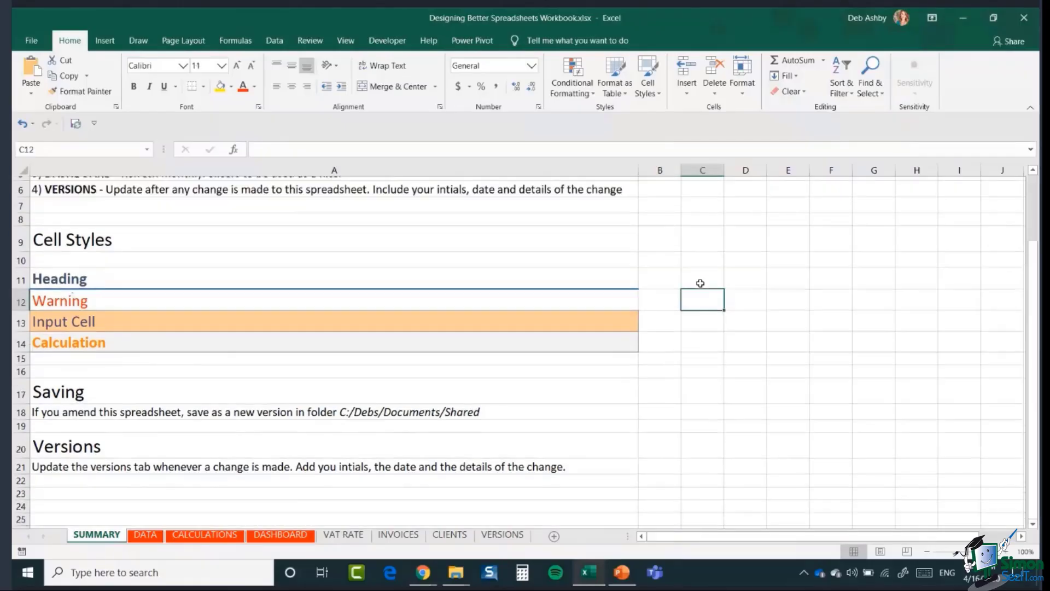
# - Scroll SUMMARY back to the top and switch to the VAT RATE sheet
pyautogui.scroll(2, 700, 283)
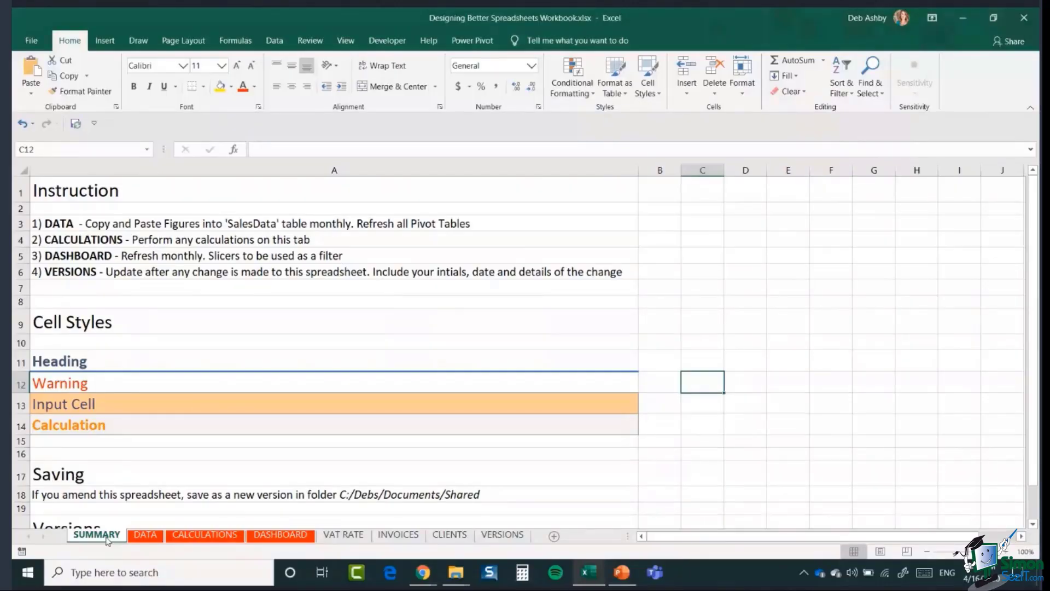
pyautogui.click(341, 535)
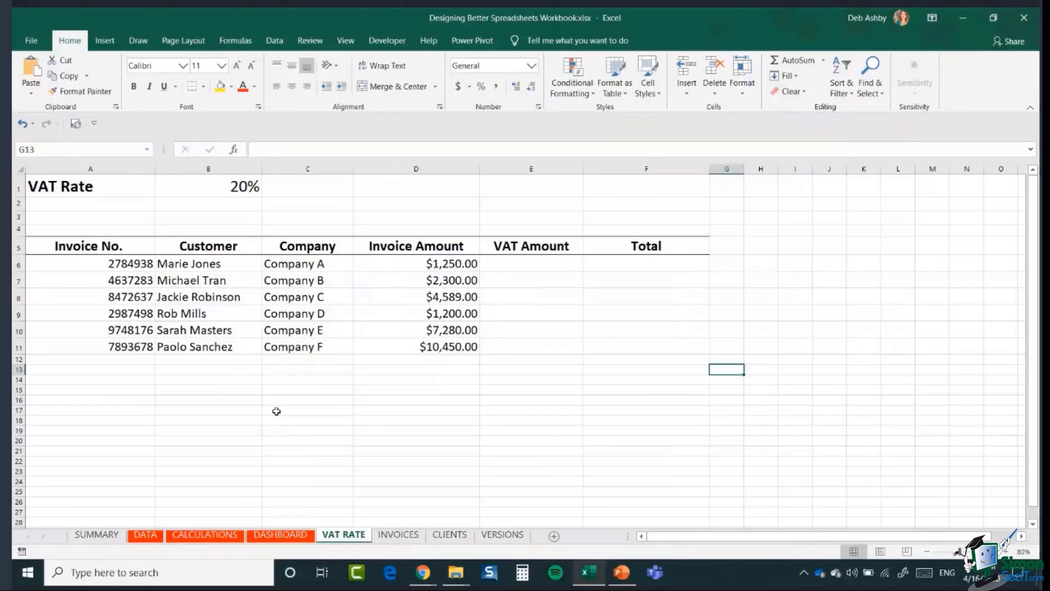
# - Review the invoice columns in row 6 and the 20% VAT rate cell
pyautogui.click(517, 264)
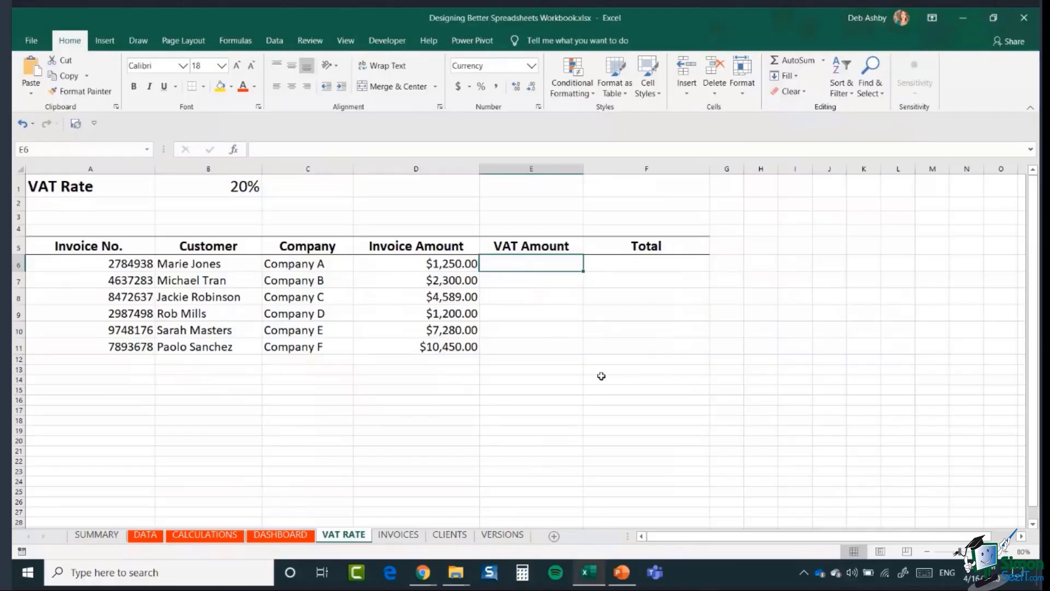
pyautogui.moveTo(100, 263); pyautogui.dragTo(98, 347)
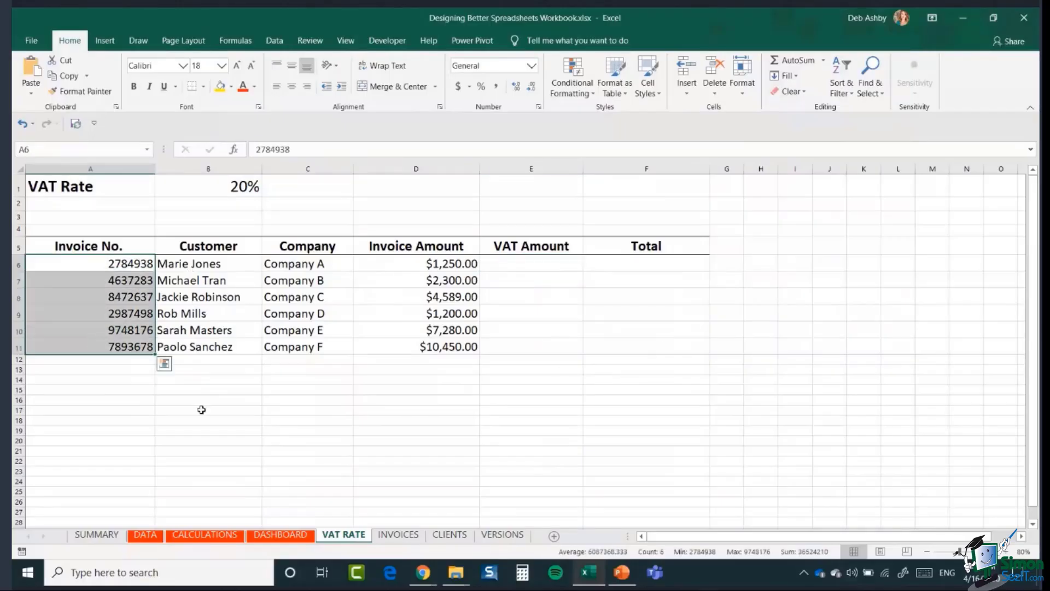
pyautogui.click(235, 262)
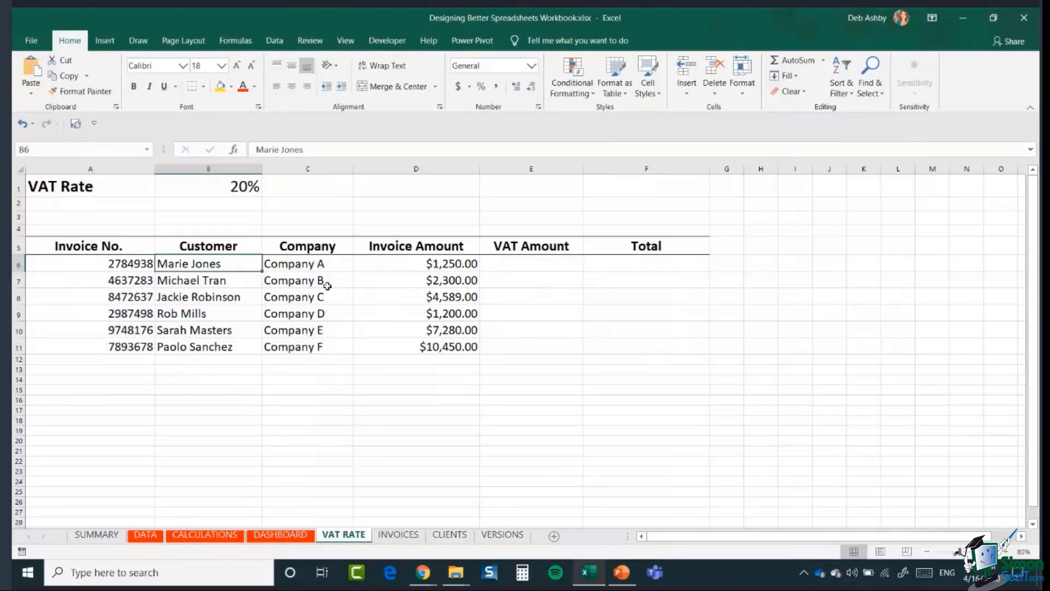
pyautogui.click(329, 265)
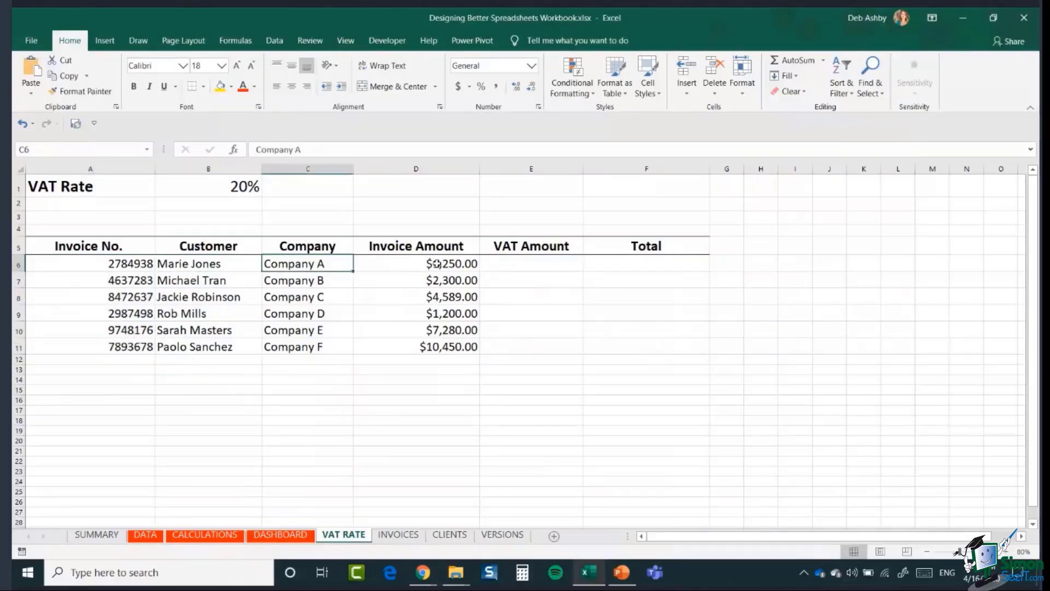
pyautogui.click(458, 264)
pyautogui.click(535, 267)
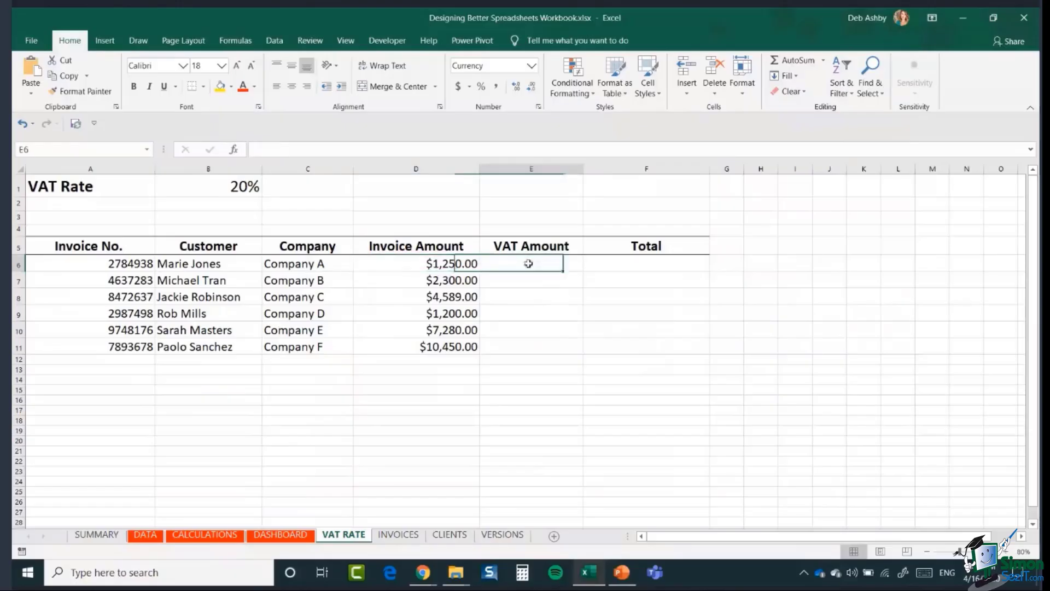
pyautogui.click(649, 265)
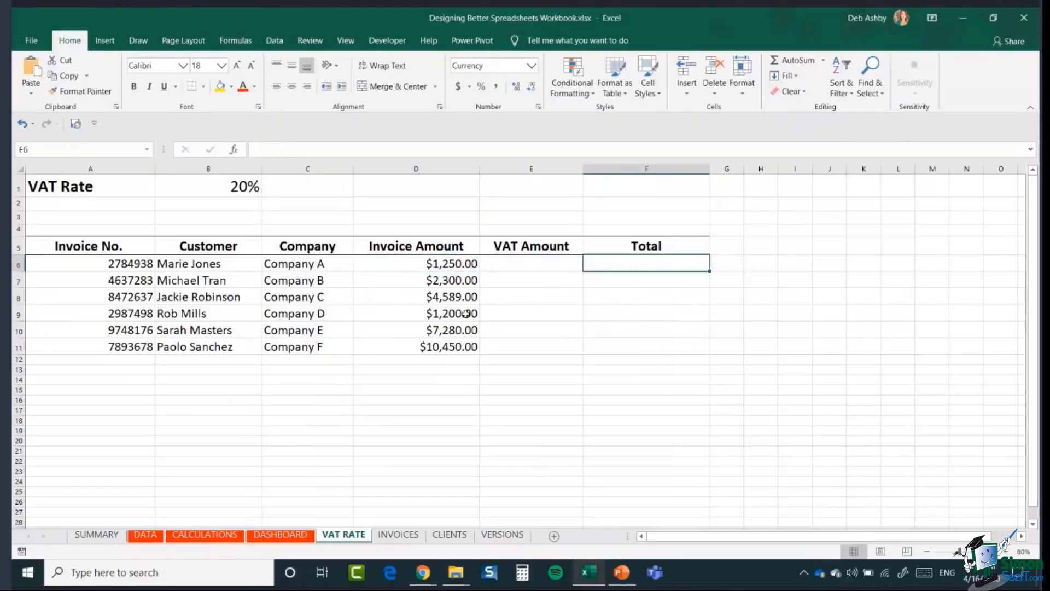
pyautogui.click(208, 186)
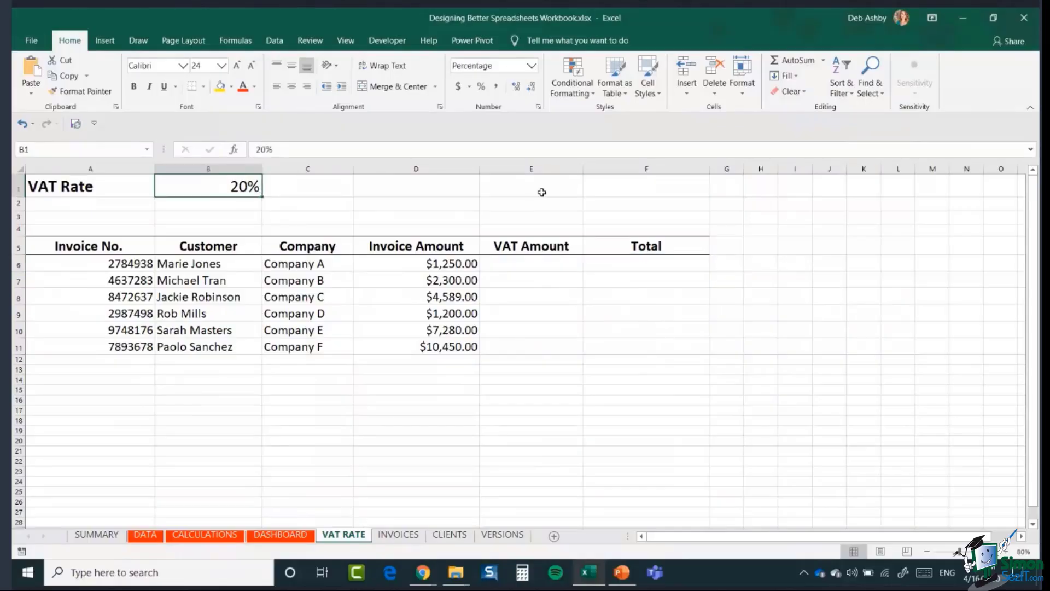
# - Enter =D6*20% in E6 as the first invoice's VAT amount
pyautogui.click(534, 265)
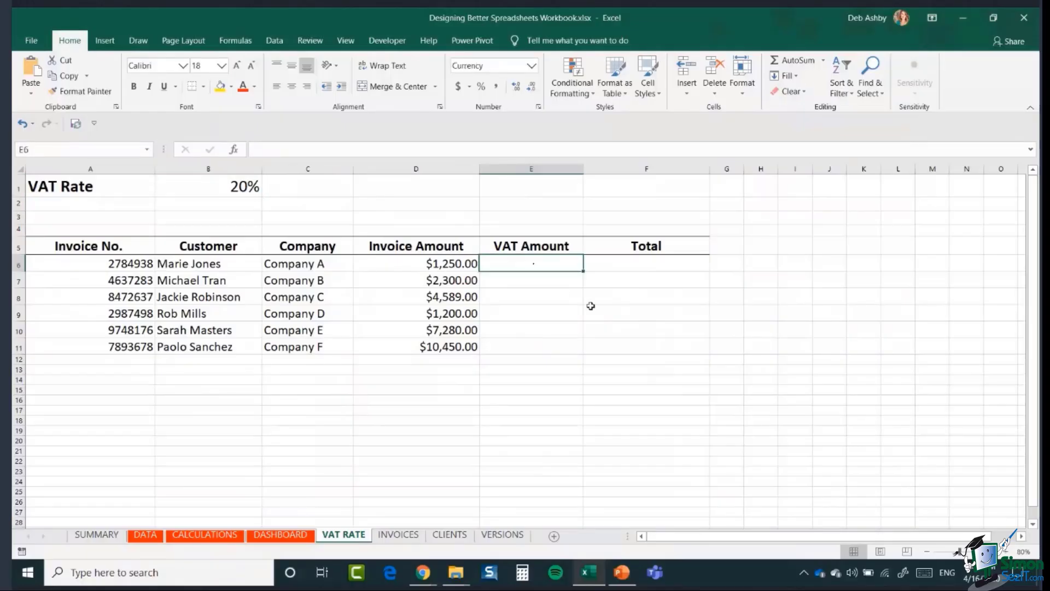
pyautogui.write('=')
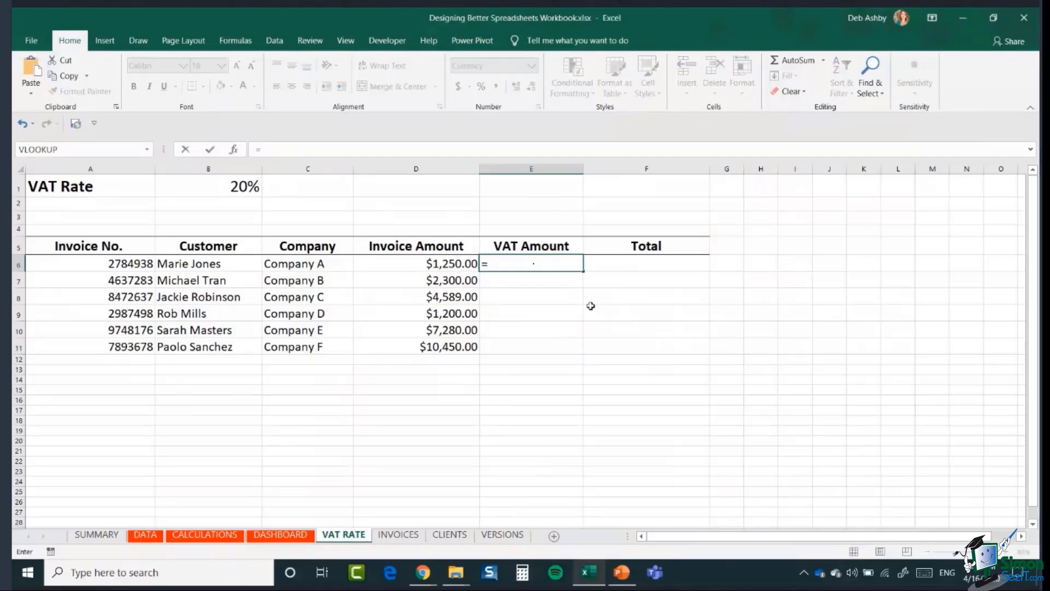
pyautogui.click(422, 259)
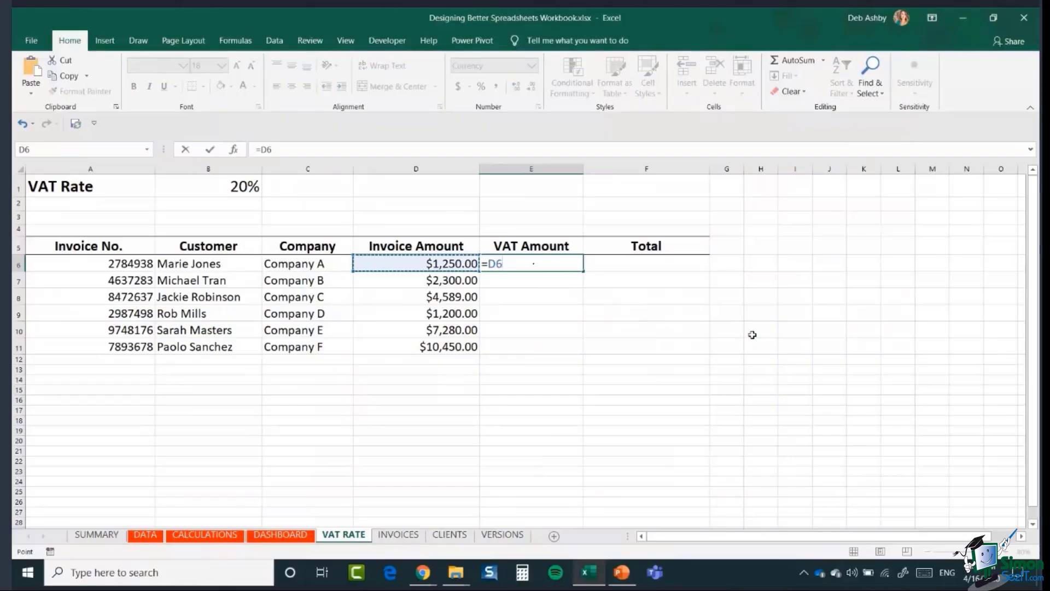
pyautogui.write('*')
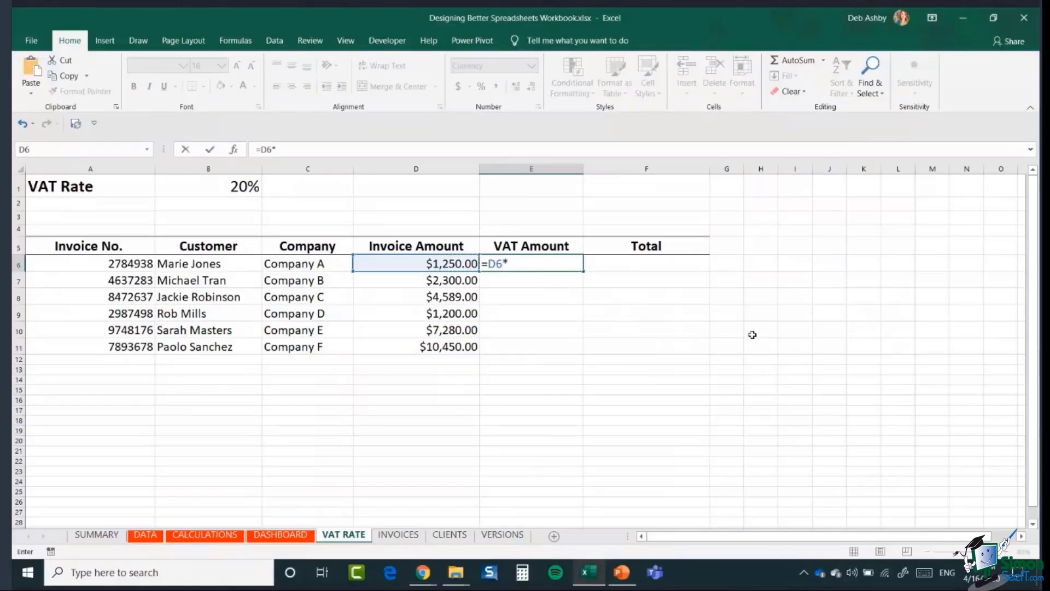
pyautogui.write('20%')
pyautogui.press('Return')
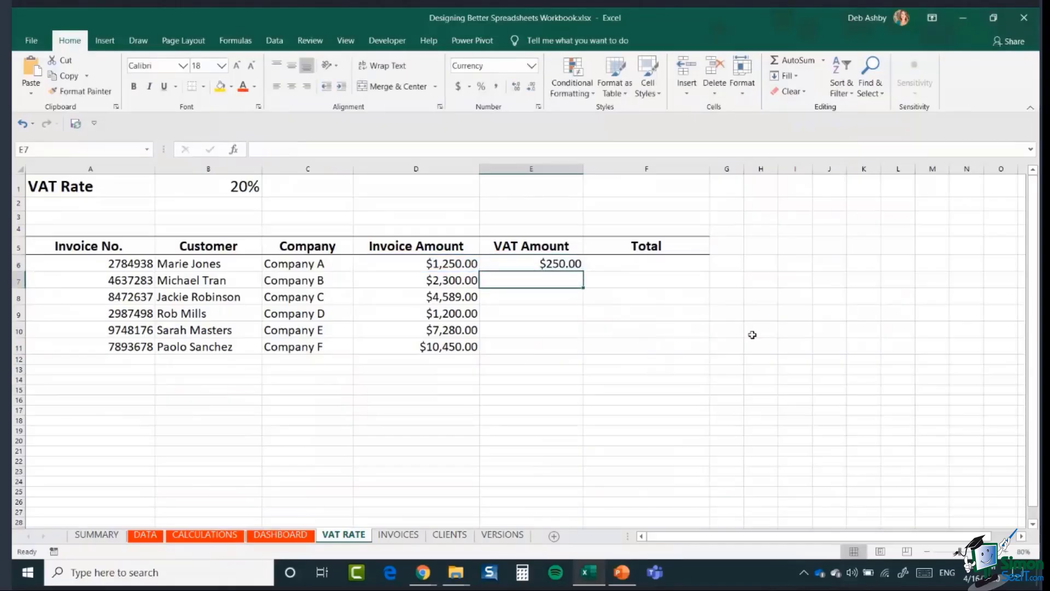
# - Copy the VAT formula down to E11 and check the copied formulas
pyautogui.click(520, 263)
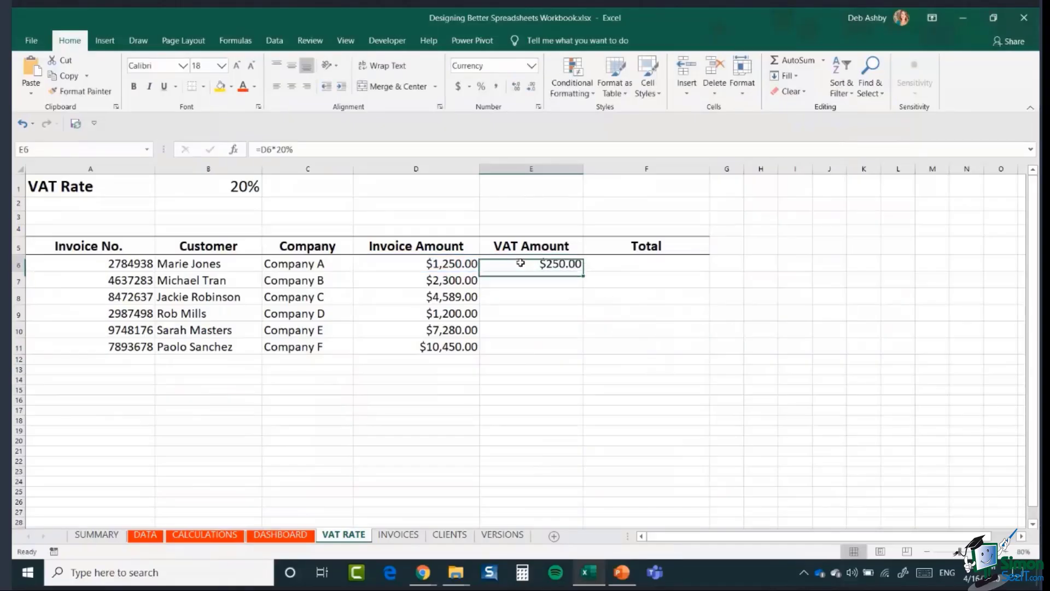
pyautogui.doubleClick(582, 271)
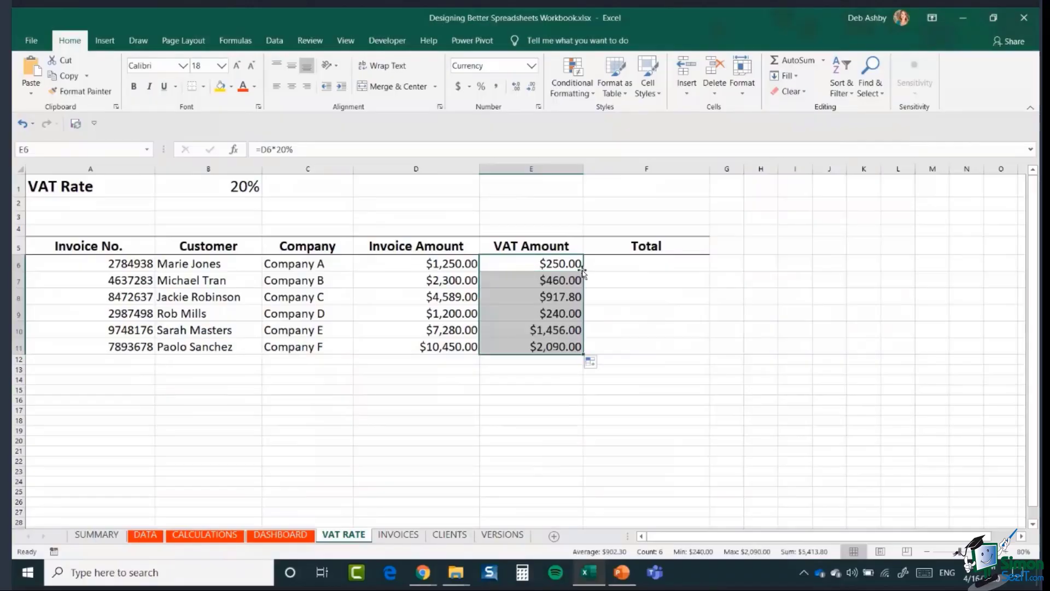
pyautogui.click(545, 300)
pyautogui.click(537, 313)
pyautogui.click(535, 330)
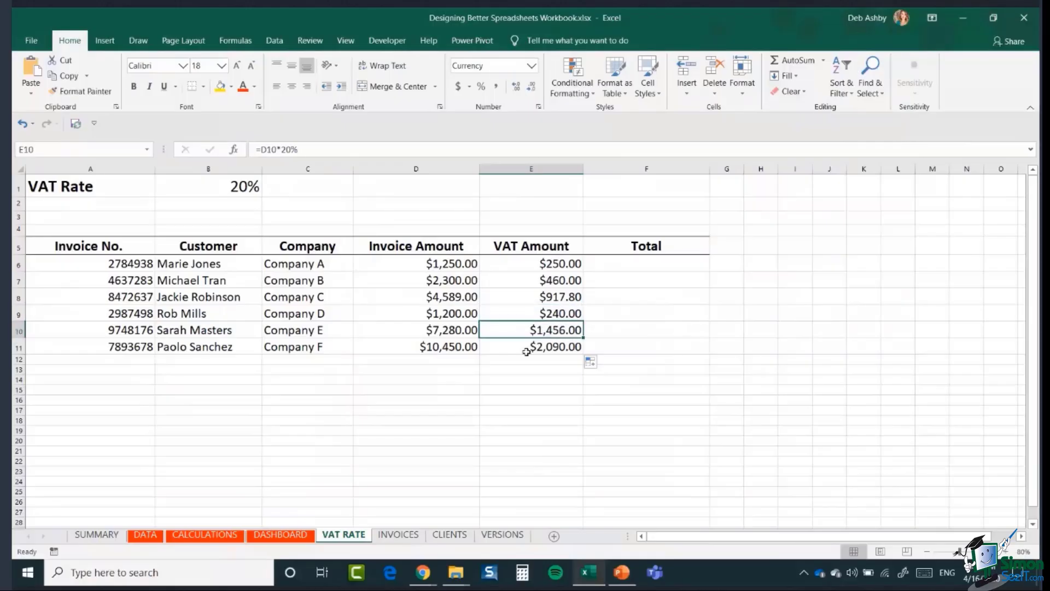
pyautogui.click(523, 349)
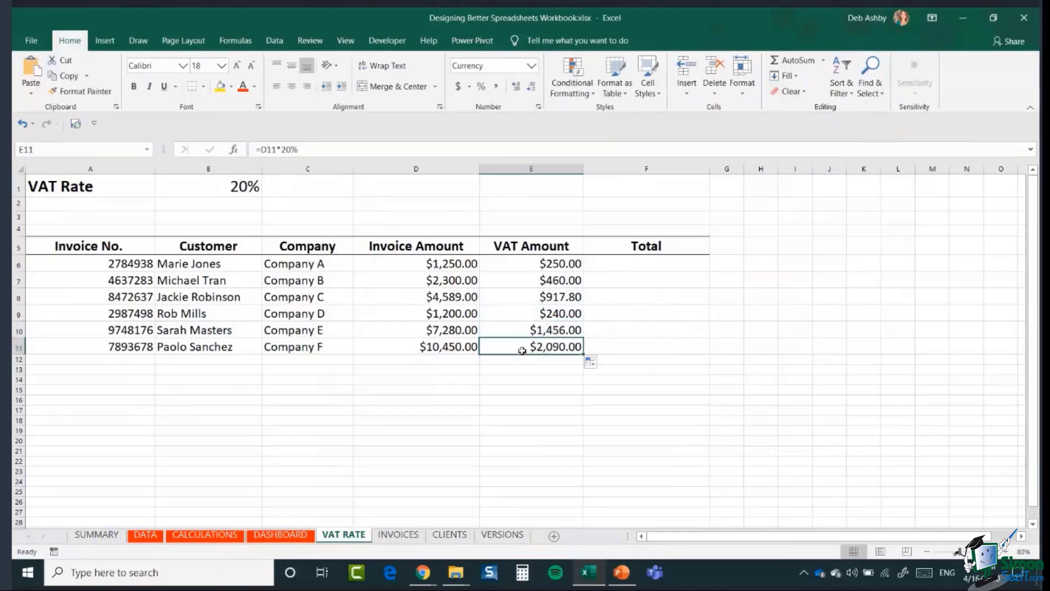
pyautogui.doubleClick(512, 265)
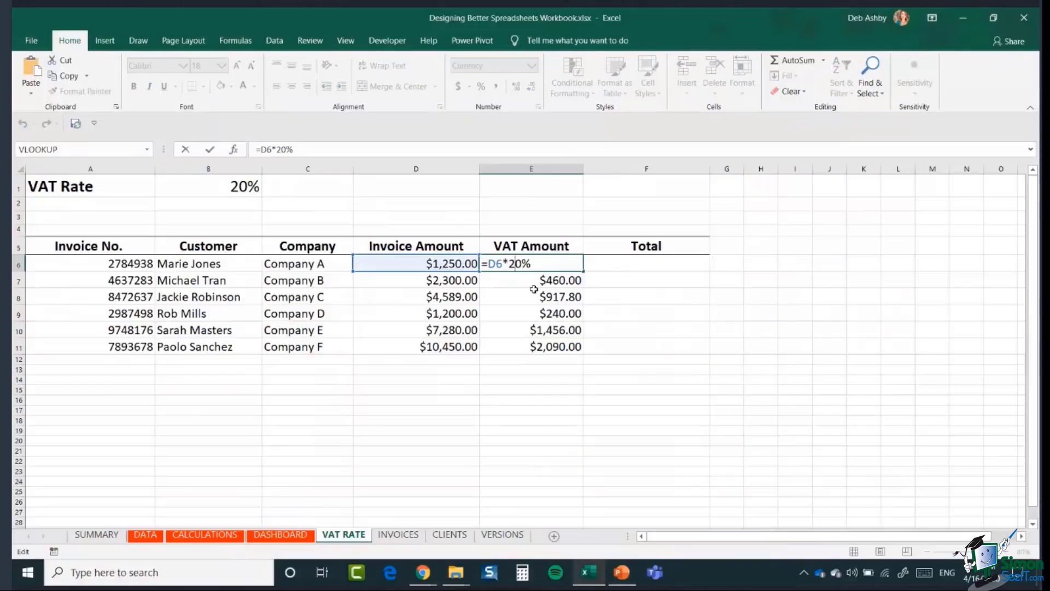
pyautogui.hotkey('ctrl', 'Return')
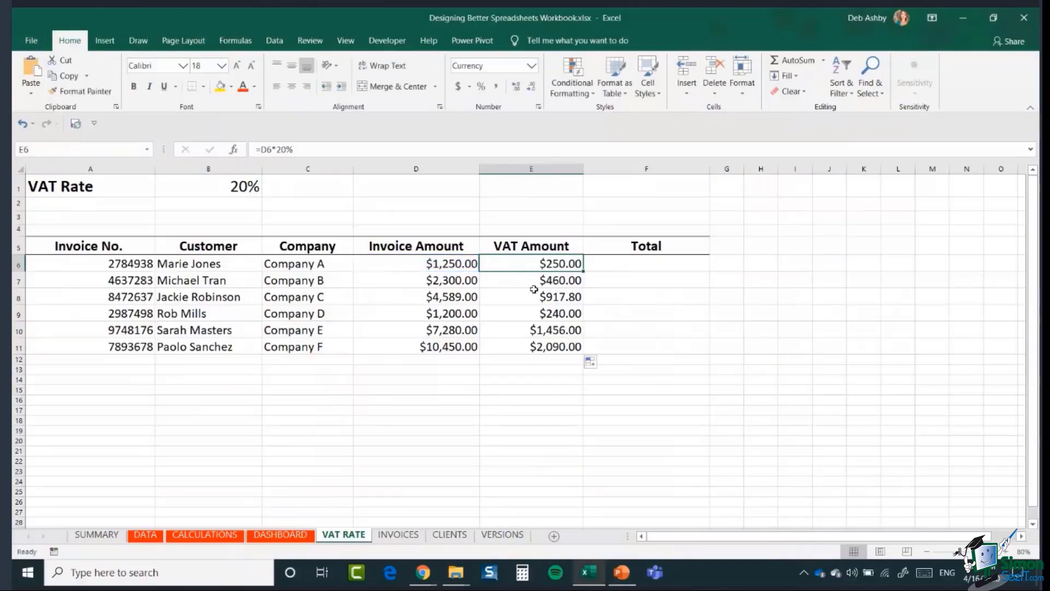
pyautogui.click(205, 192)
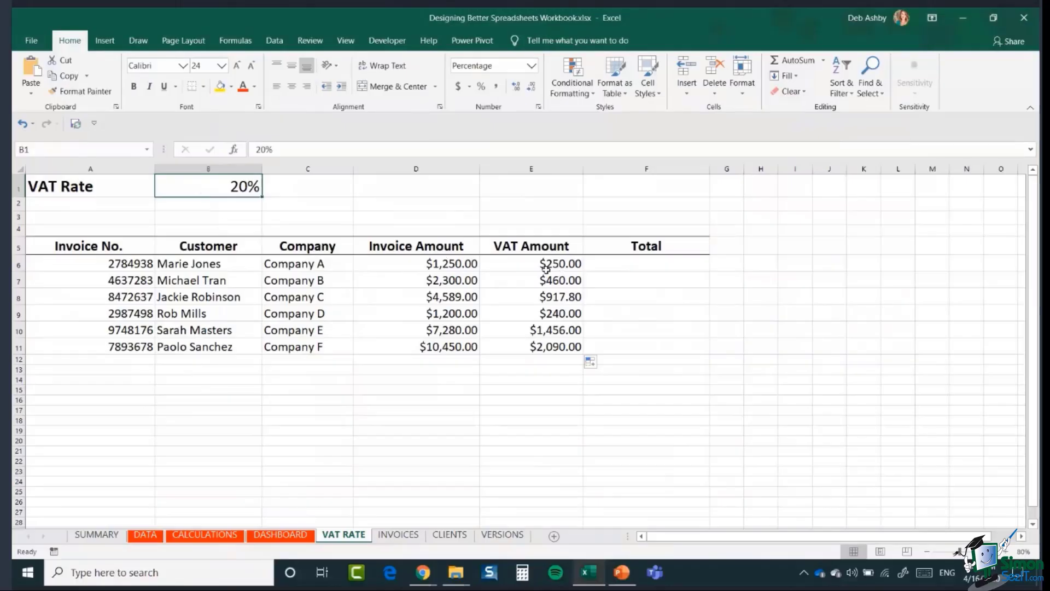
pyautogui.click(527, 264)
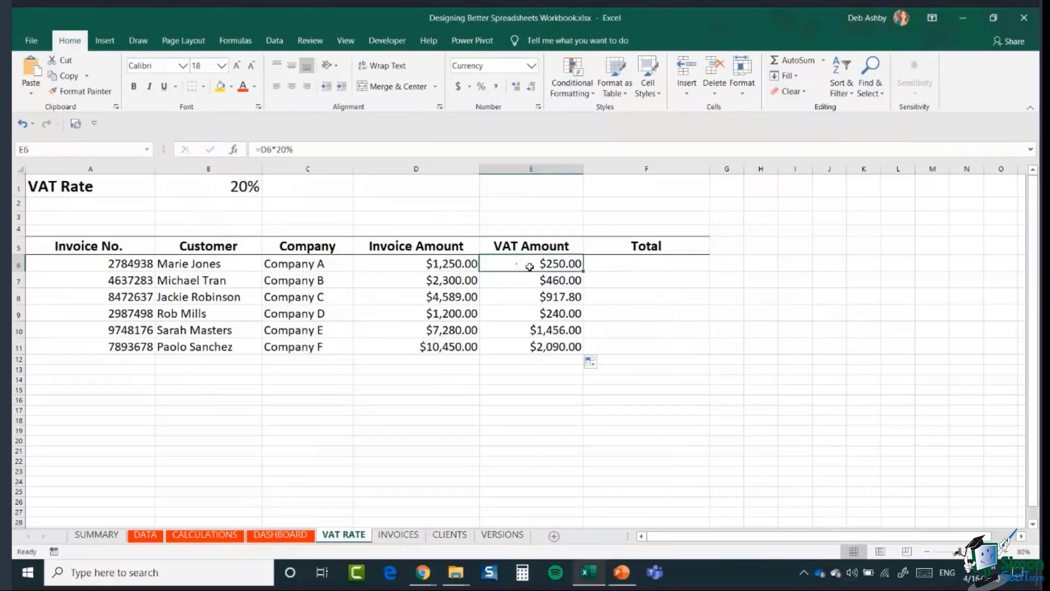
pyautogui.doubleClick(527, 265)
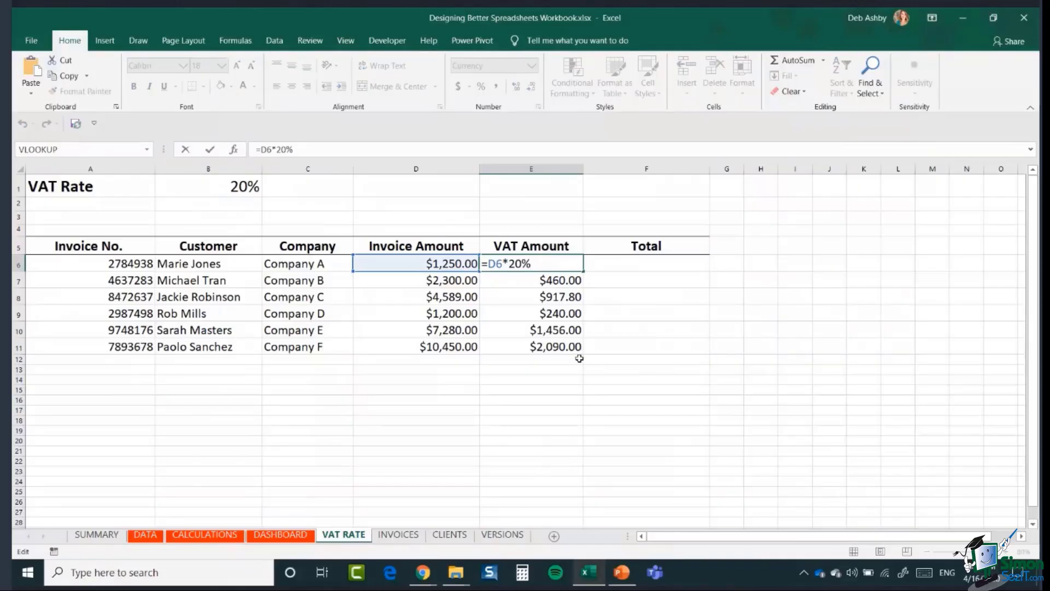
pyautogui.hotkey('ctrl', 'Return')
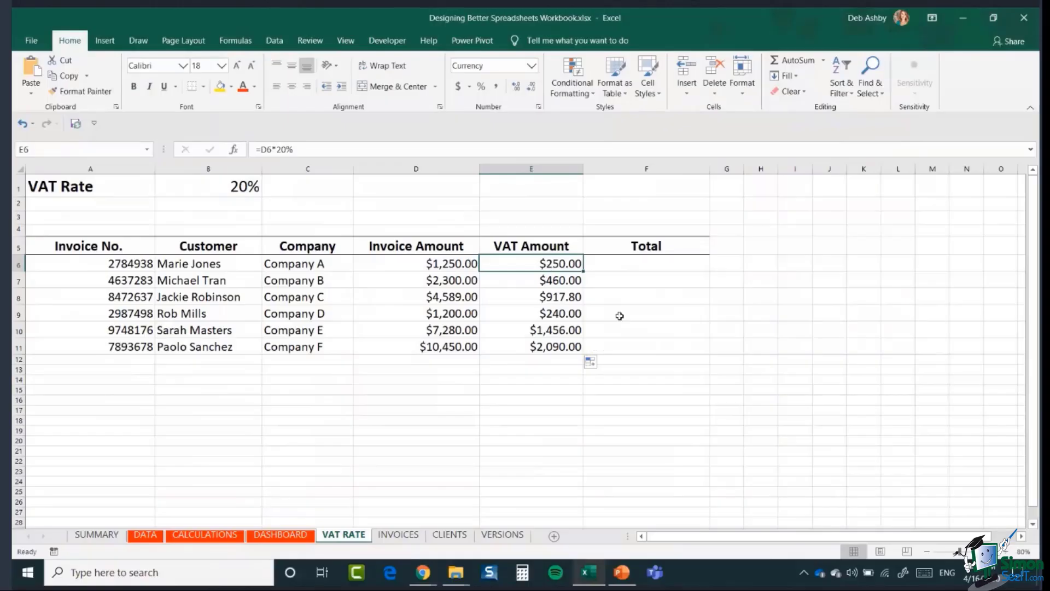
pyautogui.doubleClick(539, 264)
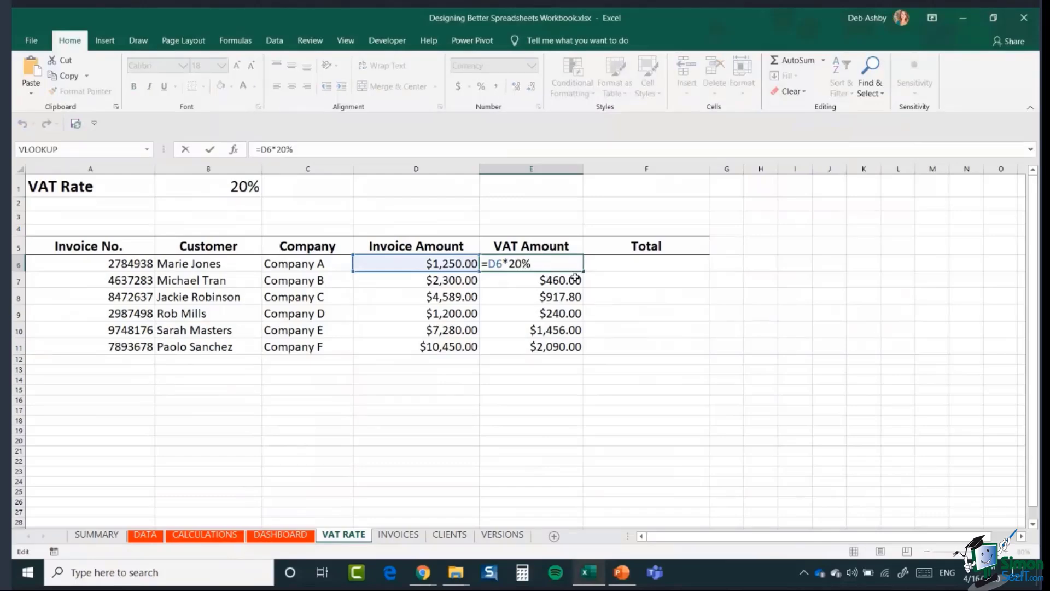
pyautogui.press('Escape')
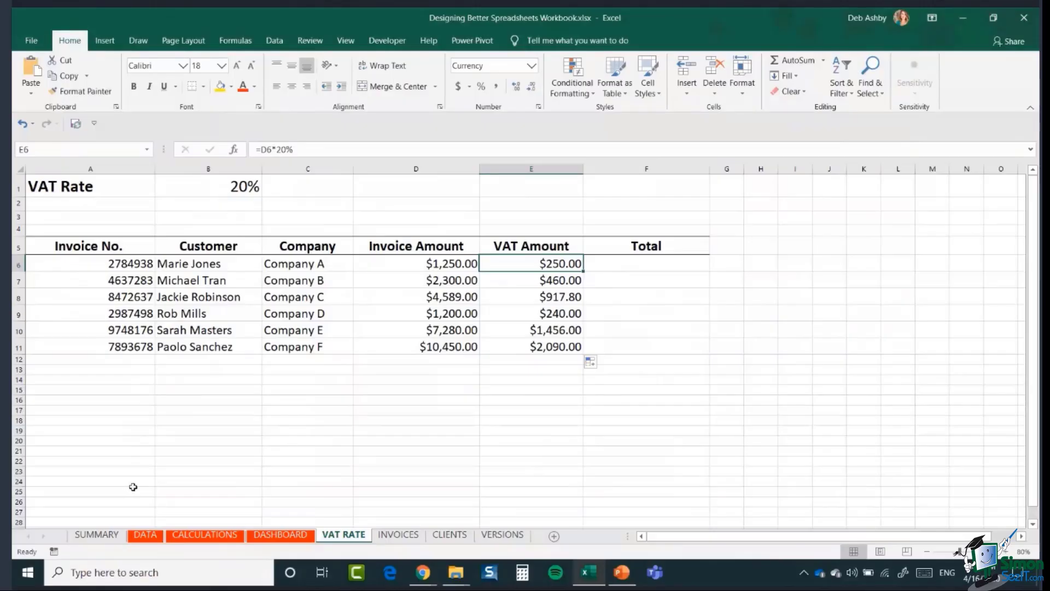
pyautogui.doubleClick(520, 280)
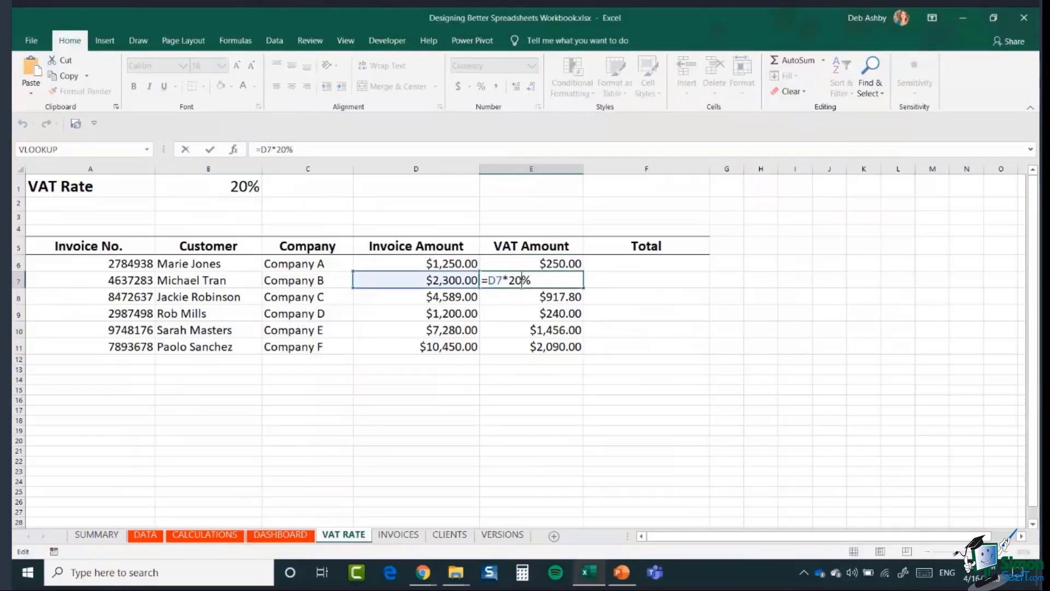
pyautogui.press('BackSpace')
pyautogui.write('5')
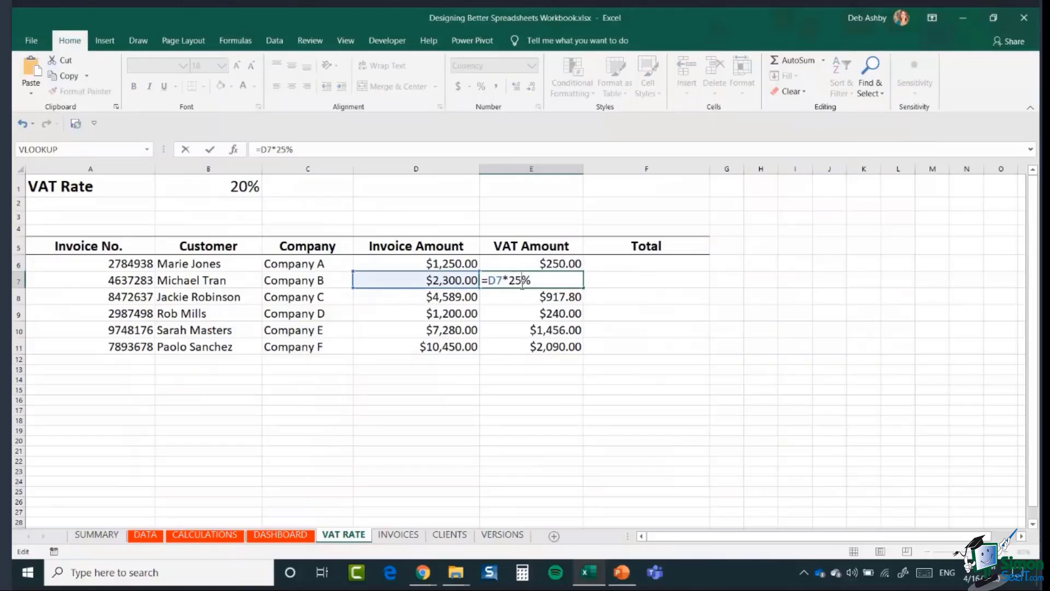
pyautogui.press('BackSpace')
pyautogui.write('0')
pyautogui.press('Return')
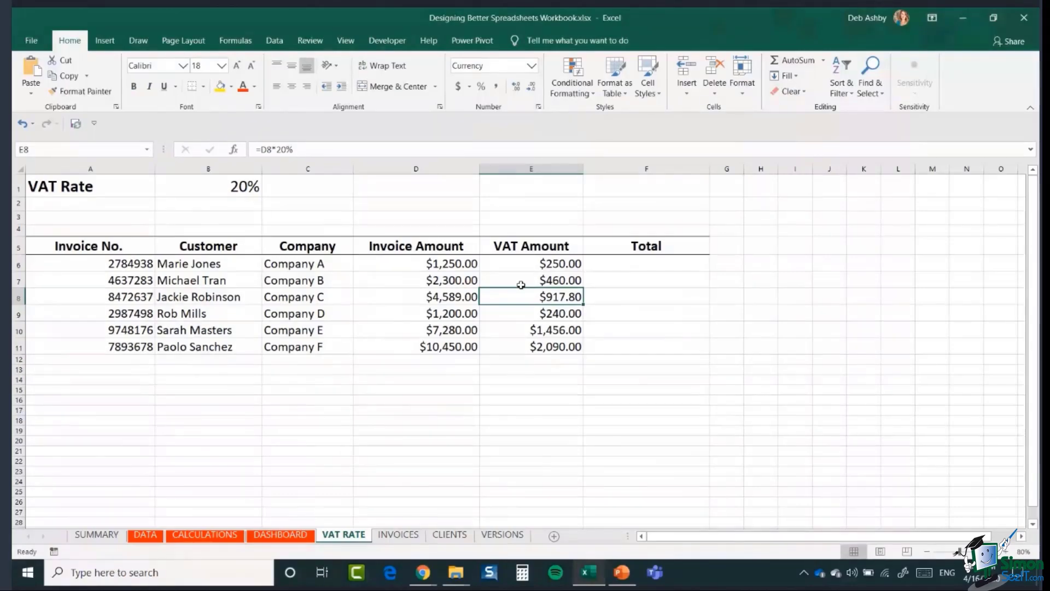
pyautogui.moveTo(530, 263); pyautogui.dragTo(534, 346)
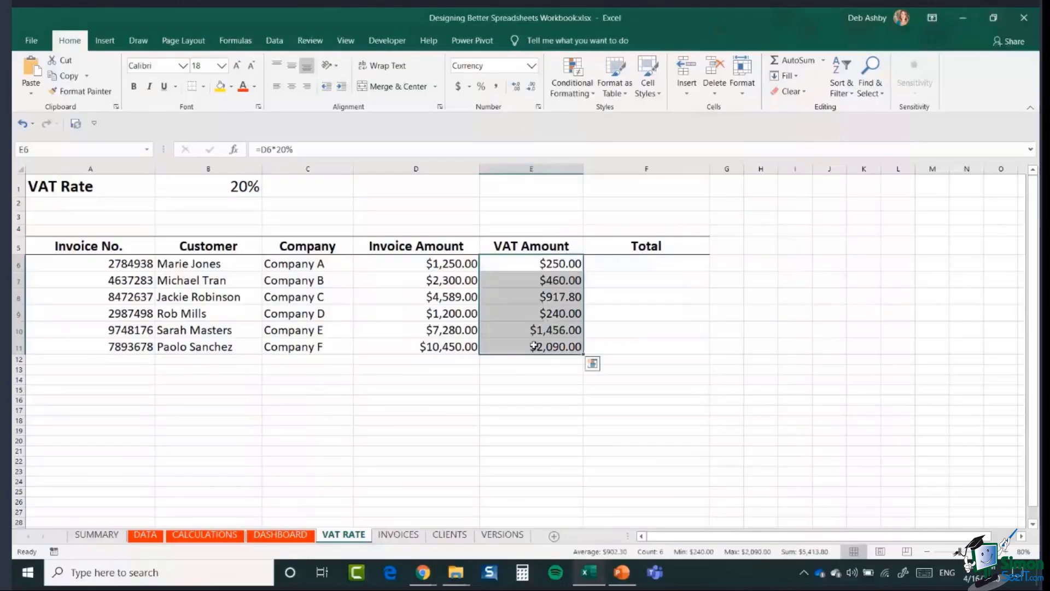
pyautogui.press('Delete')
pyautogui.click(544, 263)
pyautogui.write('=')
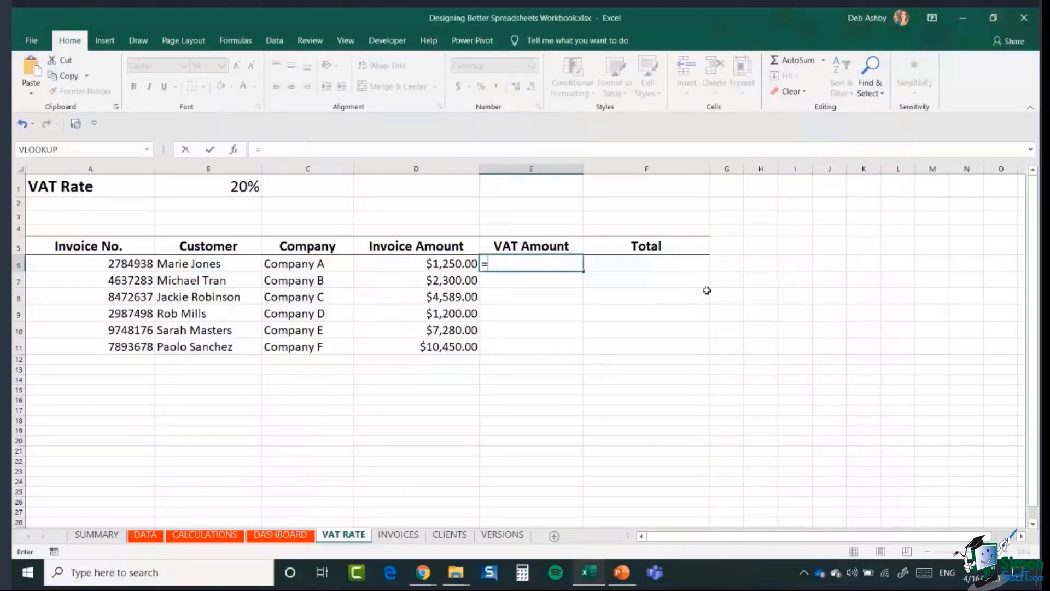
pyautogui.click(421, 267)
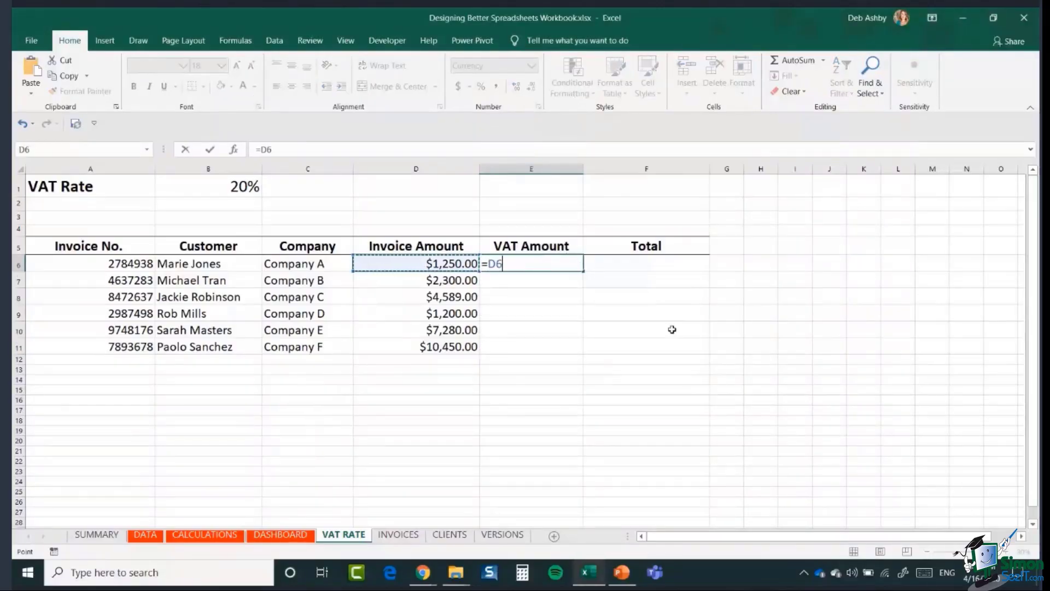
pyautogui.write('*')
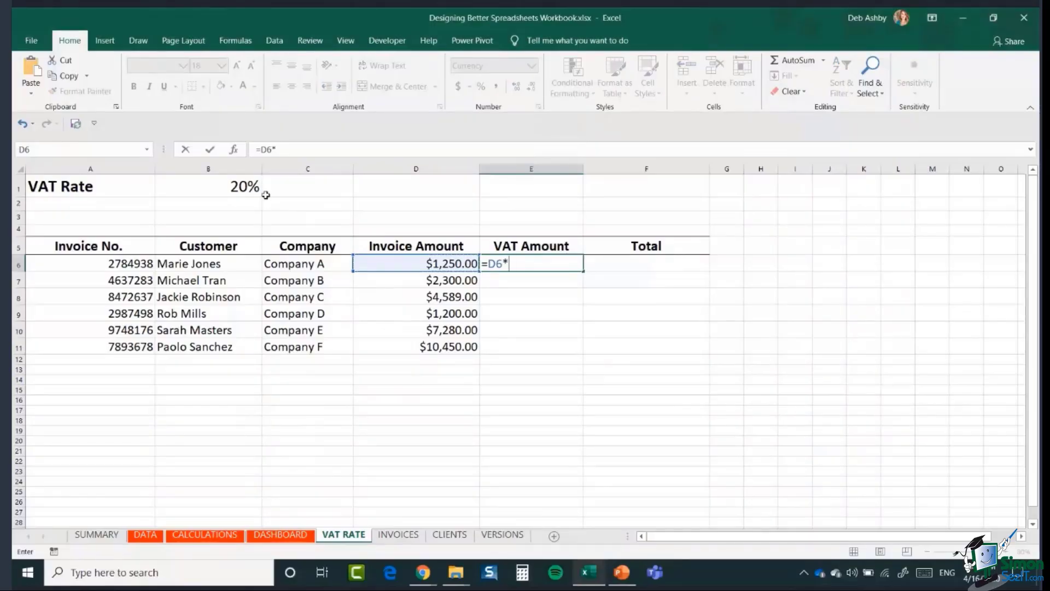
pyautogui.click(240, 189)
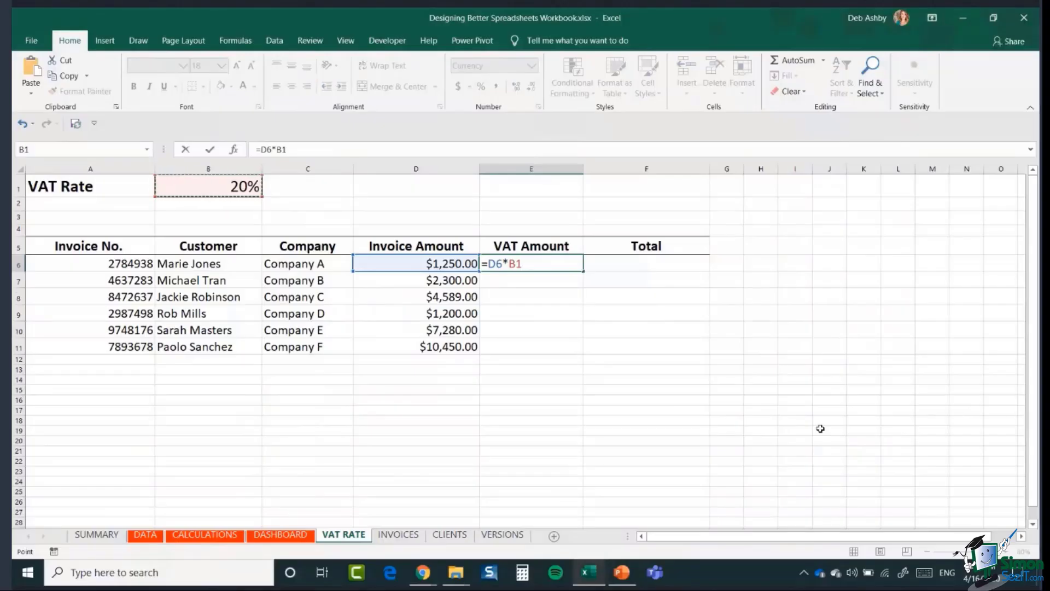
pyautogui.press('Return')
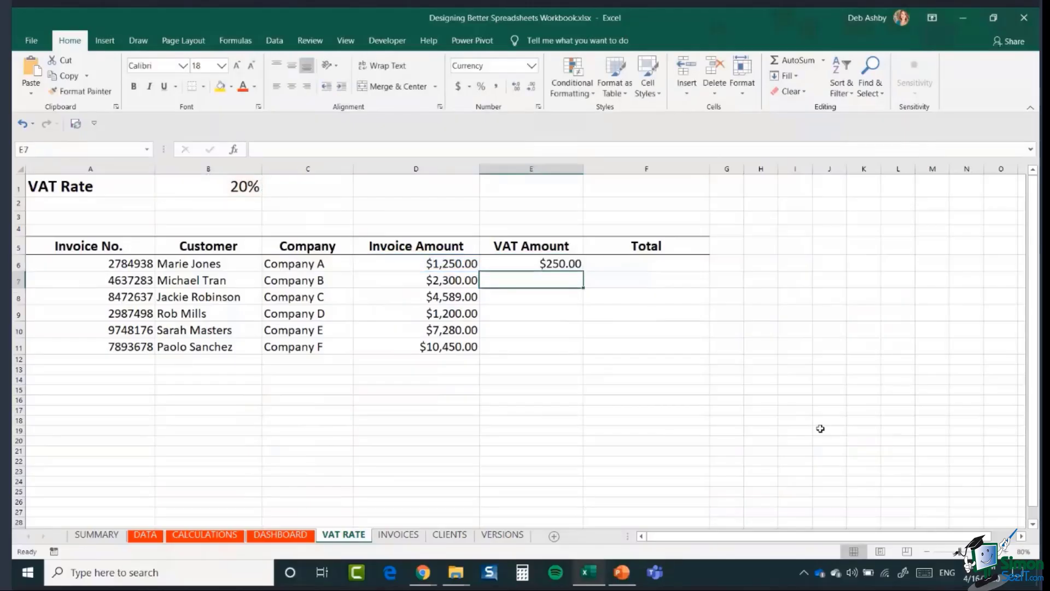
pyautogui.click(569, 262)
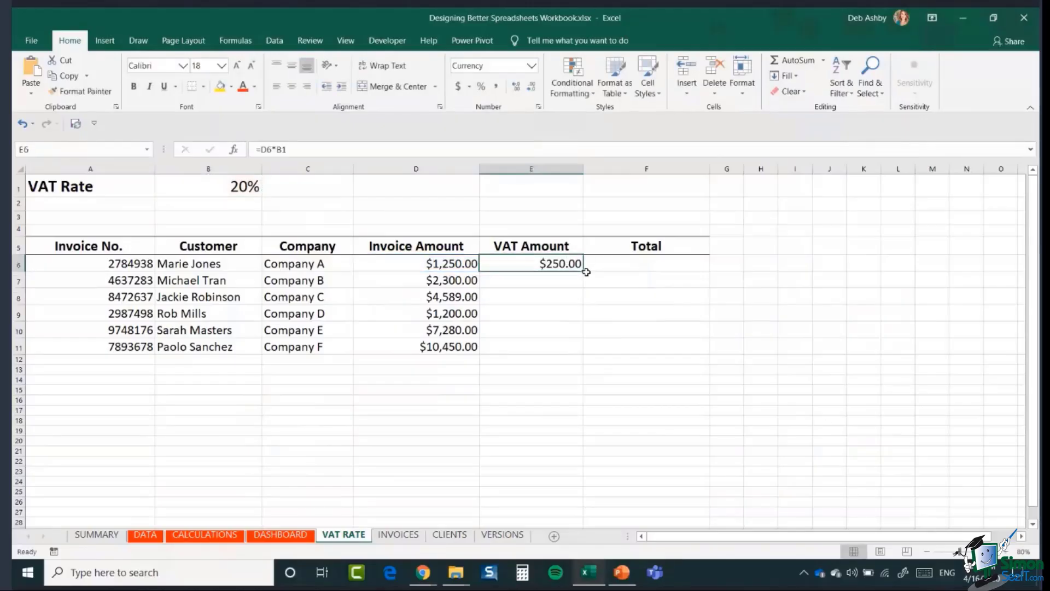
pyautogui.moveTo(584, 272); pyautogui.dragTo(584, 353)
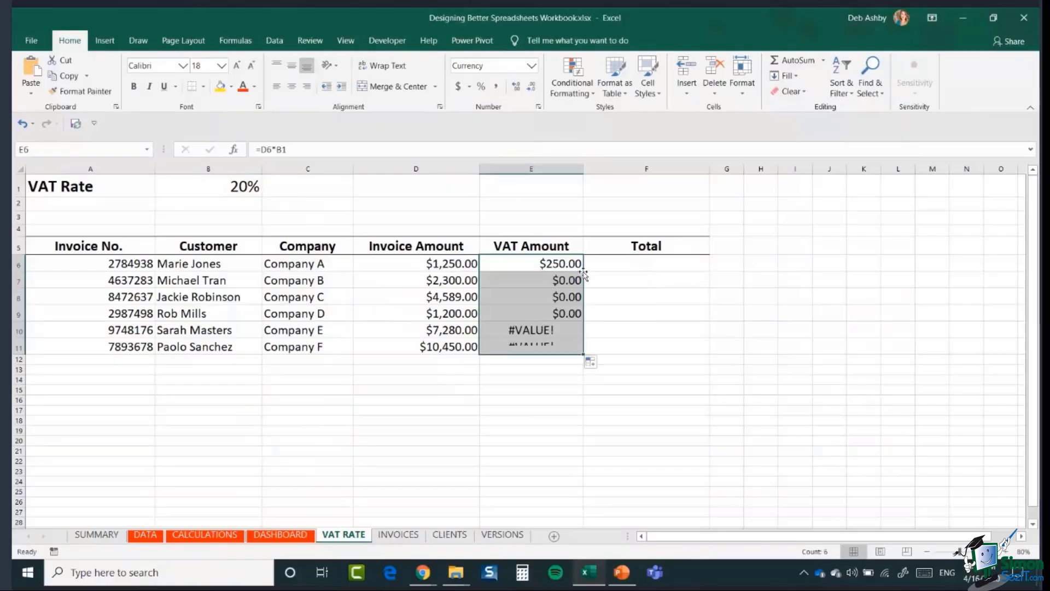
pyautogui.click(516, 284)
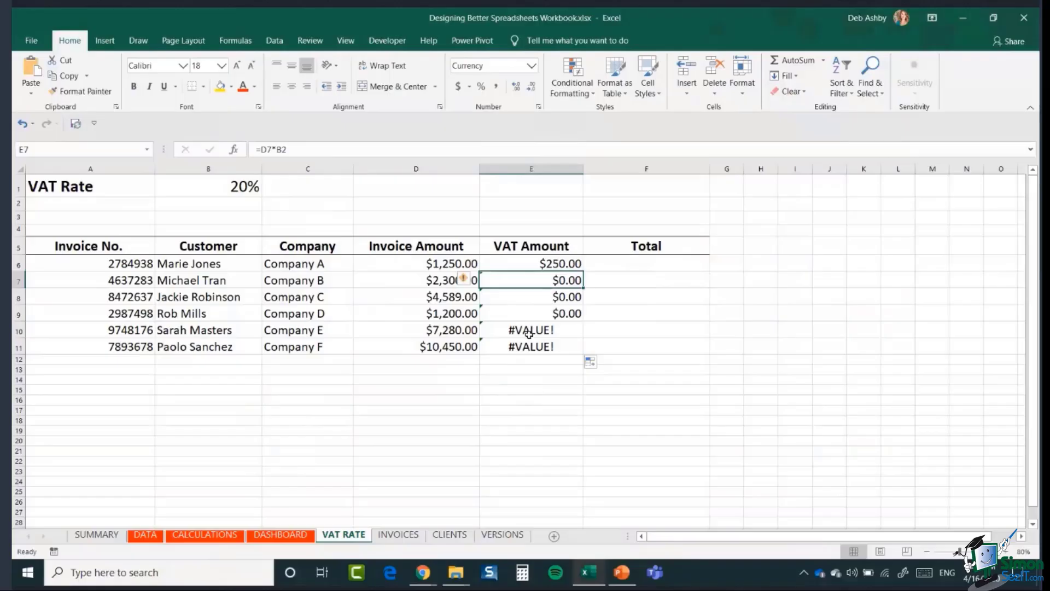
pyautogui.click(518, 263)
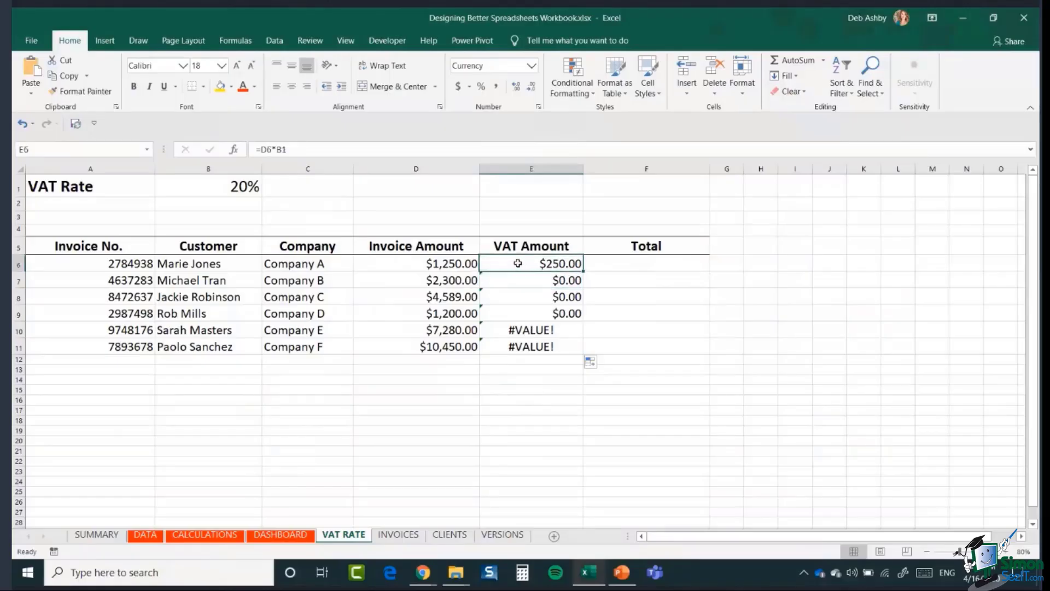
# - Inspect the shifting rate references in the E6, E7 and E8 VAT formulas, then select E6:E11
pyautogui.doubleClick(518, 263)
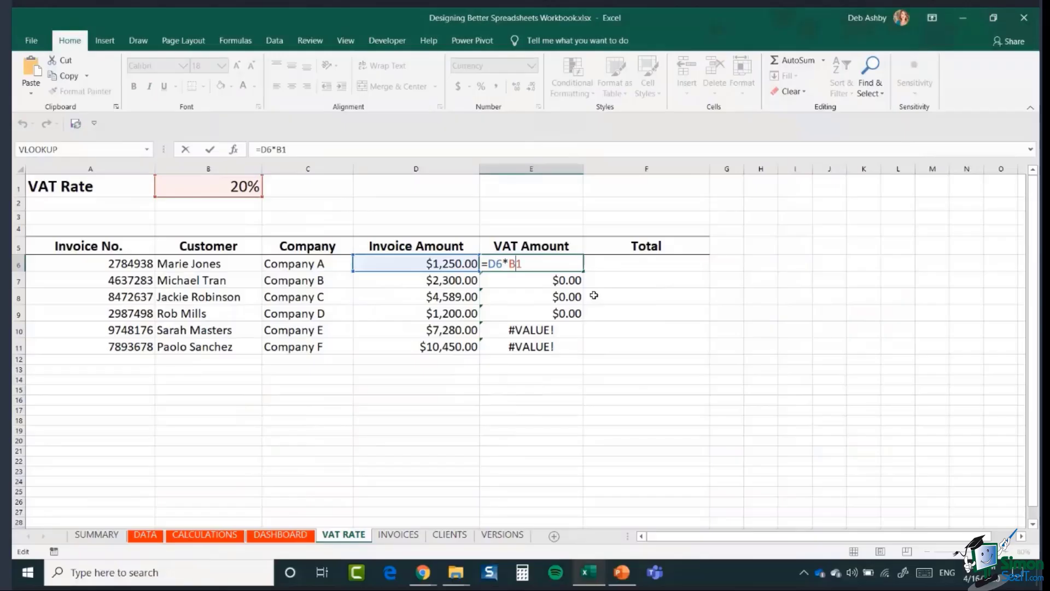
pyautogui.press('Return')
pyautogui.doubleClick(554, 281)
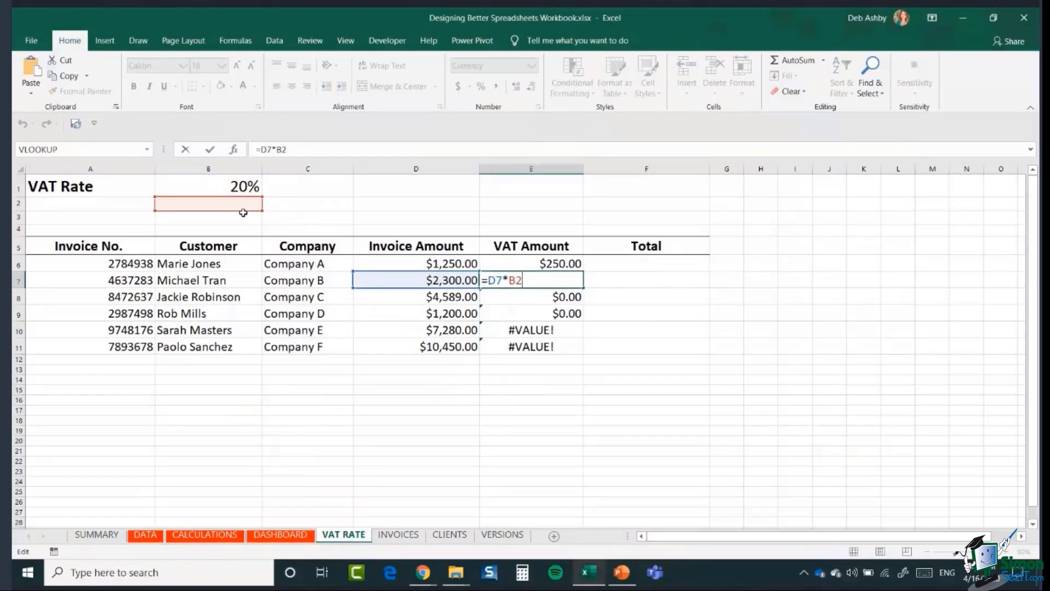
pyautogui.press('Return')
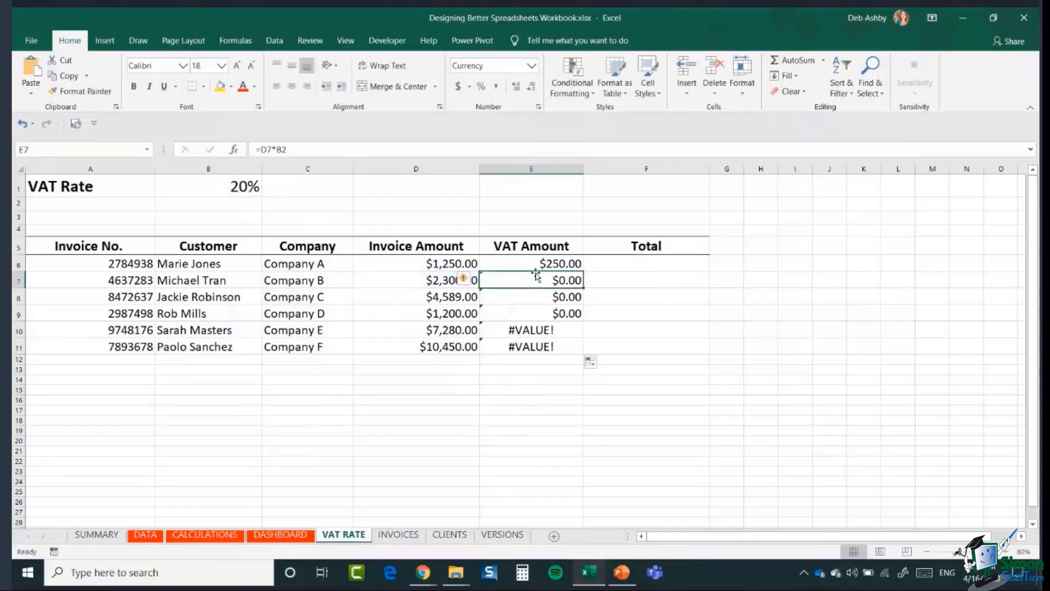
pyautogui.doubleClick(549, 296)
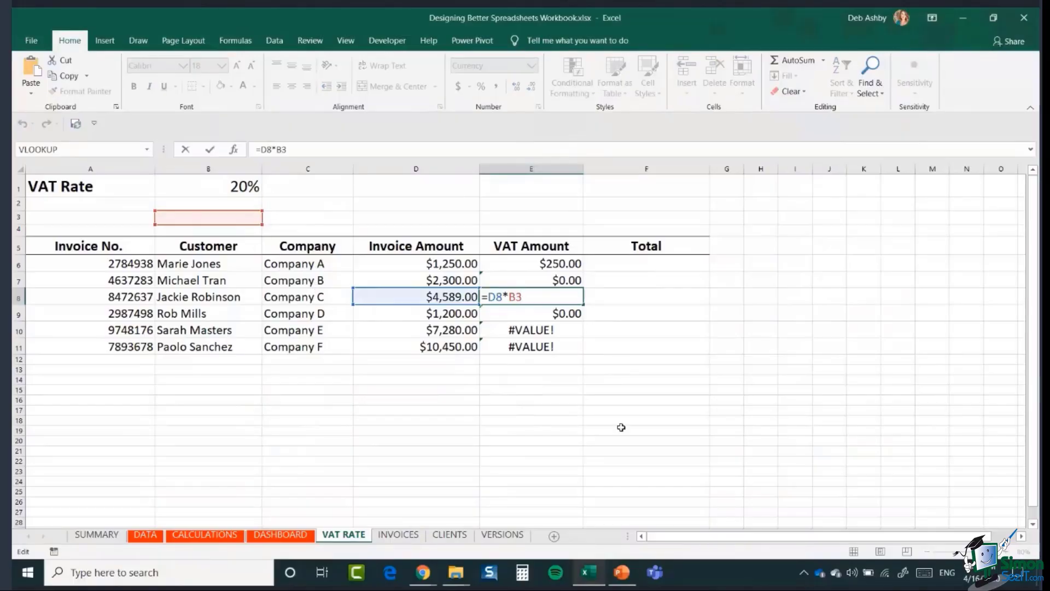
pyautogui.hotkey('ctrl', 'Return')
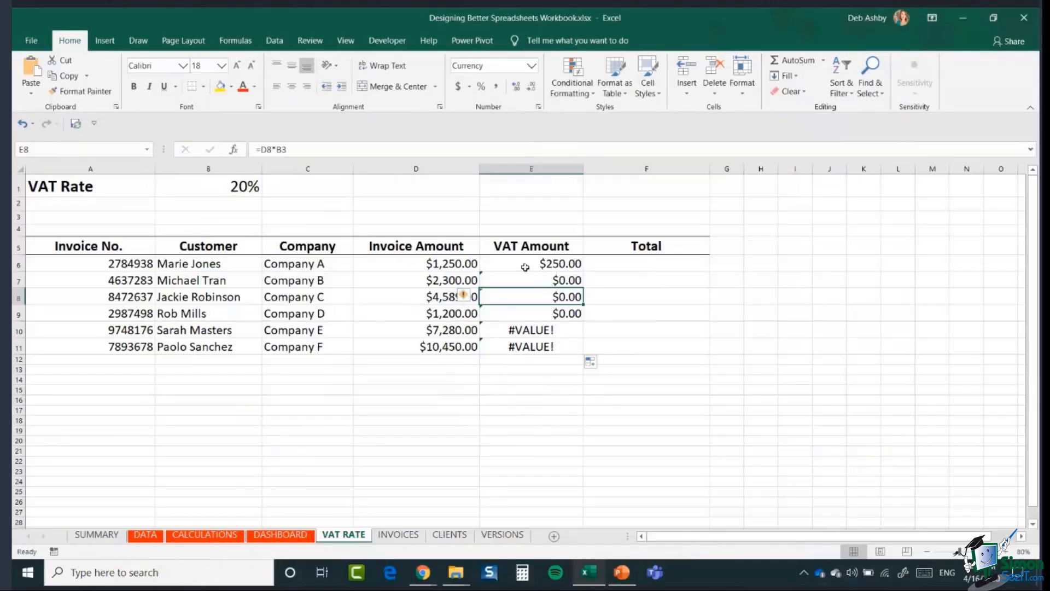
pyautogui.moveTo(522, 264); pyautogui.dragTo(530, 347)
# - Clear E6:E11 and enter the VAT formula =D6*$B$1 in E6
pyautogui.press('Delete')
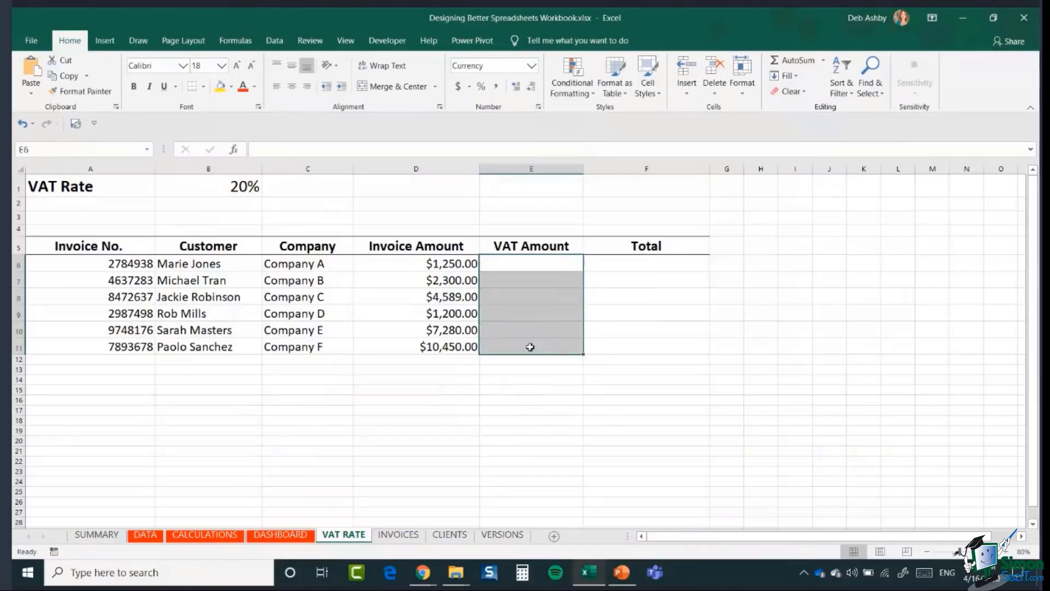
pyautogui.click(558, 261)
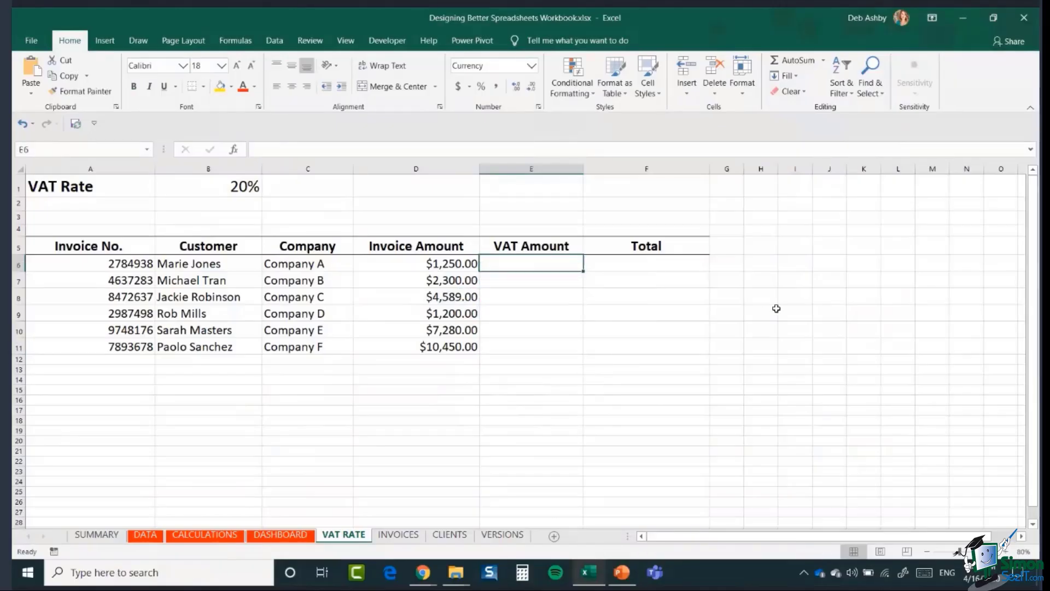
pyautogui.write('=')
pyautogui.click(445, 266)
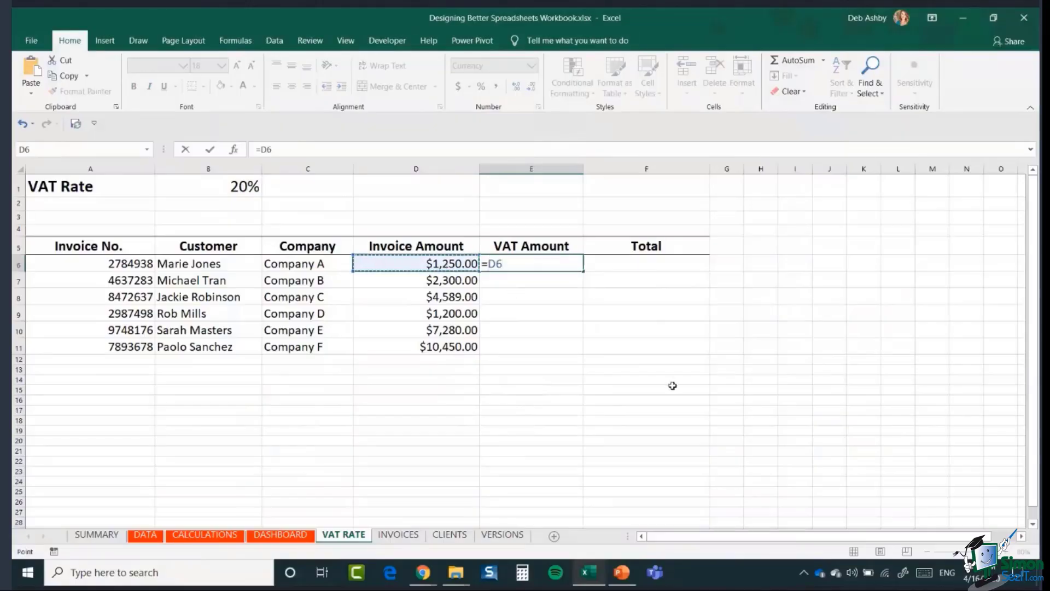
pyautogui.write('*')
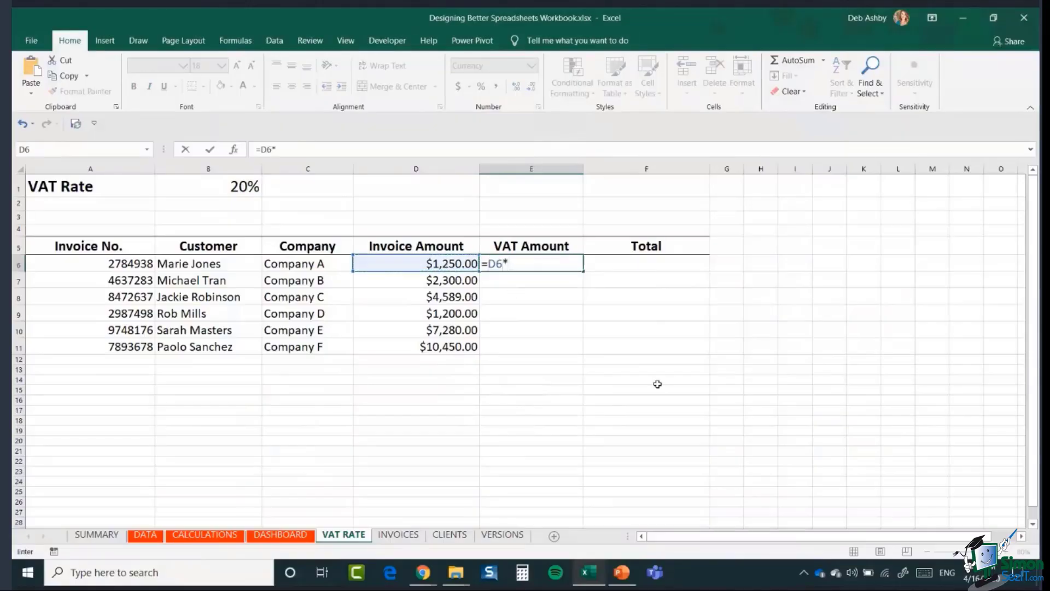
pyautogui.click(189, 193)
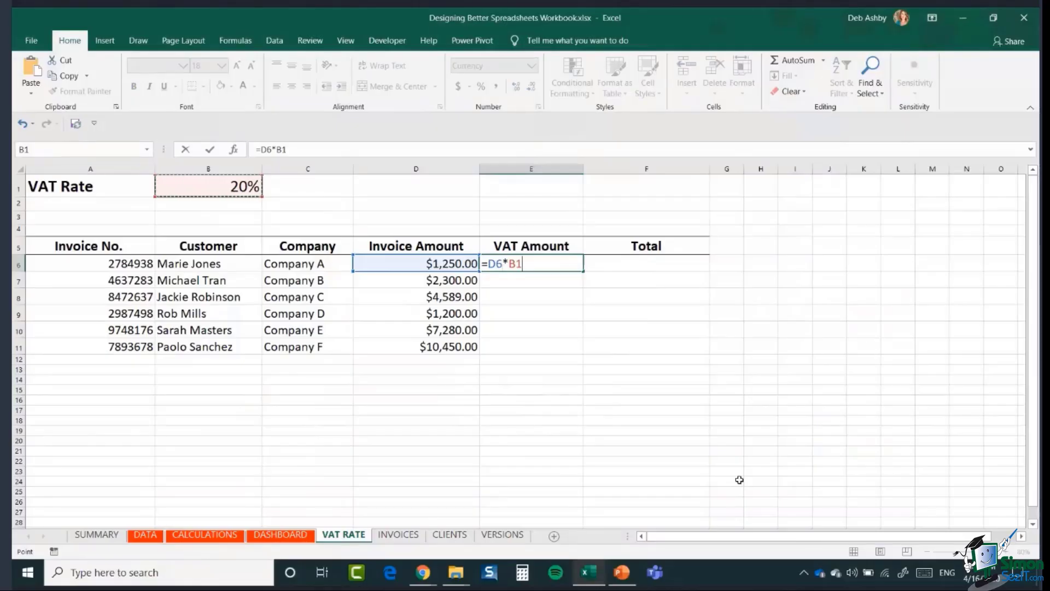
pyautogui.press('F4')
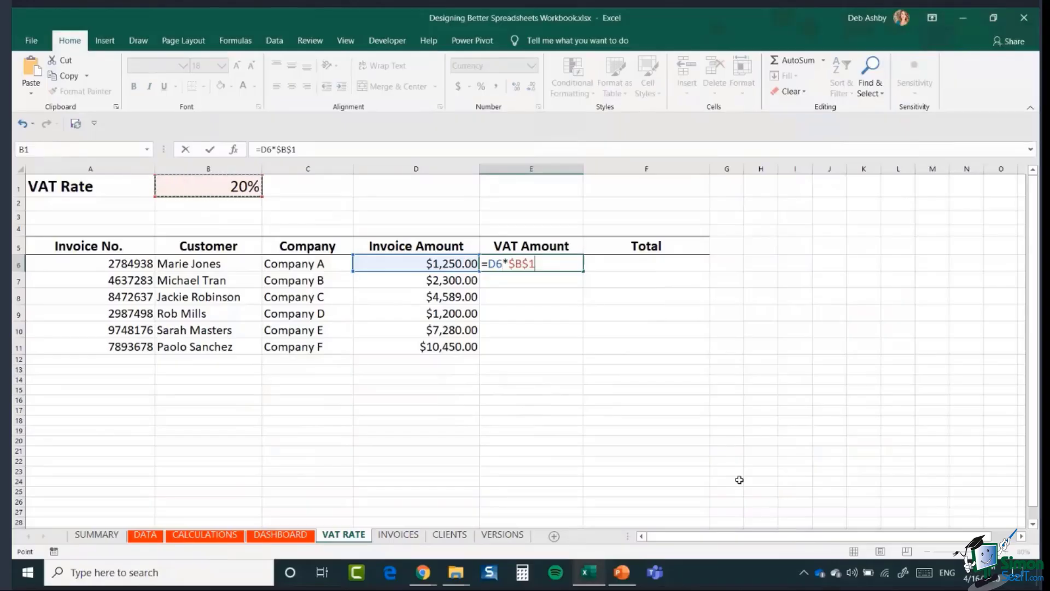
pyautogui.press('Return')
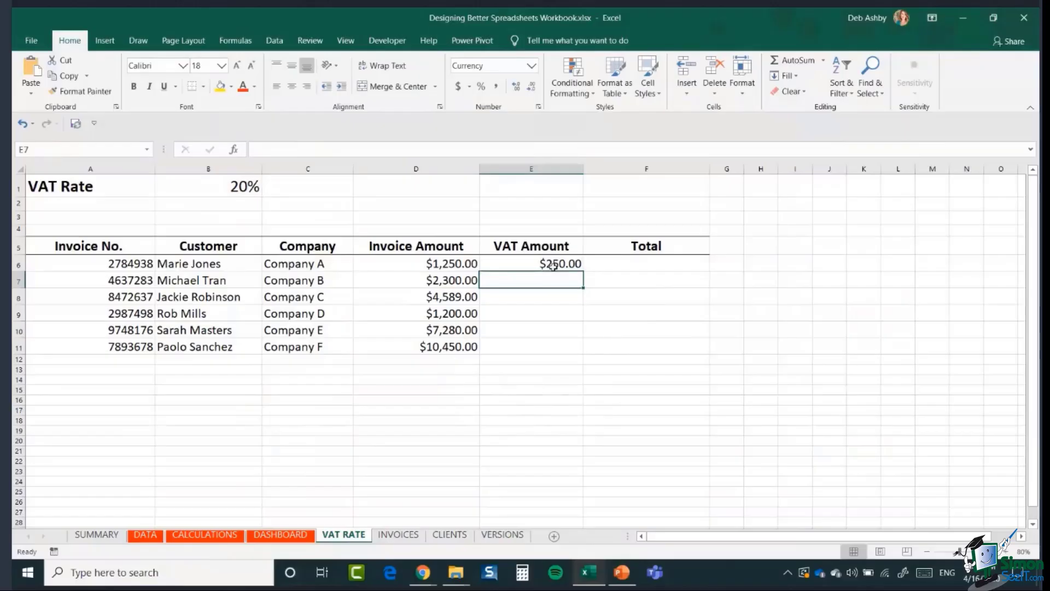
# - Fill the VAT formula down to E11 and verify the copies still reference $B$1
pyautogui.click(554, 266)
pyautogui.moveTo(583, 270); pyautogui.dragTo(586, 356)
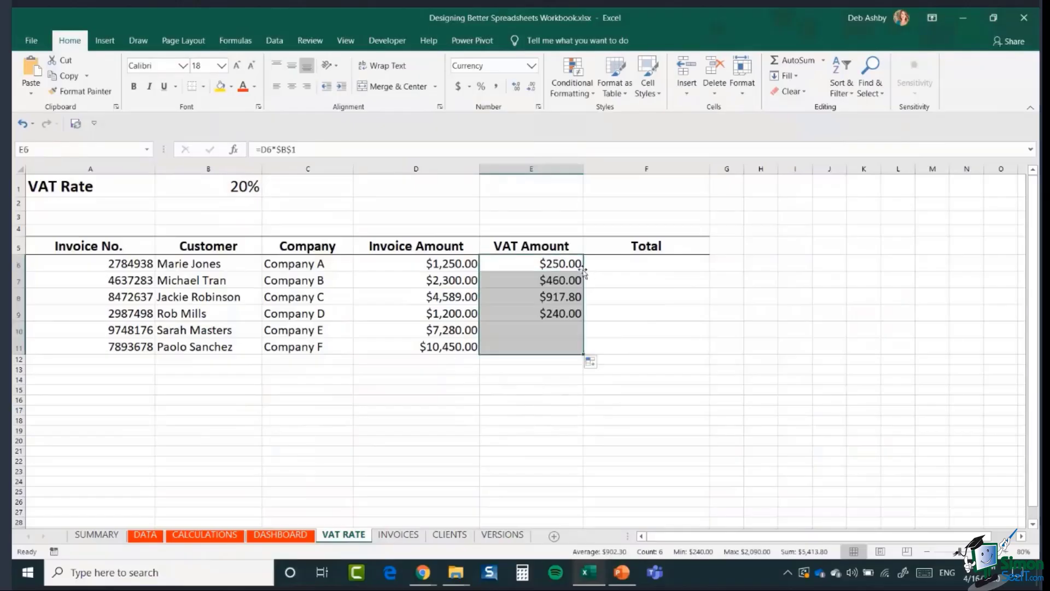
pyautogui.doubleClick(527, 282)
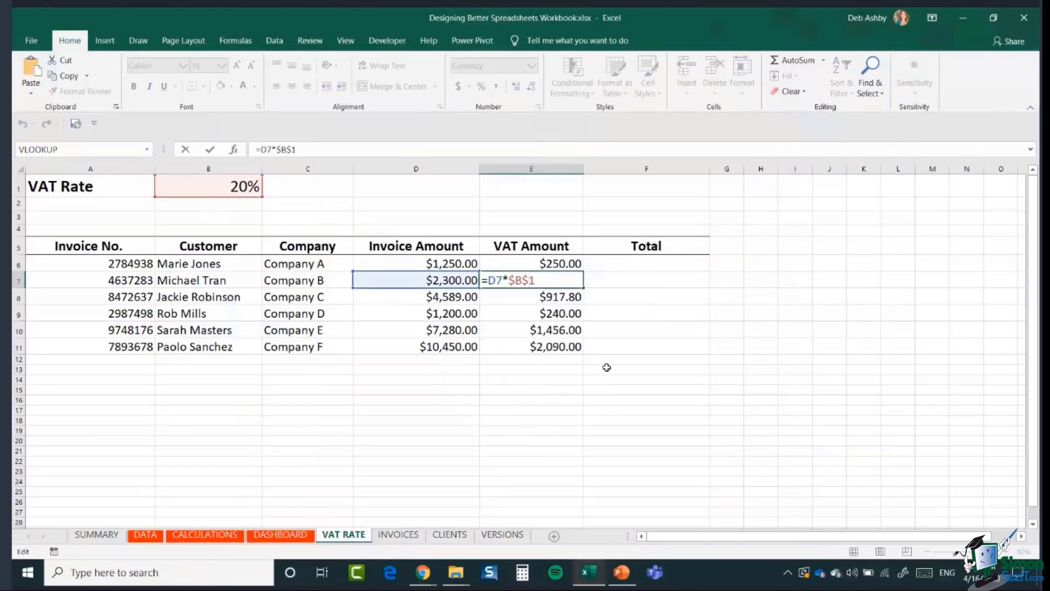
pyautogui.press('Escape')
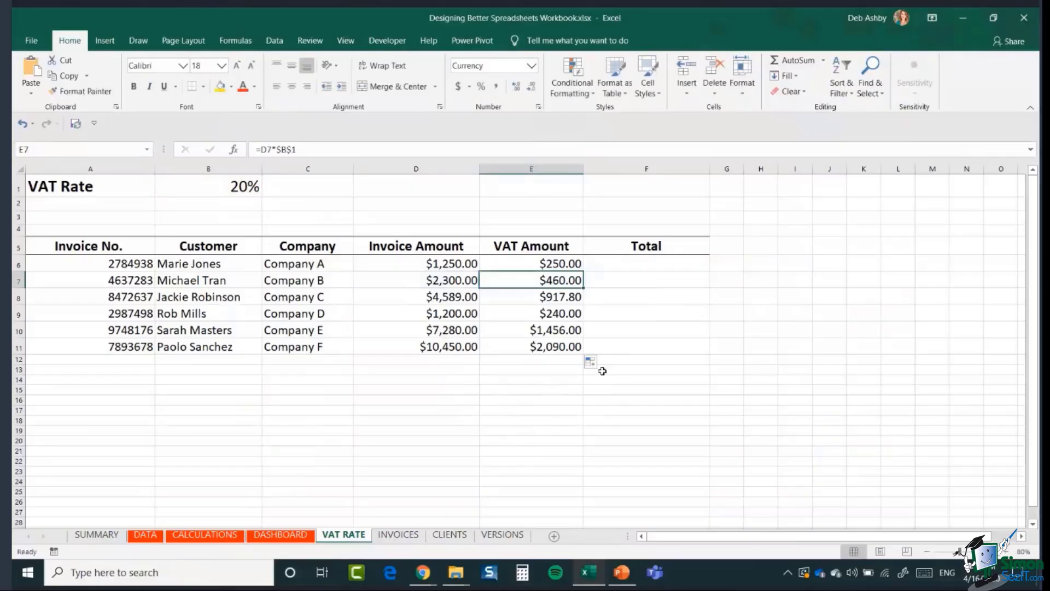
pyautogui.click(552, 263)
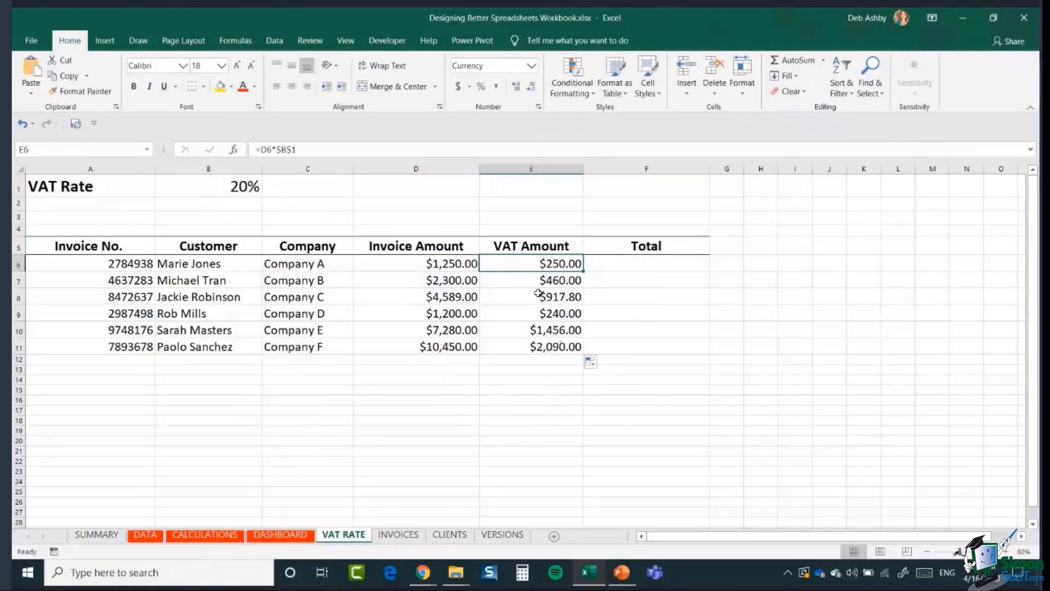
# - Enter 25 in B1 so the VAT amounts recalculate to $312.50 through $2,612.50
pyautogui.click(222, 185)
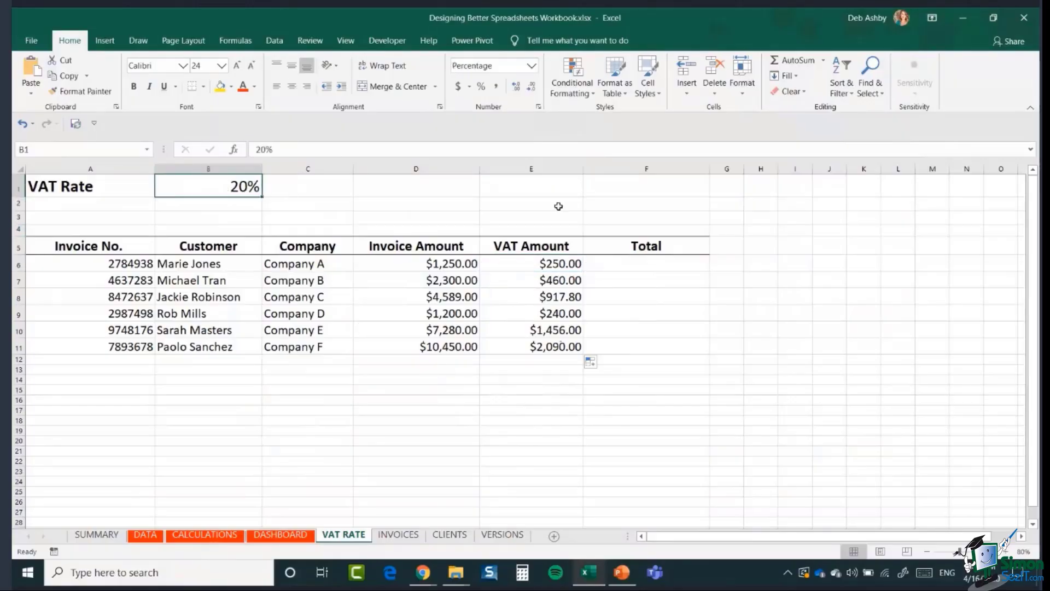
pyautogui.write('2')
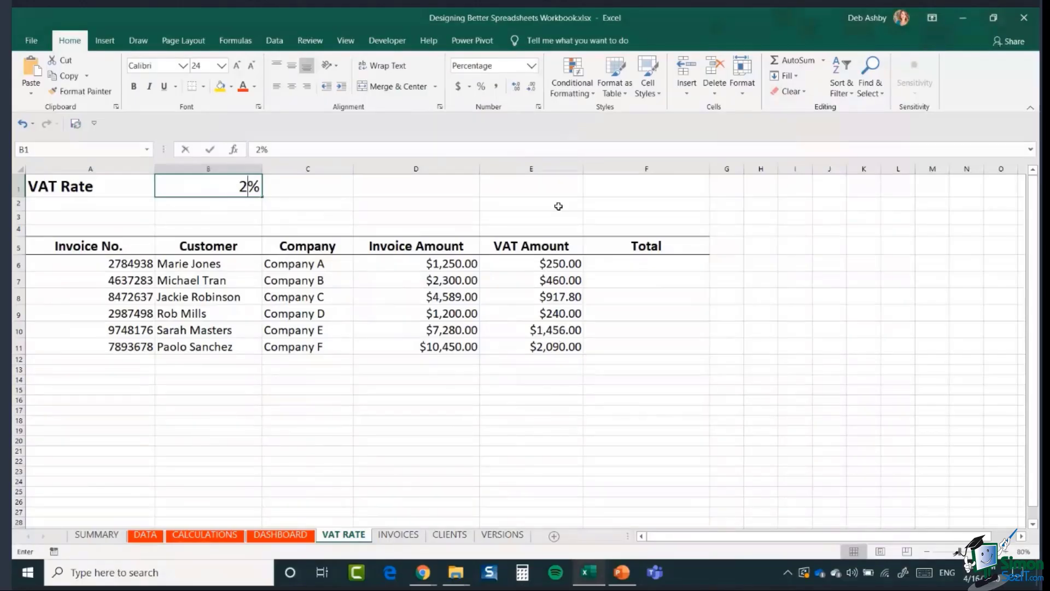
pyautogui.write('5')
pyautogui.press('Return')
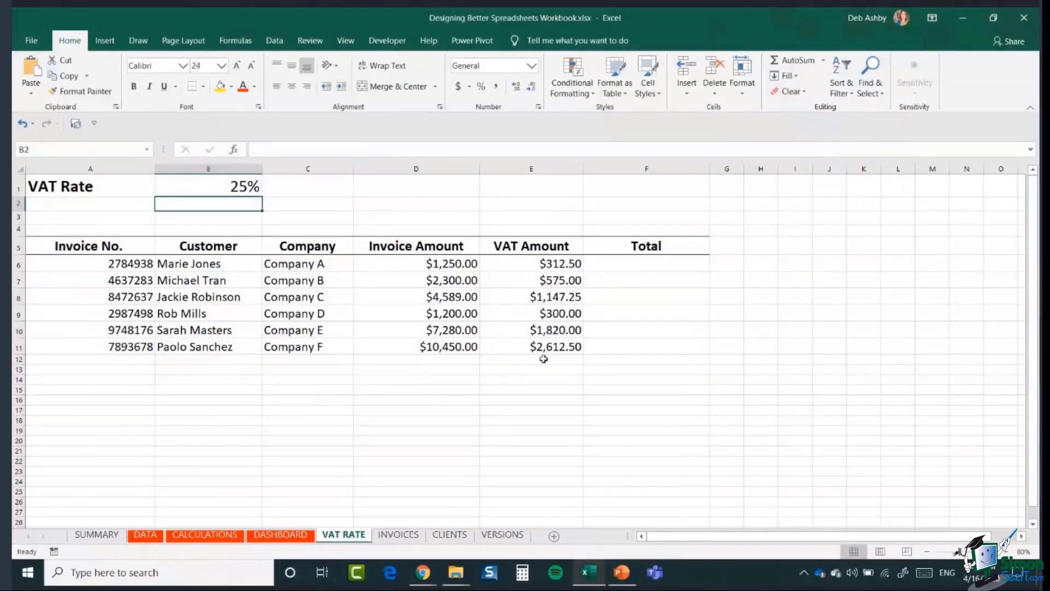
# - Enter the Total formula =D6+E6 in F6
pyautogui.click(664, 267)
pyautogui.write('=')
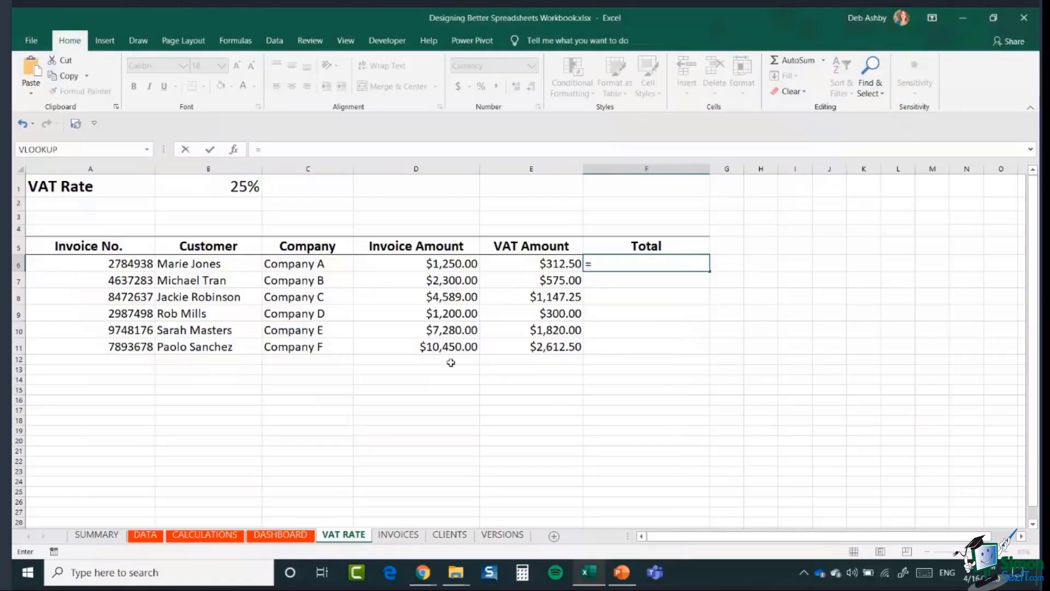
pyautogui.click(435, 264)
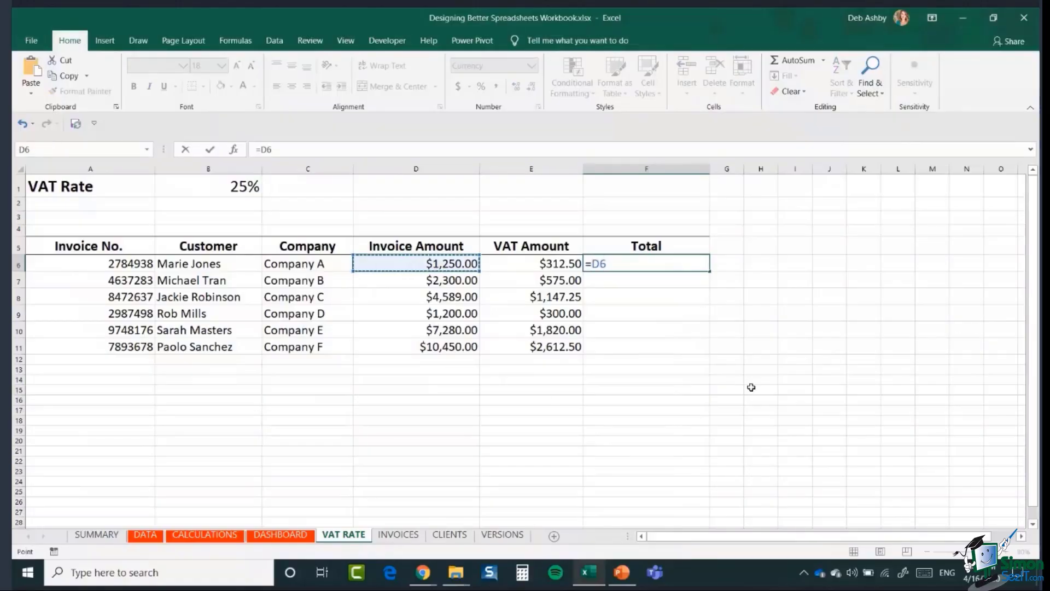
pyautogui.write('+')
pyautogui.click(543, 263)
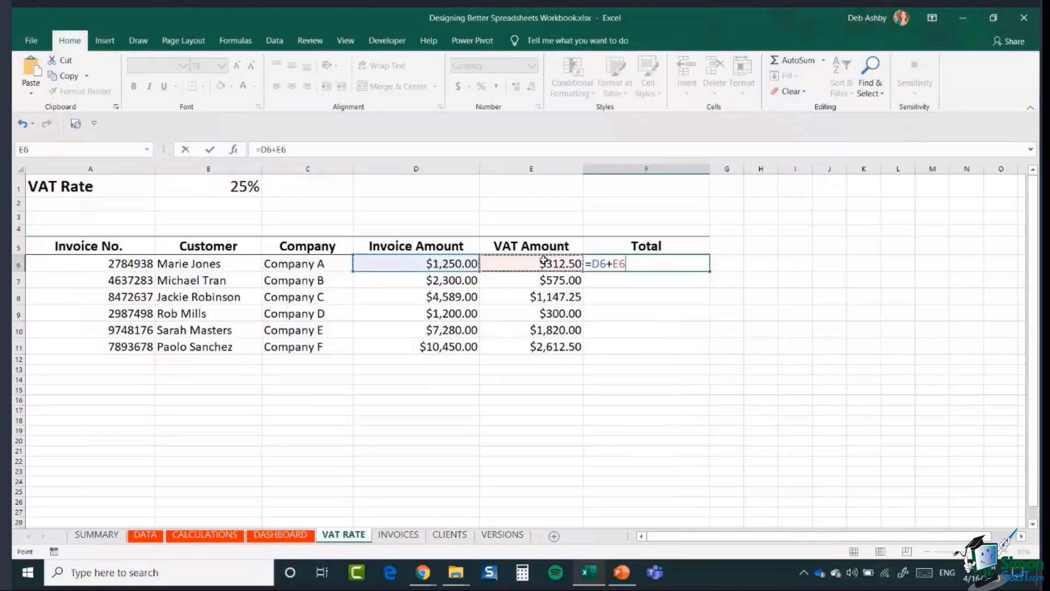
pyautogui.press('Return')
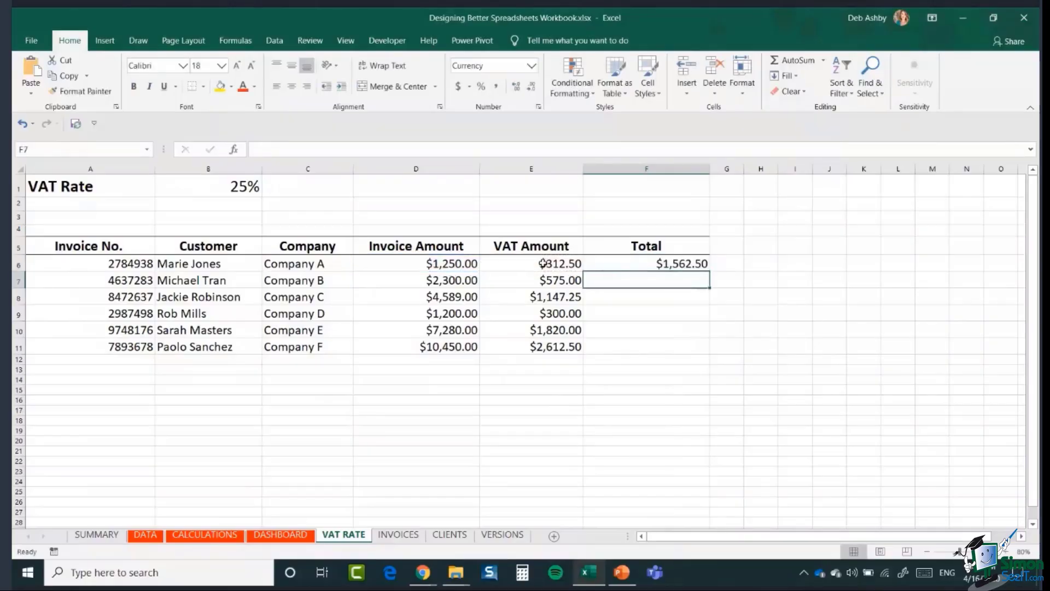
# - Fill the Total formula down to F11, giving $1,562.50 to $13,062.50
pyautogui.click(664, 270)
pyautogui.moveTo(709, 270); pyautogui.dragTo(710, 354)
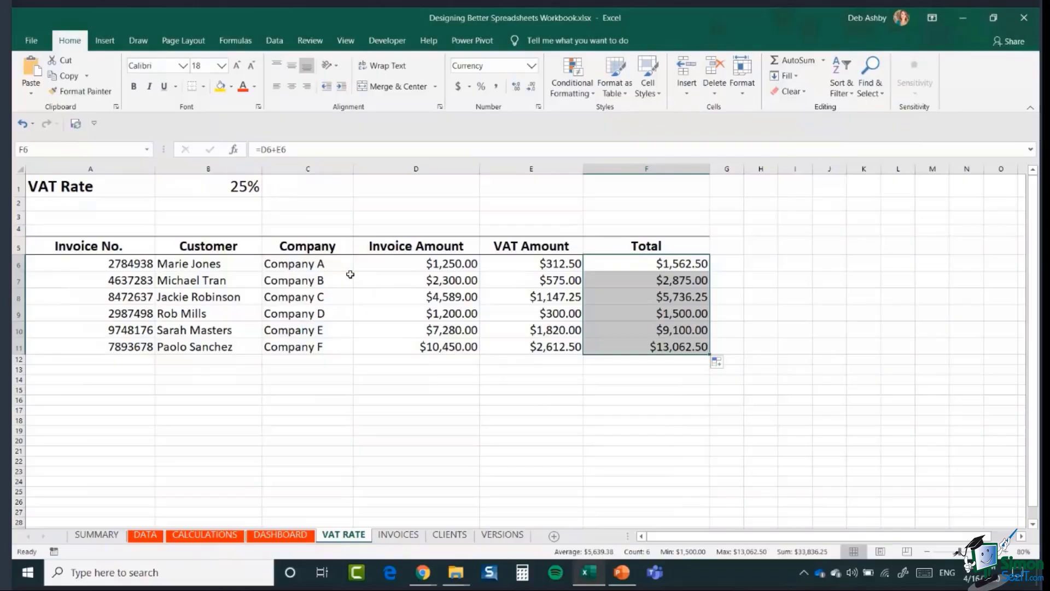
pyautogui.click(834, 318)
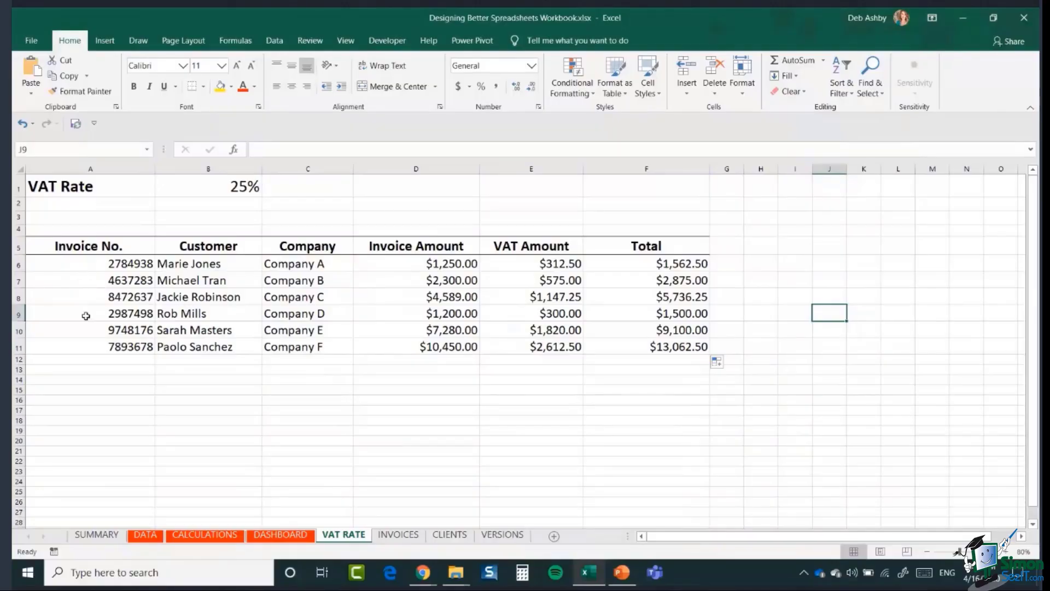
pyautogui.click(91, 359)
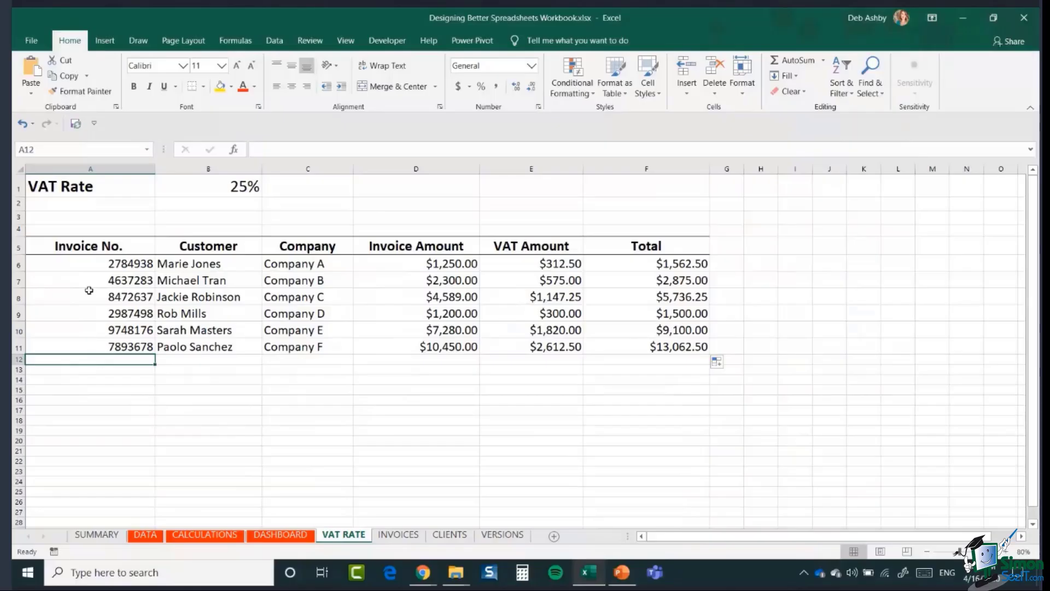
# - Apply the Input cell style to the entry cells A6:D21 and enlarge their text to 18 point
pyautogui.moveTo(66, 265); pyautogui.dragTo(413, 469)
pyautogui.scroll(7, 499, 432)
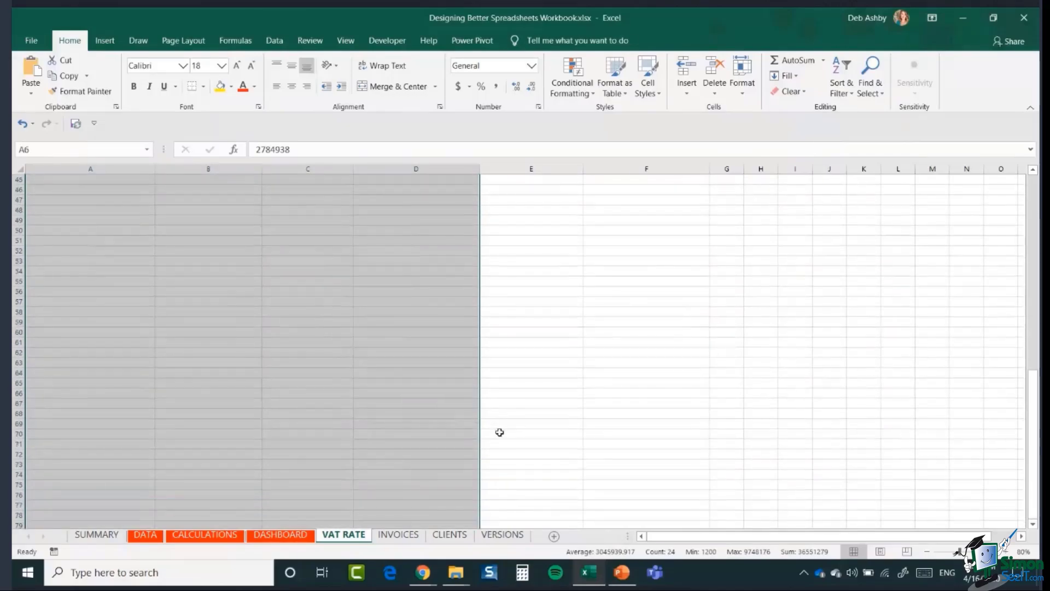
pyautogui.scroll(7, 499, 433)
pyautogui.scroll(8, 499, 432)
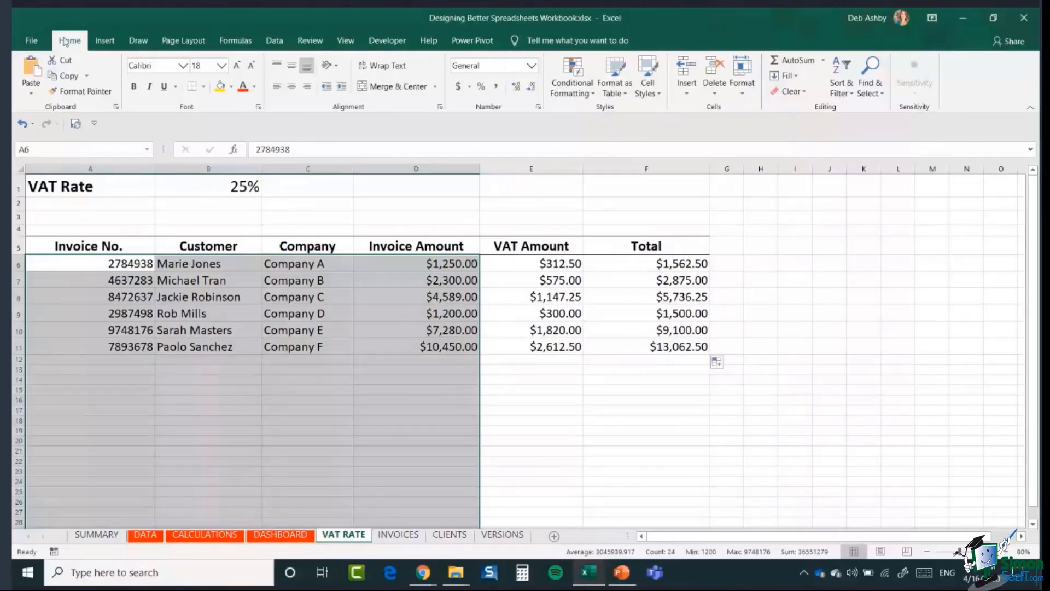
pyautogui.click(648, 88)
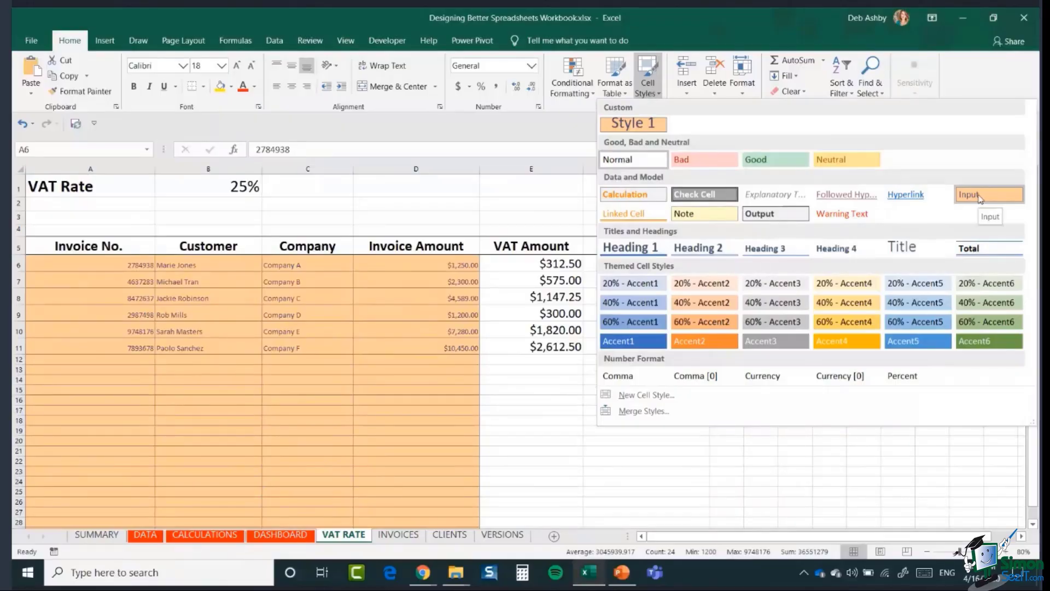
pyautogui.click(979, 195)
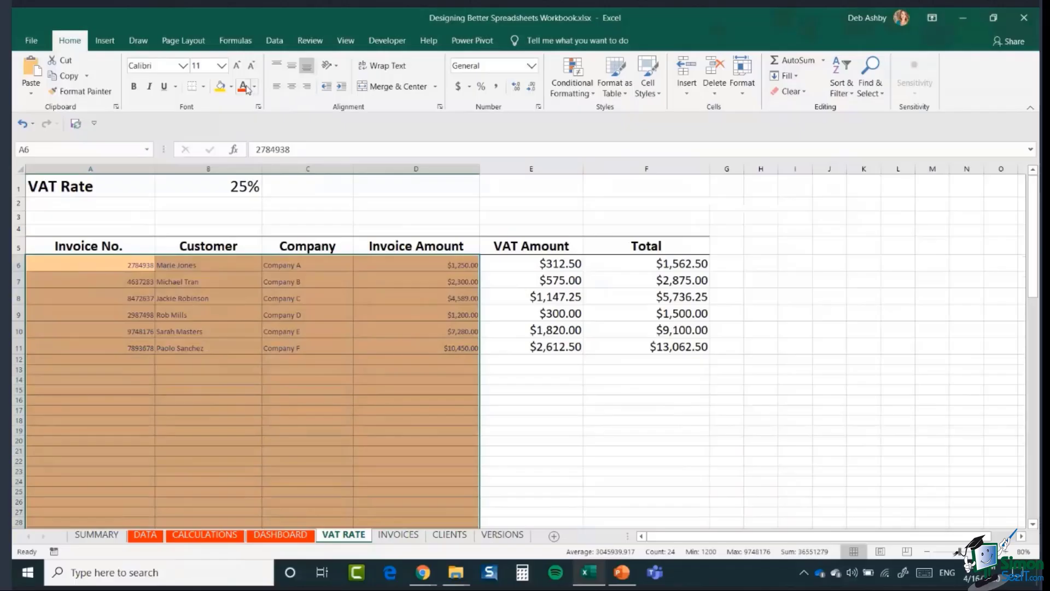
pyautogui.click(236, 66)
pyautogui.click(237, 66)
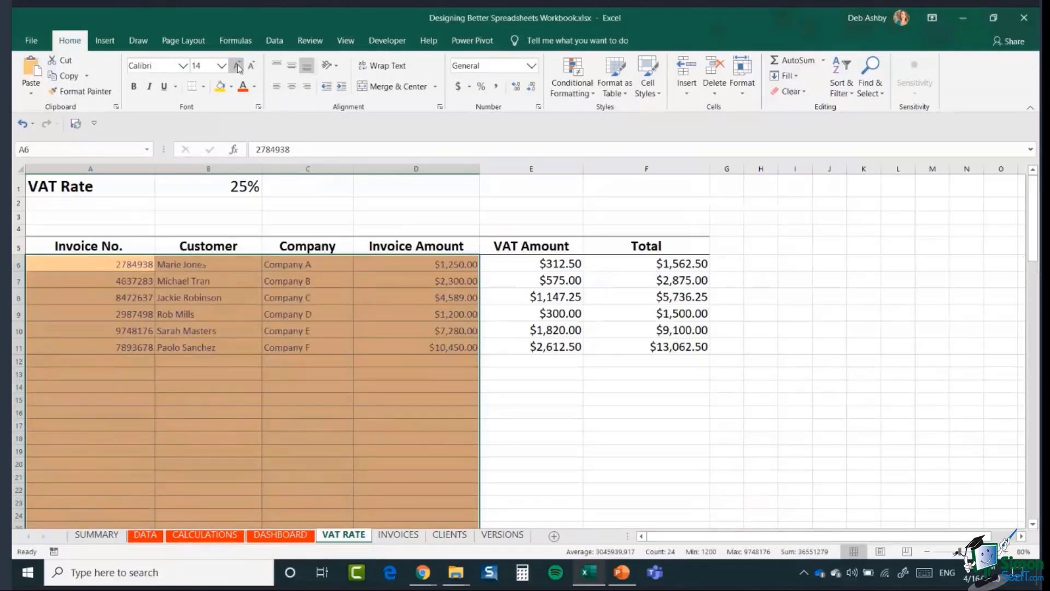
pyautogui.click(237, 66)
pyautogui.click(236, 66)
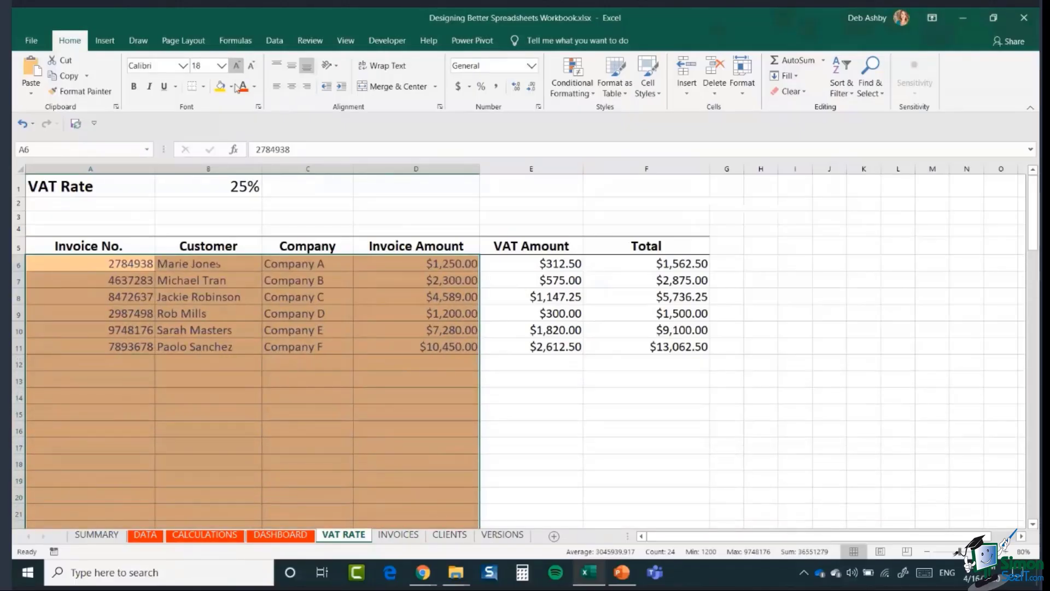
pyautogui.click(563, 424)
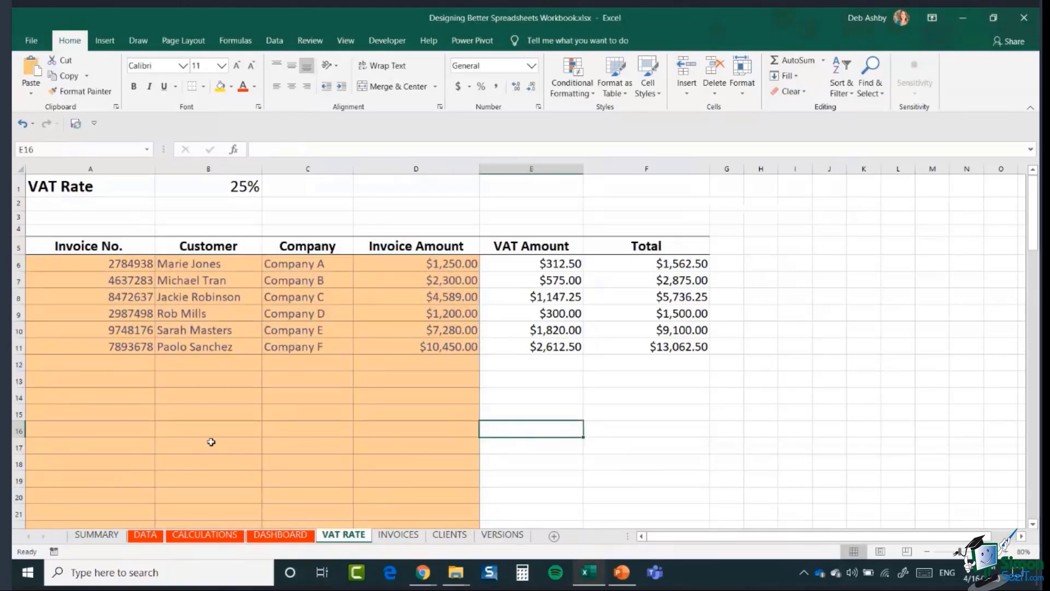
# - Give the VAT rate cell B1 the Input style and enlarge its font to 22
pyautogui.click(198, 187)
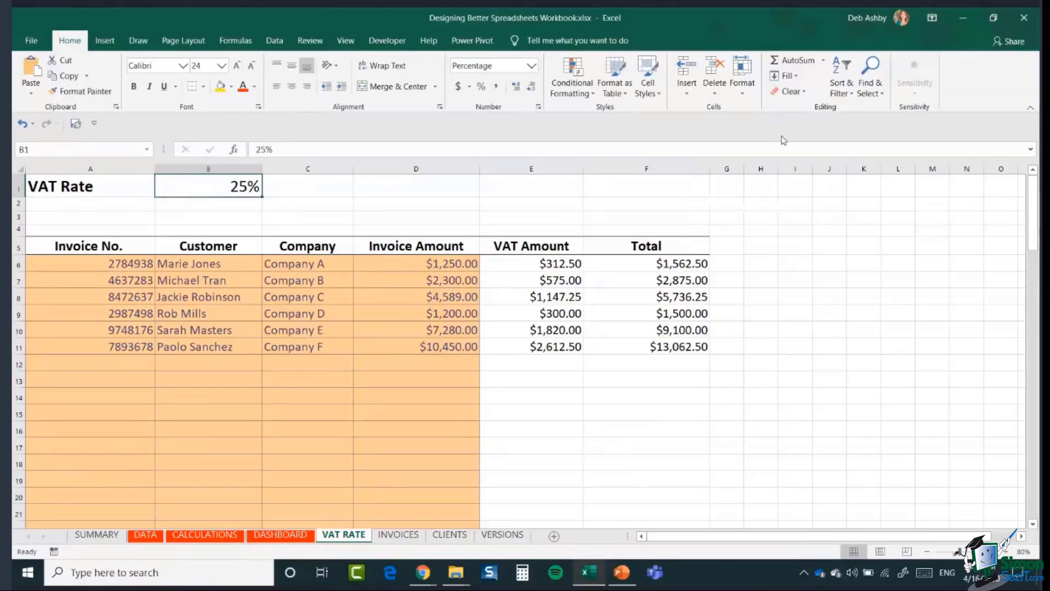
pyautogui.click(651, 87)
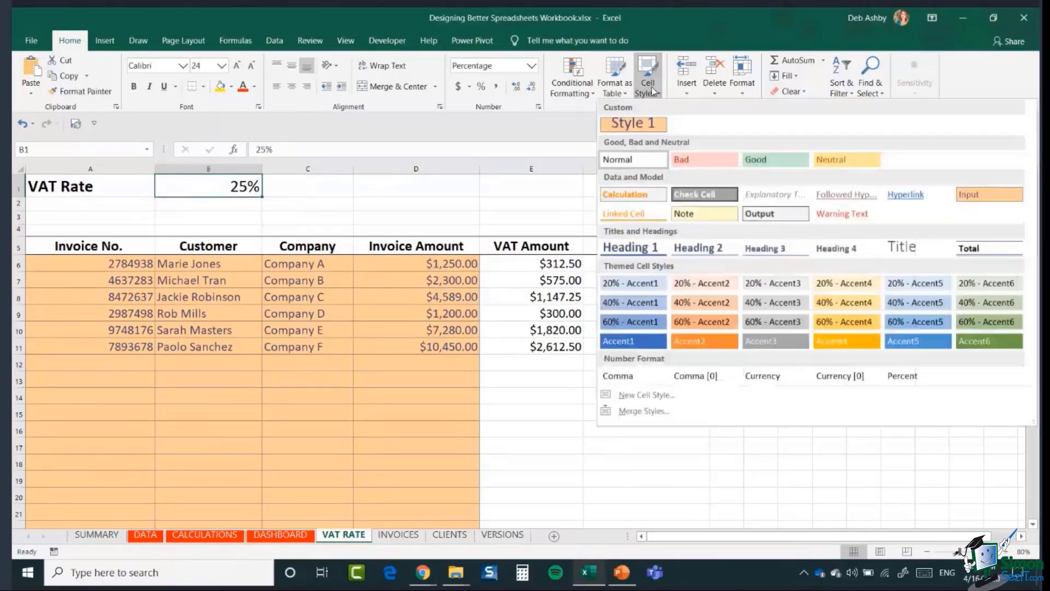
pyautogui.click(634, 213)
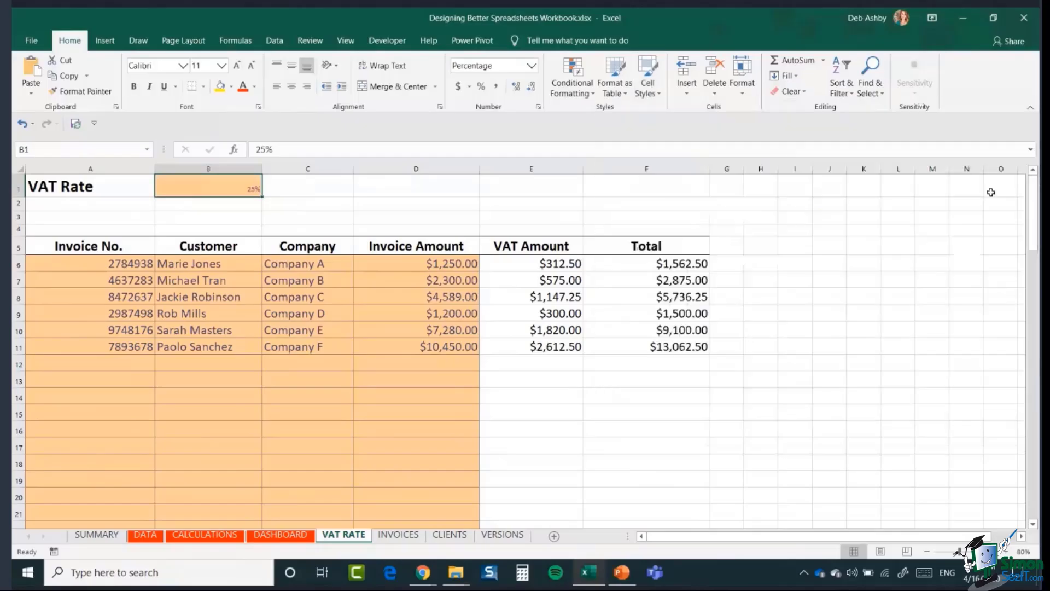
pyautogui.click(237, 66)
pyautogui.click(237, 66)
pyautogui.click(237, 66)
pyautogui.click(237, 66)
pyautogui.click(237, 65)
pyautogui.click(237, 65)
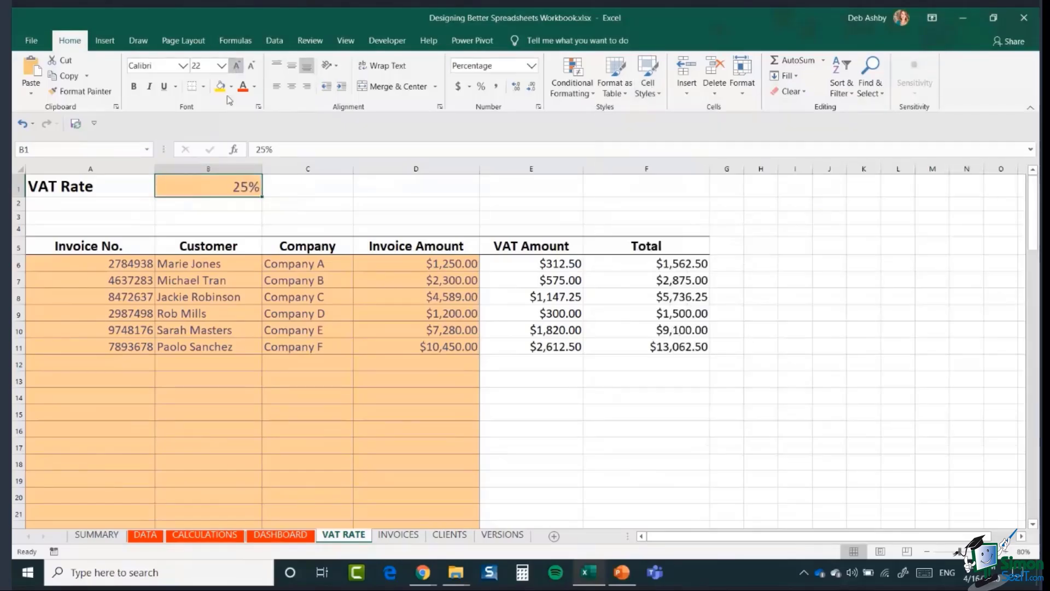
# - Apply the Calculation style to E6:F95 and increase its font size to 18 point
pyautogui.click(508, 264)
pyautogui.moveTo(508, 264); pyautogui.dragTo(670, 488)
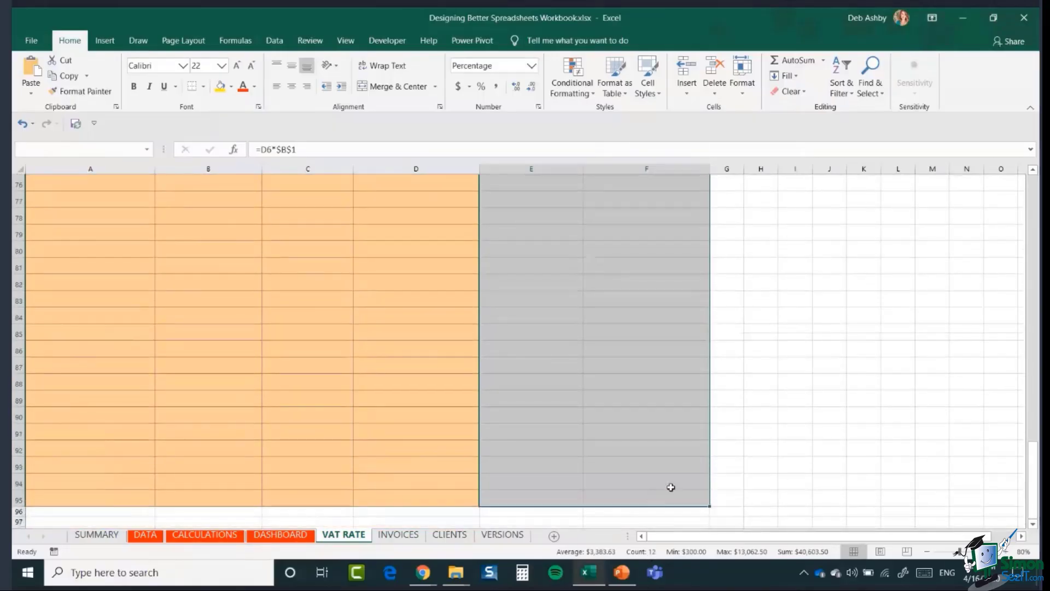
pyautogui.scroll(15, 787, 390)
pyautogui.scroll(9, 787, 390)
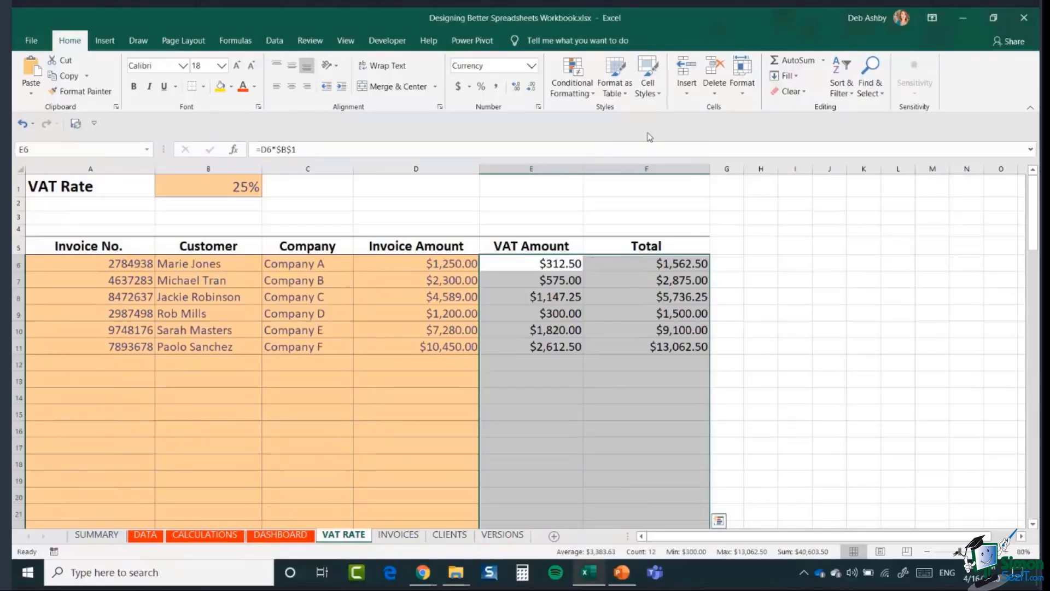
pyautogui.click(654, 87)
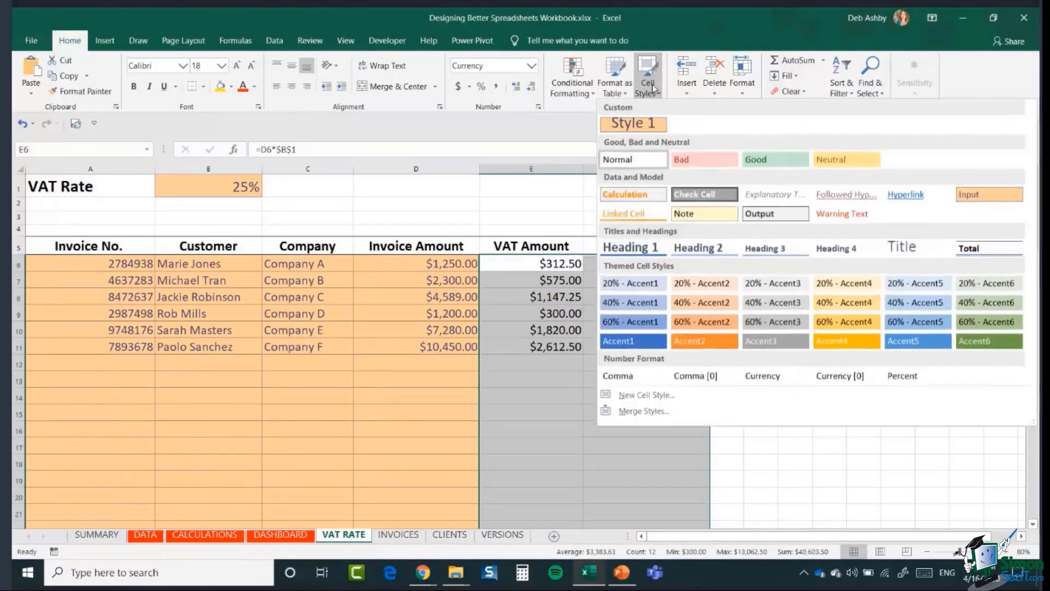
pyautogui.click(629, 195)
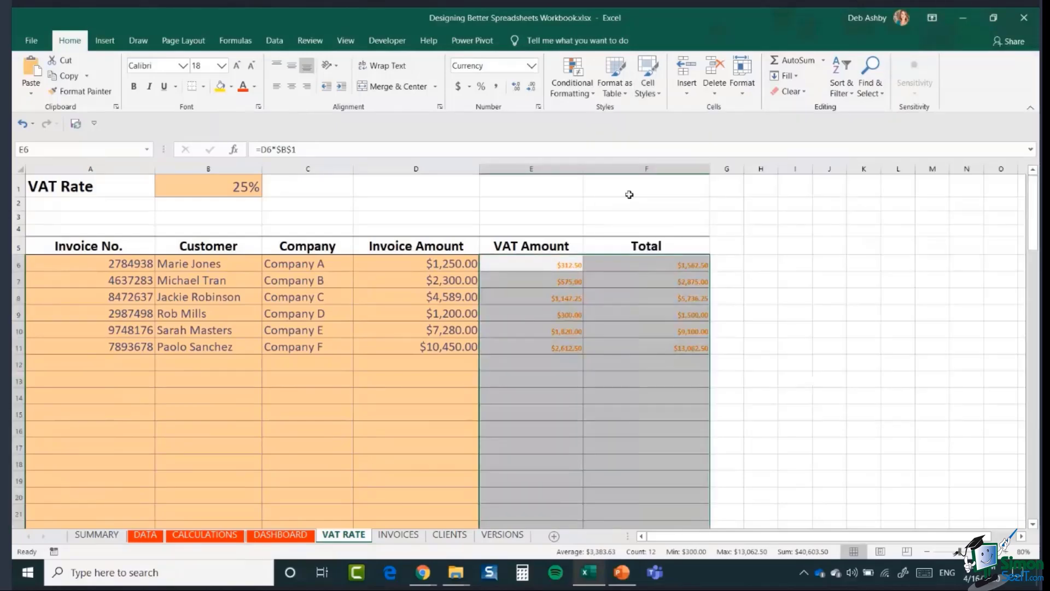
pyautogui.click(237, 66)
pyautogui.click(237, 66)
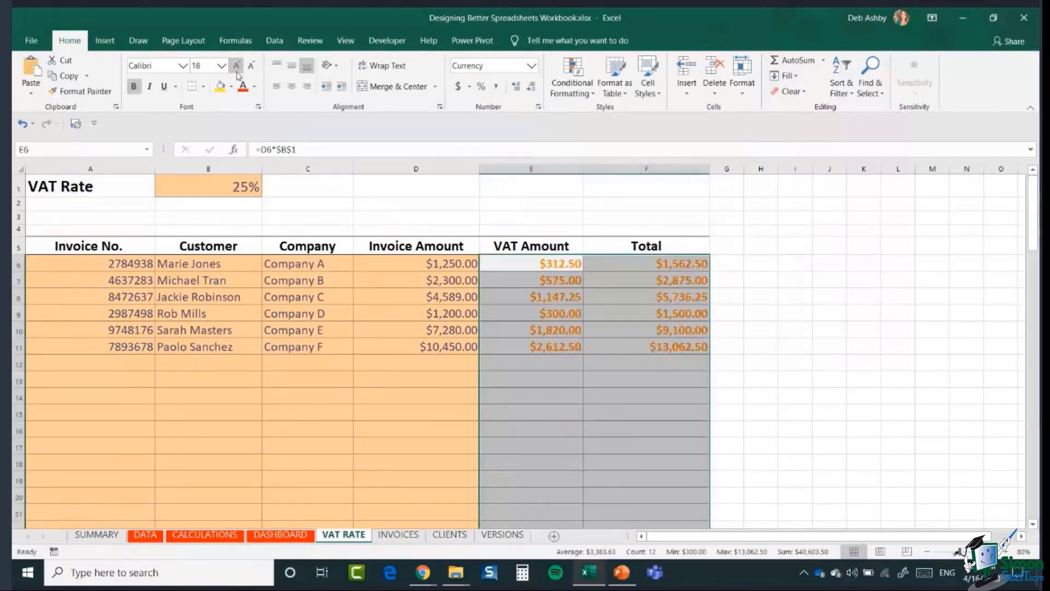
pyautogui.click(775, 334)
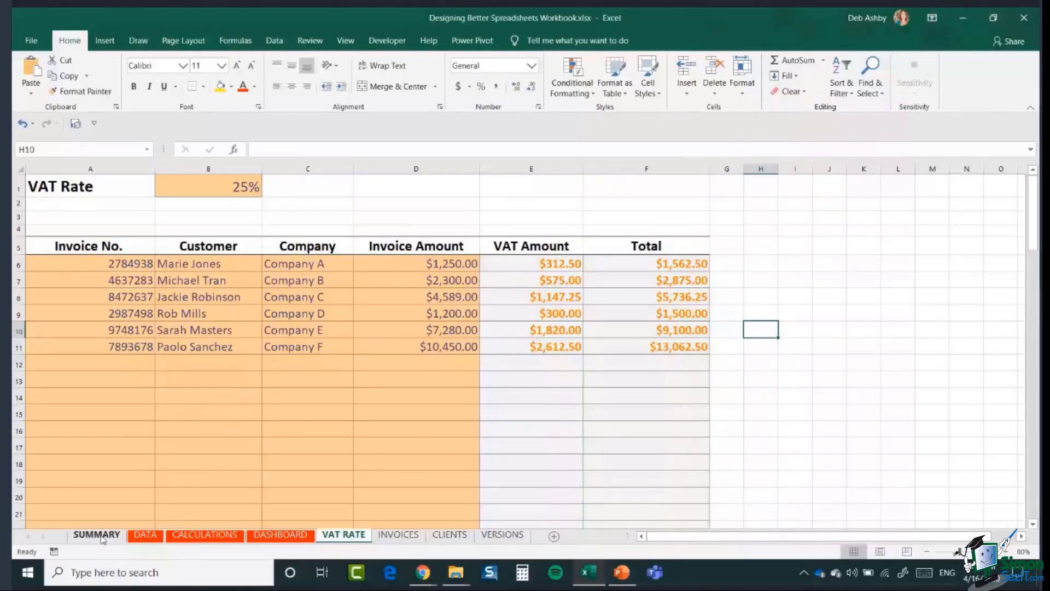
pyautogui.click(97, 534)
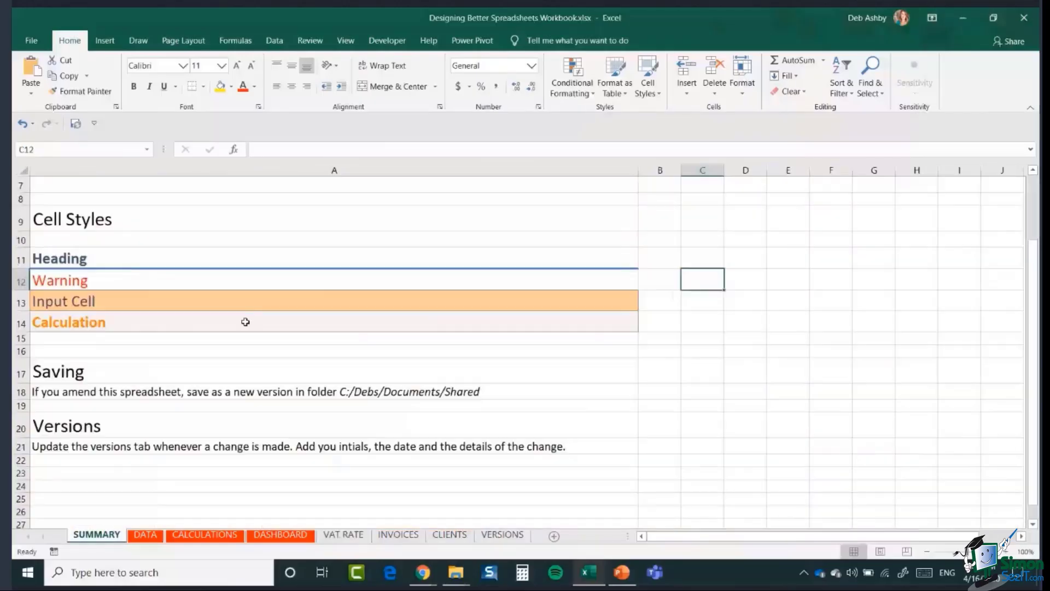
pyautogui.click(241, 302)
pyautogui.click(126, 330)
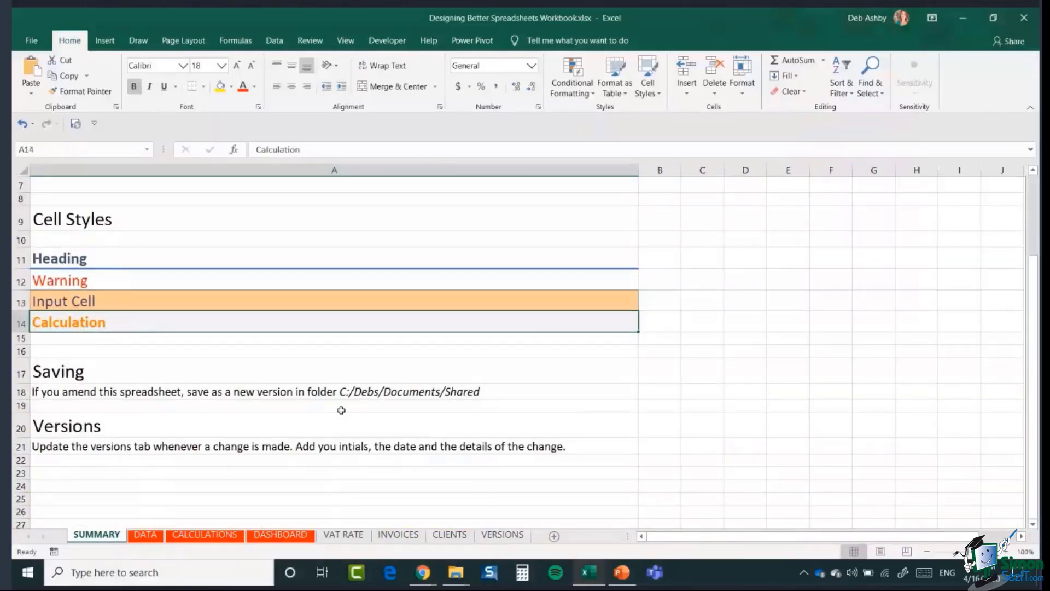
pyautogui.click(343, 535)
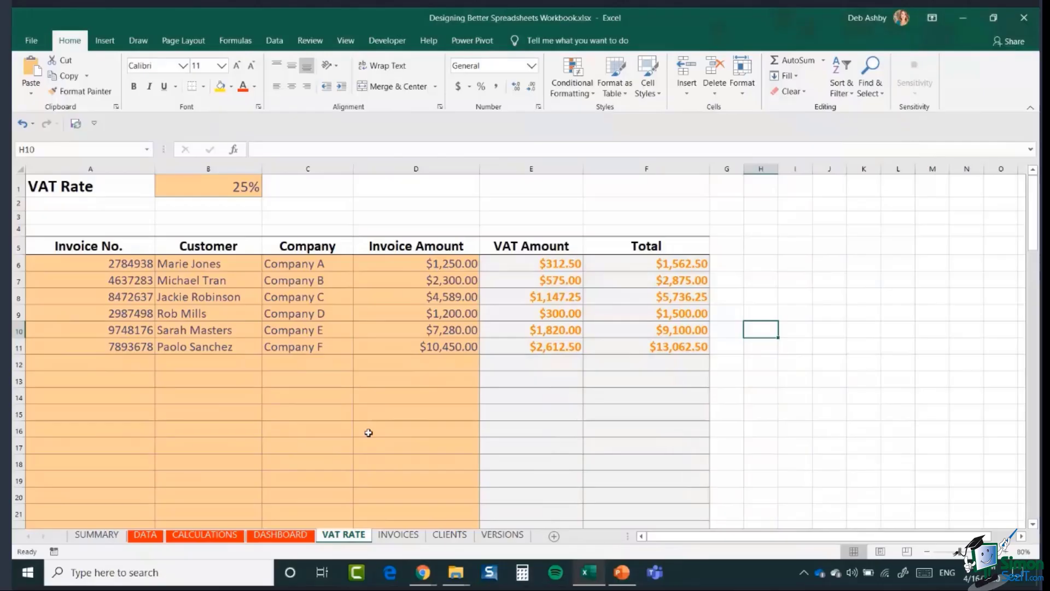
pyautogui.click(503, 264)
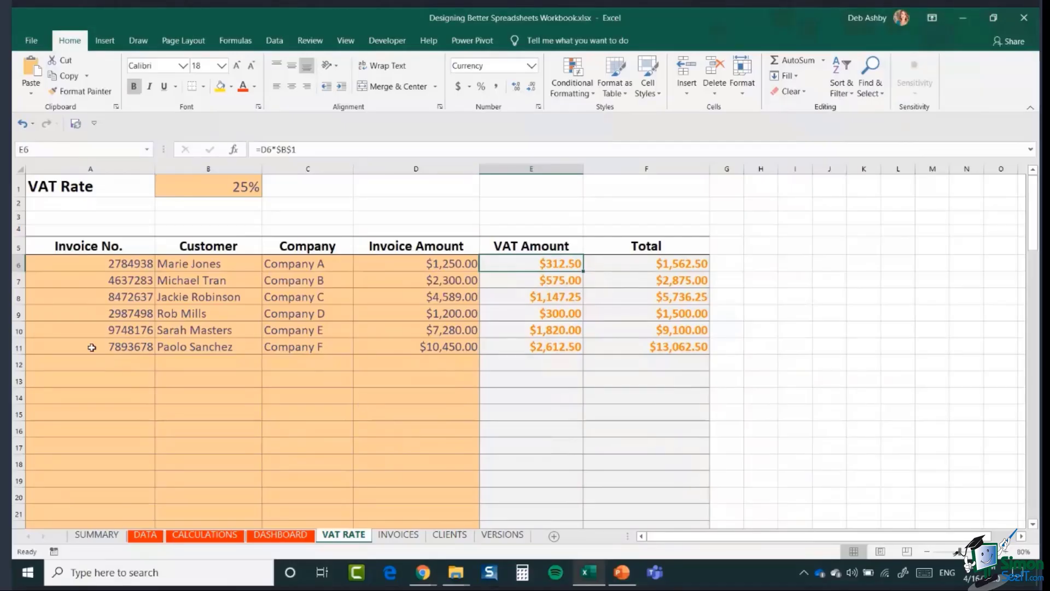
pyautogui.moveTo(79, 361); pyautogui.dragTo(432, 469)
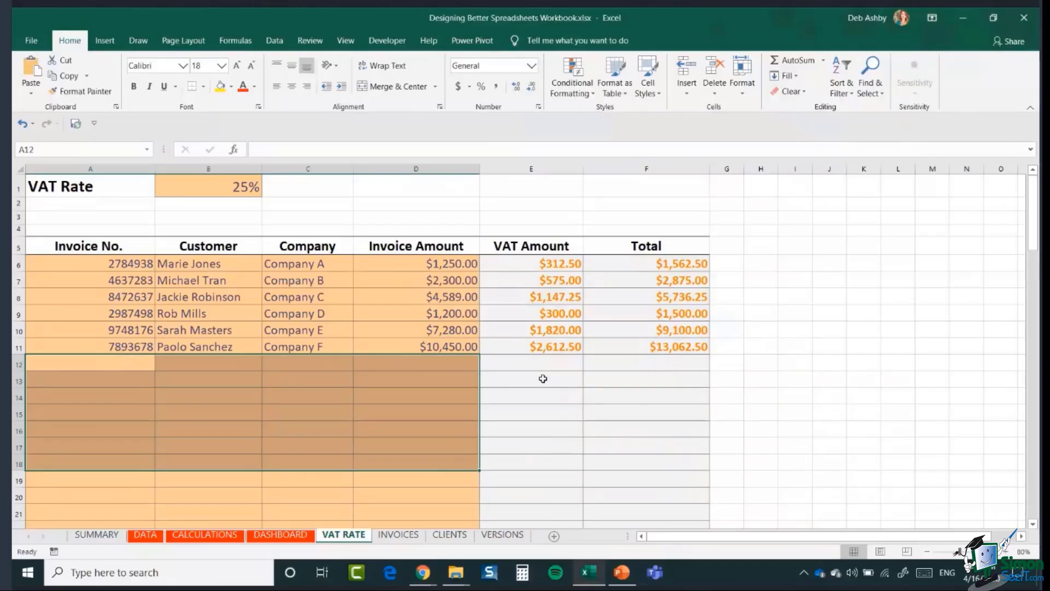
pyautogui.click(534, 361)
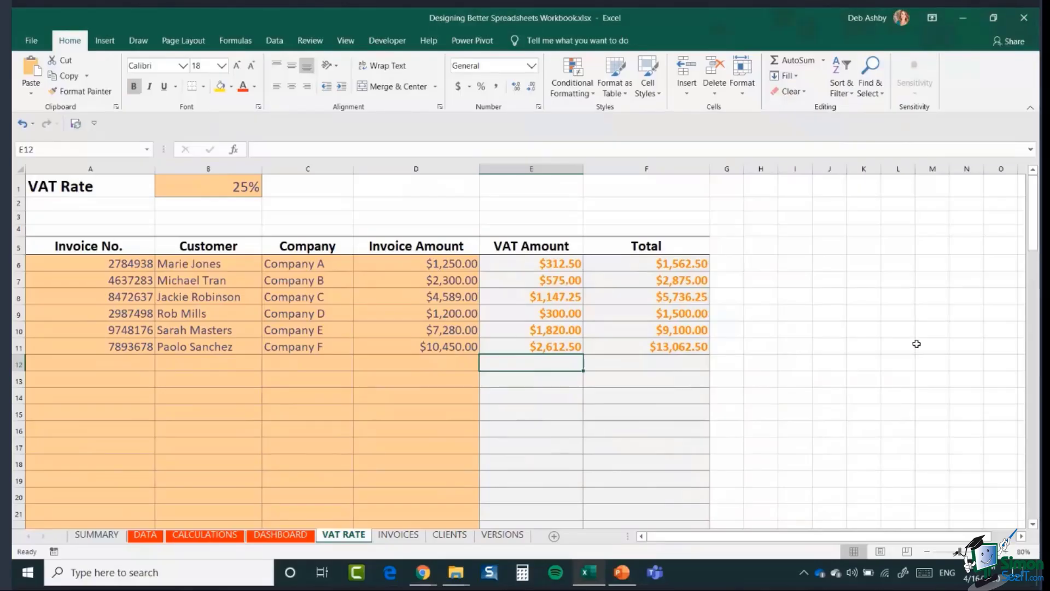
pyautogui.click(798, 248)
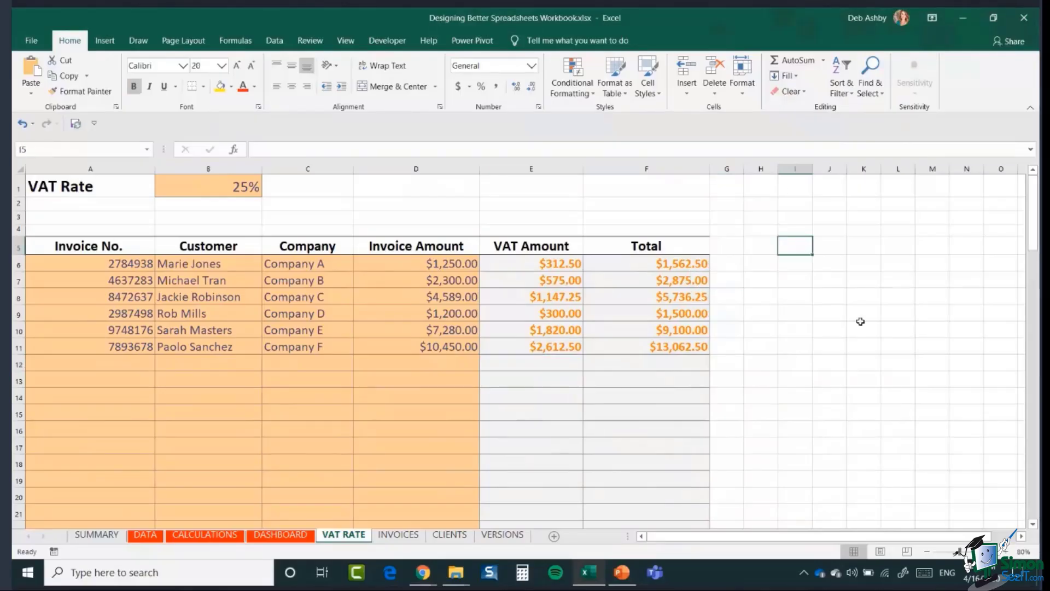
pyautogui.write('sddkfdsjf')
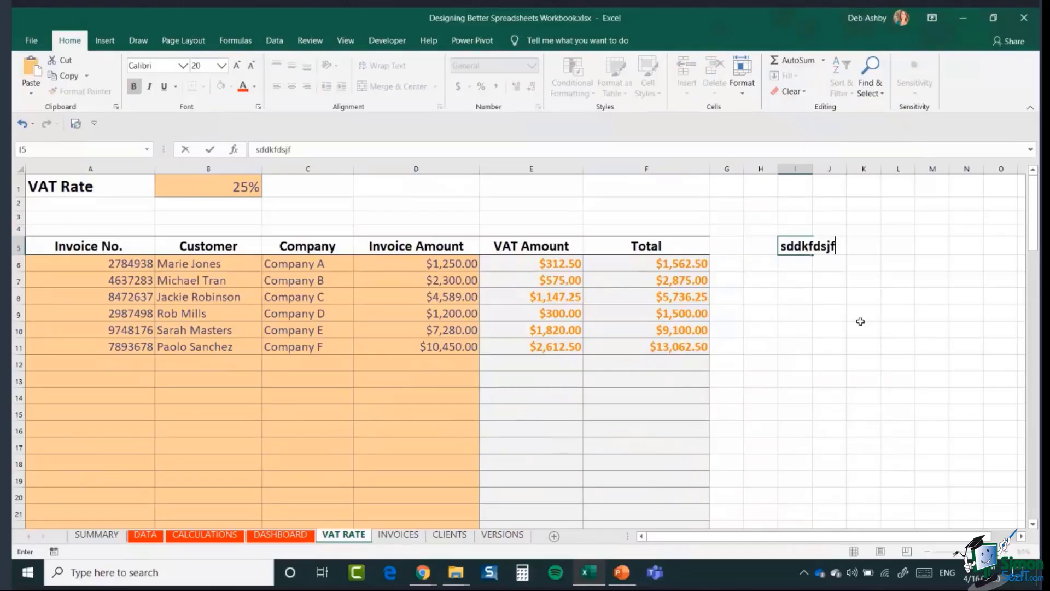
pyautogui.press('BackSpace')
pyautogui.press('BackSpace')
pyautogui.press('BackSpace')
pyautogui.press('BackSpace')
pyautogui.press('BackSpace')
pyautogui.press('BackSpace')
pyautogui.press('BackSpace')
pyautogui.press('BackSpace')
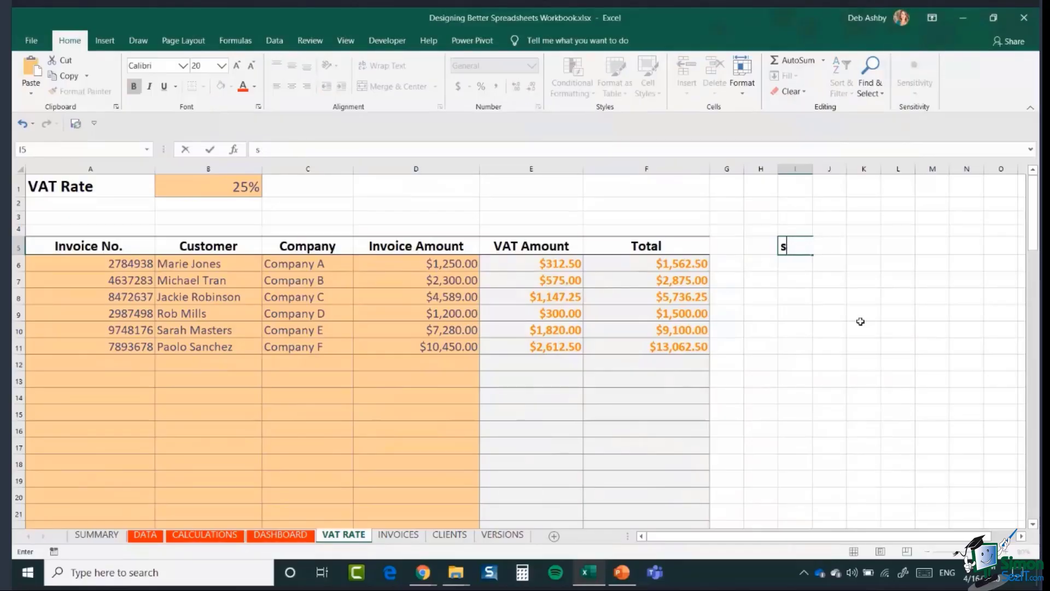
pyautogui.press('BackSpace')
pyautogui.click(859, 308)
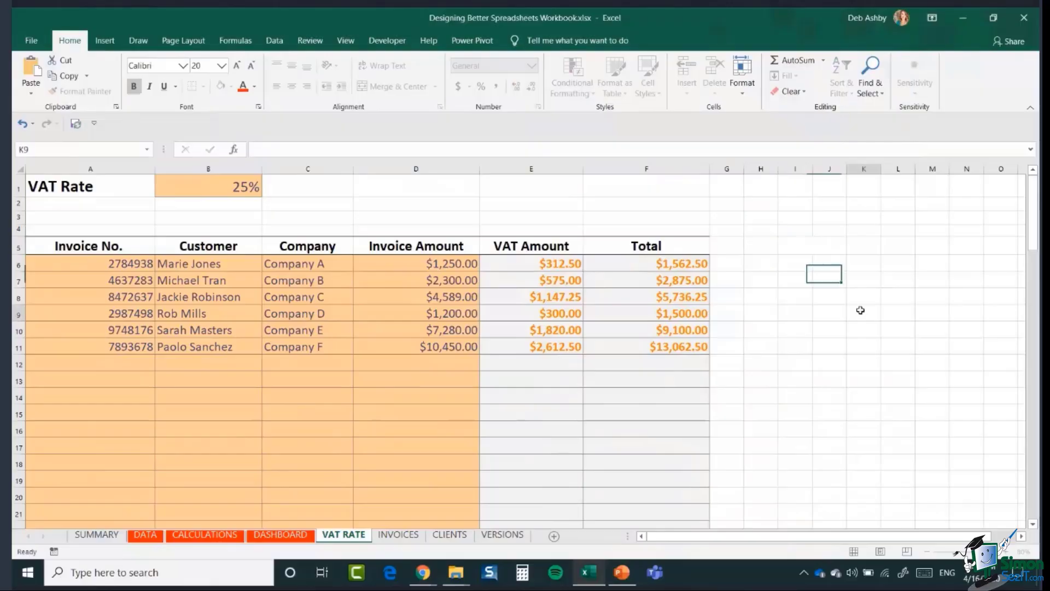
pyautogui.rightClick(791, 265)
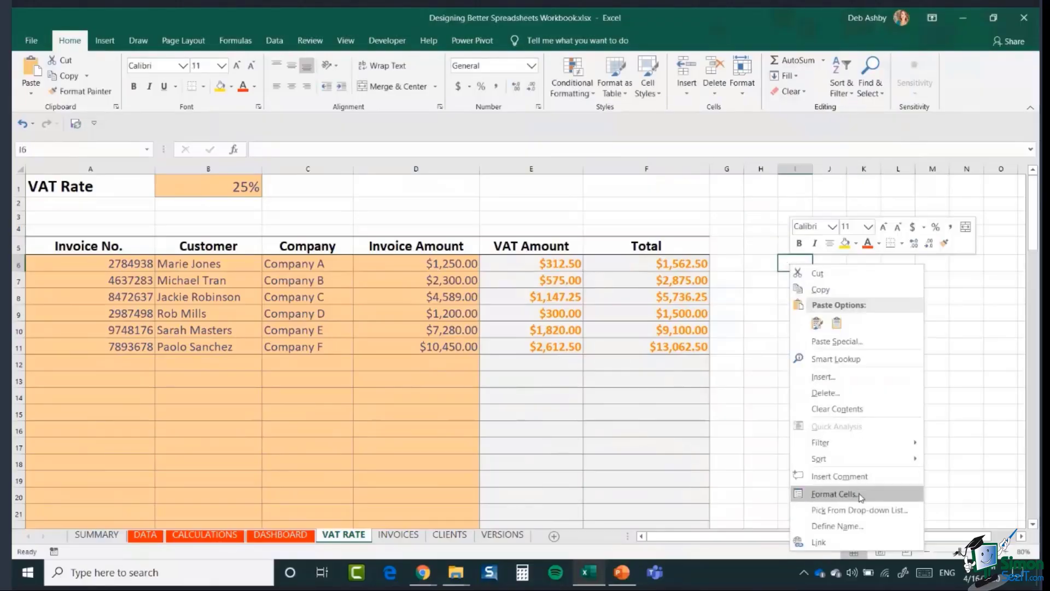
pyautogui.click(861, 495)
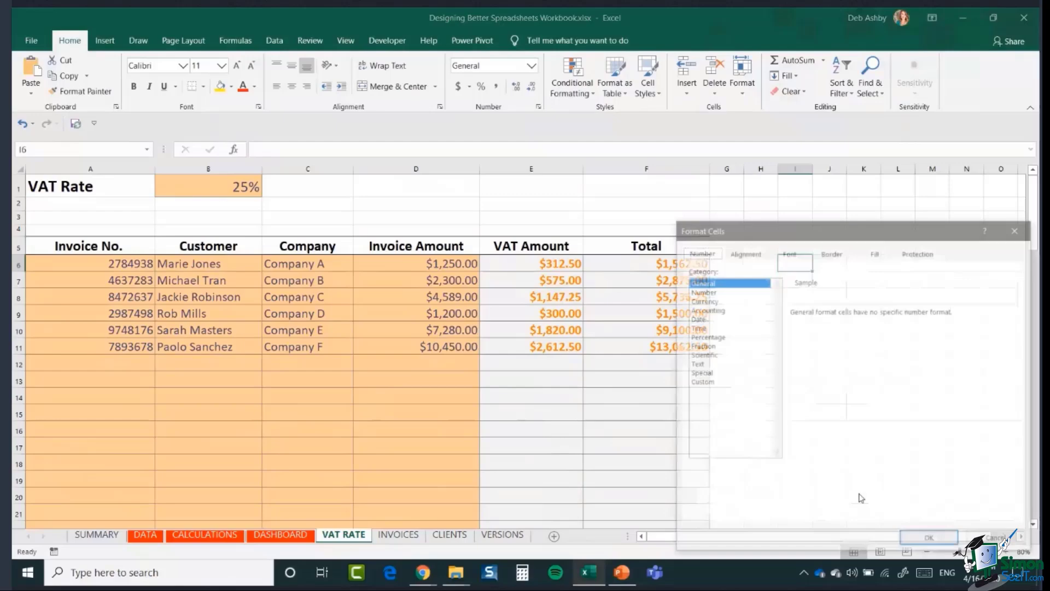
pyautogui.click(914, 255)
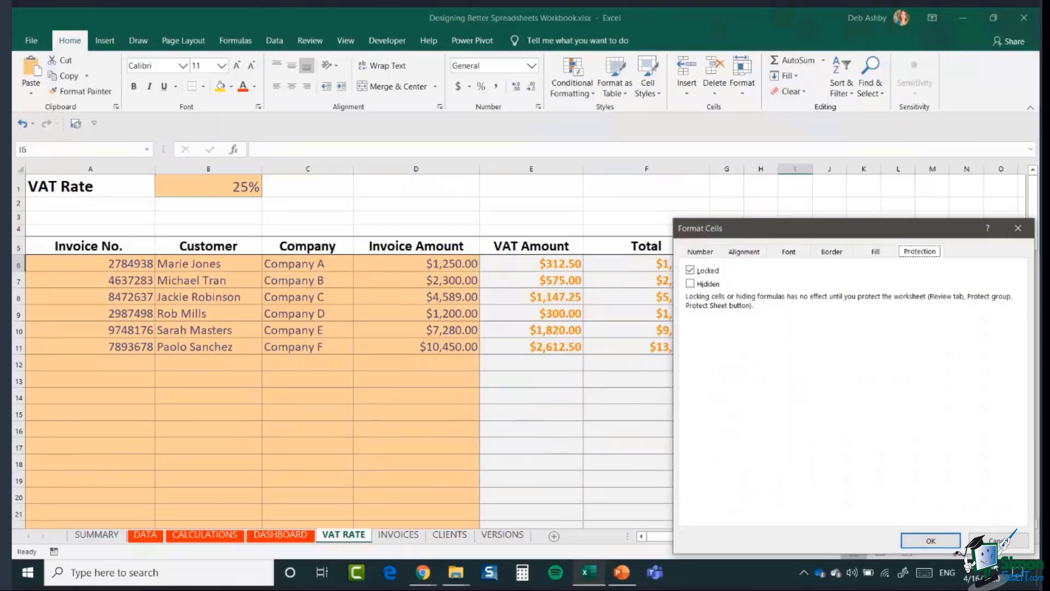
pyautogui.click(929, 540)
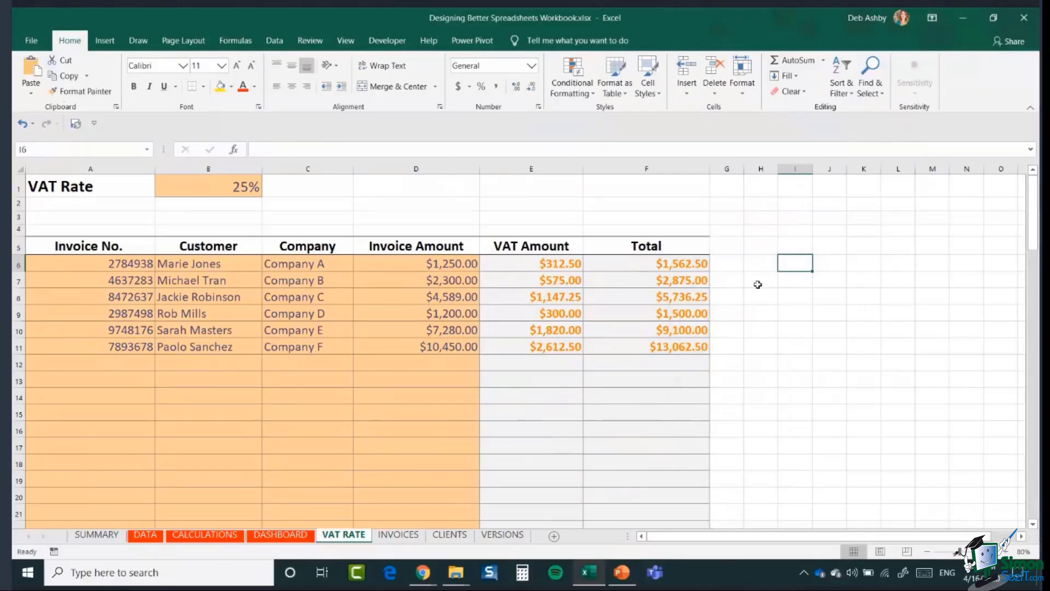
pyautogui.click(837, 362)
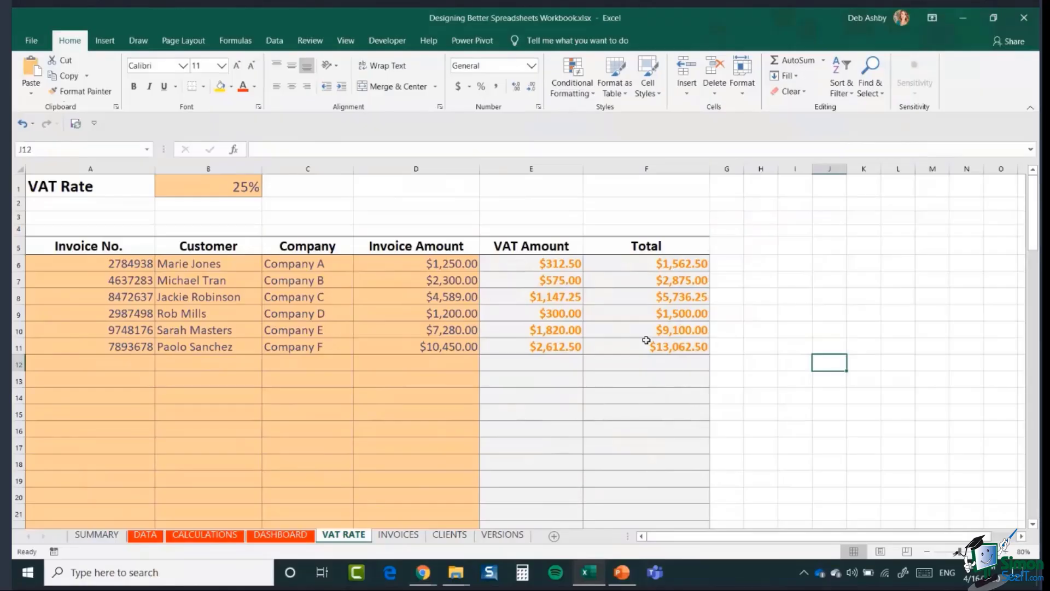
# - Clear the Locked protection option for cells A6:D95 plus B1 in Format Cells
pyautogui.moveTo(59, 263); pyautogui.dragTo(470, 347)
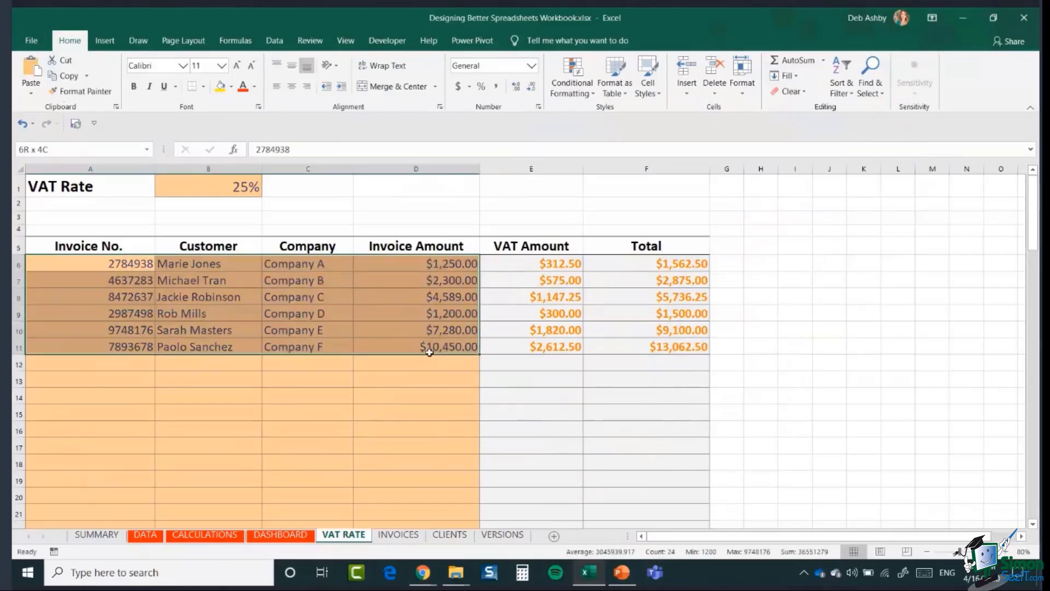
pyautogui.click(895, 348)
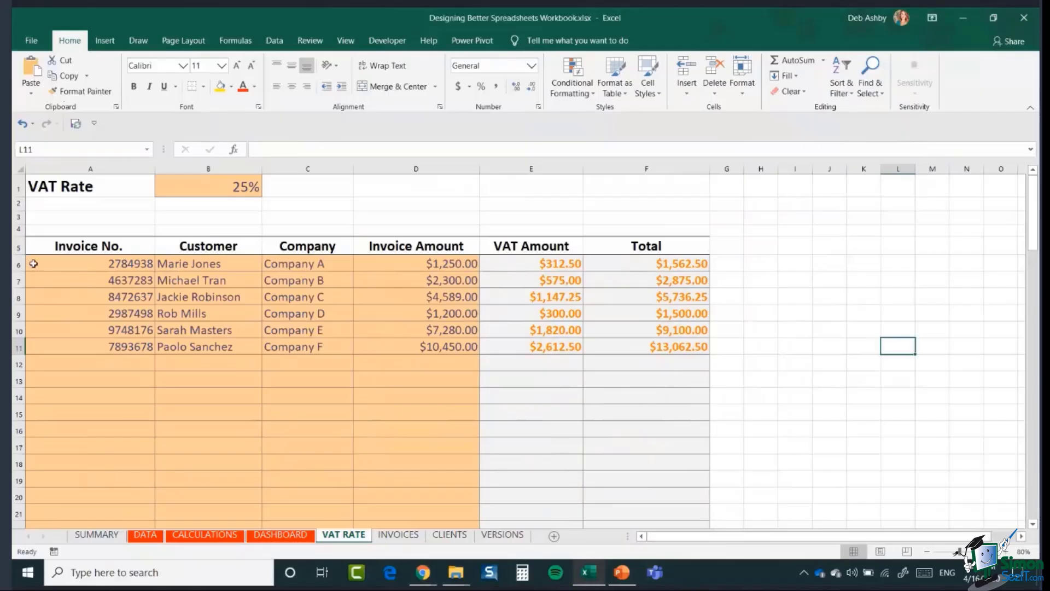
pyautogui.moveTo(33, 264); pyautogui.dragTo(414, 500)
pyautogui.scroll(20, 776, 299)
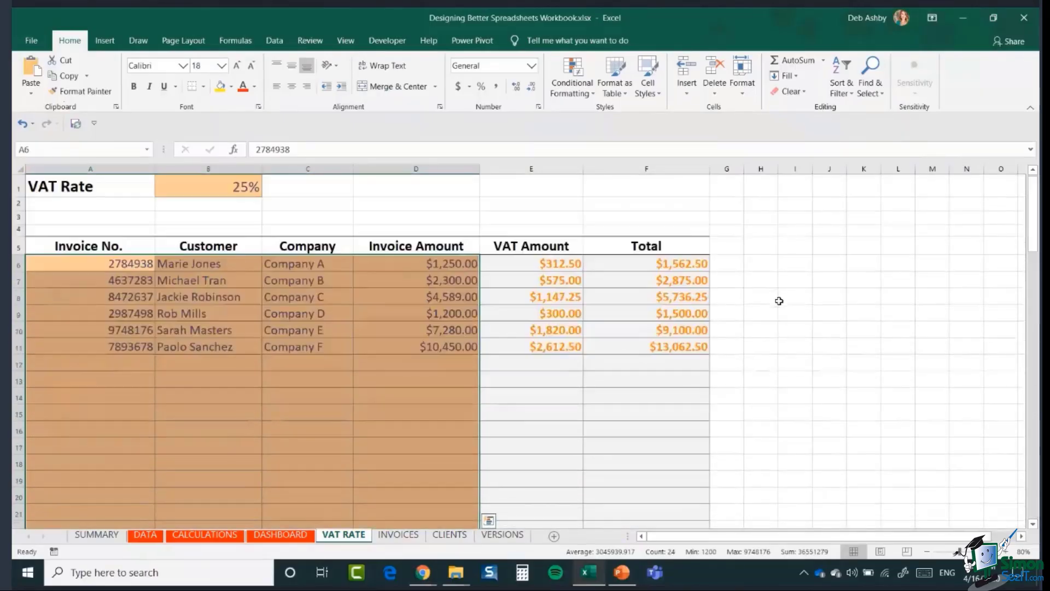
pyautogui.click(216, 188)
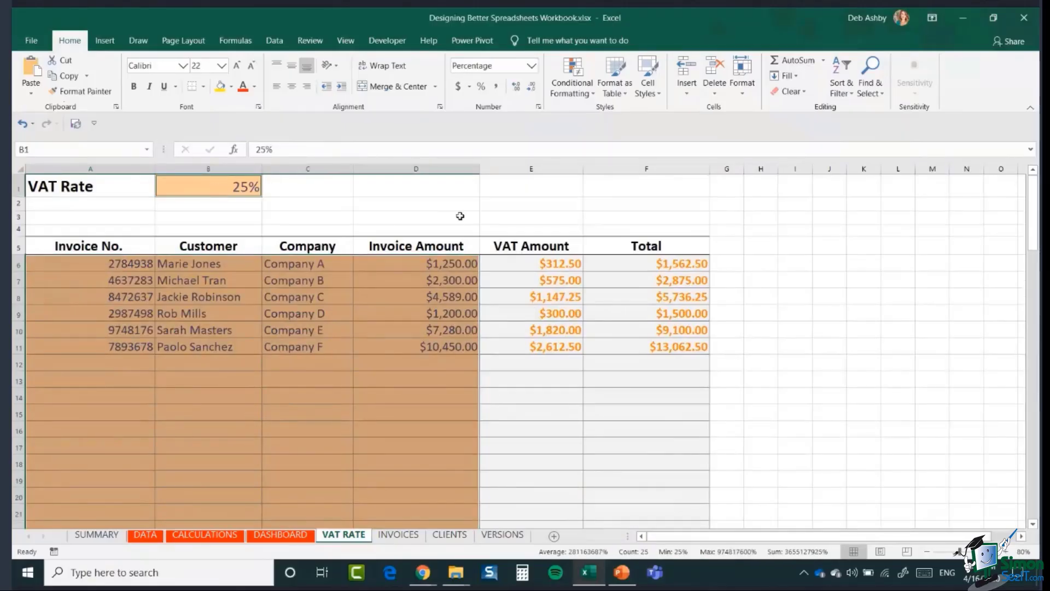
pyautogui.rightClick(192, 188)
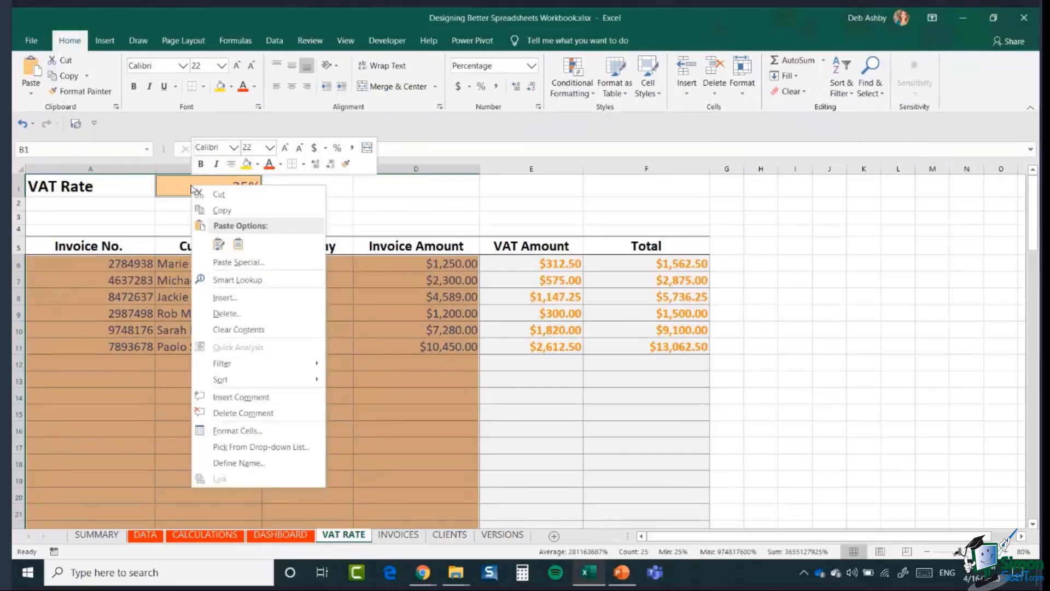
pyautogui.click(295, 431)
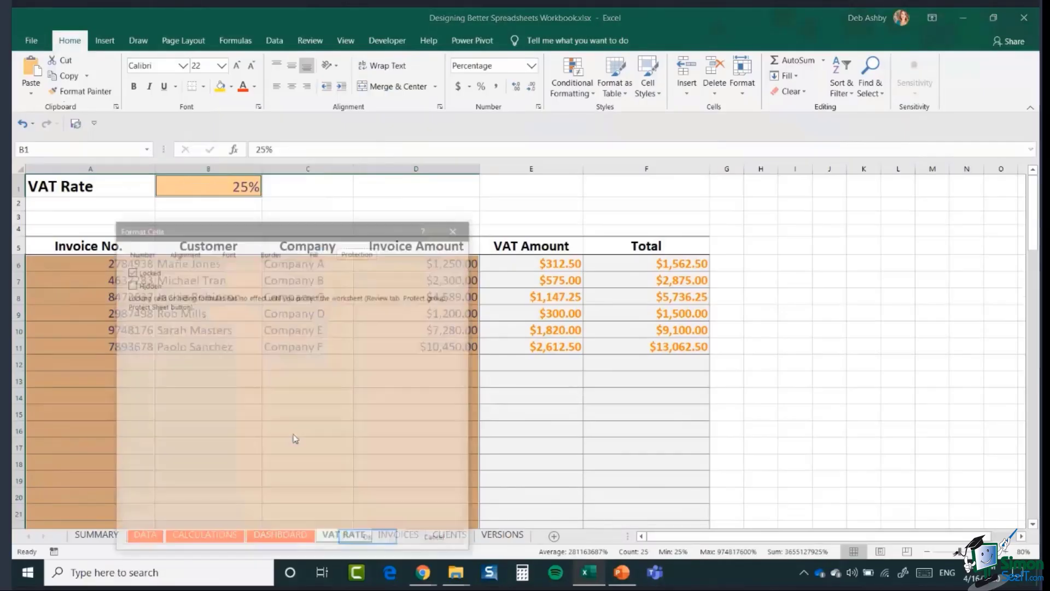
pyautogui.moveTo(288, 232); pyautogui.dragTo(541, 147)
pyautogui.click(386, 189)
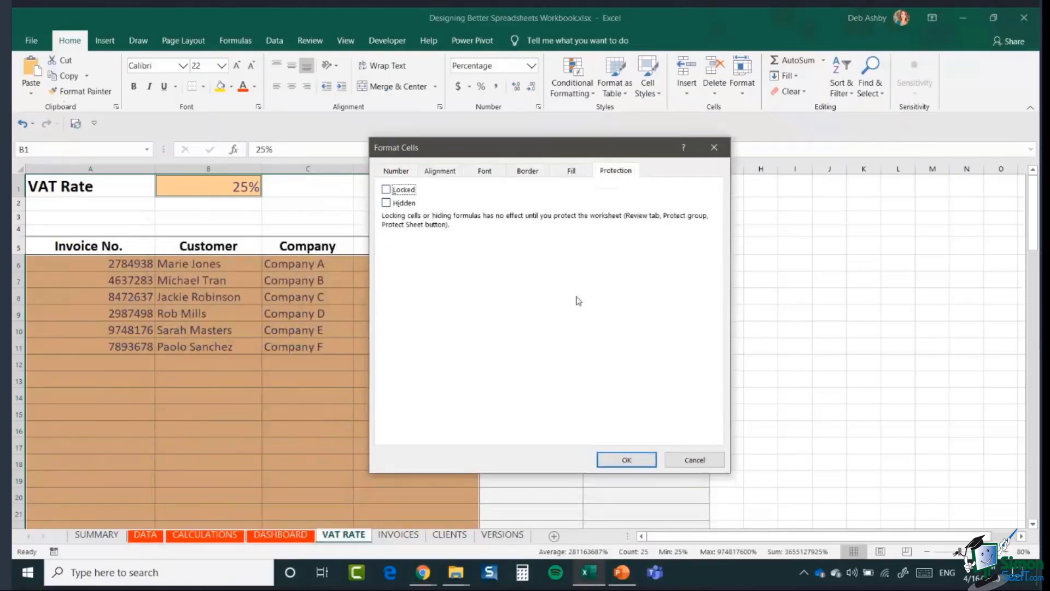
pyautogui.click(629, 459)
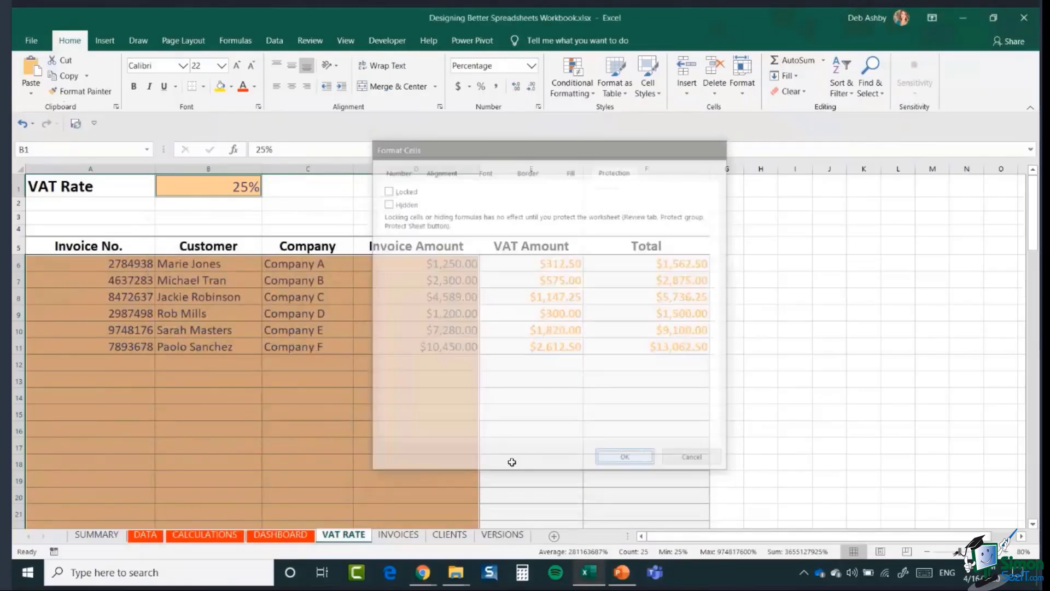
pyautogui.click(760, 293)
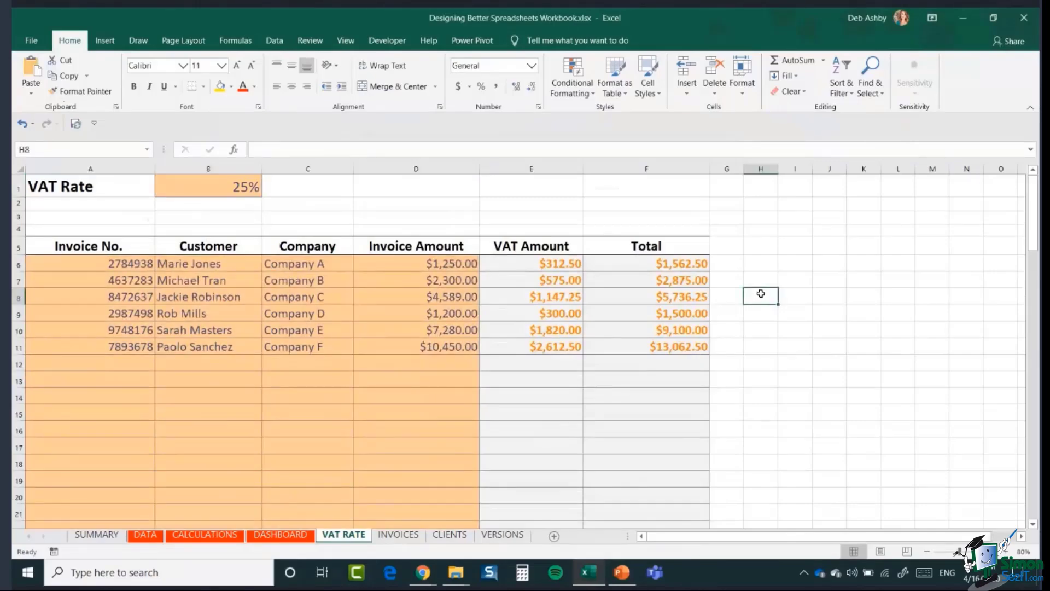
# - Protect the VAT RATE sheet with a password, entering it twice to confirm
pyautogui.click(320, 43)
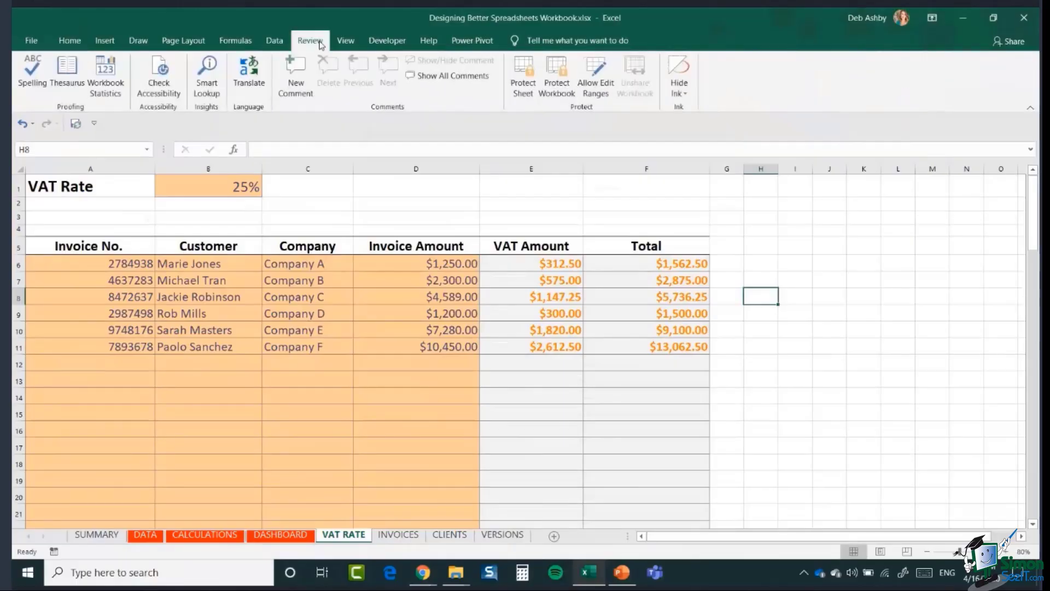
pyautogui.click(525, 83)
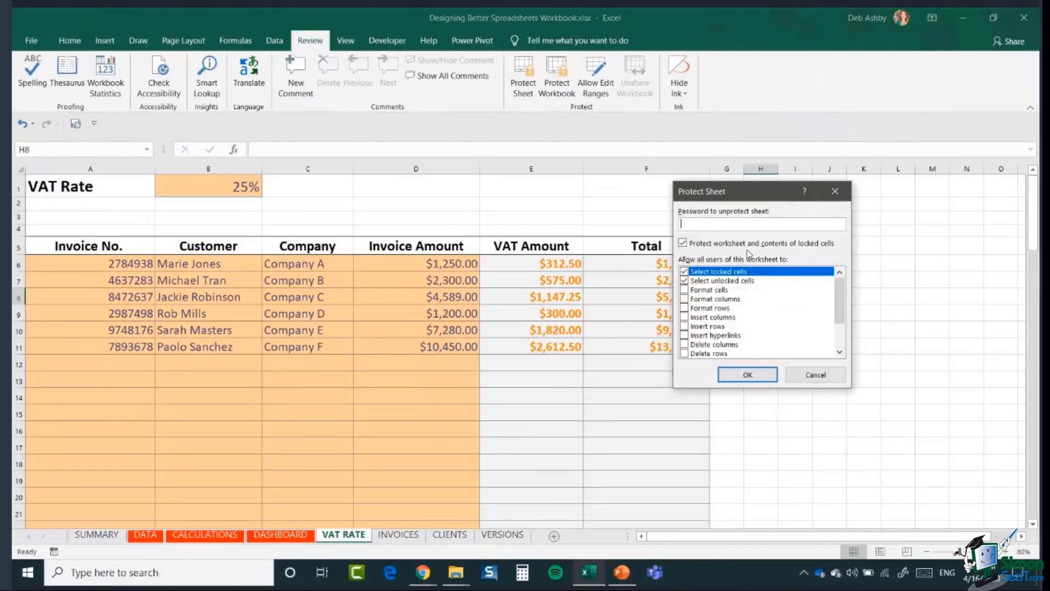
pyautogui.write('password')
pyautogui.press('Return')
pyautogui.write('pa')
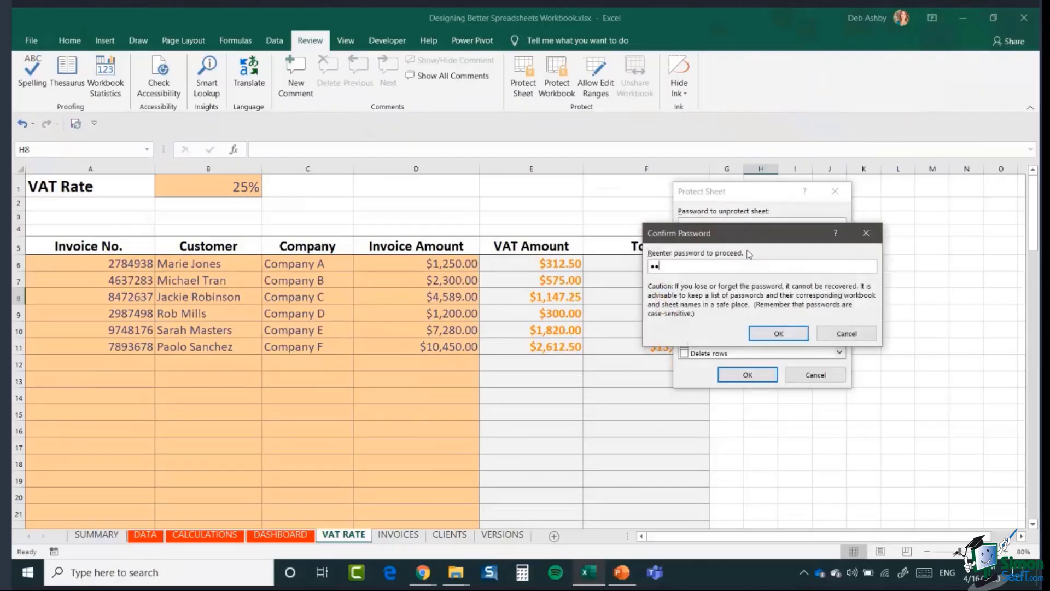
pyautogui.write('ssword')
pyautogui.press('Return')
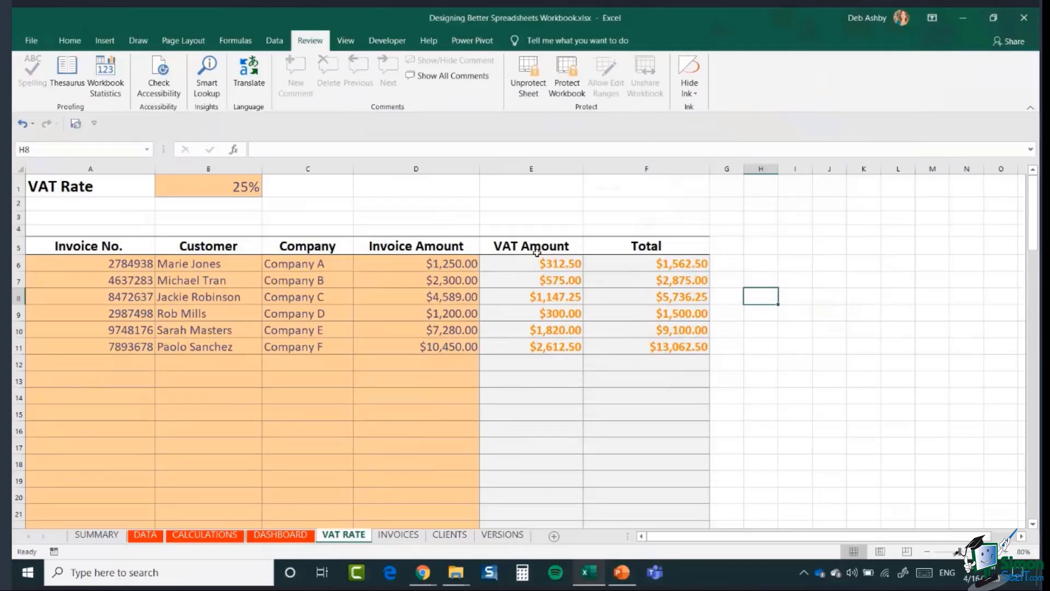
# - Confirm the F7 Total formula is locked, then set the D6 invoice amount to $2,000.00
pyautogui.click(635, 281)
pyautogui.doubleClick(662, 296)
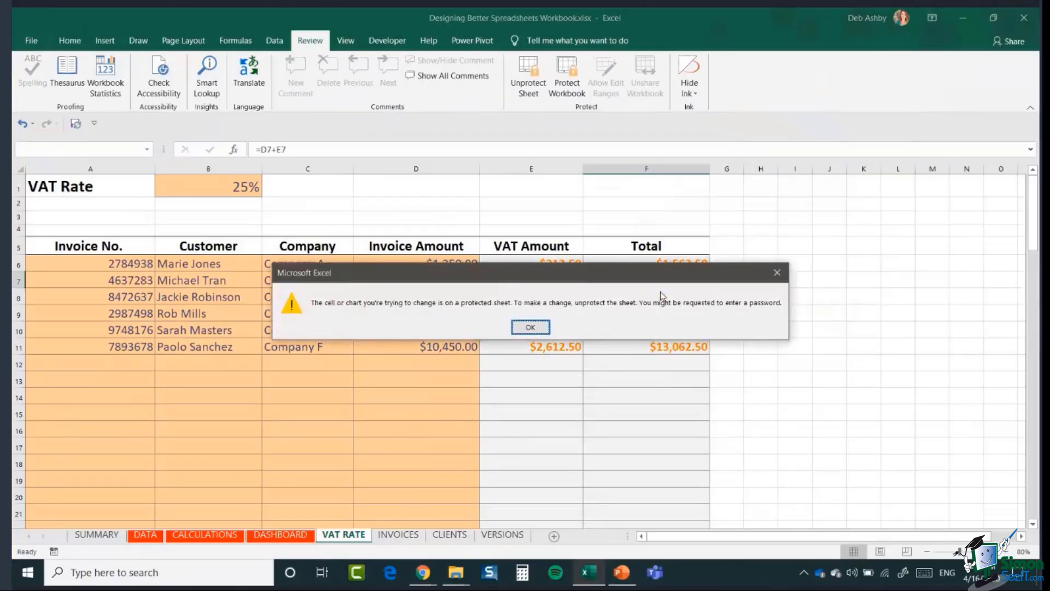
pyautogui.click(530, 327)
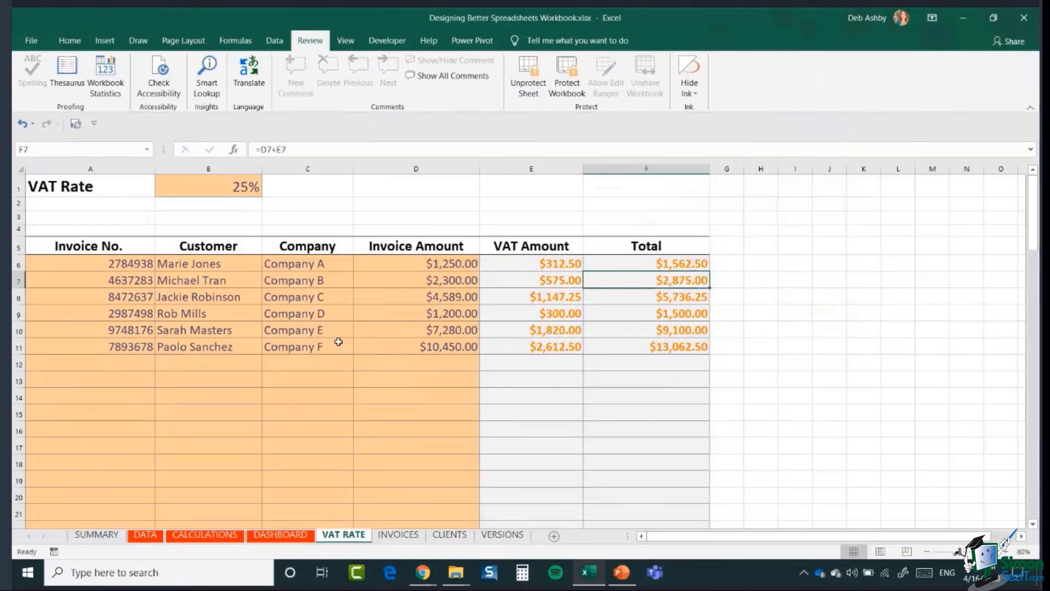
pyautogui.click(397, 264)
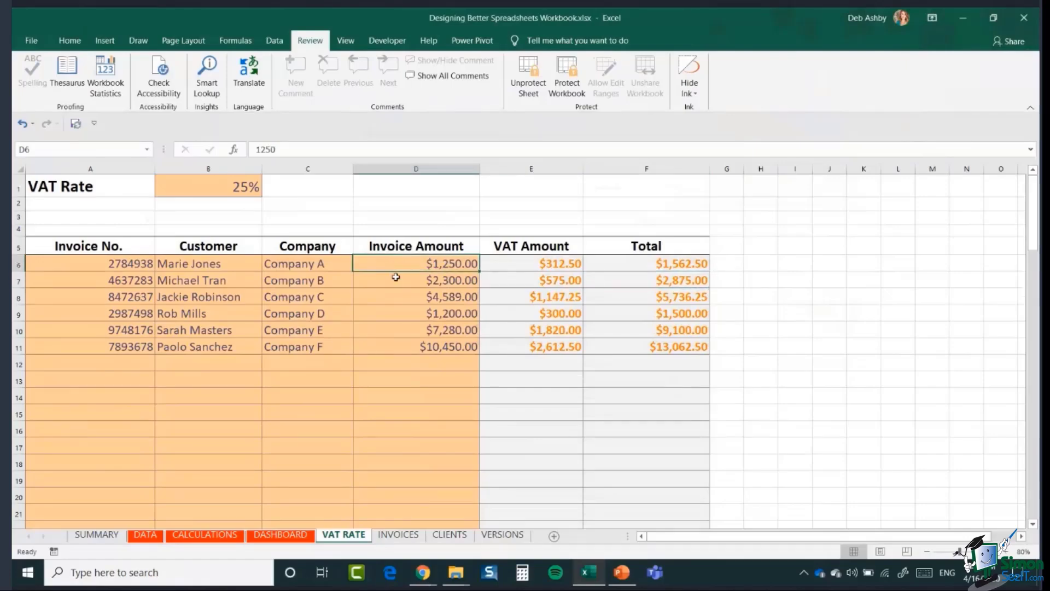
pyautogui.write('2,00')
pyautogui.write('0')
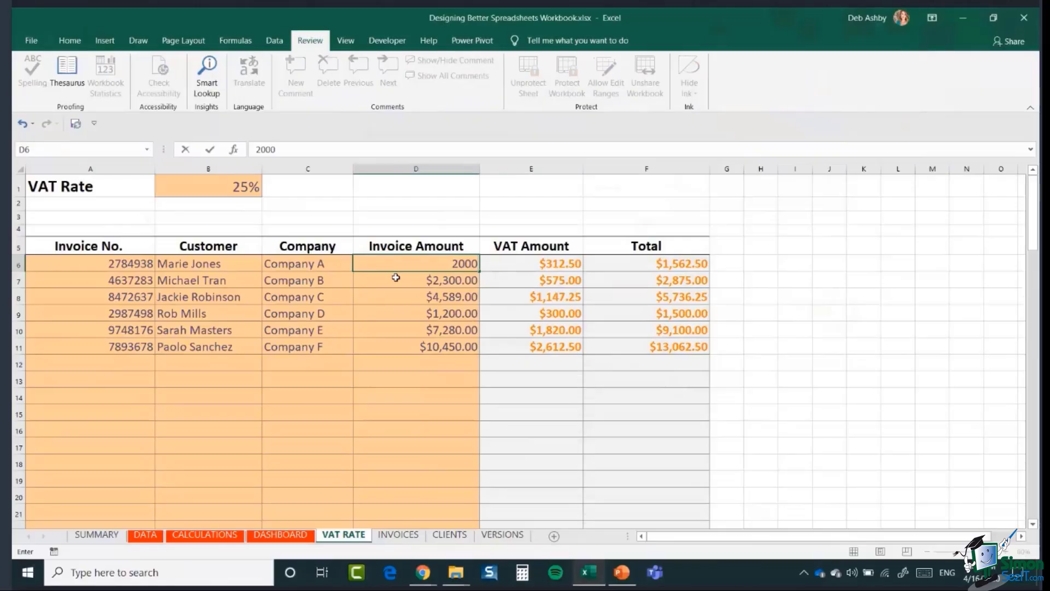
pyautogui.press('Return')
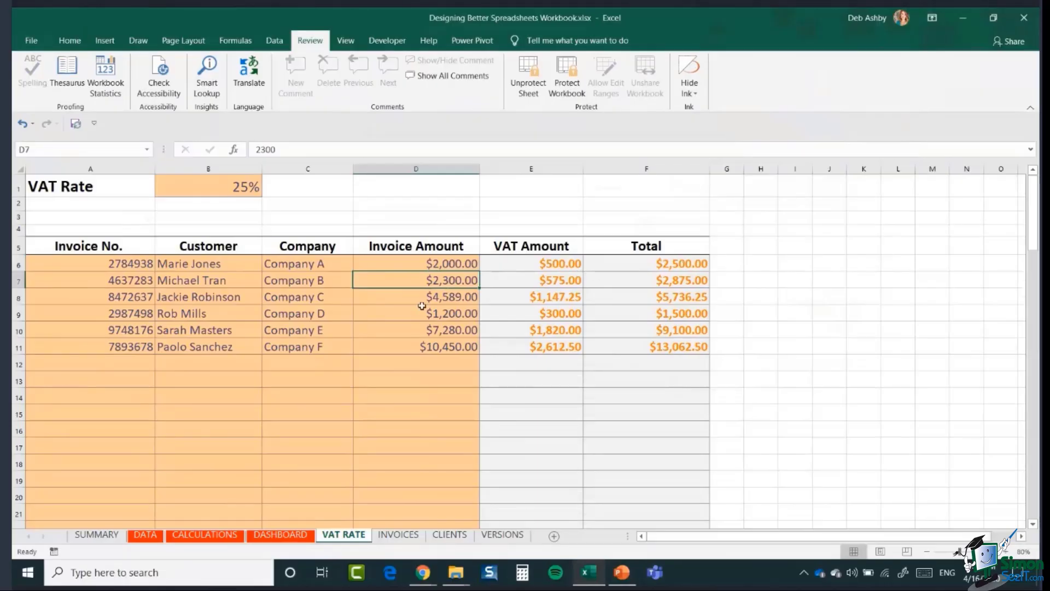
# - Confirm E6 is locked, change the B1 VAT rate to 30%, and test editing E7
pyautogui.doubleClick(544, 265)
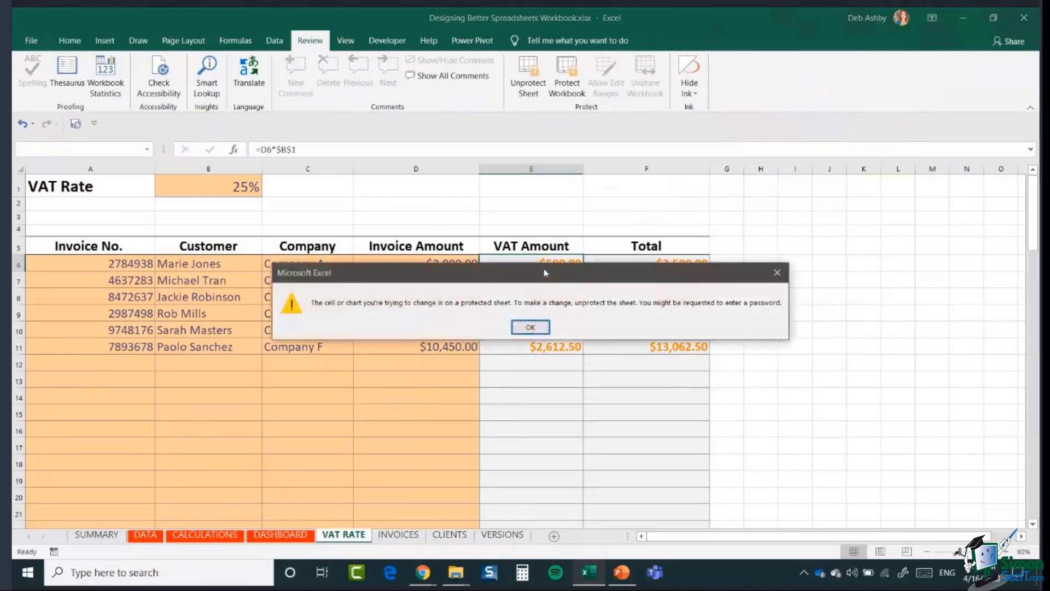
pyautogui.click(530, 327)
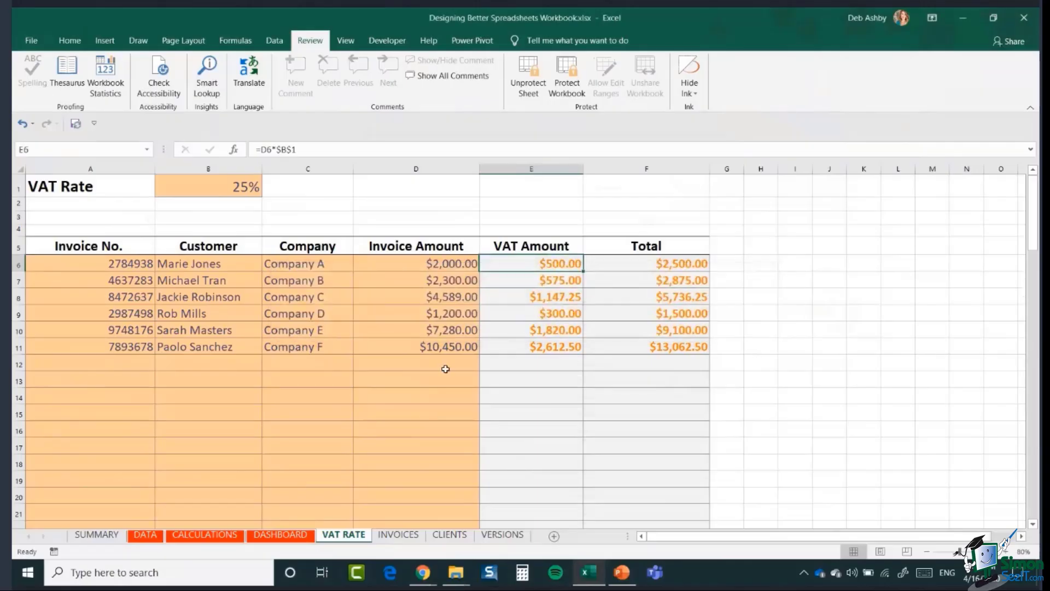
pyautogui.click(208, 188)
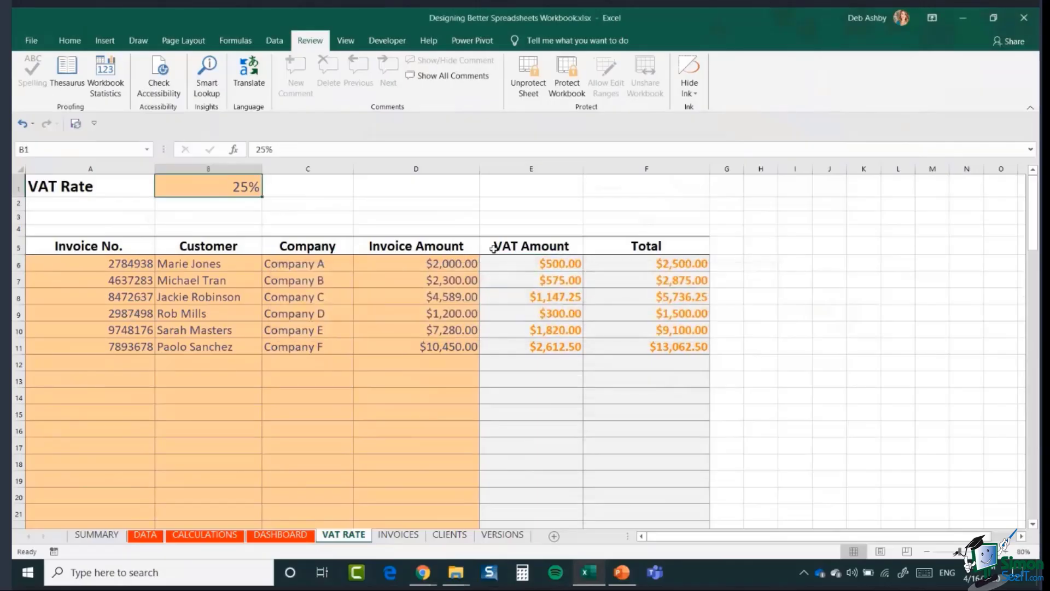
pyautogui.write('30')
pyautogui.press('Return')
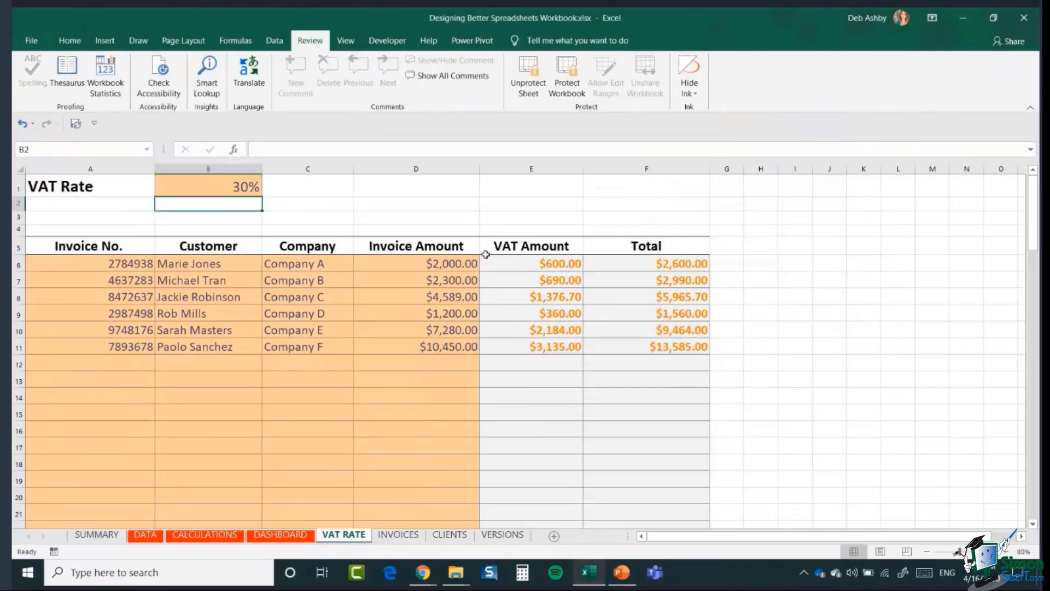
pyautogui.click(539, 284)
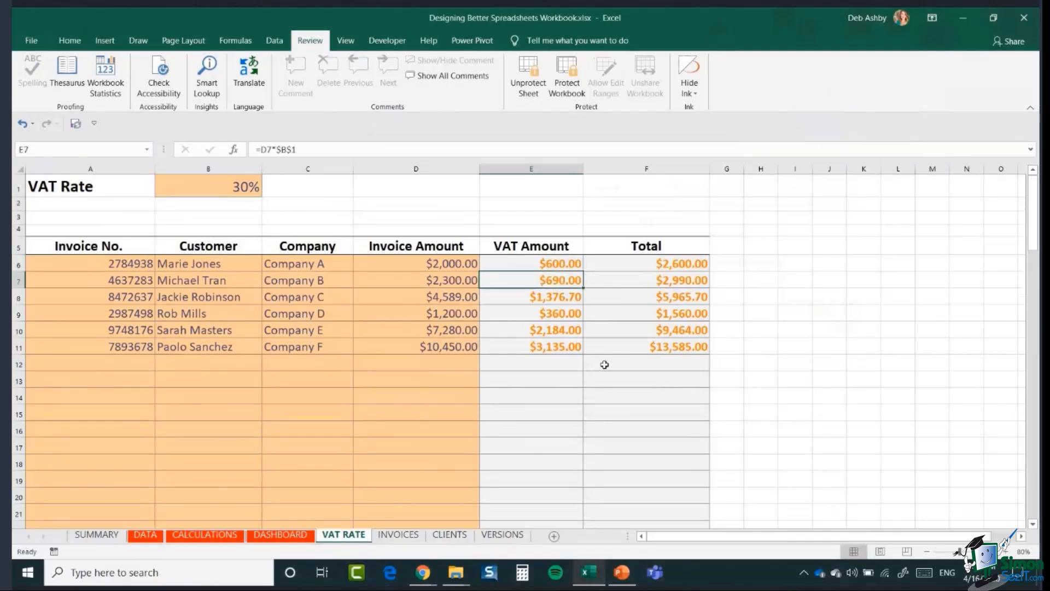
pyautogui.press('Delete')
# - Dismiss the protected-sheet warning raised by the E7 edit attempt
pyautogui.click(531, 327)
# - On the SUMMARY sheet, enter 'VAT RATE - Change the VAT Rate in cell B1 only' in A7
pyautogui.click(98, 534)
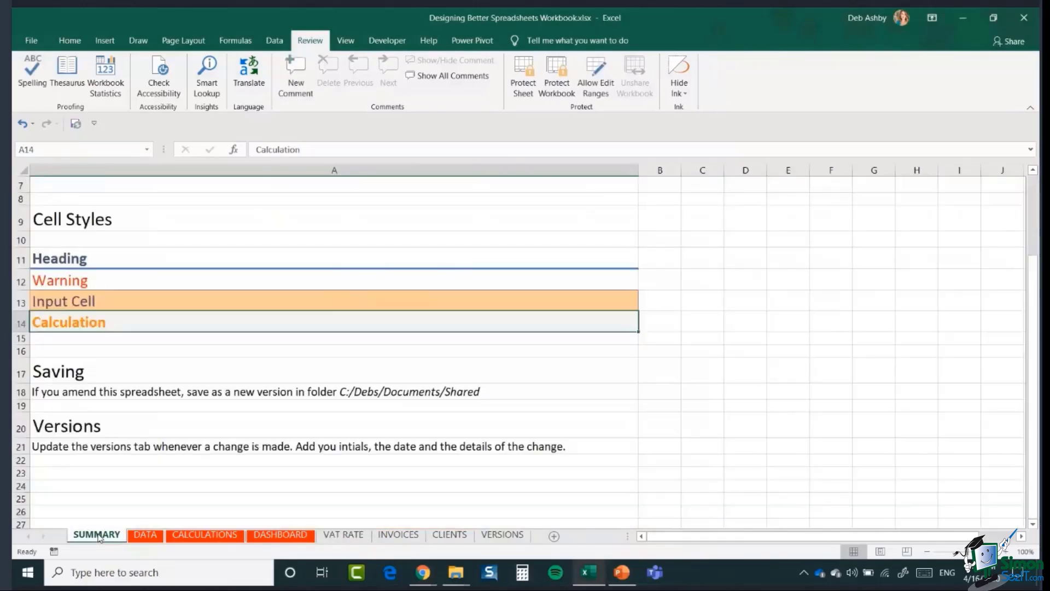
pyautogui.scroll(2, 96, 383)
pyautogui.click(90, 285)
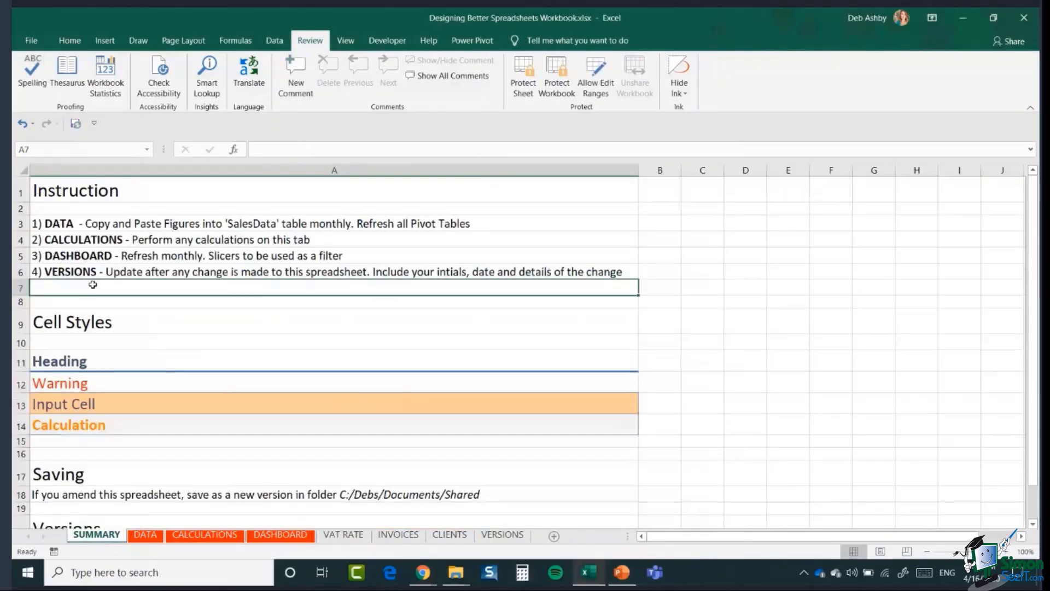
pyautogui.write('5')
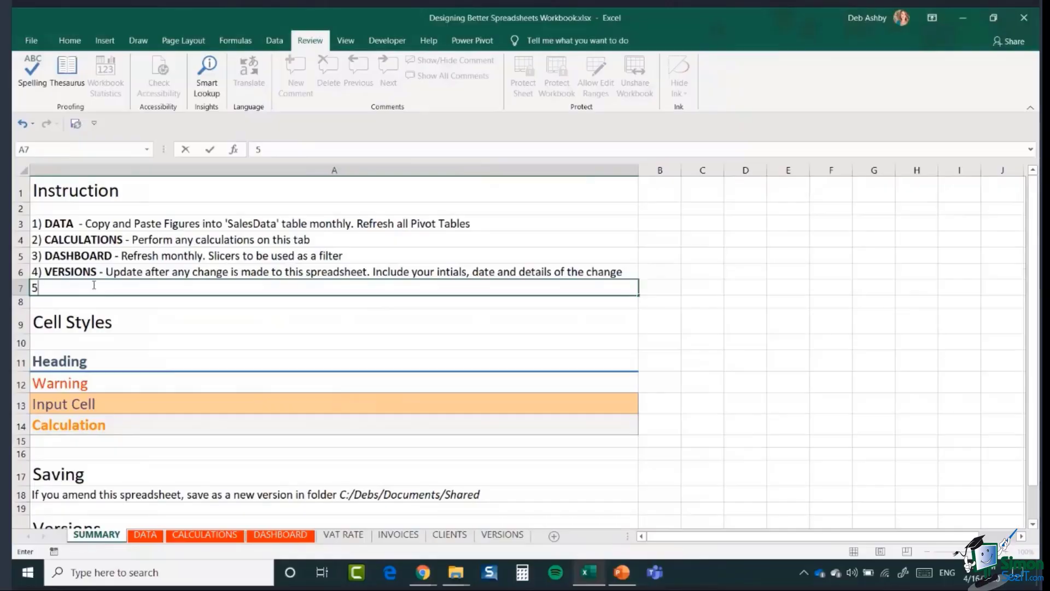
pyautogui.write(') VAT RAT')
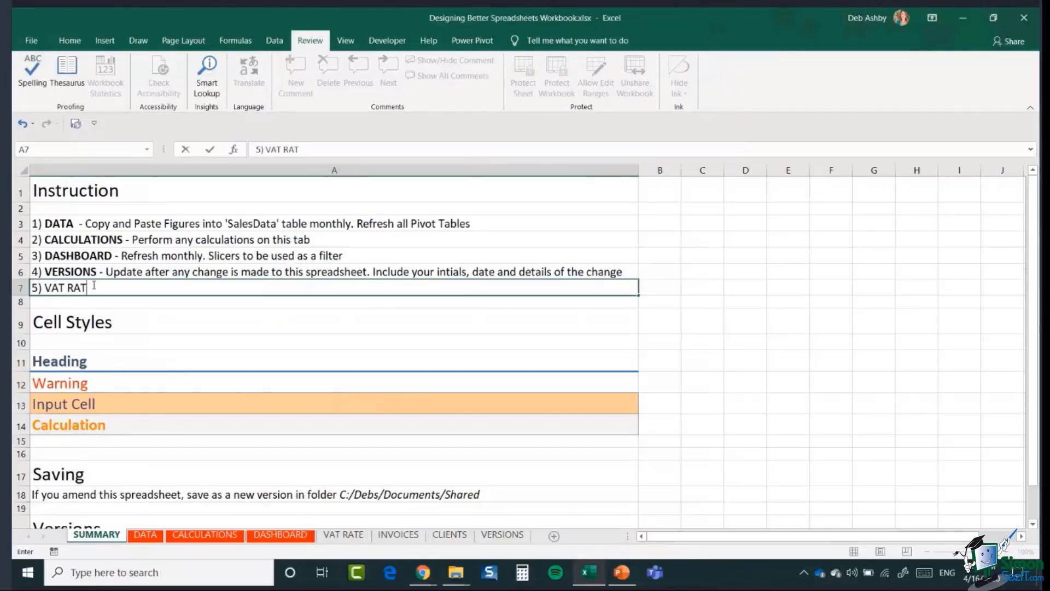
pyautogui.write('E - Change the VAT E')
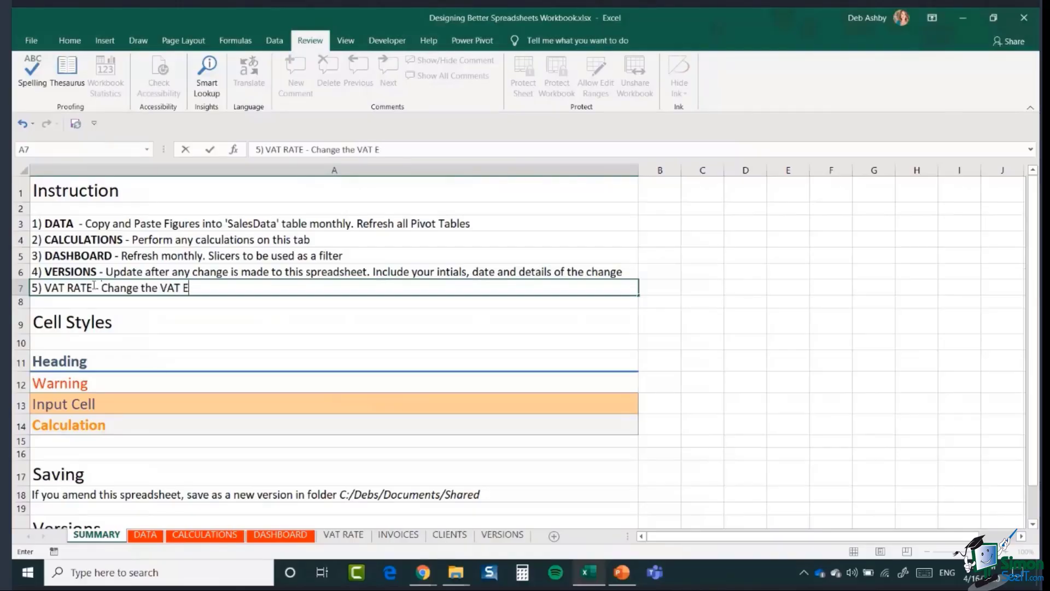
pyautogui.press('BackSpace')
pyautogui.write('Rate in cell B1 only')
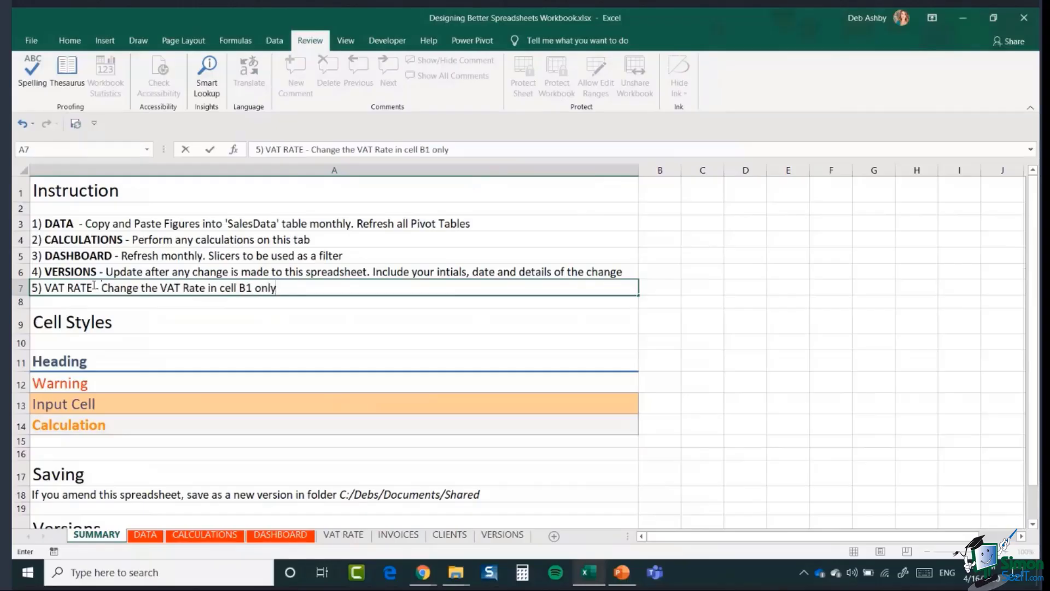
pyautogui.click(204, 328)
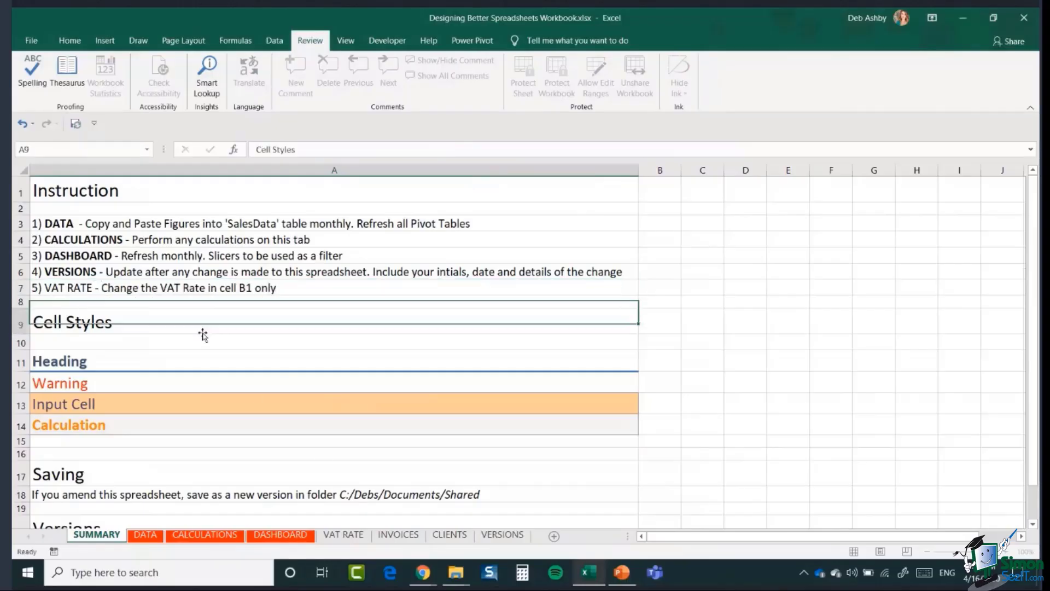
# - Bold the words VAT RATE at the start of the A7 instruction
pyautogui.click(82, 287)
pyautogui.doubleClick(91, 288)
pyautogui.moveTo(93, 288); pyautogui.dragTo(44, 288)
pyautogui.hotkey('ctrl', 'b')
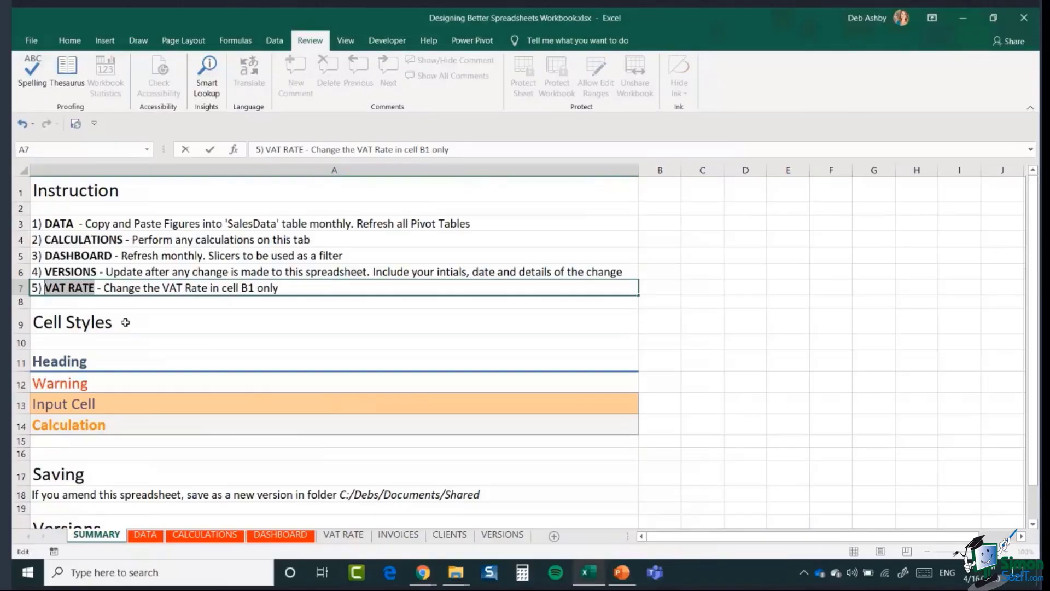
pyautogui.click(196, 320)
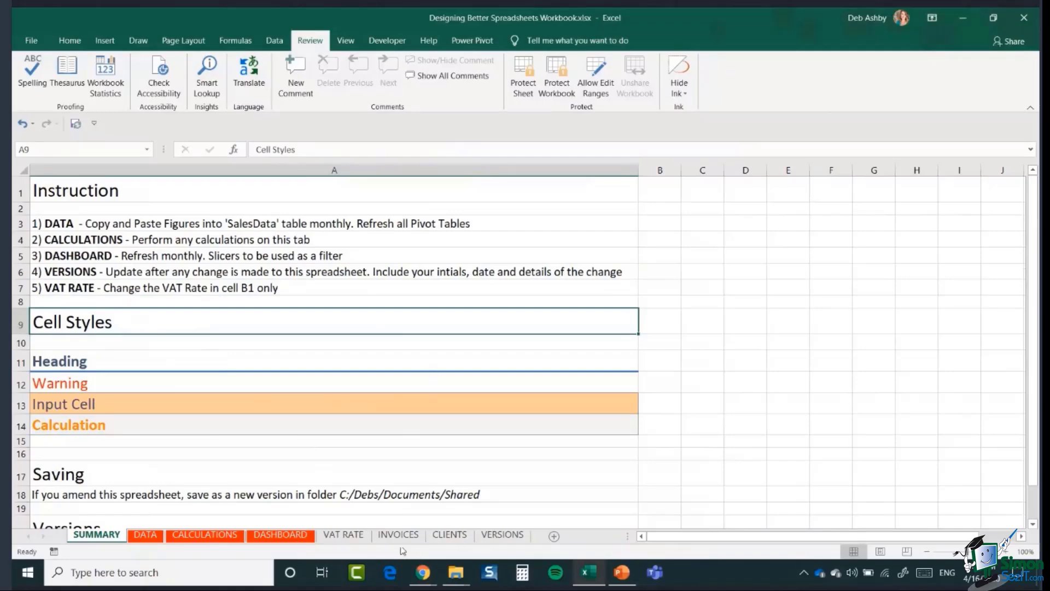
# - Check the VAT rate in B1 of the VAT RATE sheet, then go to the INVOICES sheet
pyautogui.click(351, 539)
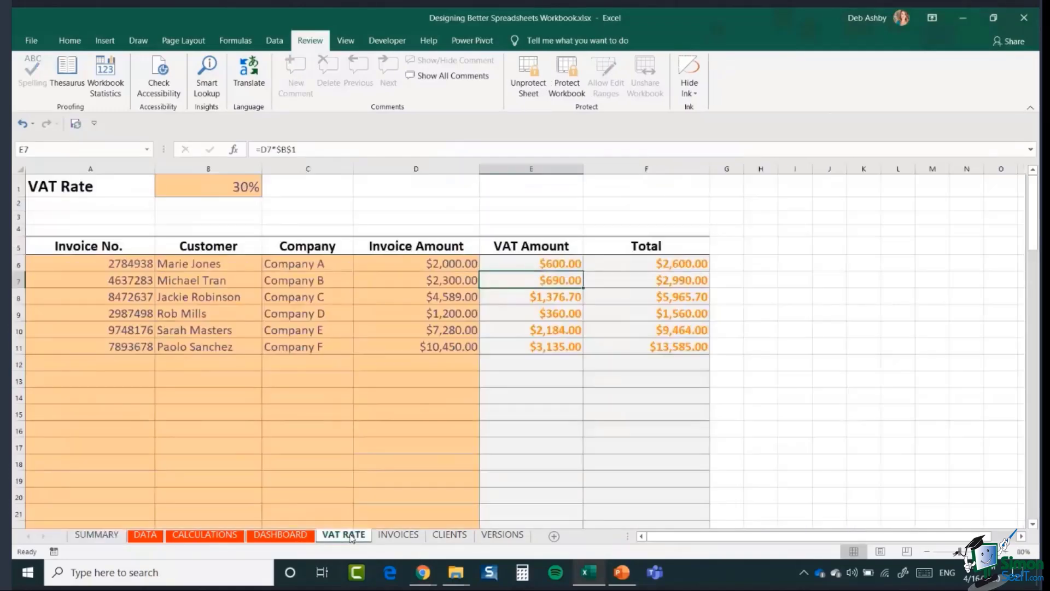
pyautogui.click(204, 188)
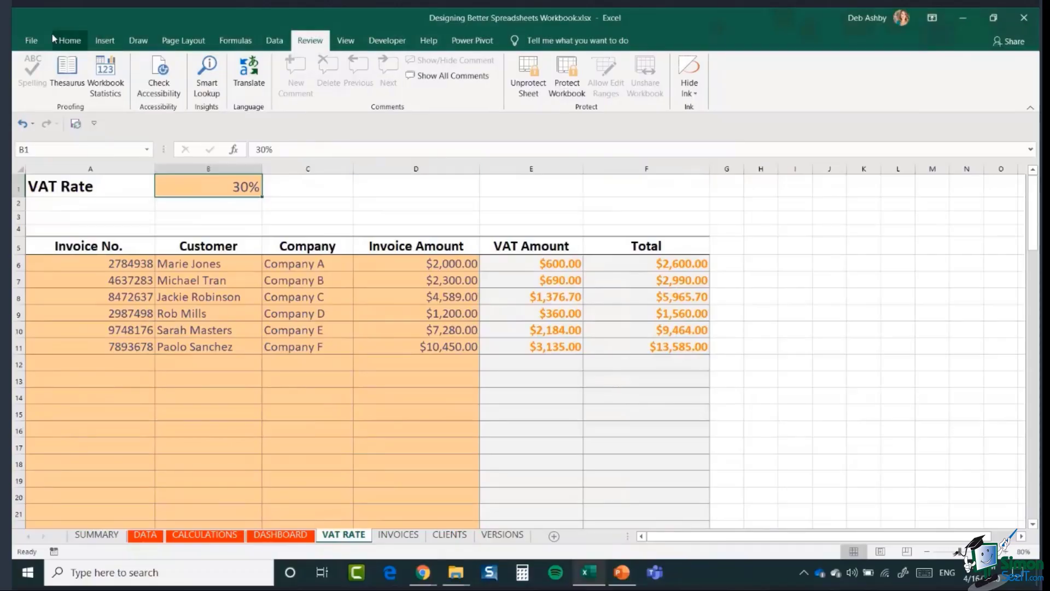
pyautogui.click(74, 40)
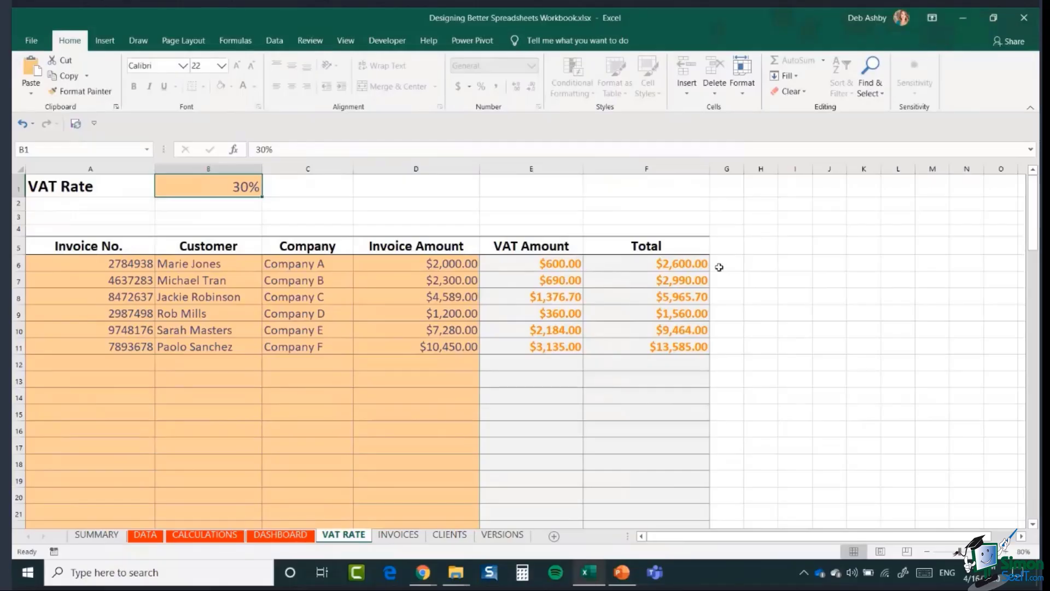
pyautogui.click(398, 535)
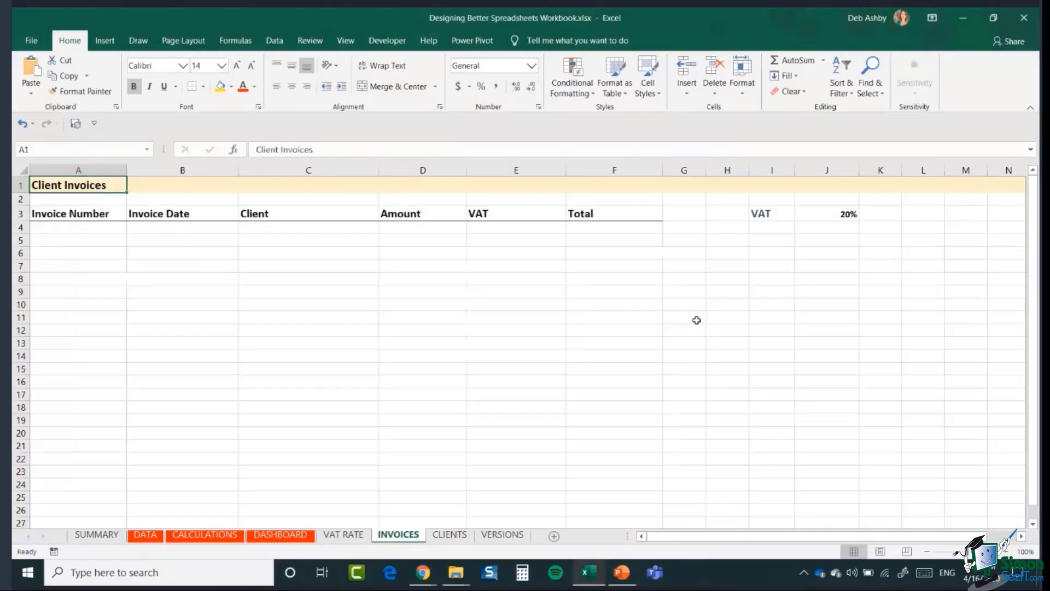
# - Enter invoice 12345 dated 01/01/2020 for client Northwind Traders in row 4
pyautogui.click(414, 253)
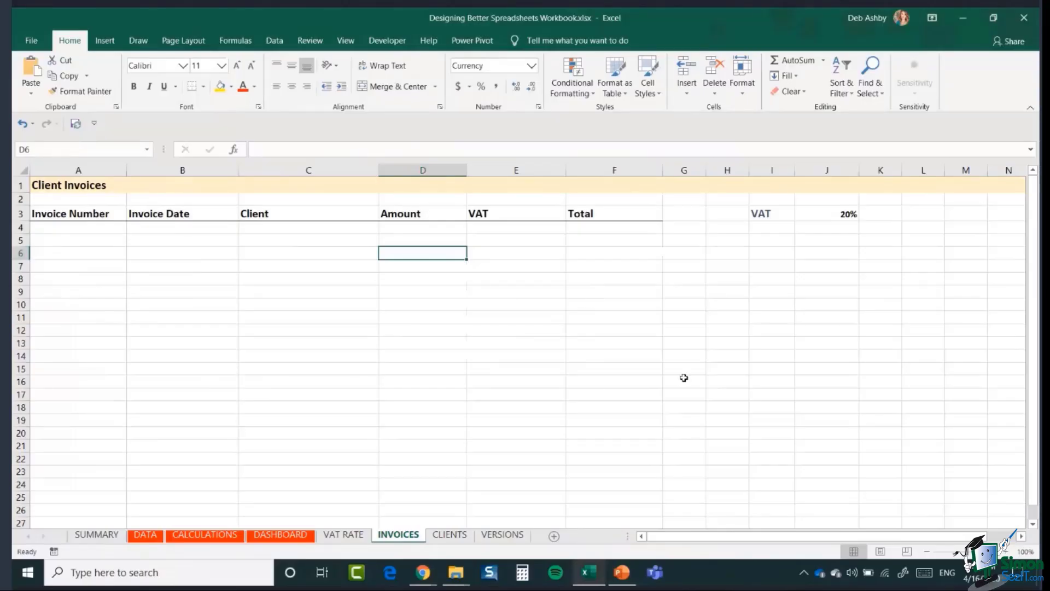
pyautogui.click(63, 228)
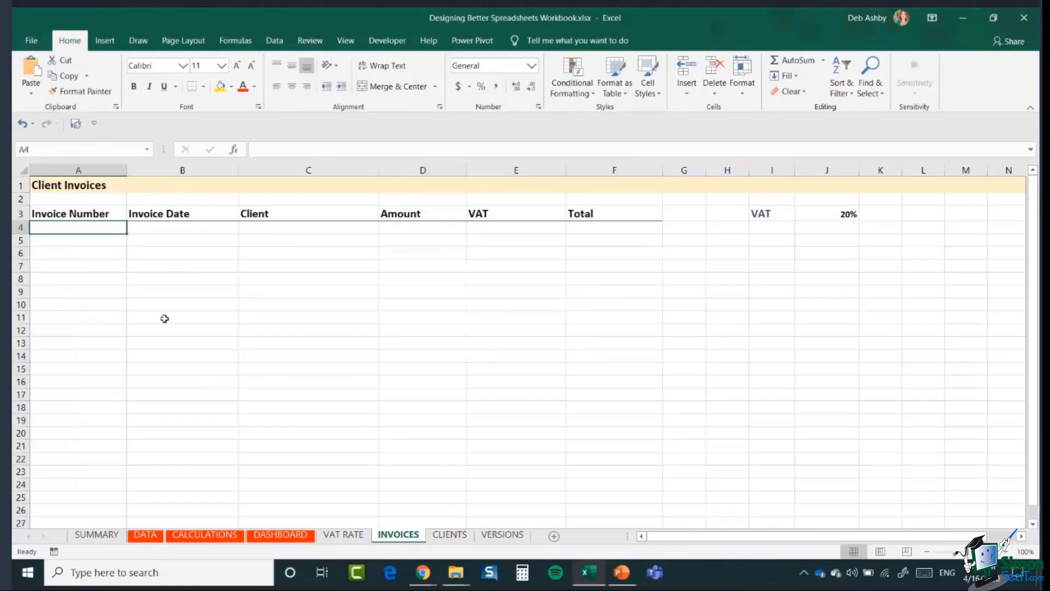
pyautogui.write('1235')
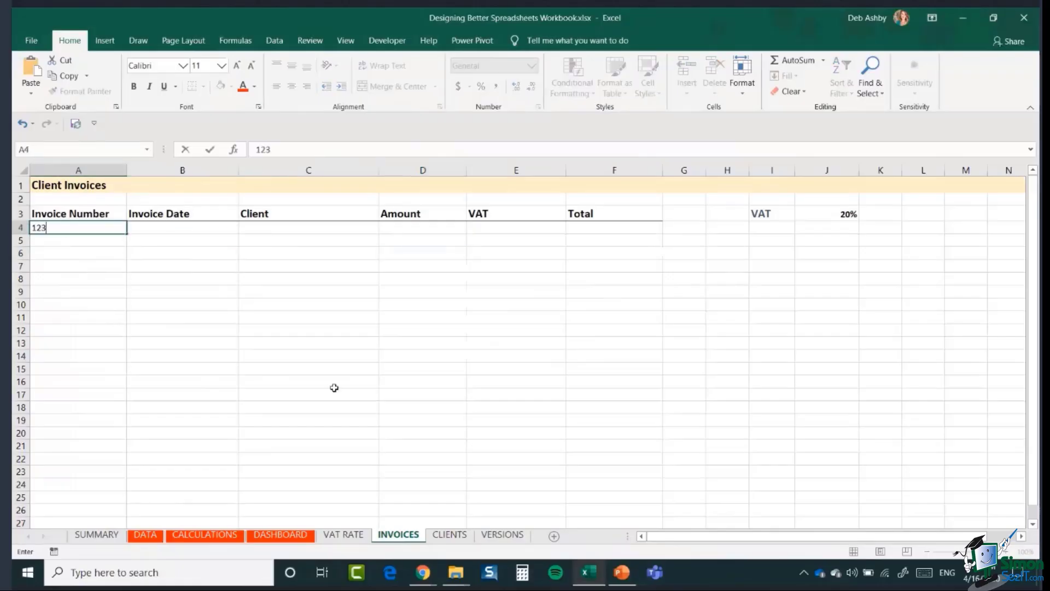
pyautogui.press('BackSpace')
pyautogui.press('BackSpace')
pyautogui.write('345')
pyautogui.press('Tab')
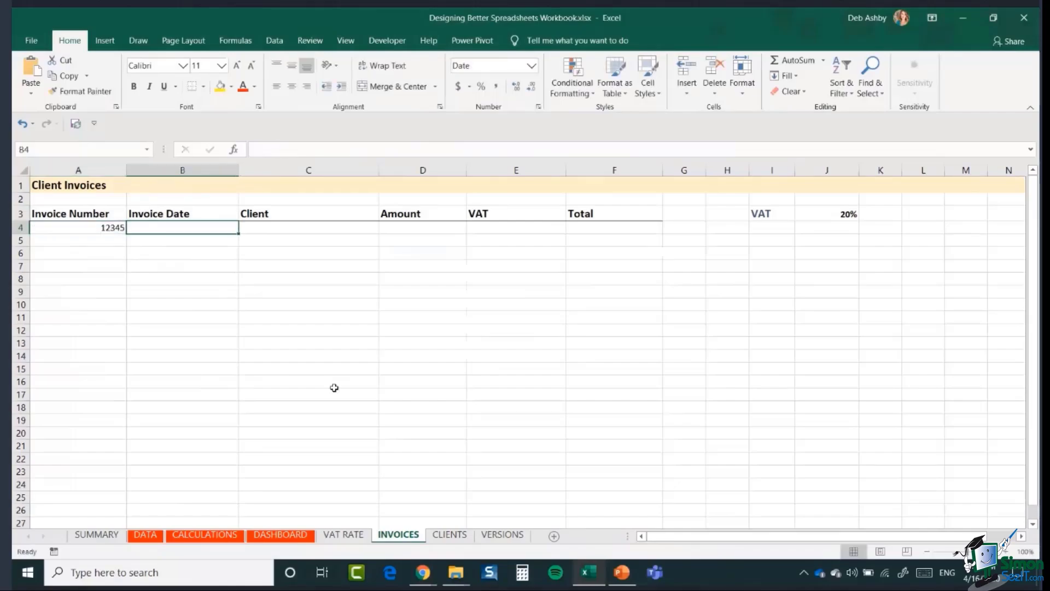
pyautogui.write('01/')
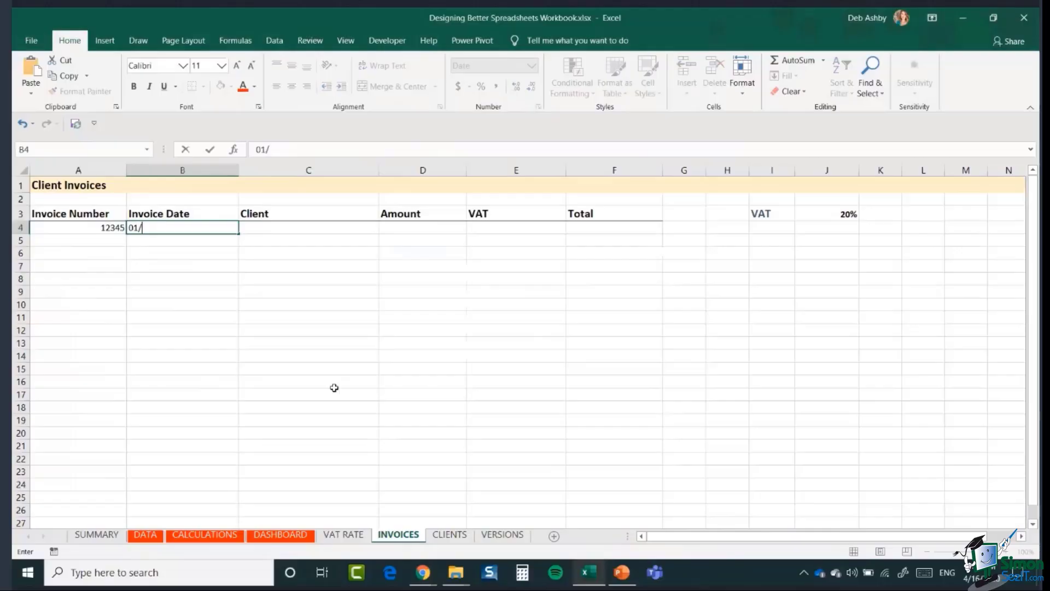
pyautogui.write('01/2020')
pyautogui.press('Tab')
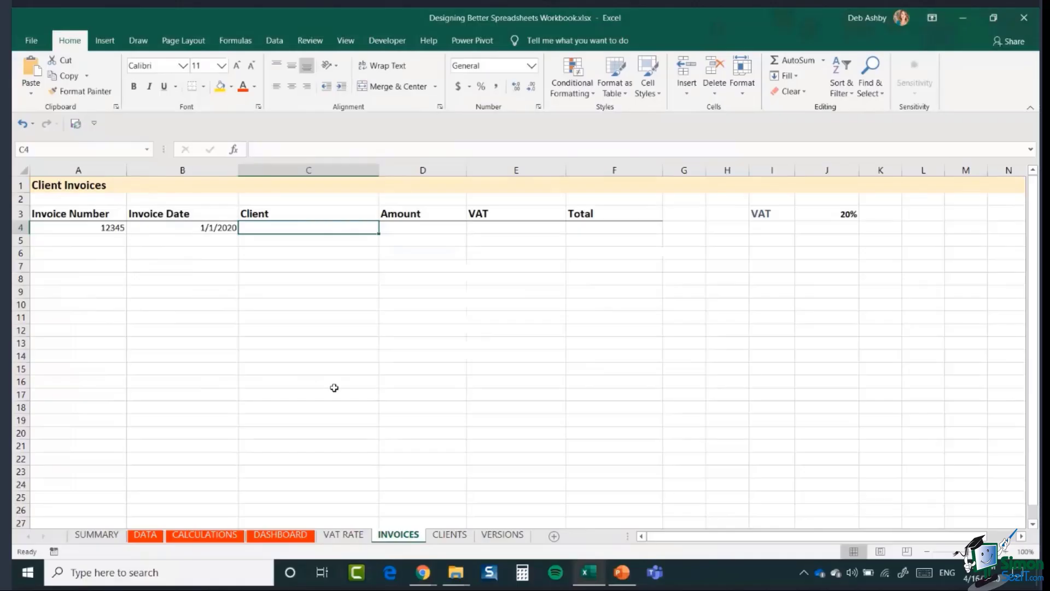
pyautogui.write('North')
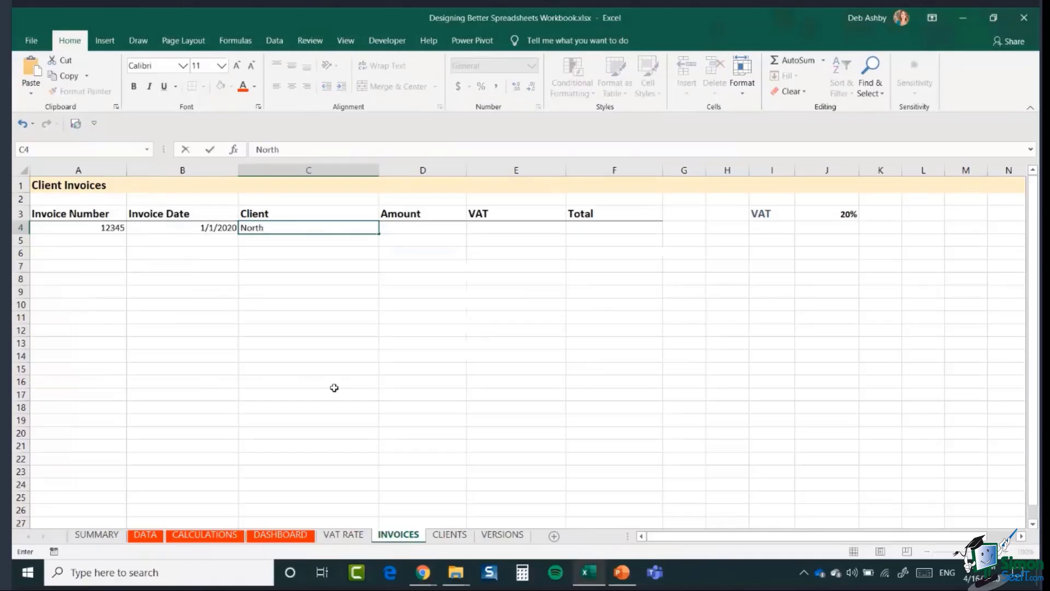
pyautogui.write('wind Traders')
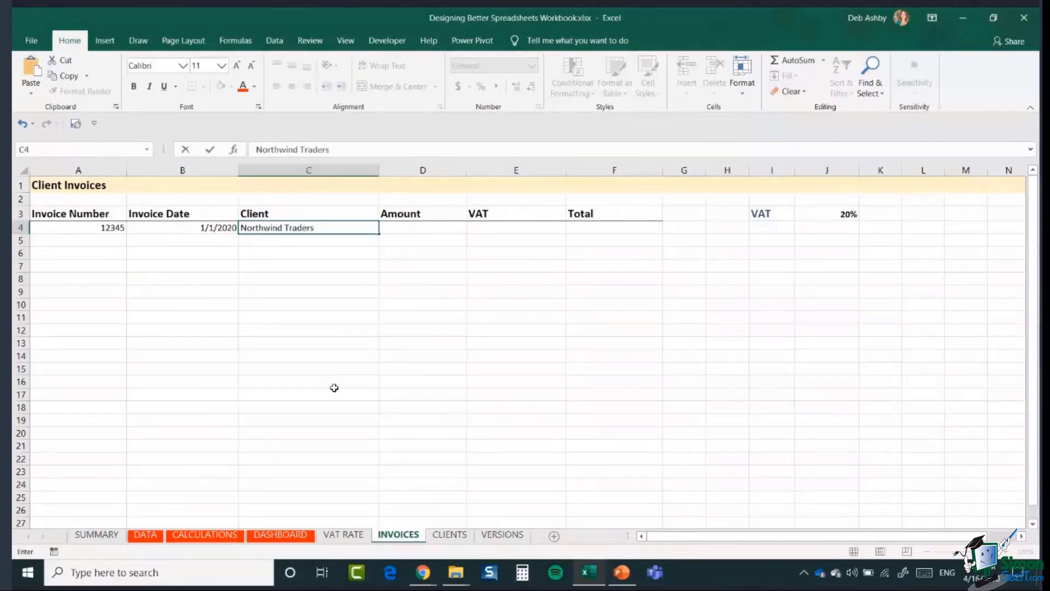
pyautogui.press('Return')
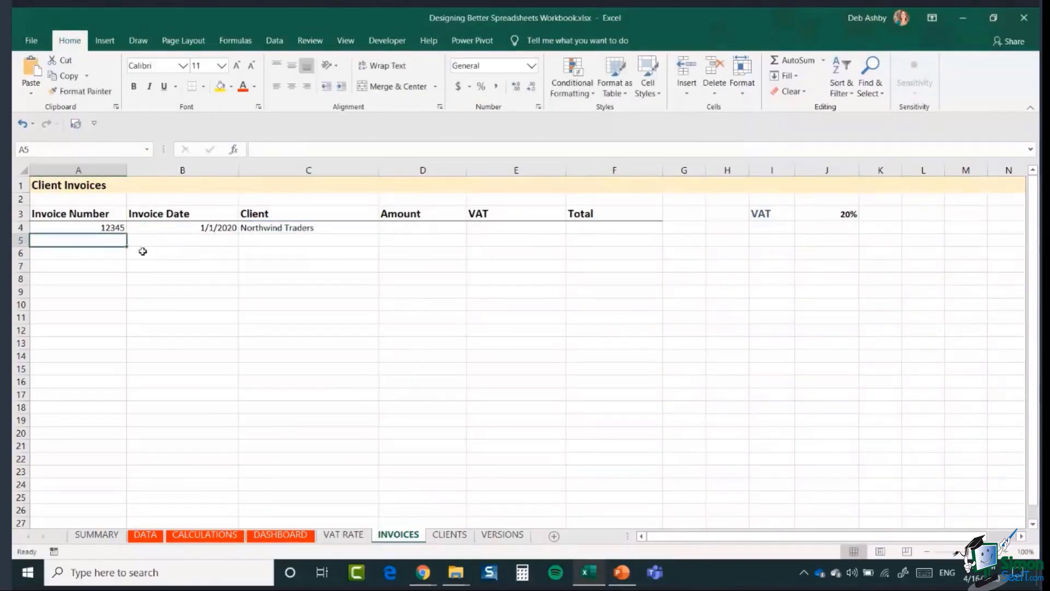
# - Type the misspelled 'Nothwind Traders' in C5 and compare it with the C4 entry
pyautogui.click(285, 244)
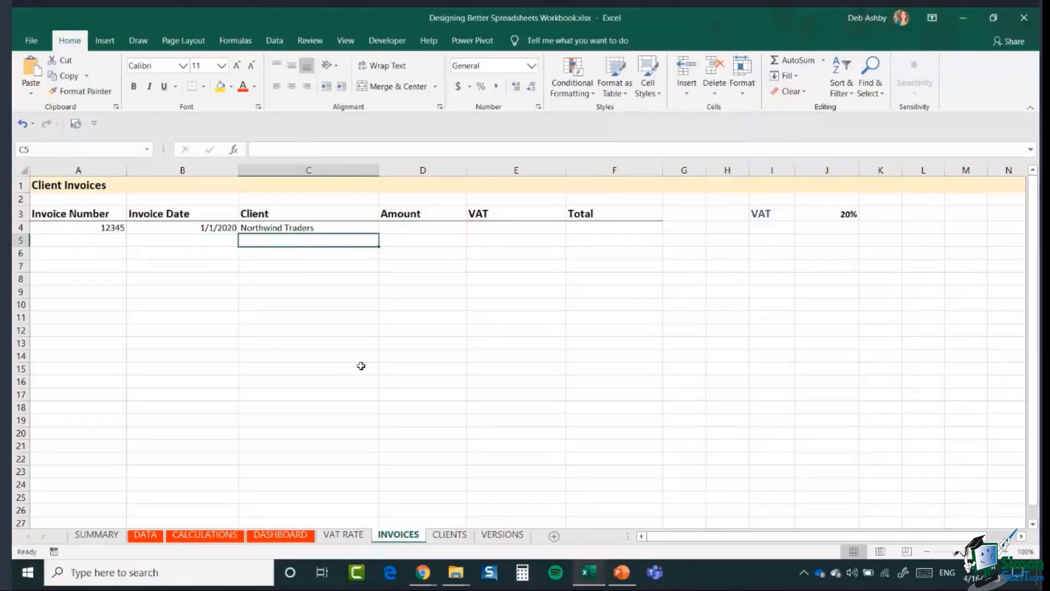
pyautogui.write('Nothwind')
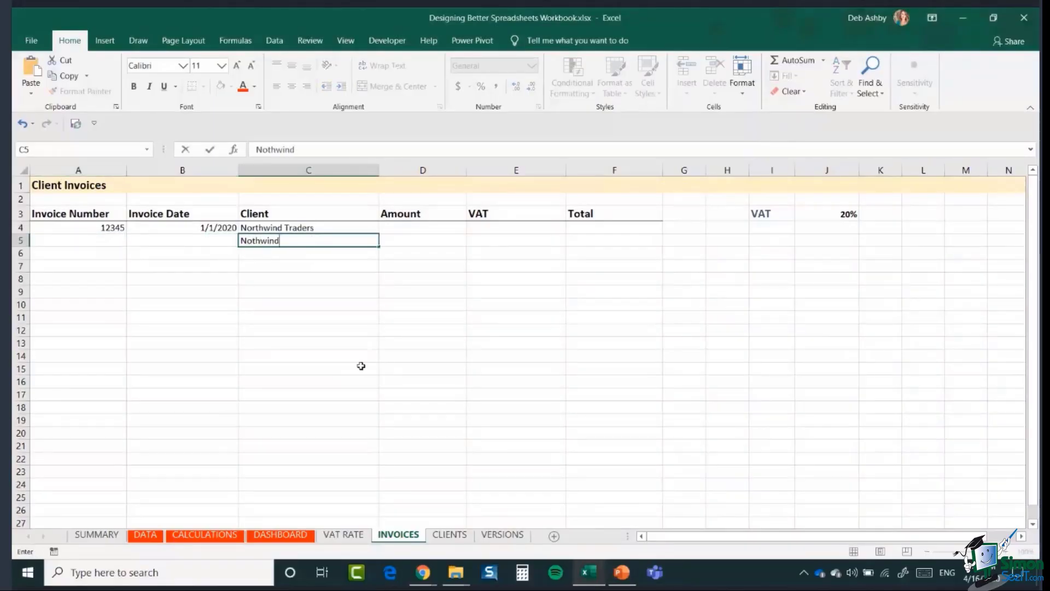
pyautogui.write(' Traders')
pyautogui.click(329, 317)
pyautogui.click(307, 228)
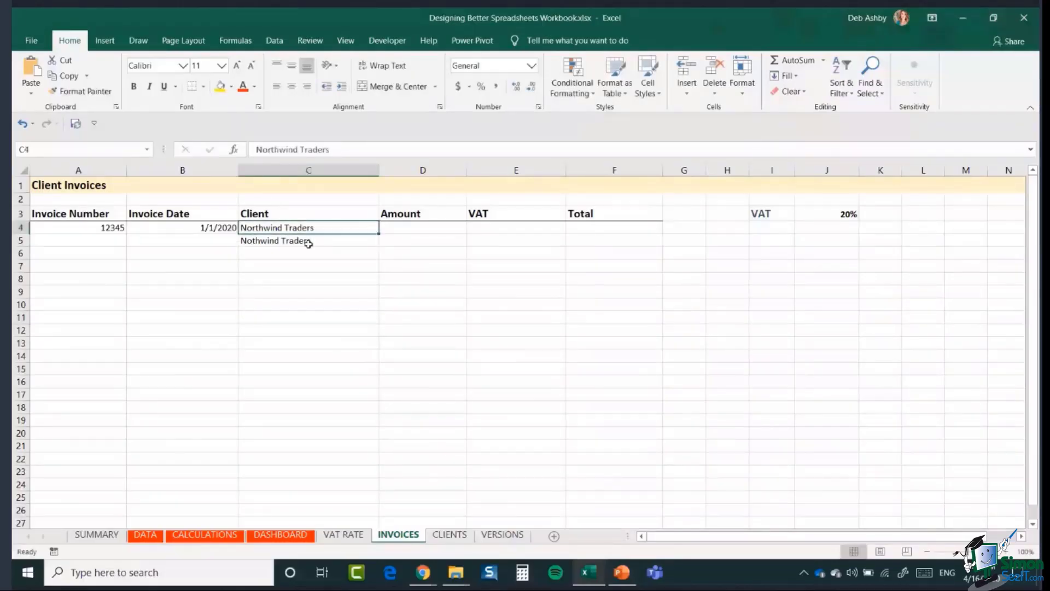
pyautogui.click(309, 245)
pyautogui.click(309, 229)
pyautogui.click(309, 243)
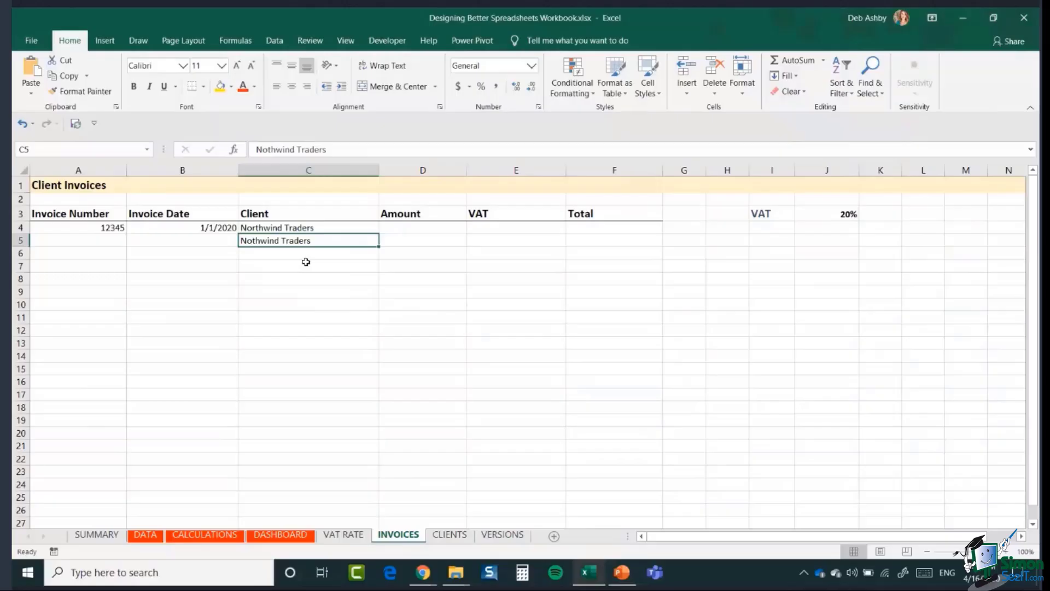
# - Delete both client names from C4:C5
pyautogui.moveTo(306, 228); pyautogui.dragTo(305, 240)
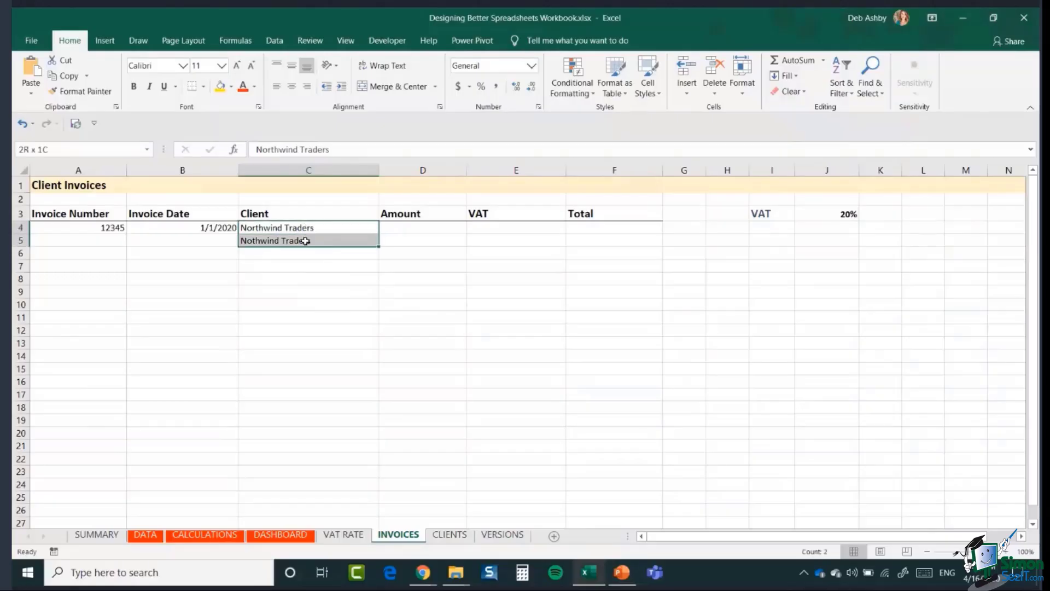
pyautogui.press('Delete')
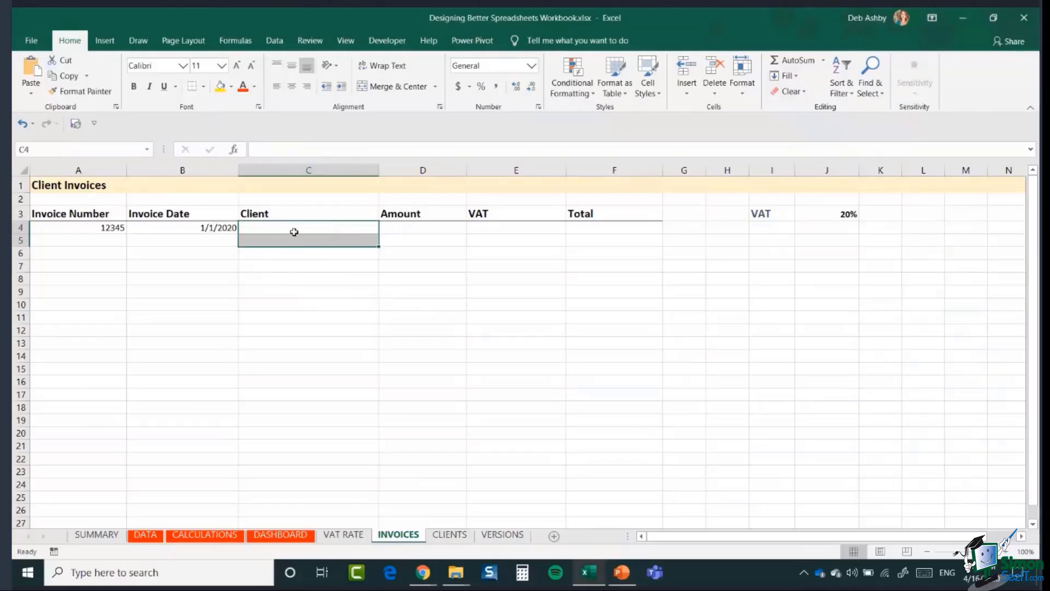
pyautogui.click(293, 229)
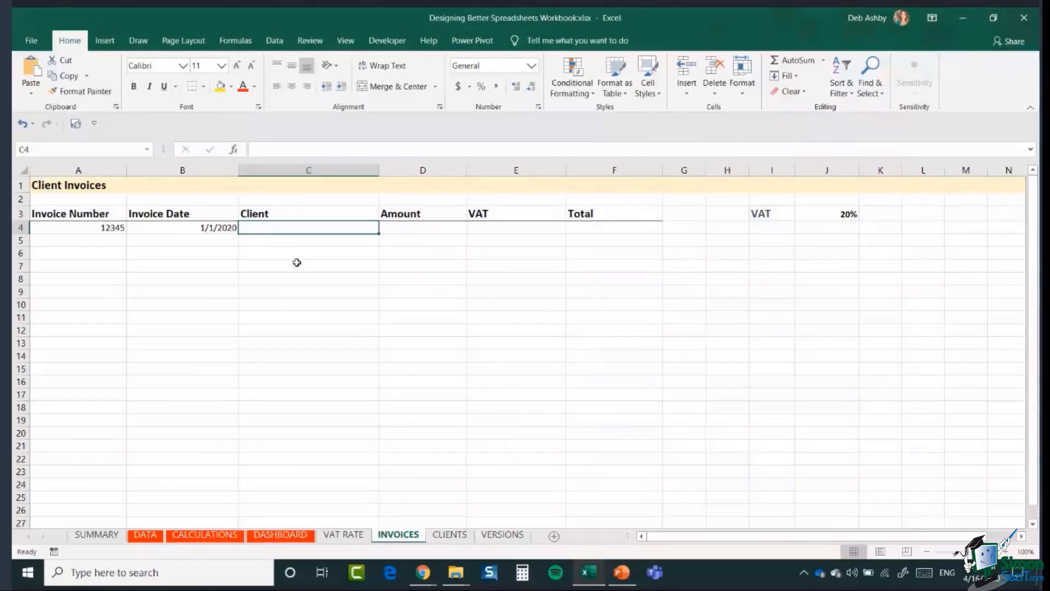
# - Review the Company A–H client list on the CLIENTS sheet, then return to INVOICES
pyautogui.click(449, 534)
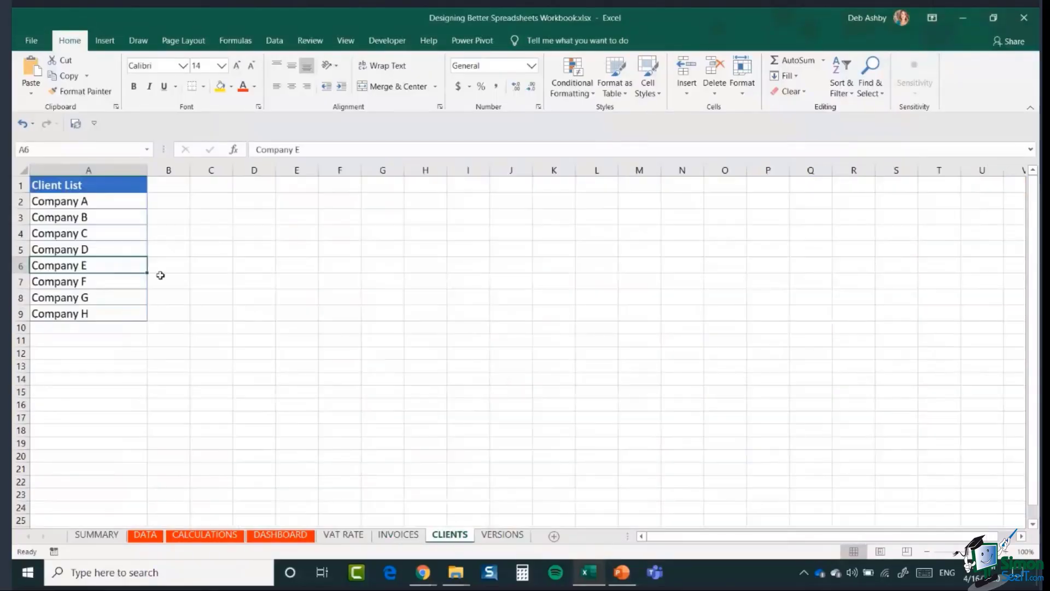
pyautogui.click(103, 203)
pyautogui.moveTo(104, 203); pyautogui.dragTo(105, 309)
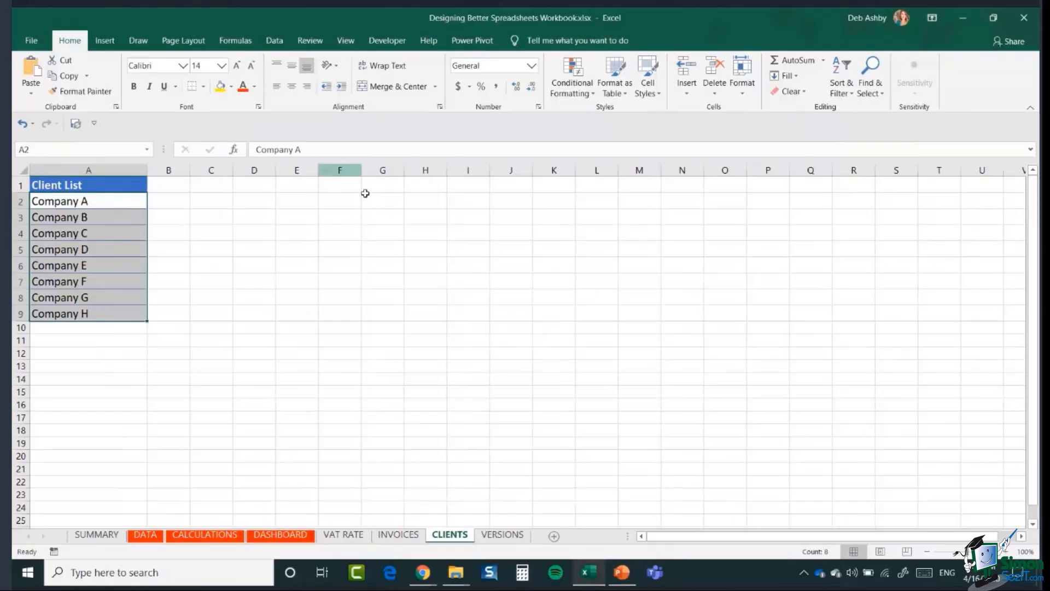
pyautogui.click(74, 330)
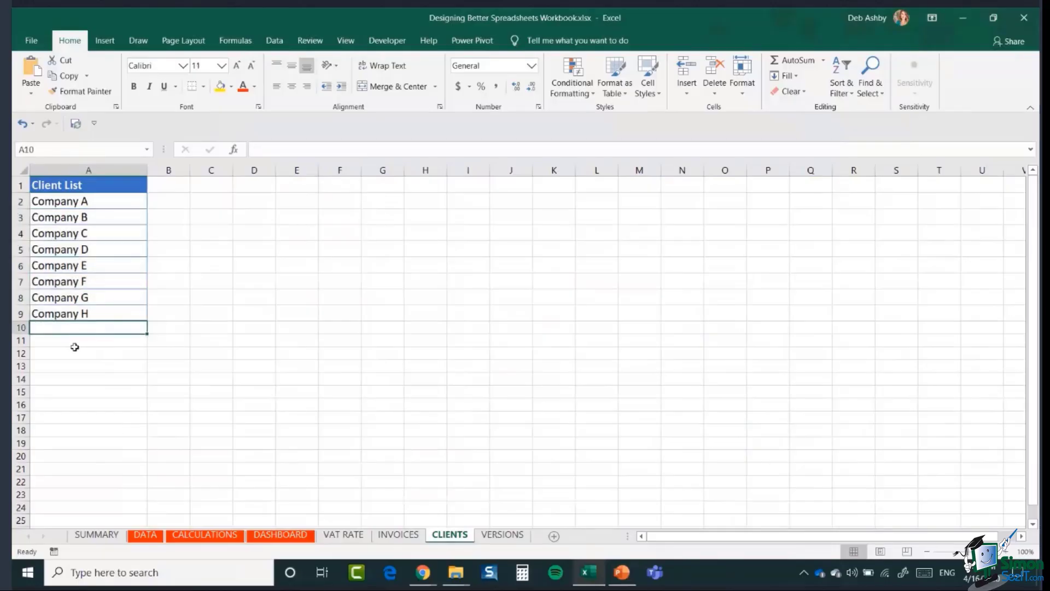
pyautogui.click(75, 343)
pyautogui.click(77, 357)
pyautogui.click(77, 329)
pyautogui.click(394, 537)
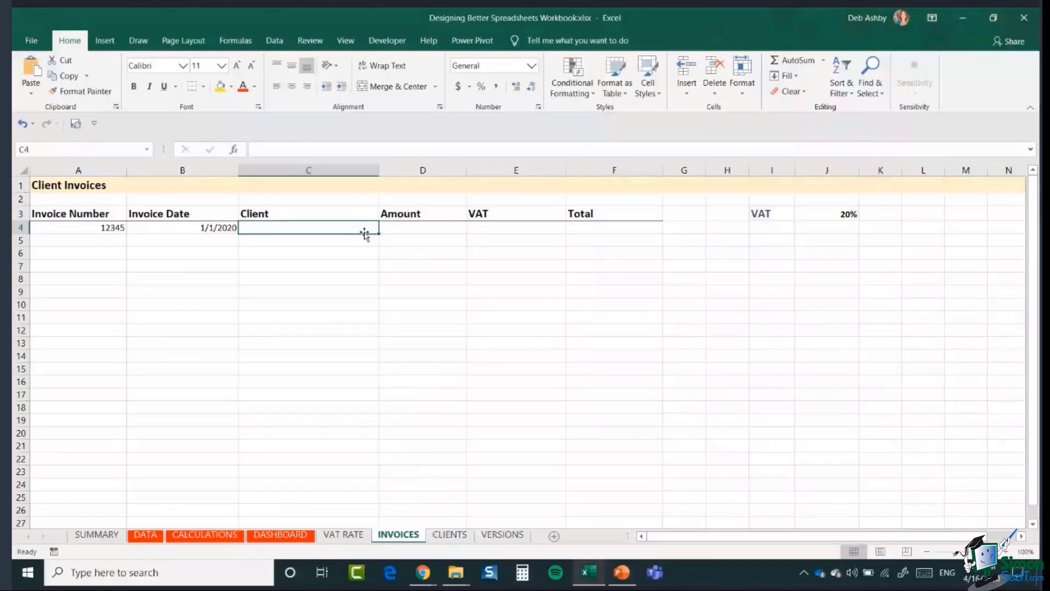
# - On the CLIENTS sheet, select A1:A9, from the Client List header to Company H, with Ctrl+A
pyautogui.click(458, 535)
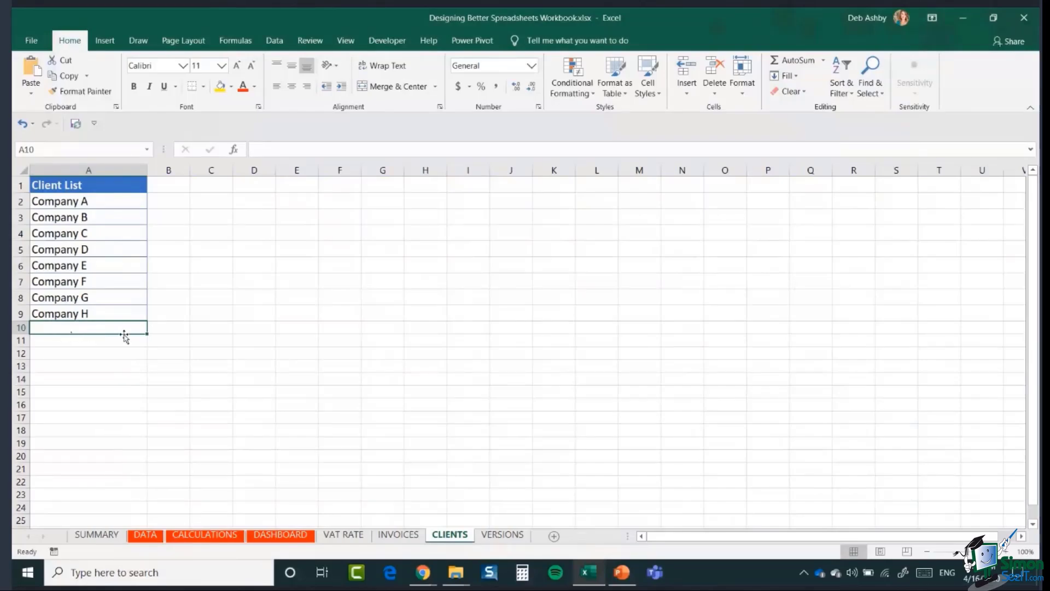
pyautogui.click(399, 535)
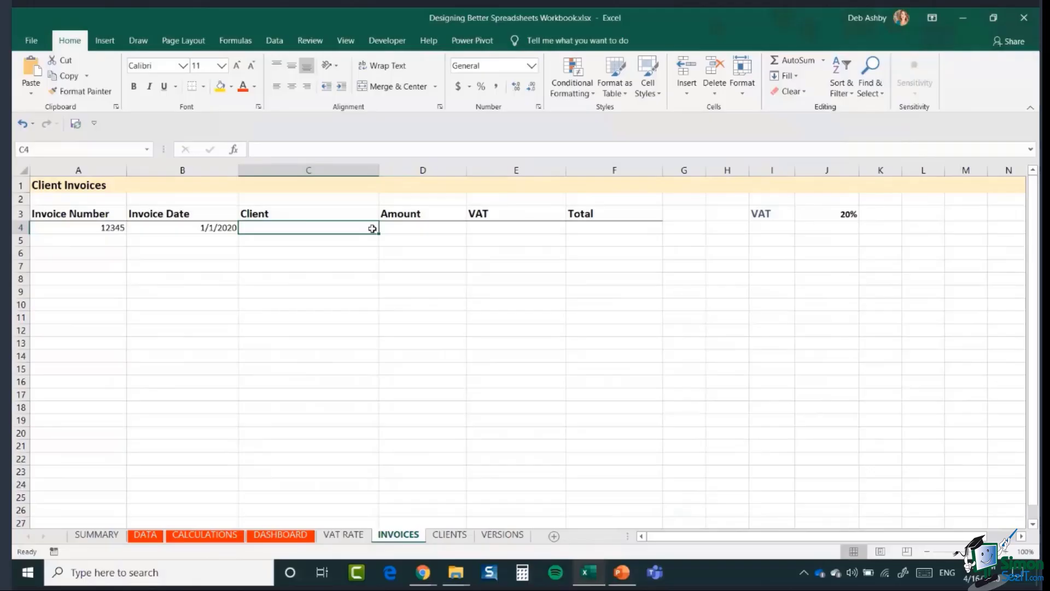
pyautogui.click(452, 538)
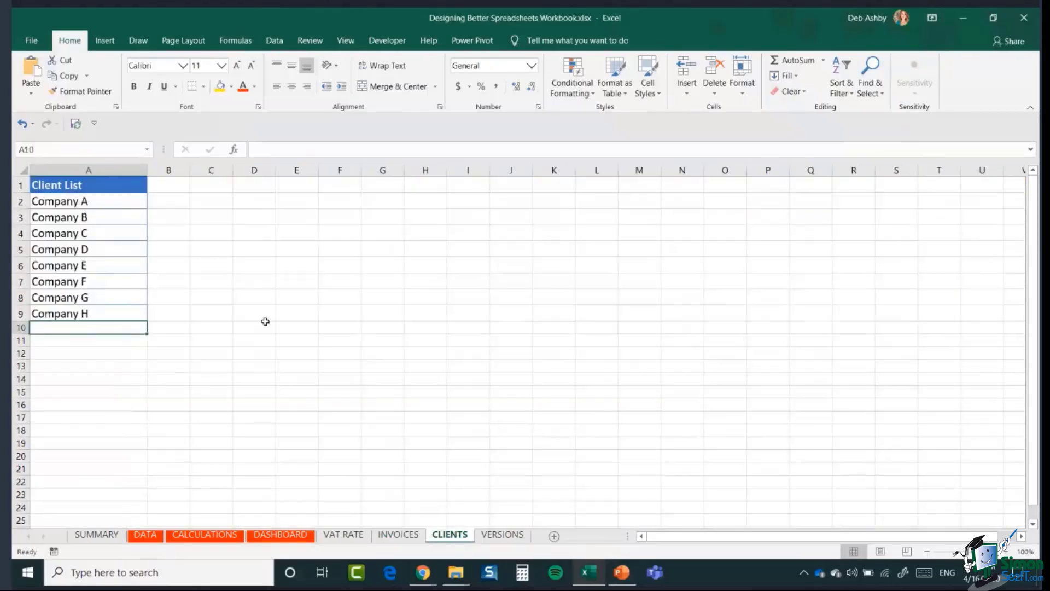
pyautogui.click(257, 285)
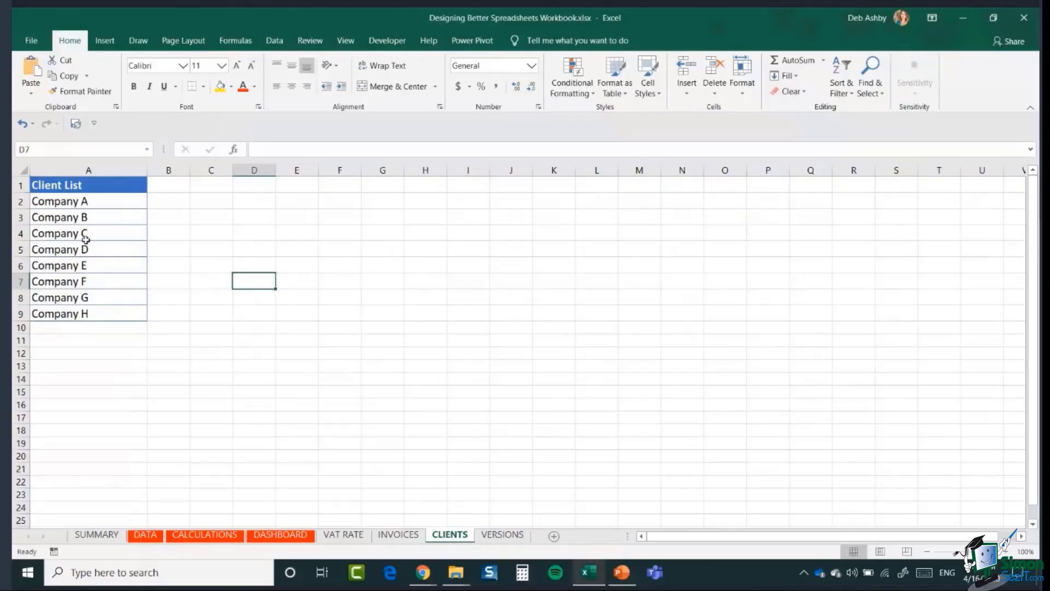
pyautogui.click(83, 218)
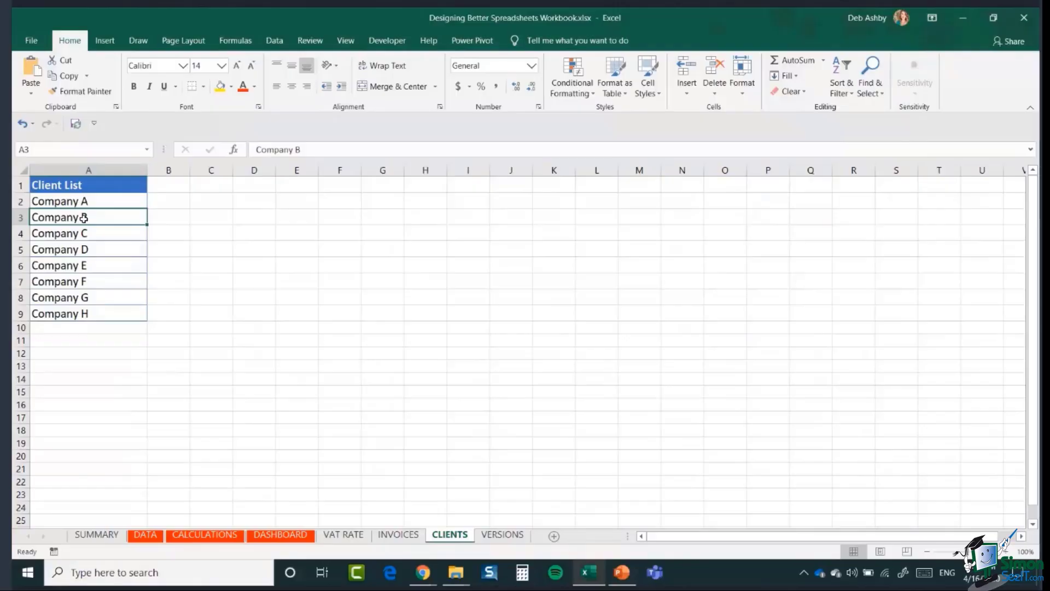
pyautogui.hotkey('ctrl', 'a')
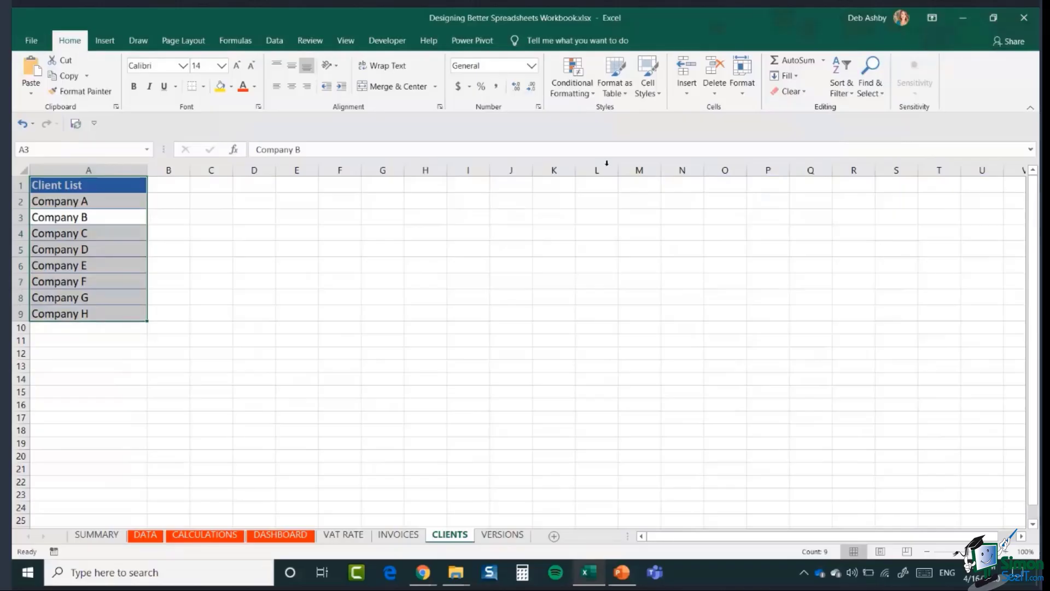
# - Format A1:A9 as a blue Light-style table with headers, creating Table3
pyautogui.click(622, 93)
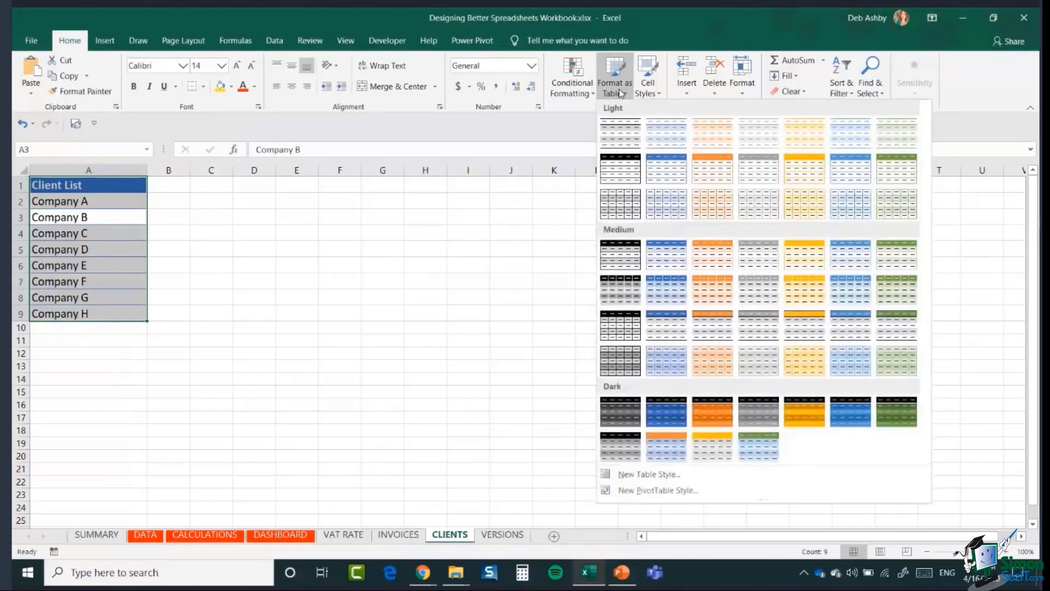
pyautogui.click(664, 171)
pyautogui.moveTo(745, 244); pyautogui.dragTo(422, 211)
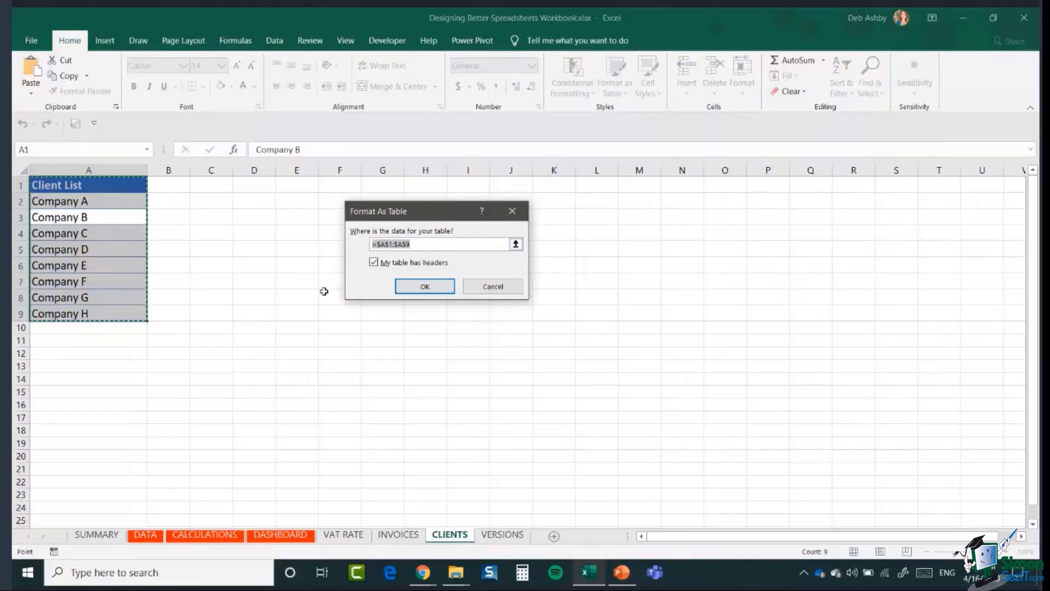
pyautogui.click(428, 287)
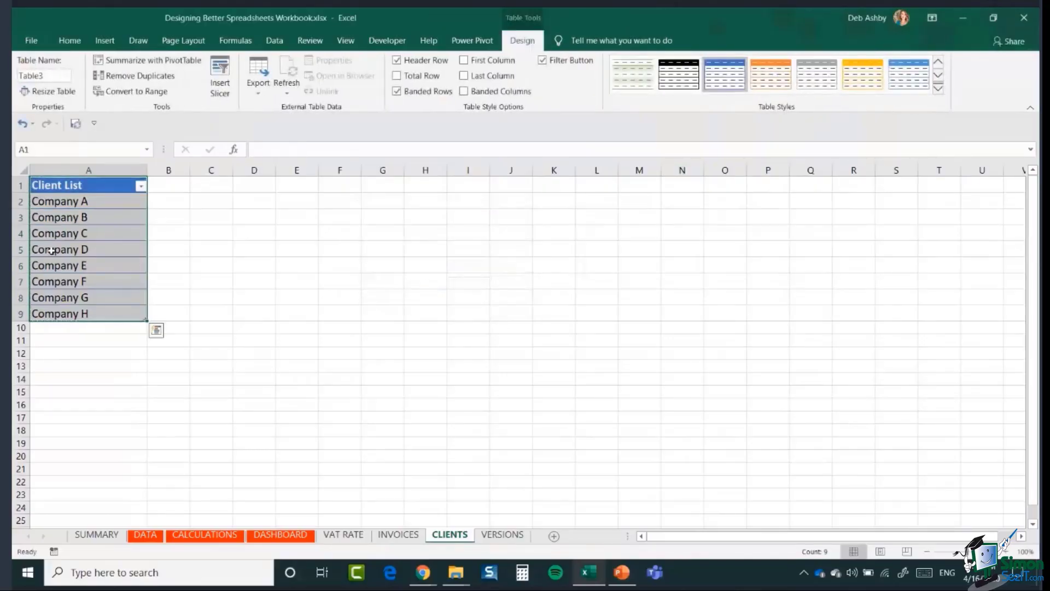
pyautogui.click(86, 233)
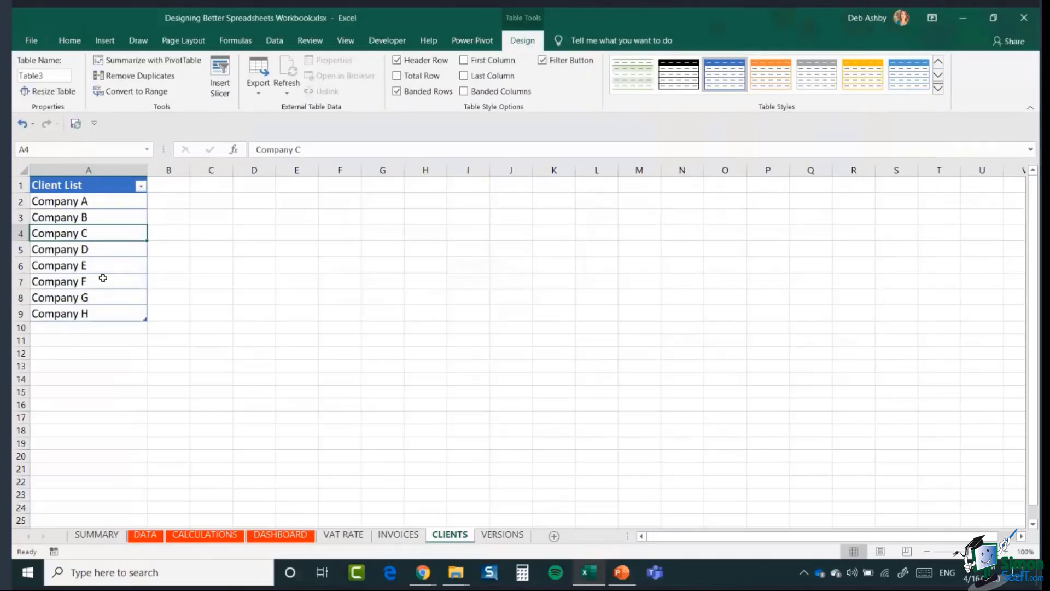
pyautogui.click(105, 219)
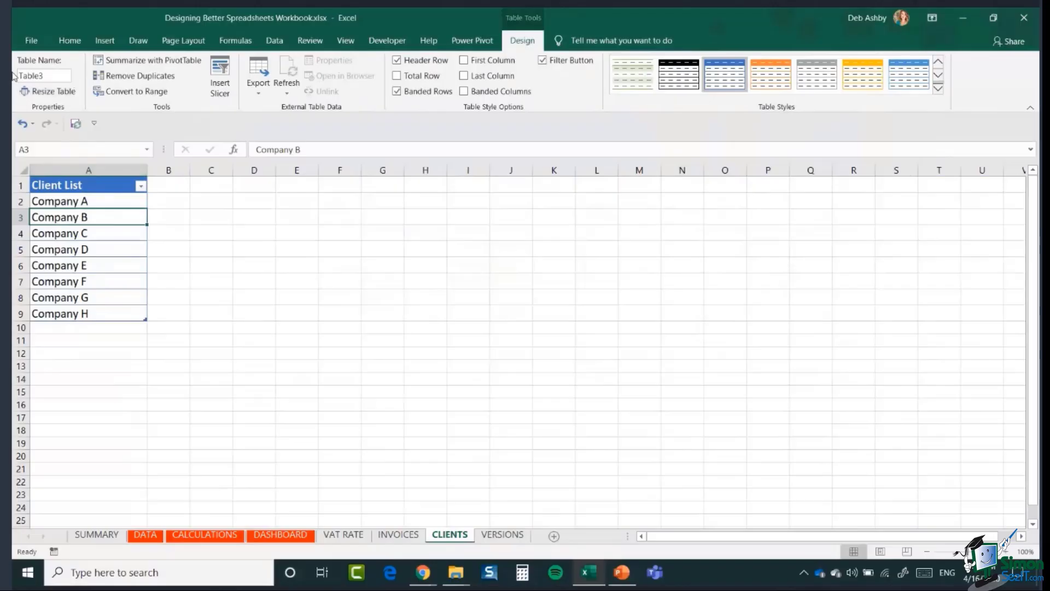
# - Name the table ClientList and select the company names Company A–H
pyautogui.click(50, 75)
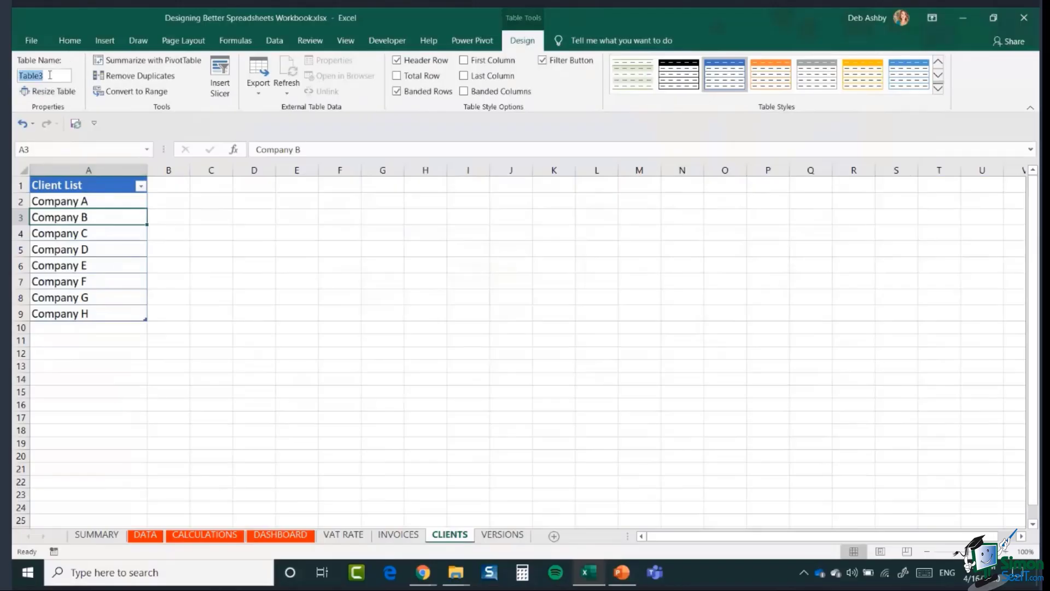
pyautogui.write('ClientList')
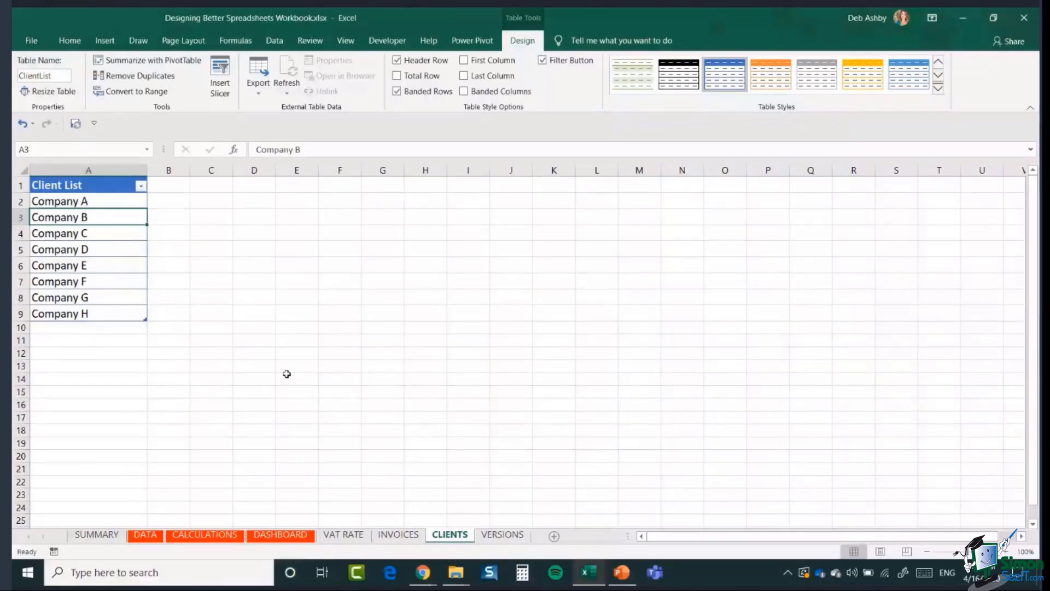
pyautogui.moveTo(99, 201); pyautogui.dragTo(99, 309)
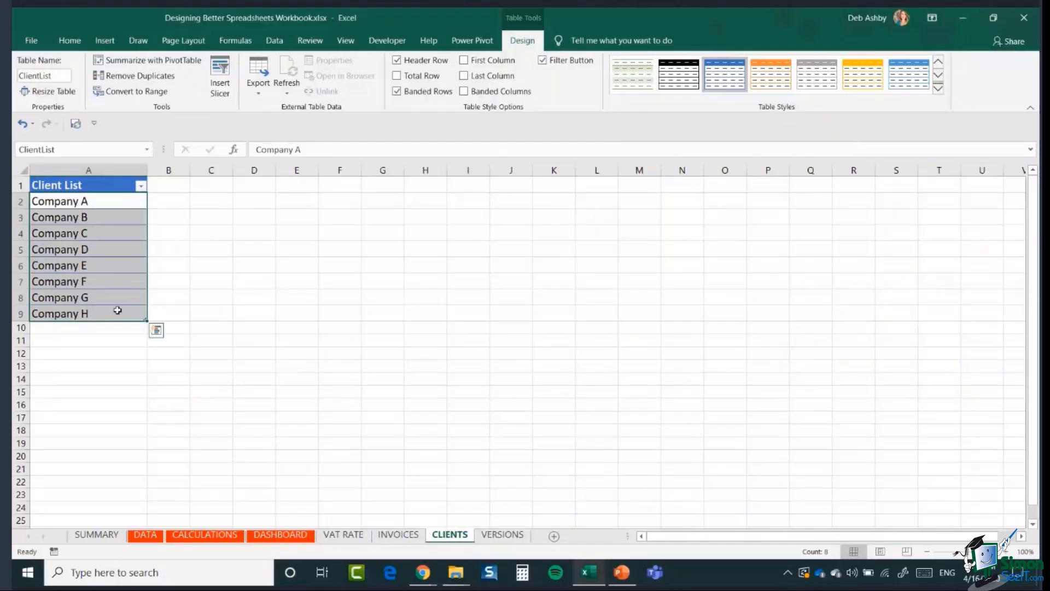
pyautogui.moveTo(383, 200); pyautogui.dragTo(388, 309)
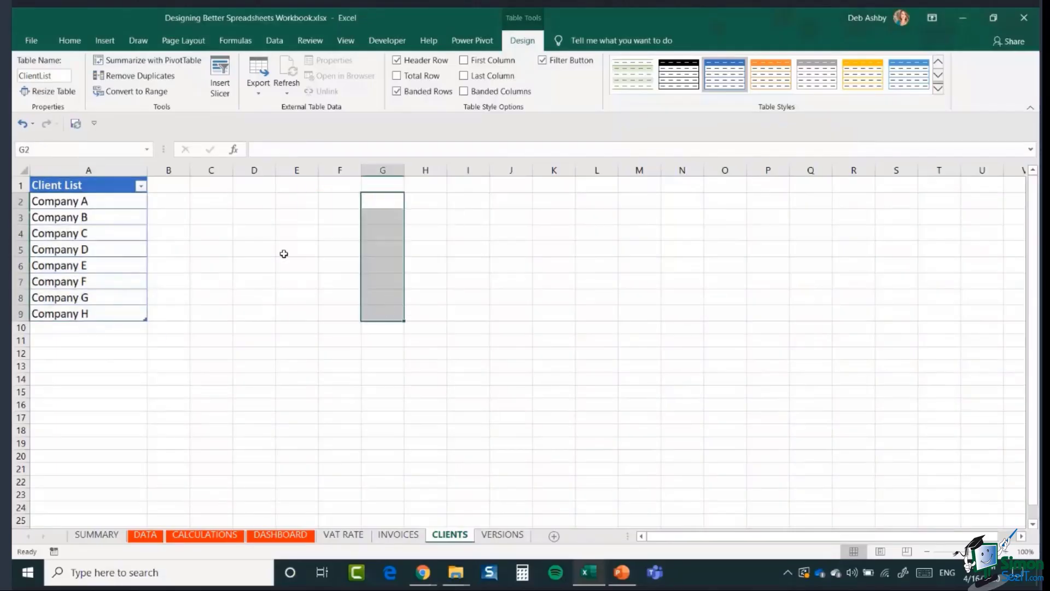
pyautogui.moveTo(290, 198); pyautogui.dragTo(296, 340)
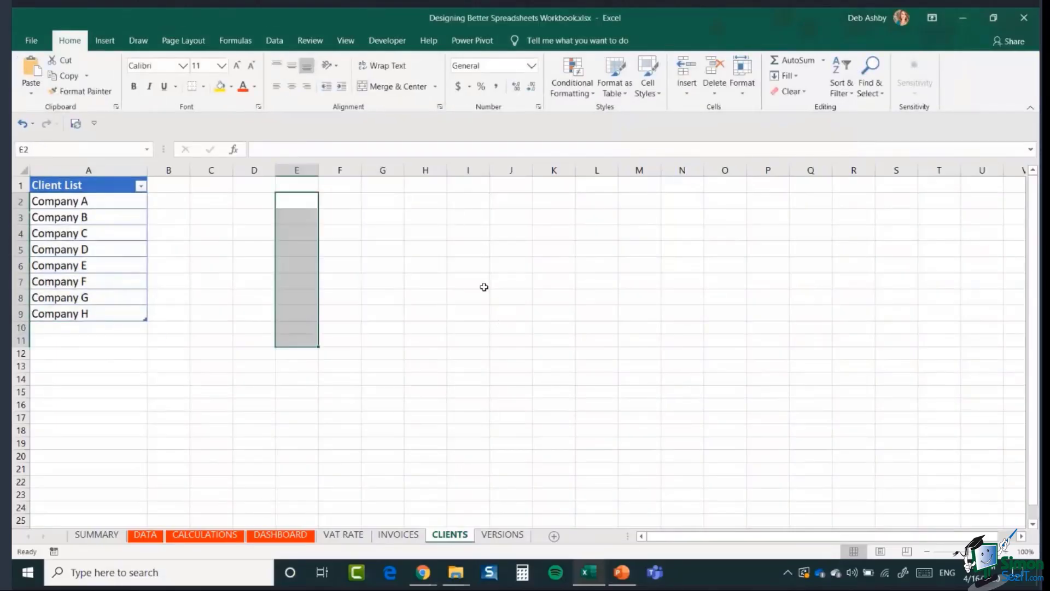
pyautogui.click(477, 282)
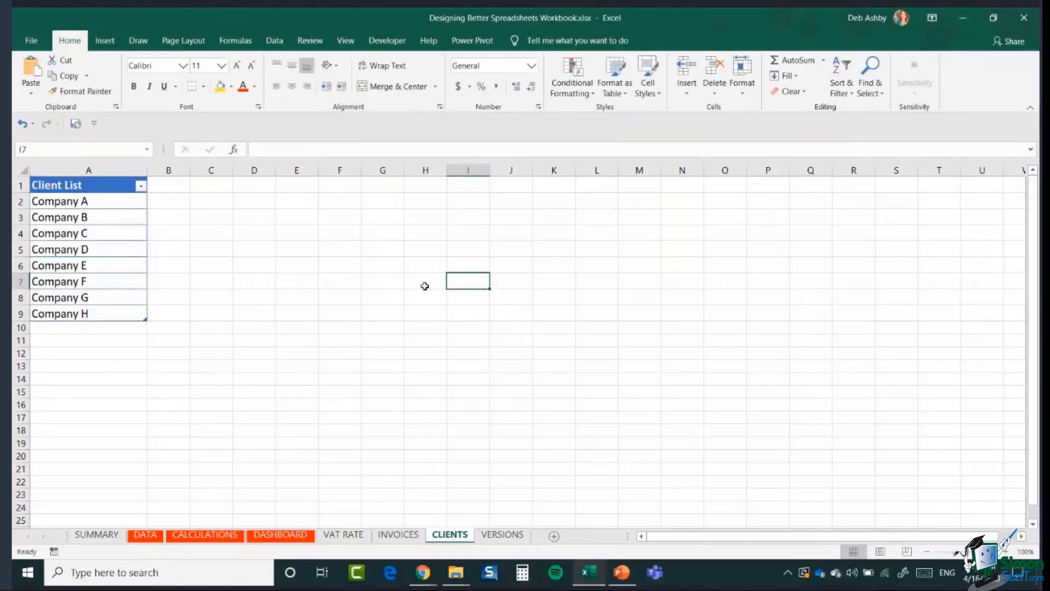
# - Reselect A2:A9 and enter Companies as the range name in the Name Box
pyautogui.moveTo(107, 201); pyautogui.dragTo(107, 308)
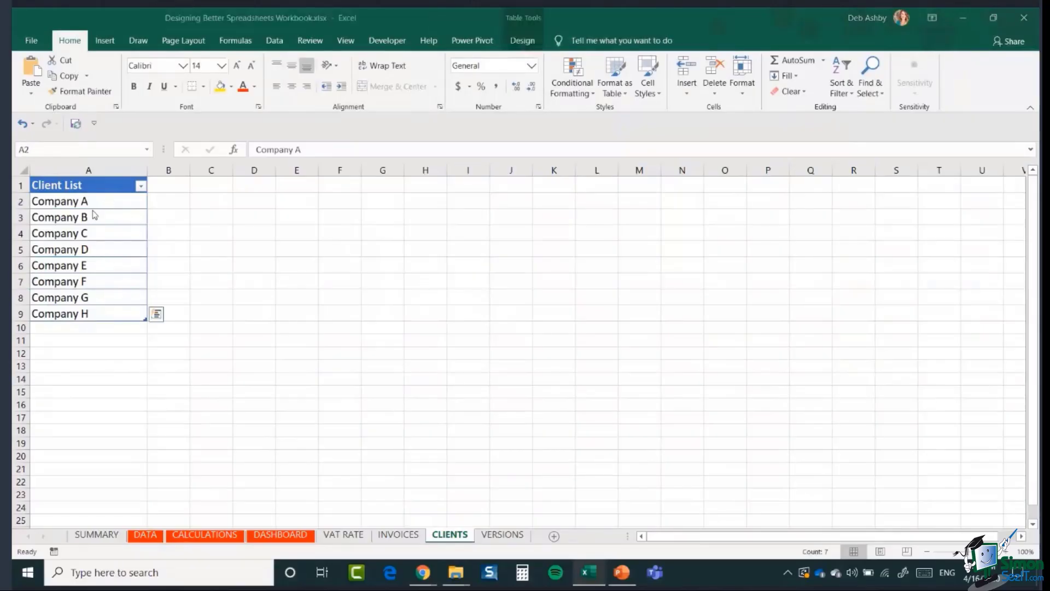
pyautogui.click(99, 202)
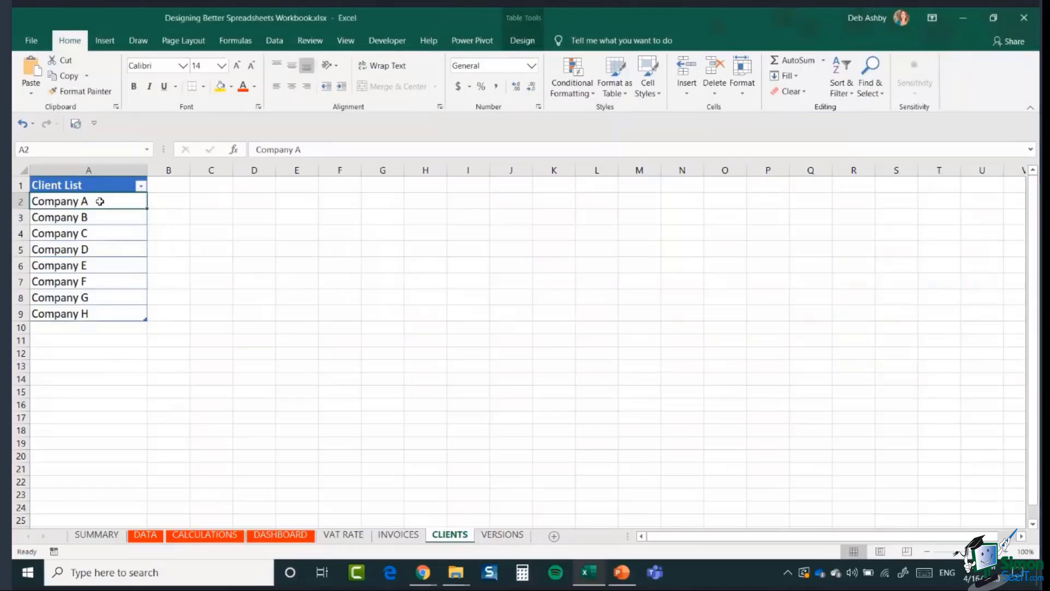
pyautogui.moveTo(100, 201); pyautogui.dragTo(93, 312)
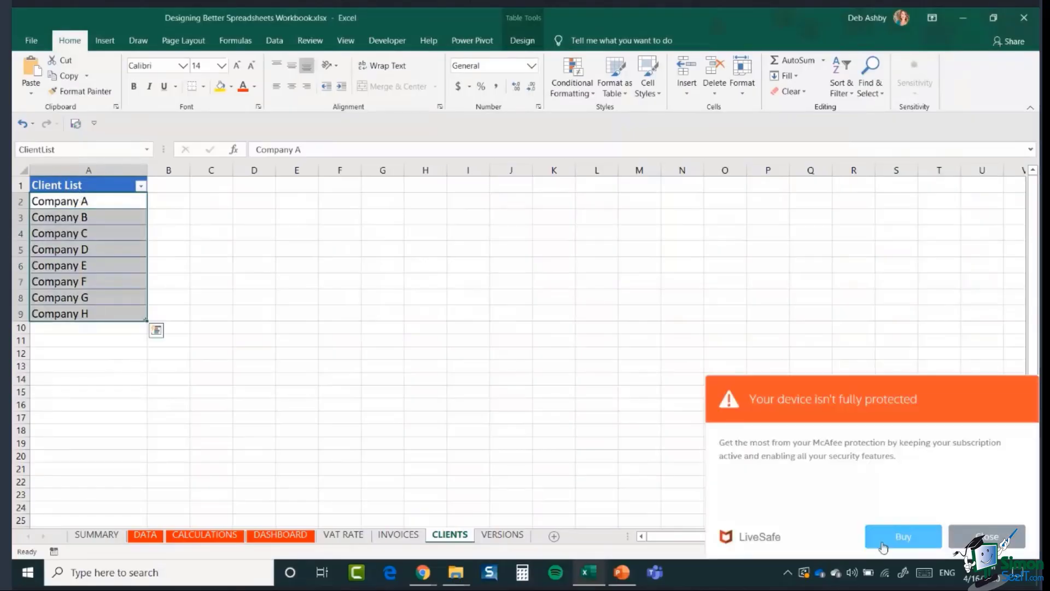
pyautogui.click(984, 536)
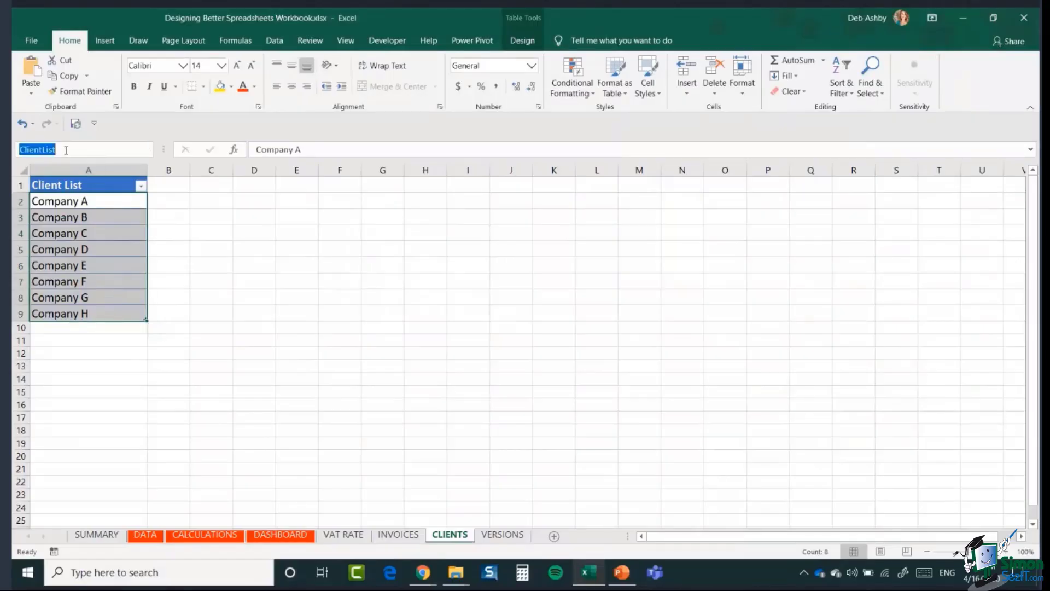
pyautogui.click(57, 150)
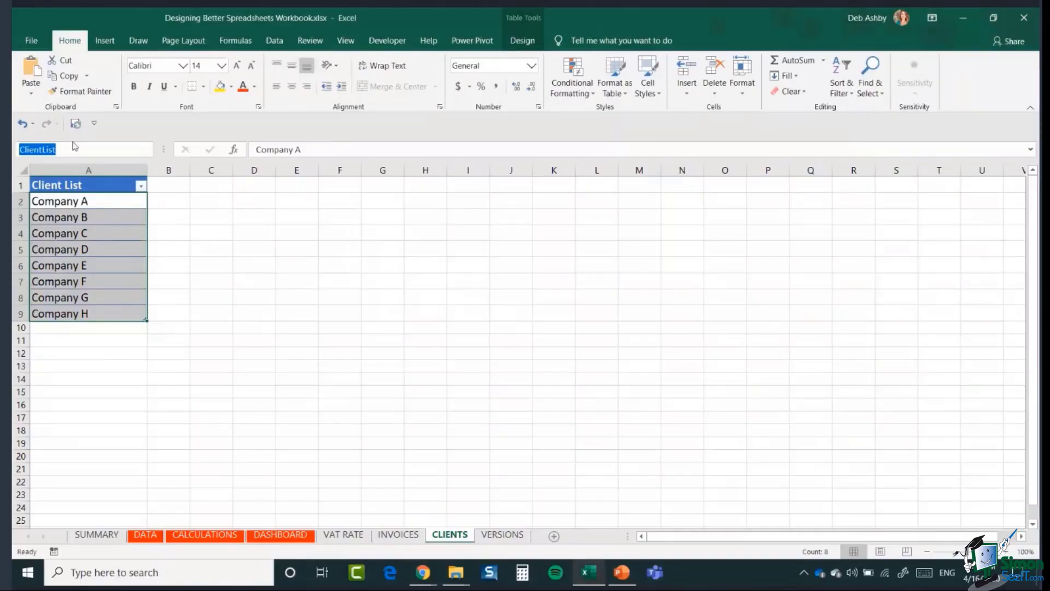
pyautogui.write('Companies')
pyautogui.press('Return')
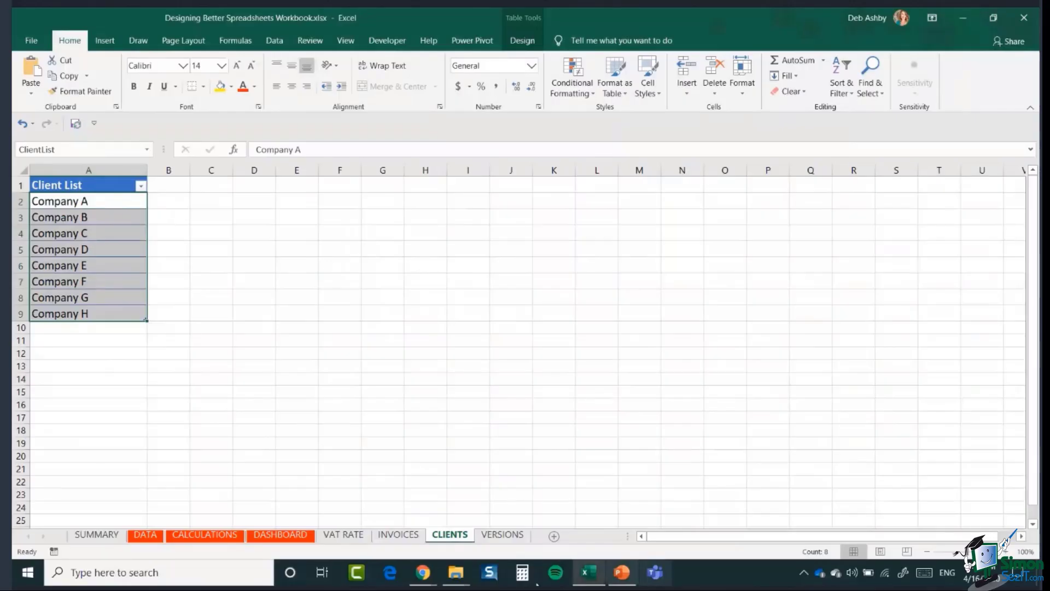
# - Back on INVOICES, open the Data Validation dropdown from the Data tools
pyautogui.click(393, 535)
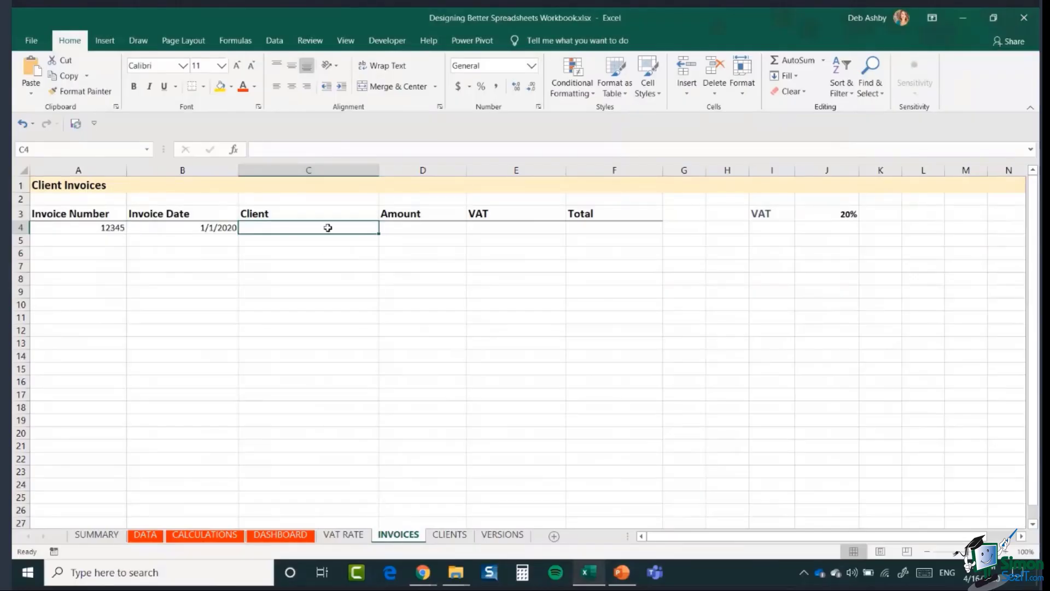
pyautogui.click(272, 40)
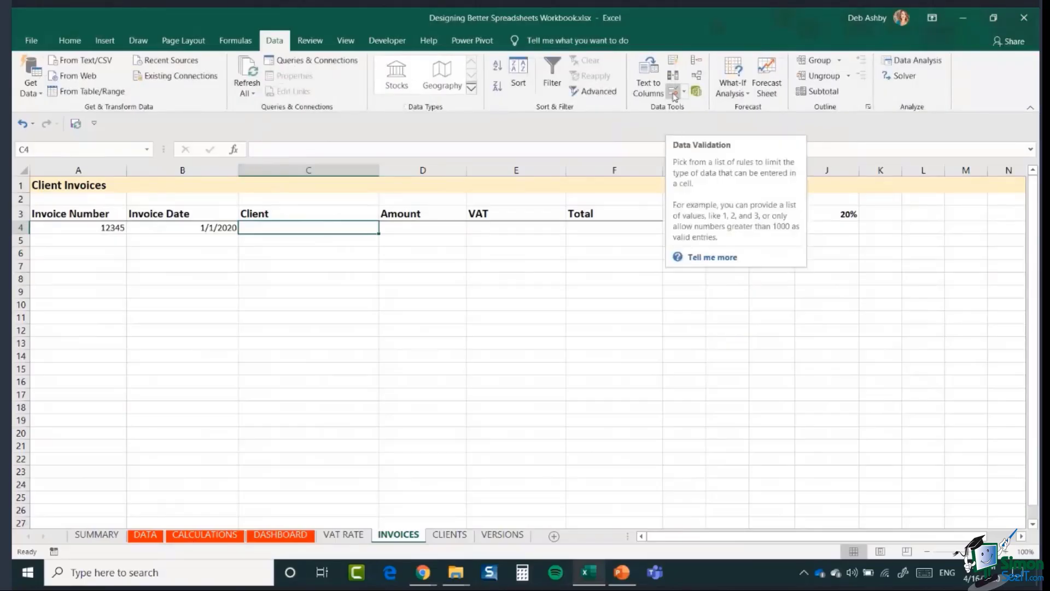
pyautogui.click(684, 93)
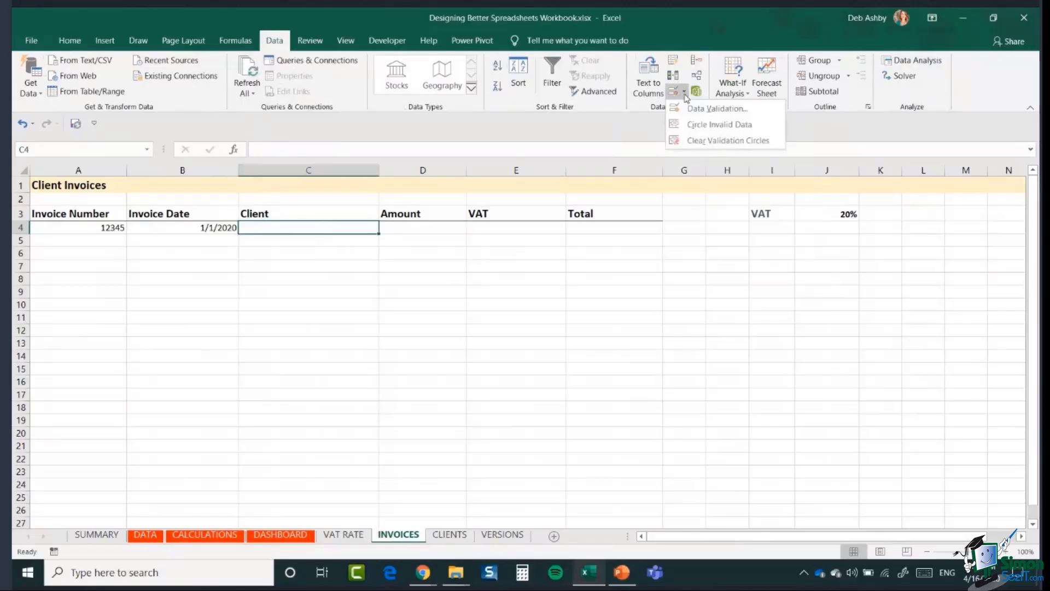
# - Set C4's validation to a List with source =Companies, inserted via F3 Paste Name
pyautogui.click(685, 108)
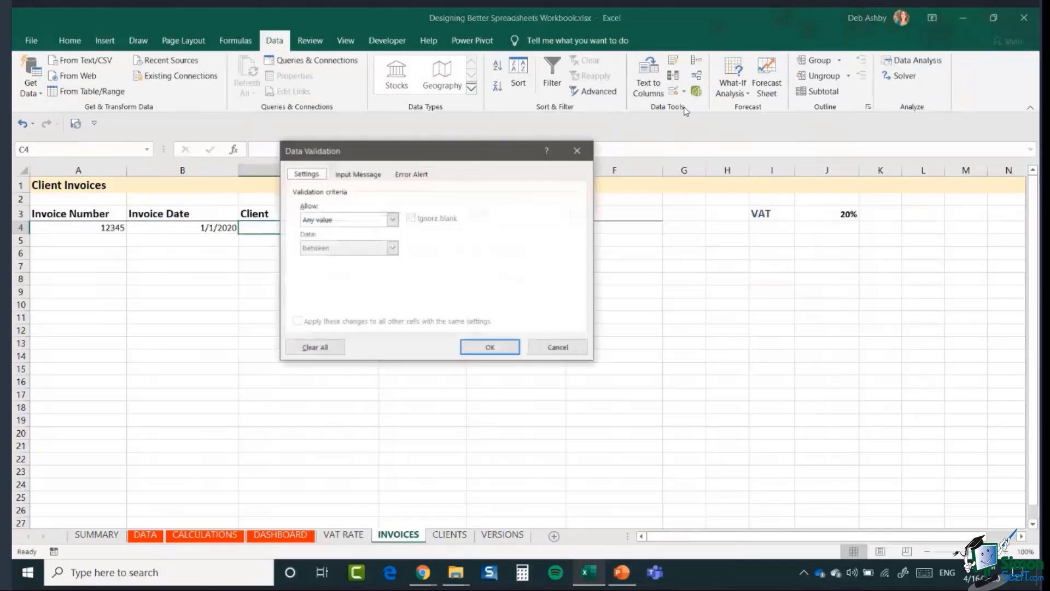
pyautogui.moveTo(493, 160); pyautogui.dragTo(676, 168)
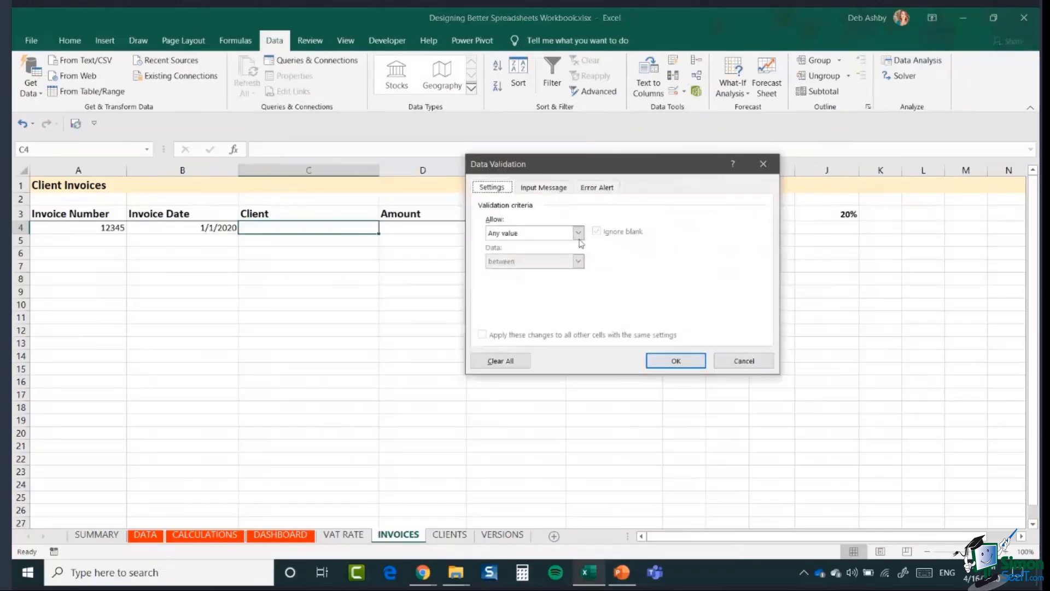
pyautogui.click(578, 233)
pyautogui.click(494, 273)
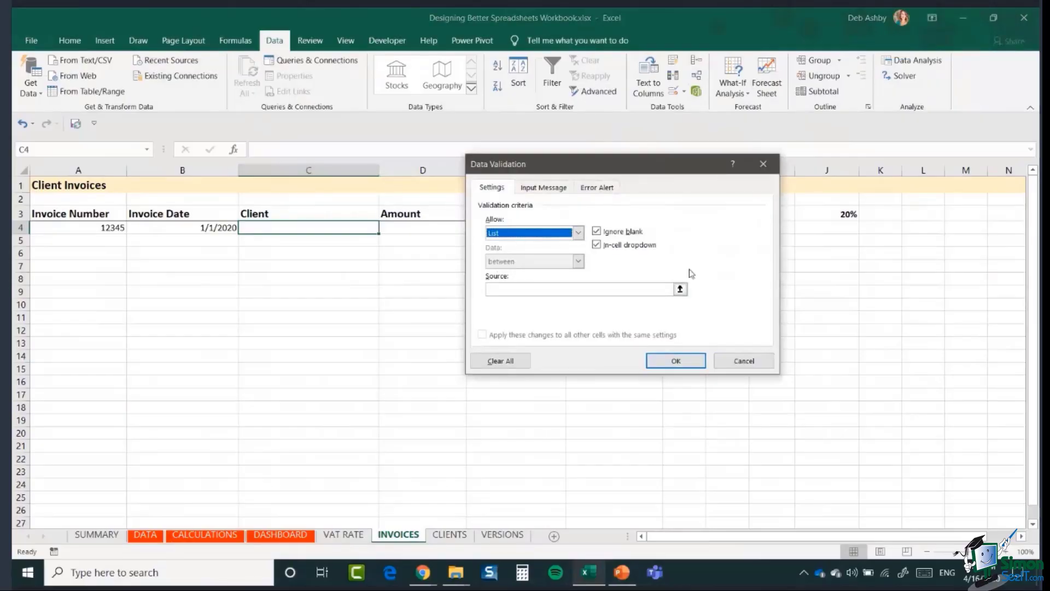
pyautogui.click(496, 289)
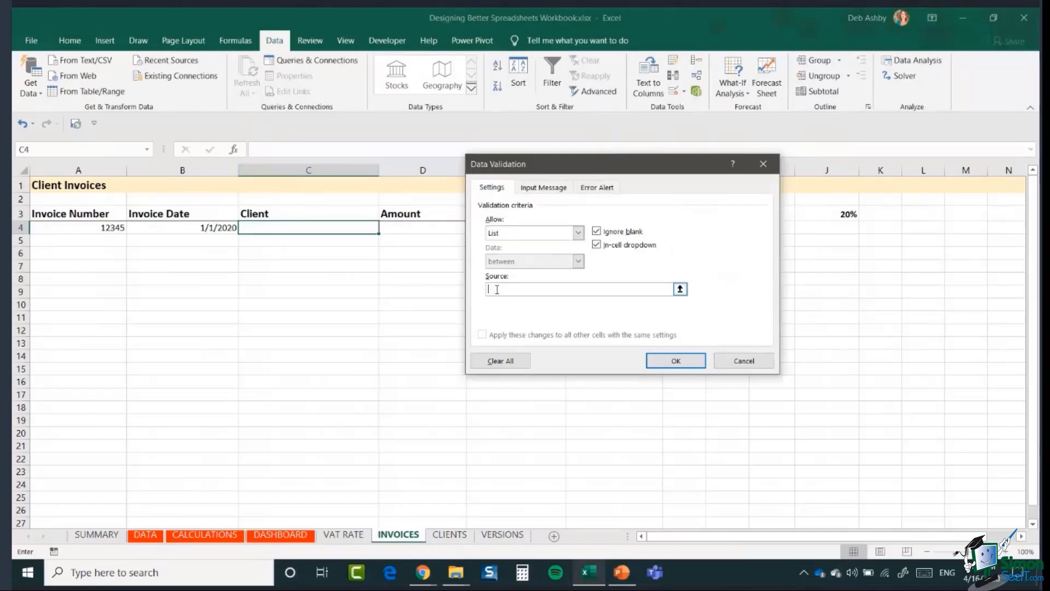
pyautogui.write('=')
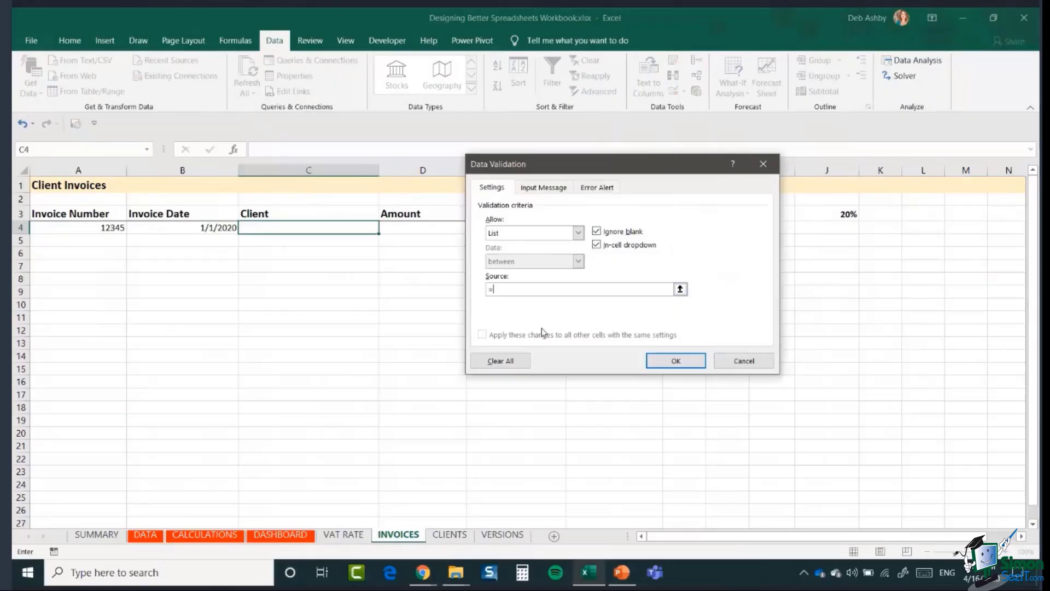
pyautogui.press('F3')
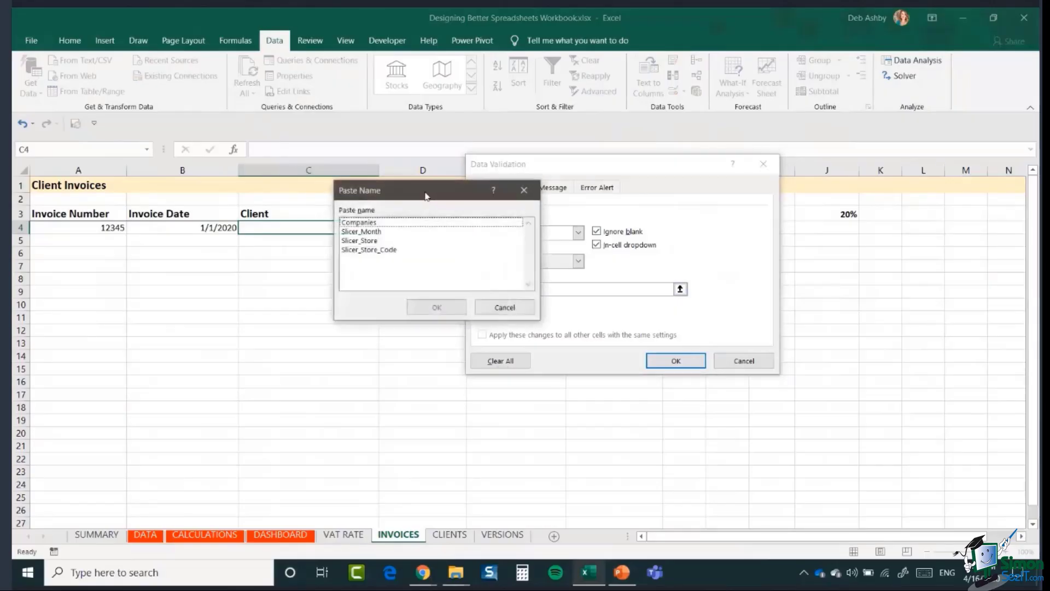
pyautogui.moveTo(427, 196); pyautogui.dragTo(834, 161)
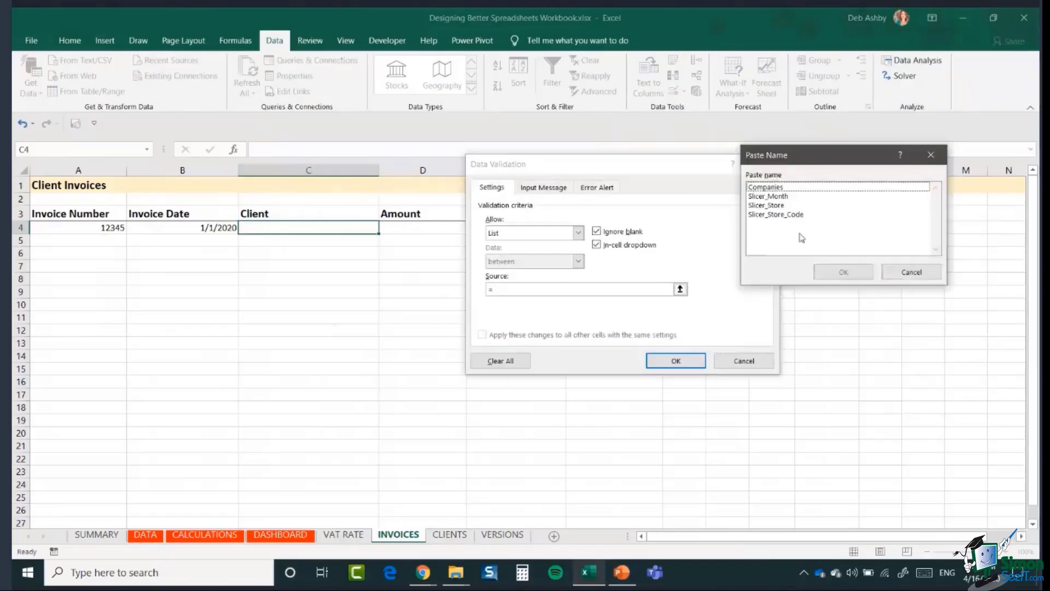
pyautogui.click(777, 189)
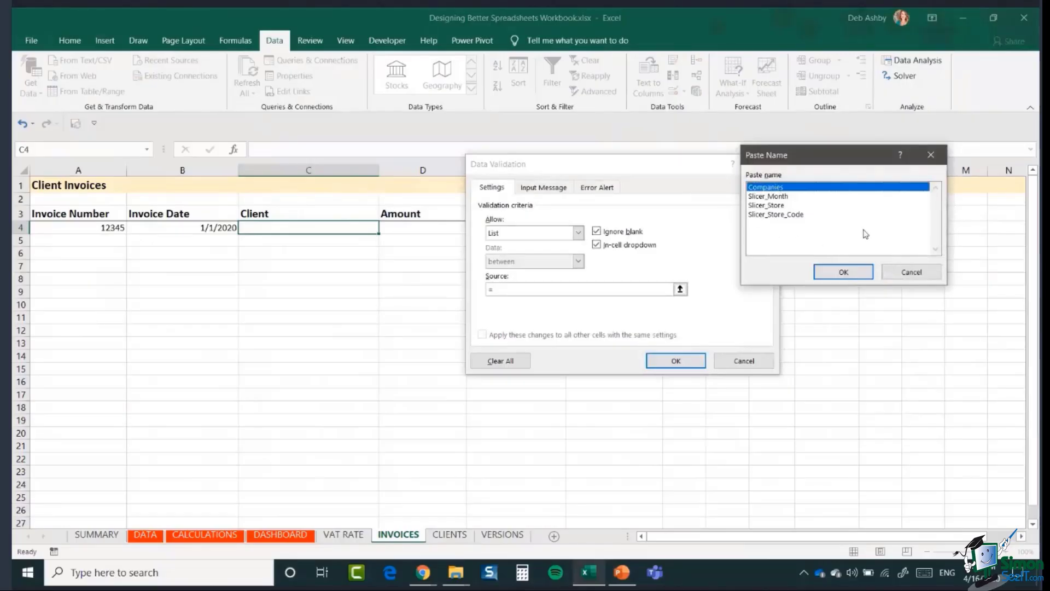
pyautogui.click(837, 272)
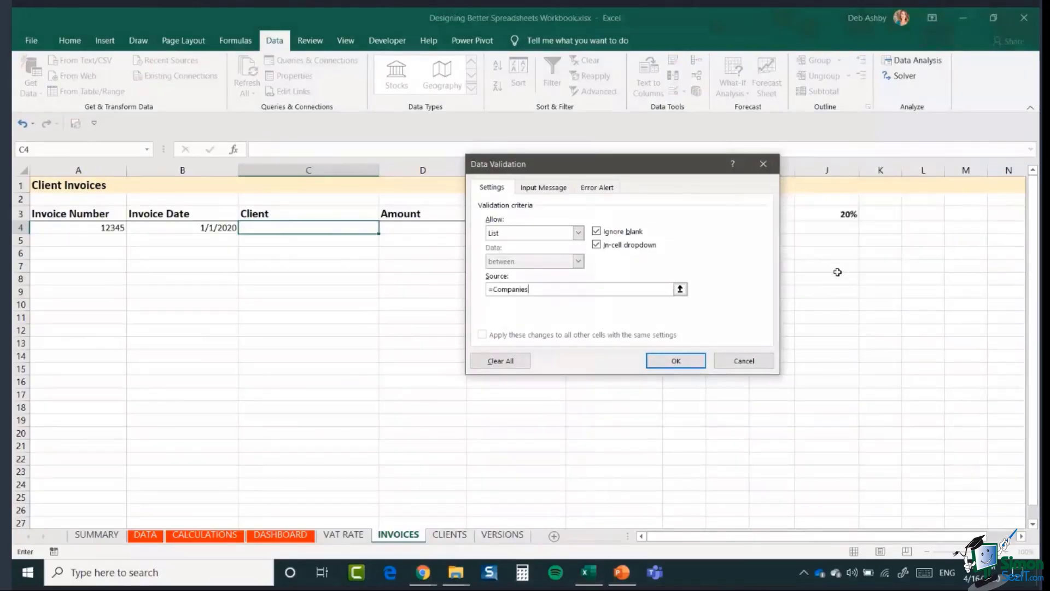
# - Confirm the client dropdown in C4, fill it down column C and check C5's list
pyautogui.click(681, 361)
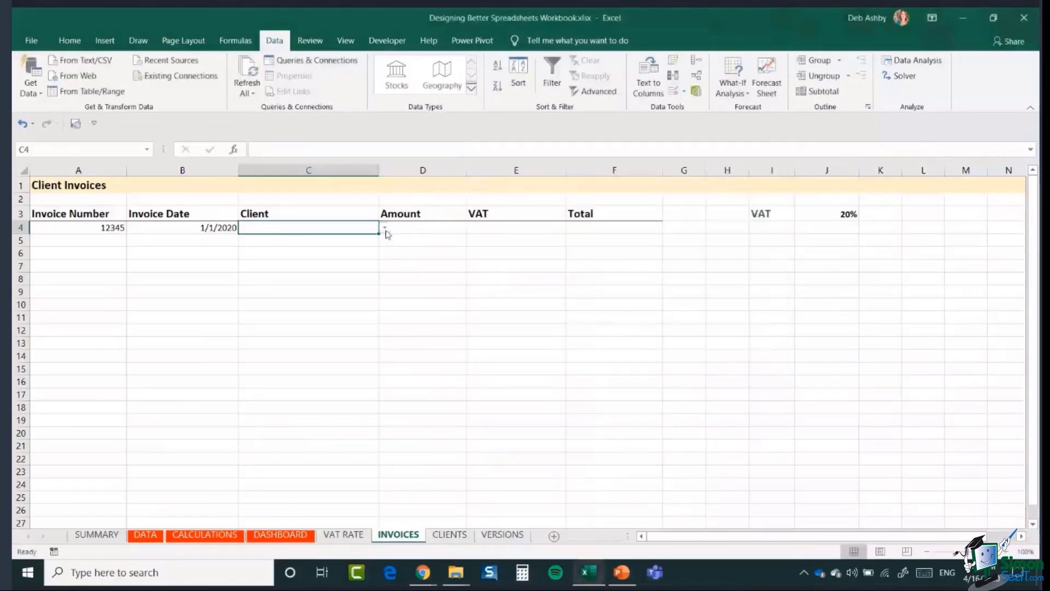
pyautogui.click(385, 229)
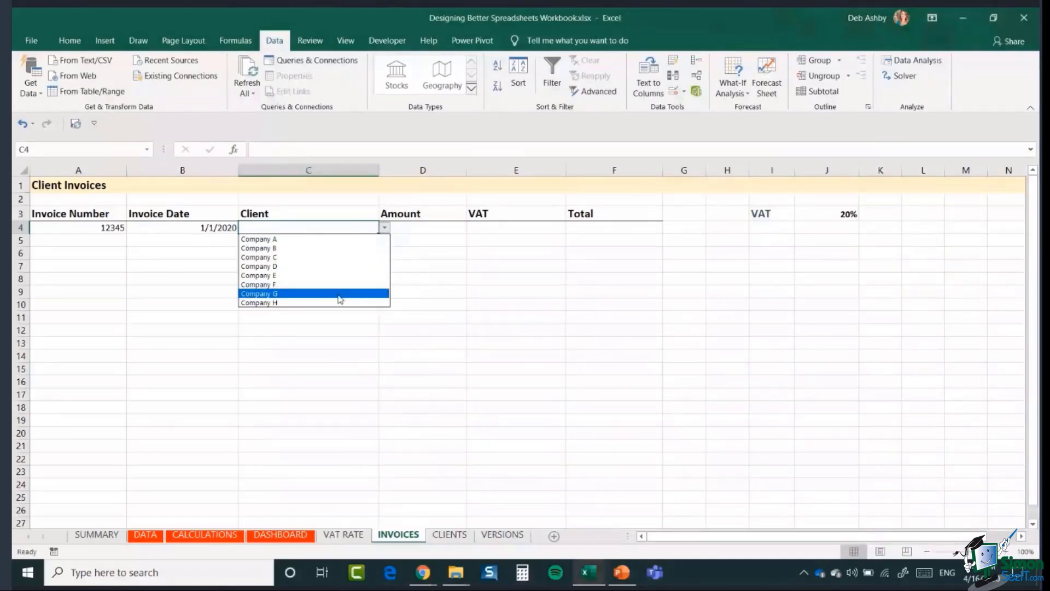
pyautogui.click(356, 227)
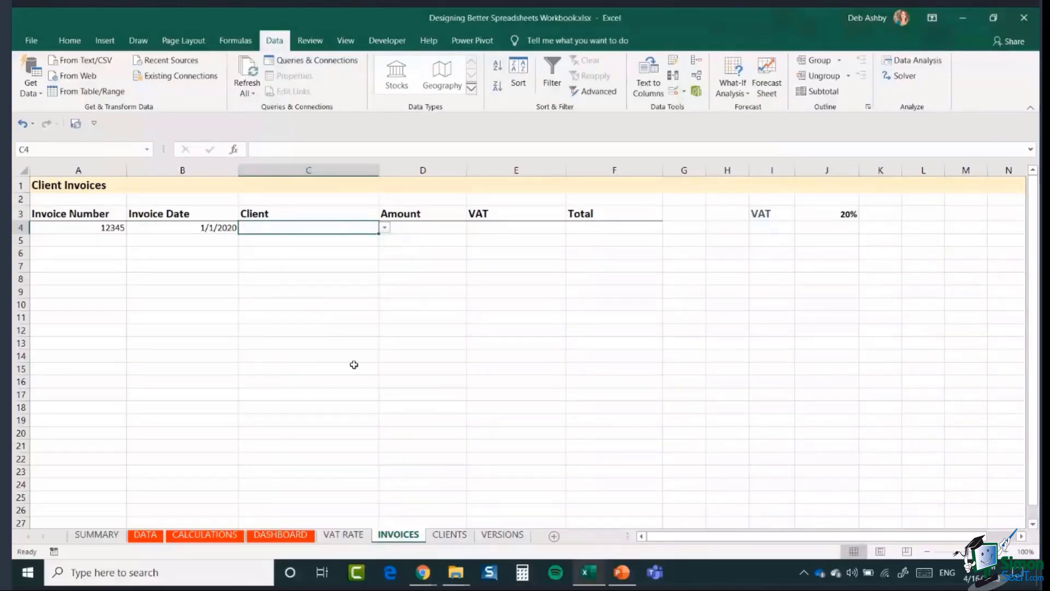
pyautogui.moveTo(378, 234); pyautogui.dragTo(396, 517)
pyautogui.scroll(3, 437, 344)
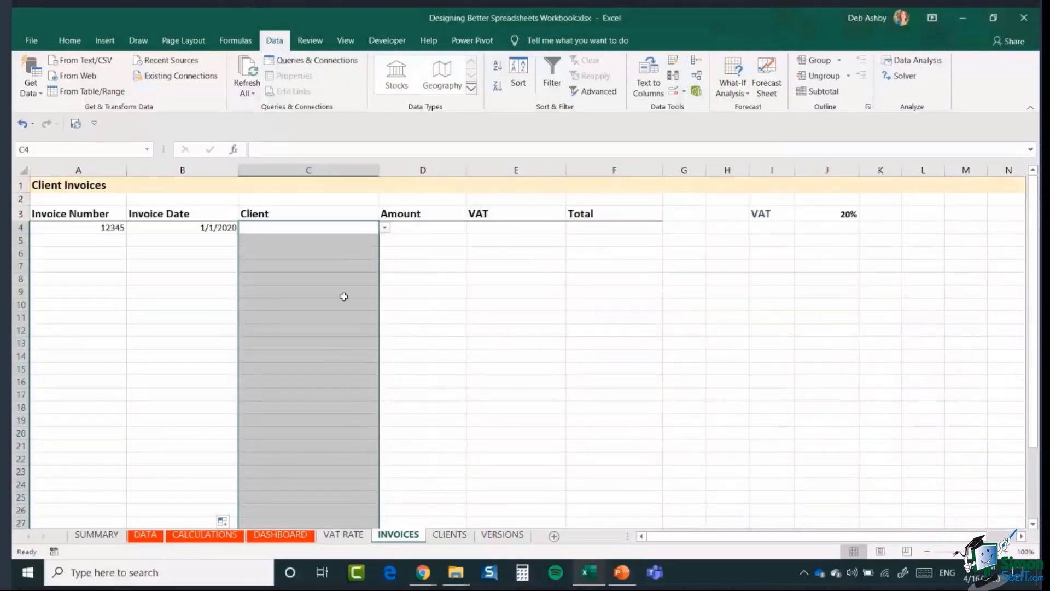
pyautogui.click(334, 246)
pyautogui.click(385, 243)
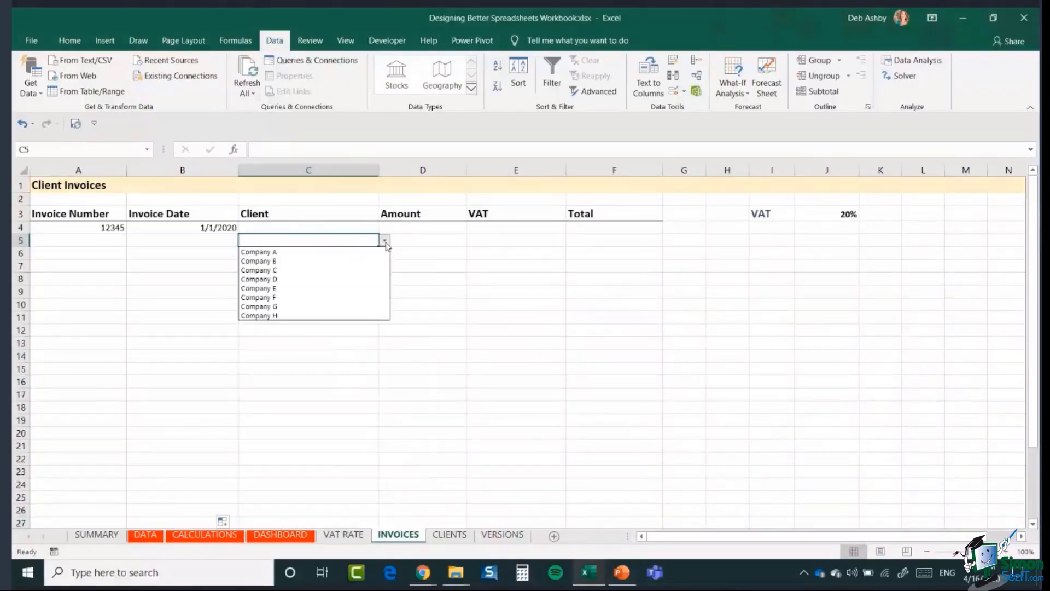
pyautogui.click(355, 229)
pyautogui.click(353, 227)
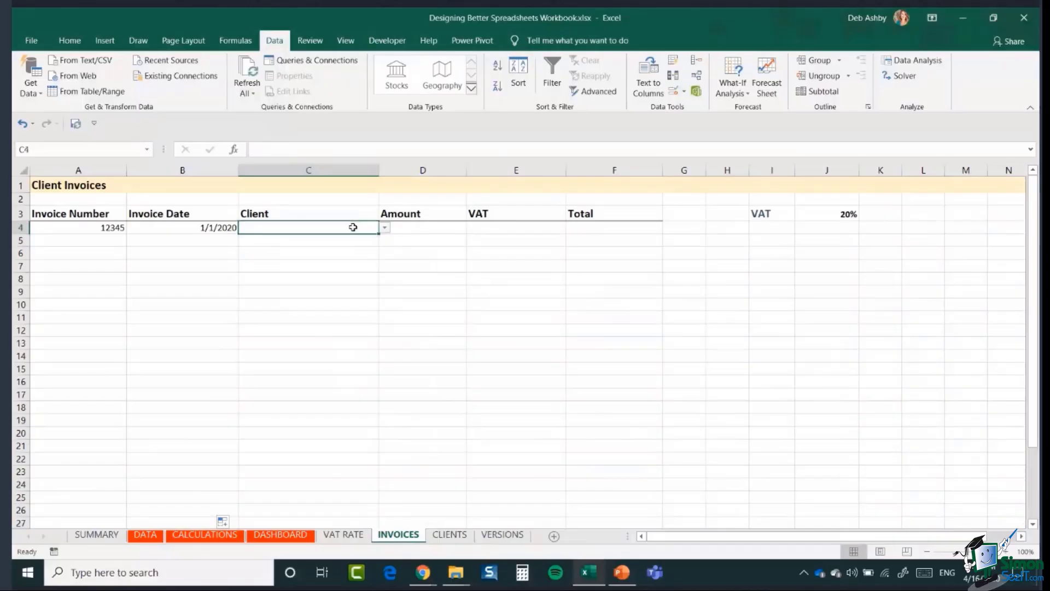
# - Choose Company D from C4's client dropdown
pyautogui.click(386, 230)
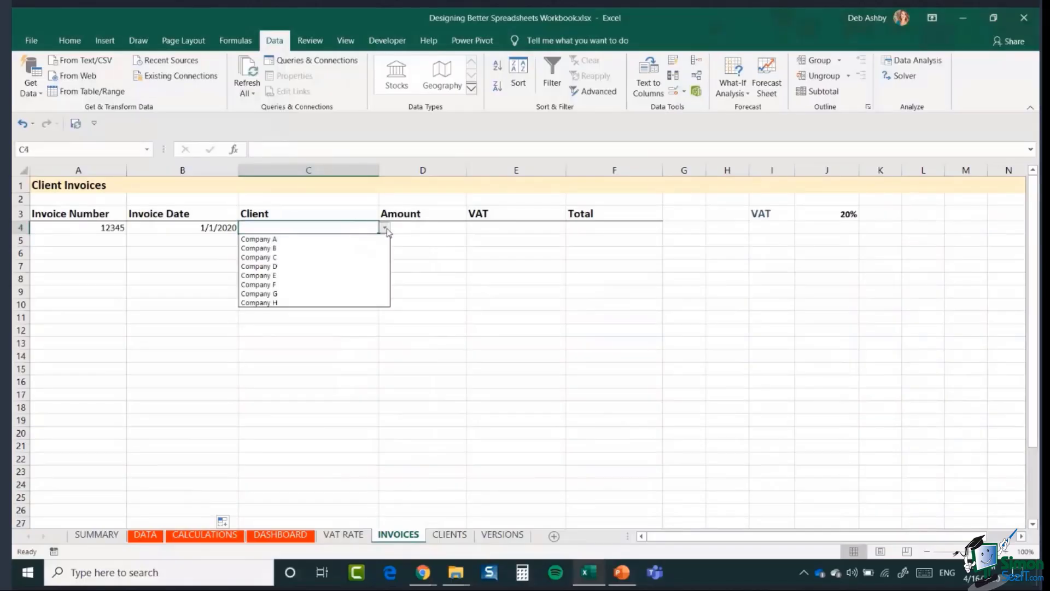
pyautogui.click(319, 263)
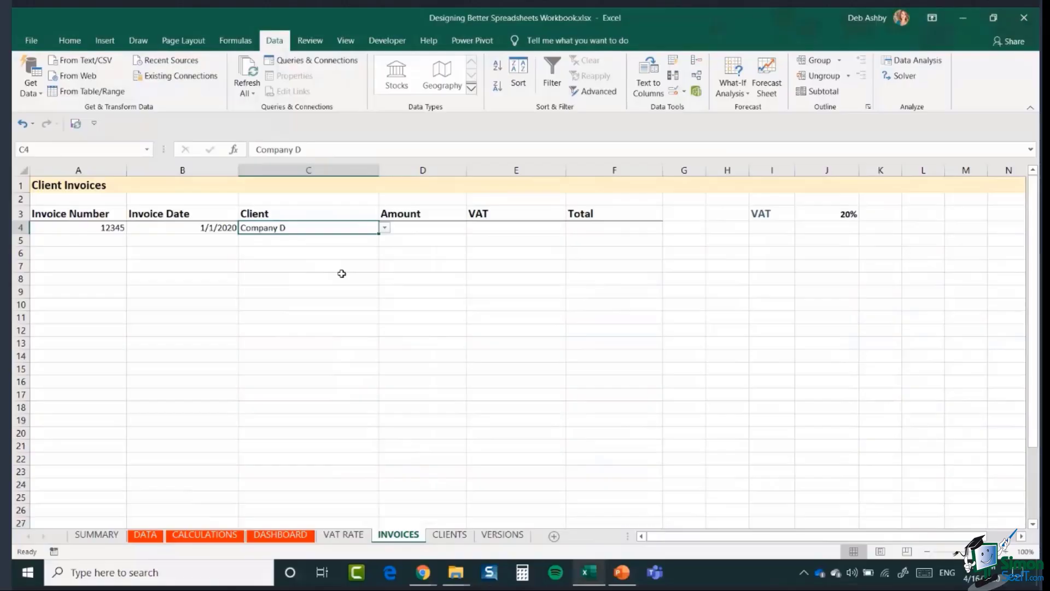
pyautogui.click(385, 227)
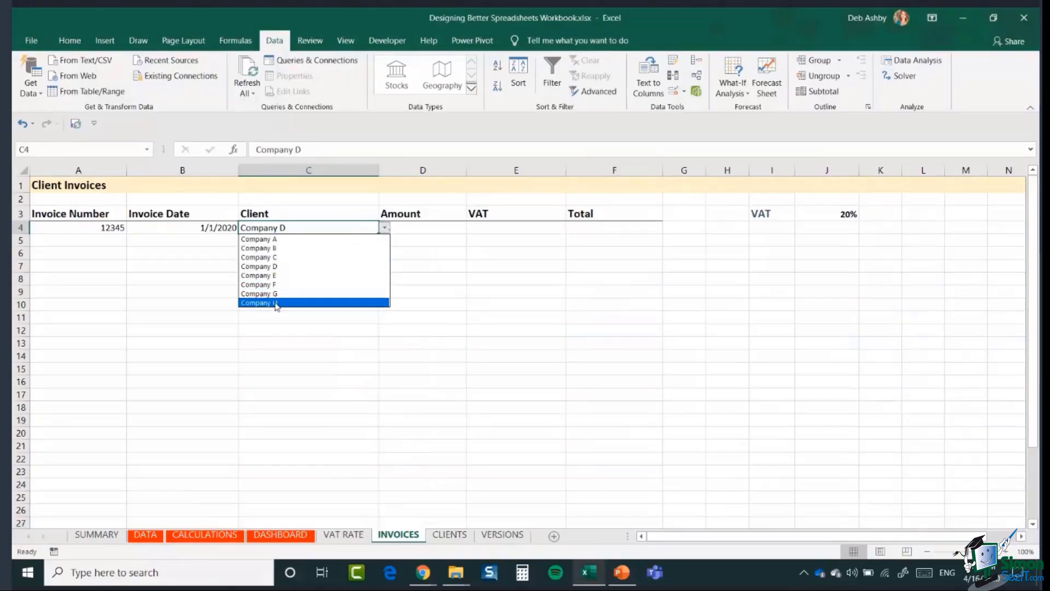
pyautogui.press('Escape')
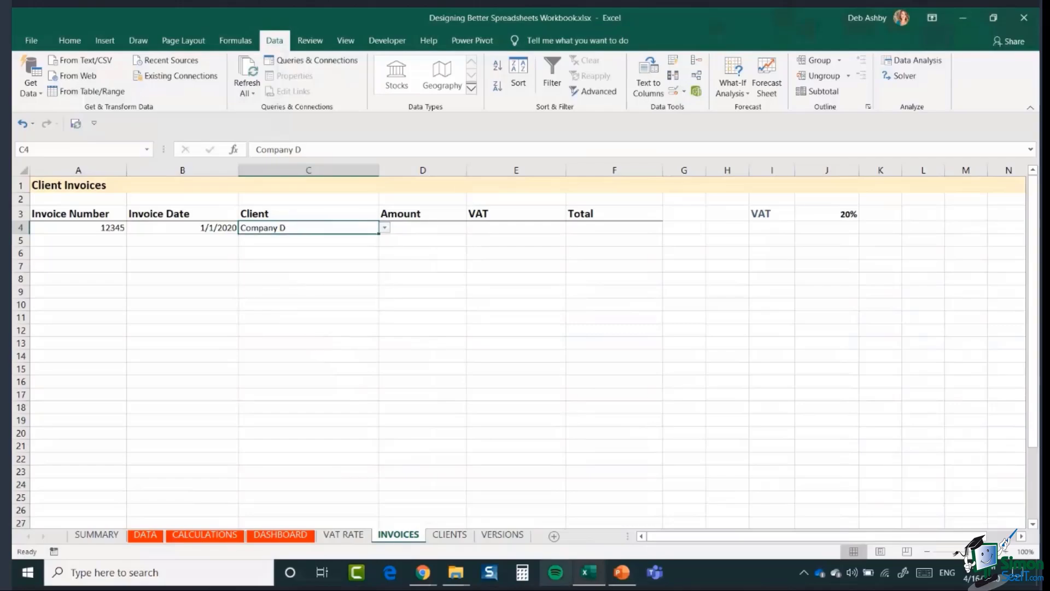
# - Type Company X in A10 on the CLIENTS sheet below Company H
pyautogui.click(448, 534)
pyautogui.click(238, 279)
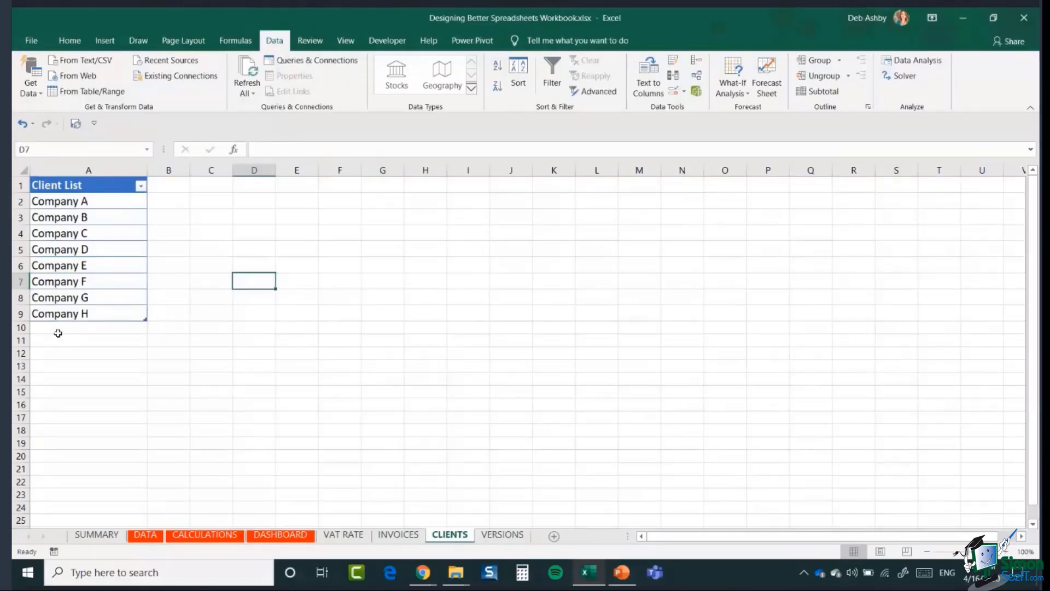
pyautogui.click(57, 328)
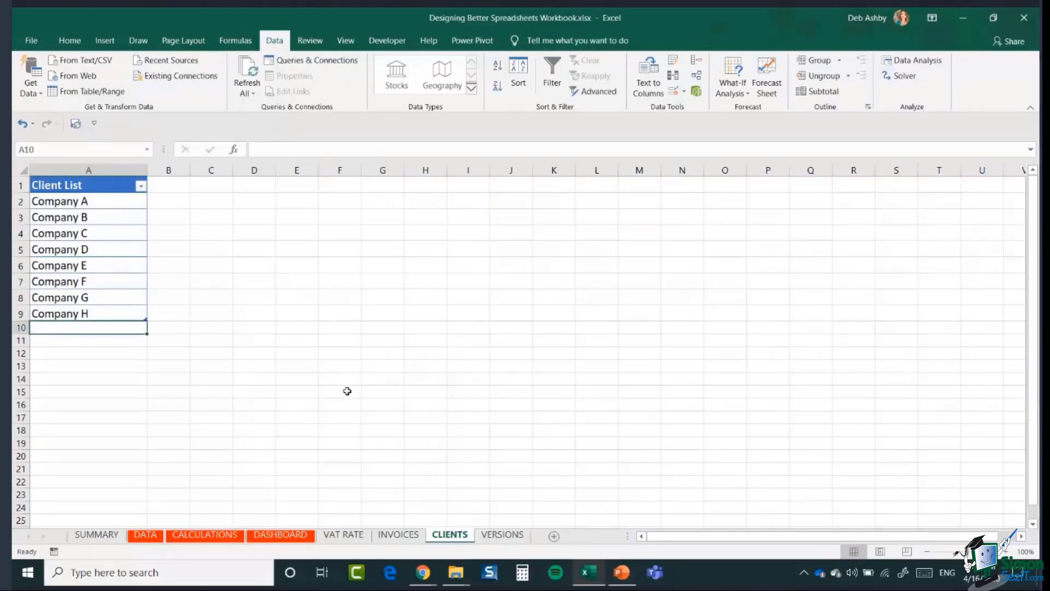
pyautogui.write('Co')
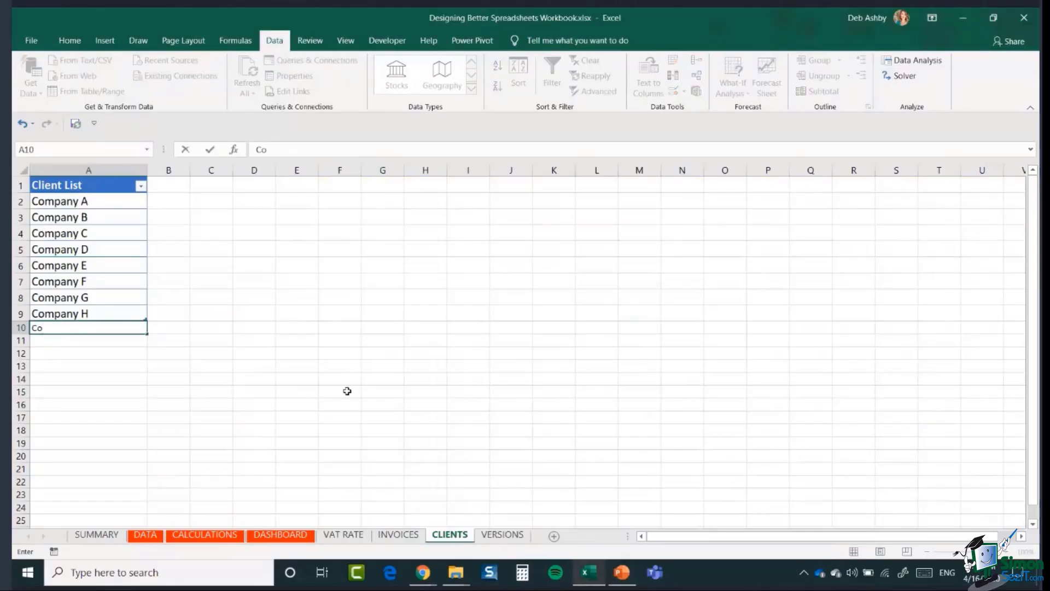
pyautogui.write('mpany X')
pyautogui.press('Return')
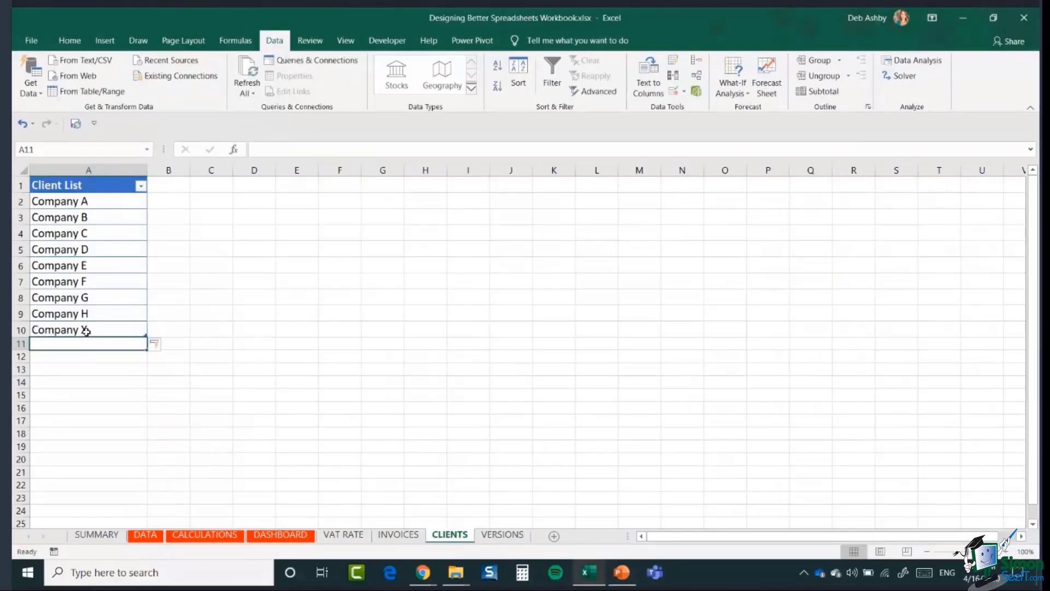
# - Check that C4's dropdown on INVOICES now lists Company X, keeping Company D
pyautogui.click(398, 534)
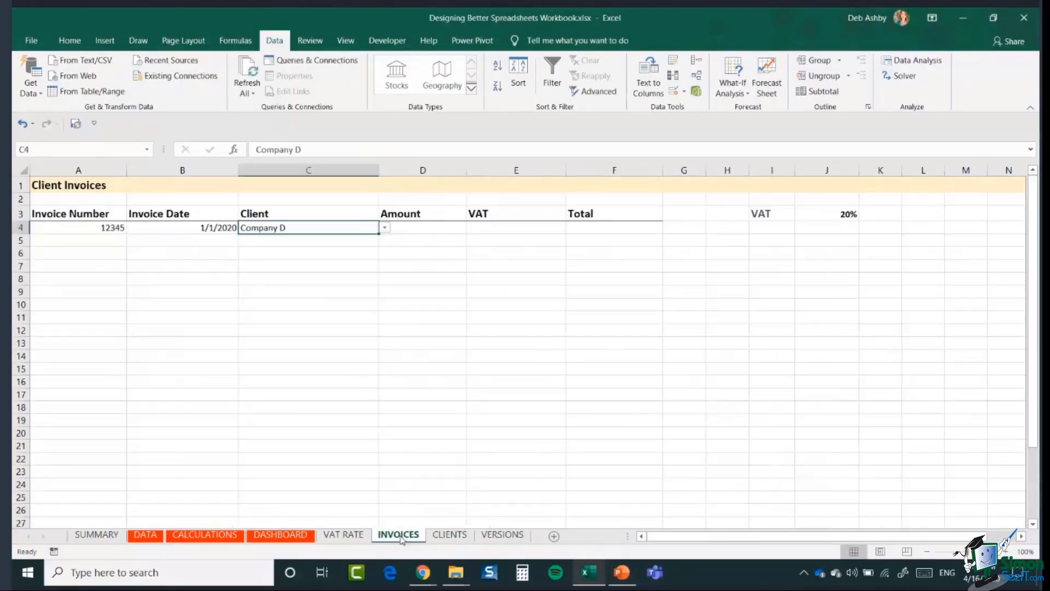
pyautogui.click(386, 229)
pyautogui.scroll(-1, 389, 276)
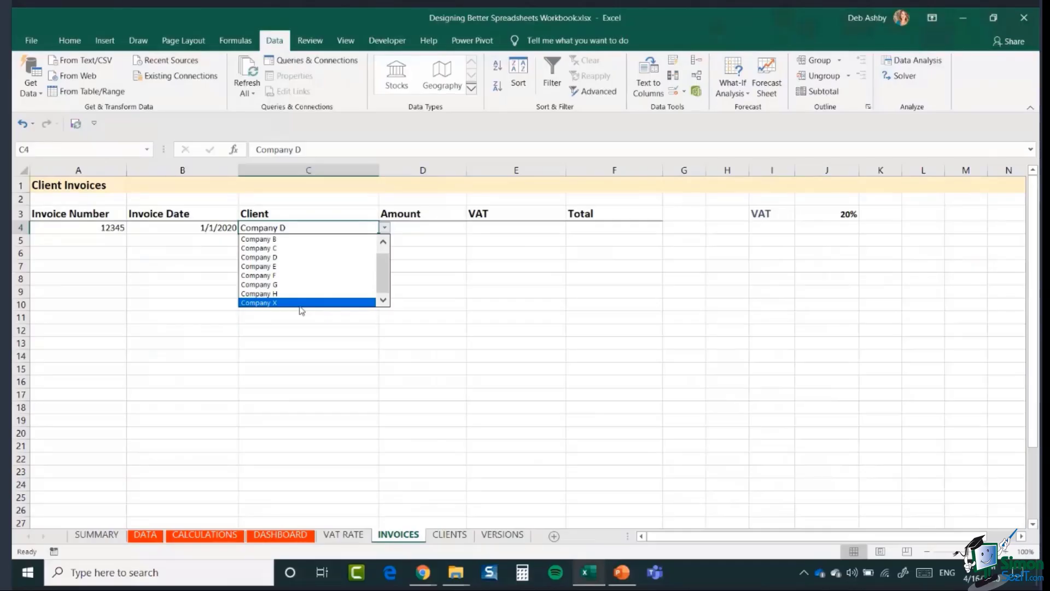
pyautogui.click(269, 262)
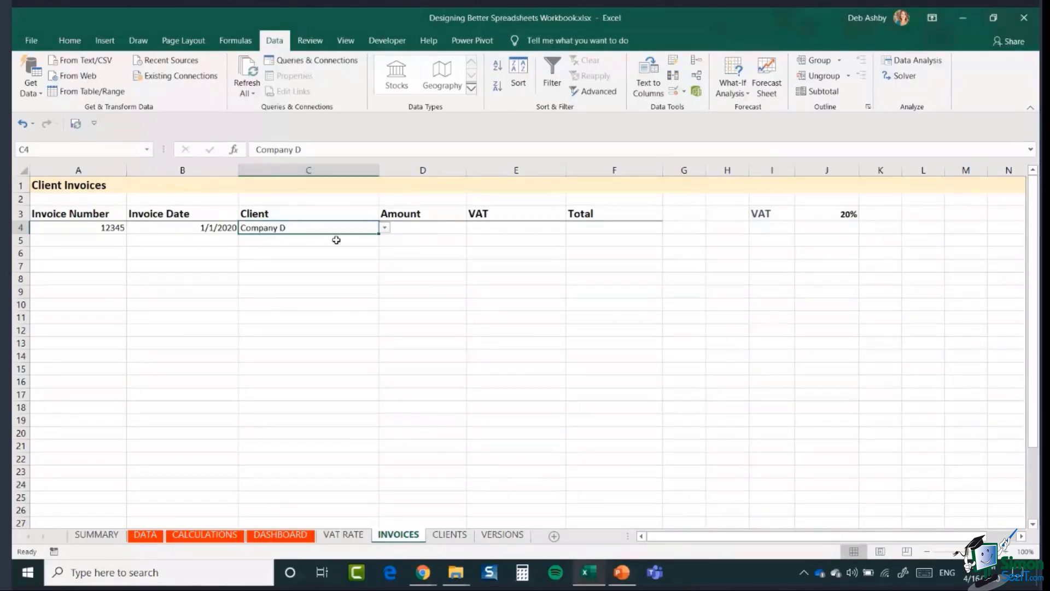
# - Enter Amount 500 in D4 and VAT formula =D4*$J$3 in E4, giving $100.00
pyautogui.click(456, 228)
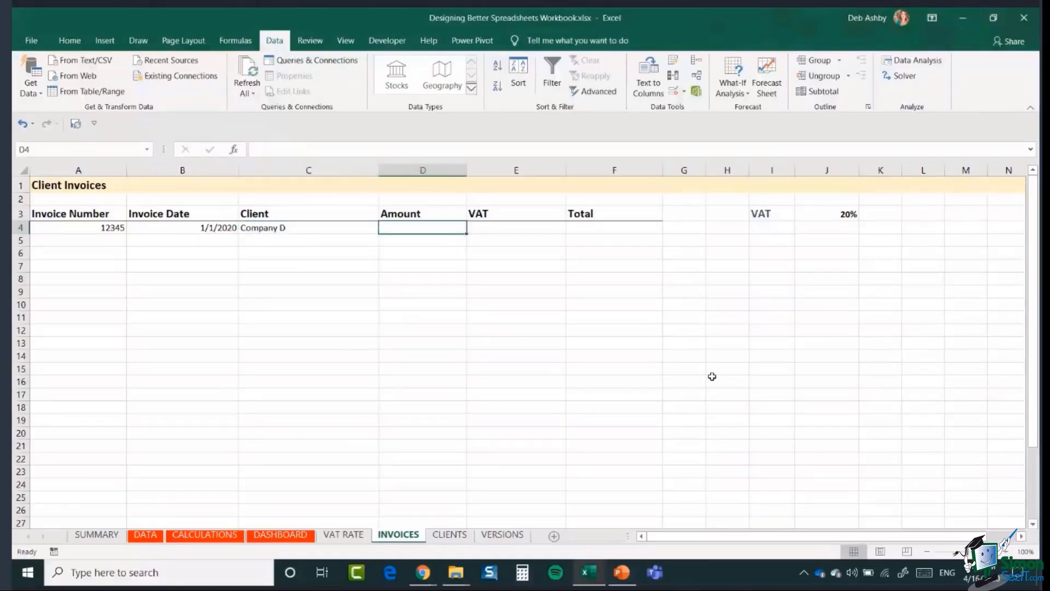
pyautogui.write('500')
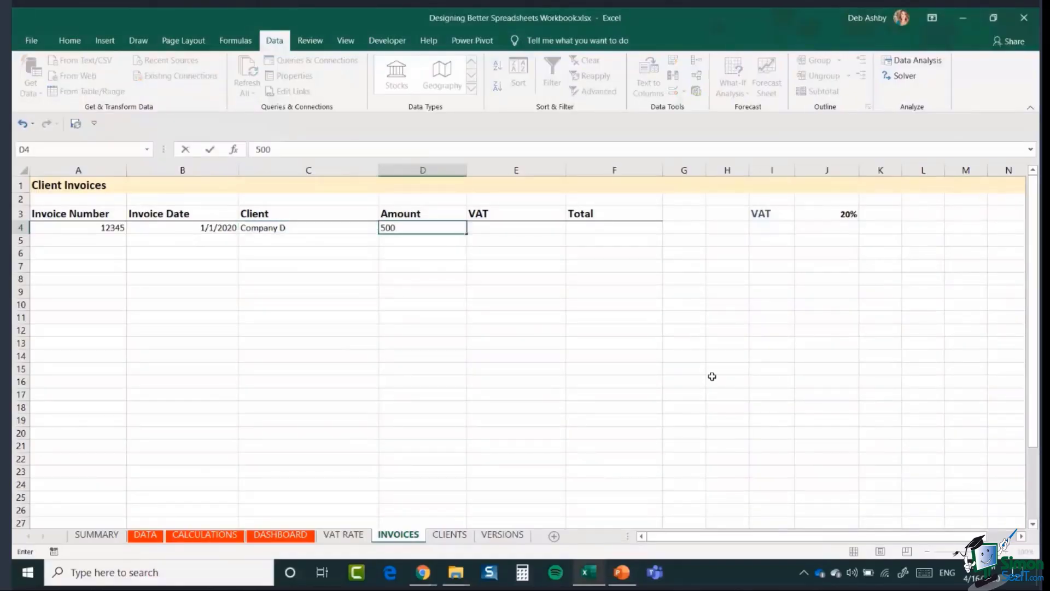
pyautogui.press('Tab')
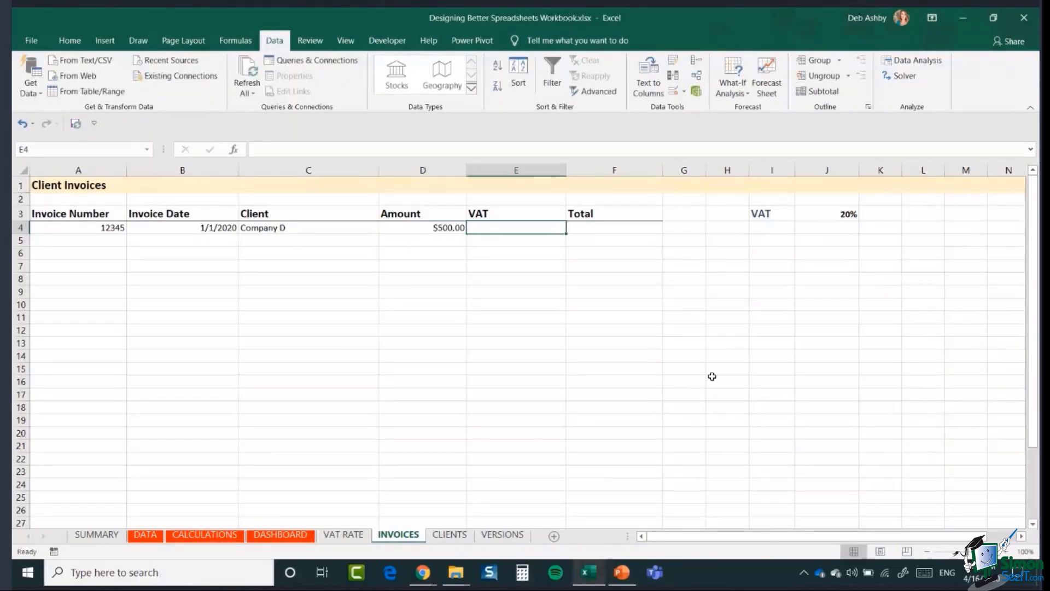
pyautogui.write('=')
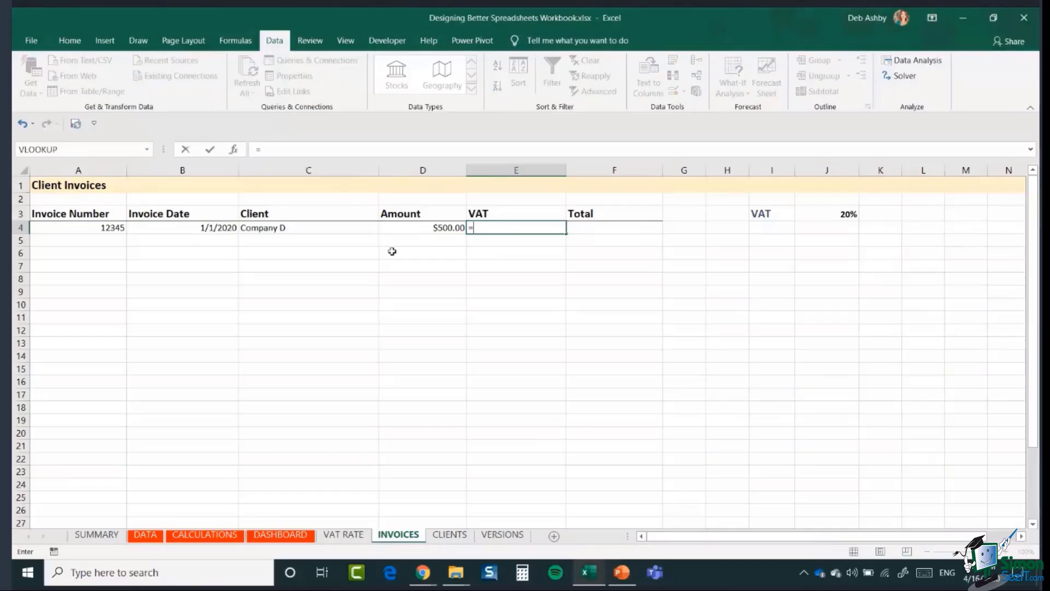
pyautogui.click(400, 232)
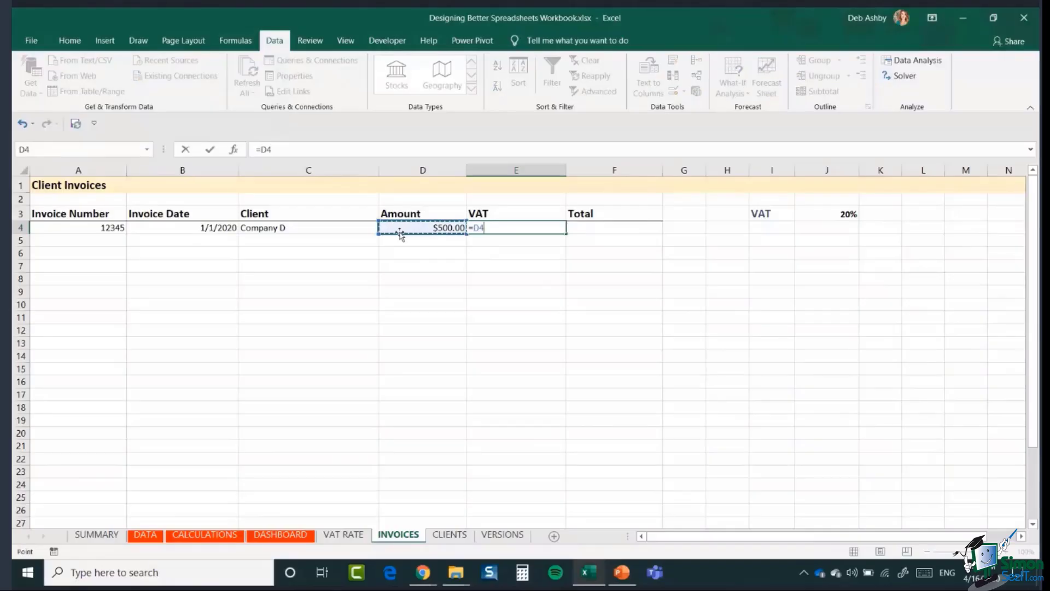
pyautogui.write('*')
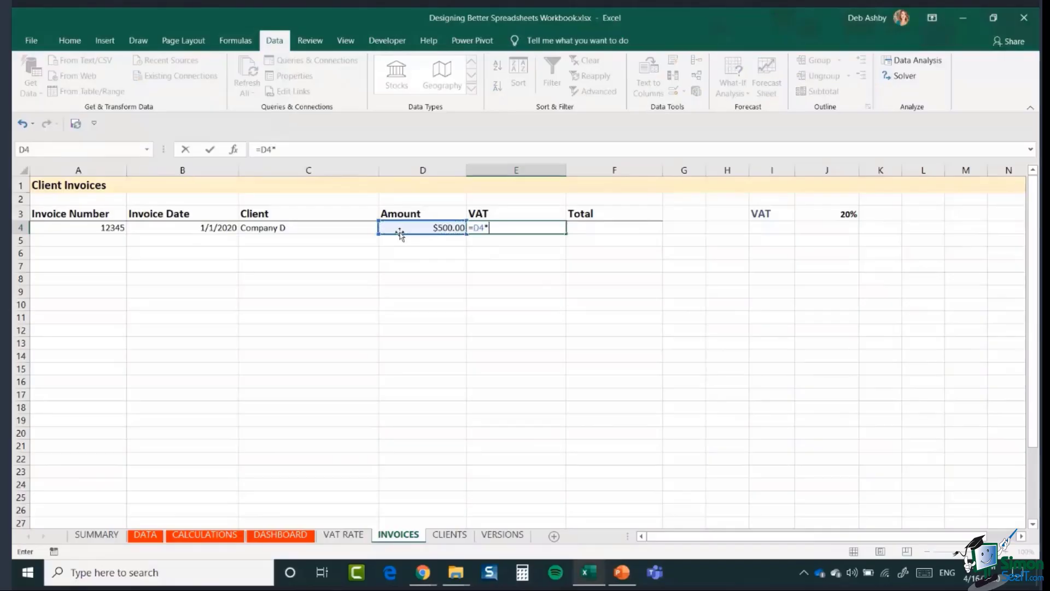
pyautogui.click(828, 214)
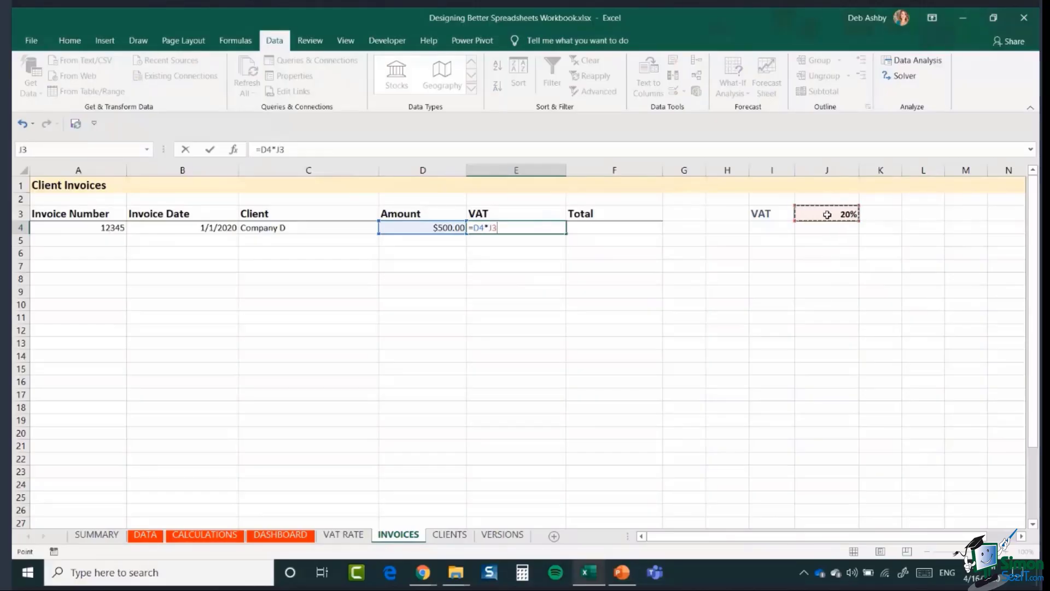
pyautogui.press('F4')
pyautogui.press('Return')
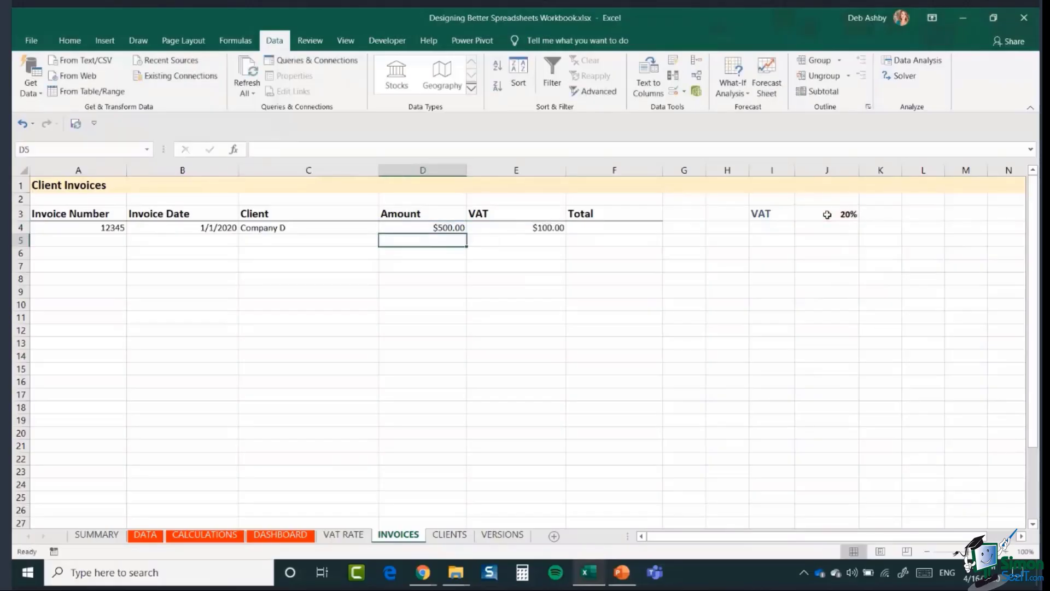
# - Enter =D4+E4 in F4 for a Total of $600.00
pyautogui.click(640, 231)
pyautogui.write('=')
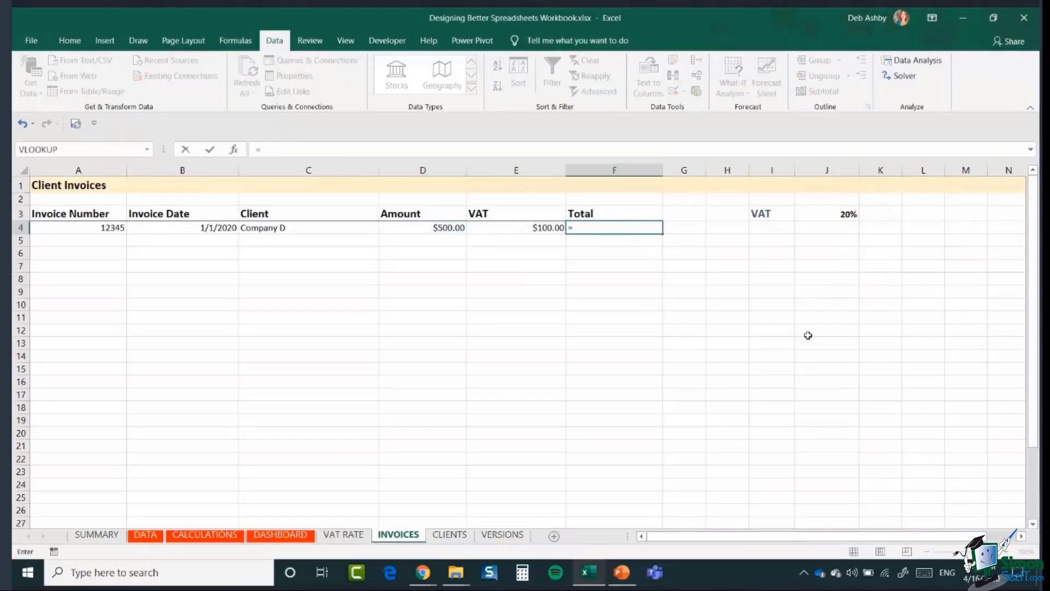
pyautogui.click(414, 226)
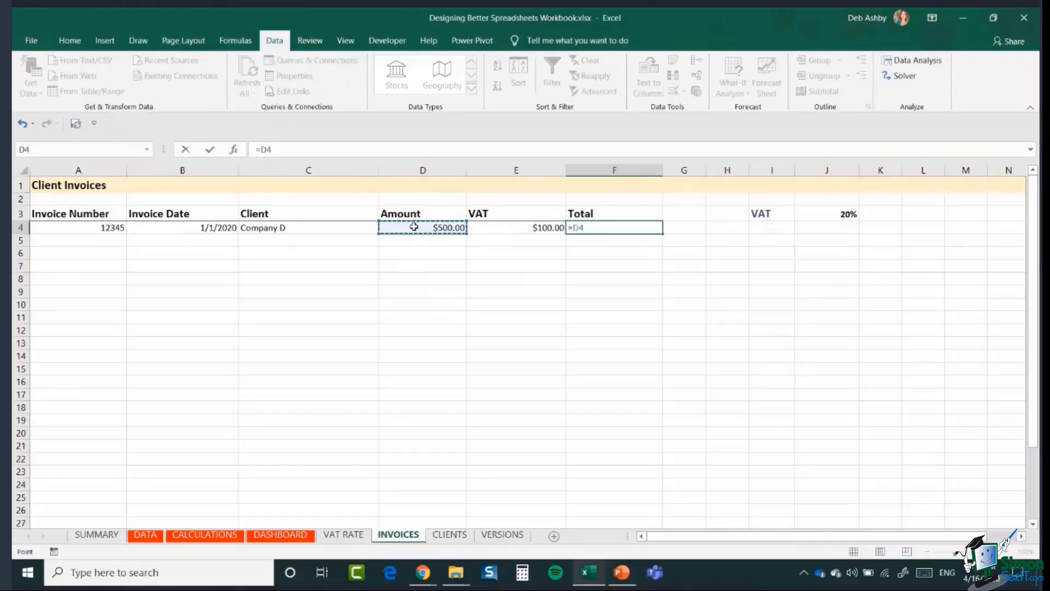
pyautogui.write('+')
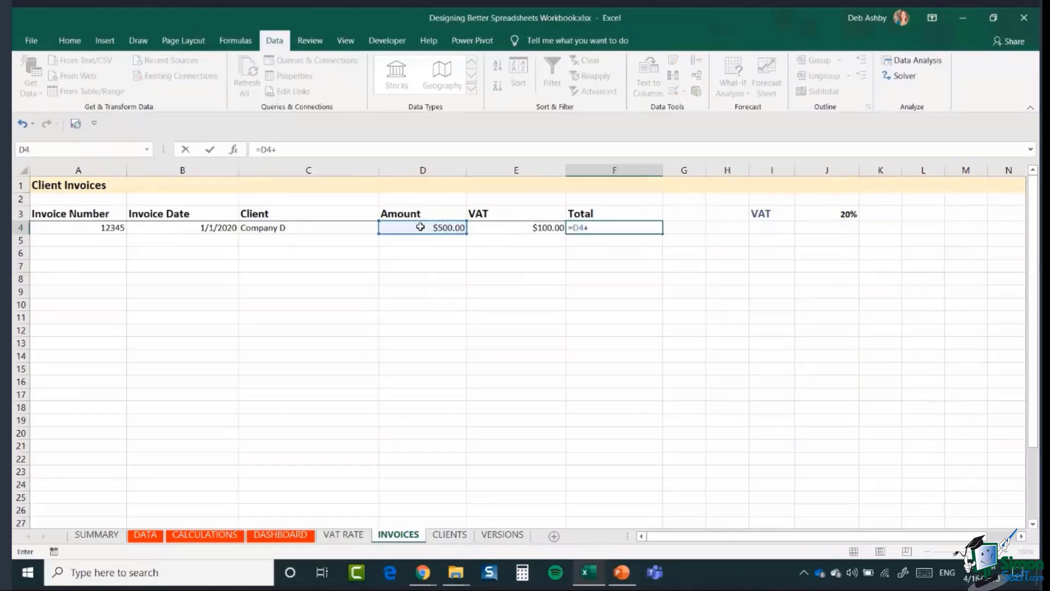
pyautogui.click(524, 230)
pyautogui.press('Return')
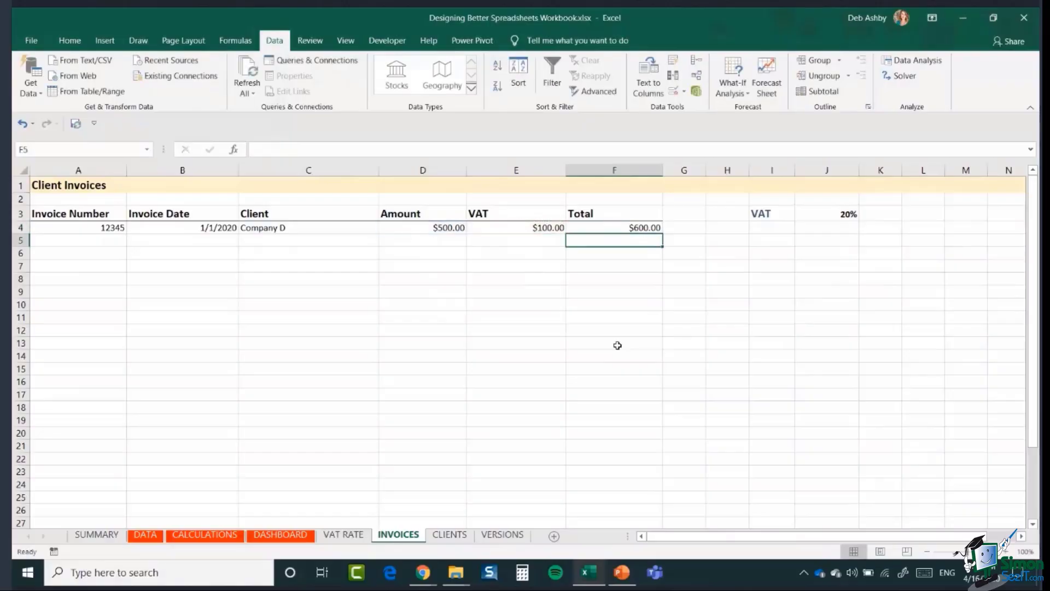
pyautogui.click(436, 278)
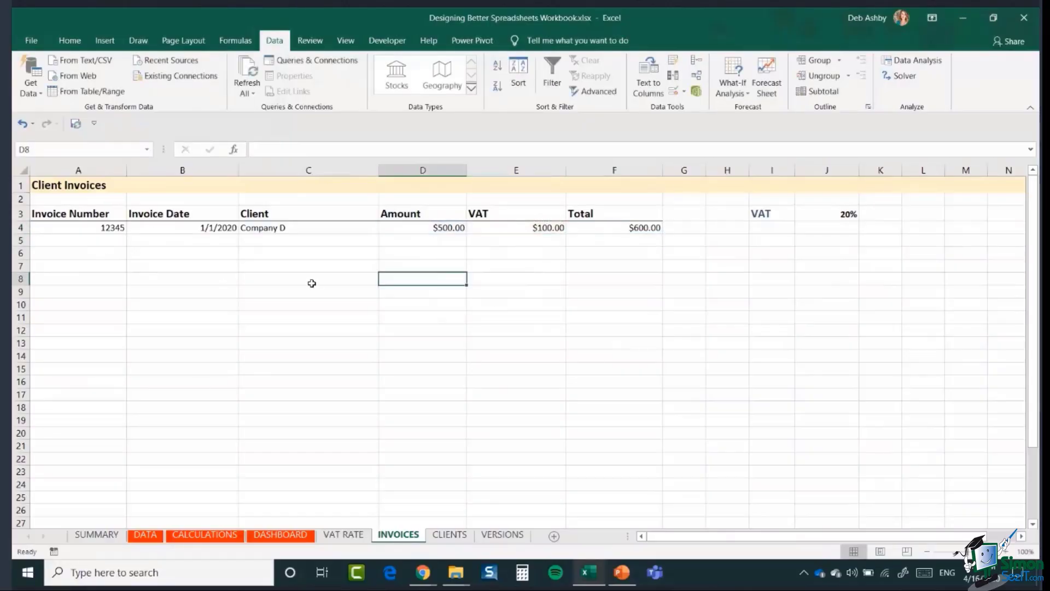
pyautogui.click(437, 230)
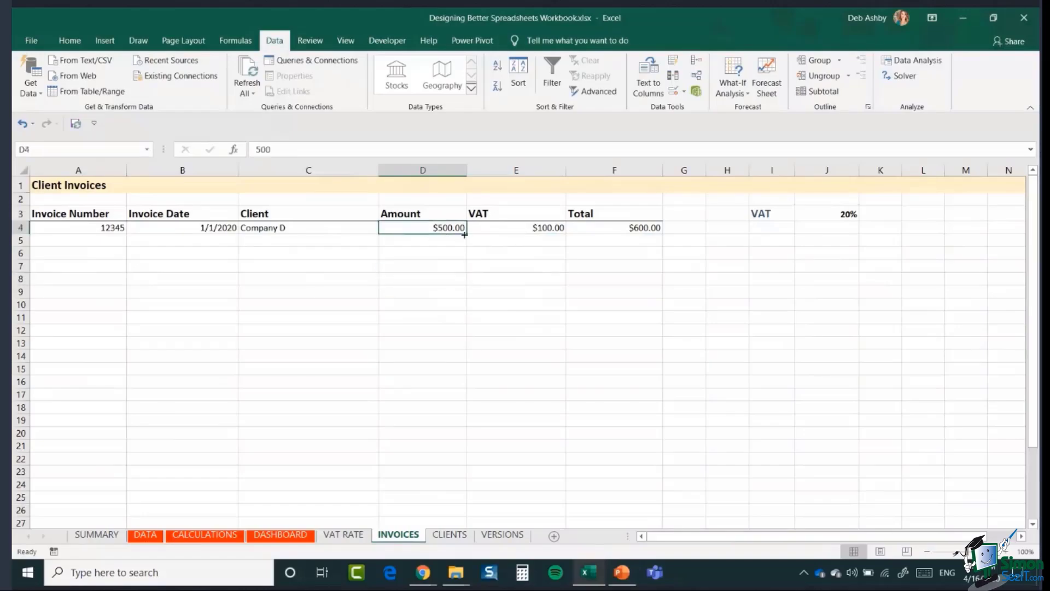
pyautogui.moveTo(467, 233); pyautogui.dragTo(453, 489)
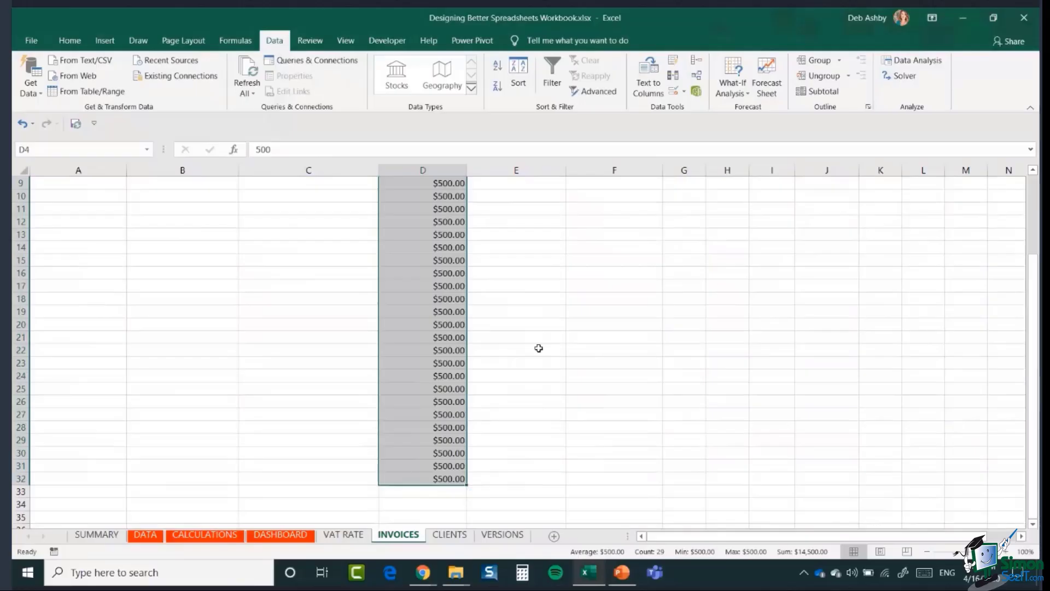
pyautogui.scroll(3, 538, 349)
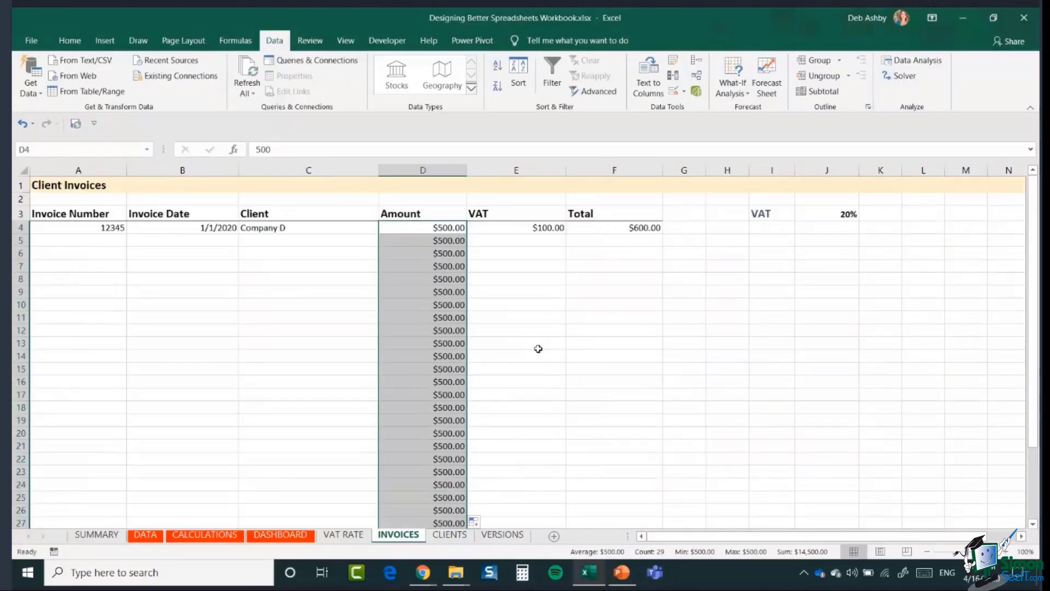
pyautogui.click(22, 124)
pyautogui.click(403, 240)
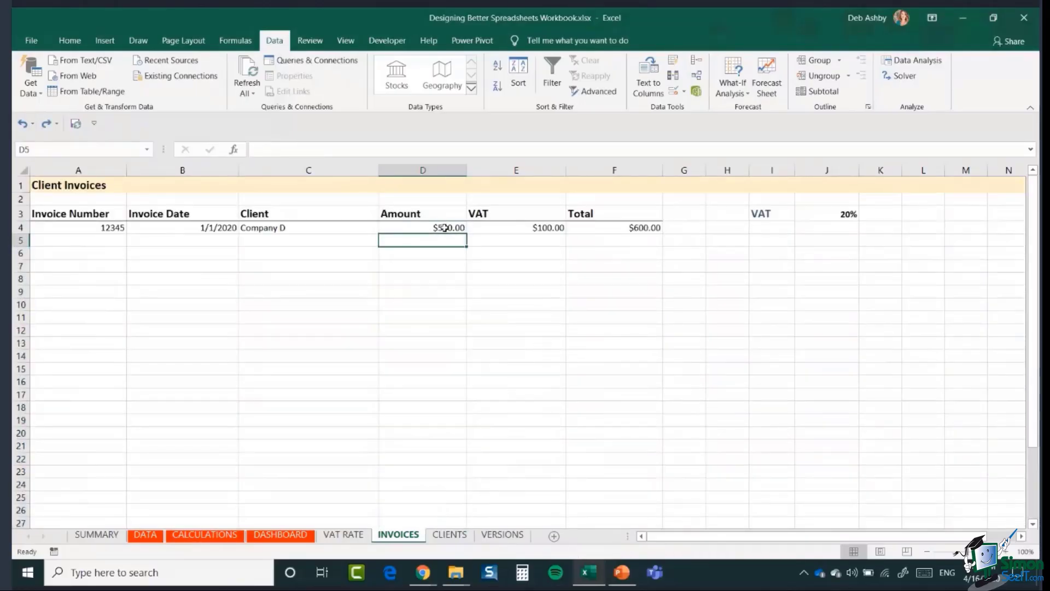
pyautogui.click(444, 227)
pyautogui.click(438, 239)
pyautogui.click(429, 232)
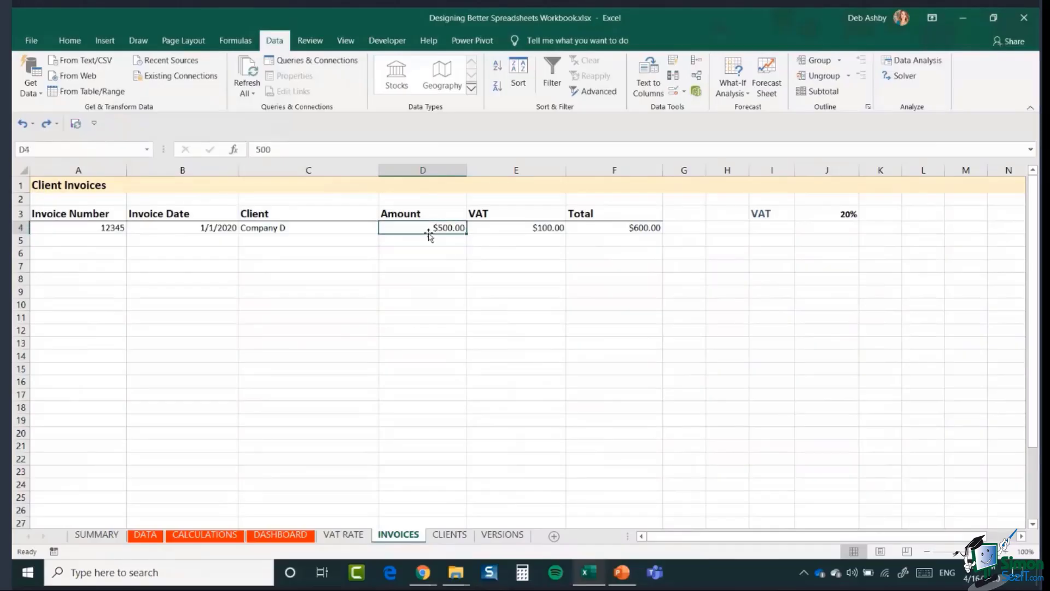
pyautogui.click(523, 226)
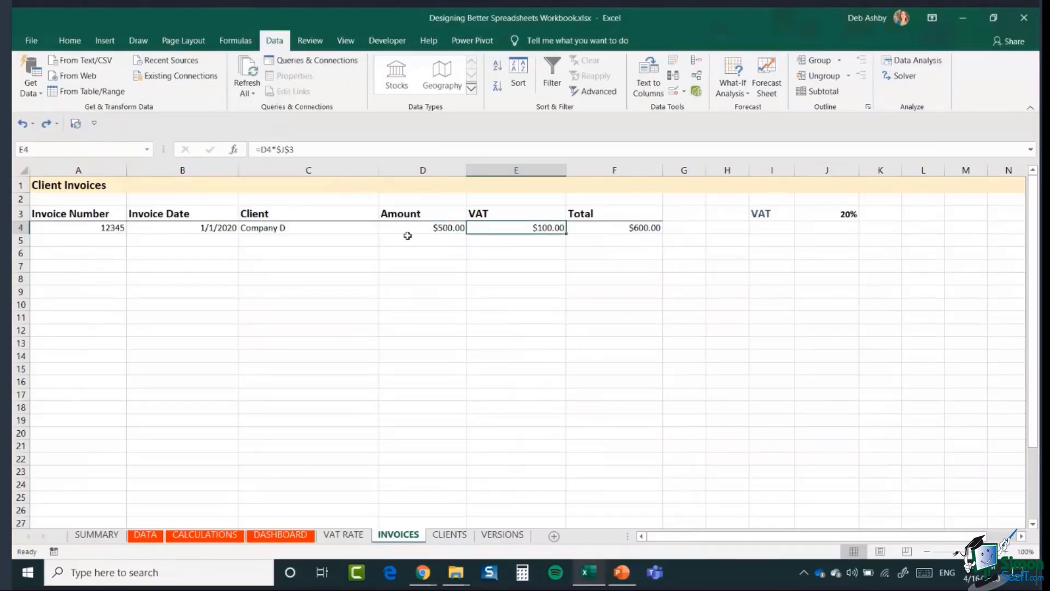
pyautogui.click(440, 230)
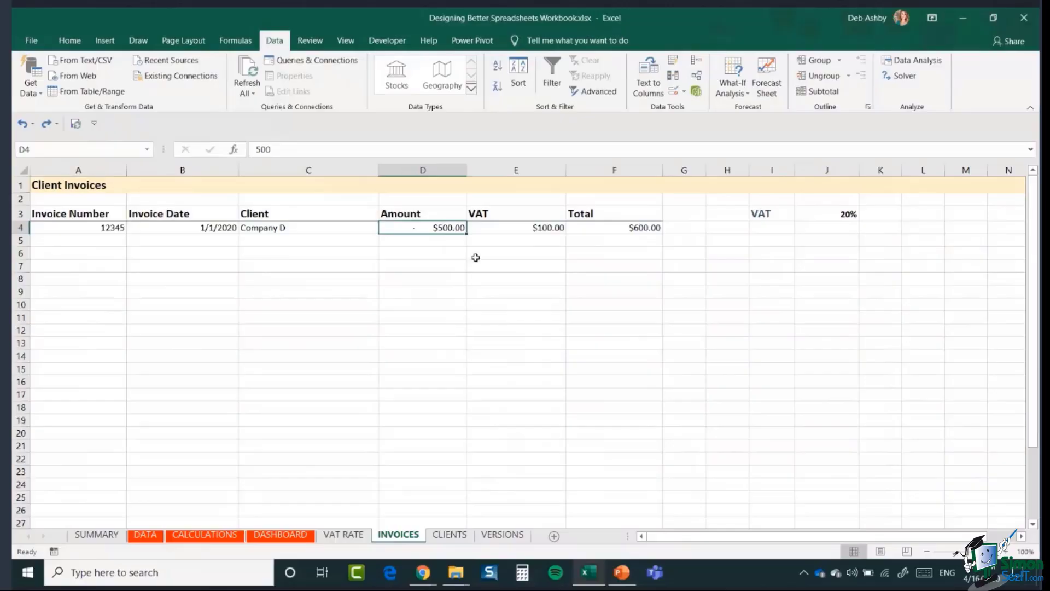
pyautogui.click(509, 232)
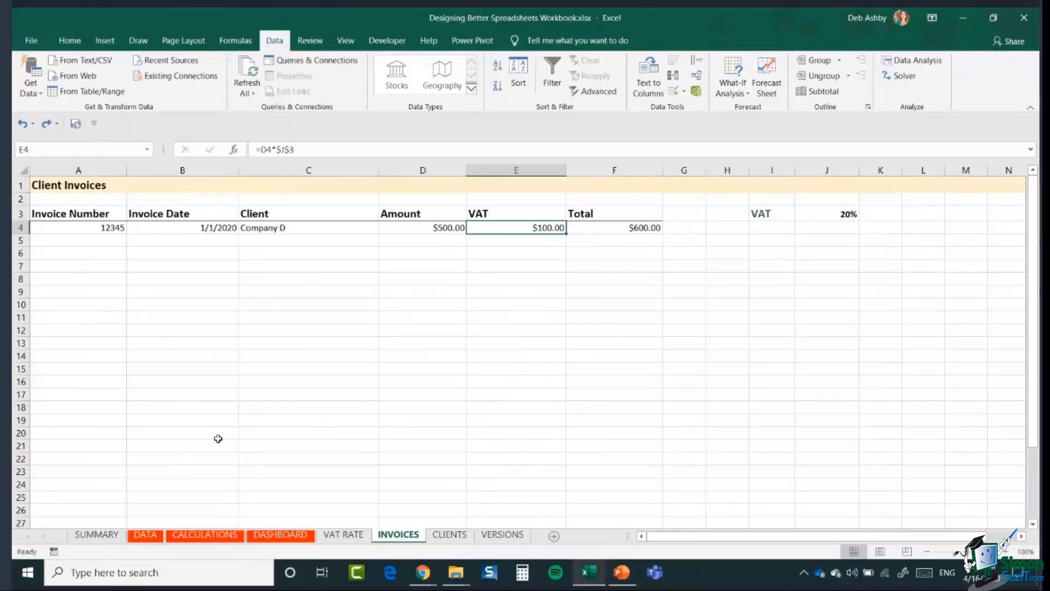
pyautogui.click(428, 334)
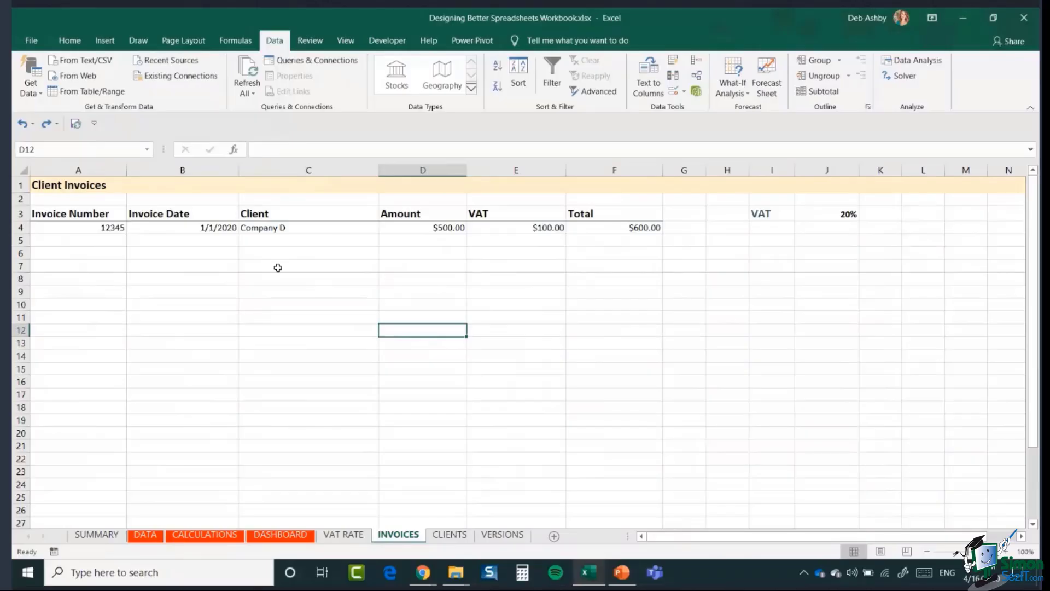
# - Apply the Input cell style to the invoice entry range A4:D30
pyautogui.moveTo(55, 227); pyautogui.dragTo(445, 483)
pyautogui.scroll(2, 683, 281)
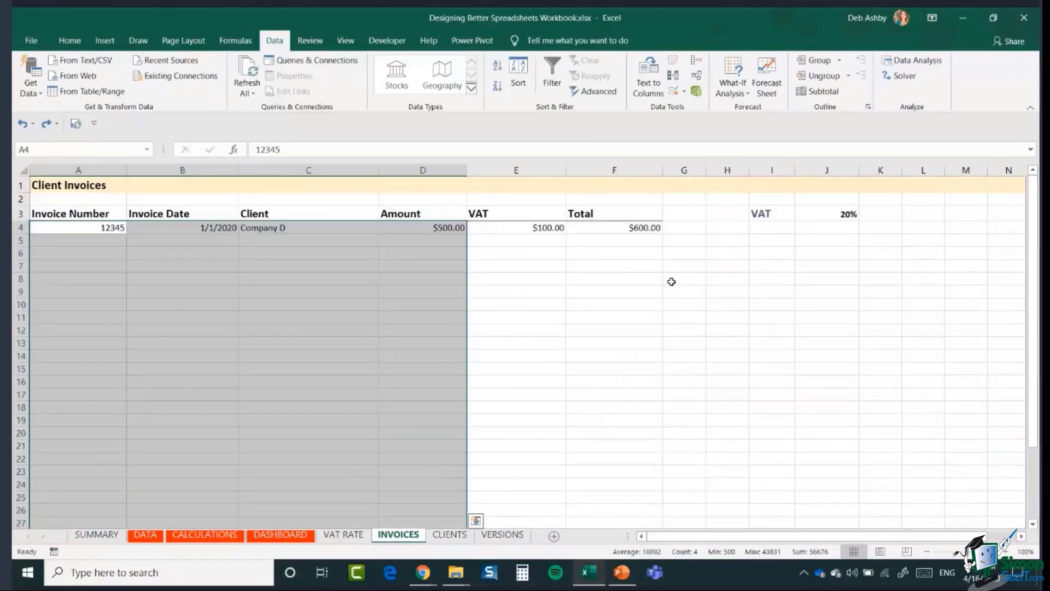
pyautogui.click(75, 43)
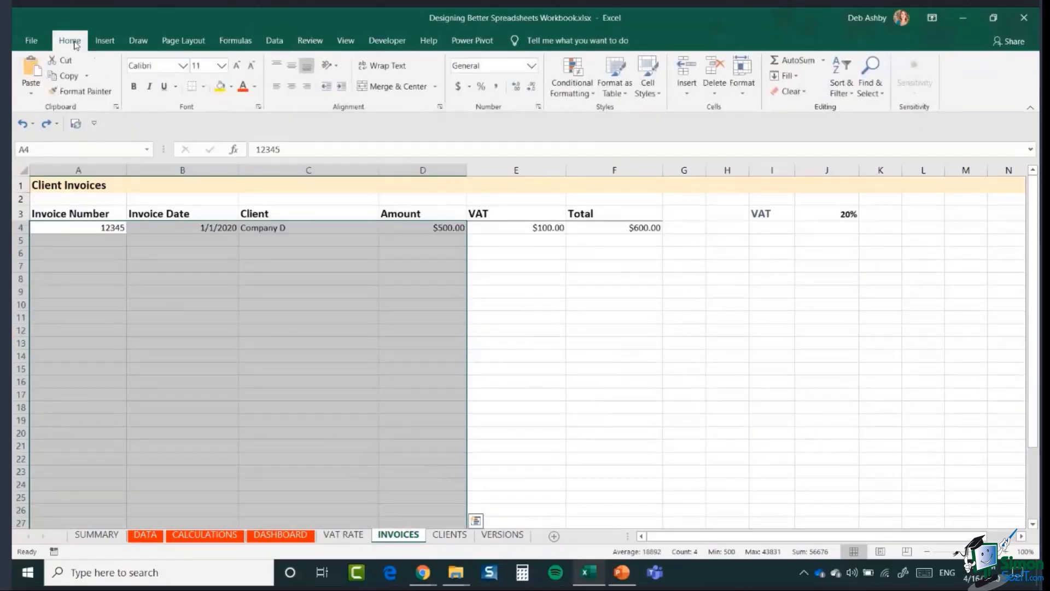
pyautogui.click(648, 87)
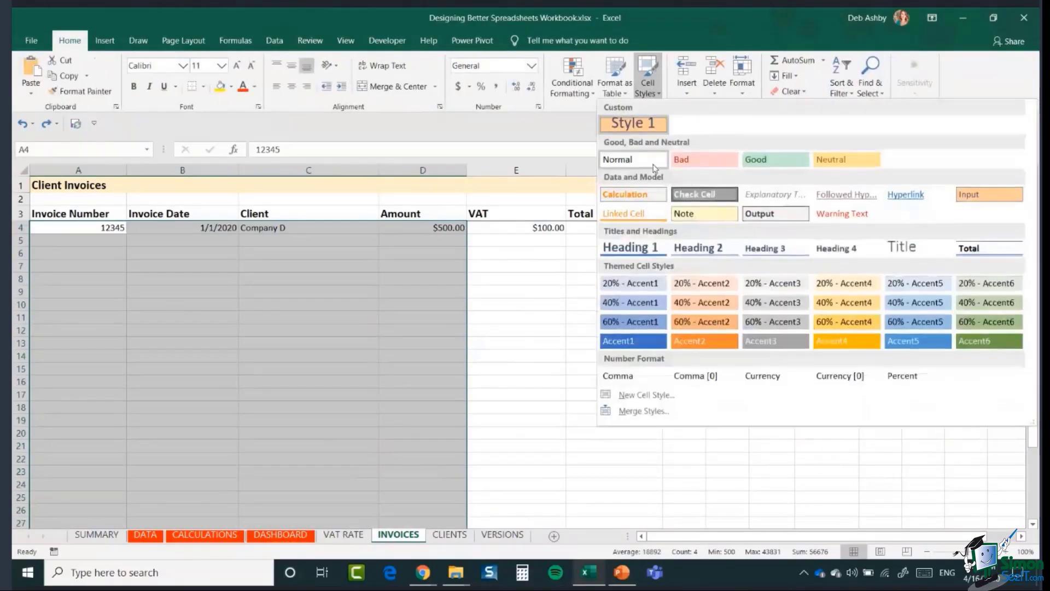
pyautogui.click(994, 196)
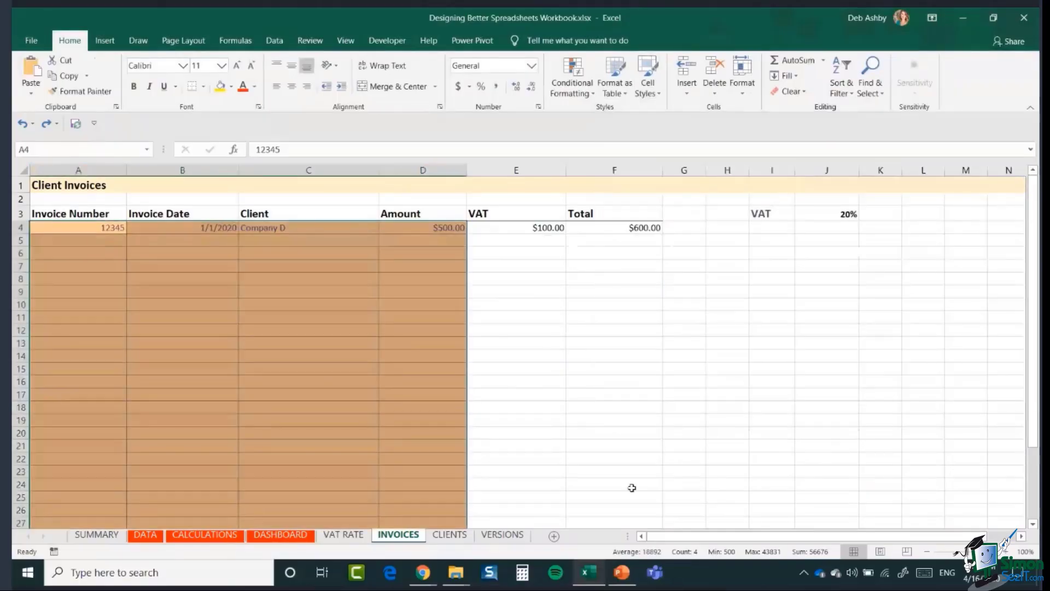
# - Apply the Calculation cell style to the VAT and Total cells E4:F30
pyautogui.moveTo(477, 234); pyautogui.dragTo(626, 457)
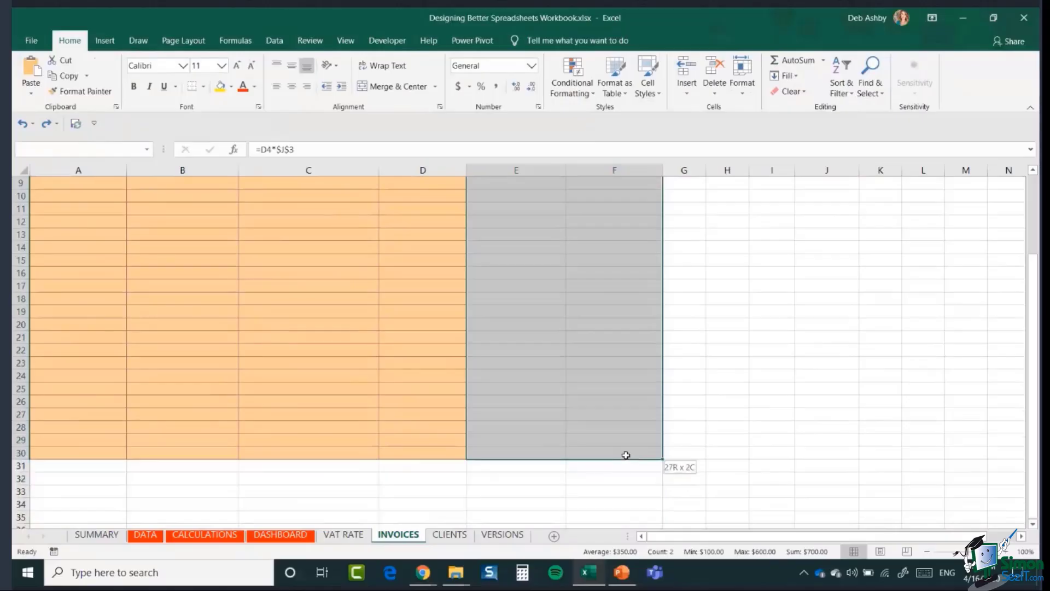
pyautogui.scroll(3, 826, 328)
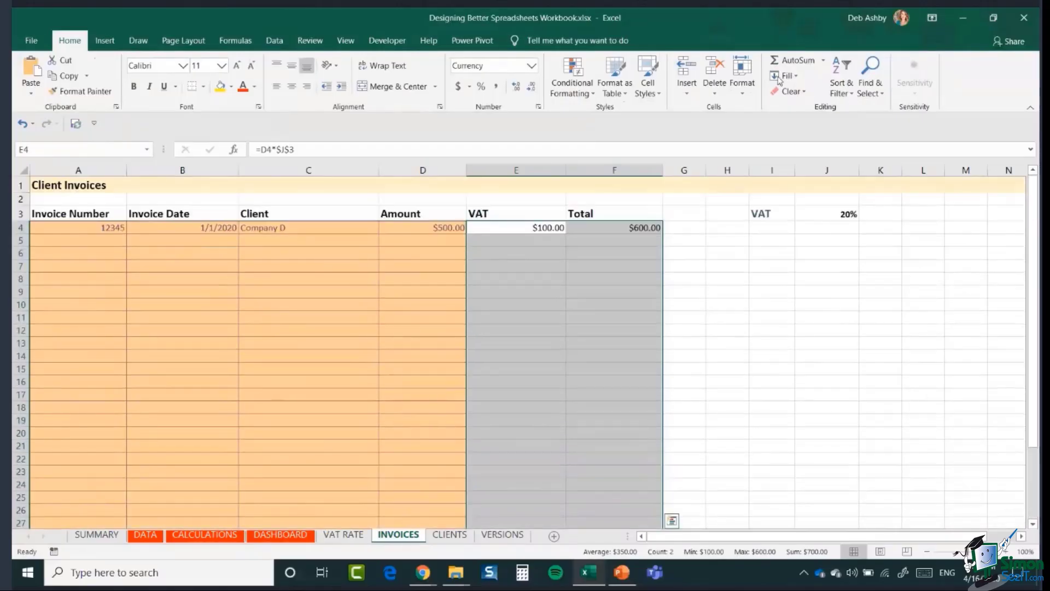
pyautogui.click(647, 85)
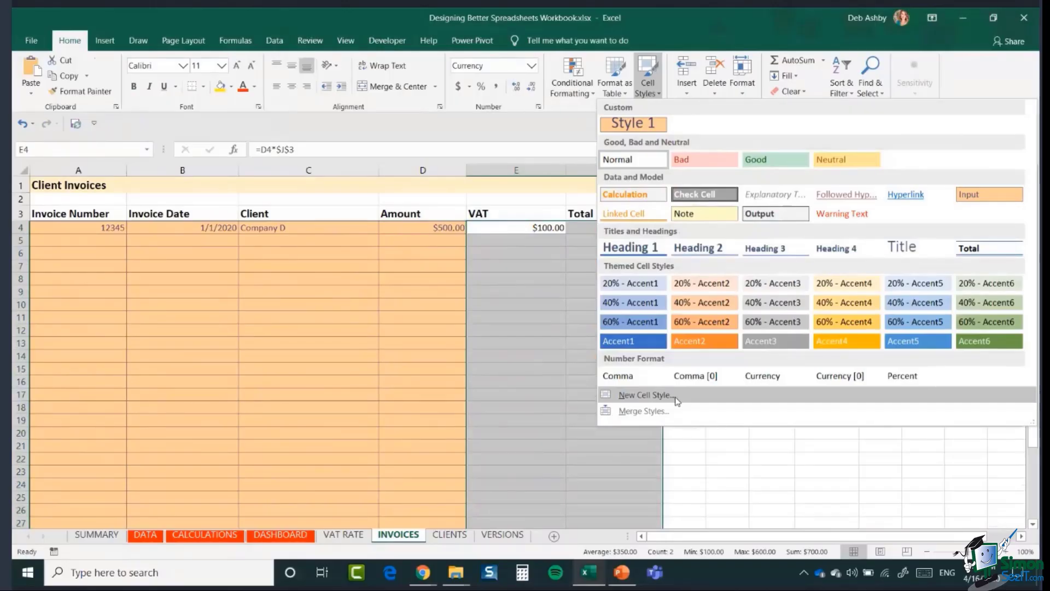
pyautogui.click(643, 198)
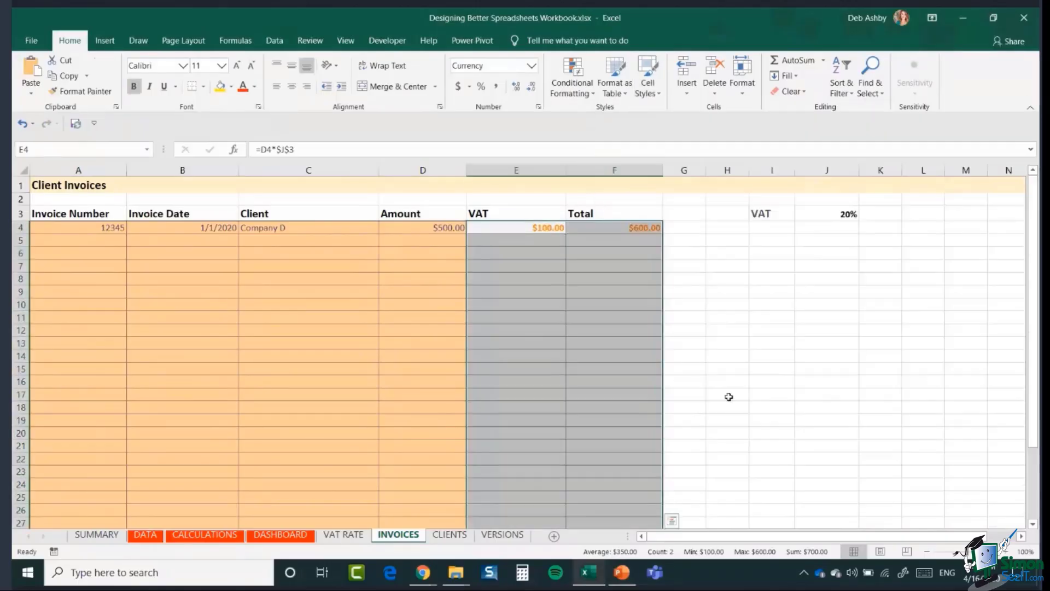
pyautogui.click(765, 319)
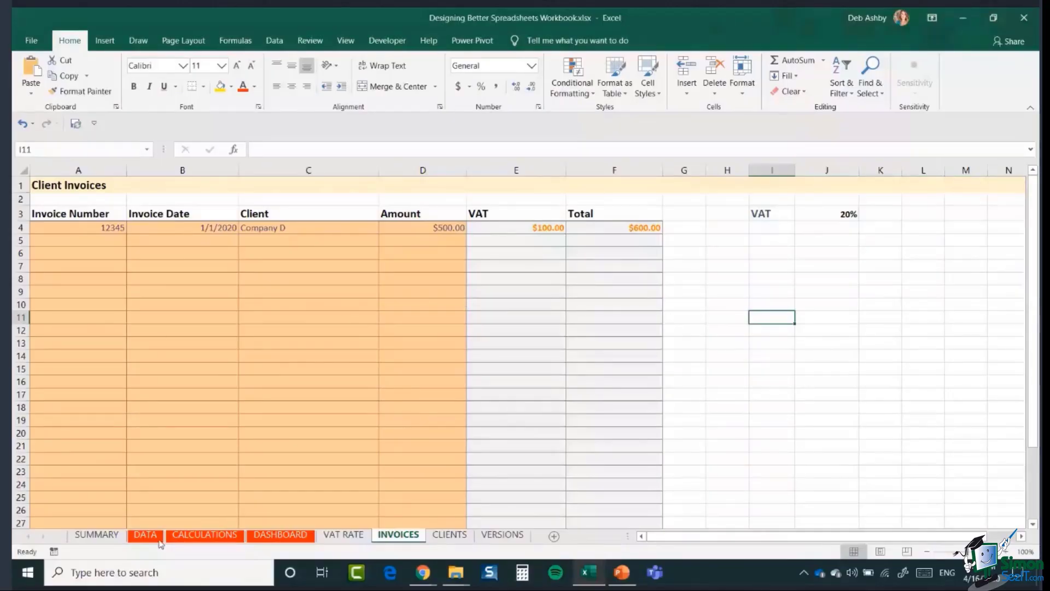
# - After checking the SUMMARY style key, give the 20% VAT rate in J3 the Input style
pyautogui.click(107, 536)
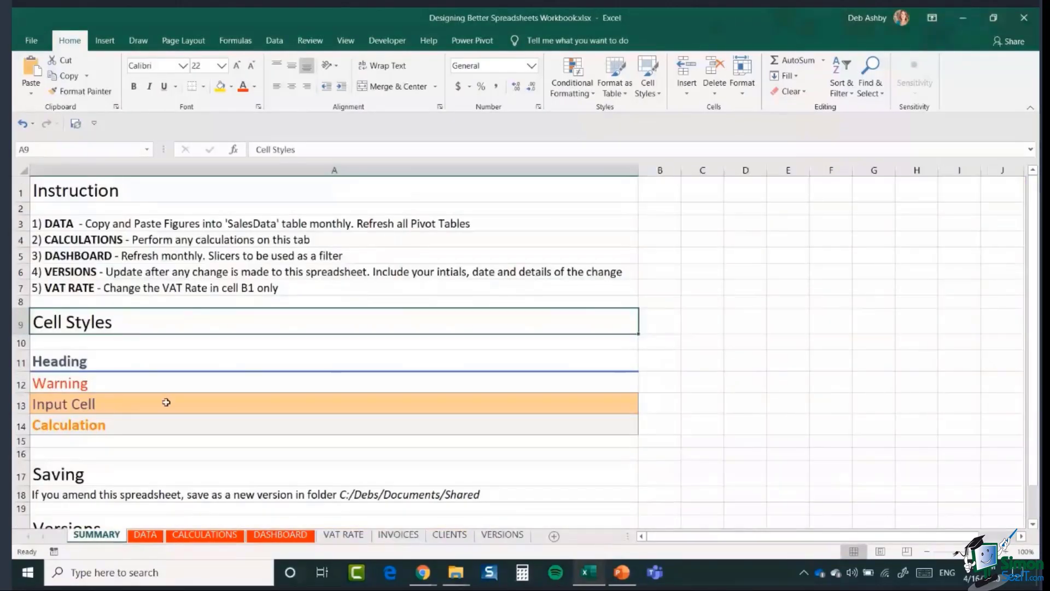
pyautogui.click(398, 535)
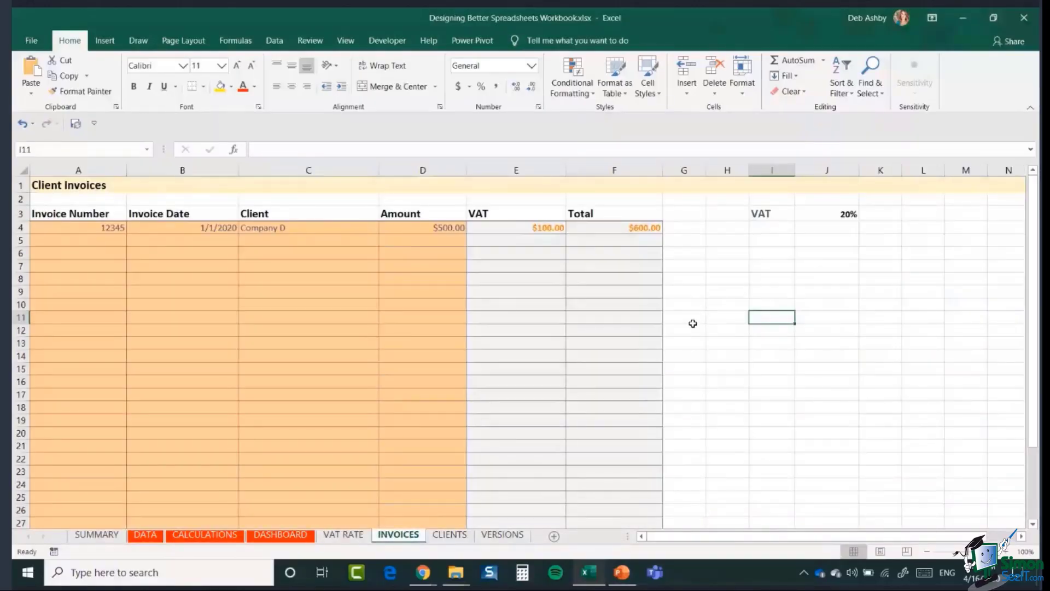
pyautogui.click(815, 217)
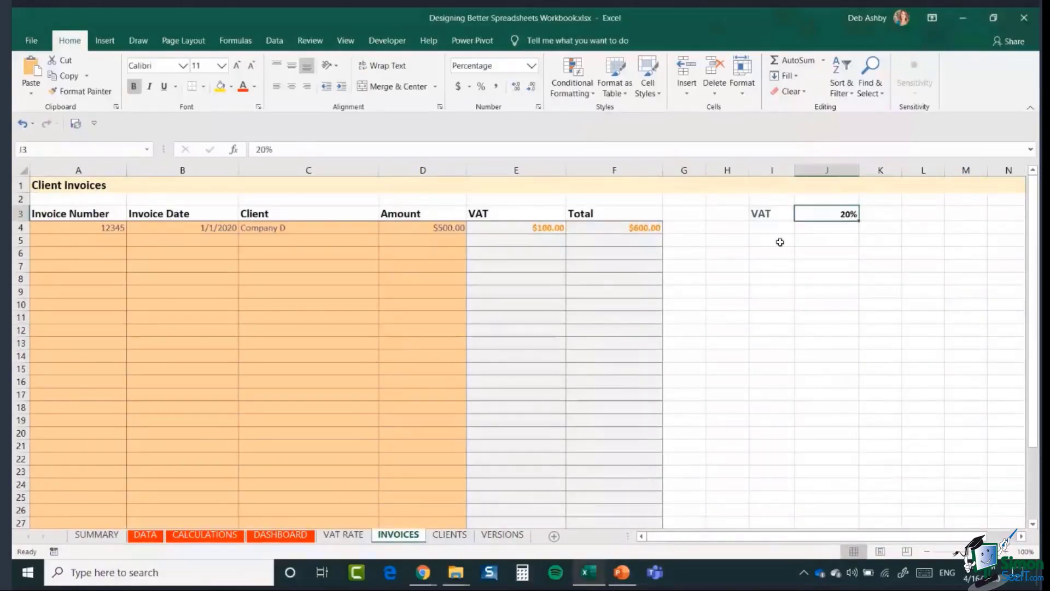
pyautogui.click(653, 92)
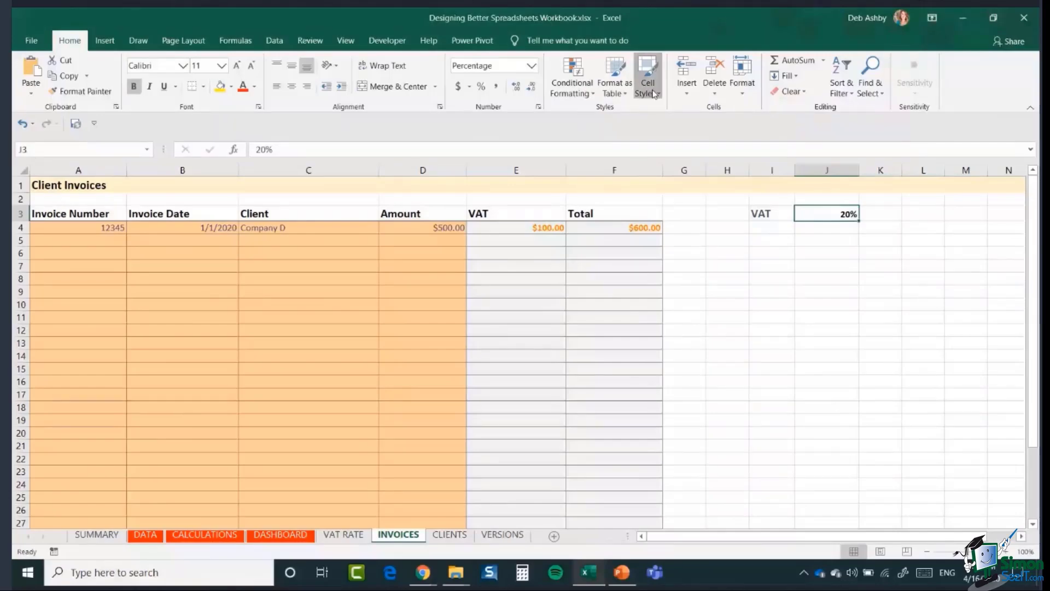
pyautogui.click(989, 194)
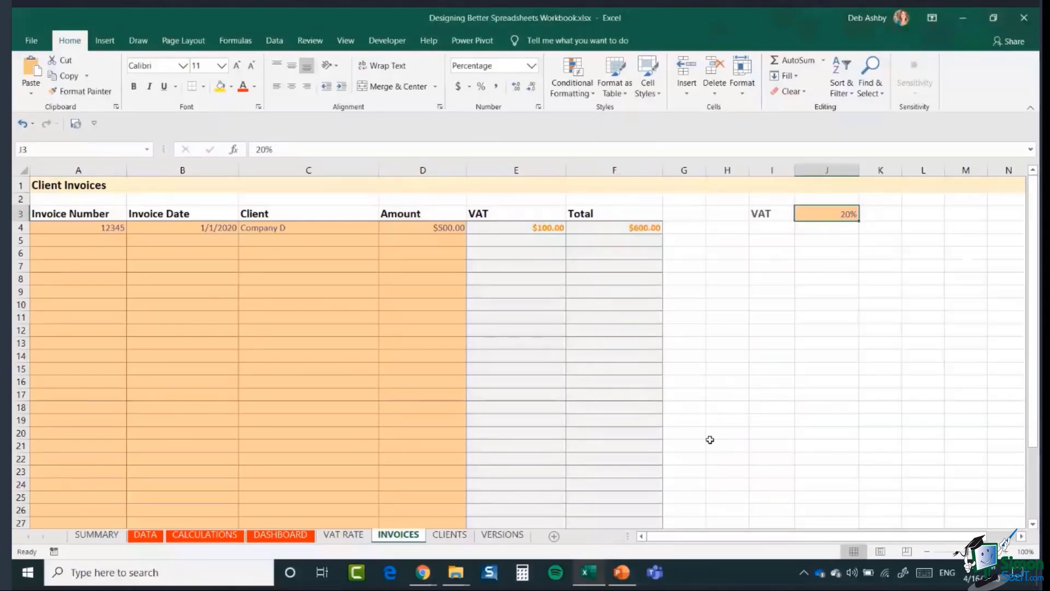
pyautogui.click(746, 395)
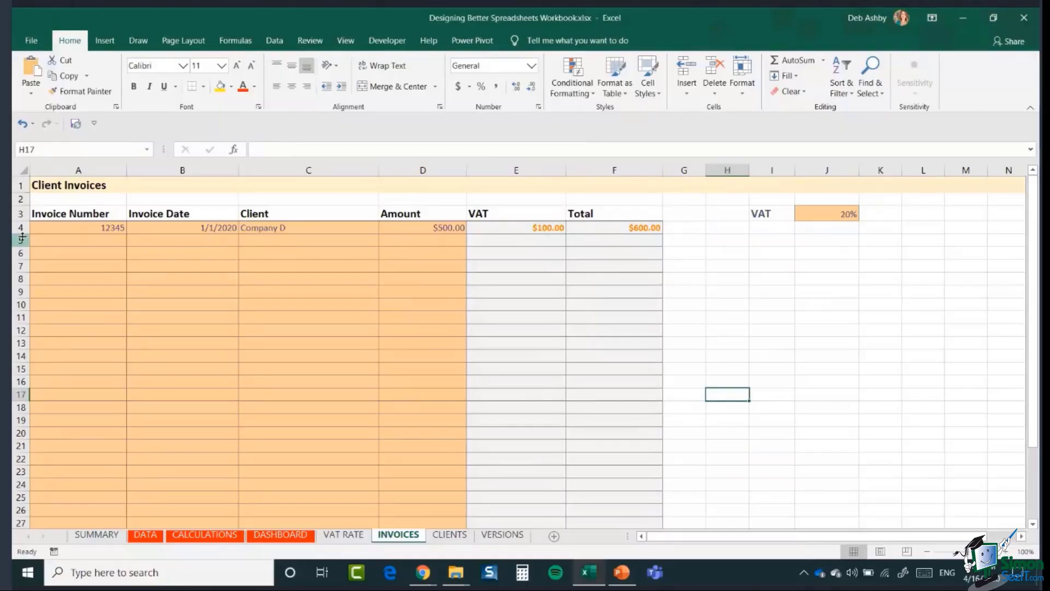
# - Clear the Locked option in Format Cells > Protection for A4:D29 and J3
pyautogui.moveTo(44, 228); pyautogui.dragTo(431, 460)
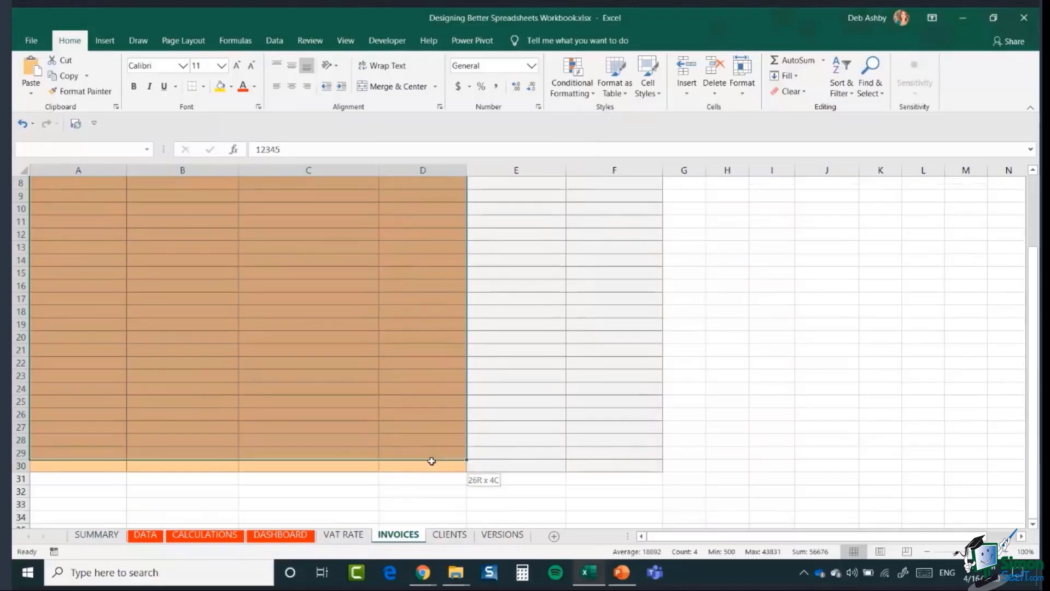
pyautogui.scroll(3, 770, 364)
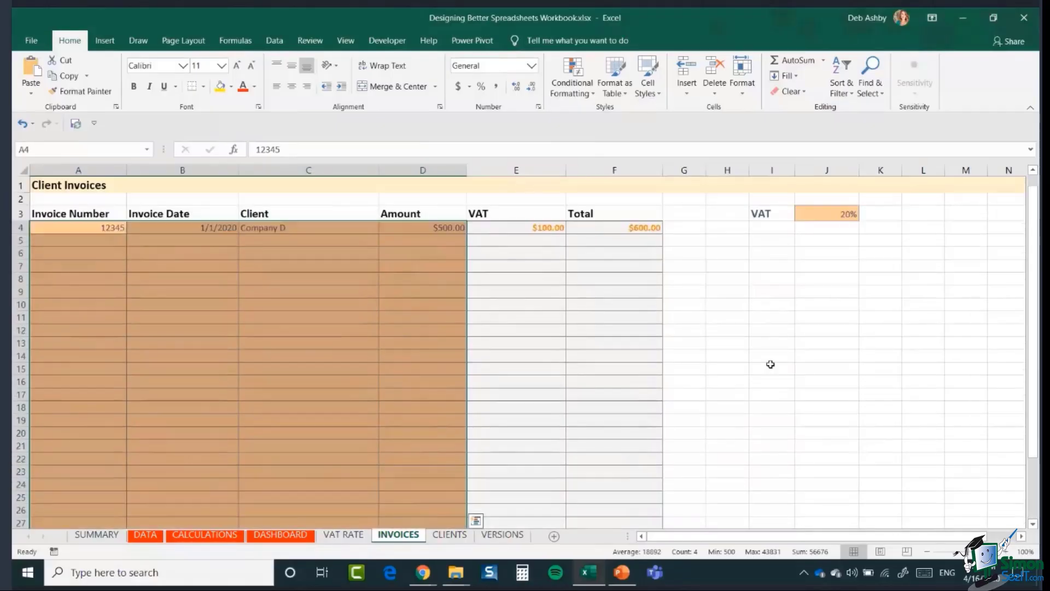
pyautogui.keyDown('ctrl'); pyautogui.click(823, 213); pyautogui.keyUp('ctrl')
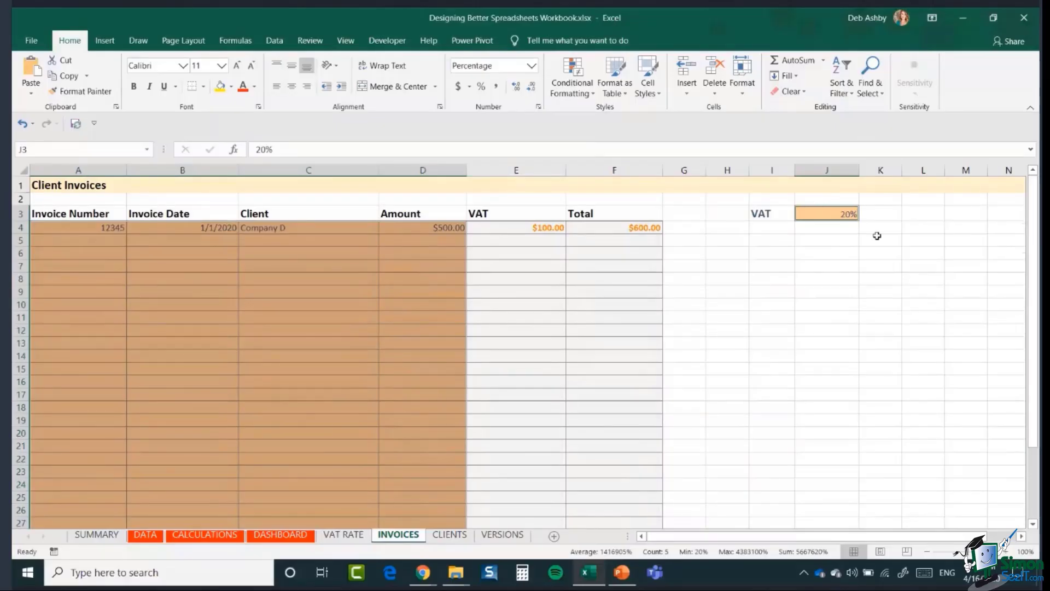
pyautogui.rightClick(425, 274)
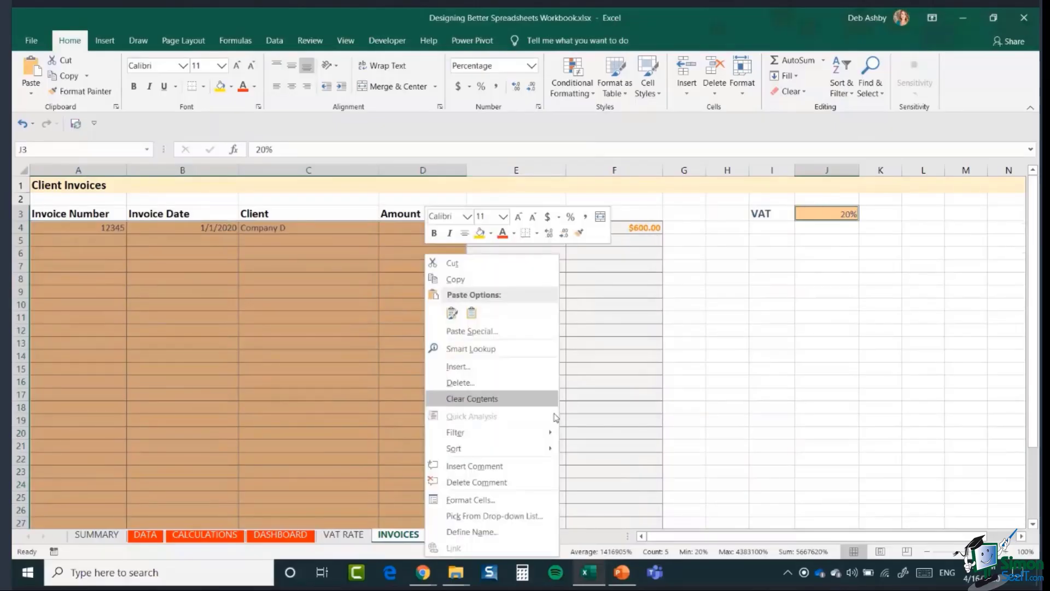
pyautogui.click(541, 497)
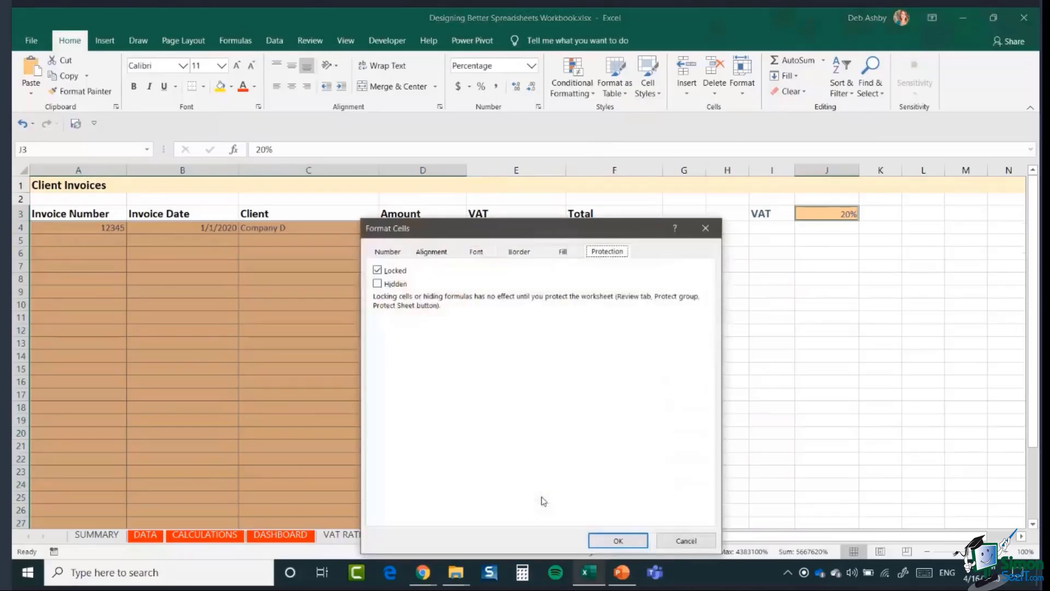
pyautogui.click(377, 271)
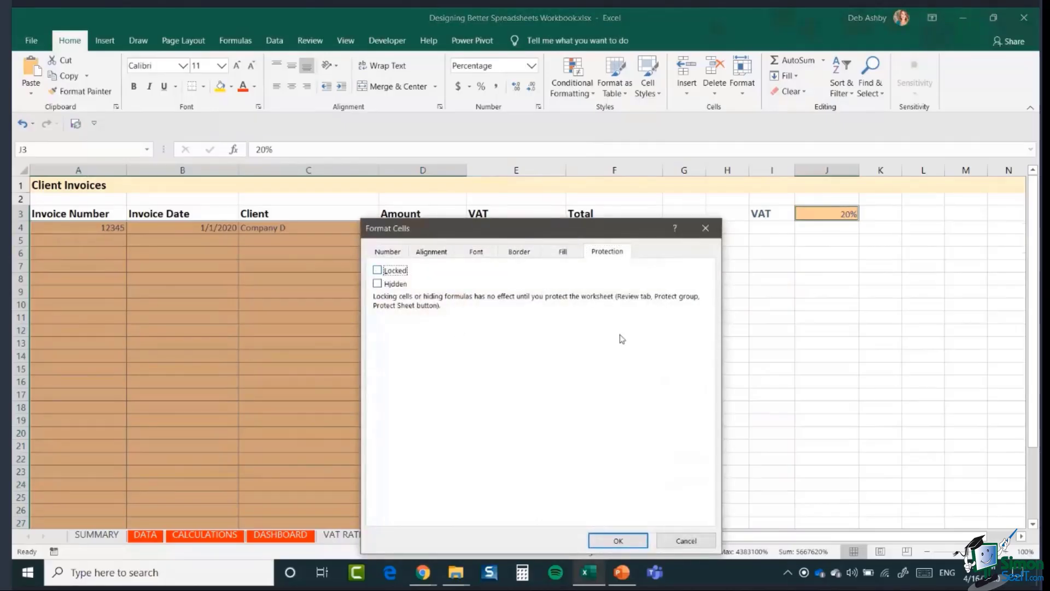
pyautogui.click(616, 540)
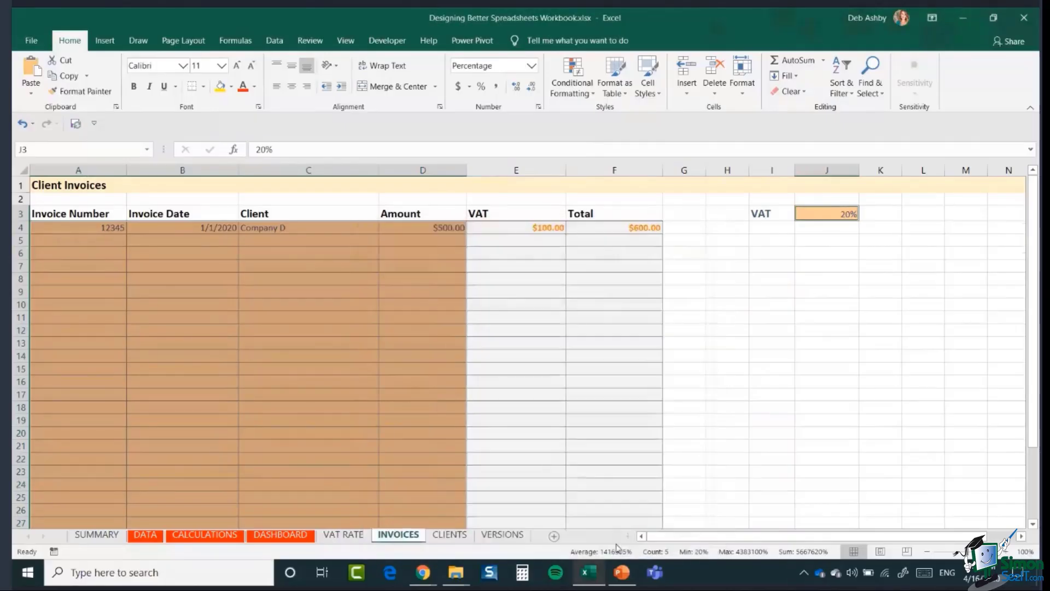
pyautogui.click(732, 341)
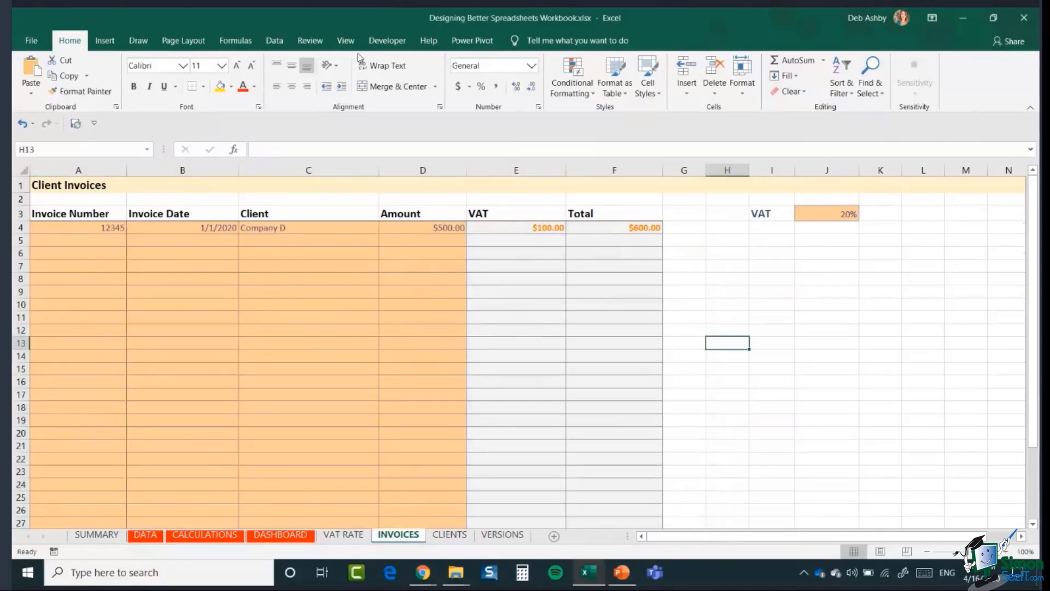
# - Protect the INVOICES sheet with a password, entered and confirmed
pyautogui.click(310, 42)
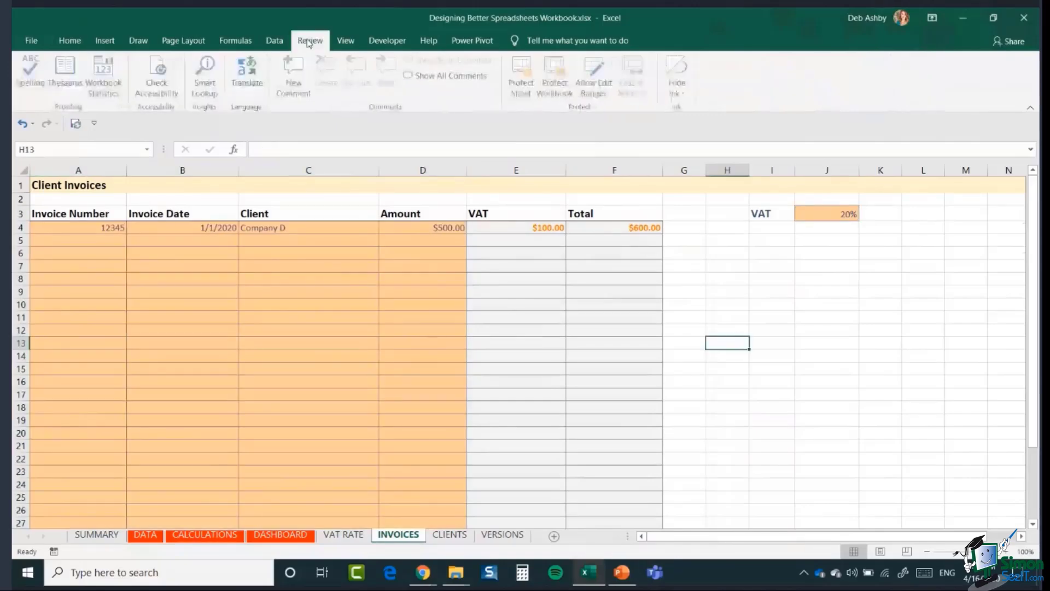
pyautogui.click(520, 81)
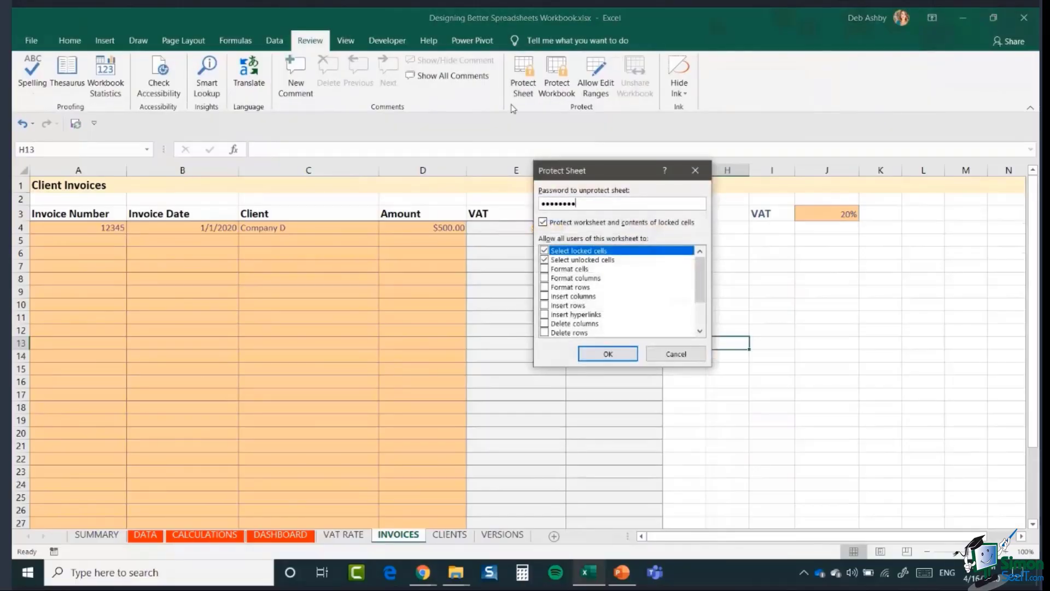
pyautogui.press('Return')
pyautogui.write('1234')
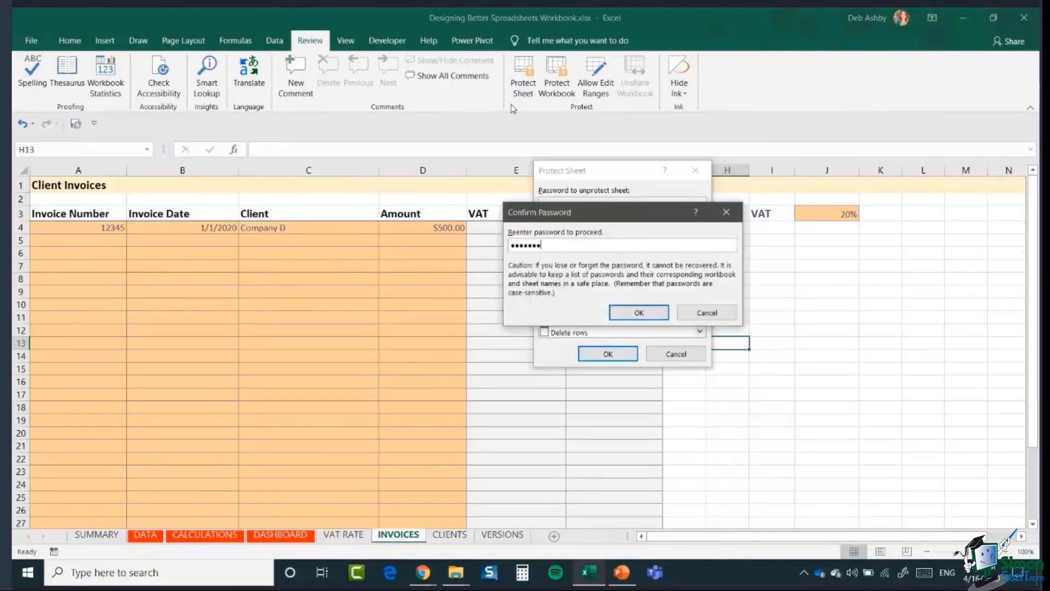
pyautogui.write('5678')
pyautogui.press('Return')
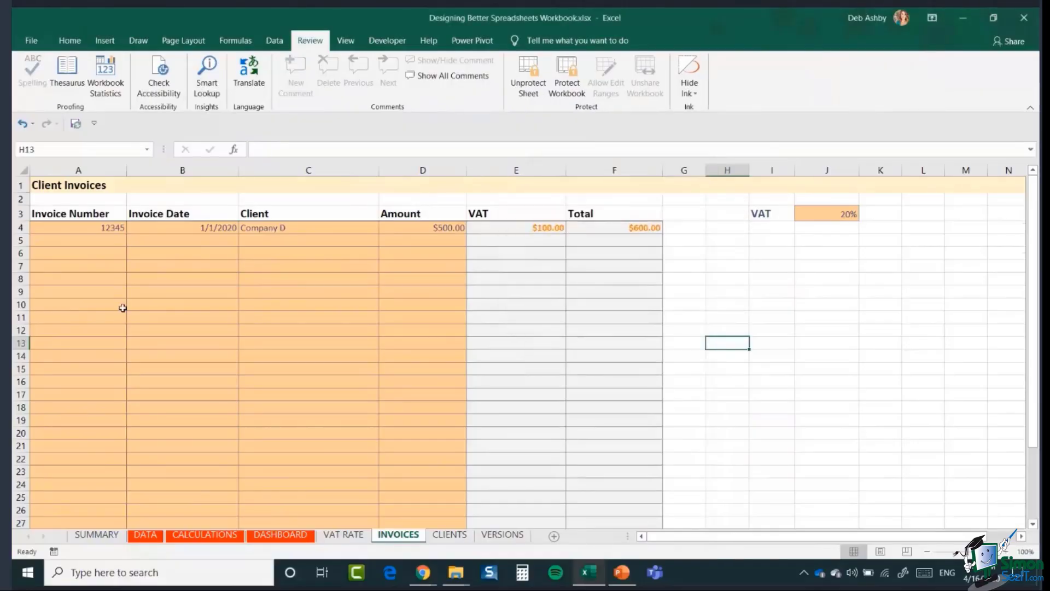
# - Check that the locked VAT cell E5 refuses edits, then dismiss the warning
pyautogui.click(121, 293)
pyautogui.click(528, 240)
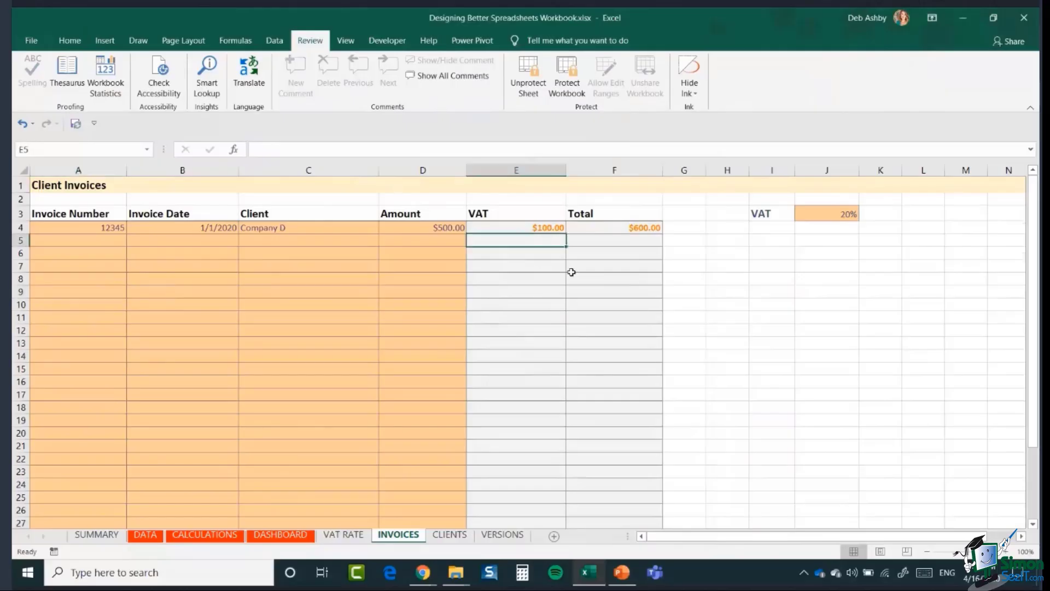
pyautogui.press('1')
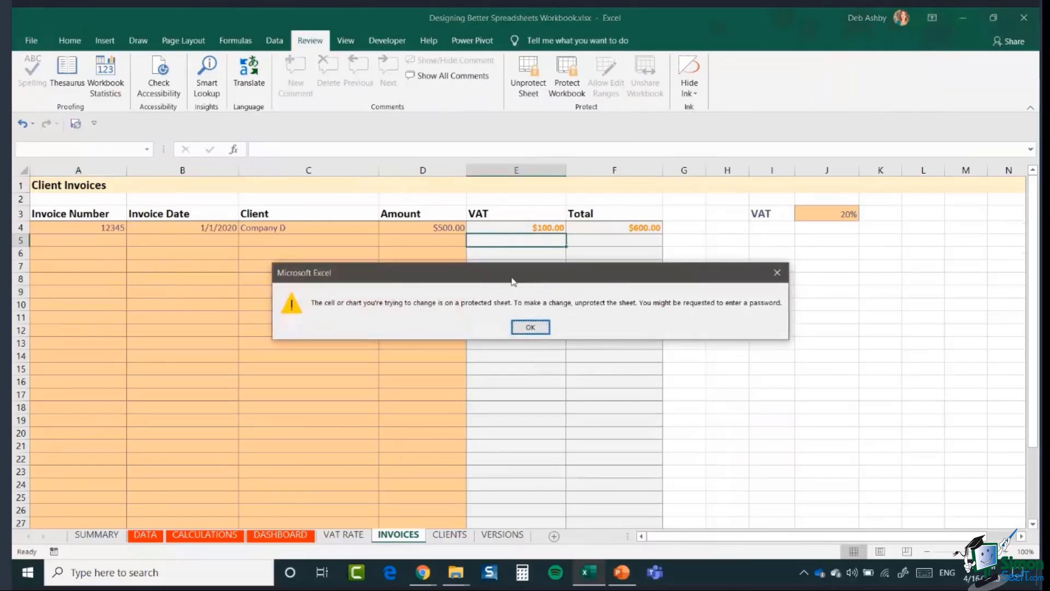
pyautogui.click(529, 327)
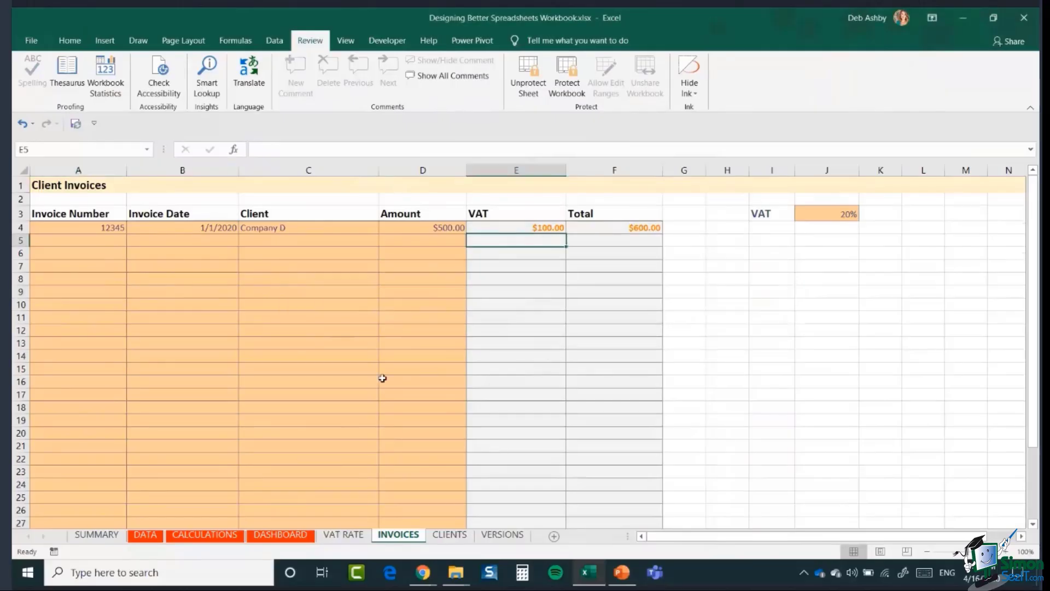
# - Enter invoice 4567 in row 5 for Company E with a $600.00 amount
pyautogui.click(298, 245)
pyautogui.click(96, 241)
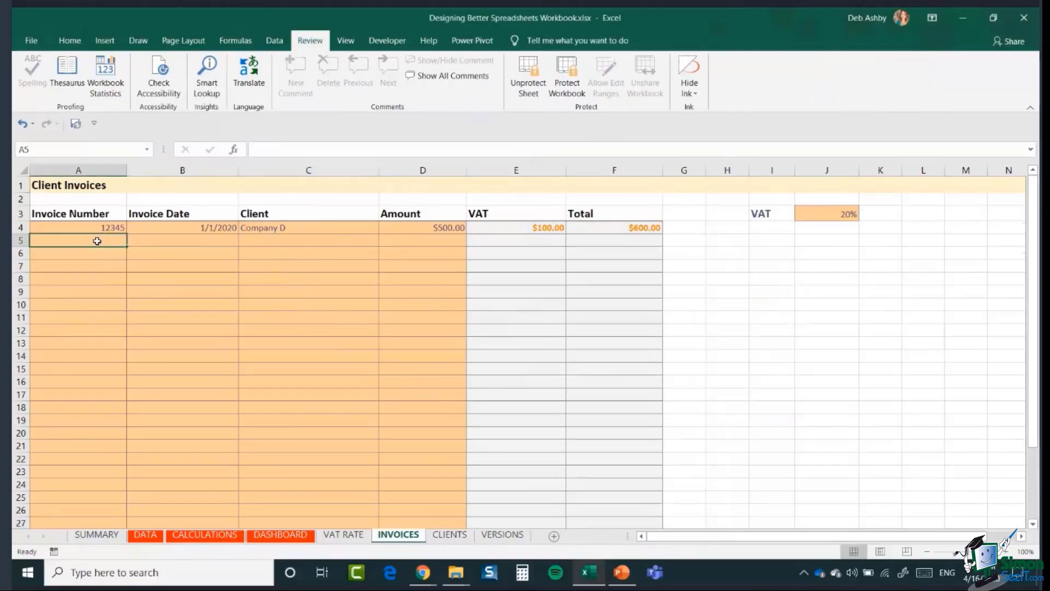
pyautogui.write('4567')
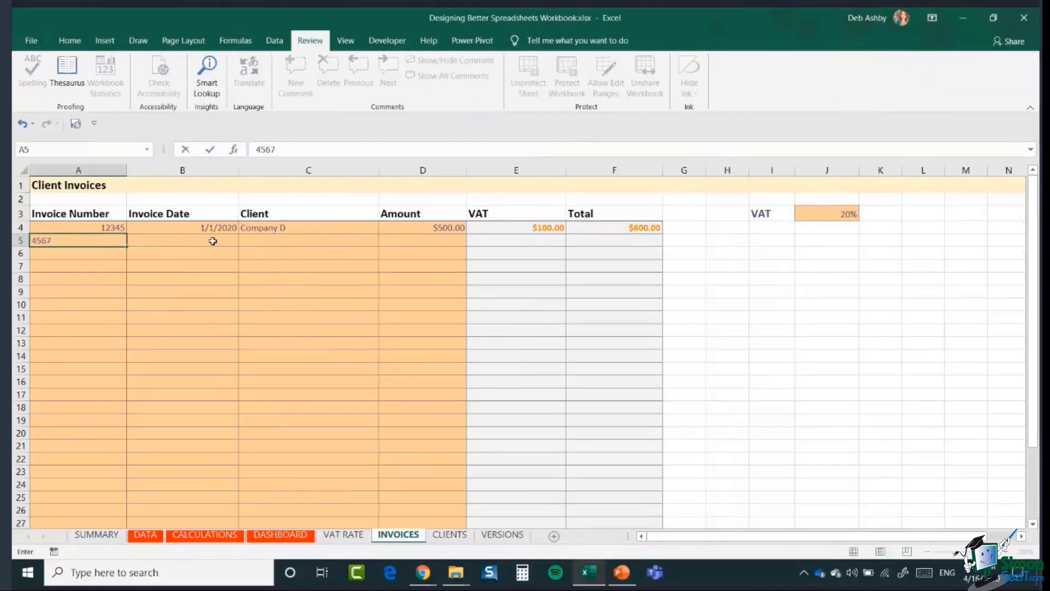
pyautogui.click(213, 241)
pyautogui.click(309, 244)
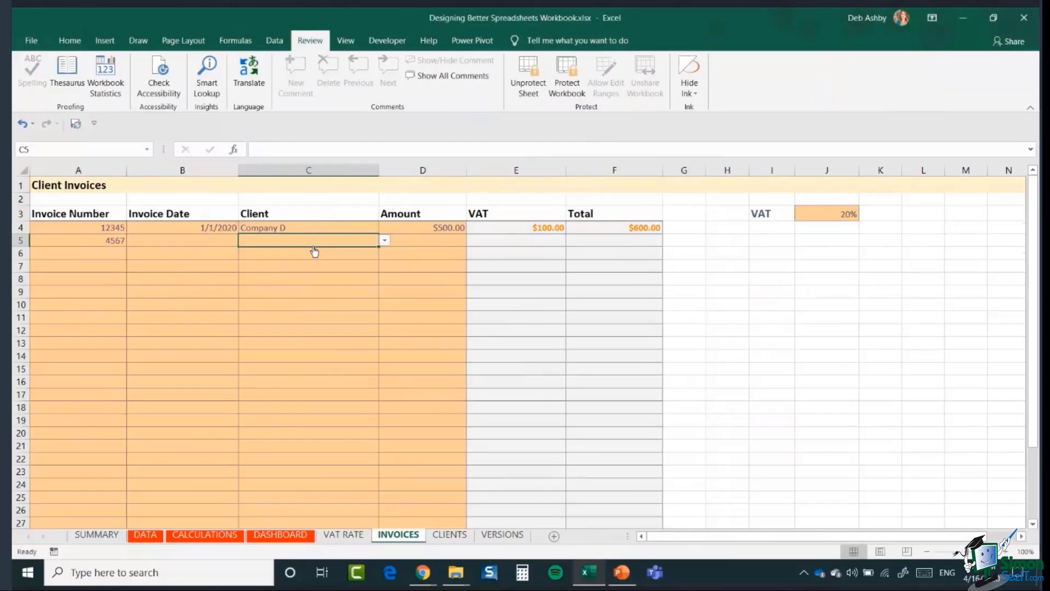
pyautogui.click(384, 241)
pyautogui.click(289, 288)
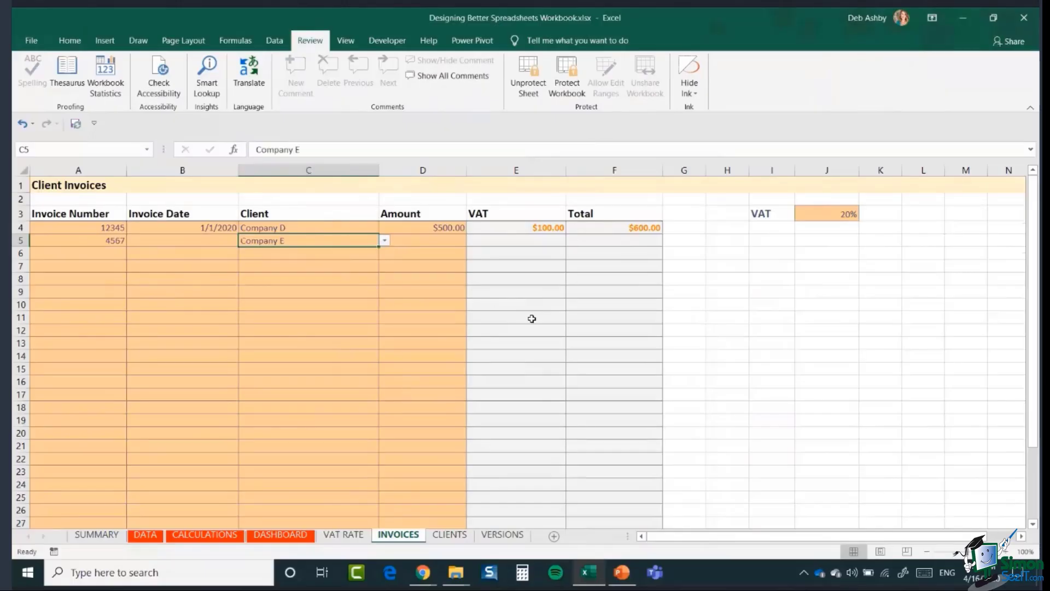
pyautogui.click(433, 241)
pyautogui.write('600')
pyautogui.press('Return')
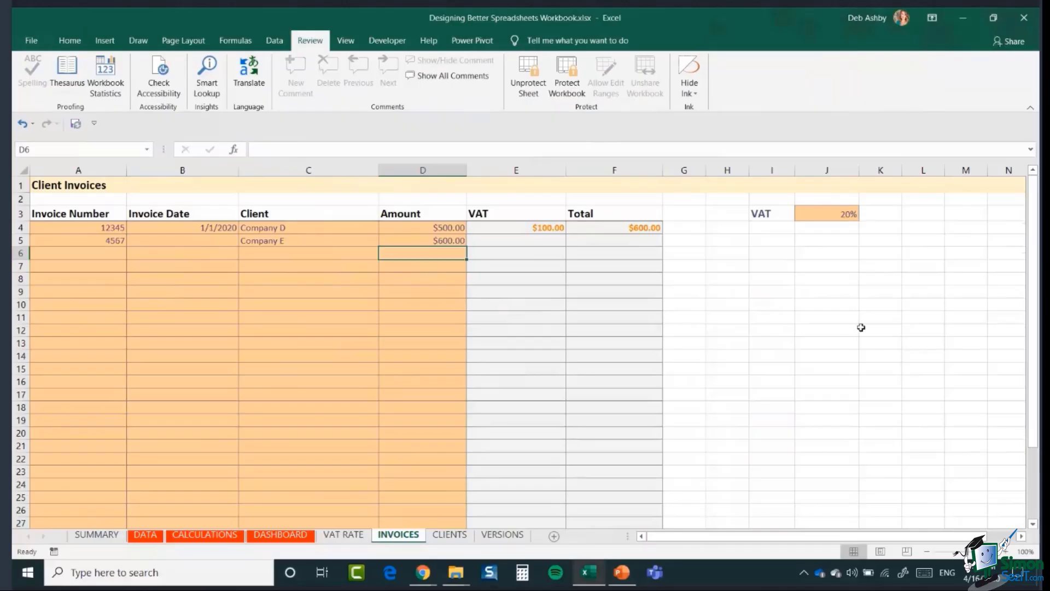
pyautogui.click(842, 319)
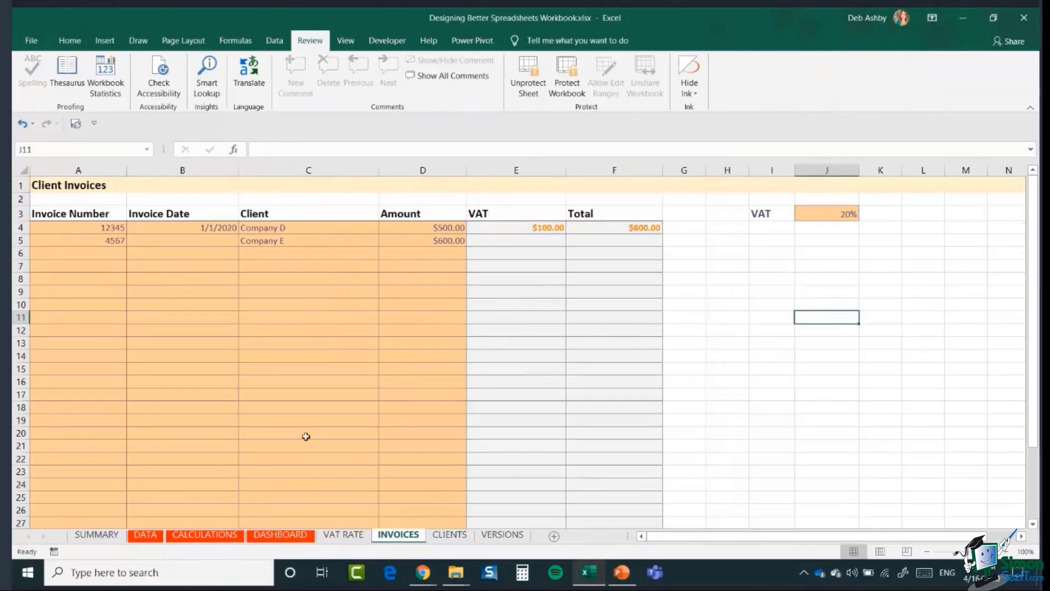
# - Group the CLIENTS and INVOICES tabs, colour them orange, then switch to VERSIONS
pyautogui.click(752, 398)
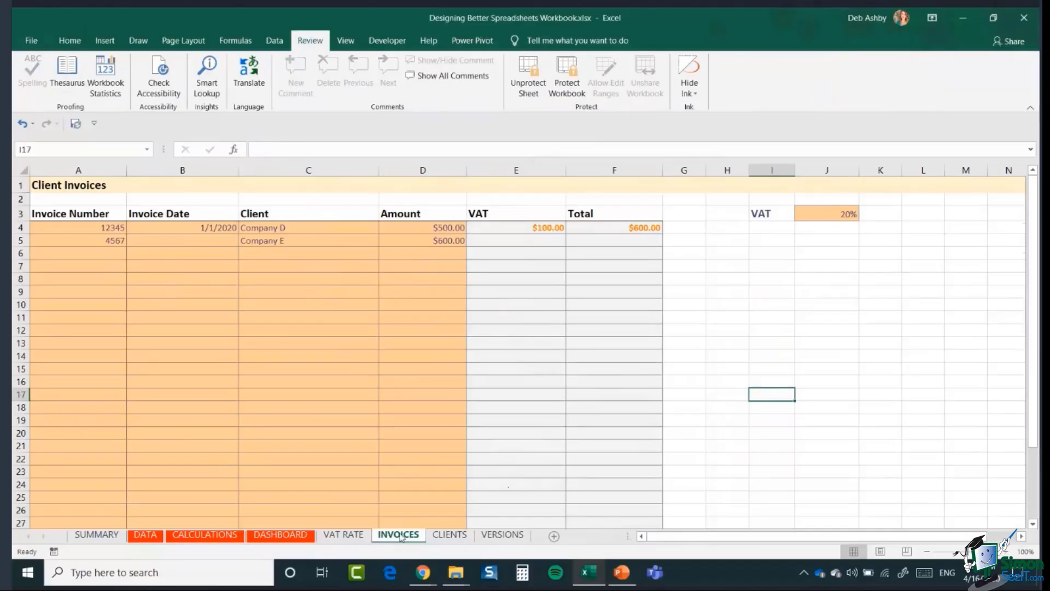
pyautogui.click(463, 537)
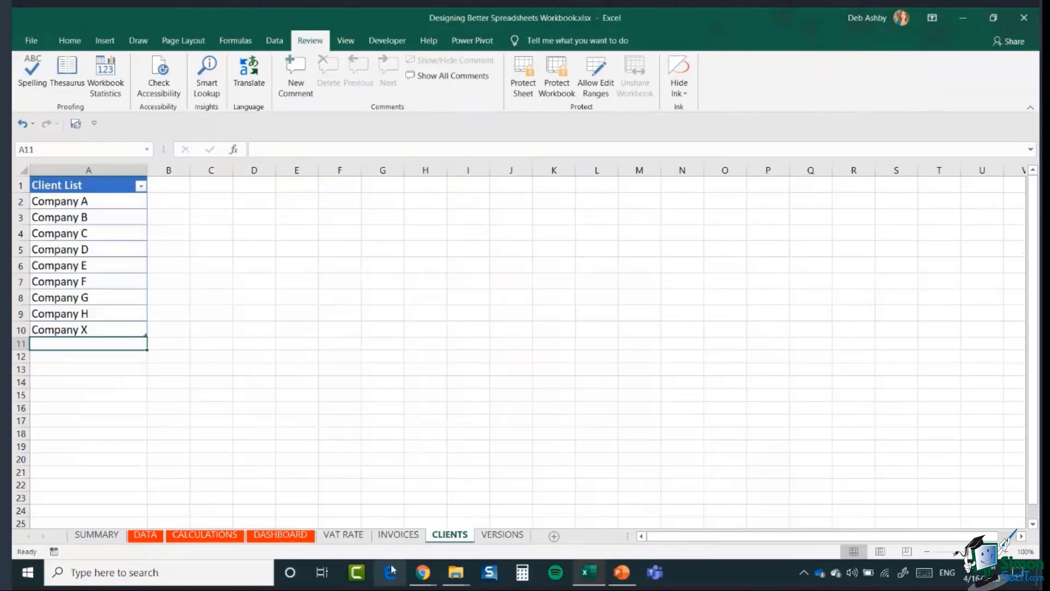
pyautogui.keyDown('ctrl'); pyautogui.click(399, 536); pyautogui.keyUp('ctrl')
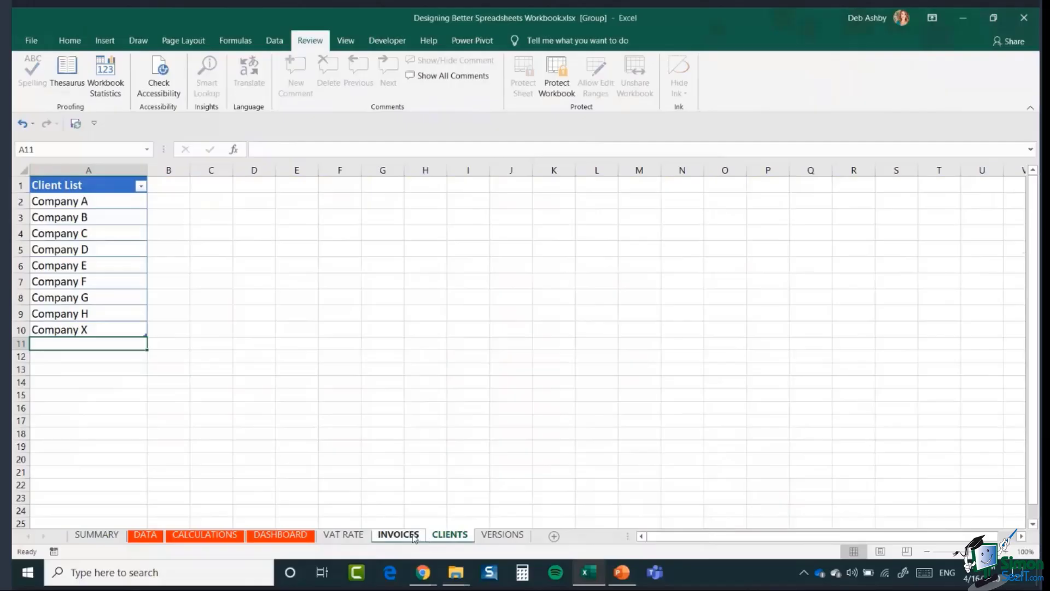
pyautogui.rightClick(414, 538)
pyautogui.moveTo(481, 458)
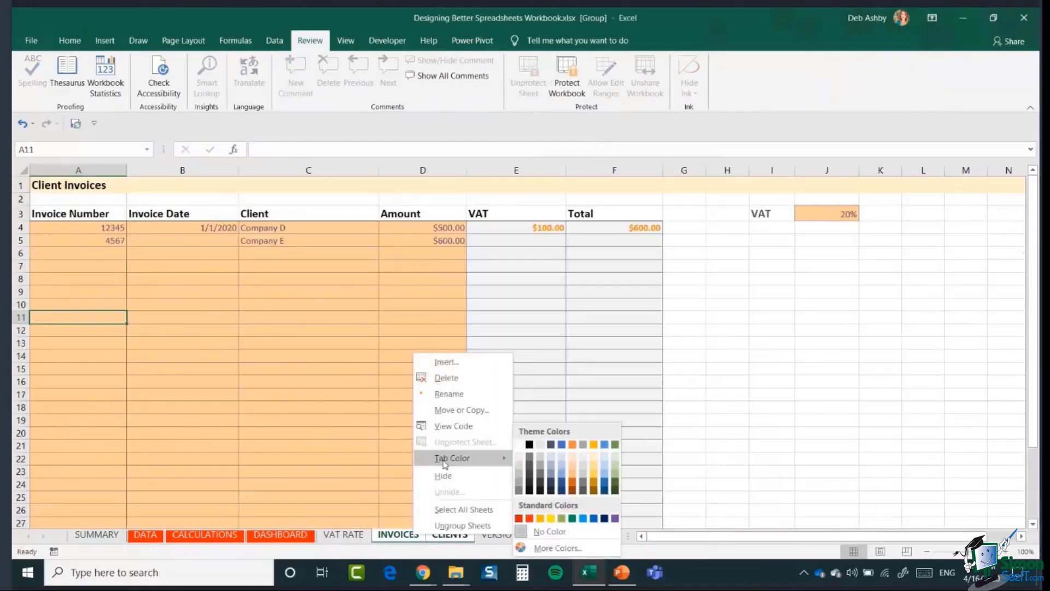
pyautogui.click(540, 519)
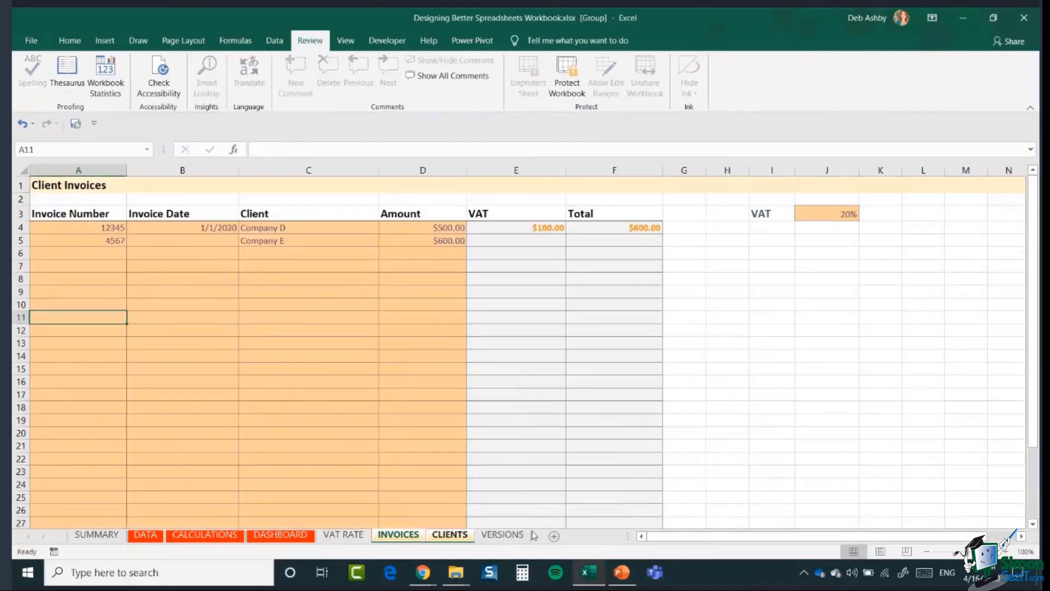
pyautogui.moveTo(745, 475); pyautogui.dragTo(753, 475)
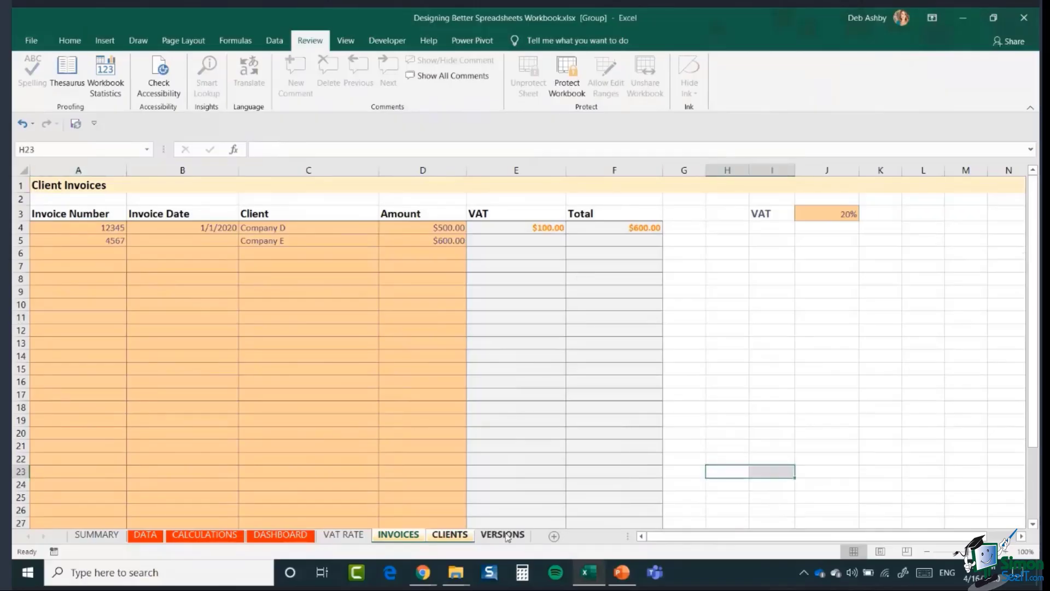
pyautogui.click(503, 535)
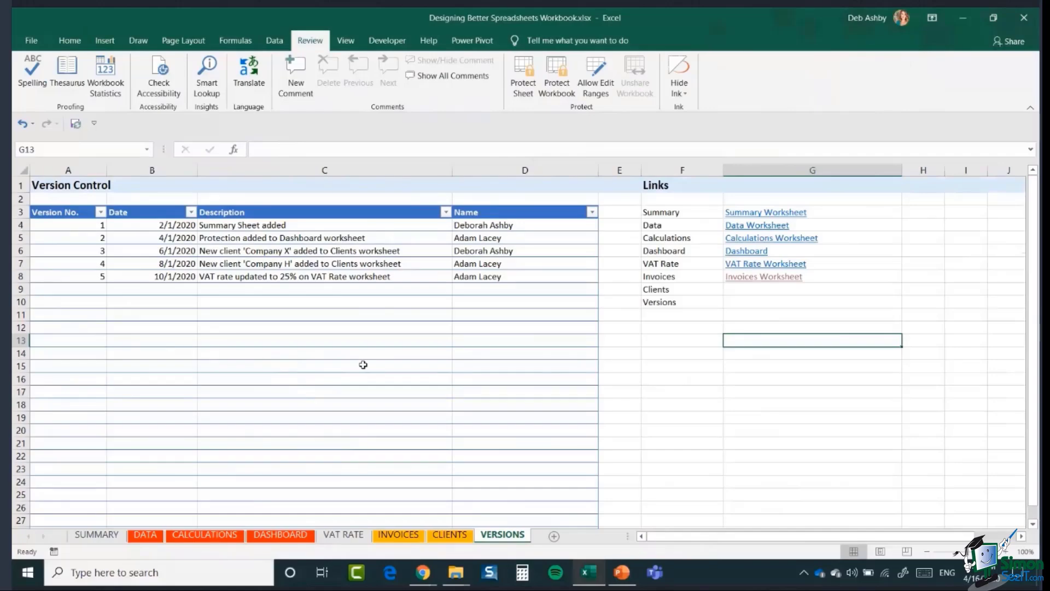
# - Start the version 6 entry in row 9 with the date 16/4
pyautogui.click(74, 230)
pyautogui.click(75, 240)
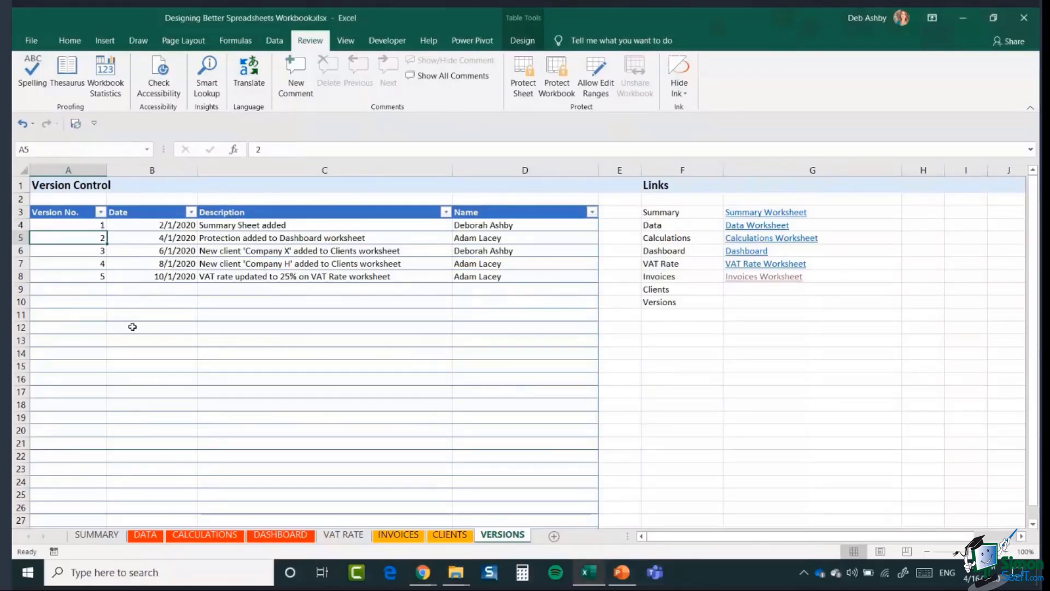
pyautogui.click(86, 289)
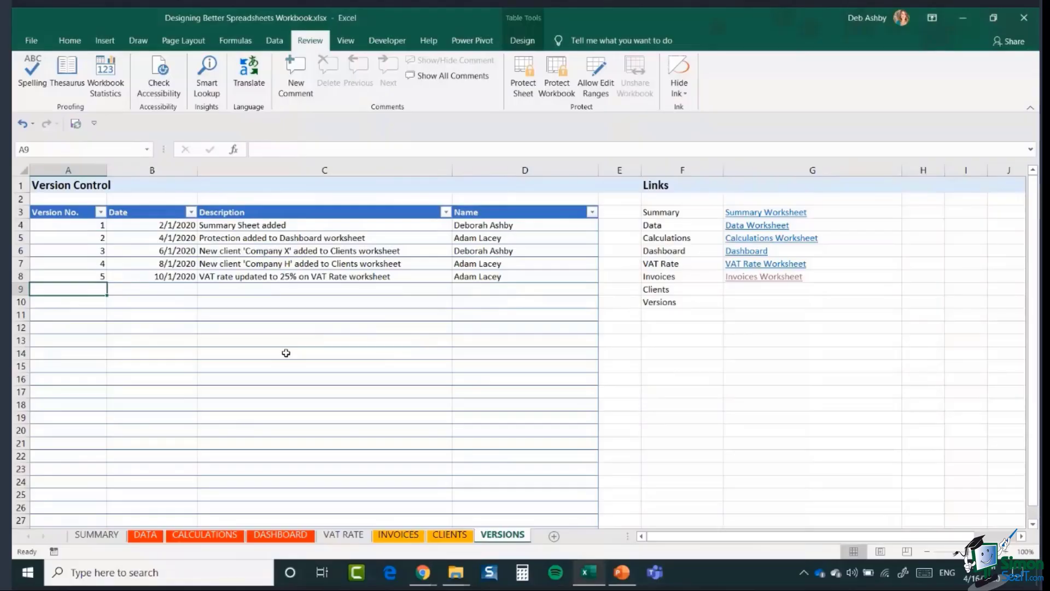
pyautogui.write('6')
pyautogui.press('Tab')
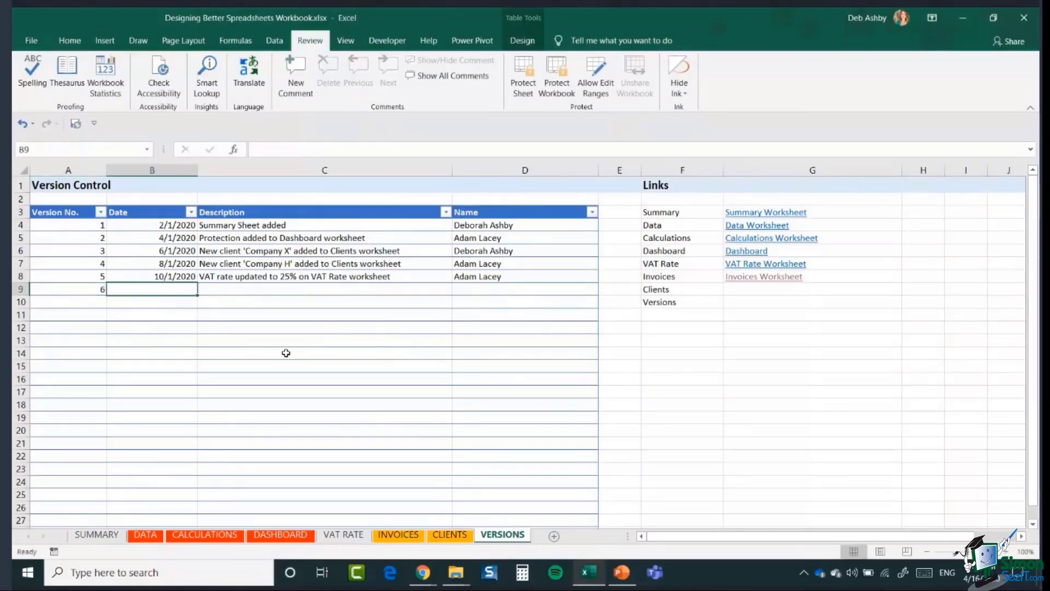
pyautogui.write('16/4/2020')
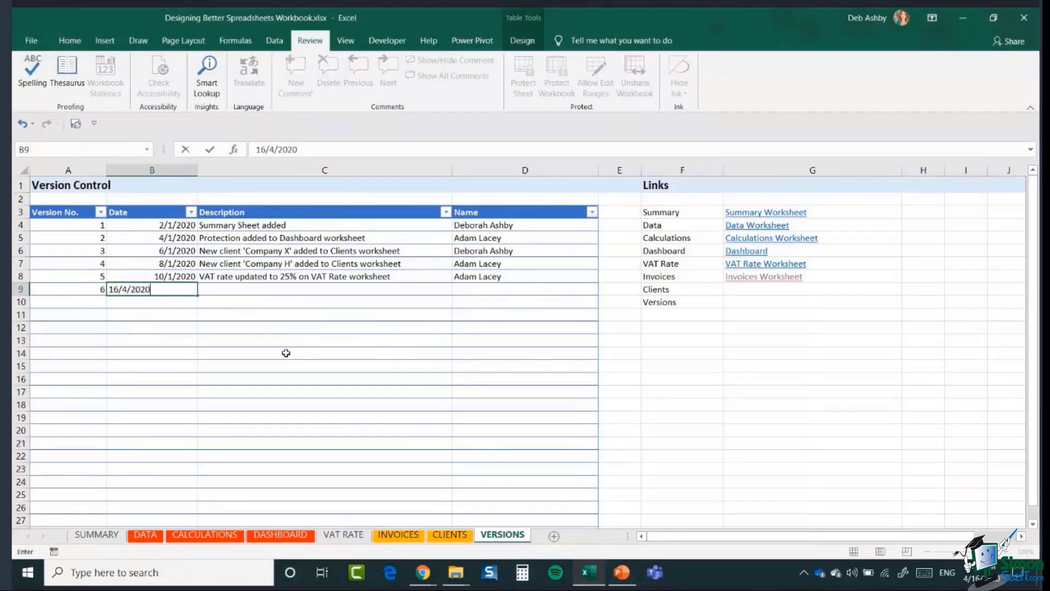
pyautogui.press('Tab')
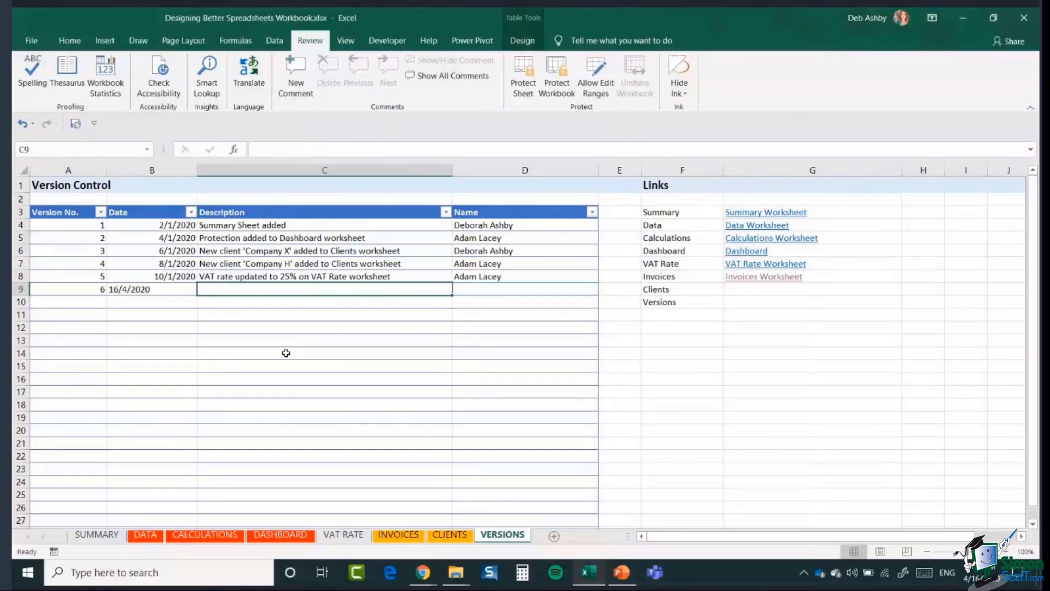
# - Describe it as 'Added a new client to Clients worksheet' and enter the author's name
pyautogui.write('UPDA')
pyautogui.press('BackSpace')
pyautogui.press('BackSpace')
pyautogui.press('BackSpace')
pyautogui.press('BackSpace')
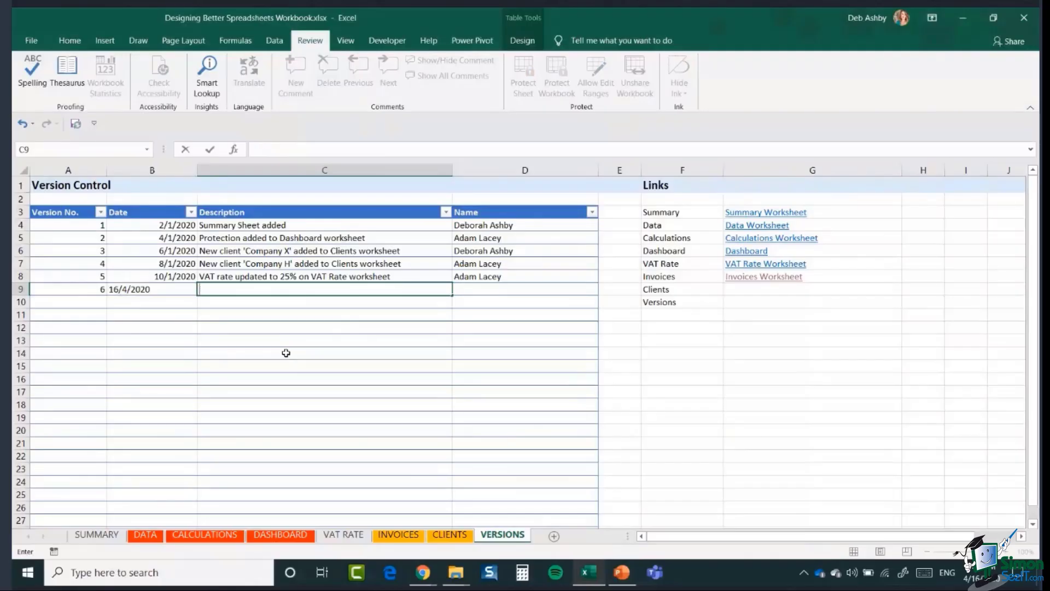
pyautogui.write('Added a new client to Cl')
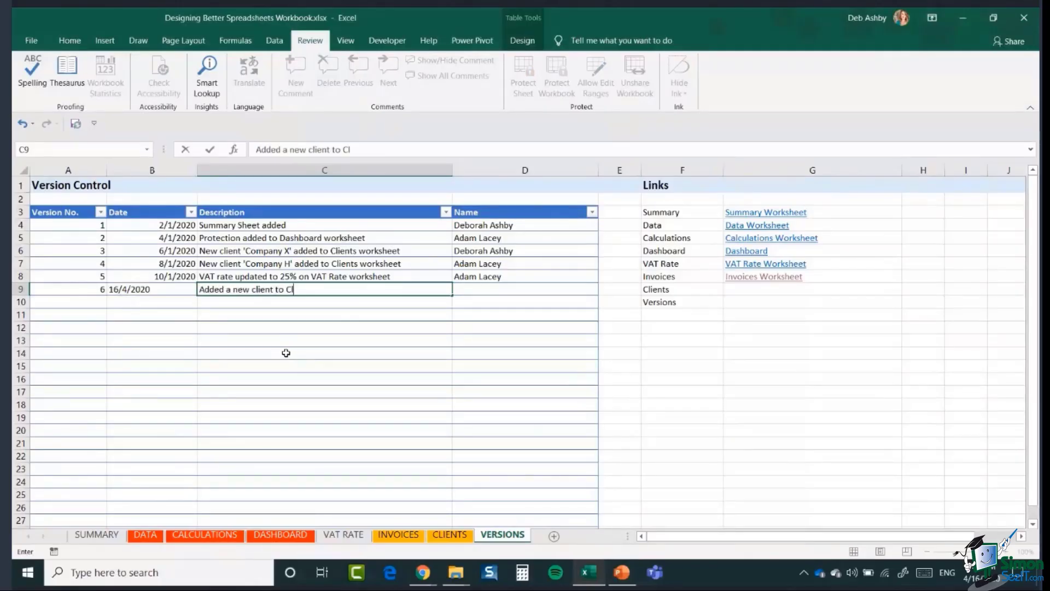
pyautogui.write('ients worksheet')
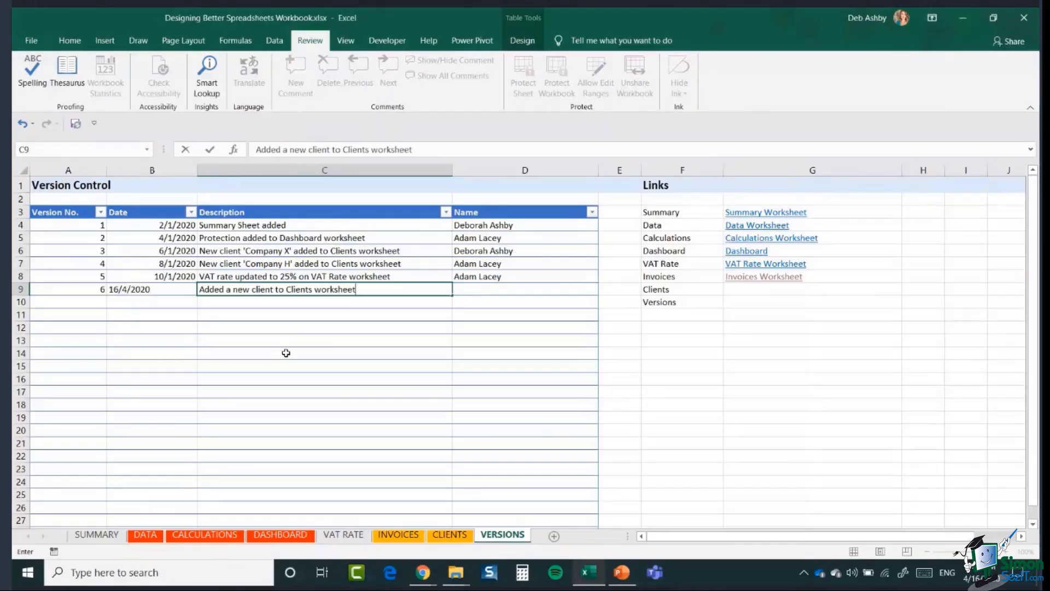
pyautogui.press('Tab')
pyautogui.write('Deborah Ahby')
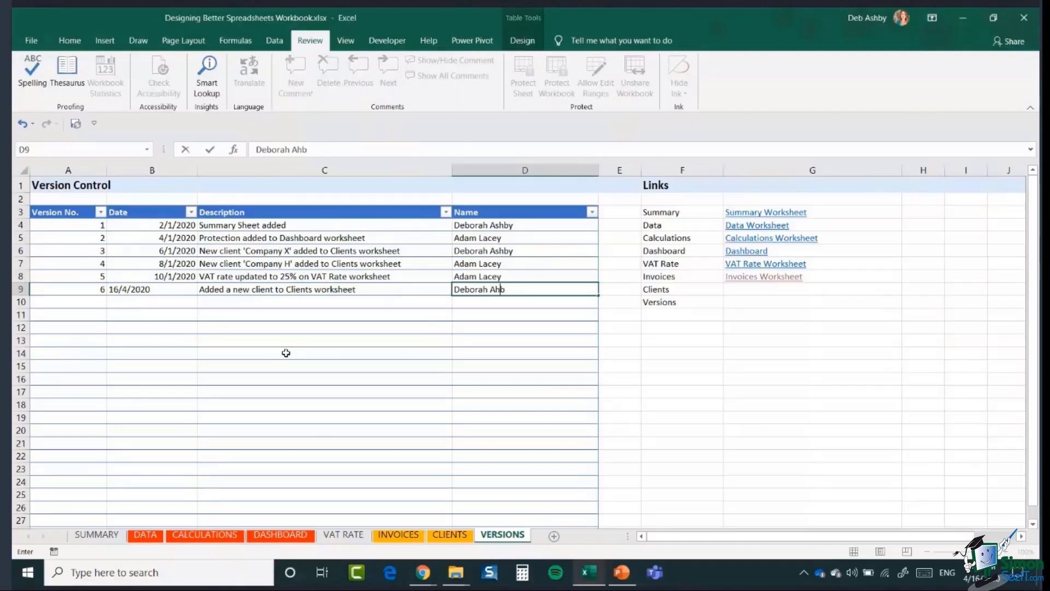
pyautogui.press('BackSpace')
pyautogui.press('BackSpace')
pyautogui.write('shby')
pyautogui.click(493, 305)
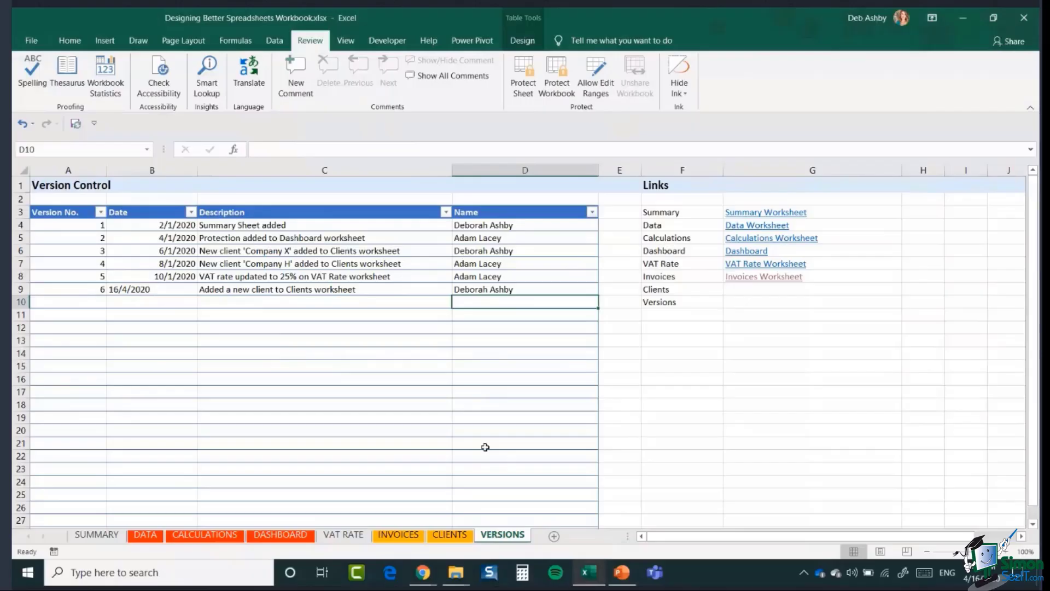
pyautogui.click(589, 291)
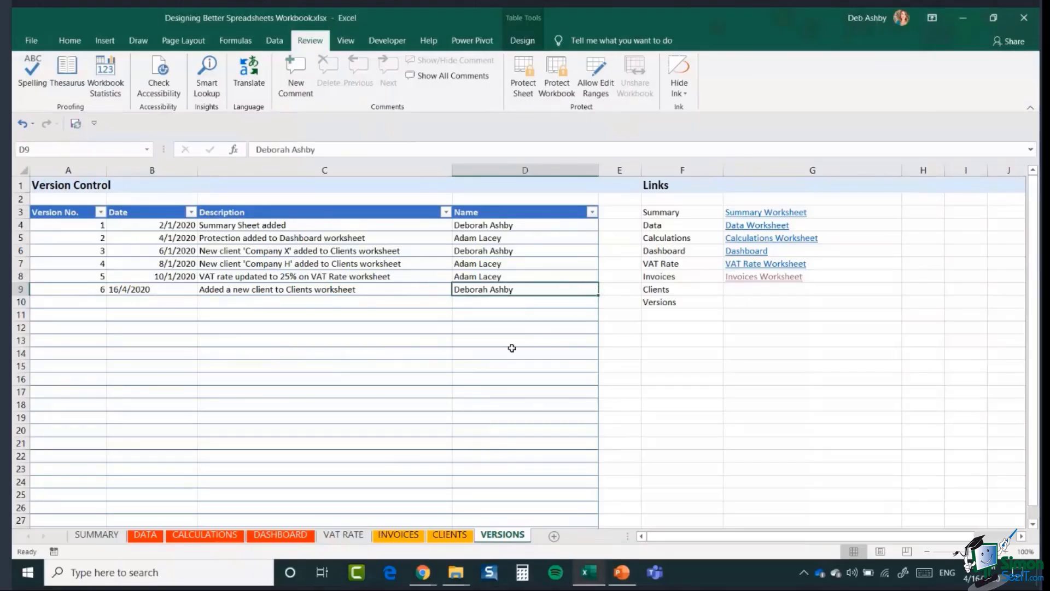
# - Format the B9 date 16/4/2020 as Short Date and right-align it
pyautogui.click(142, 290)
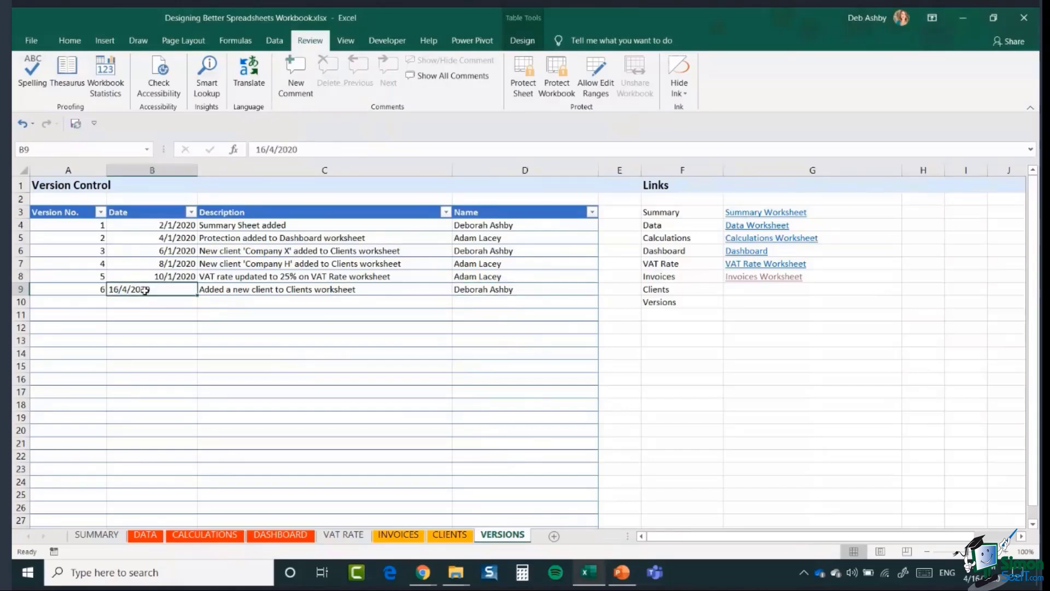
pyautogui.click(62, 41)
pyautogui.click(533, 67)
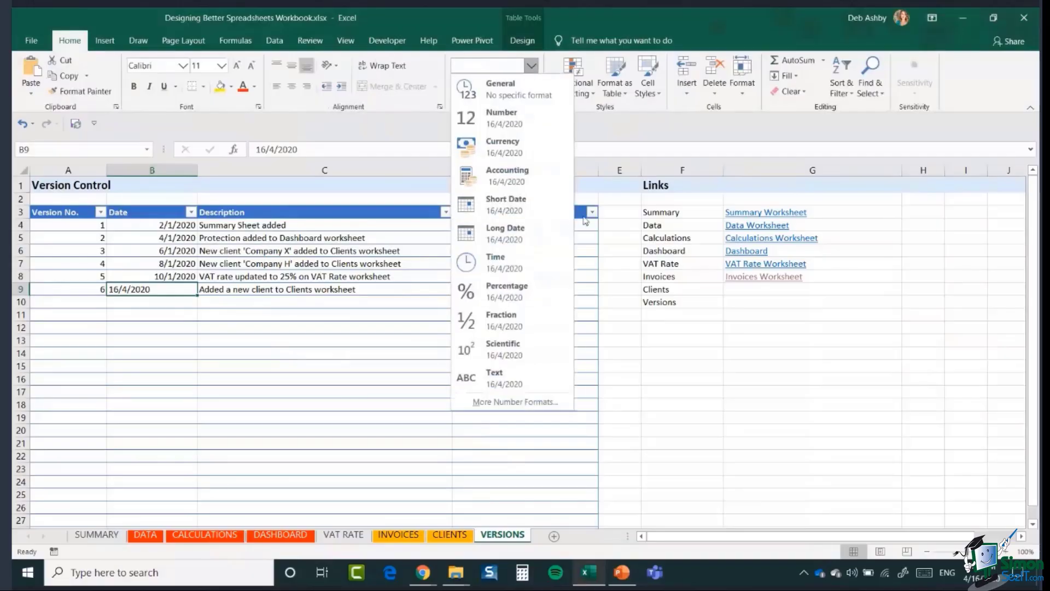
pyautogui.click(530, 205)
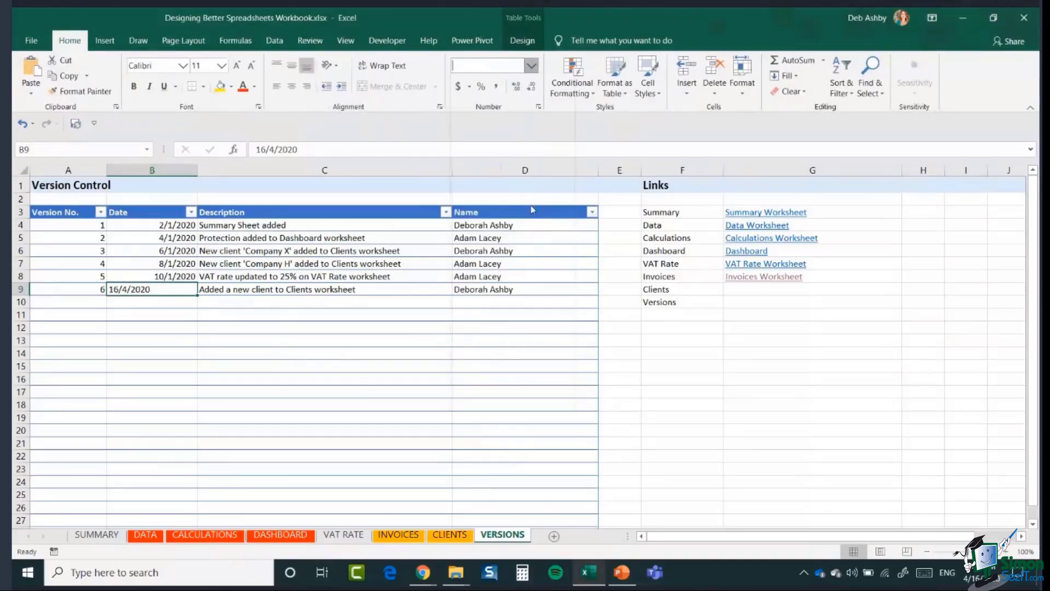
pyautogui.click(305, 91)
pyautogui.click(281, 340)
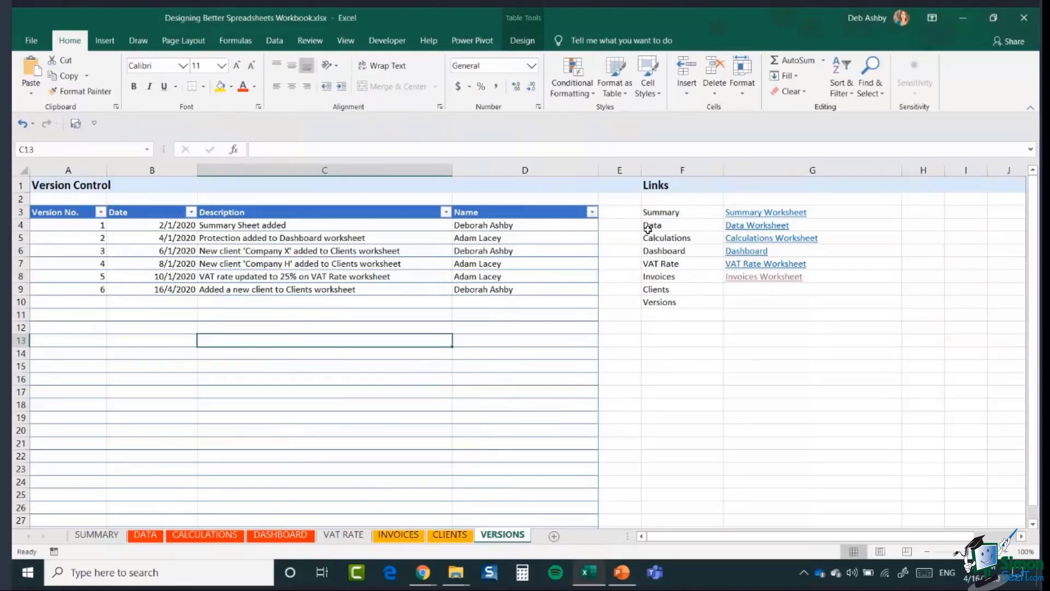
pyautogui.click(760, 224)
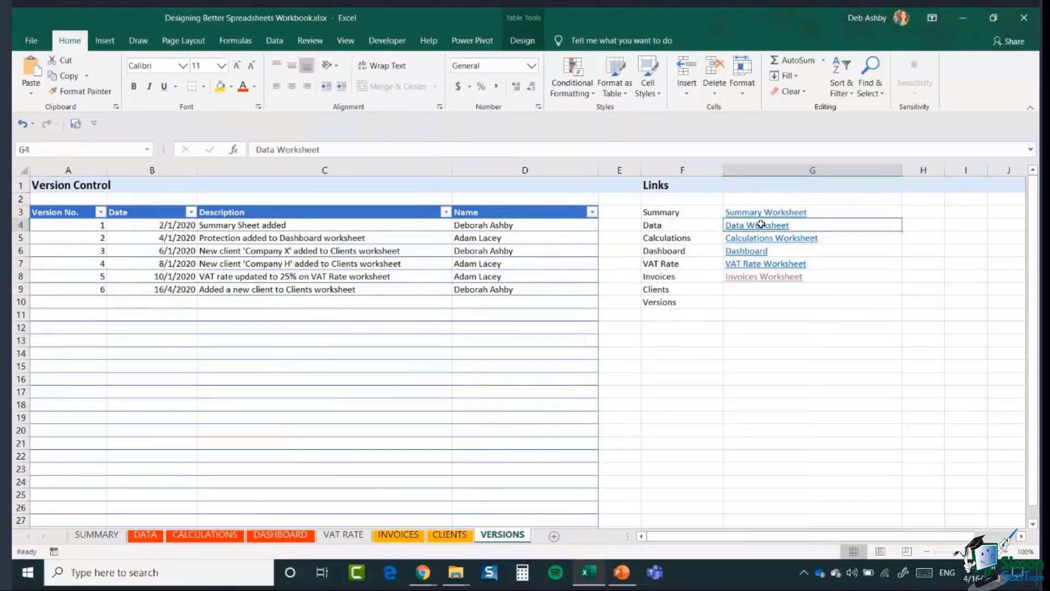
pyautogui.click(760, 224)
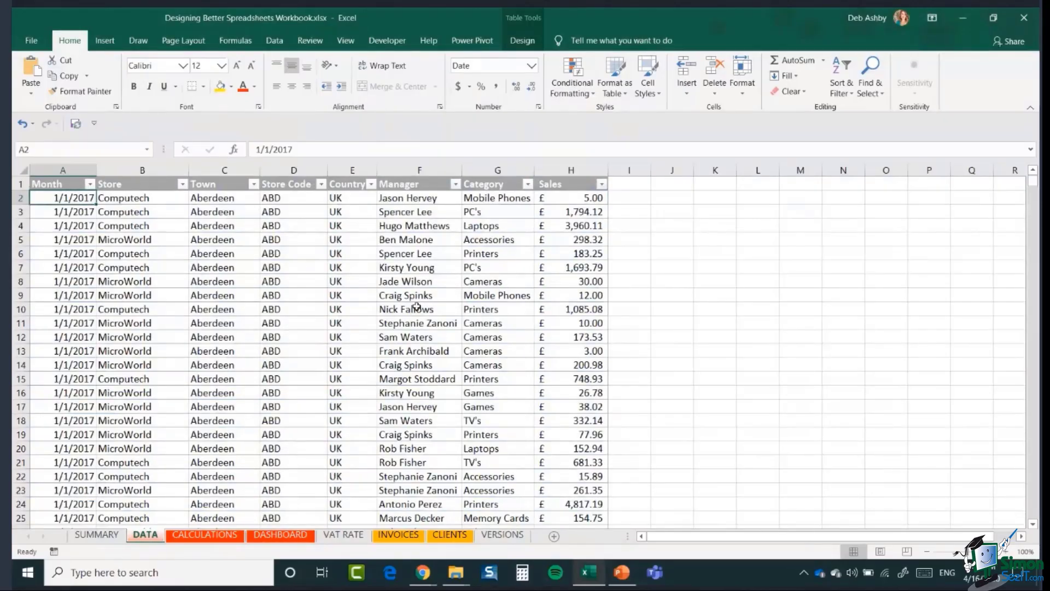
pyautogui.click(501, 535)
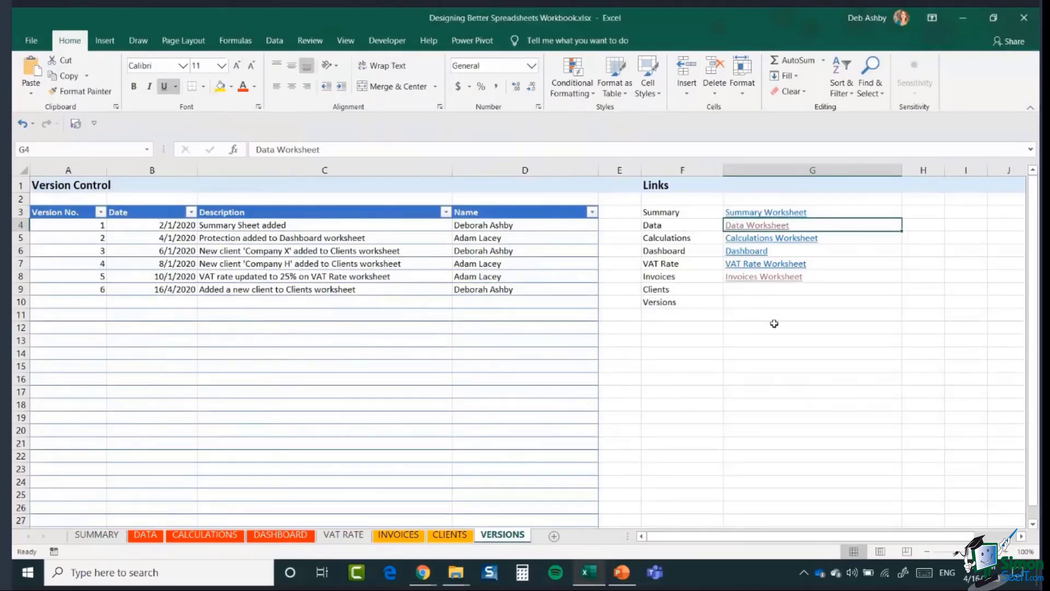
pyautogui.click(740, 292)
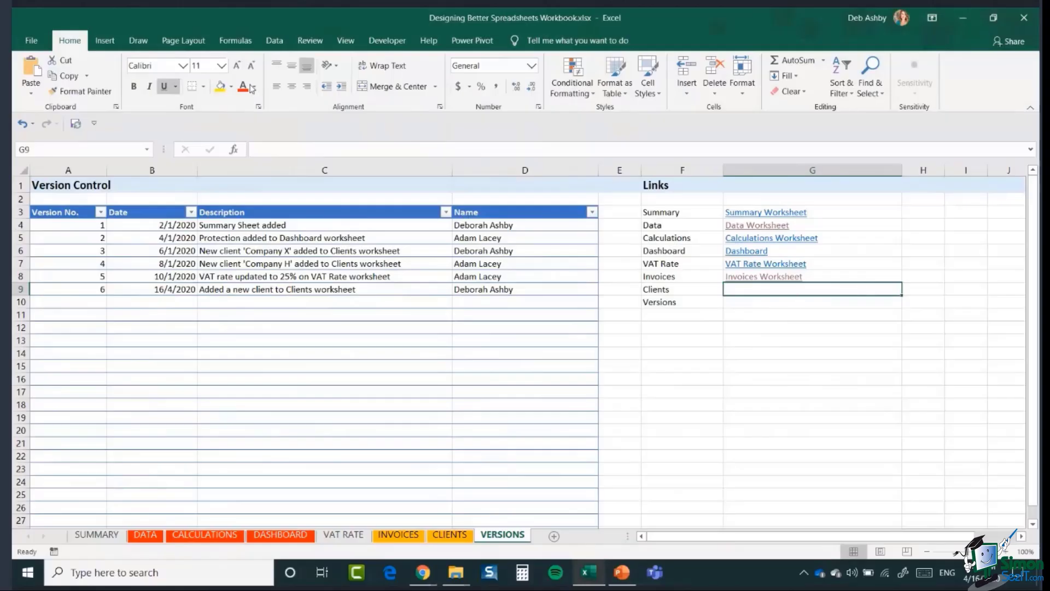
# - Insert a hyperlink in G9 labelled 'Clients Worksheet' that points to the CLIENTS sheet
pyautogui.click(108, 44)
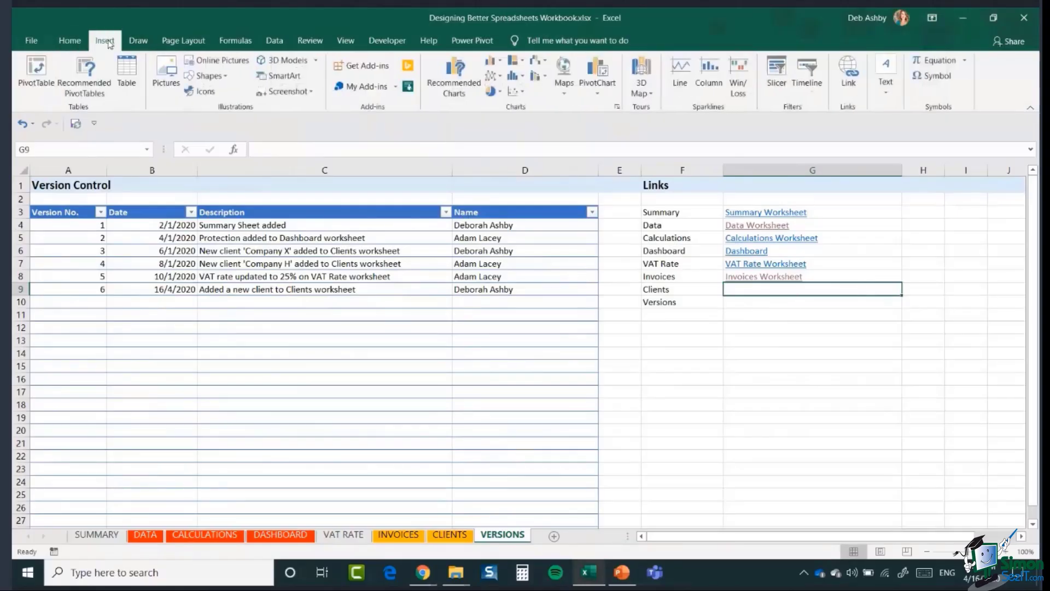
pyautogui.click(848, 82)
pyautogui.moveTo(601, 160); pyautogui.dragTo(355, 228)
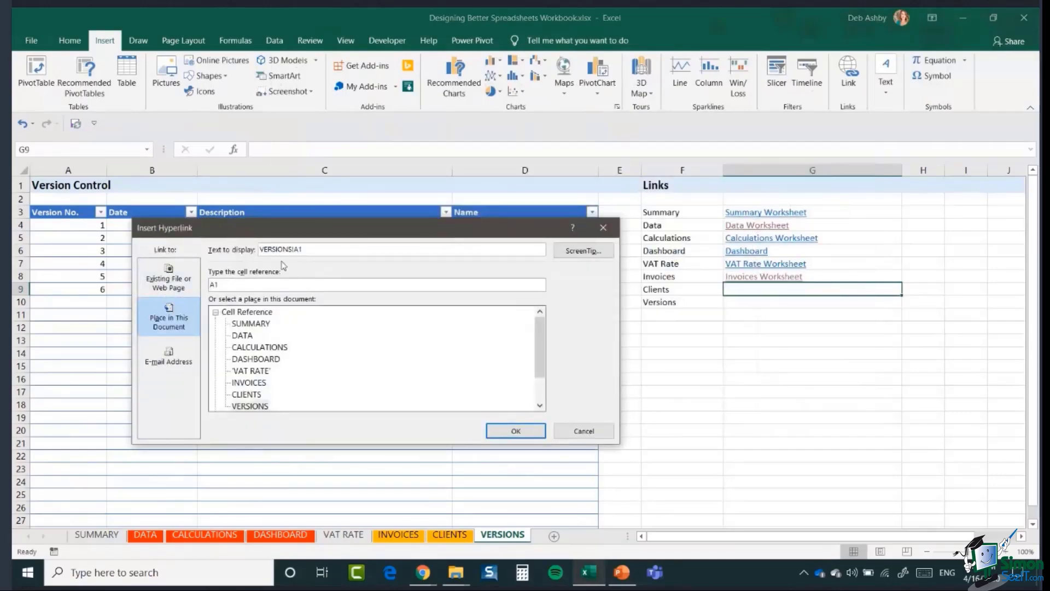
pyautogui.doubleClick(322, 249)
pyautogui.write('Clients Worksheet')
pyautogui.moveTo(541, 336); pyautogui.dragTo(541, 351)
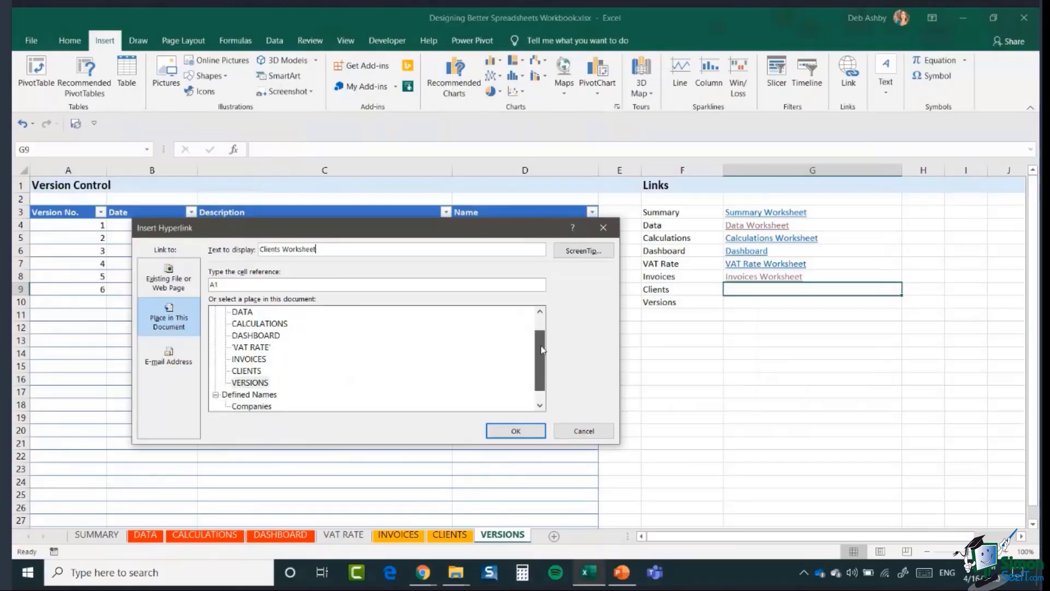
pyautogui.click(241, 371)
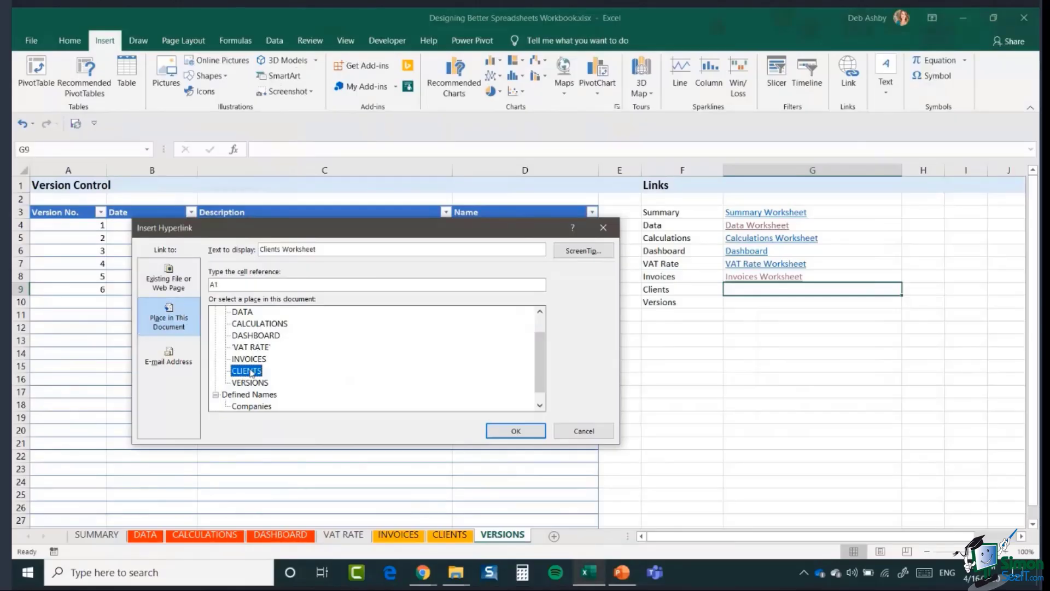
pyautogui.click(501, 432)
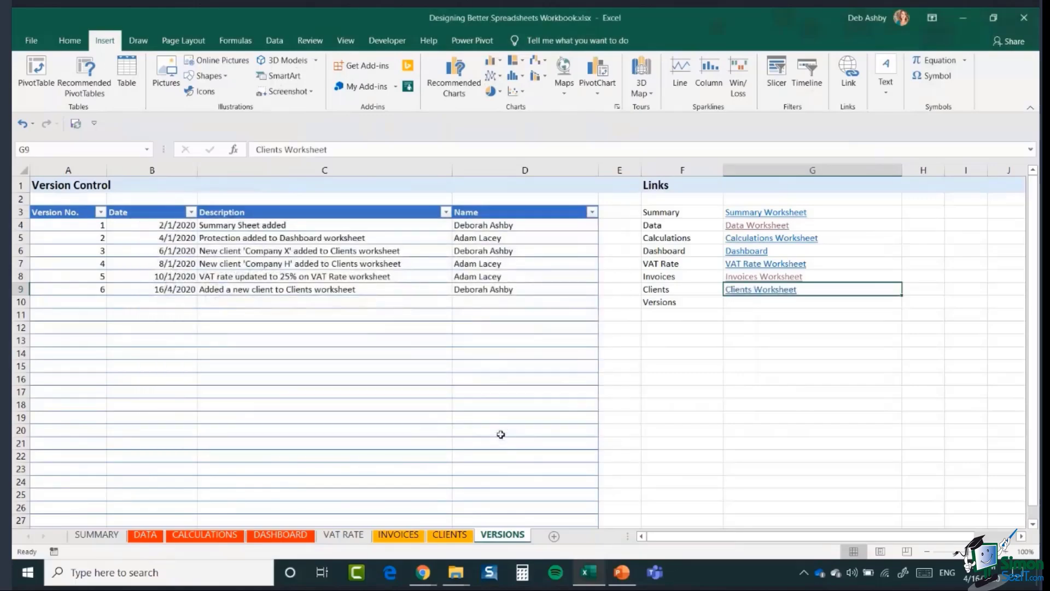
# - Test the Clients Worksheet link, then return to the VERSIONS sheet
pyautogui.click(801, 399)
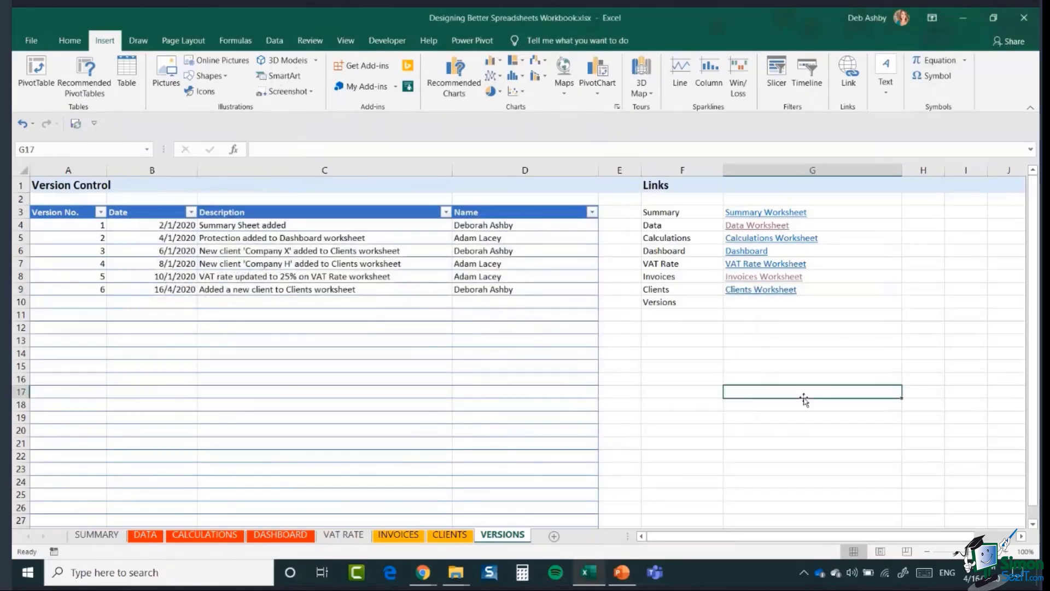
pyautogui.click(758, 290)
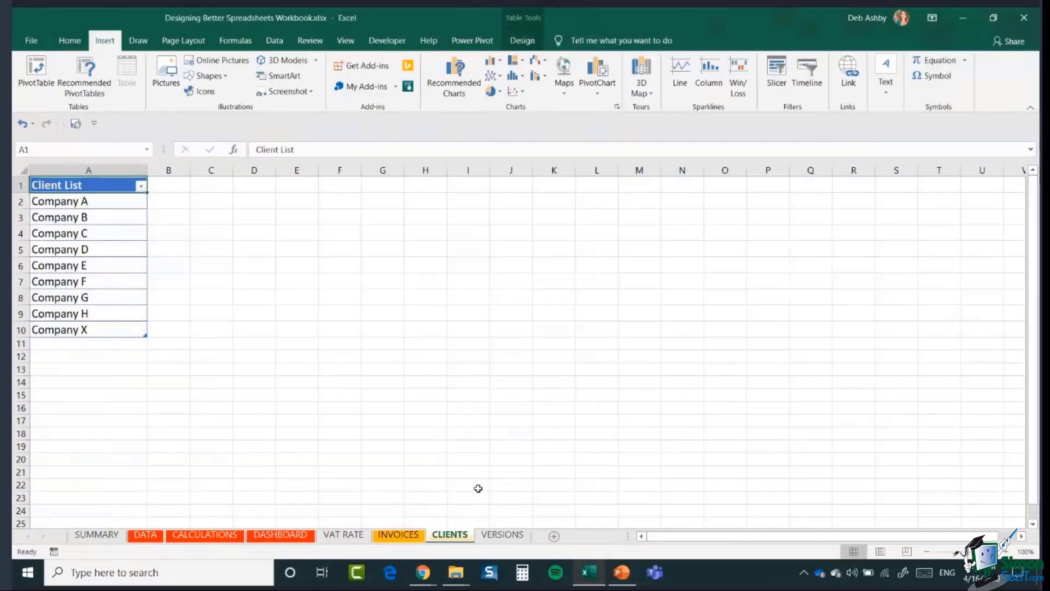
pyautogui.click(500, 538)
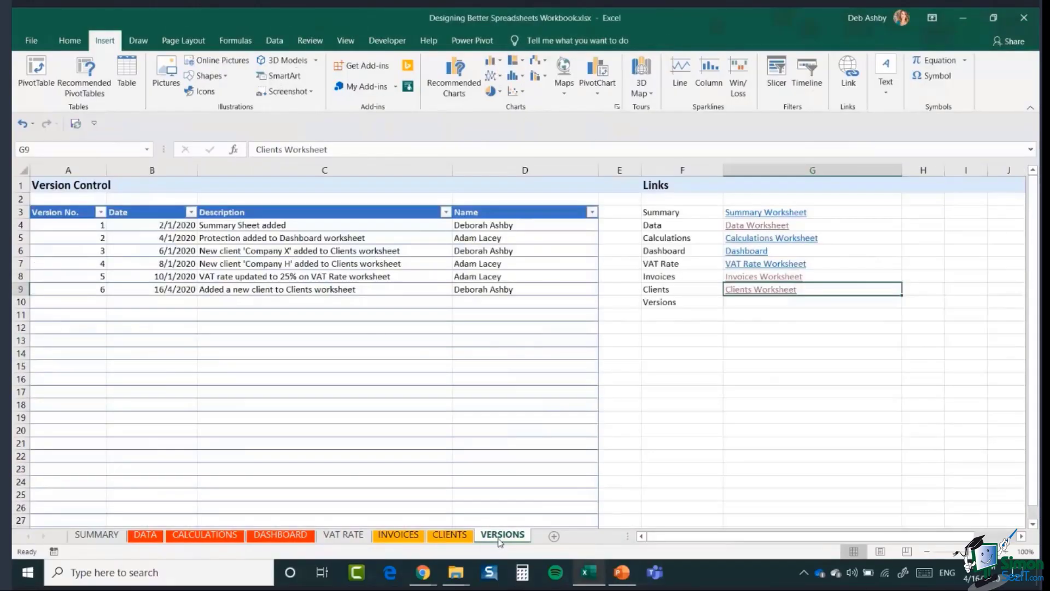
# - Insert a hyperlink in G10 labelled 'Versions Worksheet' targeting the VERSIONS sheet
pyautogui.click(751, 304)
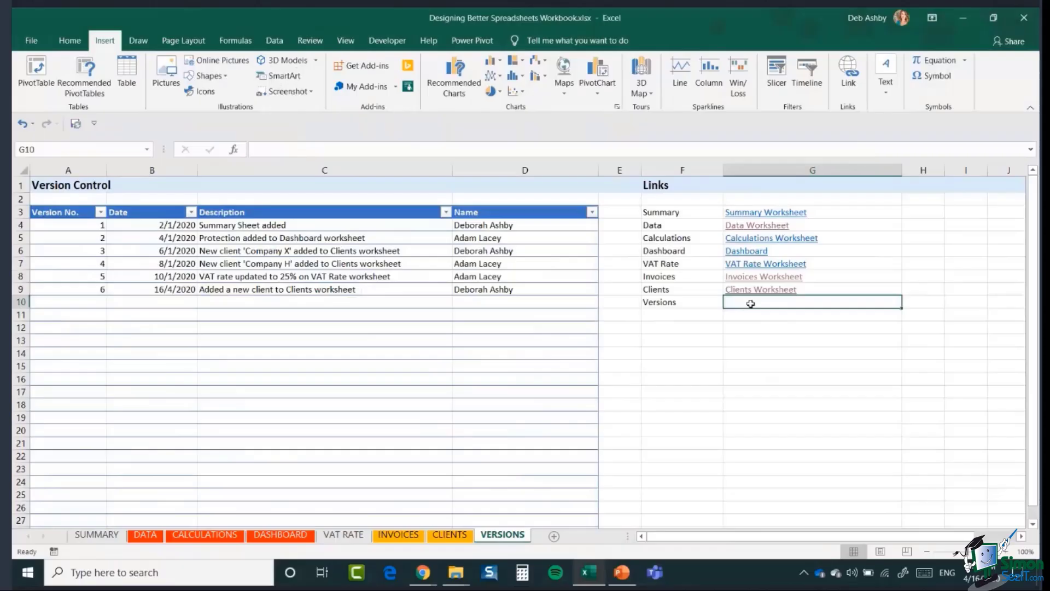
pyautogui.click(850, 79)
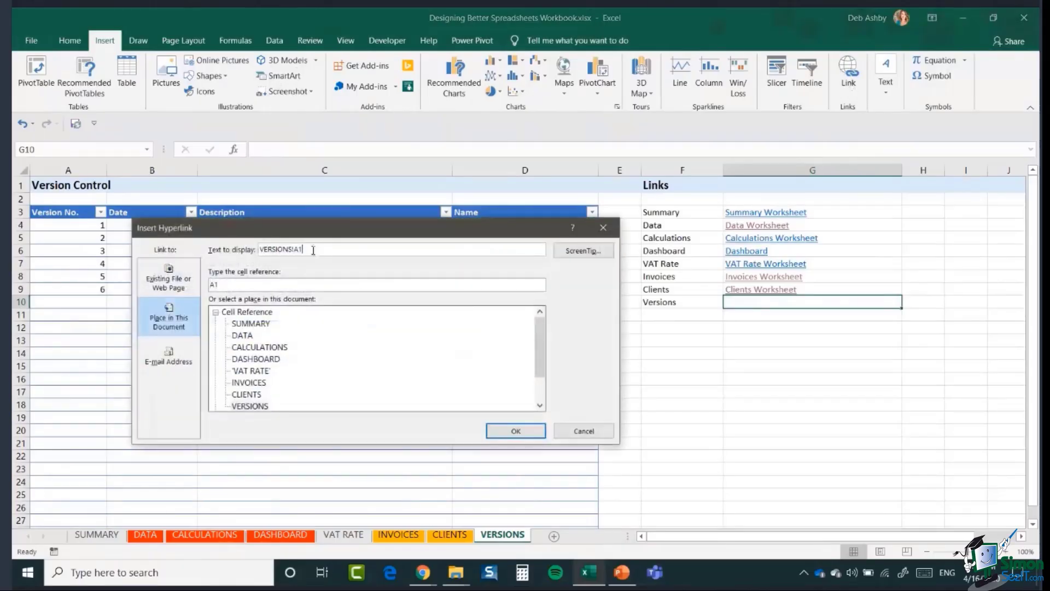
pyautogui.moveTo(312, 250); pyautogui.dragTo(237, 251)
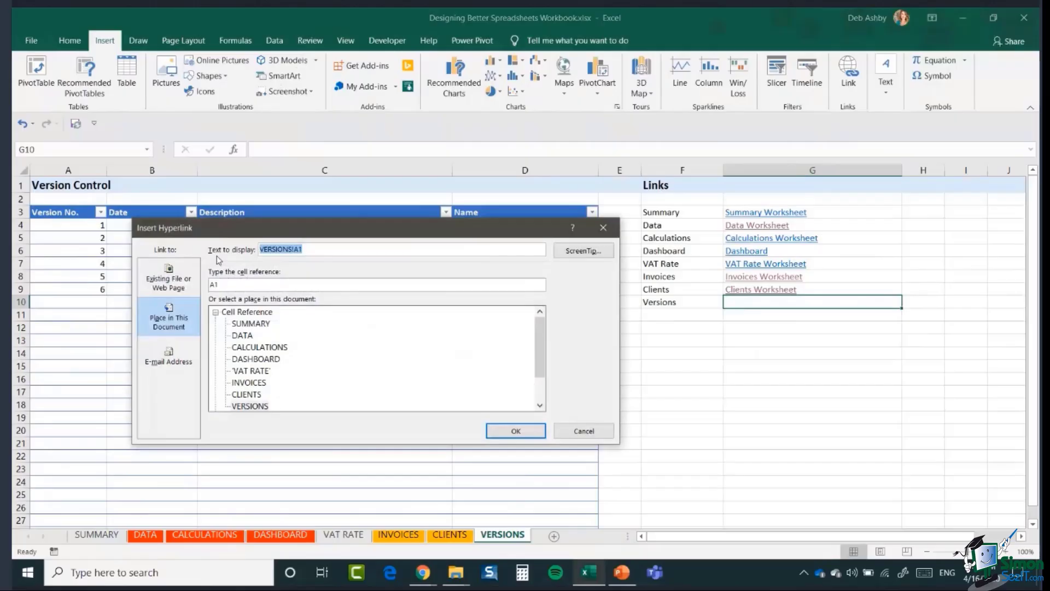
pyautogui.write('Versions Worksheet')
pyautogui.press('BackSpace')
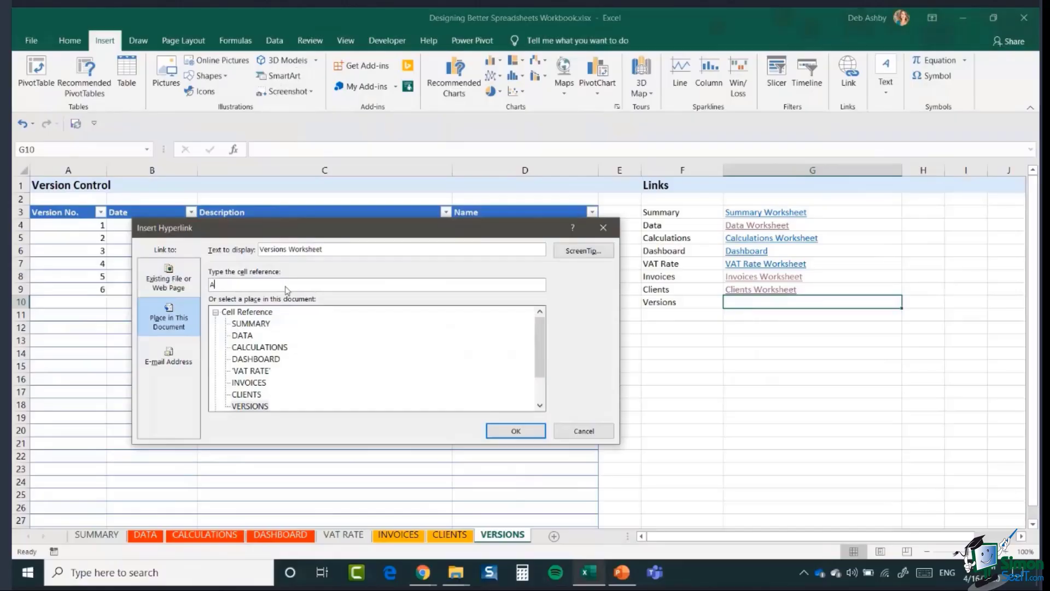
pyautogui.click(254, 408)
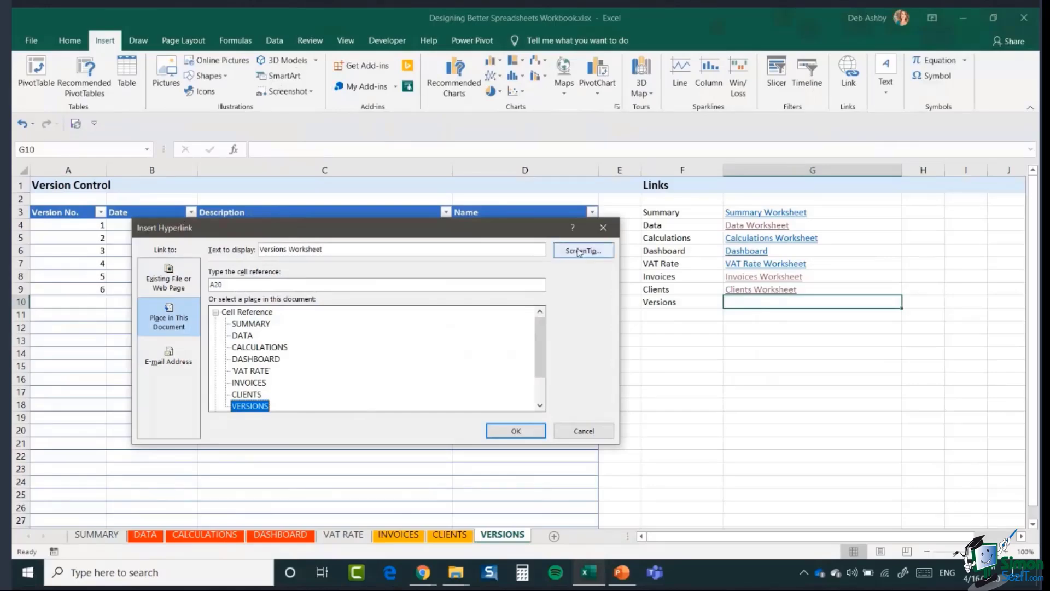
# - Add the ScreenTip 'Make sure you update the versions worksheet when you make a change' and test the link
pyautogui.click(579, 252)
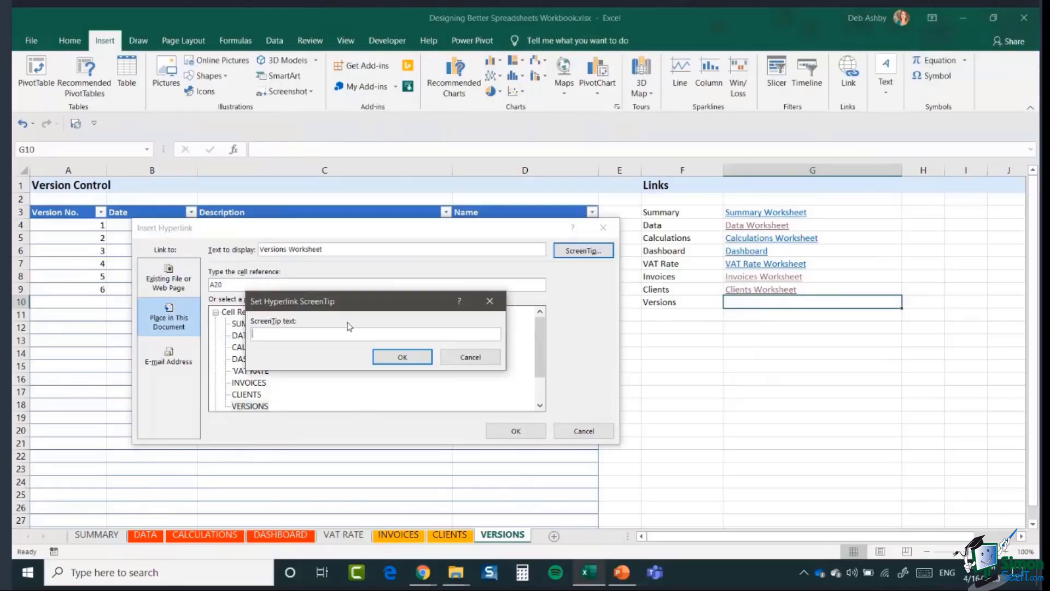
pyautogui.write('Make sure you updaat')
pyautogui.press('BackSpace')
pyautogui.press('BackSpace')
pyautogui.write('te the versions worksheet when you')
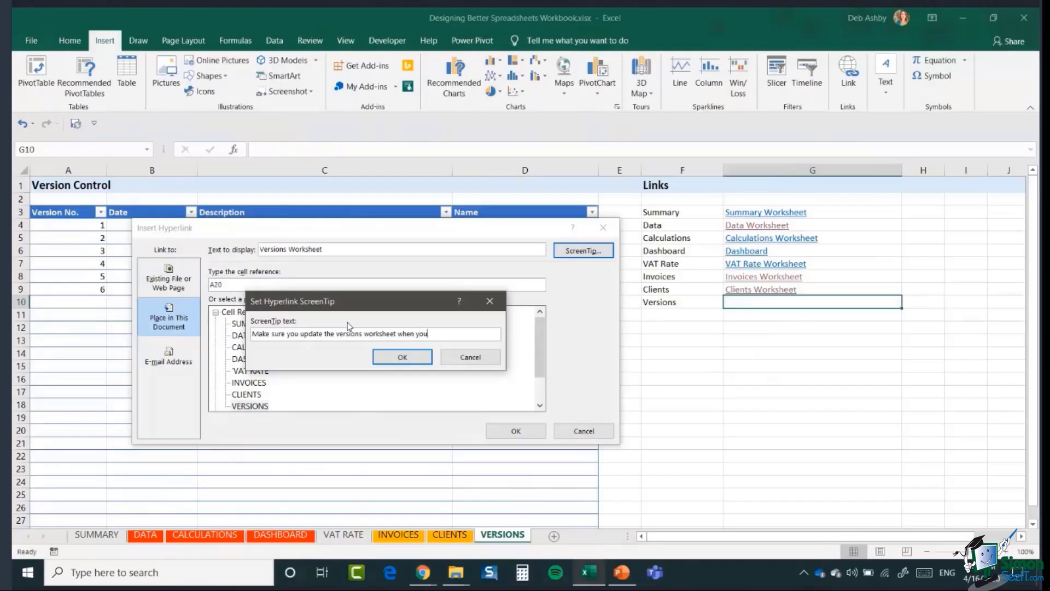
pyautogui.write(' ame')
pyautogui.press('BackSpace')
pyautogui.press('BackSpace')
pyautogui.write('ma ea change')
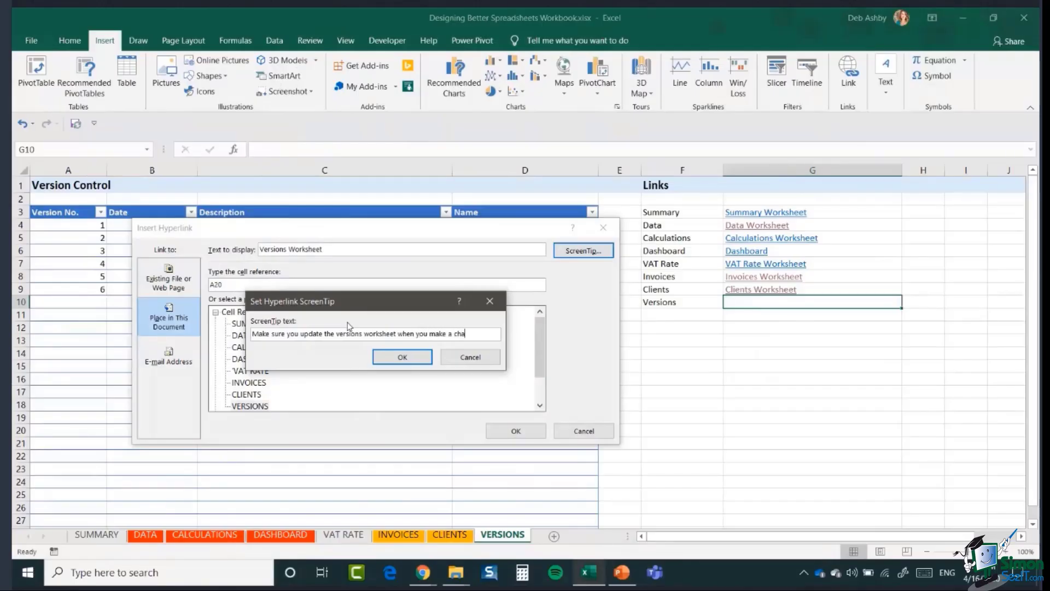
pyautogui.click(385, 361)
pyautogui.click(514, 431)
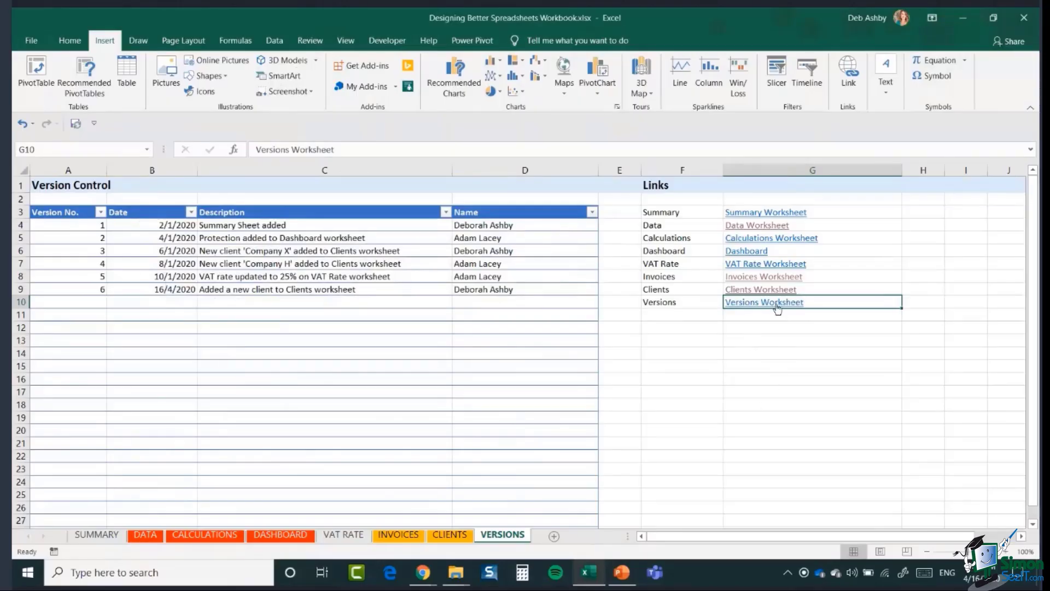
pyautogui.moveTo(777, 309)
pyautogui.click(752, 306)
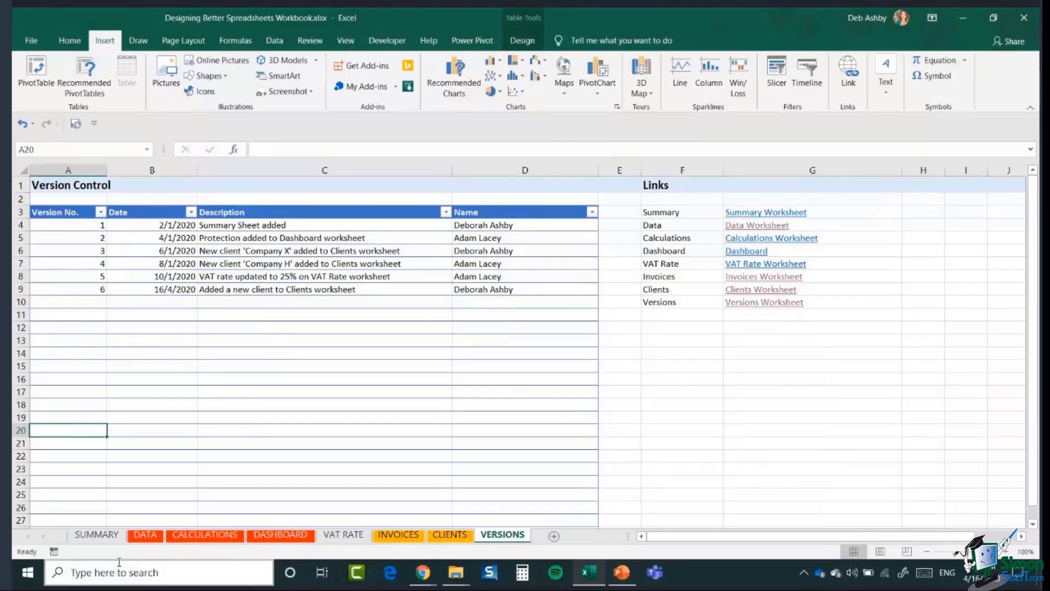
# - Group the SUMMARY and VERSIONS tabs and colour them yellow
pyautogui.click(97, 536)
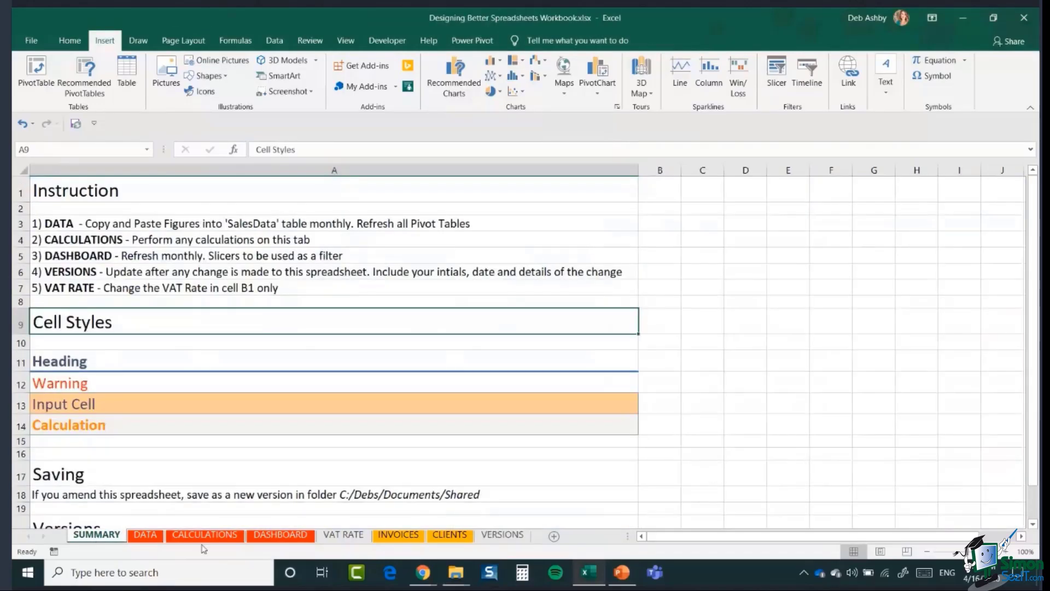
pyautogui.keyDown('ctrl'); pyautogui.click(512, 537); pyautogui.keyUp('ctrl')
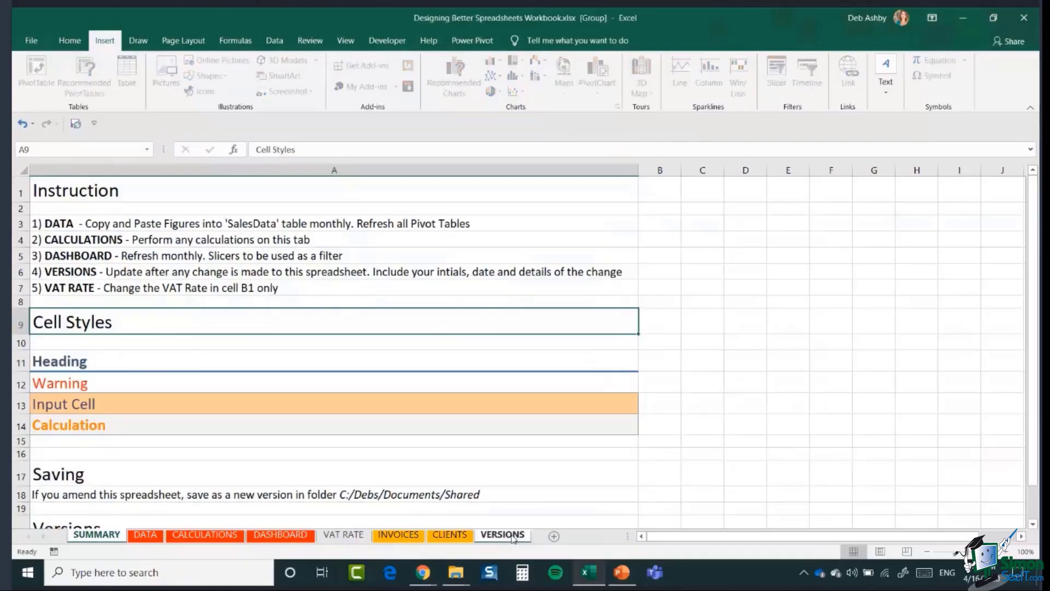
pyautogui.rightClick(513, 537)
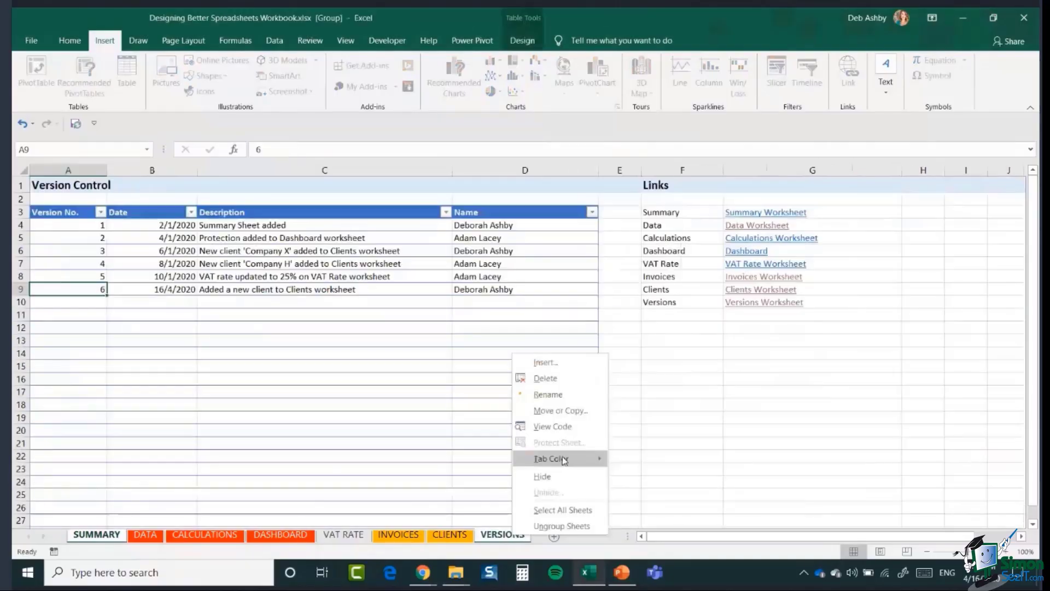
pyautogui.moveTo(553, 458)
pyautogui.click(647, 518)
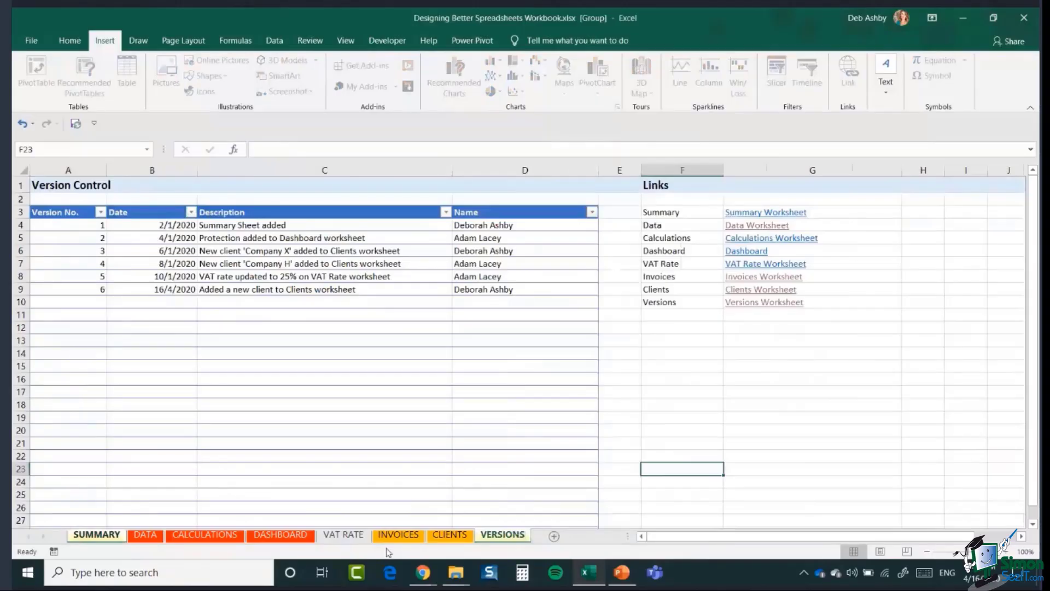
# - Colour the VAT RATE tab light green
pyautogui.click(343, 535)
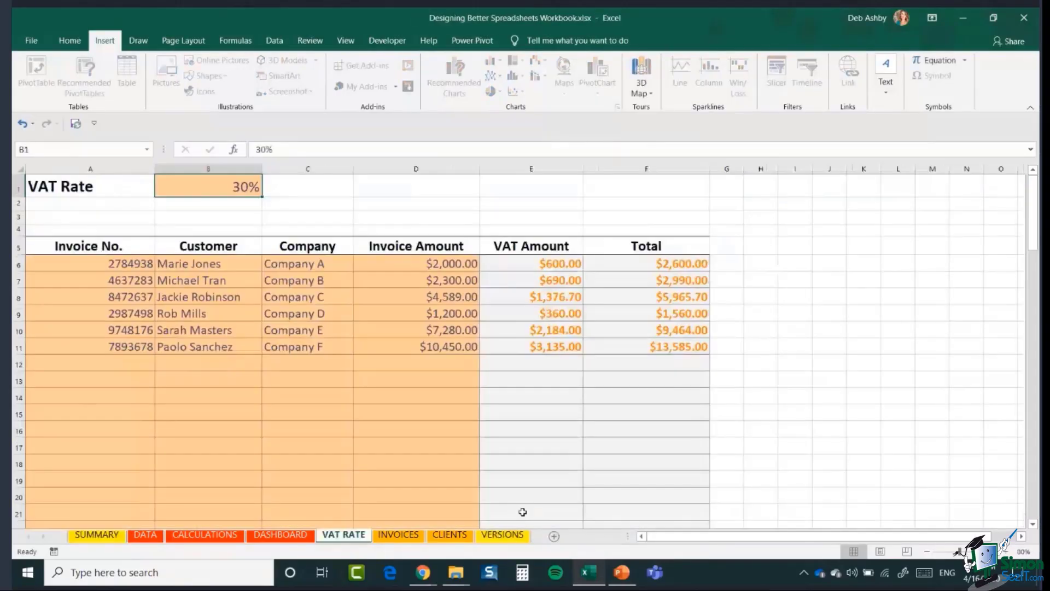
pyautogui.rightClick(344, 536)
pyautogui.moveTo(383, 473)
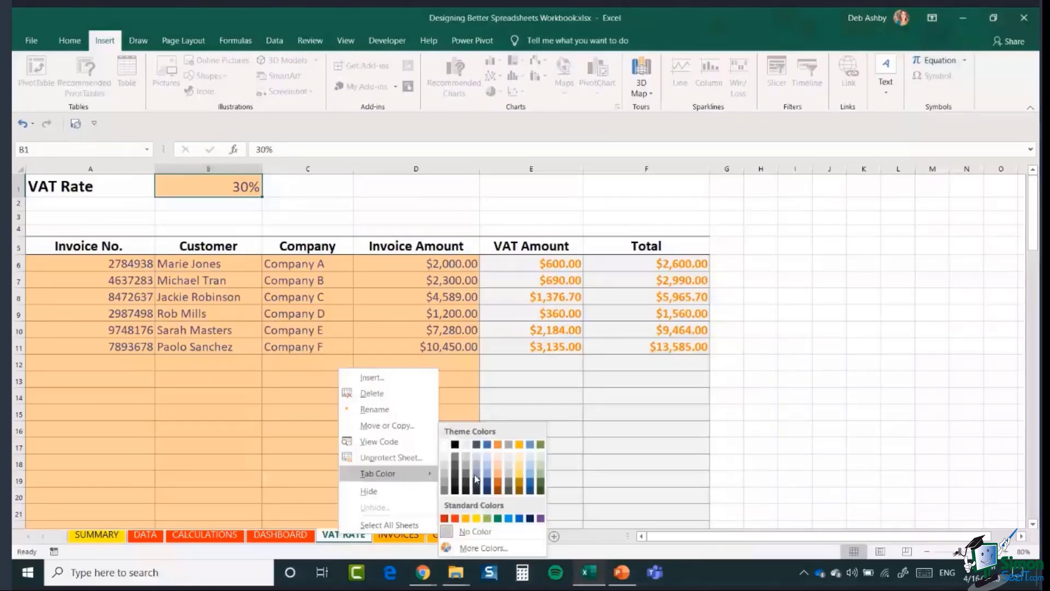
pyautogui.click(487, 518)
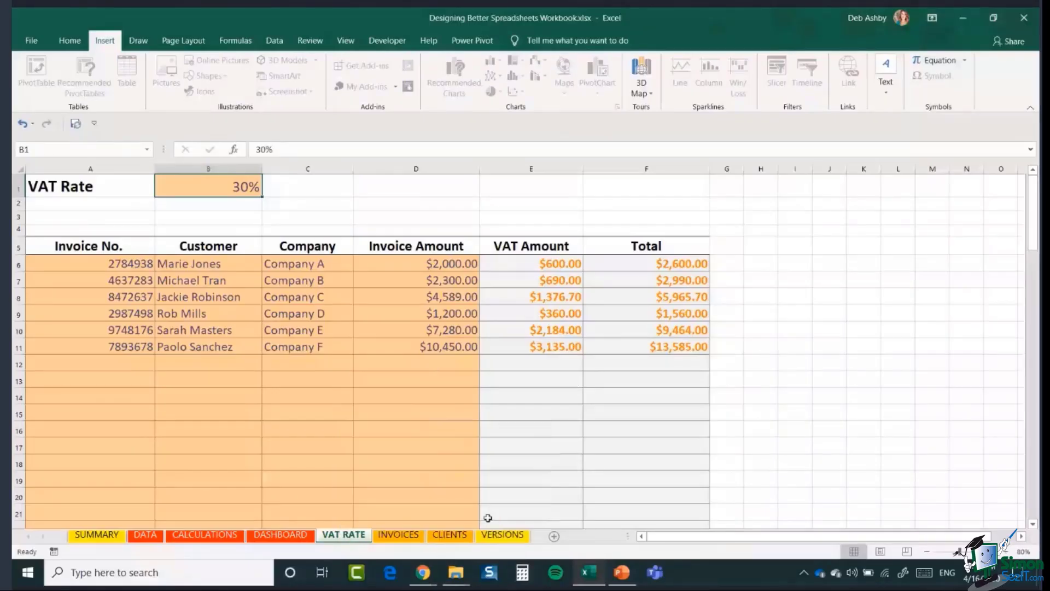
pyautogui.click(795, 445)
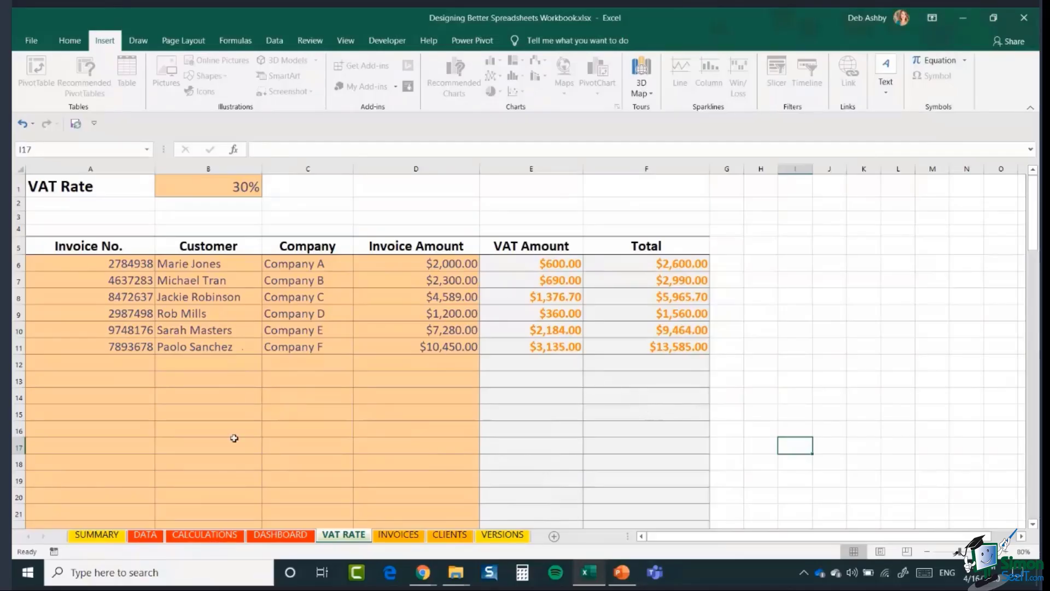
# - Visit the DATA and CALCULATIONS sheets, then follow JUMP TO DASHBOARD to the Sales Dashboard
pyautogui.click(145, 535)
pyautogui.click(204, 535)
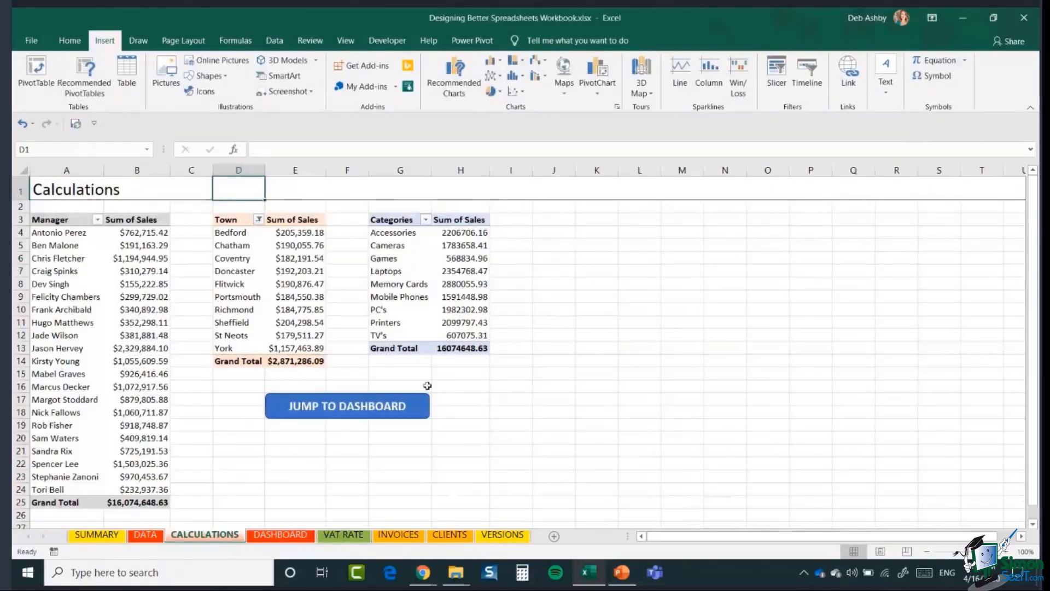
pyautogui.click(339, 408)
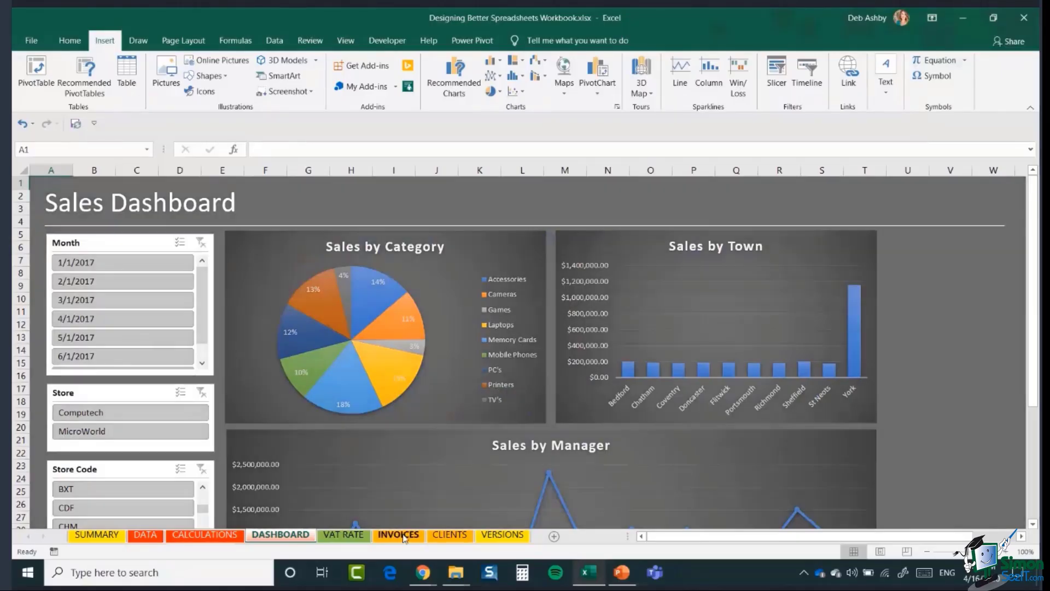
# - On INVOICES, open the C6 client dropdown to review the companies, then close it unchanged
pyautogui.click(399, 534)
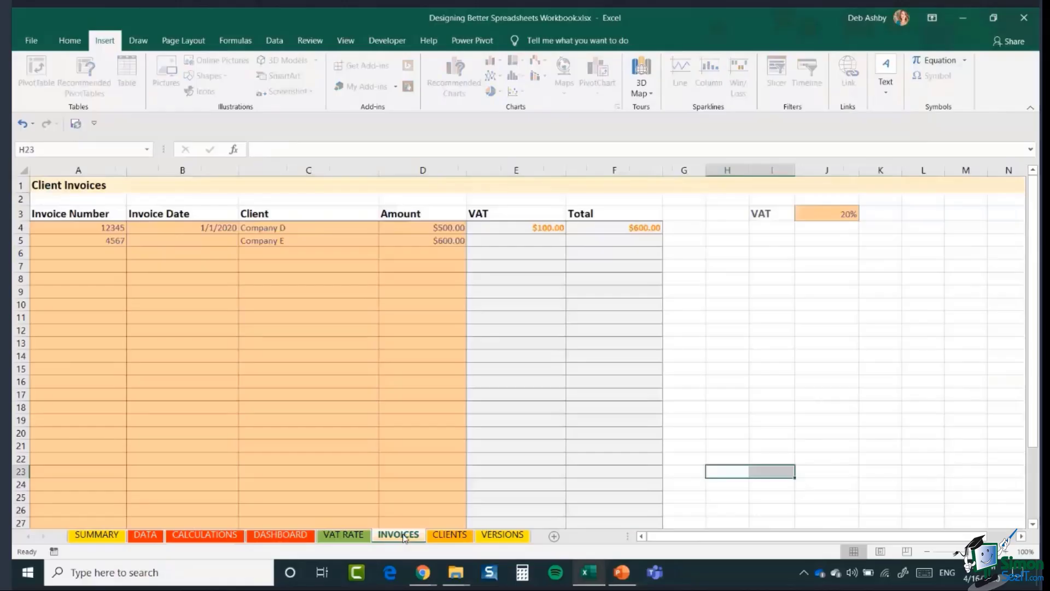
pyautogui.click(65, 257)
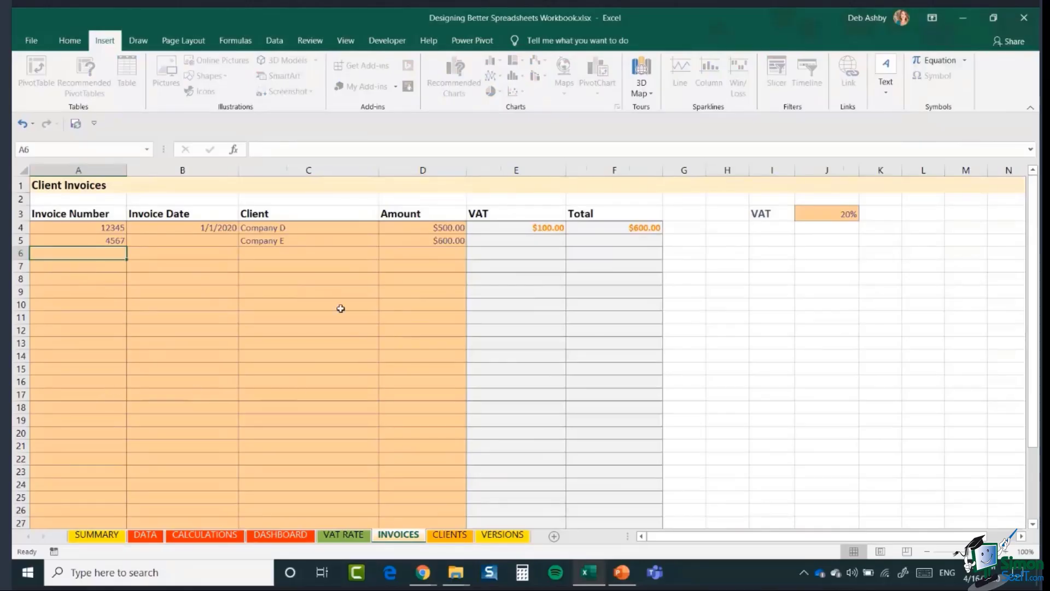
pyautogui.click(310, 255)
pyautogui.click(385, 254)
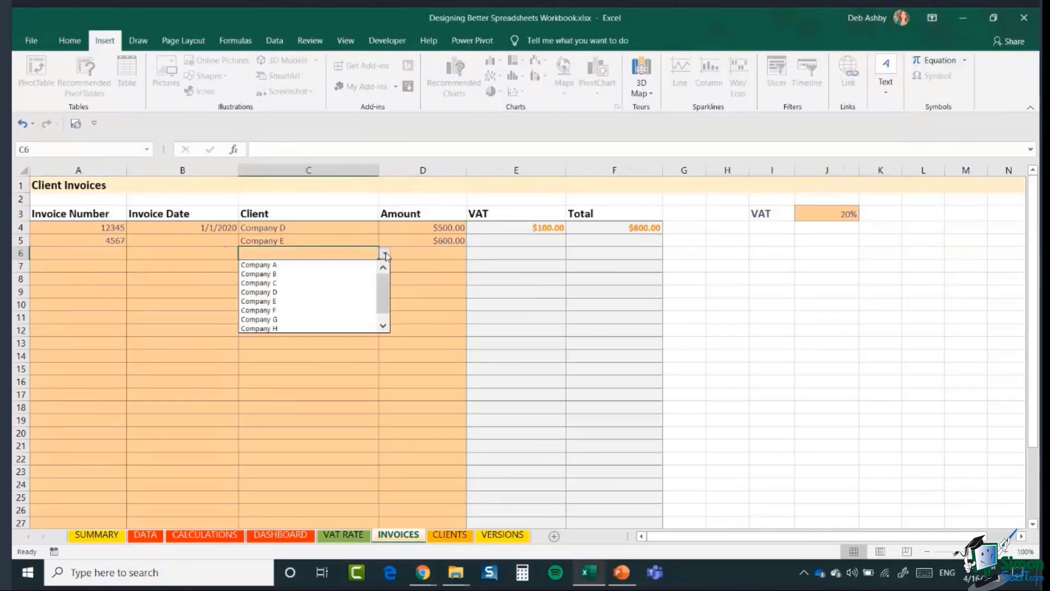
pyautogui.scroll(-1, 381, 306)
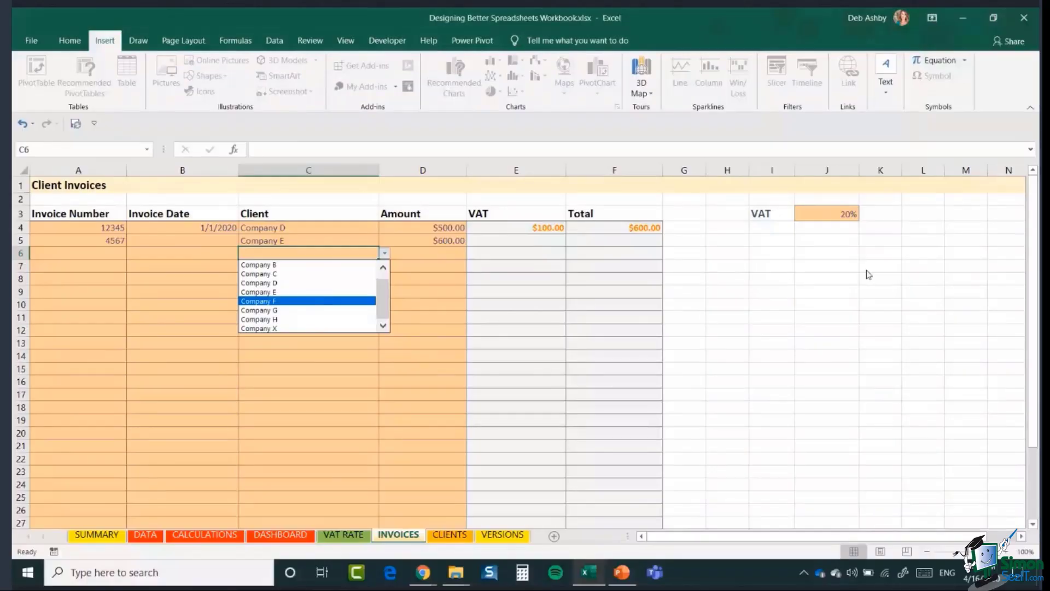
pyautogui.click(790, 276)
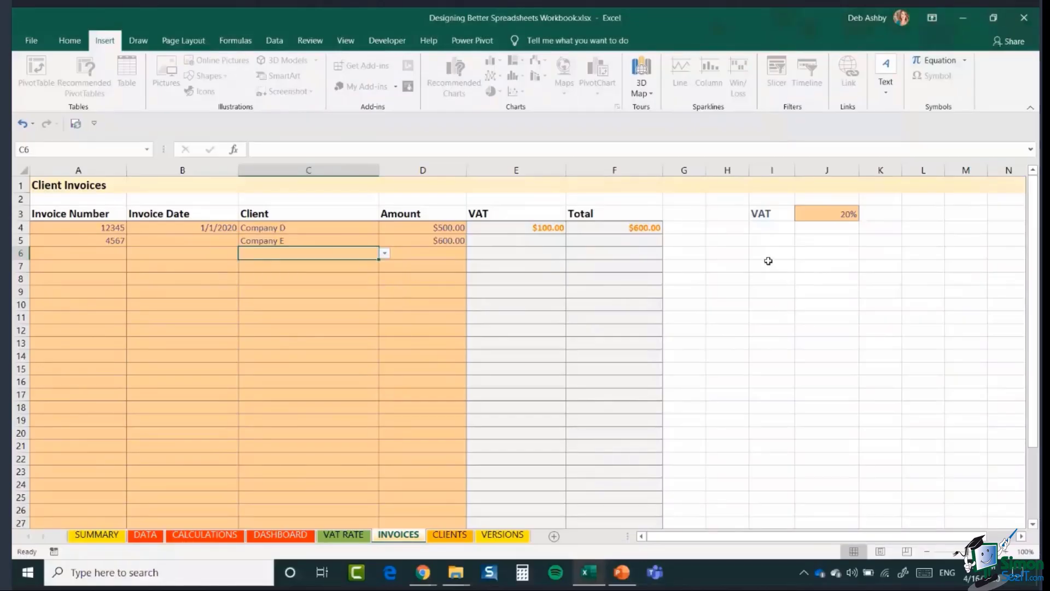
# - Select cells I6, J10, J6 and I7 around the VAT rate area
pyautogui.click(767, 256)
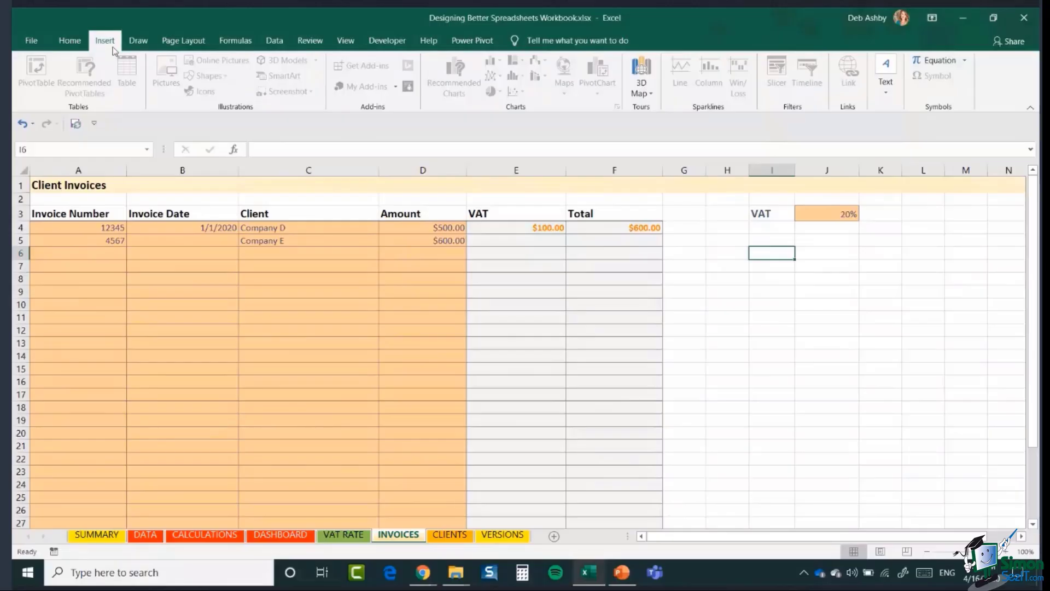
pyautogui.click(833, 306)
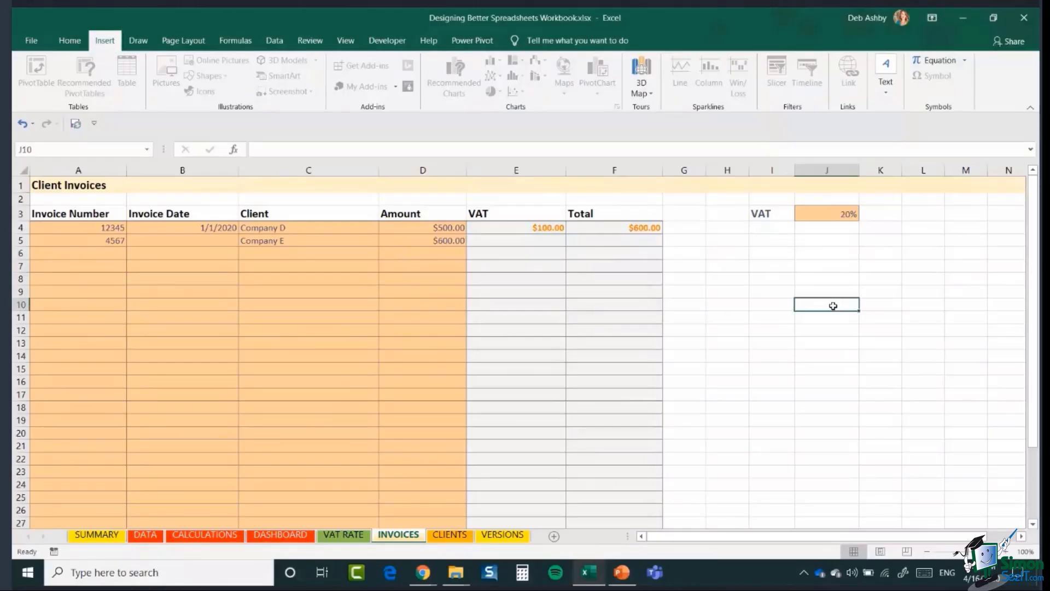
pyautogui.click(819, 249)
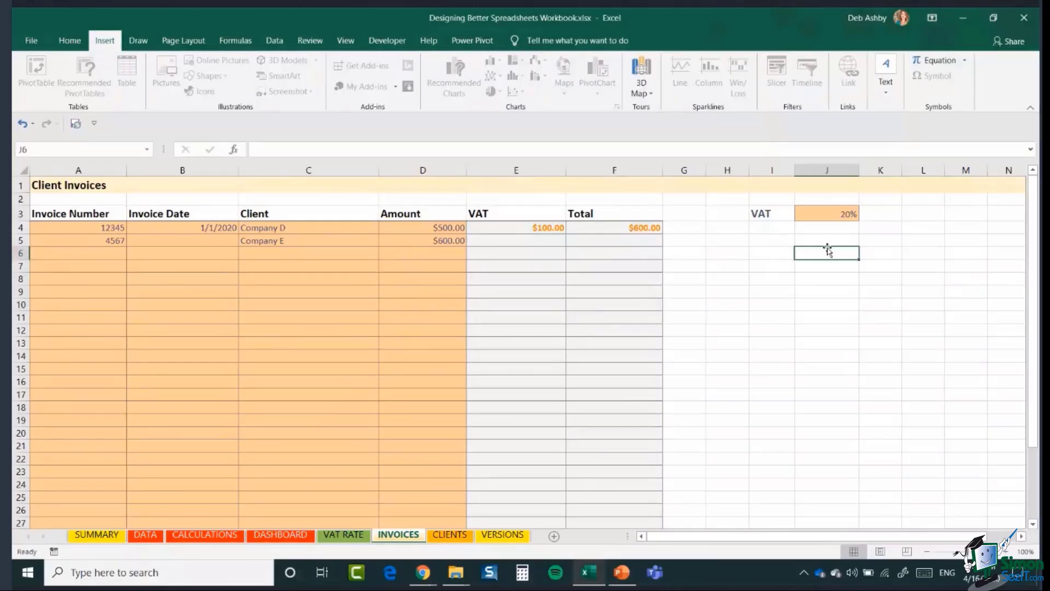
pyautogui.click(144, 44)
pyautogui.click(110, 45)
pyautogui.click(770, 268)
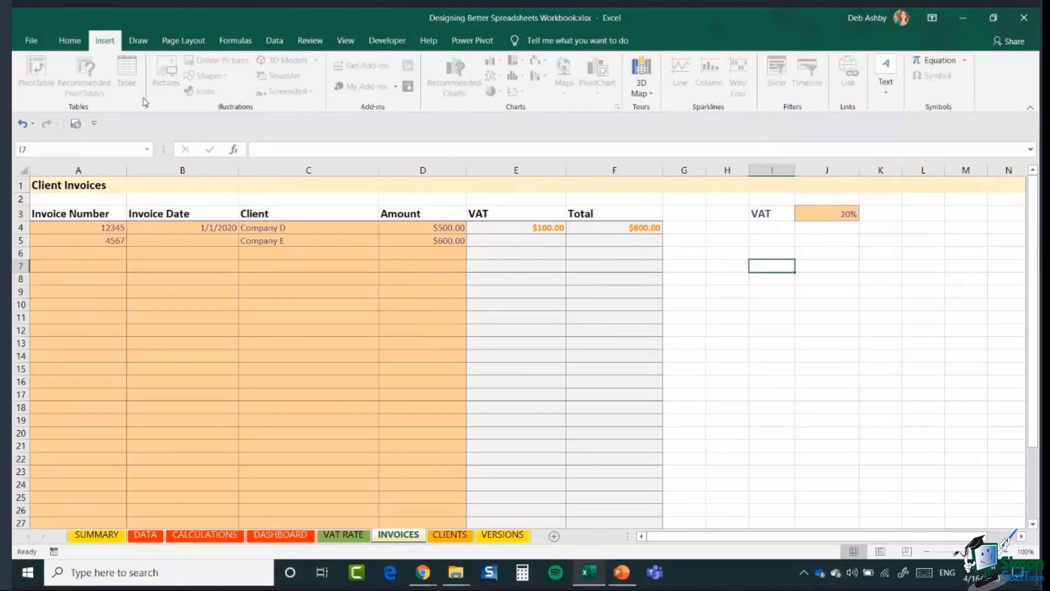
# - Unprotect the INVOICES sheet by entering its password
pyautogui.click(306, 44)
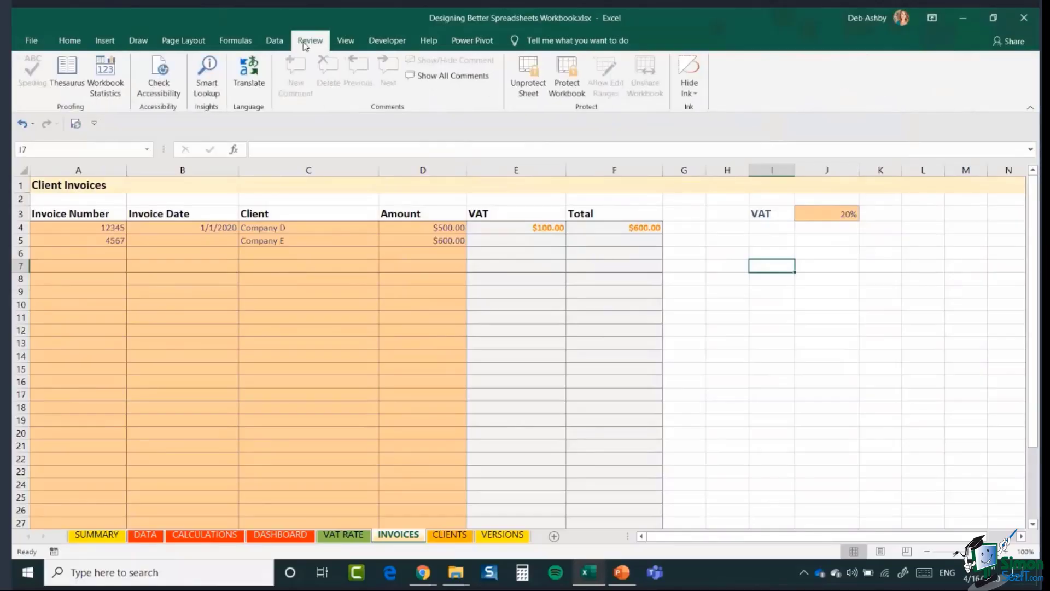
pyautogui.click(526, 88)
pyautogui.write('pas')
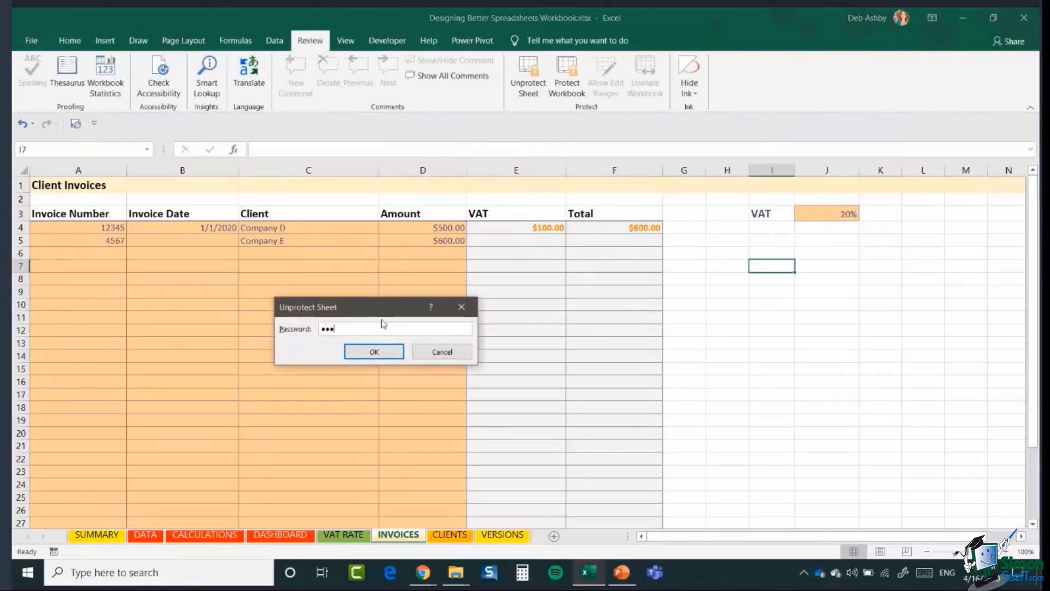
pyautogui.write('sword')
pyautogui.press('Return')
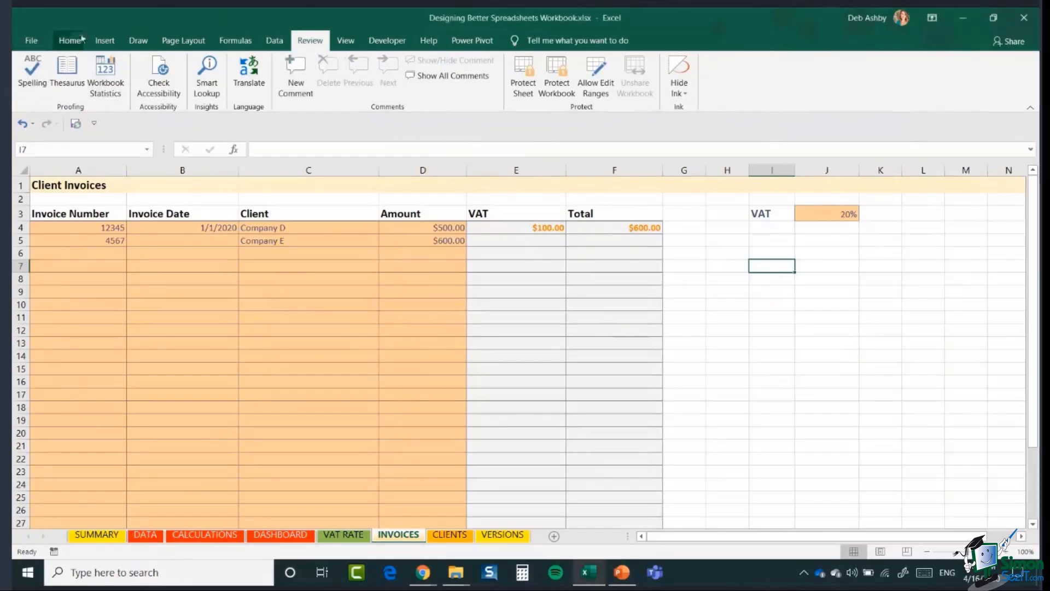
pyautogui.click(99, 44)
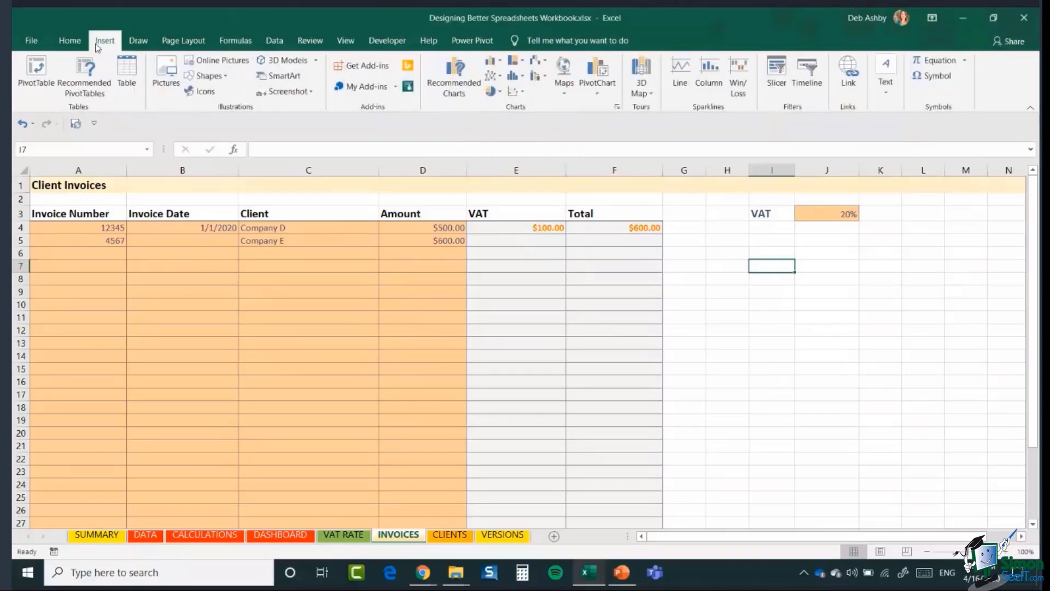
# - Draw a rounded rectangle below the VAT rate and type ADD NEW CLIENT inside it
pyautogui.click(209, 76)
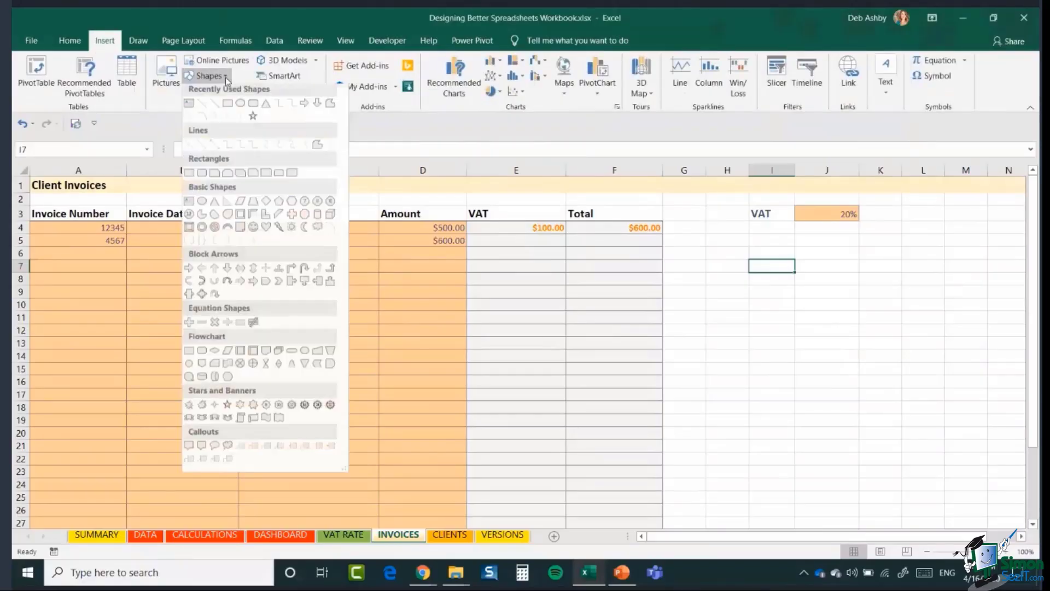
pyautogui.click(253, 103)
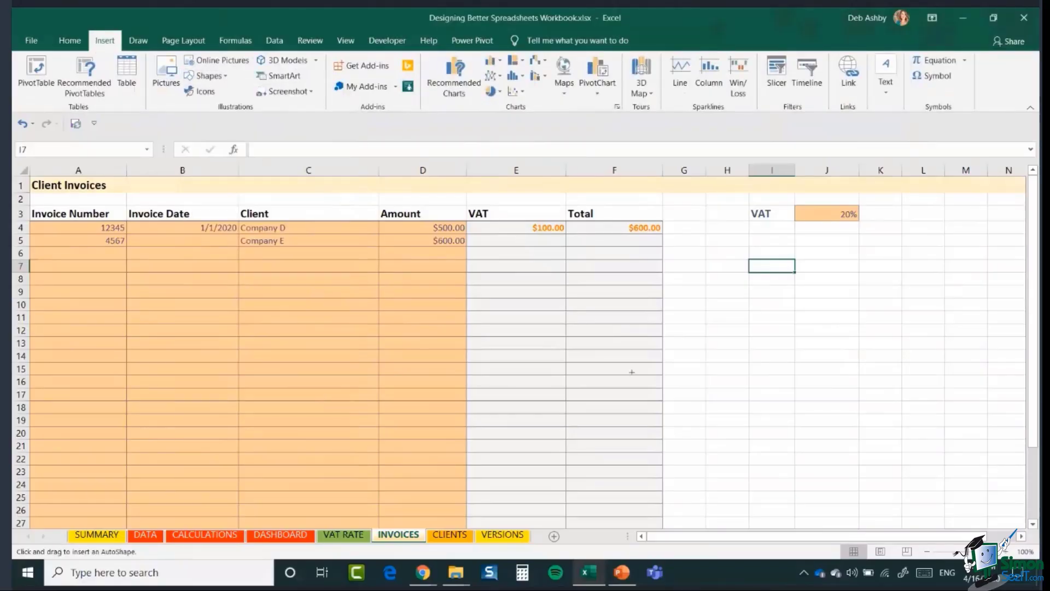
pyautogui.moveTo(750, 261)
pyautogui.mouseDown()
pyautogui.moveTo(818, 261)
pyautogui.moveTo(900, 286)
pyautogui.mouseUp()
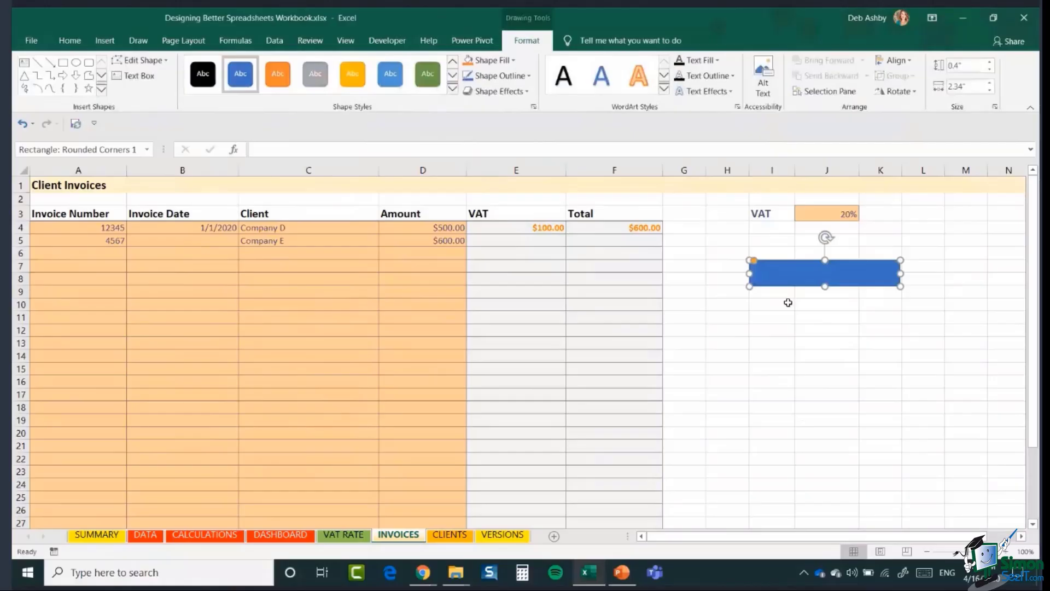
pyautogui.rightClick(786, 280)
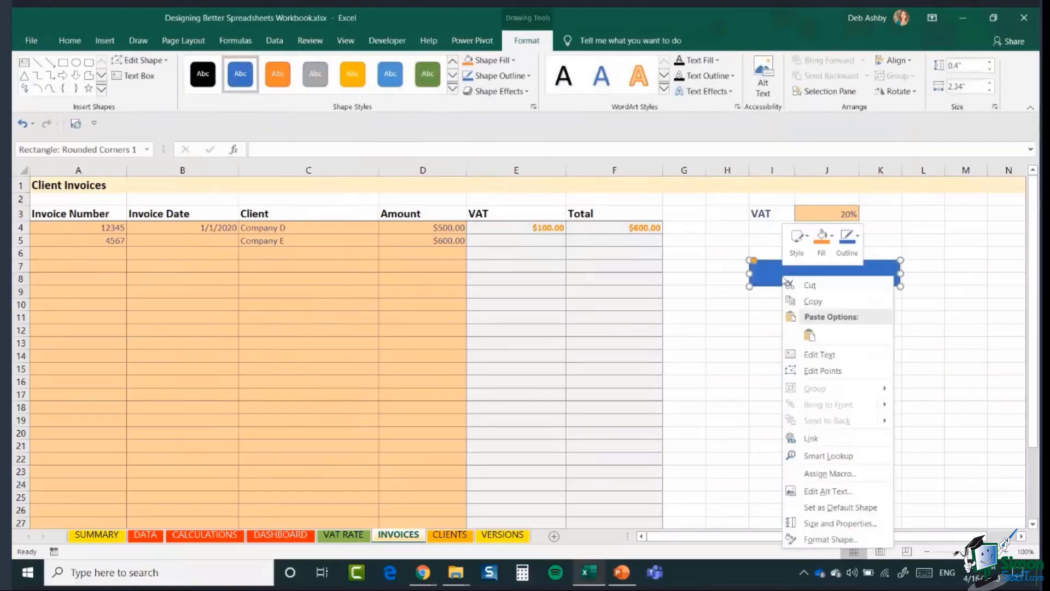
pyautogui.click(828, 354)
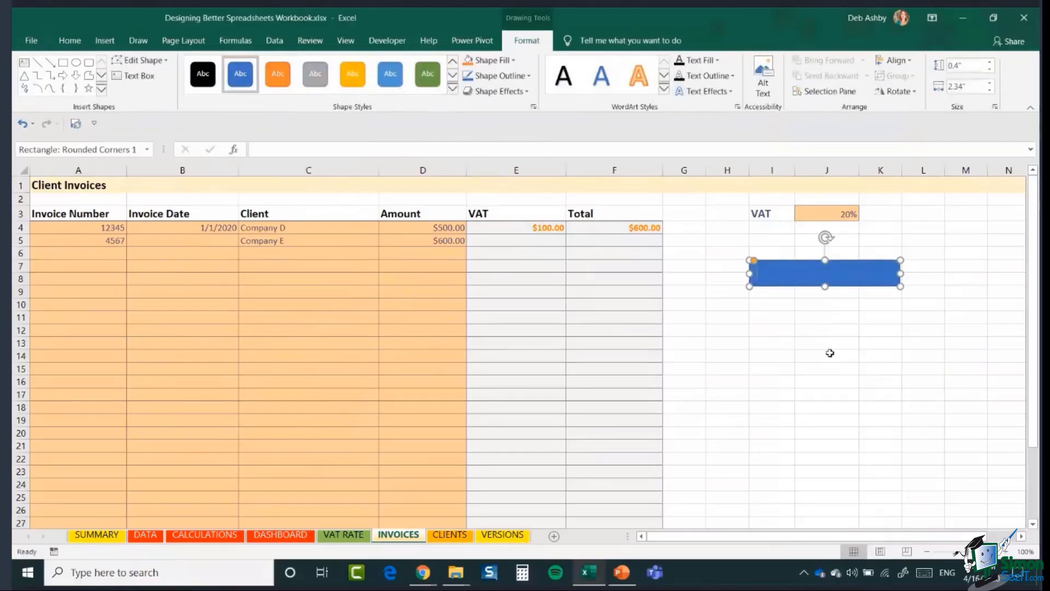
pyautogui.write('ADD NEW CLIENT')
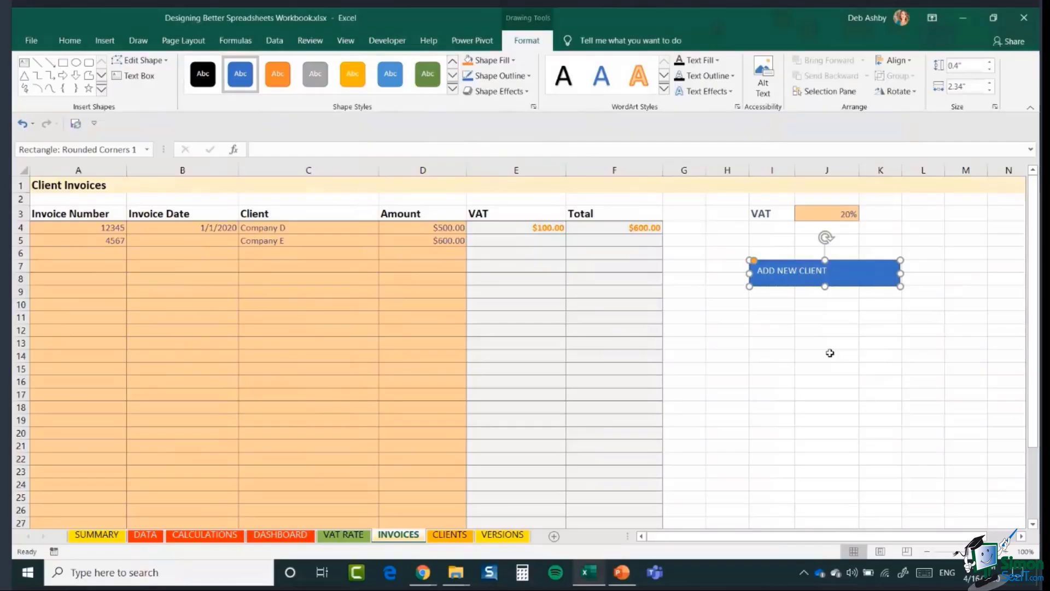
# - Centre the button text horizontally and vertically, and make it bold at 14 points
pyautogui.click(70, 42)
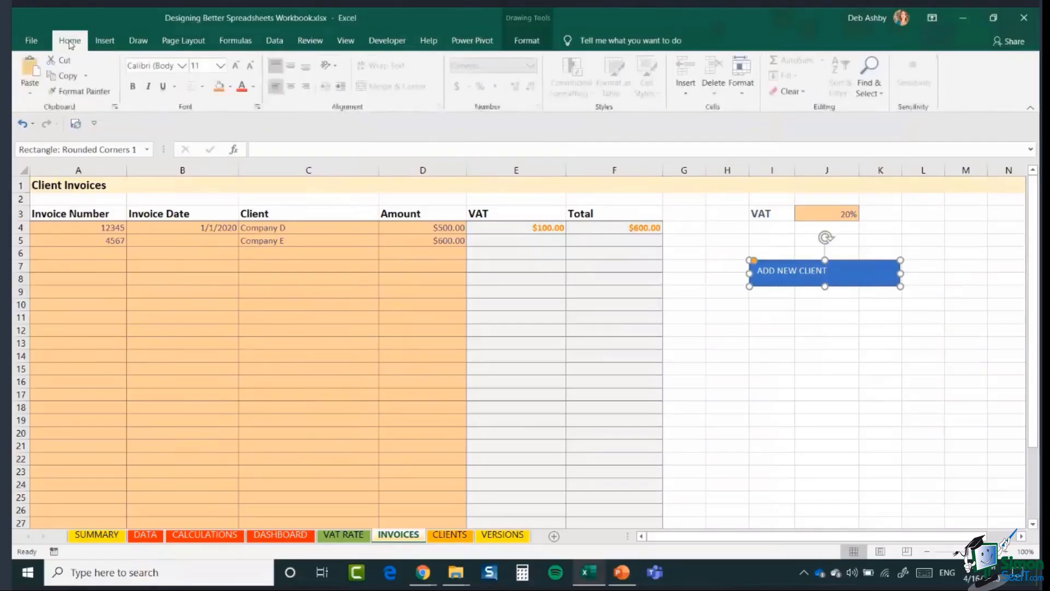
pyautogui.click(293, 88)
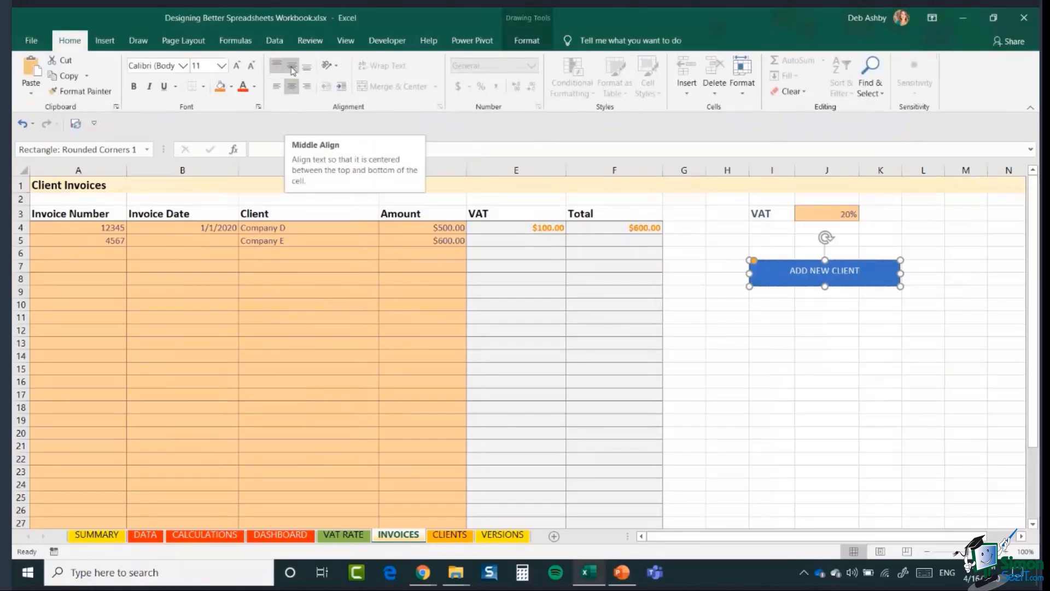
pyautogui.click(291, 68)
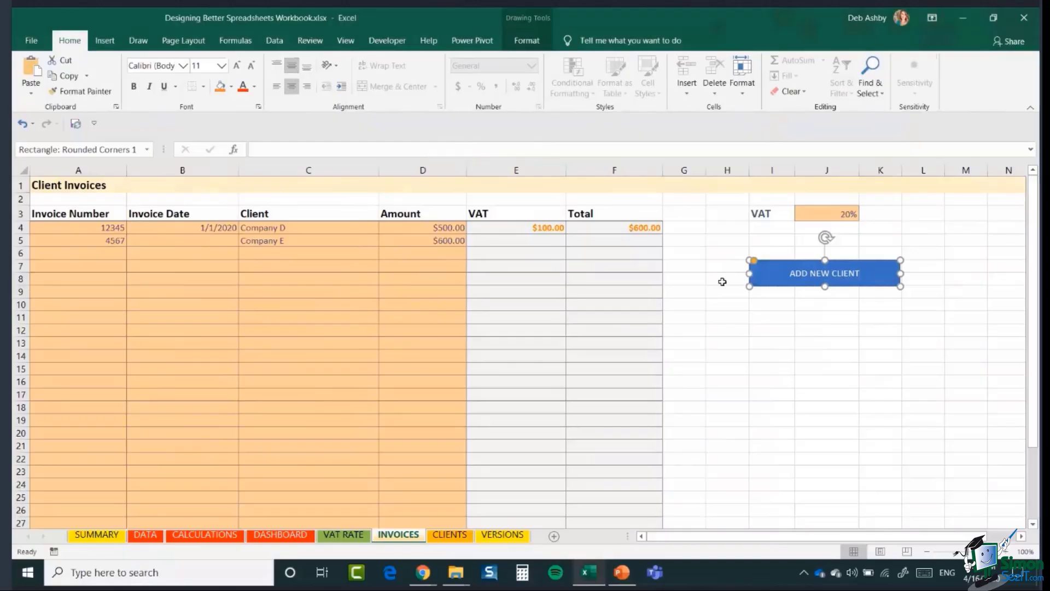
pyautogui.moveTo(788, 273); pyautogui.dragTo(857, 271)
pyautogui.click(237, 66)
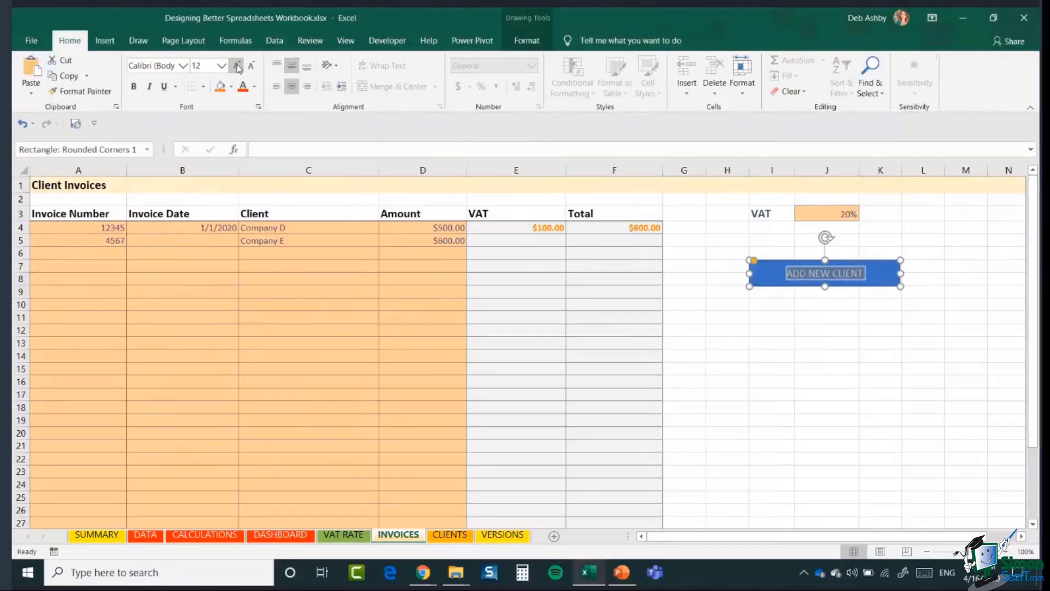
pyautogui.click(237, 65)
pyautogui.click(133, 86)
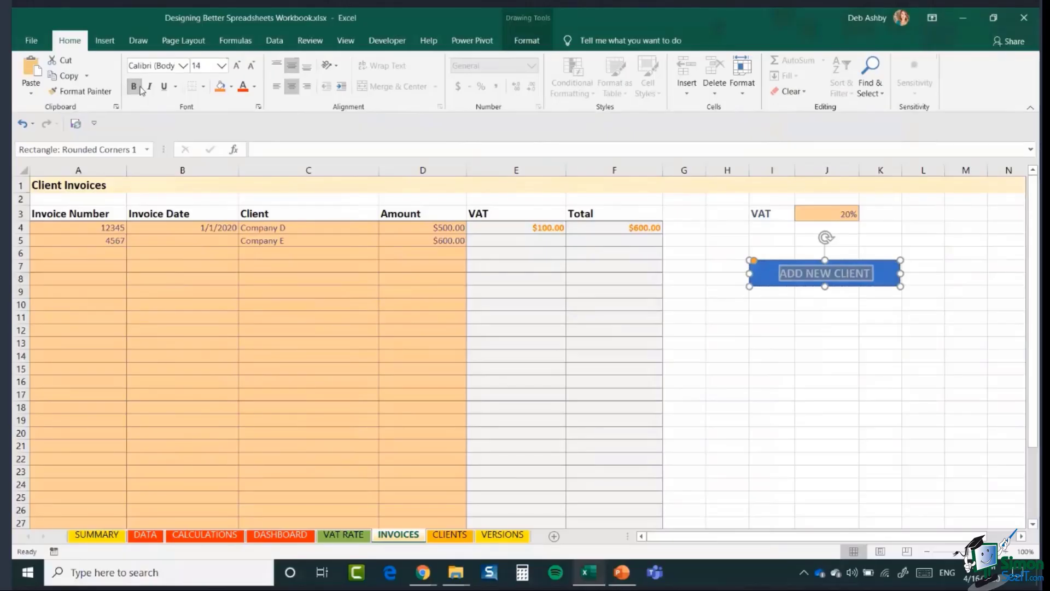
pyautogui.click(792, 367)
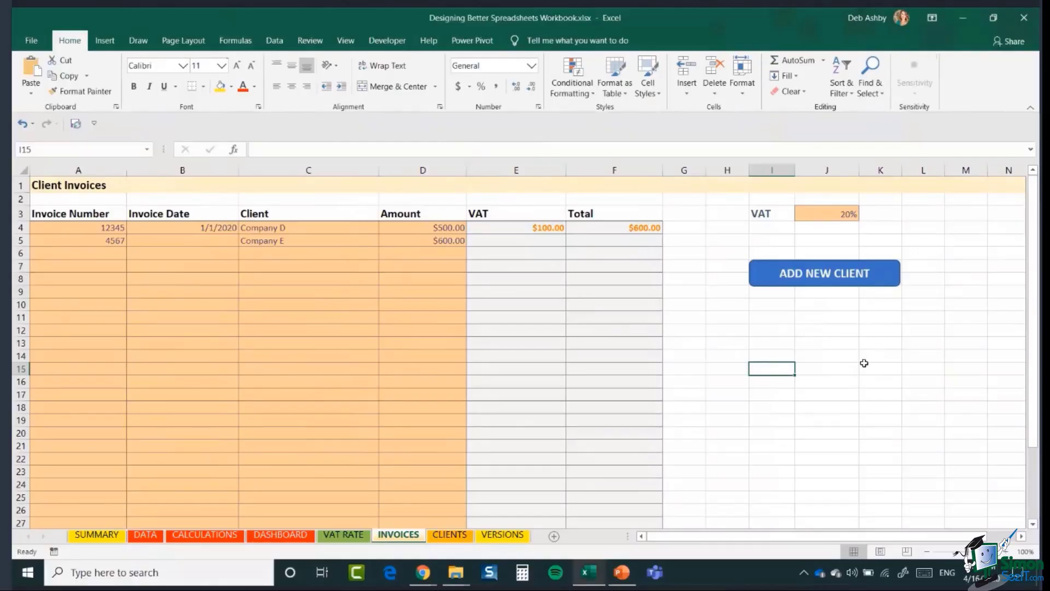
# - Hyperlink the ADD NEW CLIENT shape to cell A1 of the CLIENTS sheet in this workbook
pyautogui.keyDown('ctrl'); pyautogui.click(887, 276); pyautogui.keyUp('ctrl')
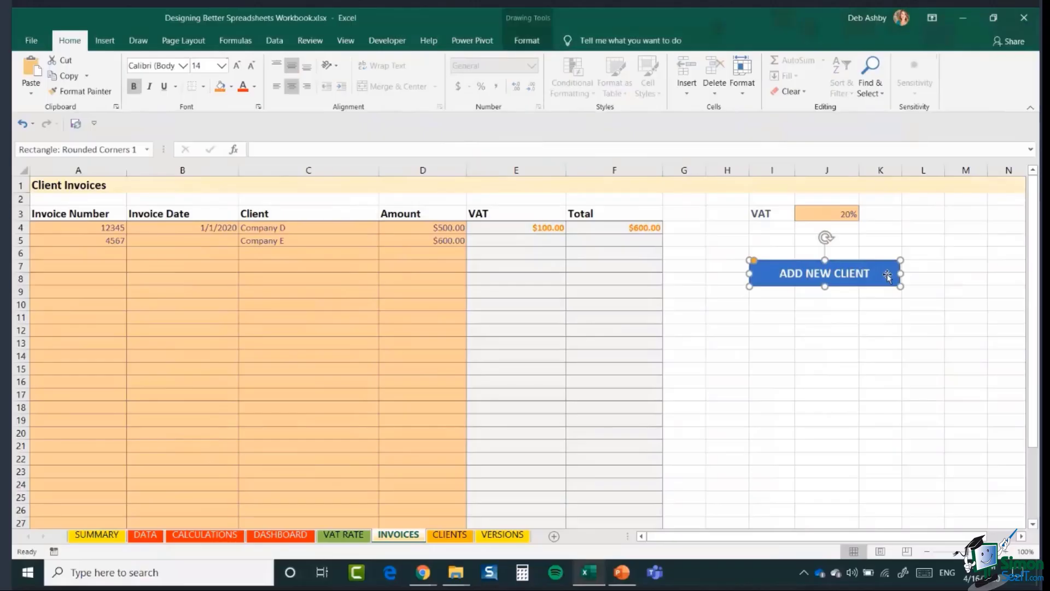
pyautogui.rightClick(888, 278)
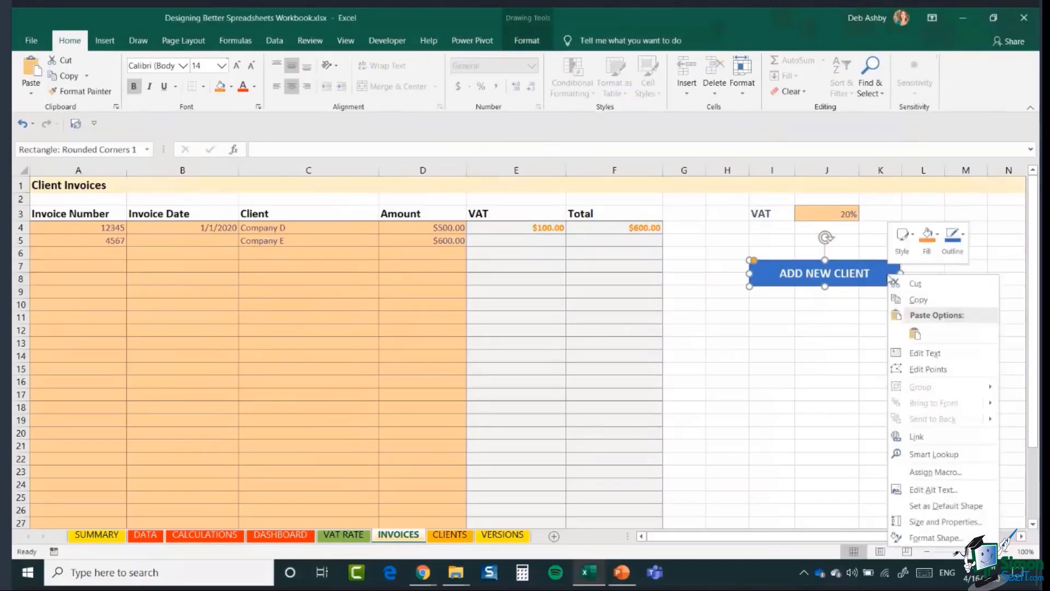
pyautogui.click(937, 441)
pyautogui.moveTo(842, 323); pyautogui.dragTo(495, 189)
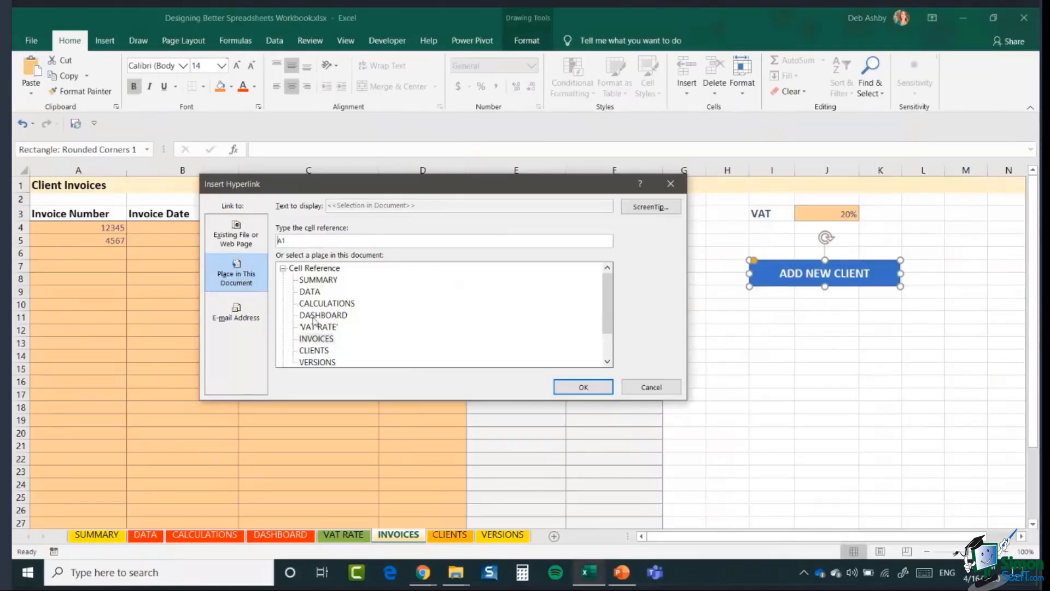
pyautogui.click(310, 350)
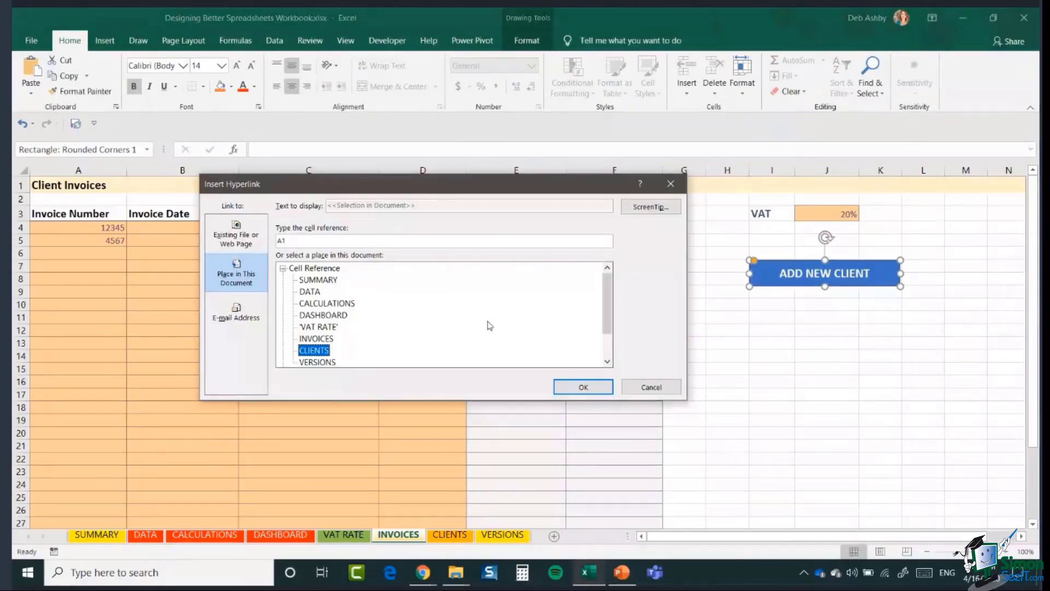
pyautogui.click(581, 386)
pyautogui.press('Escape')
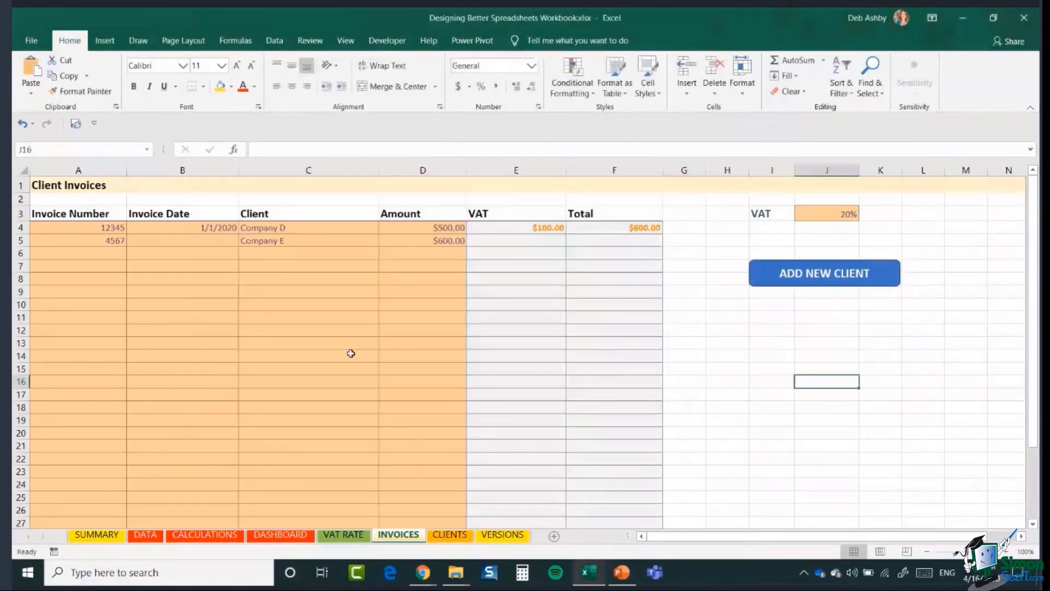
# - Check the client dropdown in INVOICES cell C6 without choosing anything
pyautogui.click(262, 253)
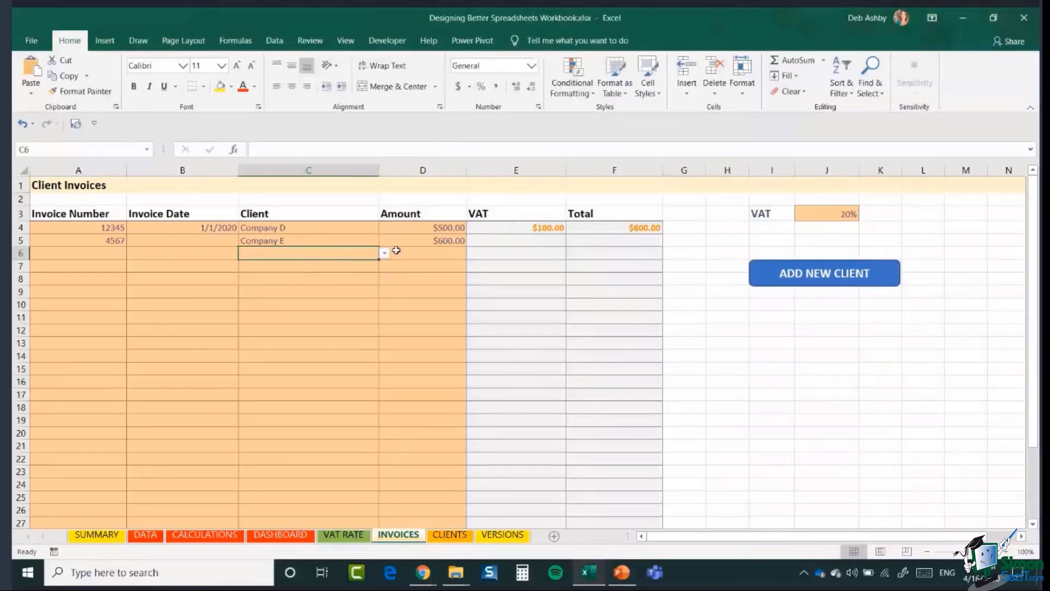
pyautogui.click(385, 254)
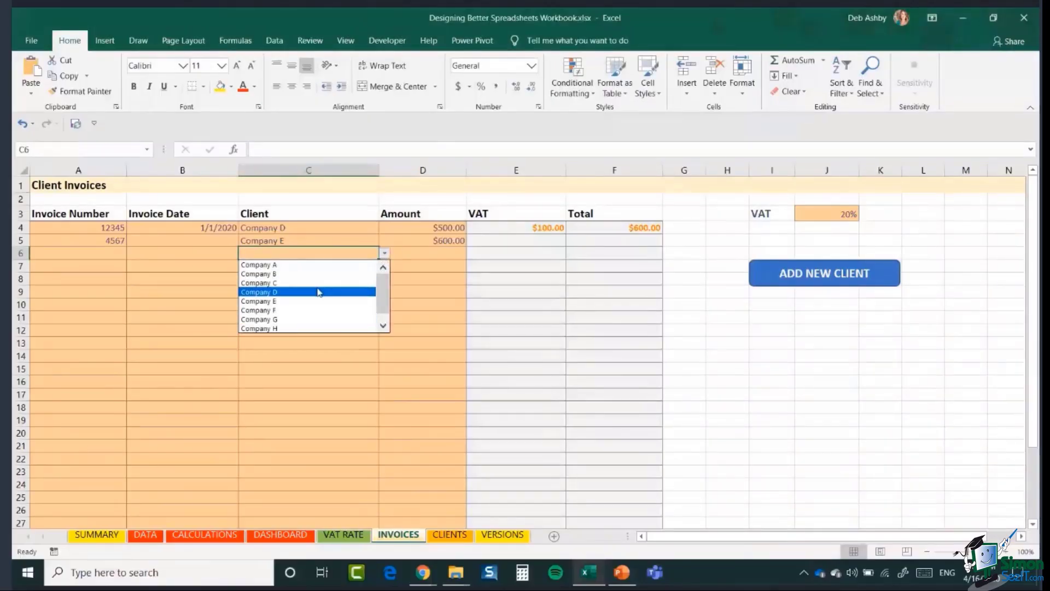
pyautogui.click(384, 254)
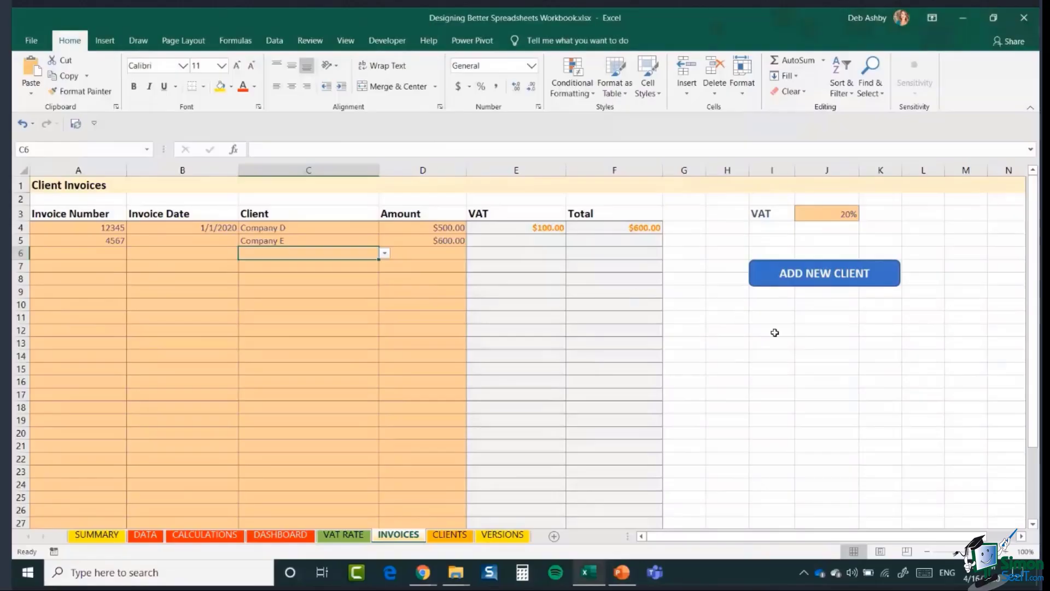
# - Follow the ADD NEW CLIENT button to CLIENTS and enter Company J in A11
pyautogui.click(810, 277)
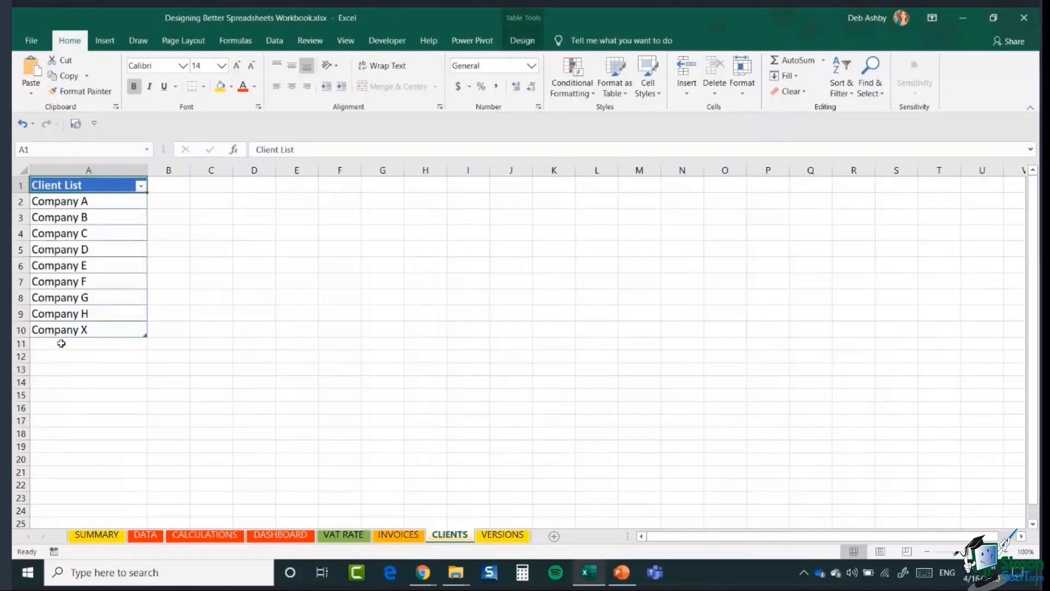
pyautogui.click(61, 343)
pyautogui.write('Com')
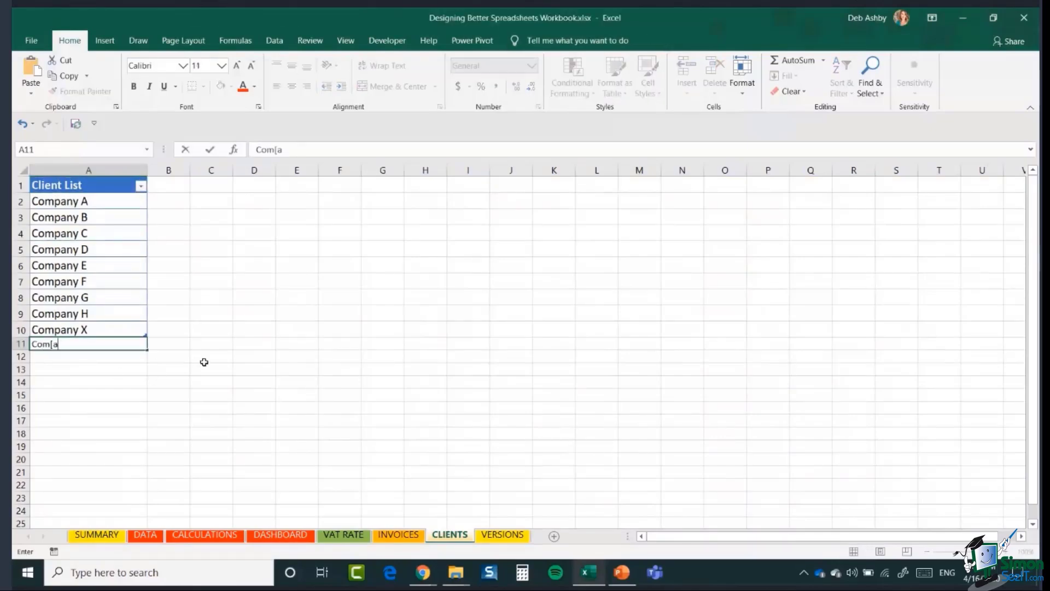
pyautogui.write('pany ')
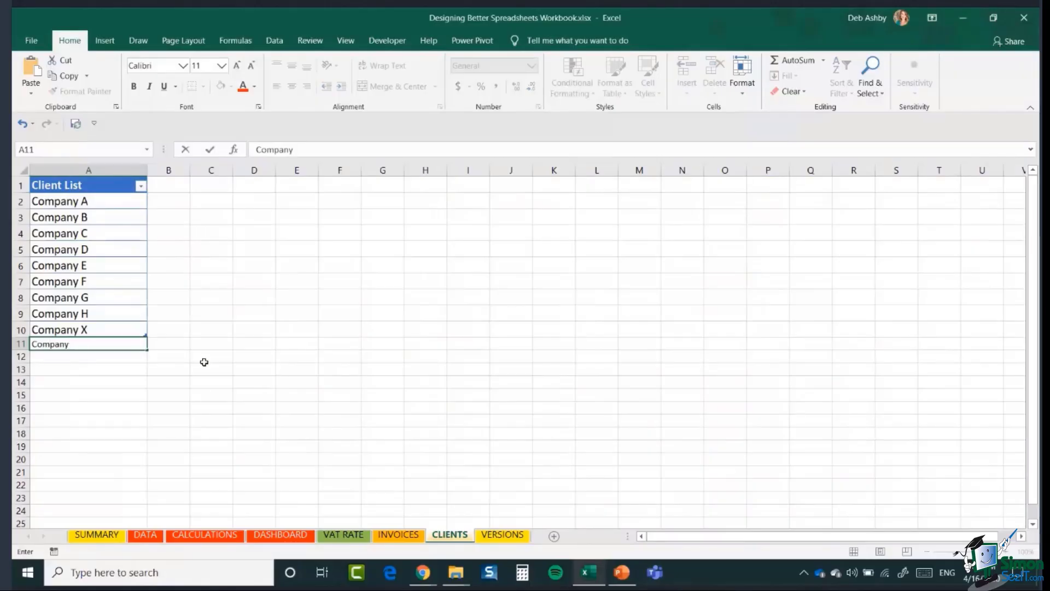
pyautogui.write('J')
pyautogui.press('Return')
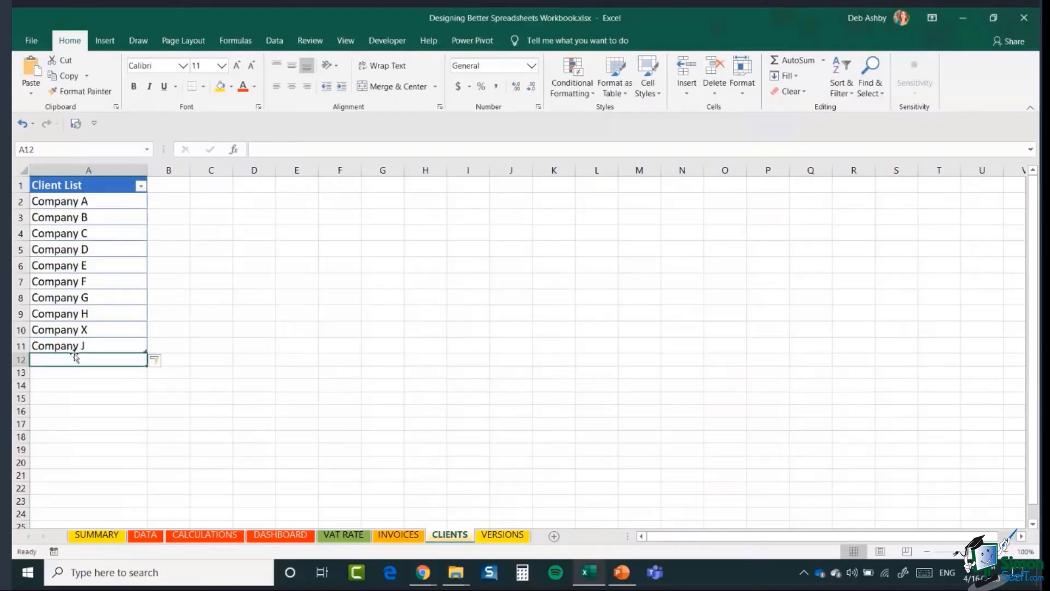
# - Pick Company J from cell C6's dropdown on INVOICES, then bring up the PowerPoint slide
pyautogui.click(398, 535)
pyautogui.click(385, 253)
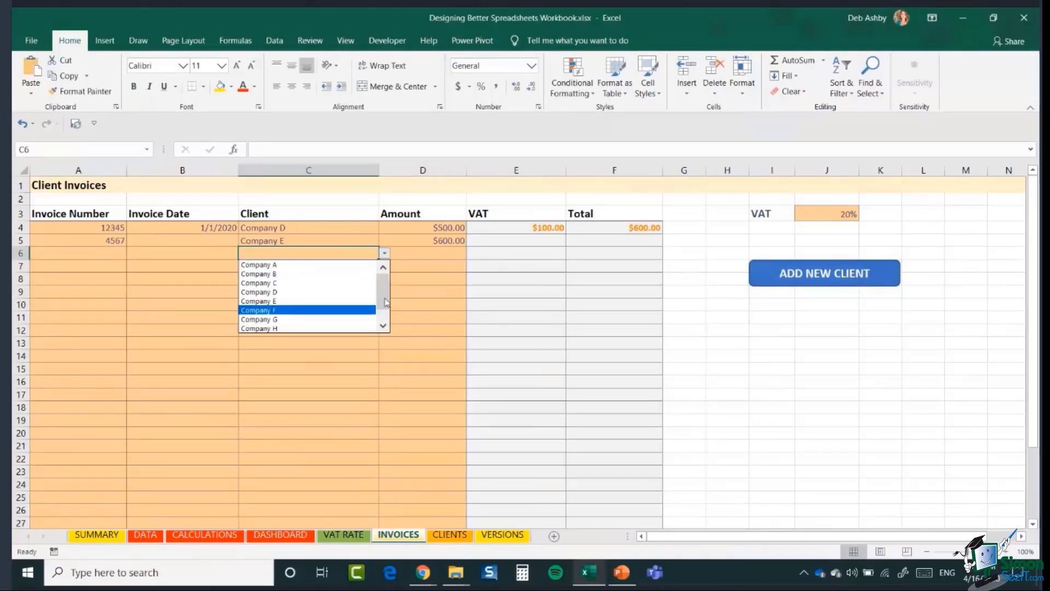
pyautogui.scroll(-2, 295, 306)
pyautogui.click(285, 328)
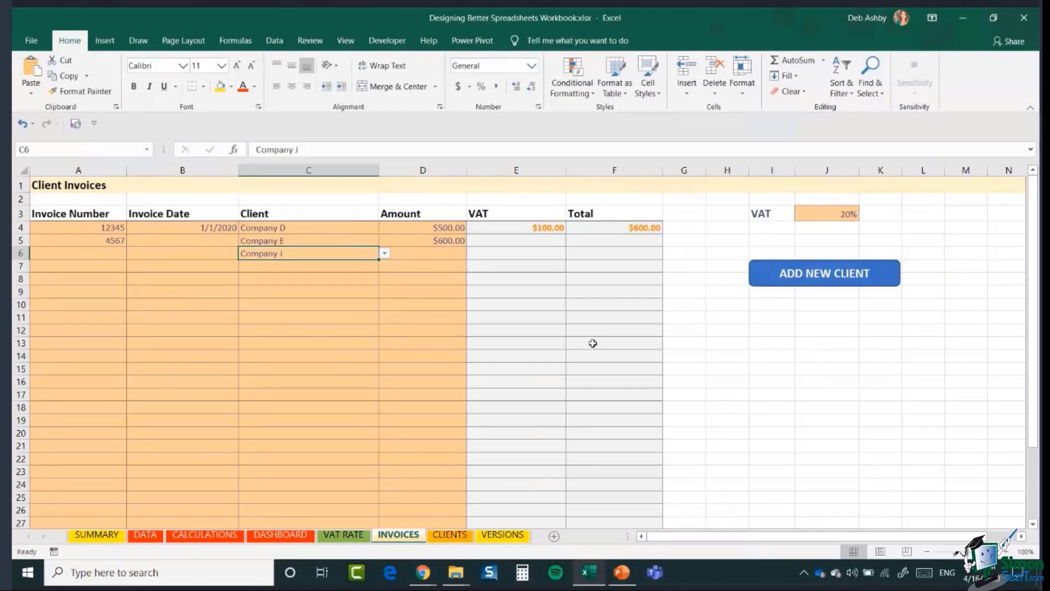
pyautogui.click(620, 572)
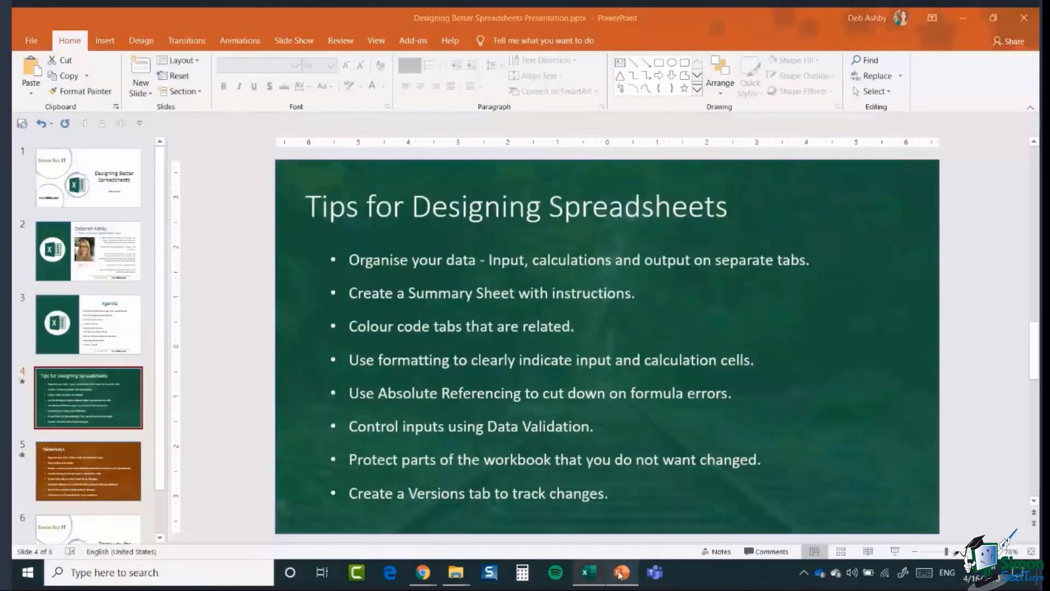
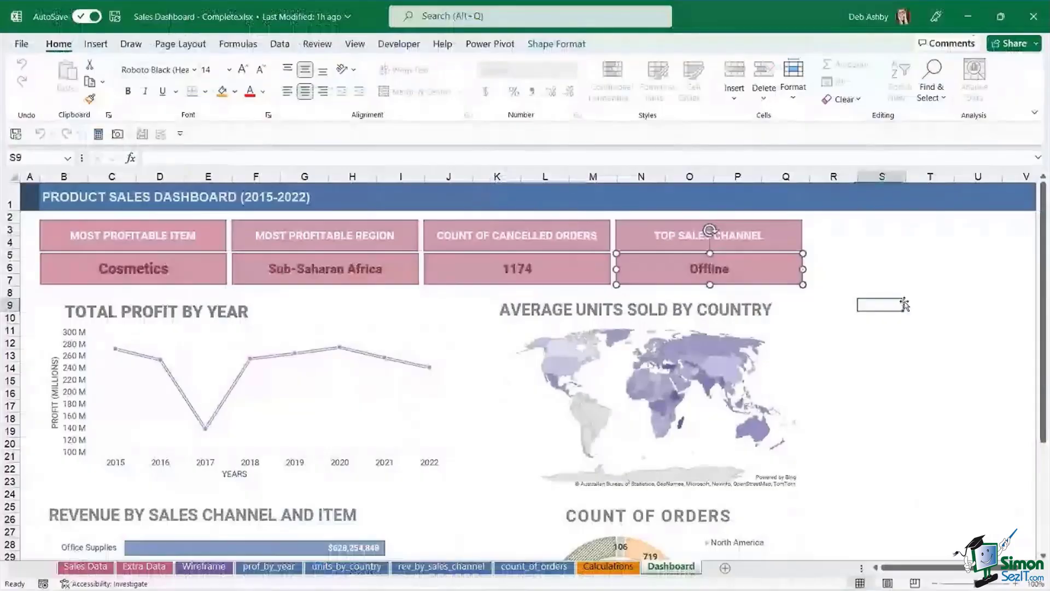
# - Clear the Offline sales channel selection and scroll through the dashboard
pyautogui.click(904, 304)
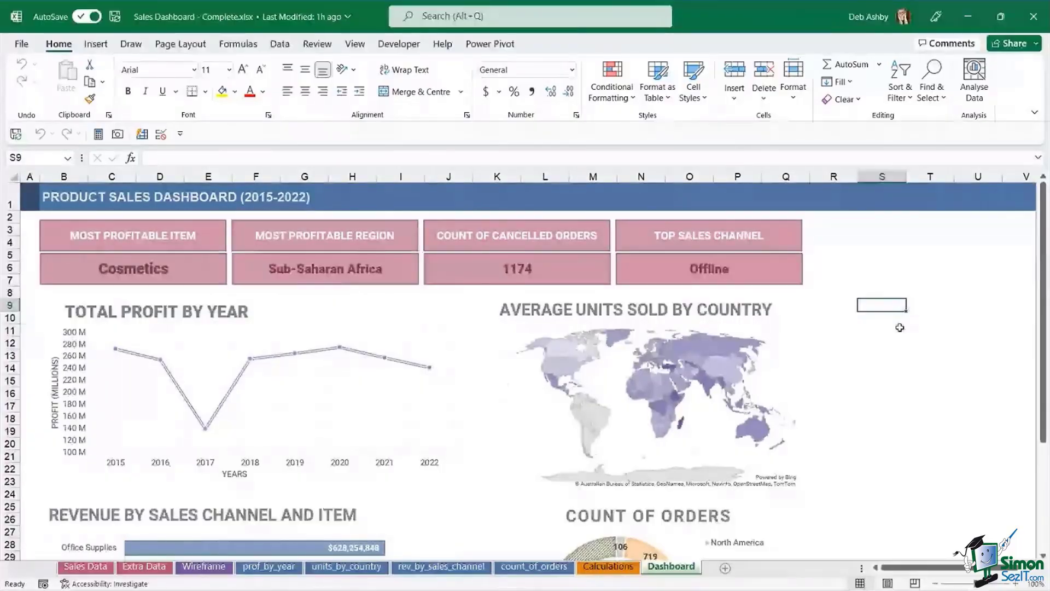
pyautogui.scroll(-3, 532, 380)
pyautogui.scroll(3, 532, 381)
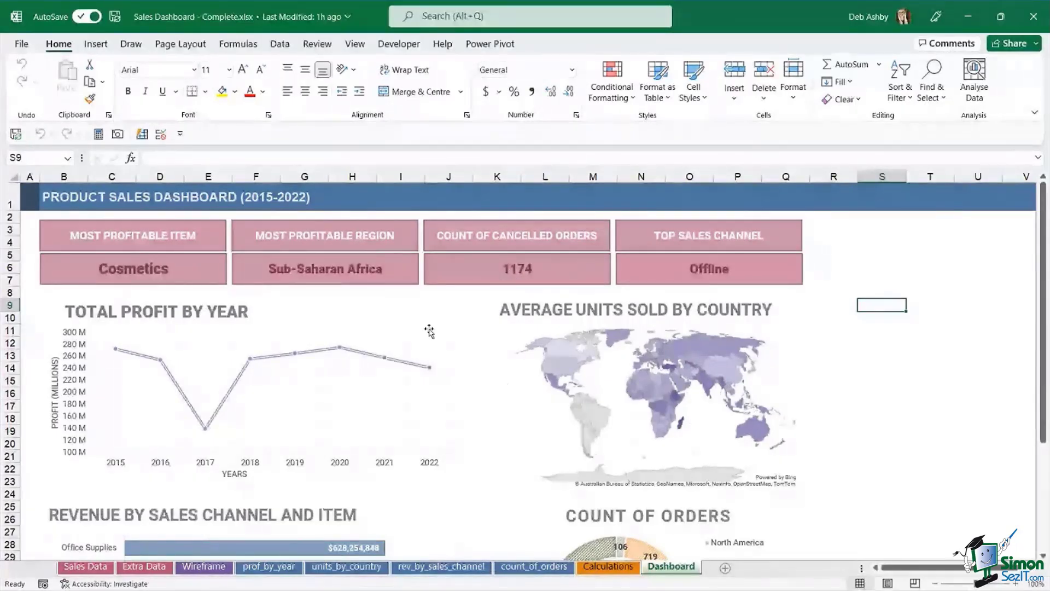
pyautogui.scroll(-2, 430, 331)
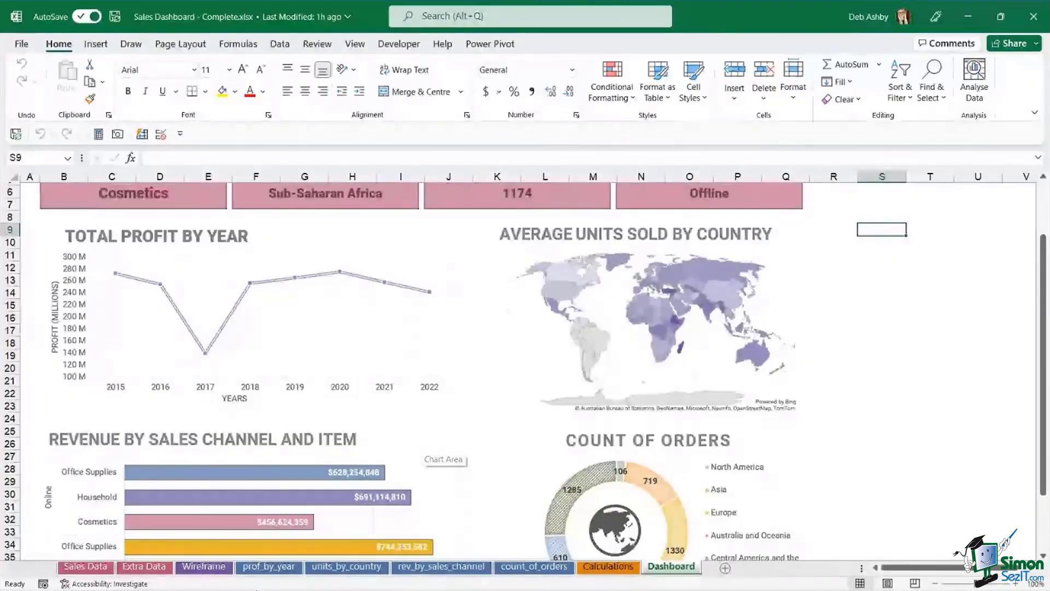
# - View the Financial Dashboards design pin in the browser, then return to Excel beside the map chart
pyautogui.moveTo(518, 580)
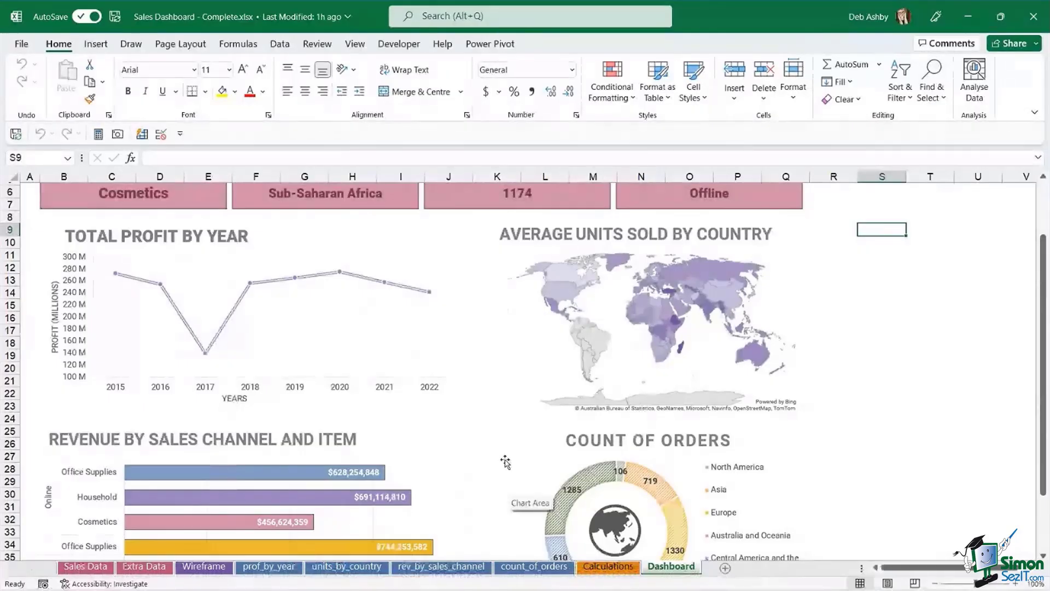
pyautogui.moveTo(591, 586)
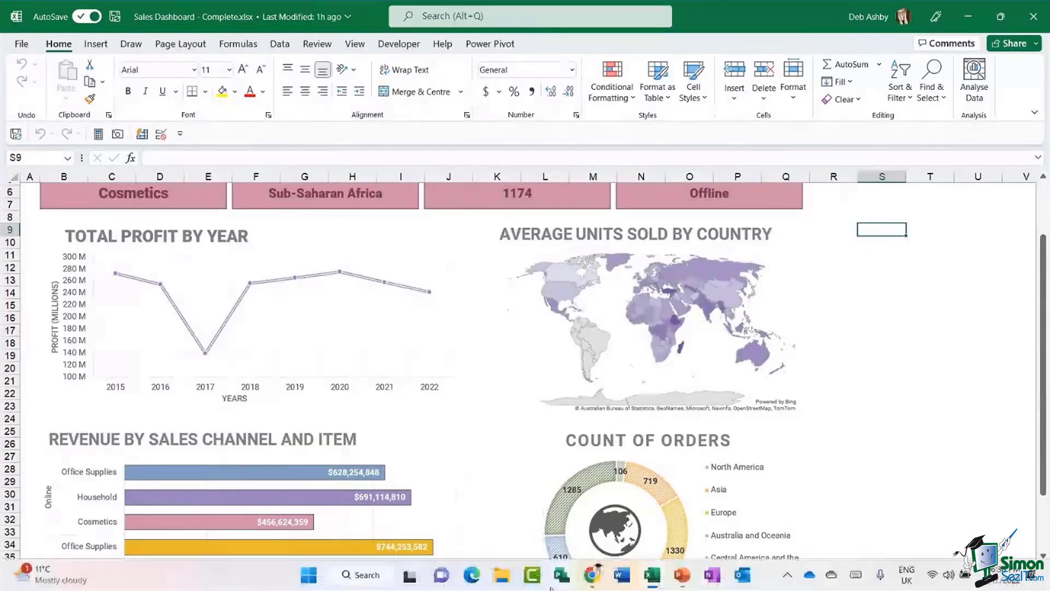
pyautogui.click(591, 575)
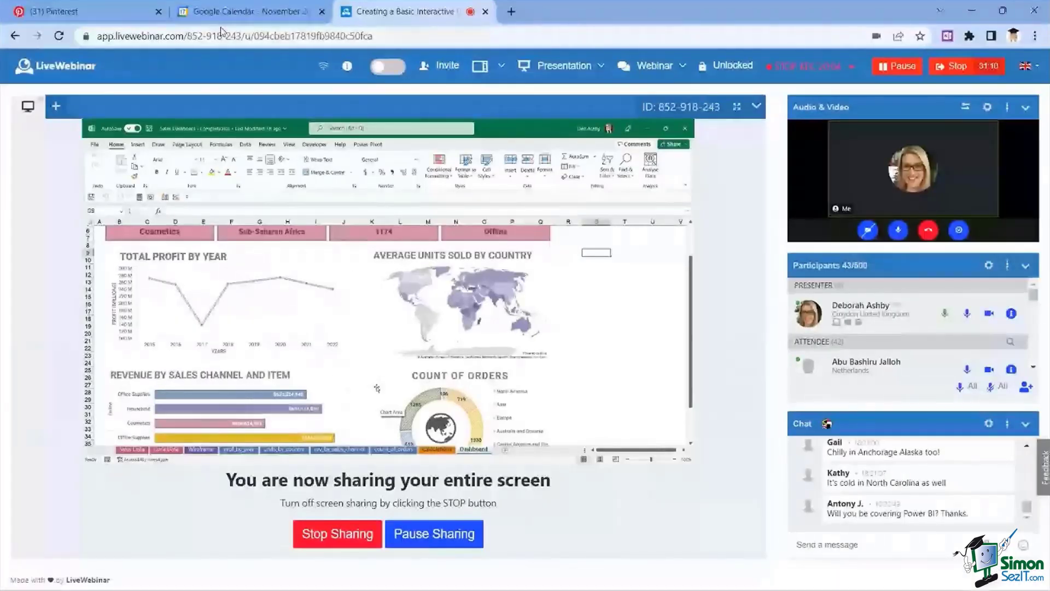
pyautogui.click(82, 12)
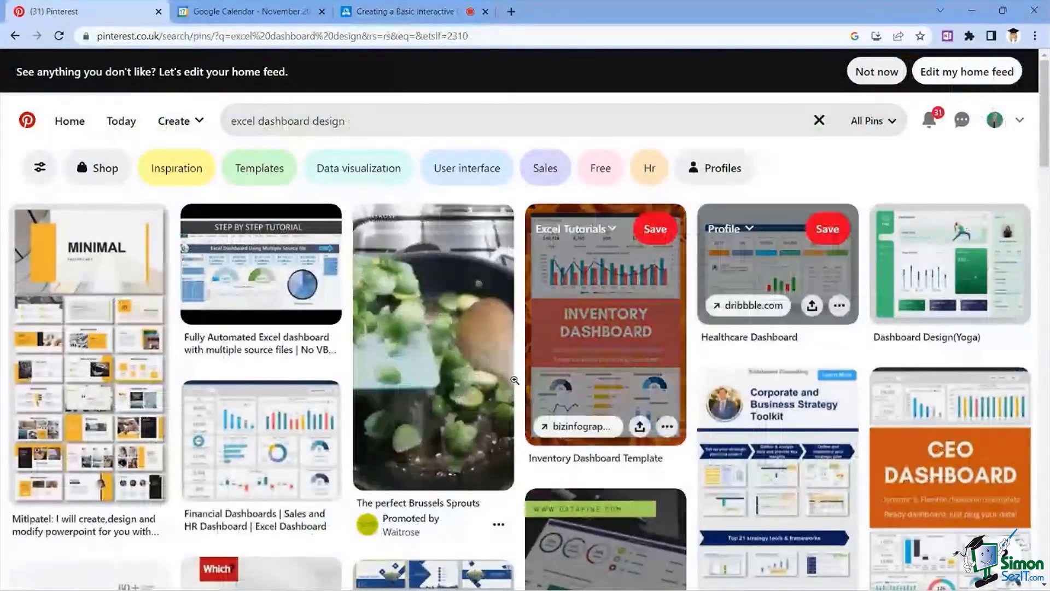
pyautogui.click(265, 439)
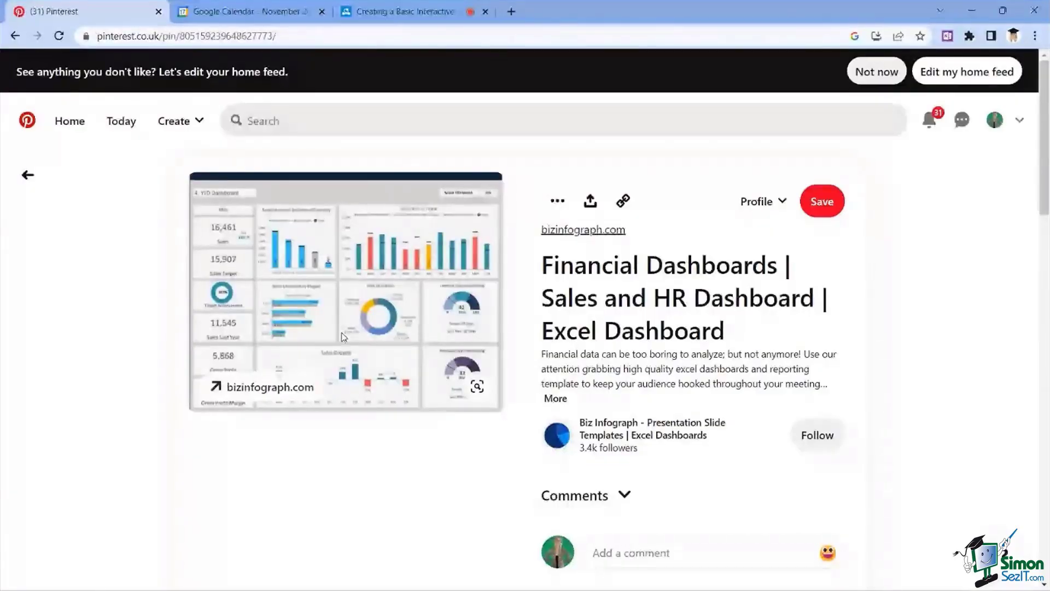
pyautogui.click(972, 12)
pyautogui.click(853, 356)
pyautogui.scroll(2, 853, 356)
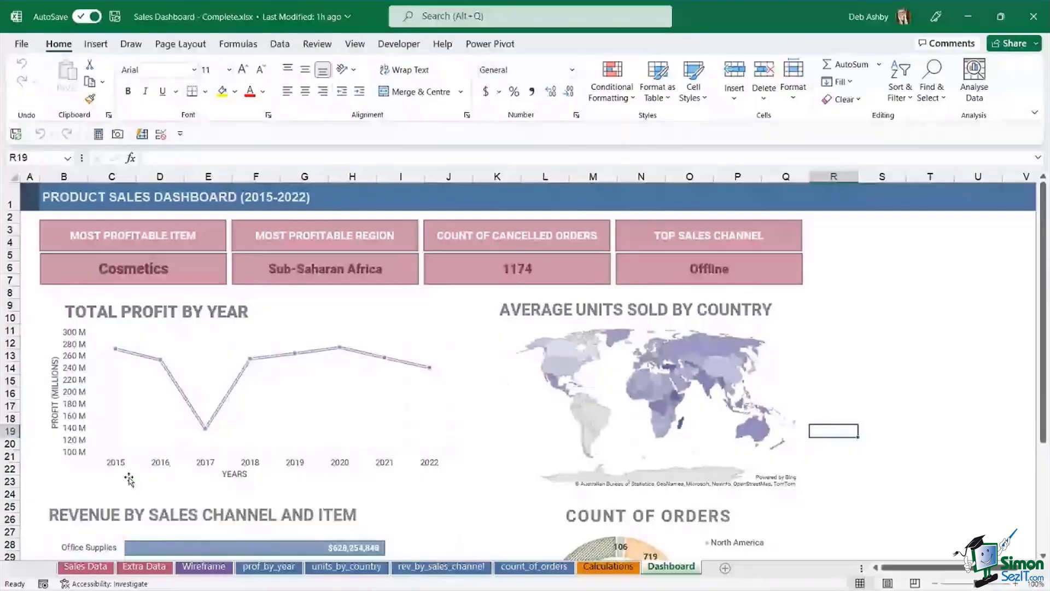
# - On the Sales Data sheet, jump from Sales Channel cell D8 to the table's last row and back
pyautogui.click(87, 567)
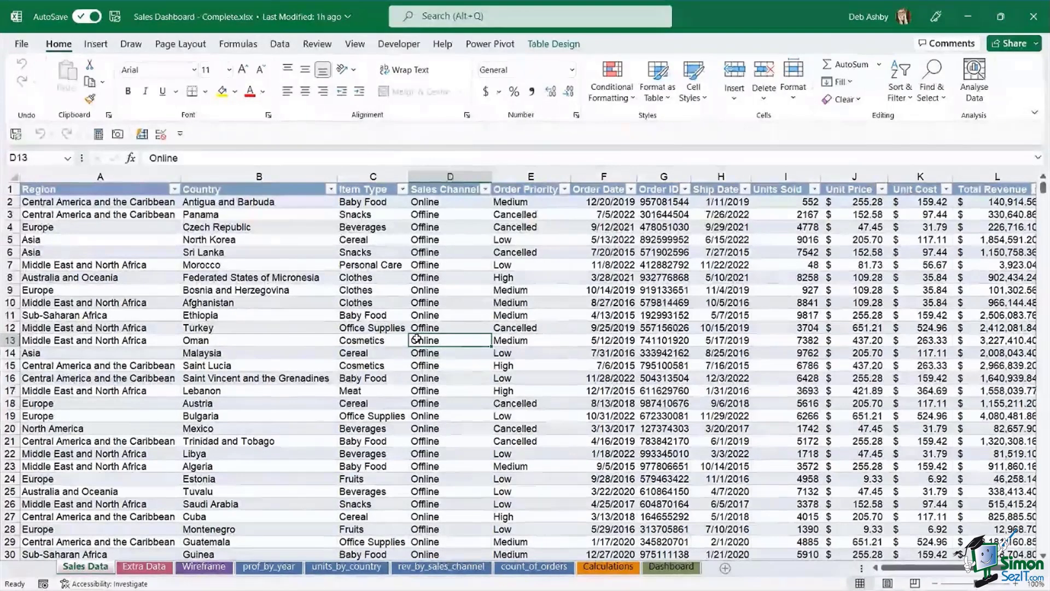
pyautogui.doubleClick(416, 339)
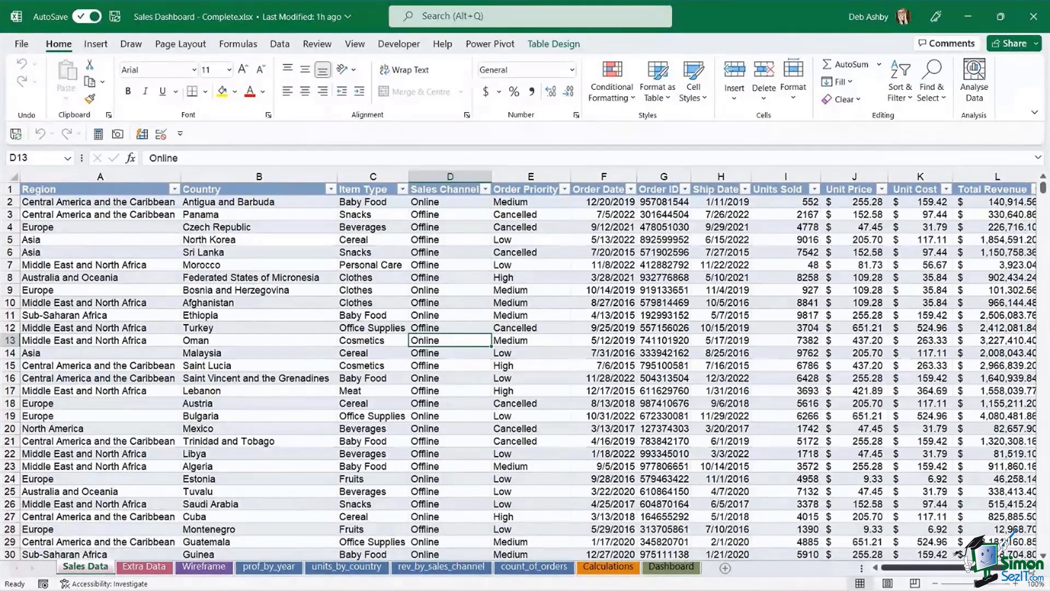
pyautogui.hscroll(3, 263, 276)
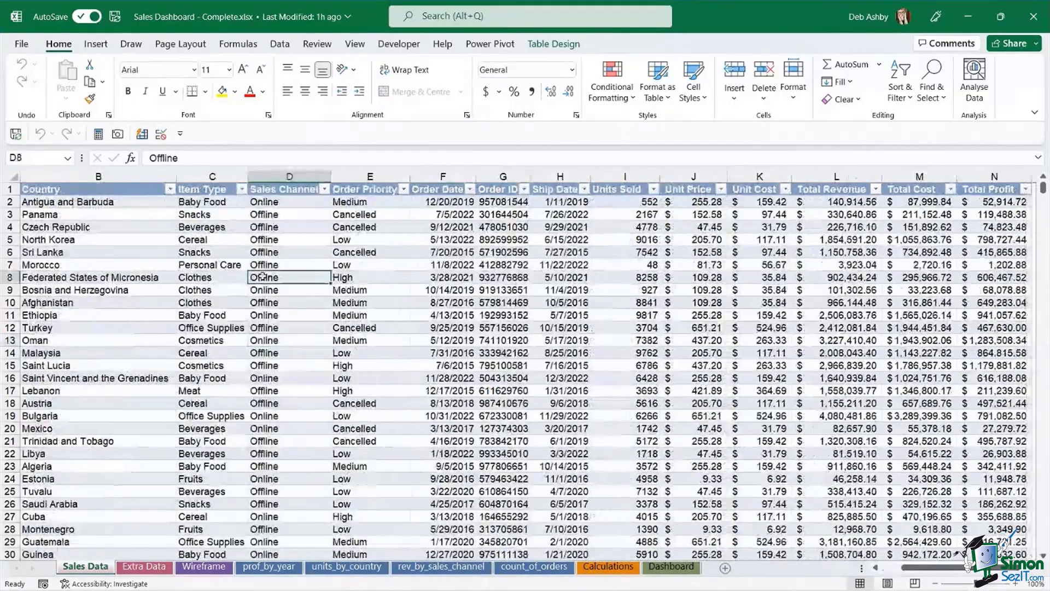
pyautogui.click(263, 277)
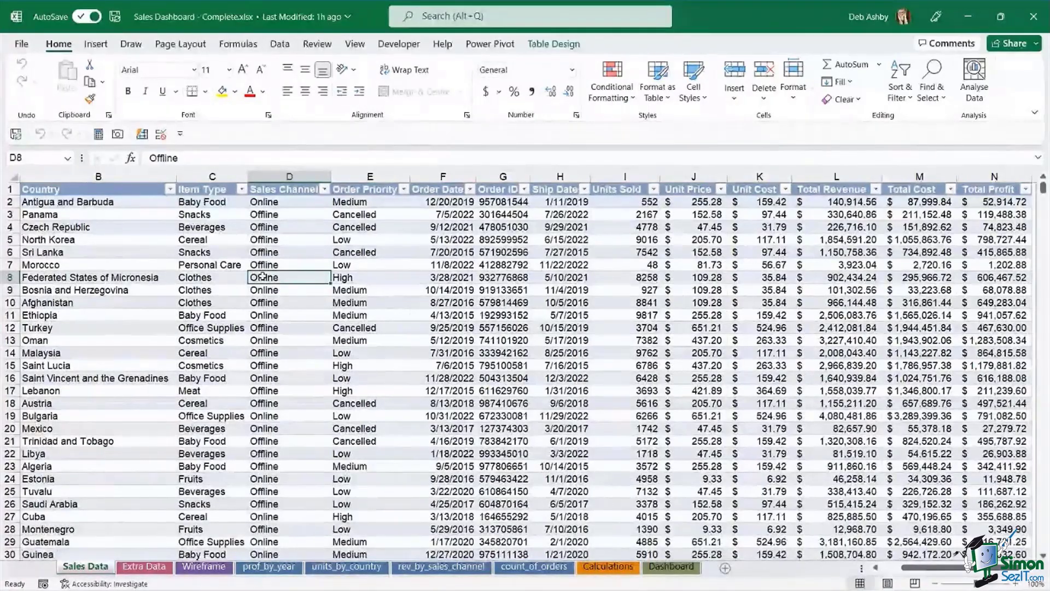
pyautogui.hotkey('ctrl', 'Down')
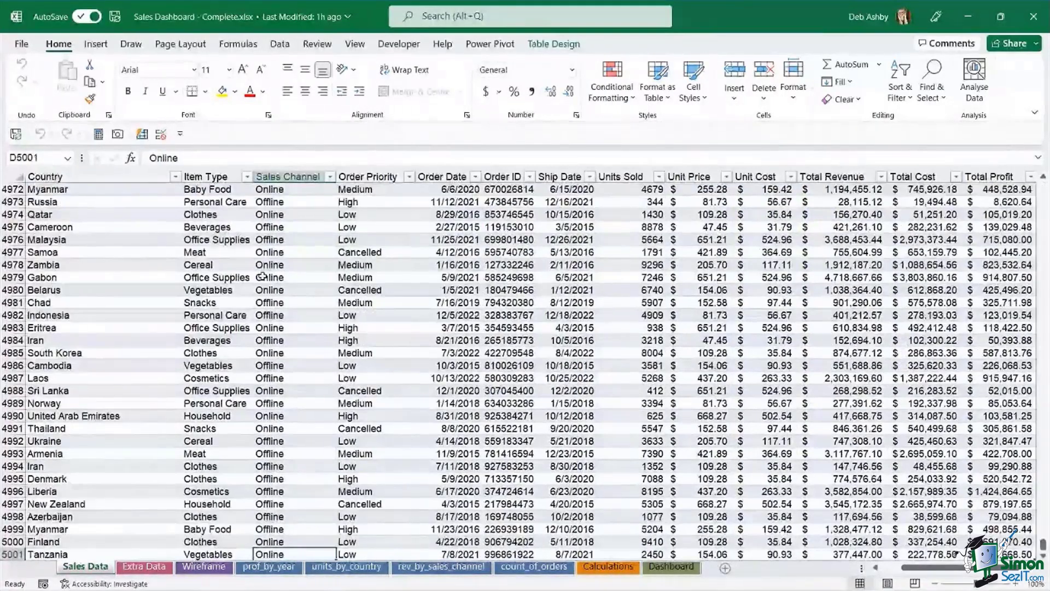
pyautogui.scroll(-1, 263, 277)
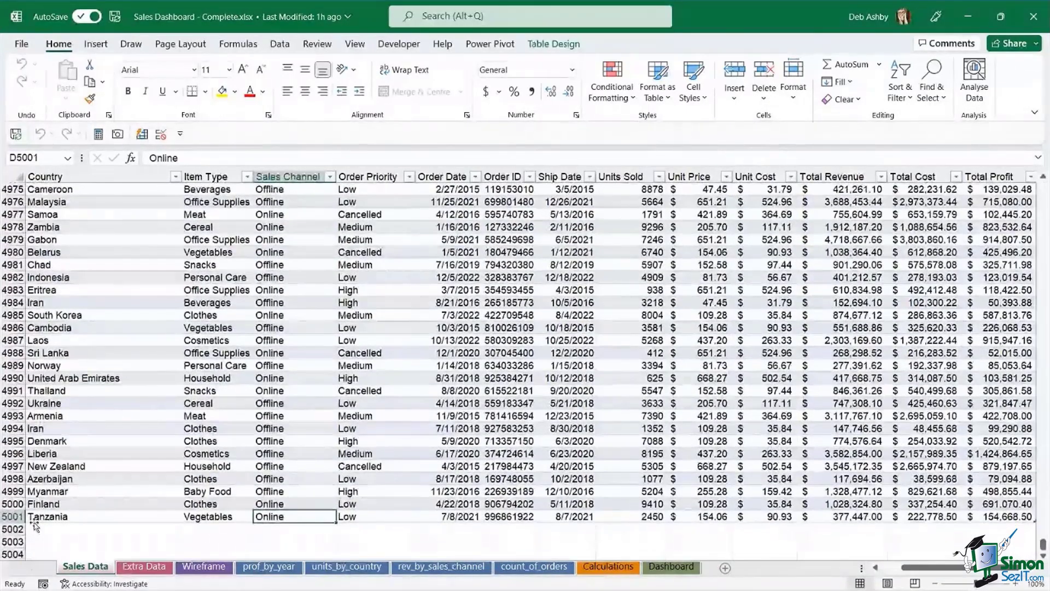
pyautogui.click(293, 329)
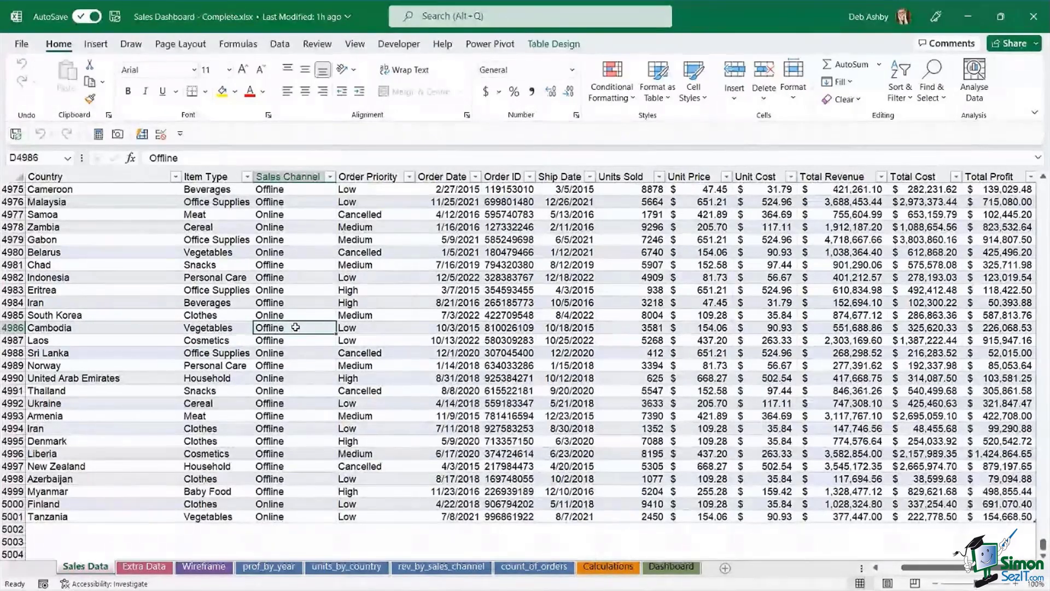
pyautogui.hotkey('ctrl', 'Up')
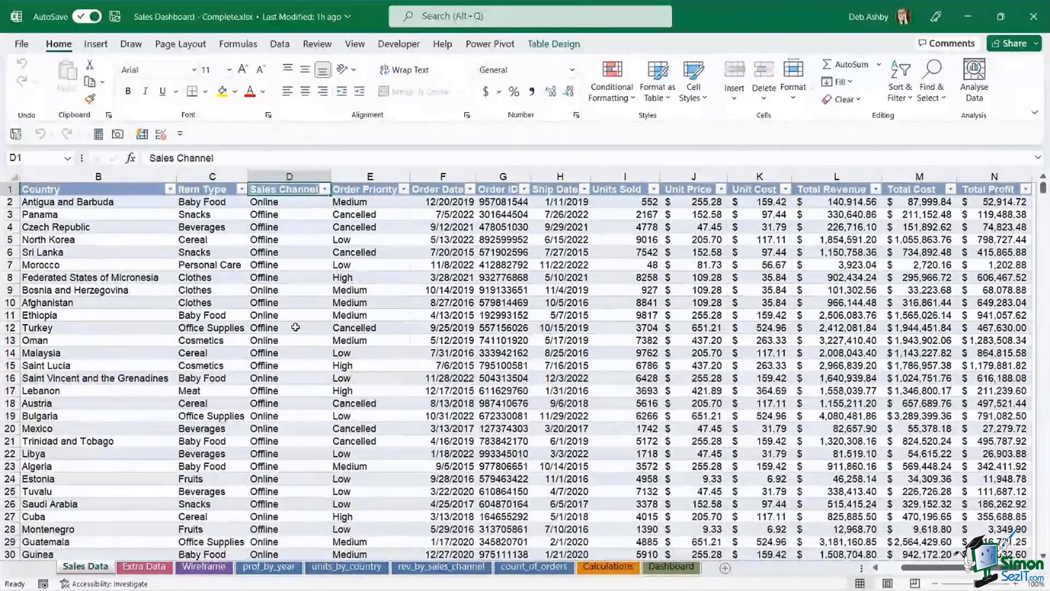
pyautogui.click(380, 277)
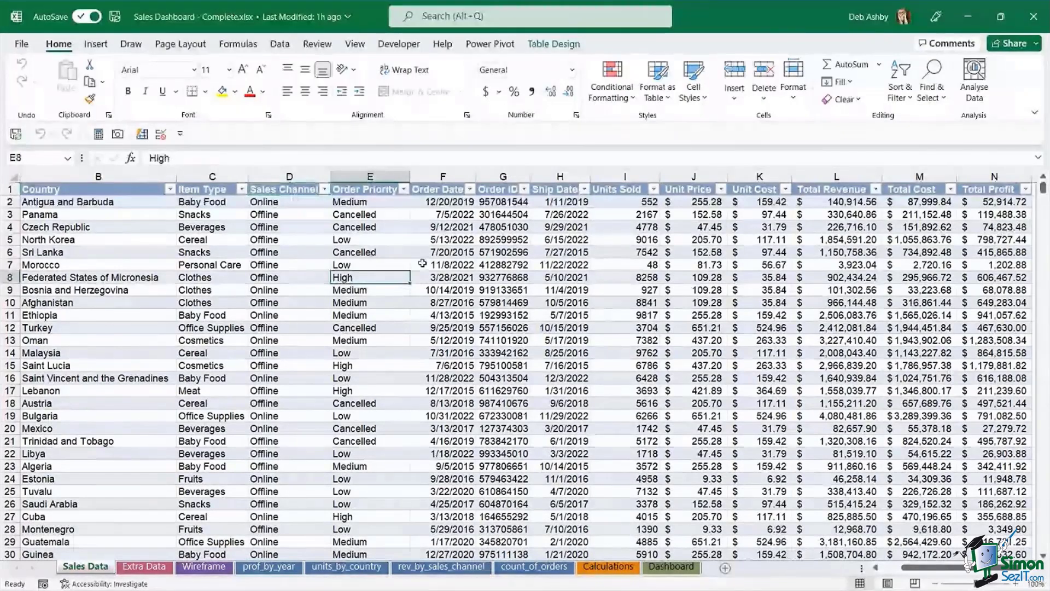
pyautogui.click(443, 264)
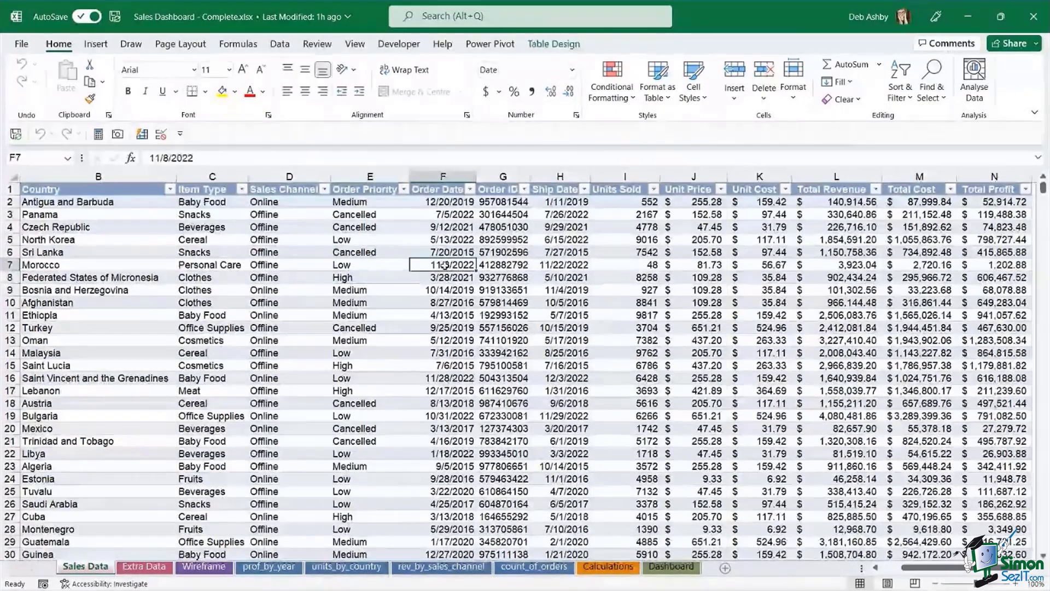
pyautogui.doubleClick(444, 265)
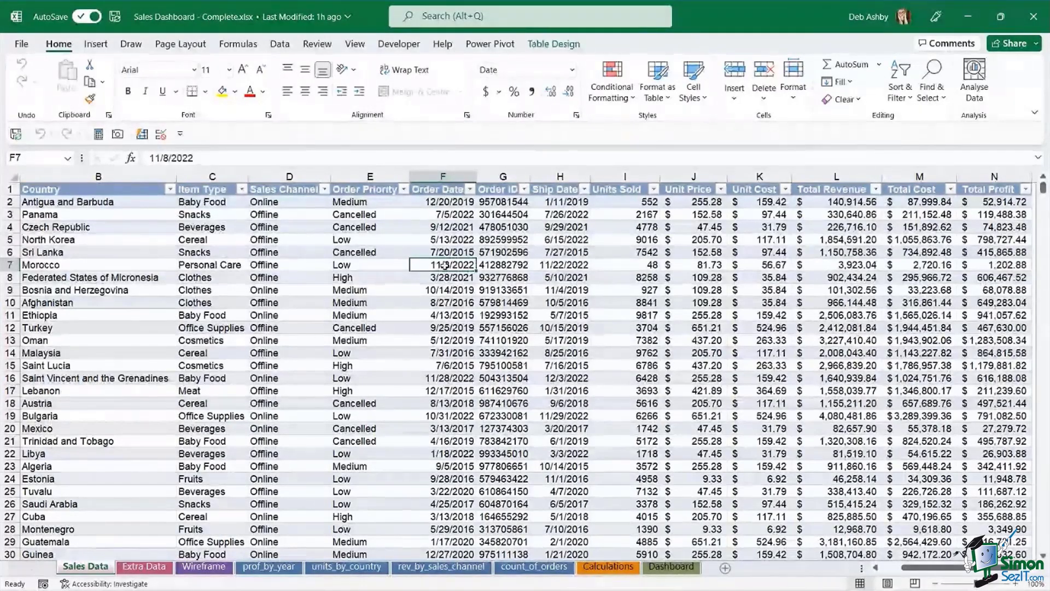
pyautogui.click(369, 240)
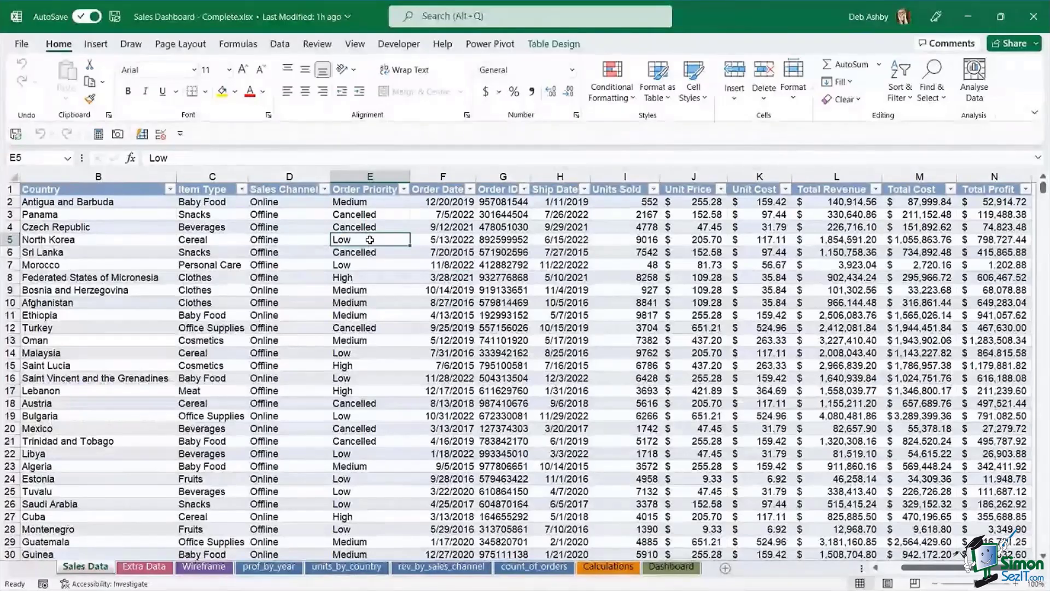
pyautogui.click(381, 226)
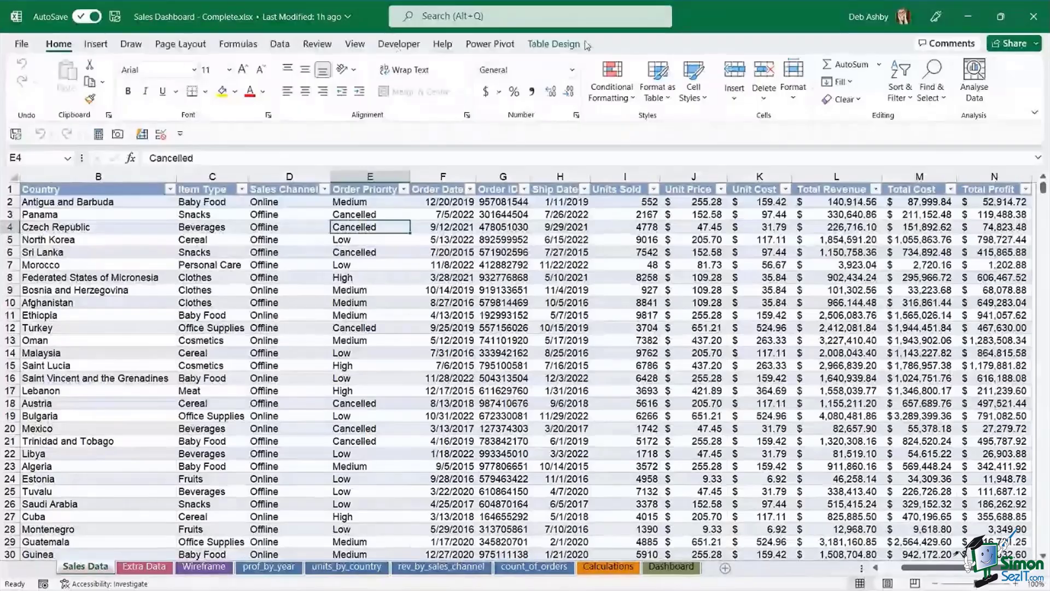
# - Show the Table Design options and inspect Order Date cells F7–F8 and Order ID G12
pyautogui.click(554, 44)
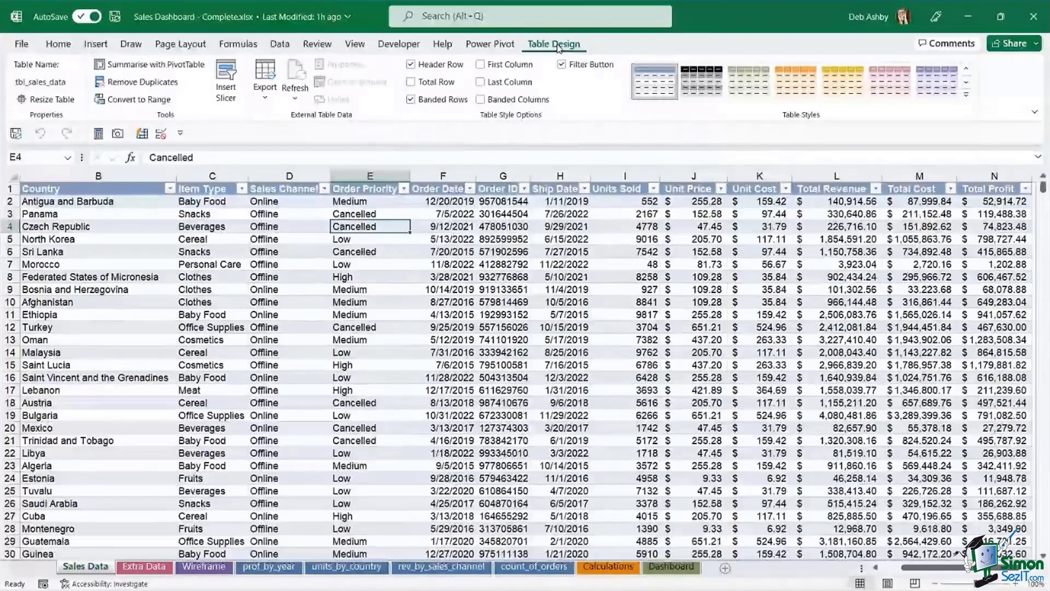
pyautogui.click(443, 274)
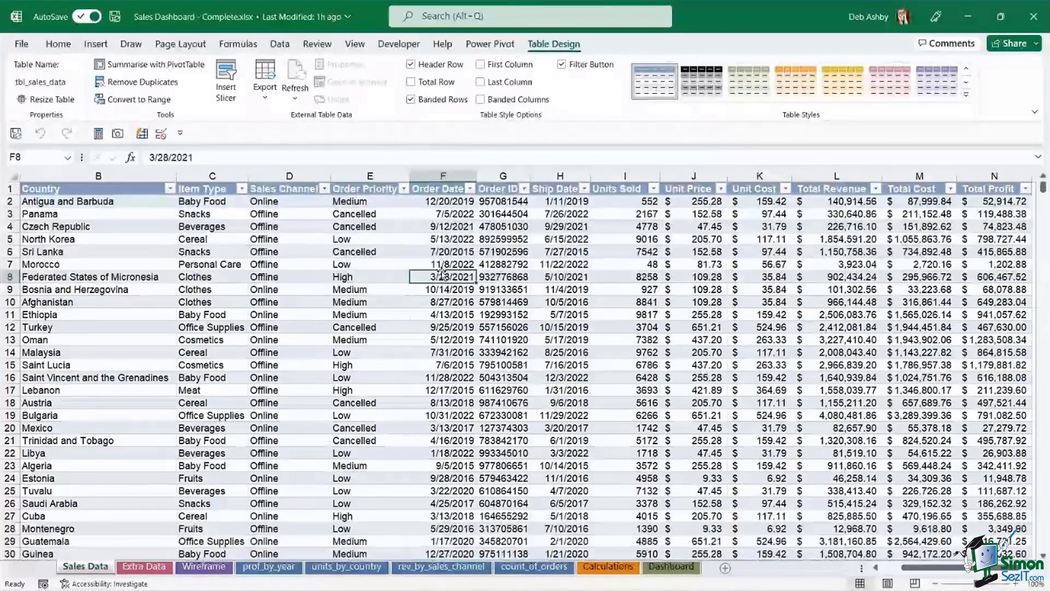
pyautogui.click(490, 328)
pyautogui.click(433, 275)
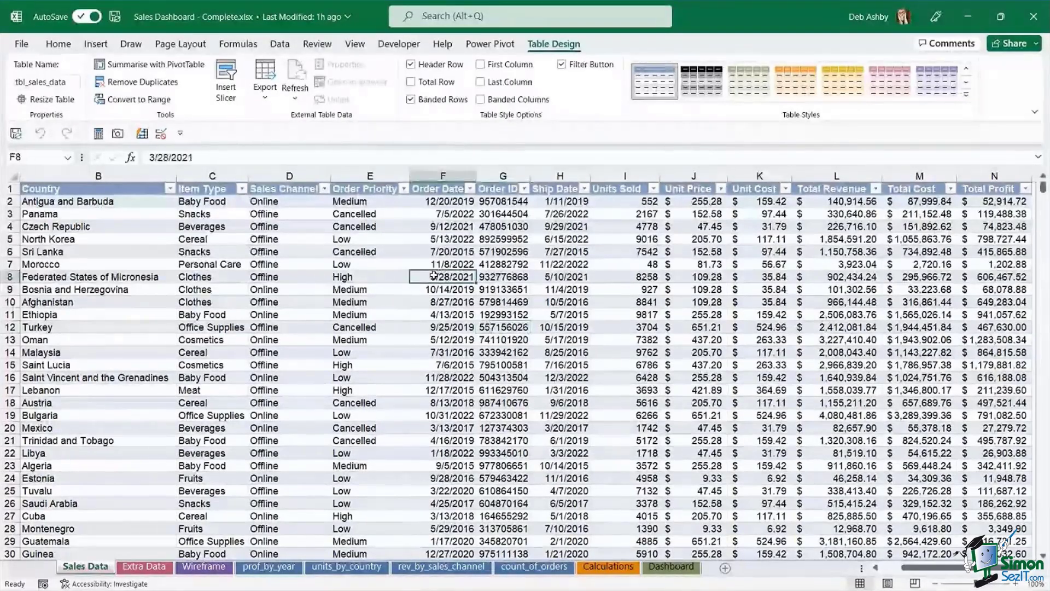
pyautogui.press('Up')
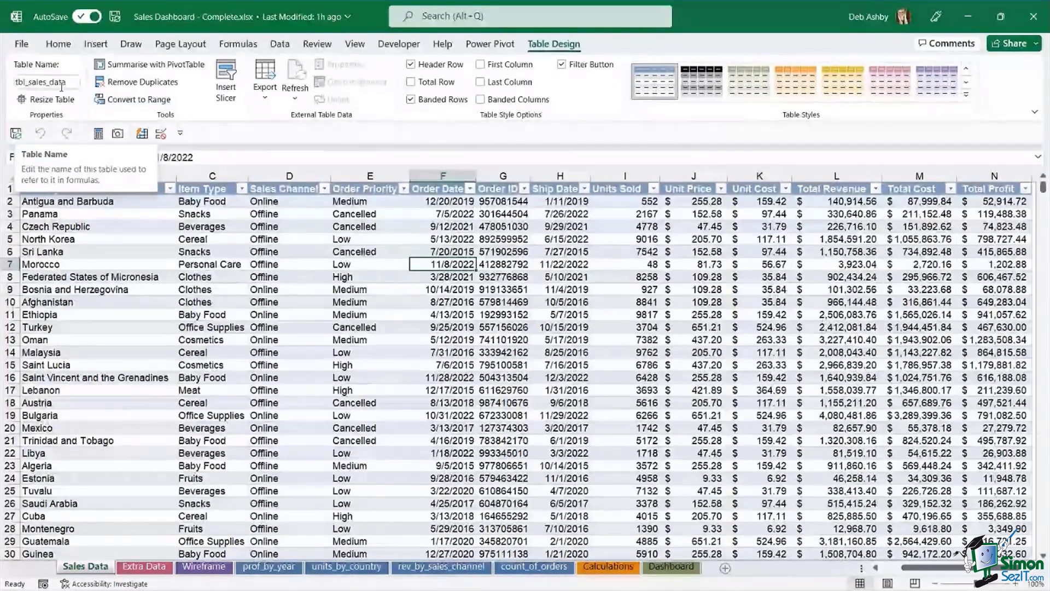
# - Look over the Order Date and Ship Date values, then open the Wireframe sheet
pyautogui.click(346, 280)
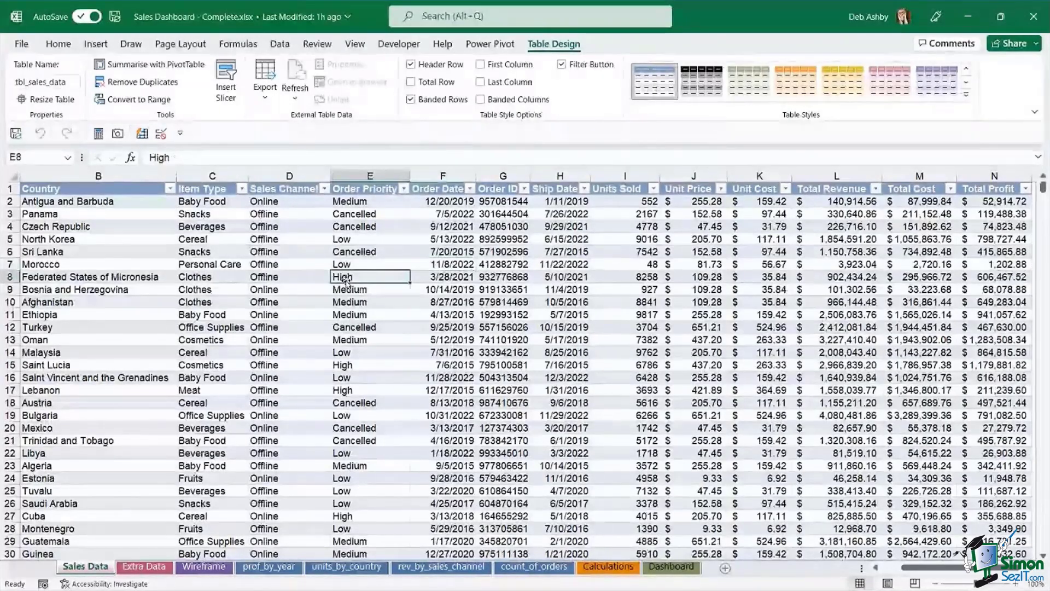
pyautogui.click(446, 339)
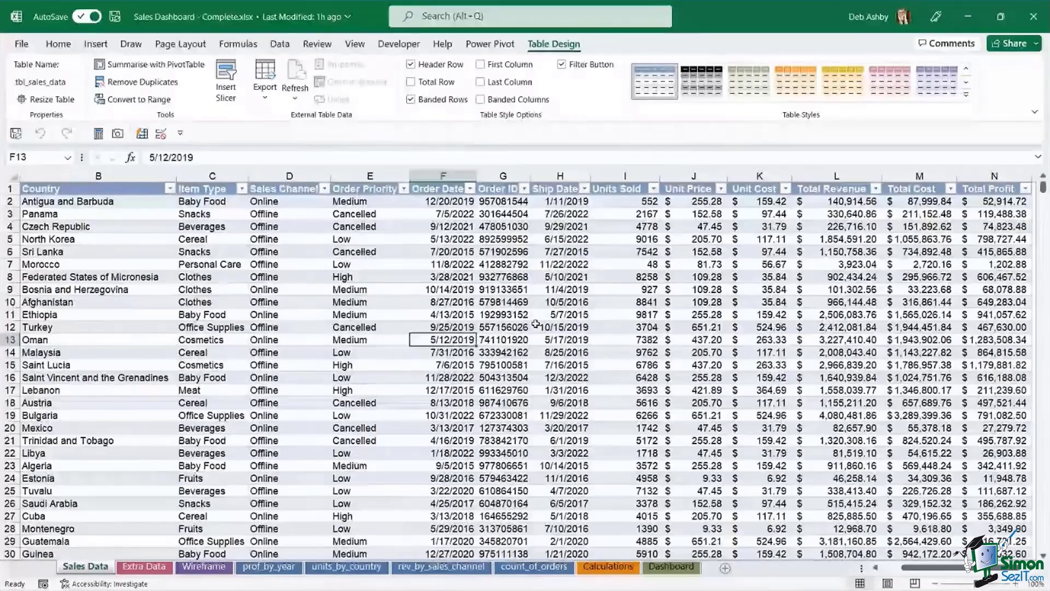
pyautogui.click(550, 315)
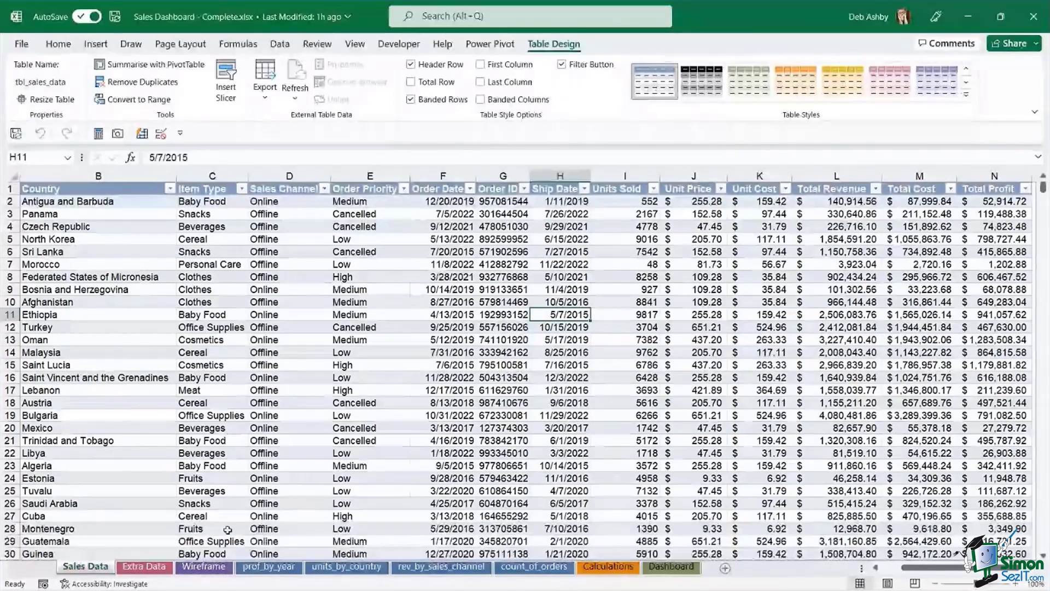
pyautogui.click(214, 571)
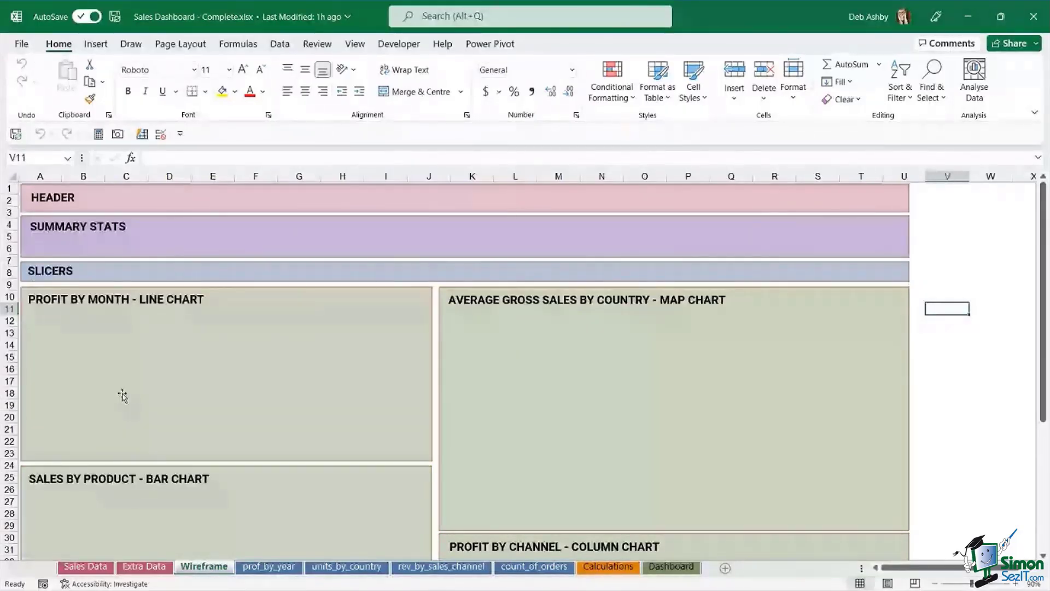
pyautogui.scroll(-4, 746, 342)
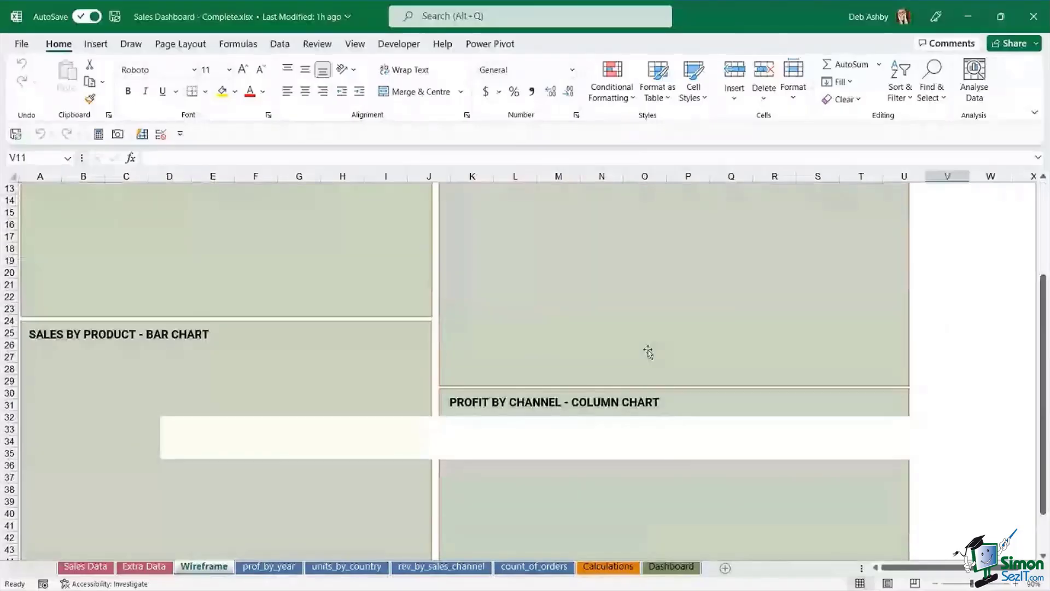
pyautogui.scroll(4, 648, 351)
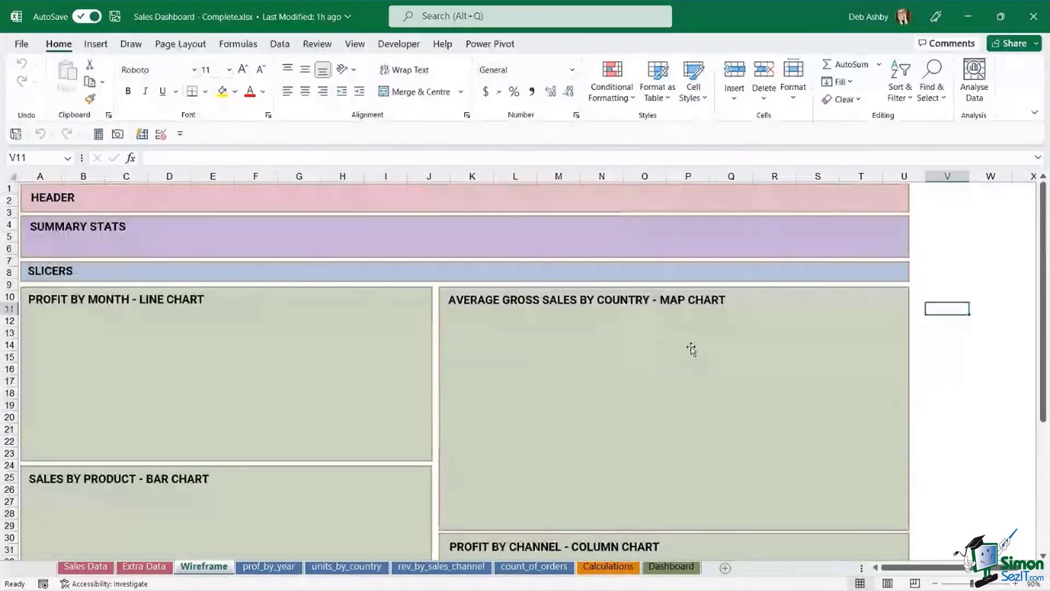
pyautogui.click(960, 332)
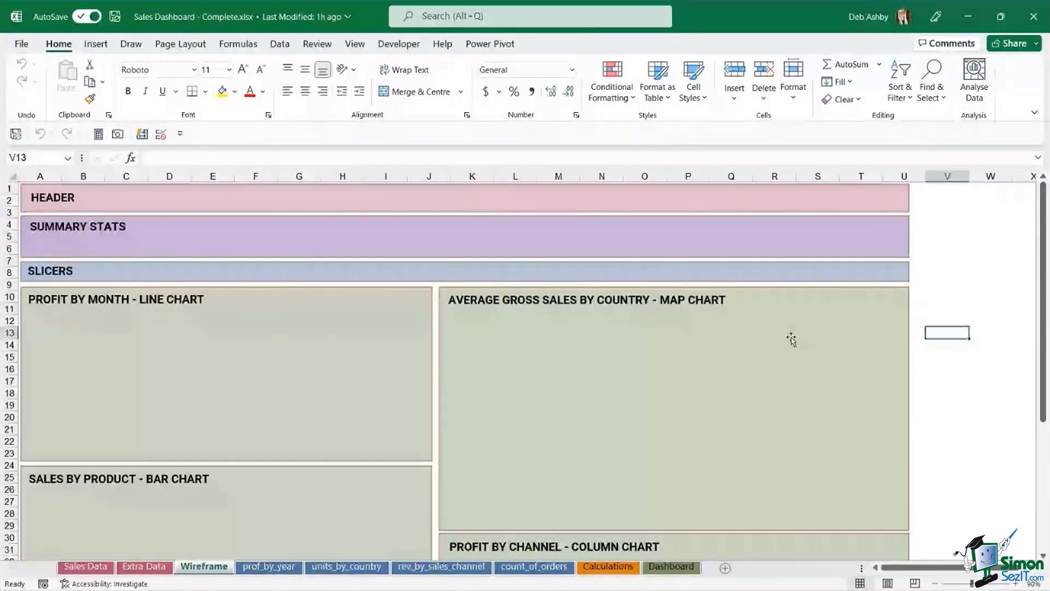
pyautogui.click(949, 190)
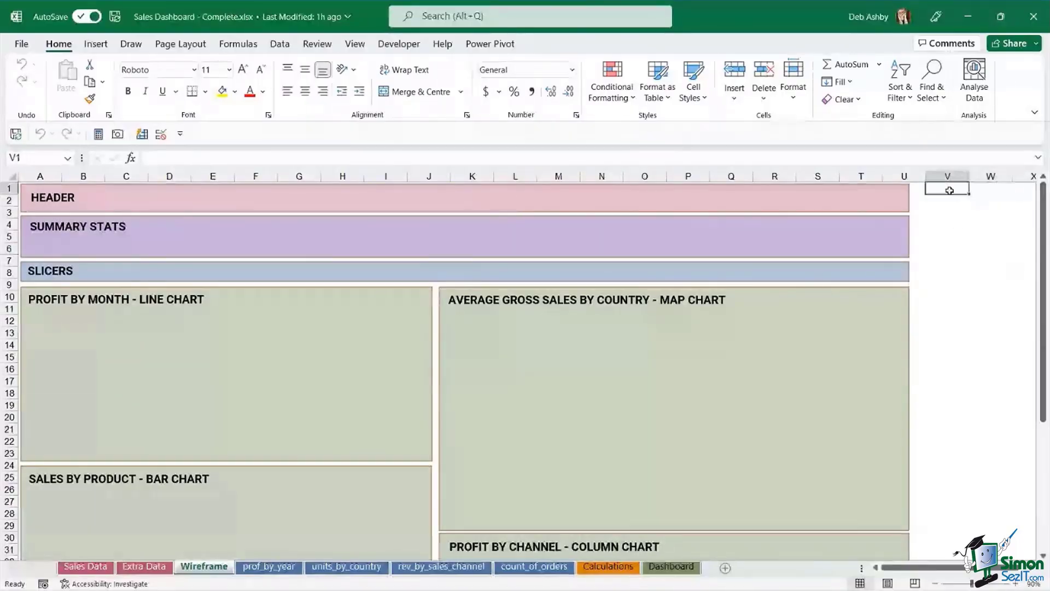
pyautogui.click(948, 207)
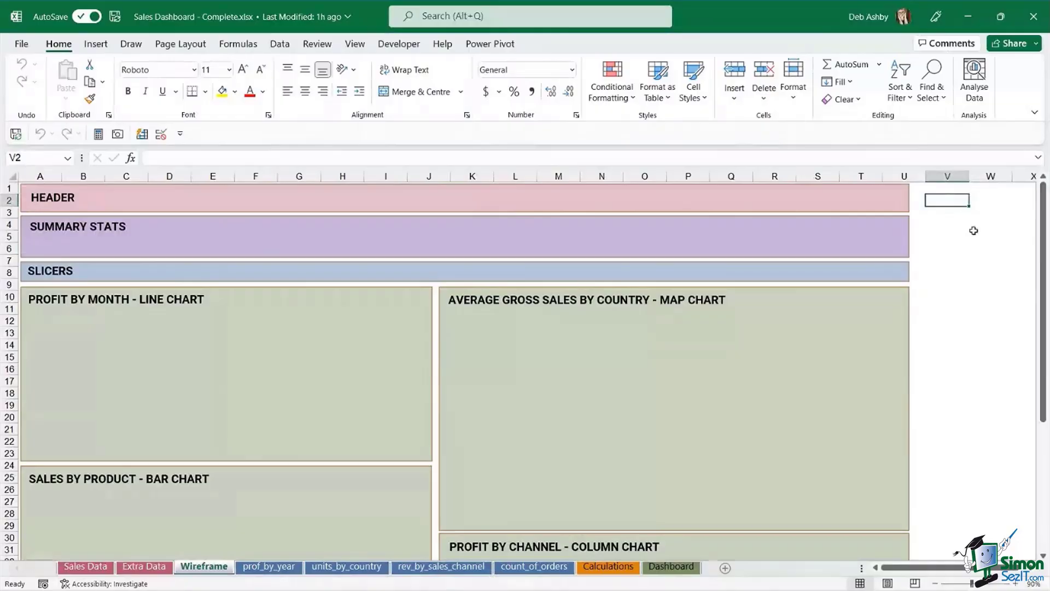
pyautogui.click(948, 247)
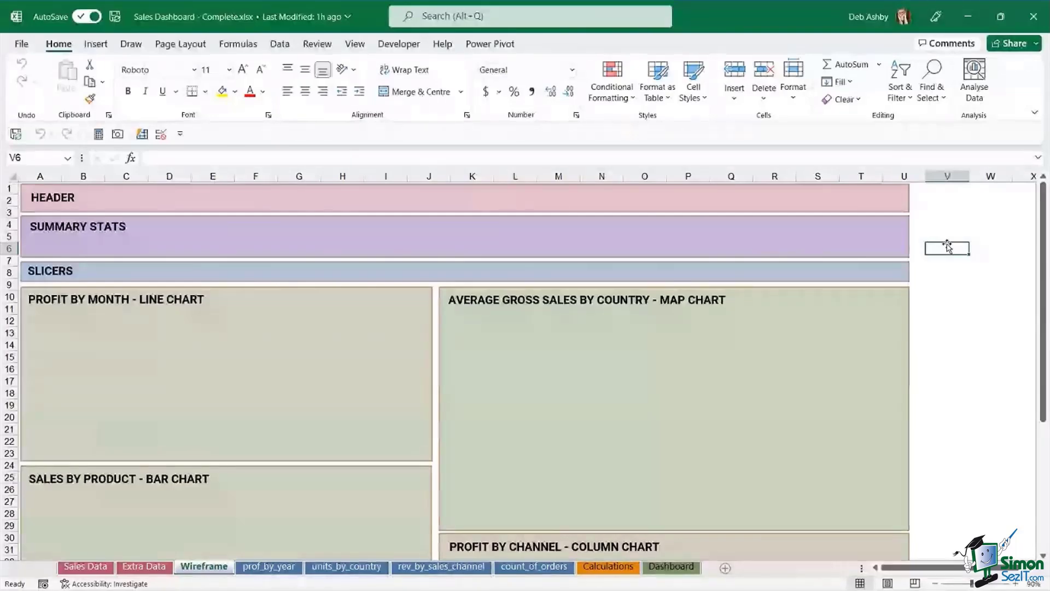
# - View the finished Dashboard sheet, selecting cells S6 and S9, then go to Sales Data
pyautogui.click(671, 566)
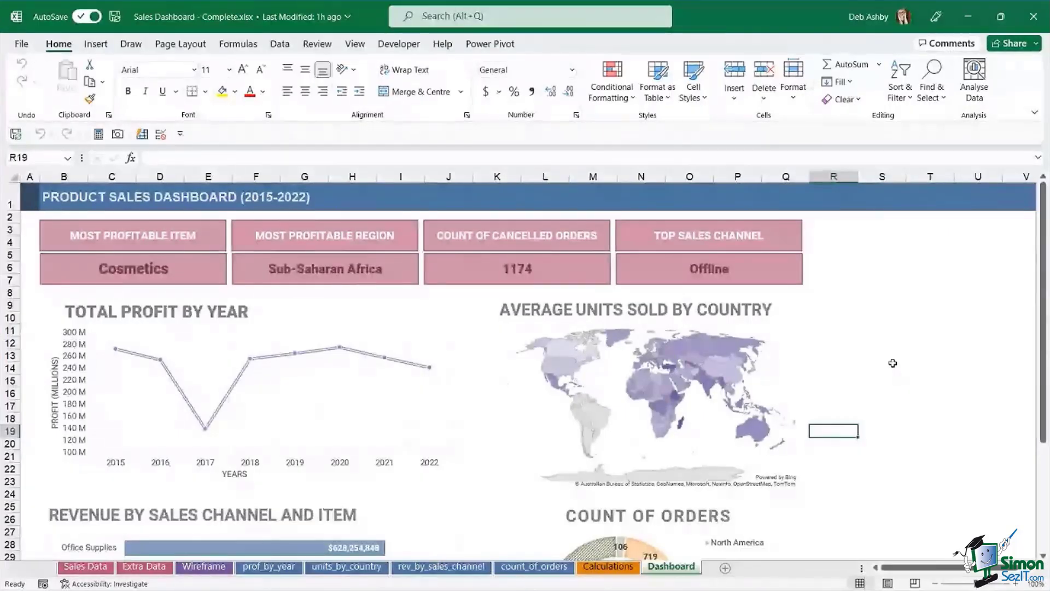
pyautogui.click(876, 265)
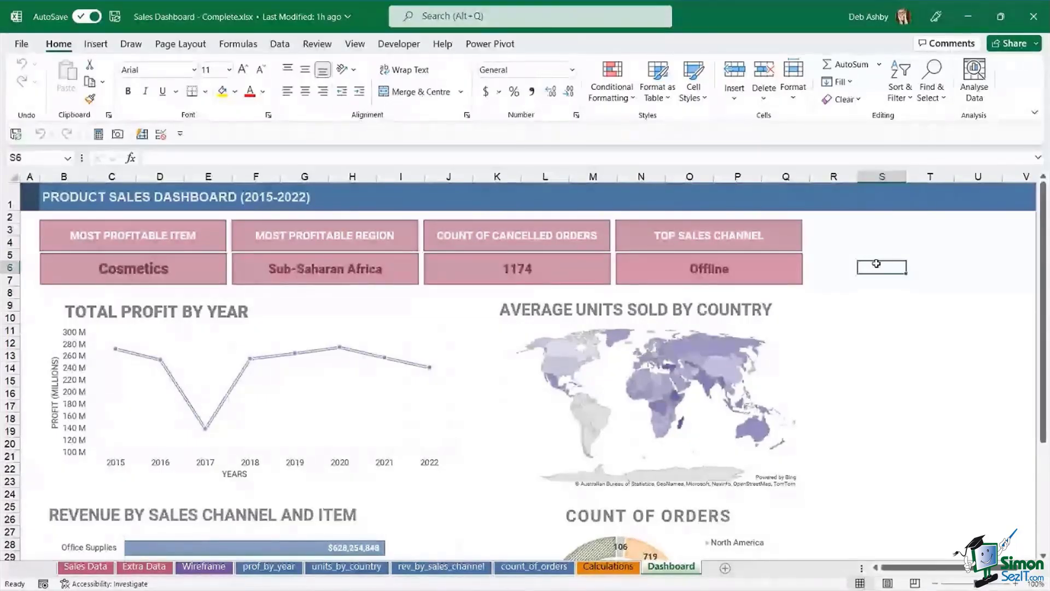
pyautogui.click(882, 307)
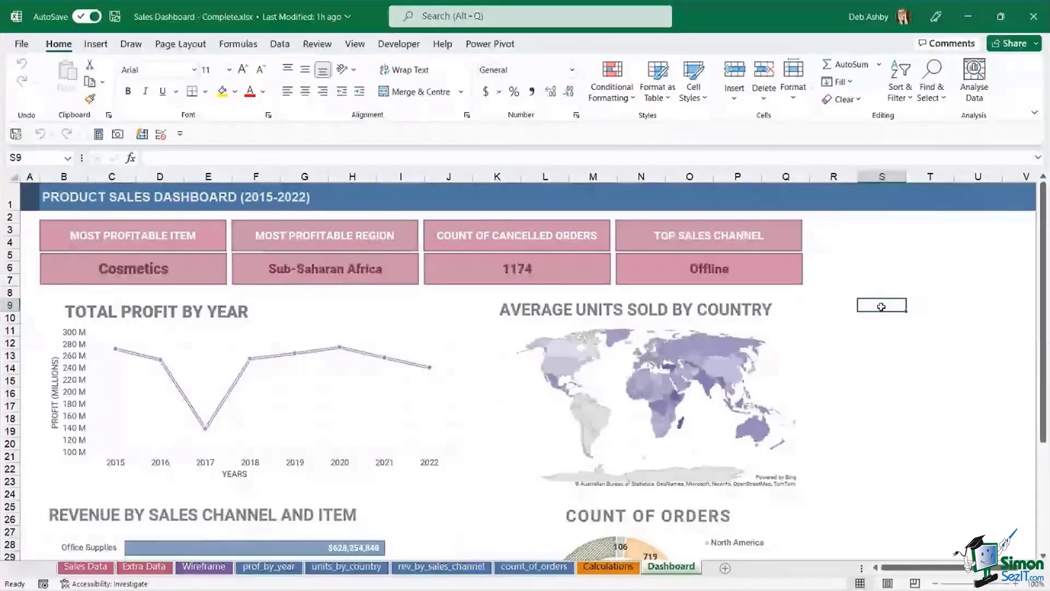
pyautogui.click(85, 566)
# - Move via Extra Data to the prof_by_year sheet's profit pivot and chart
pyautogui.click(156, 569)
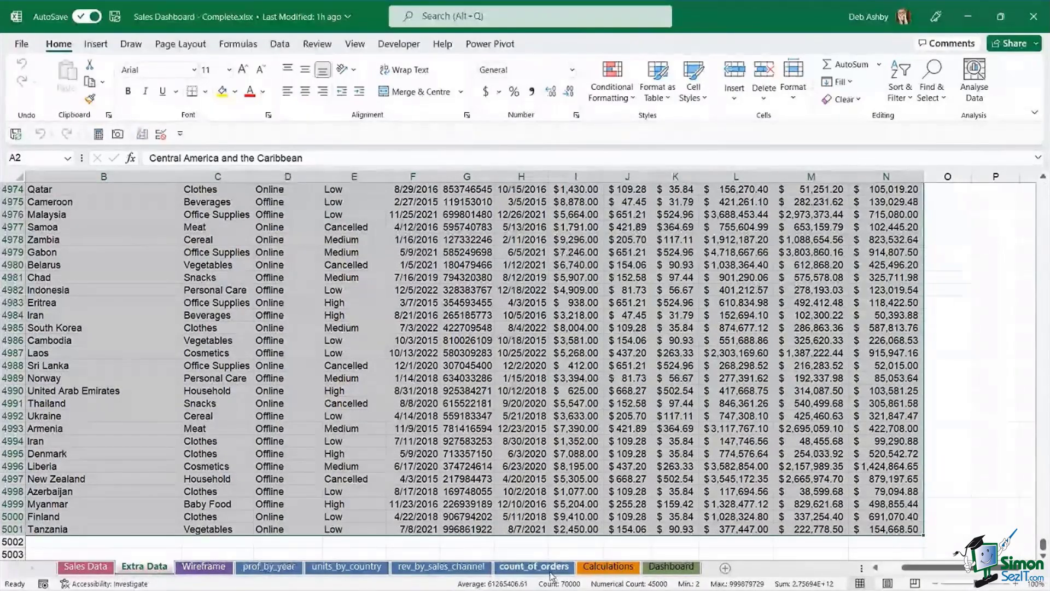
pyautogui.click(277, 569)
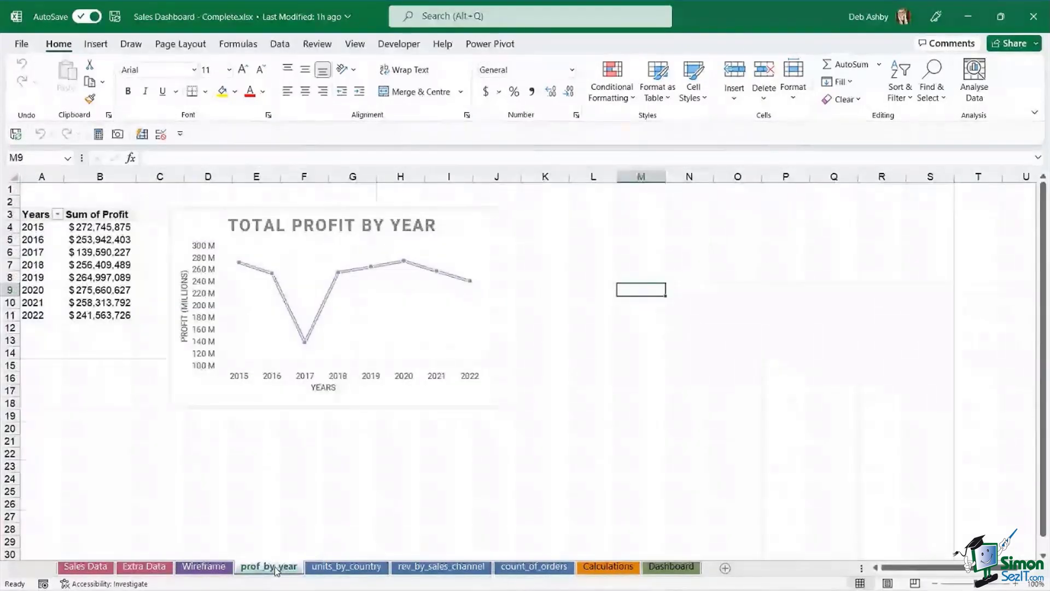
# - Review units_by_country, rev_by_sales_channel, count_of_orders and Calculations, ending on Dashboard
pyautogui.click(356, 569)
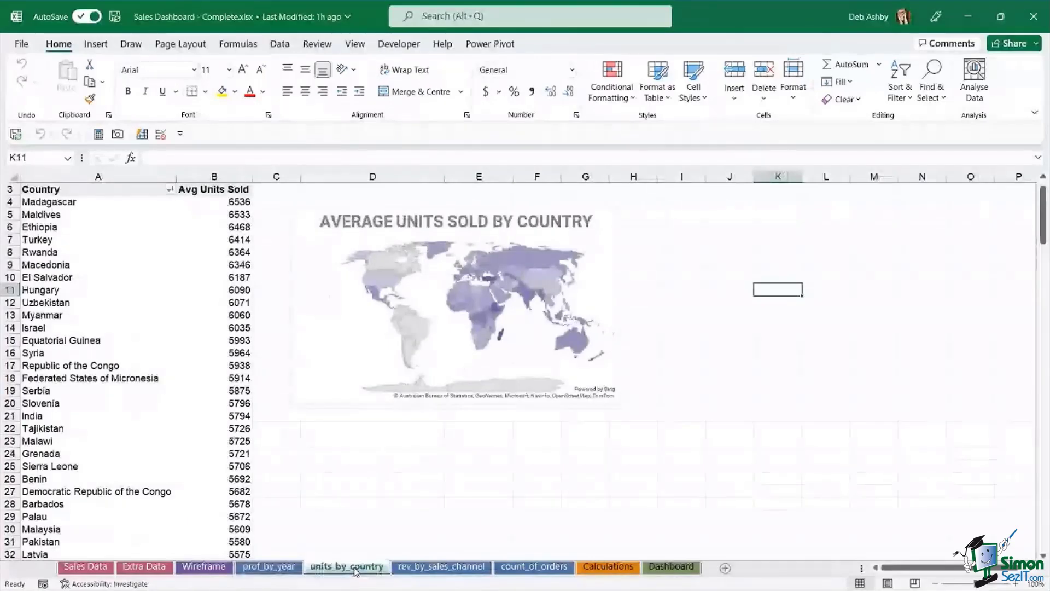
pyautogui.click(440, 568)
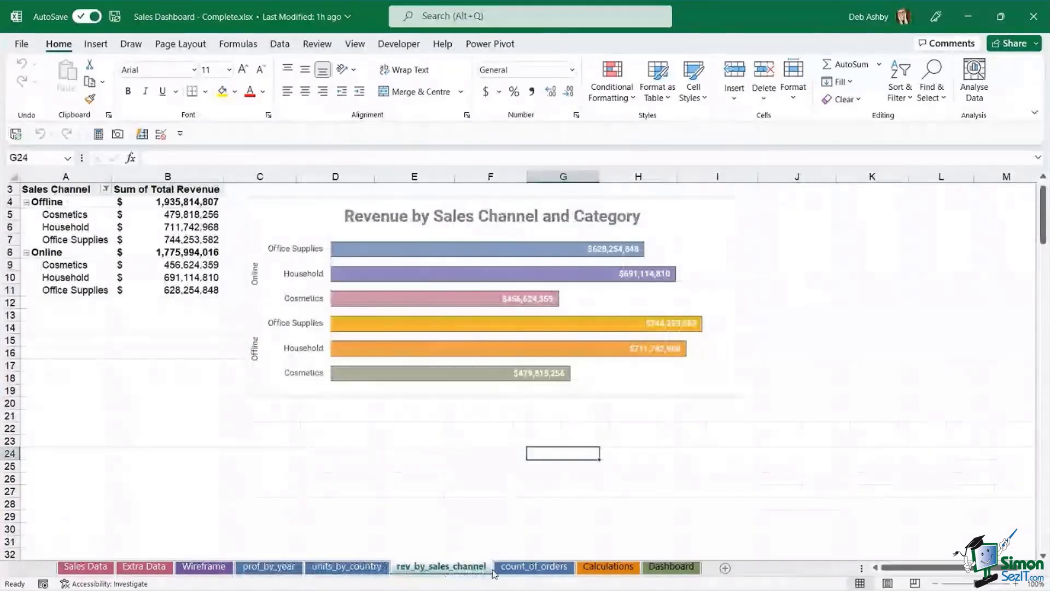
pyautogui.click(534, 567)
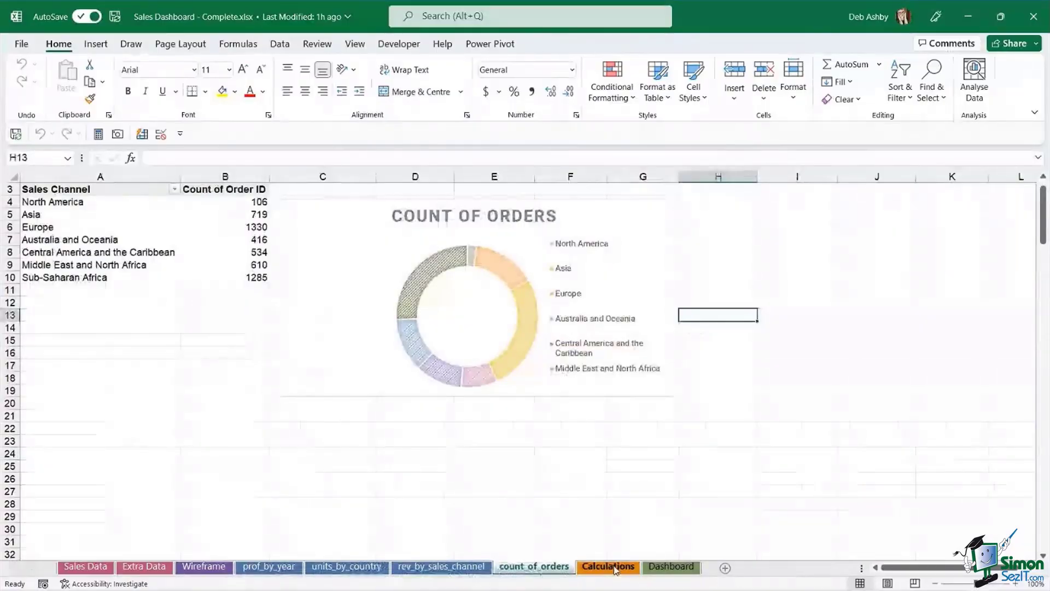
pyautogui.click(615, 568)
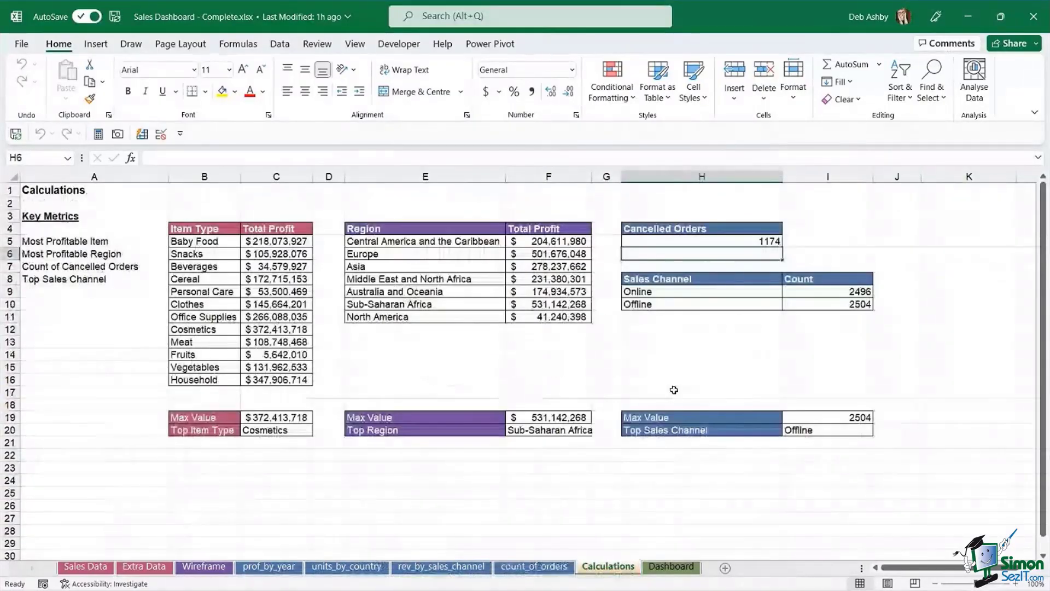
pyautogui.click(677, 571)
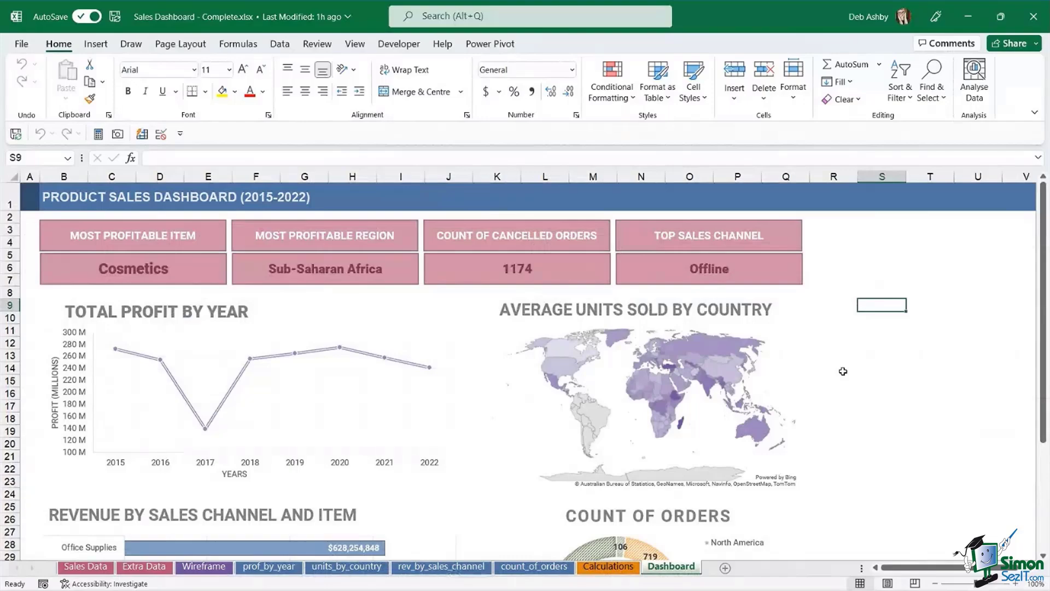
# - Select two cells on the Dashboard, then close the completed workbook
pyautogui.click(852, 280)
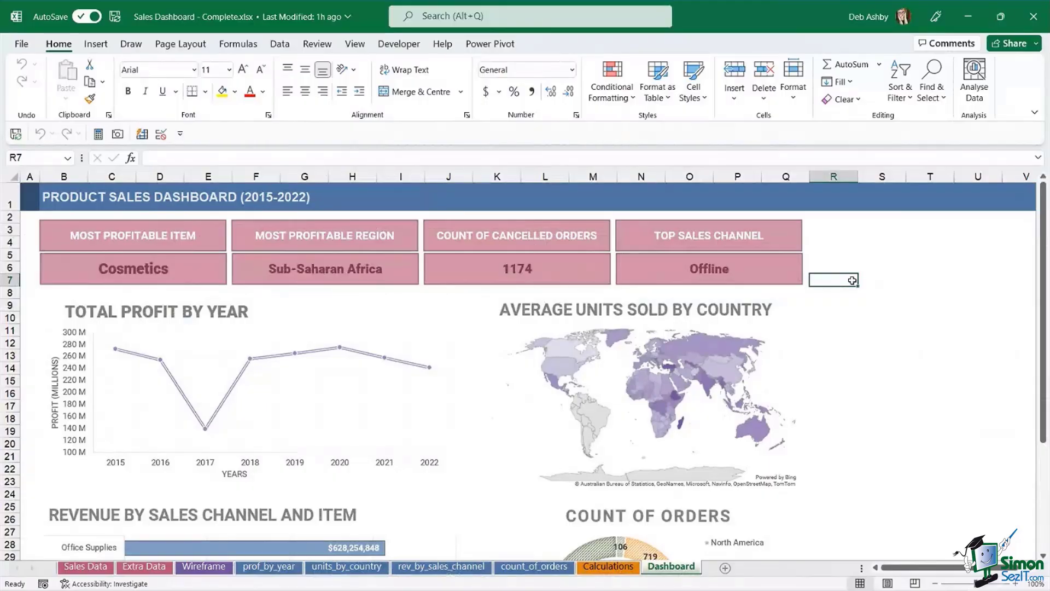
pyautogui.click(854, 252)
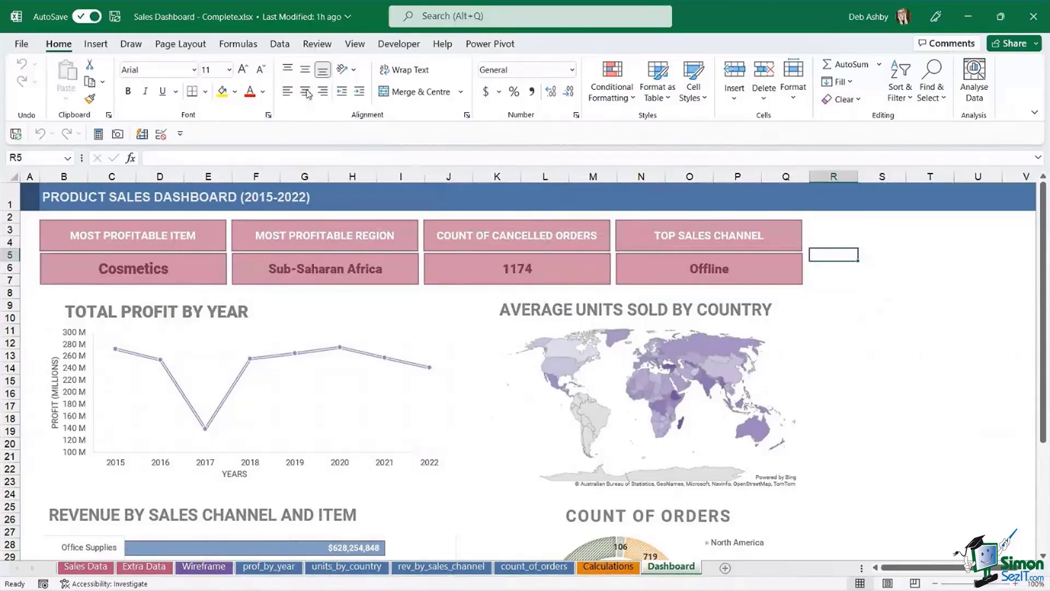
pyautogui.click(1019, 27)
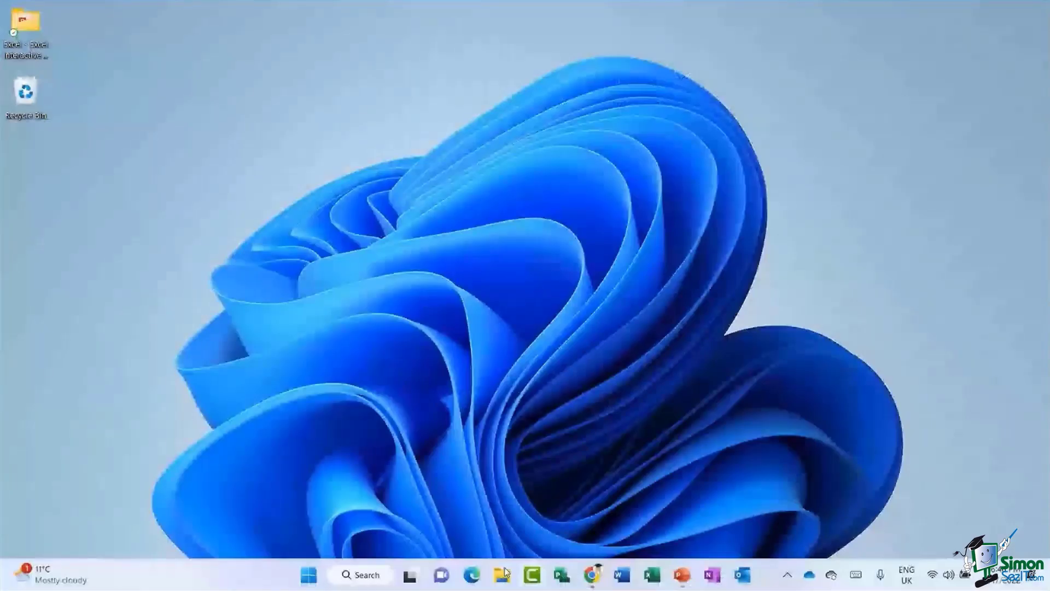
# - Open Sales Dashboard - Workbook.xlsx from the Desktop's Excel - Excel Interactive Dashboards folder
pyautogui.click(503, 575)
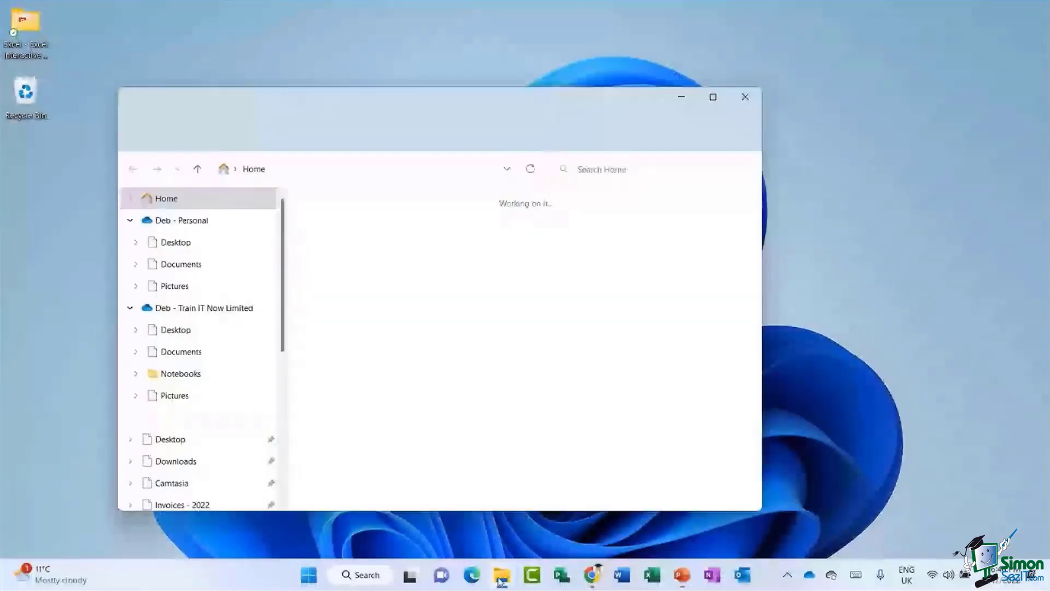
pyautogui.click(172, 242)
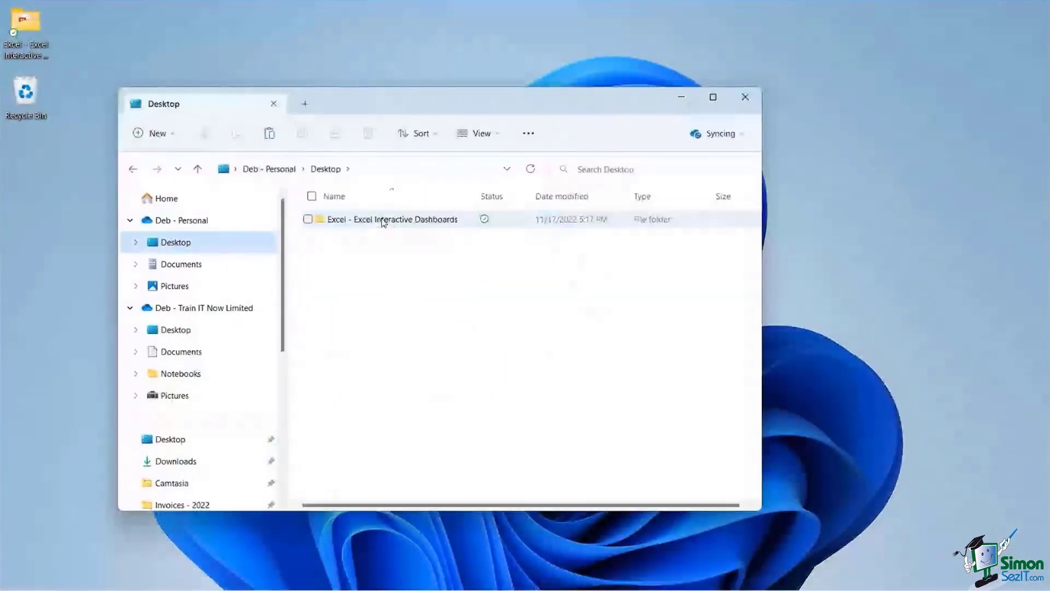
pyautogui.doubleClick(384, 219)
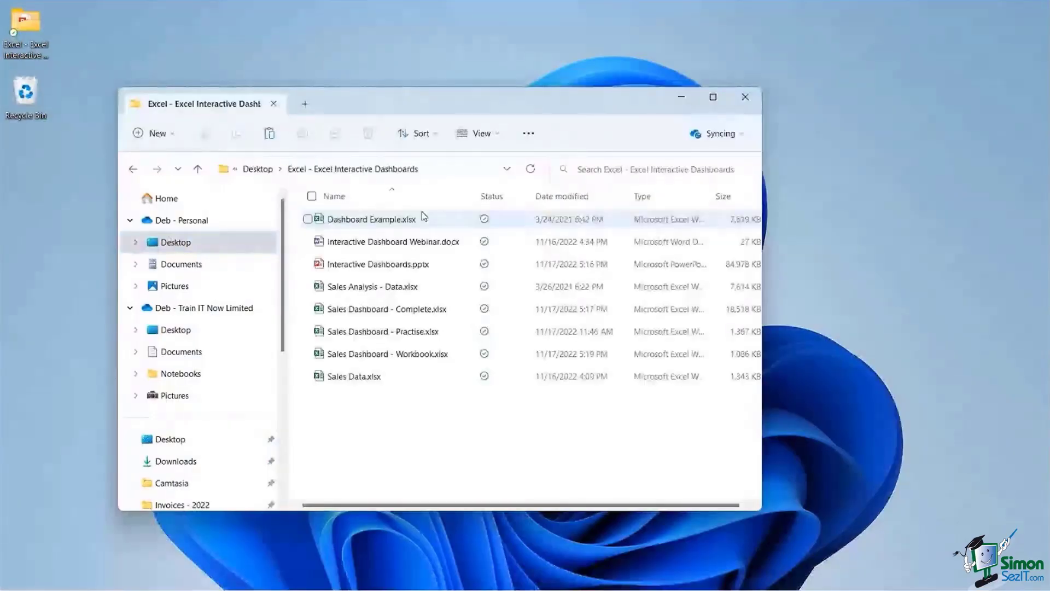
pyautogui.doubleClick(571, 346)
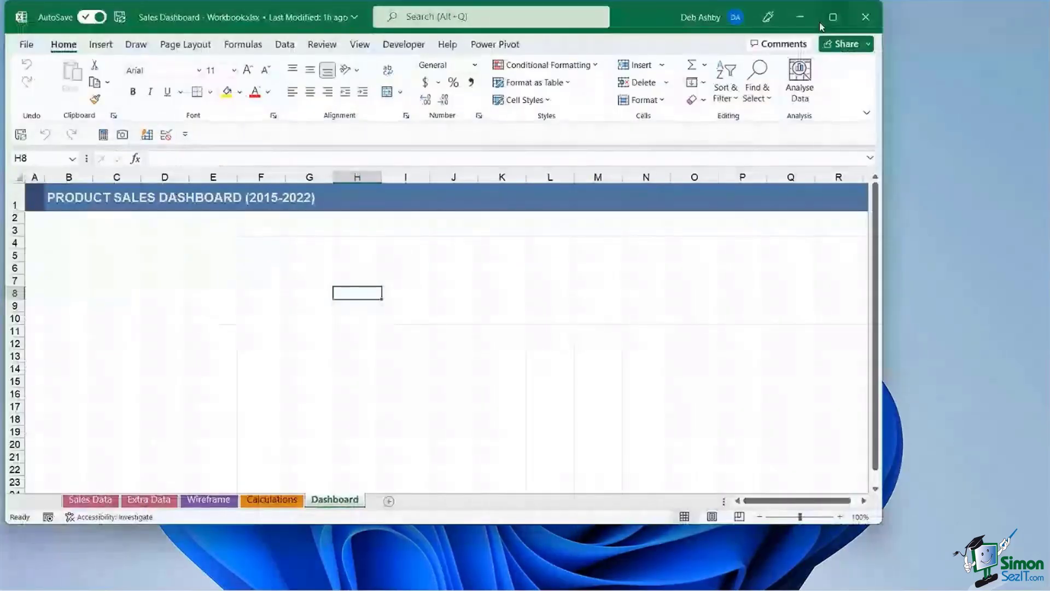
# - Maximize Excel and step through Extra Data, Wireframe and Calculations to the Dashboard sheet
pyautogui.click(832, 17)
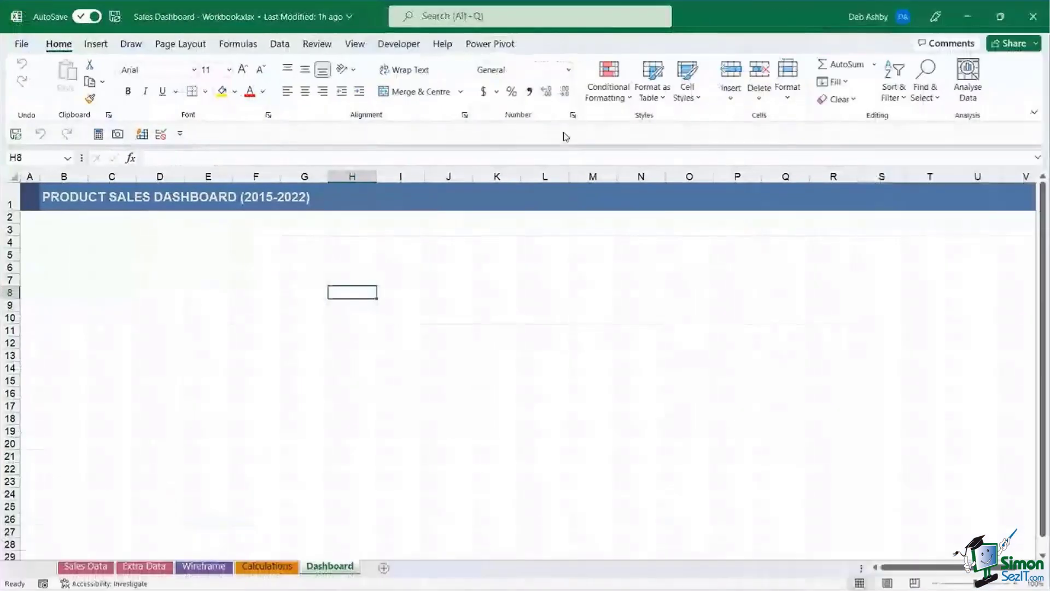
pyautogui.click(415, 324)
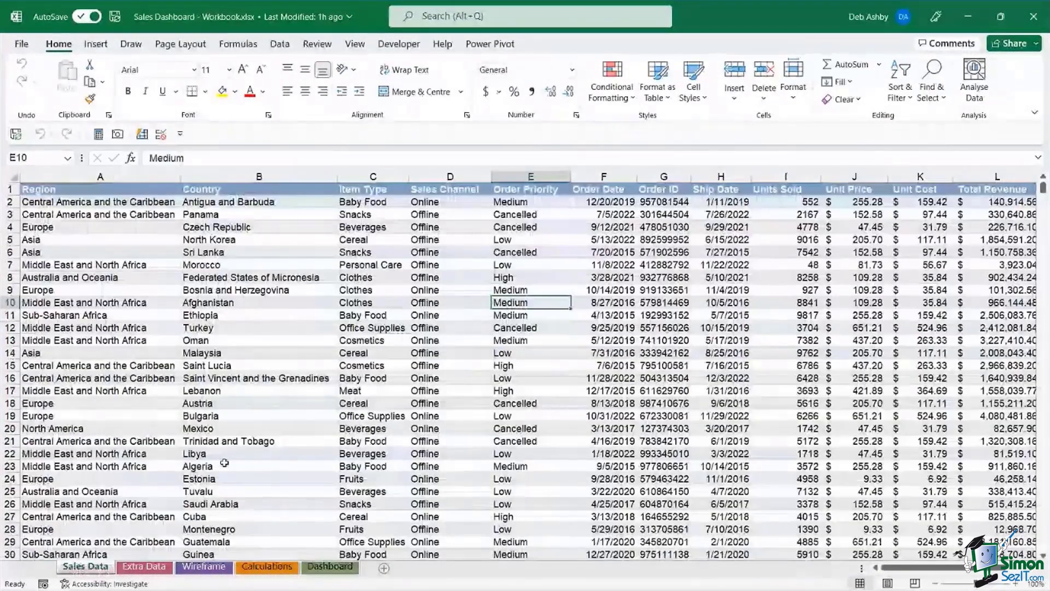
pyautogui.click(243, 366)
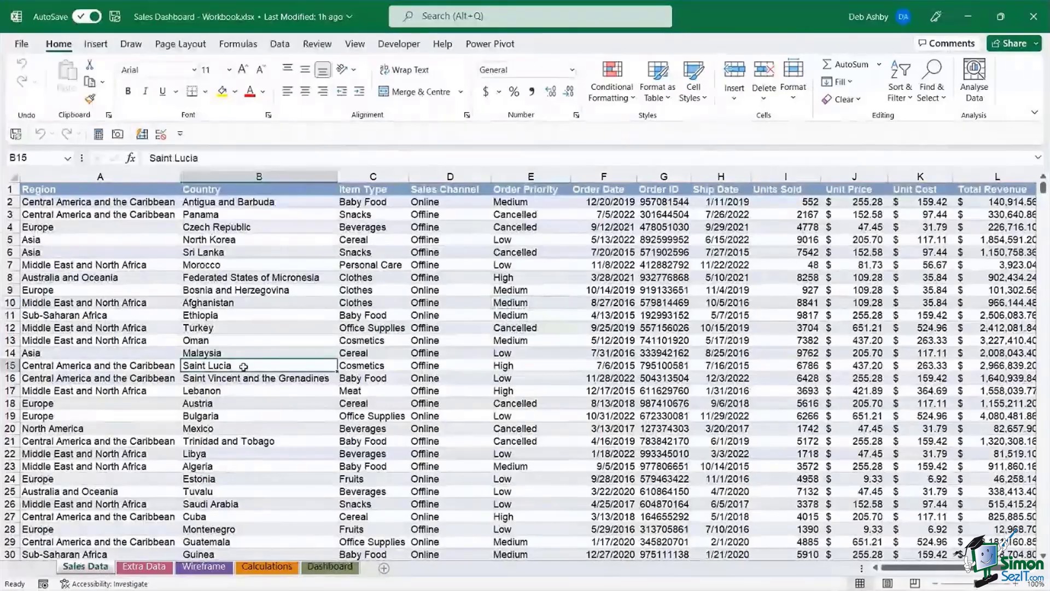
pyautogui.click(144, 567)
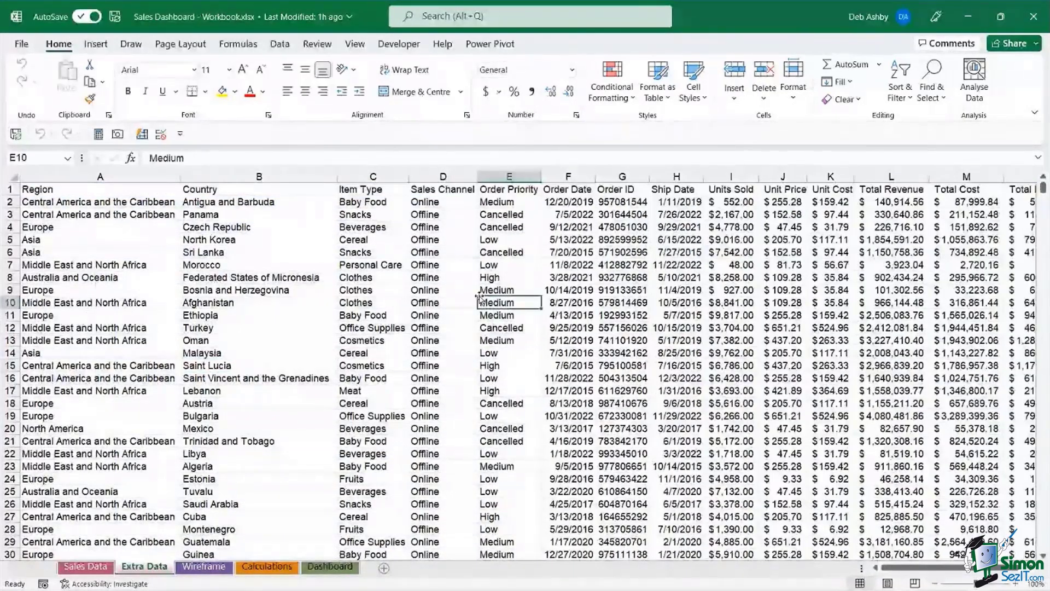
pyautogui.click(204, 567)
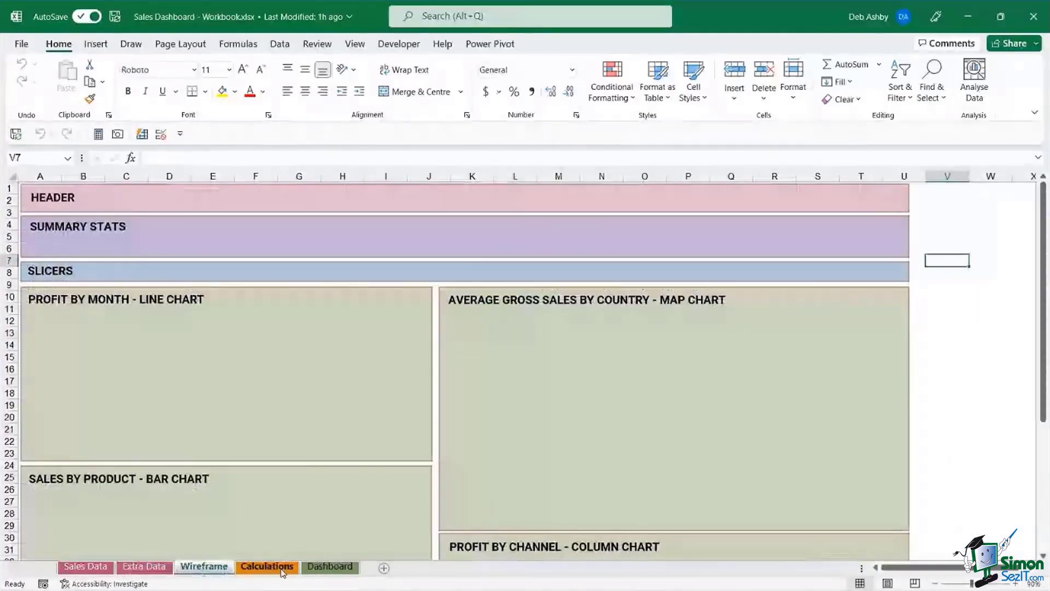
pyautogui.click(283, 569)
pyautogui.click(330, 567)
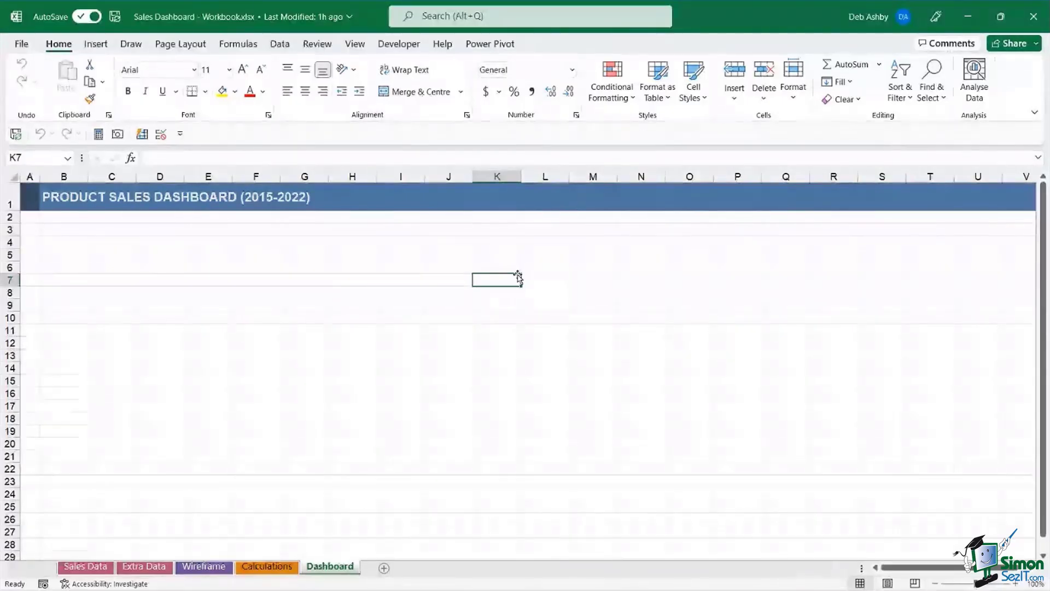
# - Select cells G5, H6, J7 and H5 below the dashboard title banner
pyautogui.click(304, 254)
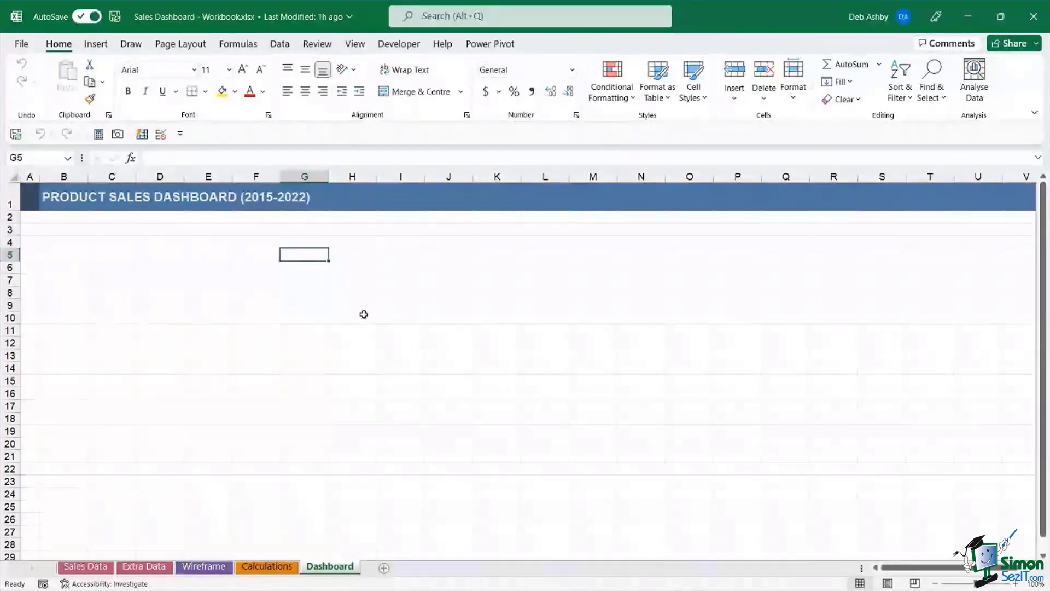
pyautogui.click(361, 269)
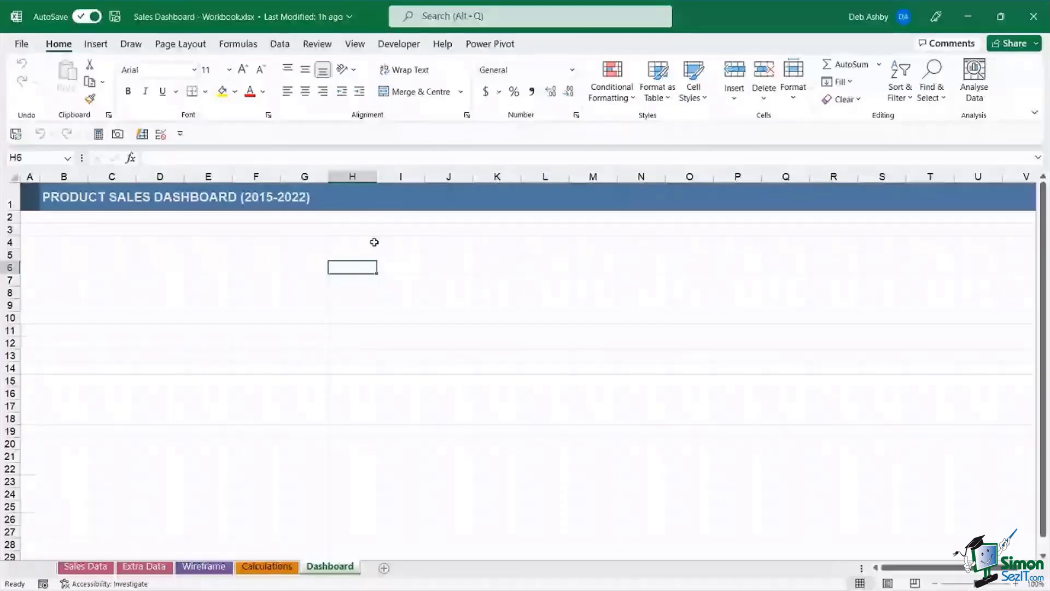
pyautogui.click(419, 280)
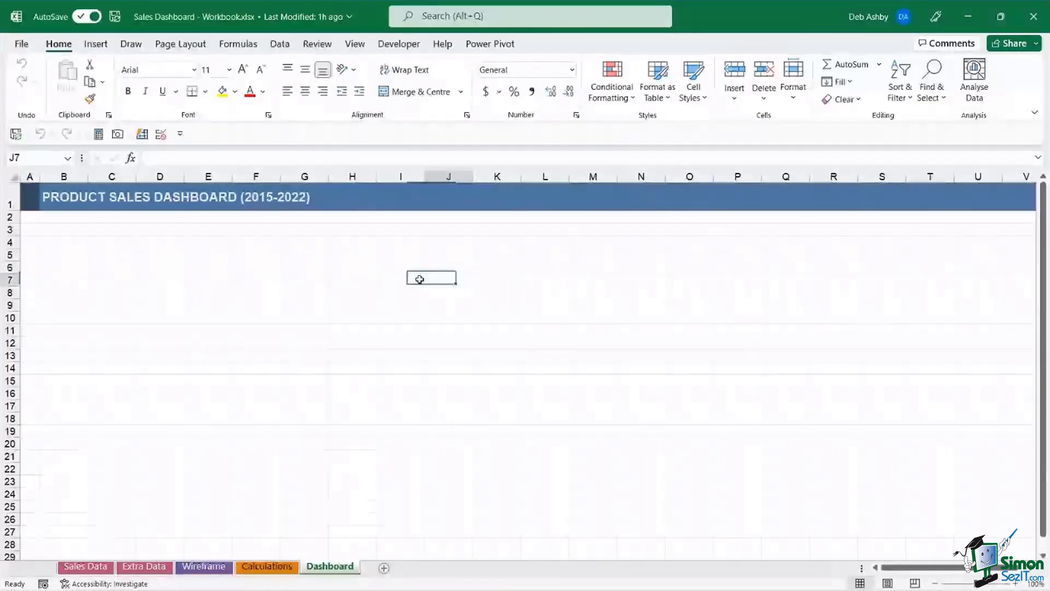
pyautogui.click(353, 264)
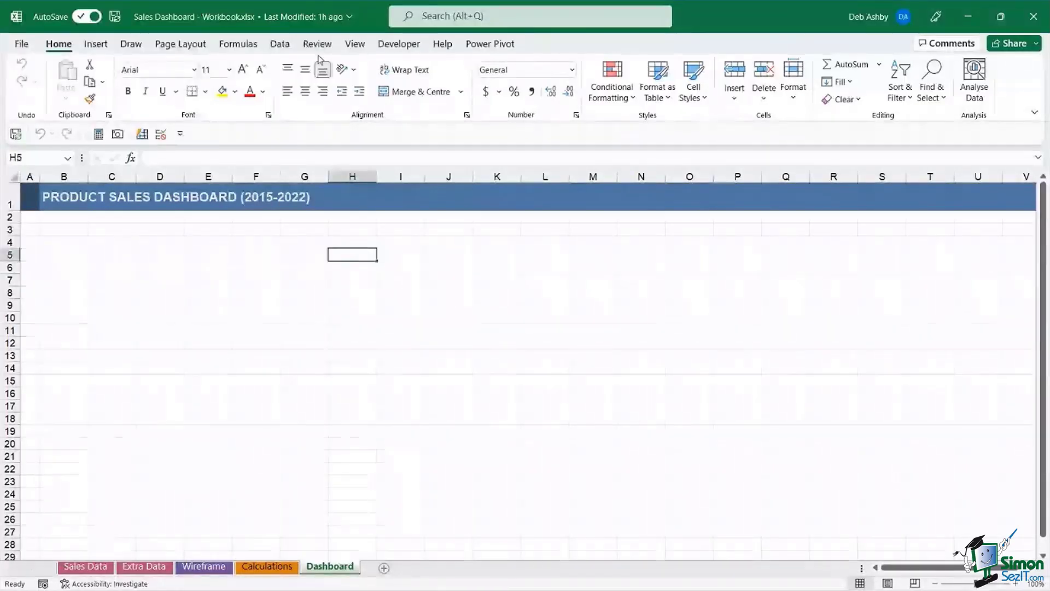
pyautogui.click(355, 44)
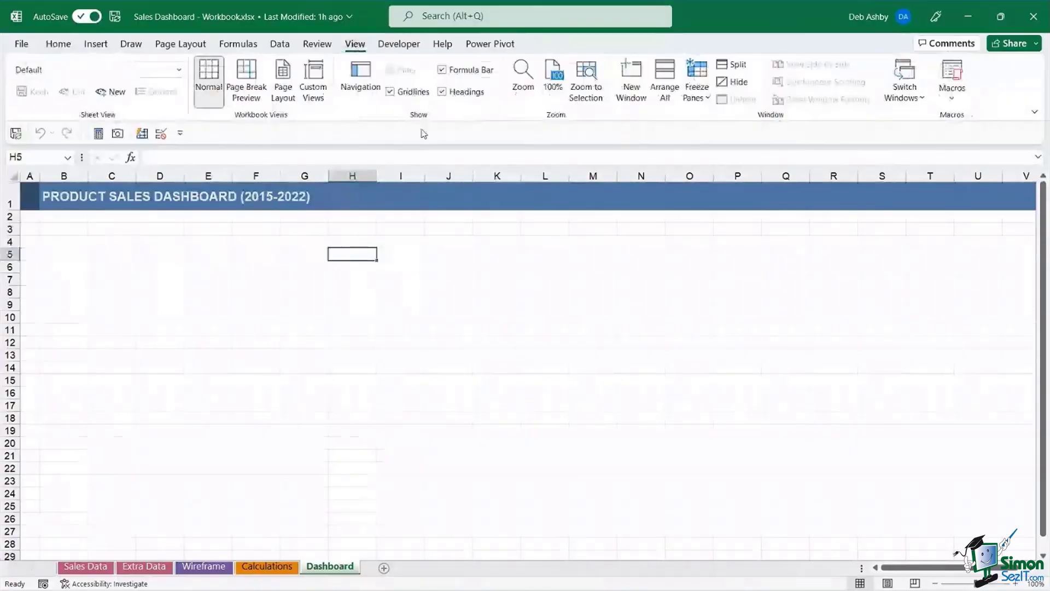
# - Turn off the Dashboard sheet's gridlines, then select row 2
pyautogui.click(397, 93)
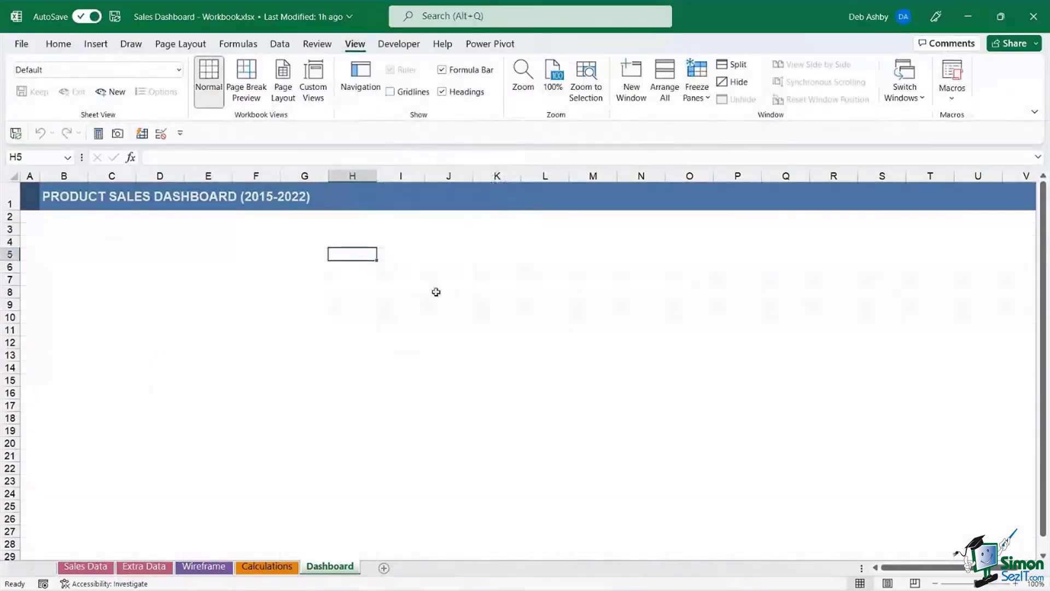
pyautogui.click(348, 290)
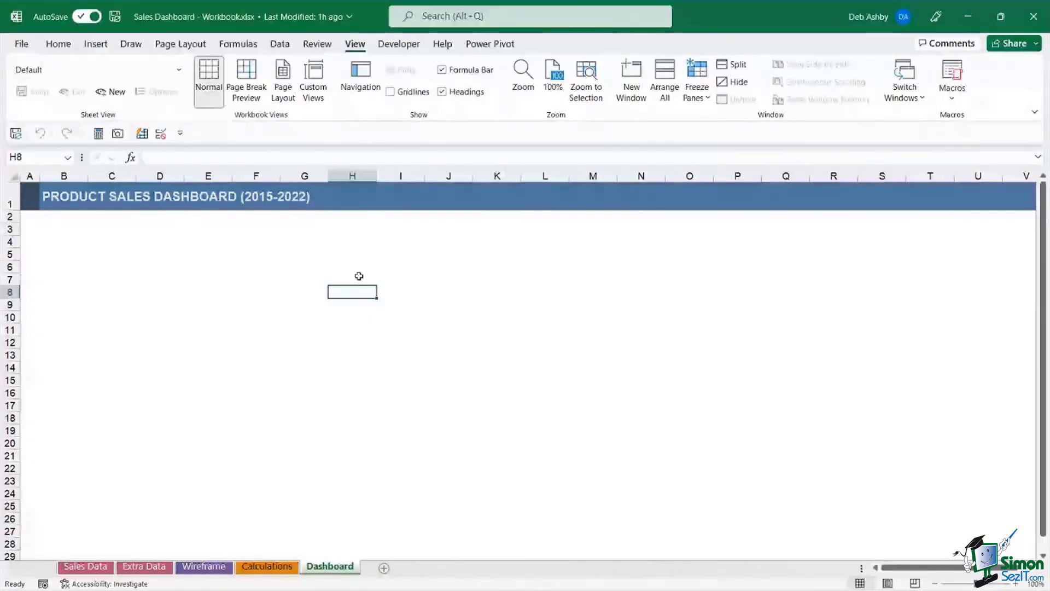
pyautogui.click(304, 241)
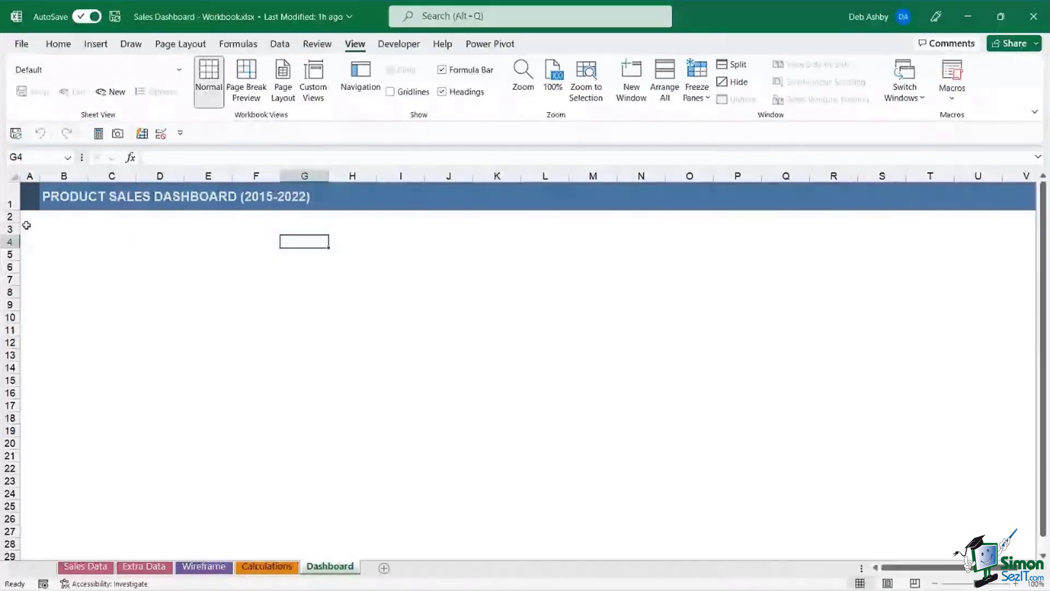
pyautogui.click(10, 217)
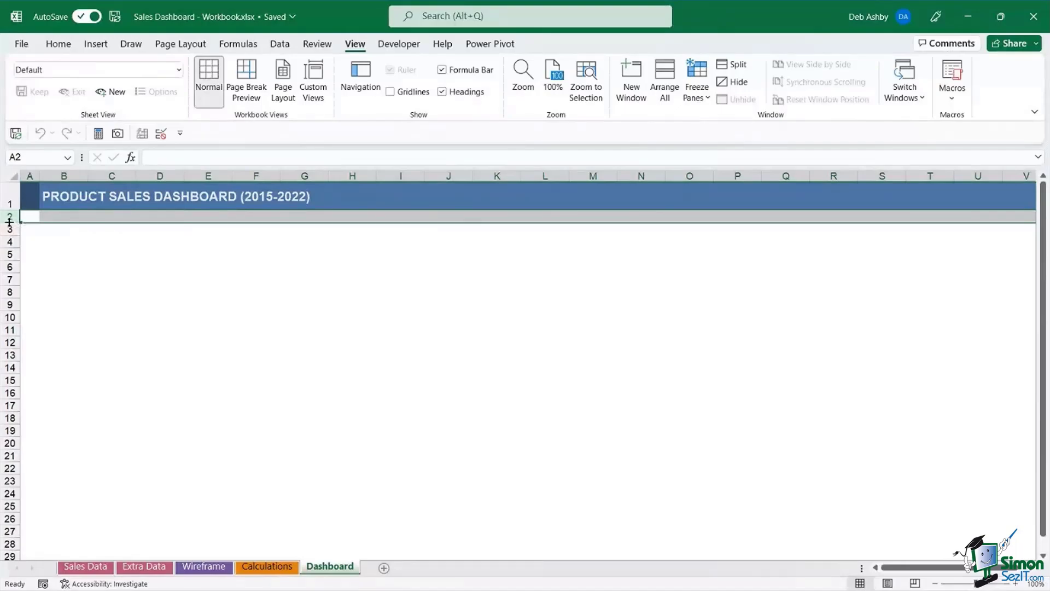
# - Make row 2 36 points tall and fill it grey
pyautogui.moveTo(9, 221); pyautogui.dragTo(9, 243)
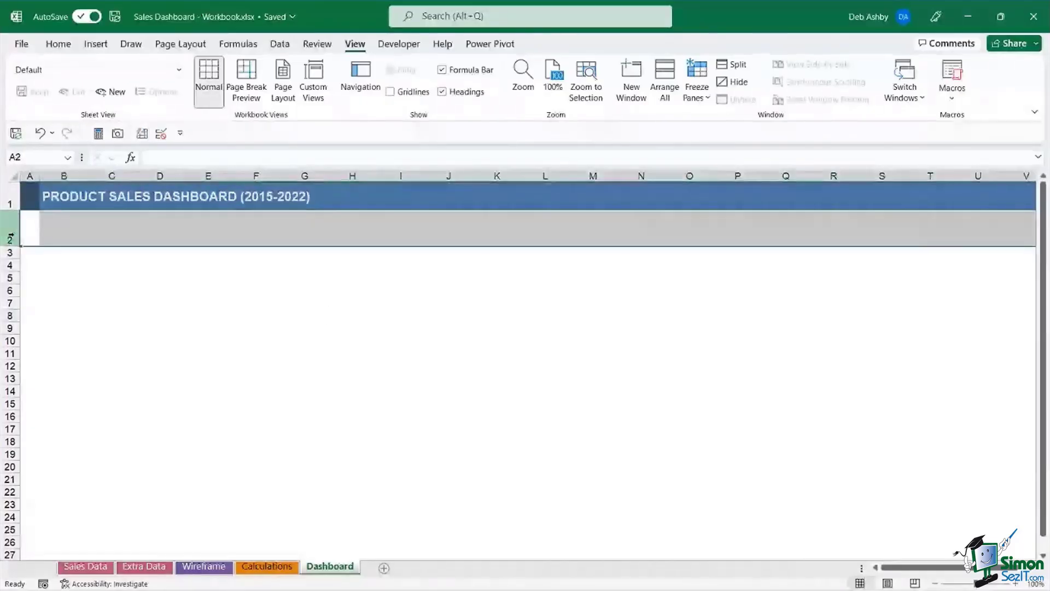
pyautogui.click(63, 45)
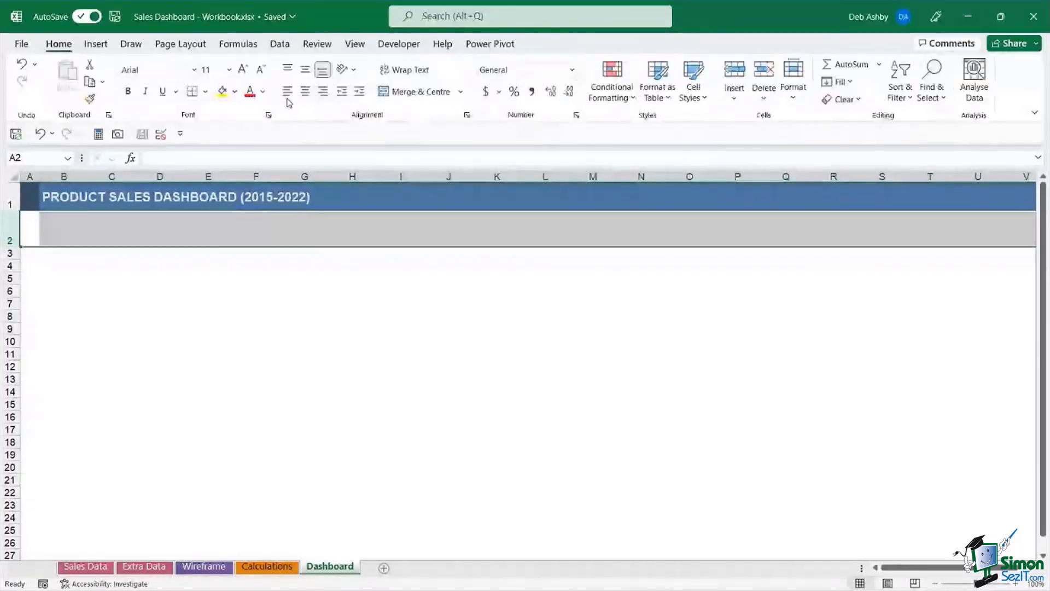
pyautogui.click(235, 91)
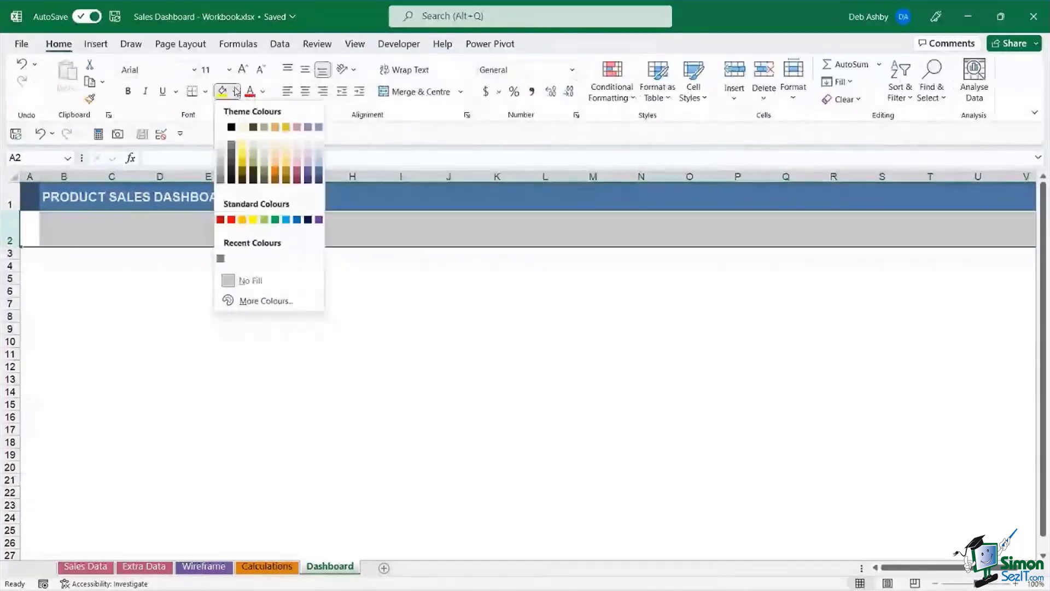
pyautogui.click(221, 157)
# - Select cells J11, C13, B5, A3 and E7 in the plain white area
pyautogui.click(426, 356)
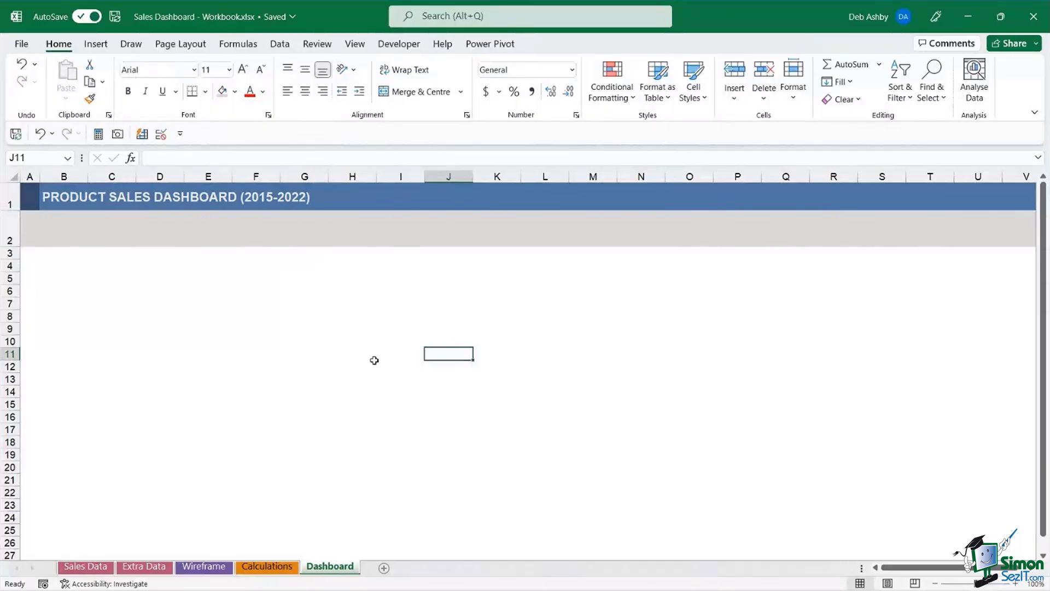
pyautogui.click(124, 376)
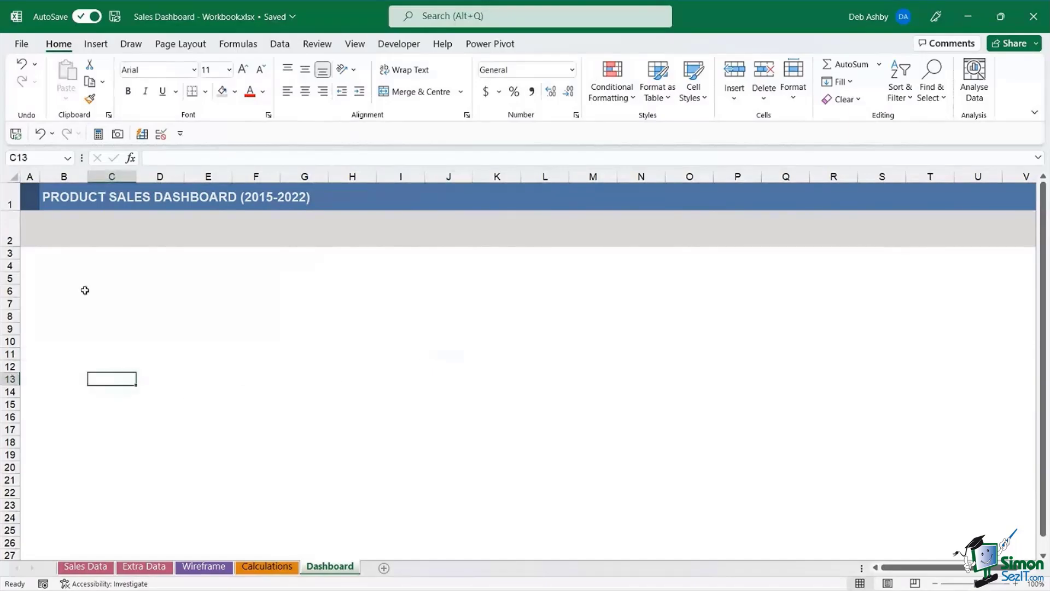
pyautogui.click(77, 276)
pyautogui.click(36, 253)
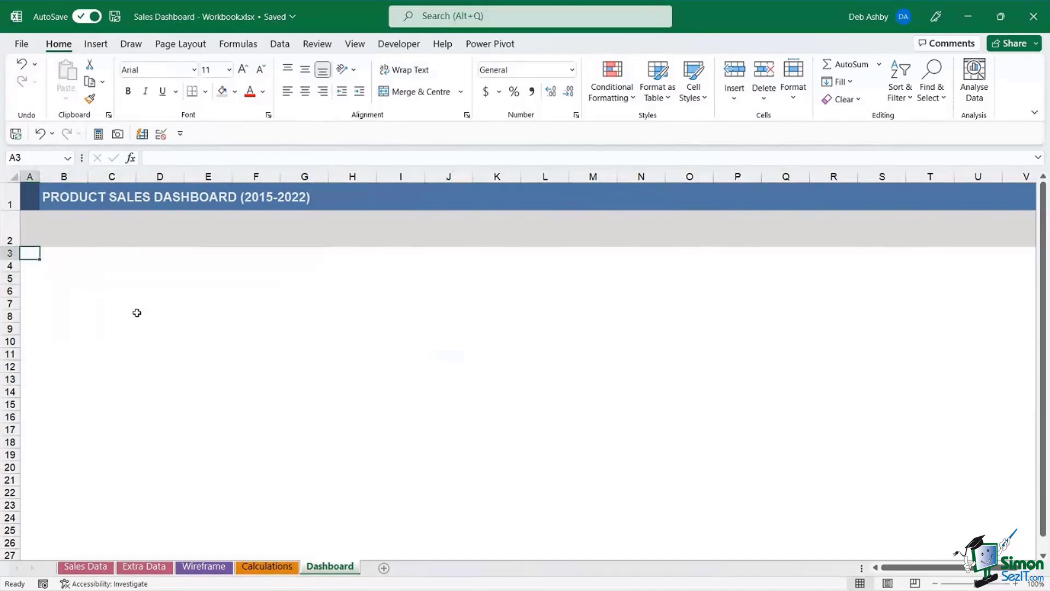
pyautogui.click(208, 304)
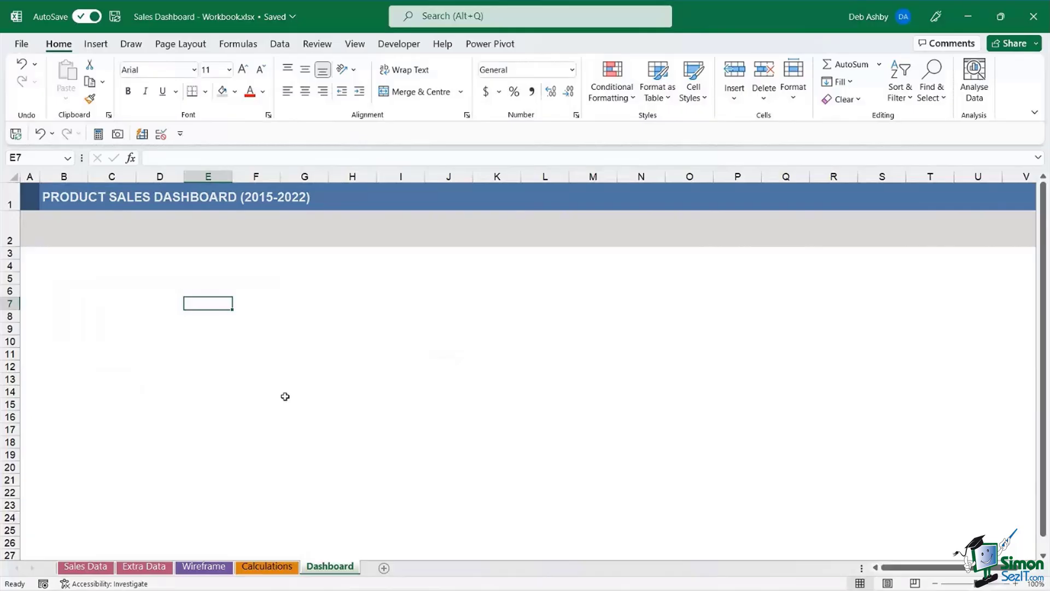
# - From a cell in the Sales Data table, insert a PivotTable from Table/Range onto a new worksheet
pyautogui.click(86, 566)
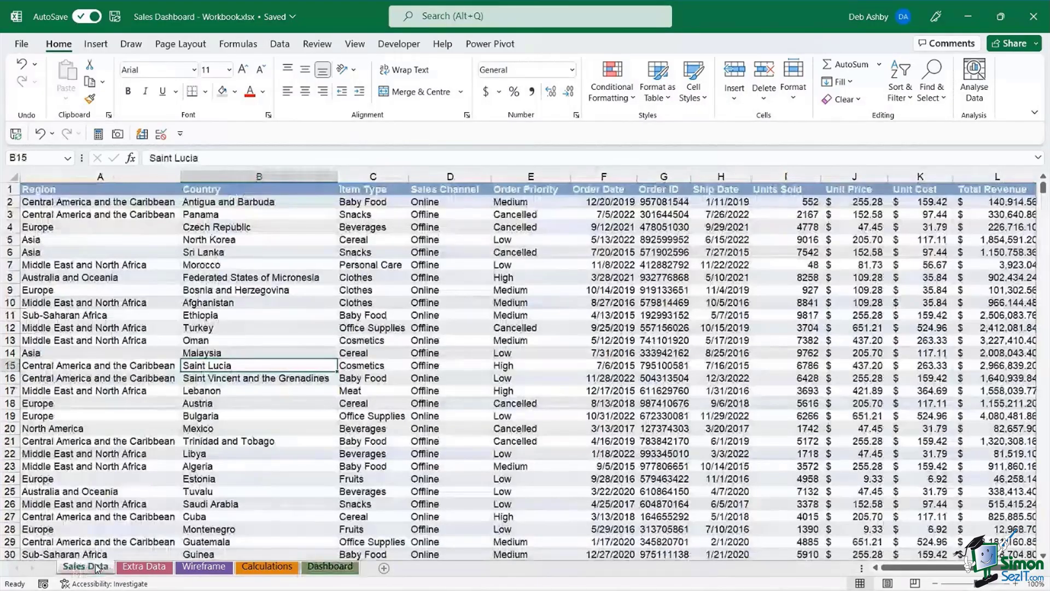
pyautogui.click(363, 267)
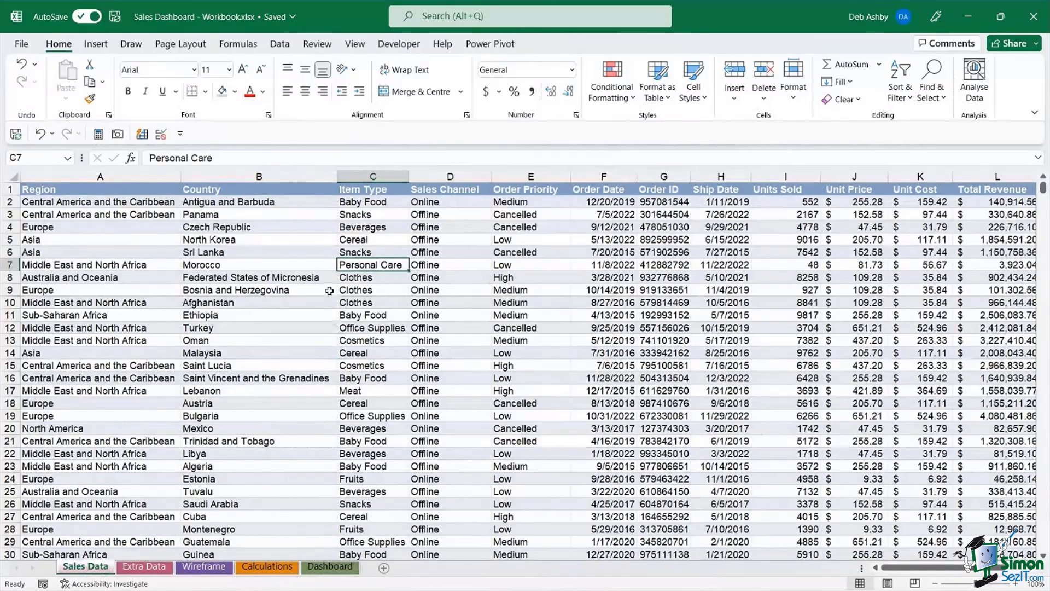
pyautogui.click(96, 45)
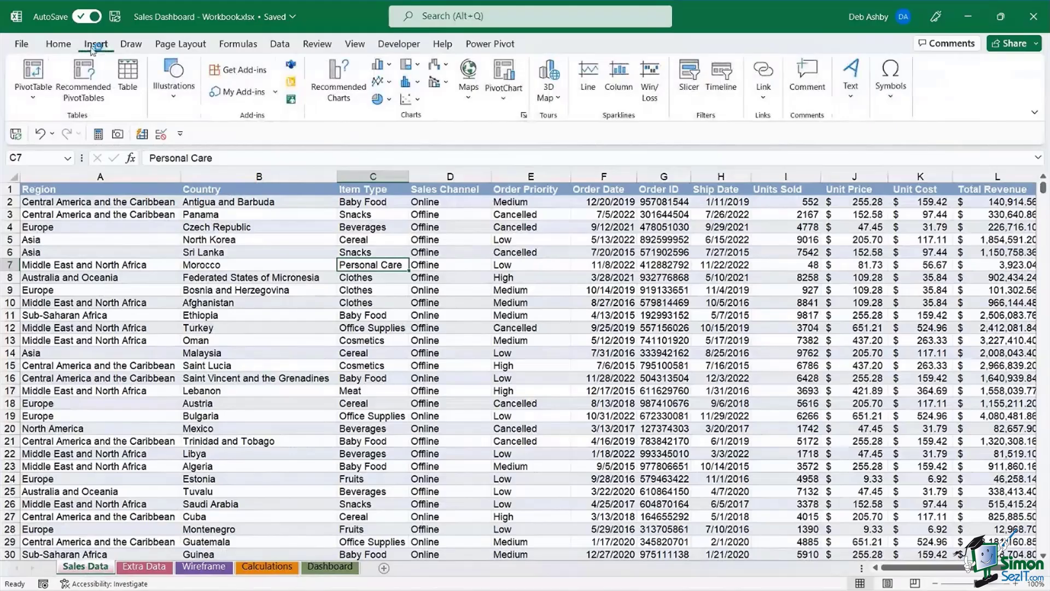
pyautogui.click(36, 74)
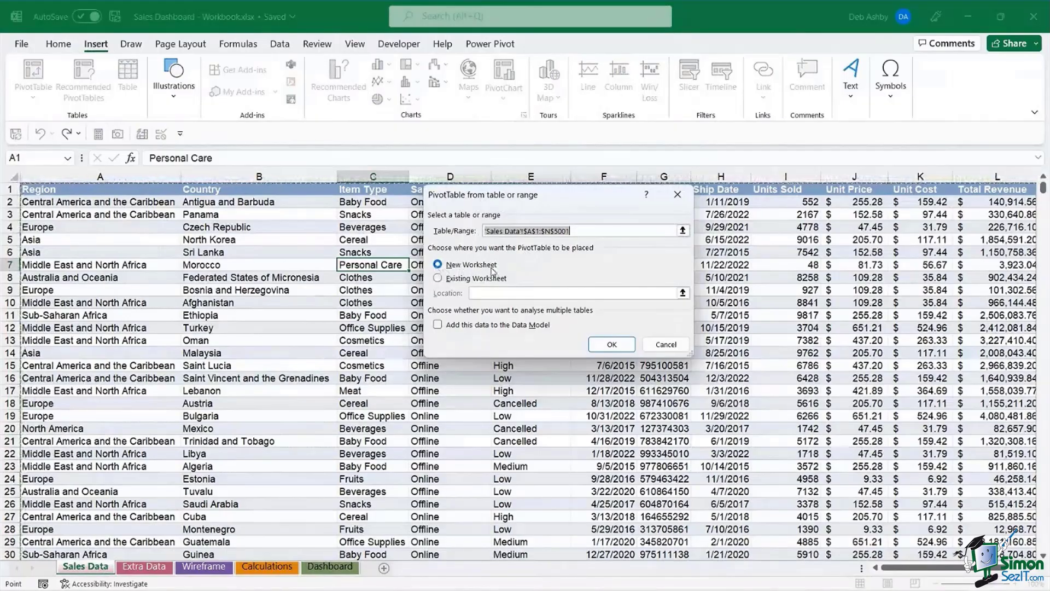
# - Create empty PivotTable1 on a new Sheet1, move that tab beside Dashboard and start renaming it
pyautogui.click(608, 346)
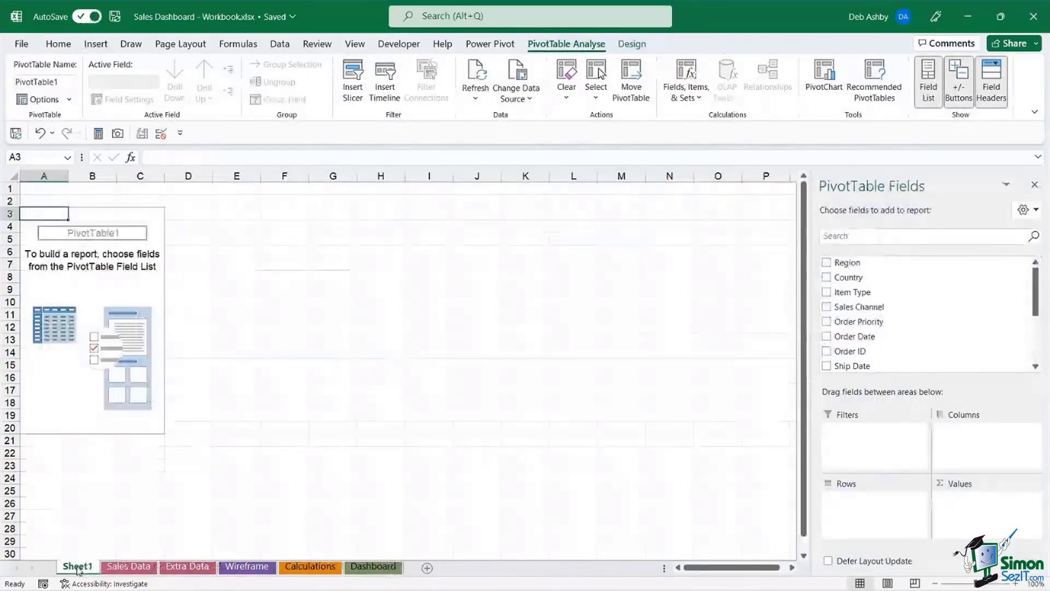
pyautogui.moveTo(81, 571); pyautogui.dragTo(350, 571)
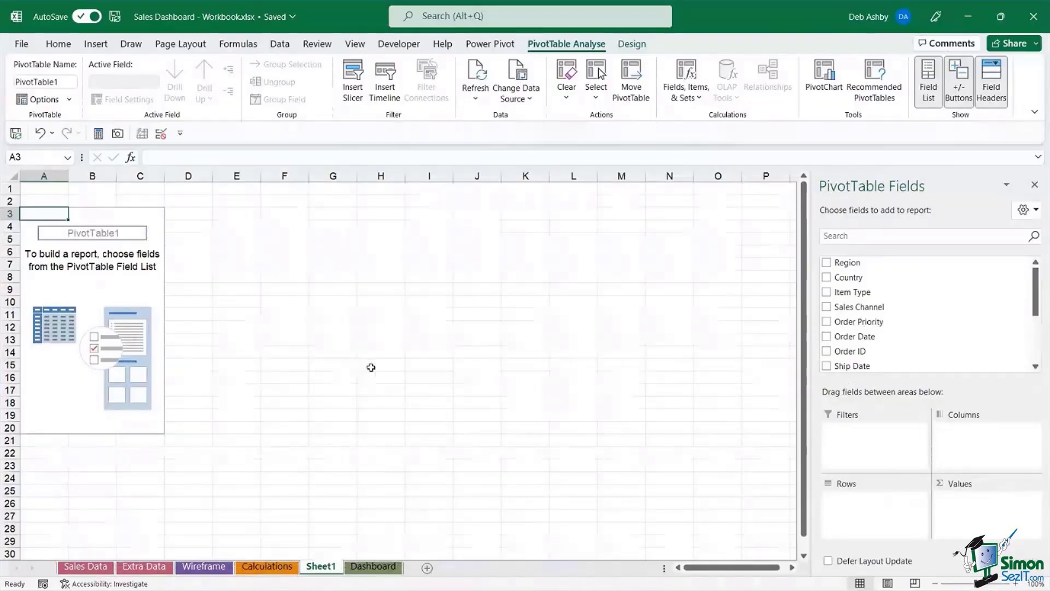
pyautogui.rightClick(321, 570)
pyautogui.click(352, 390)
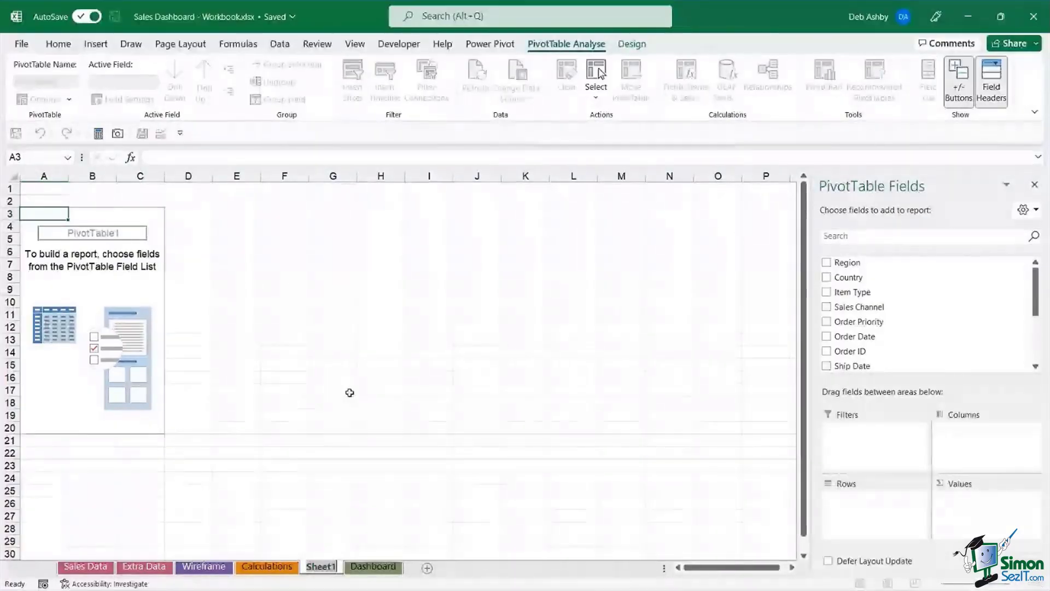
# - Rename the new pivot sheet to pvt_line_chart
pyautogui.write('pvt')
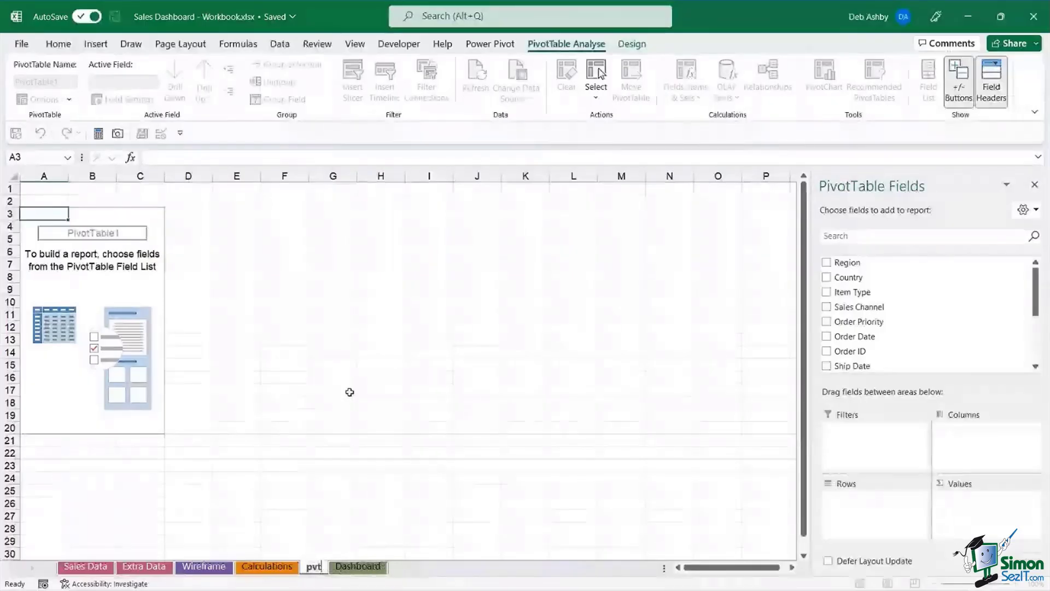
pyautogui.press('Return')
pyautogui.write('_li')
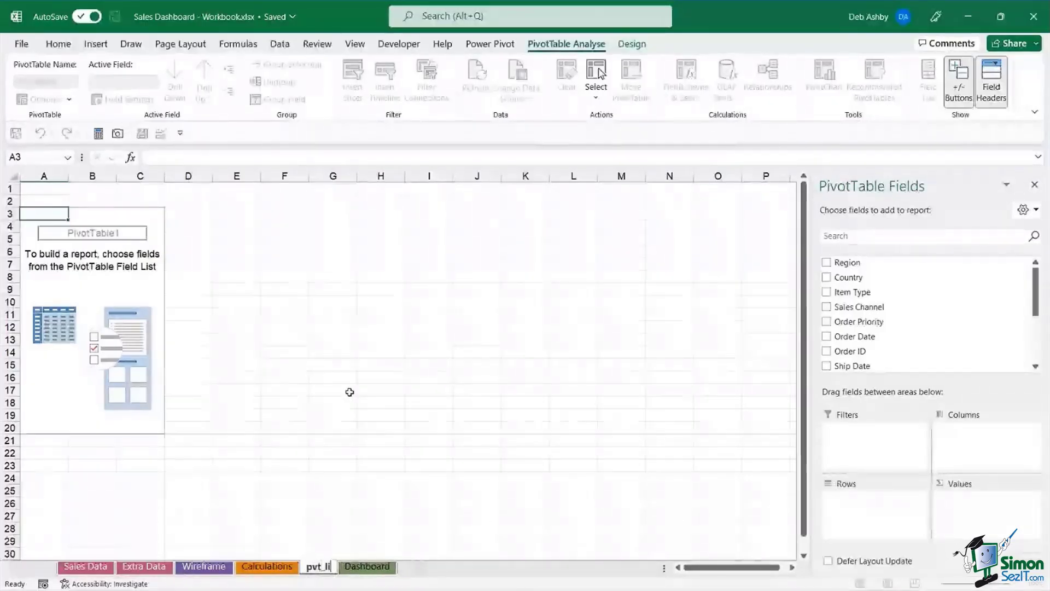
pyautogui.write('ne_c')
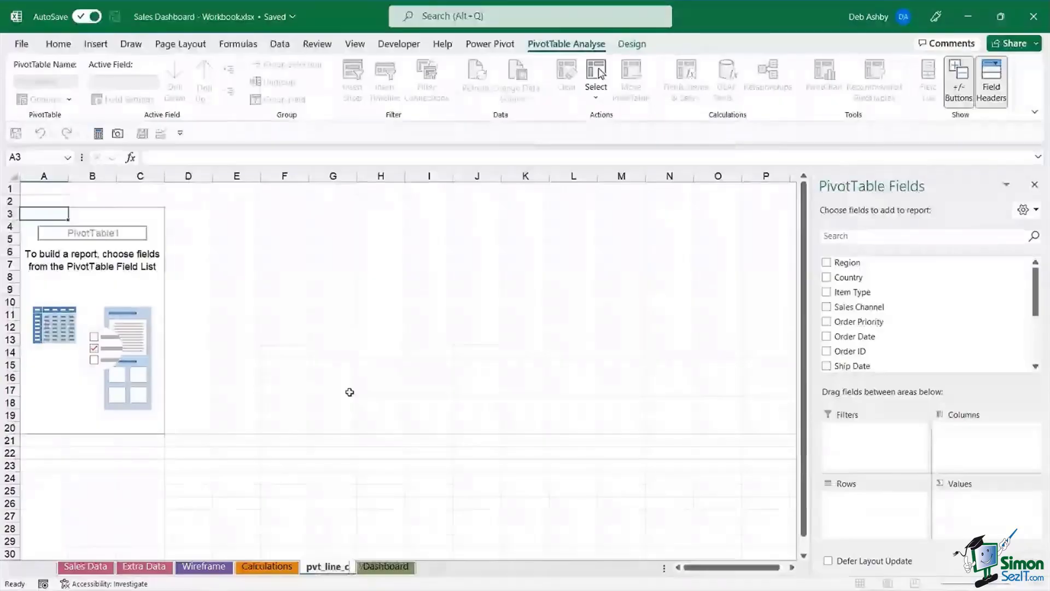
pyautogui.write('hart')
pyautogui.press('Return')
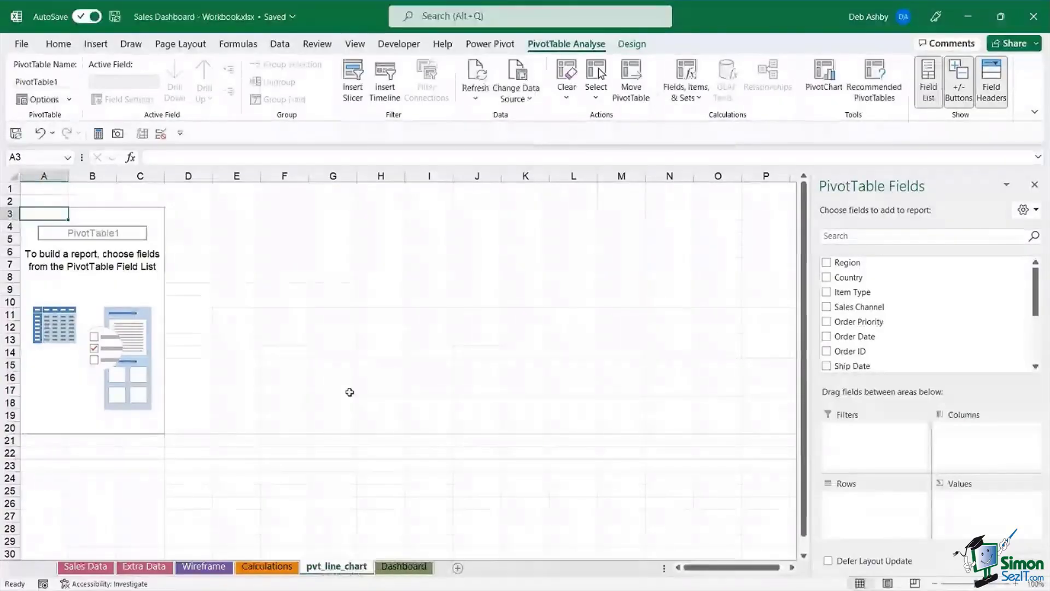
# - Rename the PivotTable itself to pvt_line_chart
pyautogui.click(86, 215)
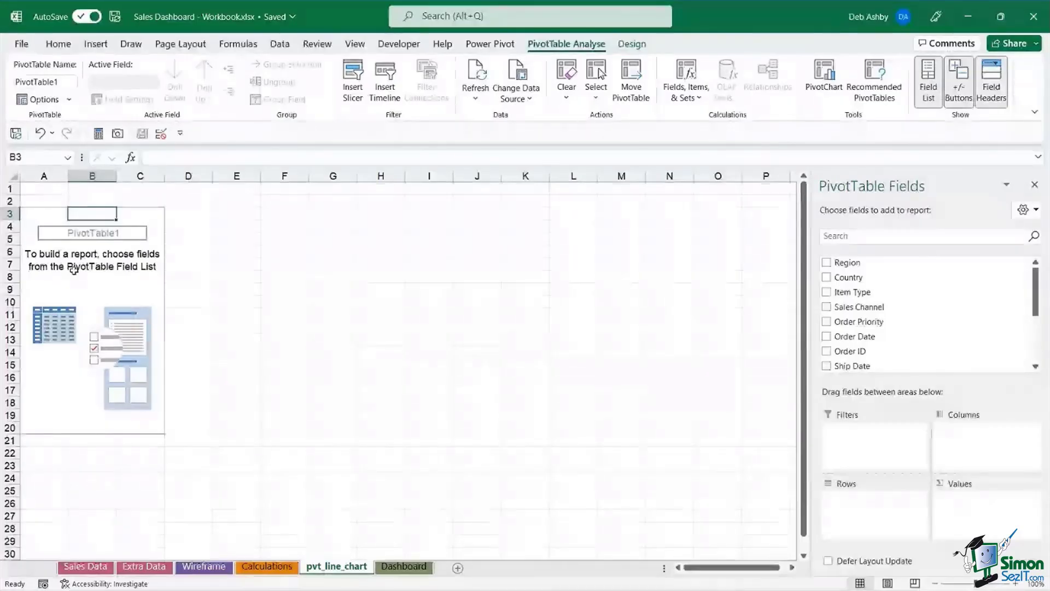
pyautogui.click(64, 81)
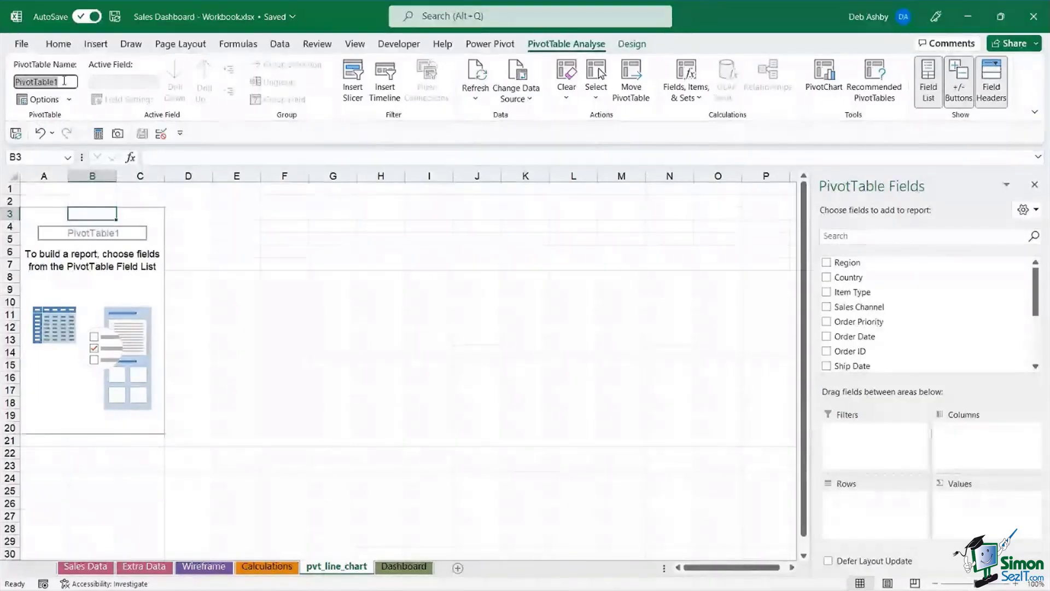
pyautogui.write('pvt_')
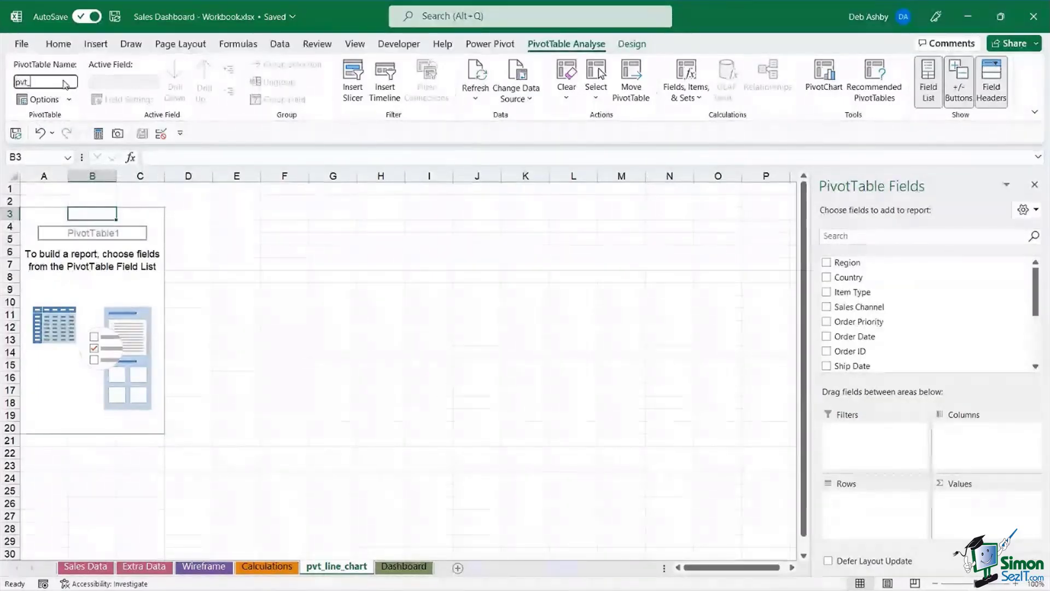
pyautogui.write('line_chart')
pyautogui.press('Return')
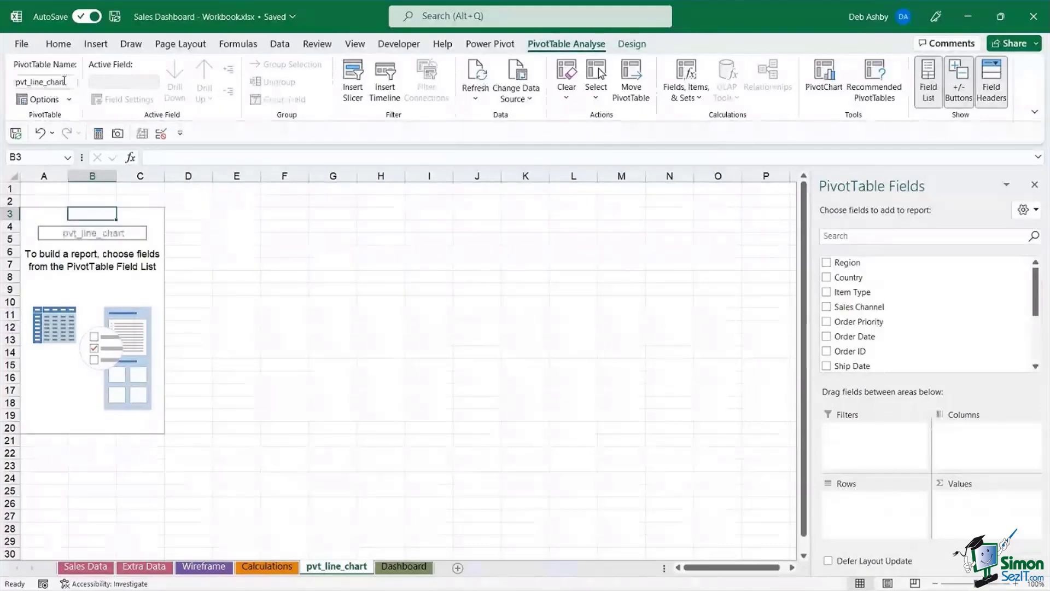
pyautogui.click(101, 288)
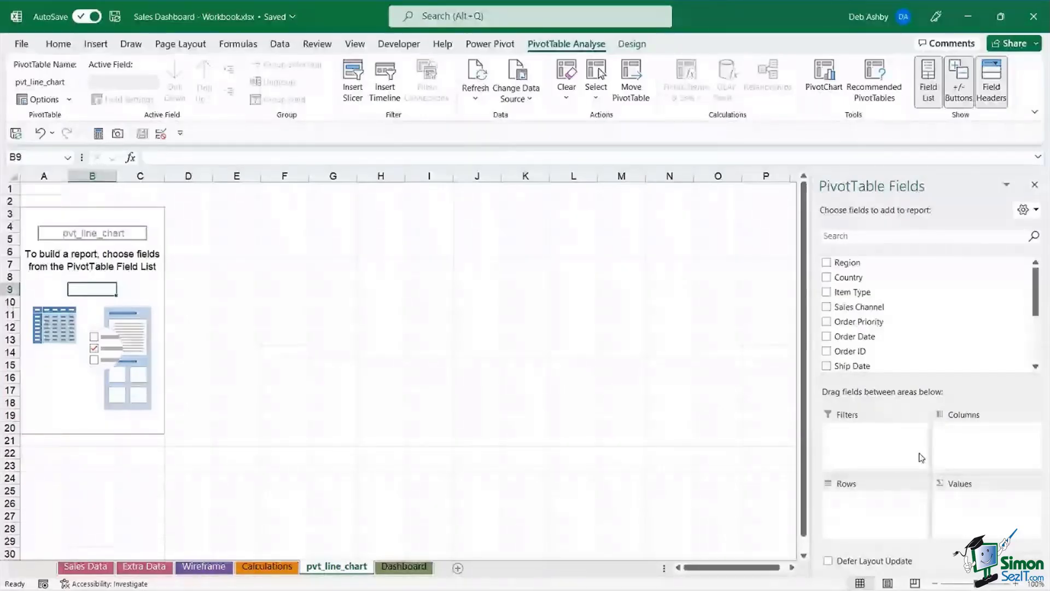
# - Add Total Profit to Values and Order Date to Rows, grouped by year
pyautogui.scroll(-1, 906, 342)
pyautogui.scroll(-2, 906, 342)
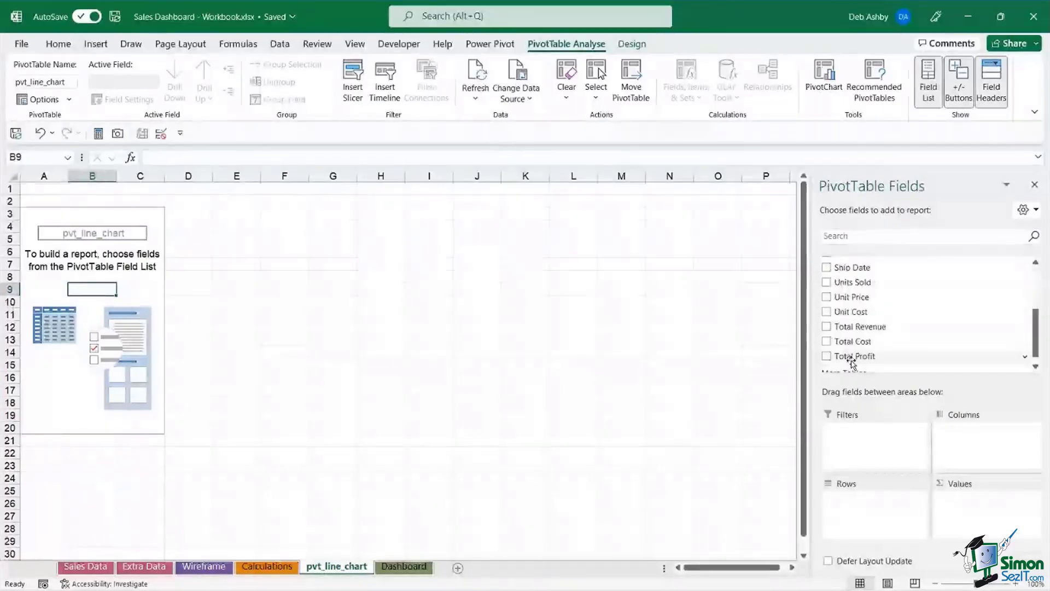
pyautogui.moveTo(851, 361); pyautogui.dragTo(981, 516)
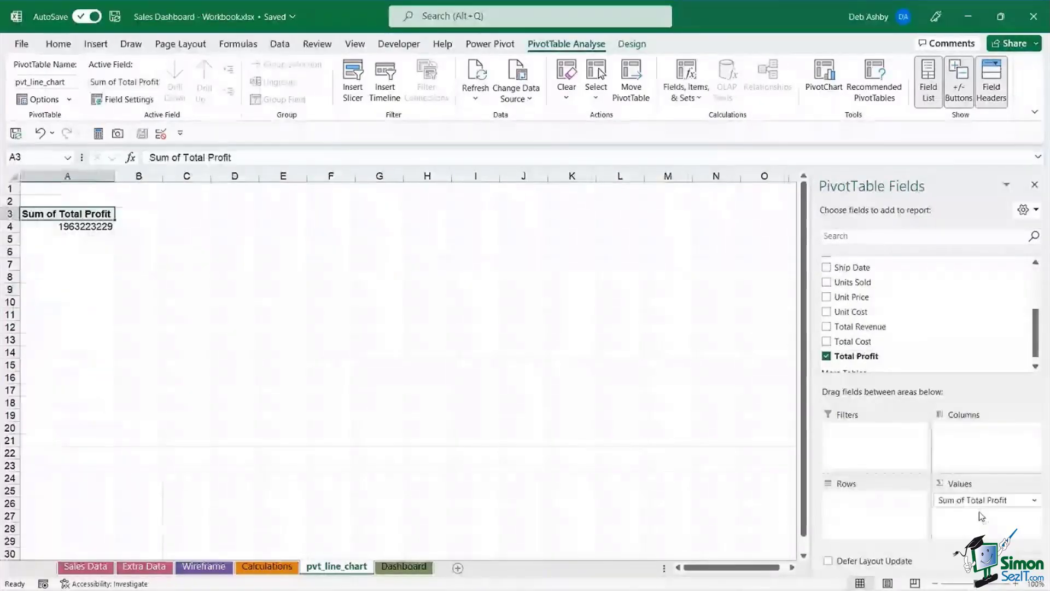
pyautogui.scroll(2, 910, 327)
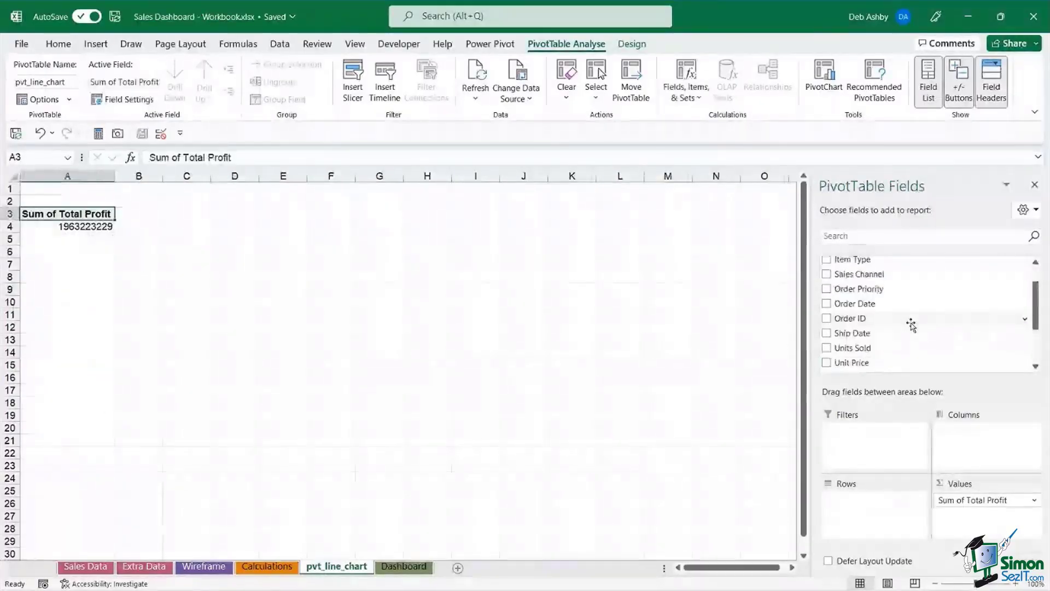
pyautogui.scroll(1, 911, 325)
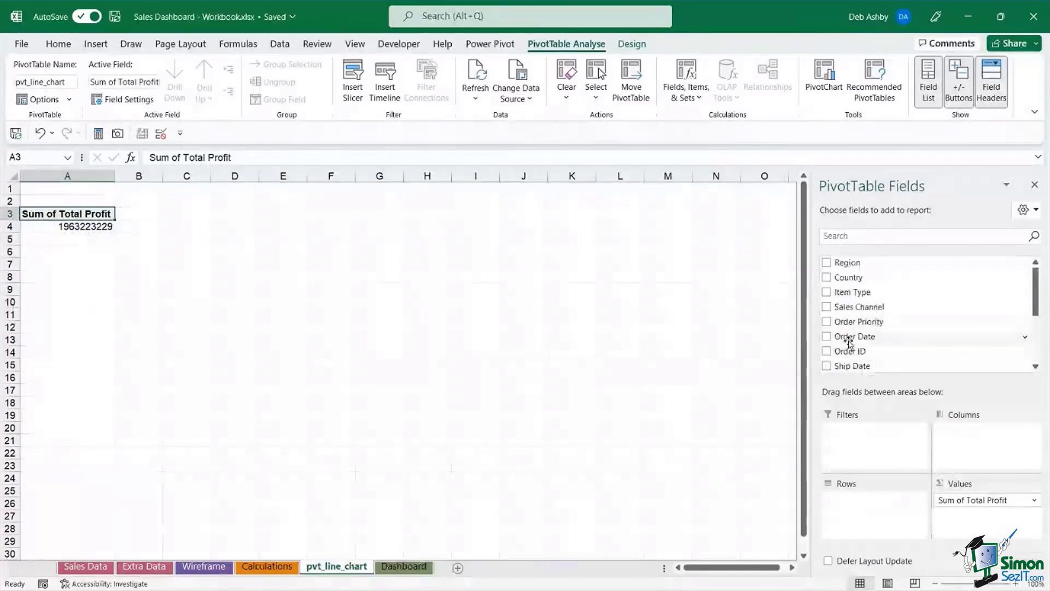
pyautogui.moveTo(849, 338); pyautogui.dragTo(860, 514)
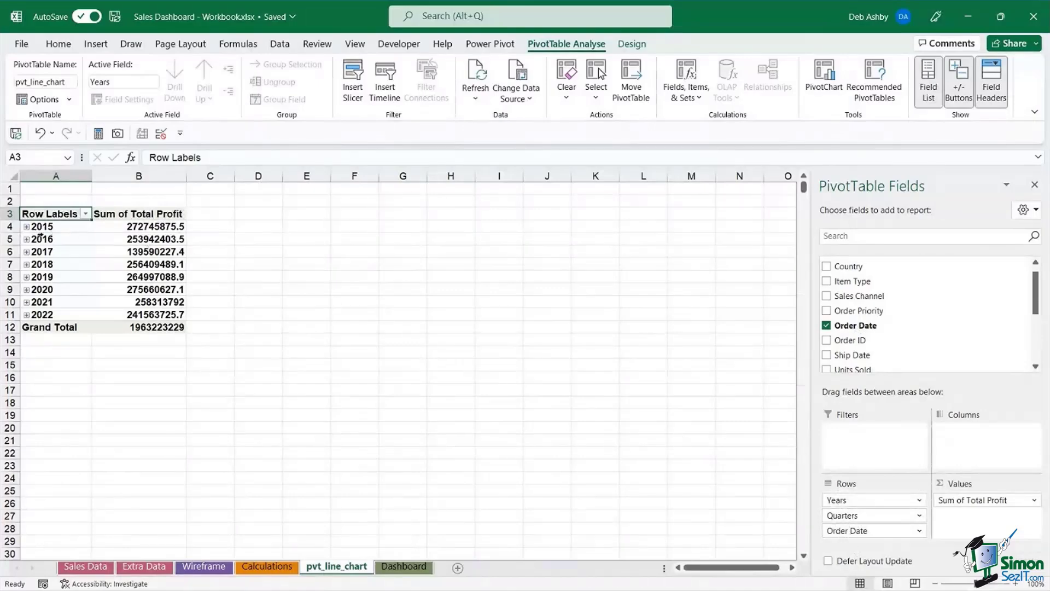
# - Inspect the 2015 quarter and month groups, then remove Quarters from Rows
pyautogui.click(26, 227)
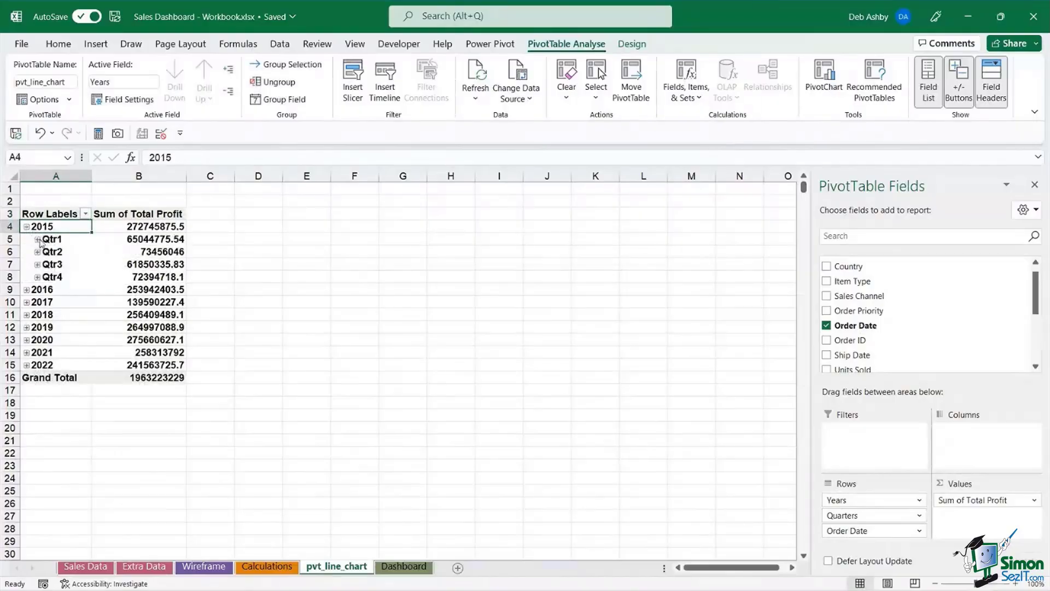
pyautogui.click(37, 240)
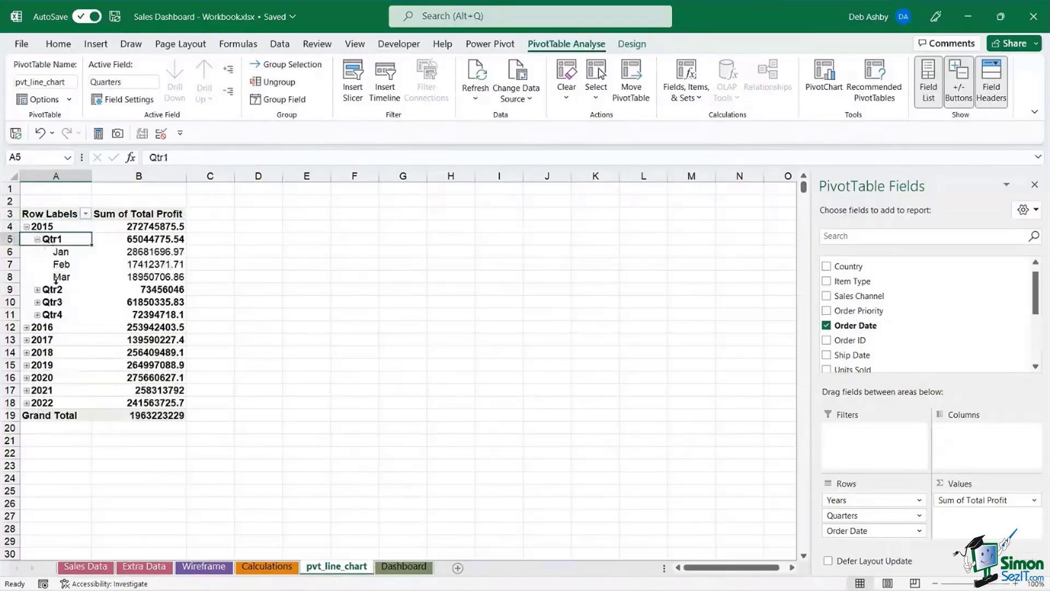
pyautogui.click(37, 239)
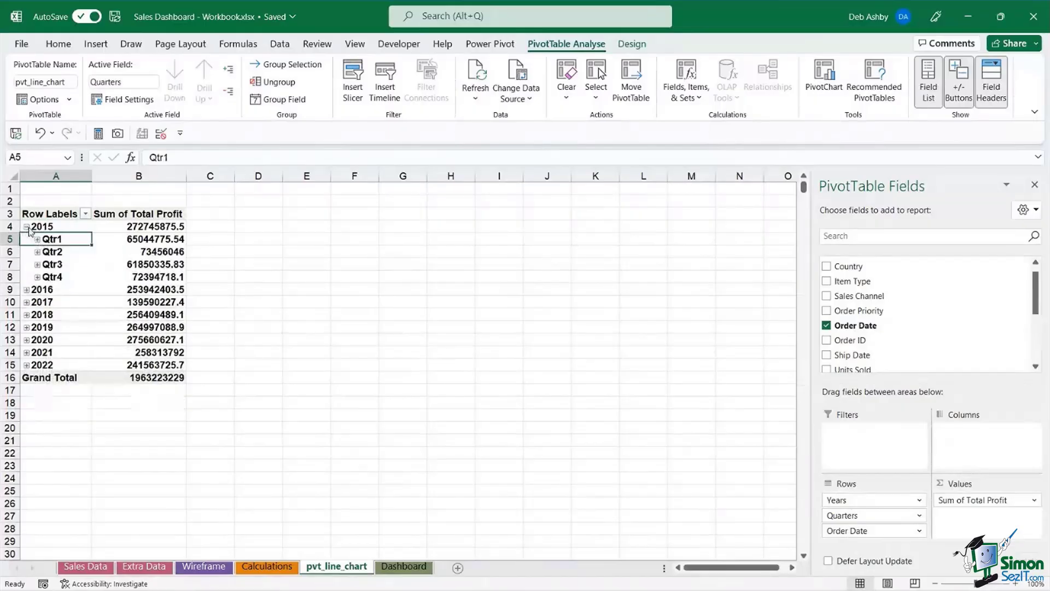
pyautogui.click(26, 226)
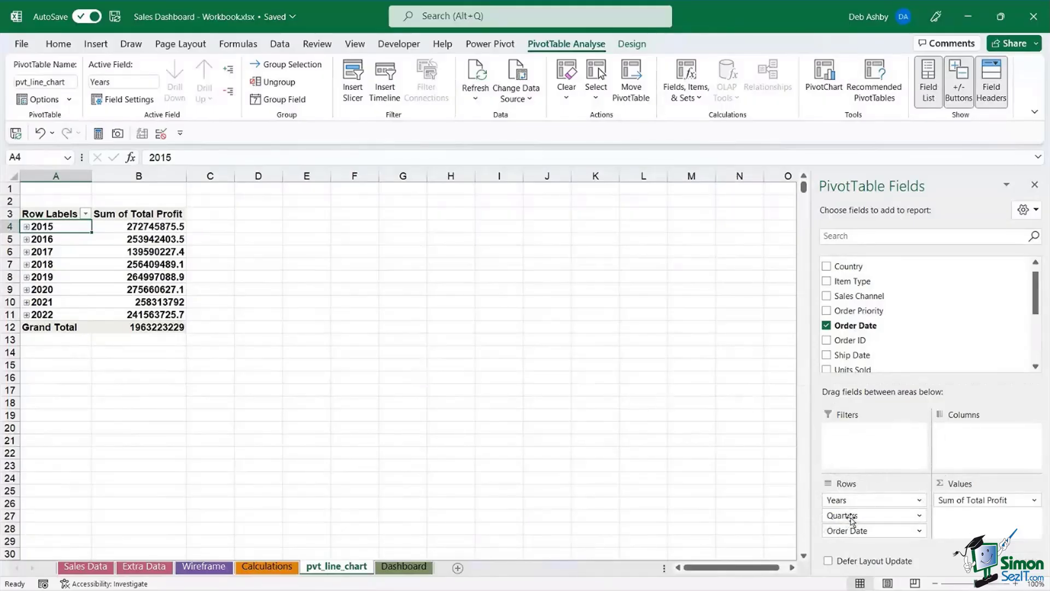
pyautogui.moveTo(847, 515); pyautogui.dragTo(748, 496)
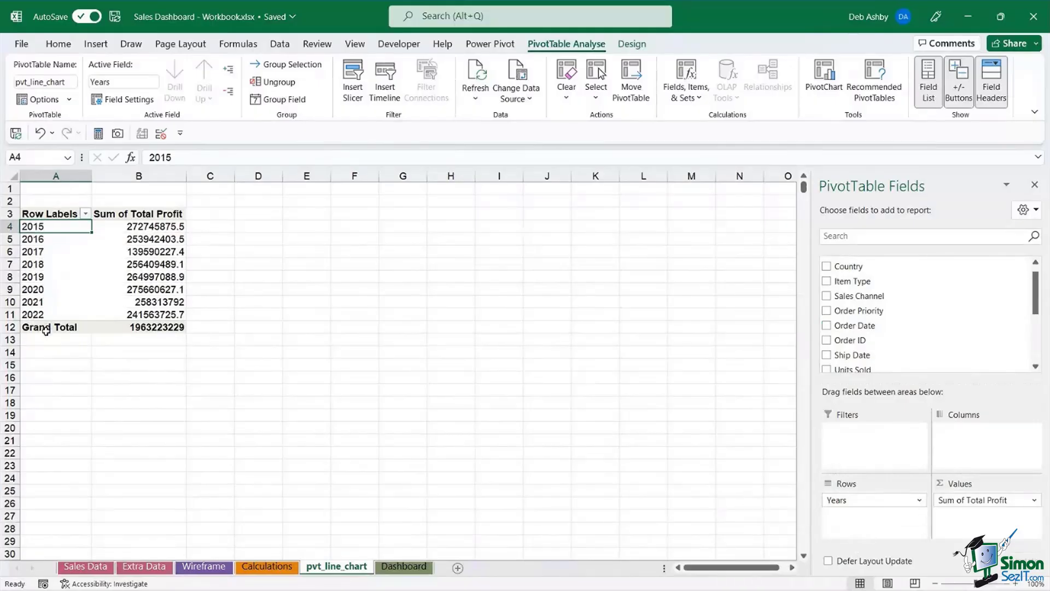
# - Format the profit values as Accounting with 0 decimal places
pyautogui.click(155, 229)
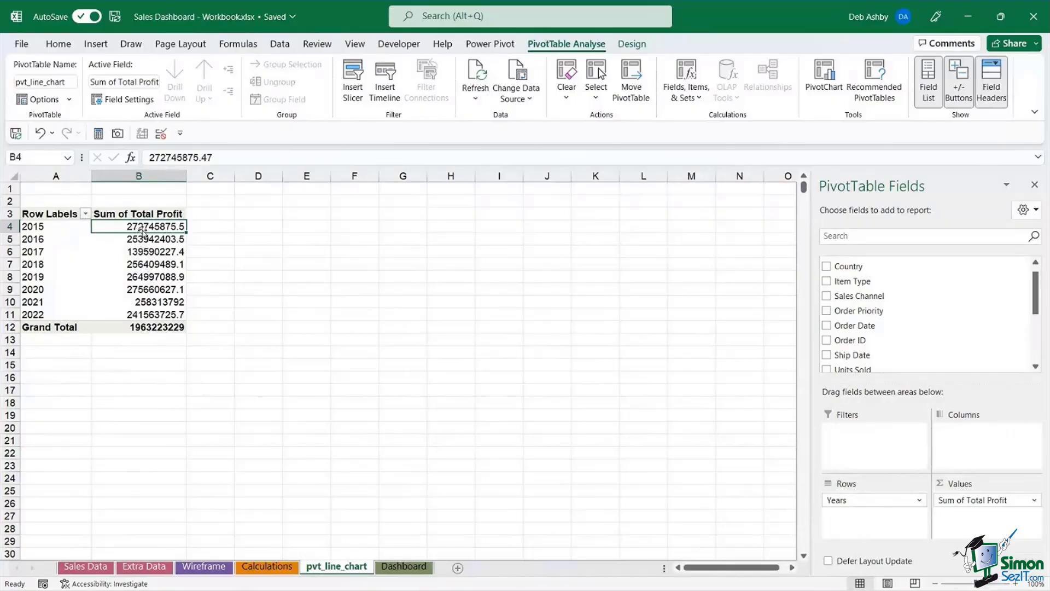
pyautogui.moveTo(141, 228)
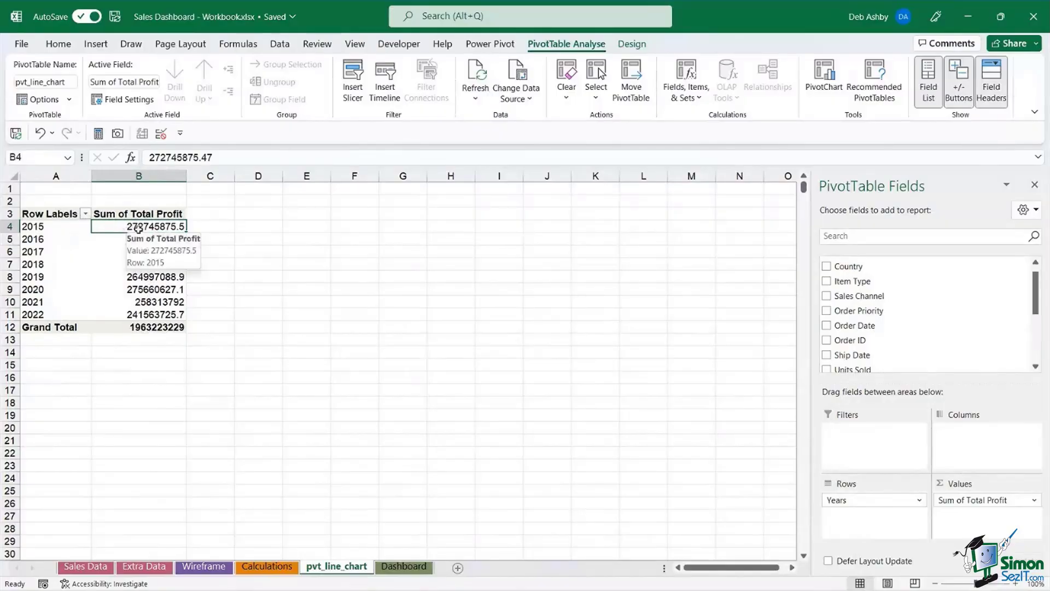
pyautogui.rightClick(146, 230)
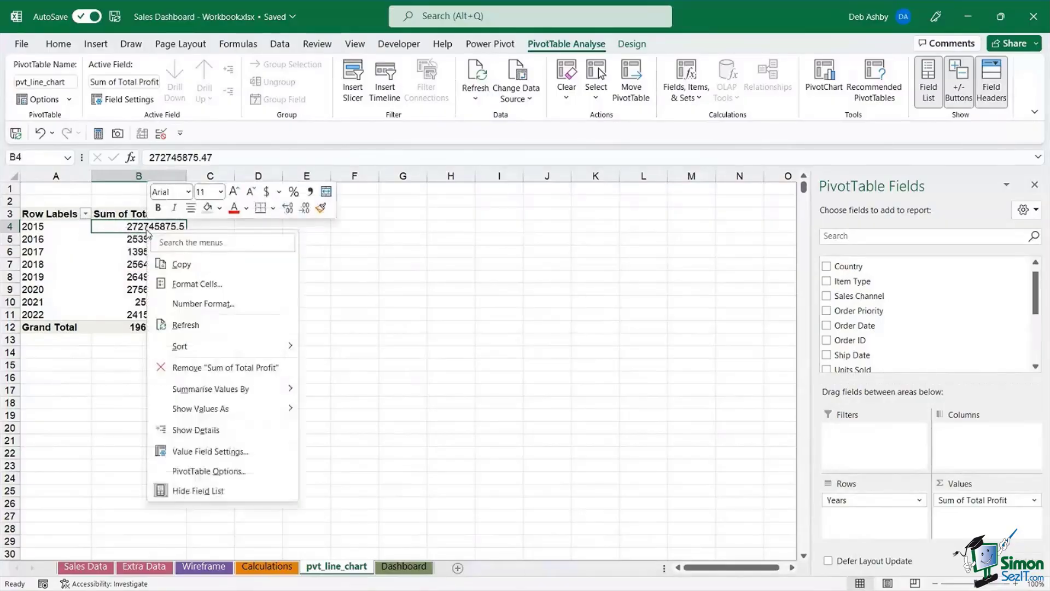
pyautogui.click(198, 304)
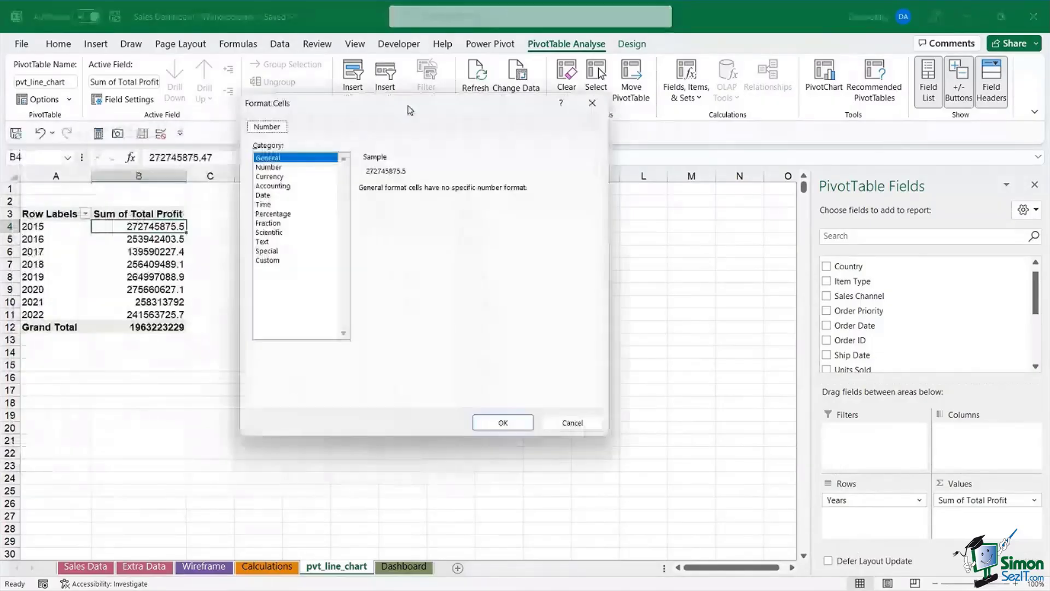
pyautogui.click(306, 186)
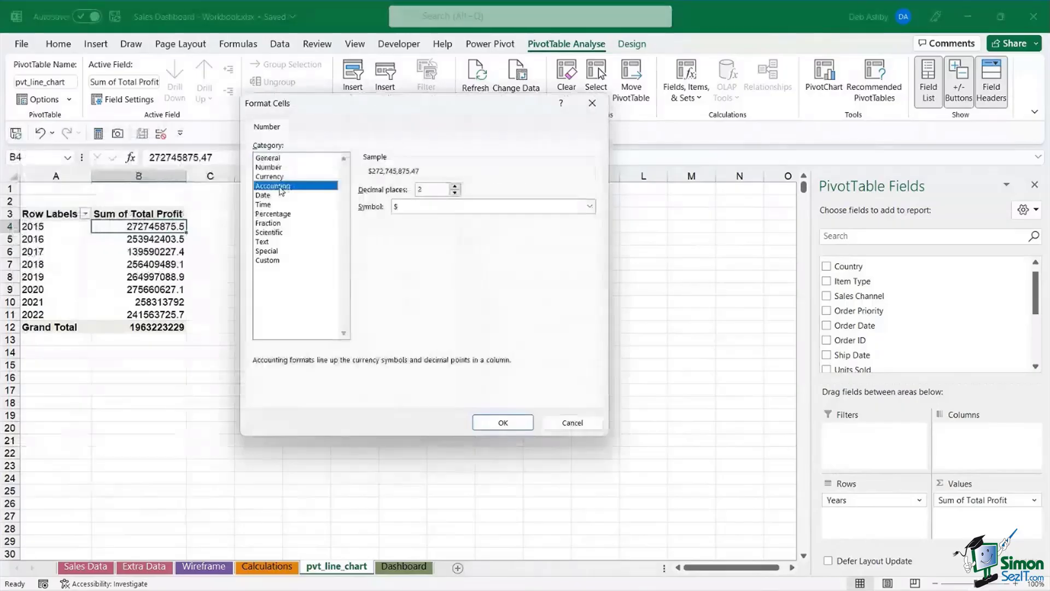
pyautogui.click(455, 192)
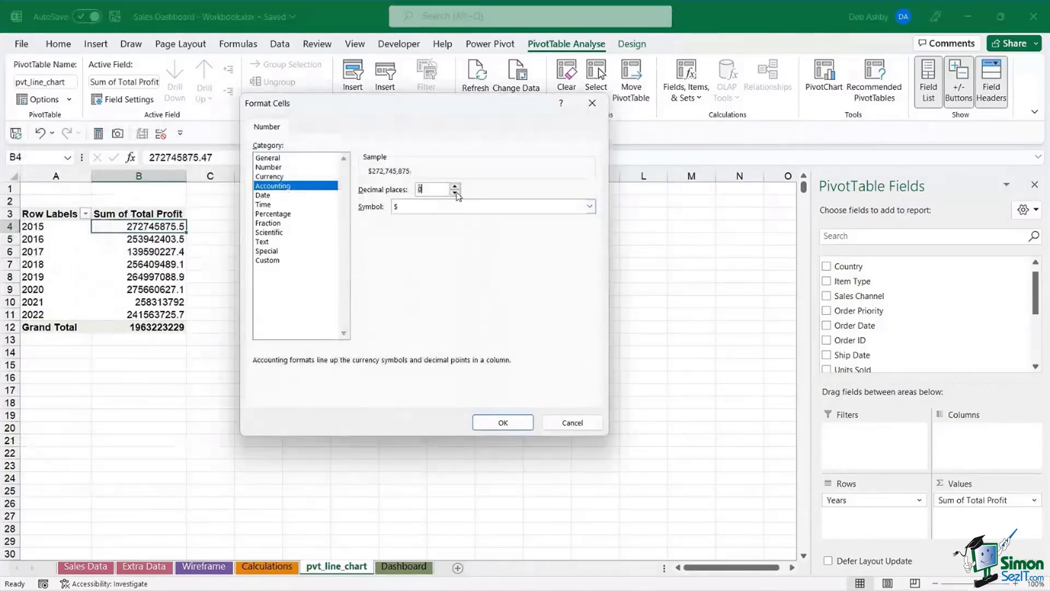
pyautogui.click(506, 423)
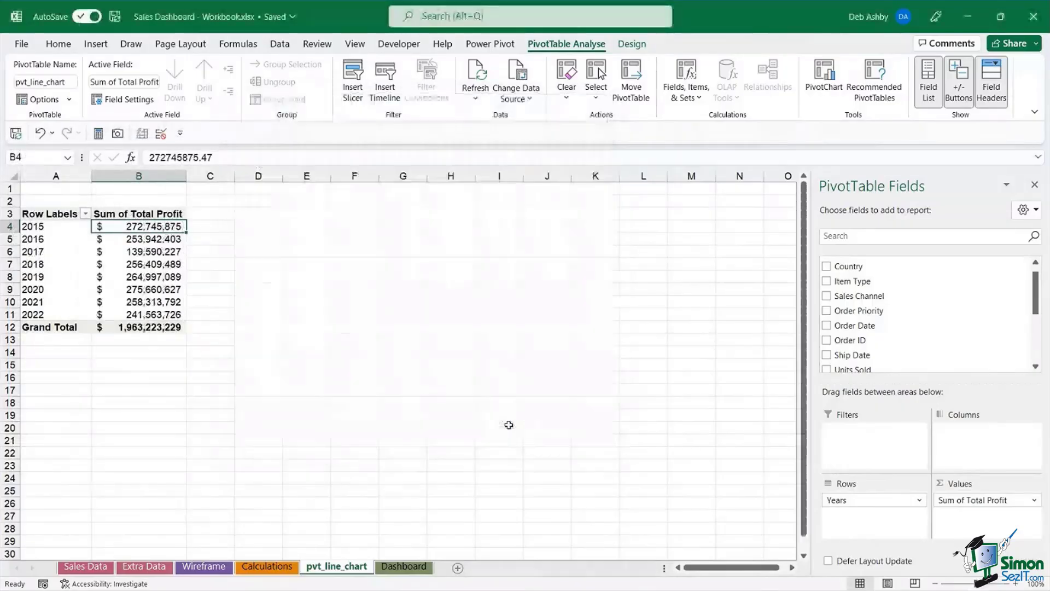
# - Check the full 2019, 2016 and grand total ($1,963,223,229) profit values
pyautogui.click(136, 277)
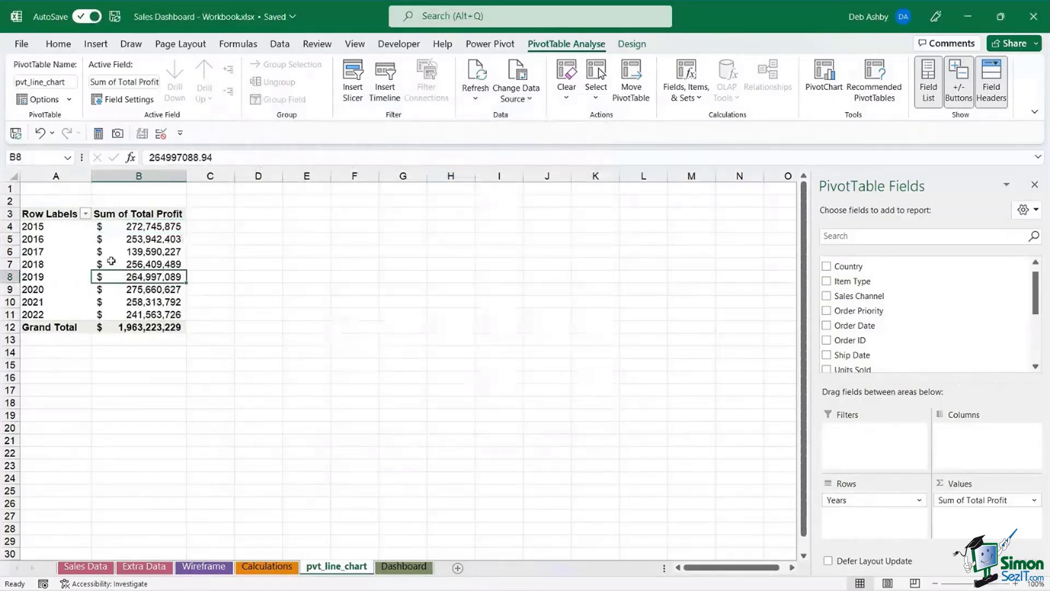
pyautogui.click(139, 239)
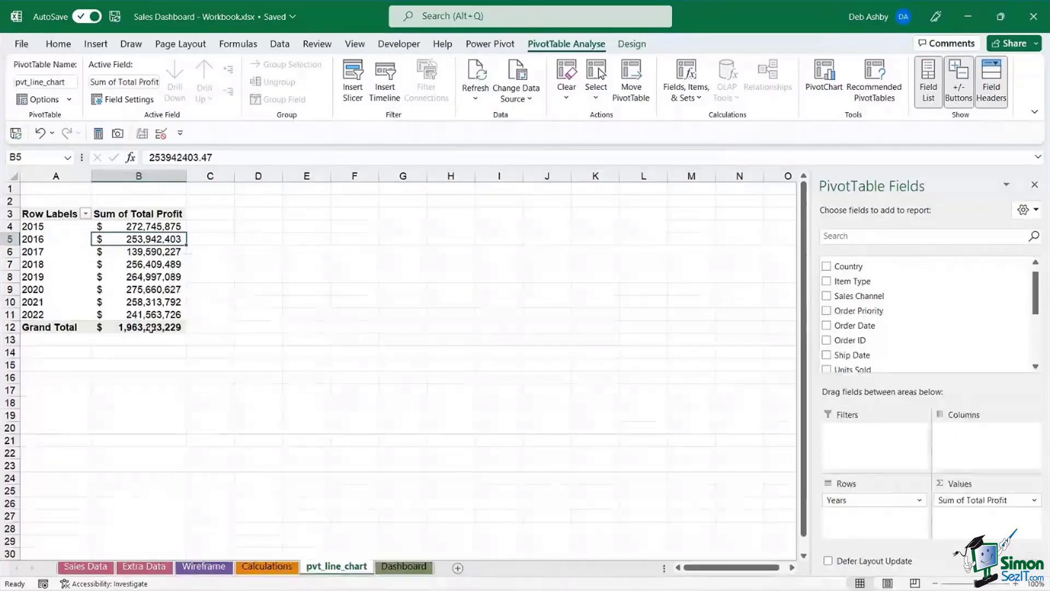
pyautogui.click(152, 328)
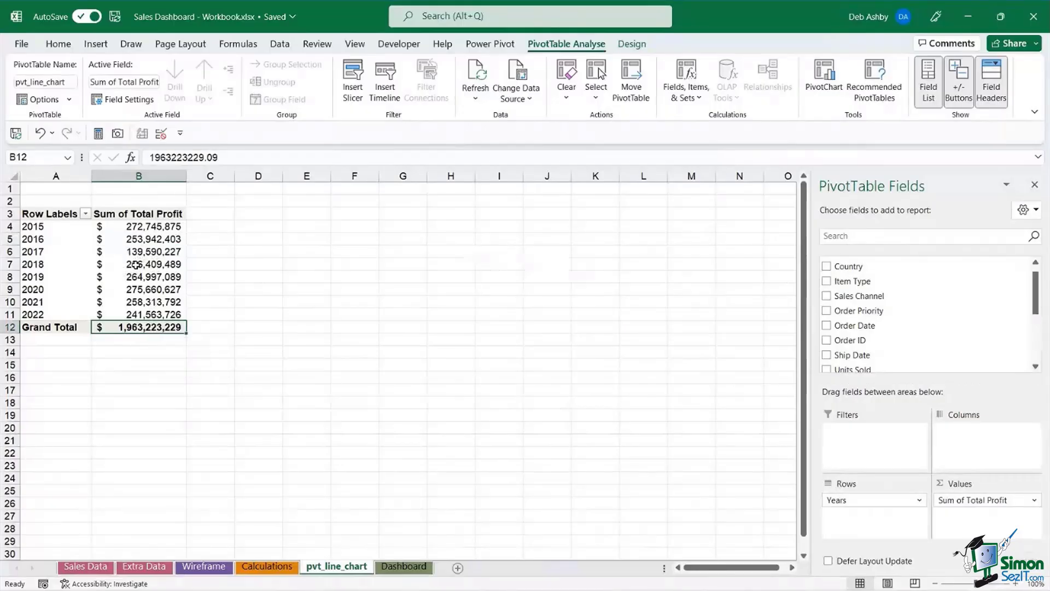
pyautogui.moveTo(135, 265)
# - Turn off grand totals so only the eight yearly profit rows remain, then reselect the PivotTable
pyautogui.click(634, 44)
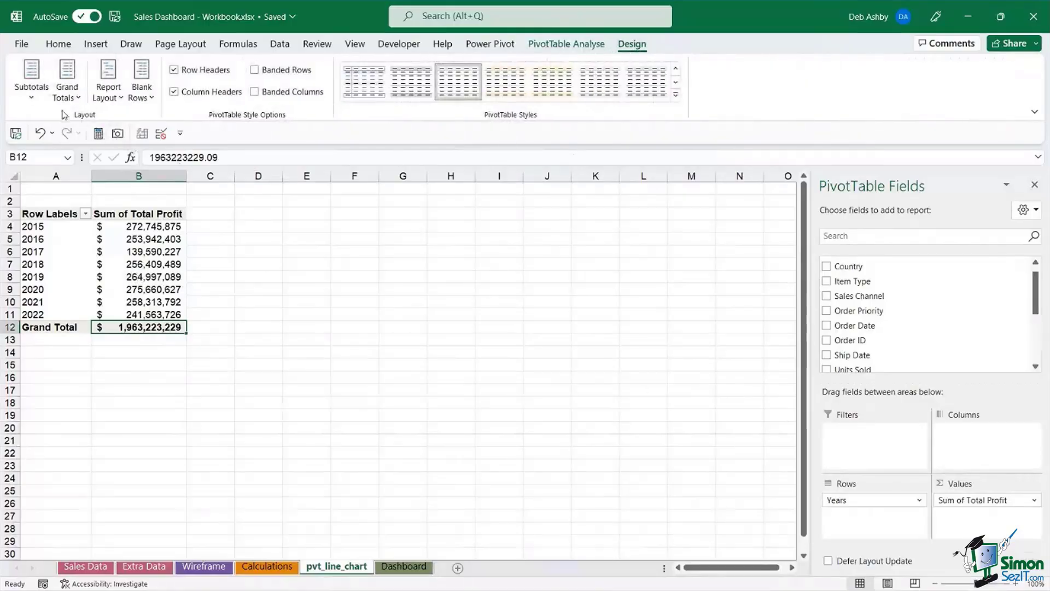
pyautogui.click(79, 100)
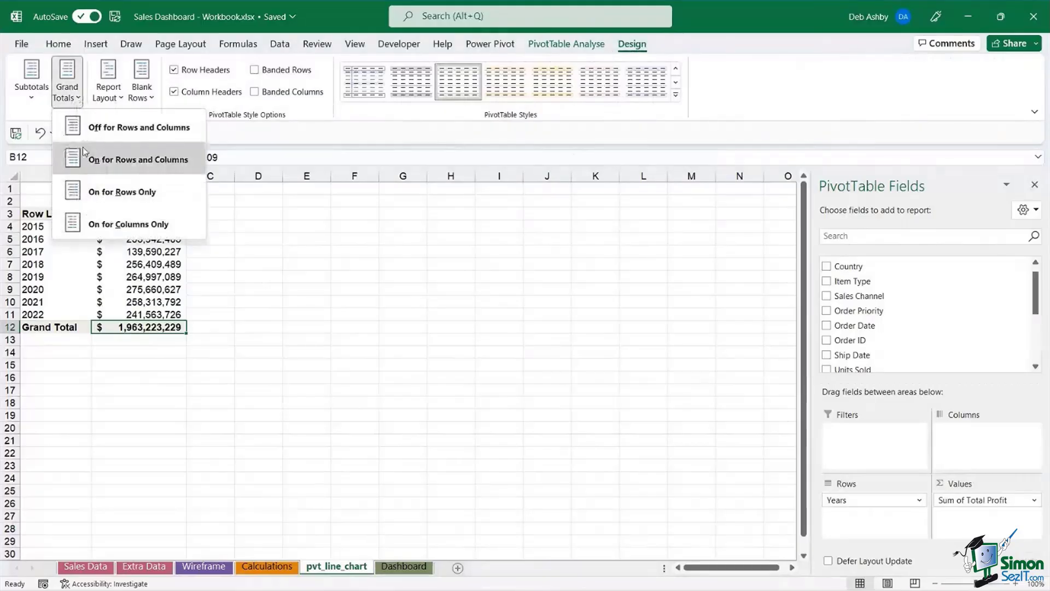
pyautogui.click(182, 134)
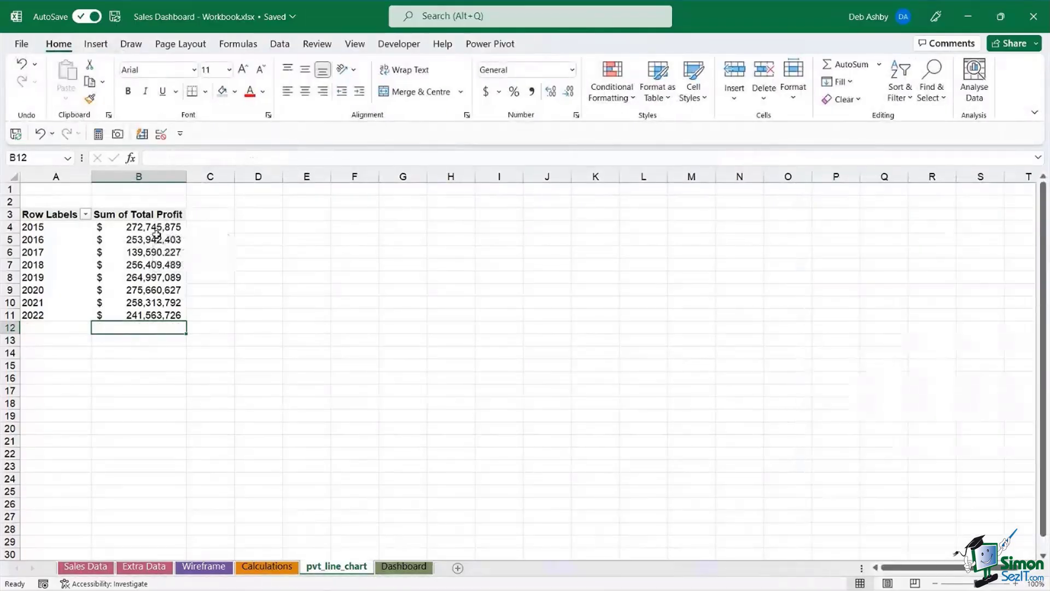
pyautogui.click(139, 250)
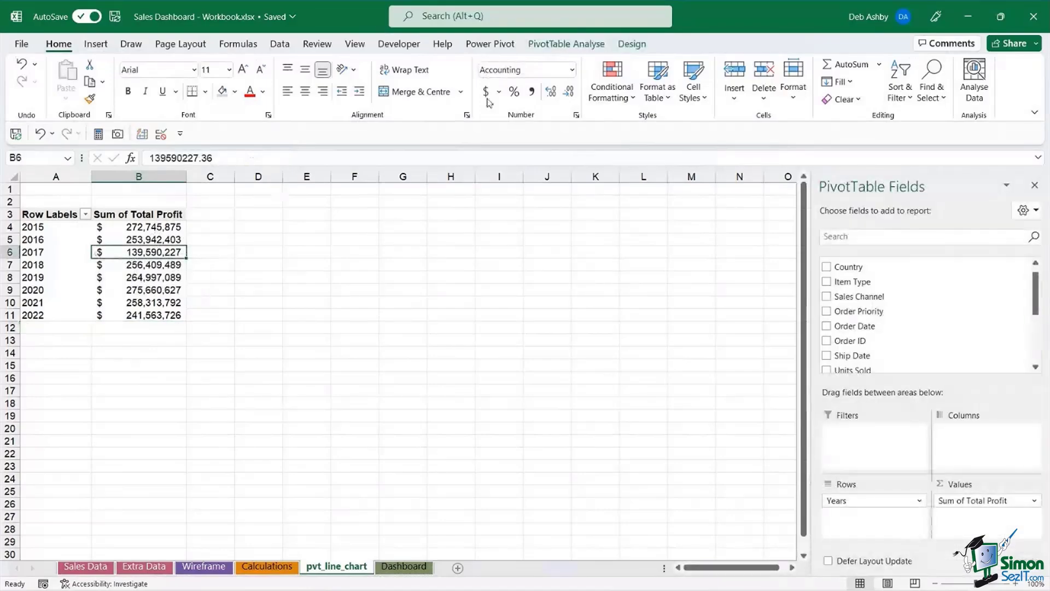
pyautogui.click(566, 45)
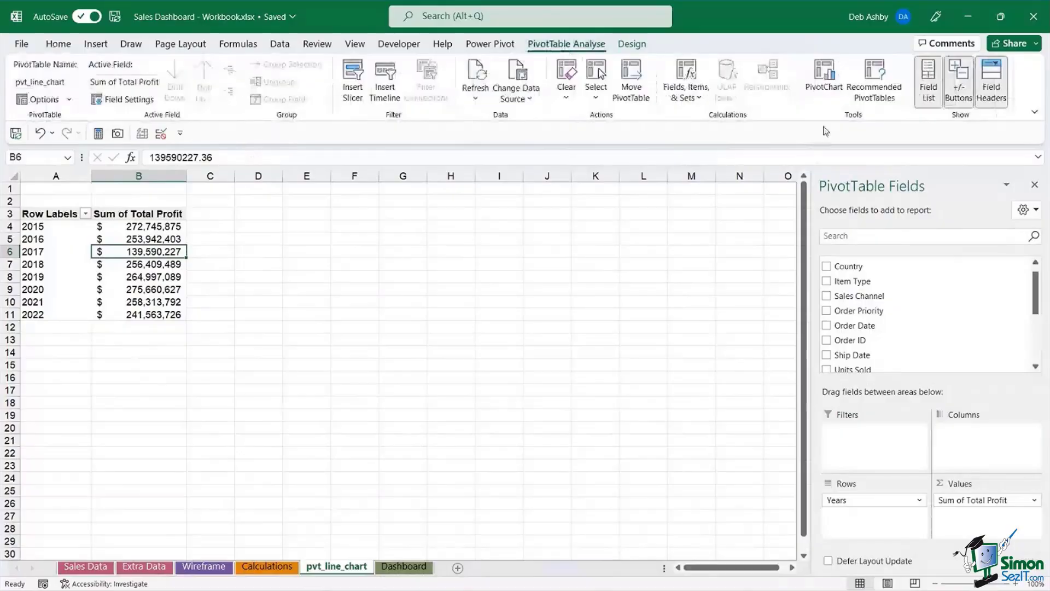
# - Insert a Line with Markers PivotChart and place it, slightly enlarged, beside the table near D3
pyautogui.click(824, 85)
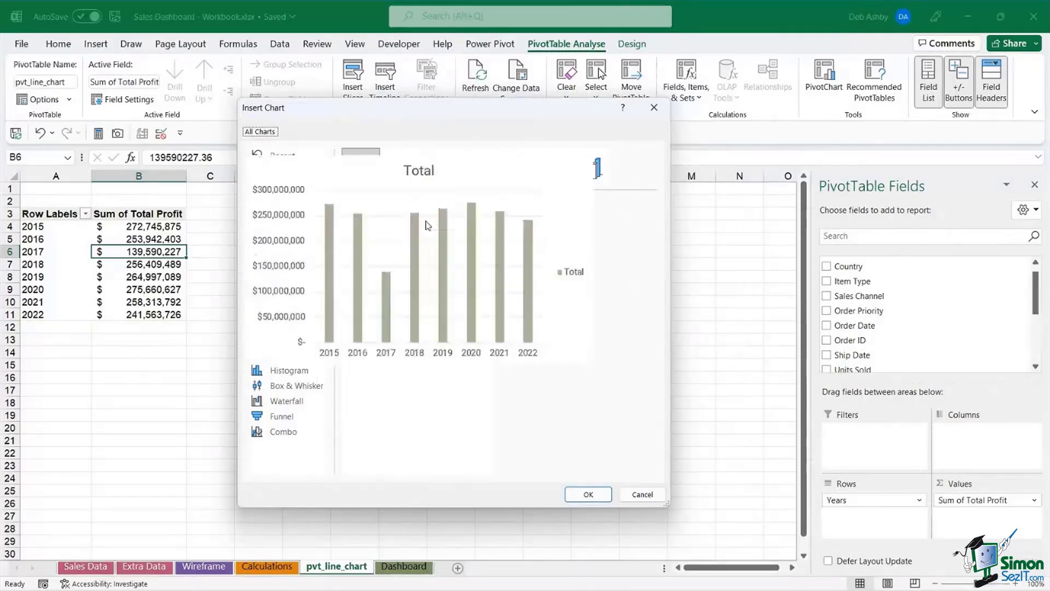
pyautogui.click(273, 203)
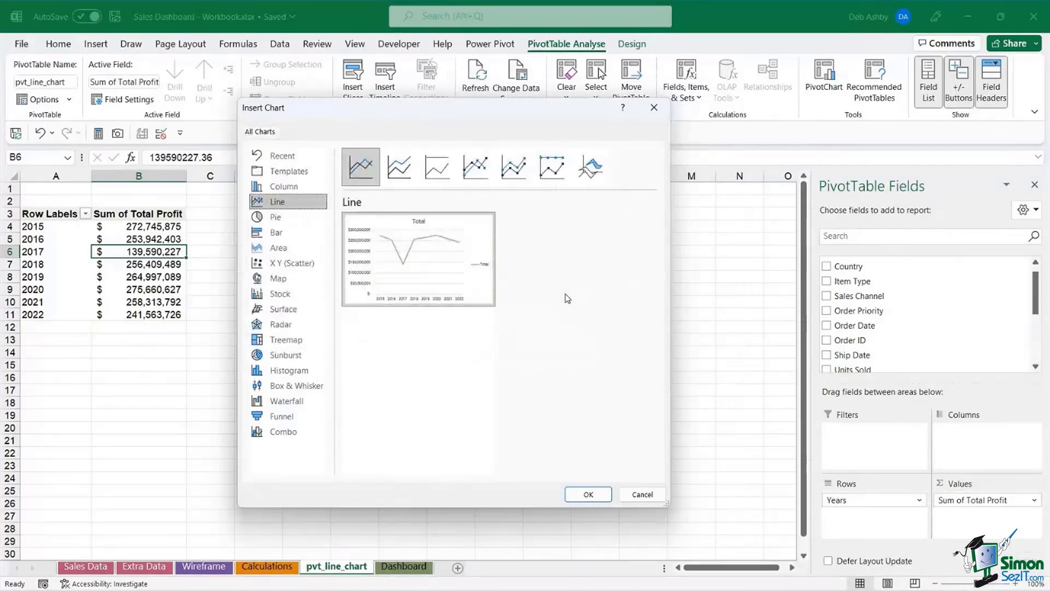
pyautogui.click(471, 169)
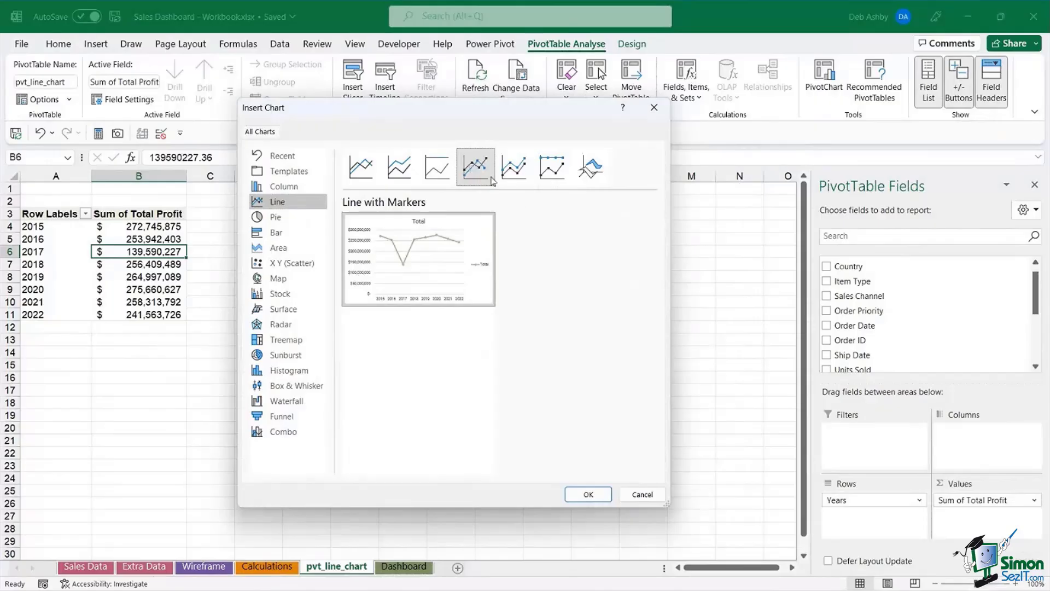
pyautogui.click(588, 494)
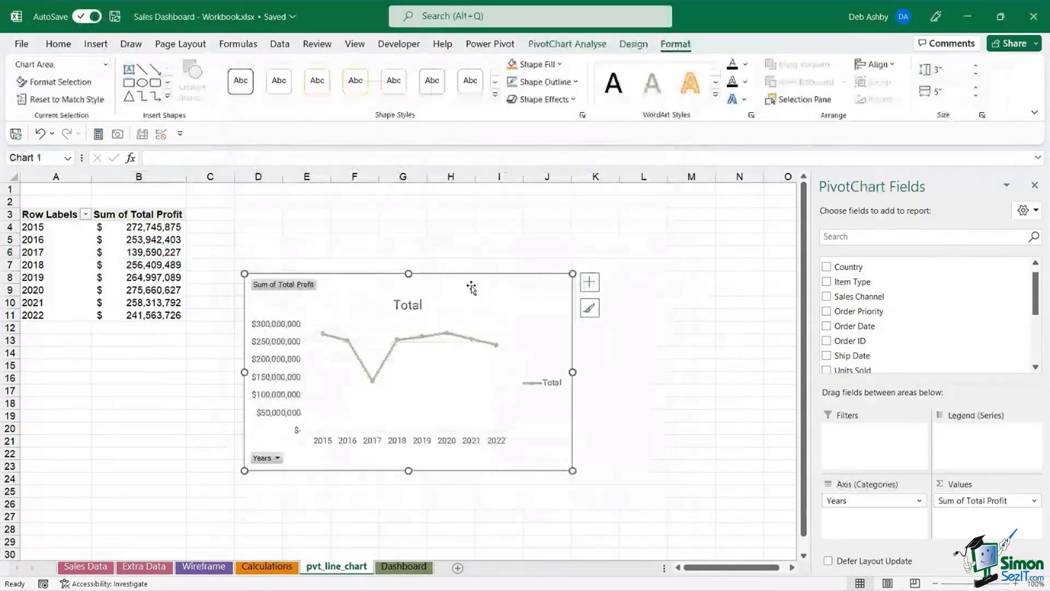
pyautogui.moveTo(471, 288); pyautogui.dragTo(447, 225)
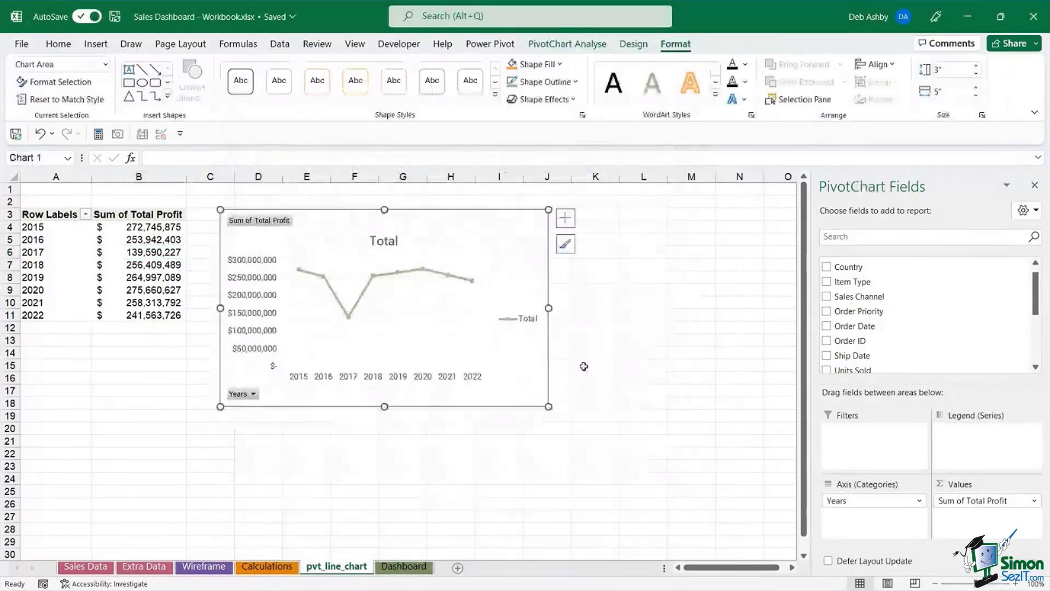
pyautogui.moveTo(541, 409); pyautogui.dragTo(589, 413)
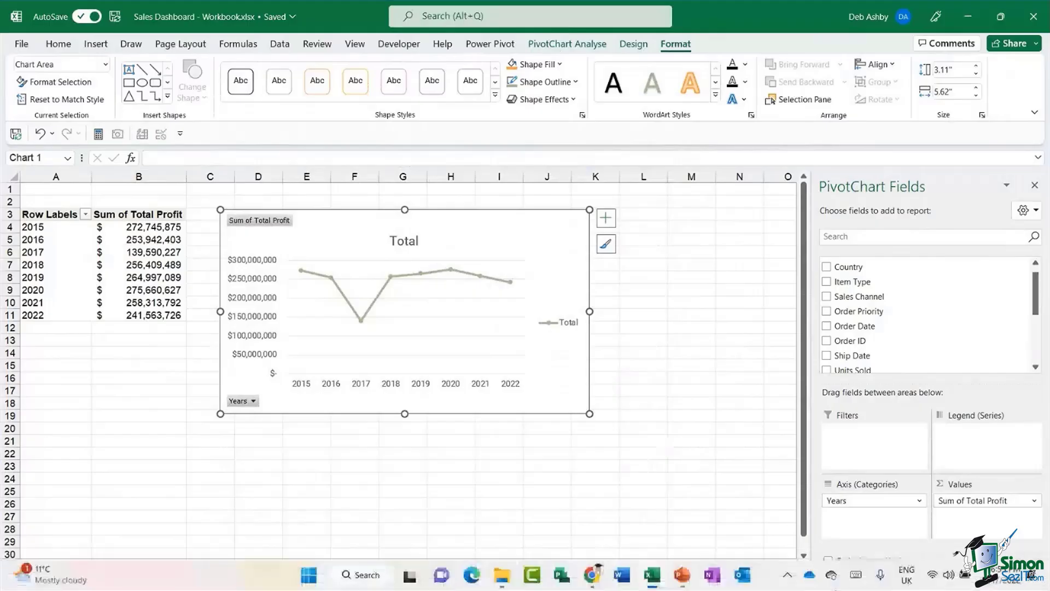
pyautogui.moveTo(511, 218)
pyautogui.mouseDown()
pyautogui.moveTo(499, 204)
pyautogui.moveTo(513, 215)
pyautogui.mouseUp()
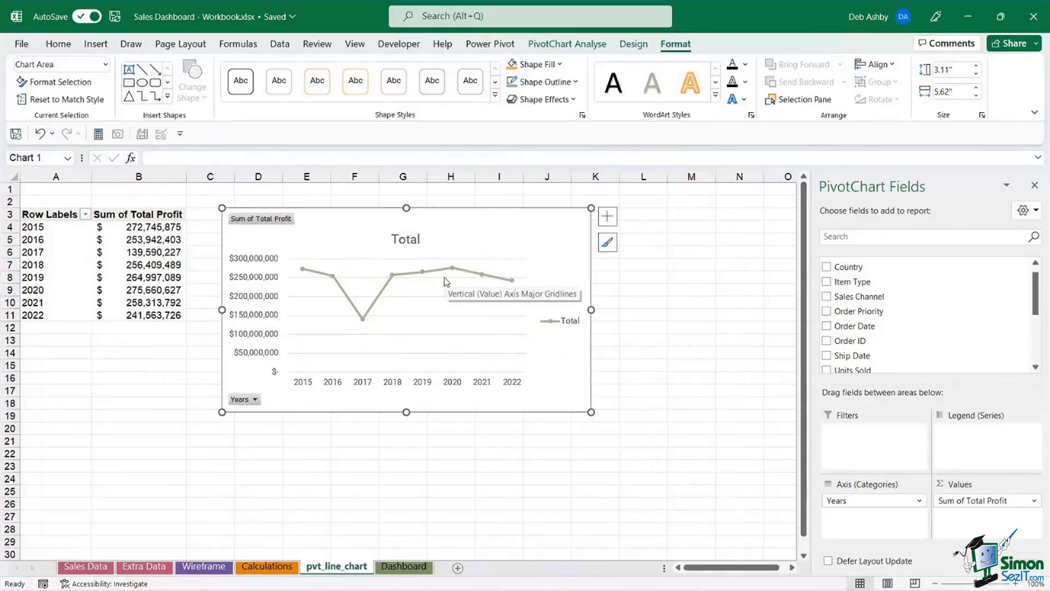
# - Hide all field buttons on the line chart and delete its Total legend
pyautogui.rightClick(269, 223)
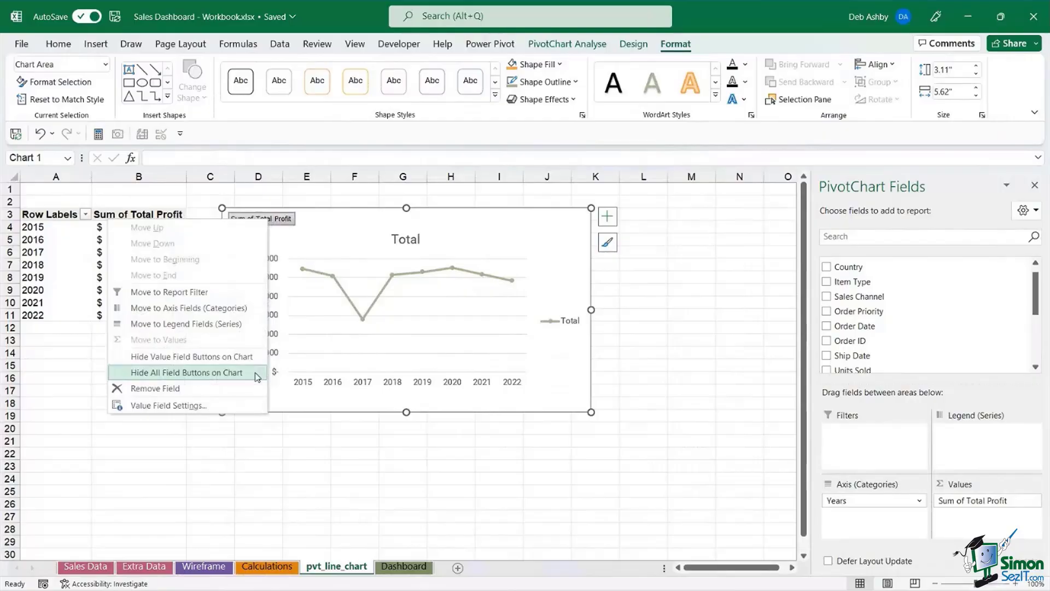
pyautogui.click(187, 372)
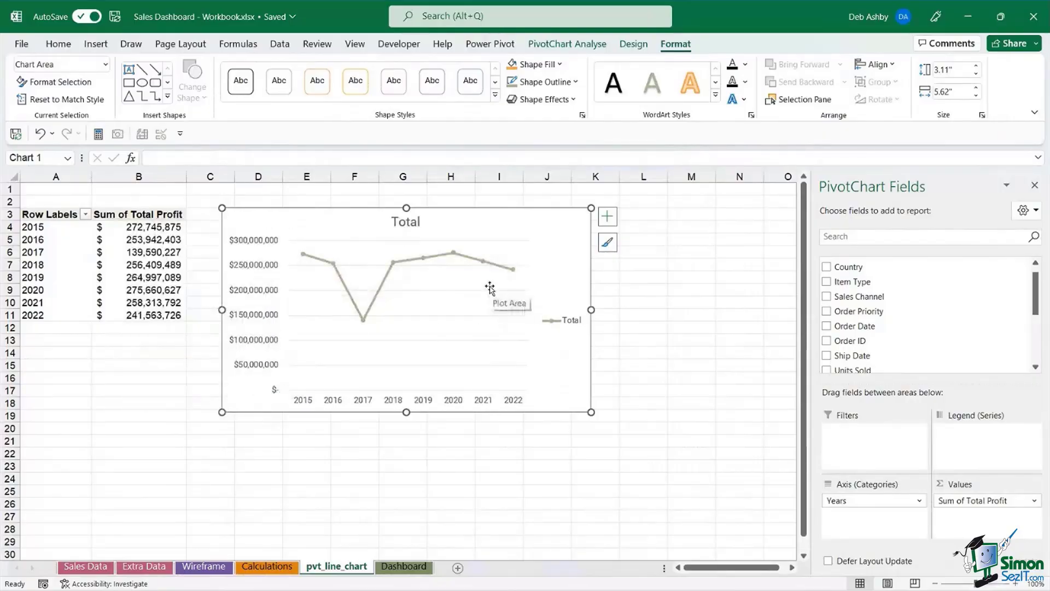
pyautogui.click(572, 325)
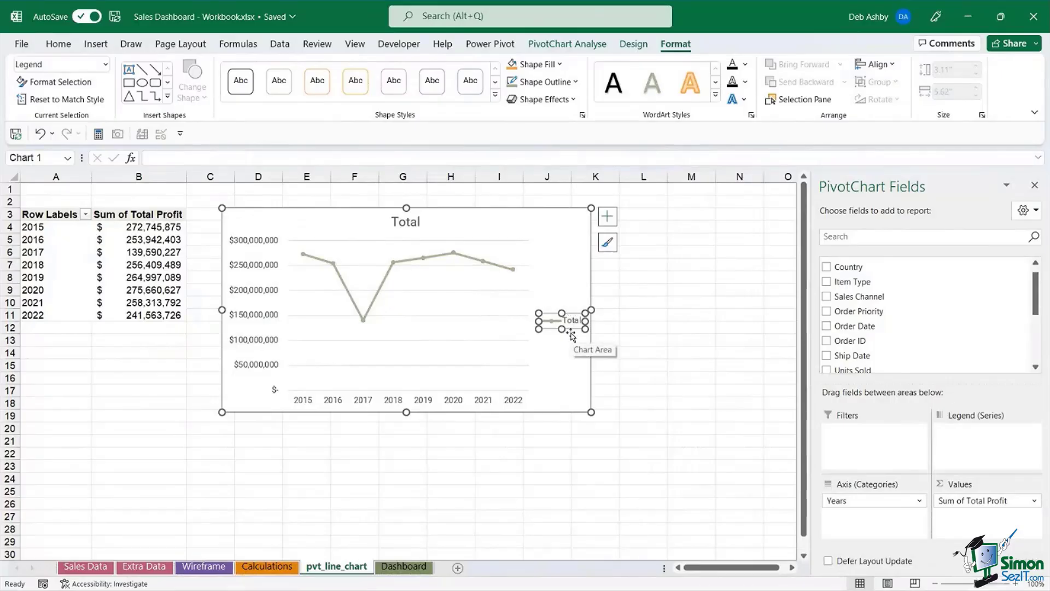
pyautogui.press('Delete')
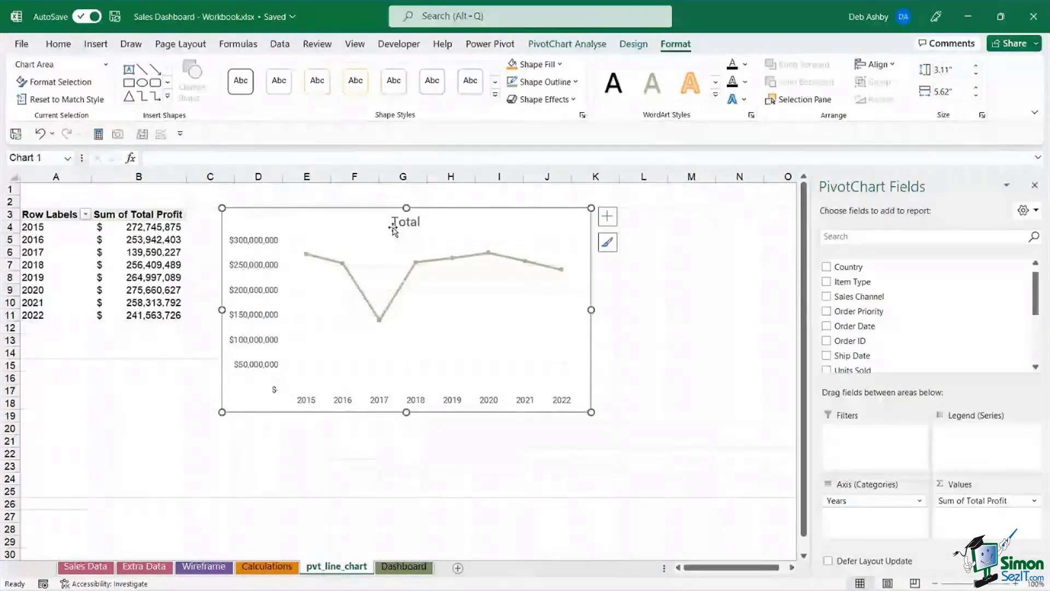
# - Replace the chart title 'Total' with 'Total Profit by Year'
pyautogui.doubleClick(393, 225)
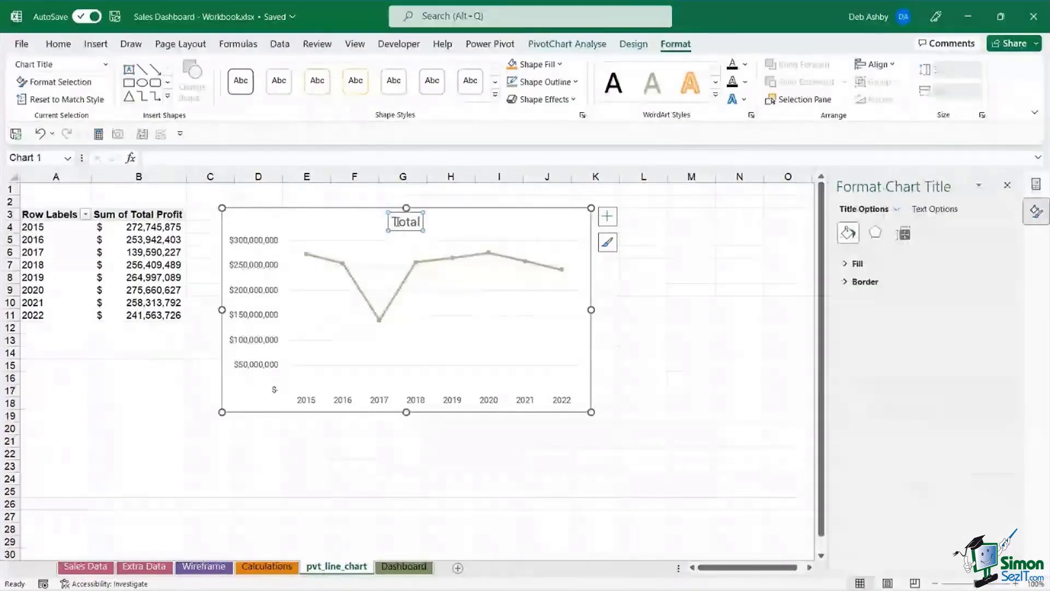
pyautogui.doubleClick(395, 221)
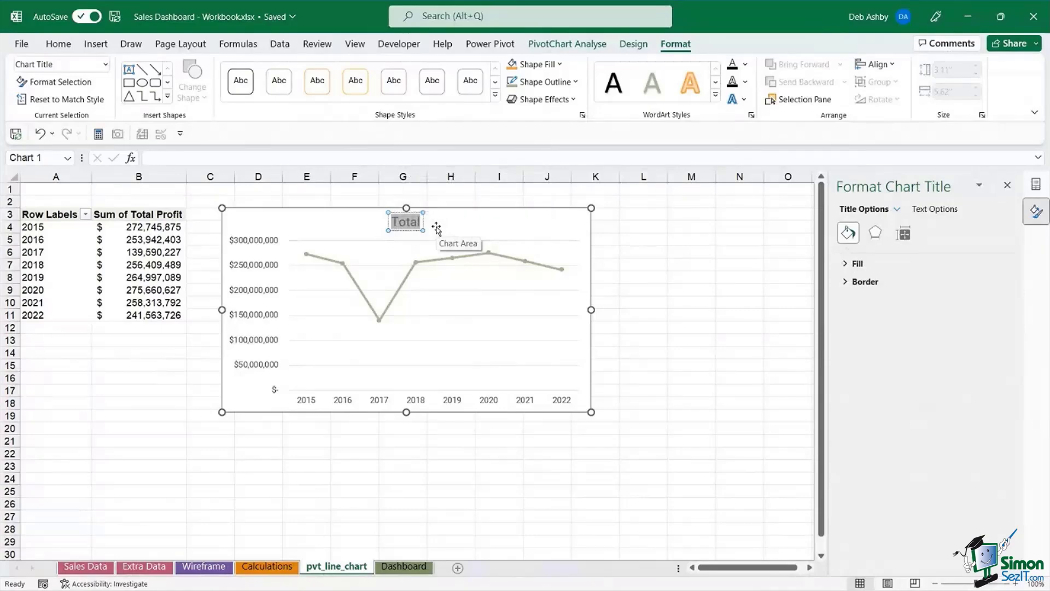
pyautogui.write('Total Pr')
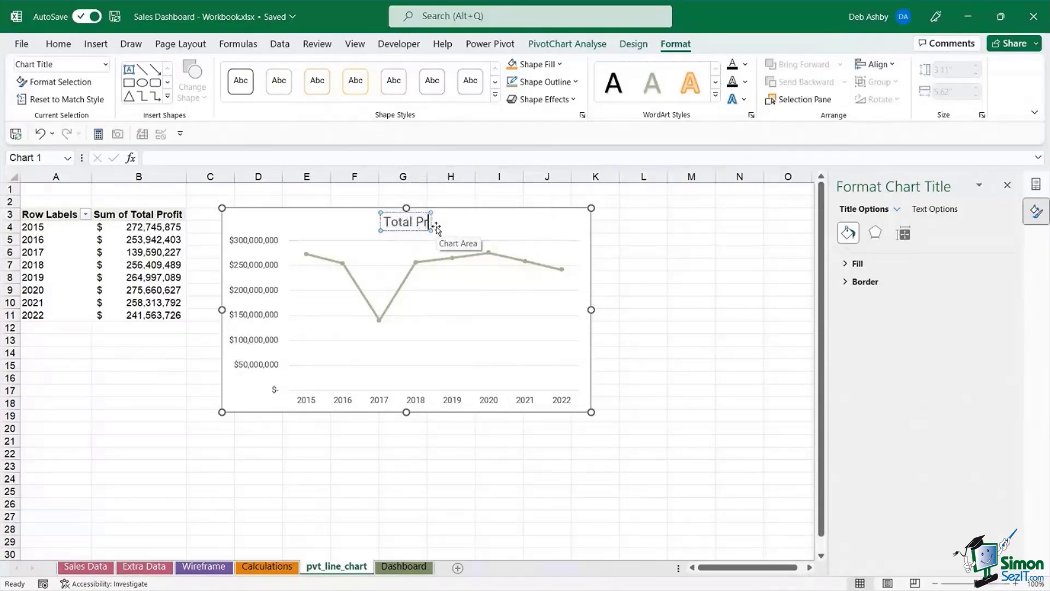
pyautogui.write('ofit by')
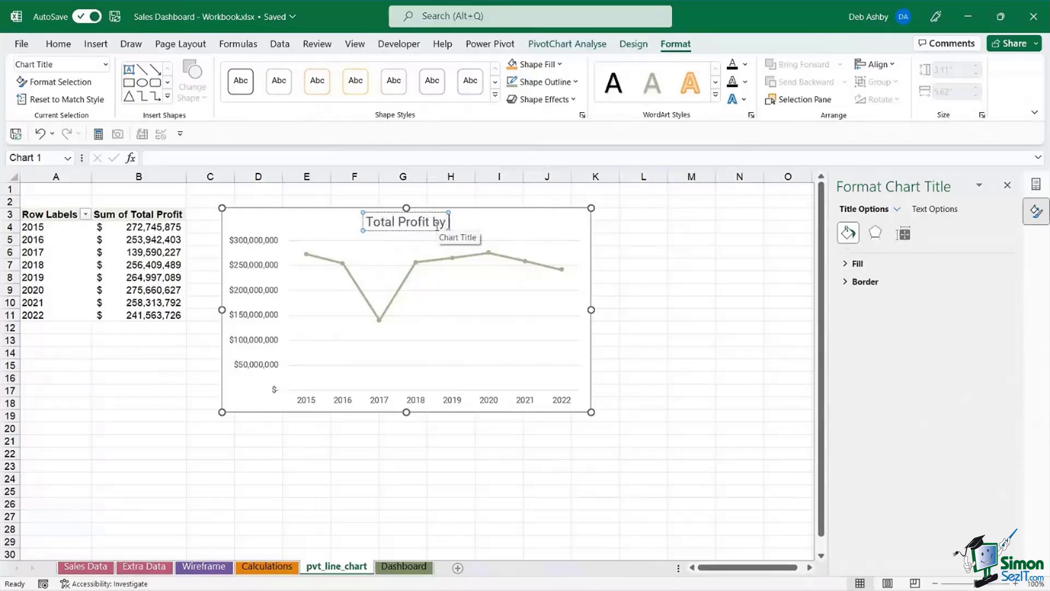
pyautogui.write(' Year')
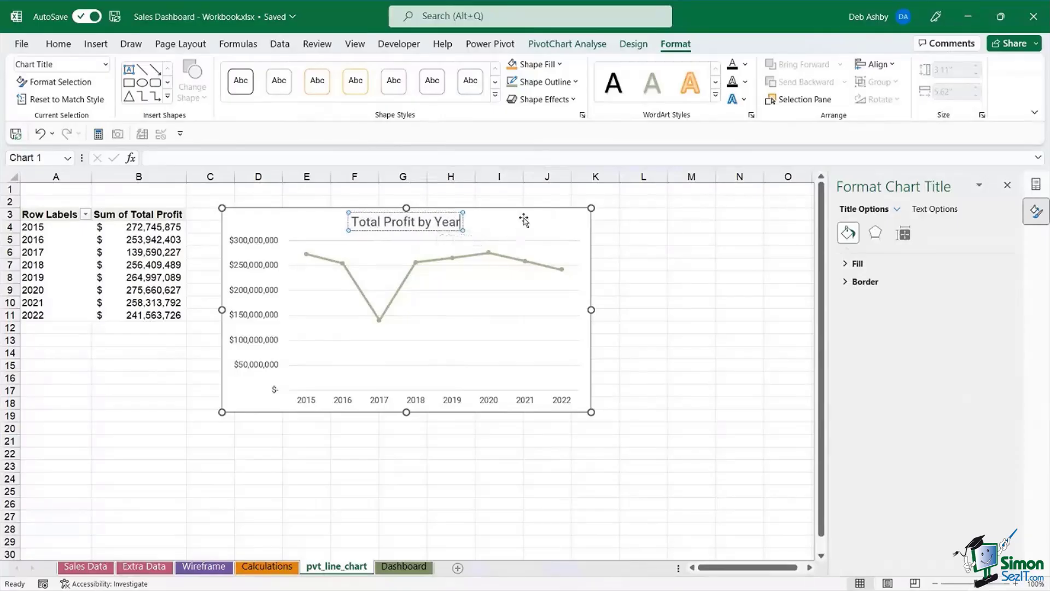
pyautogui.click(522, 222)
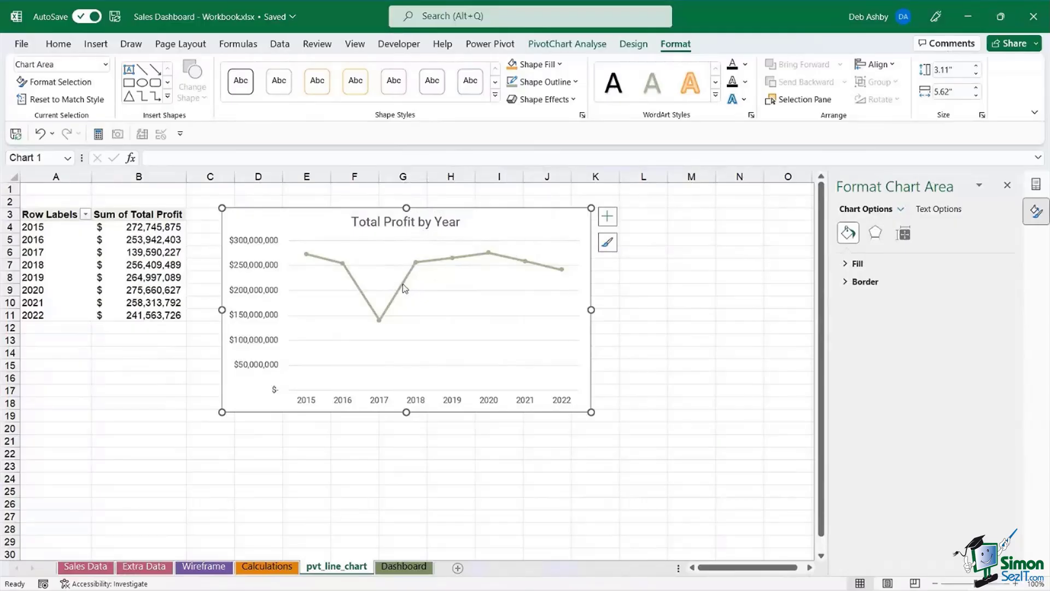
pyautogui.moveTo(413, 268)
# - Apply the purple monochromatic palette and the third chart style with an uppercase title
pyautogui.click(634, 45)
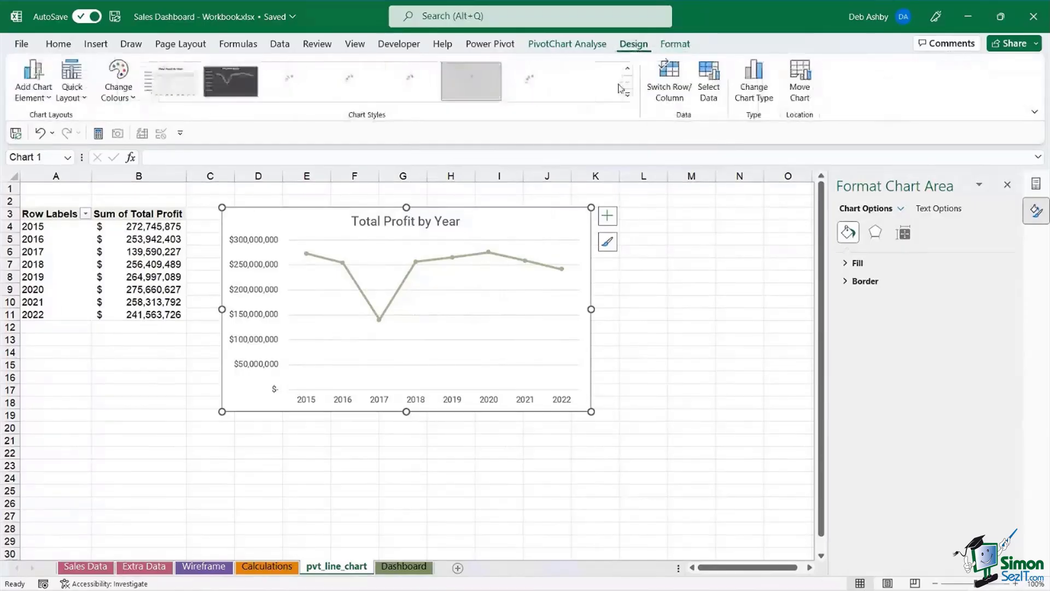
pyautogui.click(118, 79)
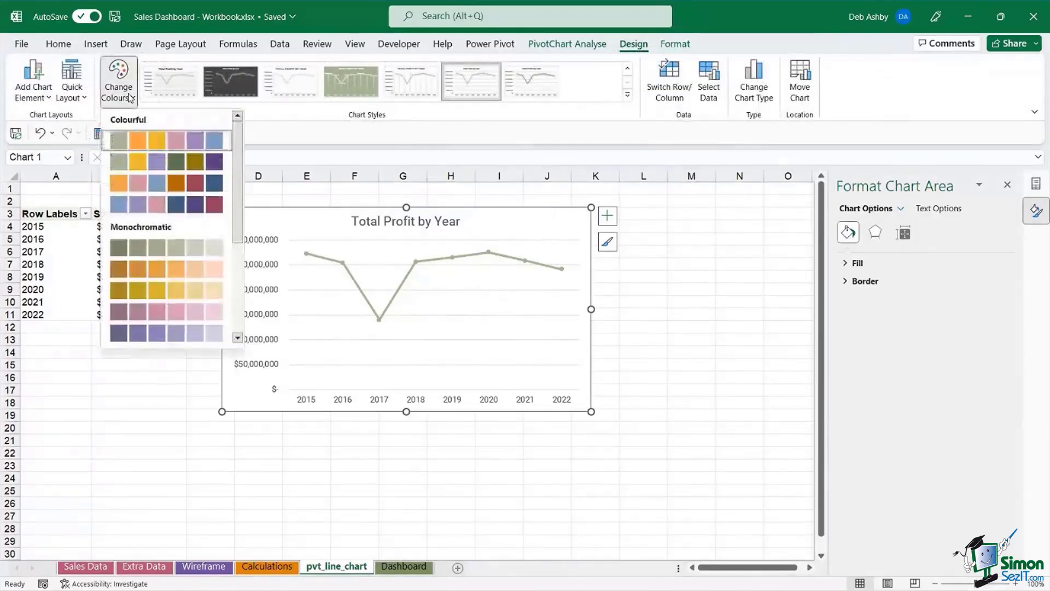
pyautogui.click(139, 333)
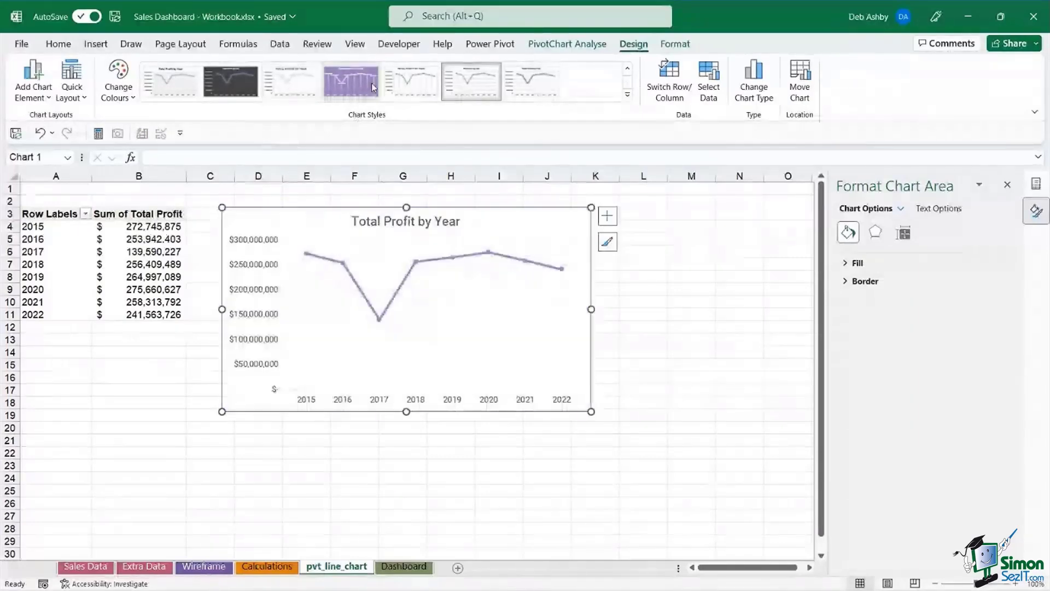
pyautogui.click(282, 83)
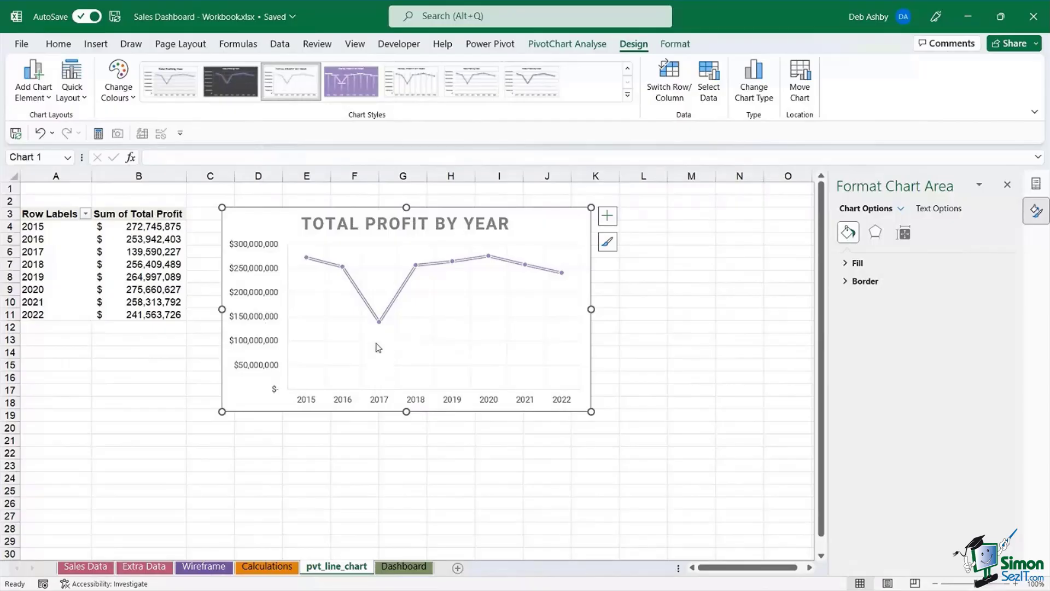
pyautogui.moveTo(381, 327)
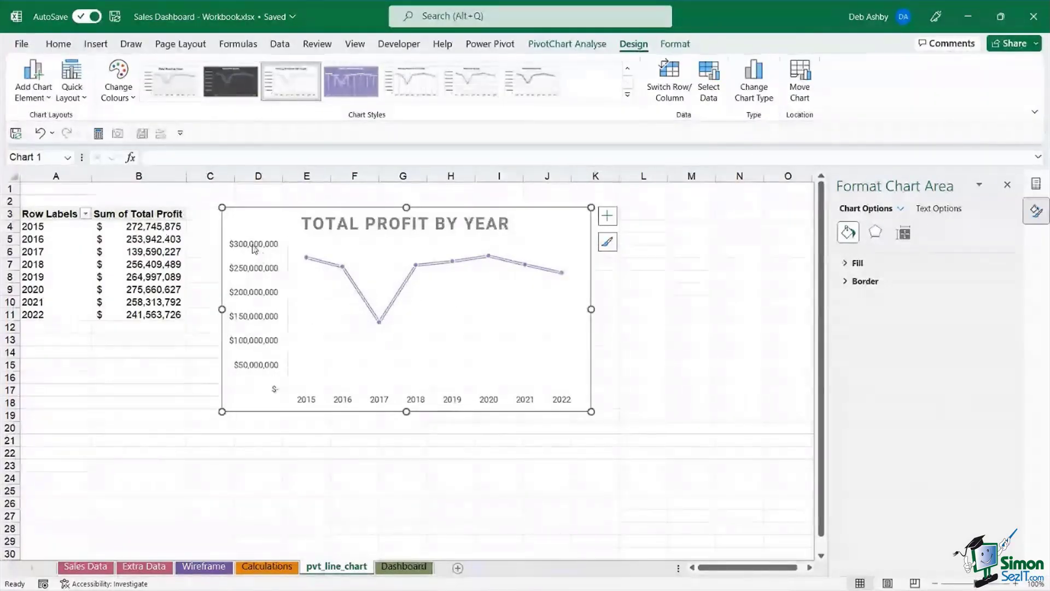
# - Set the vertical axis minimum bound to 100,000,000, then select the chart
pyautogui.click(254, 249)
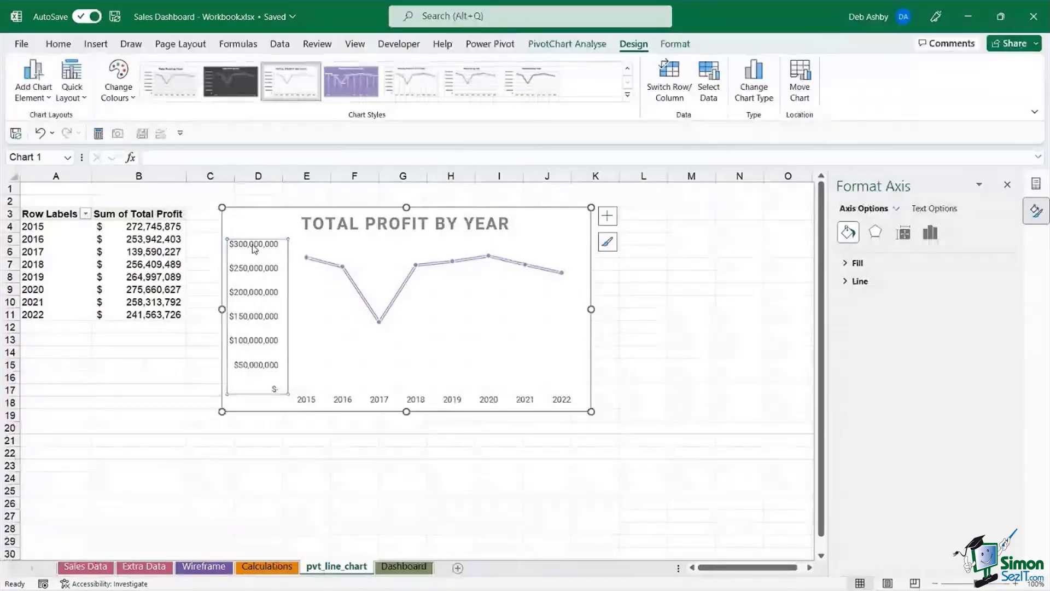
pyautogui.rightClick(254, 249)
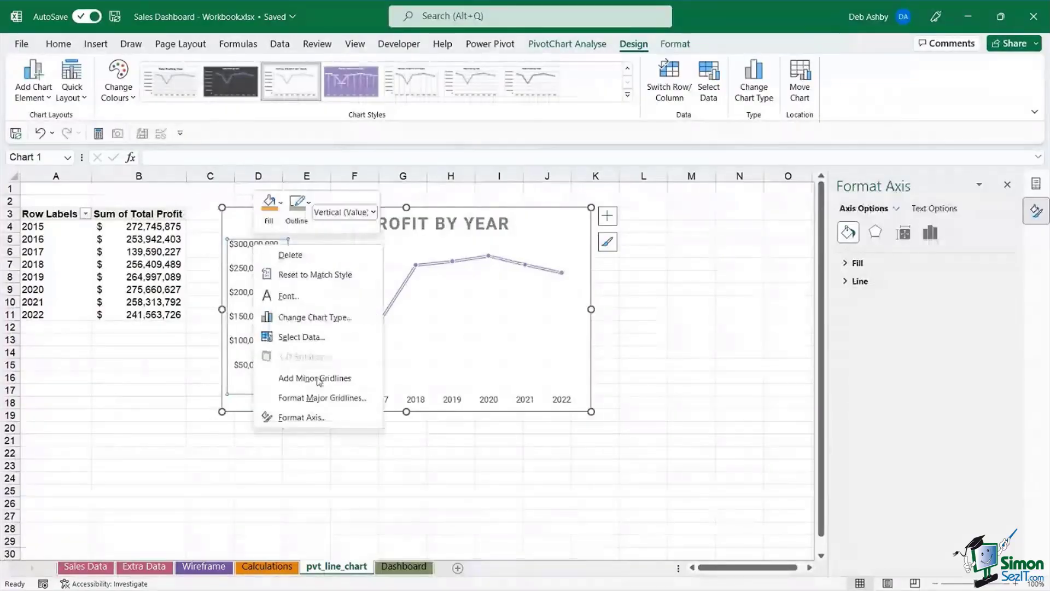
pyautogui.click(306, 418)
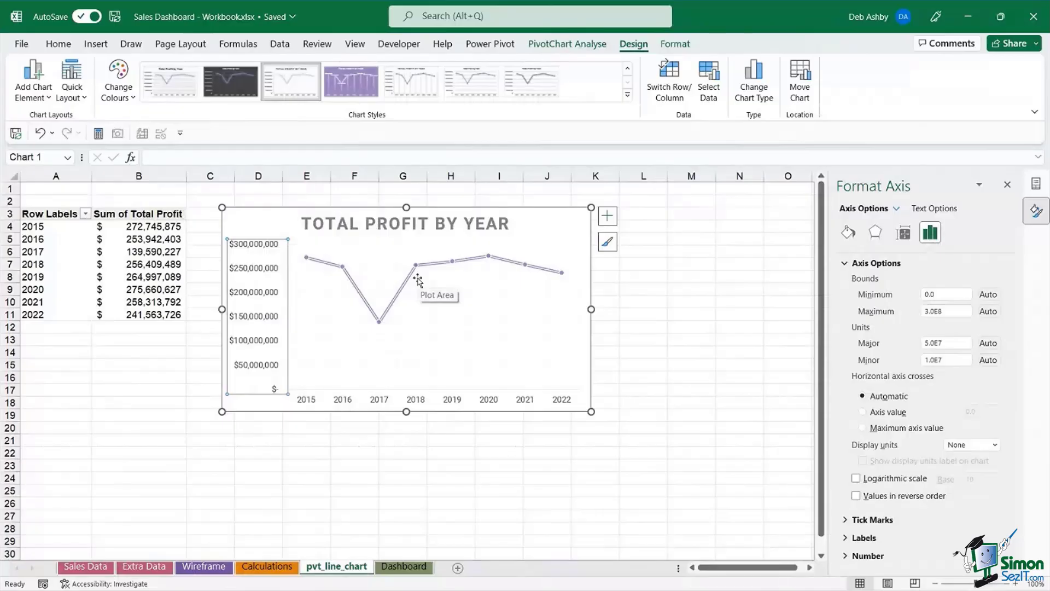
pyautogui.click(925, 294)
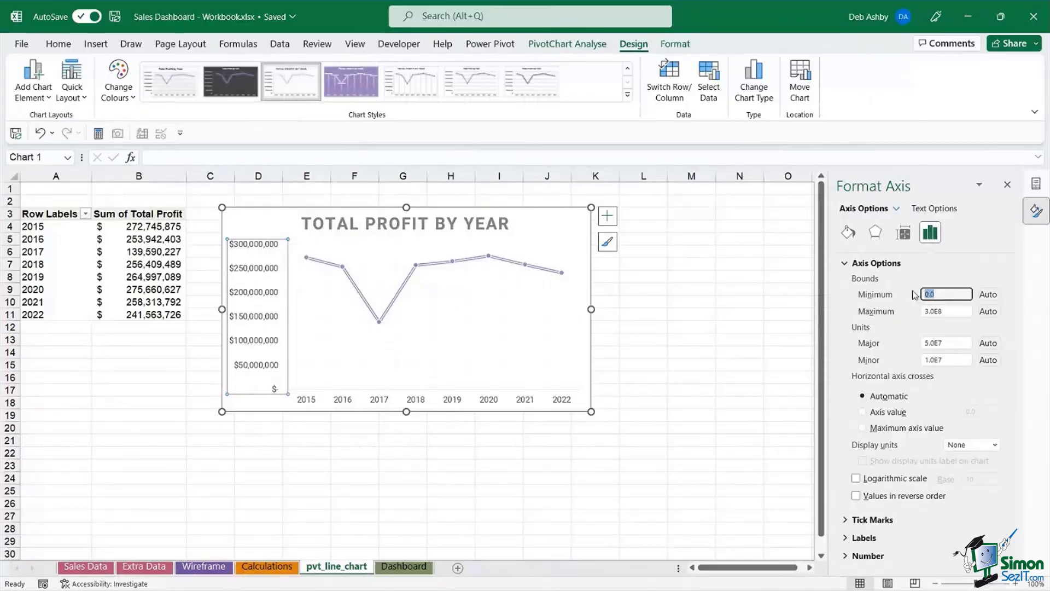
pyautogui.write('100000')
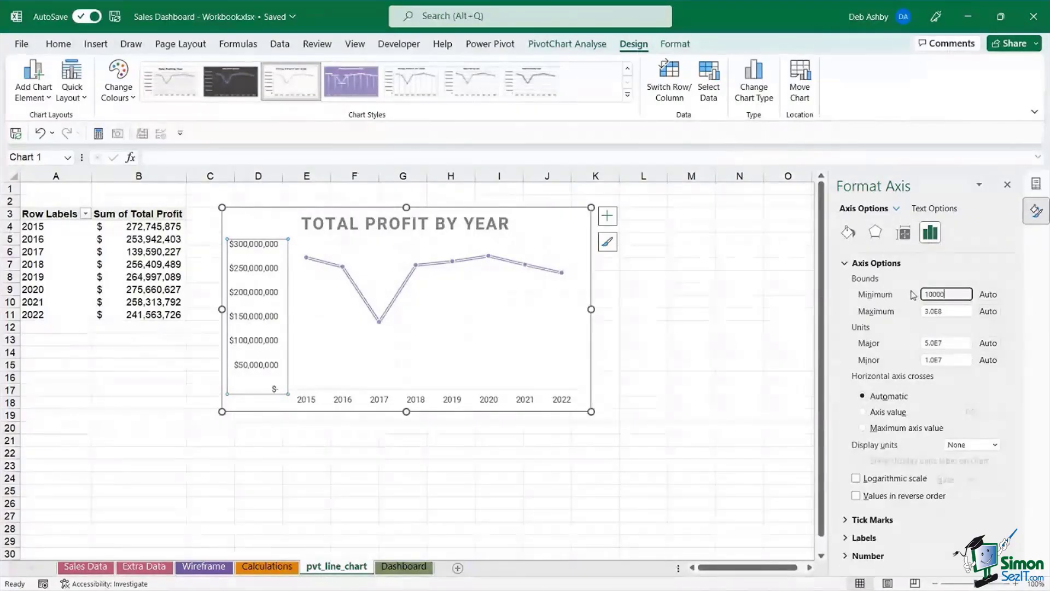
pyautogui.write('000')
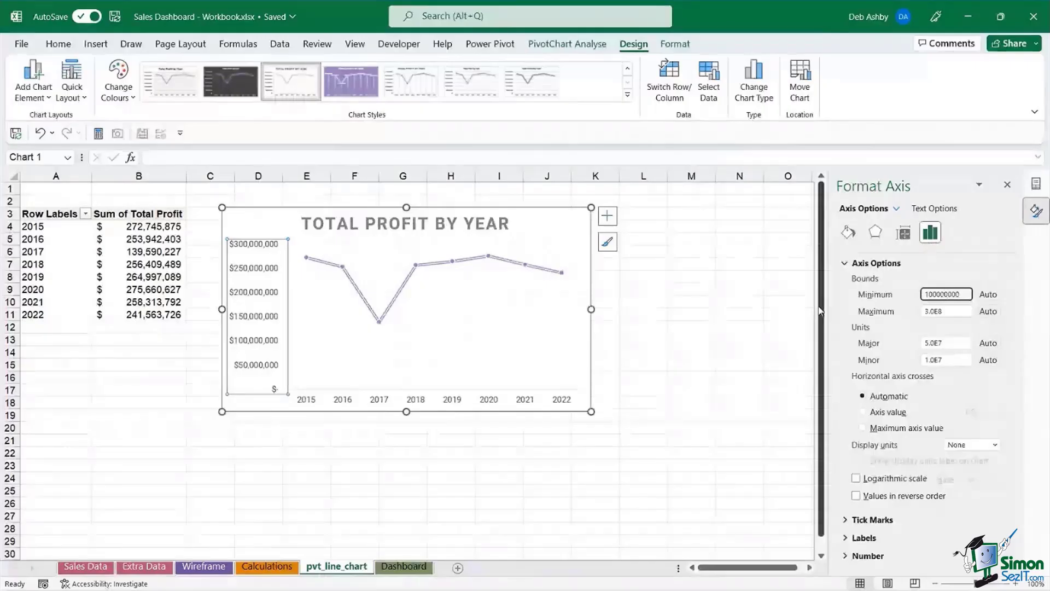
pyautogui.click(695, 351)
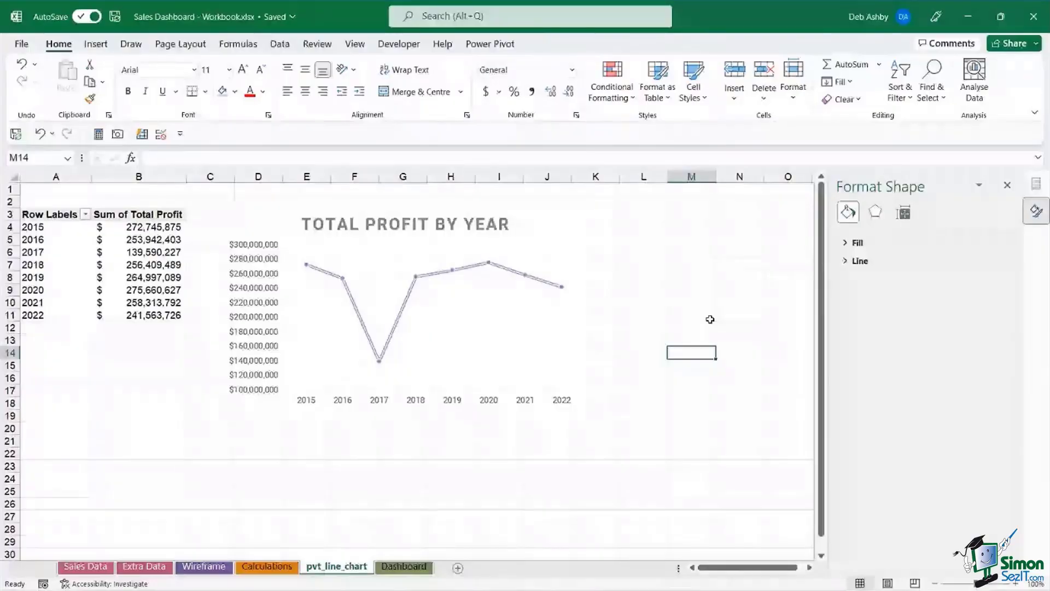
pyautogui.click(550, 215)
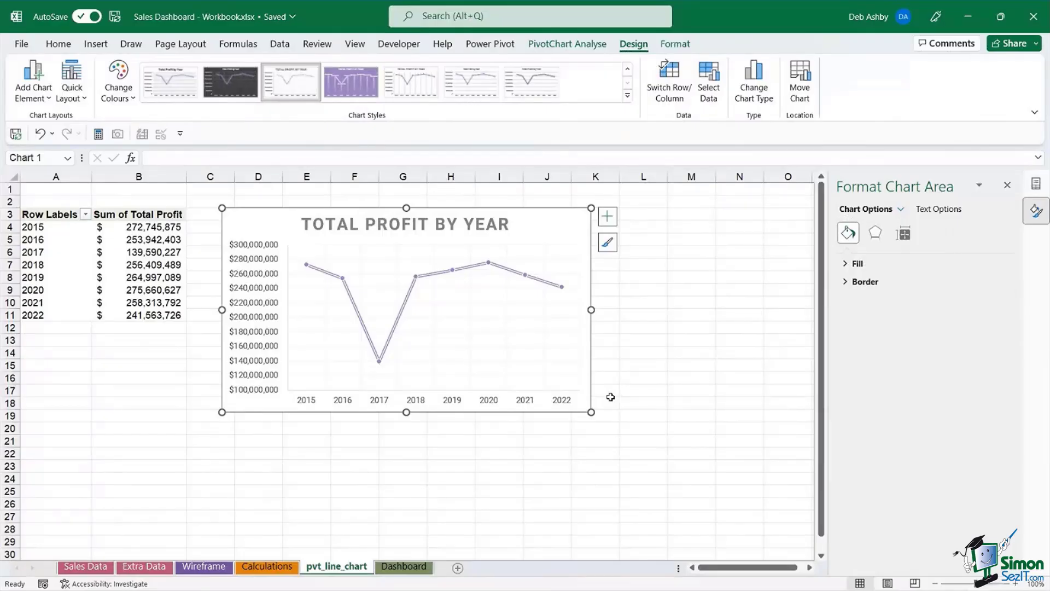
# - Copy the pvt_line_chart sheet, rename the copy pvt_map_chart, and delete its line chart
pyautogui.click(86, 567)
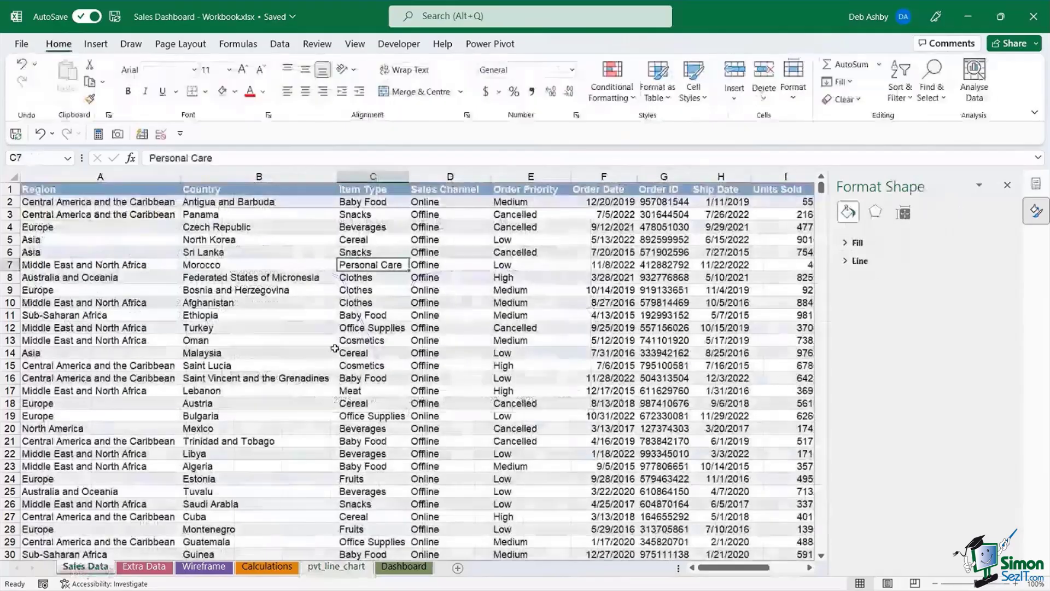
pyautogui.click(337, 566)
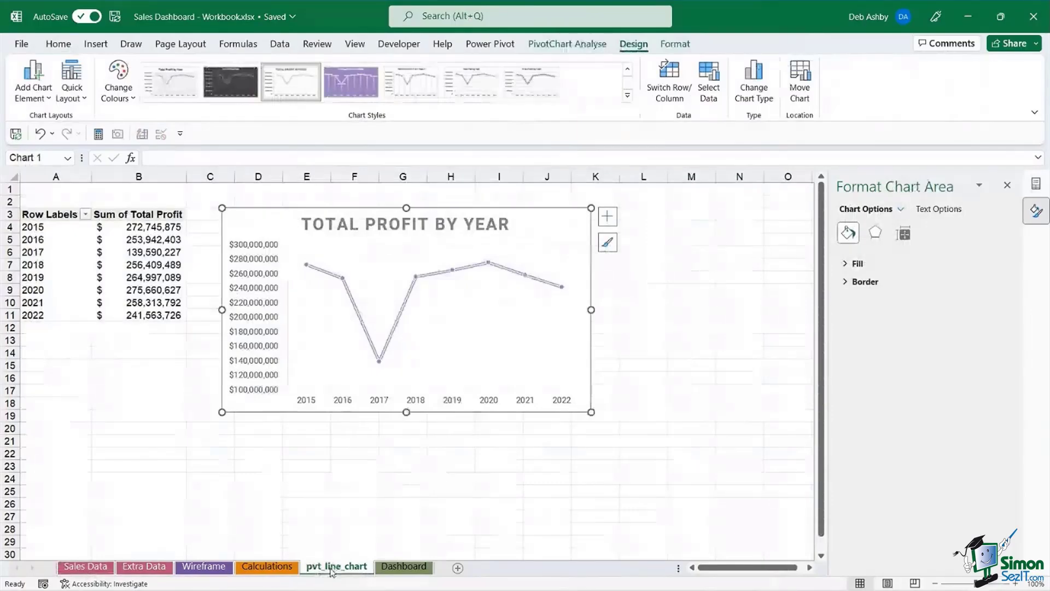
pyautogui.moveTo(331, 572); pyautogui.dragTo(377, 573)
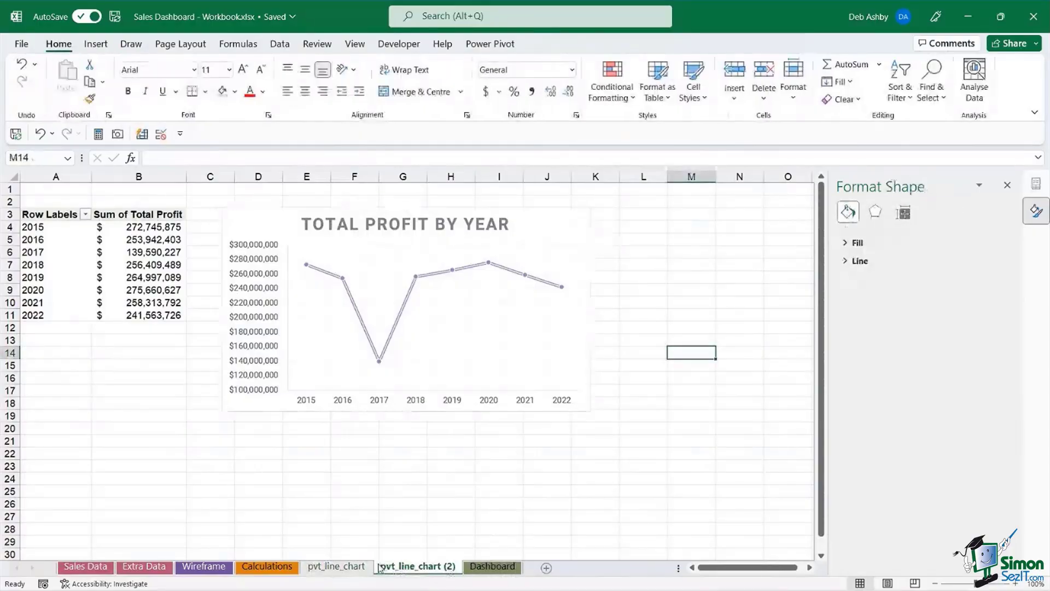
pyautogui.rightClick(425, 571)
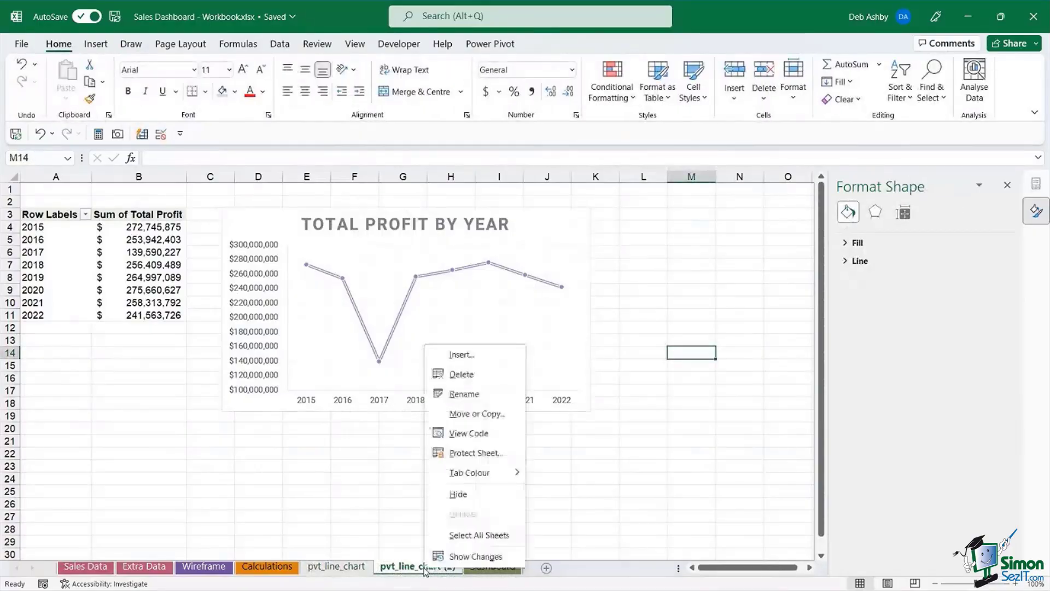
pyautogui.click(452, 396)
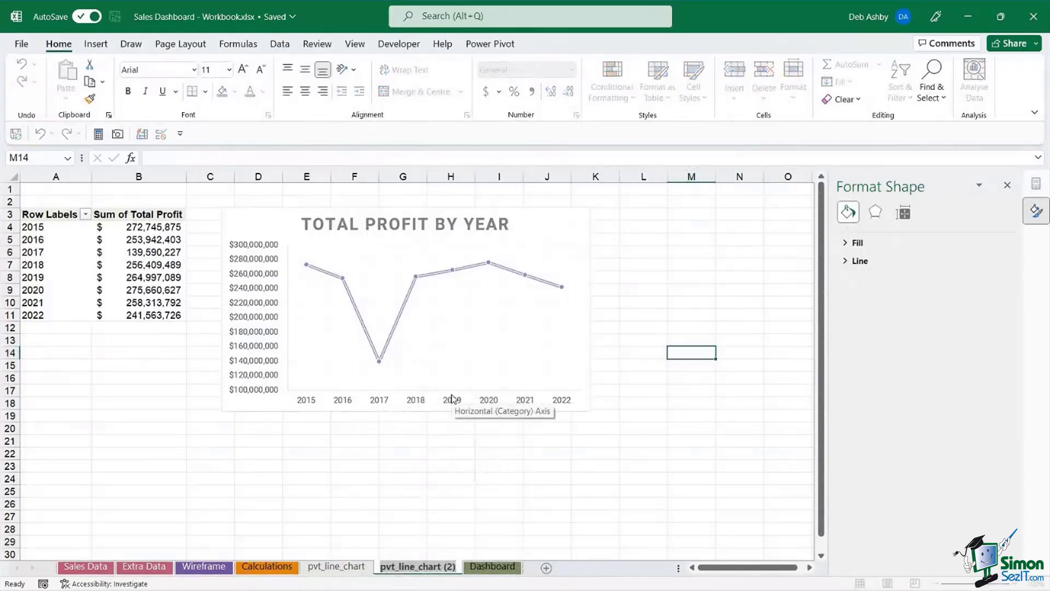
pyautogui.write('pvt_')
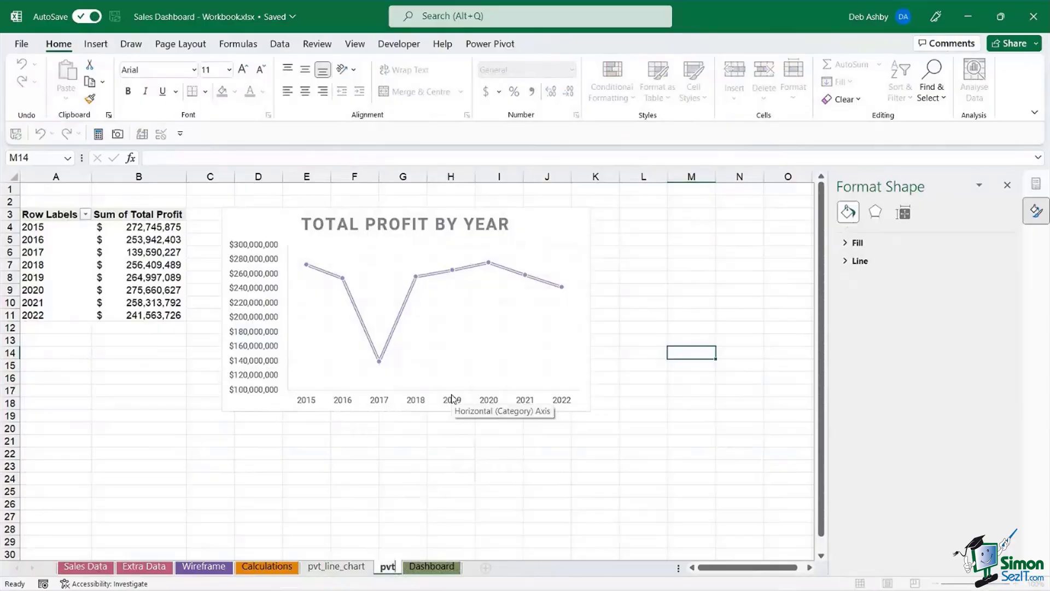
pyautogui.write('map_chart')
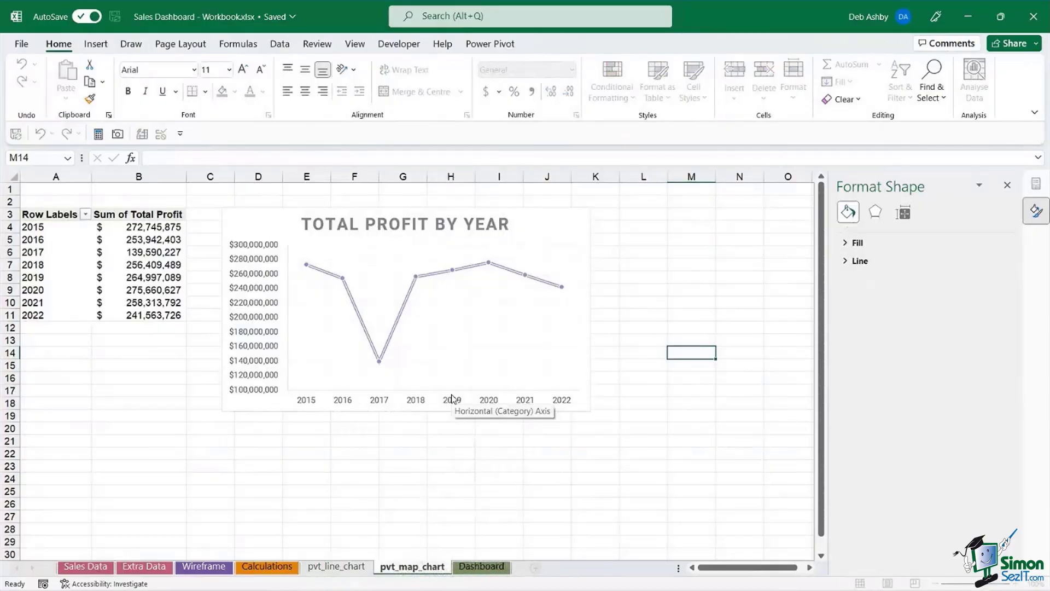
pyautogui.press('Return')
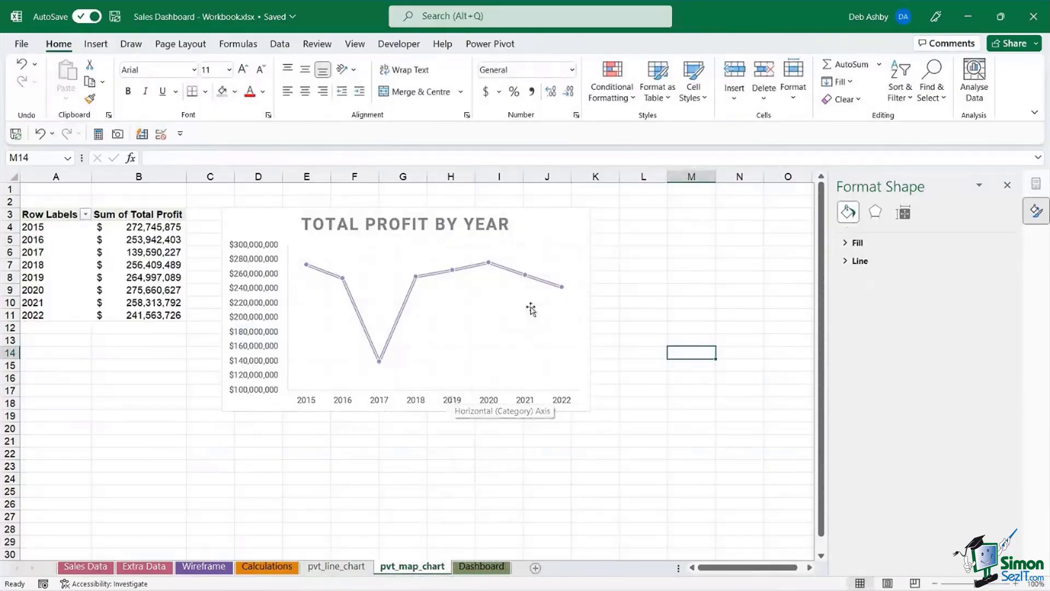
pyautogui.click(569, 218)
pyautogui.press('Delete')
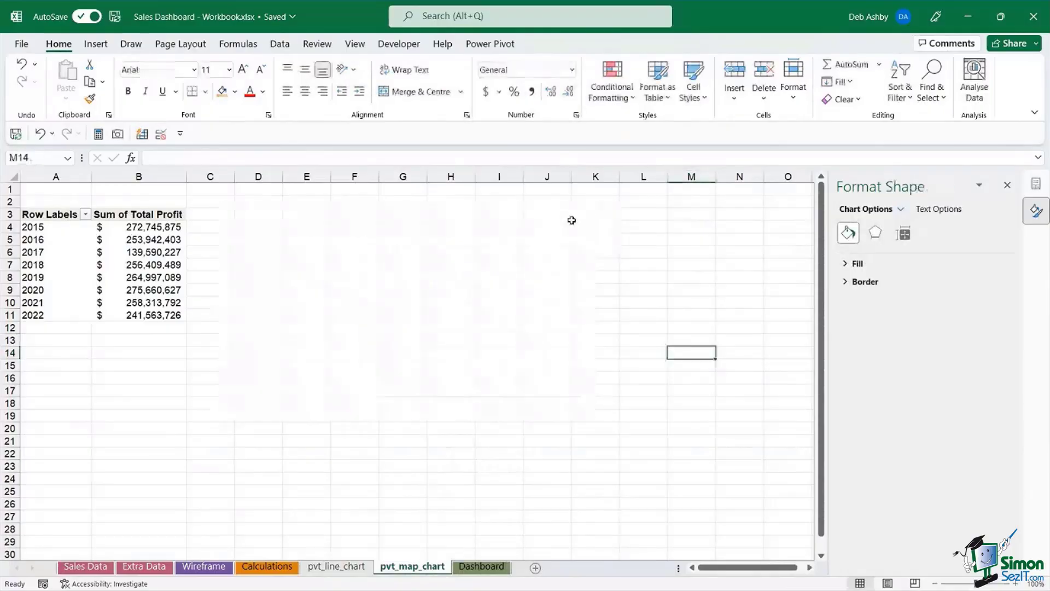
# - Remove Years and Sum of Total Profit from the PivotTable and add Units Sold to Values
pyautogui.click(139, 250)
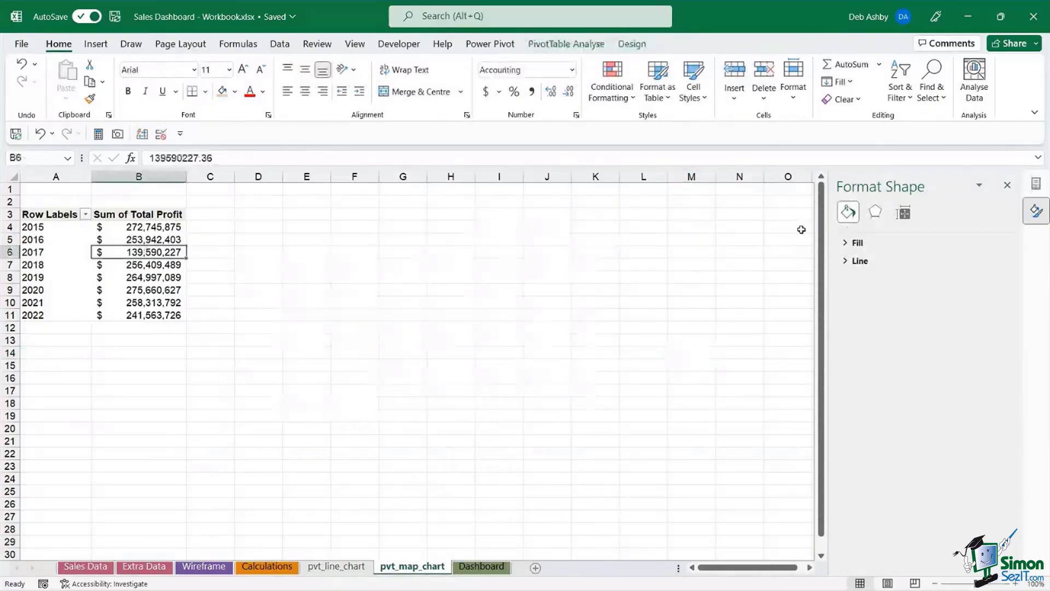
pyautogui.click(1006, 186)
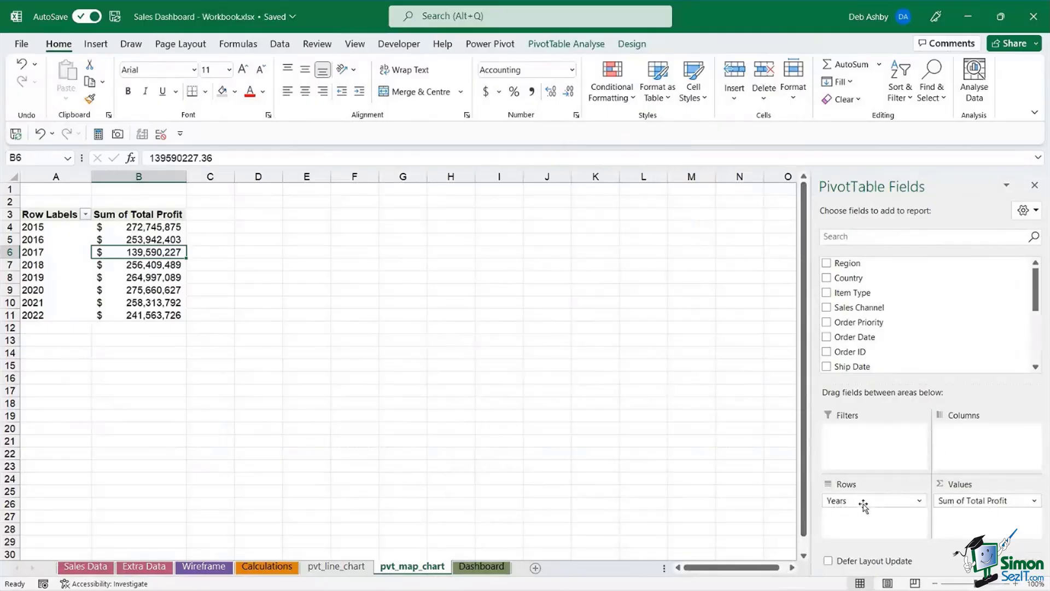
pyautogui.moveTo(860, 502); pyautogui.dragTo(706, 501)
pyautogui.moveTo(975, 500); pyautogui.dragTo(735, 474)
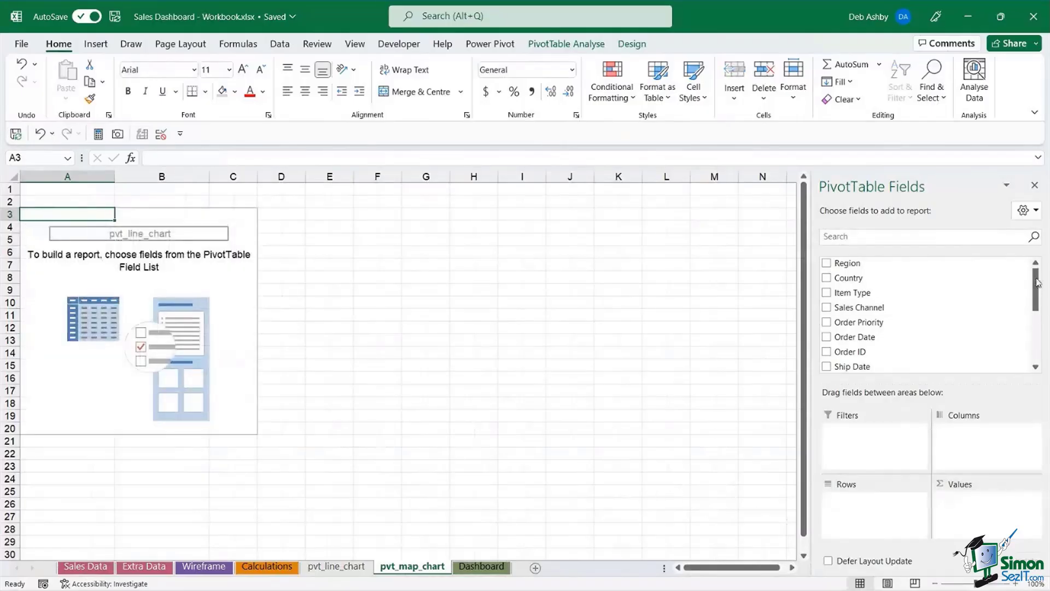
pyautogui.moveTo(1039, 280); pyautogui.dragTo(1038, 328)
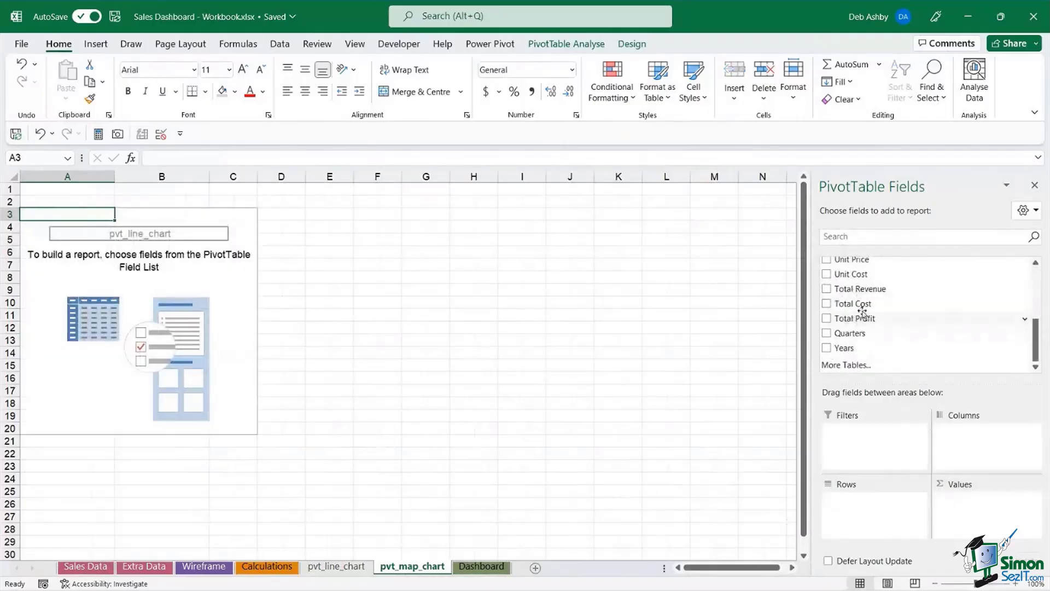
pyautogui.scroll(1, 924, 302)
pyautogui.moveTo(844, 277); pyautogui.dragTo(984, 505)
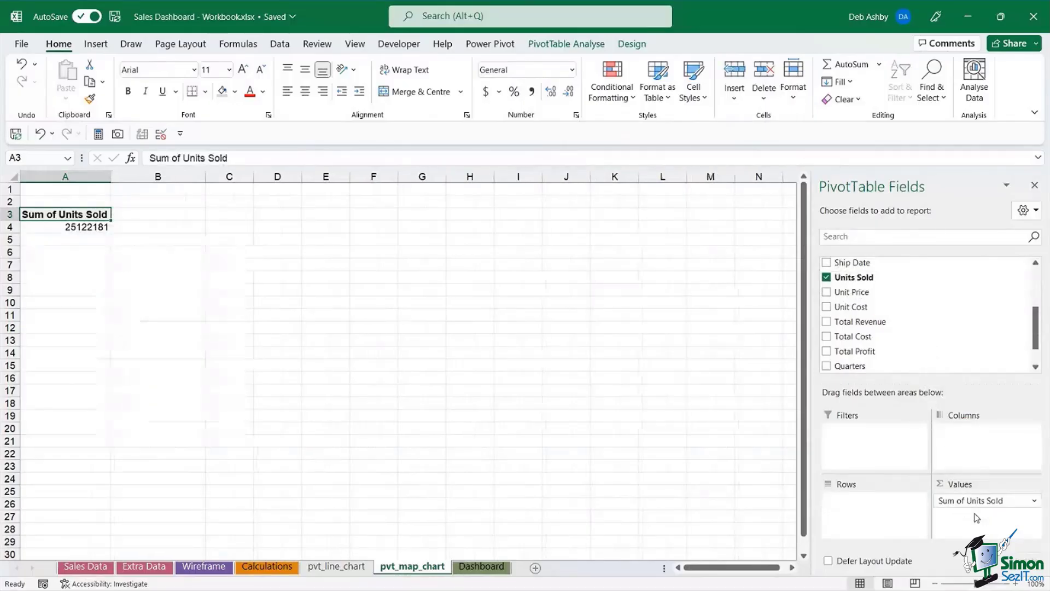
pyautogui.scroll(3, 933, 327)
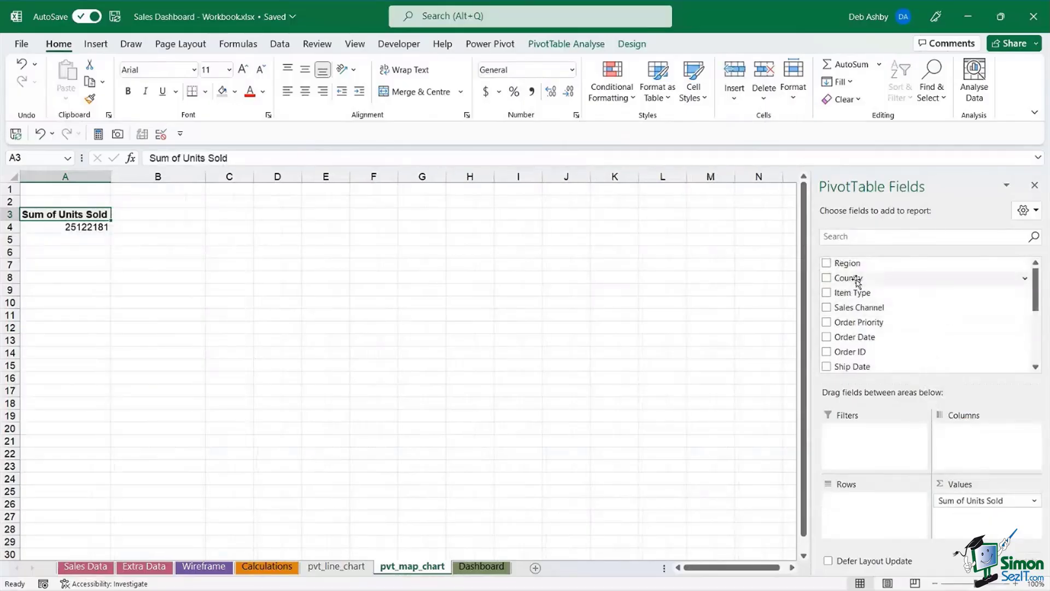
# - Put Country into the PivotTable rows and review Sum of Units Sold from Canada onward
pyautogui.moveTo(857, 280); pyautogui.dragTo(861, 520)
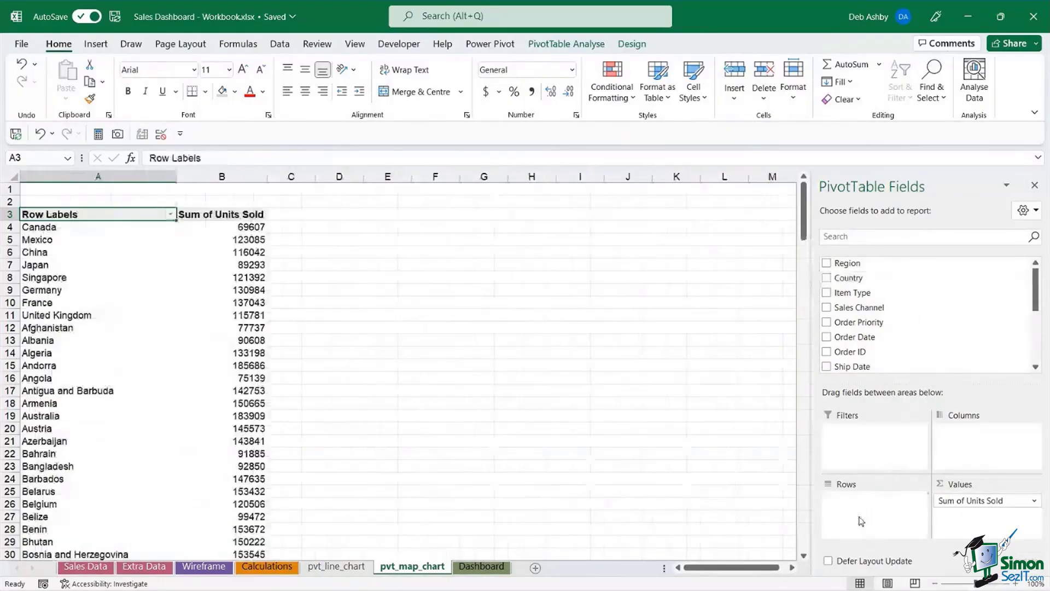
pyautogui.click(67, 290)
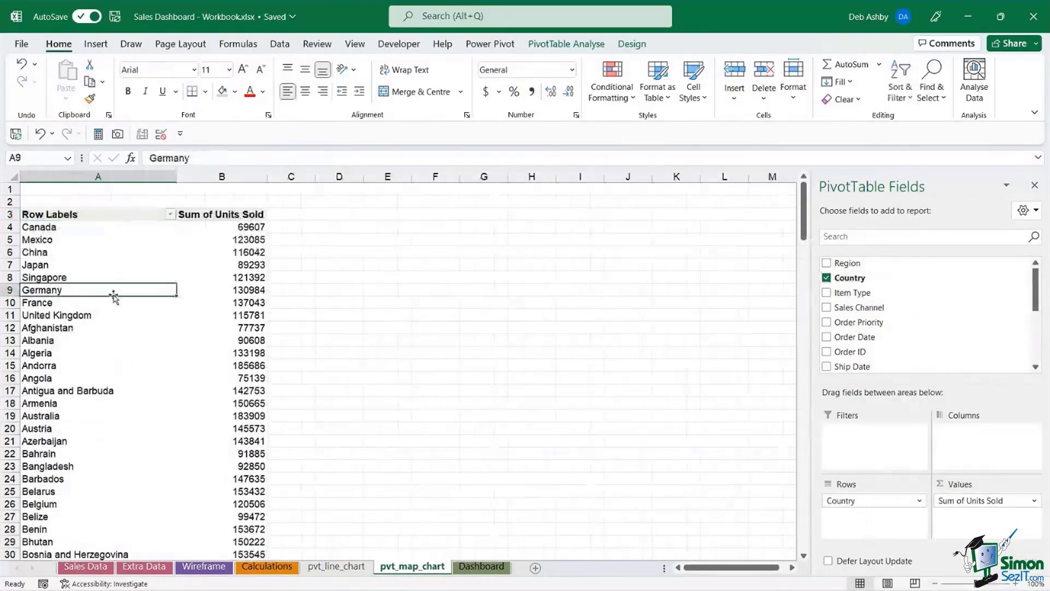
pyautogui.scroll(-2, 113, 294)
pyautogui.scroll(-3, 113, 295)
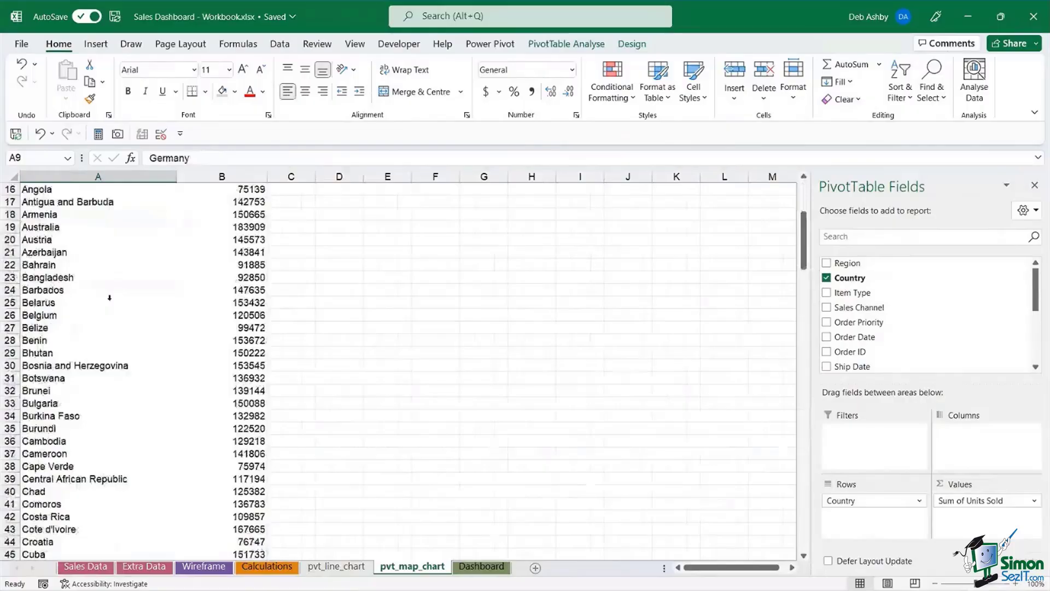
pyautogui.scroll(5, 110, 297)
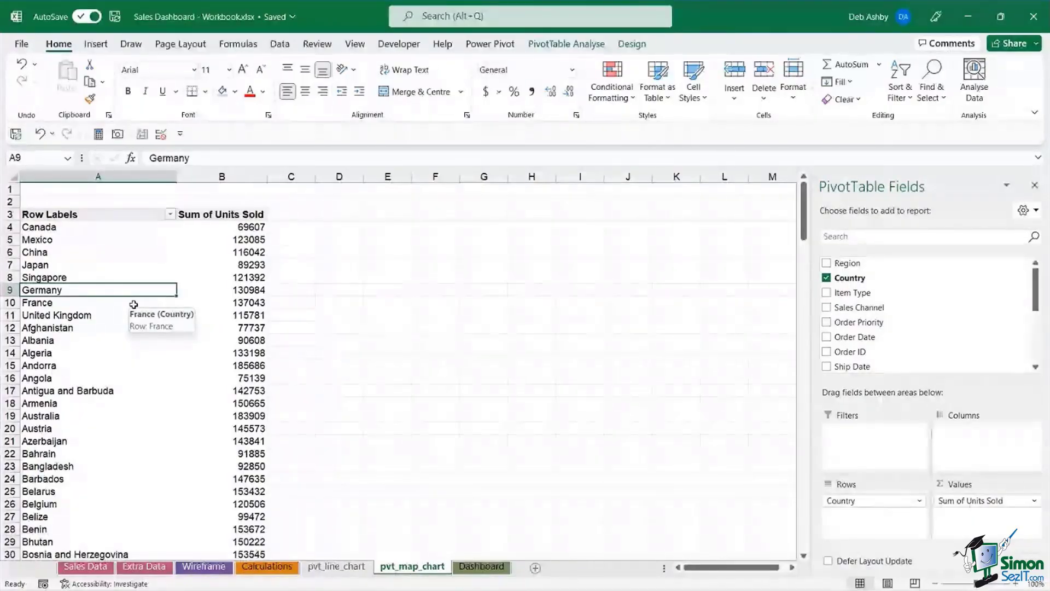
pyautogui.click(80, 227)
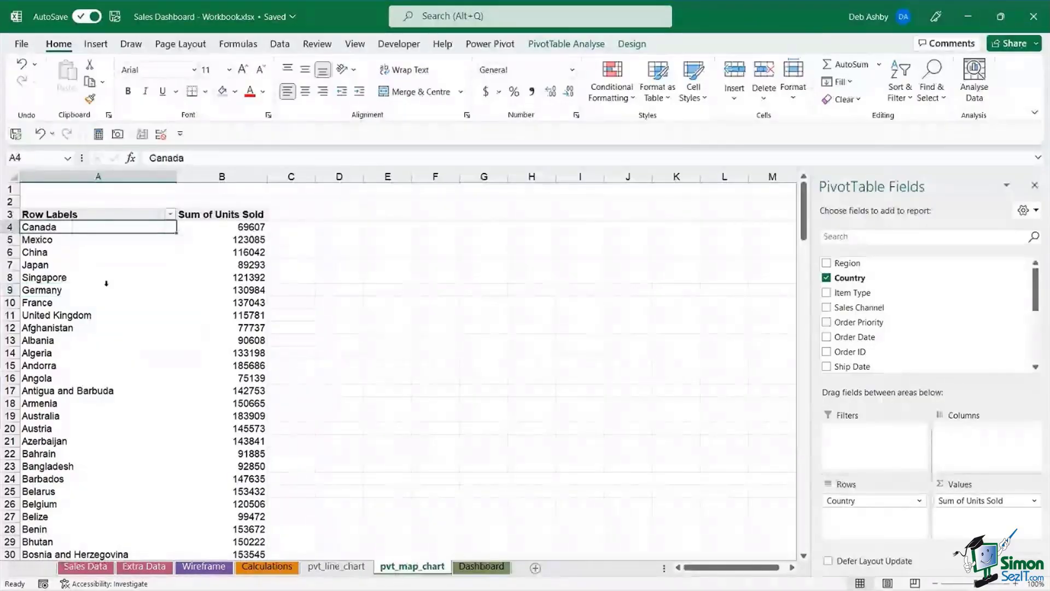
pyautogui.scroll(-11, 106, 284)
pyautogui.scroll(-19, 100, 297)
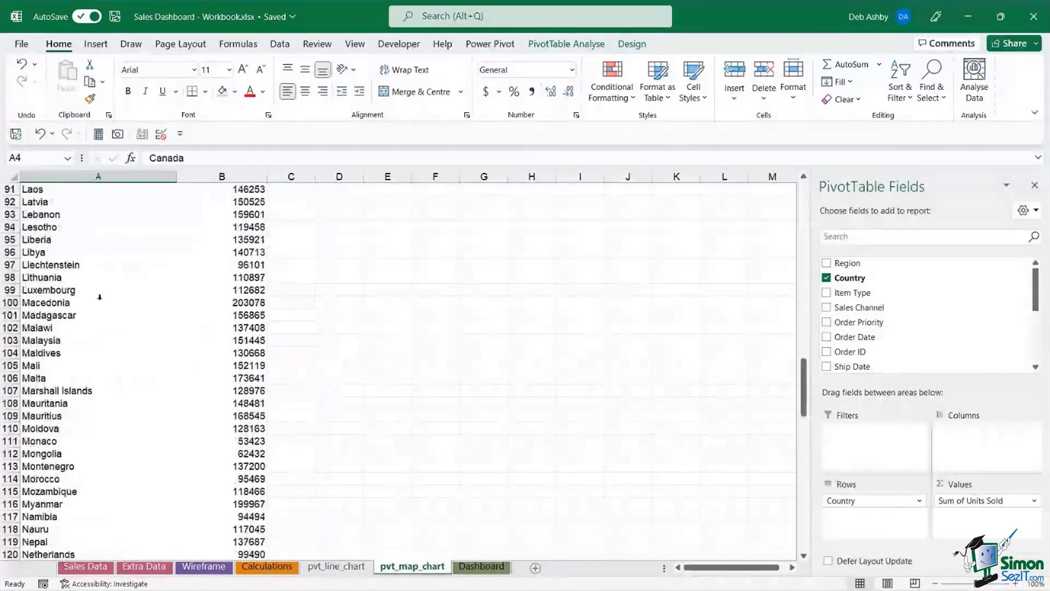
pyautogui.scroll(20, 100, 296)
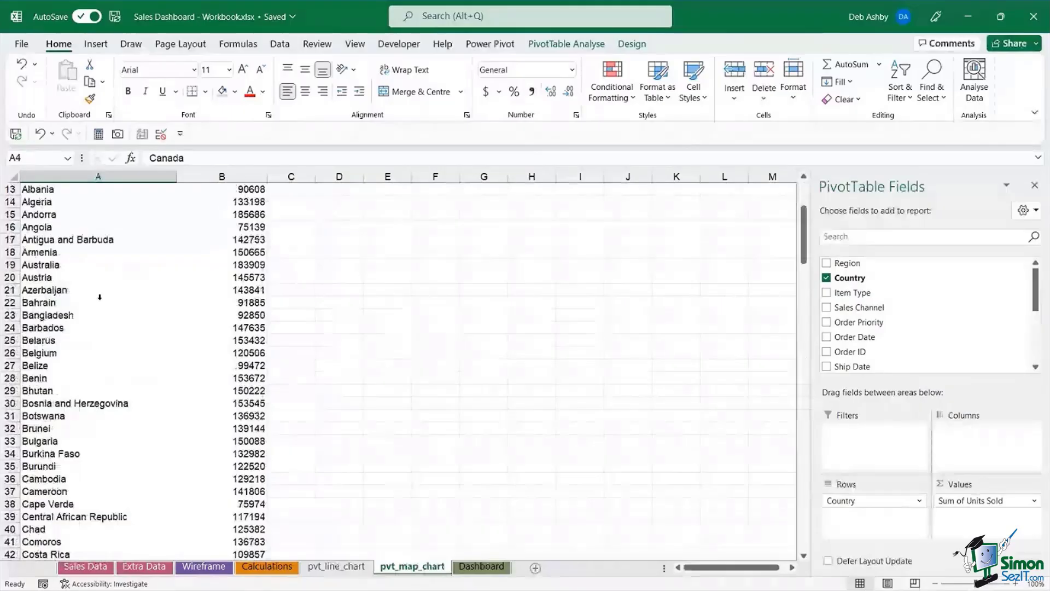
pyautogui.scroll(4, 99, 297)
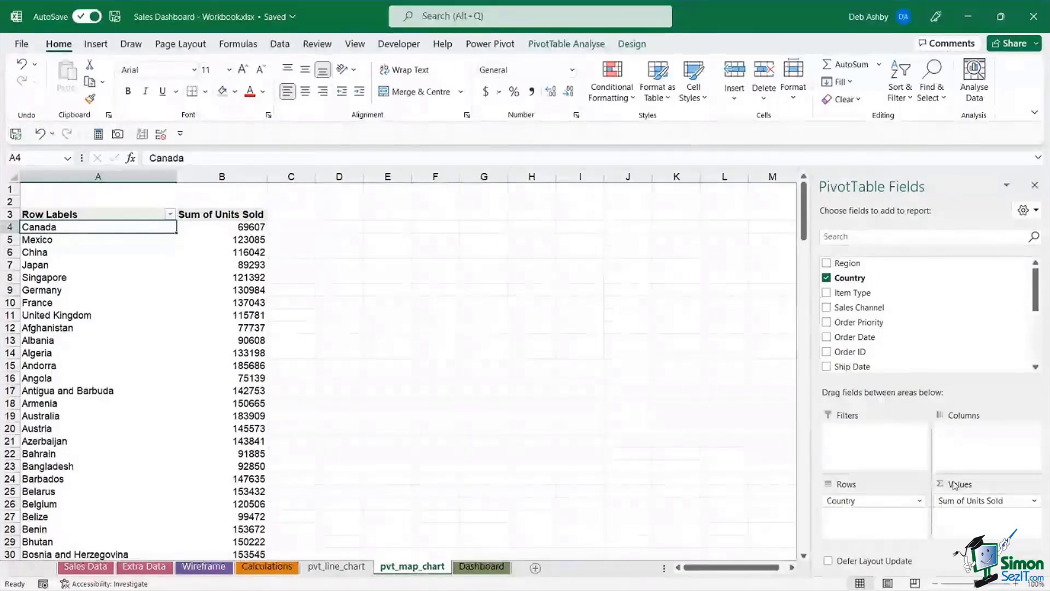
pyautogui.click(230, 216)
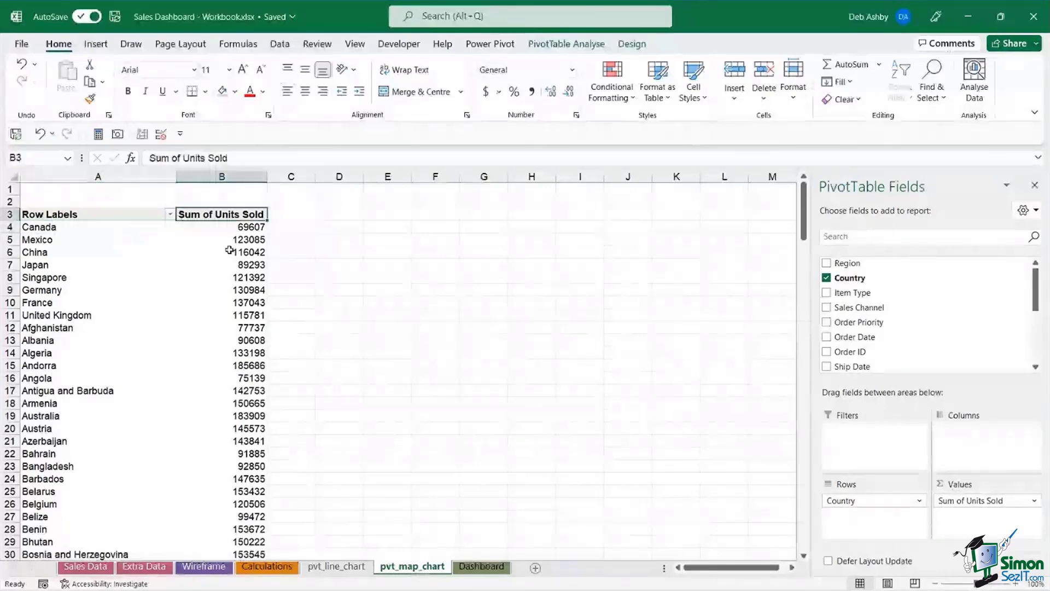
pyautogui.click(229, 238)
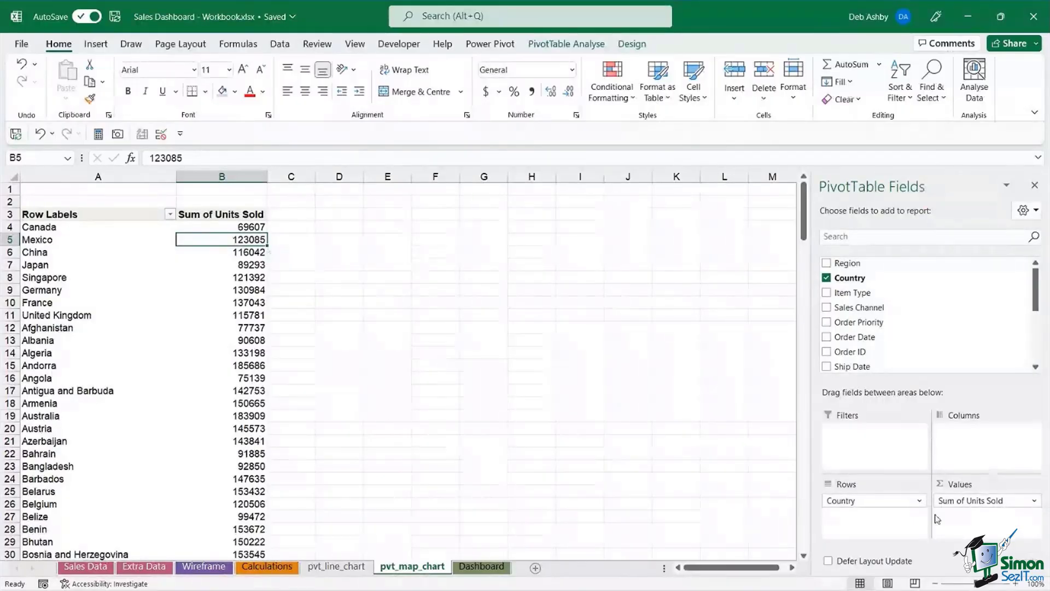
# - Change the Units Sold value field from Sum to Average
pyautogui.click(1034, 501)
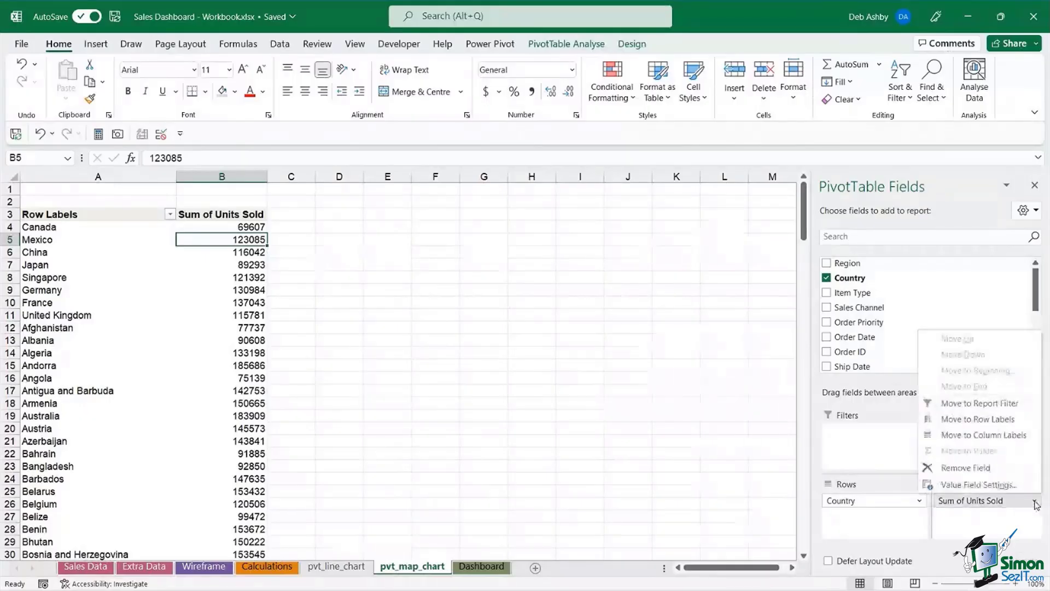
pyautogui.click(1007, 485)
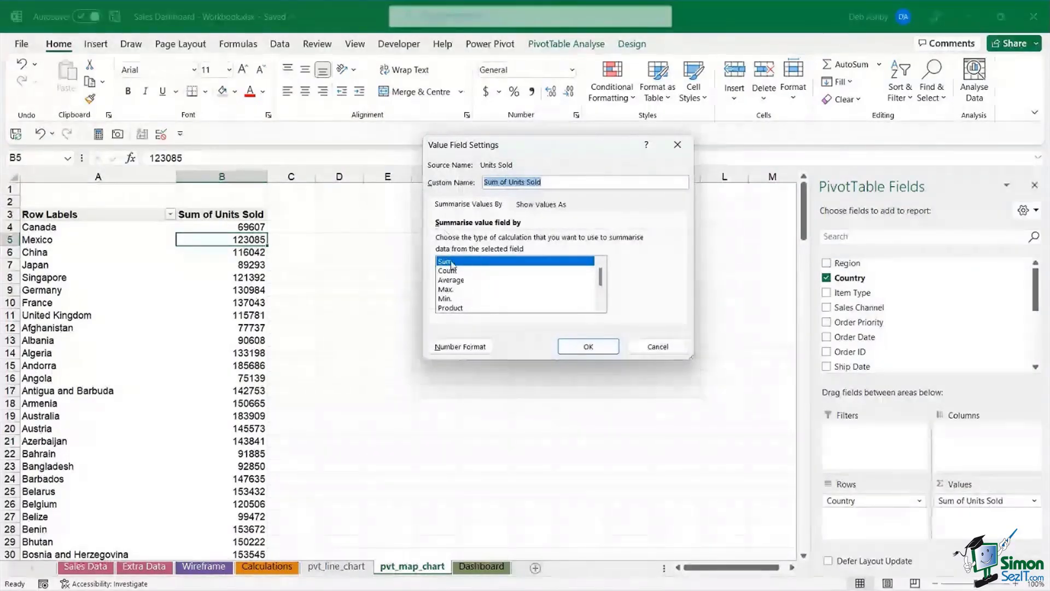
pyautogui.click(464, 278)
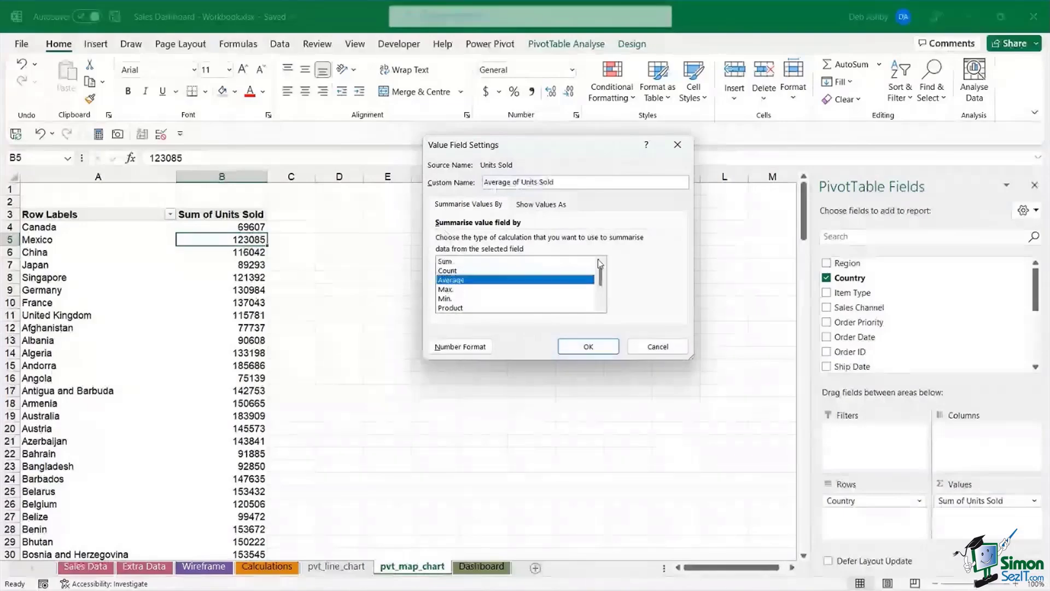
pyautogui.click(594, 350)
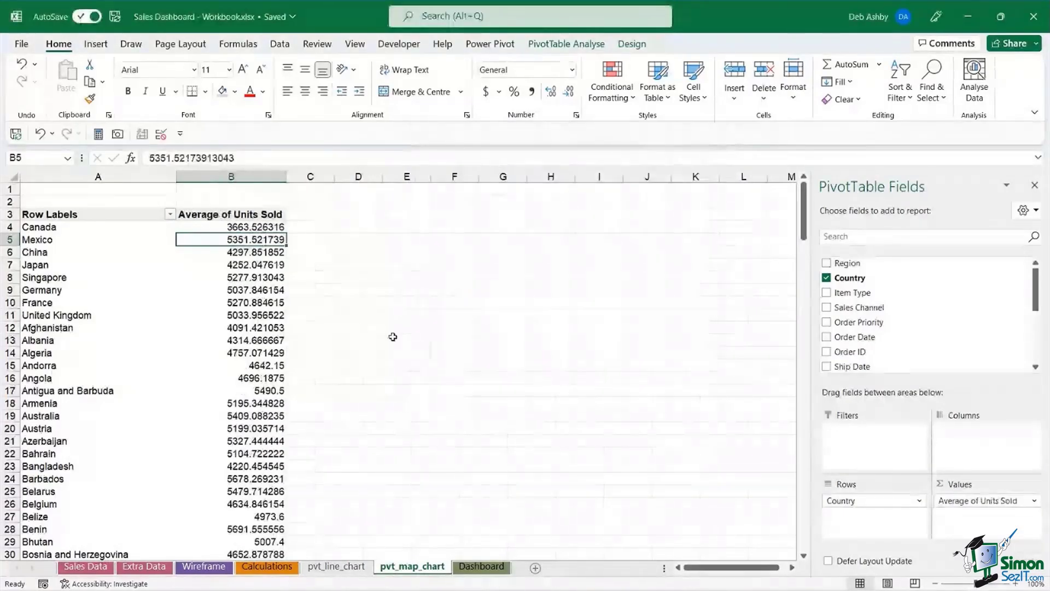
# - Format the pivot's average values as Number with 0 decimal places
pyautogui.rightClick(256, 240)
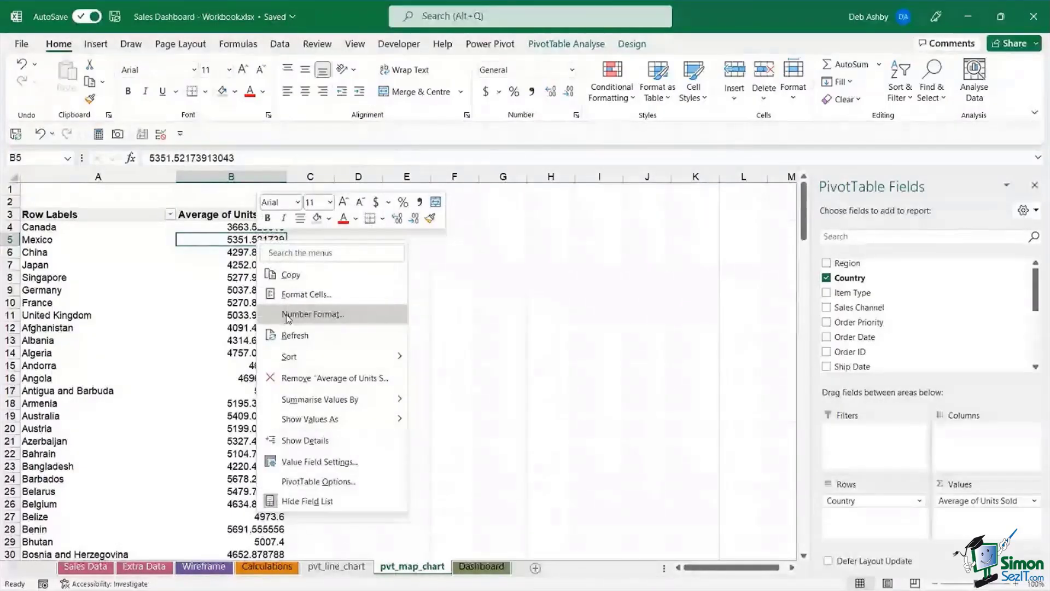
pyautogui.click(306, 312)
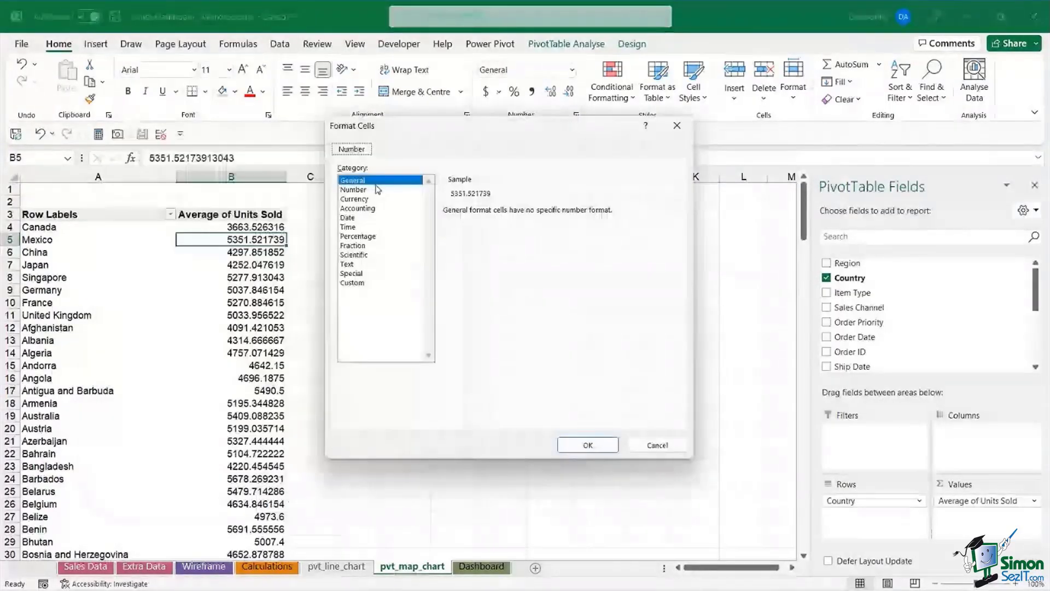
pyautogui.click(376, 190)
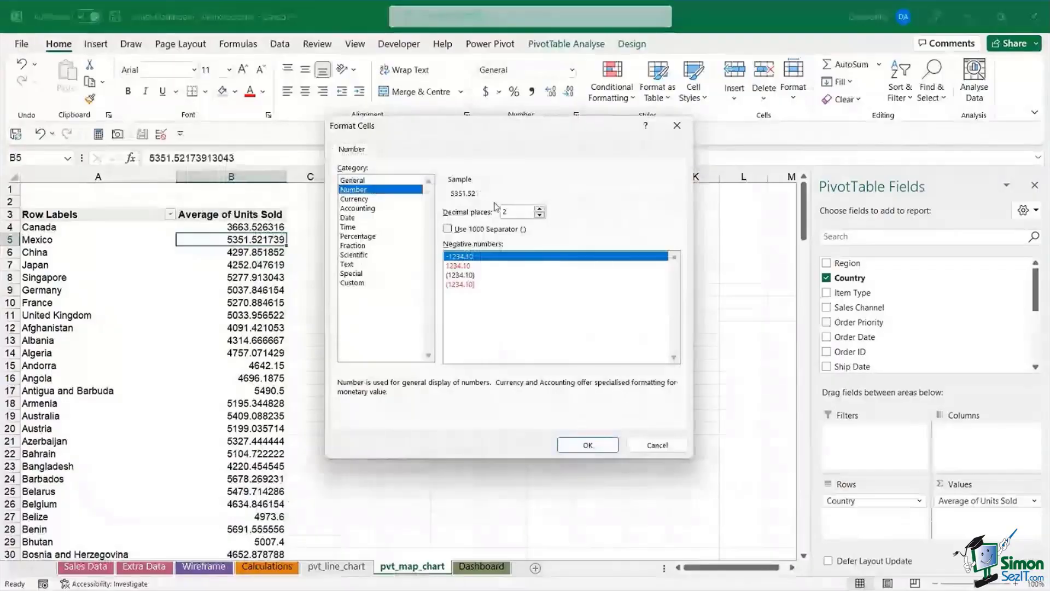
pyautogui.click(540, 215)
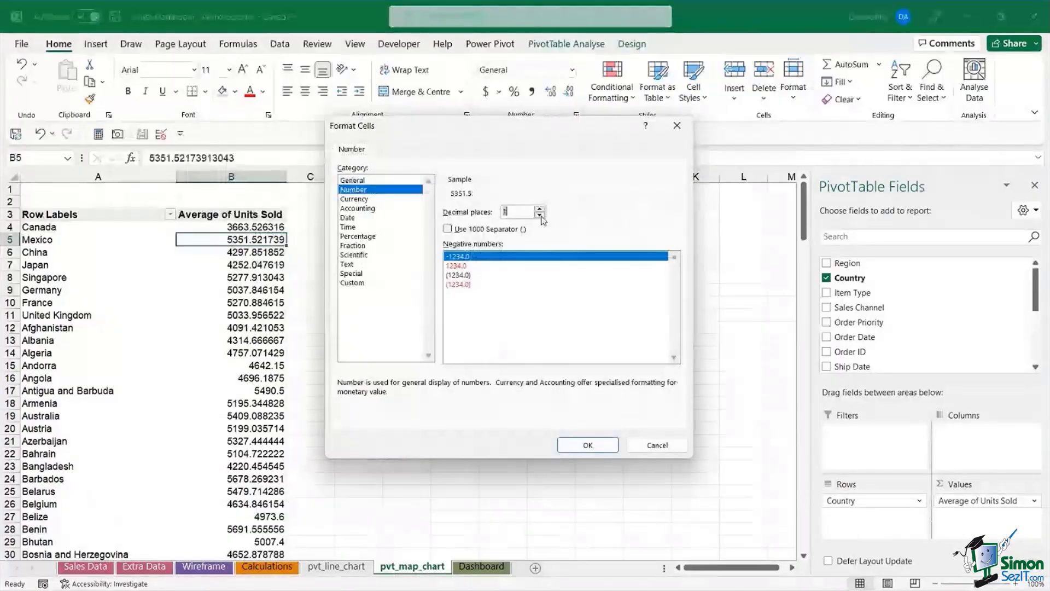
pyautogui.click(540, 216)
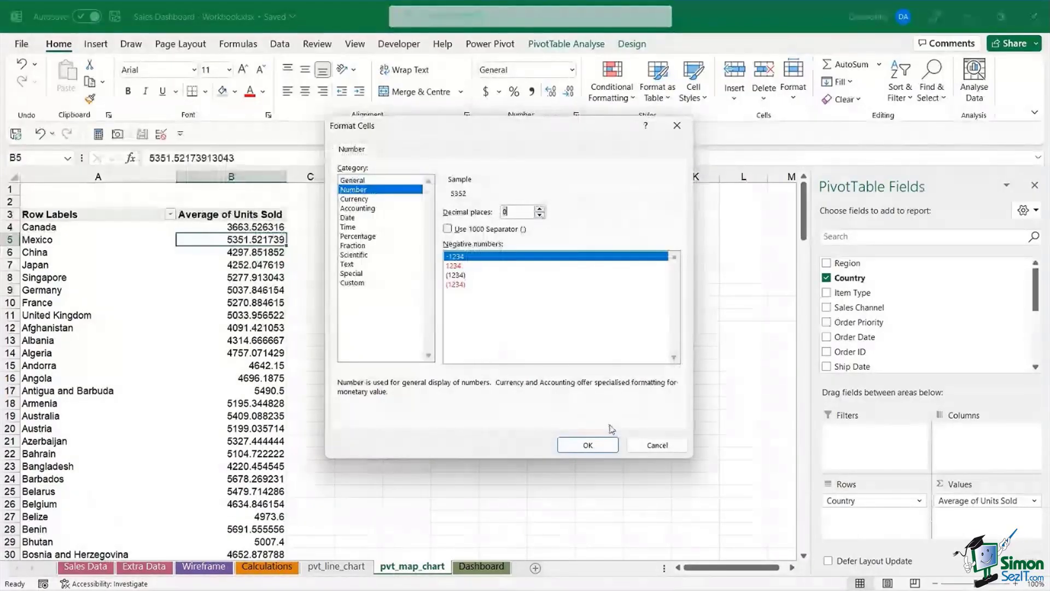
pyautogui.click(588, 444)
pyautogui.click(235, 265)
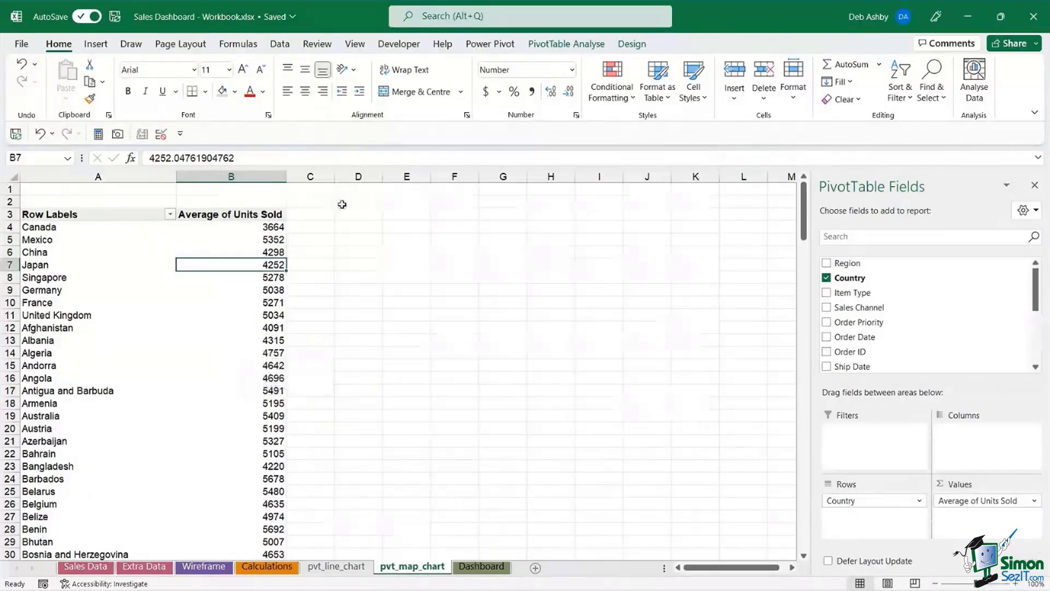
# - Replace 'line' with 'map' in the PivotTable Name box, making it pvt_map_chart
pyautogui.click(567, 44)
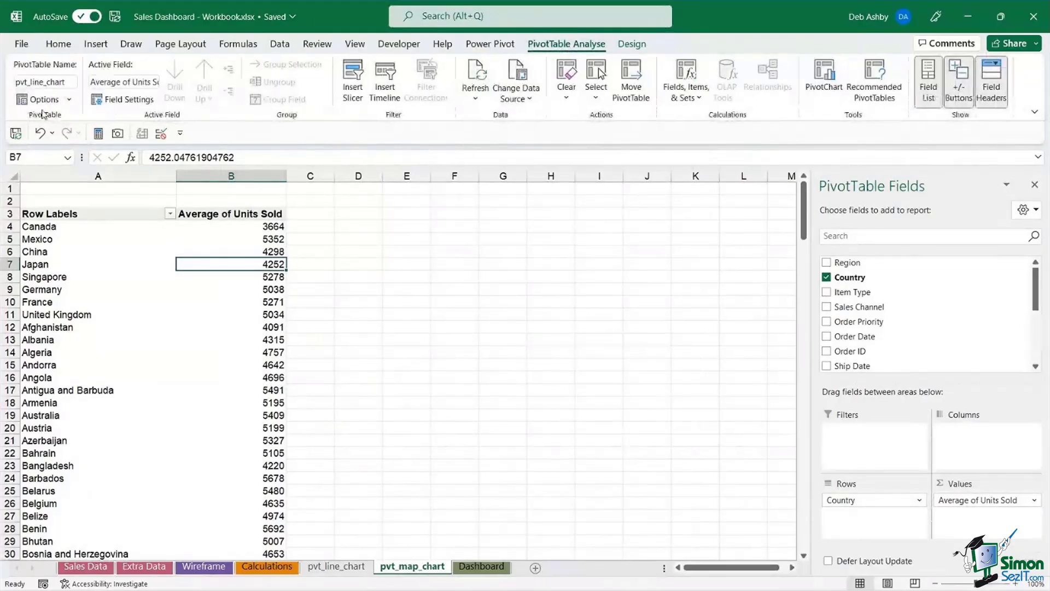
pyautogui.click(20, 83)
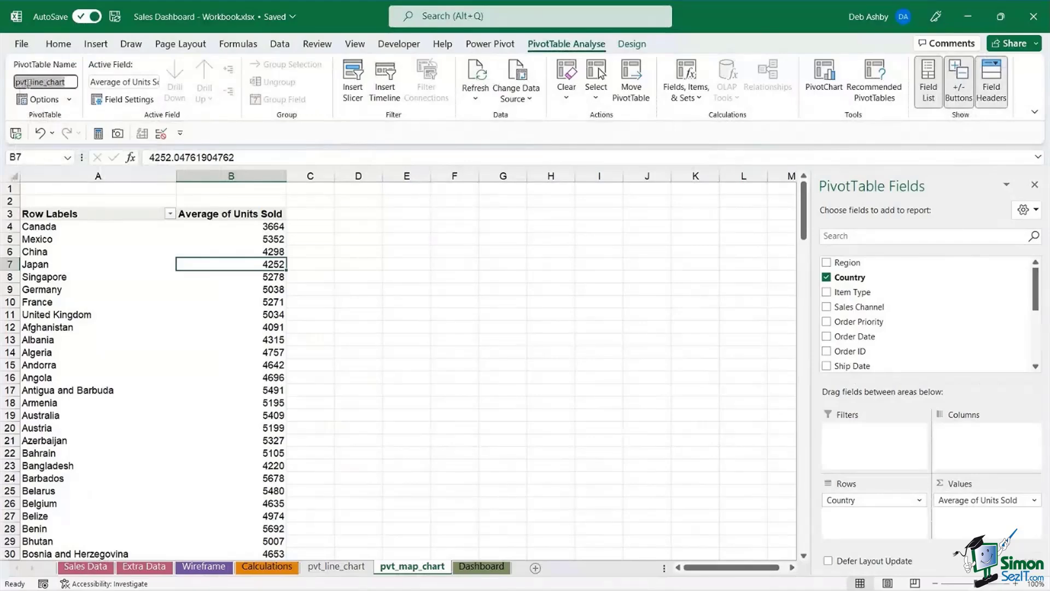
pyautogui.click(72, 83)
pyautogui.moveTo(44, 83); pyautogui.dragTo(30, 82)
pyautogui.write('map')
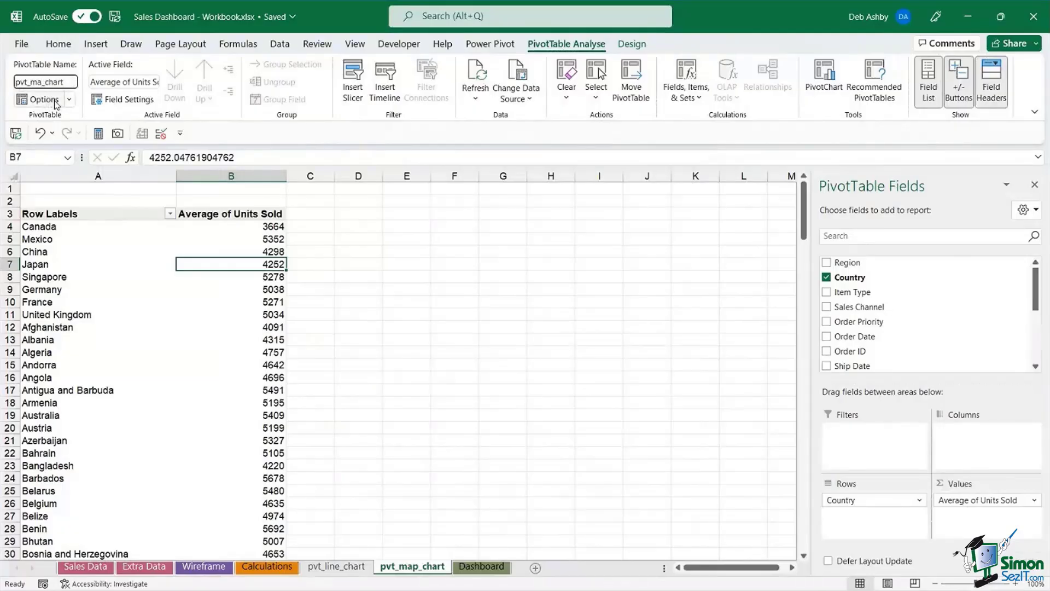
pyautogui.press('Return')
pyautogui.click(98, 341)
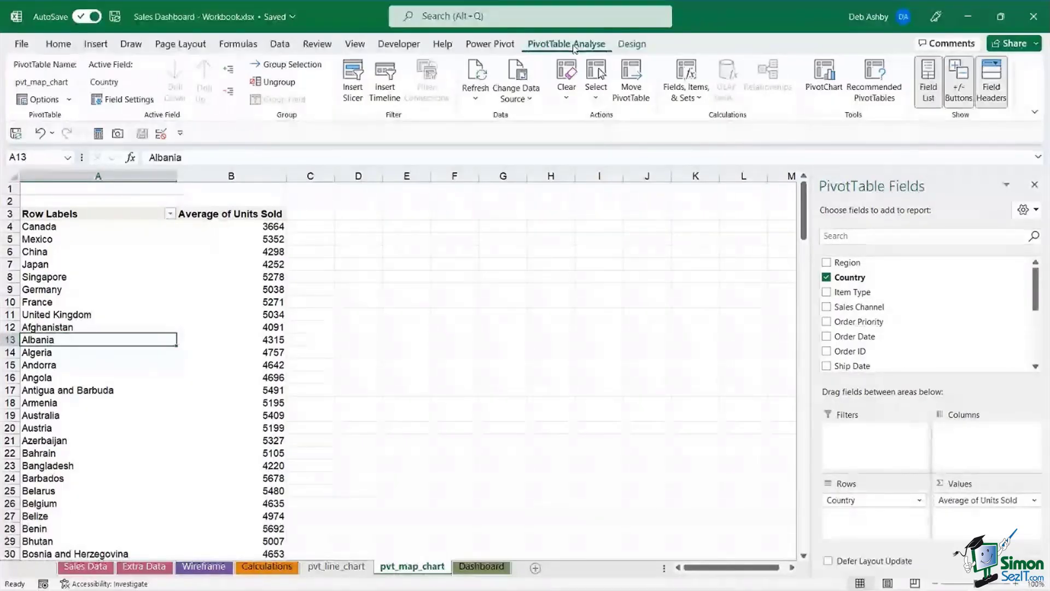
pyautogui.click(824, 92)
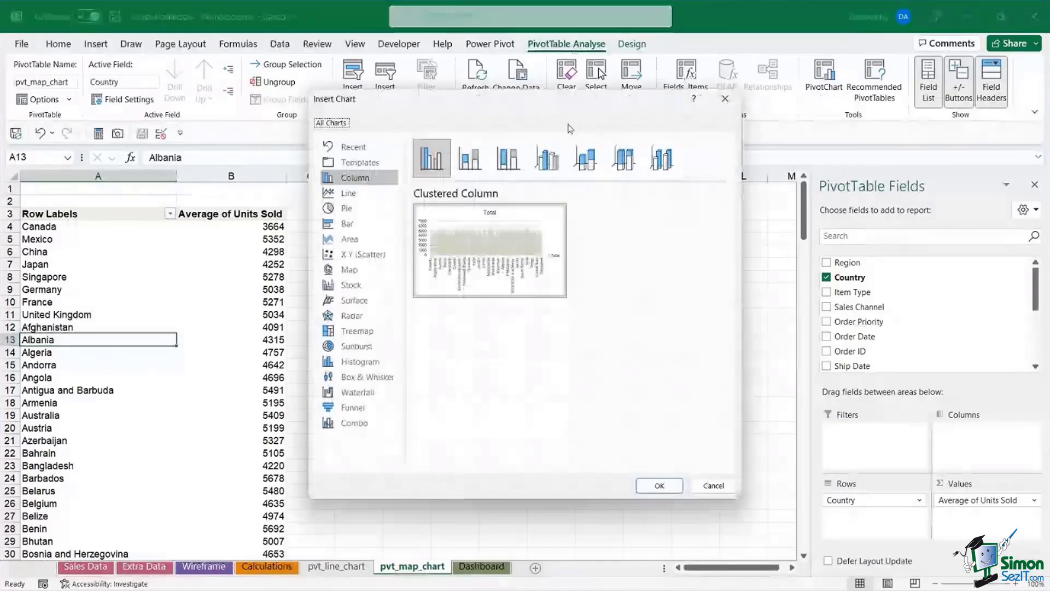
pyautogui.click(345, 270)
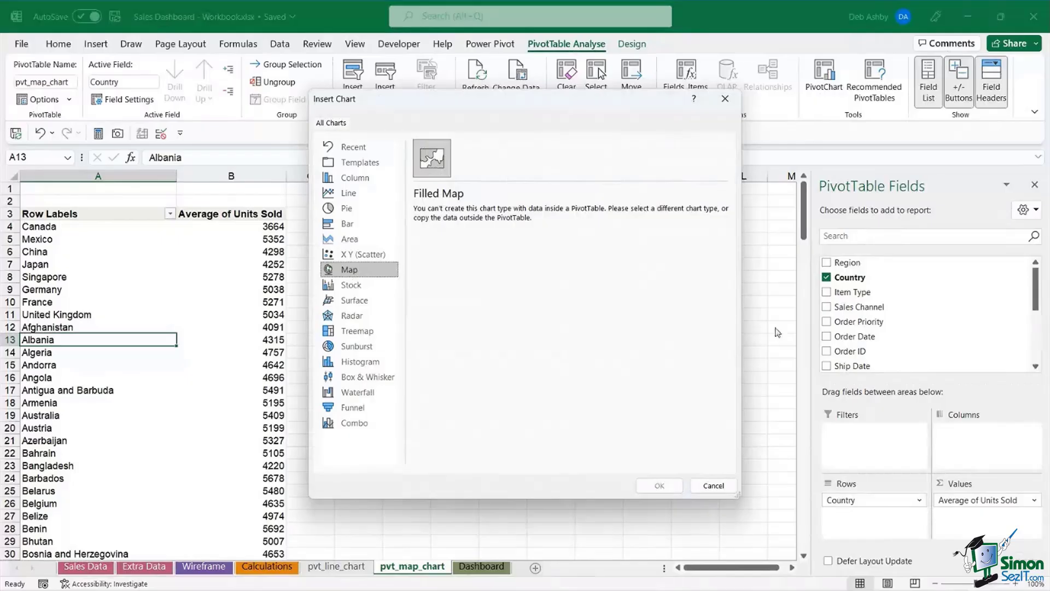
pyautogui.click(713, 485)
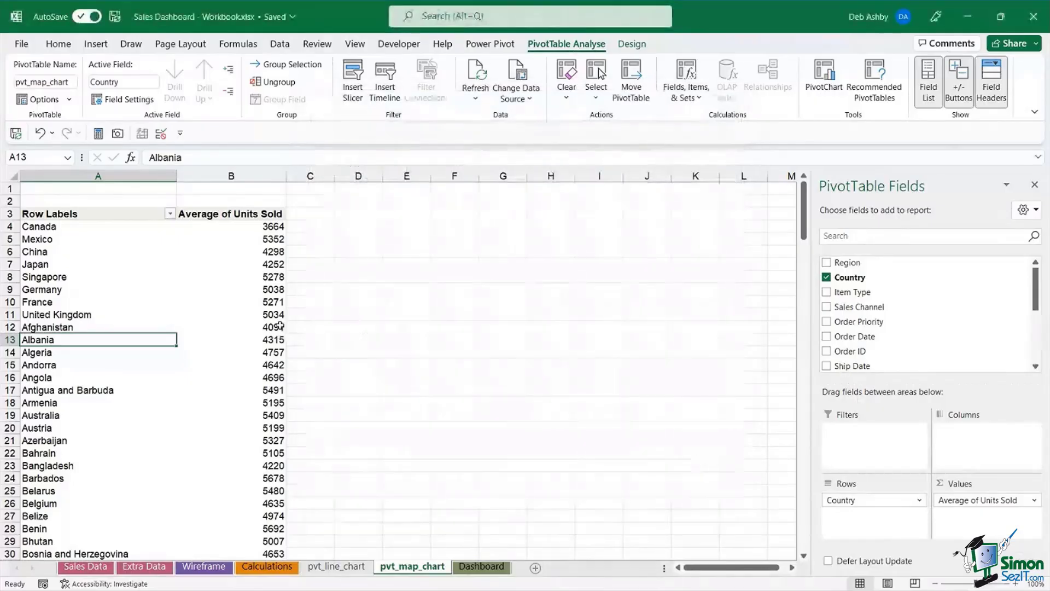
# - Copy the entire PivotTable and paste it as values only starting at D3
pyautogui.click(116, 278)
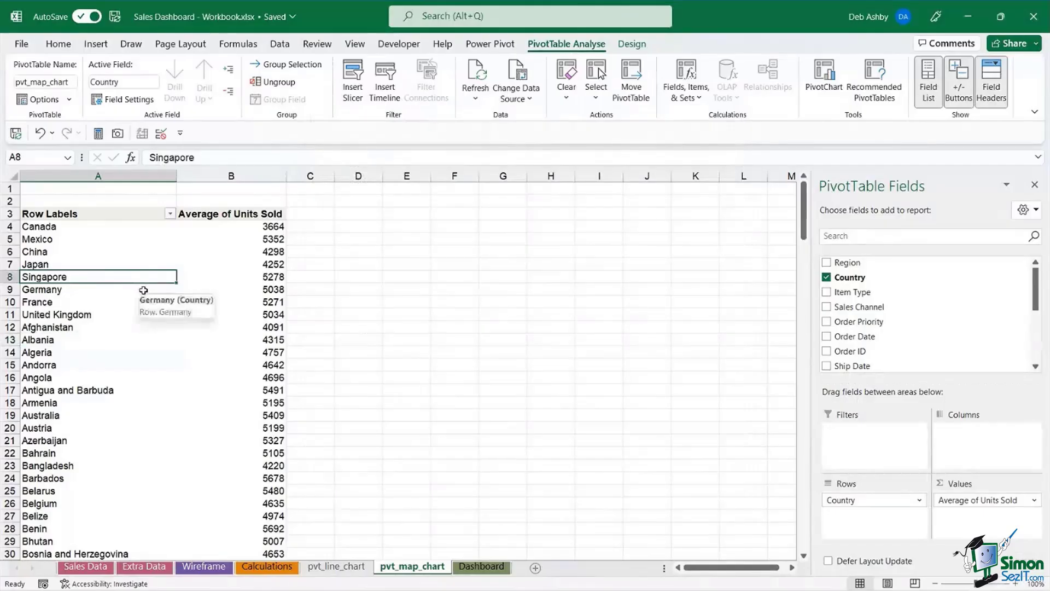
pyautogui.hotkey('ctrl', 'a')
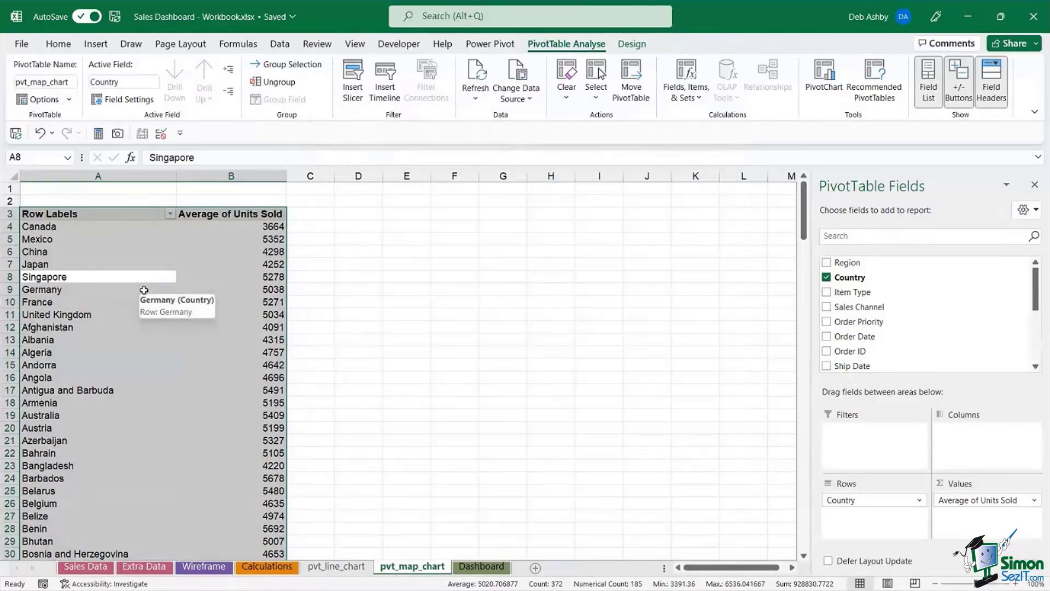
pyautogui.hotkey('ctrl', 'c')
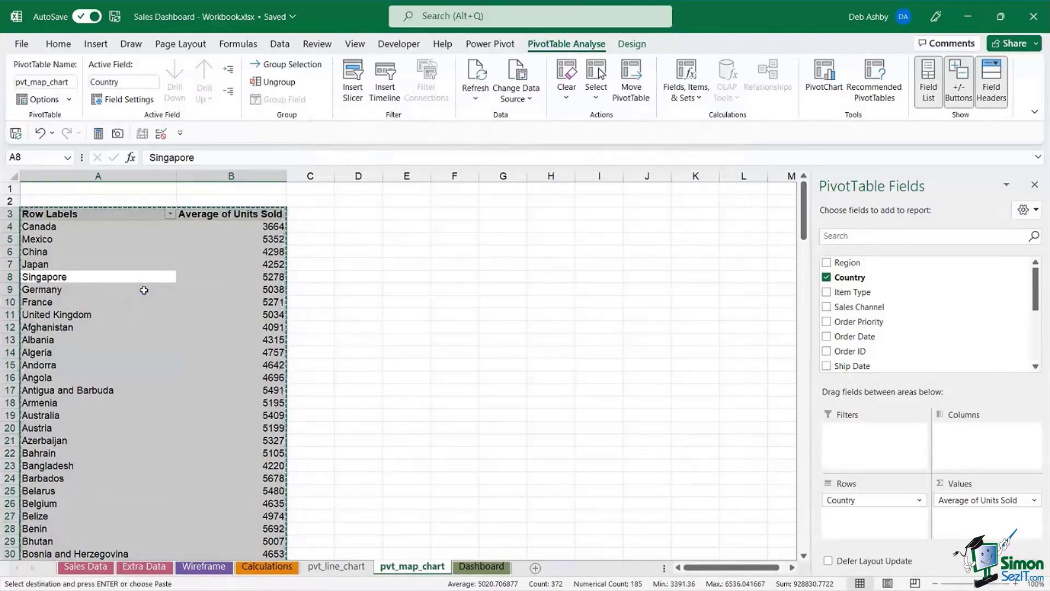
pyautogui.moveTo(363, 215); pyautogui.dragTo(358, 268)
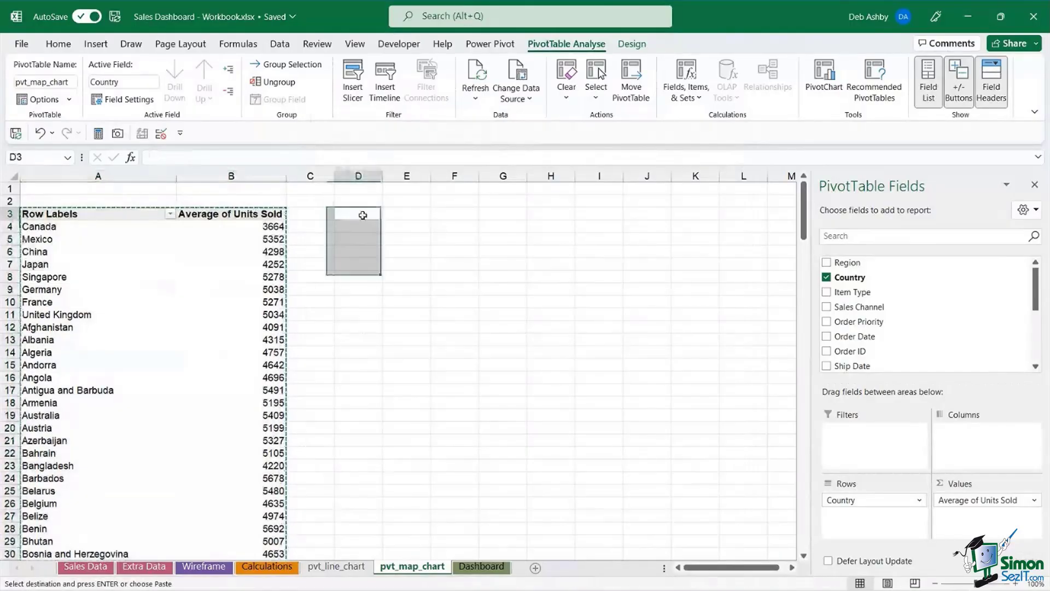
pyautogui.click(363, 215)
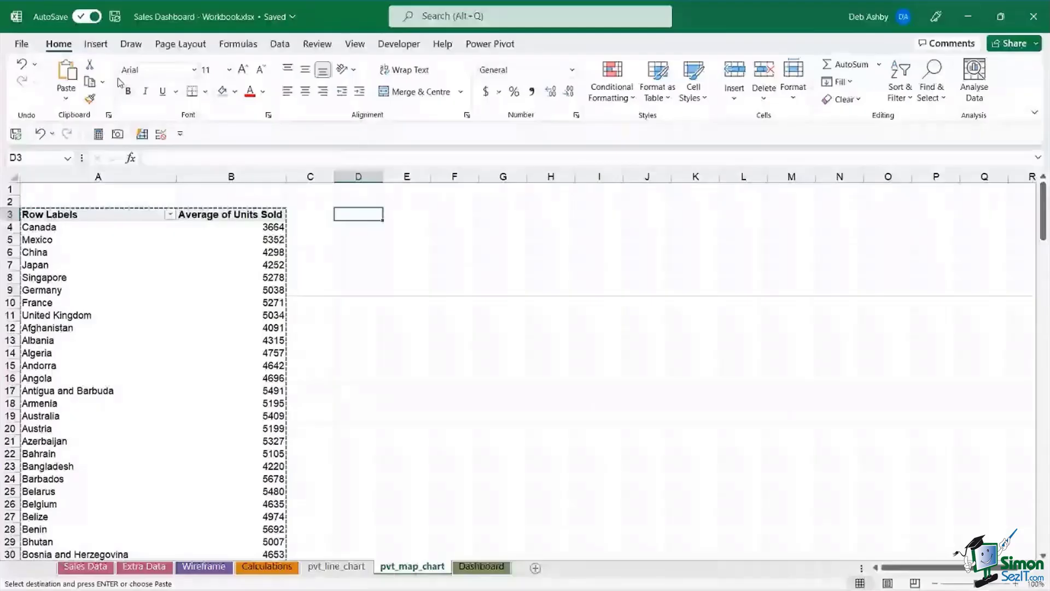
pyautogui.click(65, 98)
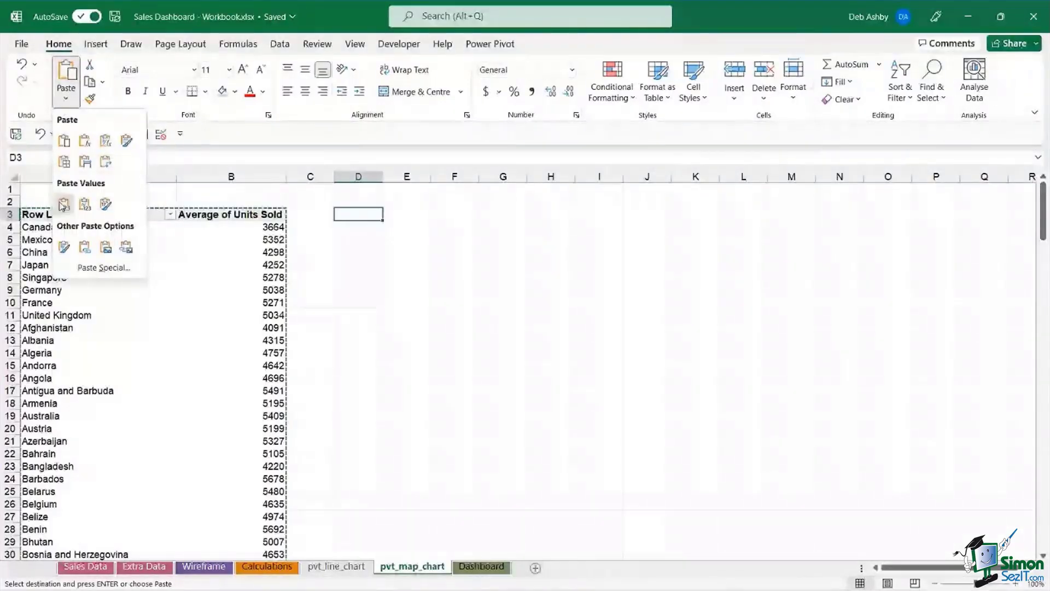
pyautogui.click(64, 204)
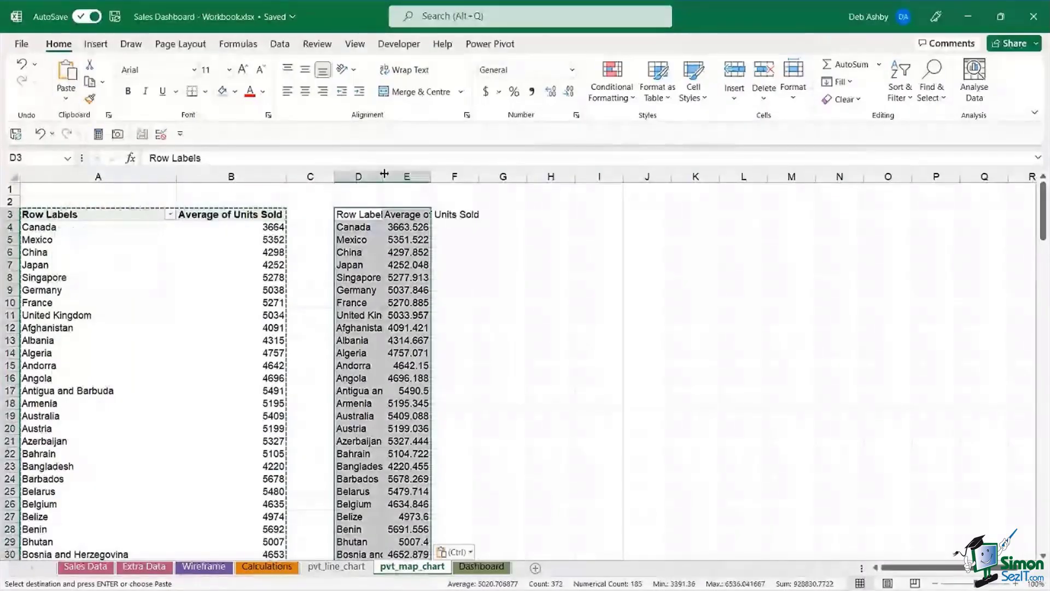
# - Autofit columns D and E, narrow column D slightly, and clear the copy selection
pyautogui.doubleClick(382, 176)
pyautogui.doubleClick(540, 176)
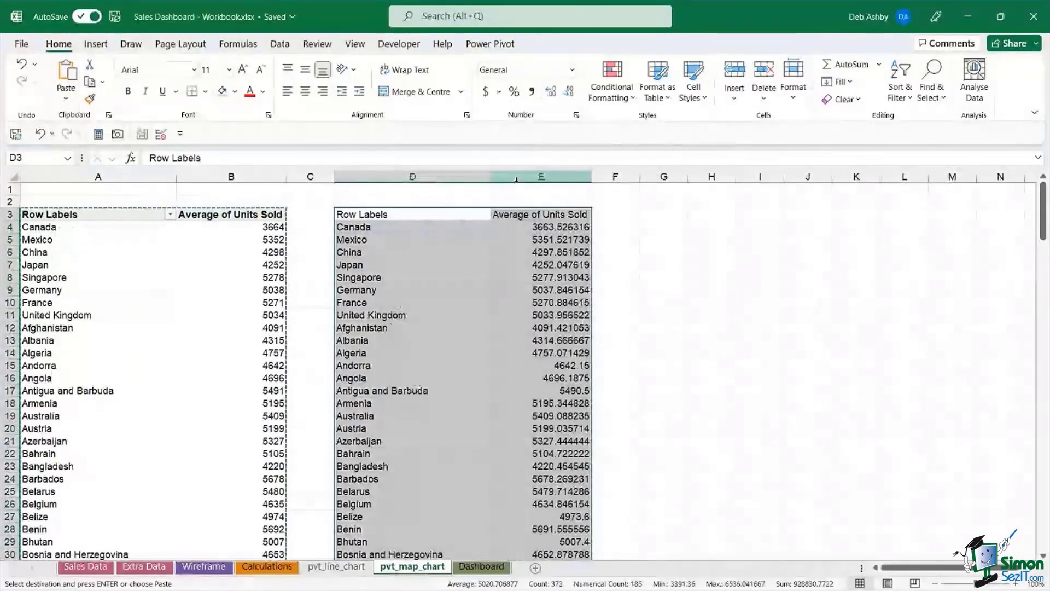
pyautogui.click(491, 177)
pyautogui.moveTo(491, 177); pyautogui.dragTo(447, 176)
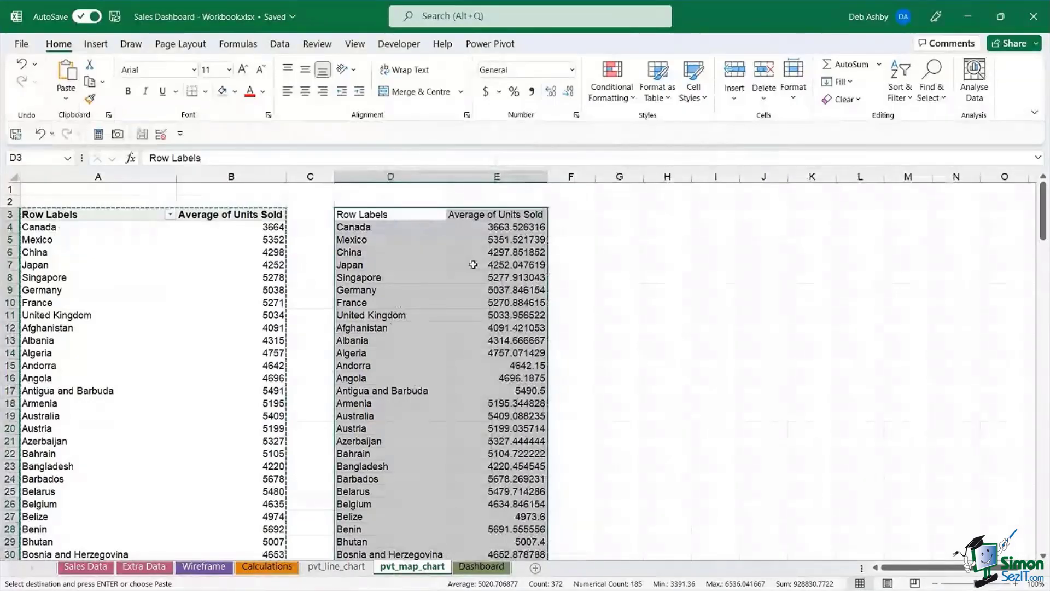
pyautogui.press('Escape')
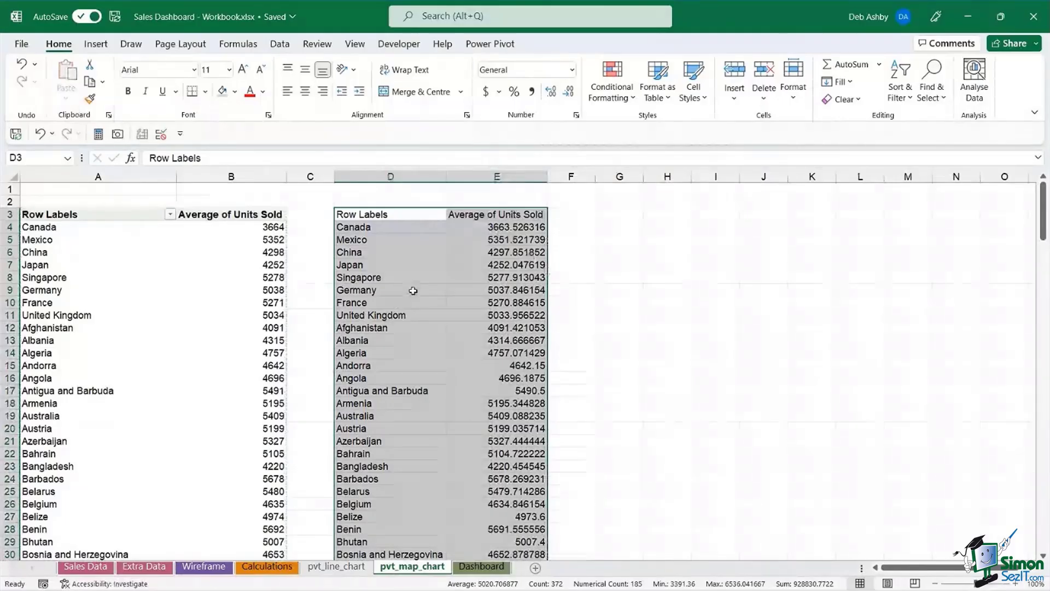
# - Insert a Filled Map chart, move it right of the D:E data, and enlarge it slightly
pyautogui.click(95, 48)
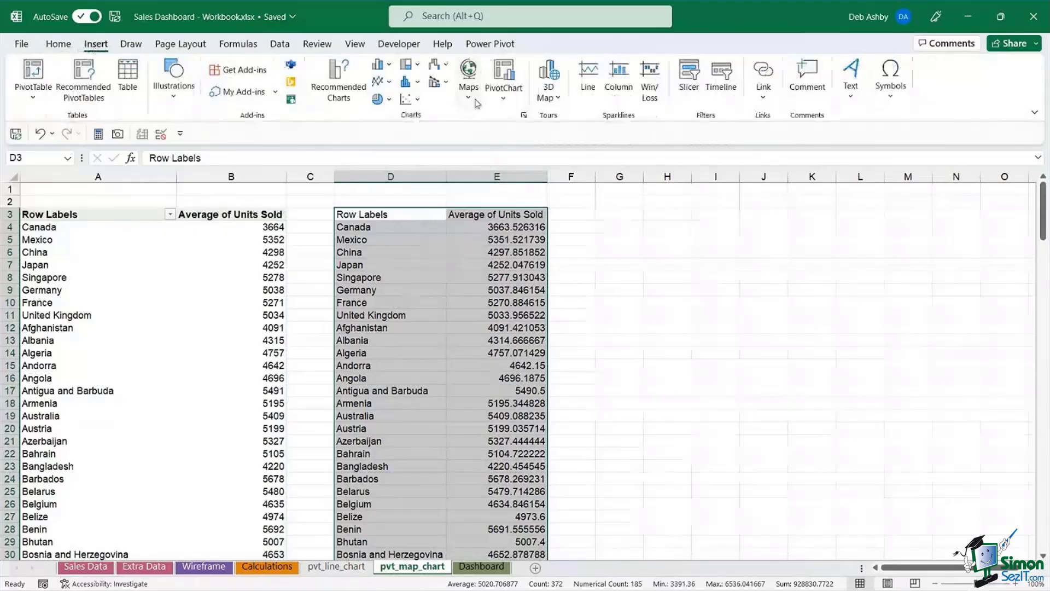
pyautogui.click(468, 76)
pyautogui.click(473, 157)
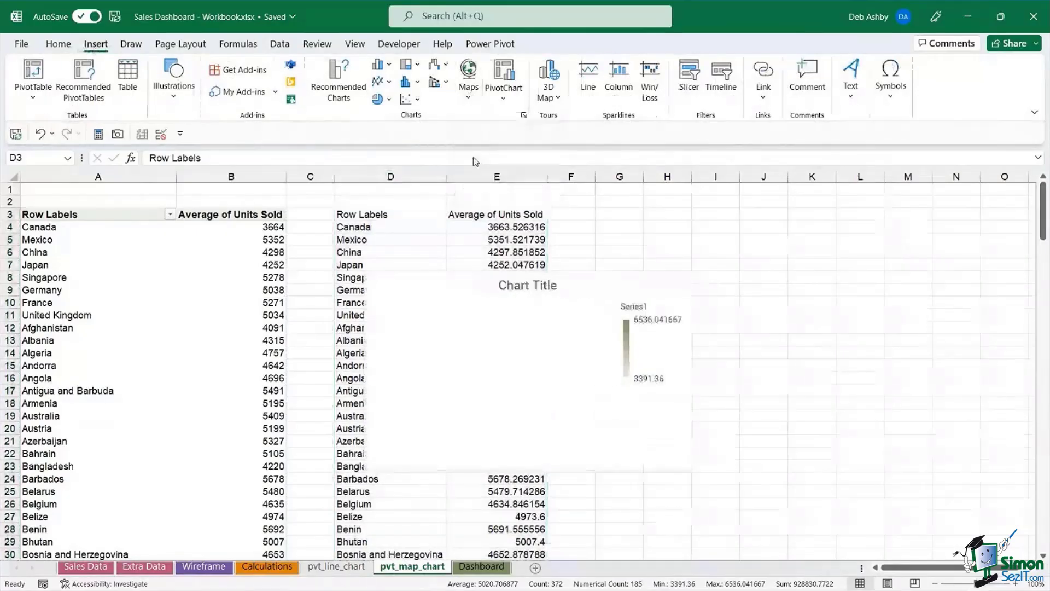
pyautogui.moveTo(456, 285); pyautogui.dragTo(645, 231)
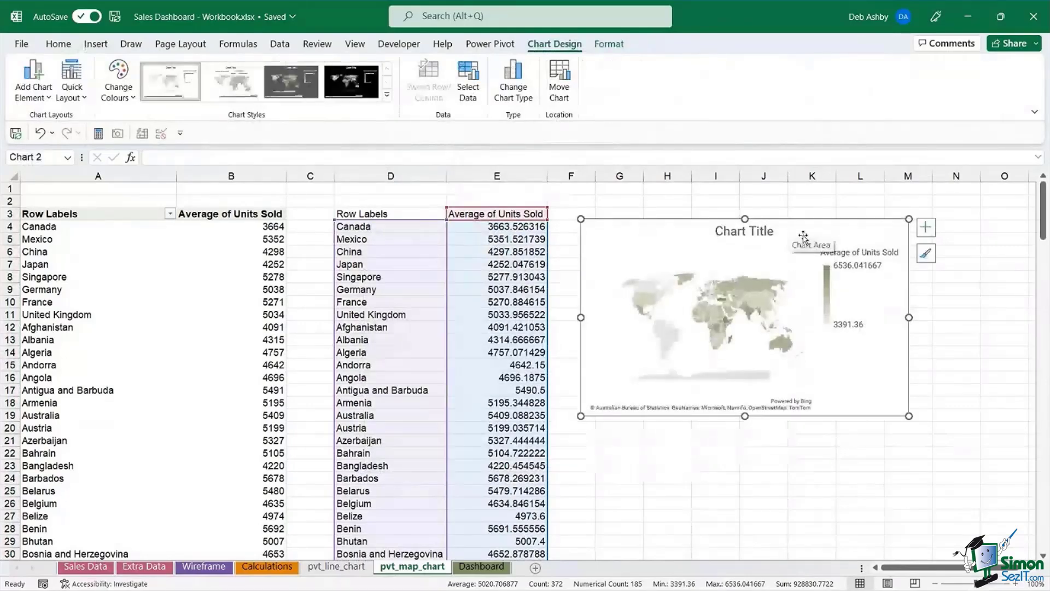
pyautogui.moveTo(902, 408); pyautogui.dragTo(917, 428)
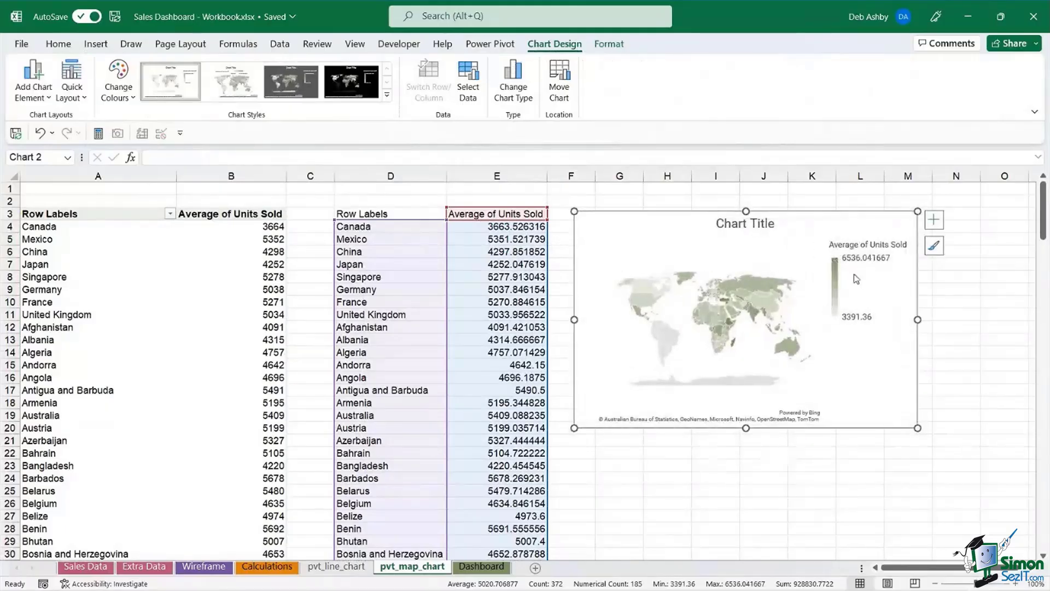
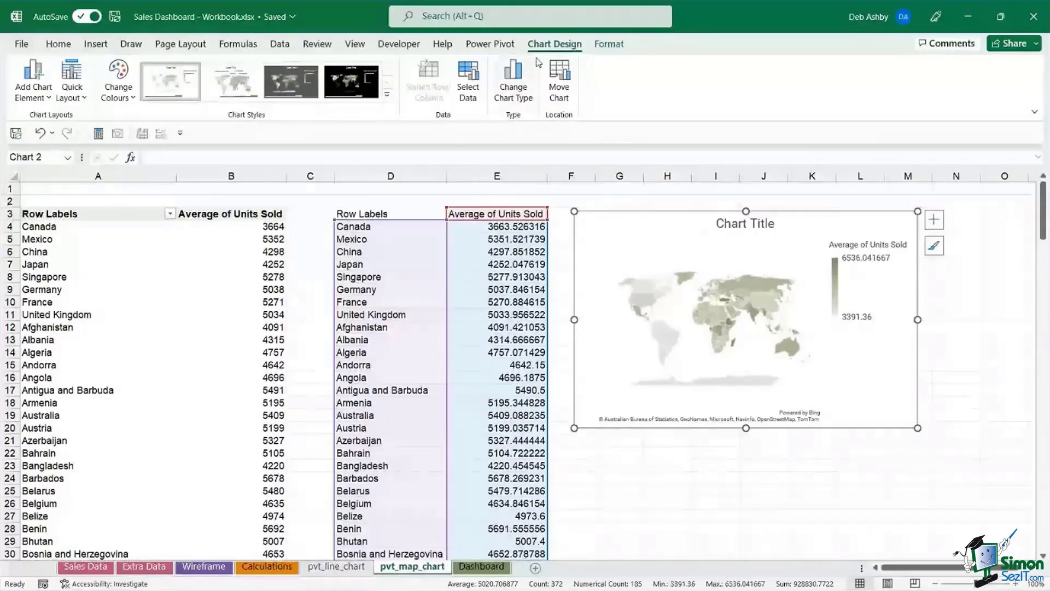
# - Repoint the map chart's data to the pivot in columns A:B (A3:B188) and shift the chart down-right
pyautogui.click(469, 86)
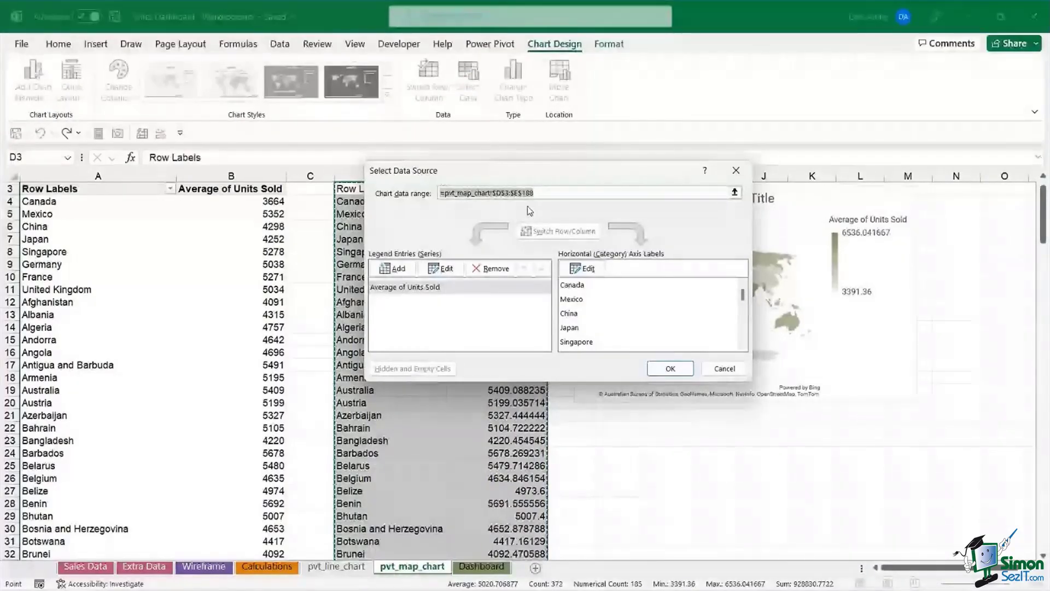
pyautogui.press('Delete')
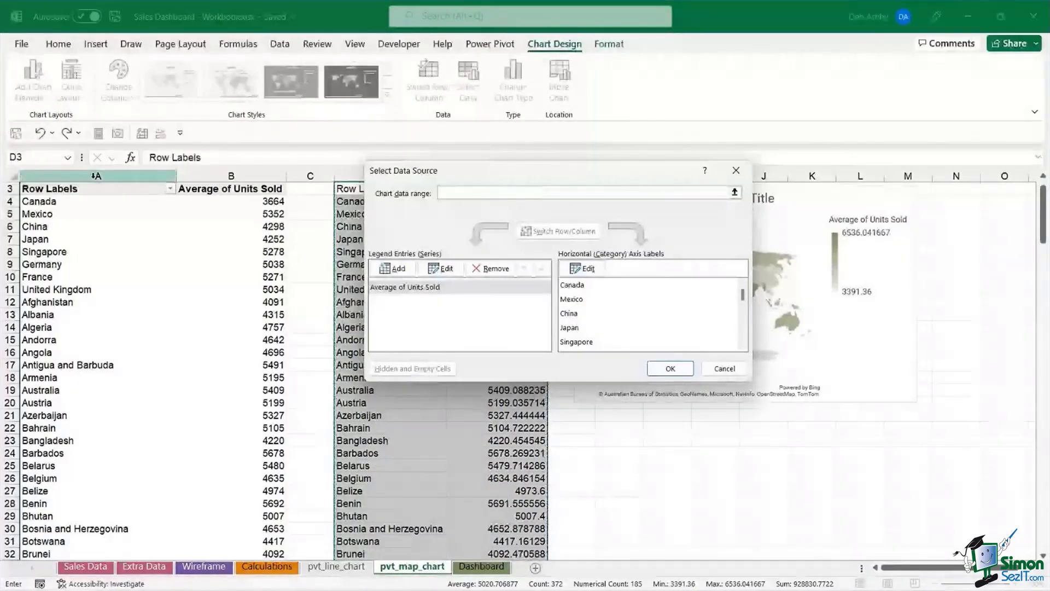
pyautogui.moveTo(96, 175); pyautogui.dragTo(224, 174)
pyautogui.click(668, 368)
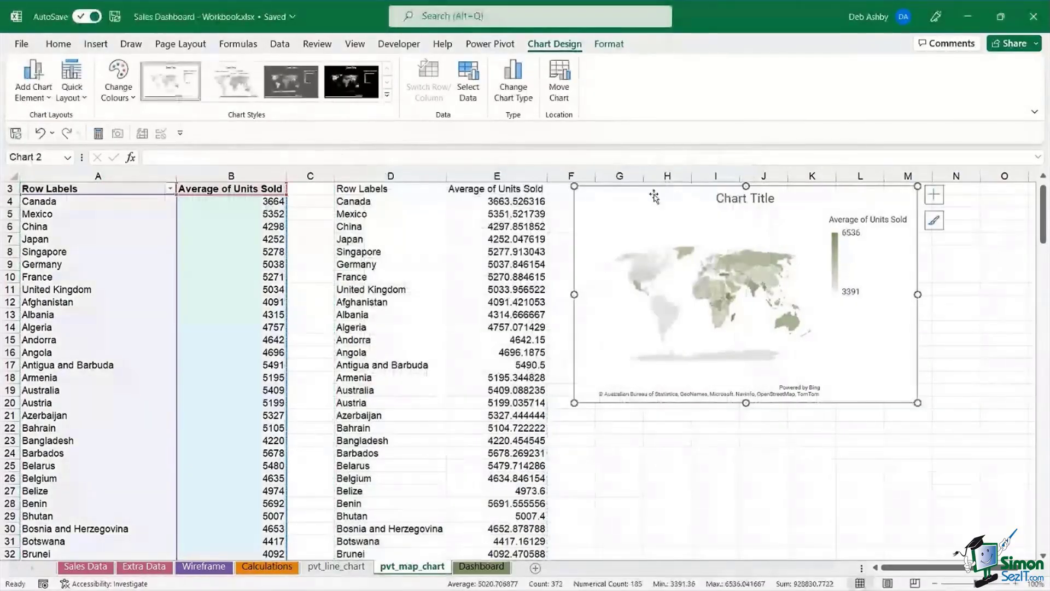
pyautogui.moveTo(654, 197); pyautogui.dragTo(666, 215)
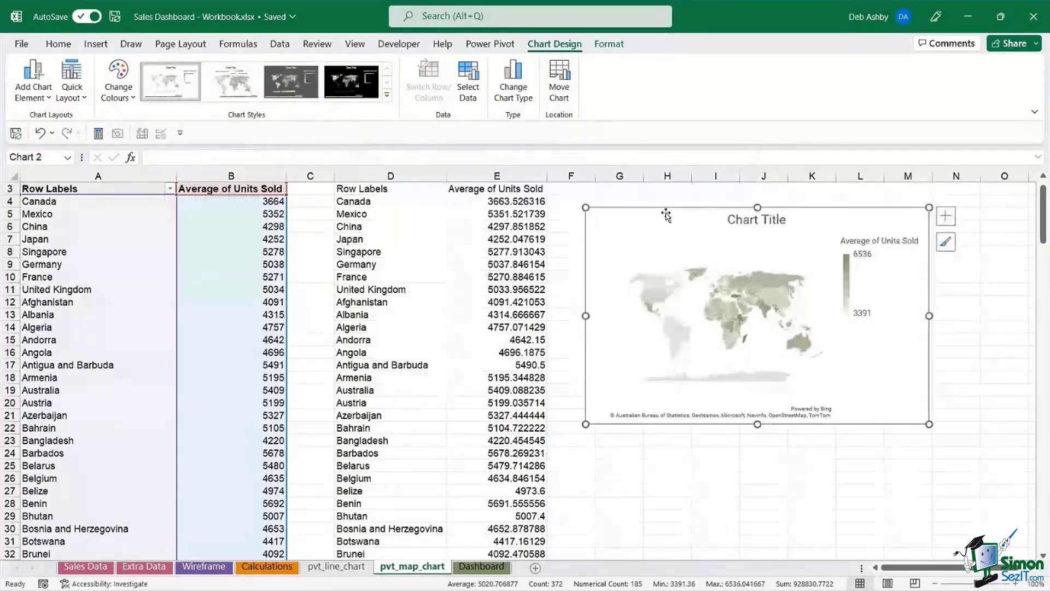
pyautogui.click(411, 214)
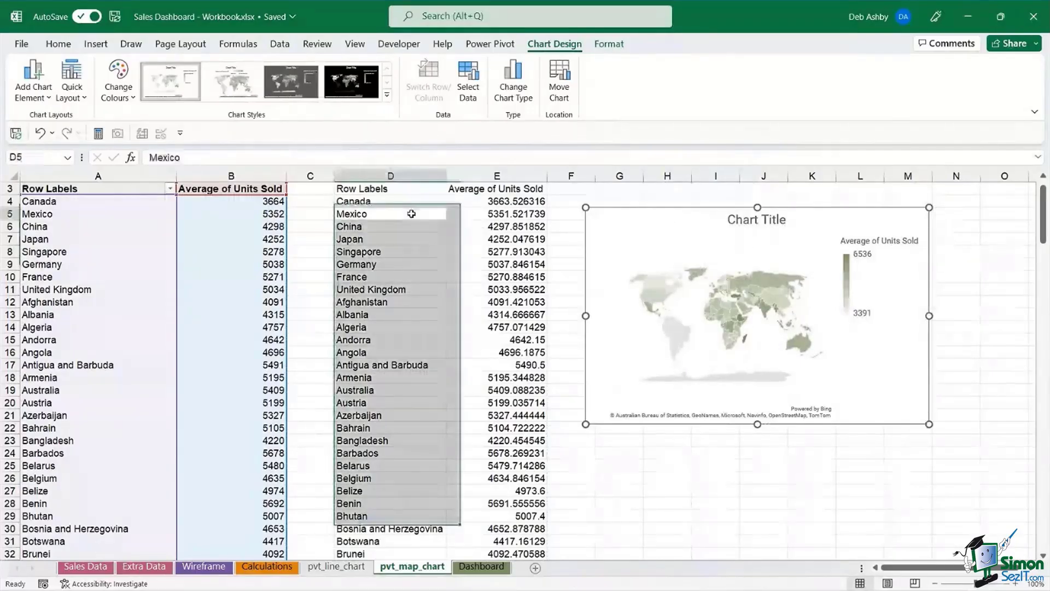
# - Delete the duplicate copied pivot data in columns D–E
pyautogui.moveTo(370, 177); pyautogui.dragTo(497, 176)
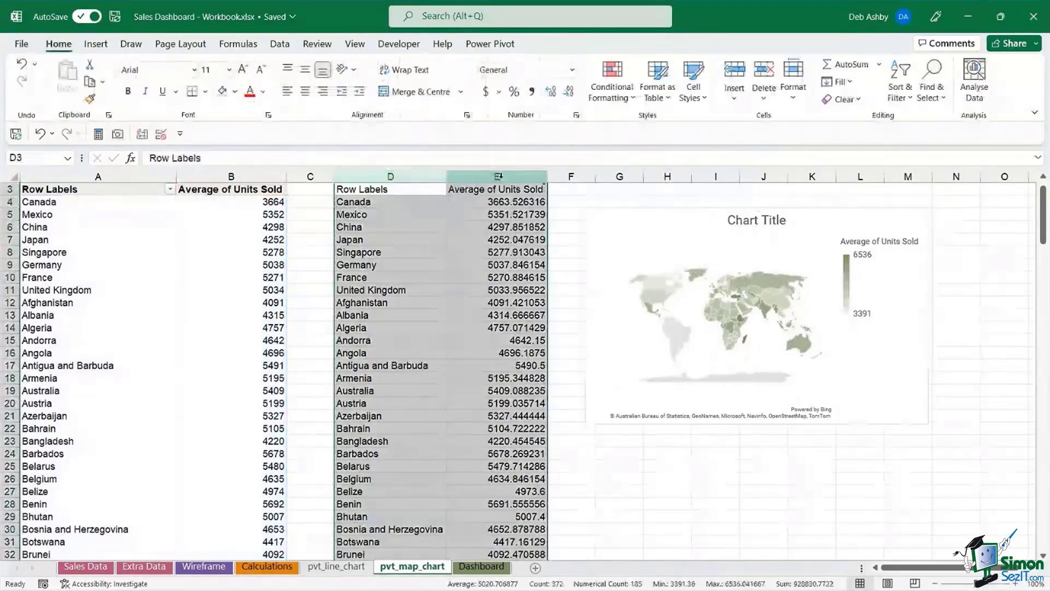
pyautogui.press('Delete')
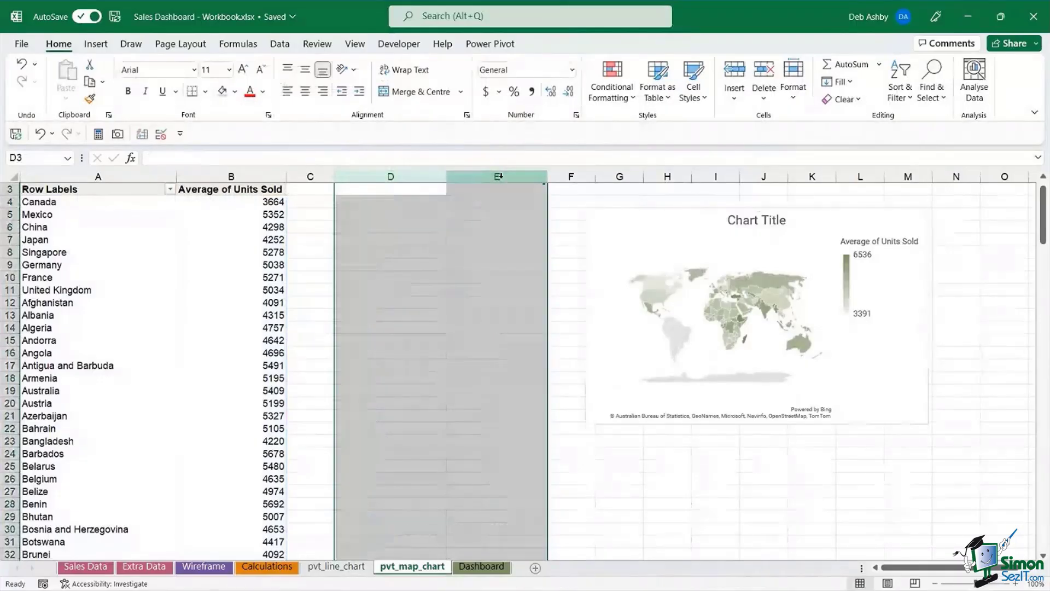
pyautogui.click(604, 455)
# - Move the map chart left into columns D–H and enlarge it slightly
pyautogui.click(696, 215)
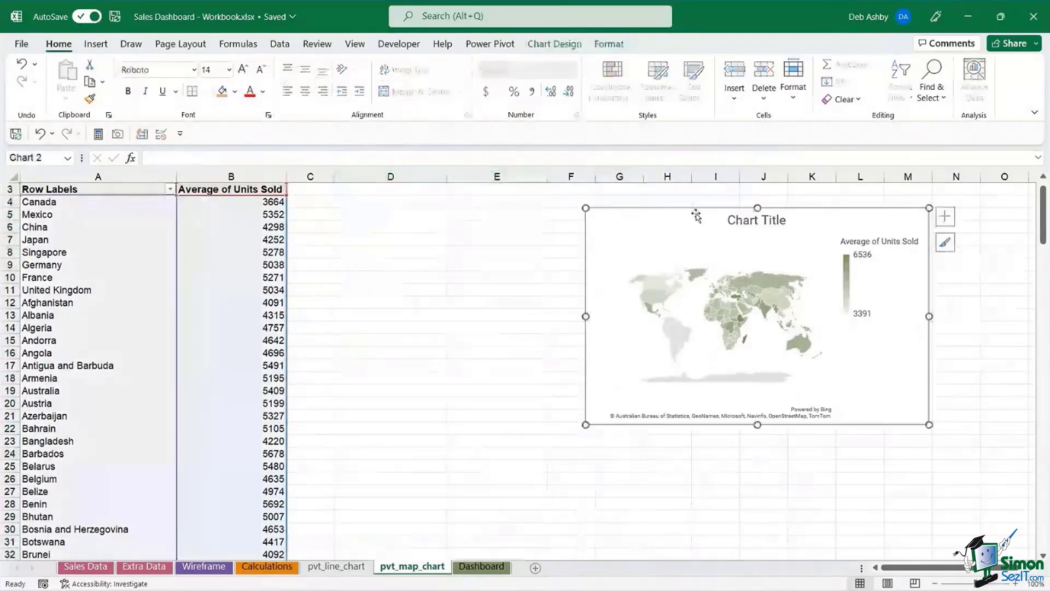
pyautogui.moveTo(696, 215); pyautogui.dragTo(447, 207)
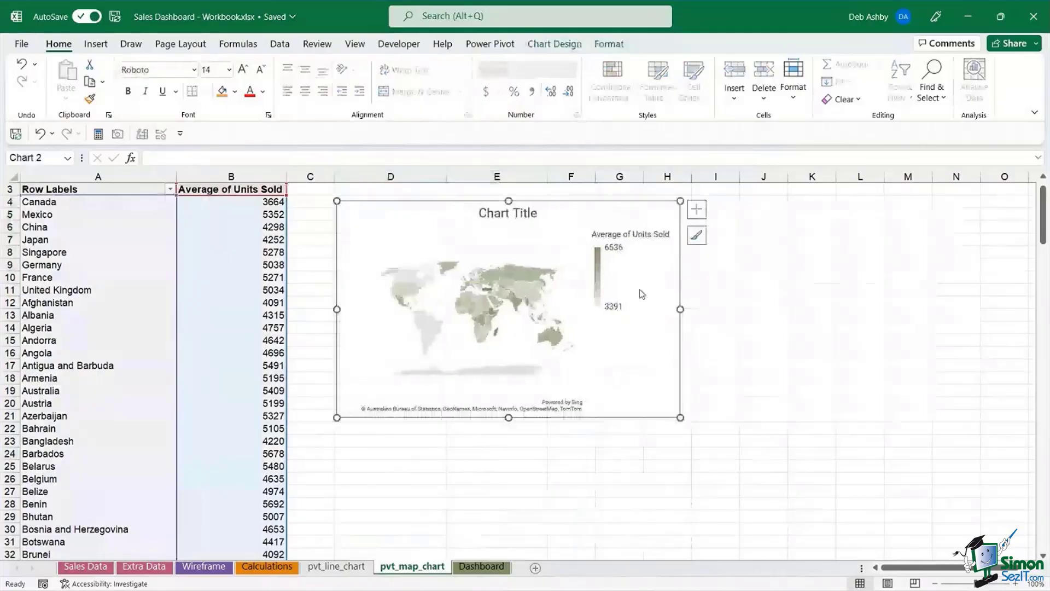
pyautogui.moveTo(681, 418); pyautogui.dragTo(705, 425)
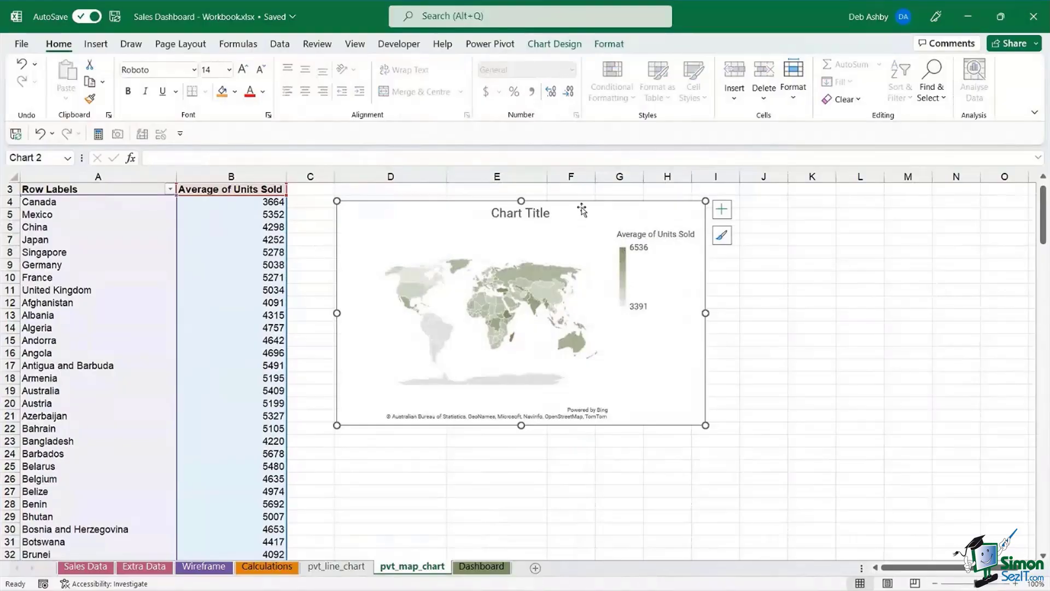
# - Apply chart Style 2 to the map and a monochromatic purple colour palette
pyautogui.click(555, 43)
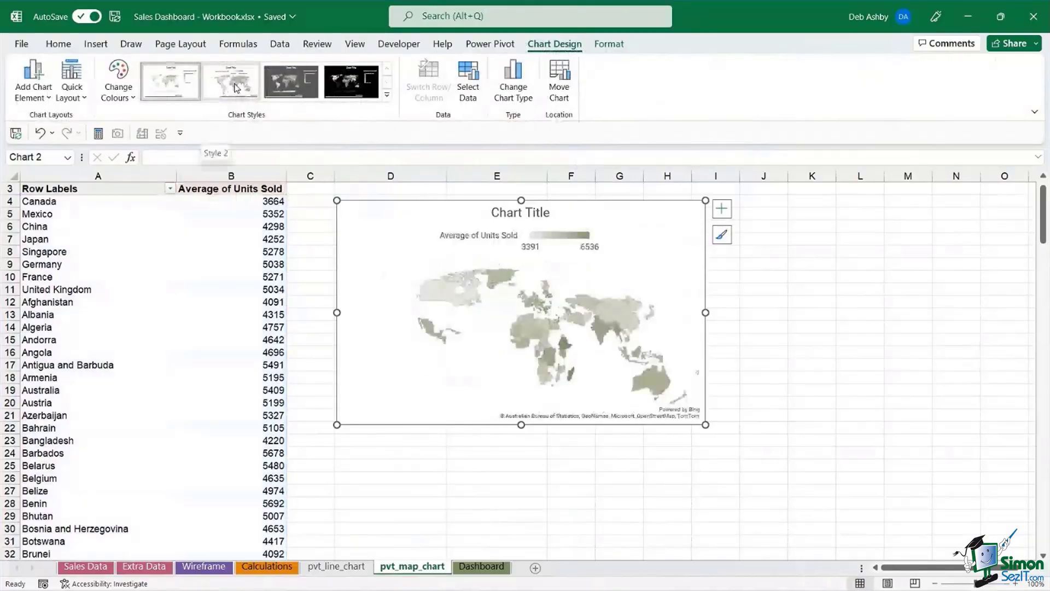
pyautogui.click(236, 88)
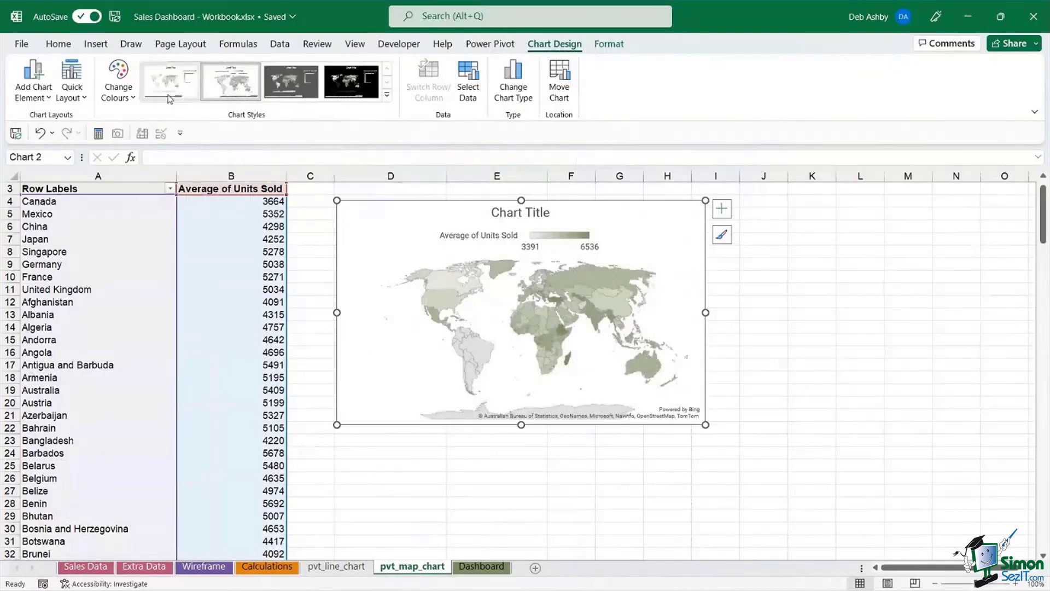
pyautogui.click(118, 85)
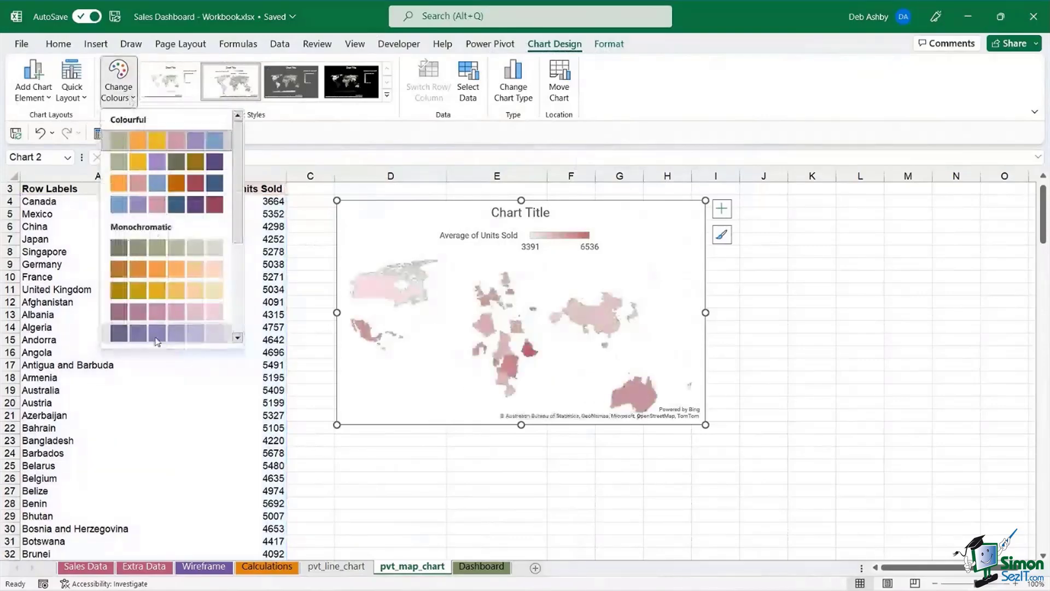
pyautogui.click(155, 333)
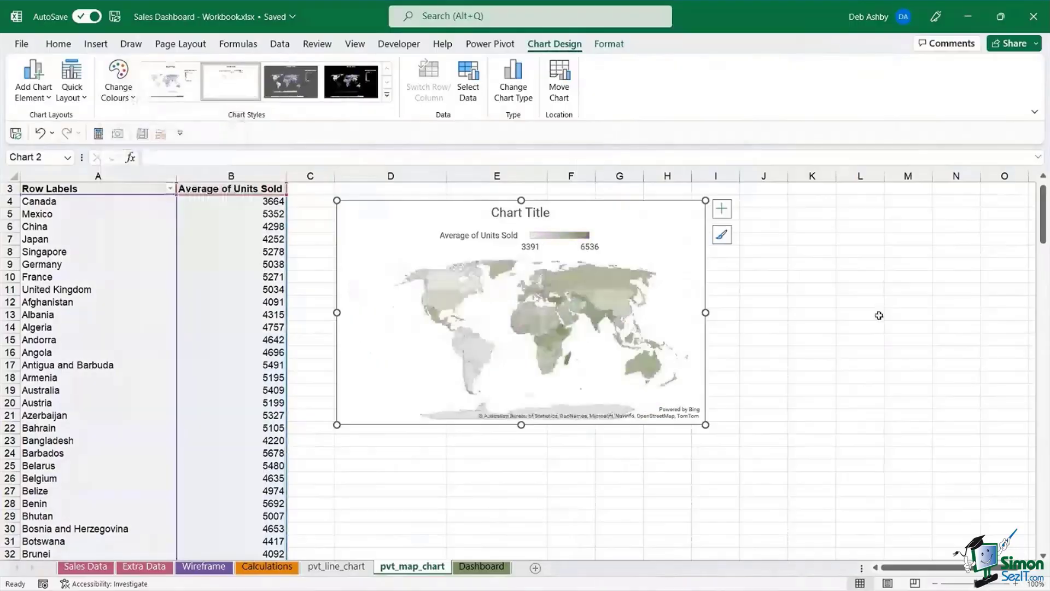
# - Replace the map chart's title text with 'Average Units Sold by Country'
pyautogui.click(494, 214)
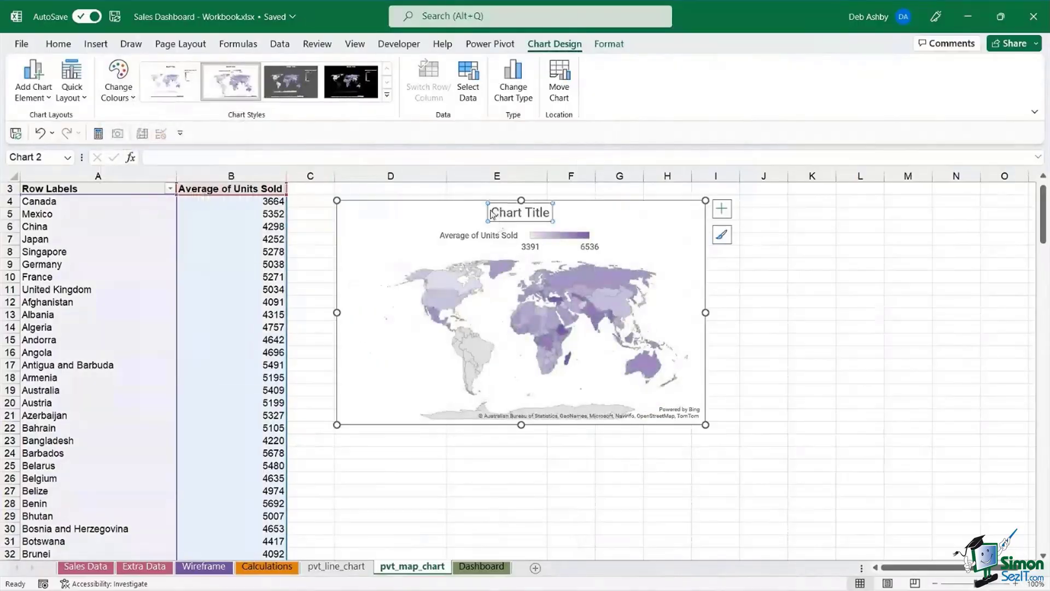
pyautogui.moveTo(494, 214); pyautogui.dragTo(552, 212)
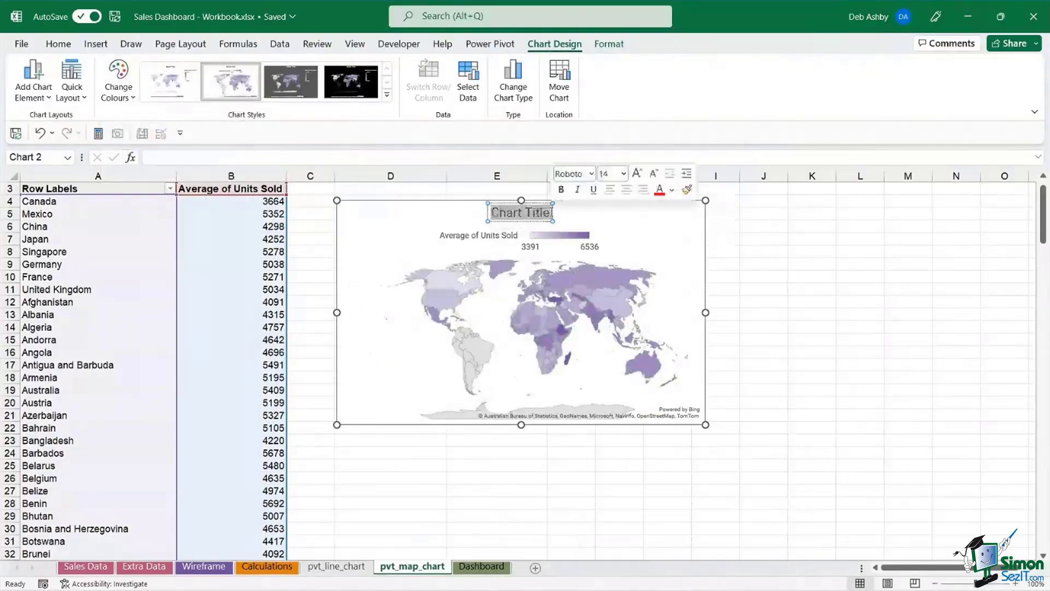
pyautogui.write('A')
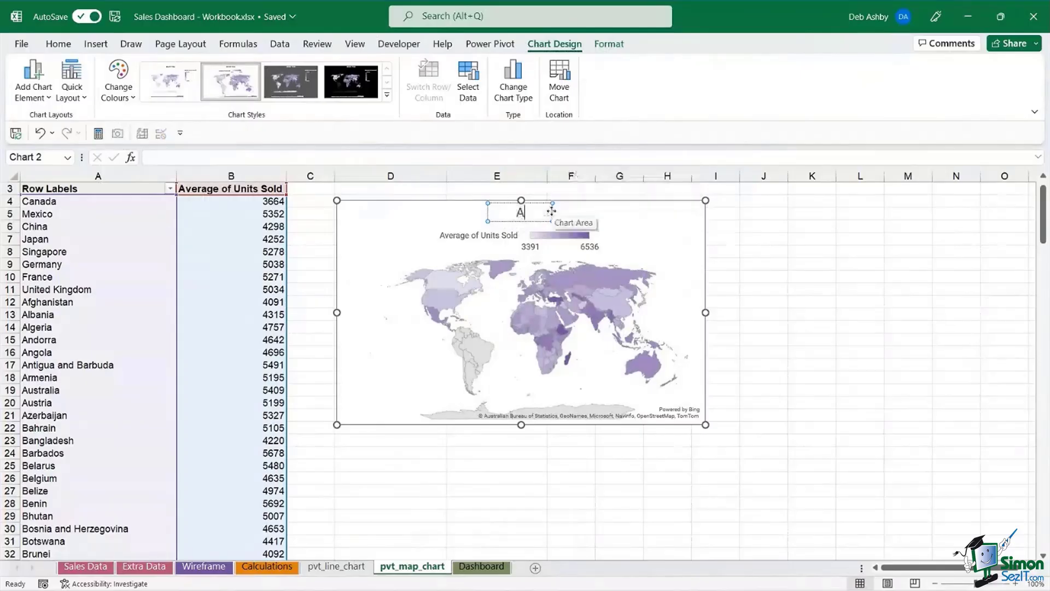
pyautogui.write('verage Units')
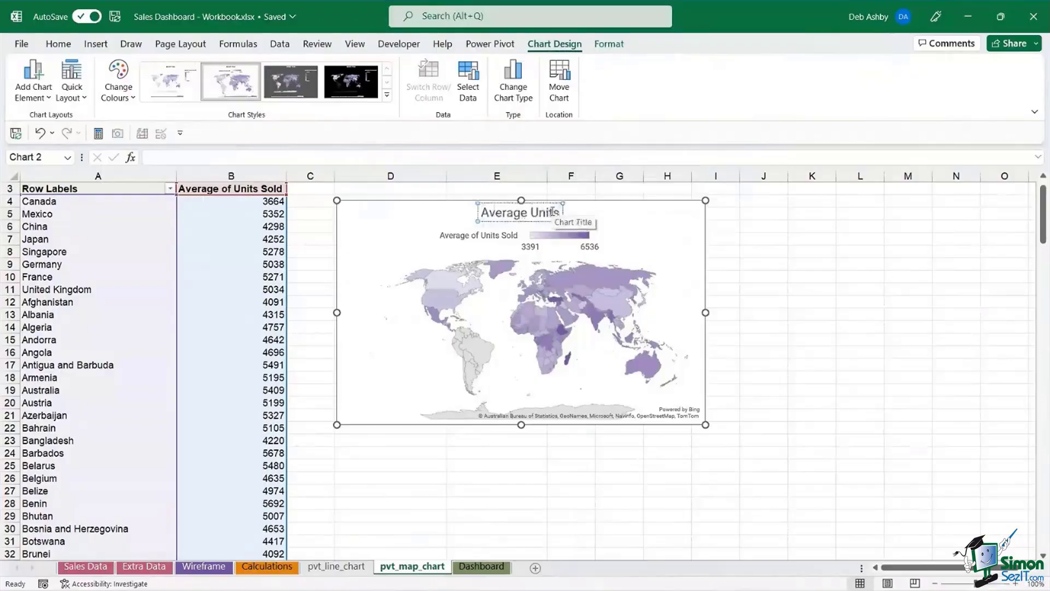
pyautogui.write(' Sold')
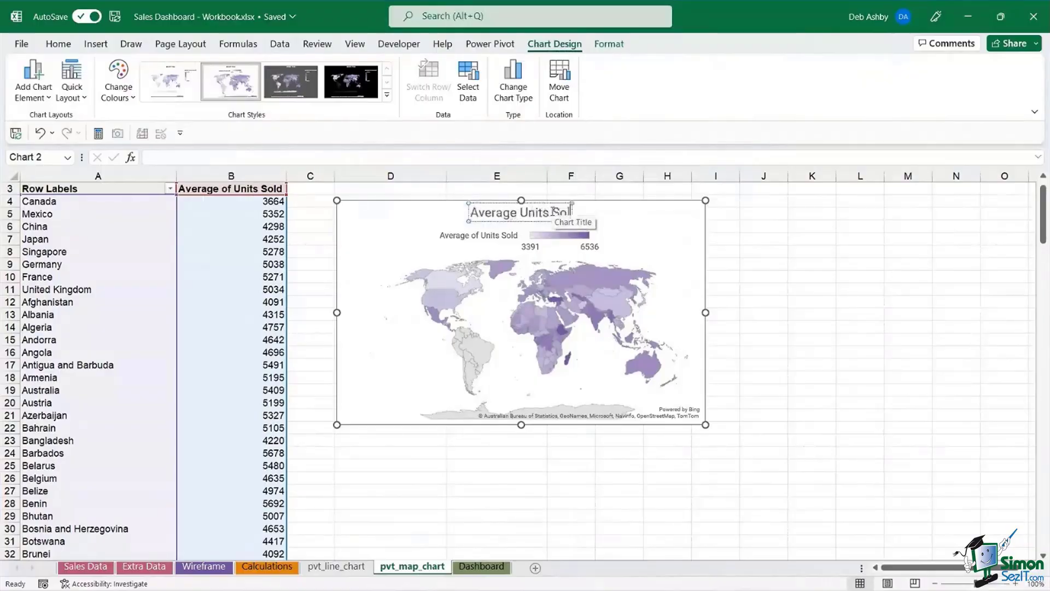
pyautogui.write(' by')
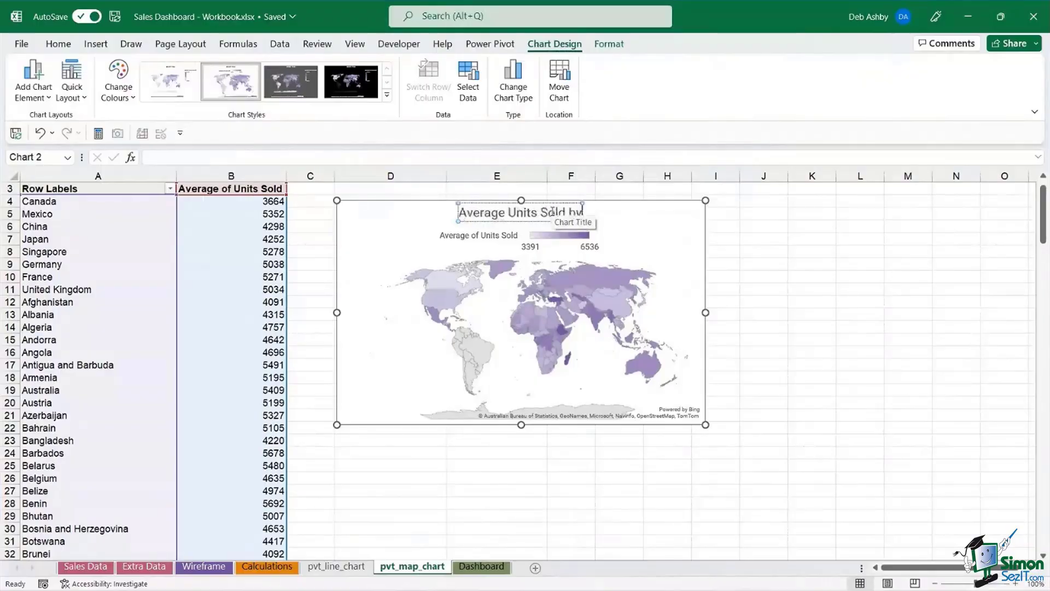
pyautogui.write(' Country')
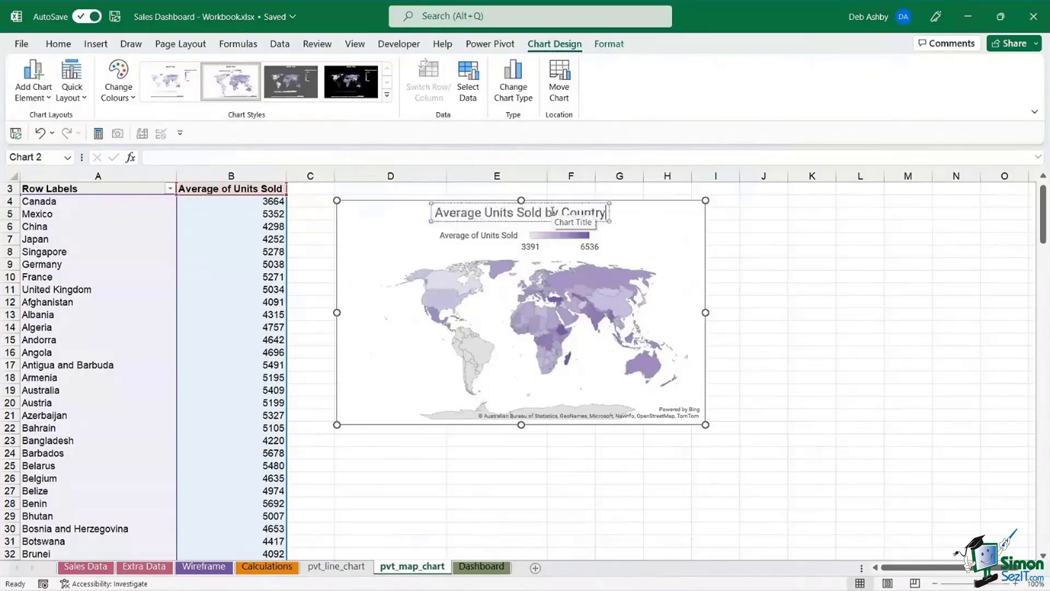
pyautogui.click(788, 265)
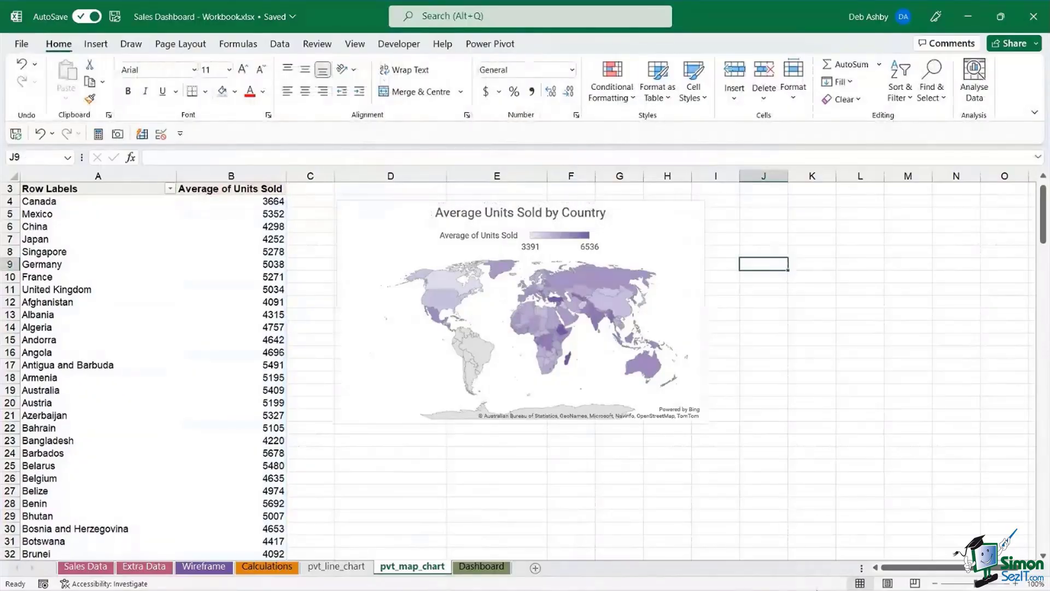
pyautogui.moveTo(817, 579)
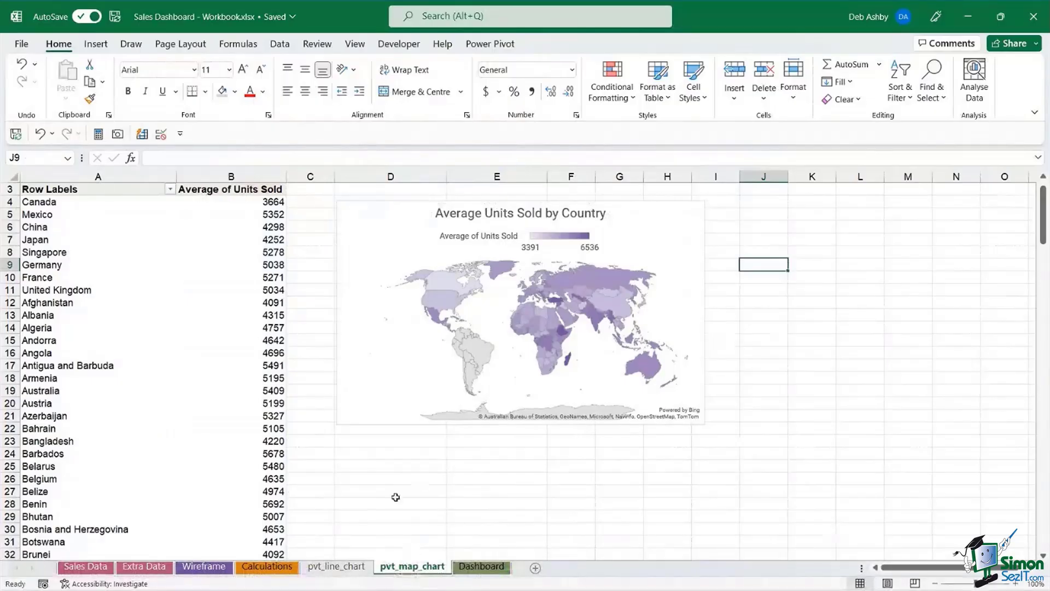
pyautogui.click(381, 218)
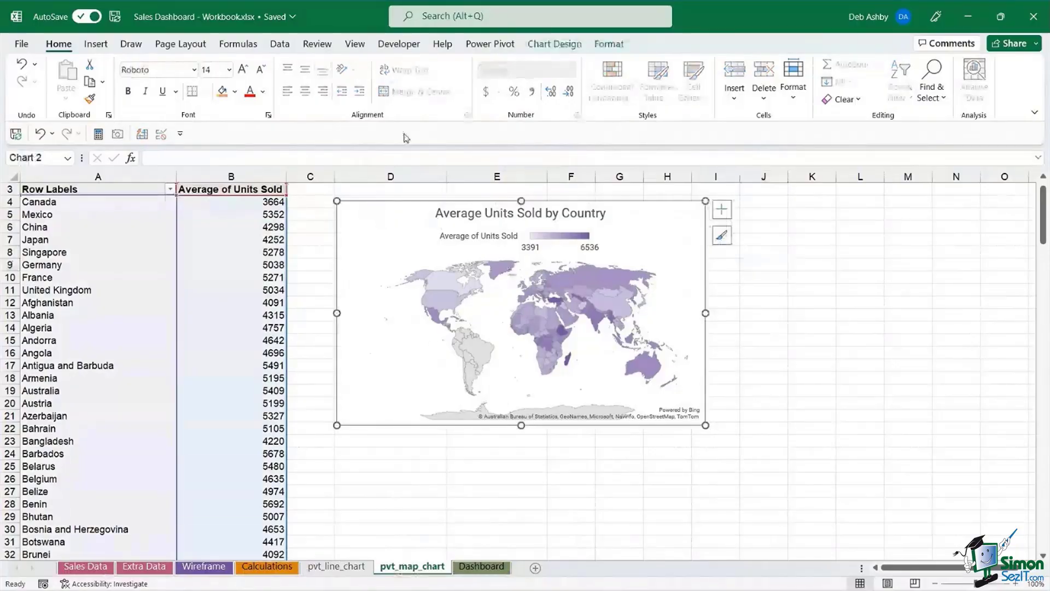
pyautogui.click(556, 47)
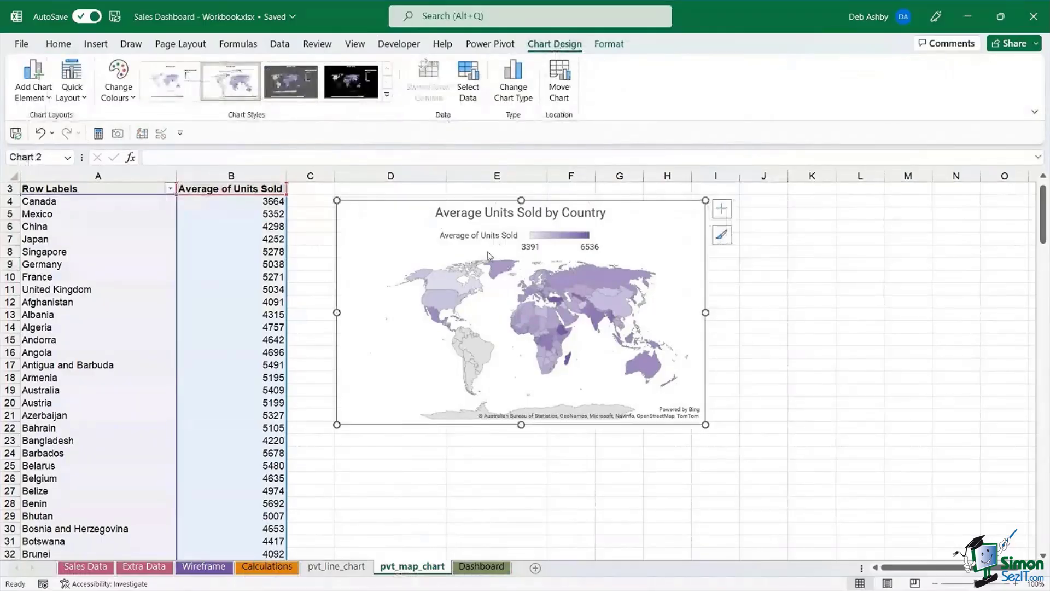
pyautogui.click(487, 479)
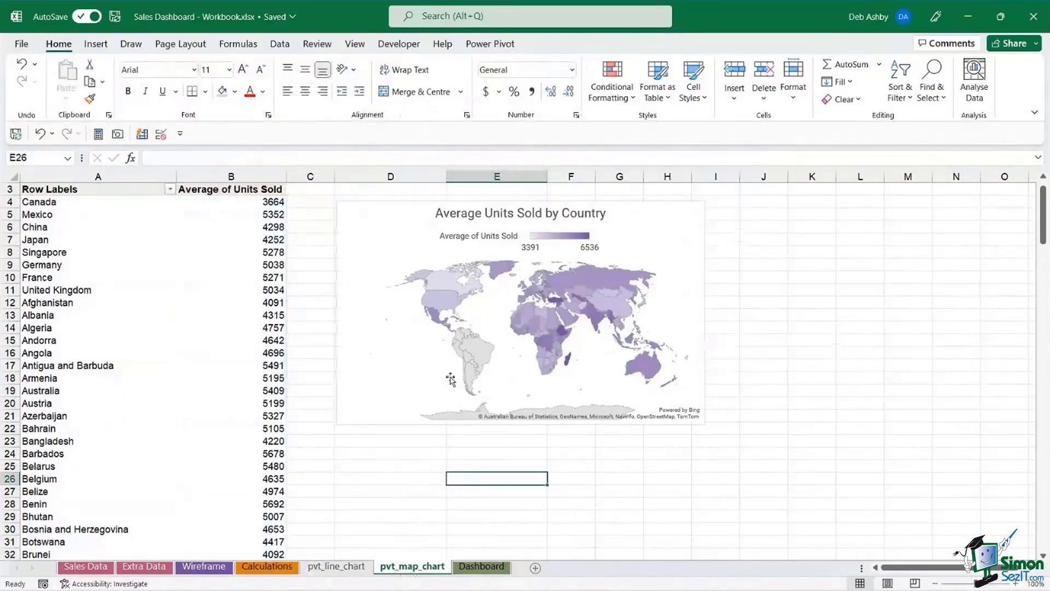
# - Make a copy of the pvt_line_chart sheet
pyautogui.click(142, 257)
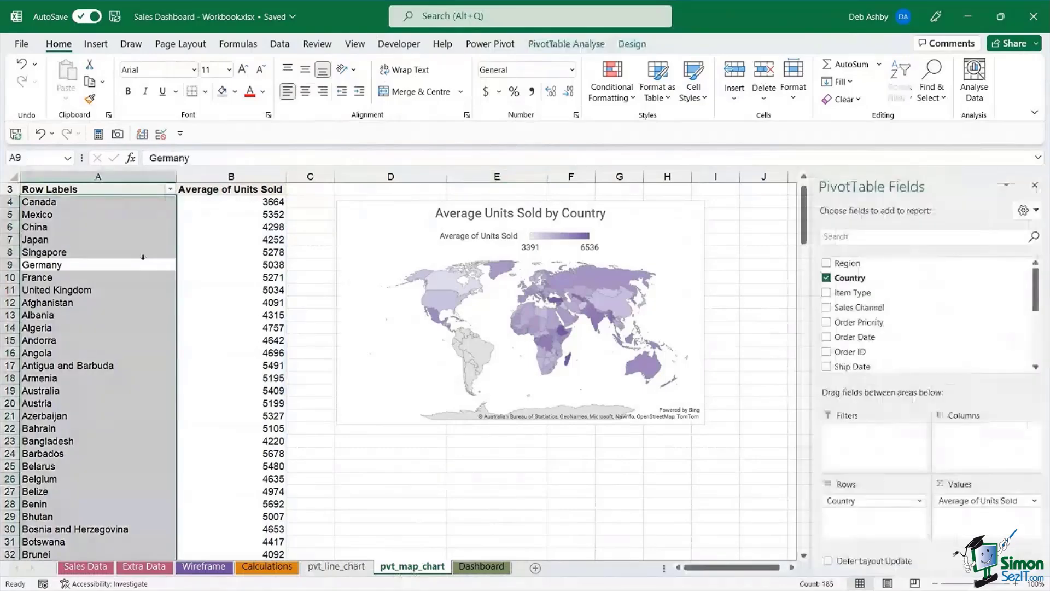
pyautogui.scroll(1, 143, 257)
pyautogui.click(763, 252)
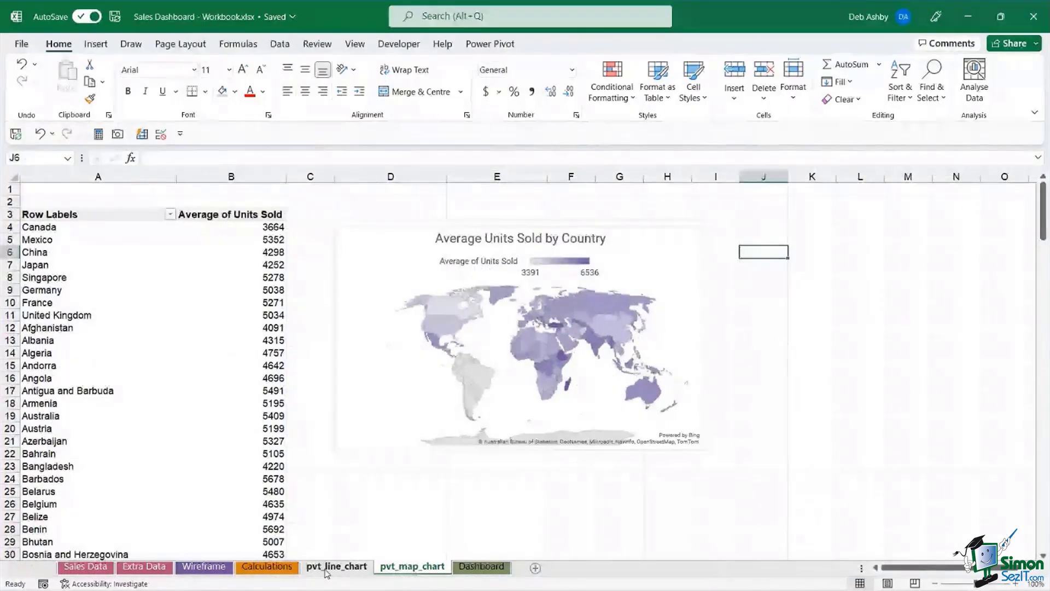
pyautogui.click(325, 569)
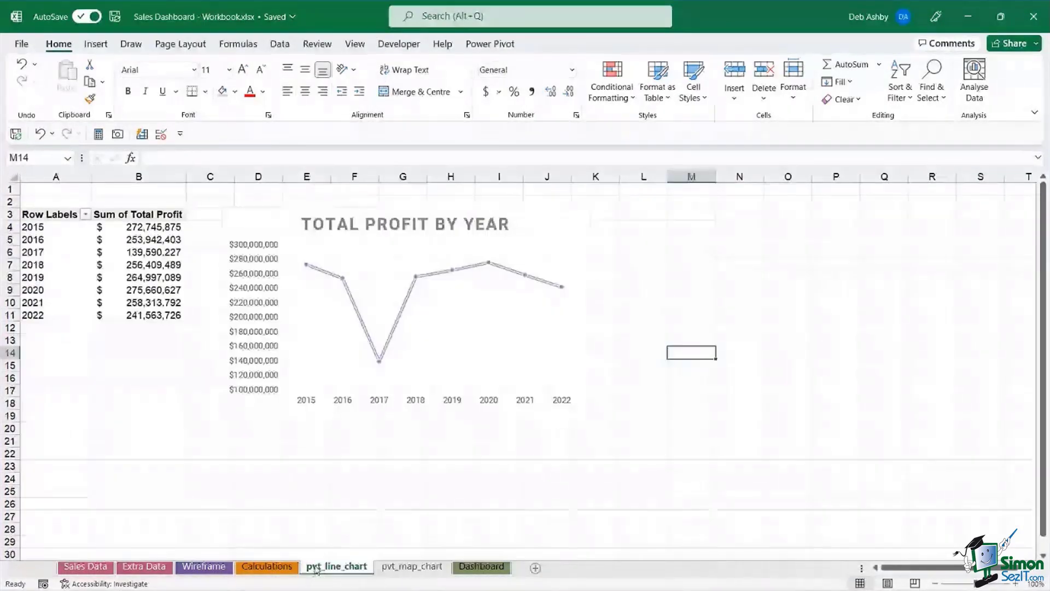
pyautogui.moveTo(316, 570); pyautogui.dragTo(507, 574)
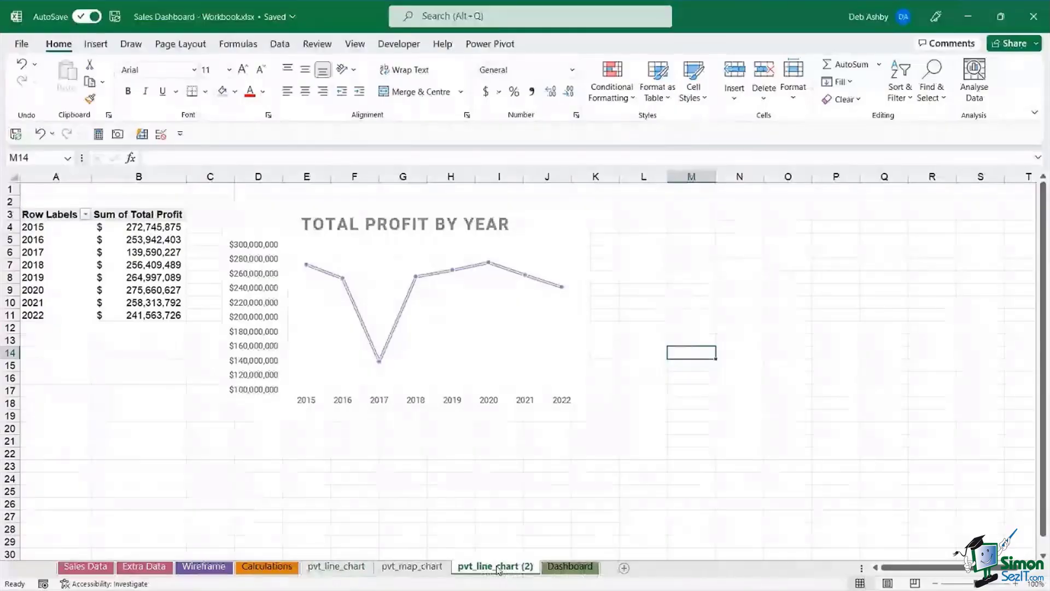
# - Rename the copy pvt_bar_chart and delete its Total Profit by Year line chart
pyautogui.rightClick(499, 570)
pyautogui.click(543, 393)
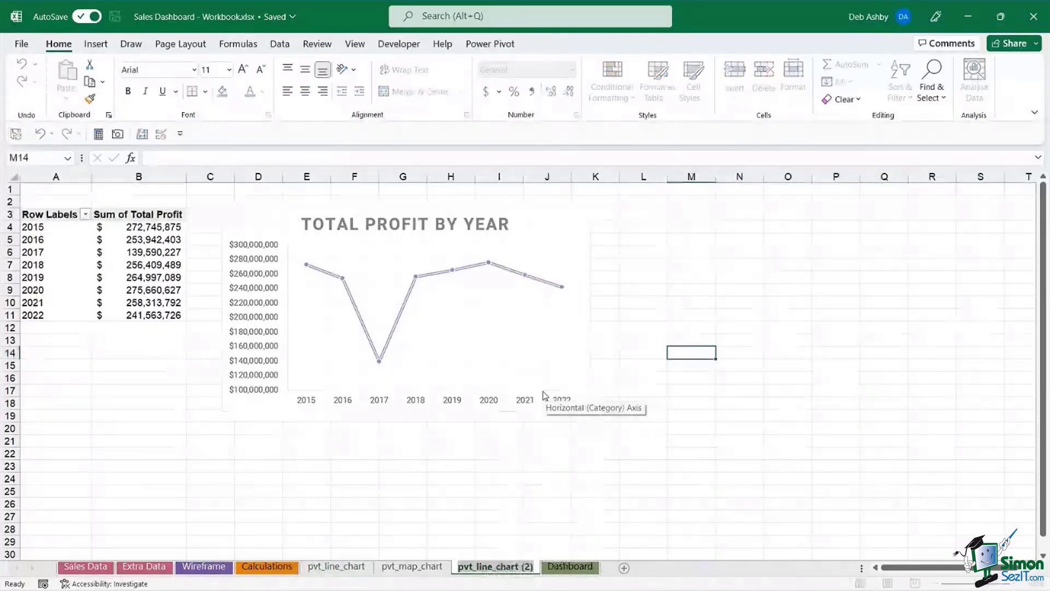
pyautogui.write('pvt')
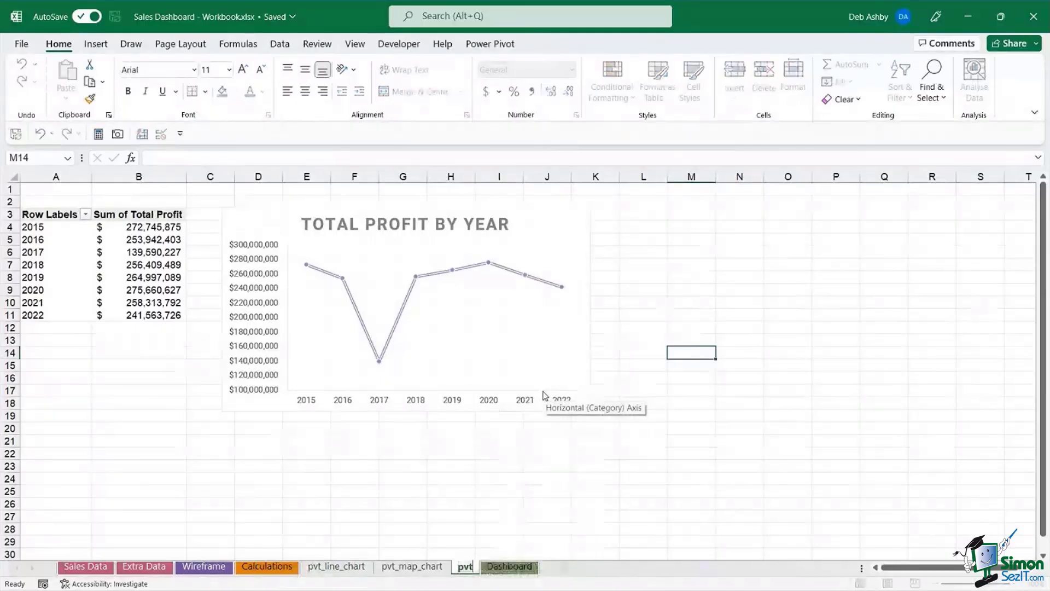
pyautogui.write('_bar_chart')
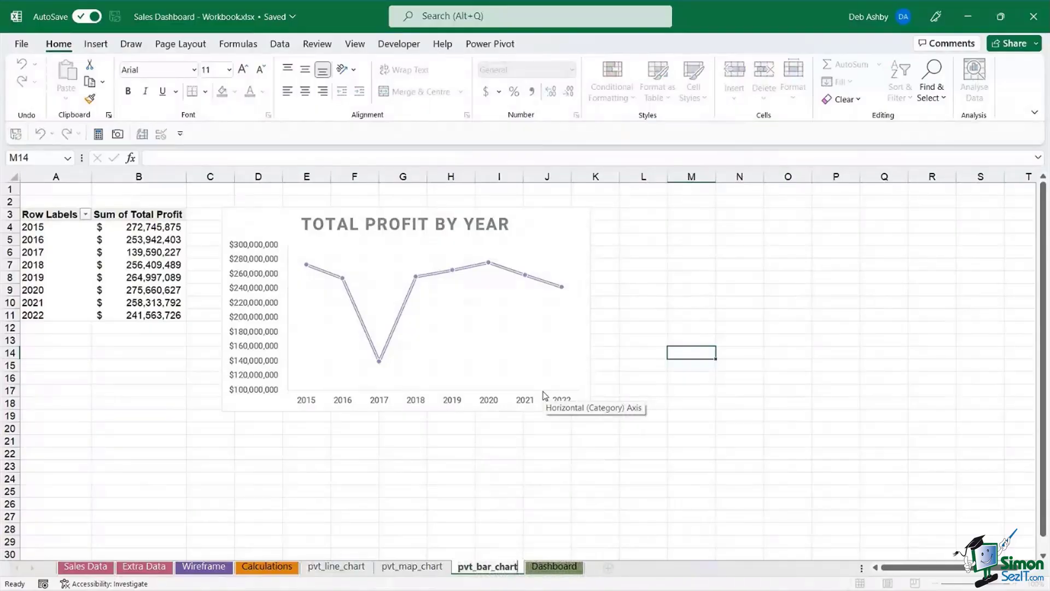
pyautogui.click(554, 226)
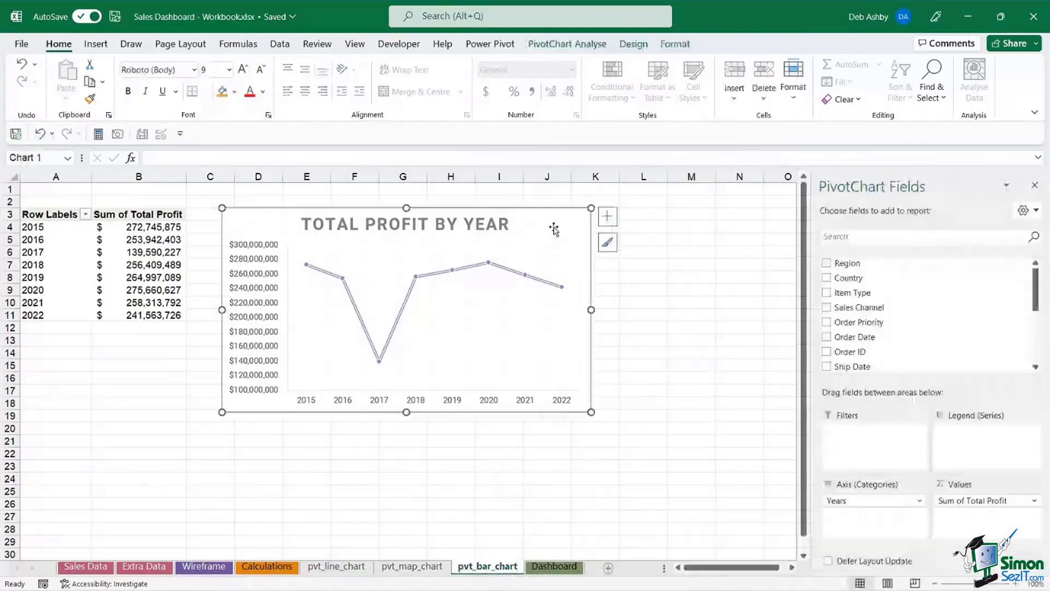
pyautogui.press('Delete')
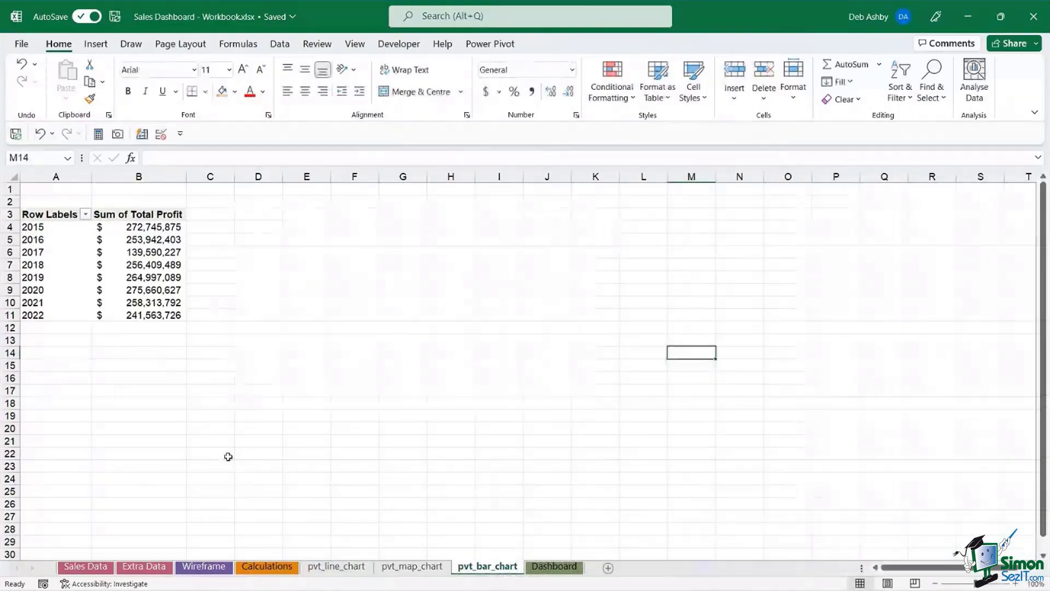
# - Remove Years and Sum of Total Profit from the pivot's fields
pyautogui.click(141, 252)
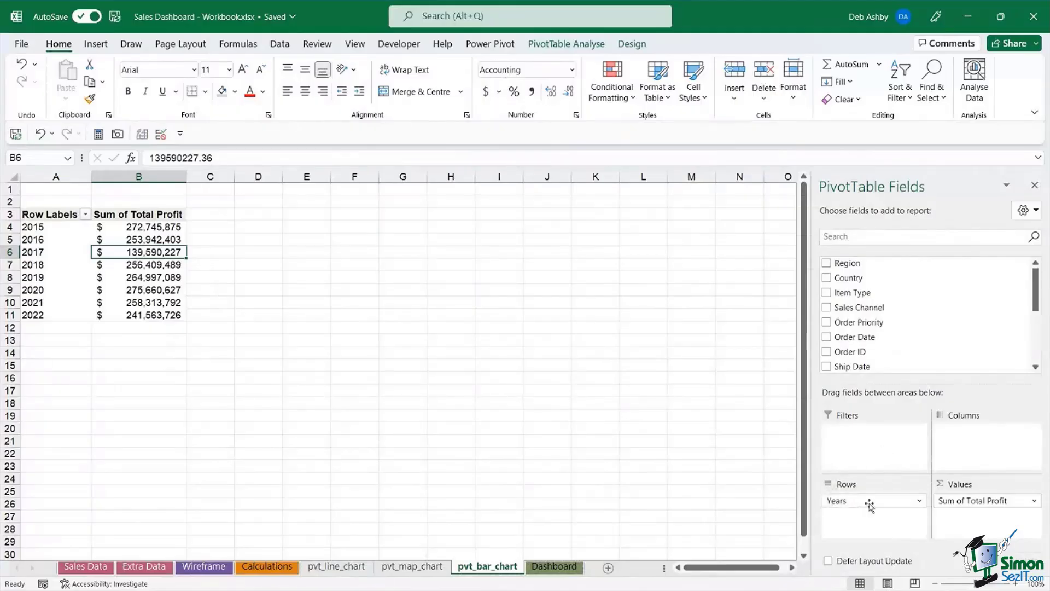
pyautogui.moveTo(868, 501); pyautogui.dragTo(726, 512)
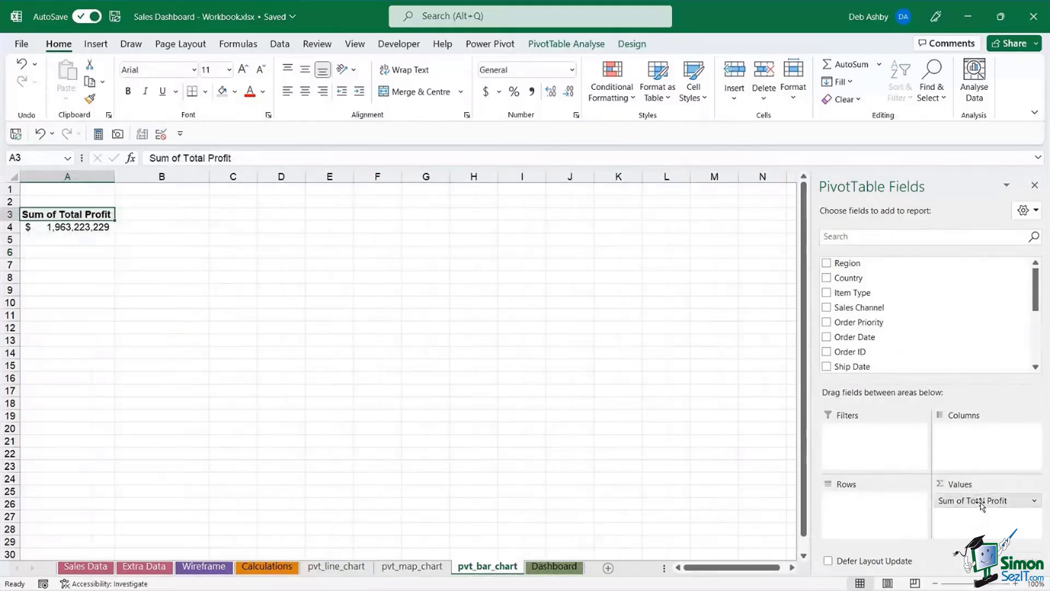
pyautogui.moveTo(974, 501); pyautogui.dragTo(742, 511)
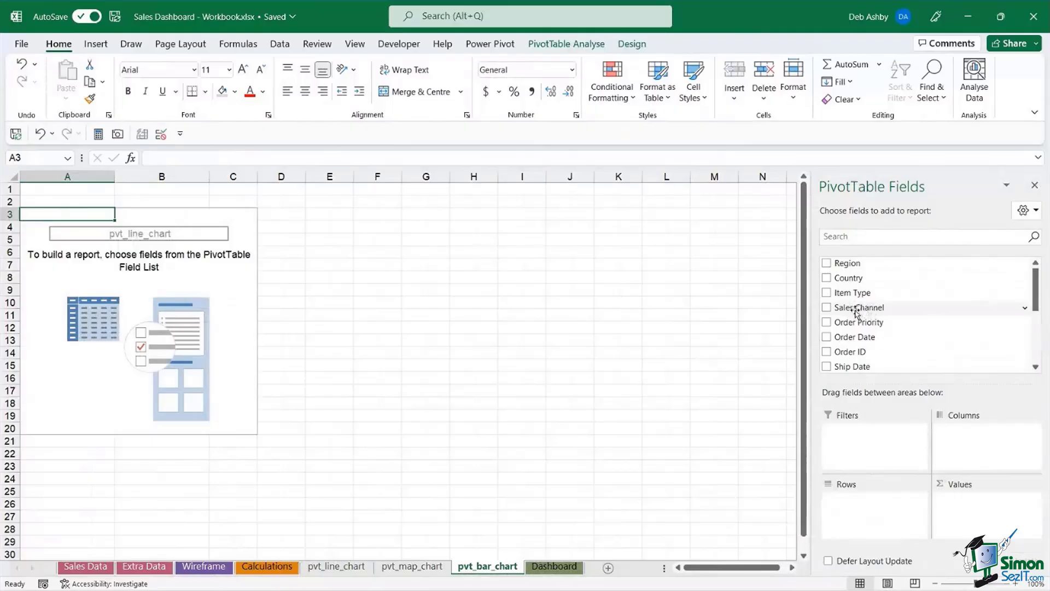
# - Add Sales Channel and Item Type as pivot rows and Total Revenue as values
pyautogui.moveTo(862, 308); pyautogui.dragTo(875, 524)
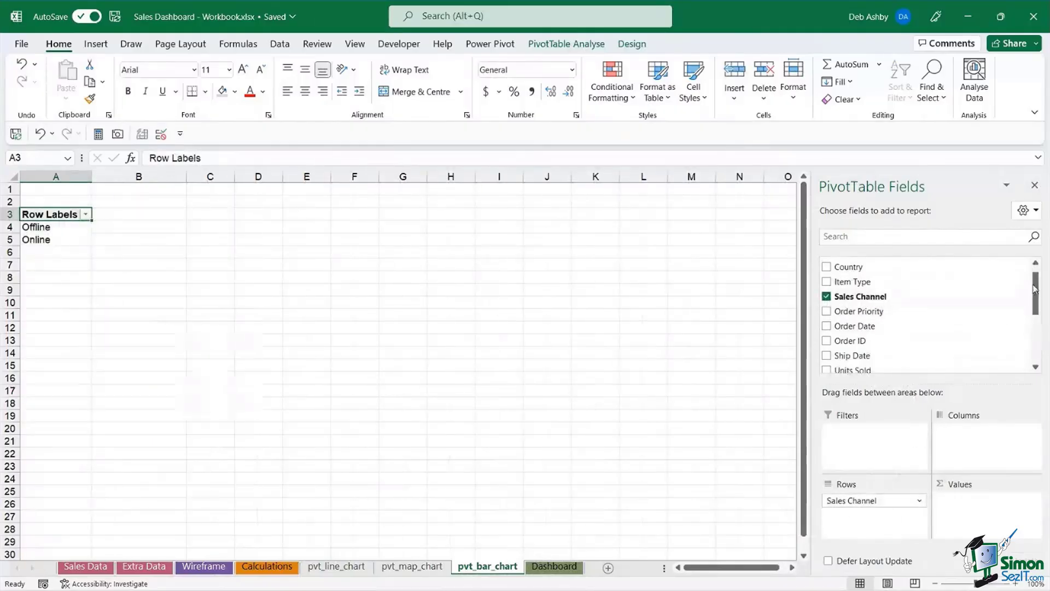
pyautogui.scroll(-3, 957, 317)
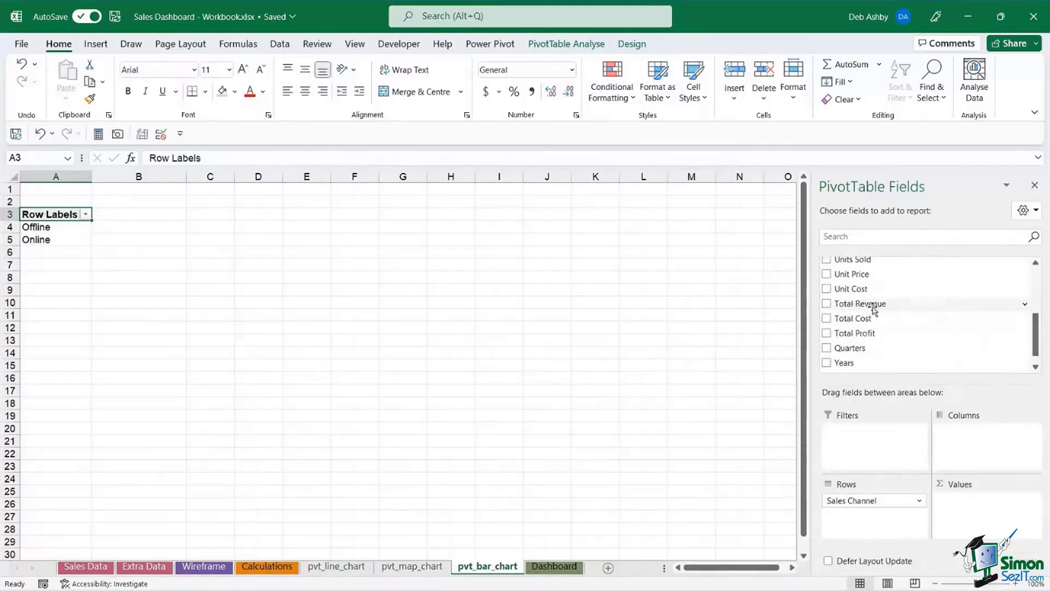
pyautogui.moveTo(874, 305); pyautogui.dragTo(976, 510)
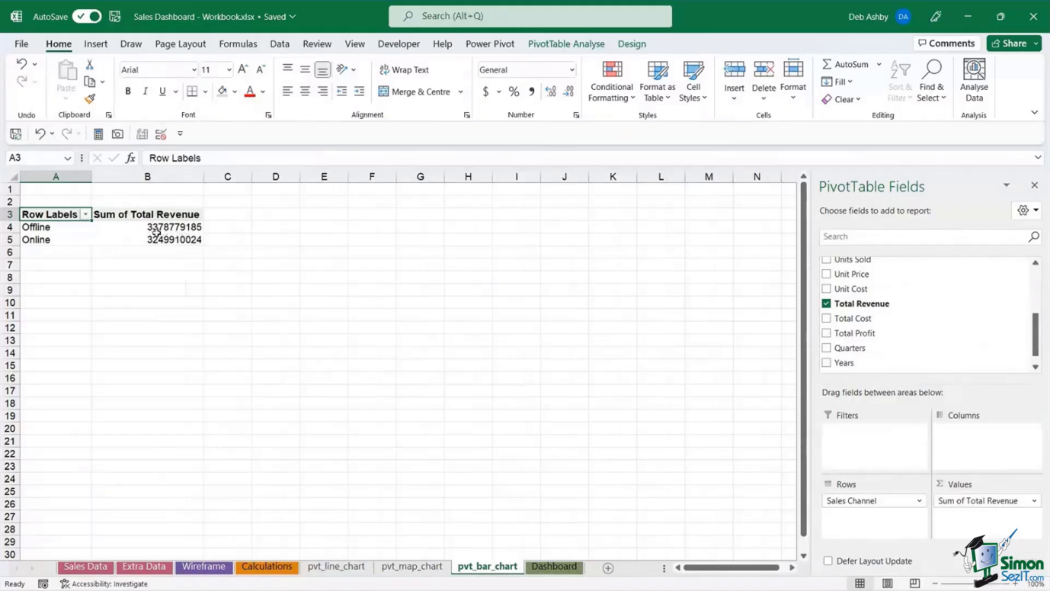
pyautogui.moveTo(151, 232)
pyautogui.moveTo(1036, 344); pyautogui.dragTo(1037, 287)
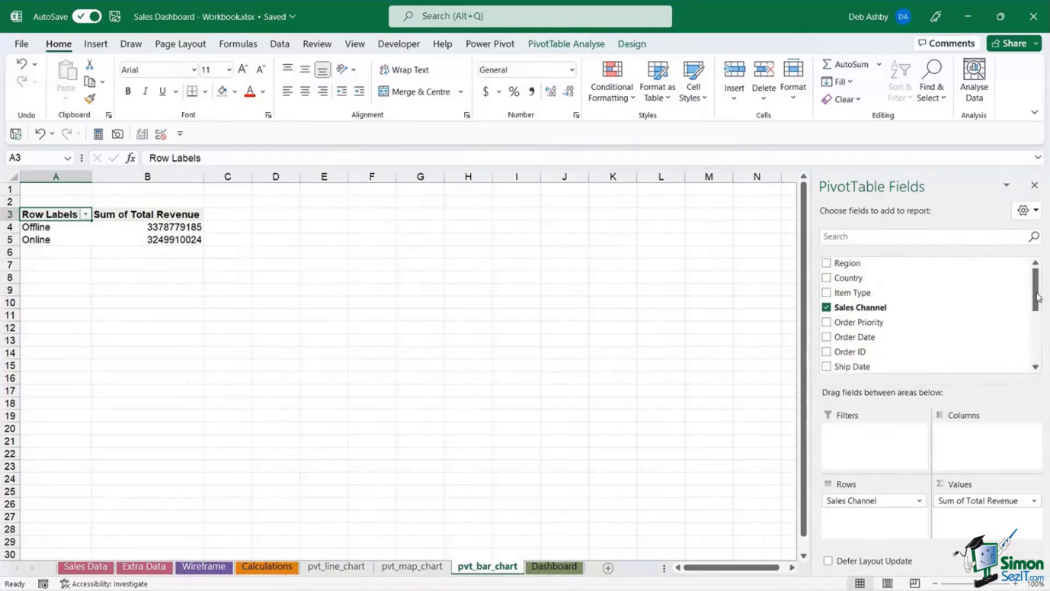
pyautogui.moveTo(879, 293); pyautogui.dragTo(861, 520)
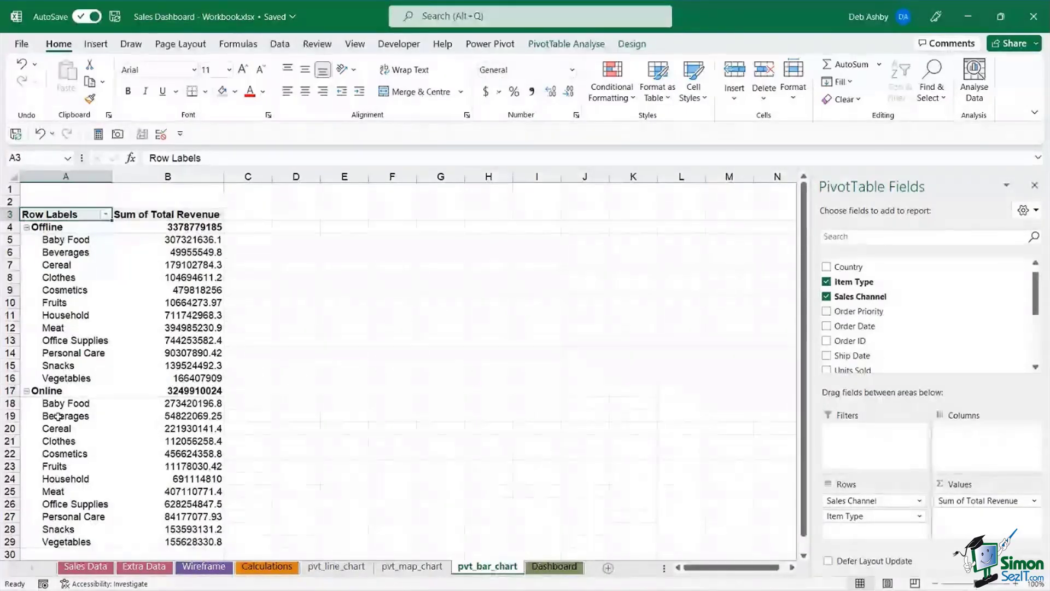
pyautogui.scroll(-3, 66, 416)
pyautogui.scroll(3, 58, 276)
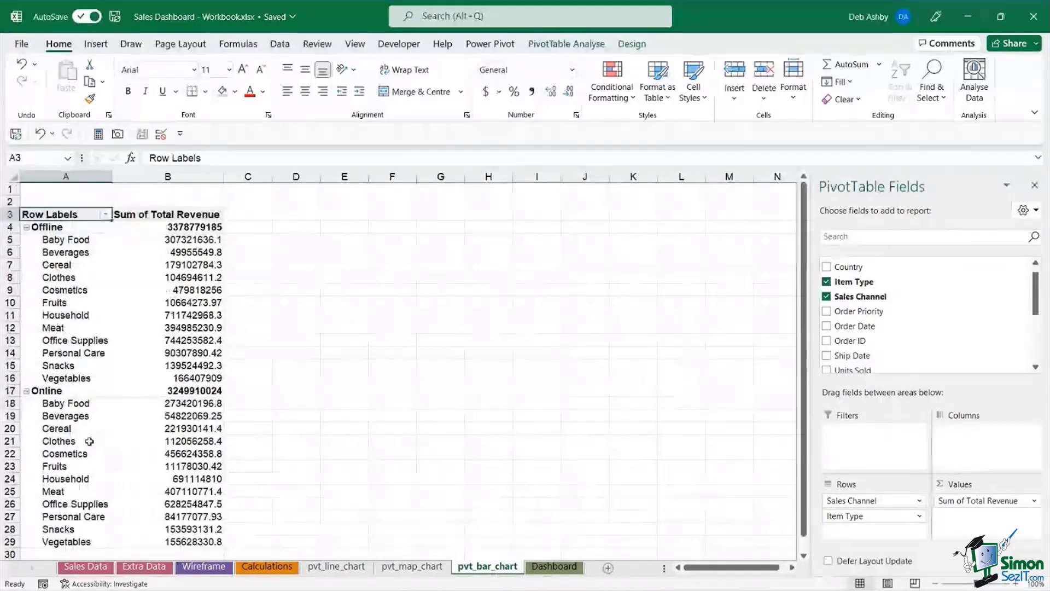
pyautogui.click(58, 278)
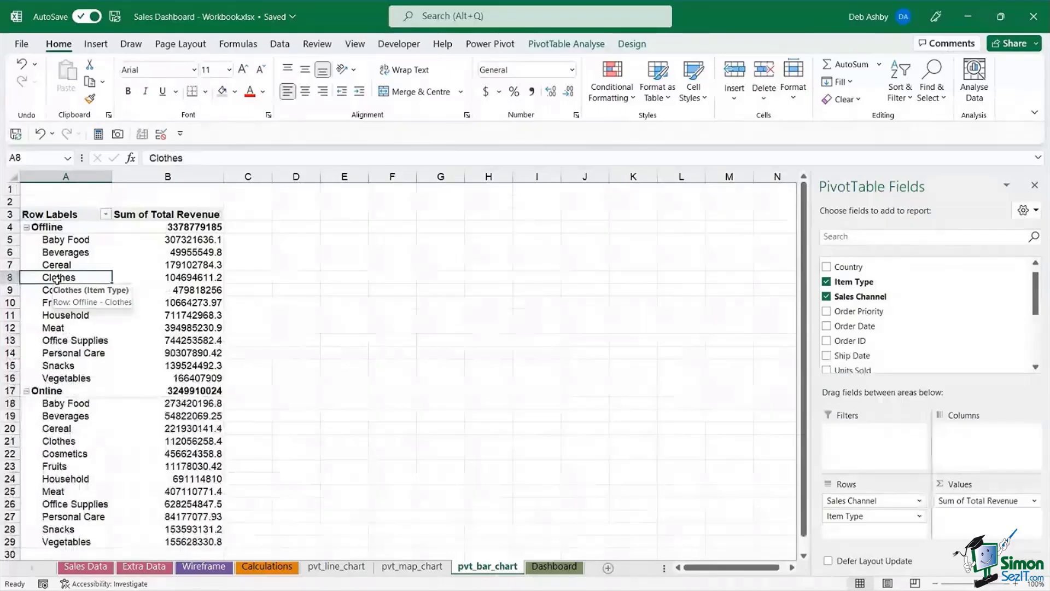
pyautogui.click(554, 46)
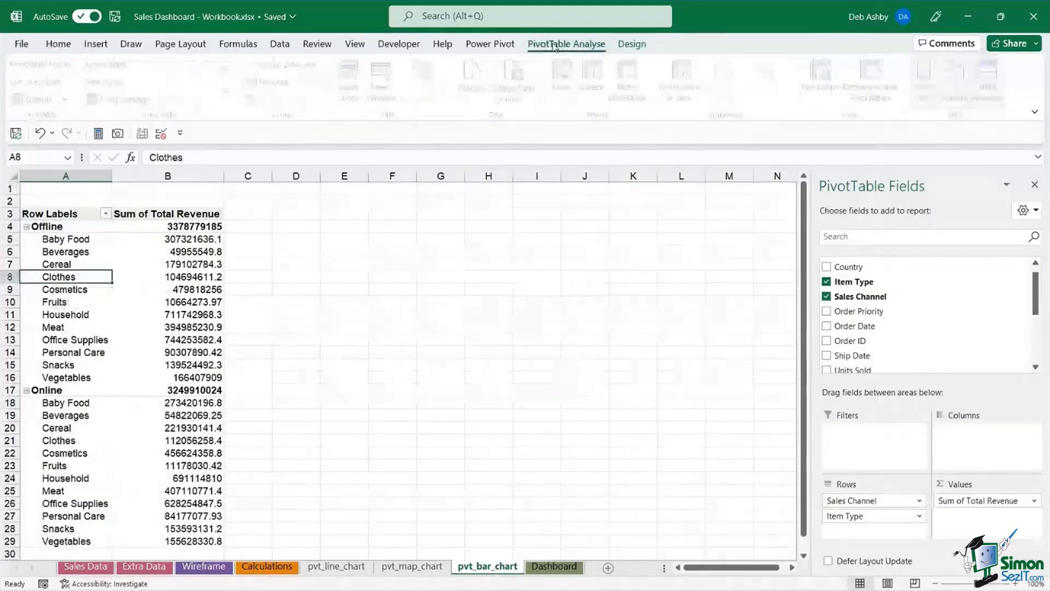
pyautogui.click(823, 79)
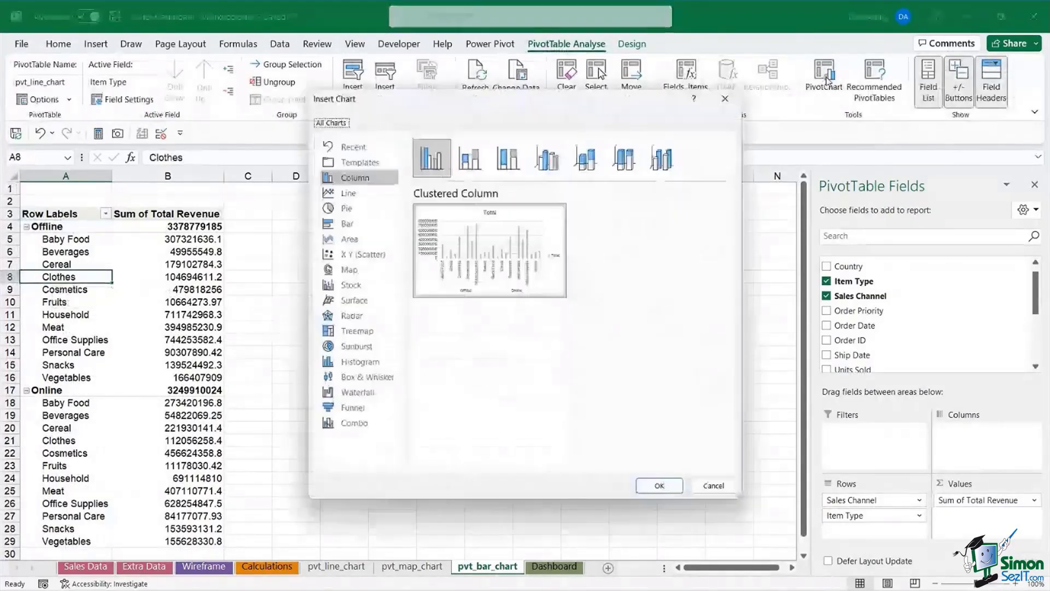
pyautogui.click(353, 224)
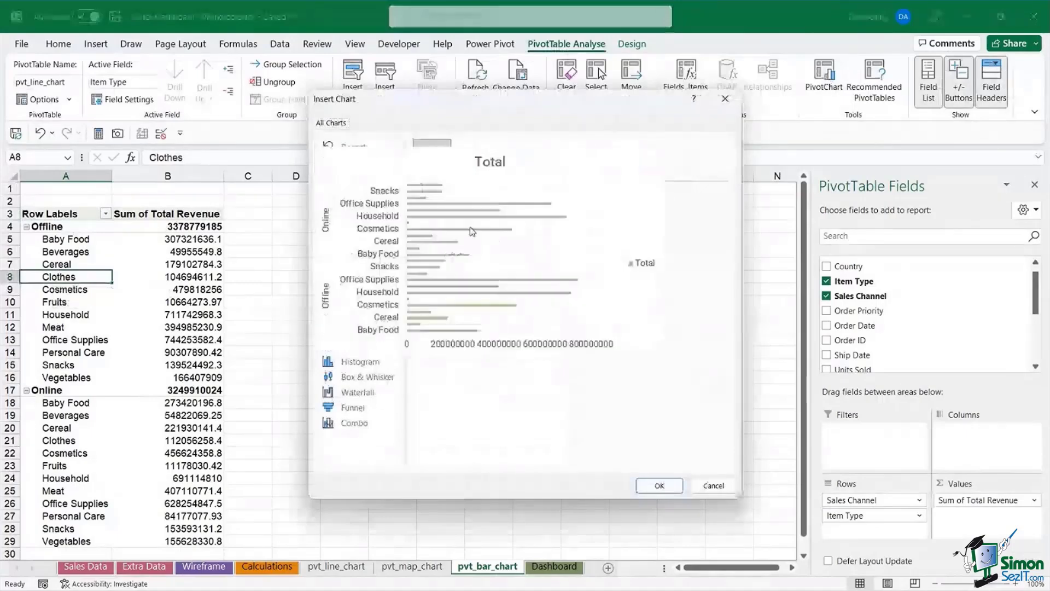
pyautogui.moveTo(464, 251)
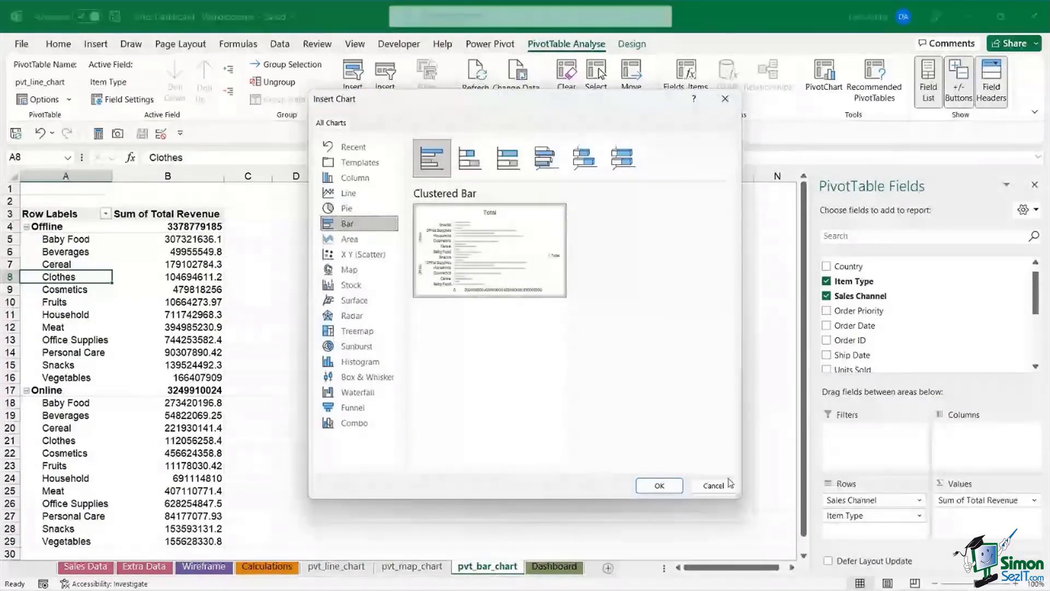
pyautogui.click(728, 484)
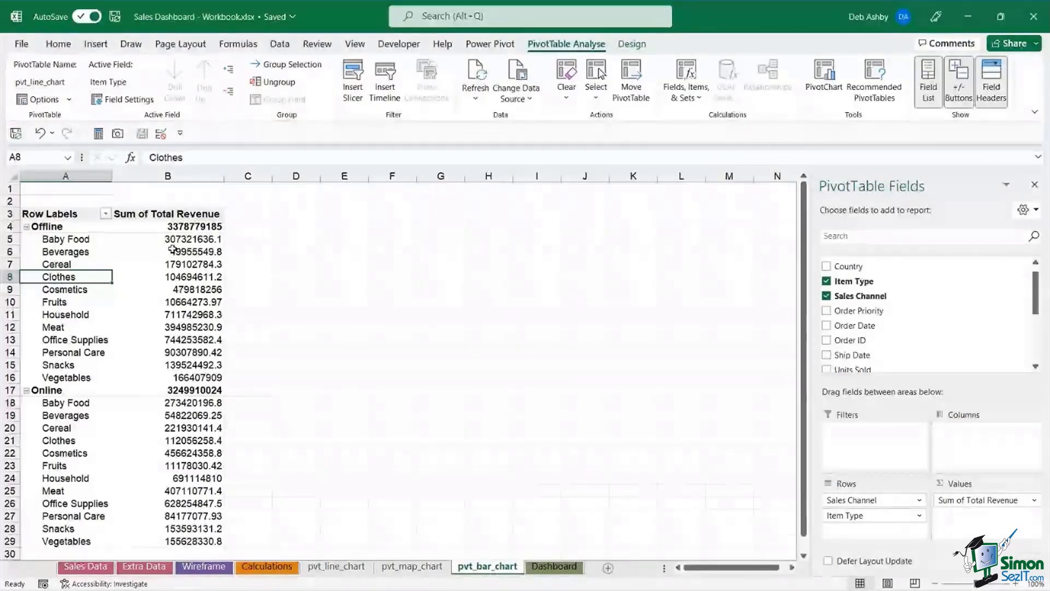
# - Format the pivot's revenue values as Accounting with $ and 0 decimal places
pyautogui.click(59, 264)
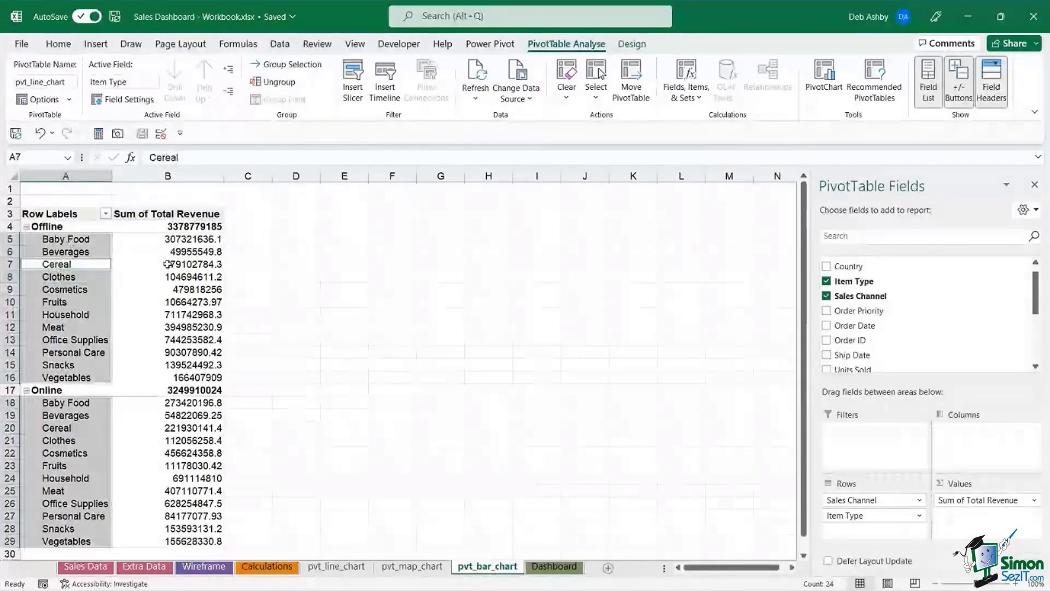
pyautogui.press('Right')
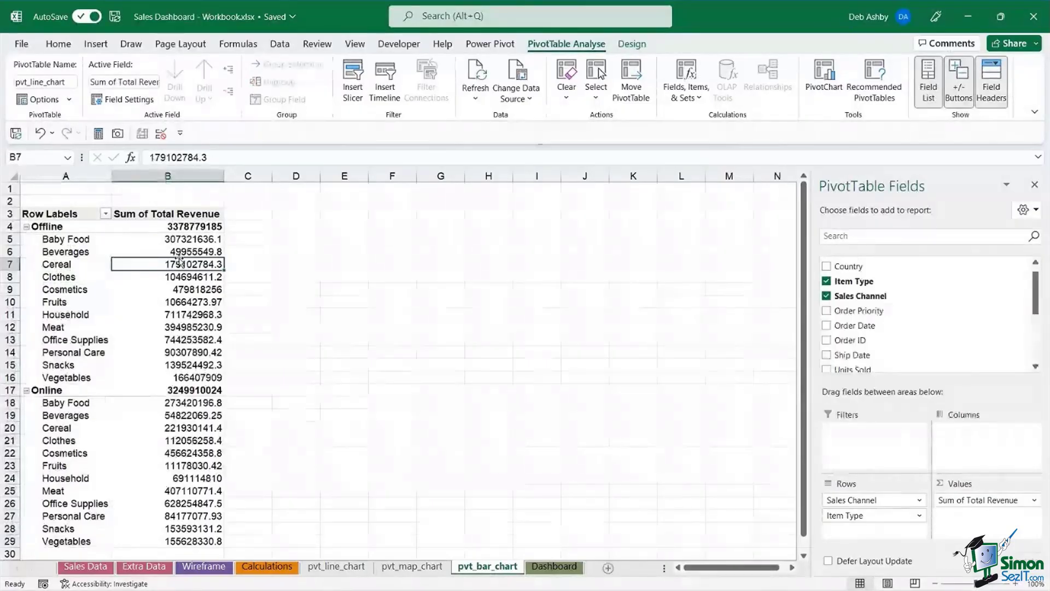
pyautogui.click(178, 239)
pyautogui.rightClick(180, 240)
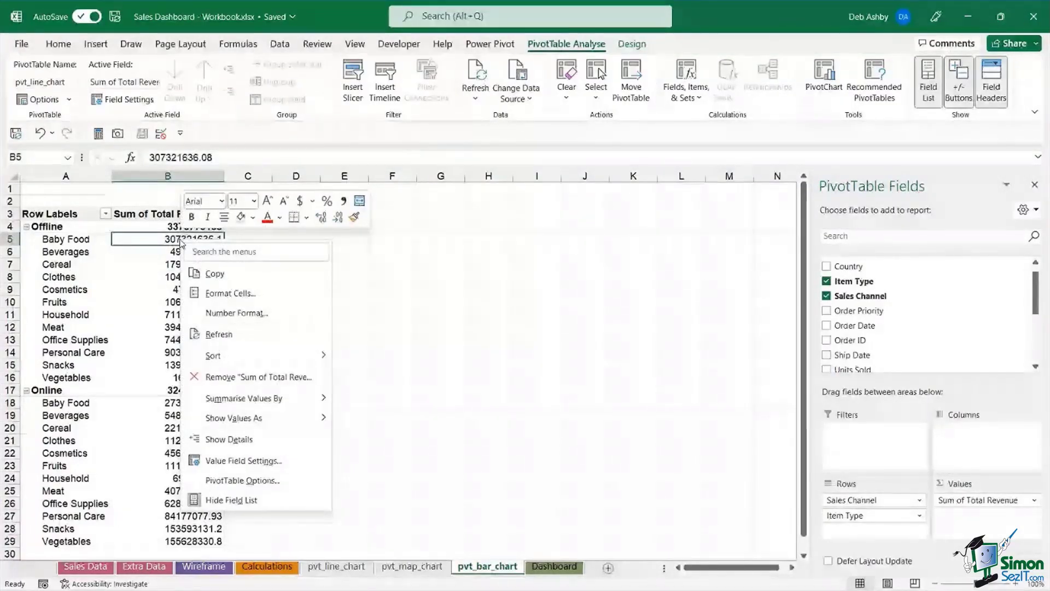
pyautogui.click(237, 313)
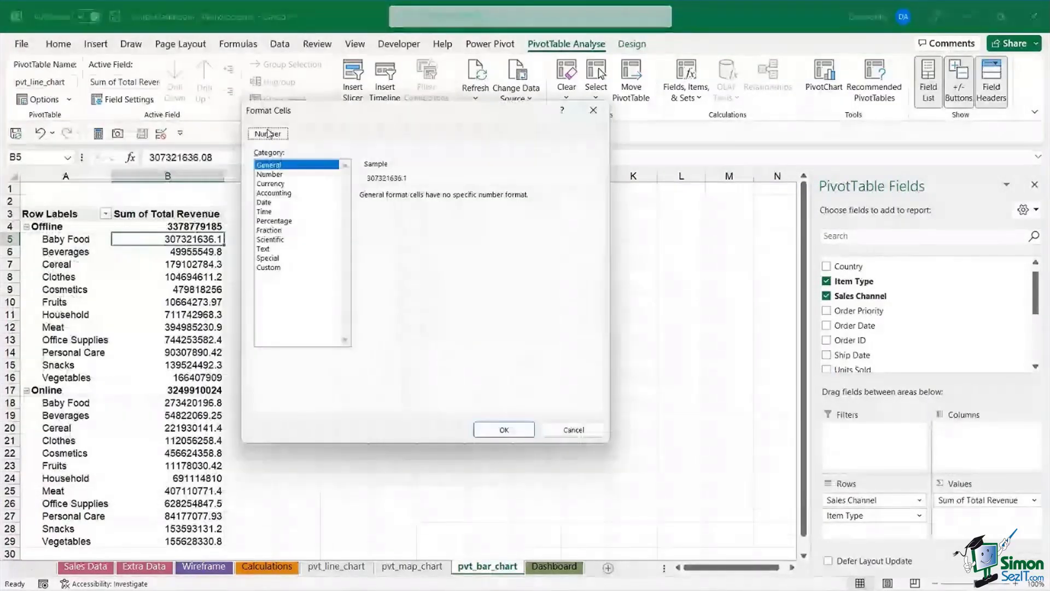
pyautogui.click(273, 193)
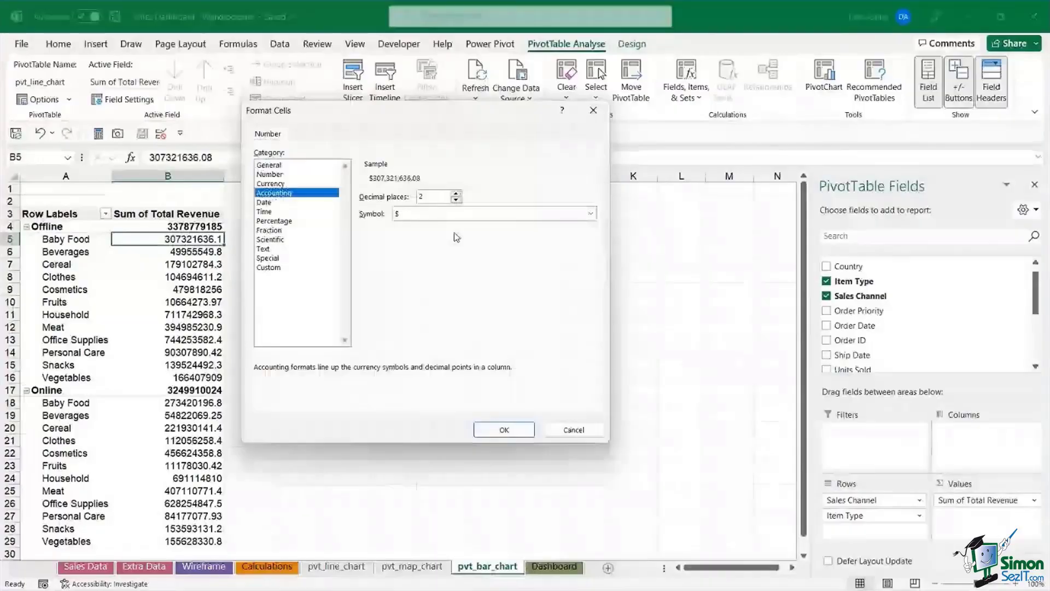
pyautogui.click(456, 199)
pyautogui.click(455, 200)
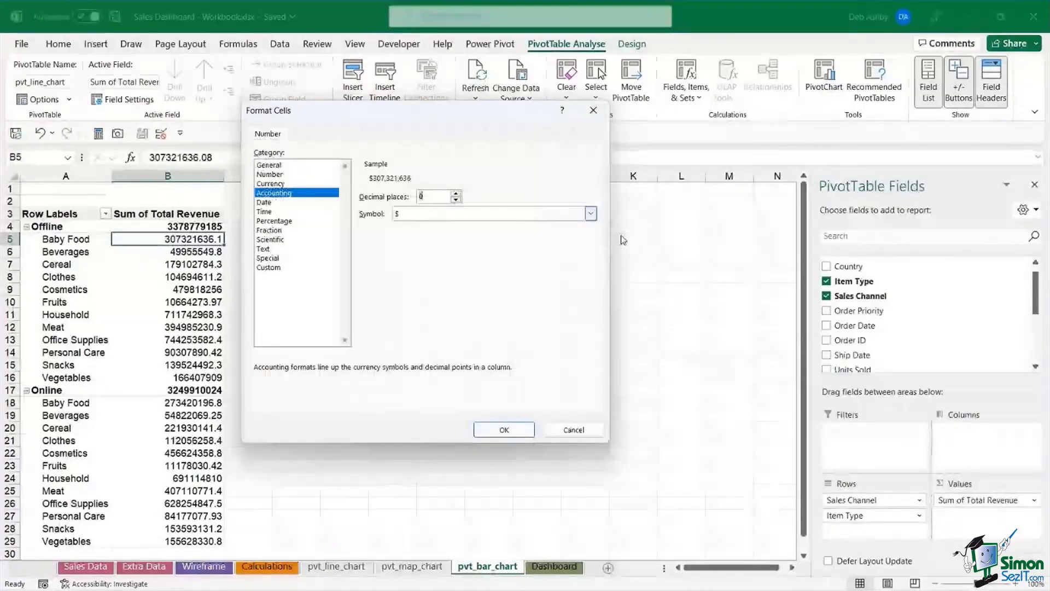
pyautogui.click(509, 436)
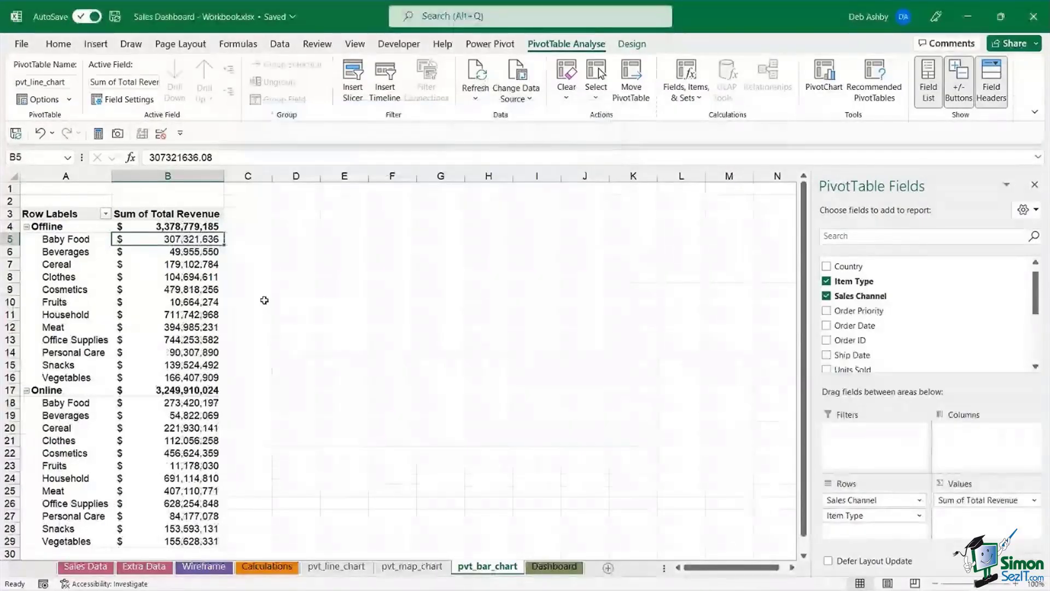
pyautogui.press('Down')
pyautogui.press('Down')
pyautogui.press('Down')
# - Filter Item Type to the top 3 items by Sum of Total Revenue
pyautogui.press('Left')
pyautogui.press('Up')
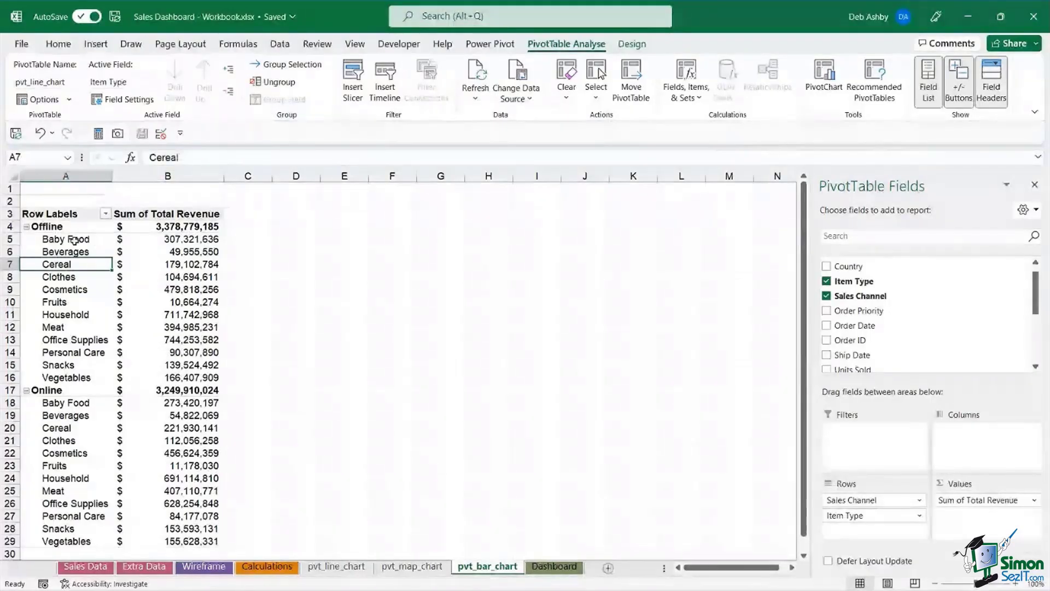
pyautogui.rightClick(75, 239)
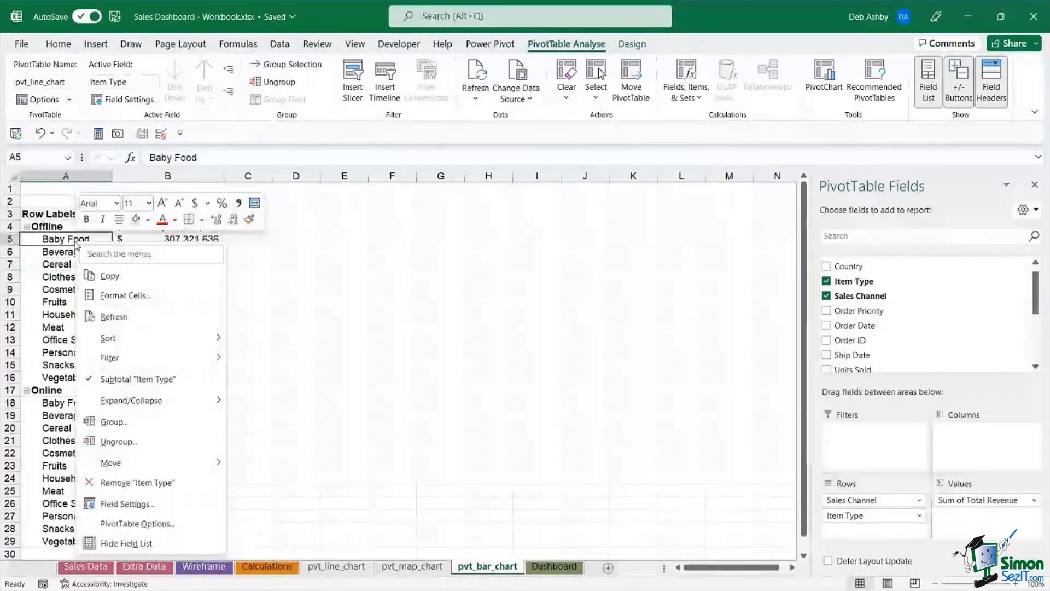
pyautogui.moveTo(132, 361)
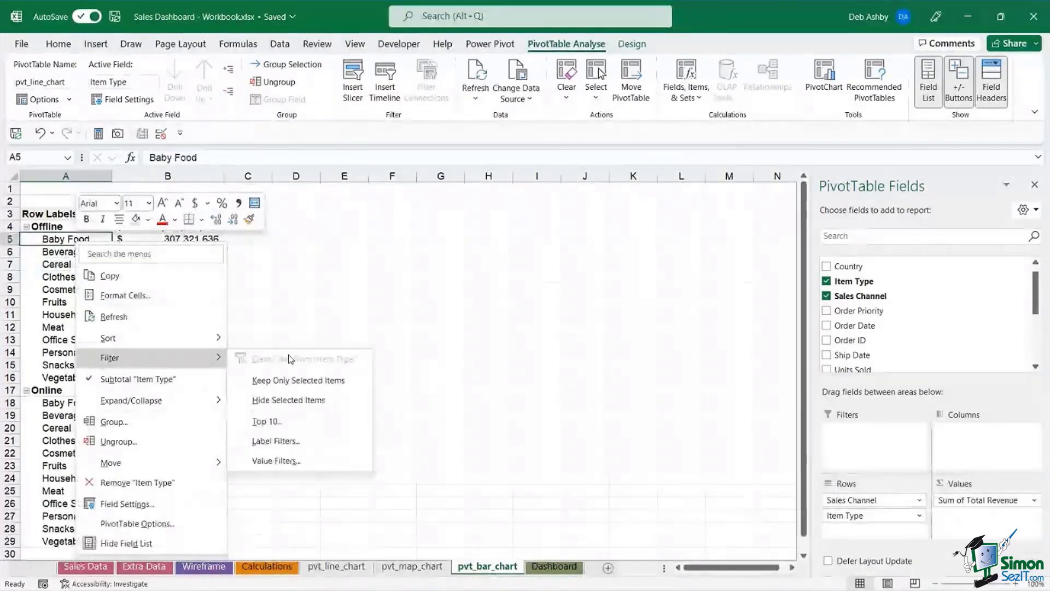
pyautogui.click(298, 422)
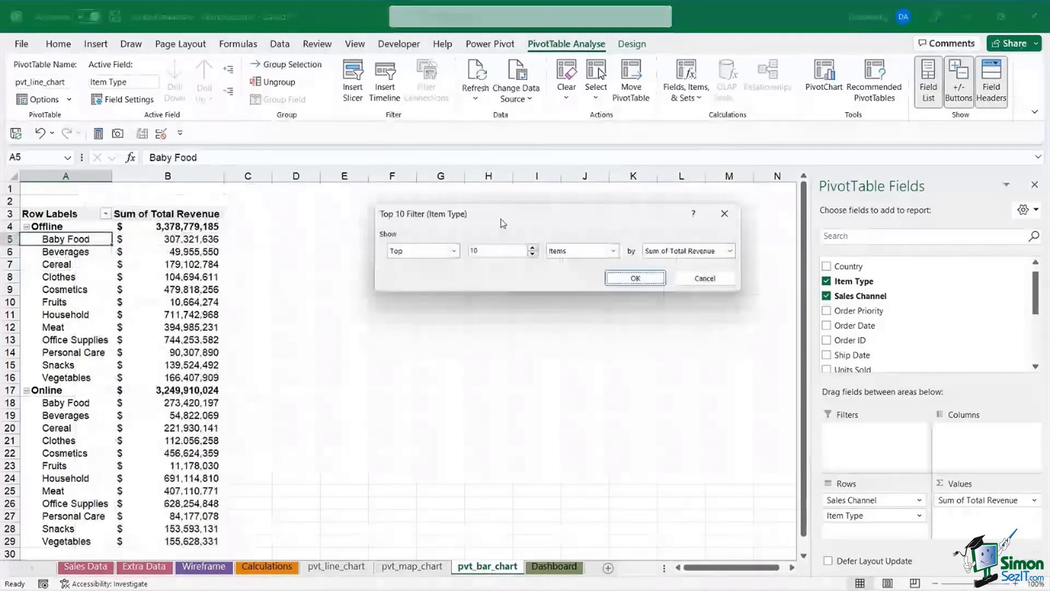
pyautogui.moveTo(503, 223); pyautogui.dragTo(408, 212)
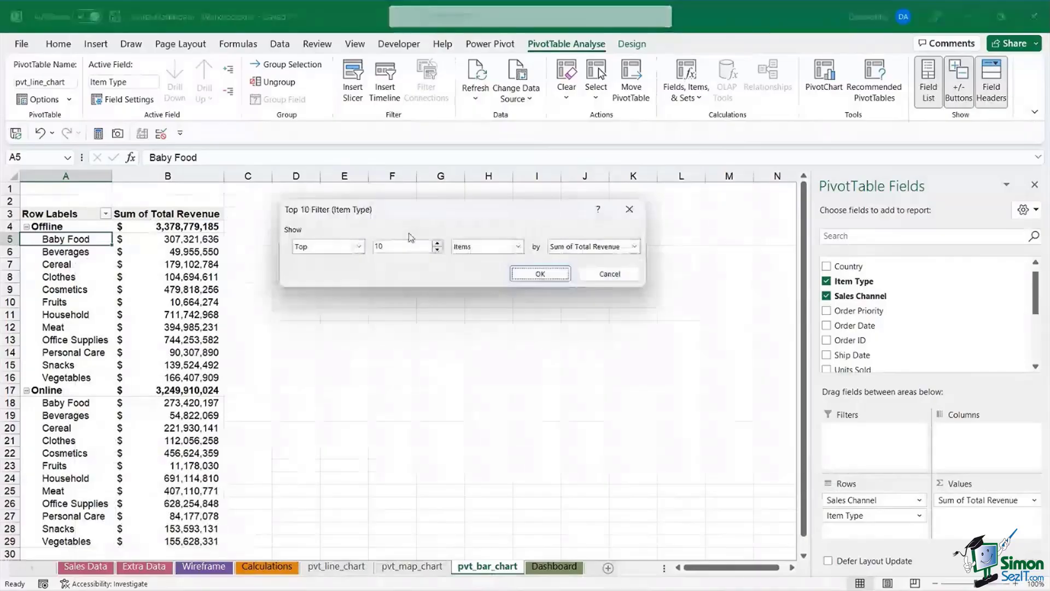
pyautogui.click(438, 250)
pyautogui.click(438, 249)
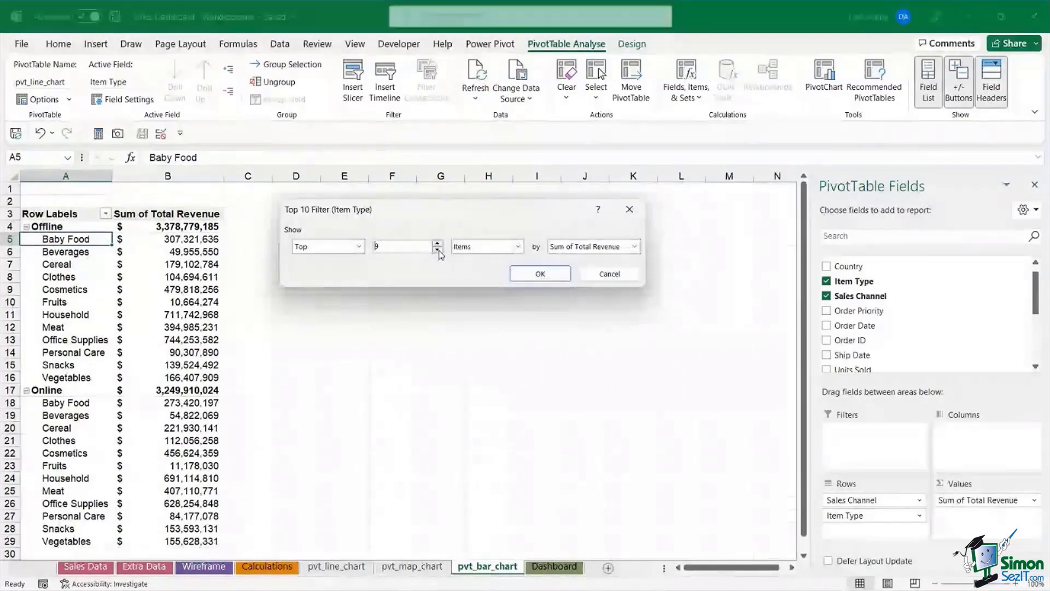
pyautogui.click(438, 250)
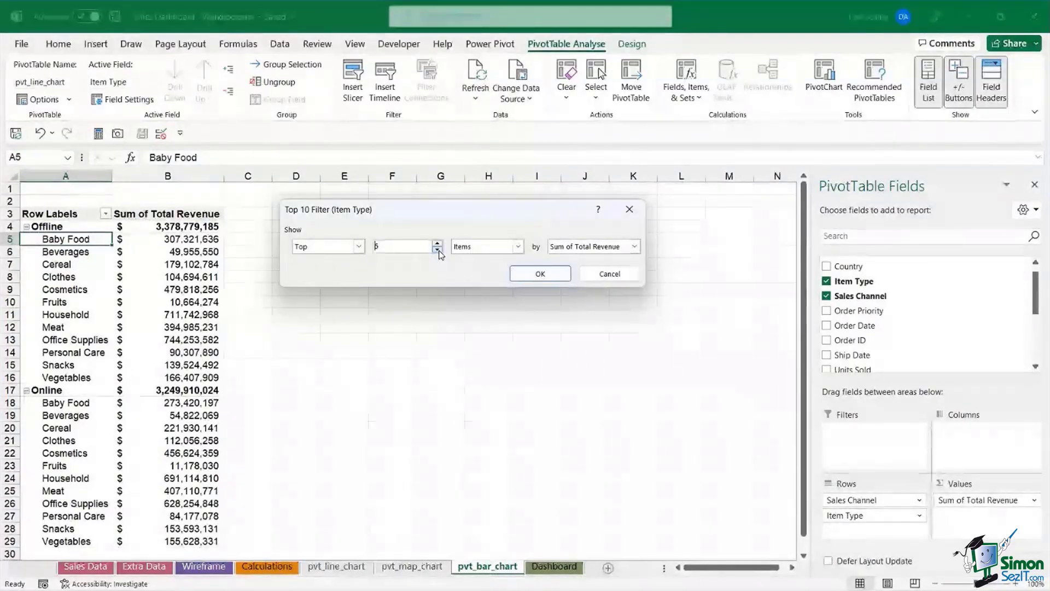
pyautogui.click(438, 250)
pyautogui.click(438, 250)
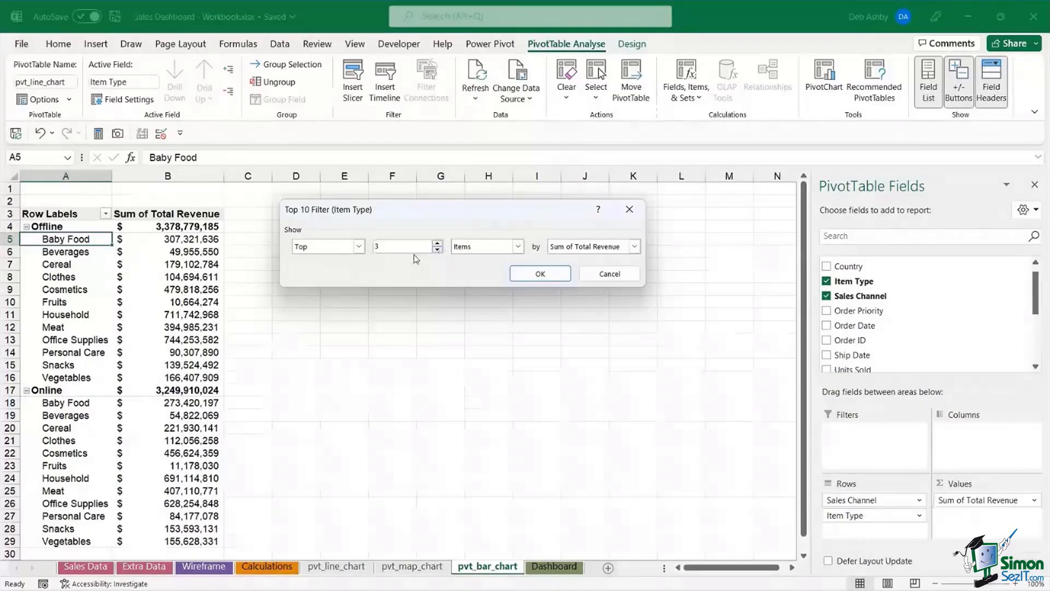
pyautogui.moveTo(477, 220); pyautogui.dragTo(446, 218)
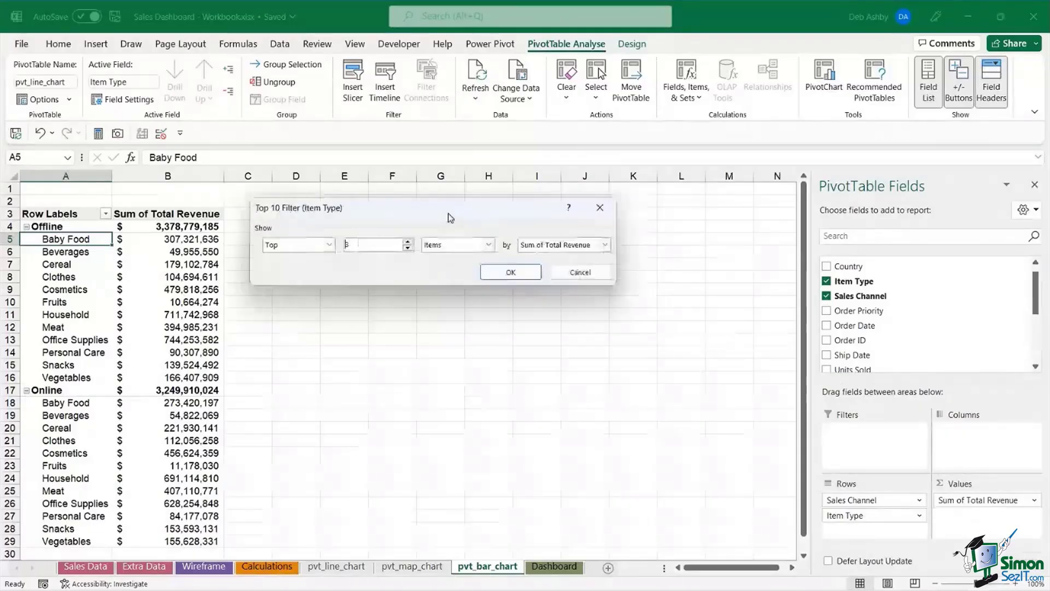
pyautogui.click(525, 274)
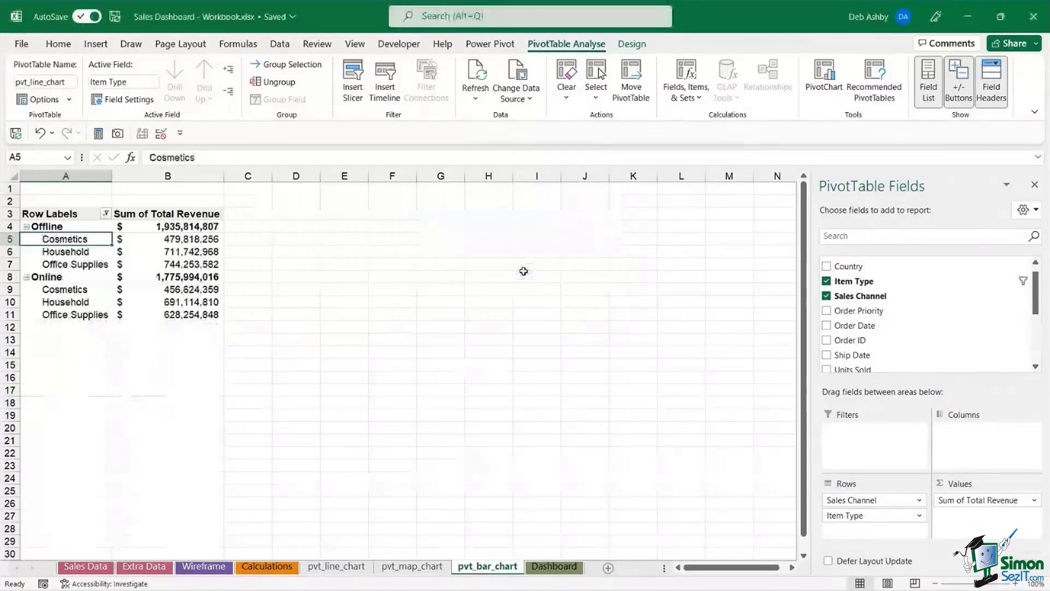
# - Insert a clustered bar PivotChart from the revenue pivot
pyautogui.click(148, 260)
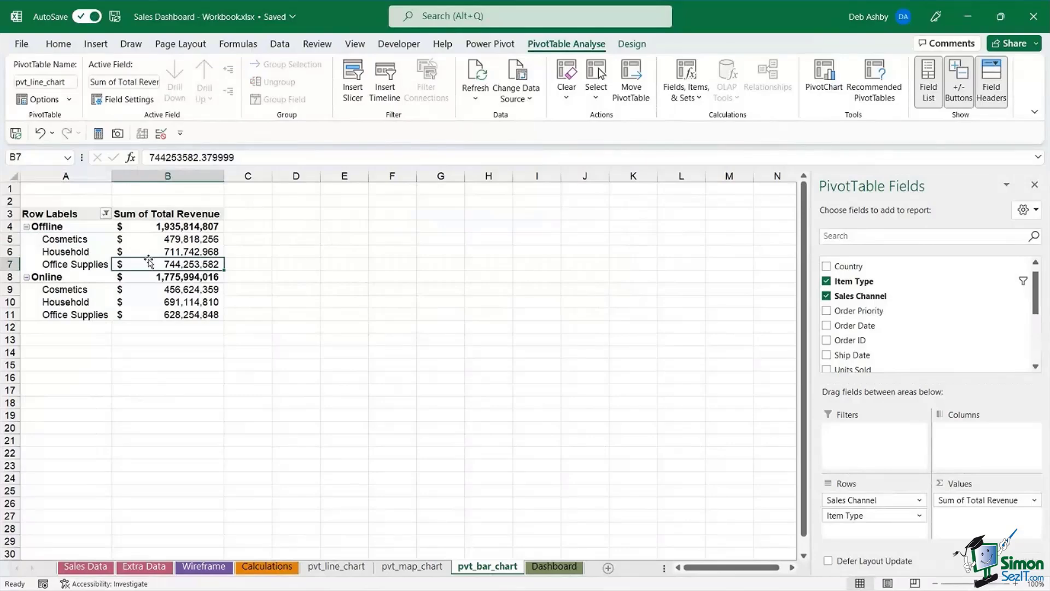
pyautogui.click(178, 239)
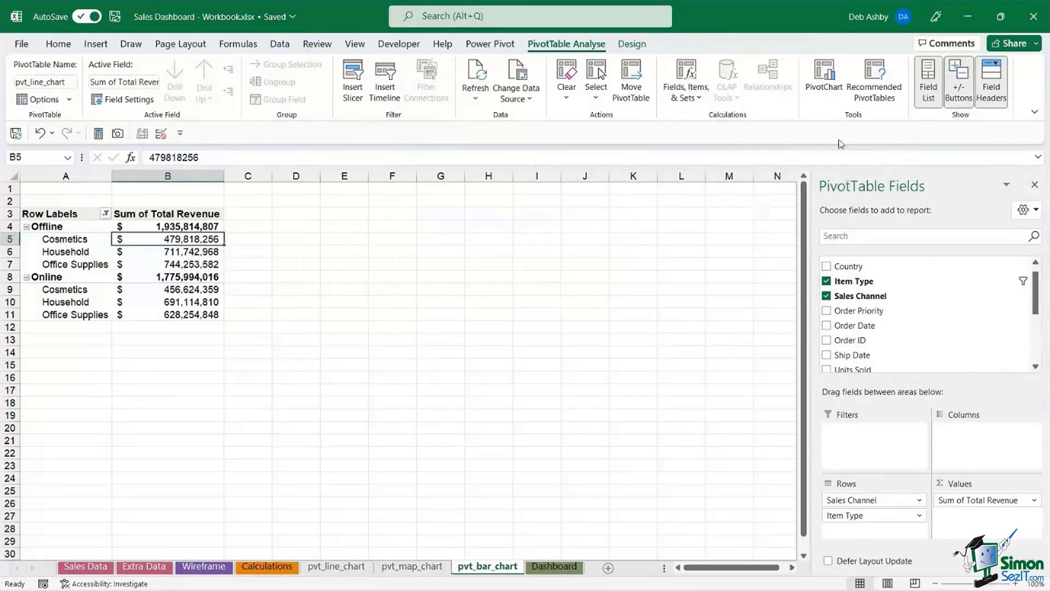
pyautogui.click(824, 88)
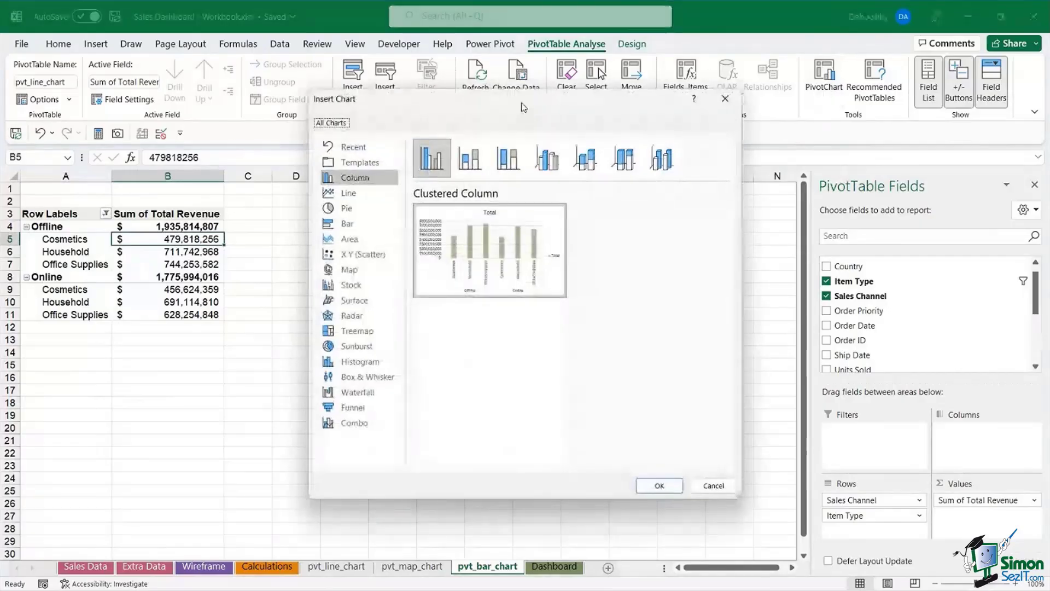
pyautogui.click(360, 225)
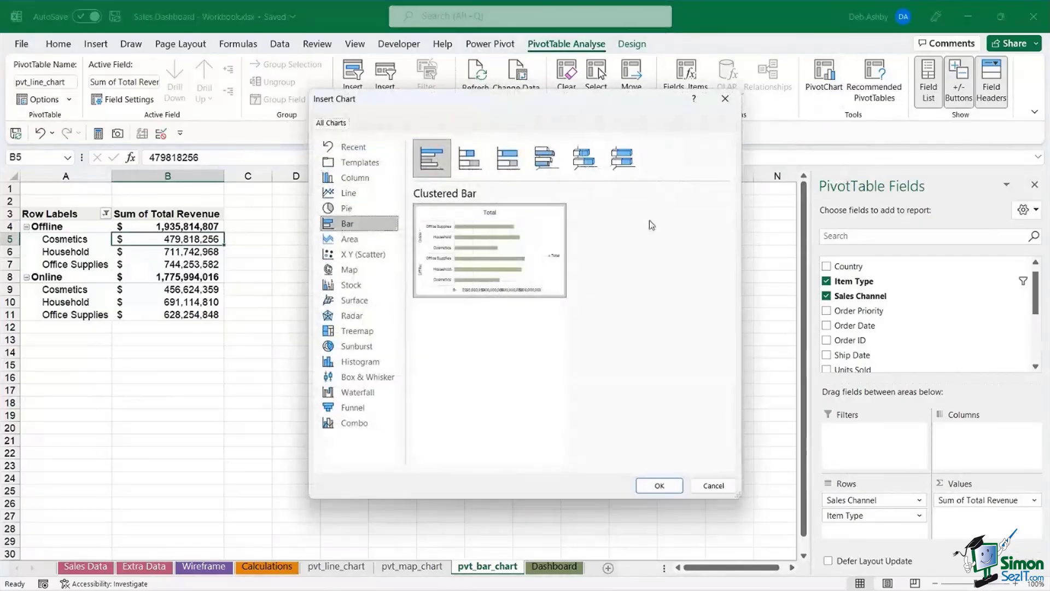
pyautogui.click(659, 485)
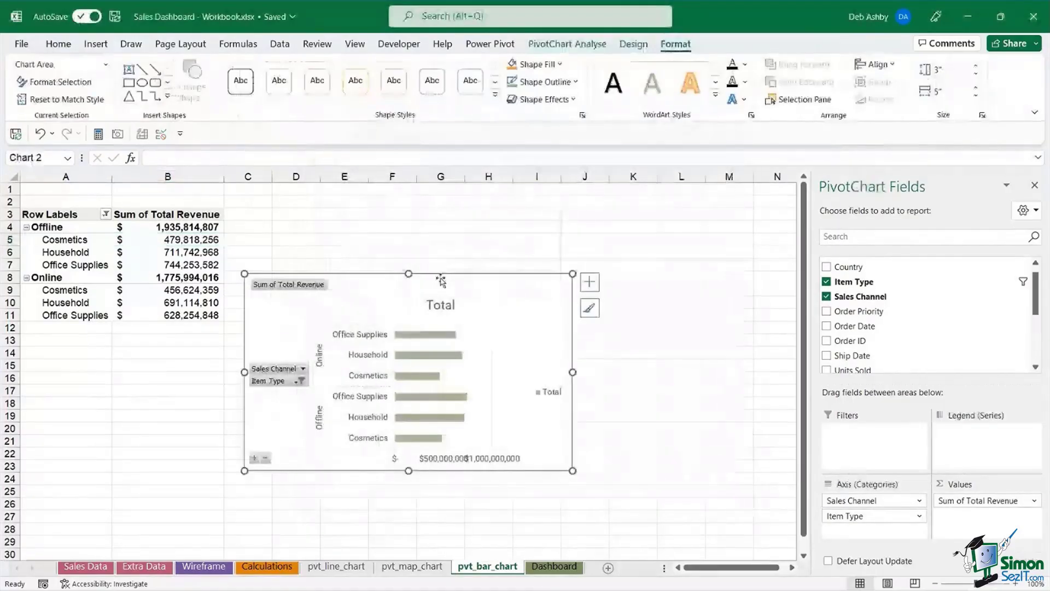
# - Move and enlarge the bar chart beside the pivot and hide all its field buttons
pyautogui.moveTo(521, 337); pyautogui.dragTo(527, 286)
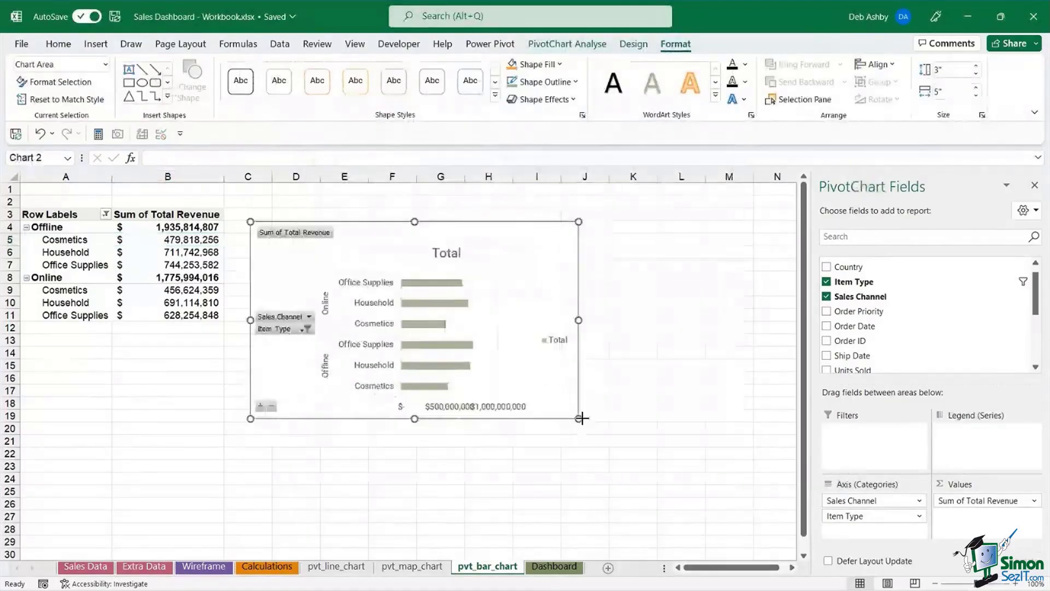
pyautogui.moveTo(578, 419); pyautogui.dragTo(644, 427)
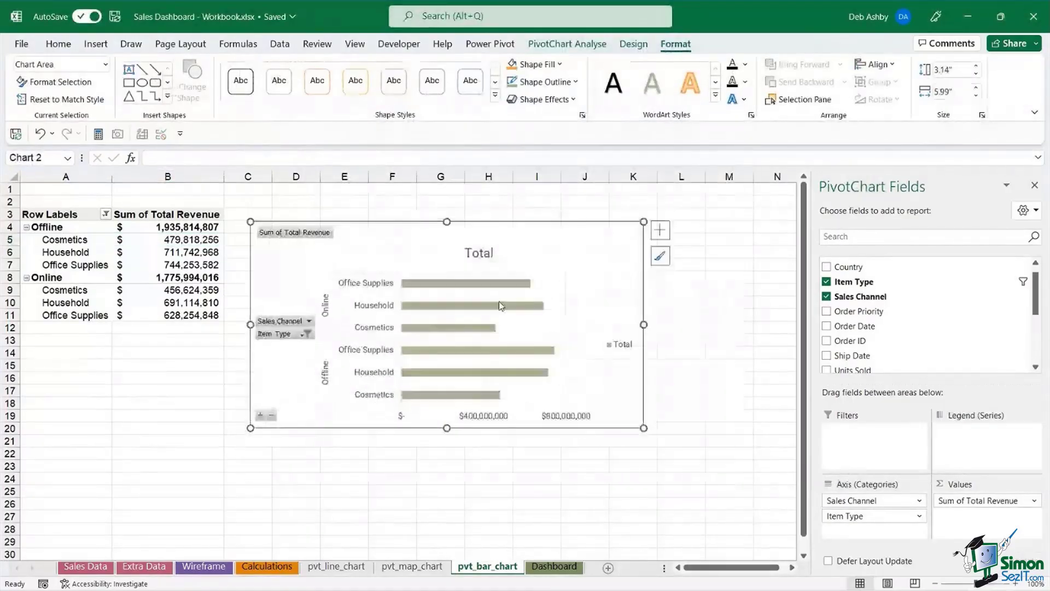
pyautogui.rightClick(308, 234)
pyautogui.click(224, 386)
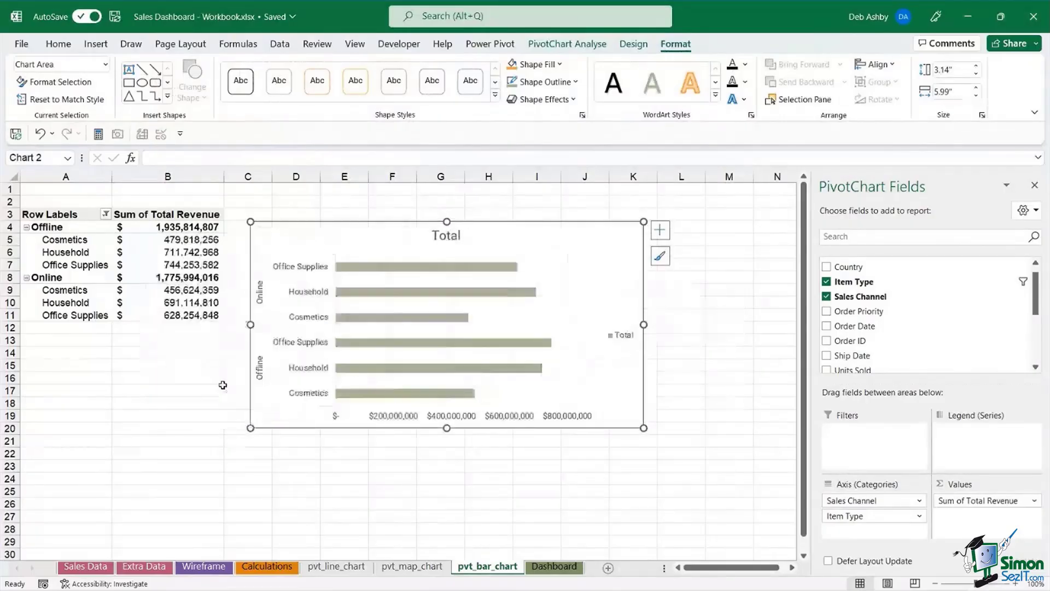
pyautogui.moveTo(520, 225); pyautogui.dragTo(517, 205)
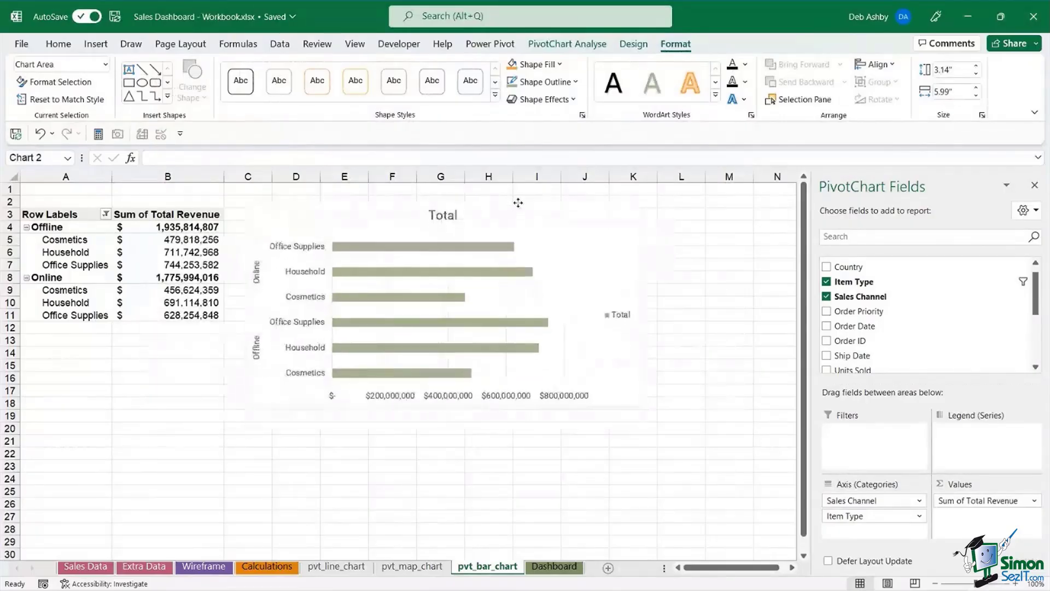
pyautogui.click(623, 315)
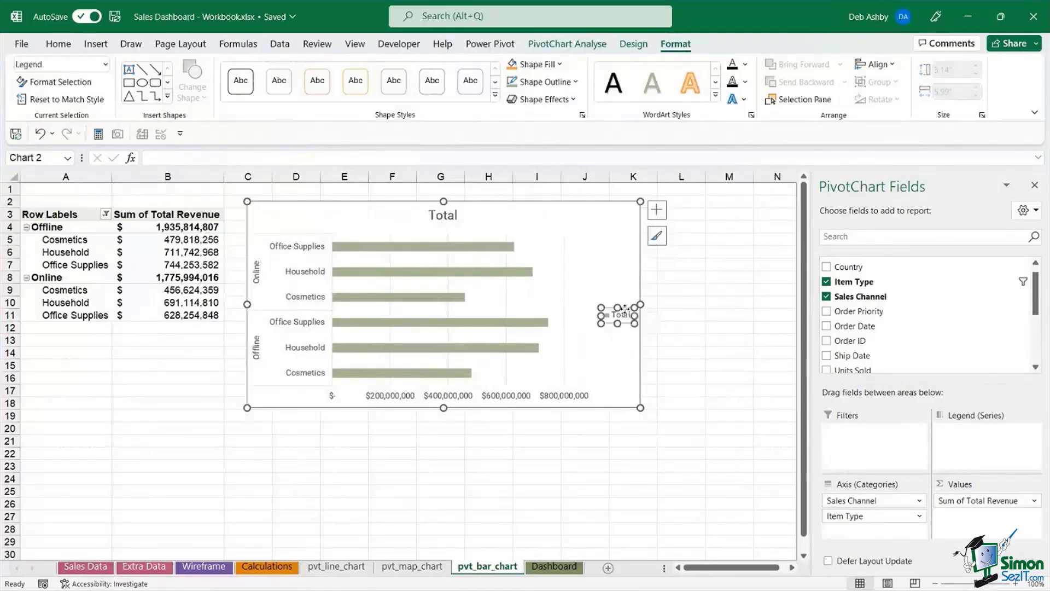
# - Delete the chart legend and thicken the bars by setting series gap width to 49%
pyautogui.press('Delete')
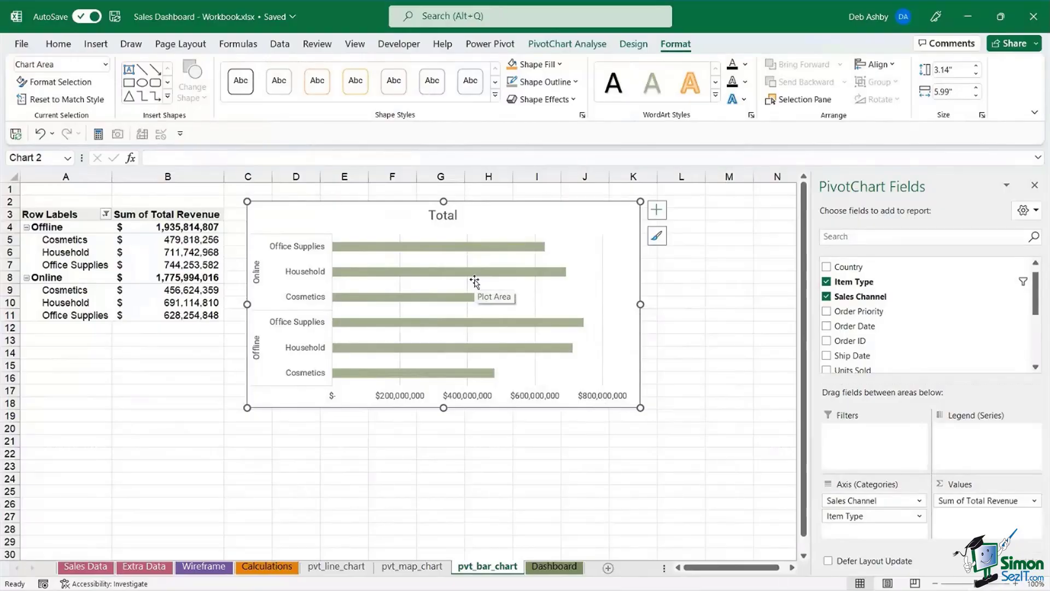
pyautogui.click(426, 248)
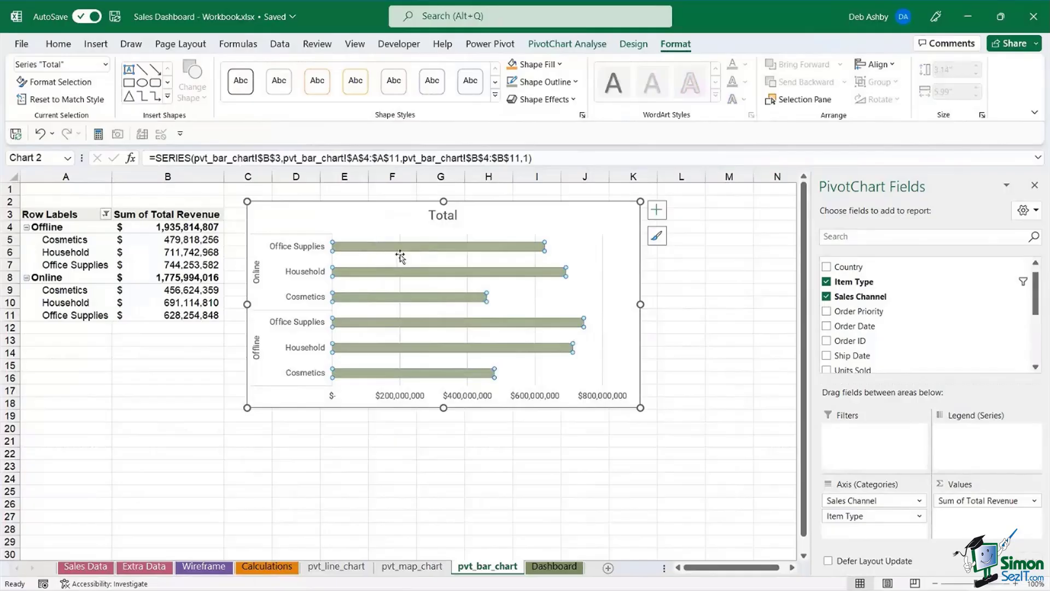
pyautogui.rightClick(428, 249)
pyautogui.click(484, 445)
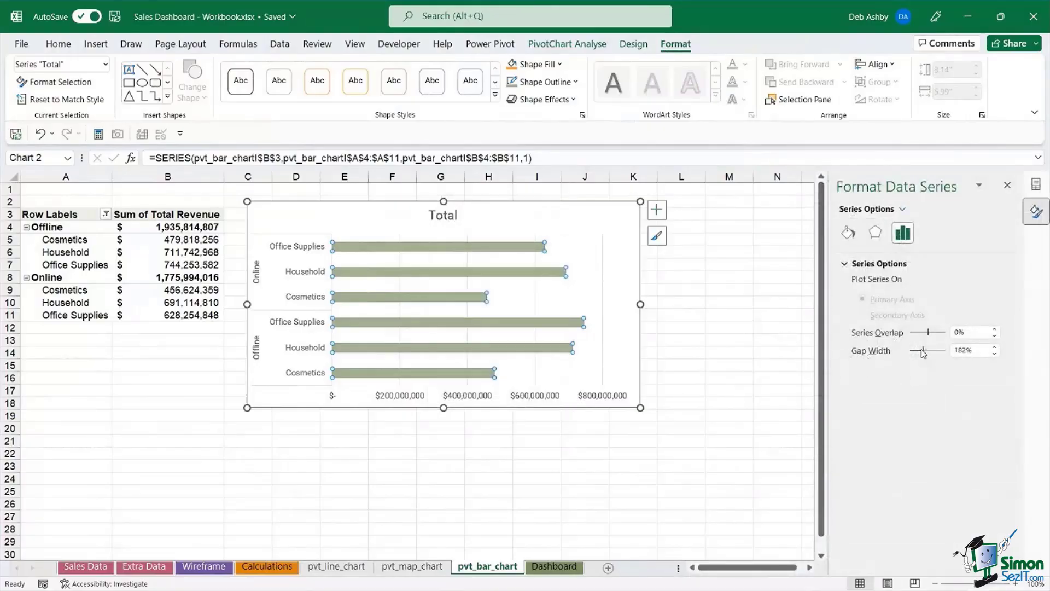
pyautogui.moveTo(923, 353); pyautogui.dragTo(915, 355)
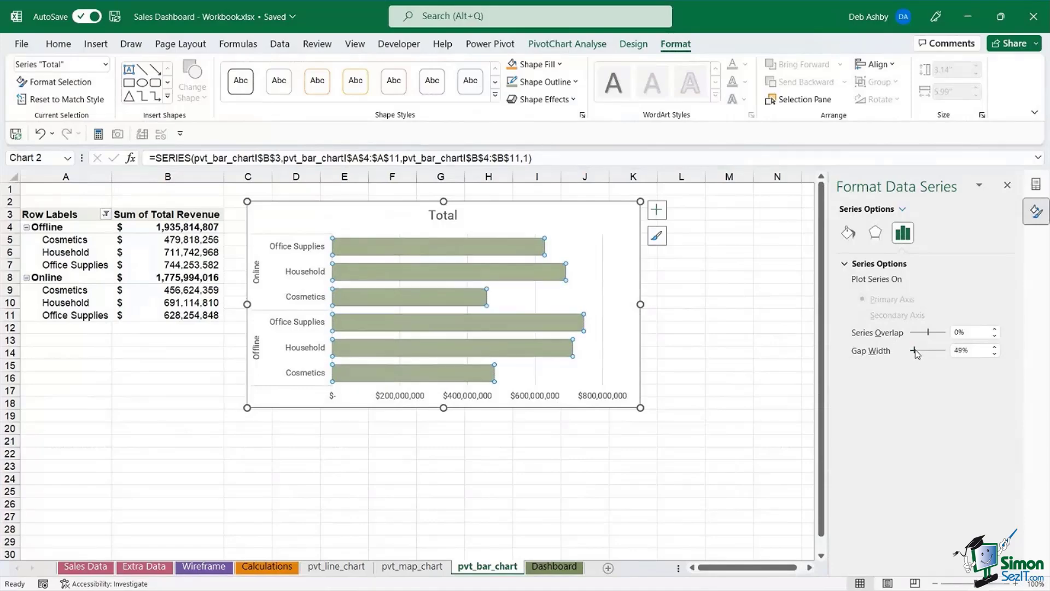
pyautogui.click(570, 209)
pyautogui.click(506, 254)
pyautogui.click(850, 234)
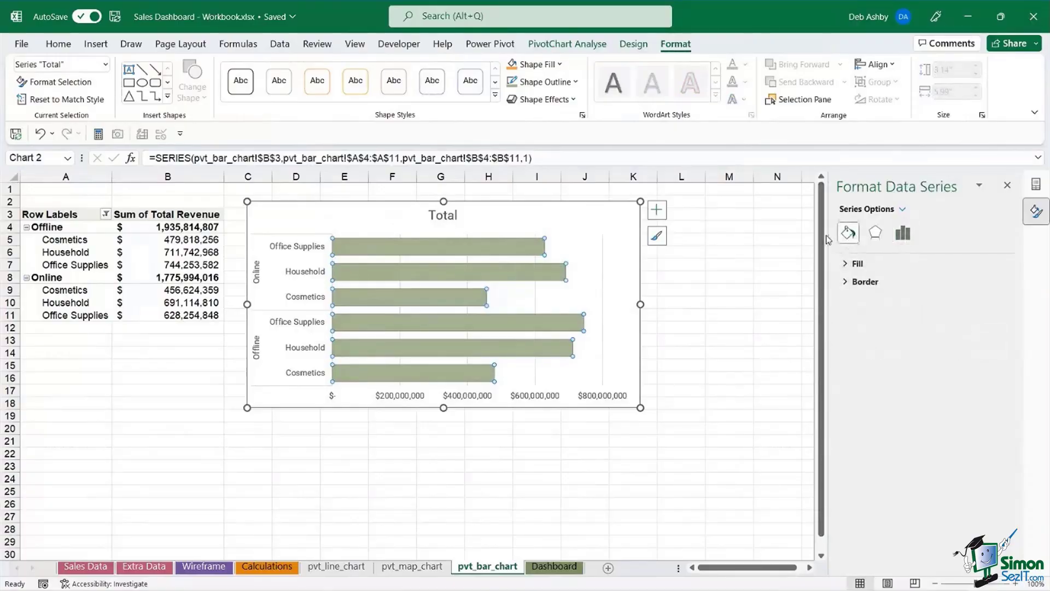
# - Turn on Vary colours by point for the bar series so each bar gets its own colour
pyautogui.rightClick(504, 250)
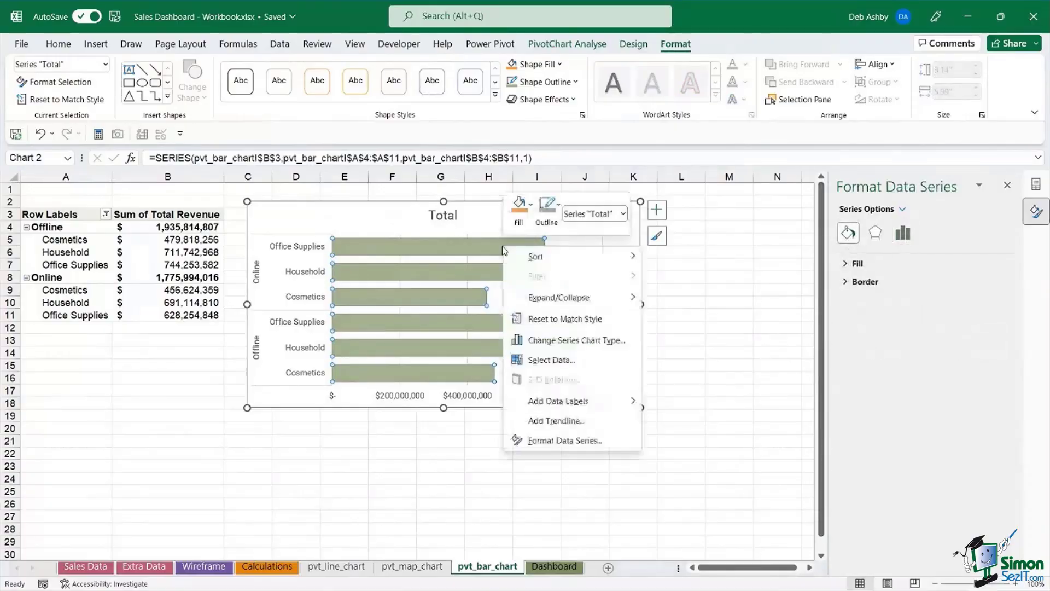
pyautogui.click(553, 439)
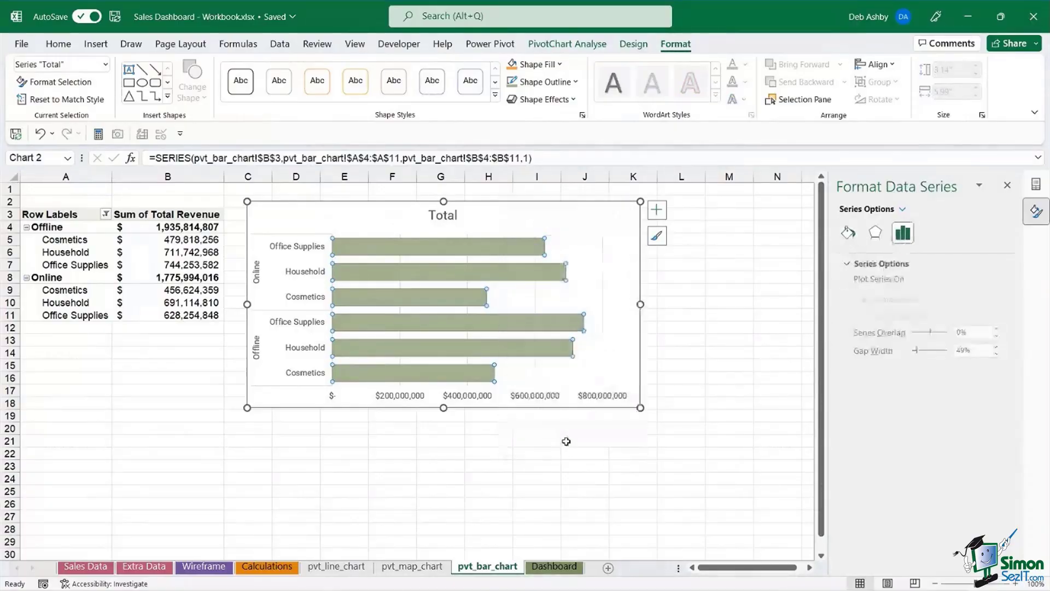
pyautogui.click(849, 234)
pyautogui.click(845, 264)
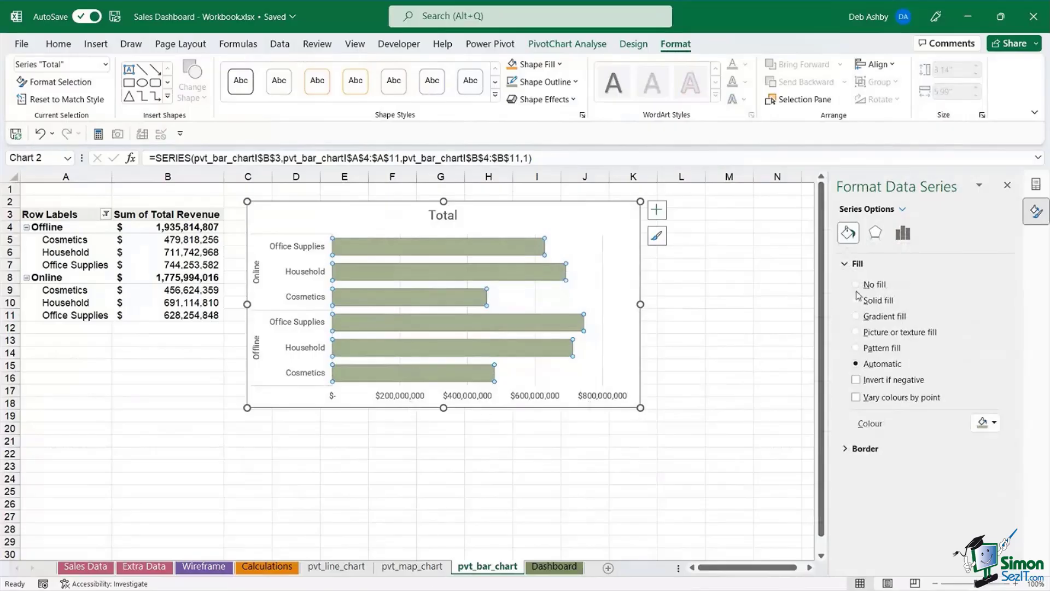
pyautogui.click(855, 398)
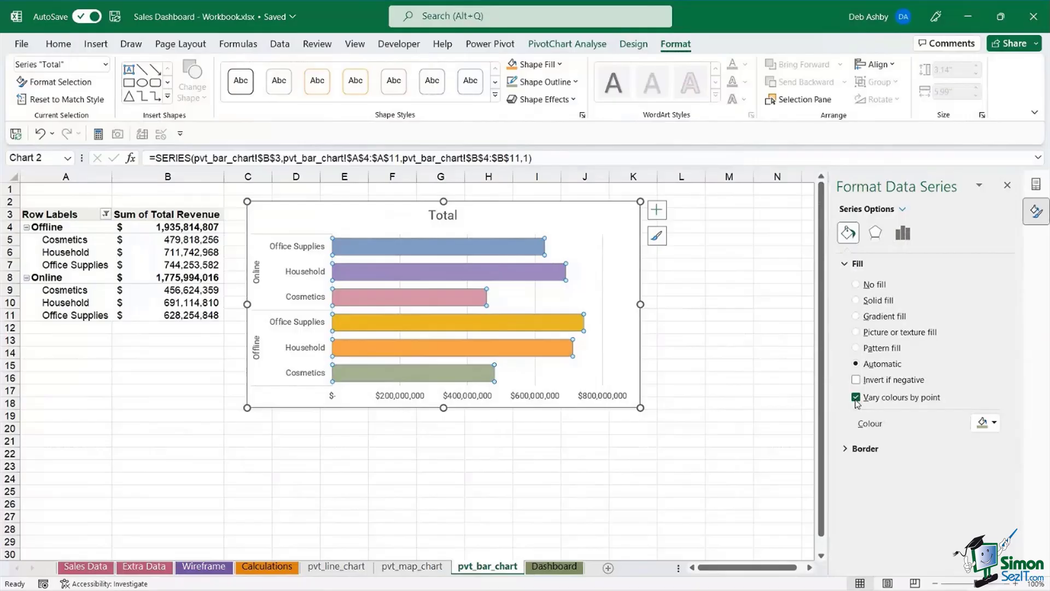
# - Delete the horizontal dollar value axis from the chart
pyautogui.click(681, 300)
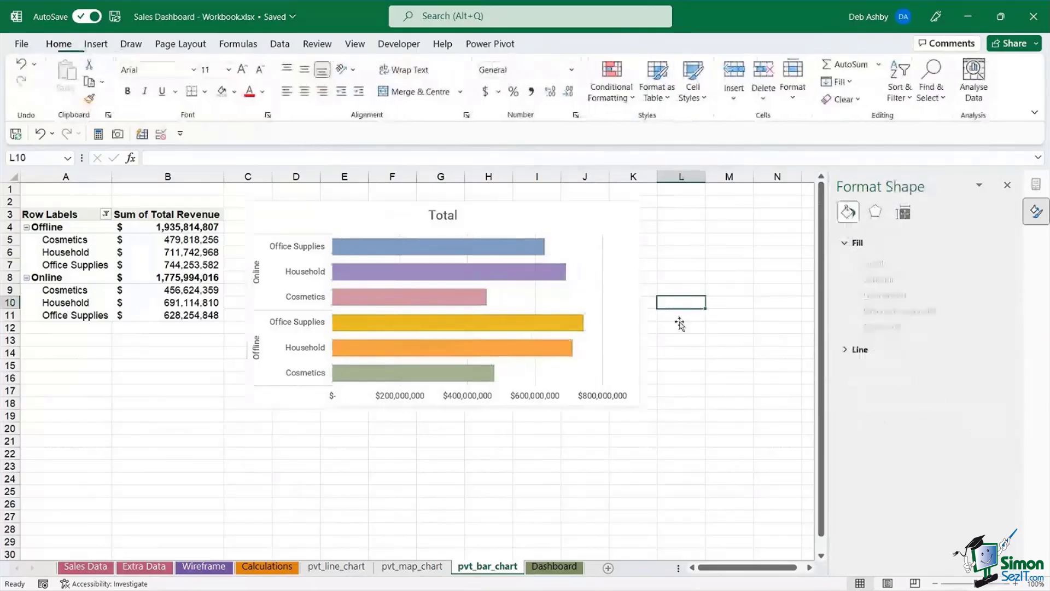
pyautogui.click(436, 397)
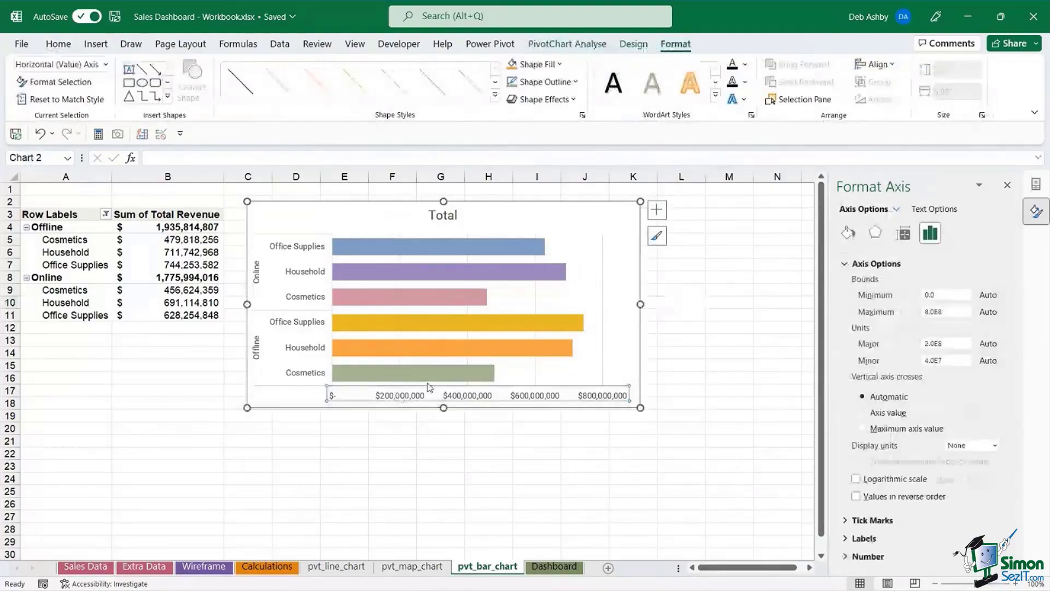
pyautogui.press('Delete')
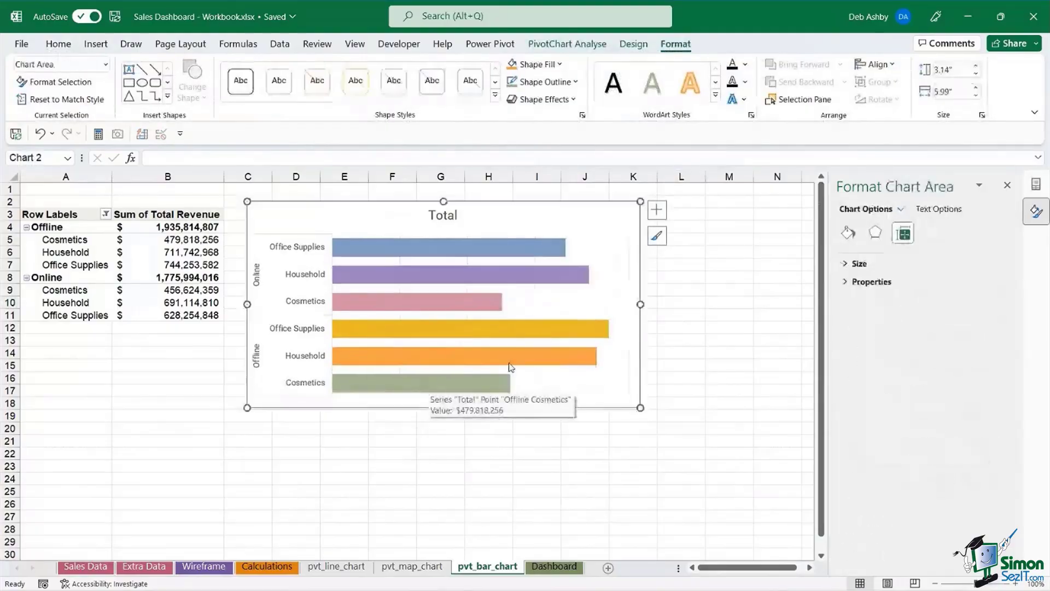
# - Add data labels to the bars at the Inside End position, showing each dollar revenue
pyautogui.click(514, 246)
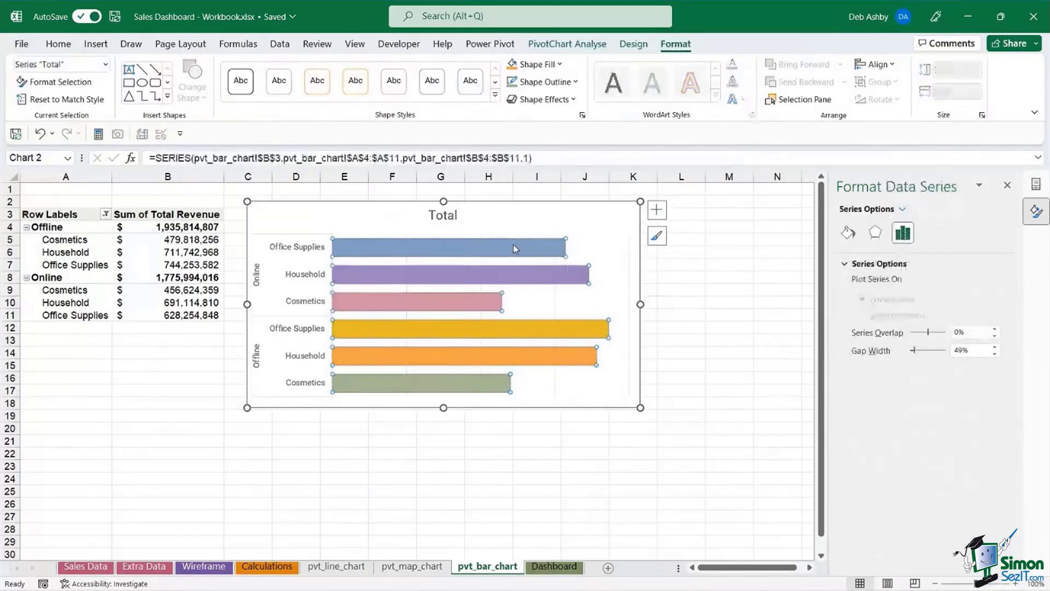
pyautogui.click(657, 210)
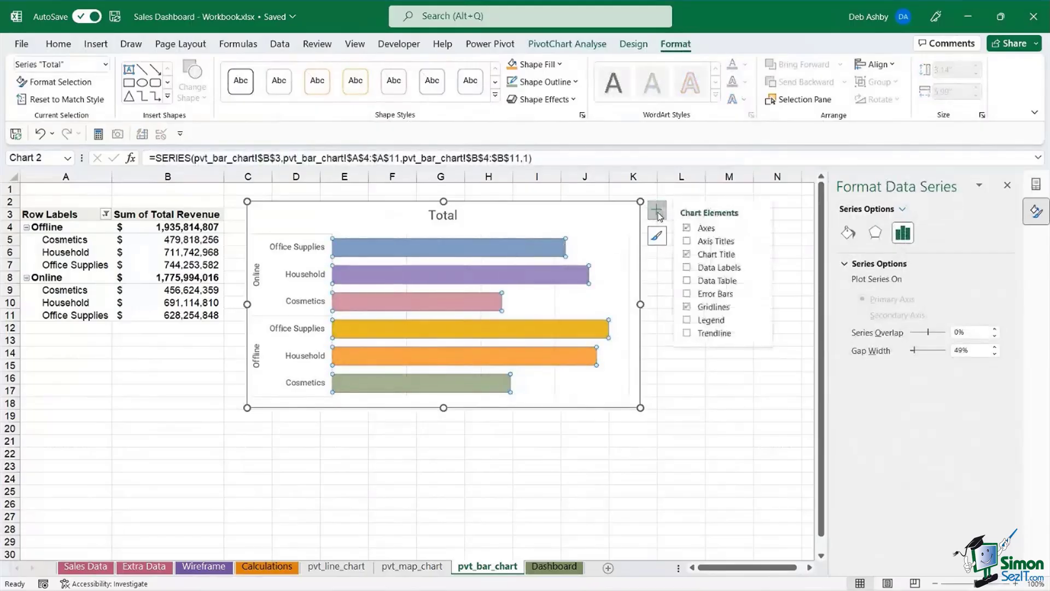
pyautogui.rightClick(528, 248)
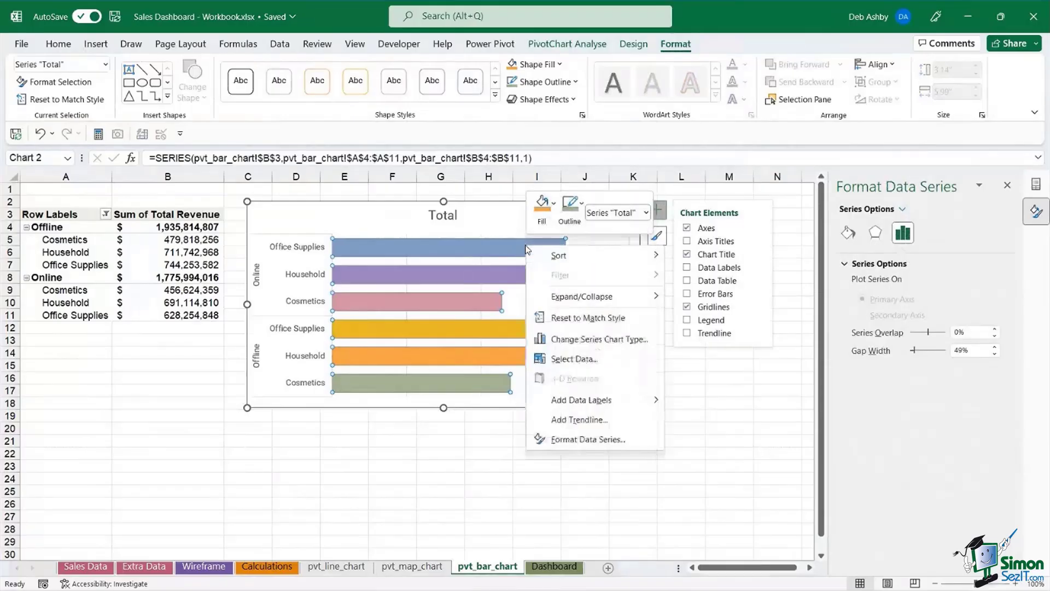
pyautogui.click(491, 250)
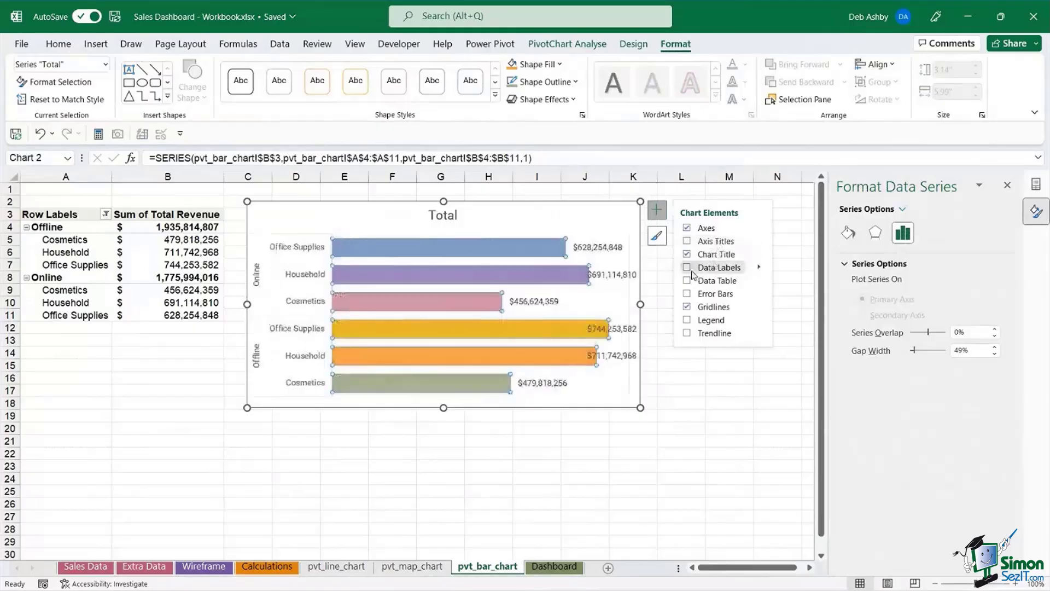
pyautogui.click(687, 268)
pyautogui.click(759, 267)
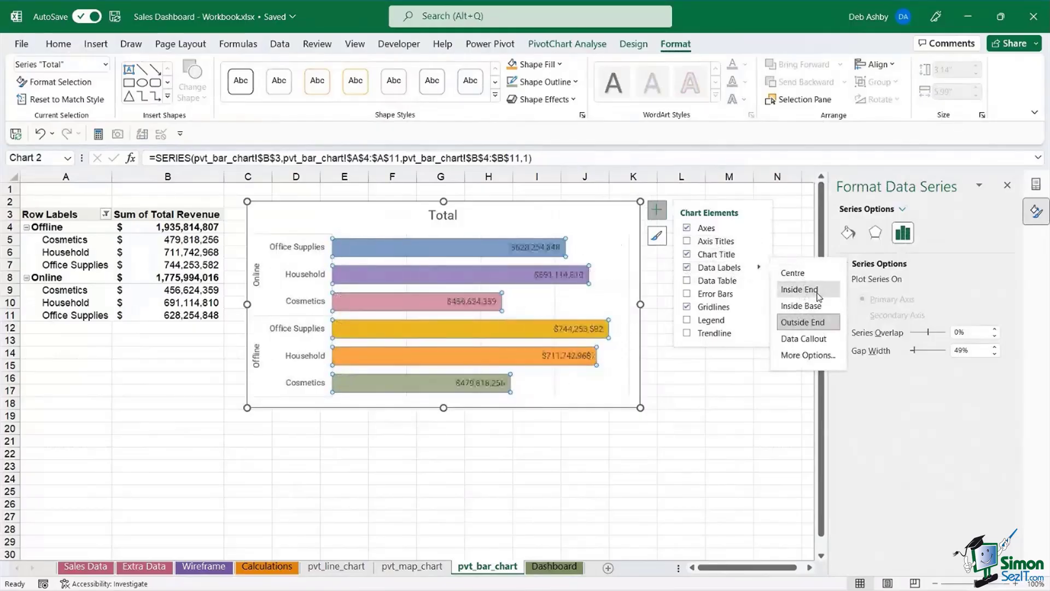
pyautogui.click(819, 295)
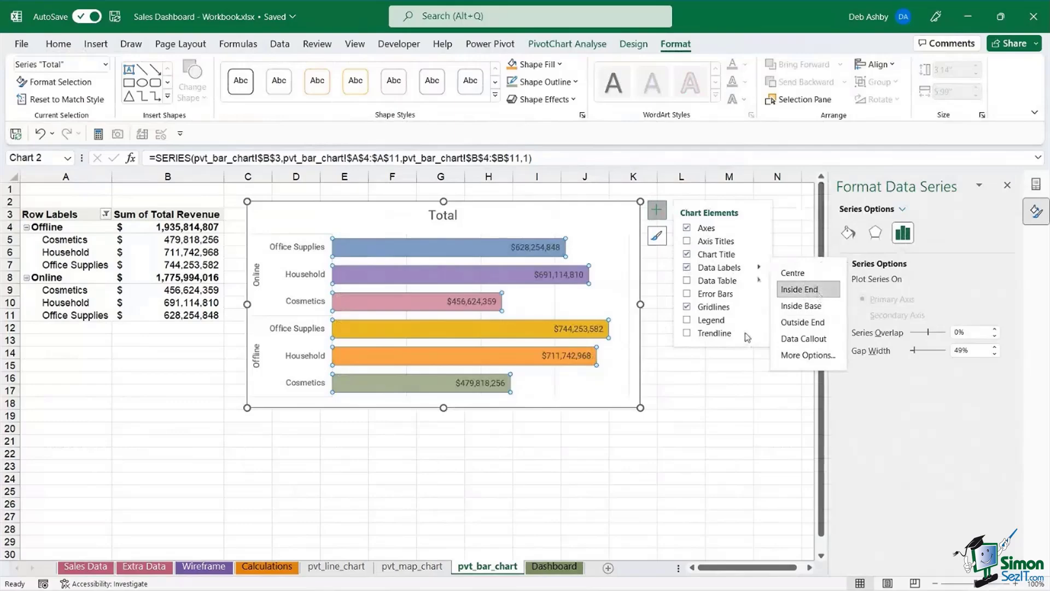
pyautogui.click(717, 464)
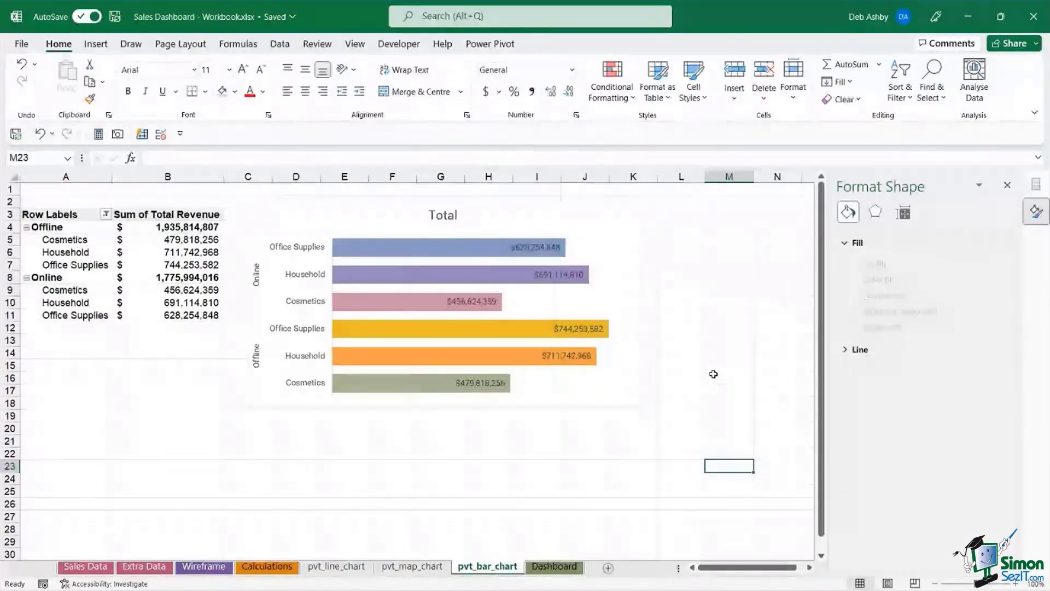
# - Format all the chart's data labels as bold white text from the Home tab
pyautogui.click(542, 249)
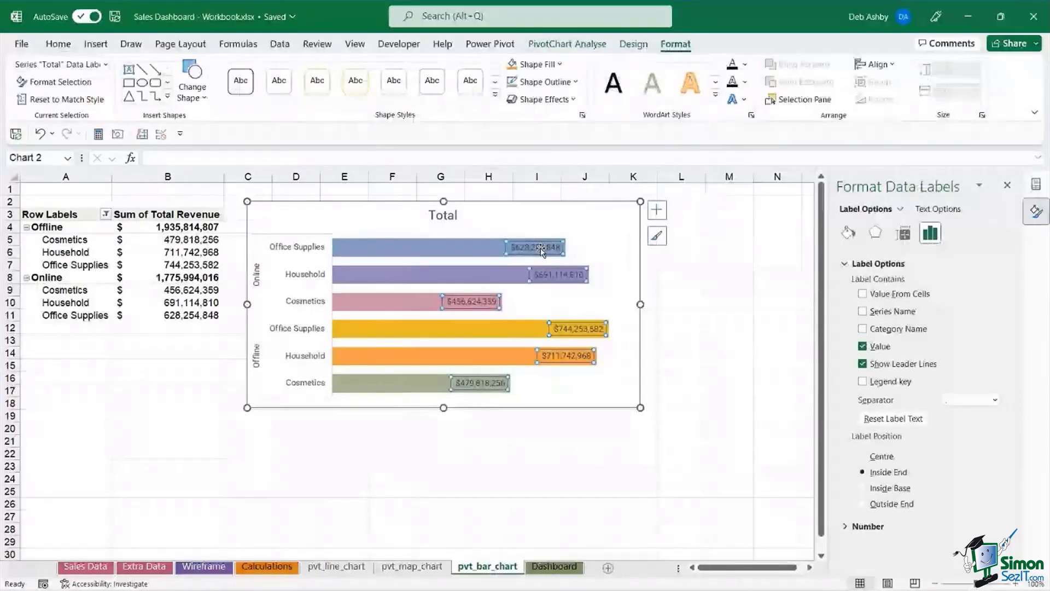
pyautogui.click(59, 44)
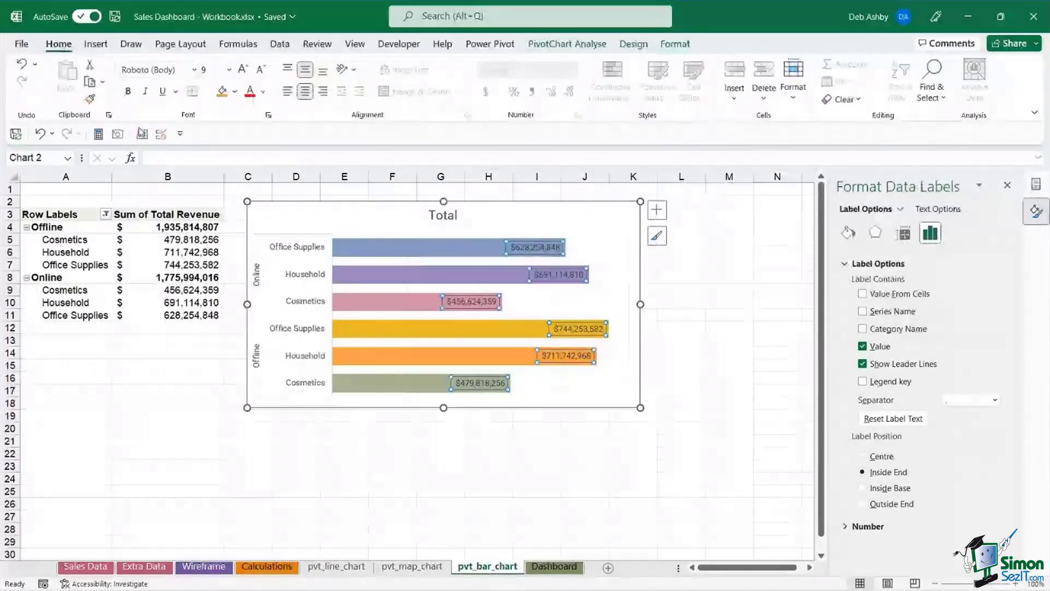
pyautogui.click(263, 92)
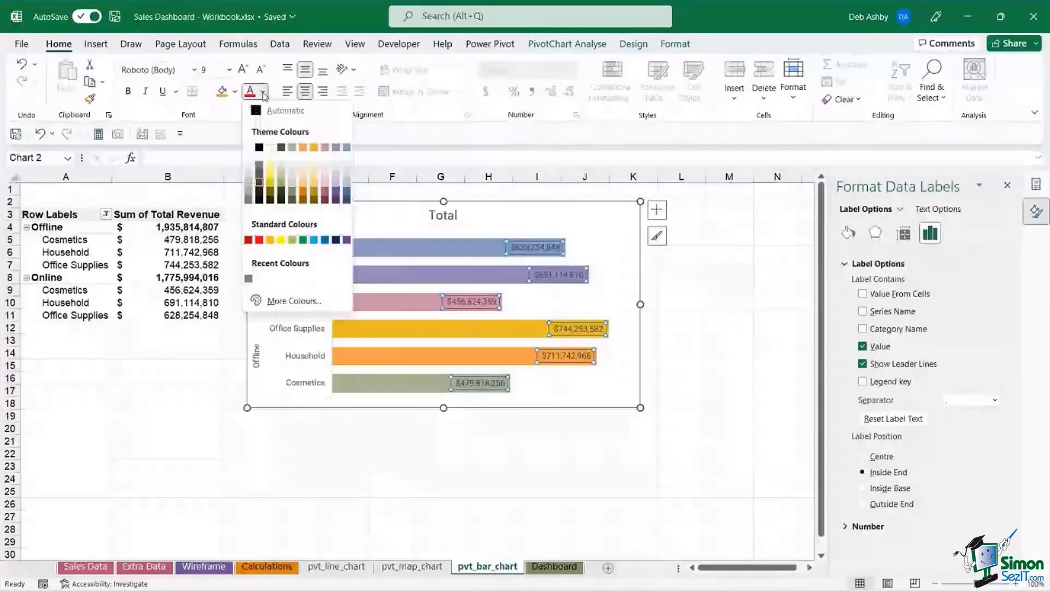
pyautogui.click(270, 147)
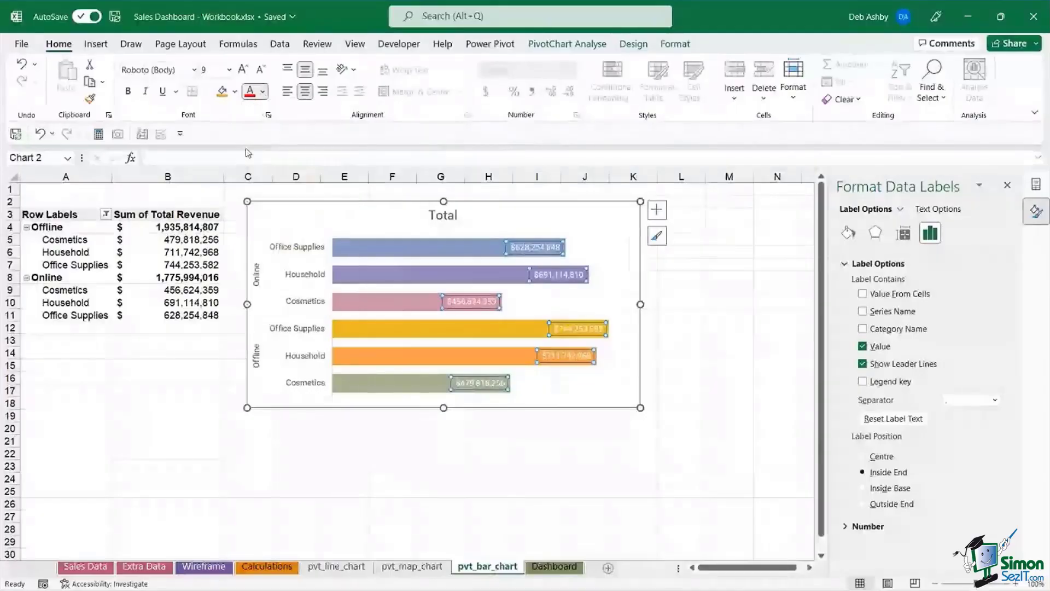
pyautogui.click(128, 91)
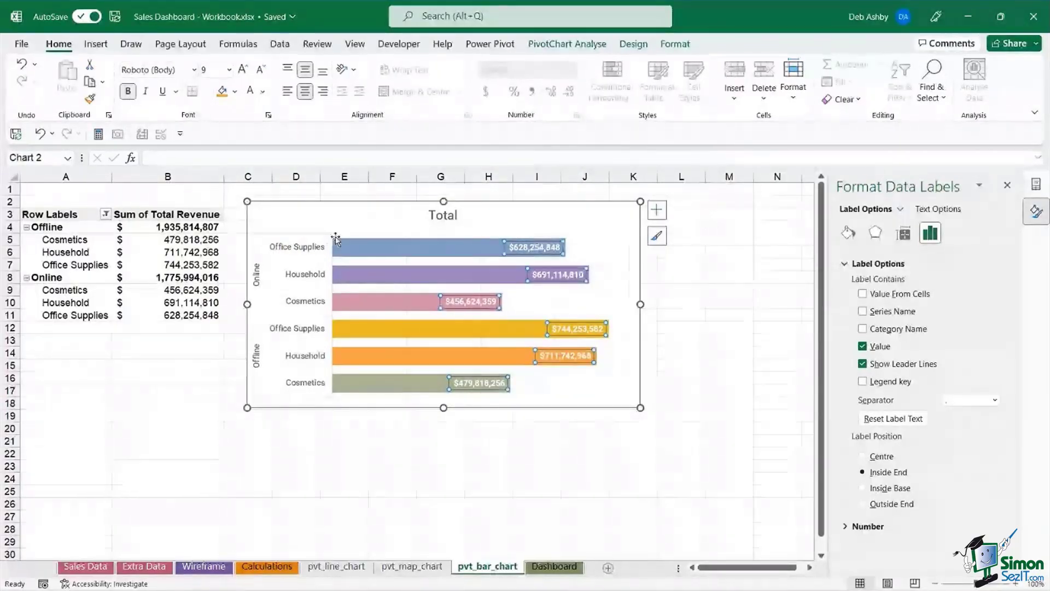
pyautogui.click(400, 249)
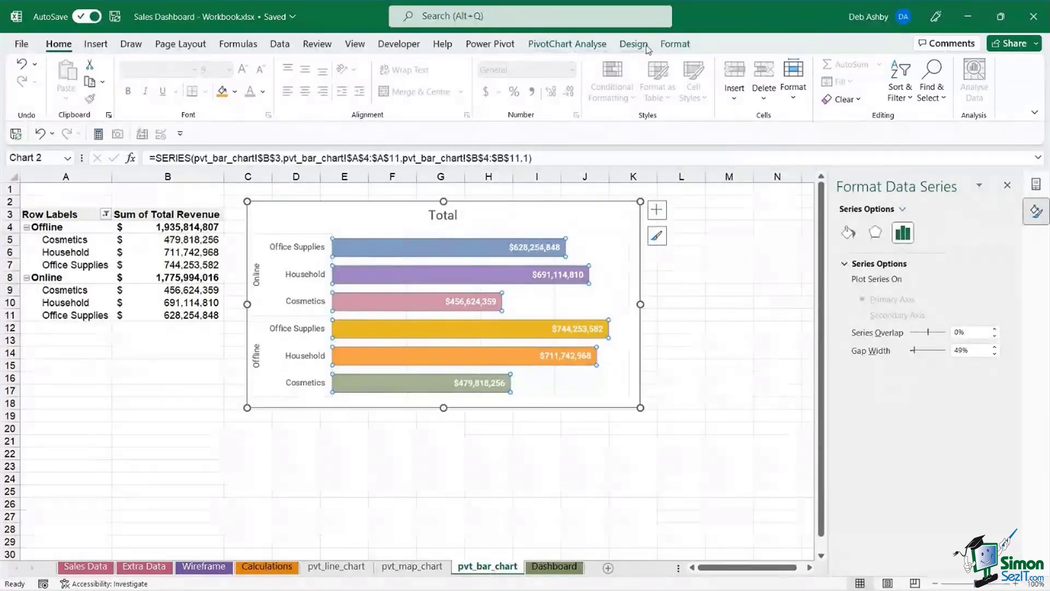
# - Give the bar series a thin grey Shape Outline
pyautogui.click(668, 51)
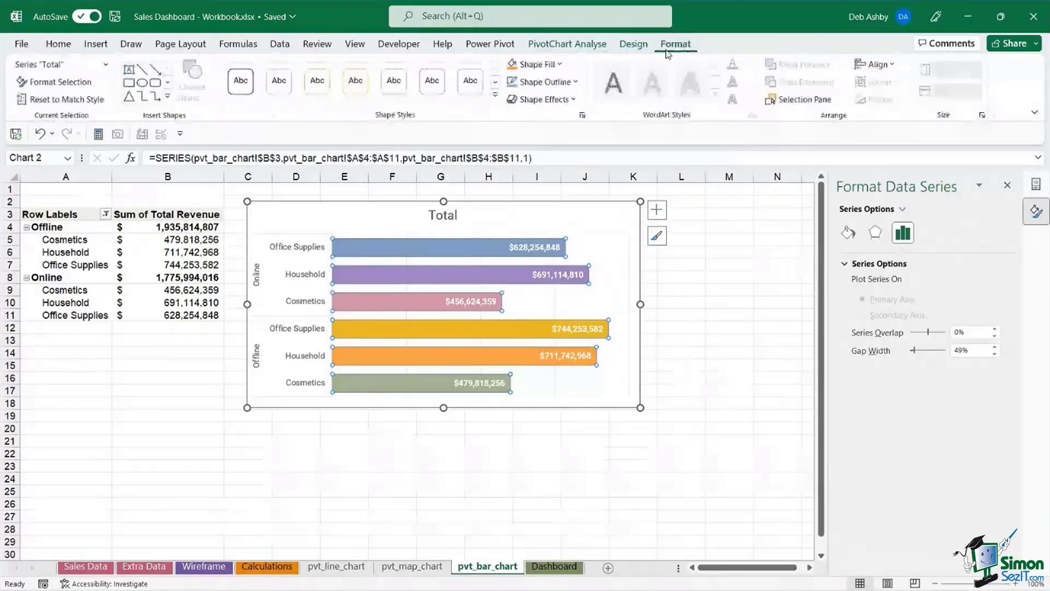
pyautogui.click(574, 82)
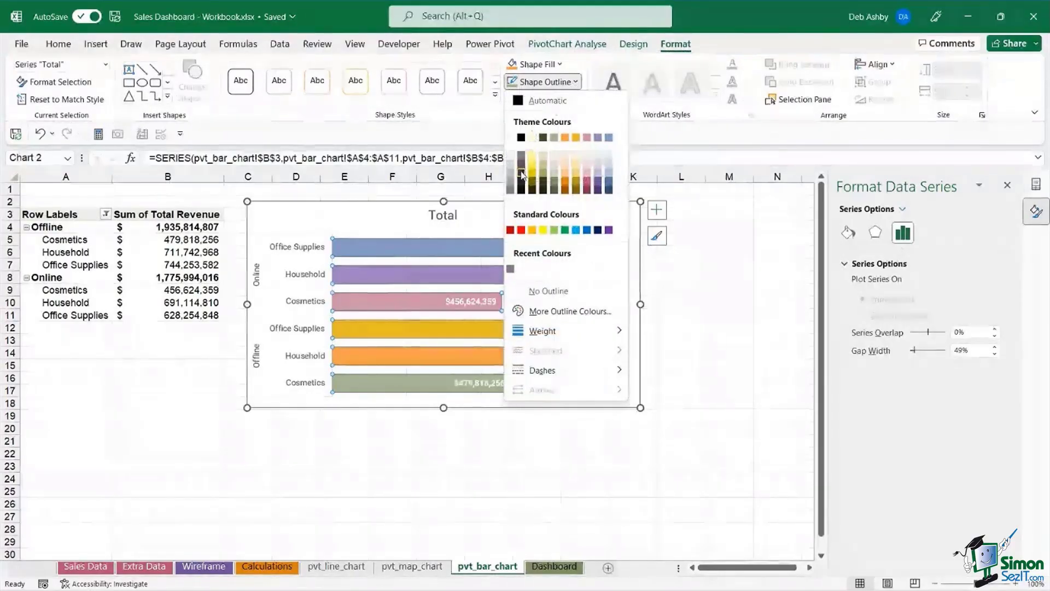
pyautogui.click(711, 300)
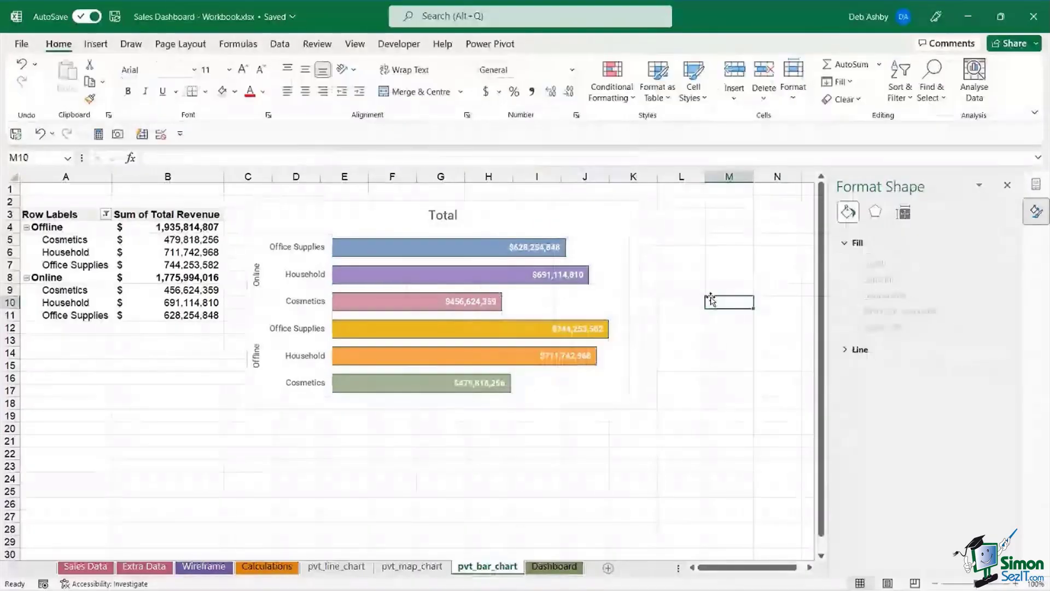
pyautogui.click(632, 266)
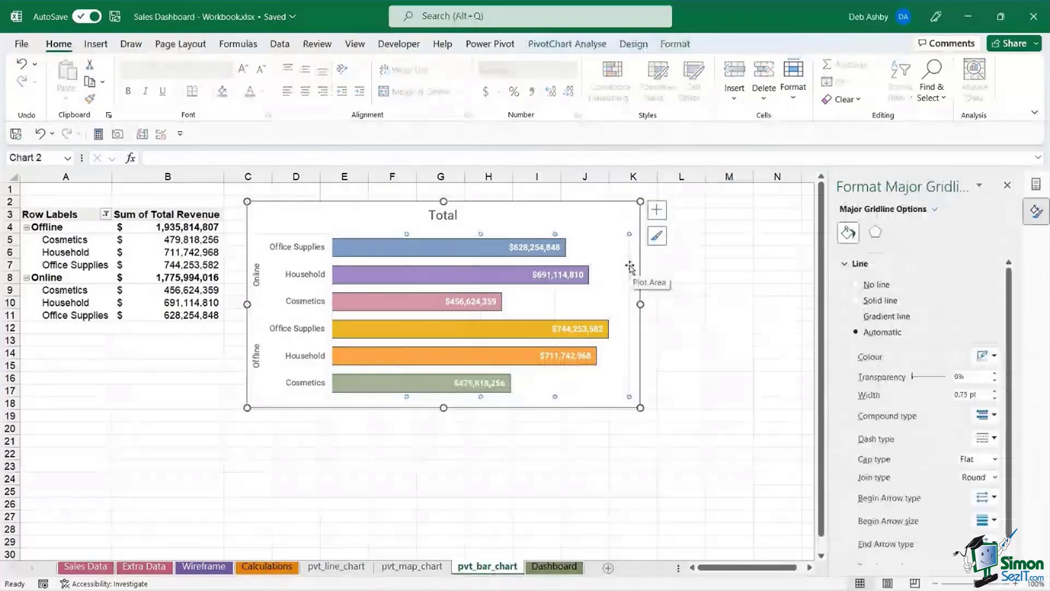
pyautogui.press('Escape')
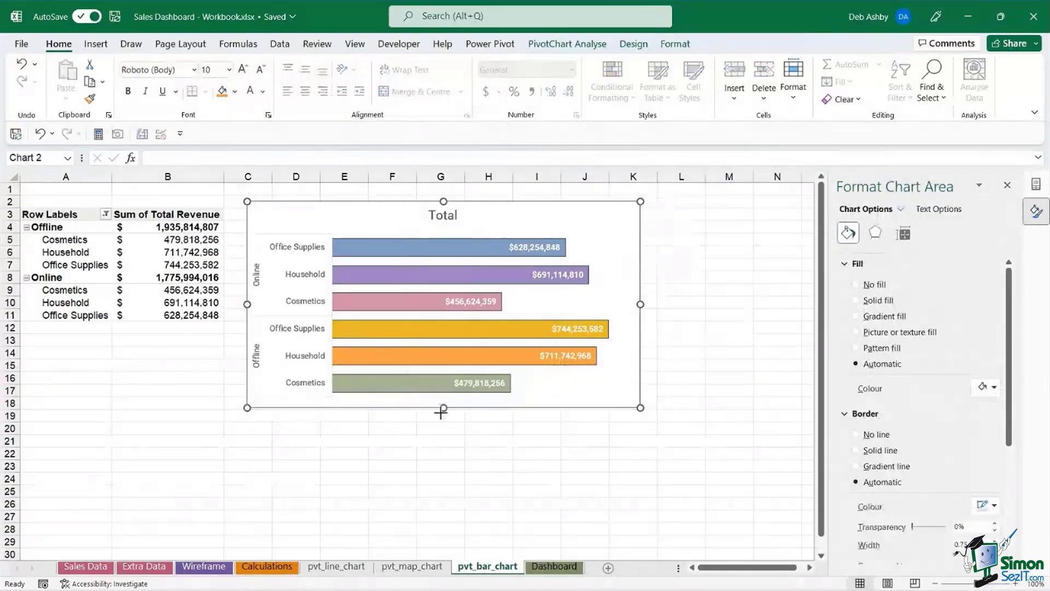
# - Stretch the chart's bottom edge down and replace the 'Total' title with 'Revenue by Item and Sales Channel'
pyautogui.moveTo(443, 409); pyautogui.dragTo(443, 419)
pyautogui.click(443, 214)
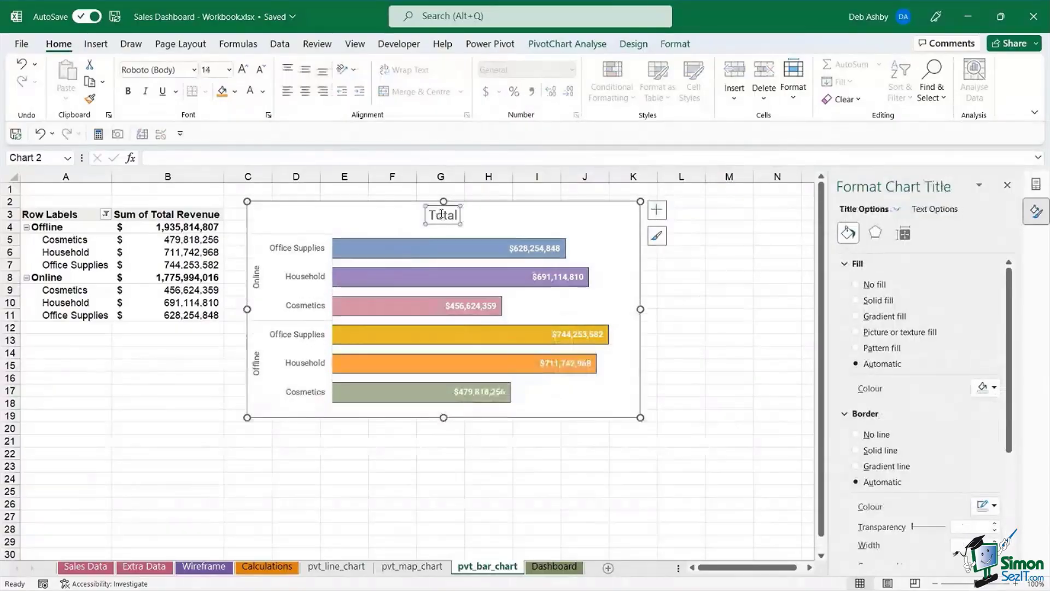
pyautogui.moveTo(429, 214); pyautogui.dragTo(463, 218)
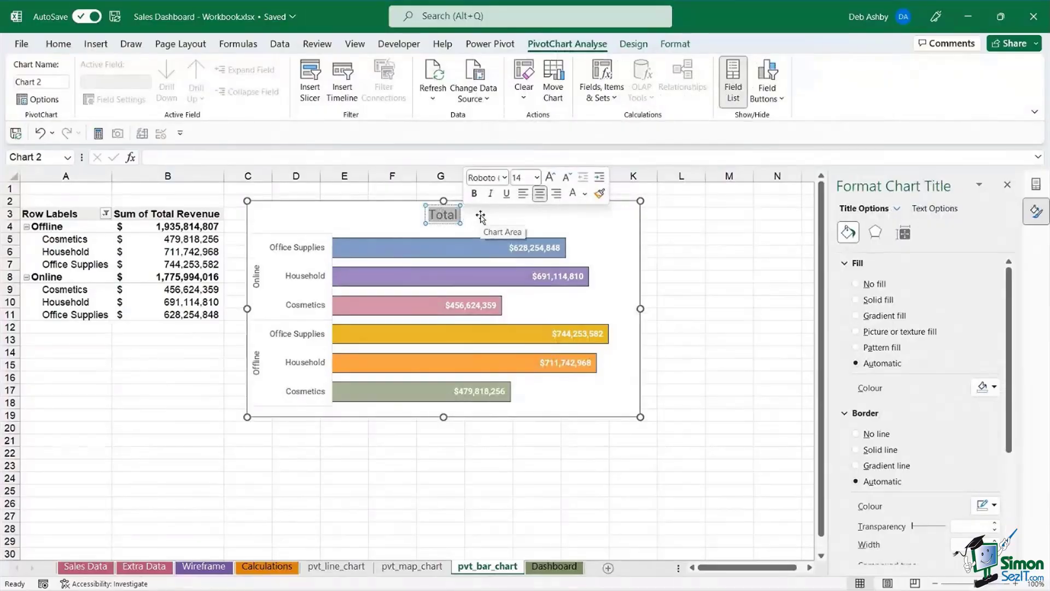
pyautogui.write('Tot')
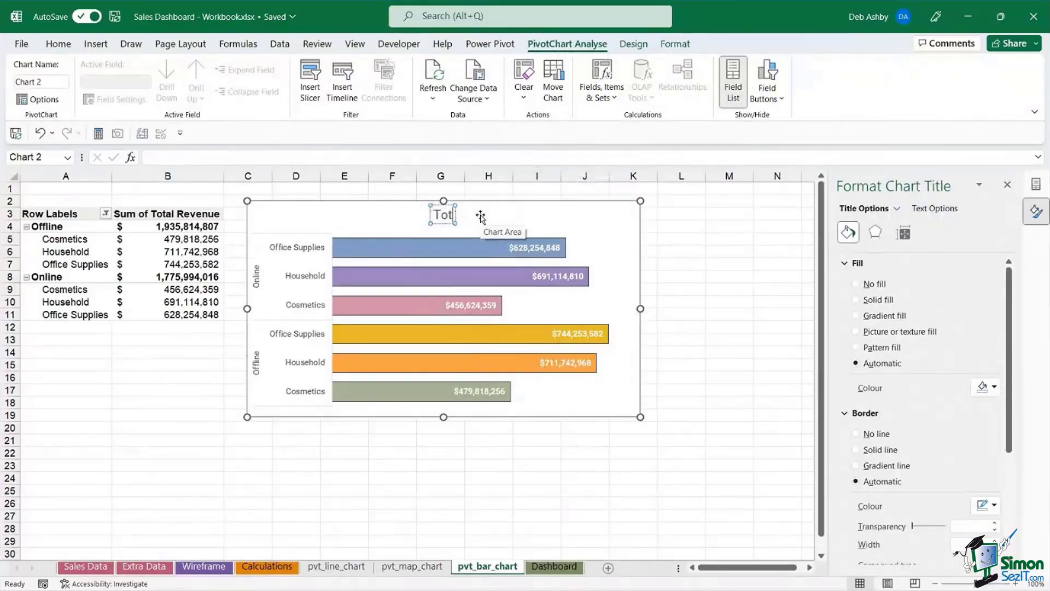
pyautogui.press('BackSpace')
pyautogui.press('BackSpace')
pyautogui.press('BackSpace')
pyautogui.write('Revenue')
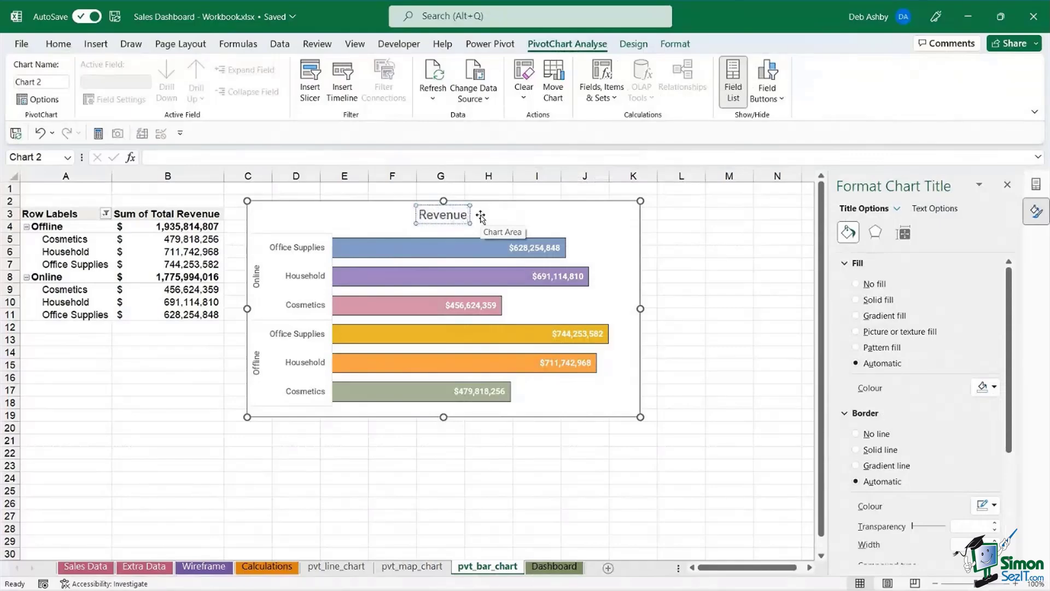
pyautogui.write(' by')
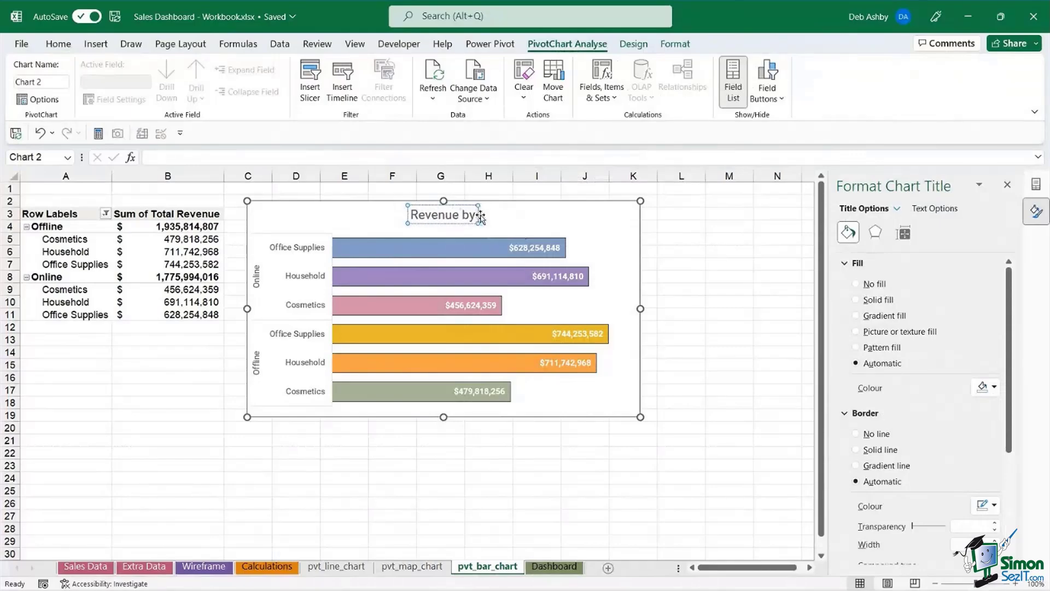
pyautogui.write(' Item and')
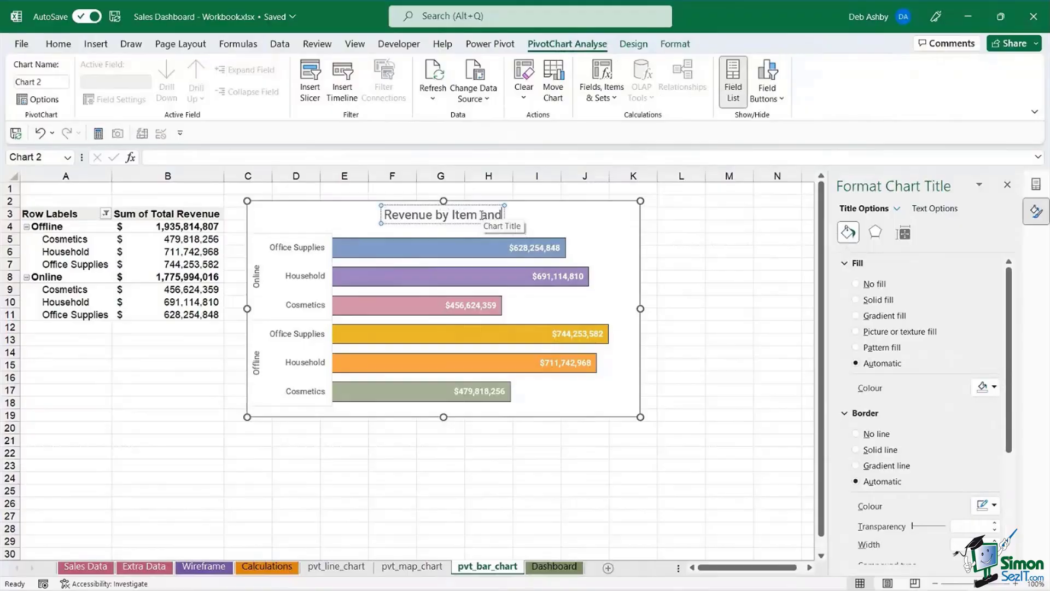
pyautogui.write(' Sales C')
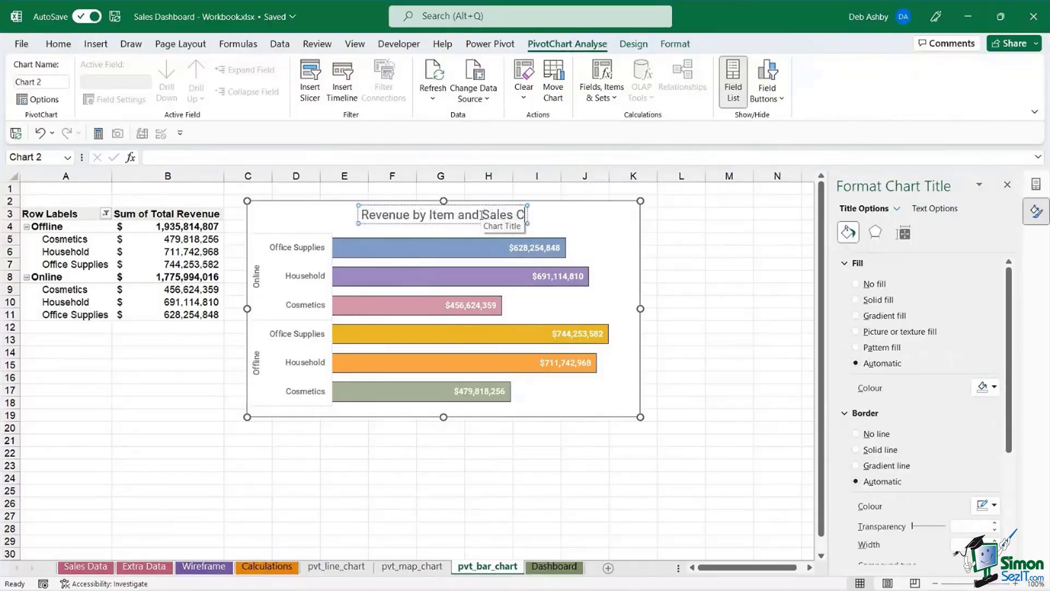
pyautogui.write('hannel')
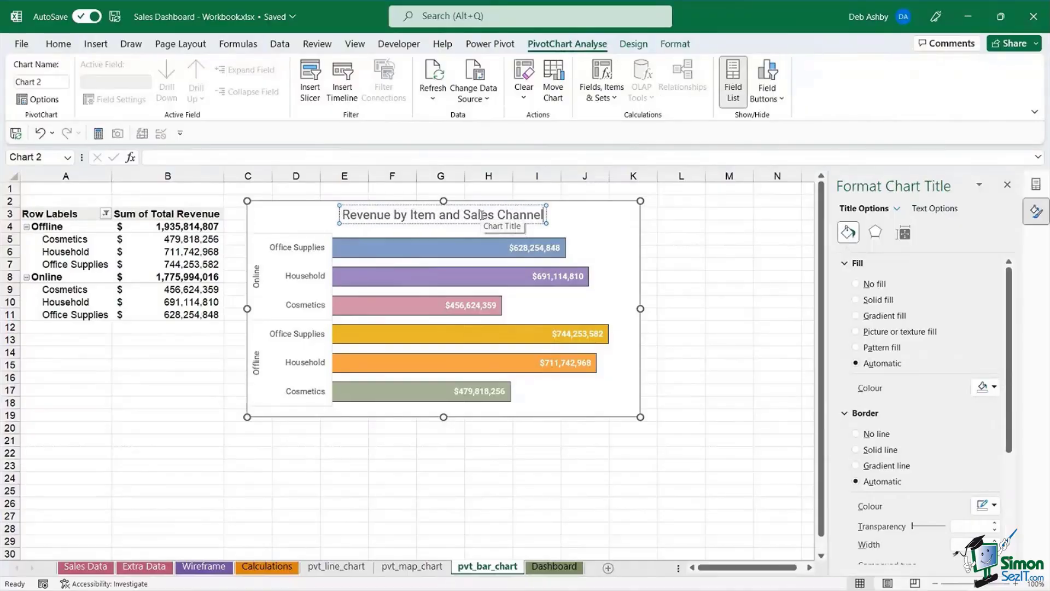
pyautogui.click(703, 270)
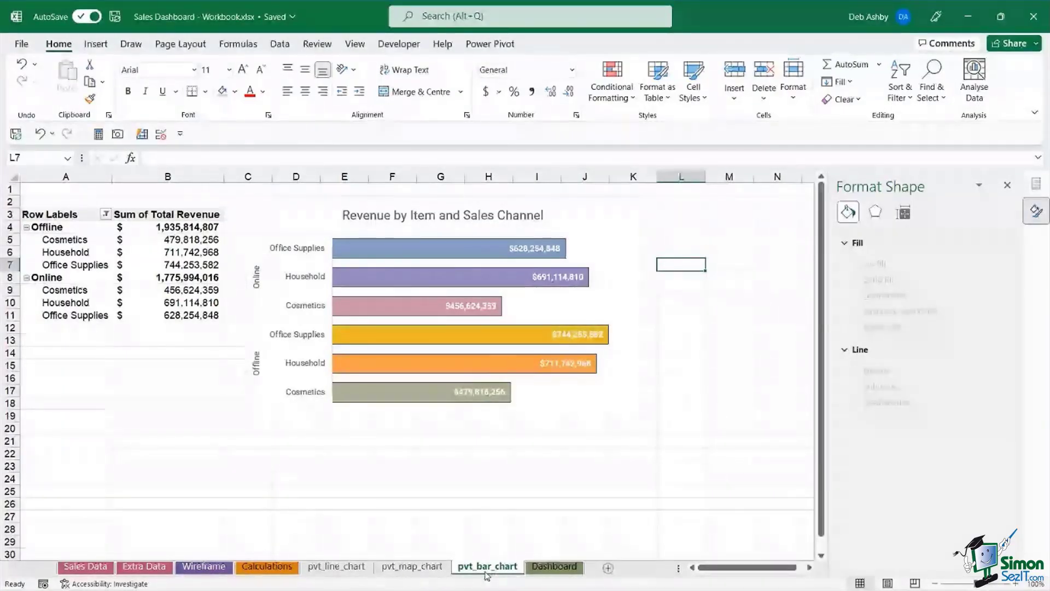
# - Duplicate the pvt_bar_chart sheet and rename the copy pvt_donut
pyautogui.moveTo(487, 575); pyautogui.dragTo(527, 571)
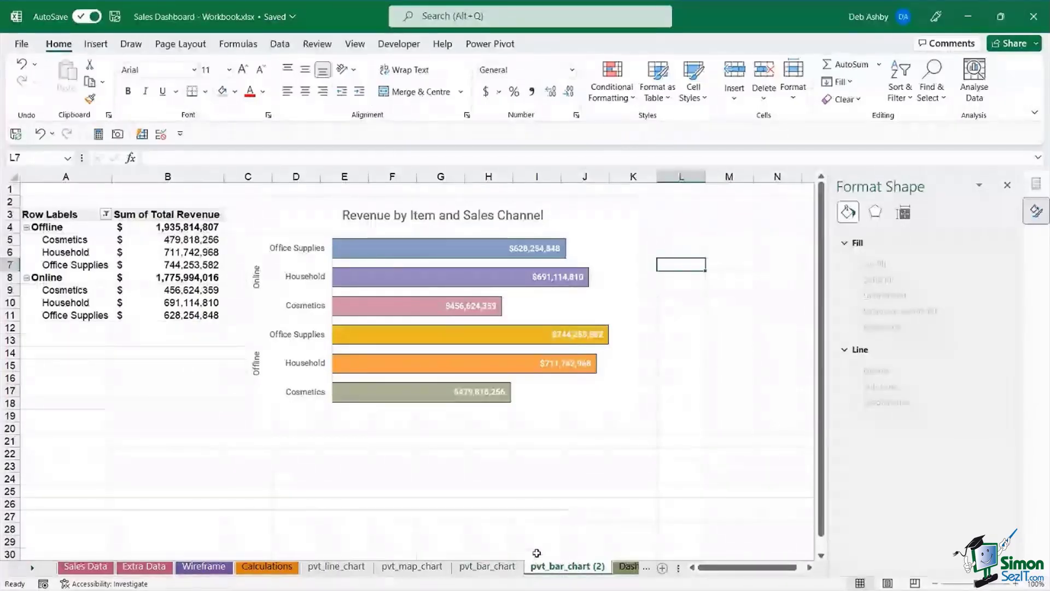
pyautogui.rightClick(552, 566)
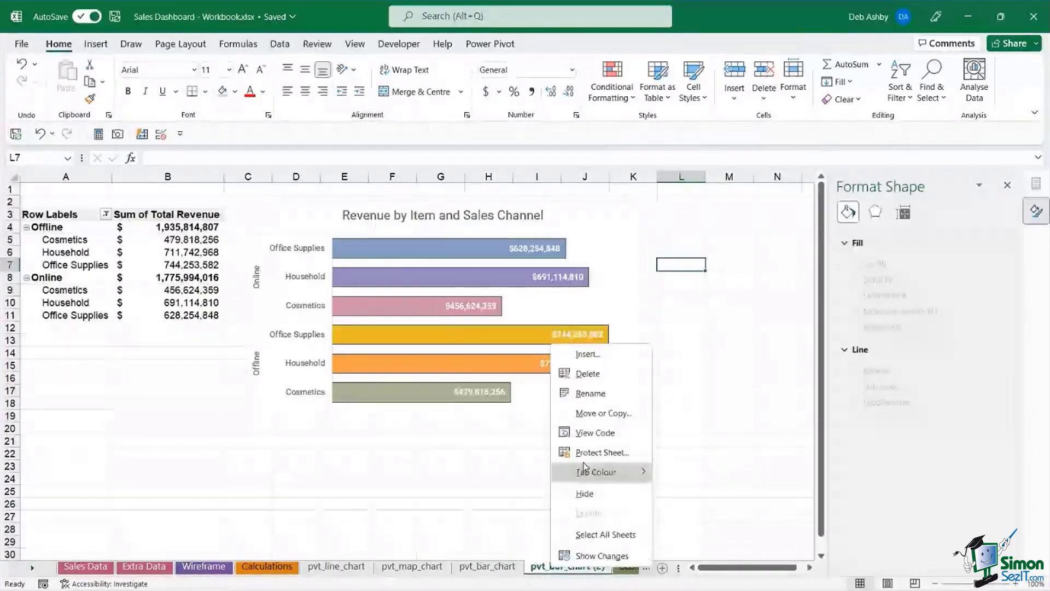
pyautogui.click(589, 395)
pyautogui.write('pvt')
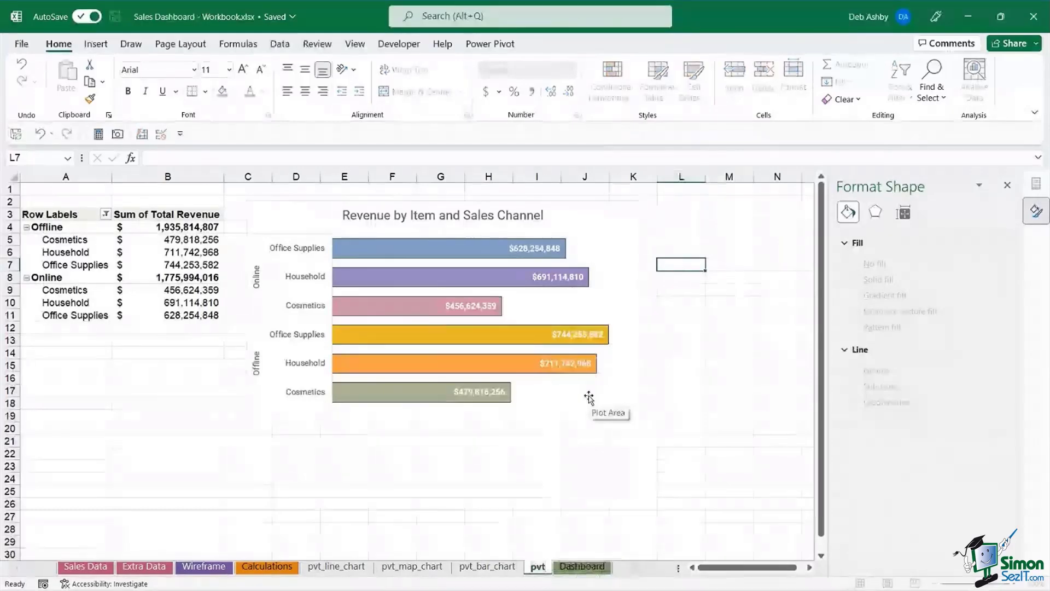
pyautogui.write('_donut')
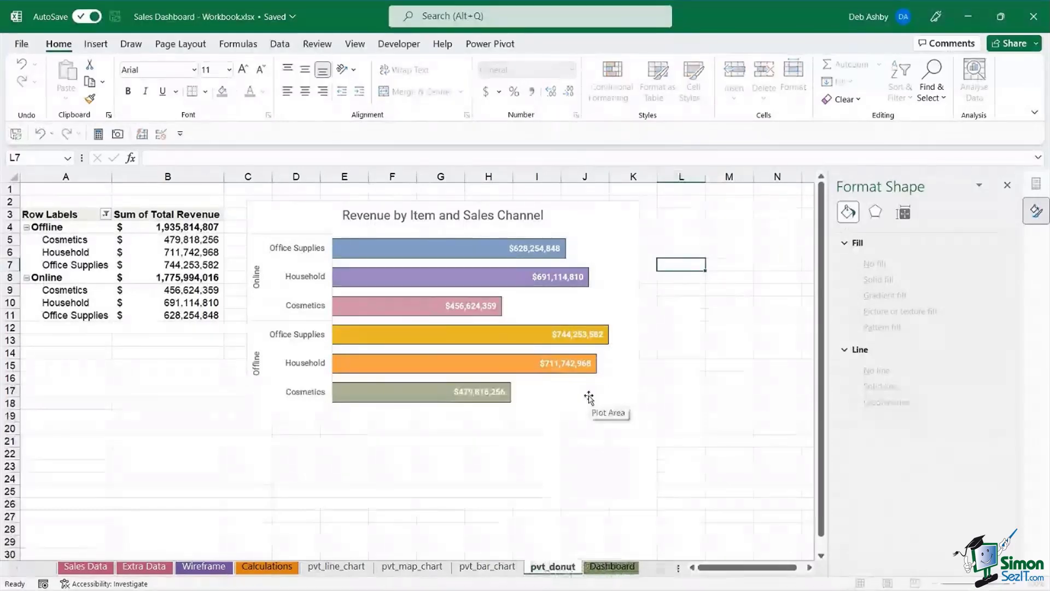
pyautogui.press('Return')
# - Delete the copied bar chart, leaving only the revenue pivot table
pyautogui.click(589, 208)
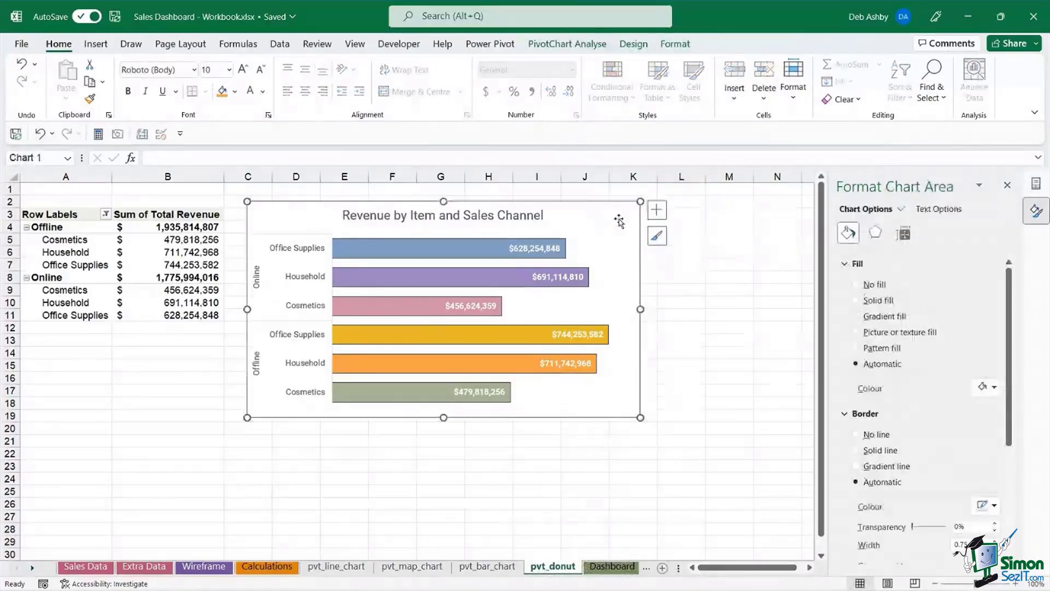
pyautogui.press('Delete')
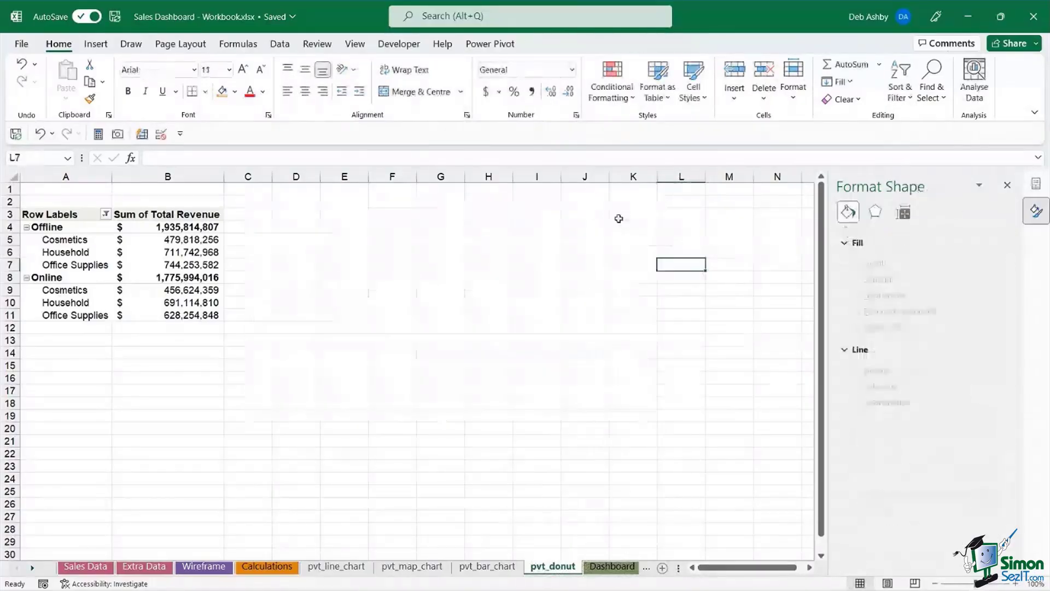
pyautogui.click(195, 254)
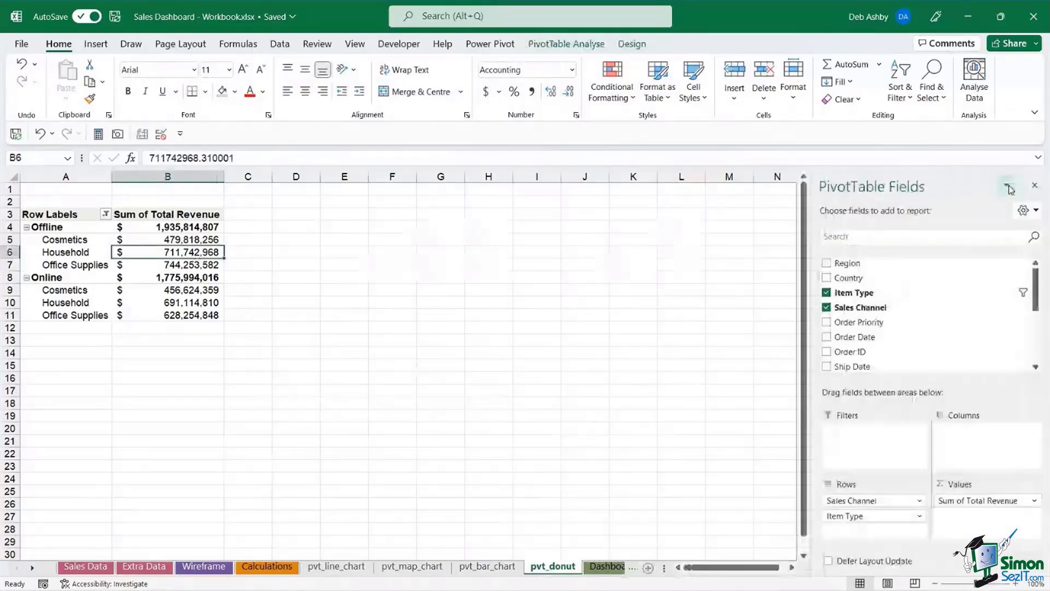
# - Replace the pivot's Sales Channel, Item Type and Total Revenue fields with Region rows and Order ID values
pyautogui.moveTo(853, 500); pyautogui.dragTo(703, 511)
pyautogui.moveTo(858, 499); pyautogui.dragTo(804, 514)
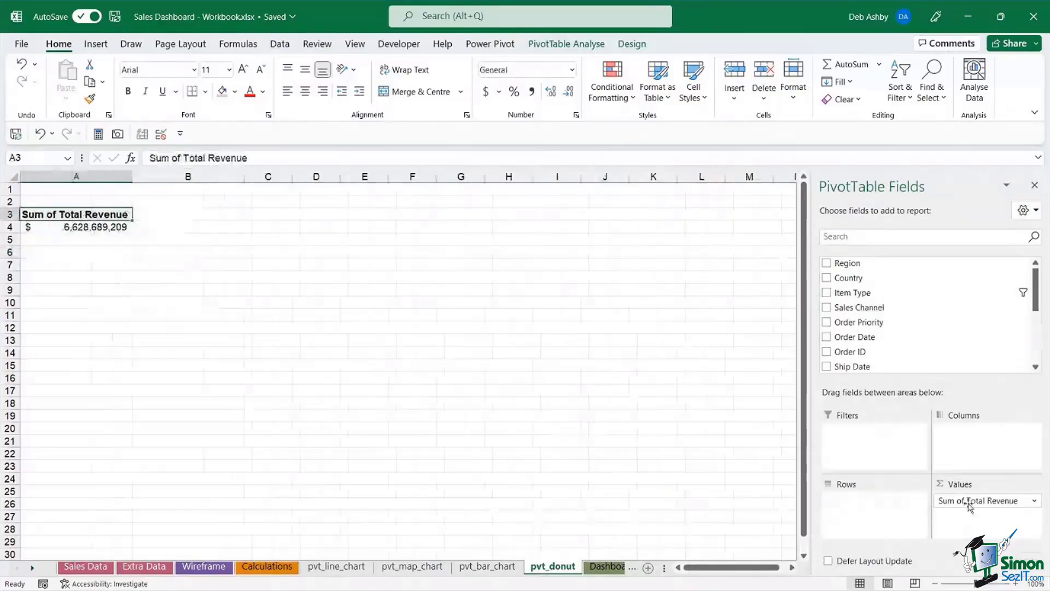
pyautogui.moveTo(970, 499); pyautogui.dragTo(733, 518)
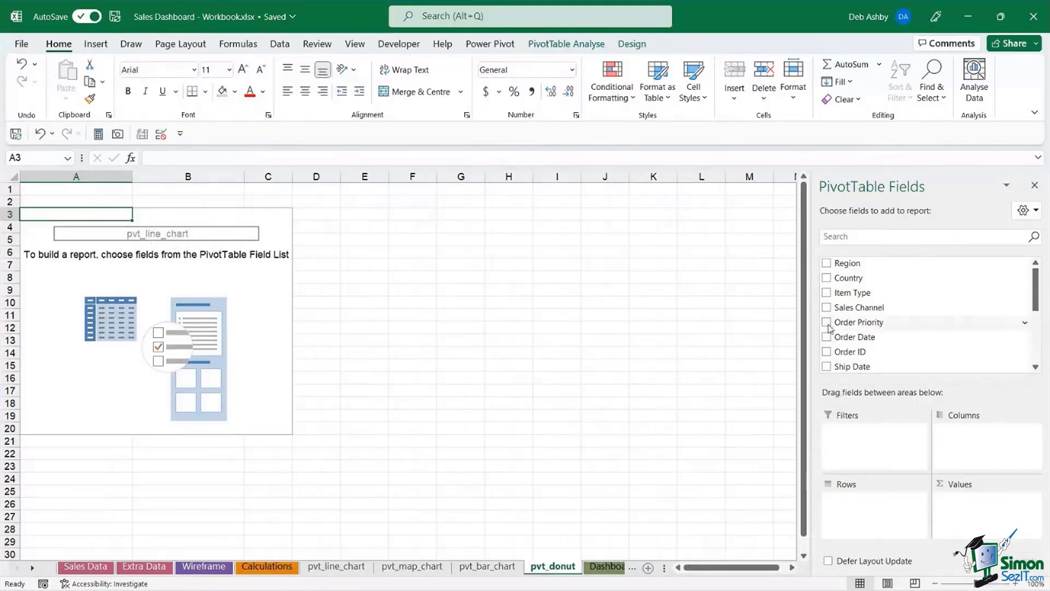
pyautogui.moveTo(851, 270); pyautogui.dragTo(867, 514)
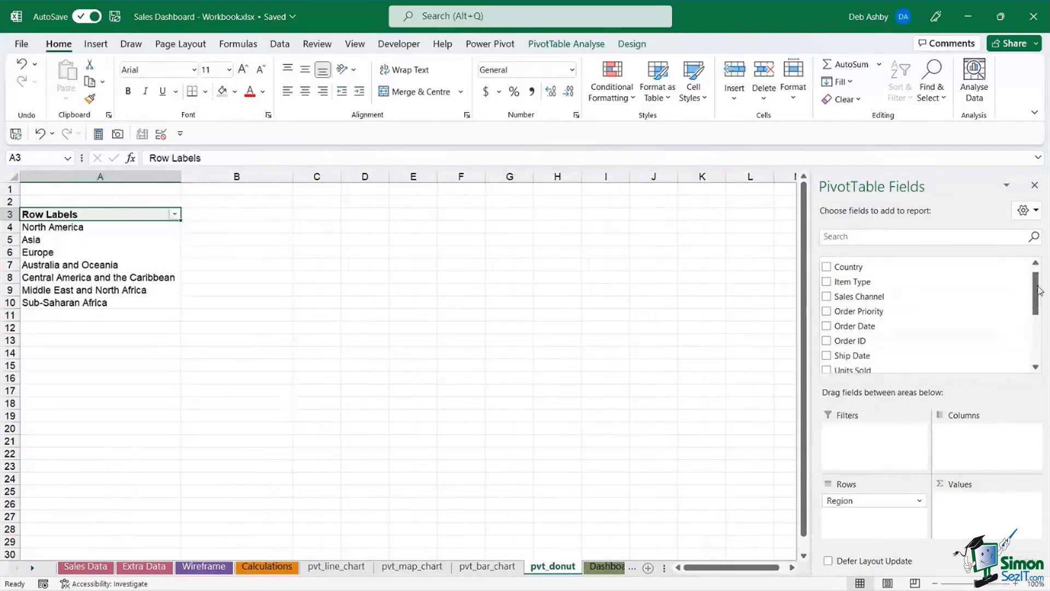
pyautogui.scroll(-1, 1039, 288)
pyautogui.scroll(2, 1038, 289)
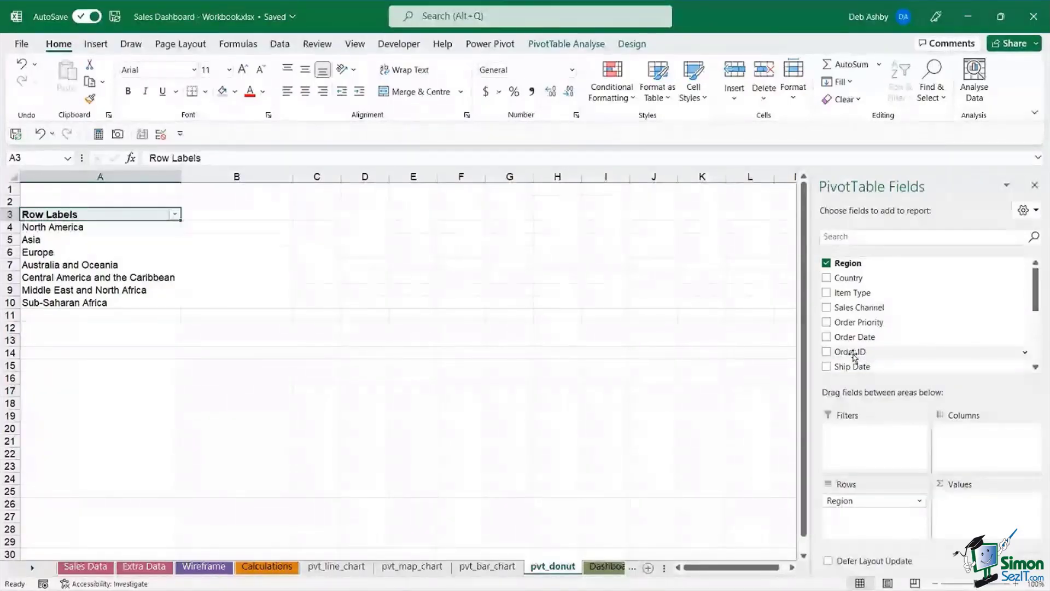
pyautogui.moveTo(854, 355); pyautogui.dragTo(972, 517)
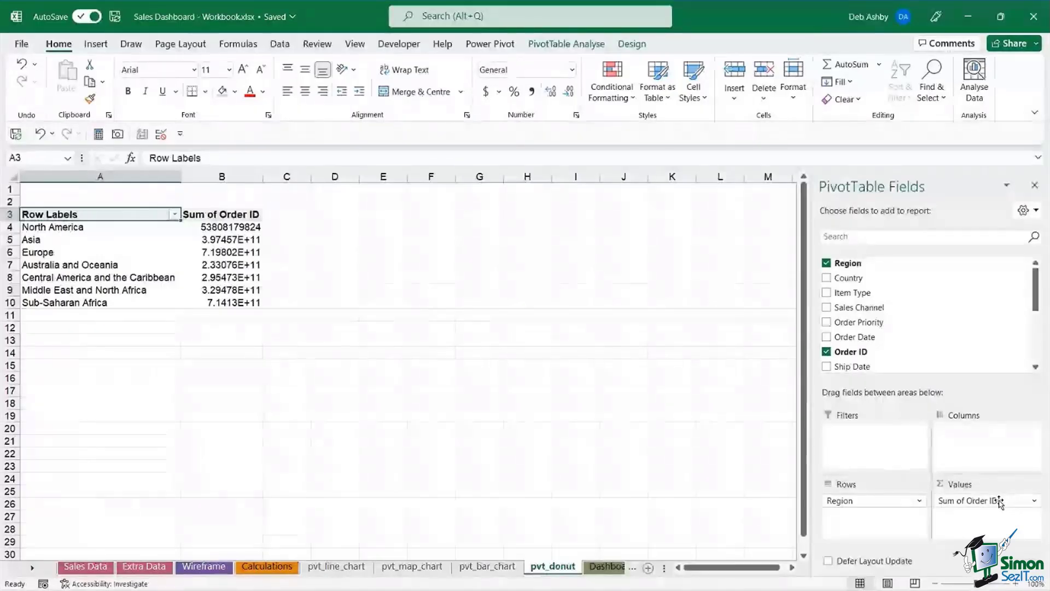
# - Switch the Order ID value field from Sum to Count
pyautogui.click(1035, 501)
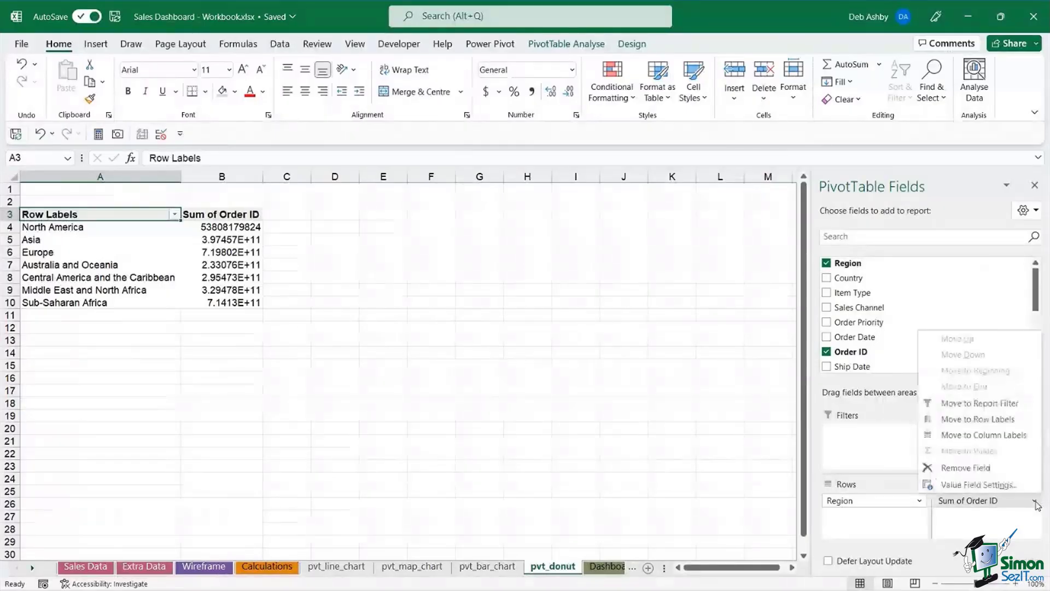
pyautogui.click(977, 485)
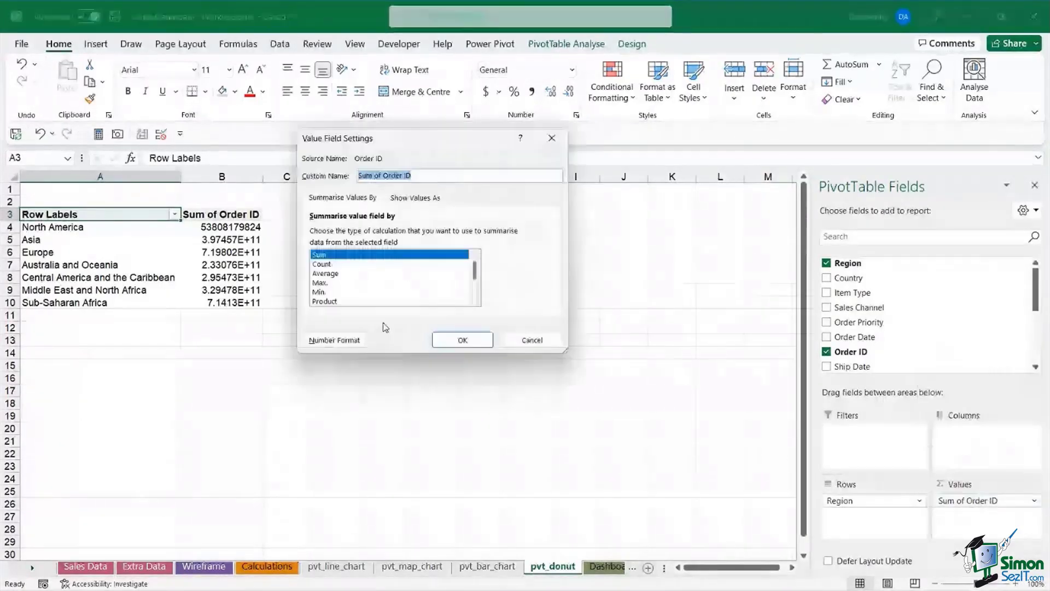
pyautogui.click(350, 264)
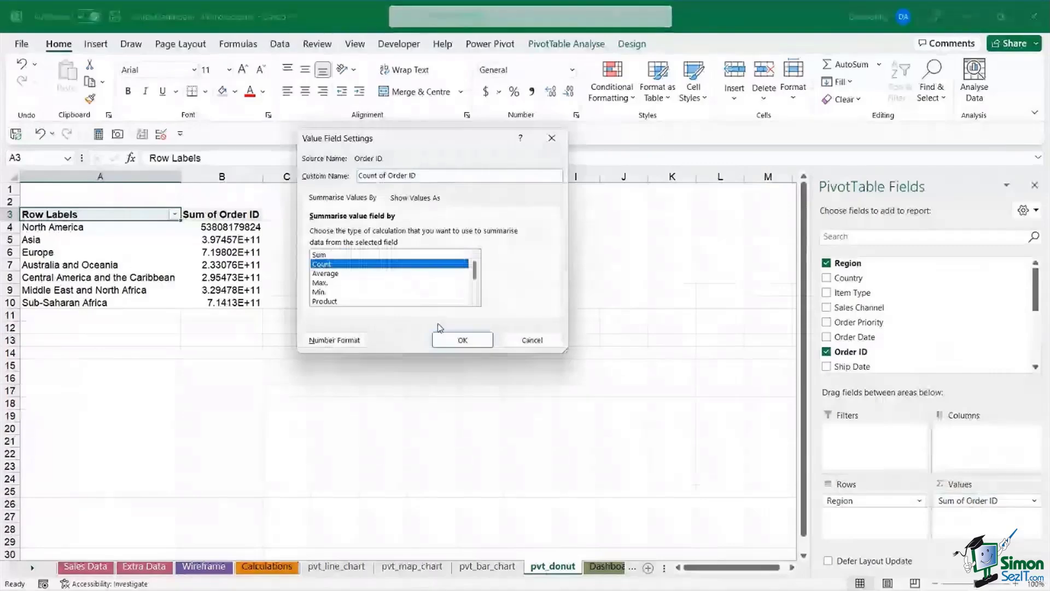
pyautogui.click(462, 339)
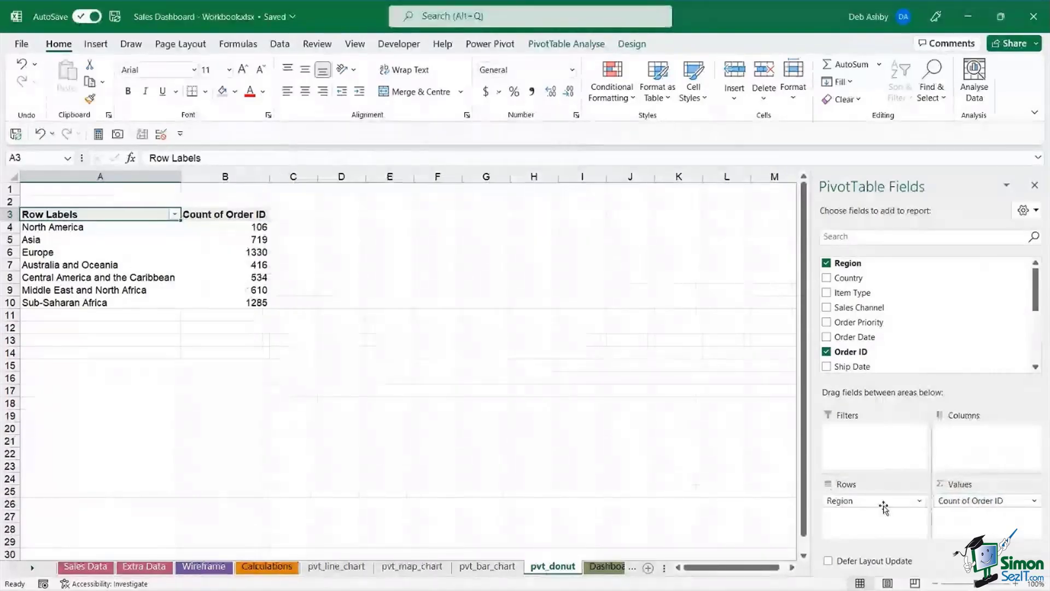
# - Start inserting a PivotChart from the region pivot table
pyautogui.click(67, 252)
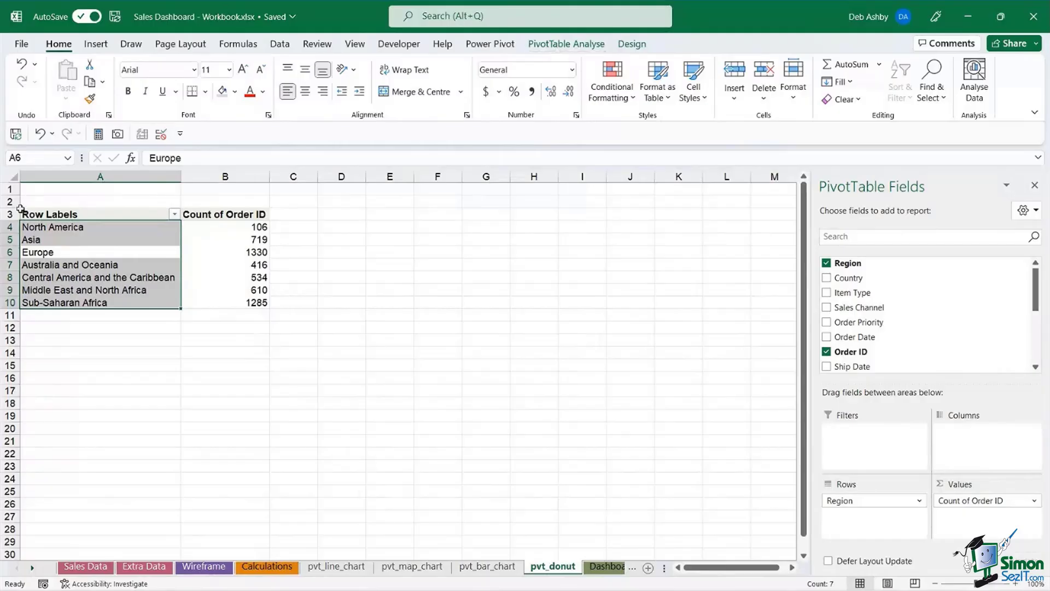
pyautogui.click(566, 45)
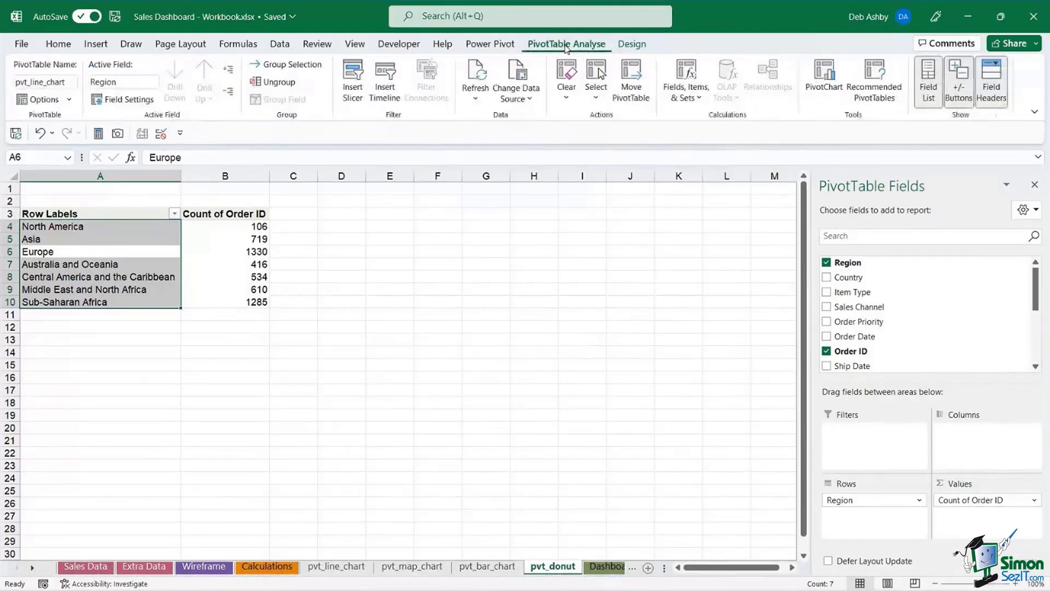
pyautogui.click(815, 80)
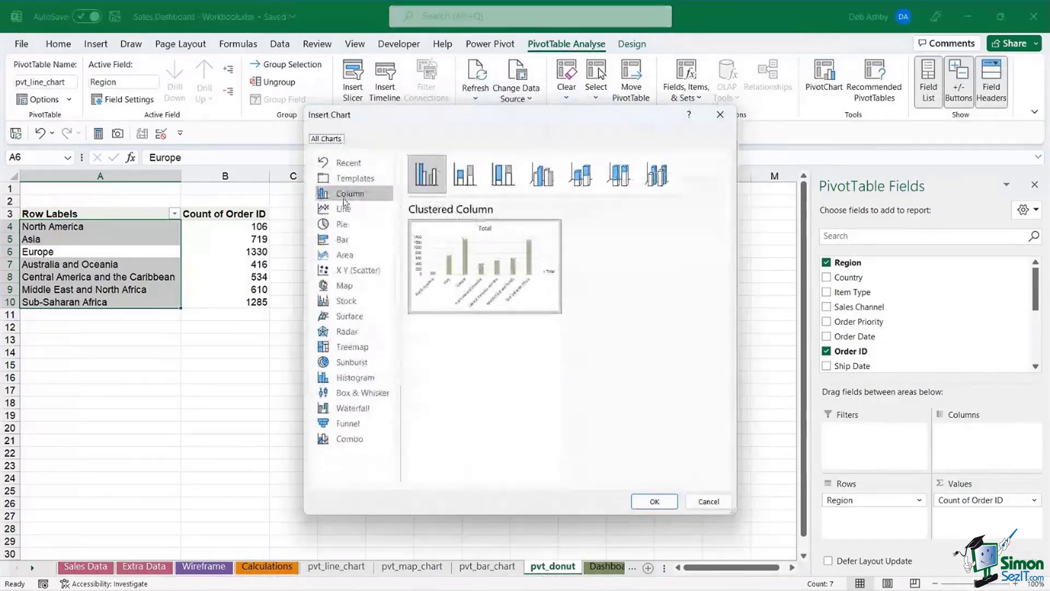
# - Insert a Doughnut chart from the Pie chart types
pyautogui.click(337, 226)
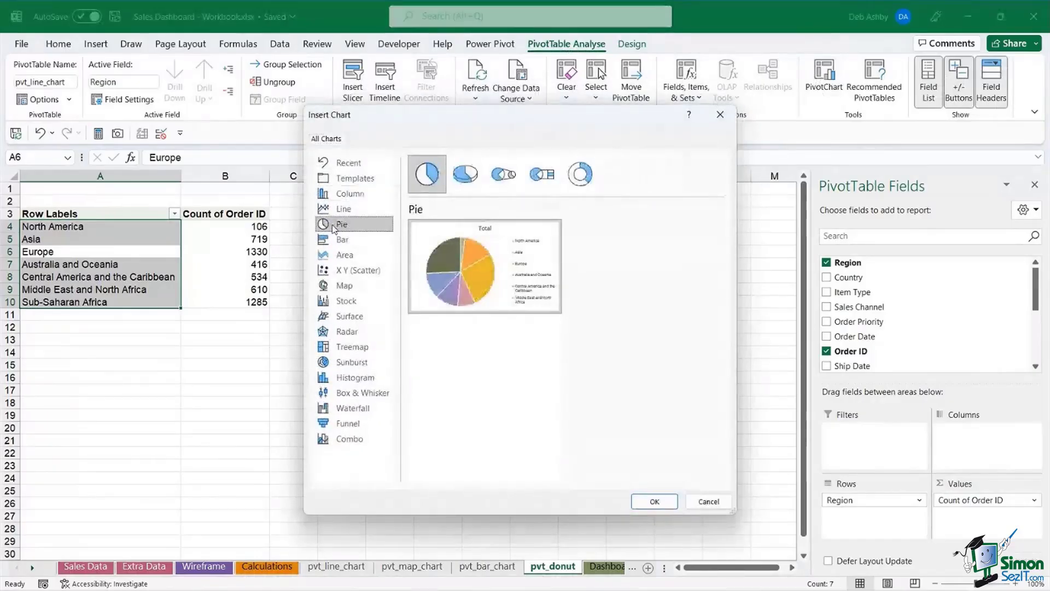
pyautogui.click(586, 177)
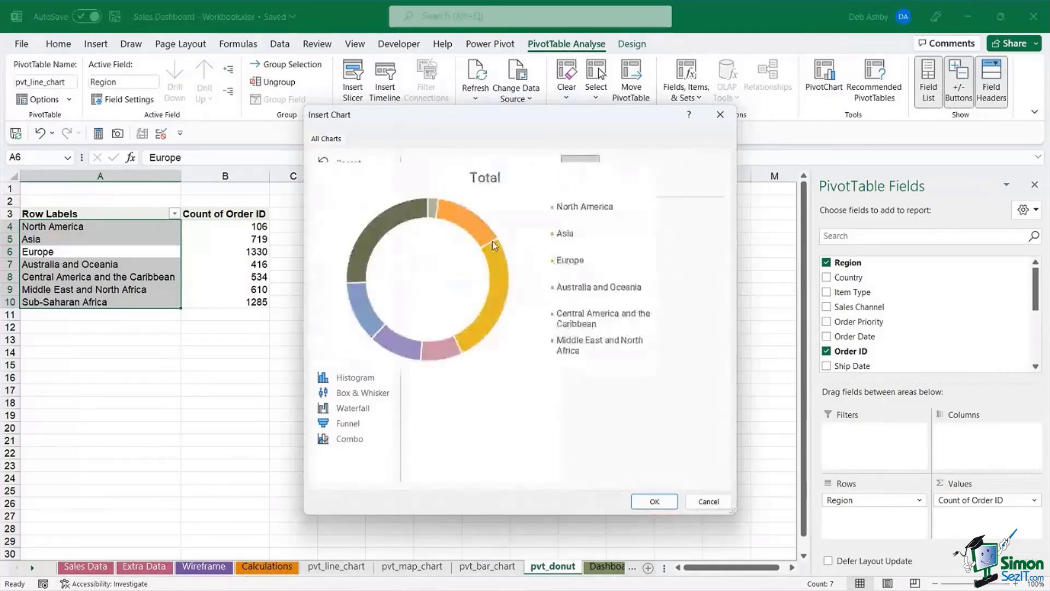
pyautogui.click(651, 500)
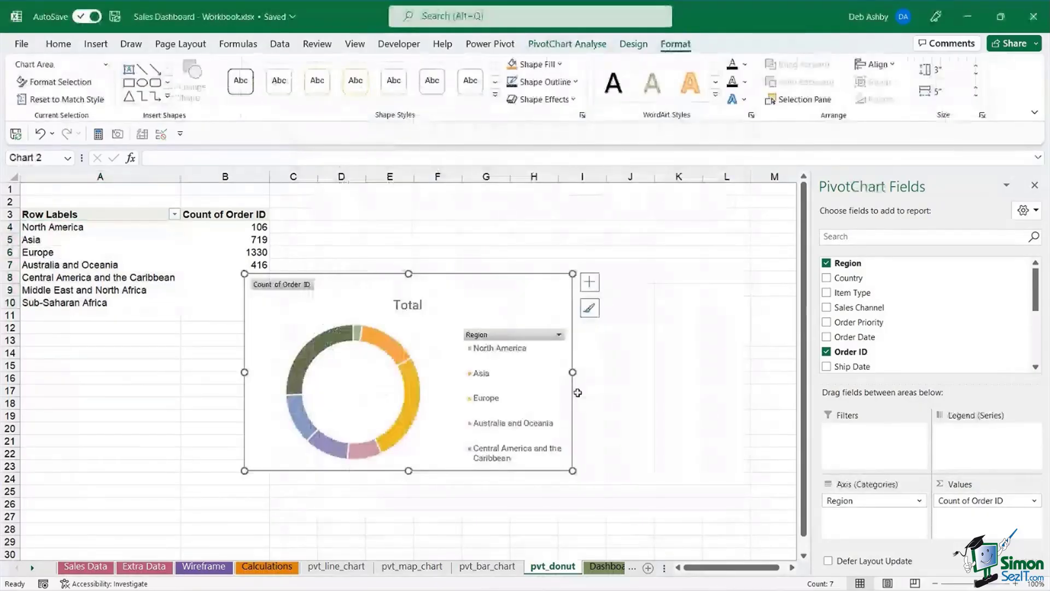
# - Move the doughnut beside the pivot table and hide all its field buttons
pyautogui.moveTo(407, 316); pyautogui.dragTo(477, 252)
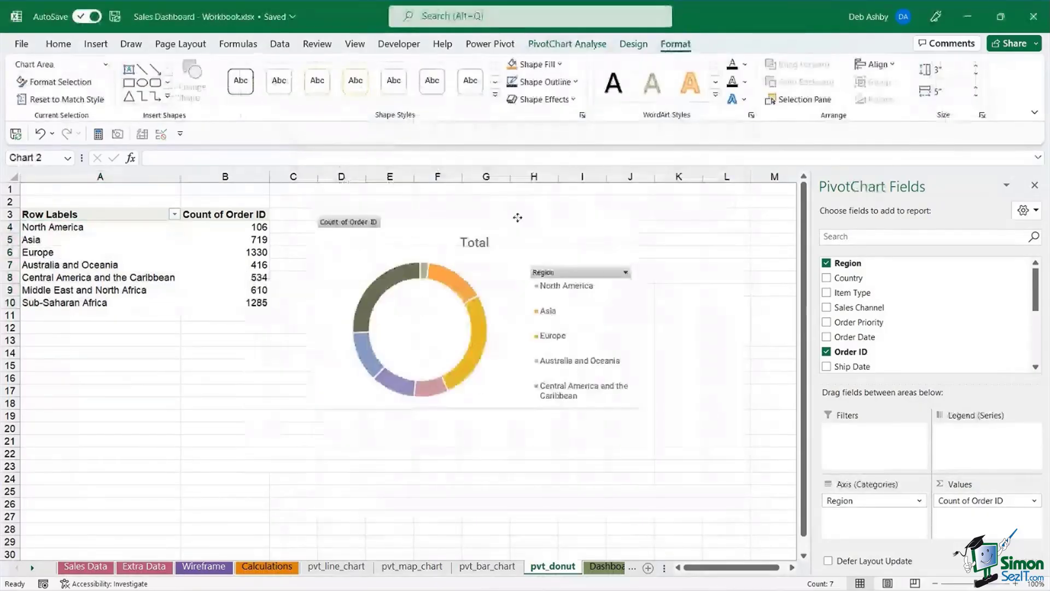
pyautogui.rightClick(356, 223)
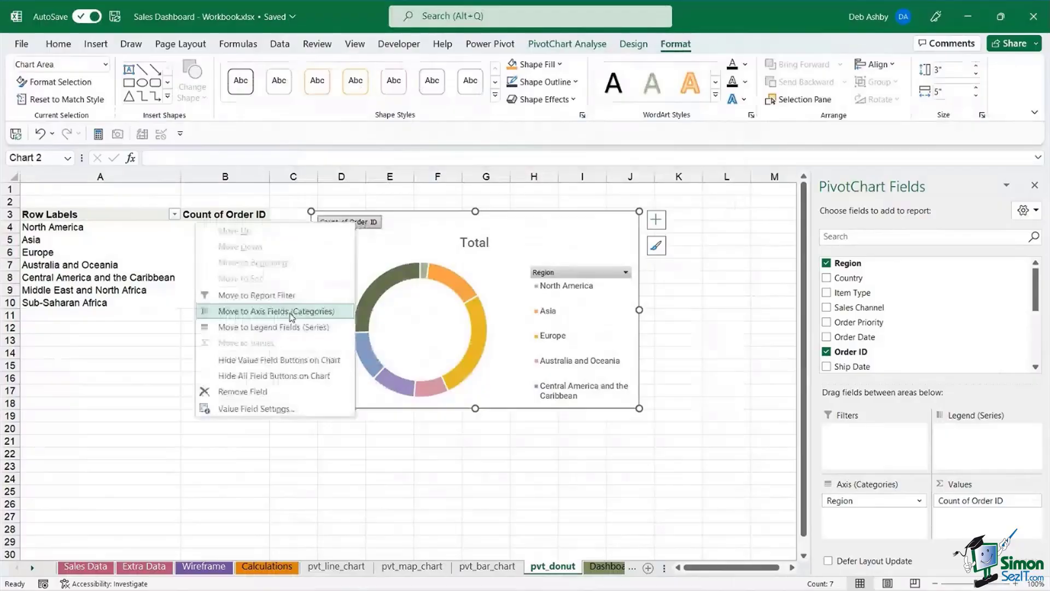
pyautogui.click(275, 375)
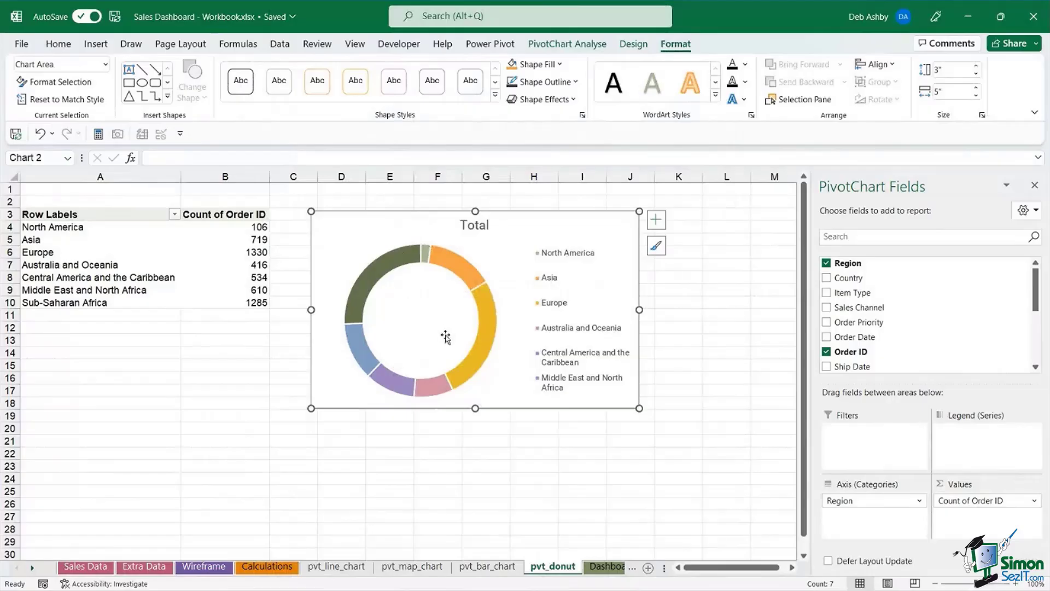
# - Set the doughnut series' Doughnut Hole Size to 54% in Format Data Series
pyautogui.click(491, 311)
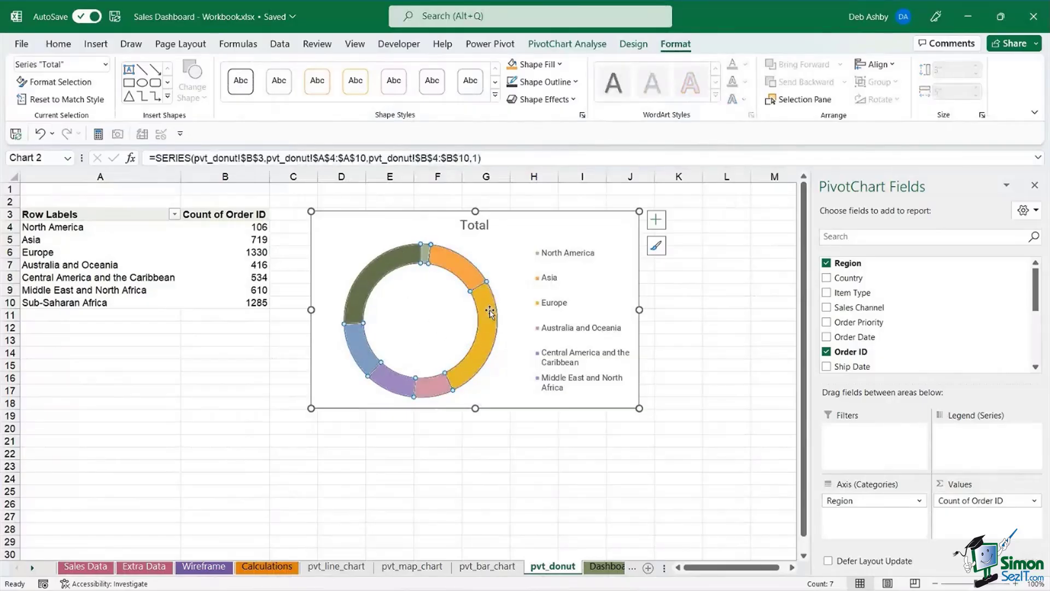
pyautogui.rightClick(490, 310)
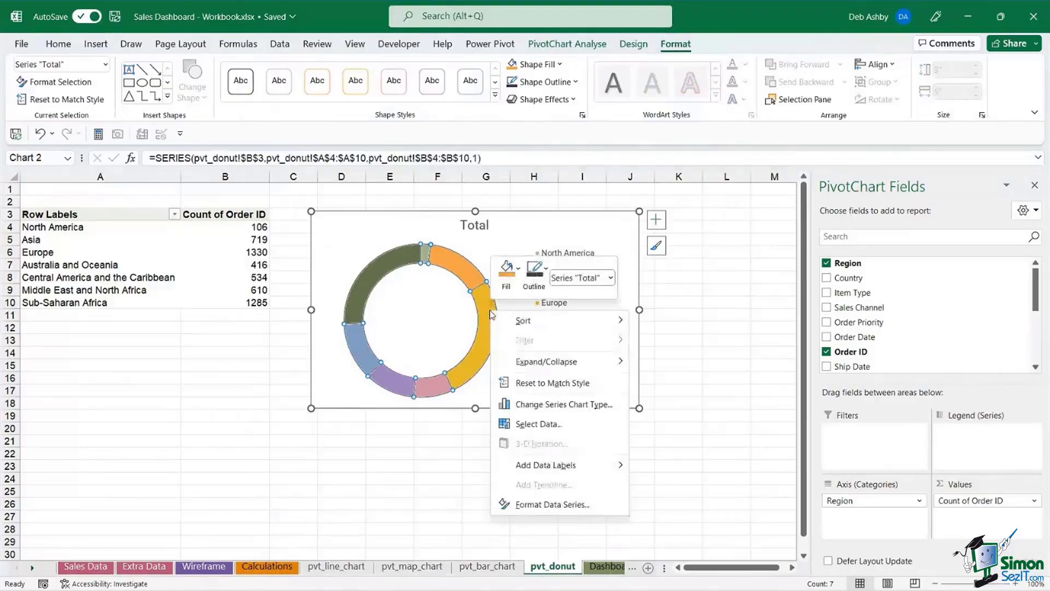
pyautogui.click(602, 514)
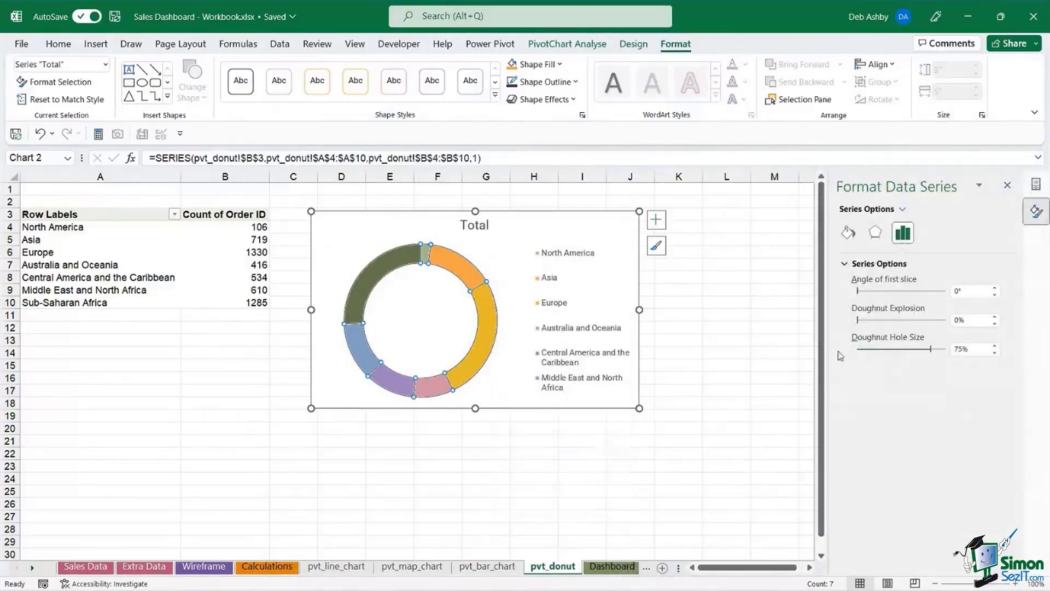
pyautogui.moveTo(930, 349); pyautogui.dragTo(911, 351)
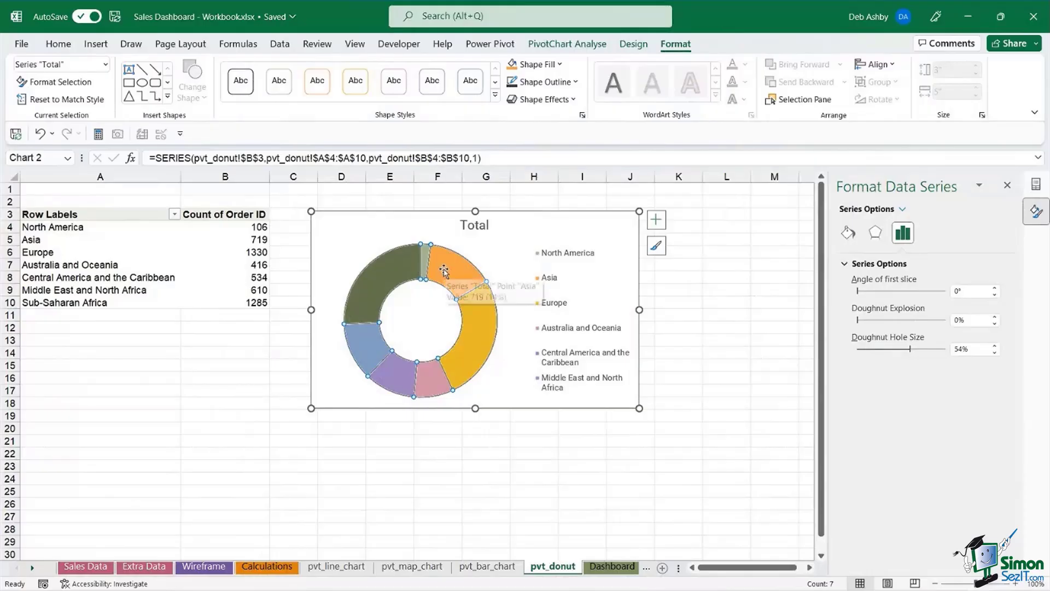
# - Show order-count data labels on each doughnut slice, such as 1330 for Europe
pyautogui.click(657, 221)
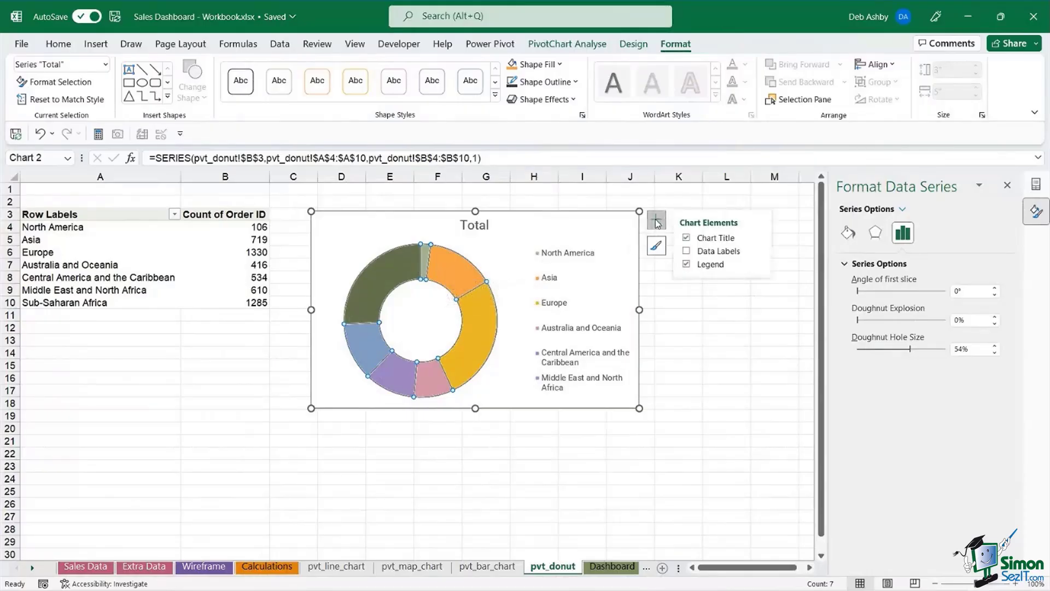
pyautogui.click(687, 251)
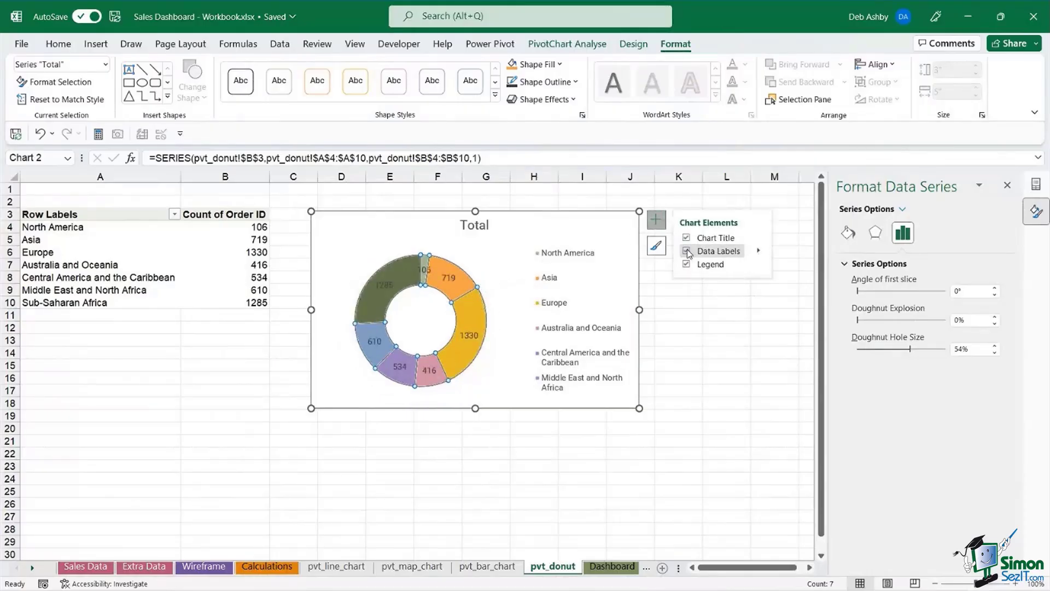
pyautogui.click(492, 286)
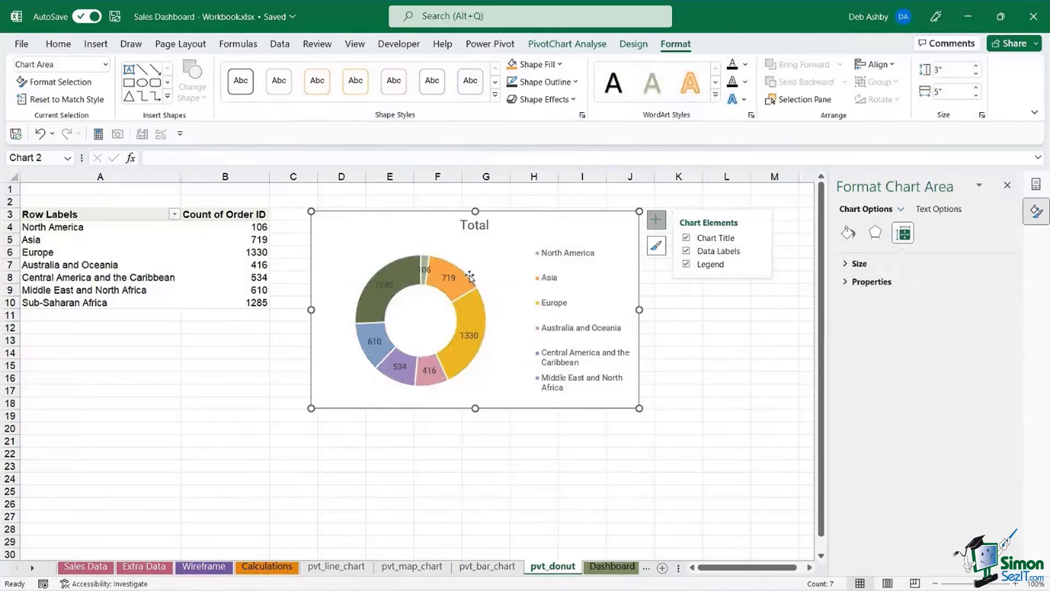
# - Enlarge the doughnut's plot area toward the top-right and bottom-left, then select the data labels
pyautogui.click(471, 270)
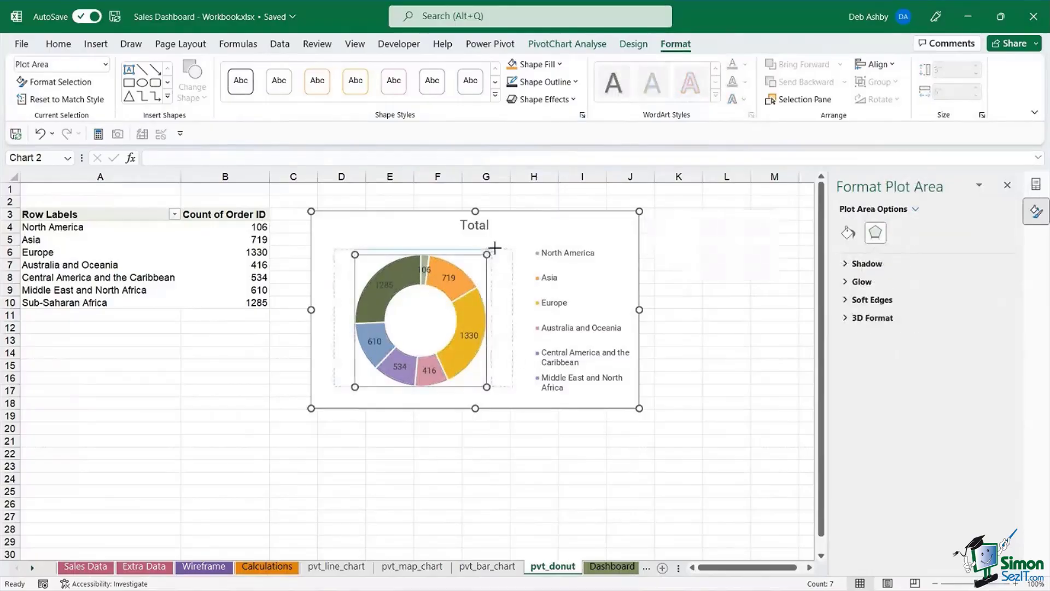
pyautogui.moveTo(487, 255); pyautogui.dragTo(498, 242)
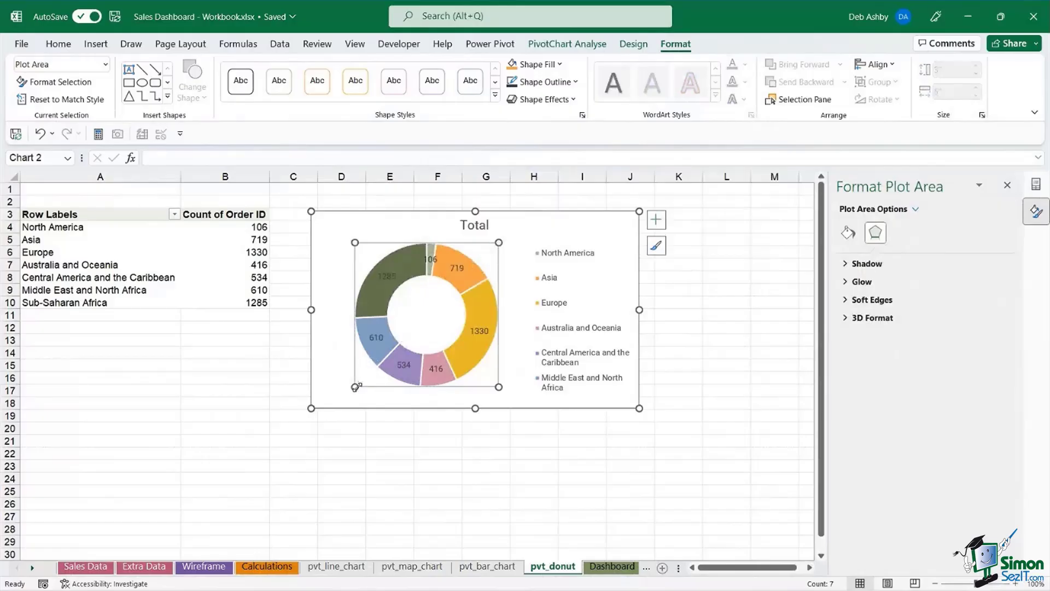
pyautogui.moveTo(355, 386); pyautogui.dragTo(345, 396)
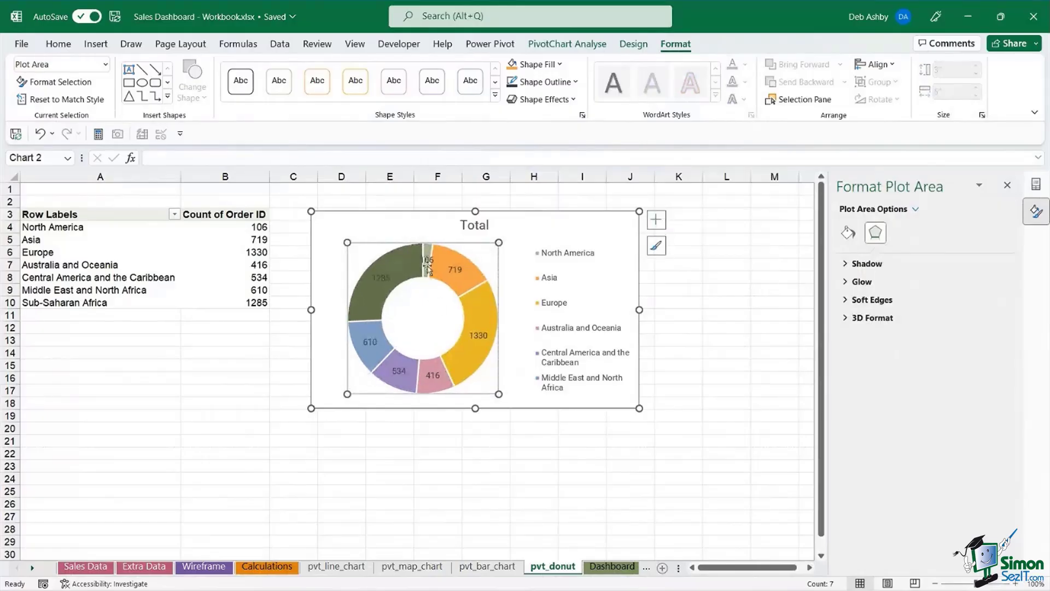
pyautogui.click(380, 279)
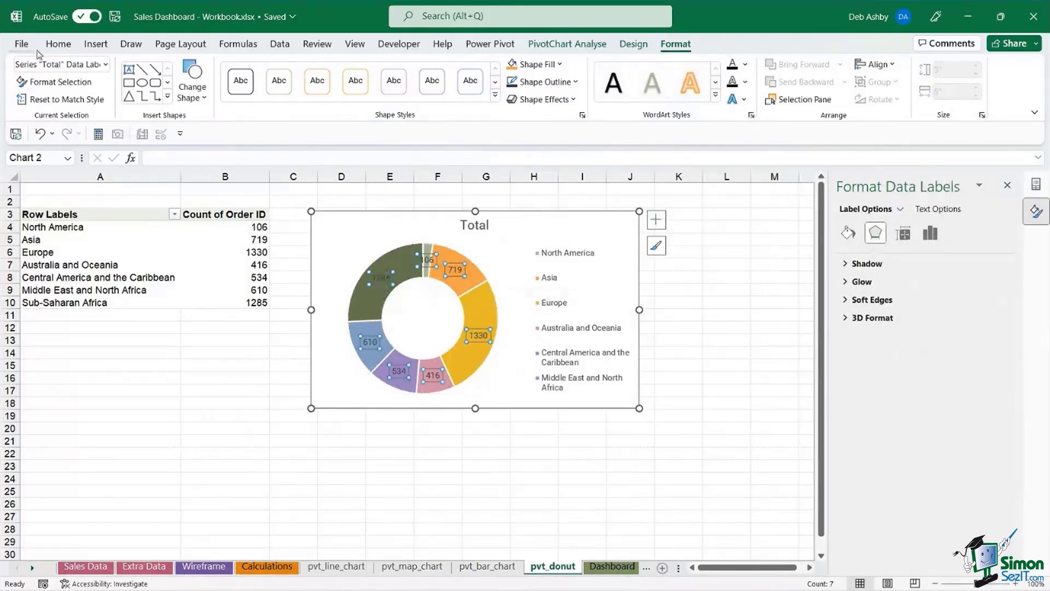
# - Make the doughnut's data labels bold and white
pyautogui.click(54, 49)
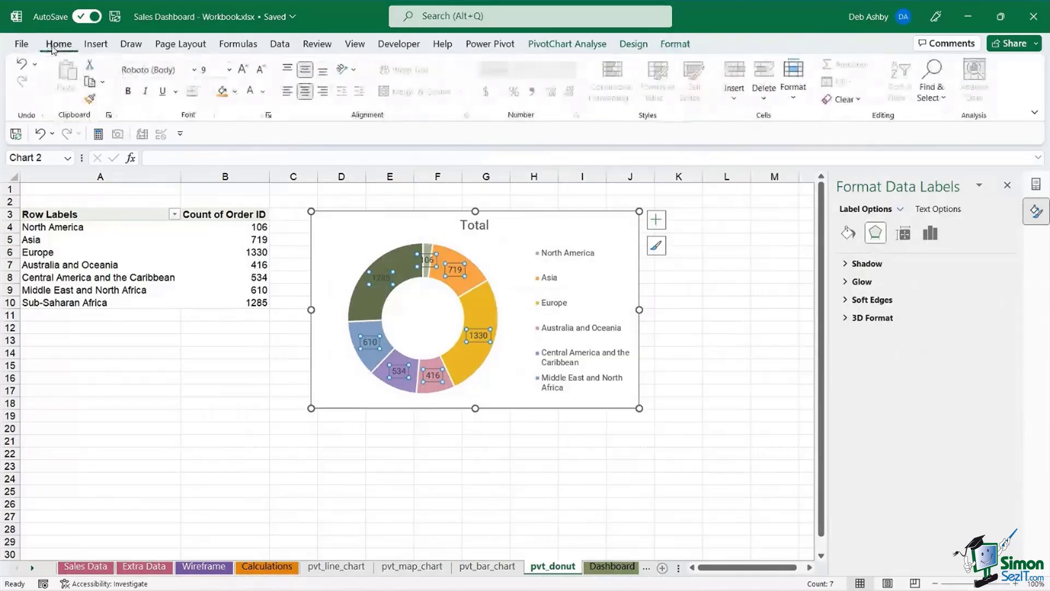
pyautogui.click(251, 92)
pyautogui.click(128, 90)
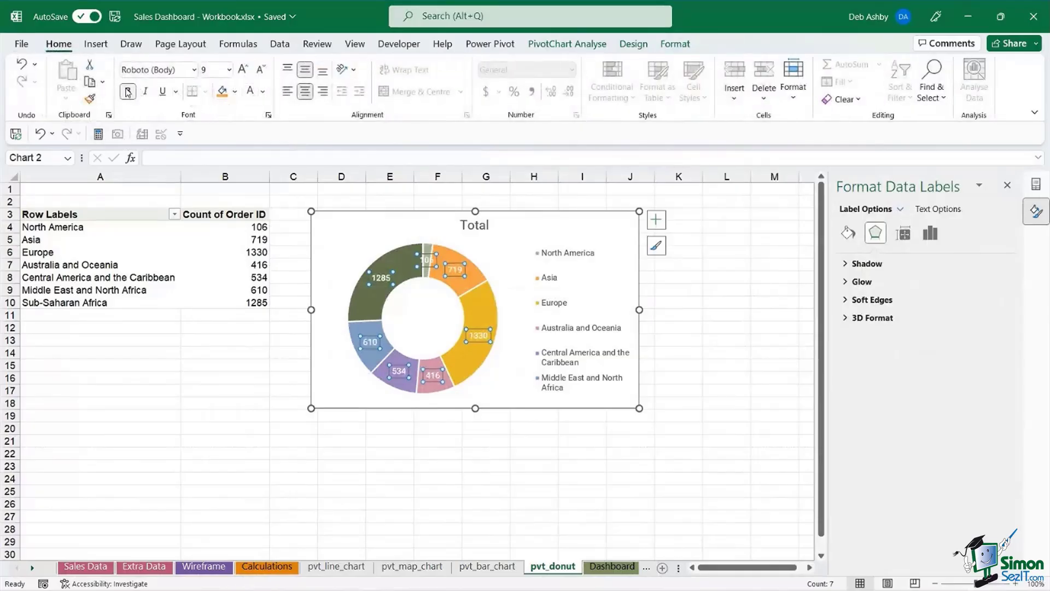
pyautogui.click(681, 301)
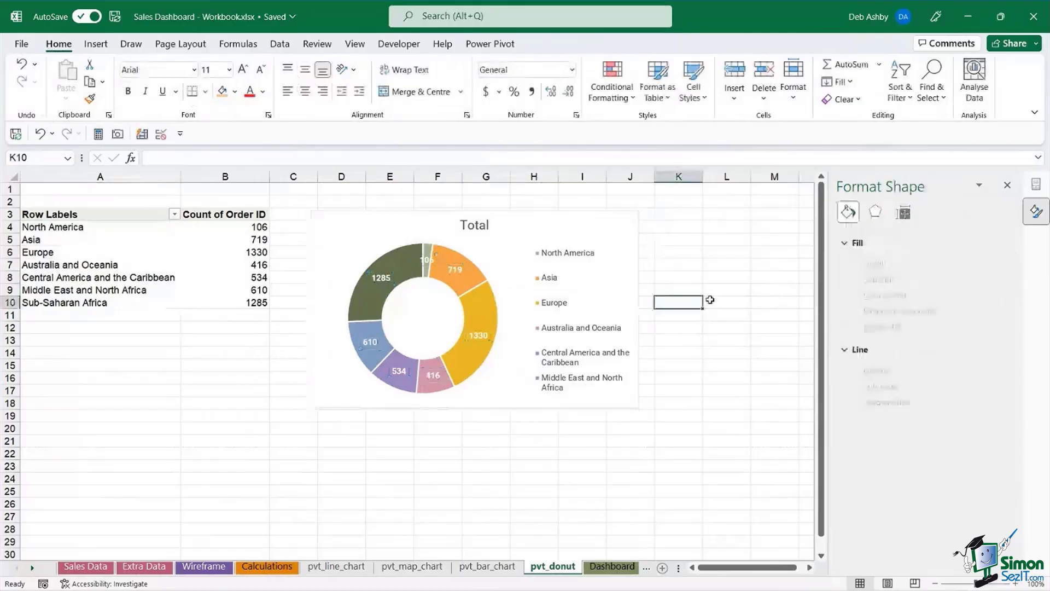
# - Replace the chart title 'Total' with 'Number of Orders by Region'
pyautogui.click(469, 226)
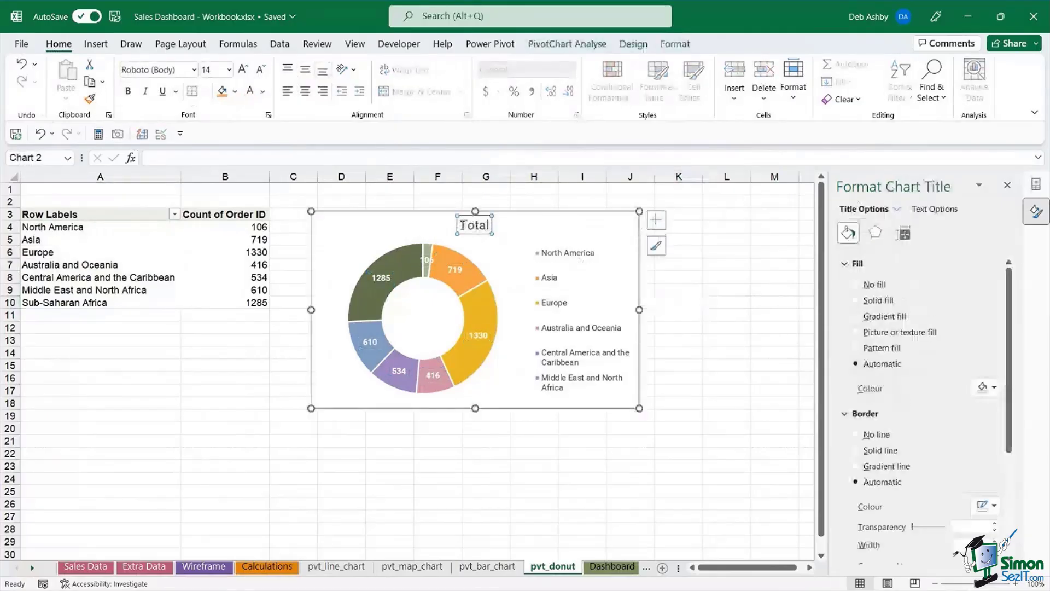
pyautogui.doubleClick(470, 226)
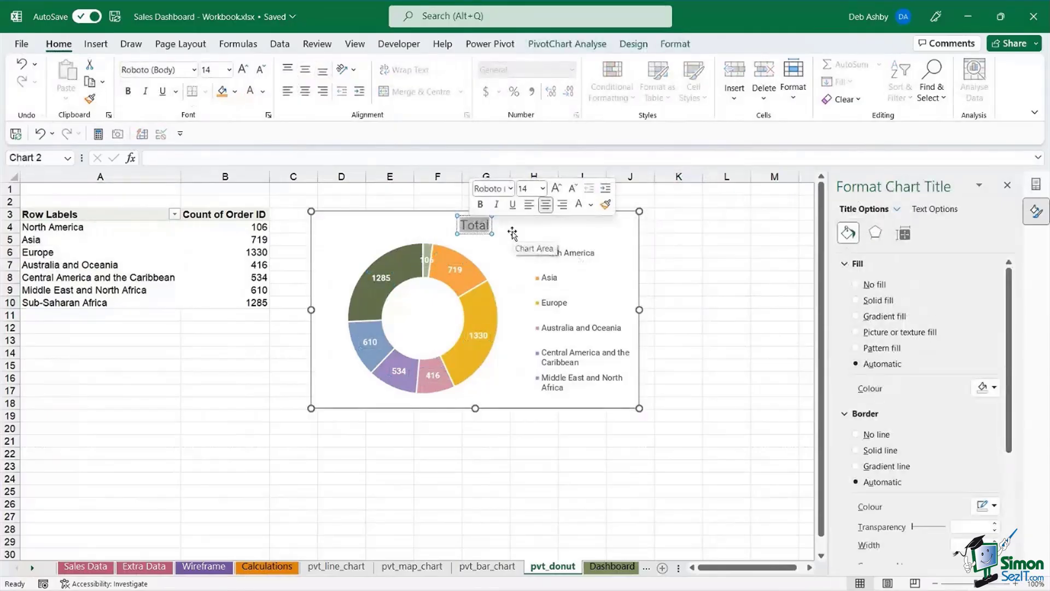
pyautogui.write('Nu')
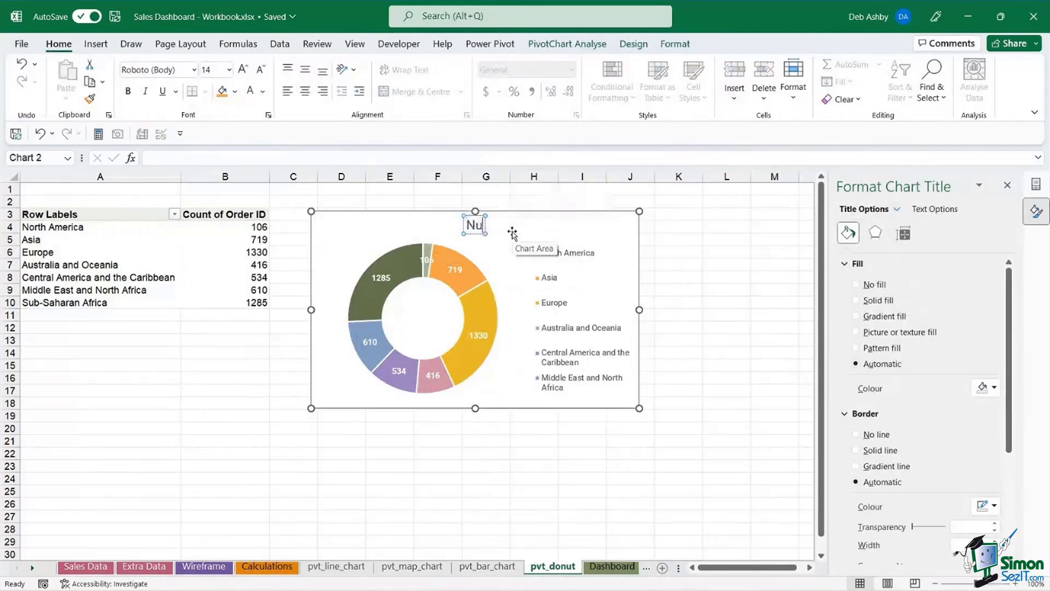
pyautogui.write('mber of')
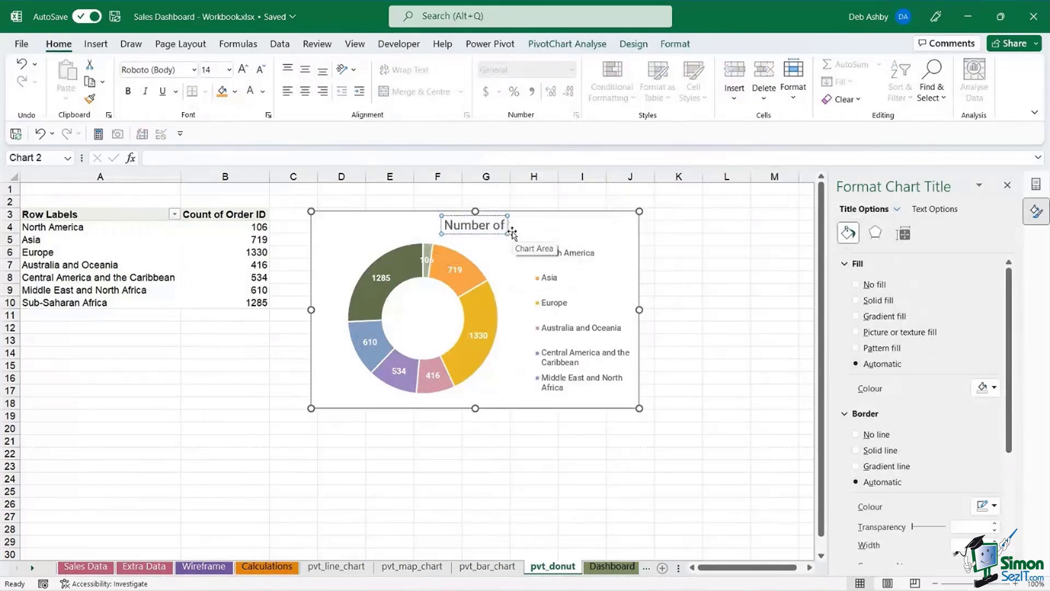
pyautogui.write(' Orders by')
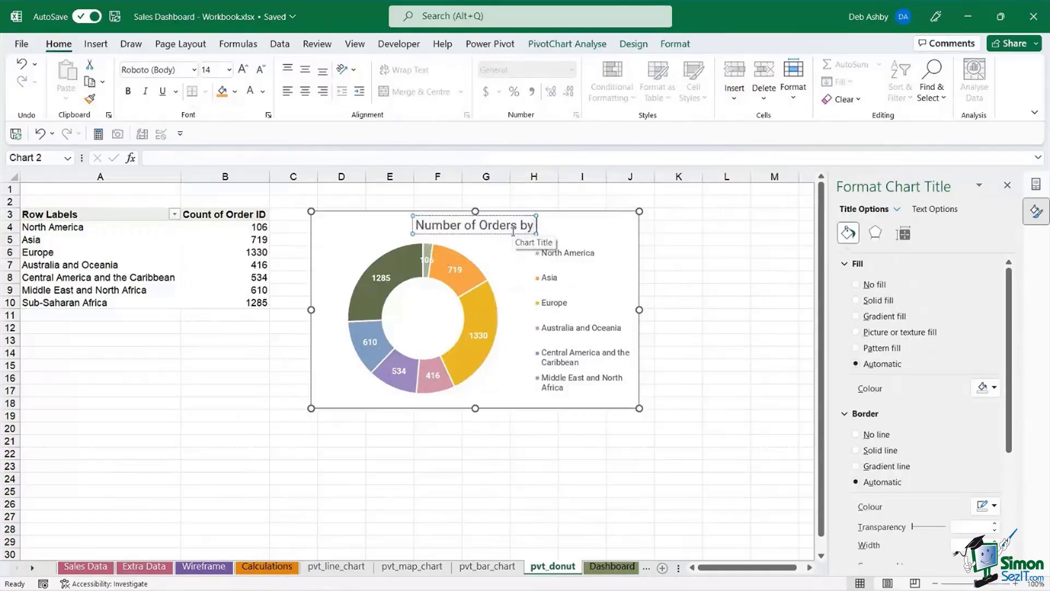
pyautogui.write(' Region')
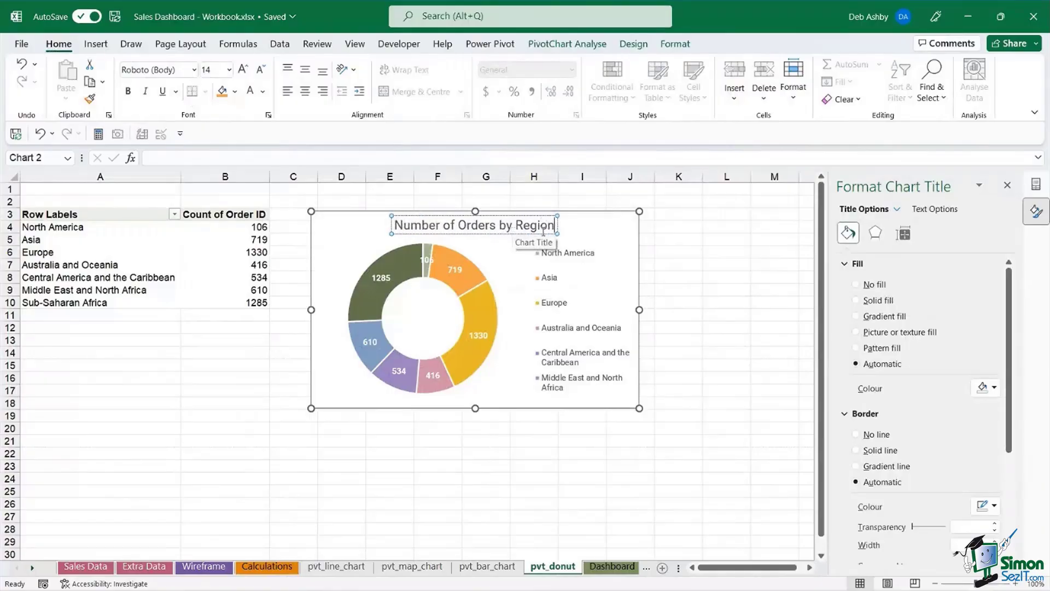
pyautogui.click(704, 253)
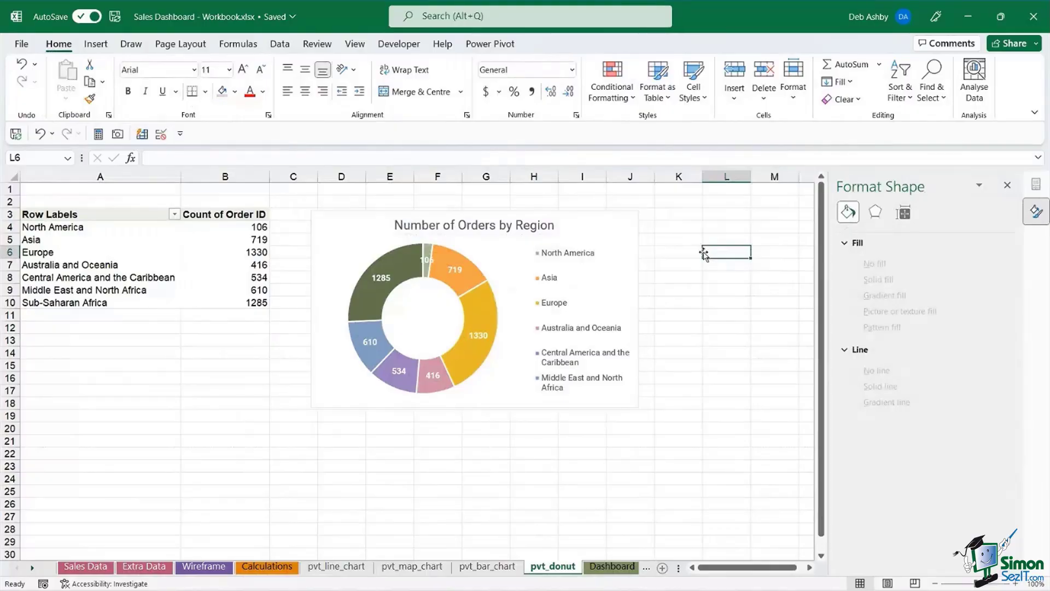
# - Deselect the doughnut chart, switch to the Dashboard sheet, and save the workbook with Ctrl+S
pyautogui.click(569, 232)
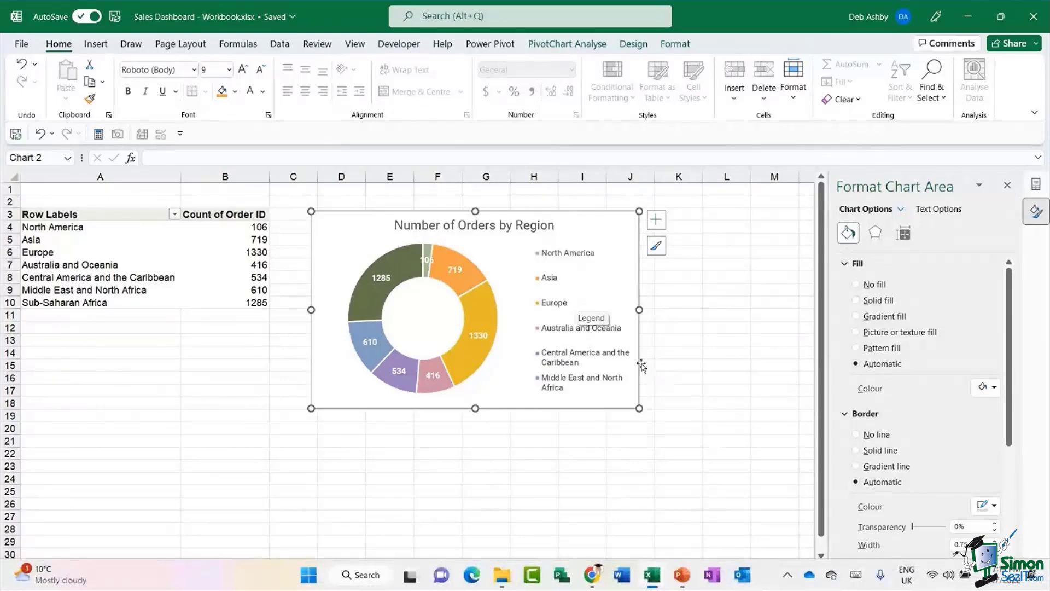
pyautogui.click(670, 324)
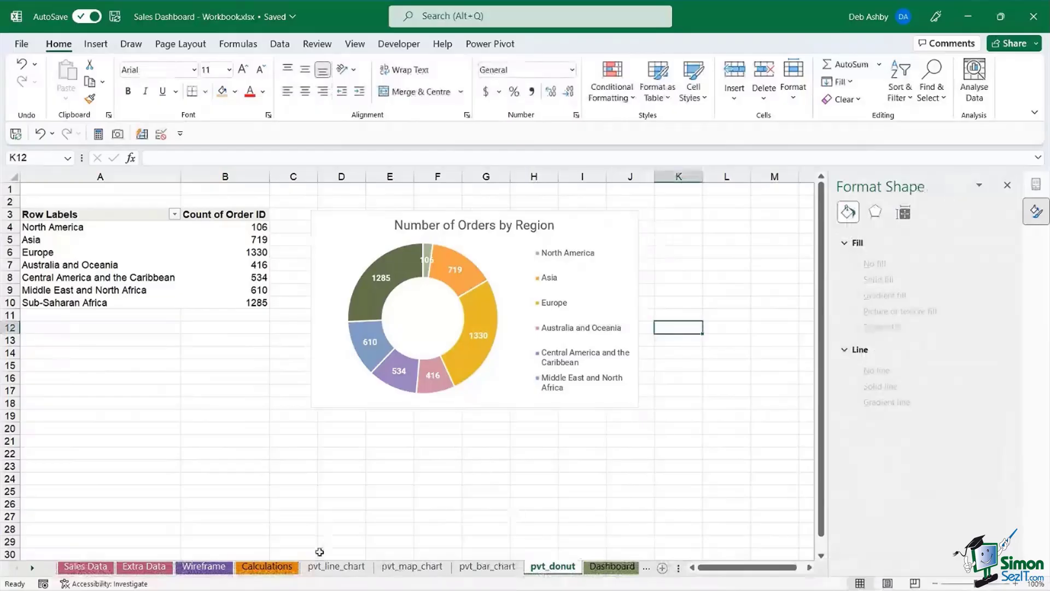
pyautogui.click(617, 567)
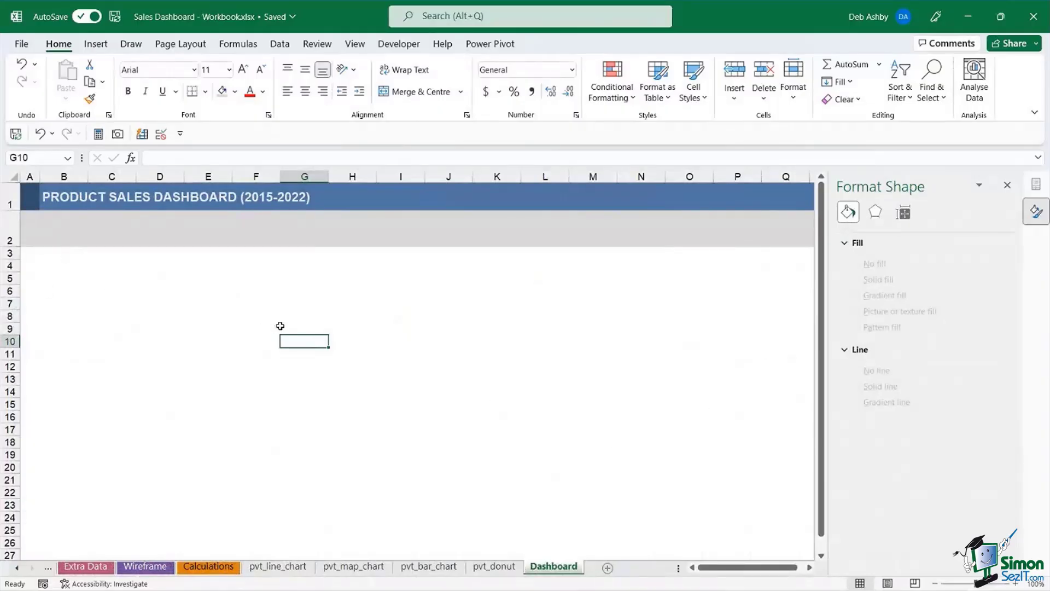
pyautogui.hotkey('ctrl', 's')
# - Go to the Calculations sheet, close the Format Shape pane, and select the Most Profitable Item metric
pyautogui.click(209, 566)
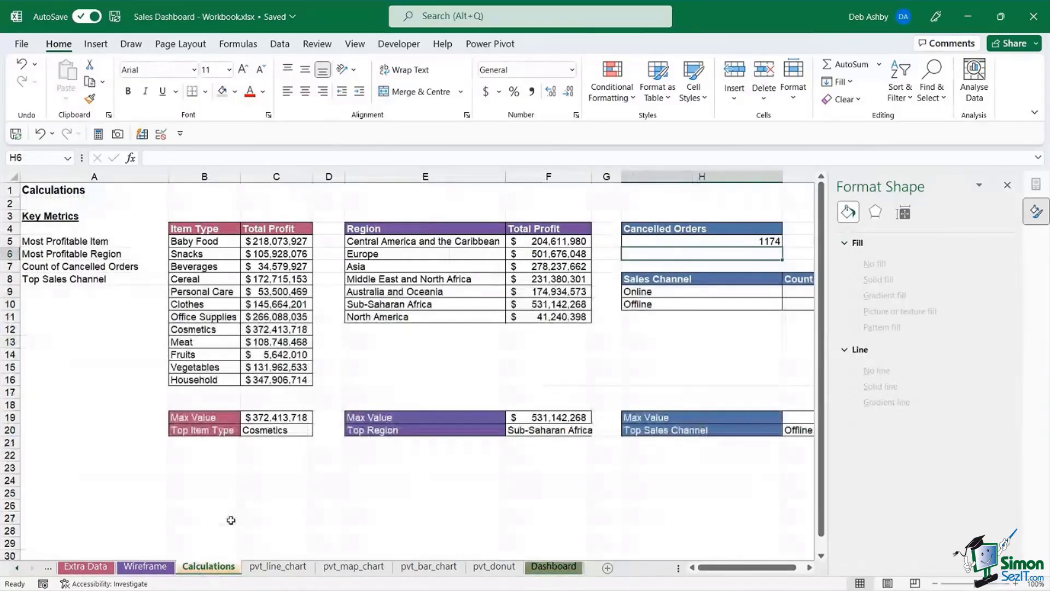
pyautogui.click(1007, 185)
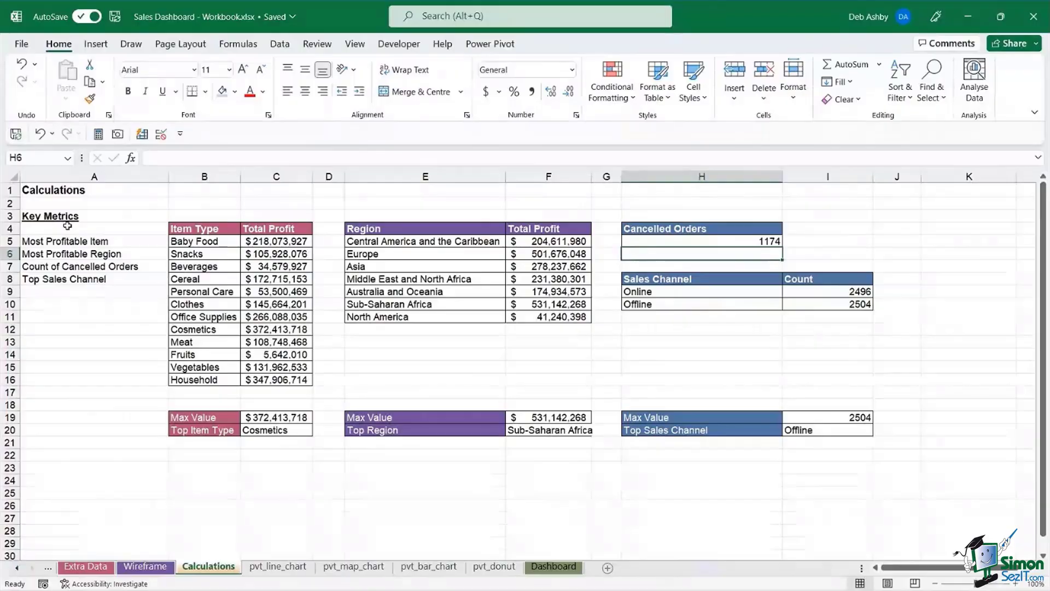
pyautogui.click(136, 244)
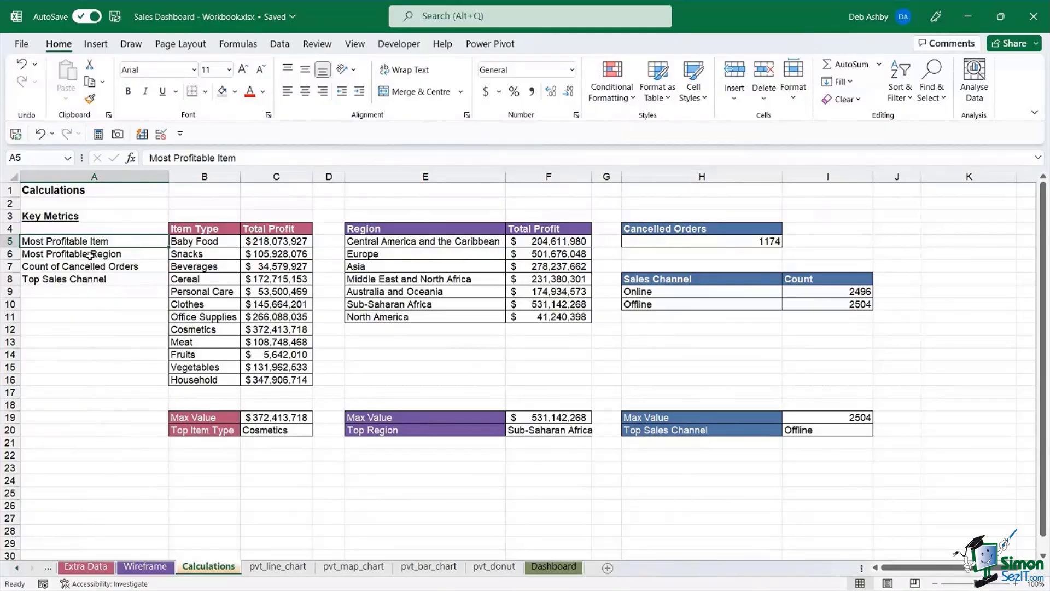
pyautogui.click(89, 280)
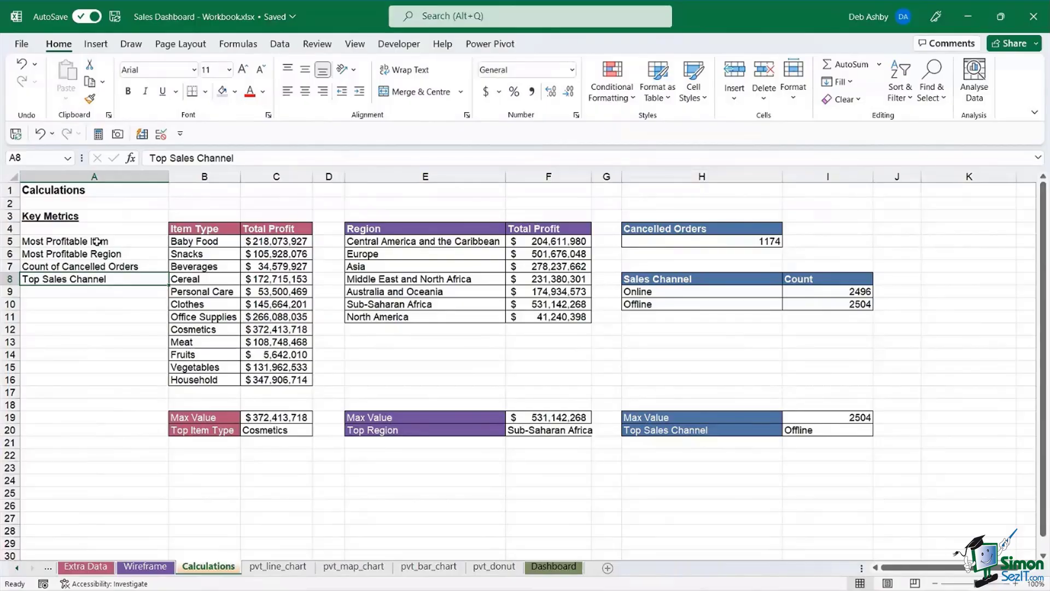
pyautogui.click(205, 269)
pyautogui.click(50, 241)
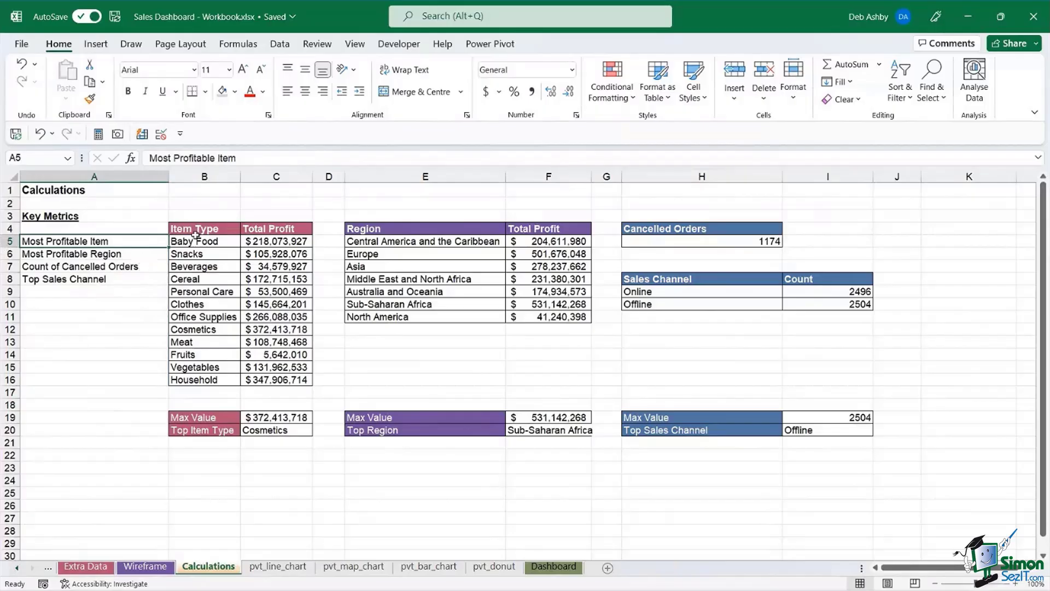
pyautogui.moveTo(191, 228); pyautogui.dragTo(284, 469)
pyautogui.click(360, 364)
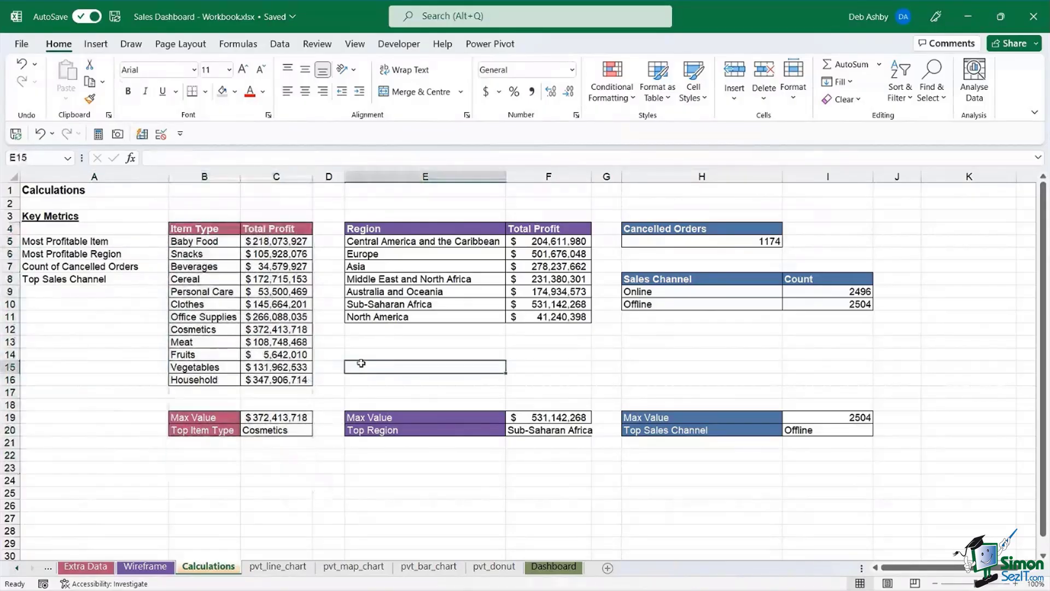
pyautogui.click(61, 243)
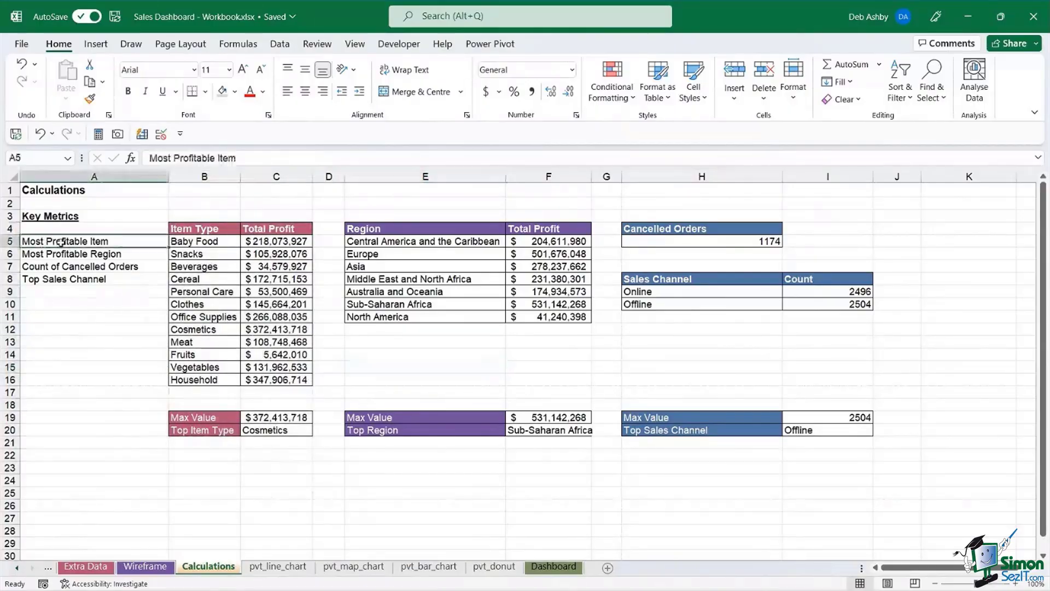
pyautogui.click(275, 431)
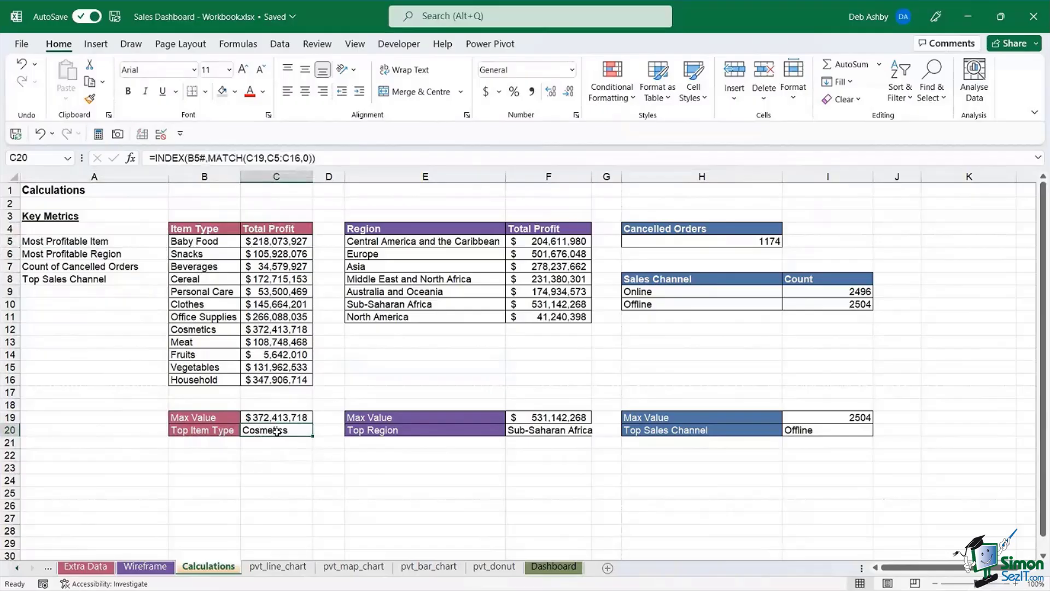
pyautogui.click(198, 241)
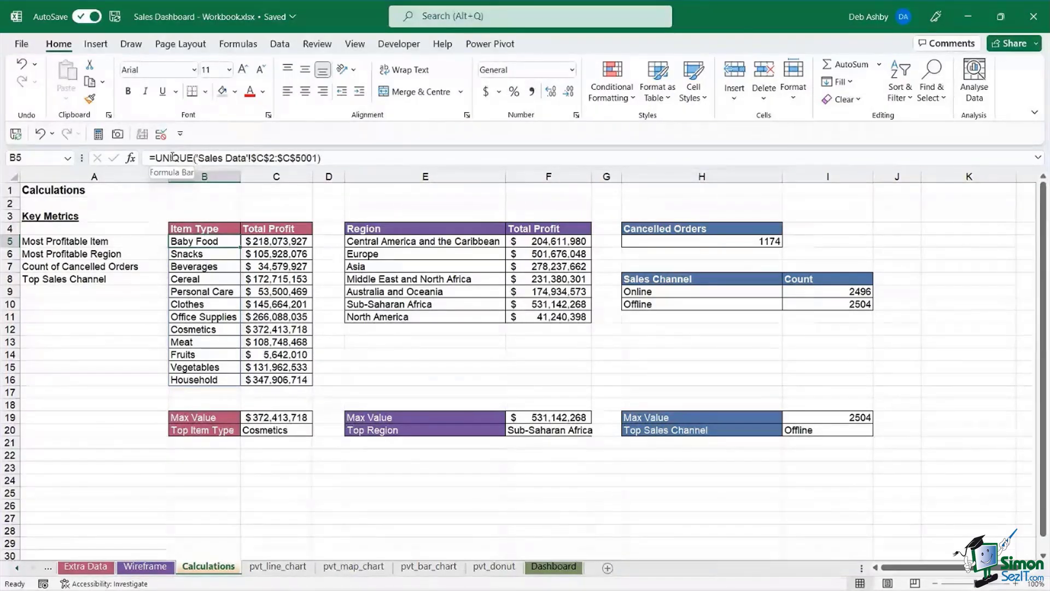
pyautogui.click(18, 568)
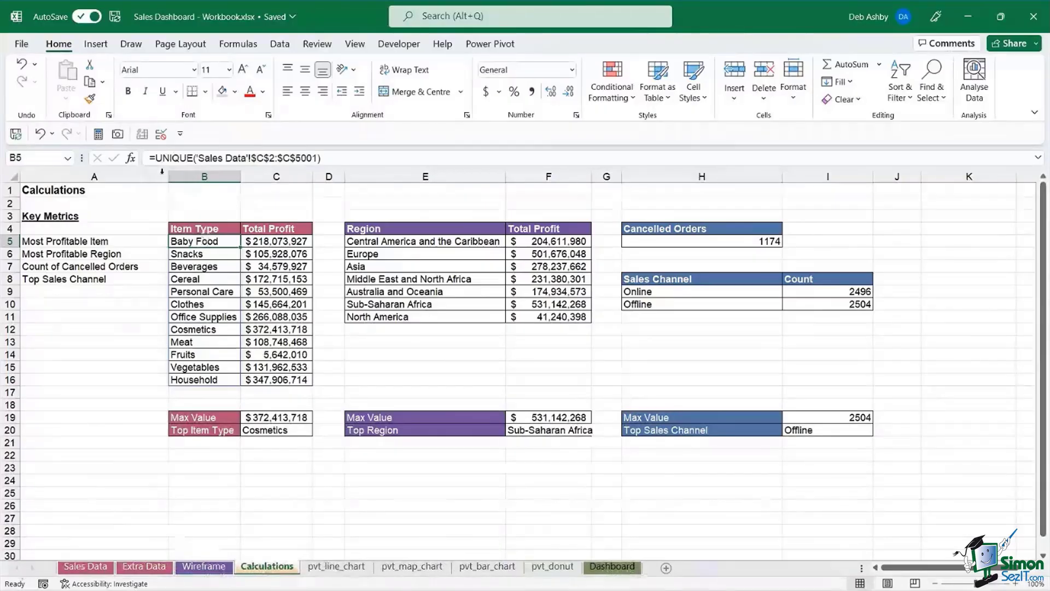
pyautogui.click(86, 566)
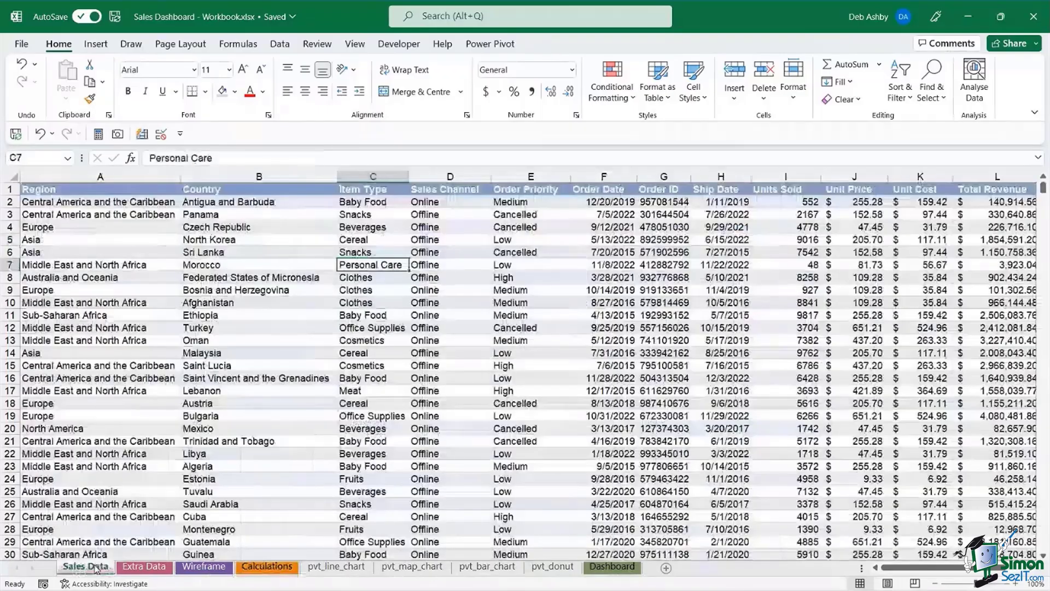
pyautogui.click(385, 175)
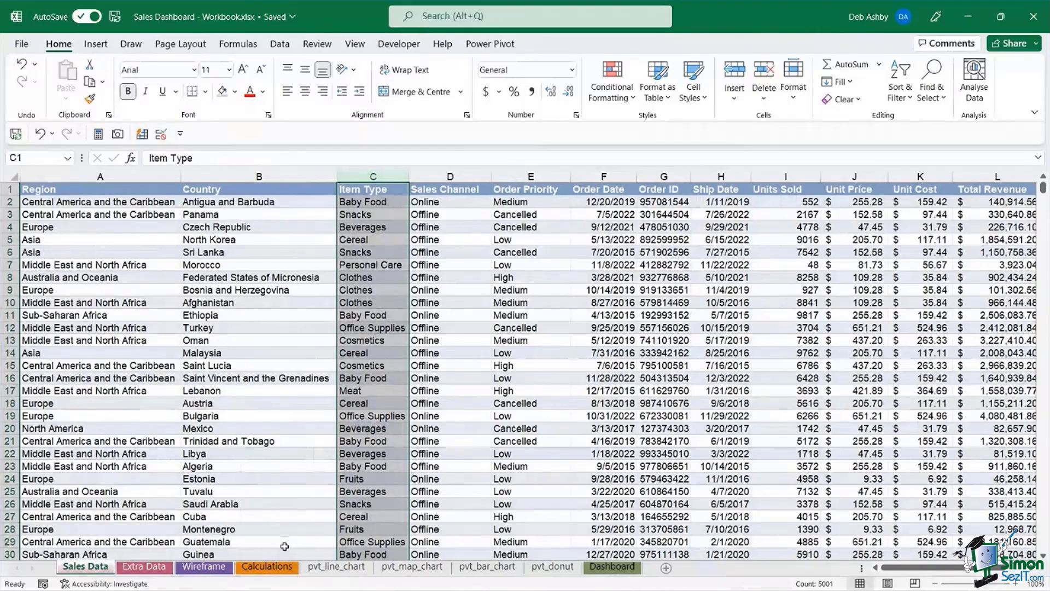
pyautogui.click(272, 569)
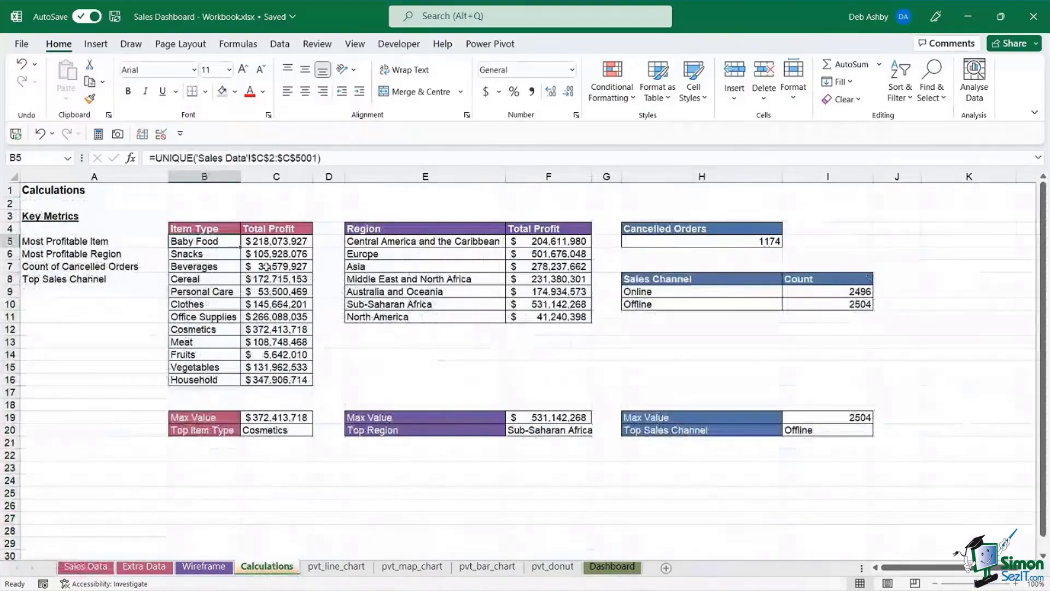
pyautogui.press('Right')
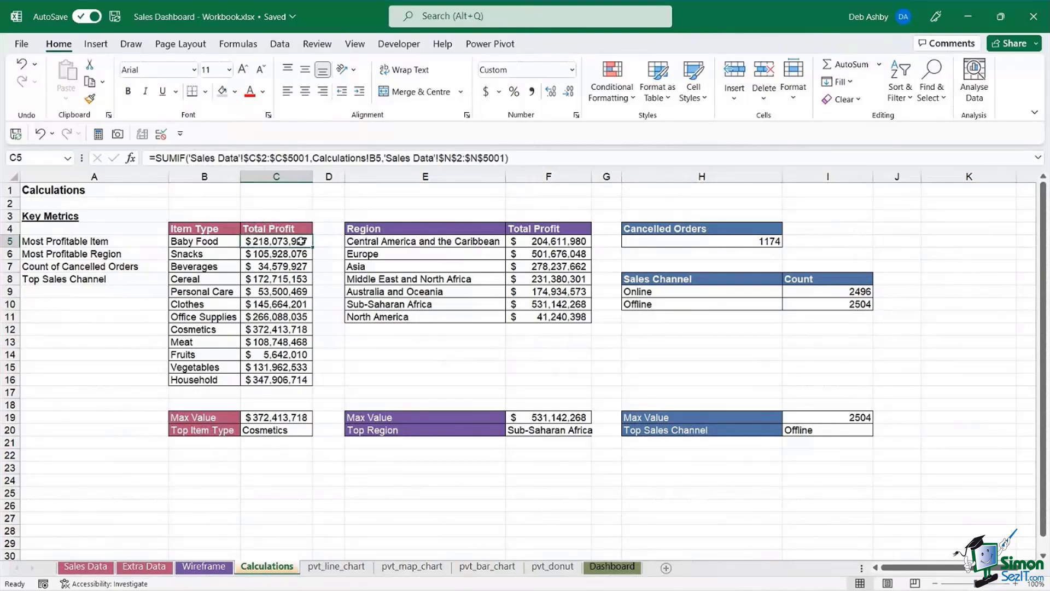
pyautogui.click(215, 241)
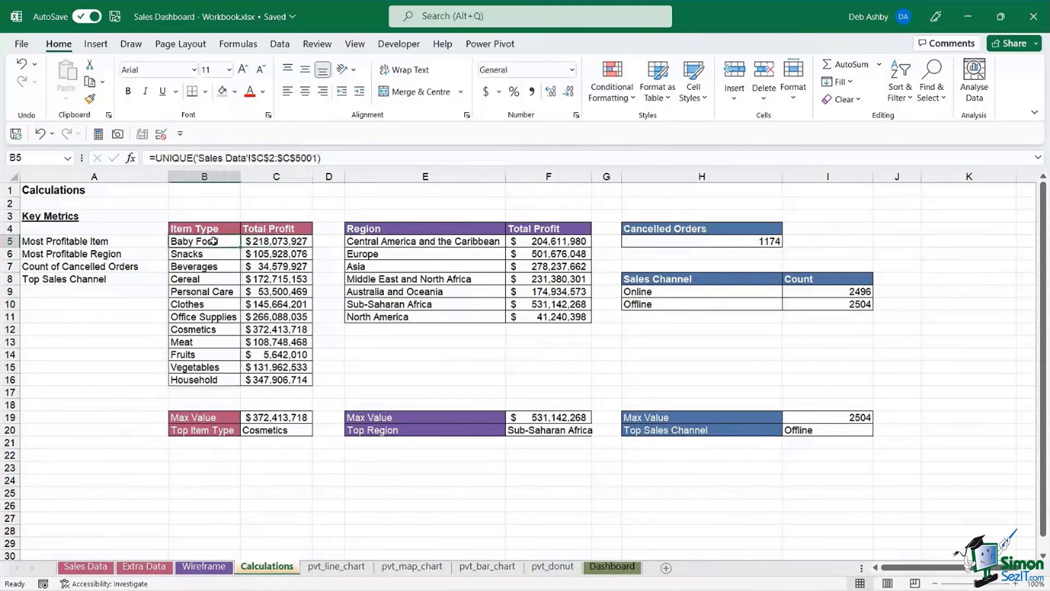
pyautogui.click(213, 253)
pyautogui.click(212, 267)
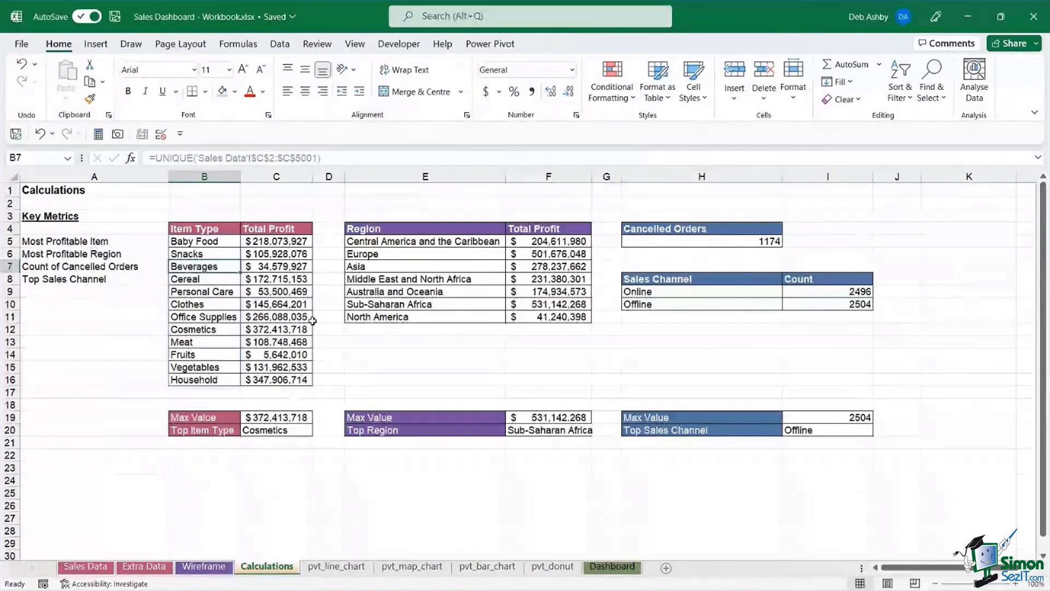
pyautogui.click(273, 418)
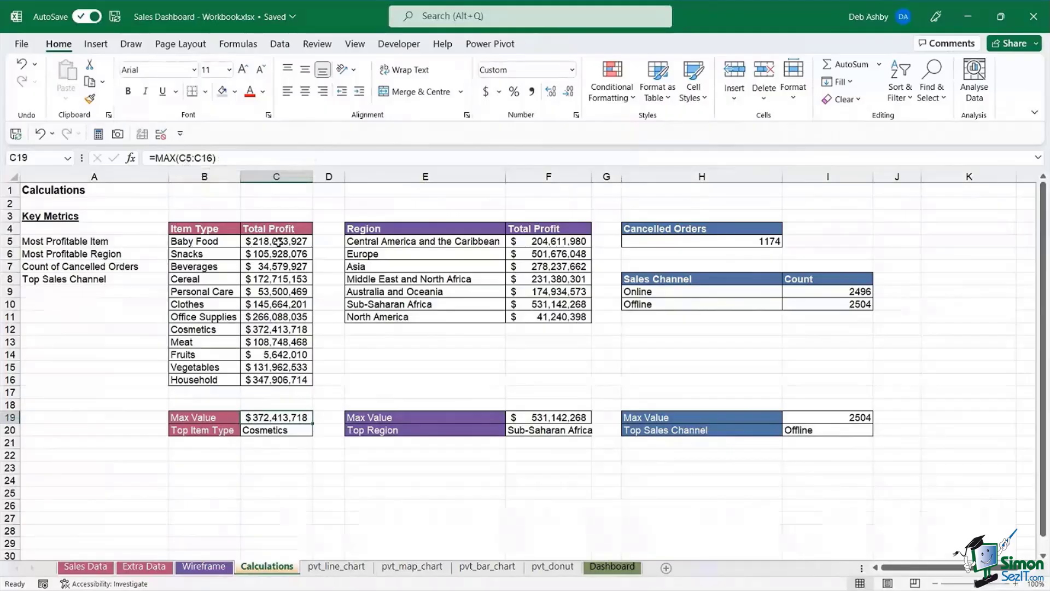
pyautogui.moveTo(278, 242); pyautogui.dragTo(276, 379)
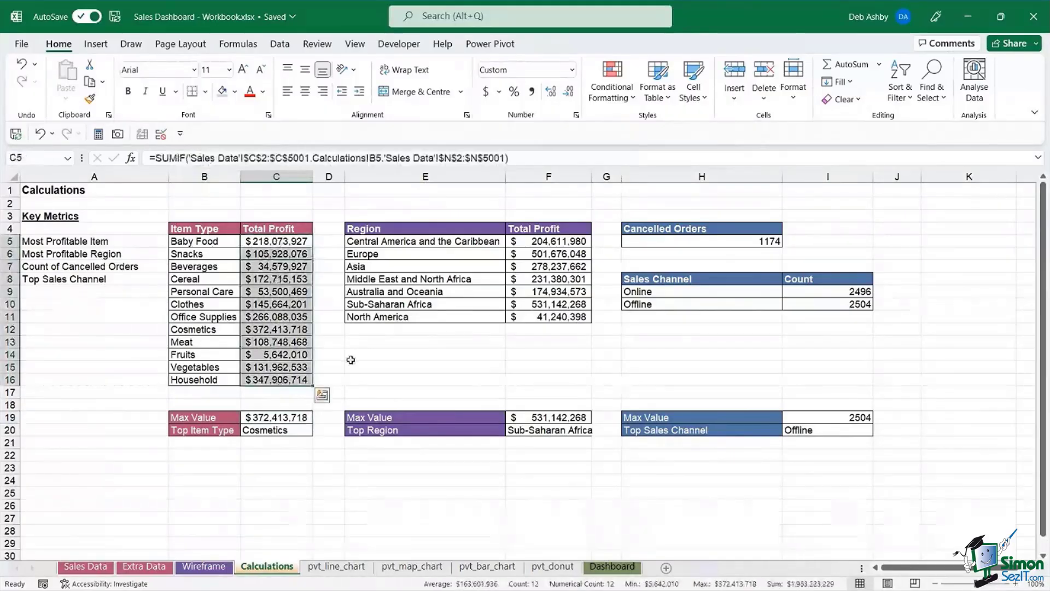
pyautogui.click(270, 417)
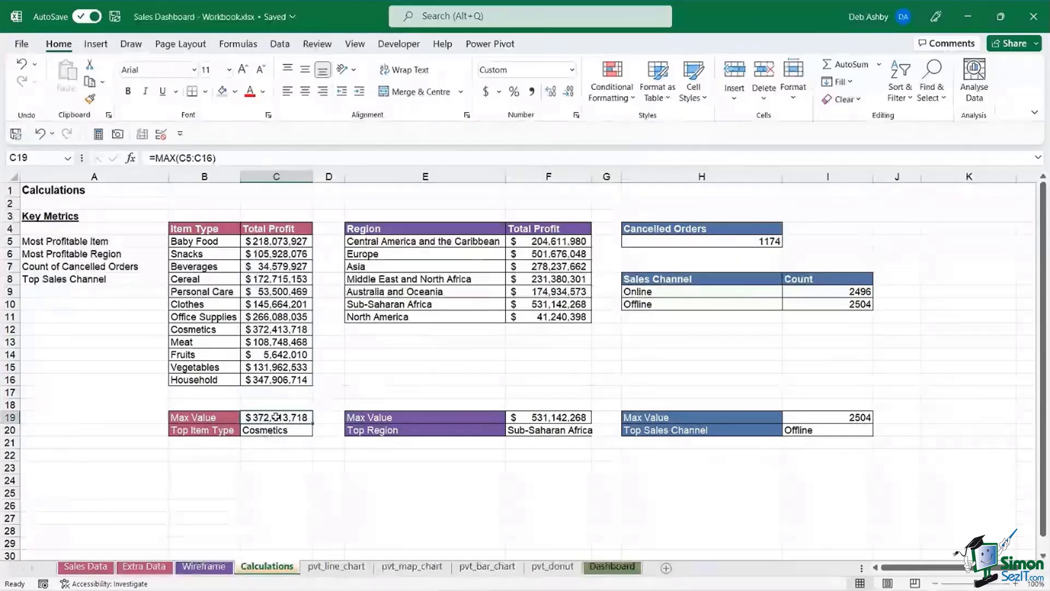
pyautogui.click(278, 429)
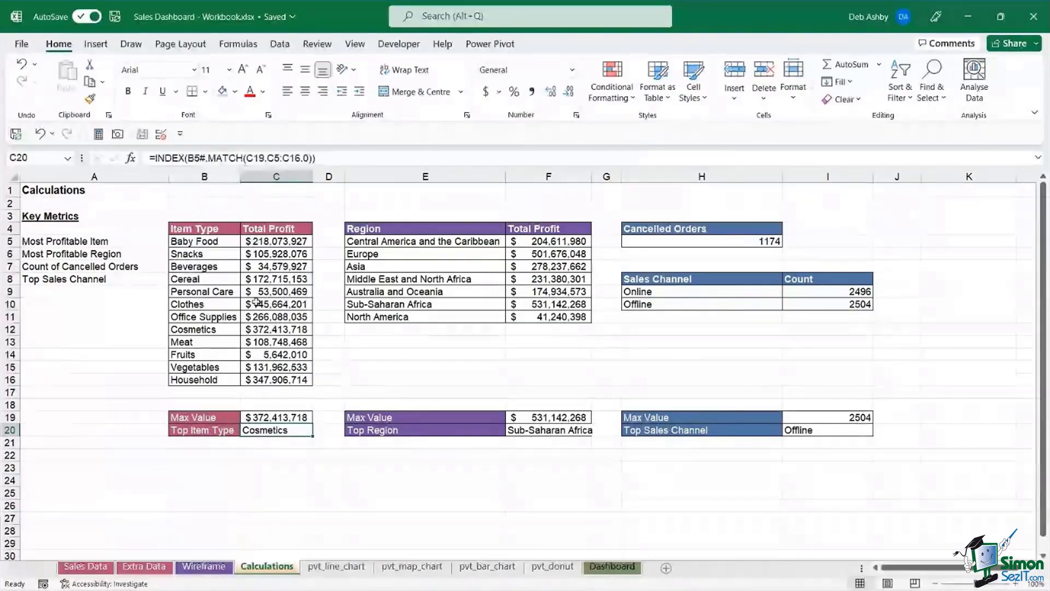
pyautogui.click(264, 417)
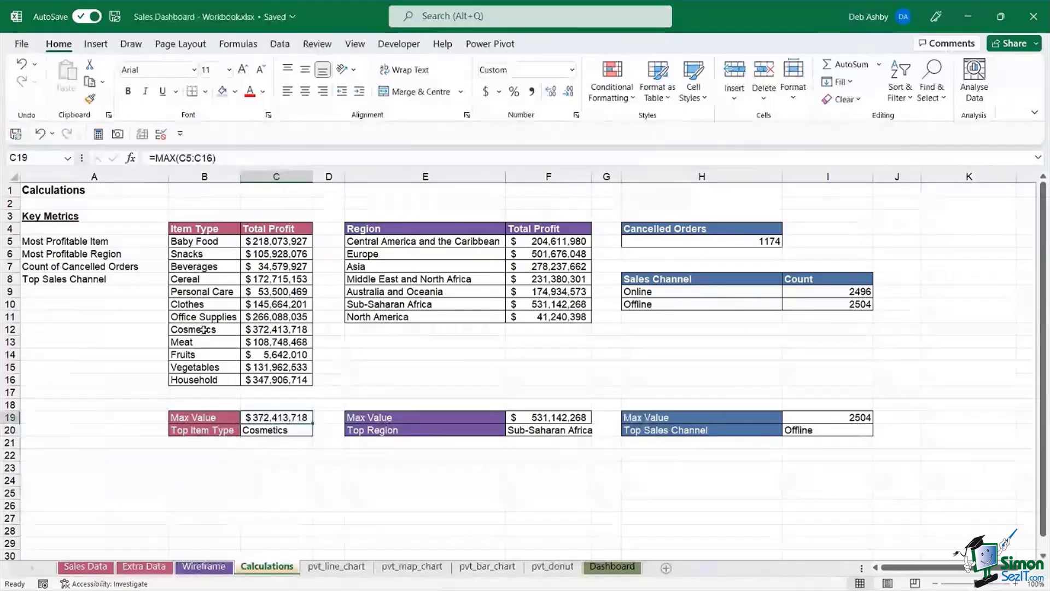
pyautogui.moveTo(203, 329); pyautogui.dragTo(276, 329)
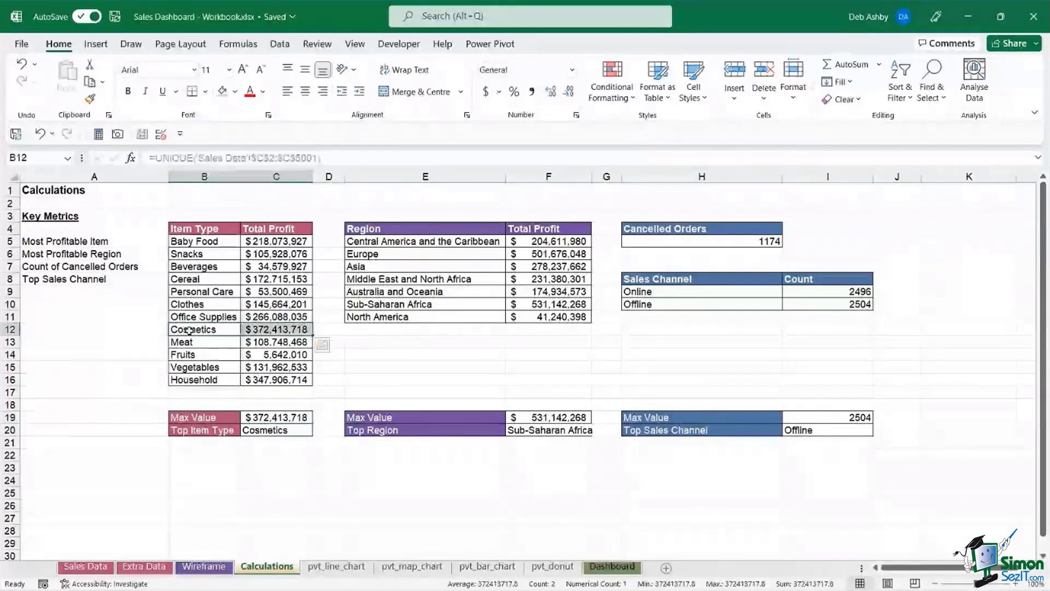
pyautogui.click(301, 431)
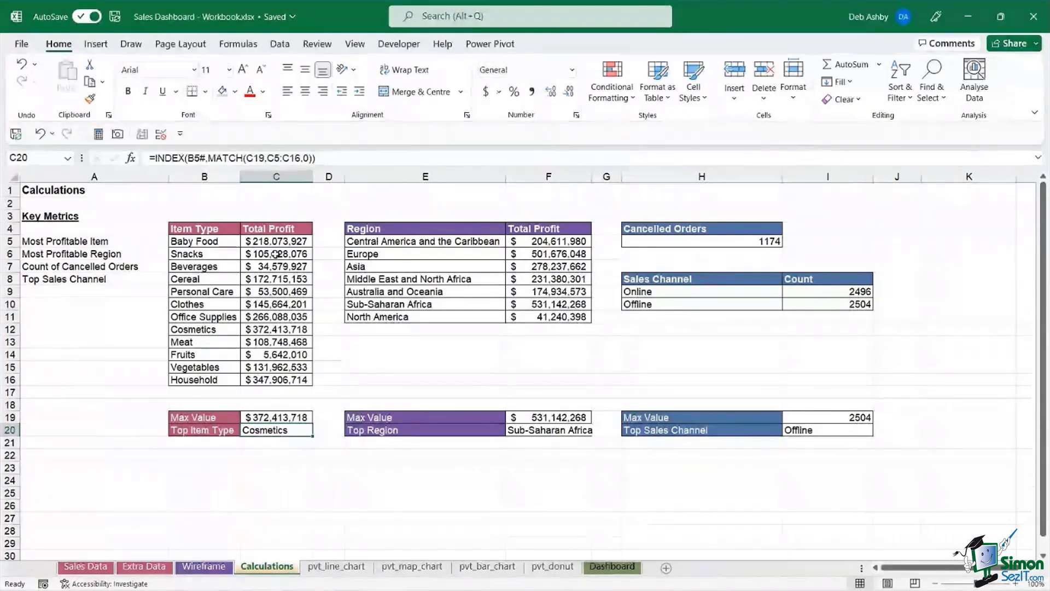
pyautogui.click(388, 241)
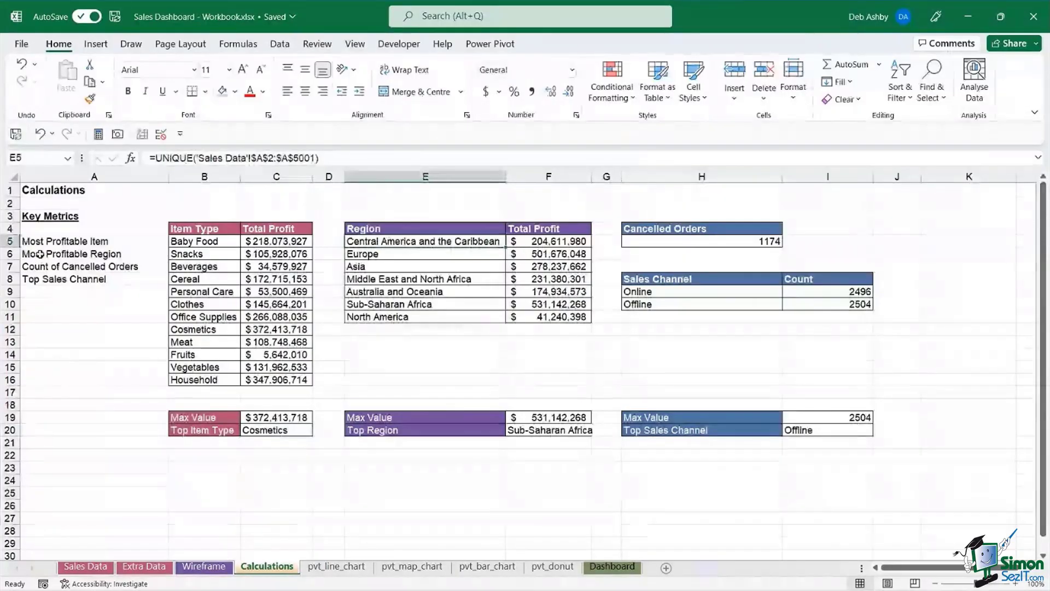
pyautogui.click(40, 254)
pyautogui.click(364, 244)
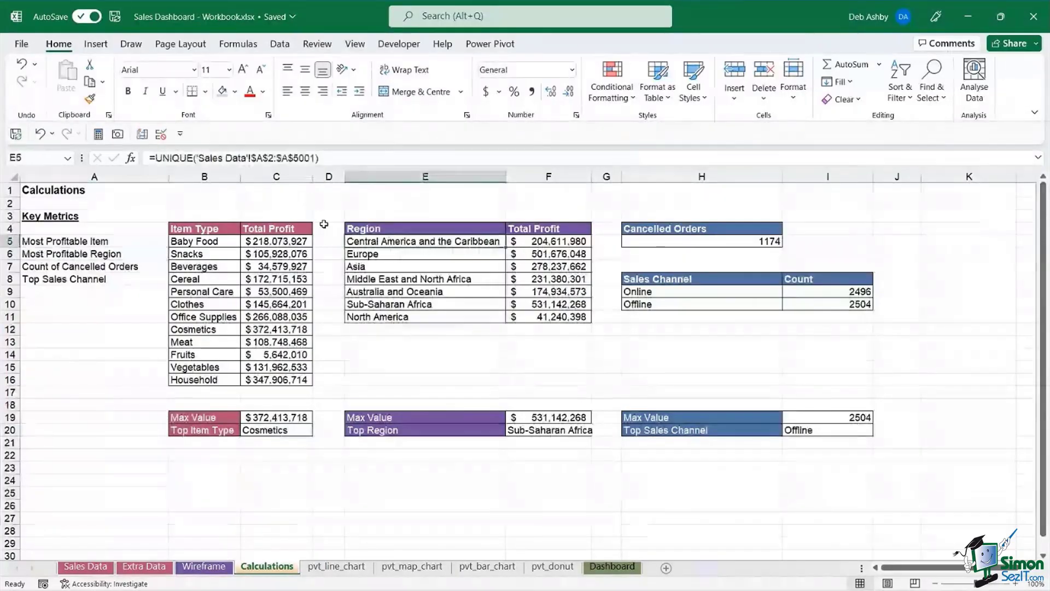
pyautogui.click(558, 241)
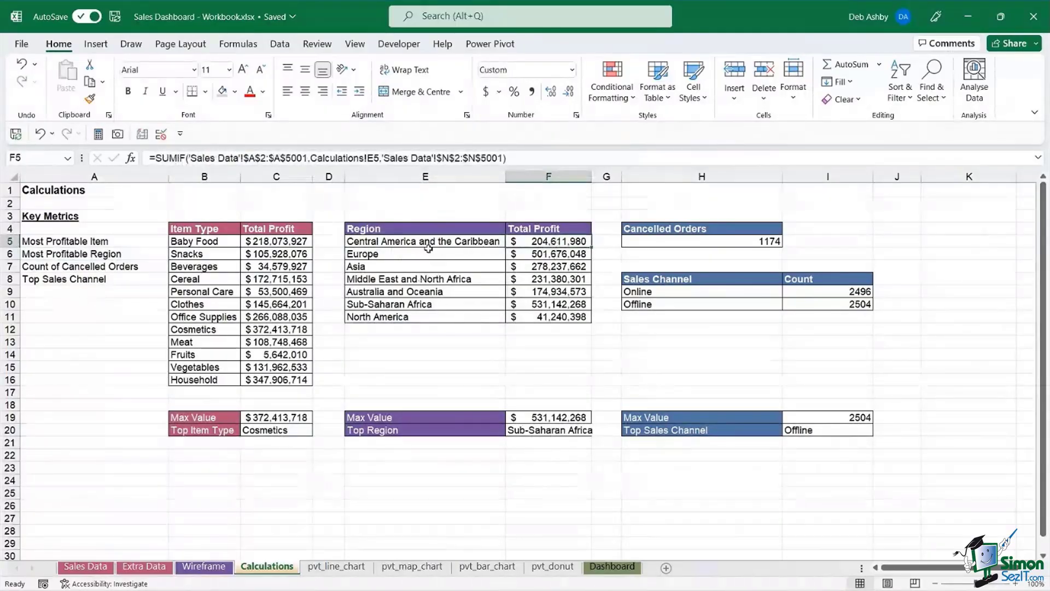
pyautogui.click(561, 417)
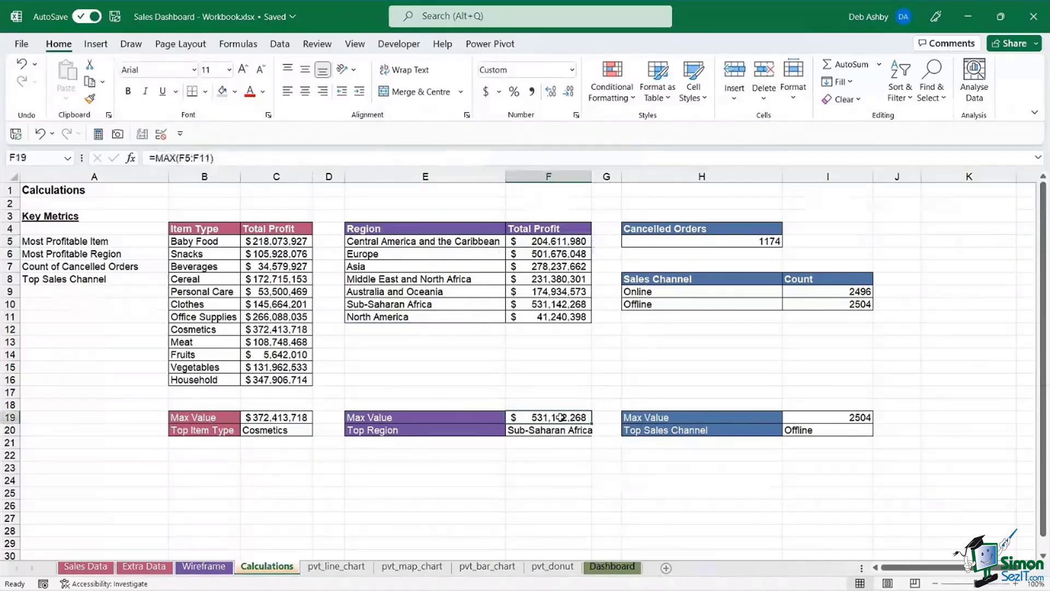
pyautogui.click(557, 430)
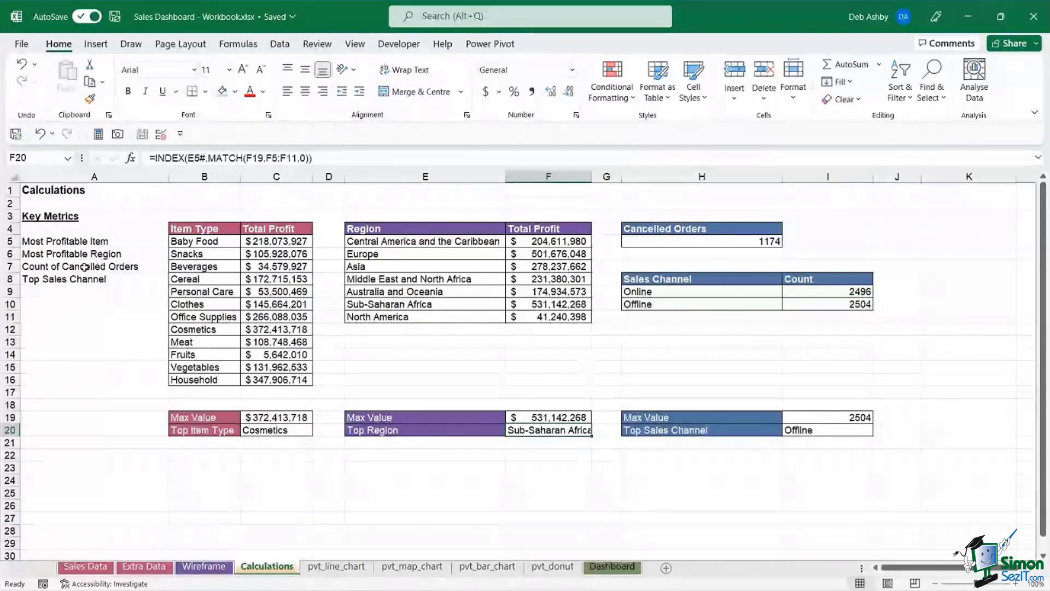
pyautogui.click(699, 242)
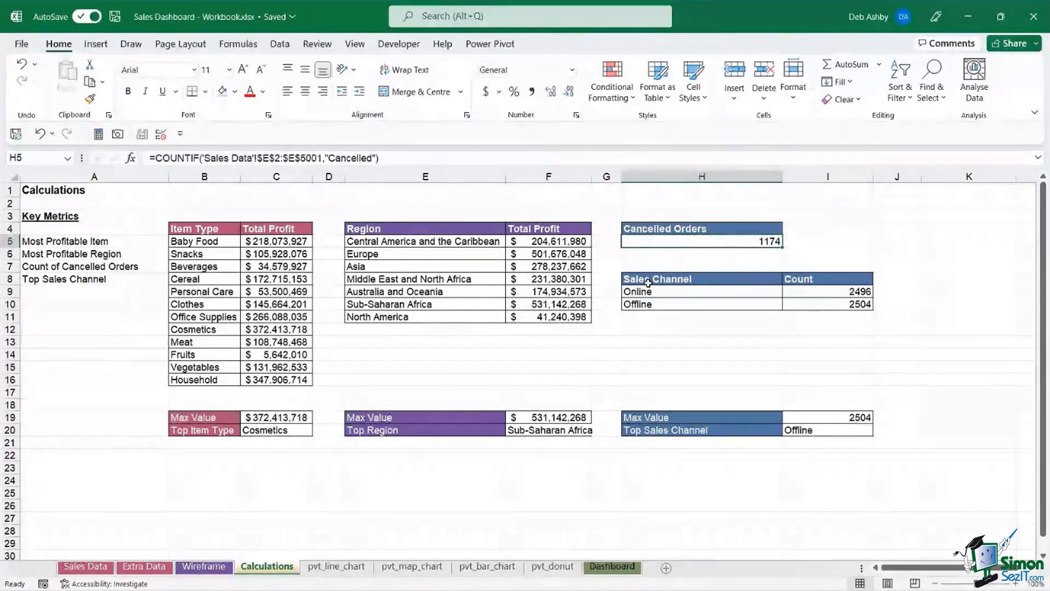
# - Review the Online order count and top sales channel formulas, then go to the Dashboard sheet
pyautogui.moveTo(648, 282); pyautogui.dragTo(845, 298)
pyautogui.click(688, 292)
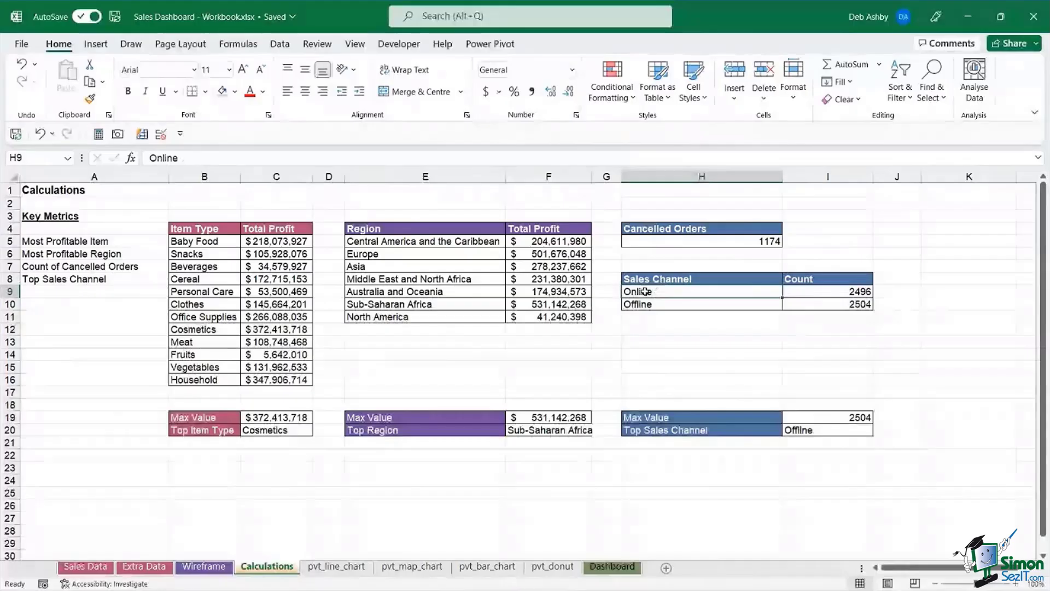
pyautogui.click(849, 291)
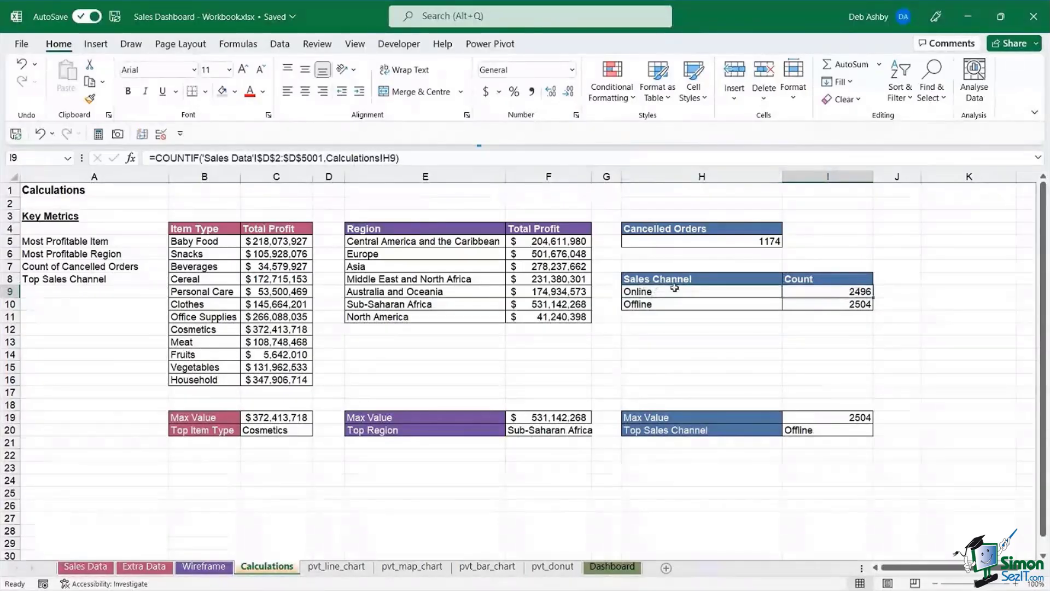
pyautogui.click(859, 416)
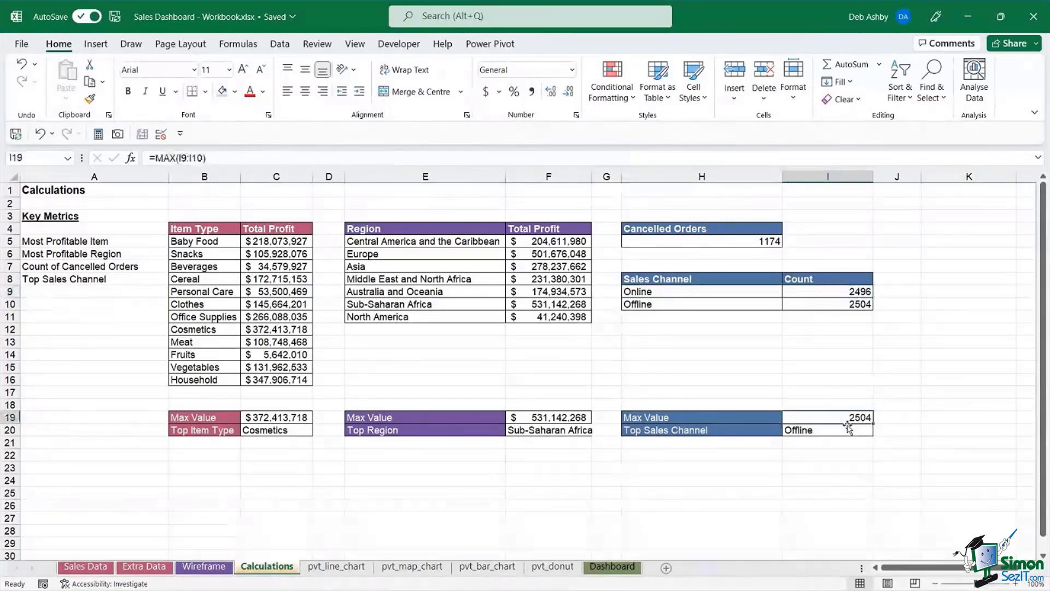
pyautogui.click(796, 430)
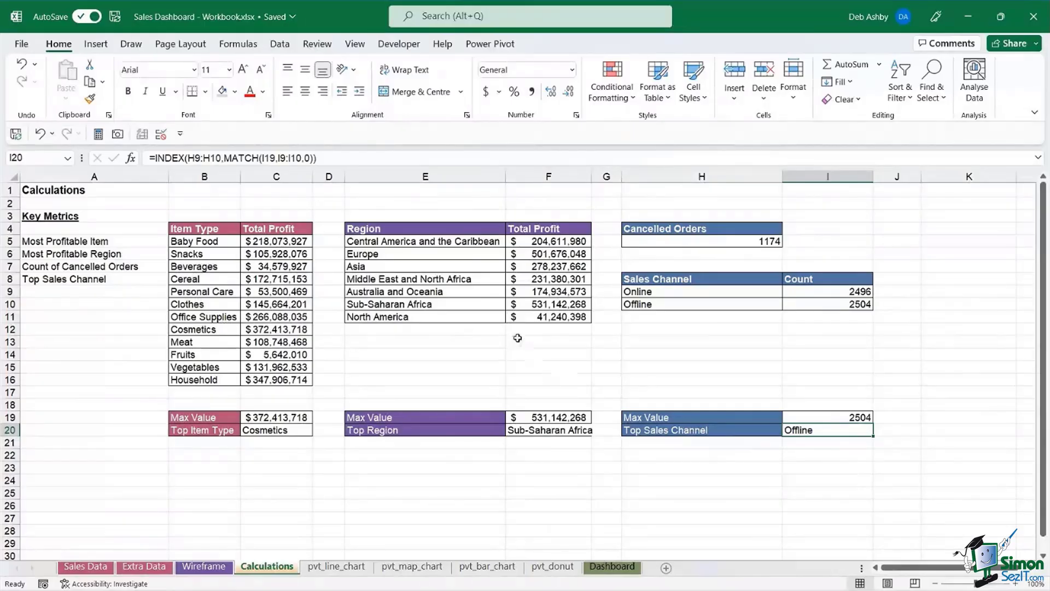
pyautogui.click(613, 567)
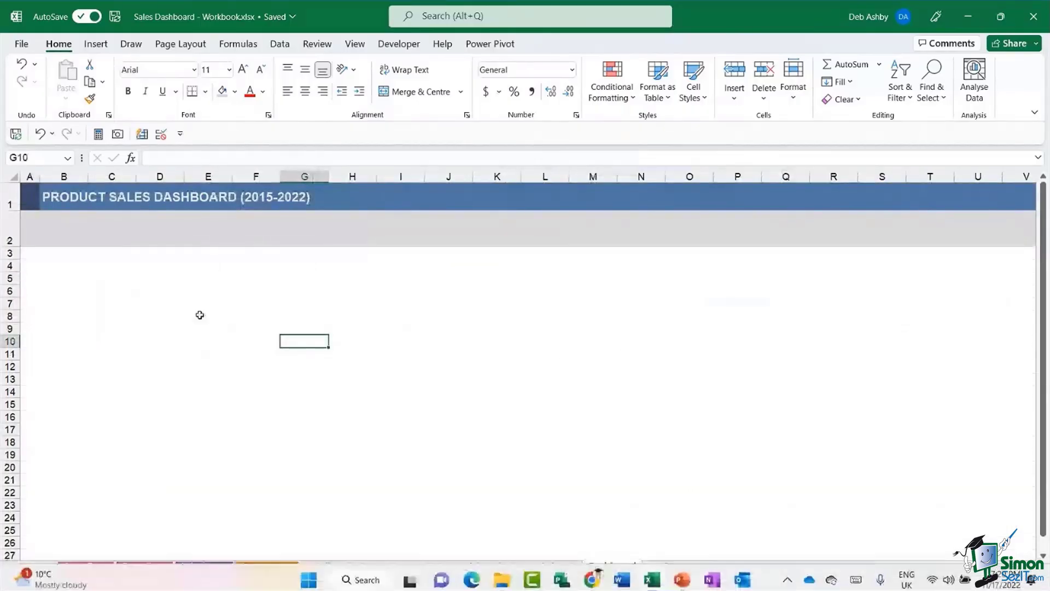
# - Draw a 0.49" by 3.27" rectangle across rows 4–6 below the Dashboard title
pyautogui.click(251, 335)
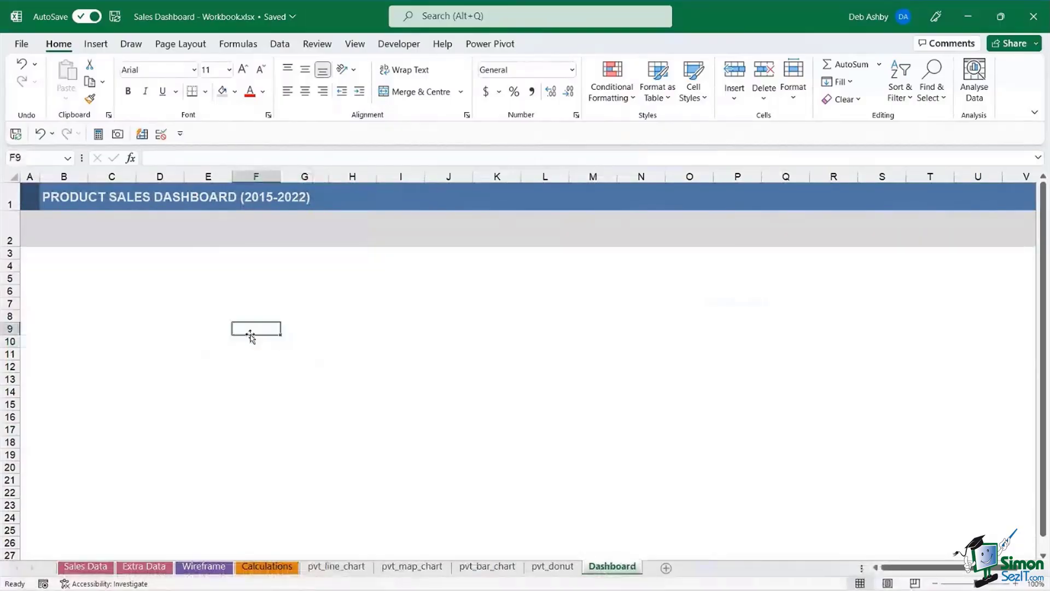
pyautogui.click(286, 566)
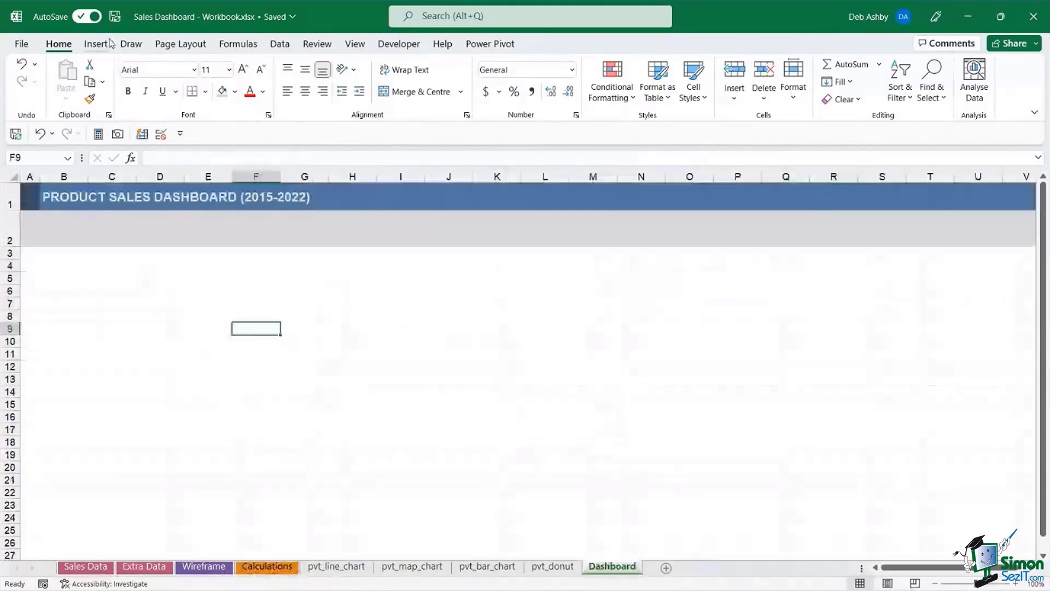
pyautogui.click(109, 44)
pyautogui.click(174, 79)
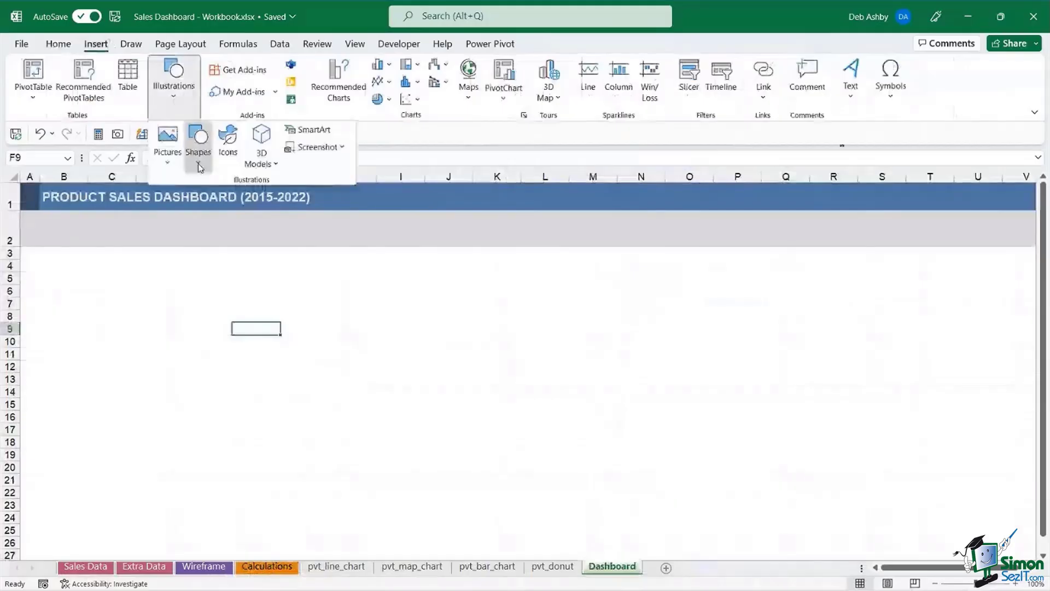
pyautogui.click(199, 153)
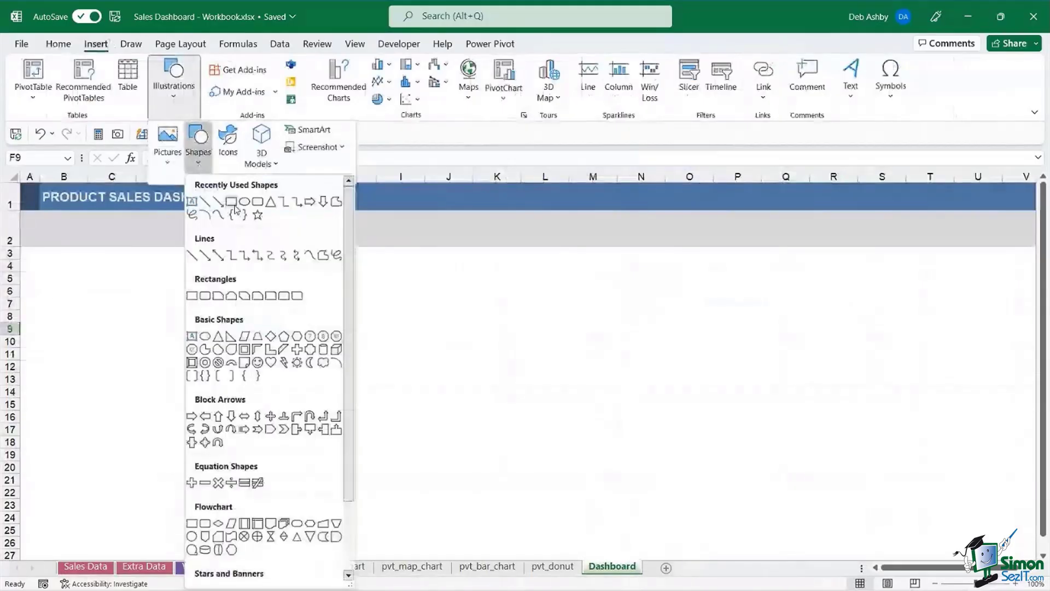
pyautogui.click(232, 203)
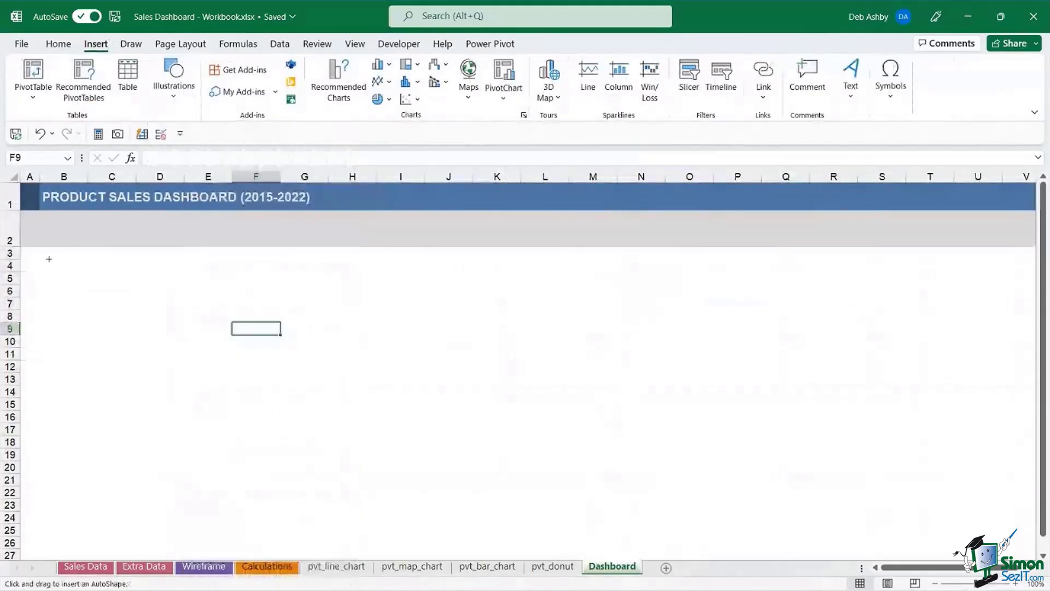
pyautogui.moveTo(48, 258); pyautogui.dragTo(263, 292)
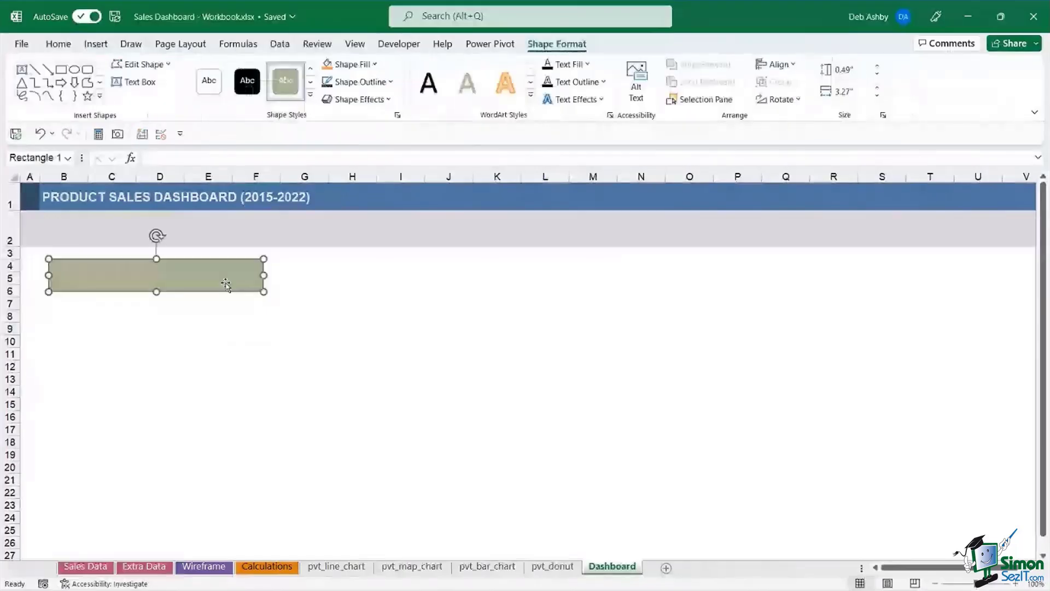
# - Fill the rectangle with the rose-pink Lavender, Accent 4 colour, then return to the Calculations sheet
pyautogui.click(377, 64)
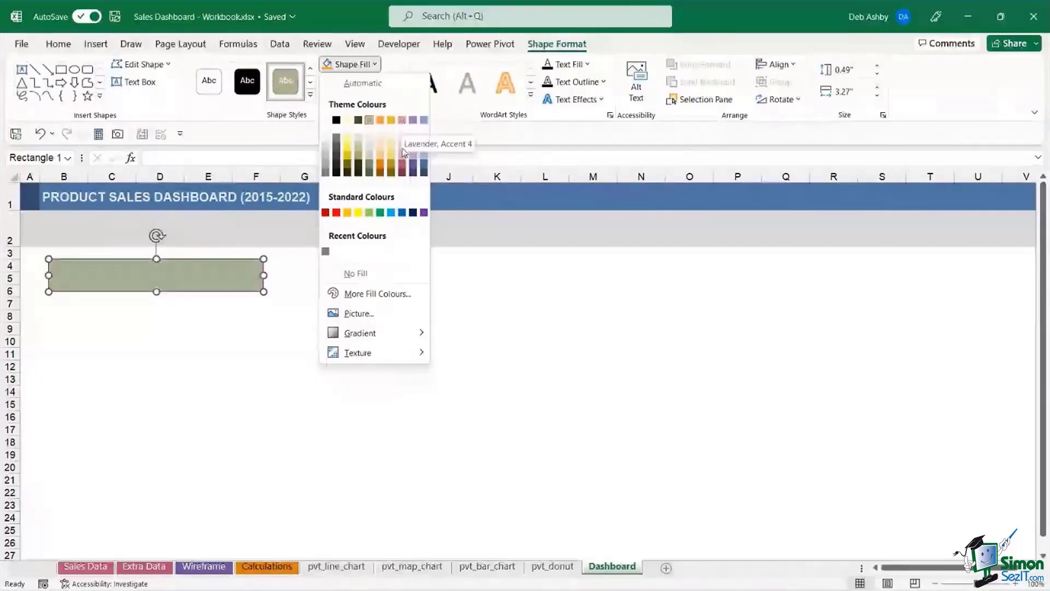
pyautogui.click(404, 167)
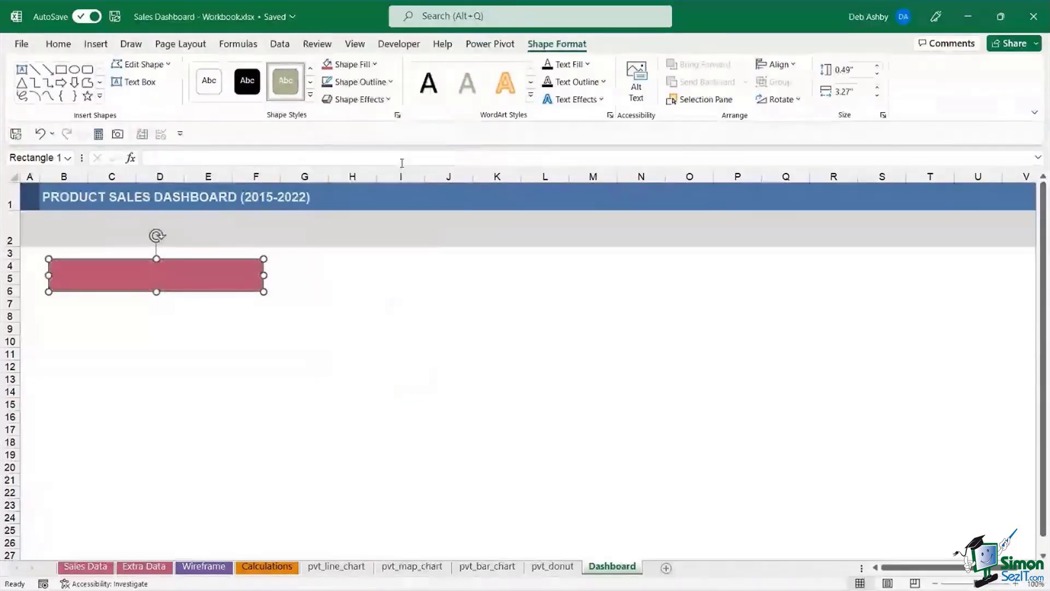
pyautogui.click(387, 86)
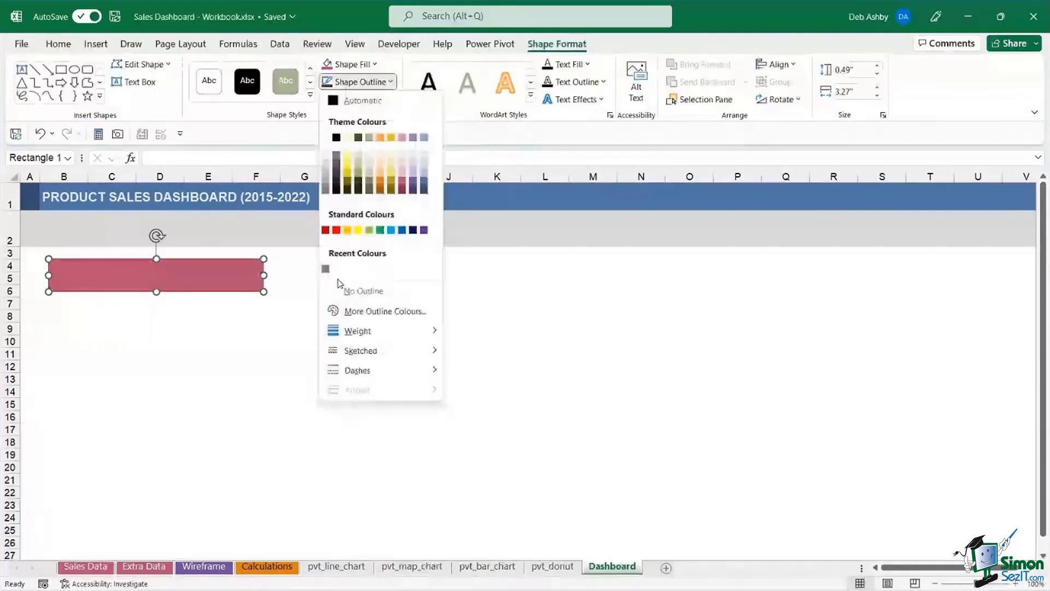
pyautogui.click(343, 290)
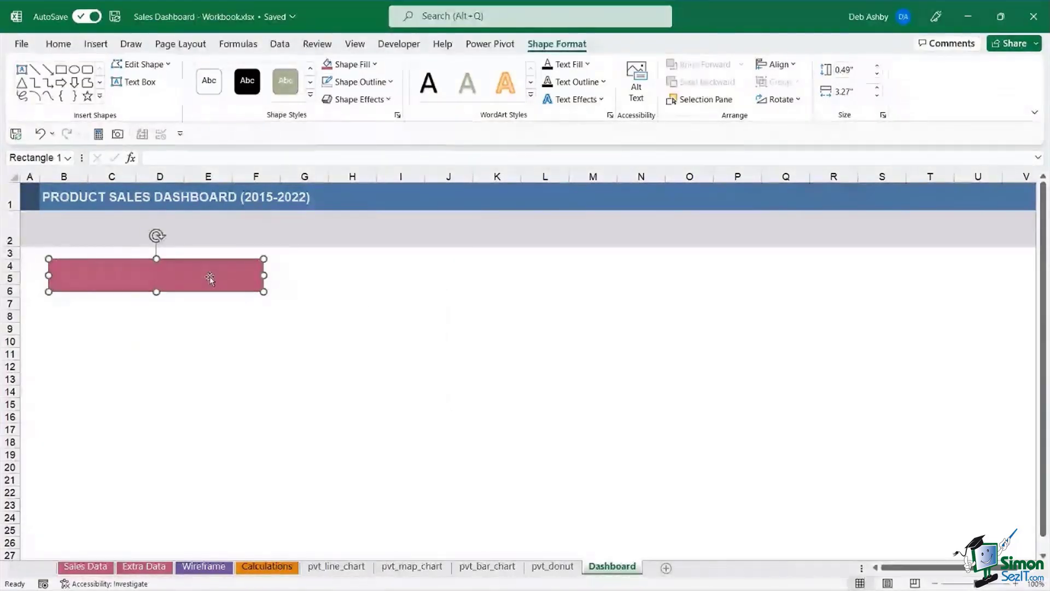
pyautogui.click(294, 569)
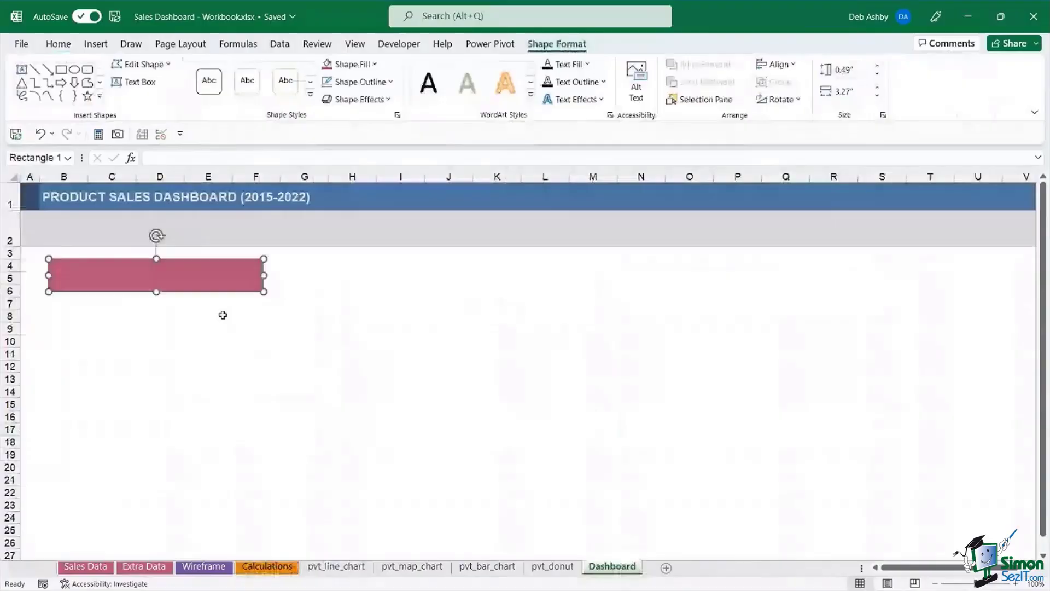
# - Type 'MOST PROFITABLE ITEM' as the rose rectangle's text
pyautogui.rightClick(223, 315)
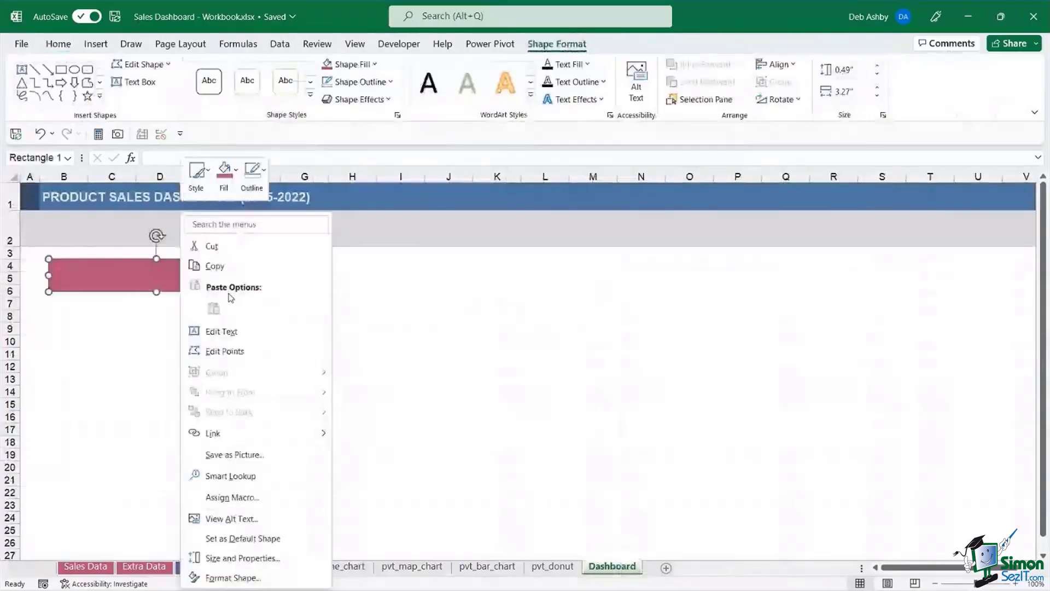
pyautogui.press('Escape')
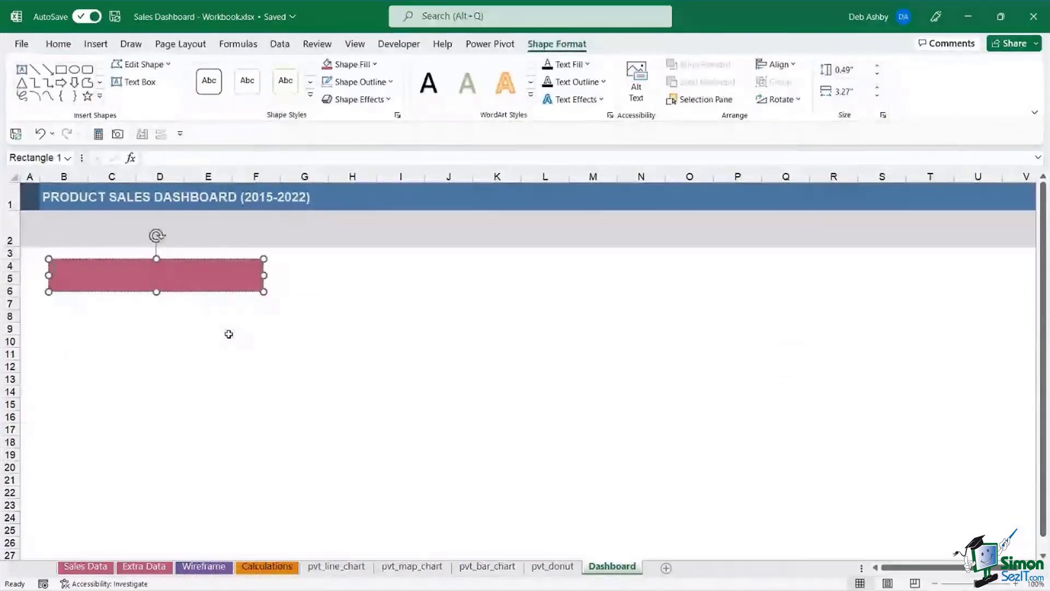
pyautogui.write('MOST PRO')
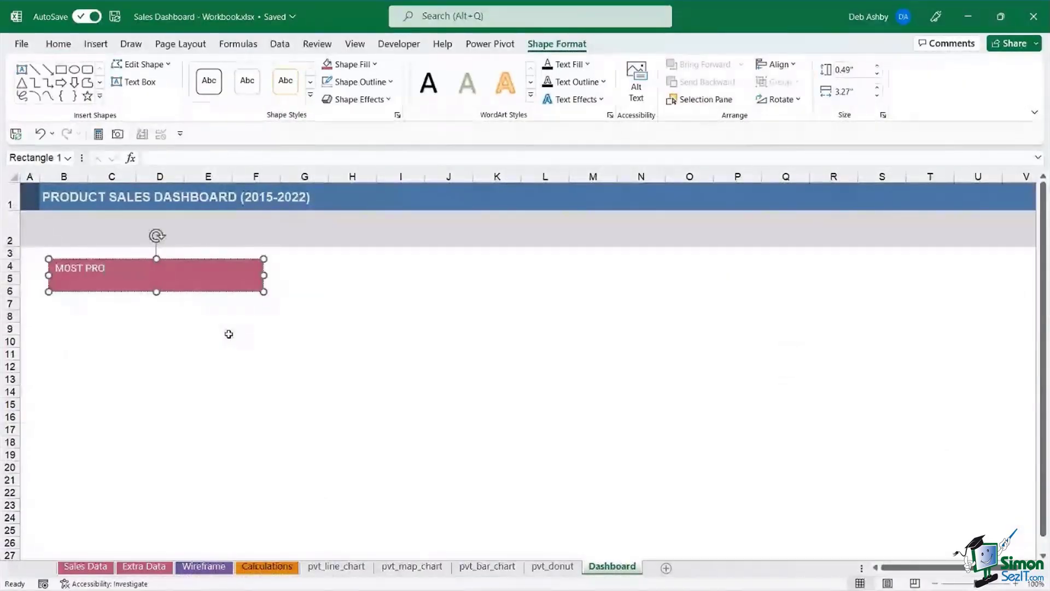
pyautogui.write('FITABLE ITEM')
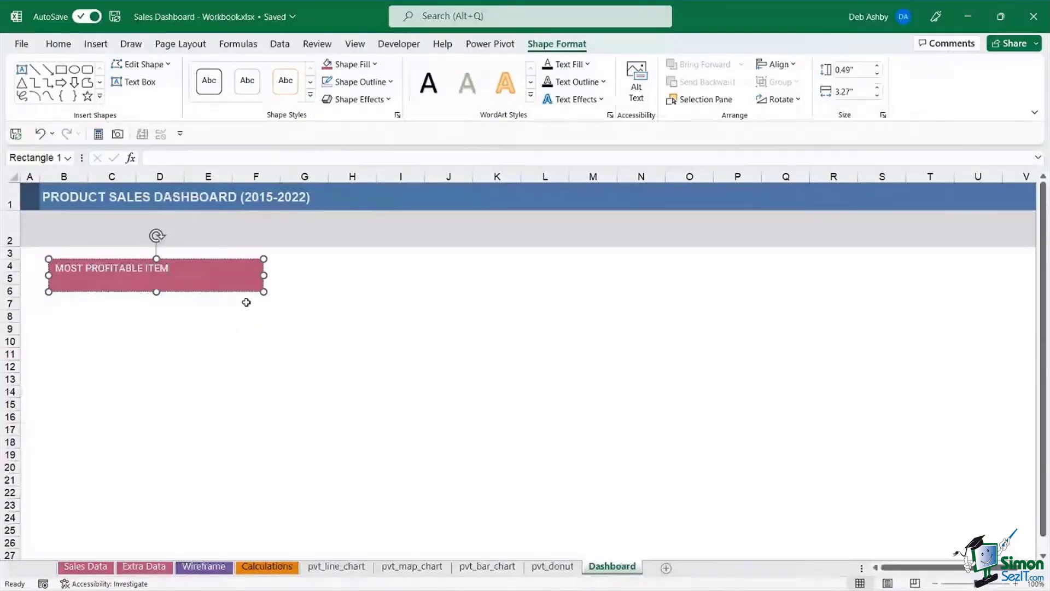
pyautogui.click(228, 291)
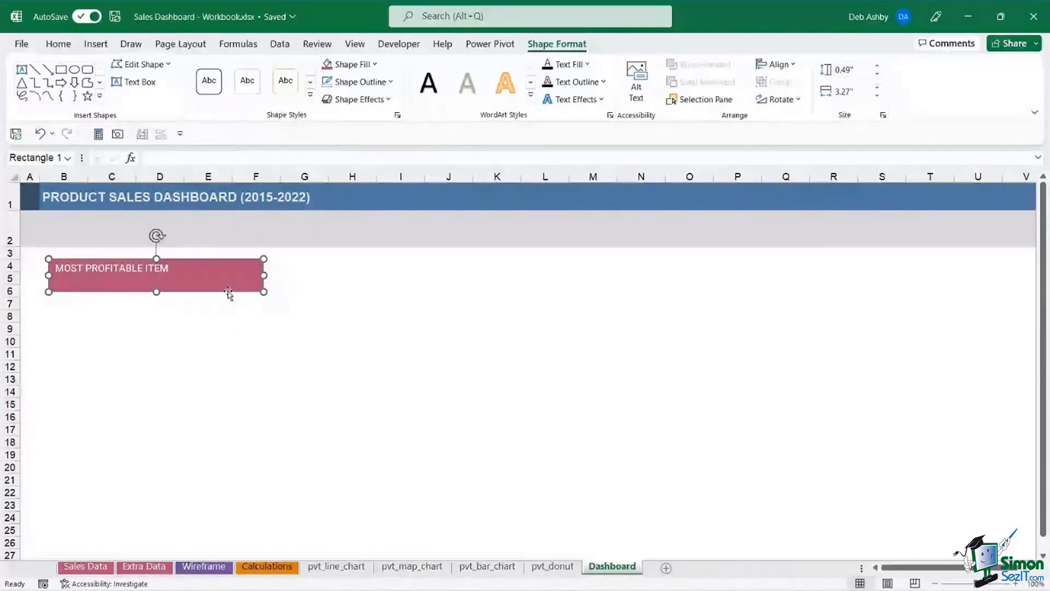
# - Centre the label horizontally and vertically, and set it to Roboto Black at size 14
pyautogui.click(58, 44)
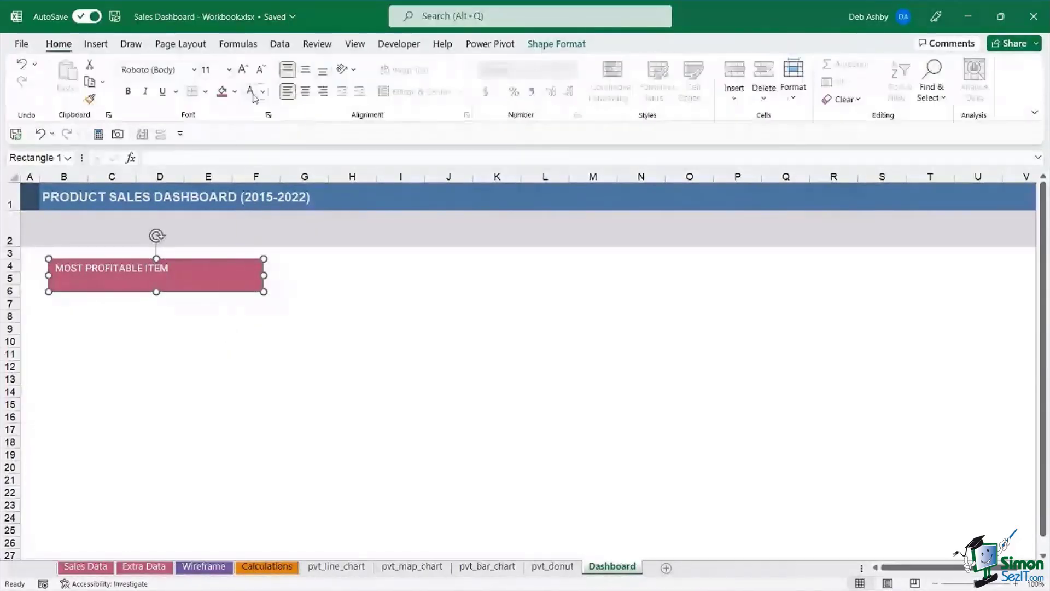
pyautogui.click(304, 92)
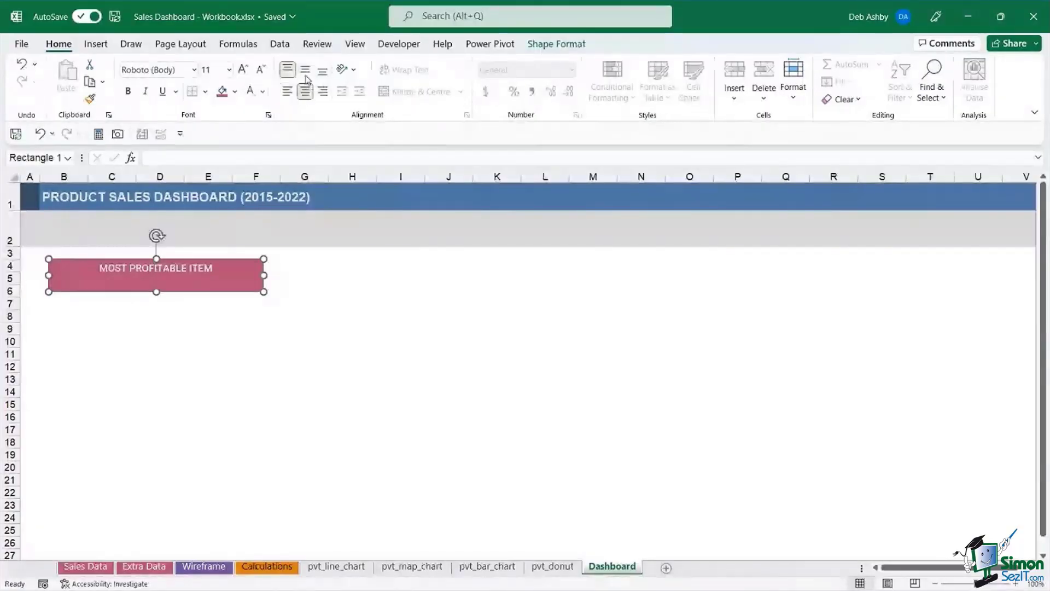
pyautogui.click(305, 70)
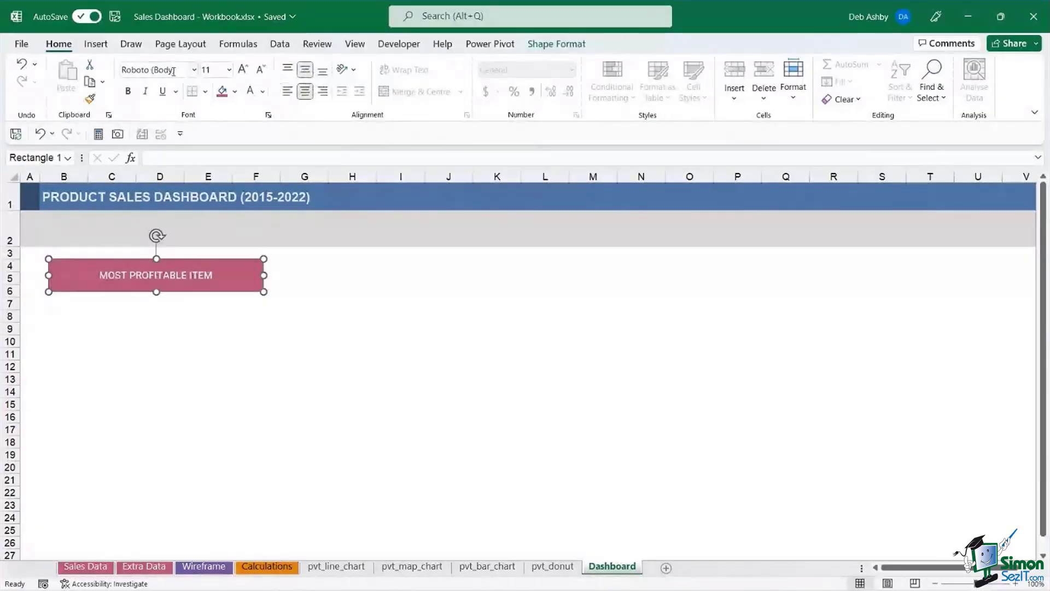
pyautogui.click(194, 70)
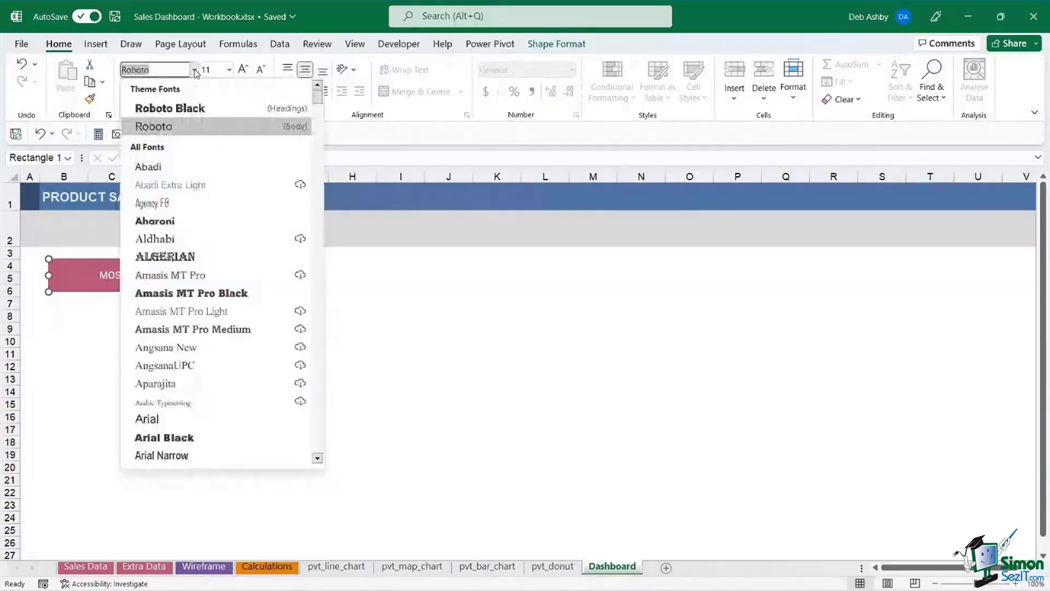
pyautogui.click(180, 109)
pyautogui.click(244, 70)
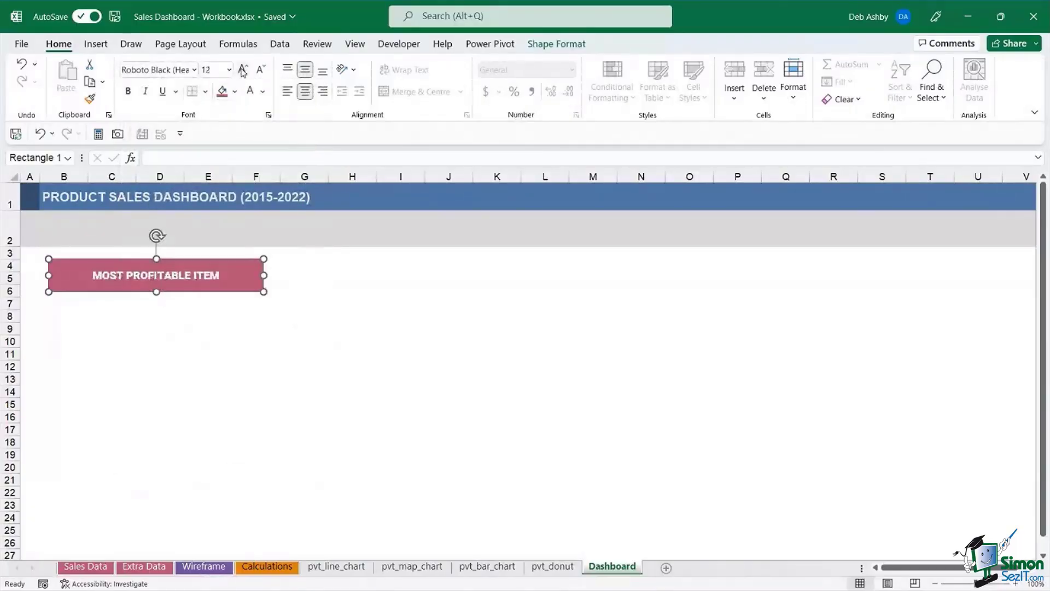
pyautogui.click(243, 70)
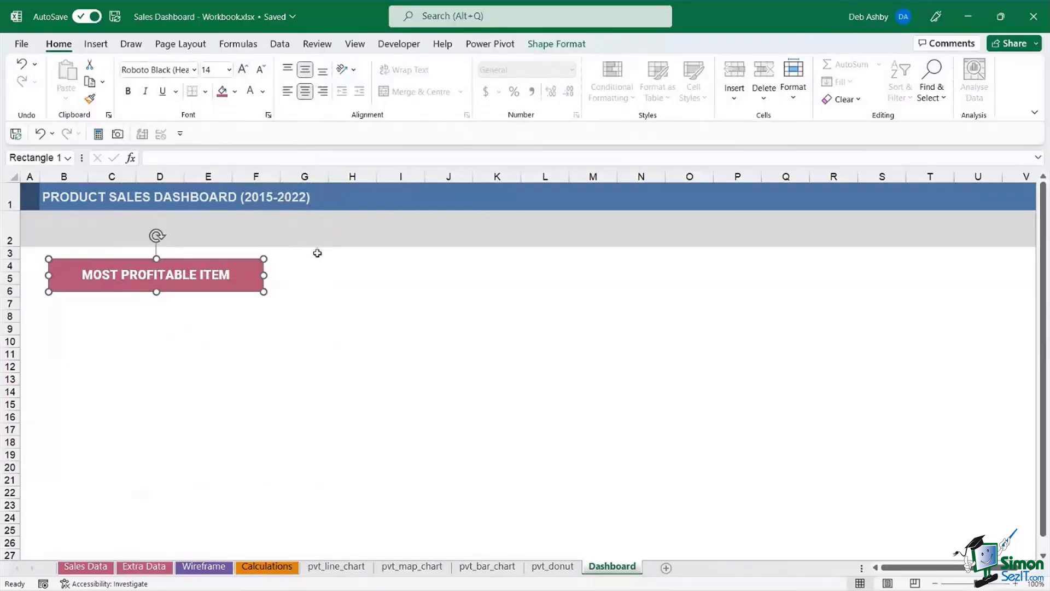
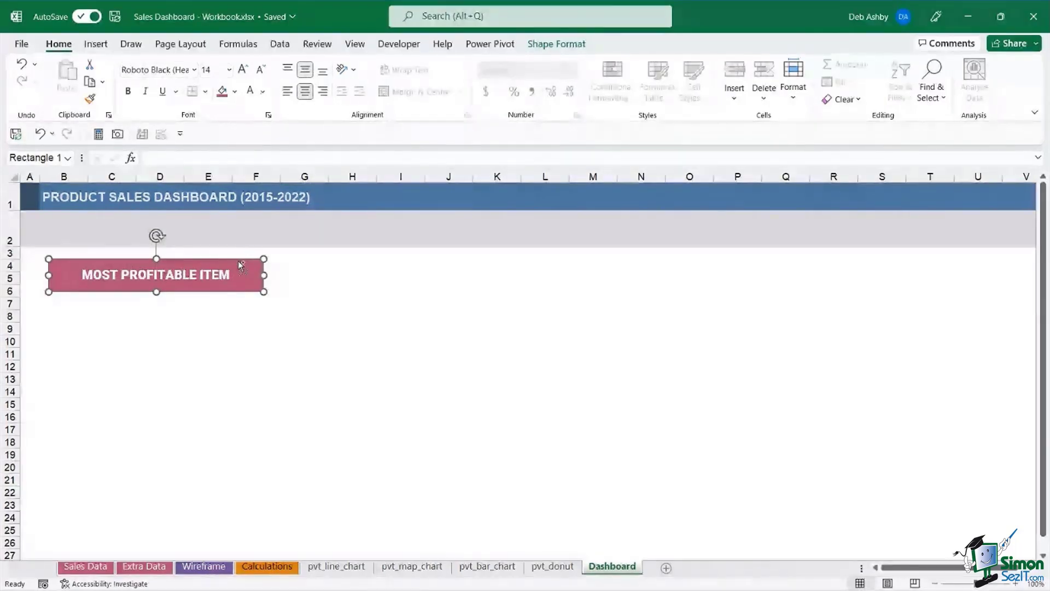
# - Duplicate the MOST PROFITABLE ITEM rectangle and arrange the copies in a row across the dashboard
pyautogui.hotkey('ctrl', 'd')
pyautogui.hotkey('ctrl', 'd')
pyautogui.hotkey('ctrl', 'd')
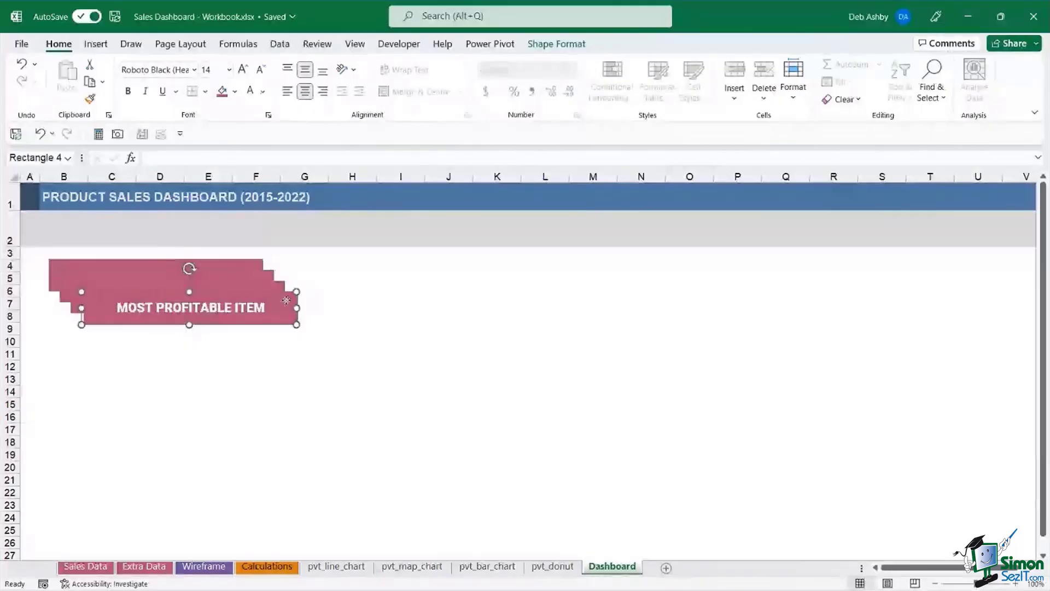
pyautogui.moveTo(286, 300); pyautogui.dragTo(669, 265)
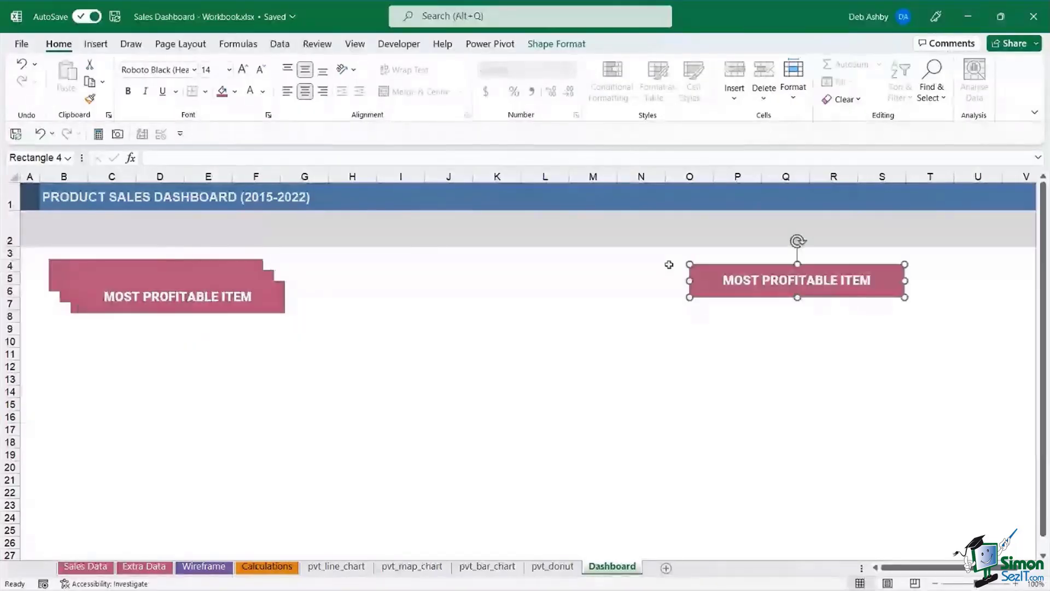
pyautogui.moveTo(276, 313); pyautogui.dragTo(654, 292)
pyautogui.moveTo(735, 264); pyautogui.dragTo(806, 259)
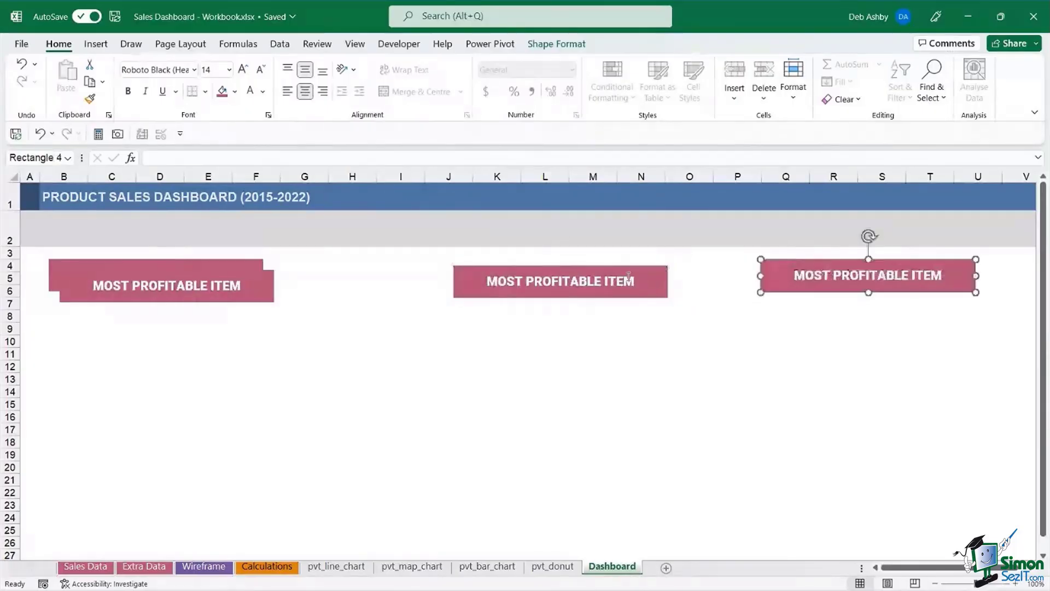
pyautogui.moveTo(654, 281); pyautogui.dragTo(708, 278)
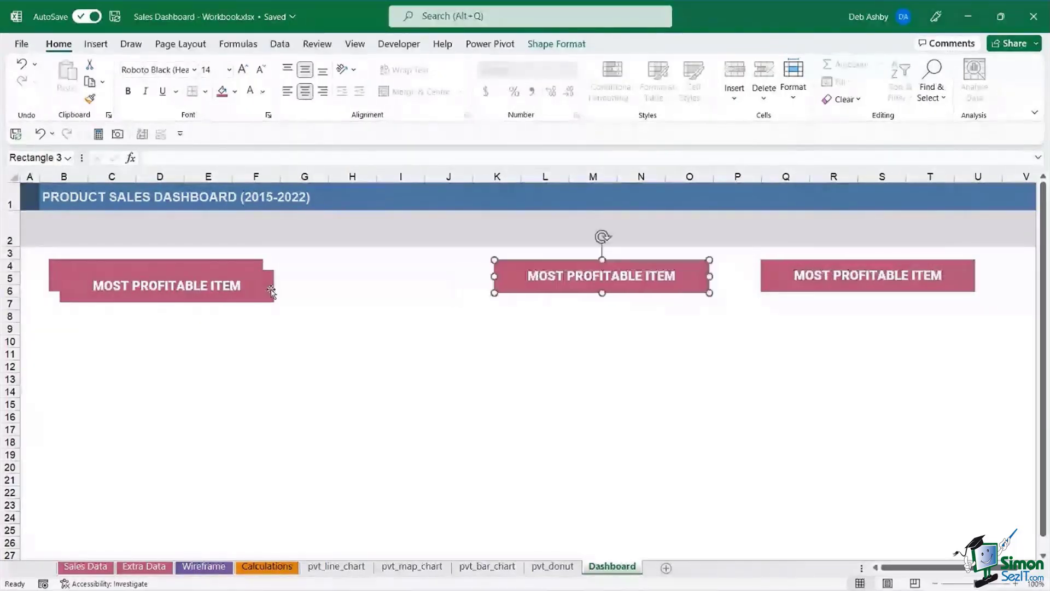
pyautogui.moveTo(280, 285); pyautogui.dragTo(468, 279)
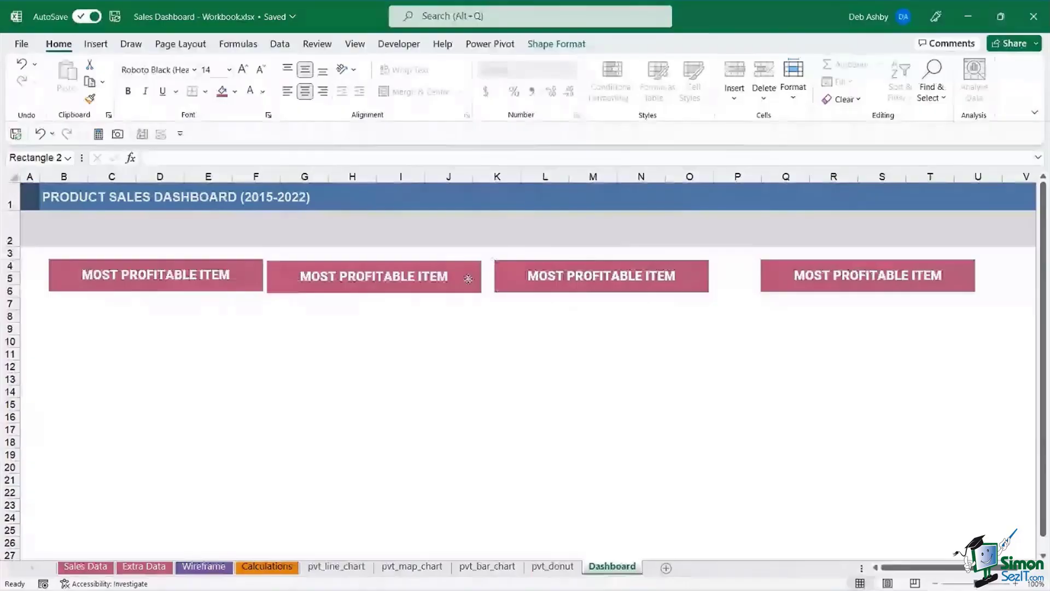
pyautogui.click(687, 283)
pyautogui.moveTo(687, 284); pyautogui.dragTo(703, 283)
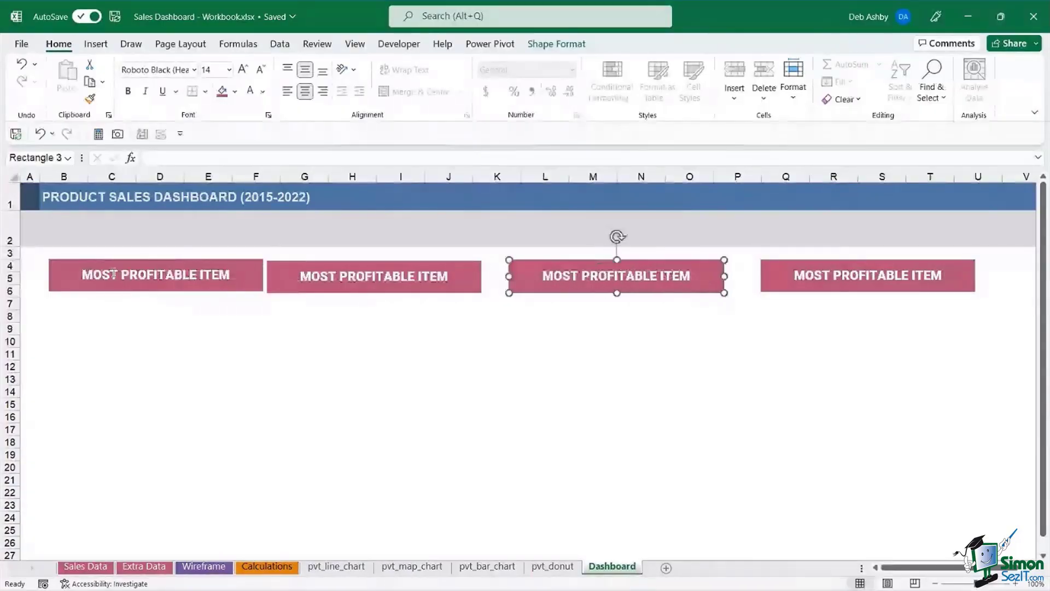
# - Align the tops of all four header boxes and distribute them evenly horizontally
pyautogui.click(198, 262)
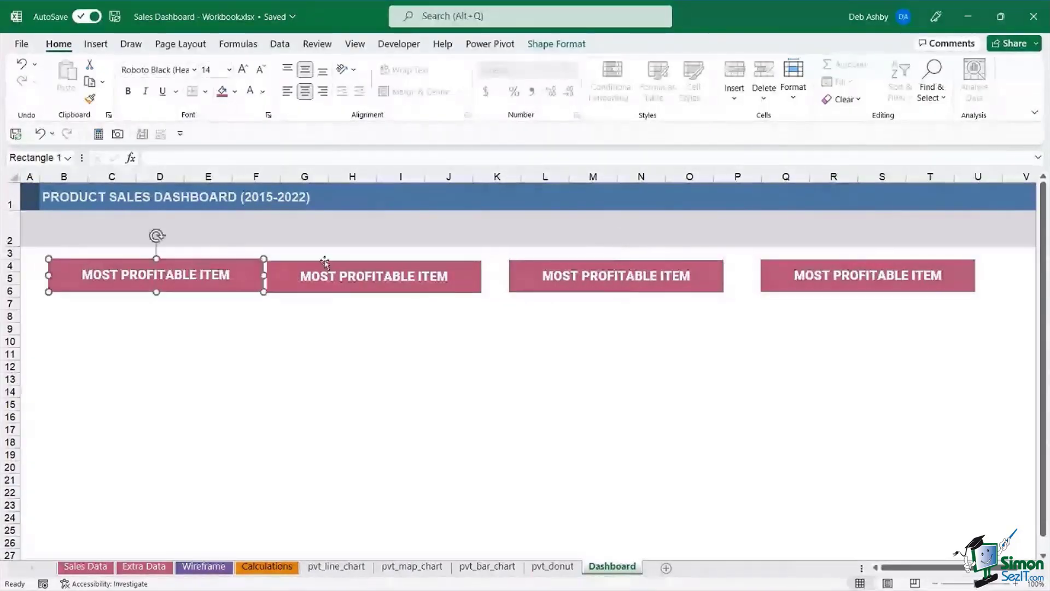
pyautogui.keyDown('shift'); pyautogui.click(325, 263); pyautogui.keyUp('shift')
pyautogui.keyDown('shift'); pyautogui.click(540, 266); pyautogui.keyUp('shift')
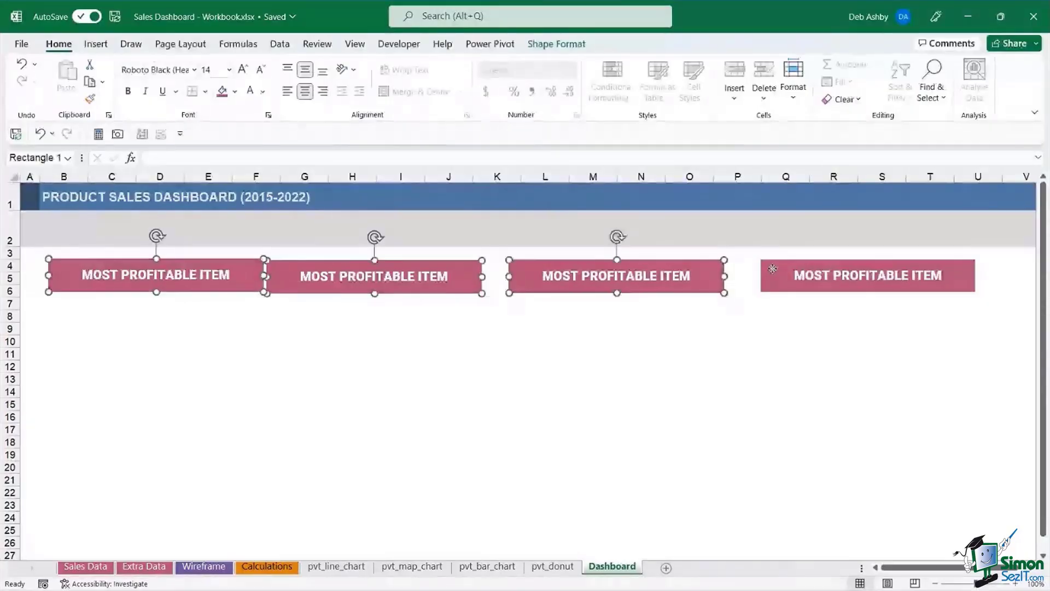
pyautogui.keyDown('shift'); pyautogui.click(773, 269); pyautogui.keyUp('shift')
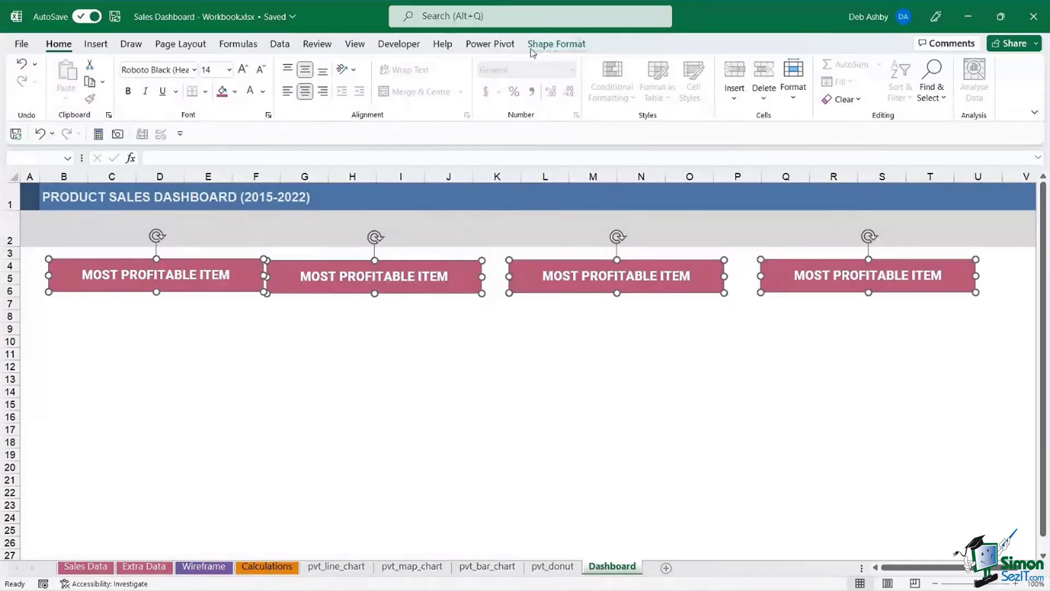
pyautogui.click(550, 48)
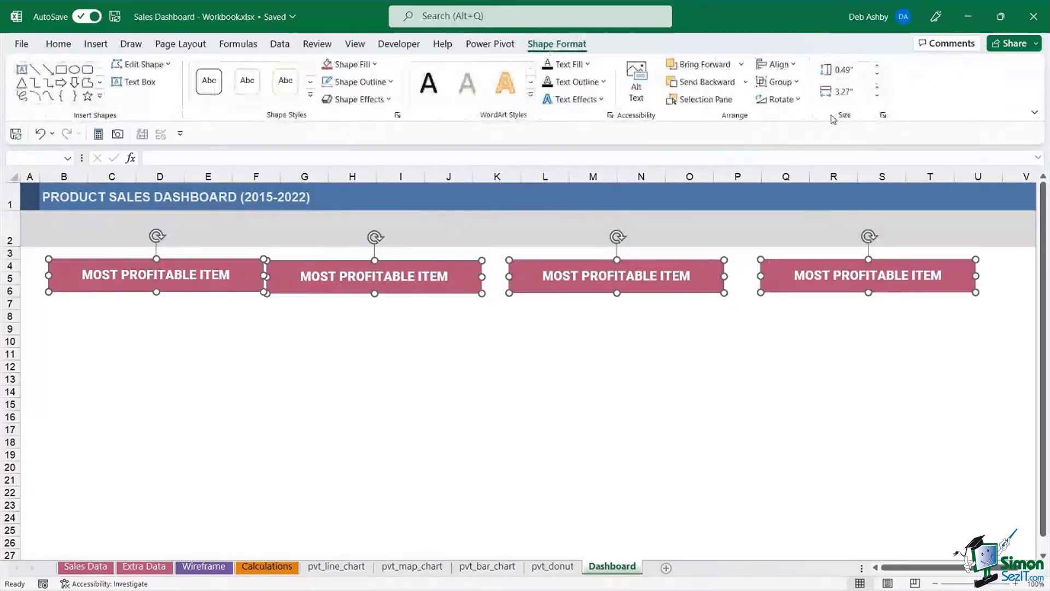
pyautogui.click(777, 64)
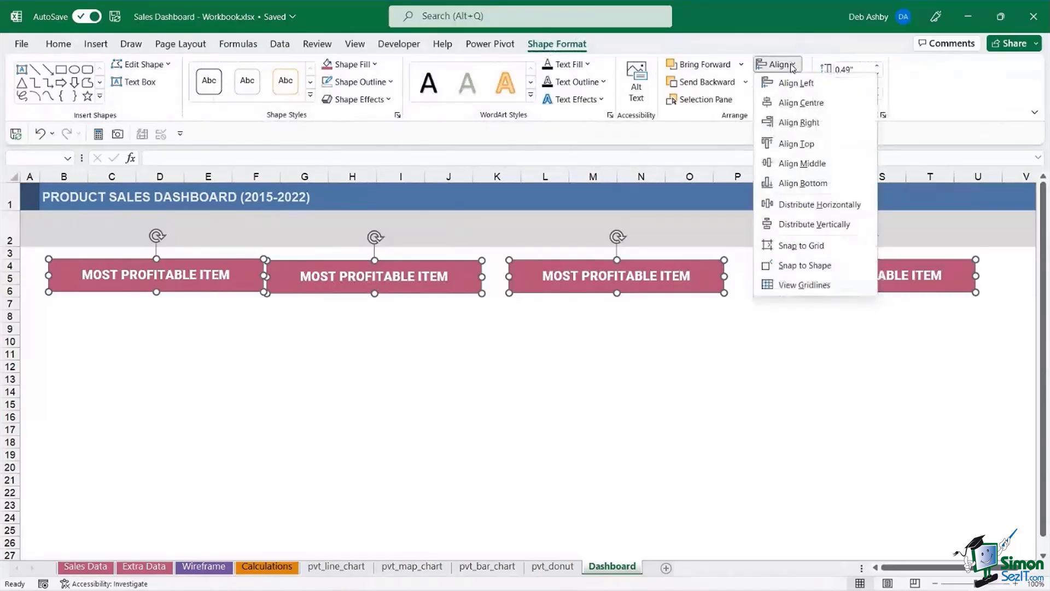
pyautogui.click(796, 144)
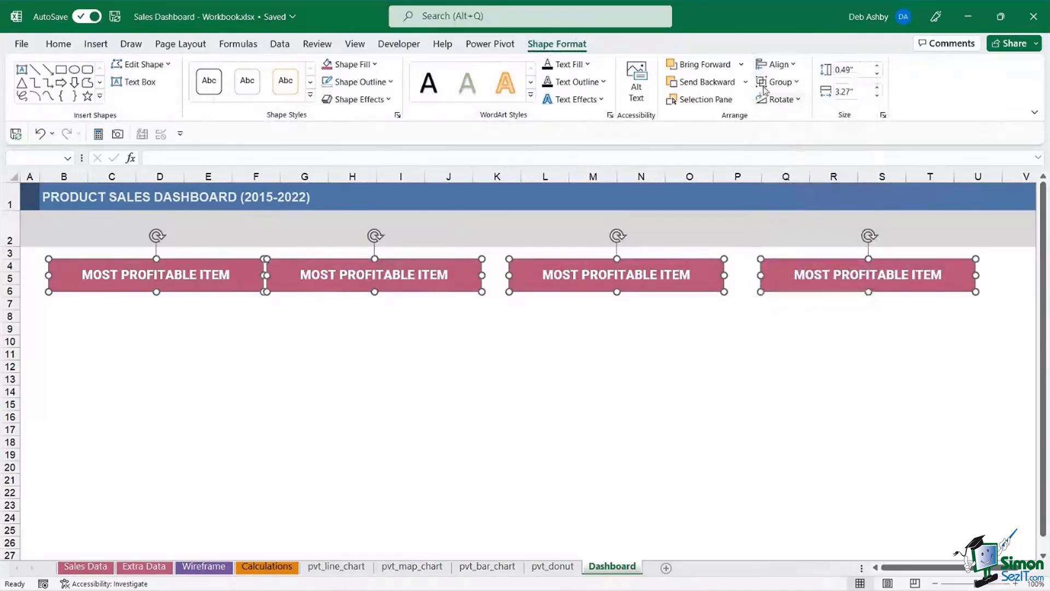
pyautogui.click(792, 64)
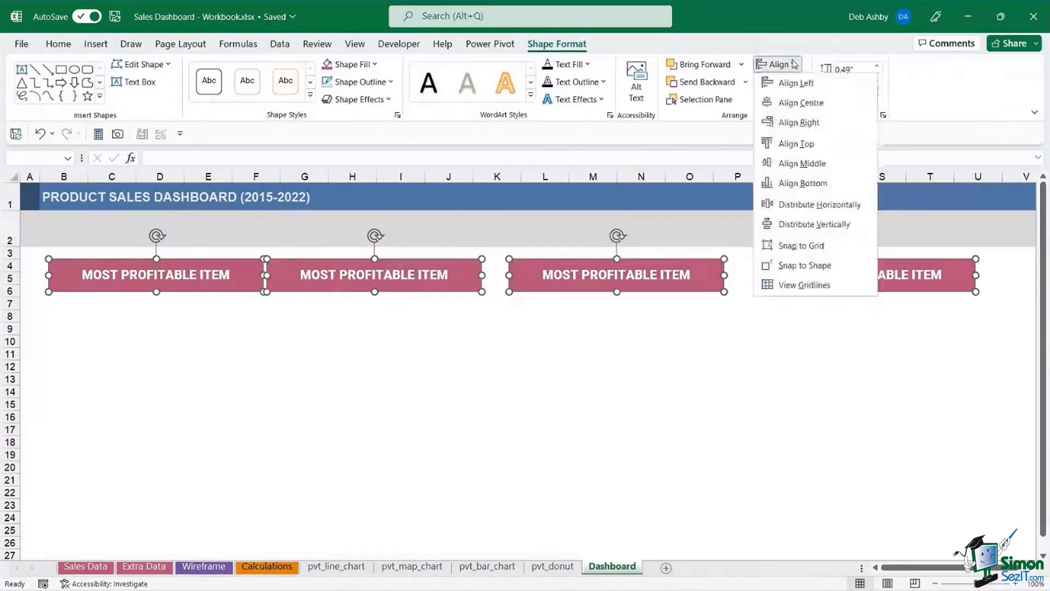
pyautogui.click(794, 204)
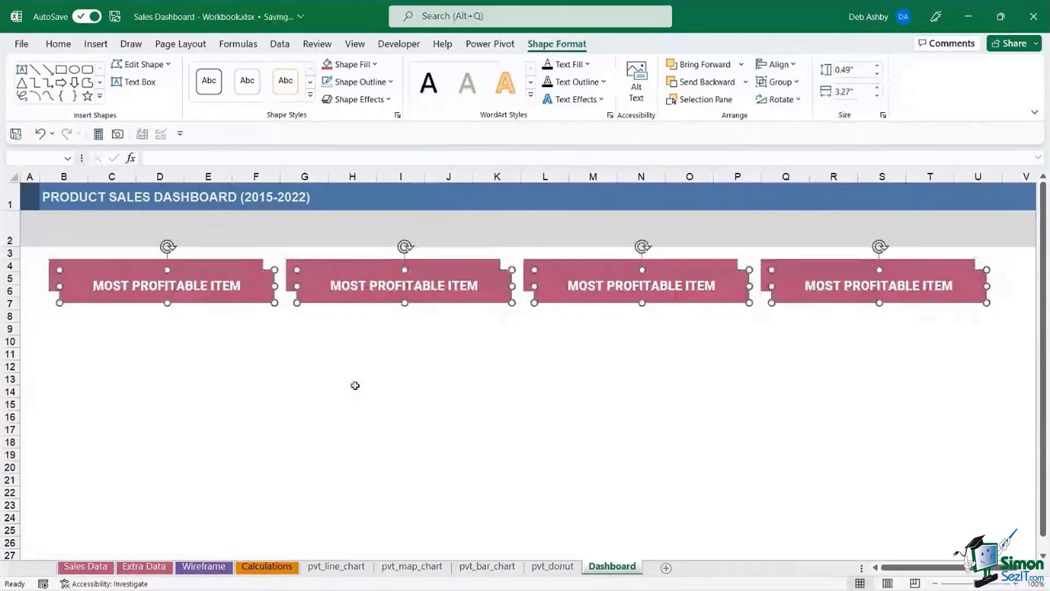
# - Copy the four boxes into a row below, fill them light pink, and select the lower-left box's text
pyautogui.moveTo(545, 278); pyautogui.dragTo(534, 300)
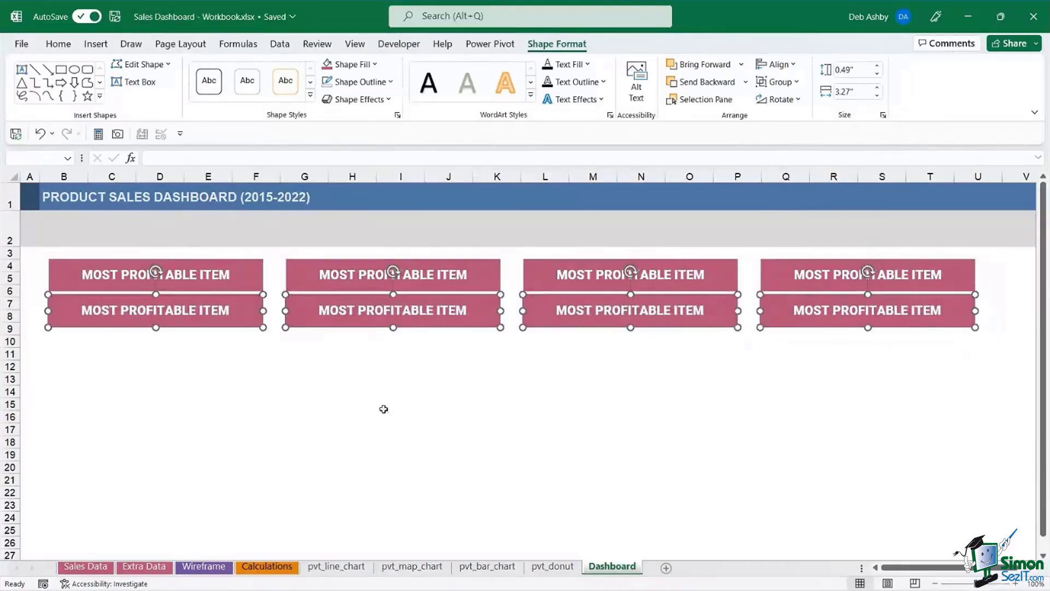
pyautogui.click(376, 64)
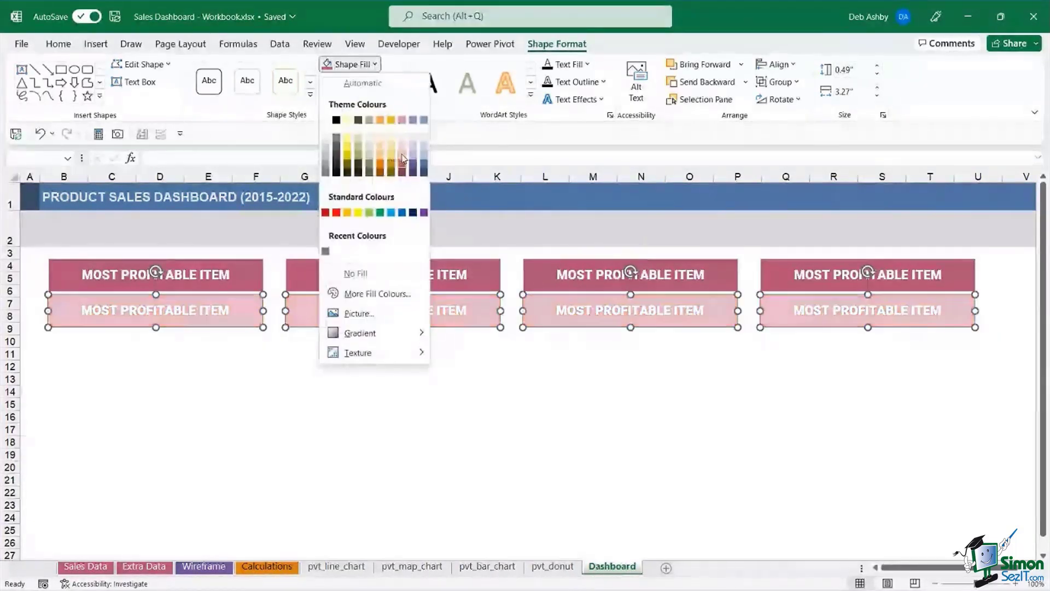
pyautogui.click(402, 158)
pyautogui.press('Escape')
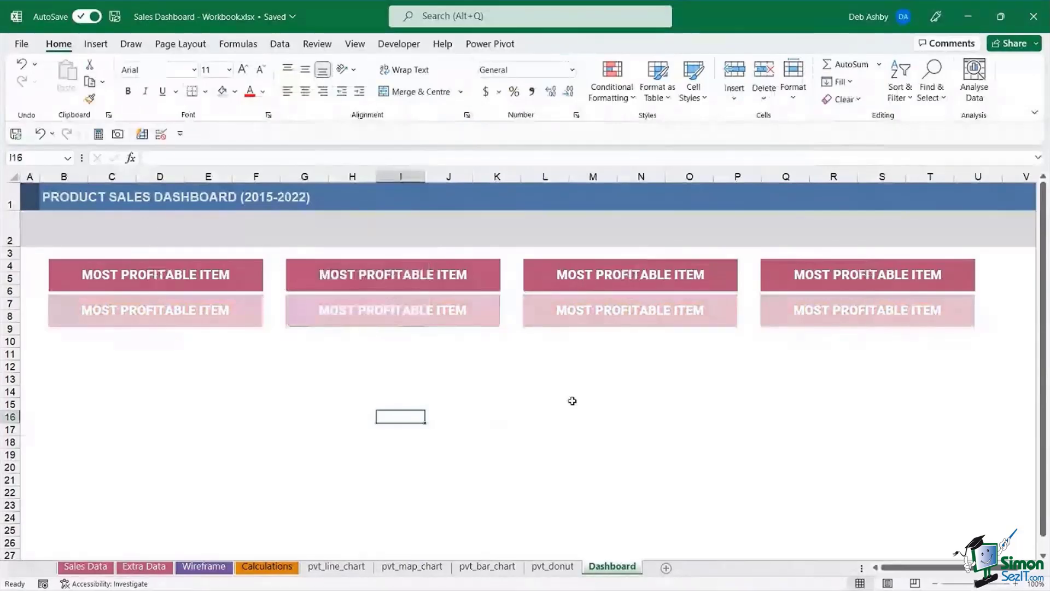
pyautogui.click(136, 310)
pyautogui.moveTo(82, 310); pyautogui.dragTo(225, 313)
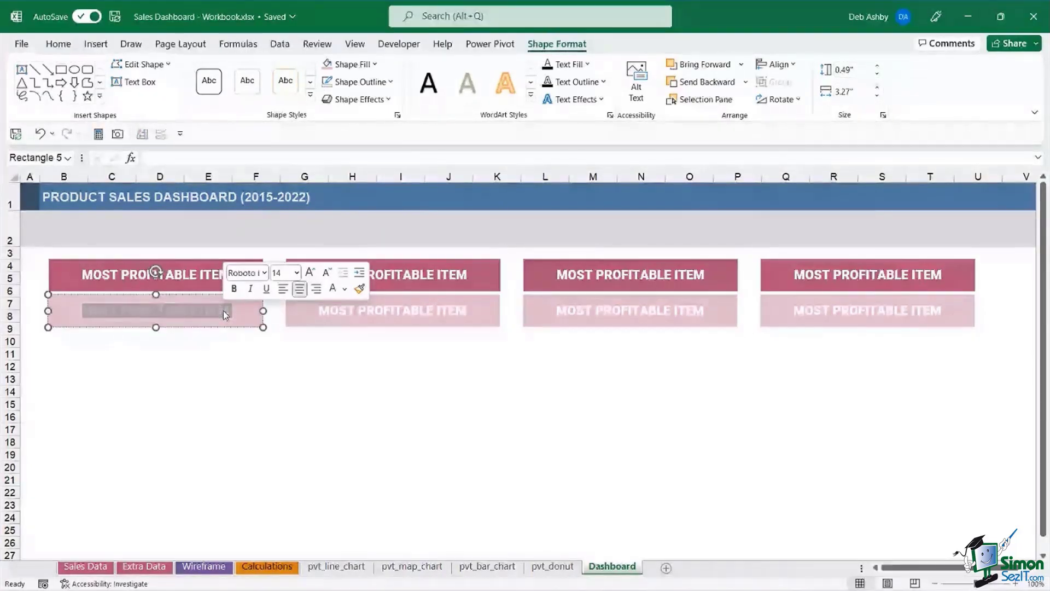
# - Link the lower-left value box to Calculations!C20 so it shows Cosmetics
pyautogui.press('Delete')
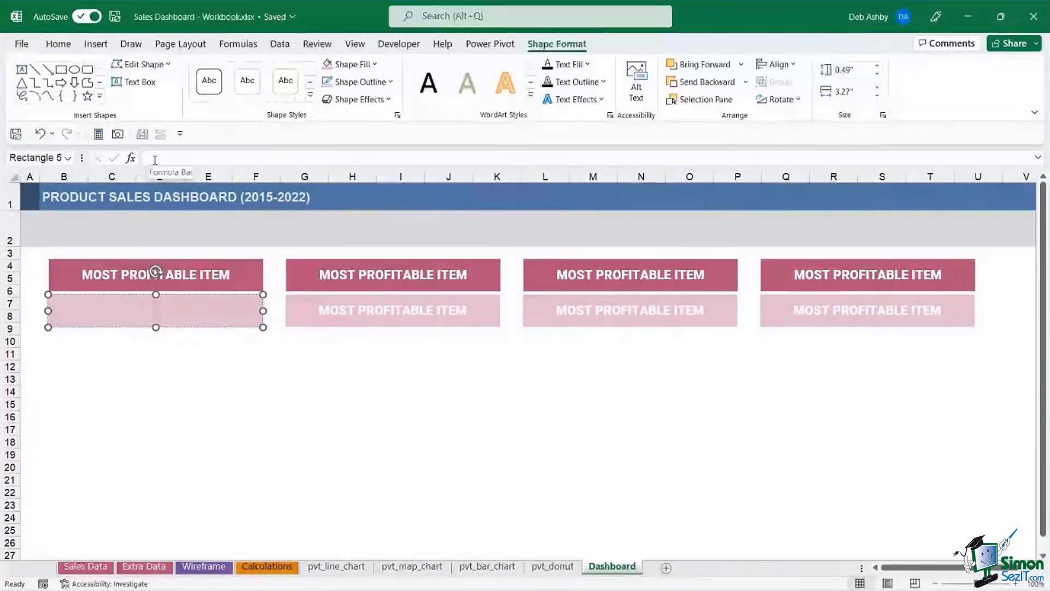
pyautogui.click(301, 153)
pyautogui.write('=')
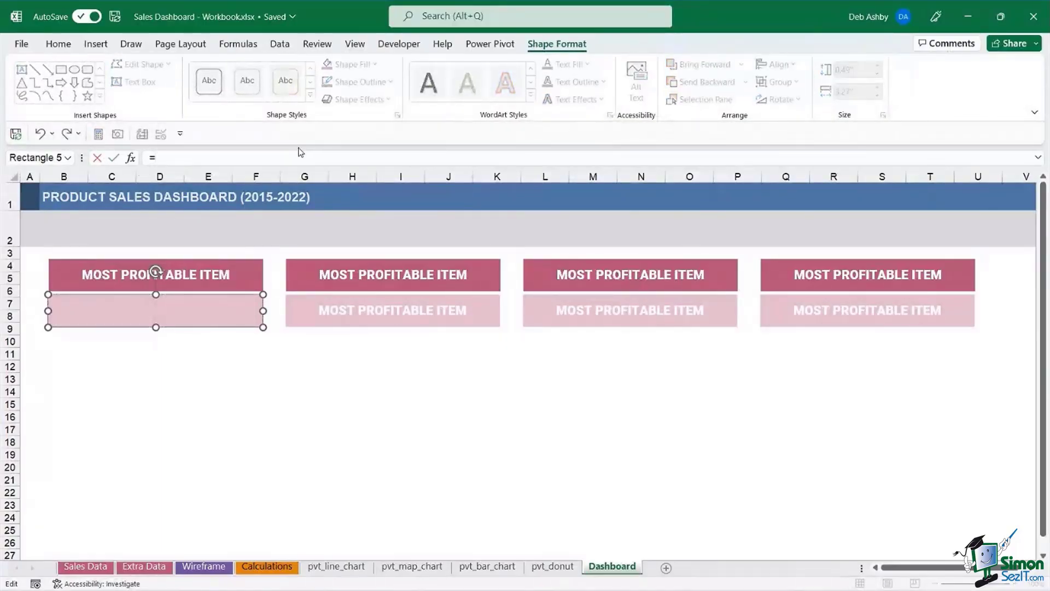
pyautogui.click(266, 568)
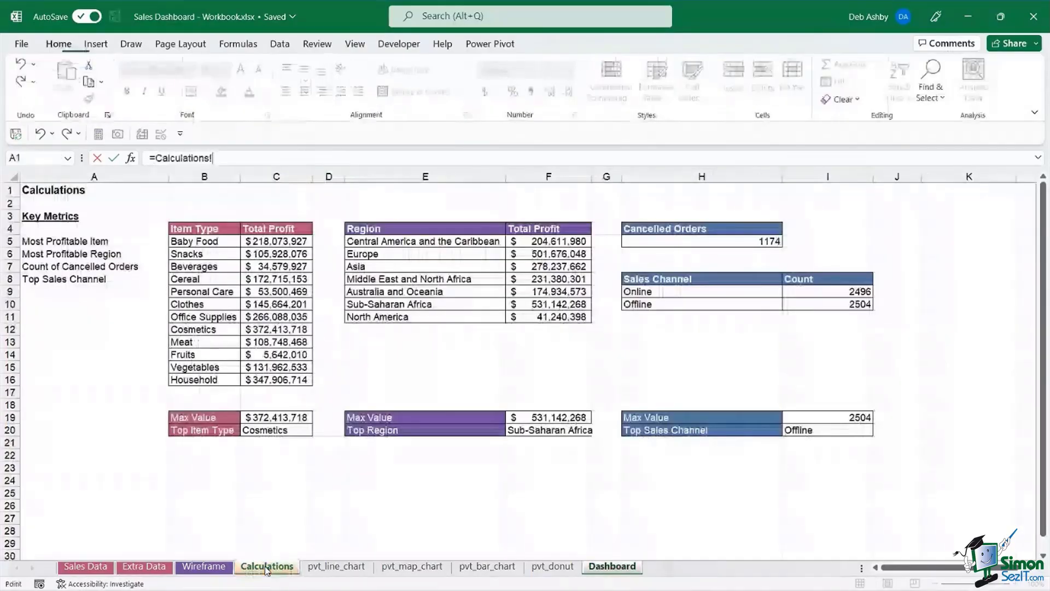
pyautogui.click(303, 431)
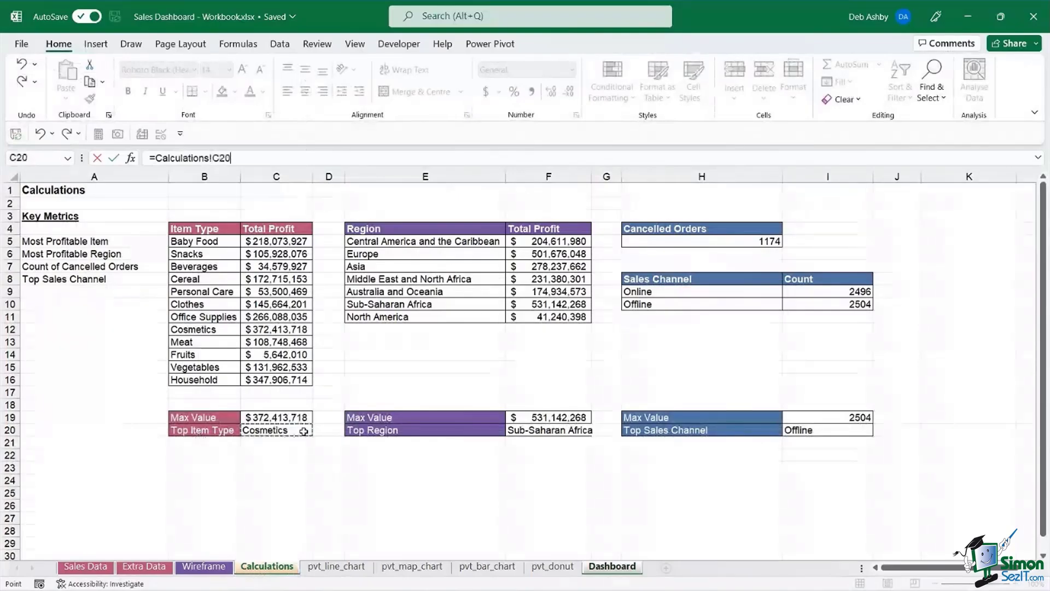
pyautogui.press('Return')
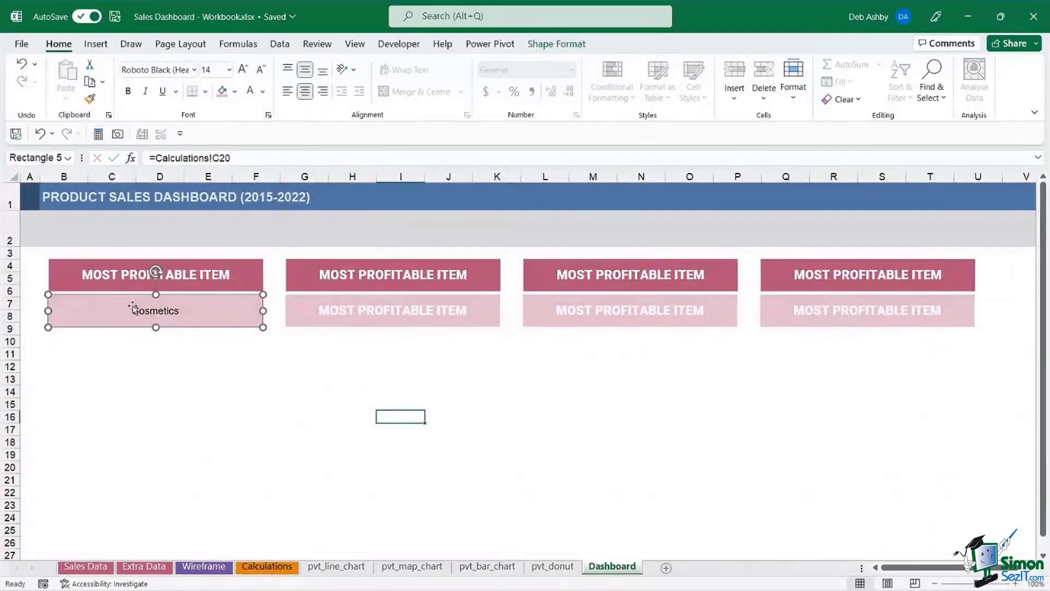
# - Clear the second value box and link it to Calculations!F20, showing Sub-Saharan Africa
pyautogui.click(366, 310)
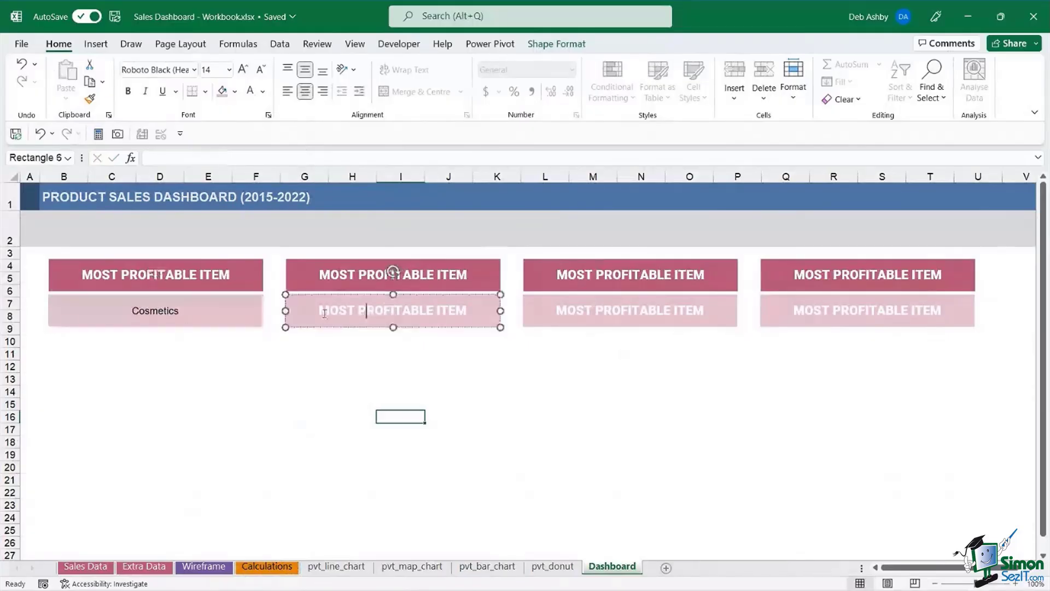
pyautogui.moveTo(320, 308); pyautogui.dragTo(465, 310)
pyautogui.press('Delete')
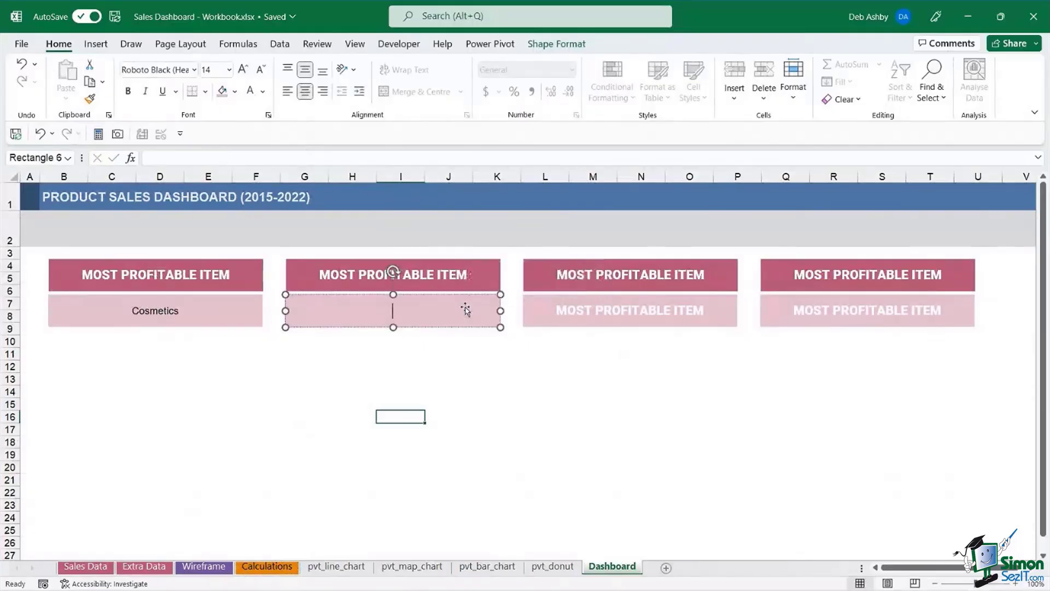
pyautogui.write('=')
pyautogui.press('BackSpace')
pyautogui.click(177, 157)
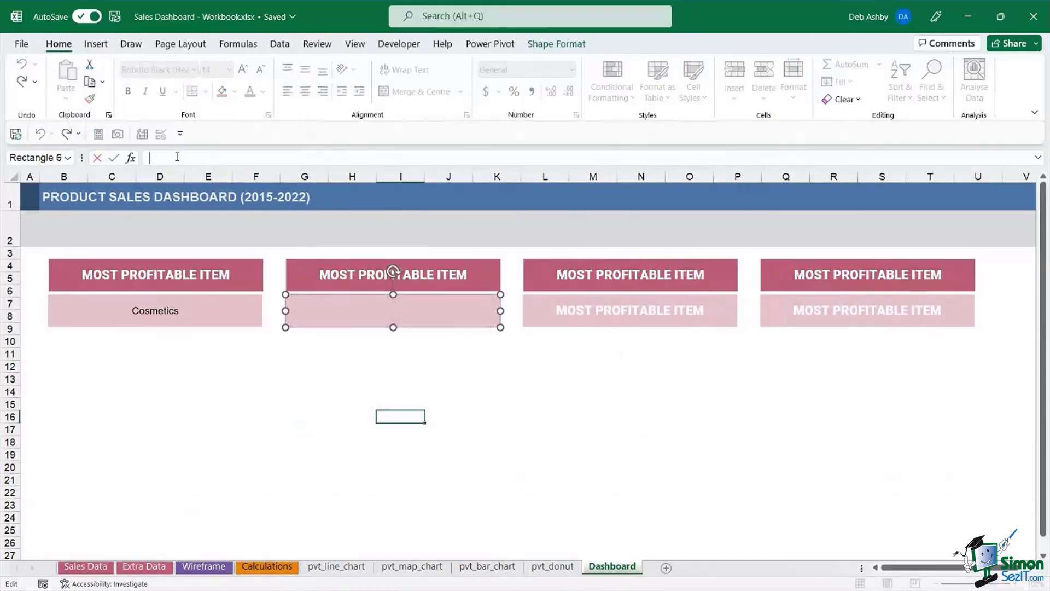
pyautogui.write('=')
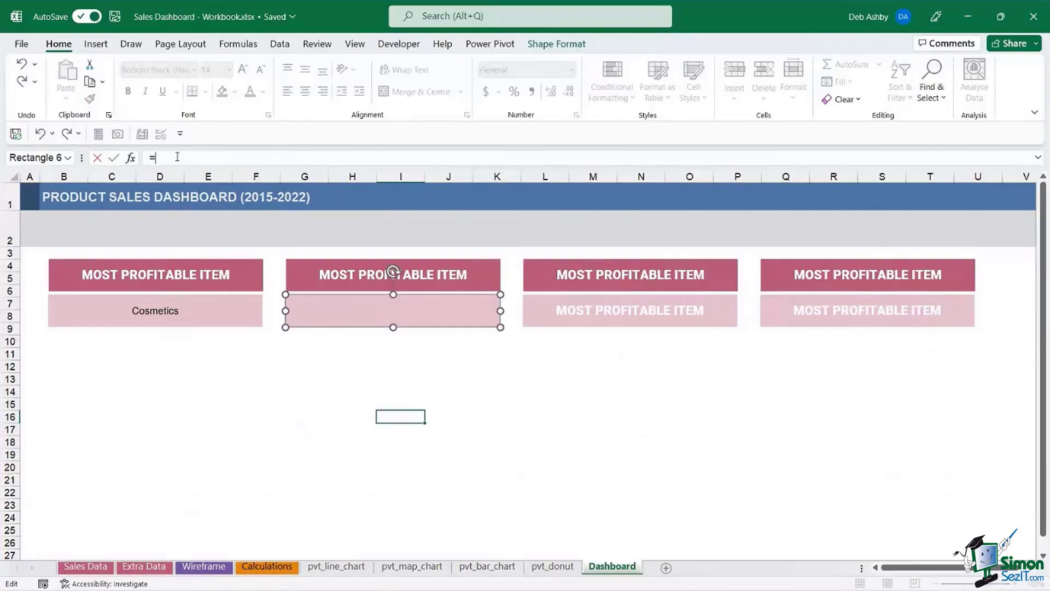
pyautogui.click(281, 568)
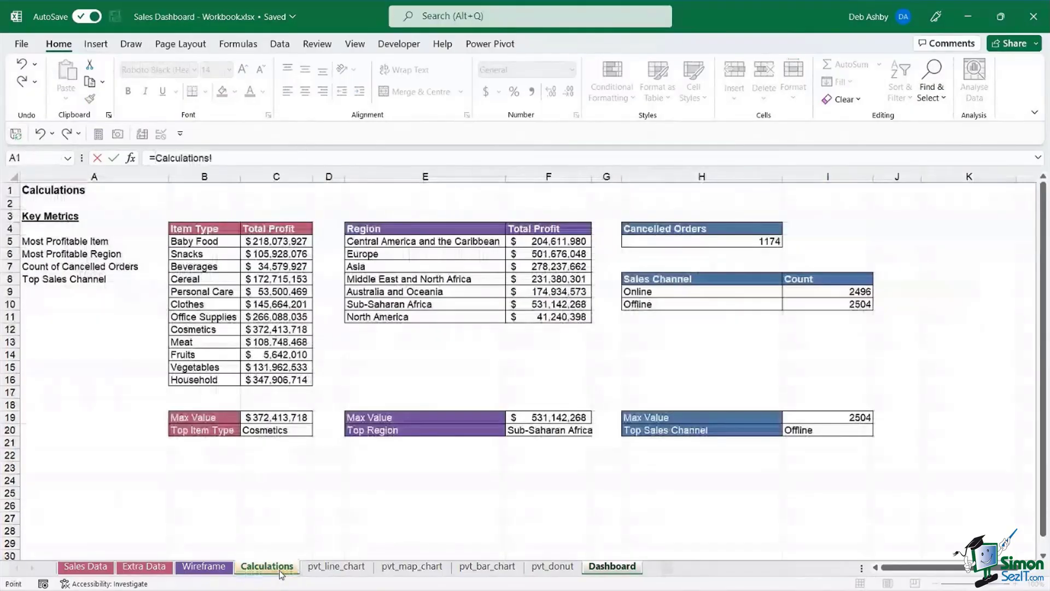
pyautogui.click(546, 429)
pyautogui.press('Return')
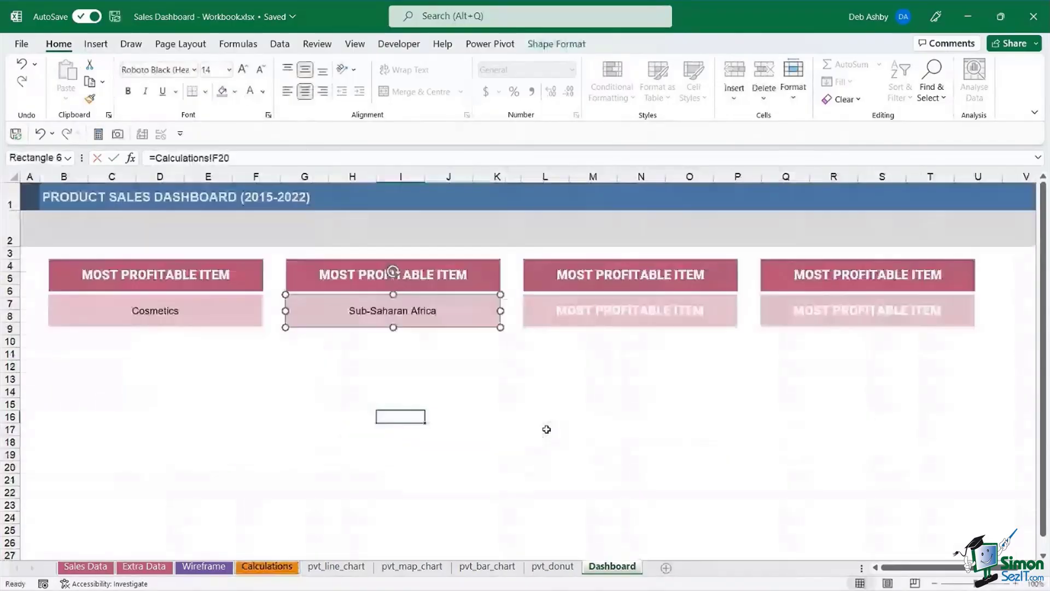
# - Clear the third value box and link it to Calculations!H5, showing 1174
pyautogui.click(627, 310)
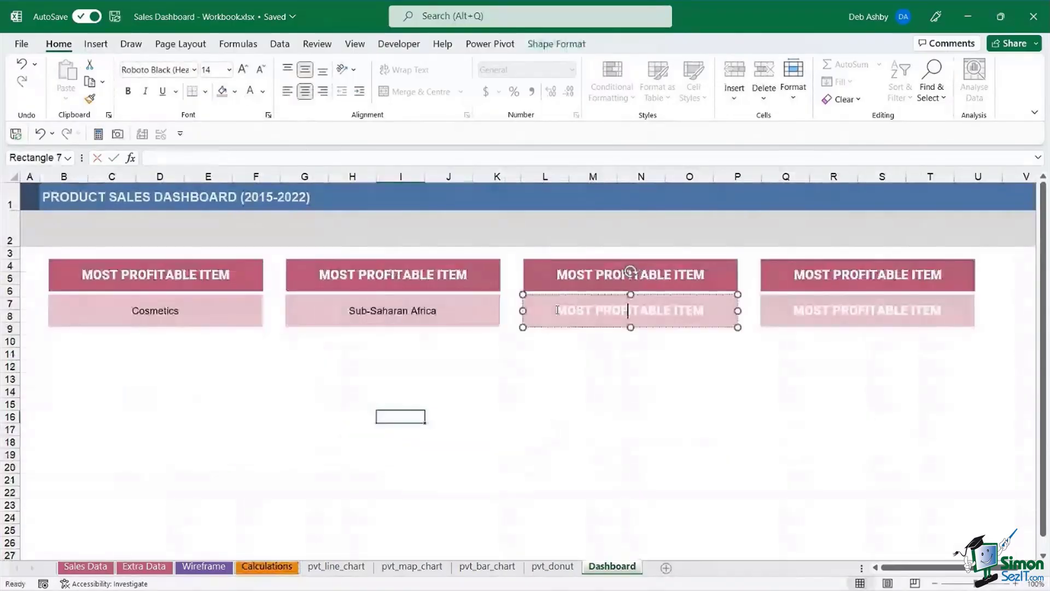
pyautogui.tripleClick(557, 310)
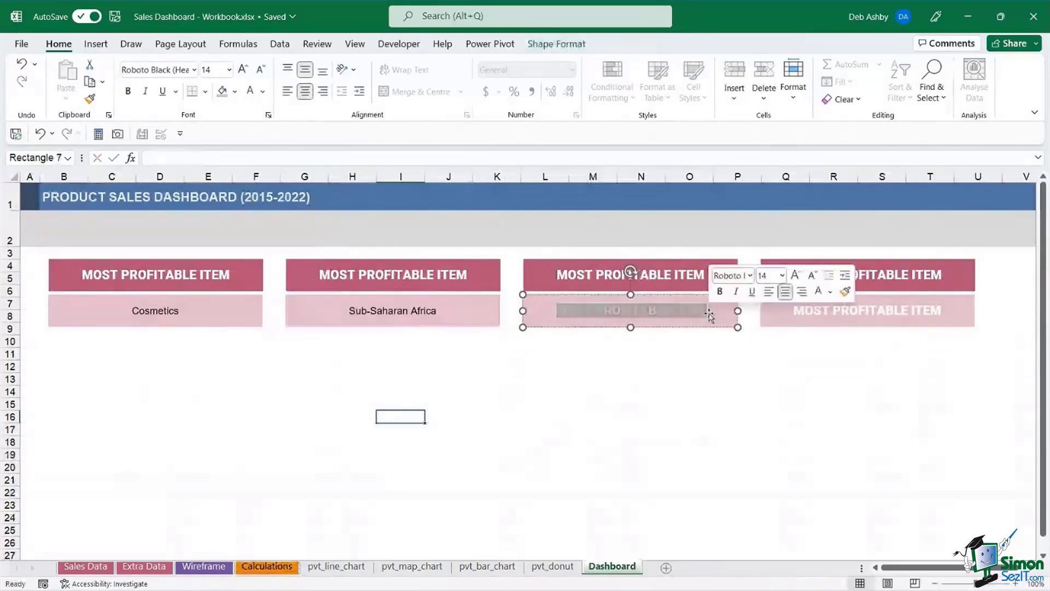
pyautogui.press('Delete')
pyautogui.click(245, 158)
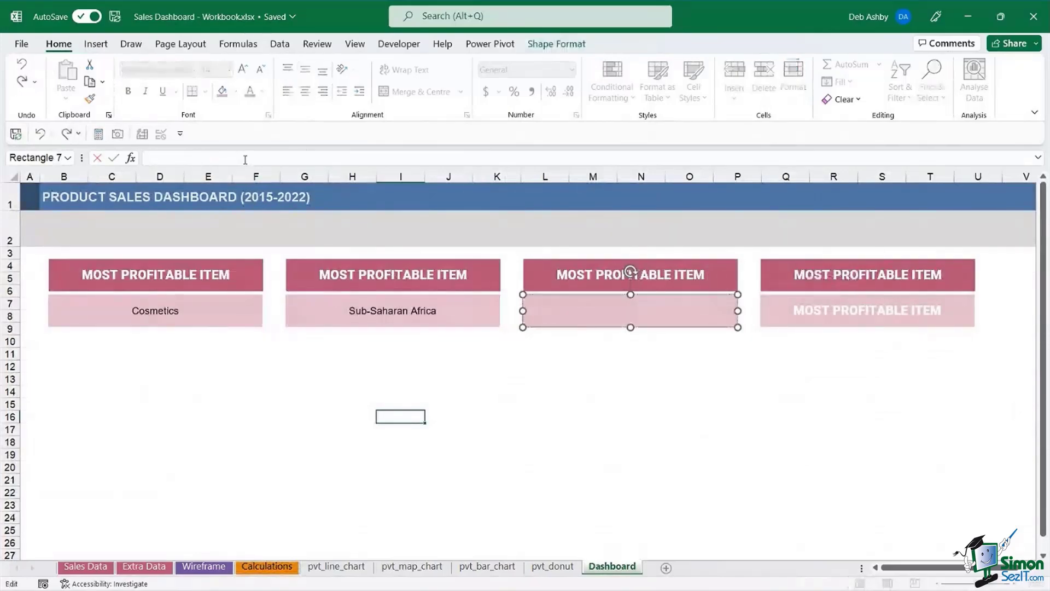
pyautogui.write('=')
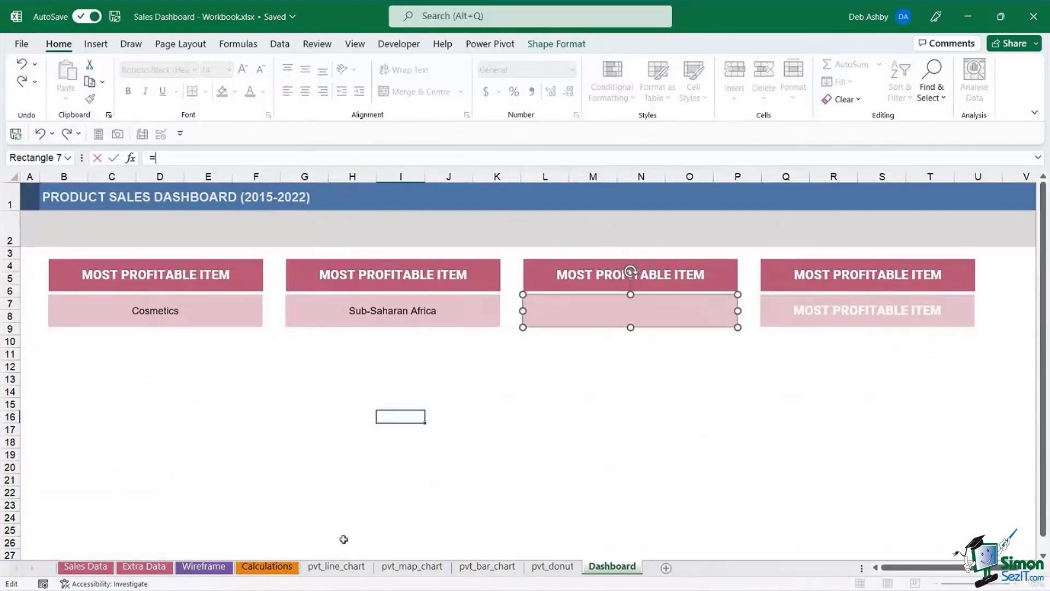
pyautogui.click(261, 569)
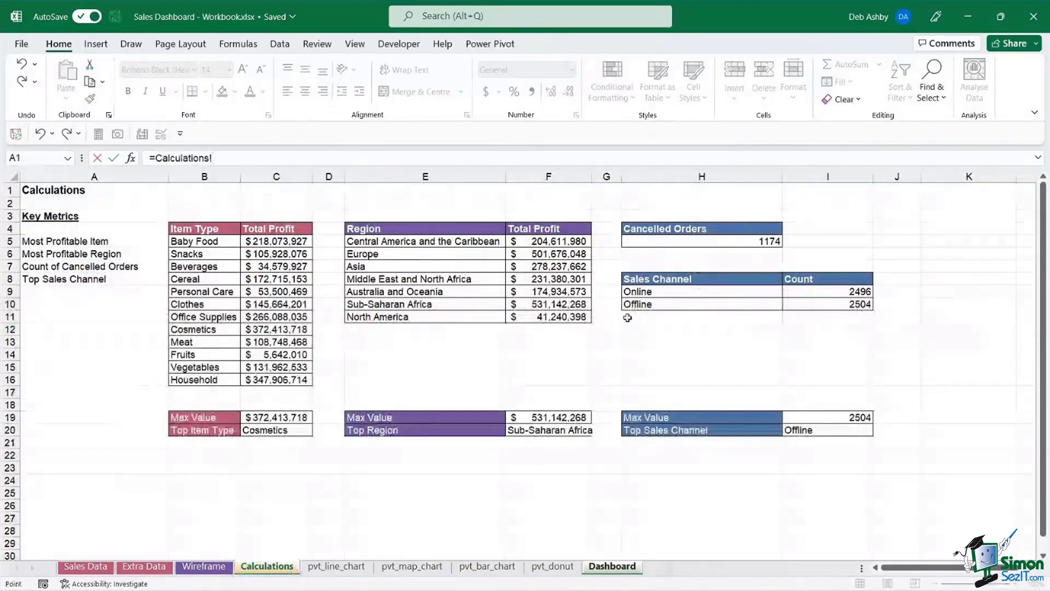
pyautogui.click(722, 241)
pyautogui.press('Return')
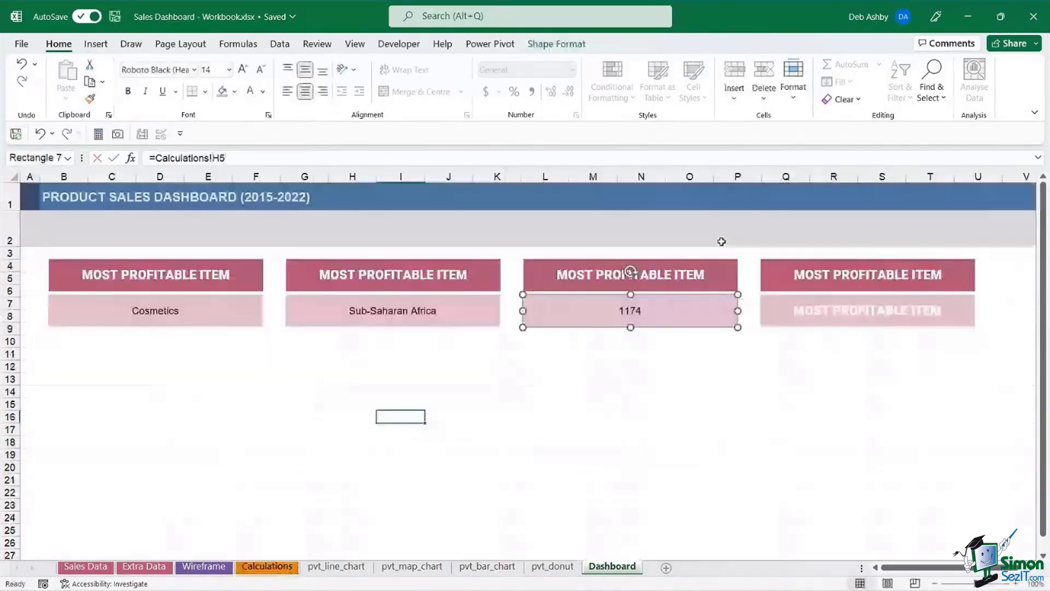
# - Clear the fourth value box and link it to Calculations!I20, showing Offline
pyautogui.click(810, 310)
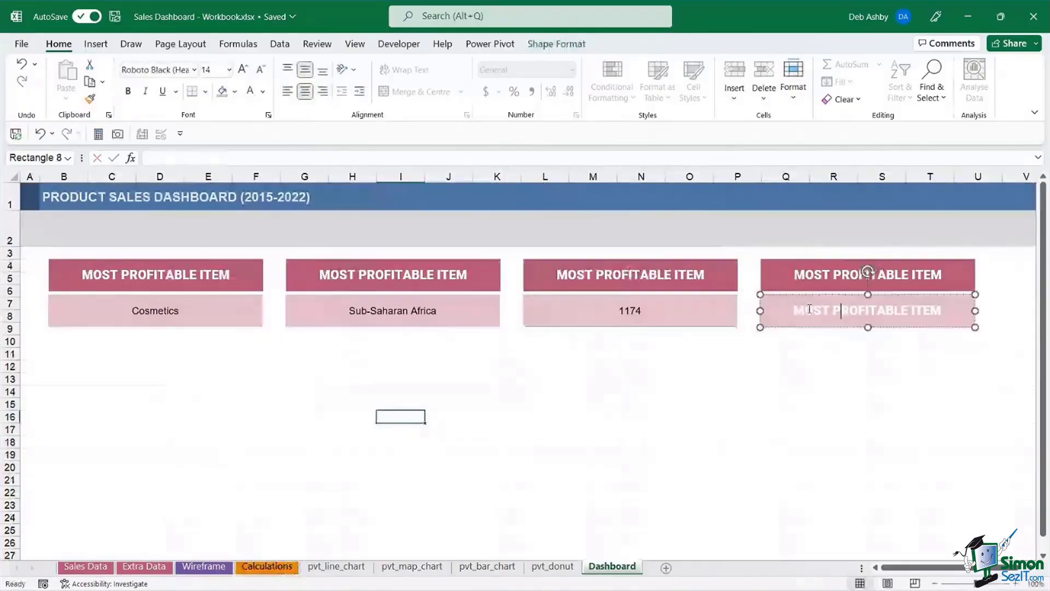
pyautogui.moveTo(793, 311); pyautogui.dragTo(944, 310)
pyautogui.press('Delete')
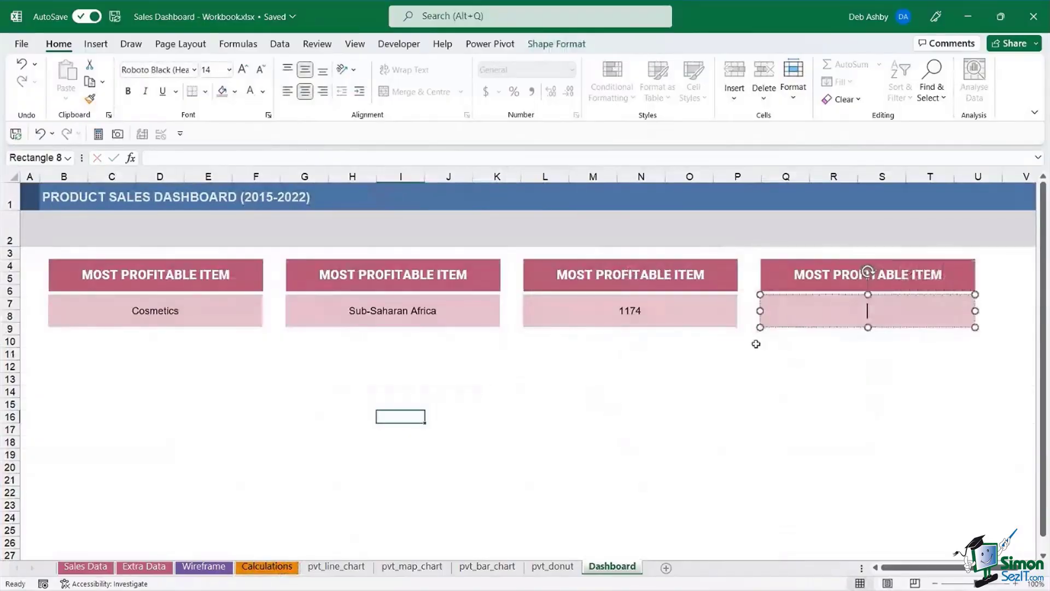
pyautogui.click(247, 157)
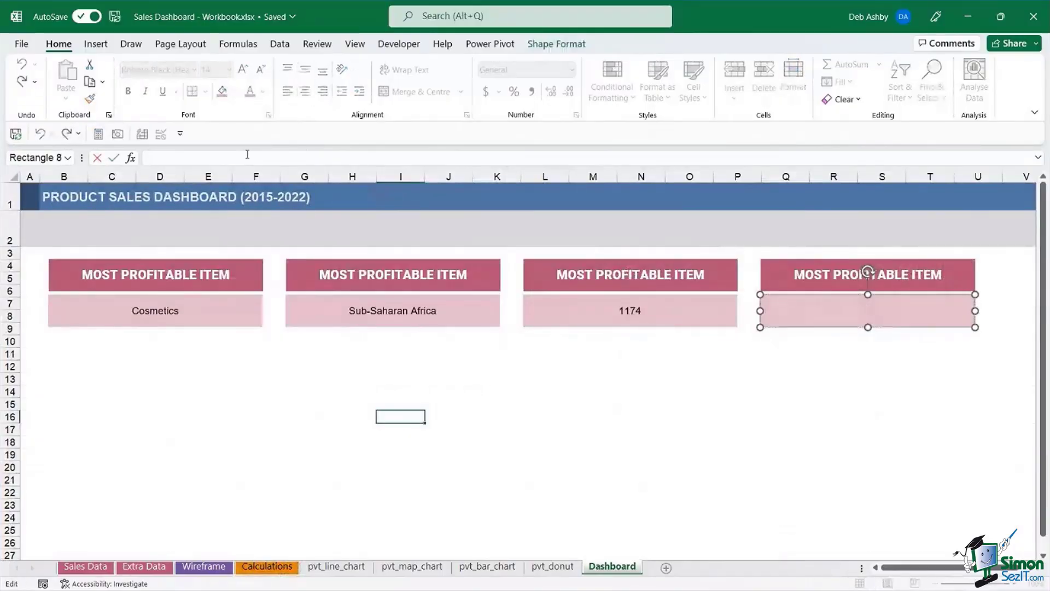
pyautogui.write('=')
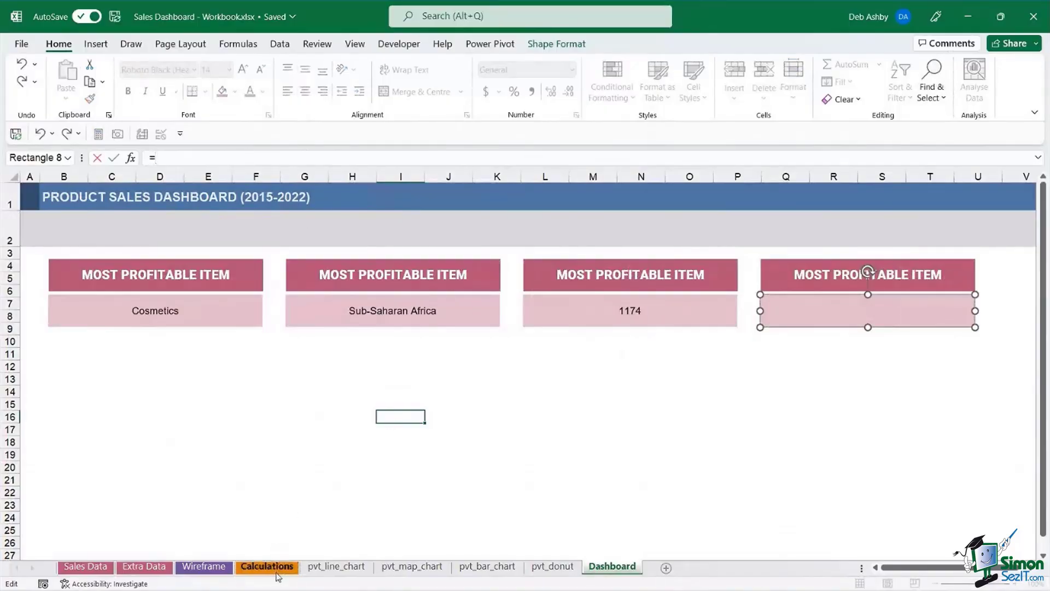
pyautogui.click(278, 571)
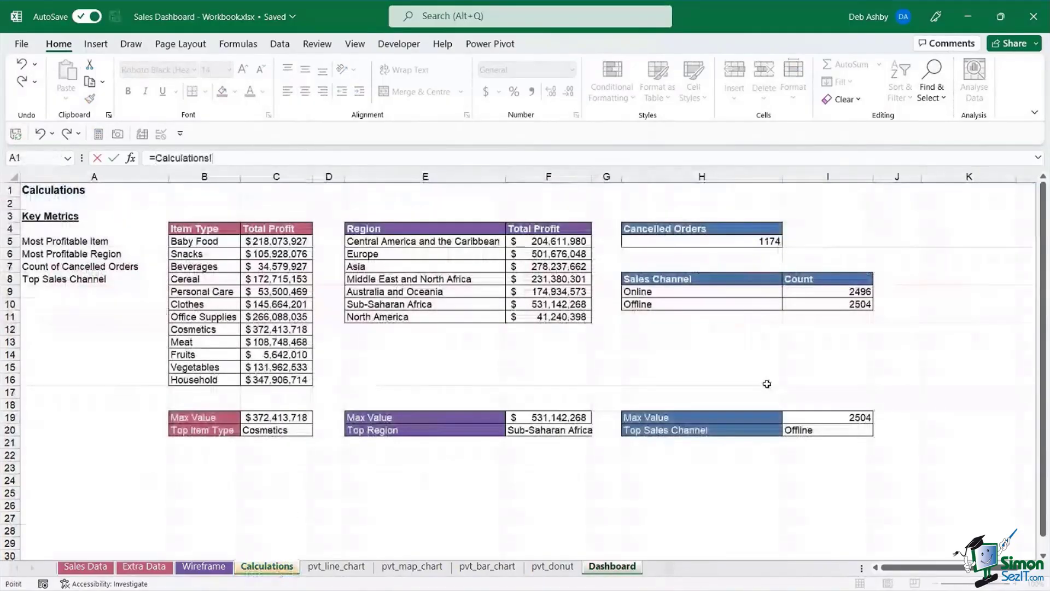
pyautogui.click(840, 430)
pyautogui.press('Return')
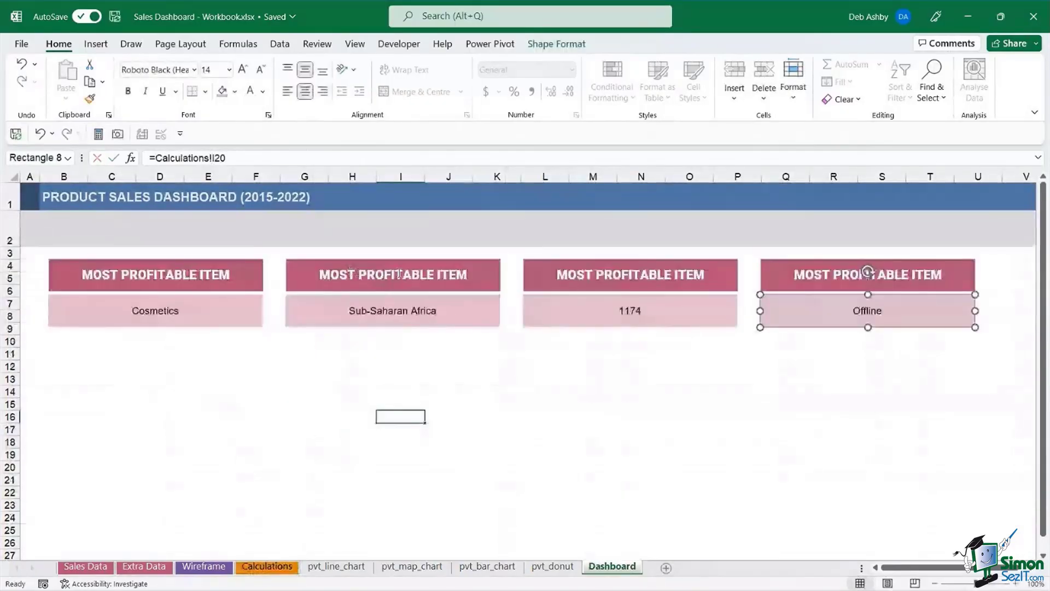
# - Change the second header to read MOST PROFITABLE REGION
pyautogui.click(371, 272)
pyautogui.doubleClick(458, 275)
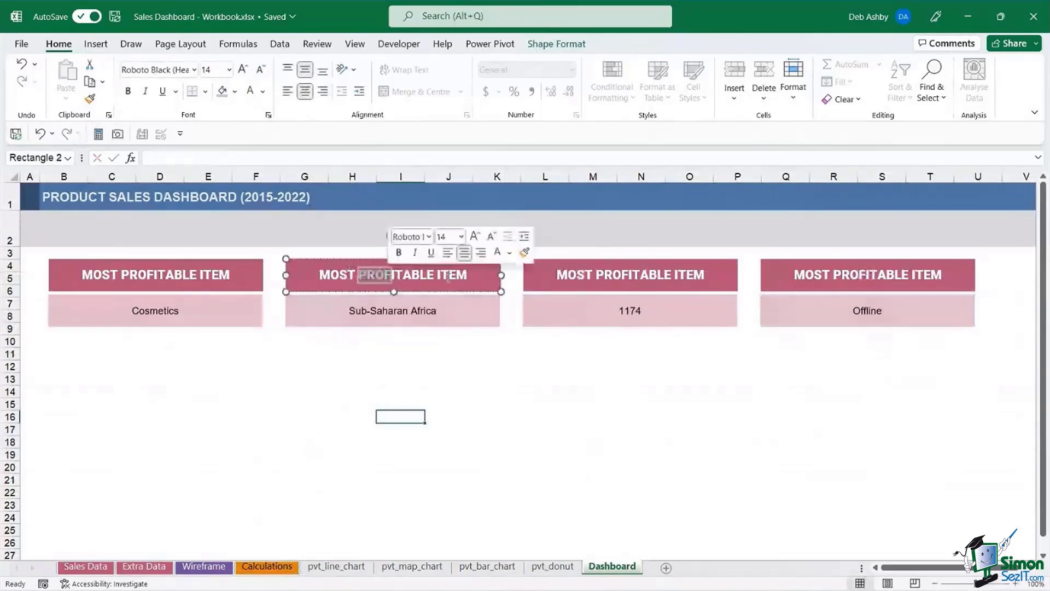
pyautogui.write('REGIO')
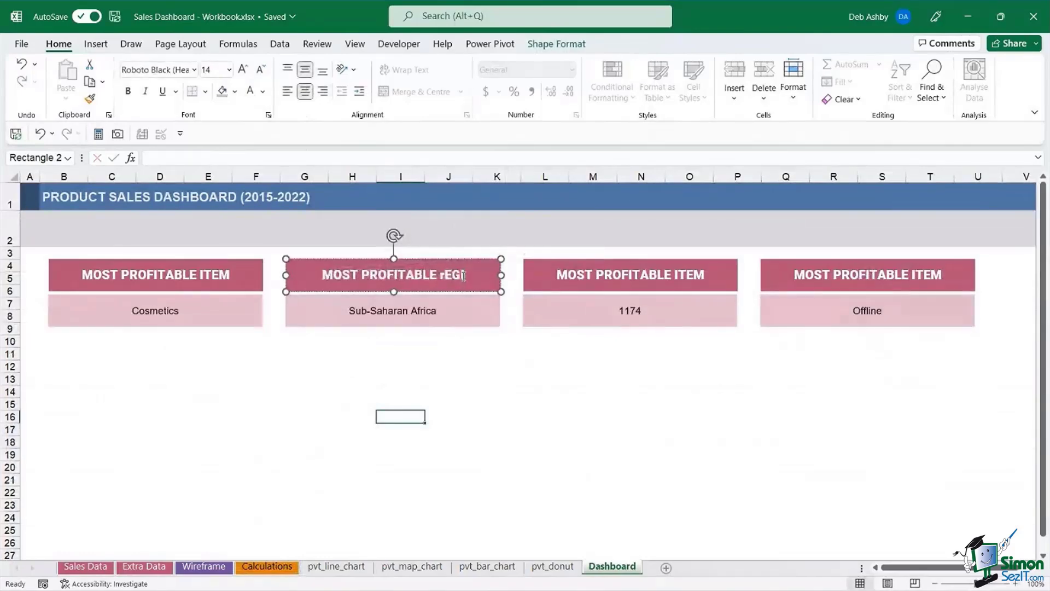
pyautogui.press('BackSpace')
pyautogui.press('BackSpace')
pyautogui.press('BackSpace')
pyautogui.press('BackSpace')
pyautogui.press('BackSpace')
pyautogui.write('REGION')
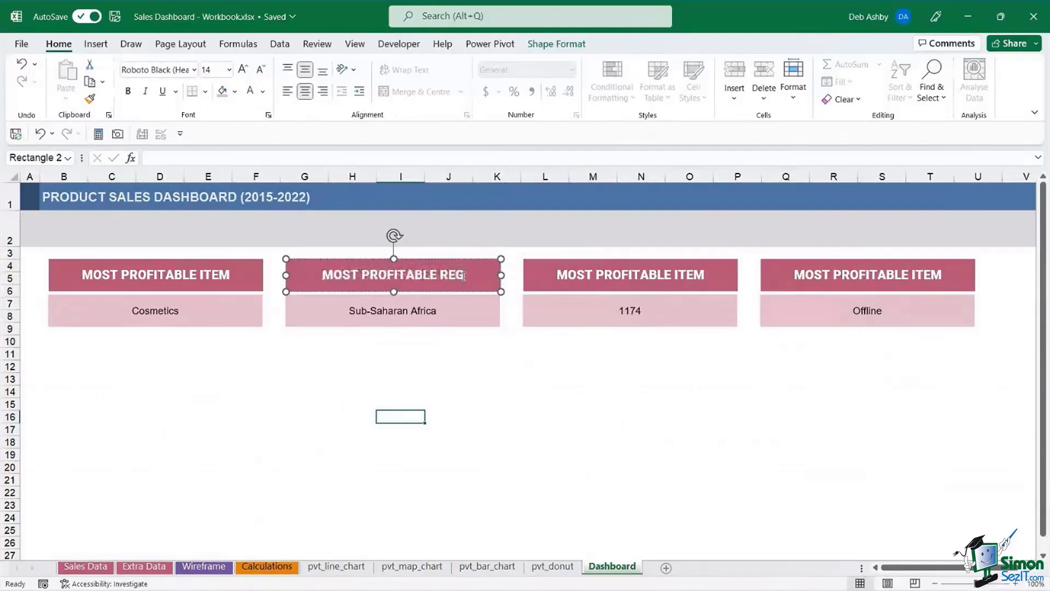
# - Retitle the third and fourth headers NUMBER OF CANCELLED ORDERS and TOP SALES CHANNEL
pyautogui.click(648, 271)
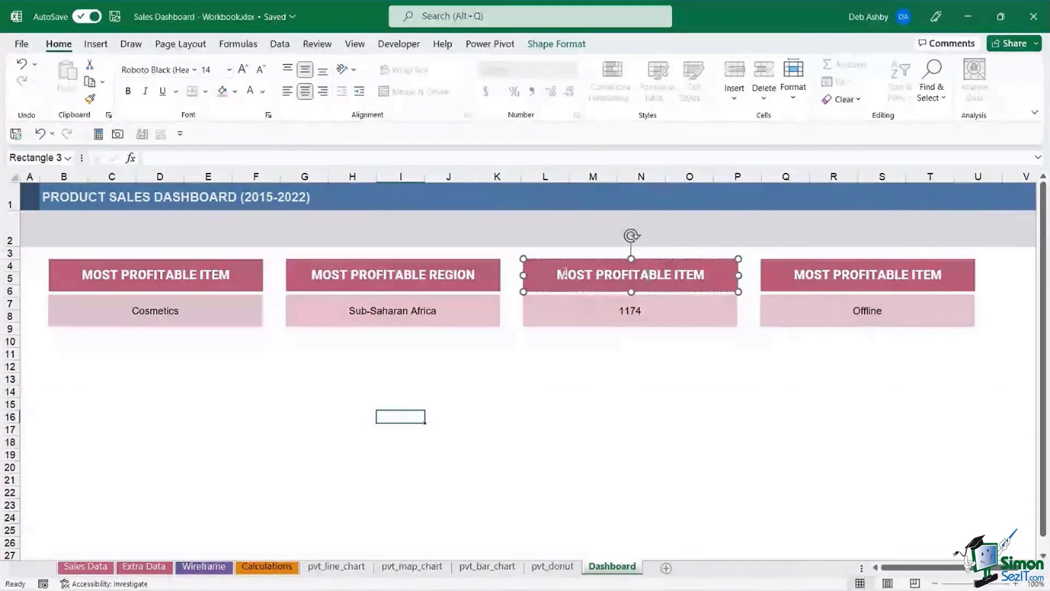
pyautogui.moveTo(556, 275); pyautogui.dragTo(705, 275)
pyautogui.write('NU')
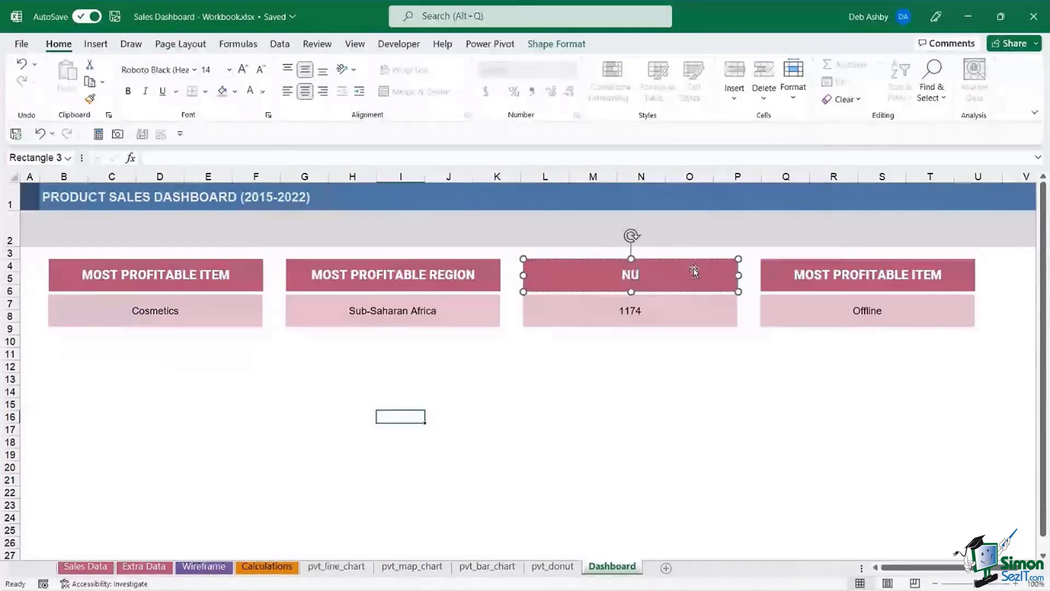
pyautogui.write('MBER OF CACE')
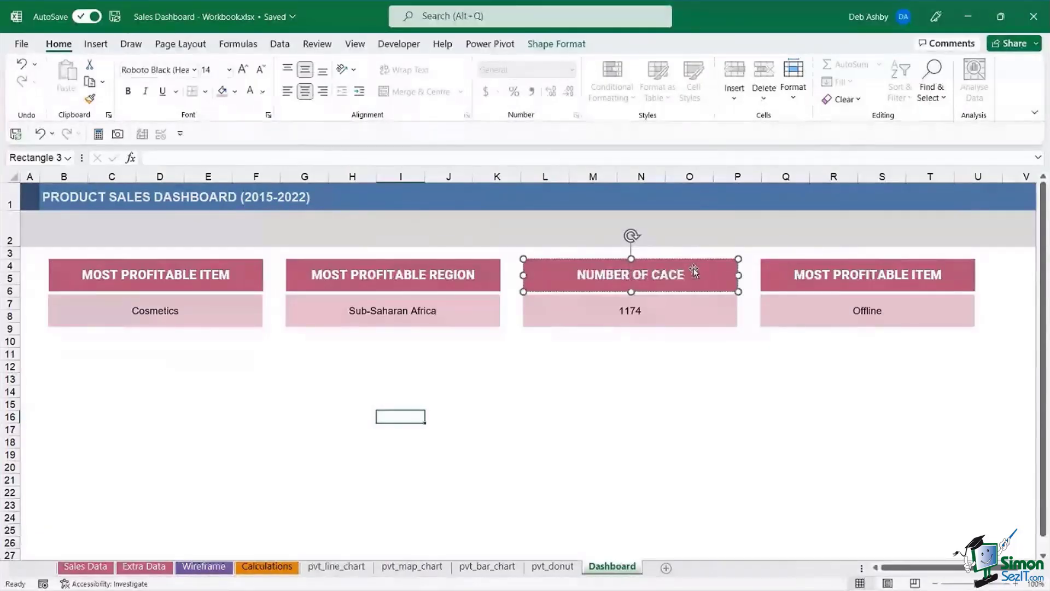
pyautogui.press('BackSpace')
pyautogui.press('BackSpace')
pyautogui.write('NCELLED ORDERS')
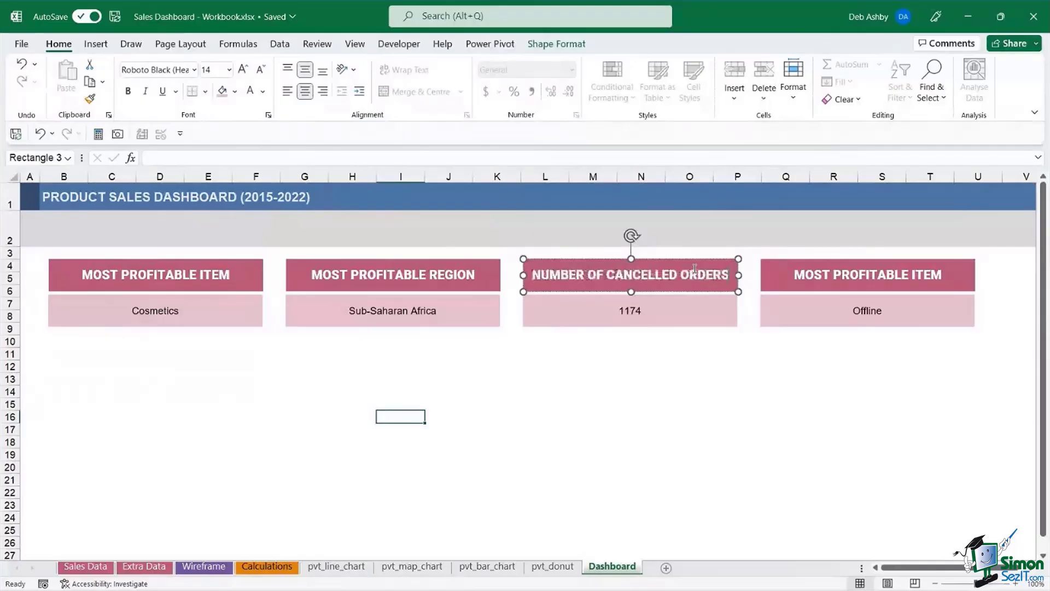
pyautogui.click(869, 276)
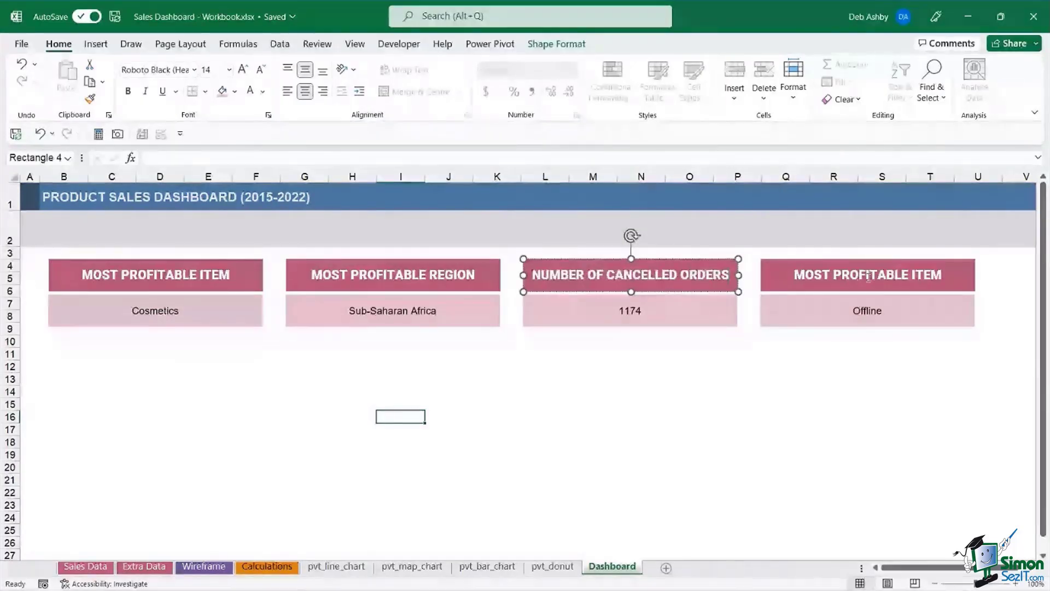
pyautogui.click(796, 276)
pyautogui.moveTo(796, 276); pyautogui.dragTo(934, 278)
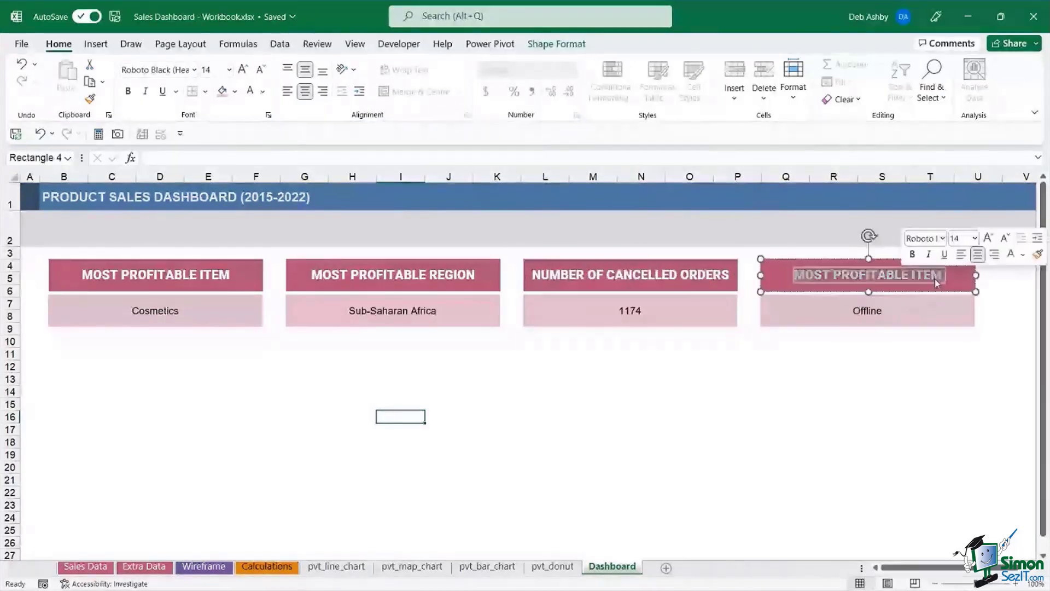
pyautogui.write('TOP SALES CHAN')
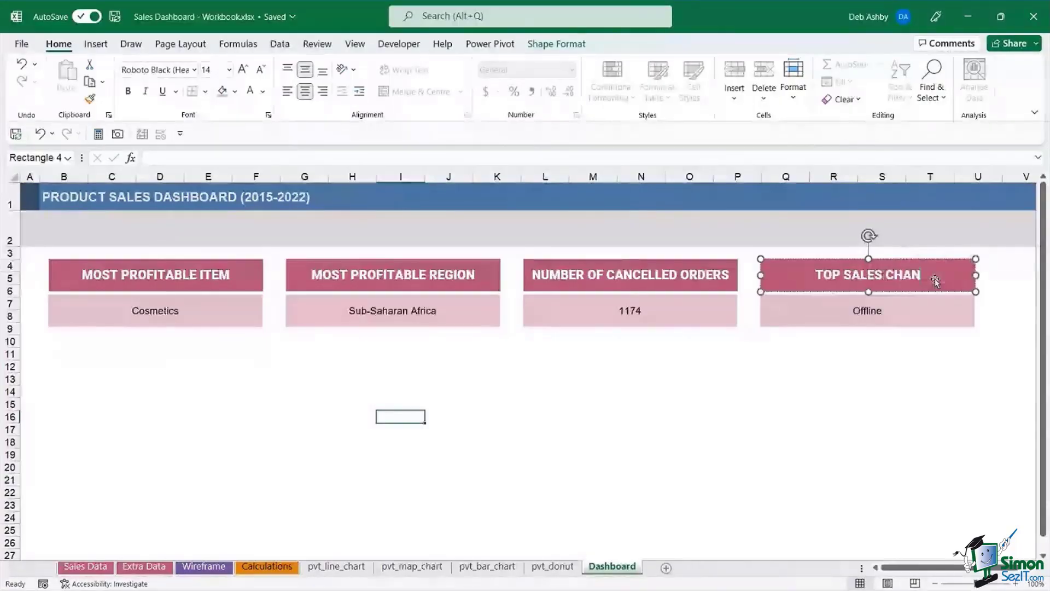
pyautogui.write('NEL')
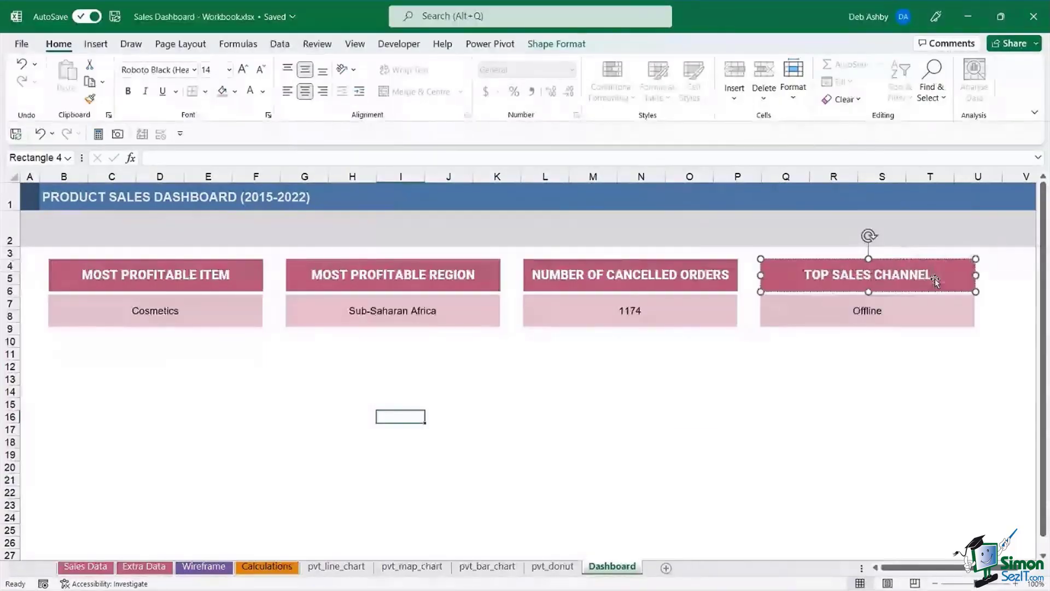
pyautogui.click(689, 416)
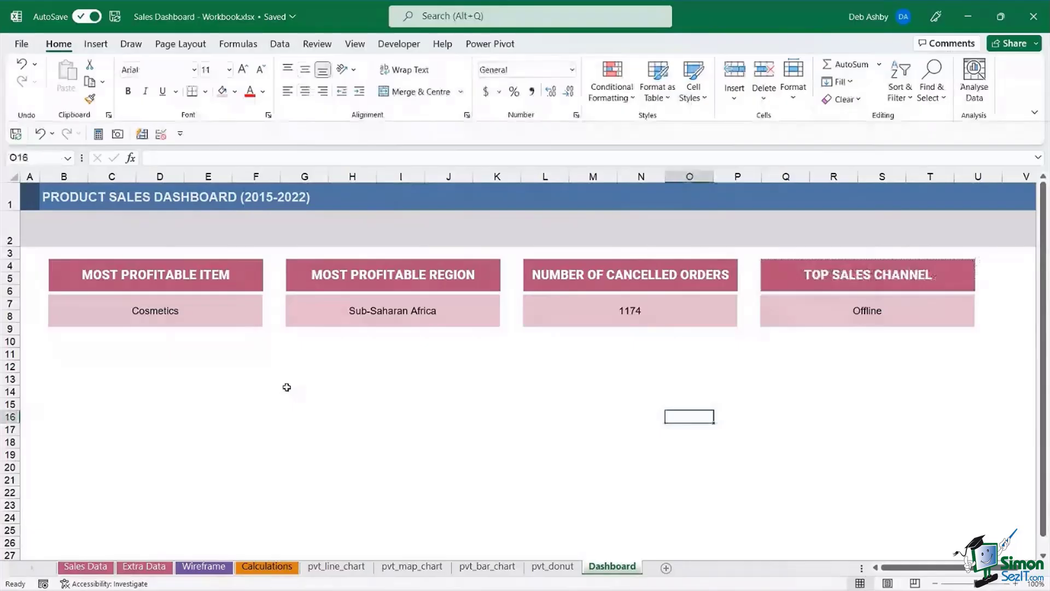
# - Make the Cosmetics box text size 14, bold and dark-coloured
pyautogui.click(163, 310)
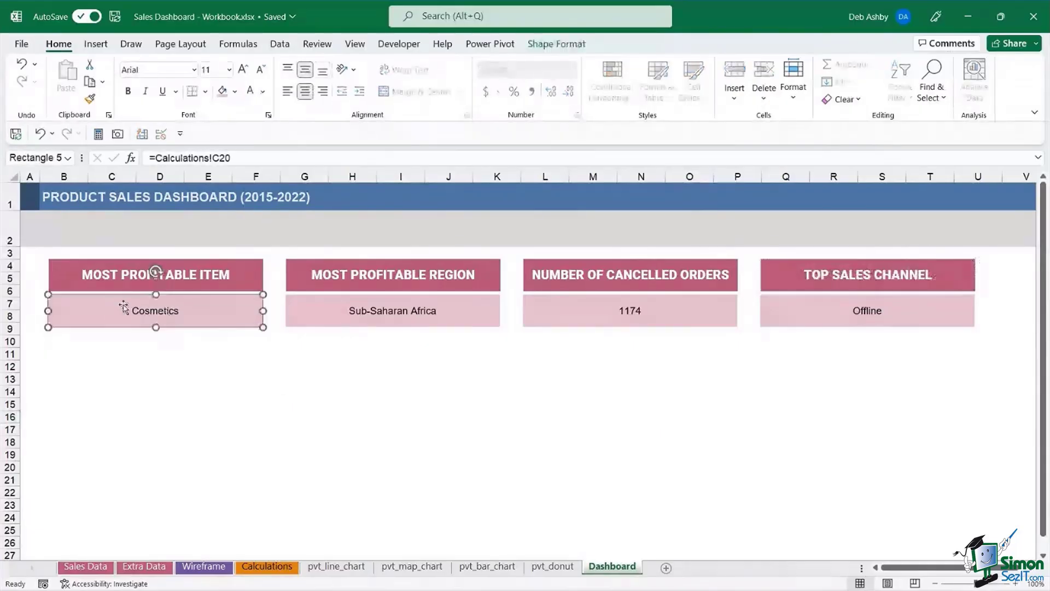
pyautogui.click(244, 71)
pyautogui.click(243, 72)
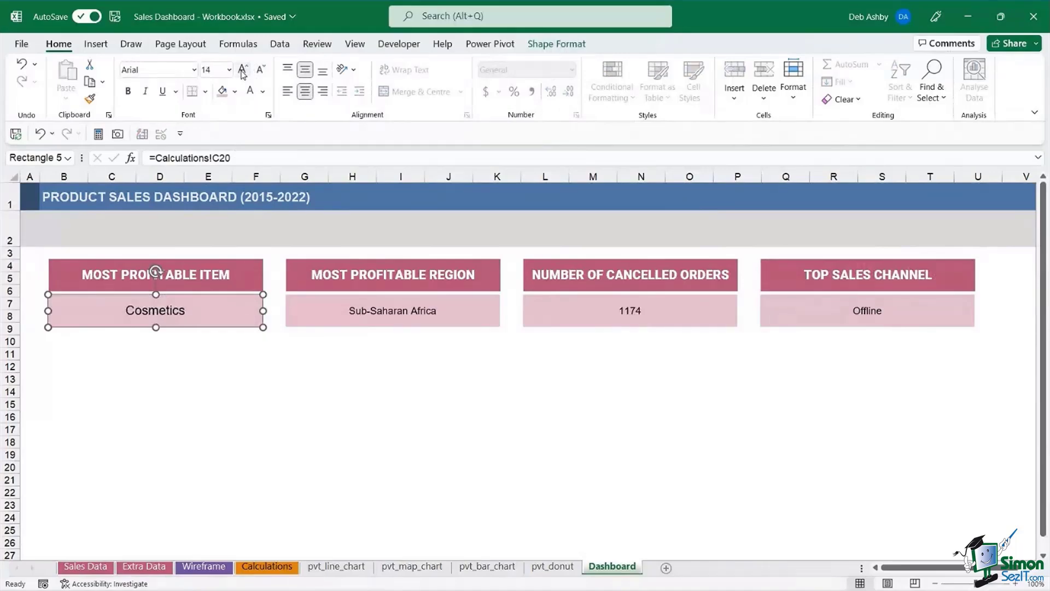
pyautogui.click(129, 93)
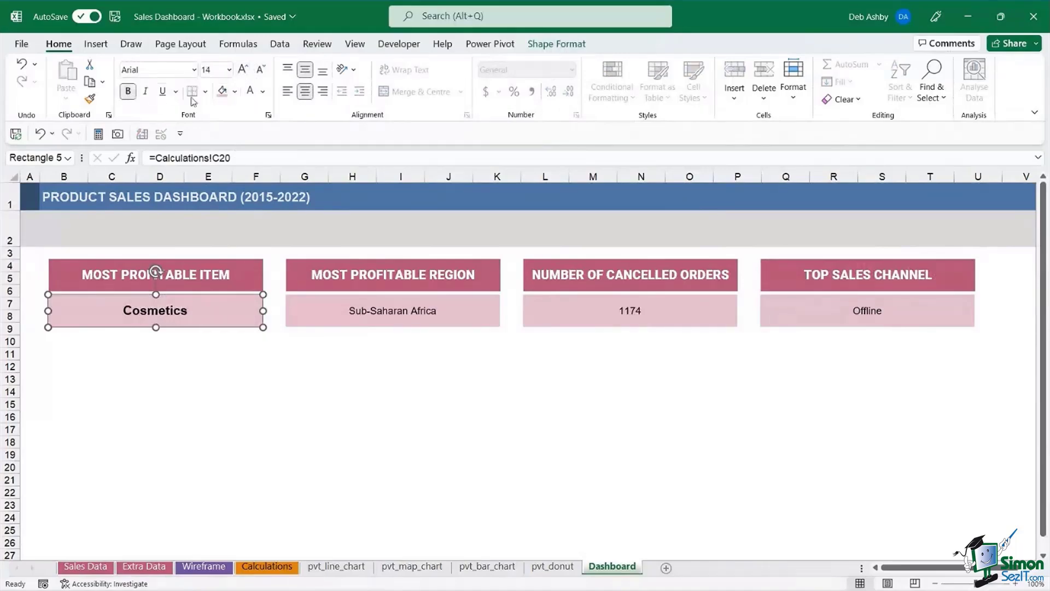
pyautogui.click(235, 92)
pyautogui.click(263, 93)
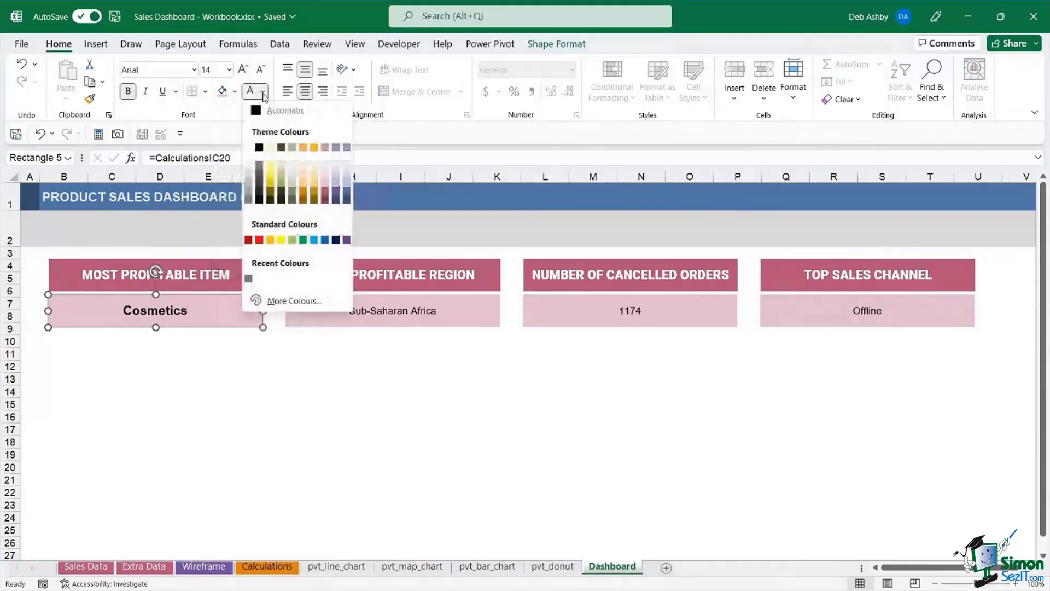
pyautogui.click(326, 199)
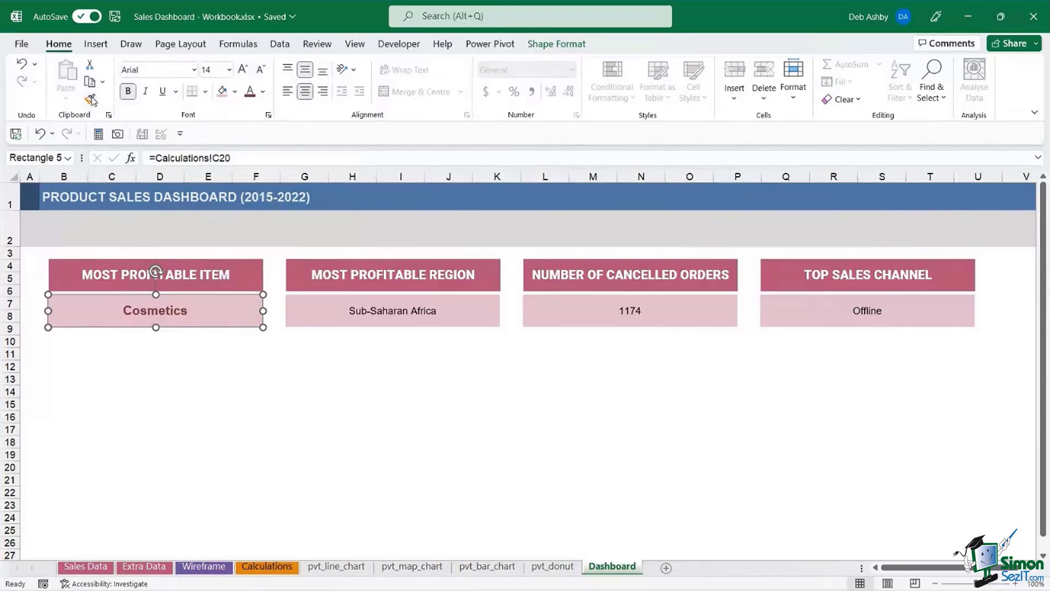
# - Copy the Cosmetics formatting onto the Sub-Saharan Africa, 1174 and Offline boxes with Format Painter
pyautogui.click(92, 100)
pyautogui.click(405, 310)
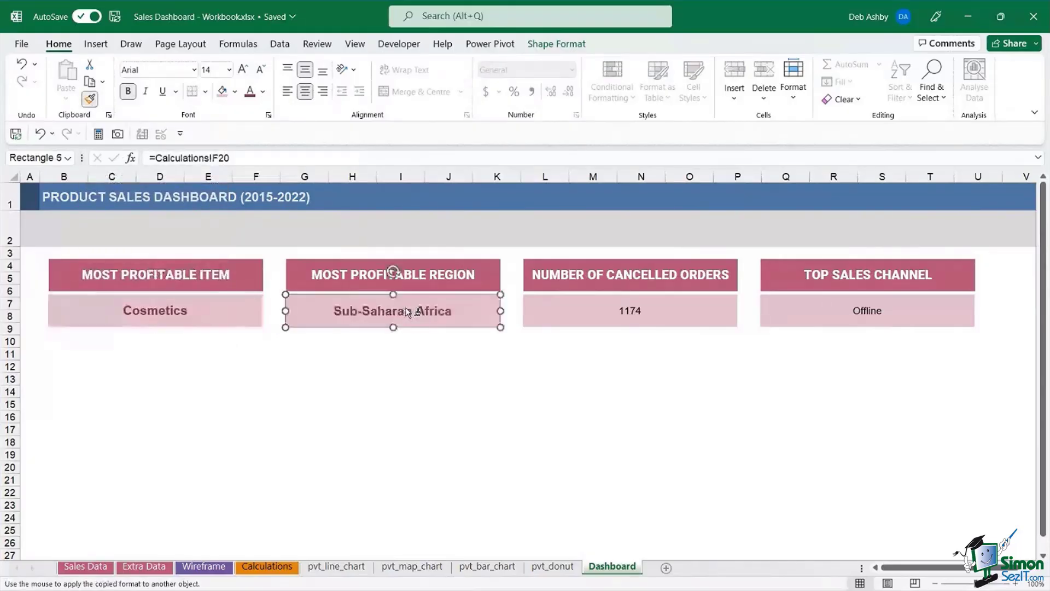
pyautogui.click(620, 305)
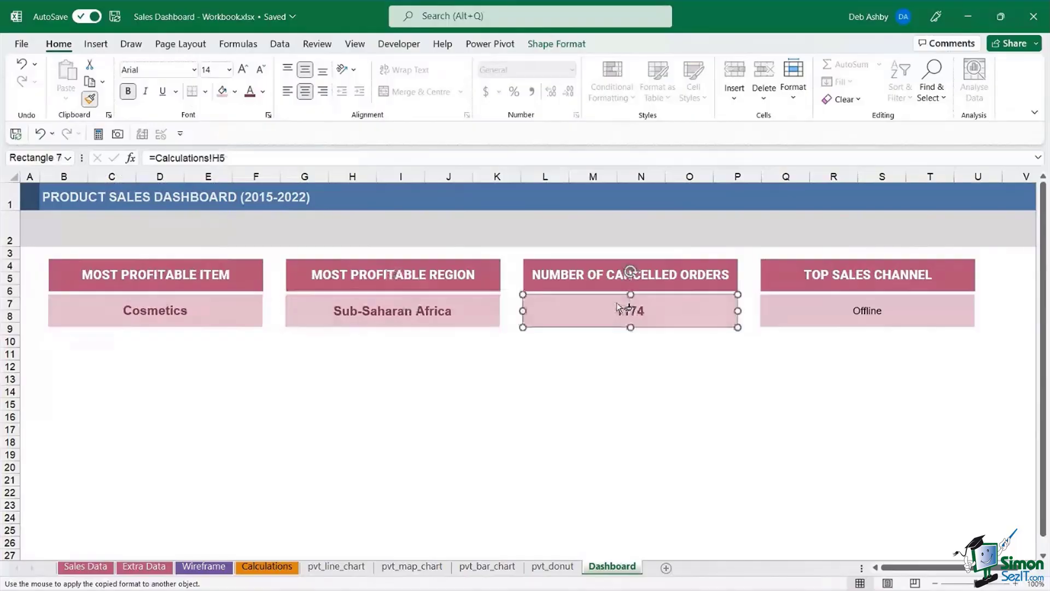
pyautogui.click(838, 317)
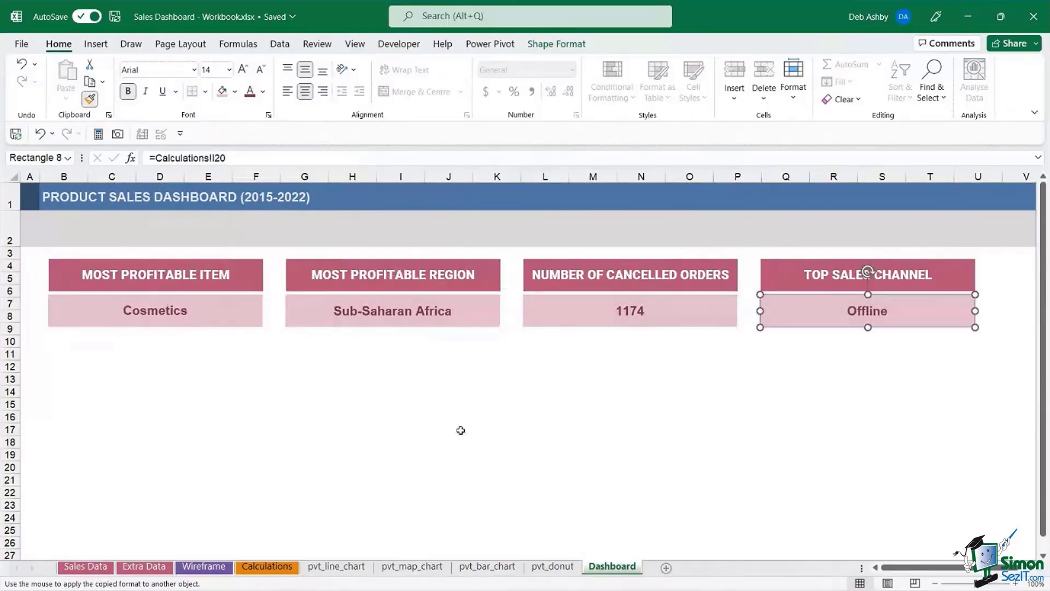
pyautogui.click(674, 403)
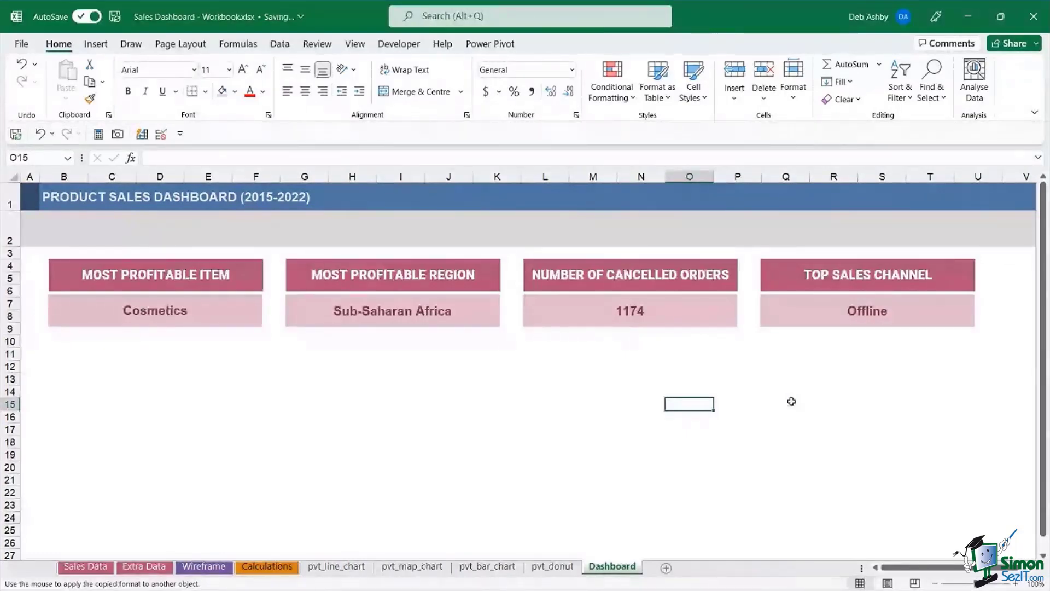
pyautogui.click(531, 468)
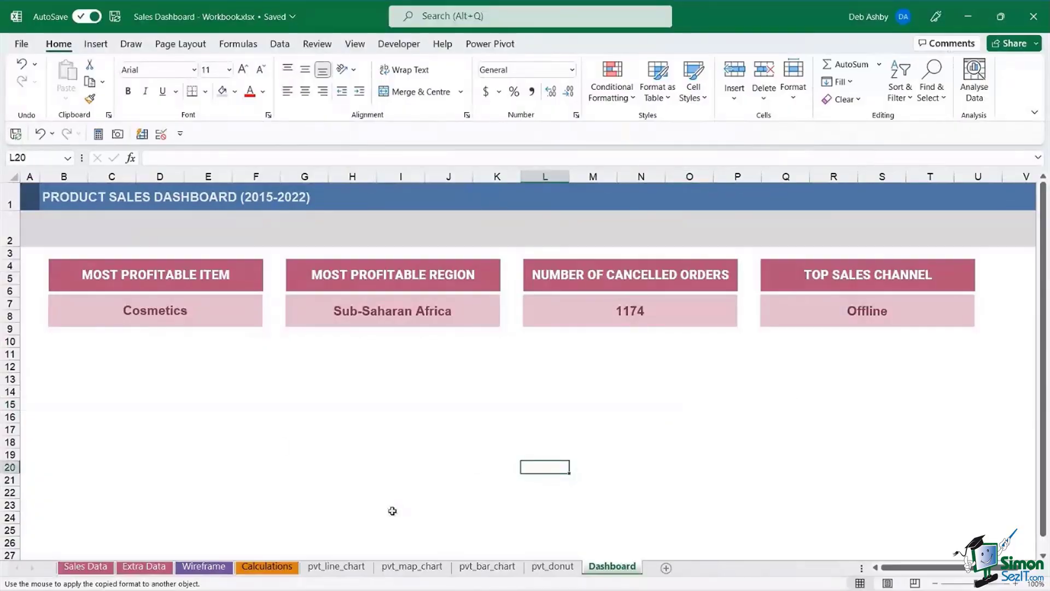
# - Paste the Total Profit by Year line chart and the country map side by side under the KPI boxes
pyautogui.click(337, 567)
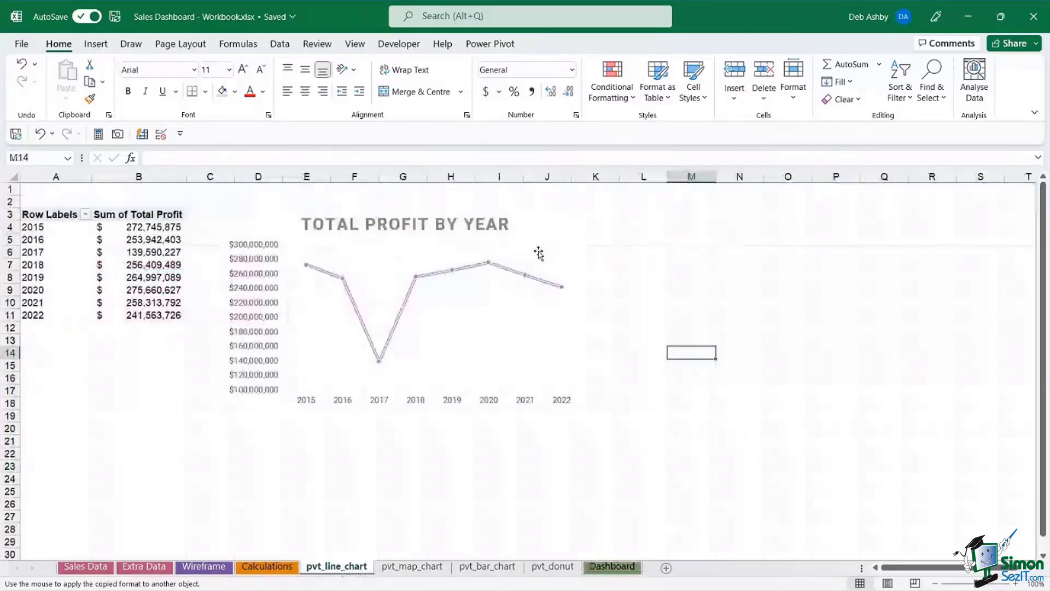
pyautogui.click(539, 253)
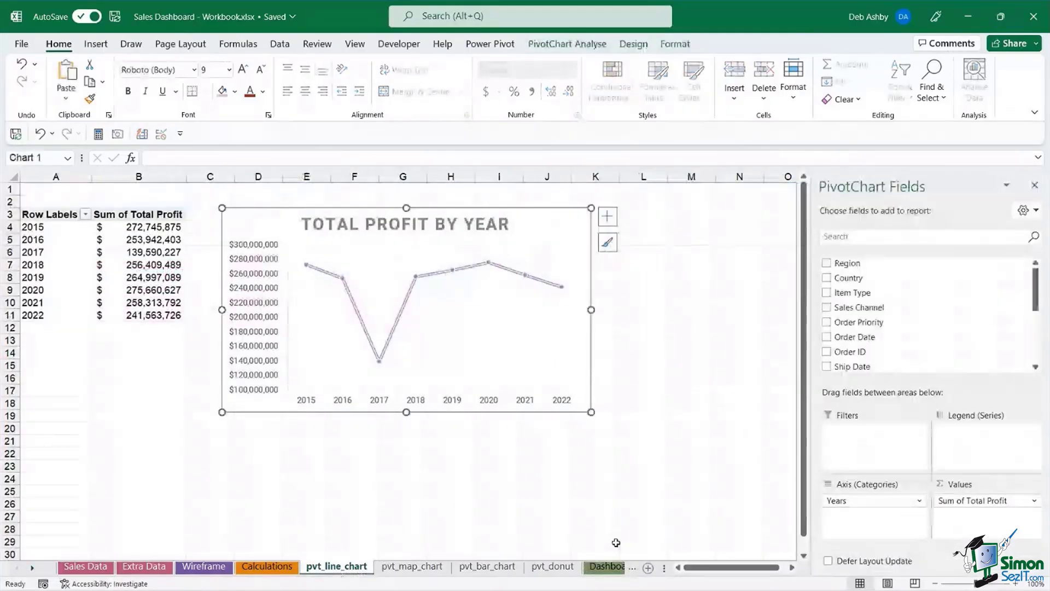
pyautogui.click(607, 566)
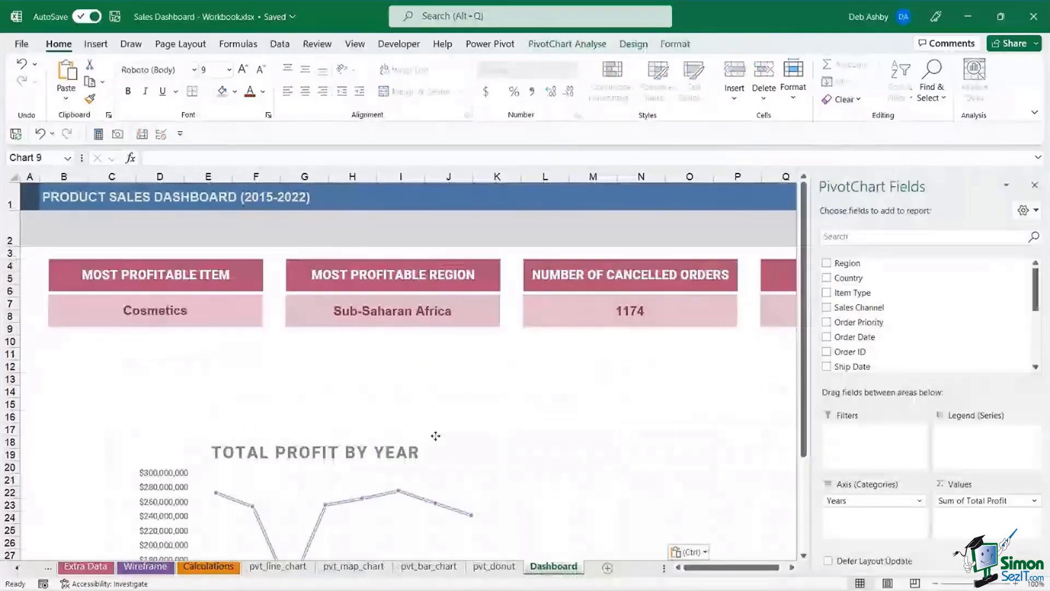
pyautogui.moveTo(436, 436); pyautogui.dragTo(353, 364)
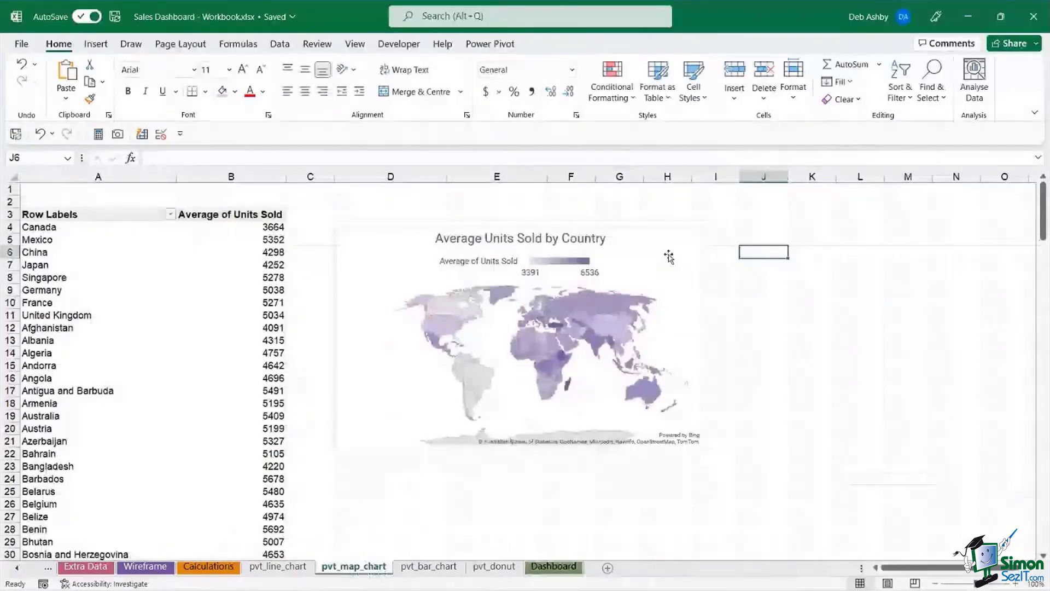
pyautogui.click(675, 239)
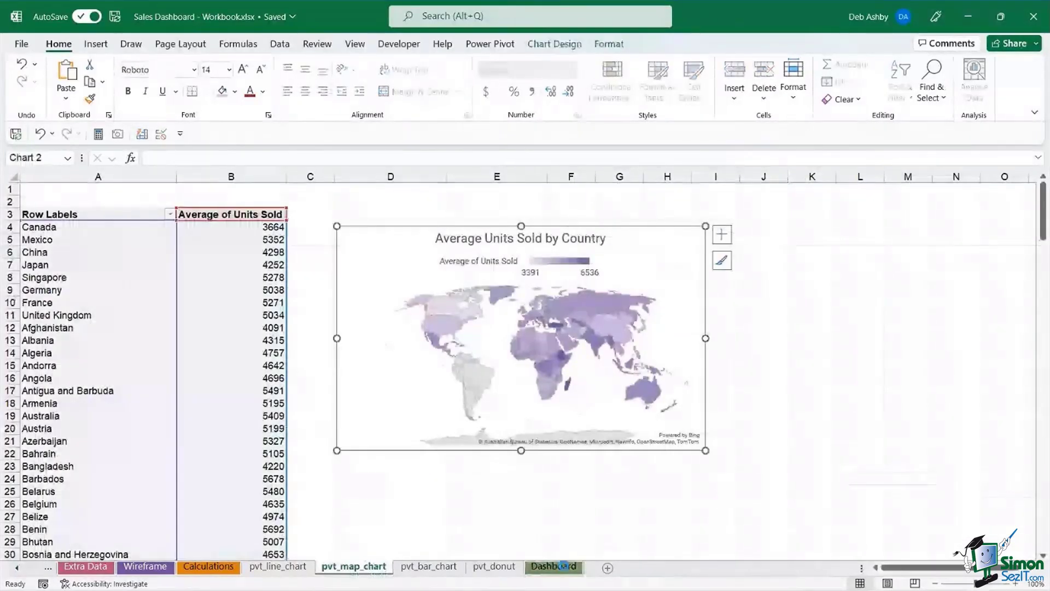
pyautogui.click(563, 565)
pyautogui.click(546, 415)
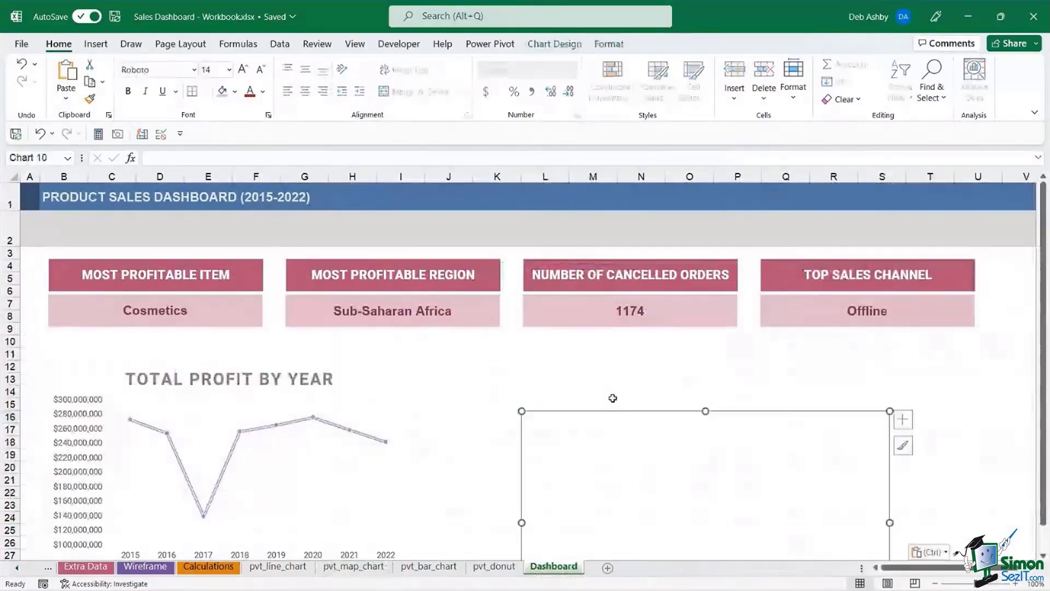
pyautogui.moveTo(810, 420)
pyautogui.mouseDown()
pyautogui.moveTo(890, 351)
pyautogui.moveTo(889, 366)
pyautogui.mouseUp()
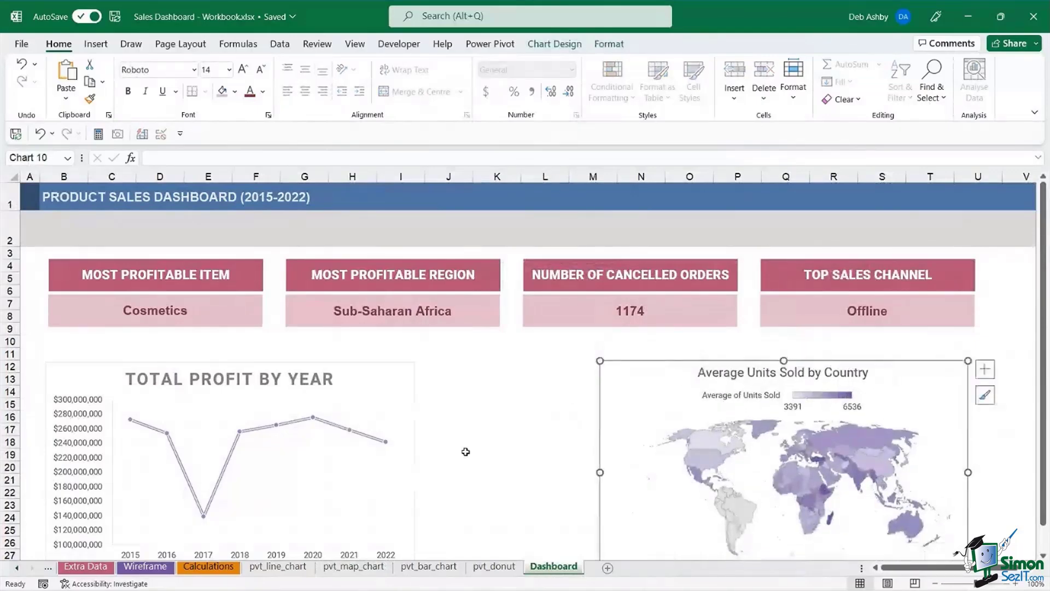
# - Widen the profit chart and stretch the map chart leftward so they fill the row
pyautogui.click(388, 383)
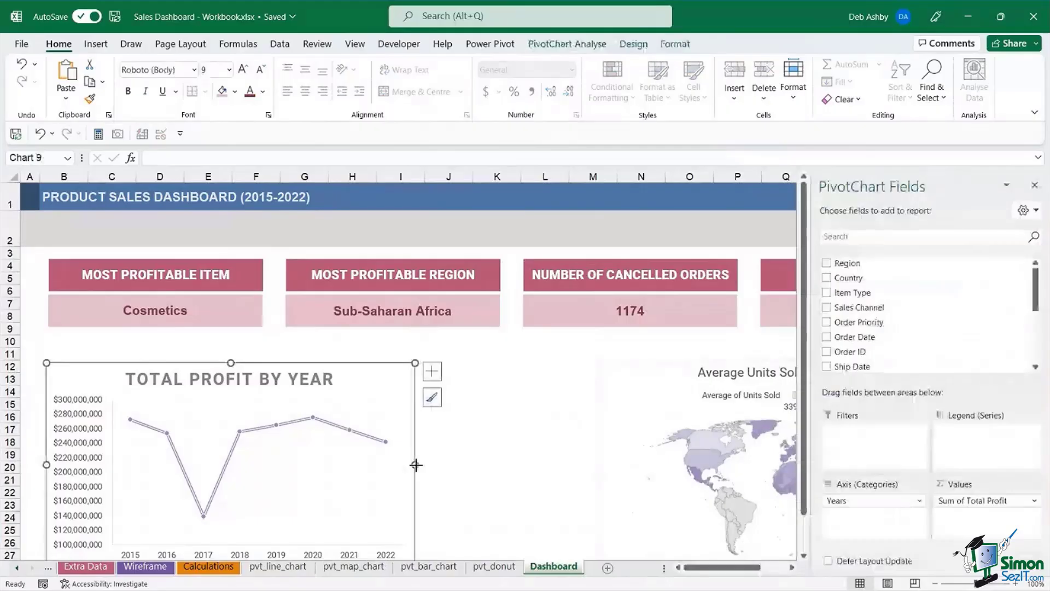
pyautogui.moveTo(416, 465); pyautogui.dragTo(497, 463)
pyautogui.click(618, 411)
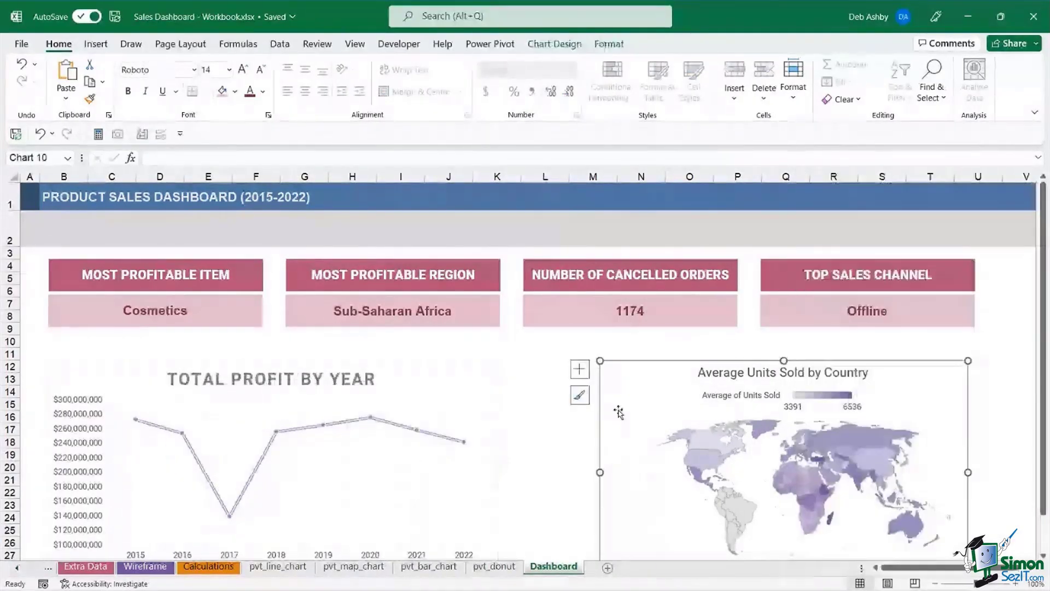
pyautogui.moveTo(600, 472); pyautogui.dragTo(525, 465)
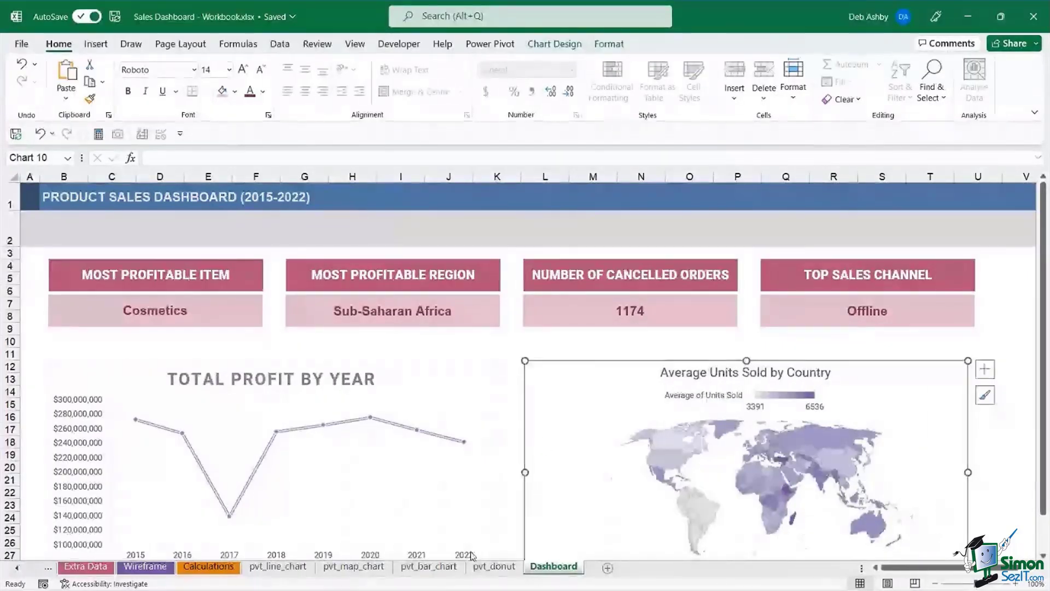
pyautogui.click(429, 566)
# - Paste the Revenue by Item and Sales Channel bar chart under the profit chart and widen it
pyautogui.click(590, 219)
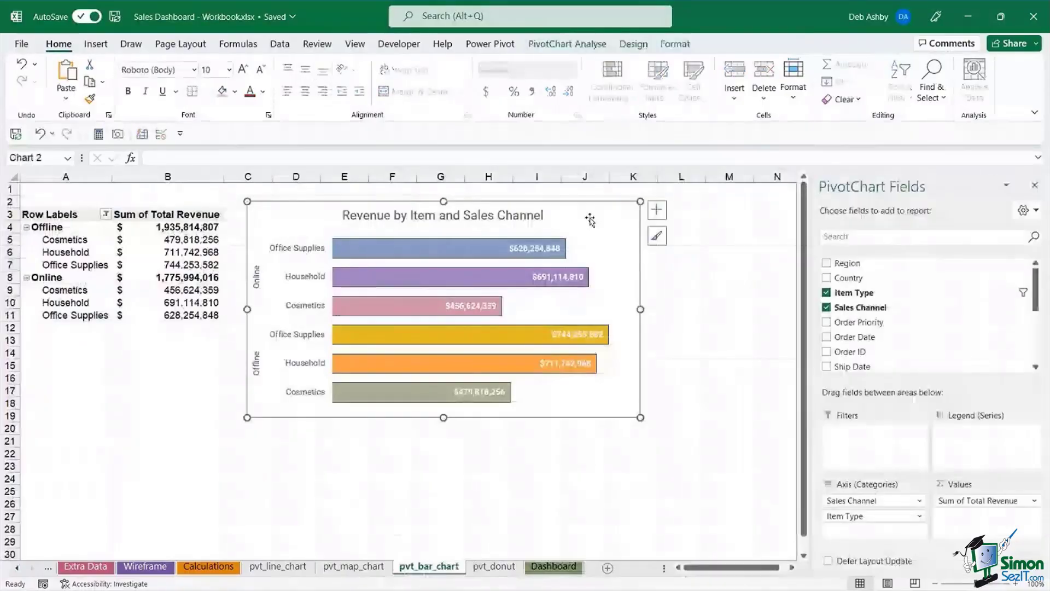
pyautogui.click(560, 570)
pyautogui.click(323, 444)
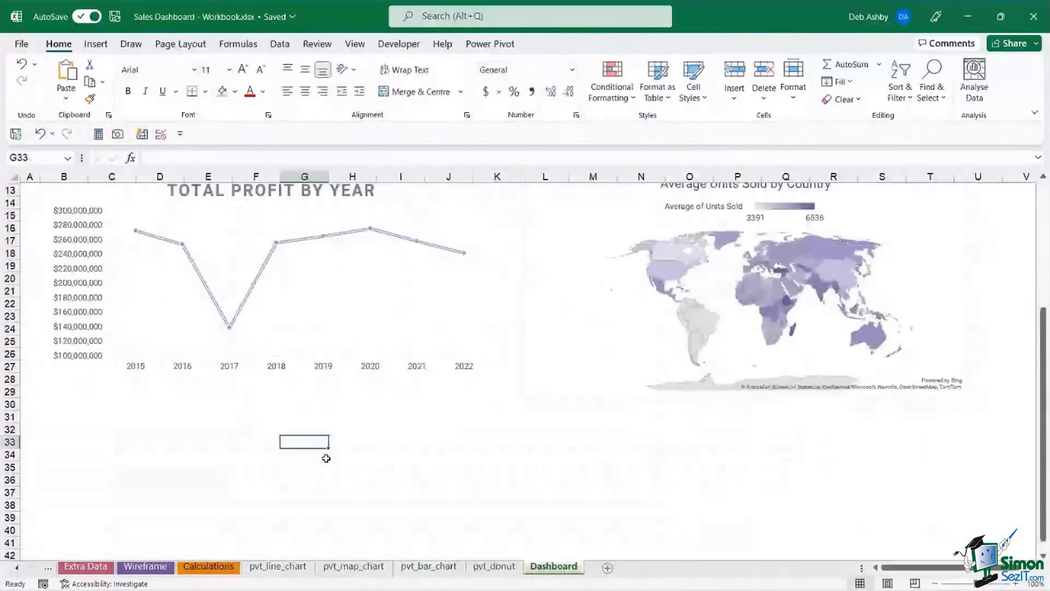
pyautogui.hotkey('ctrl', 'v')
pyautogui.moveTo(514, 455); pyautogui.dragTo(362, 415)
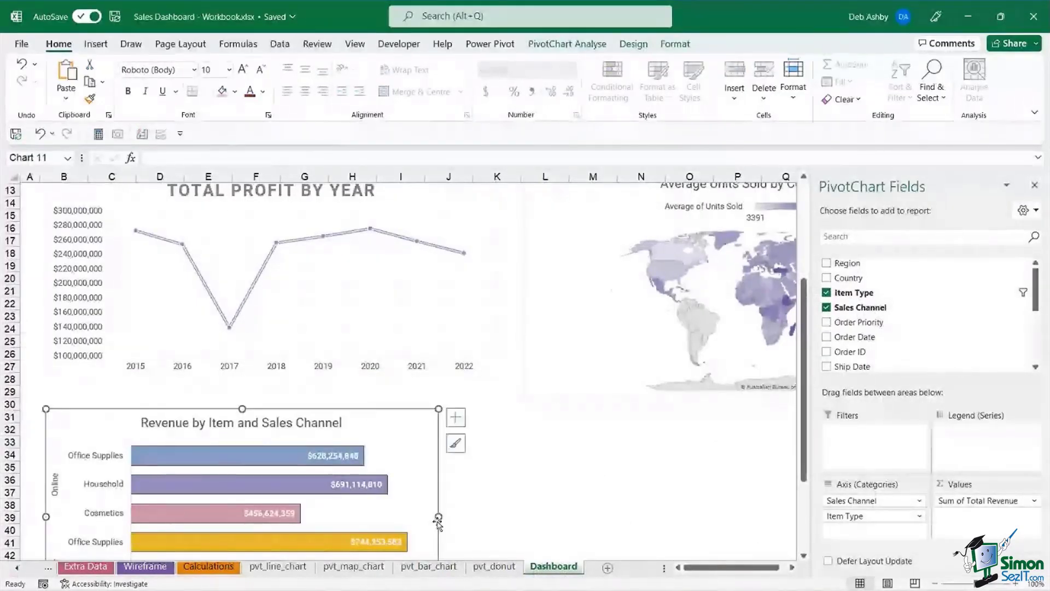
pyautogui.moveTo(438, 516); pyautogui.dragTo(499, 516)
# - Paste the Number of Orders by Region donut under the map chart and widen it to match
pyautogui.click(494, 566)
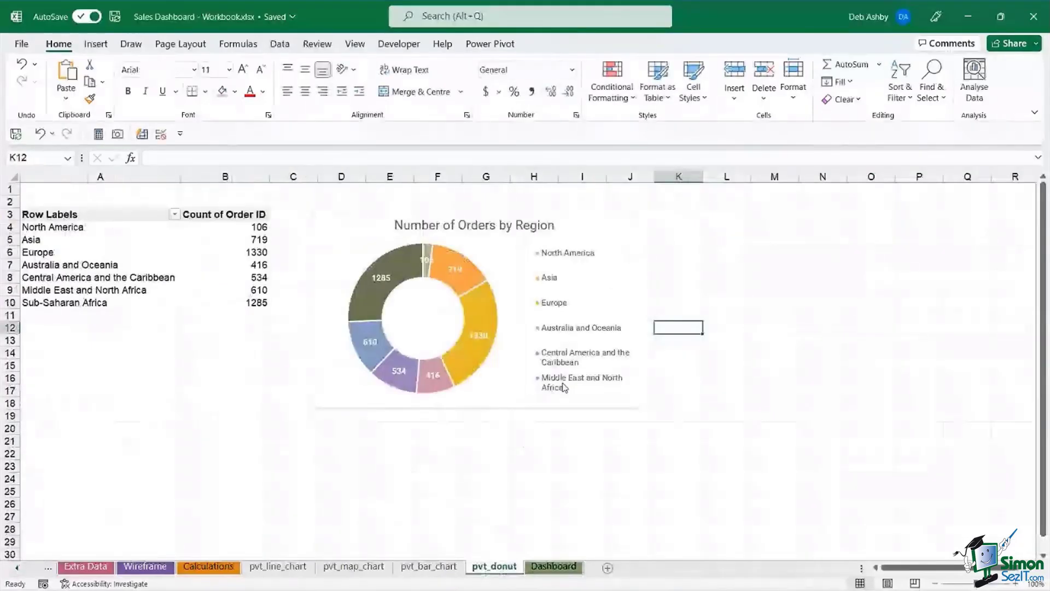
pyautogui.click(597, 215)
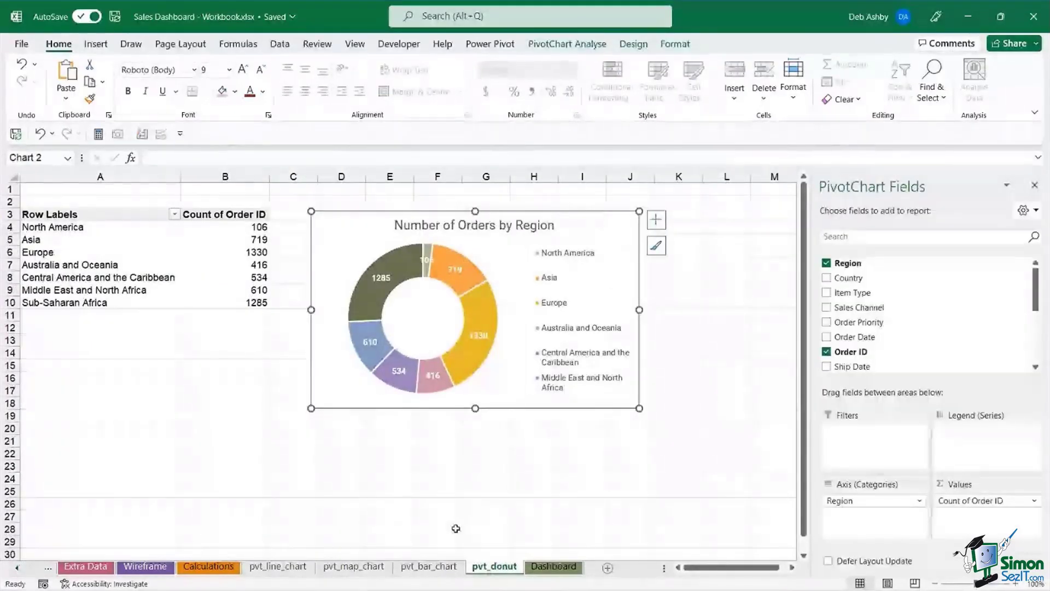
pyautogui.click(553, 568)
pyautogui.hotkey('ctrl', 'v')
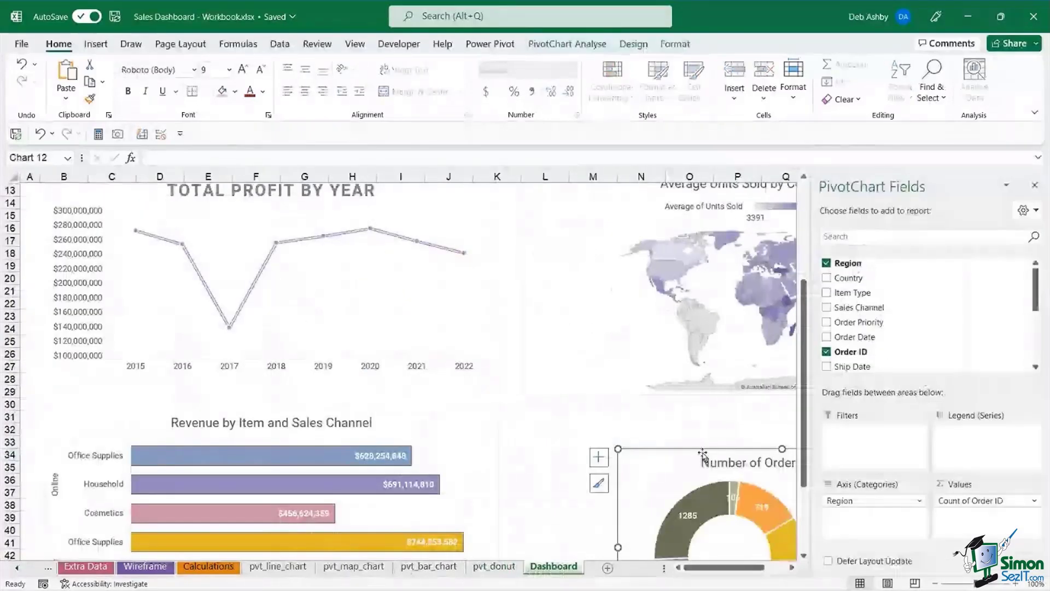
pyautogui.moveTo(703, 453); pyautogui.dragTo(603, 411)
pyautogui.click(1035, 185)
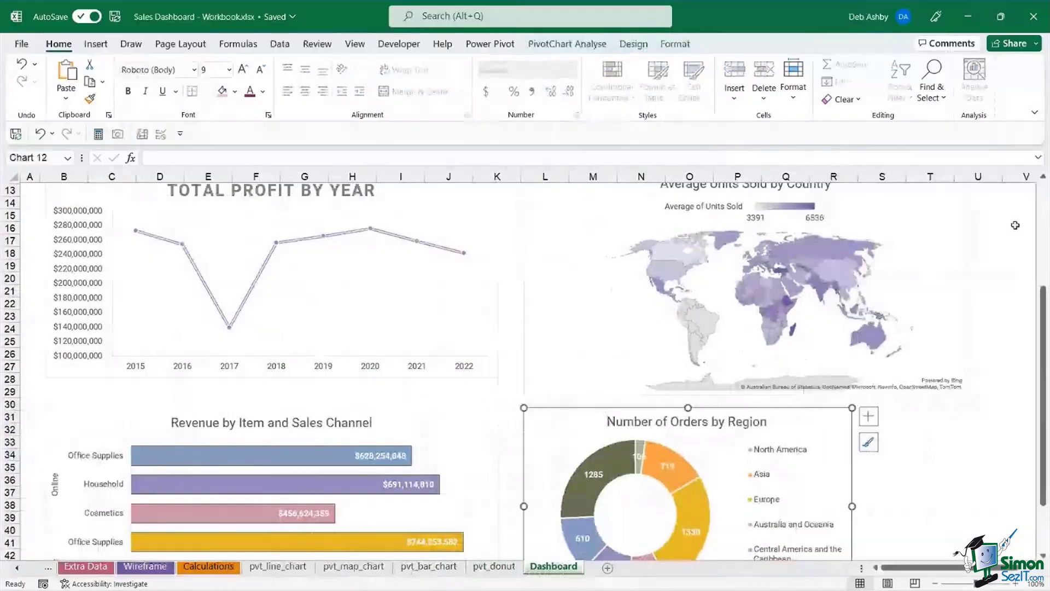
pyautogui.moveTo(852, 506); pyautogui.dragTo(968, 493)
pyautogui.click(989, 316)
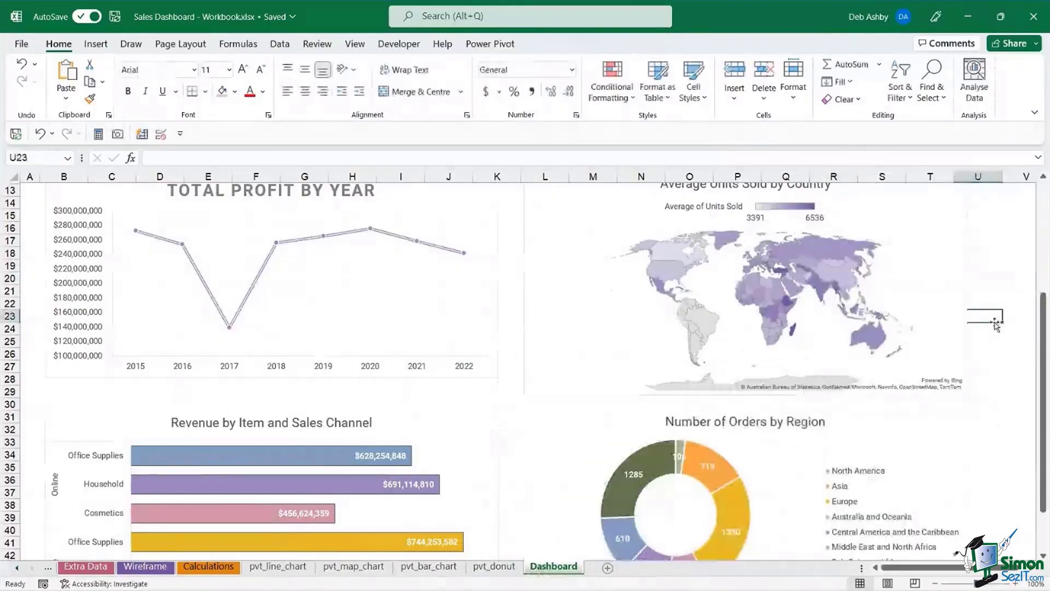
pyautogui.scroll(4, 995, 324)
pyautogui.scroll(-2, 995, 324)
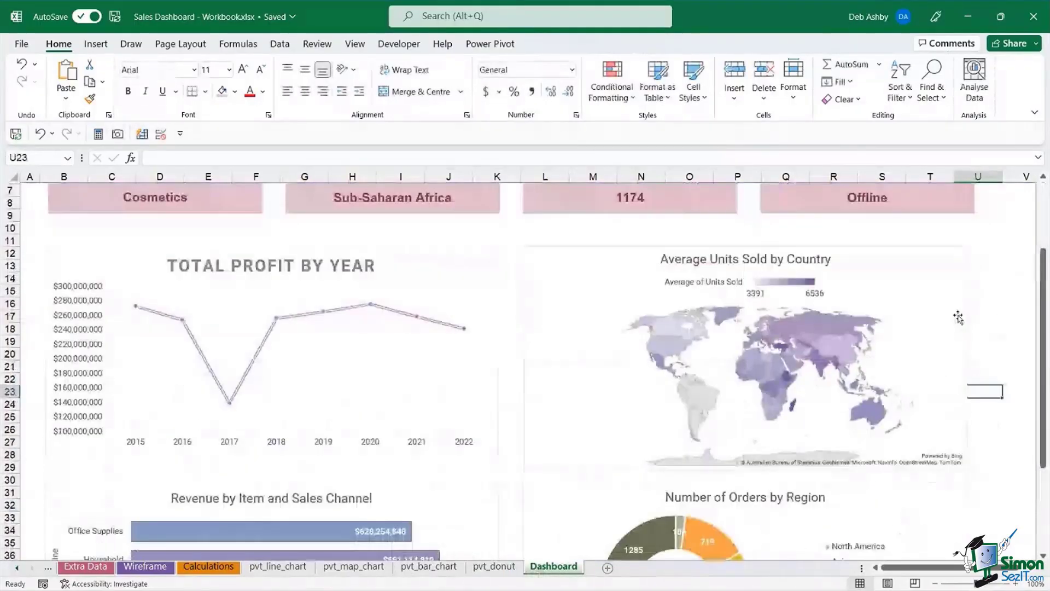
# - Shorten the map chart to match the profit chart and remove both charts' outlines
pyautogui.click(740, 431)
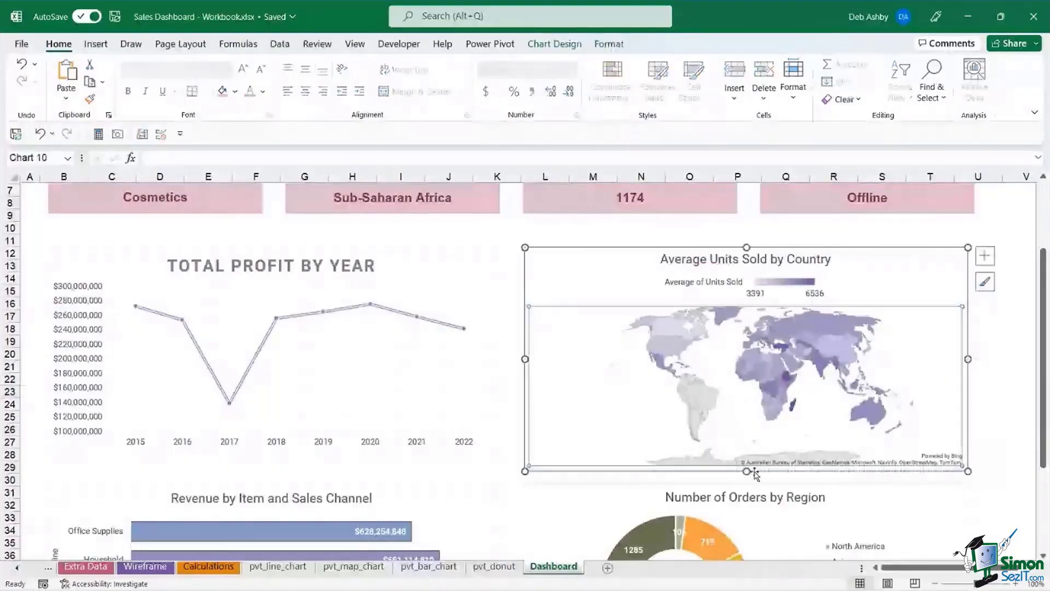
pyautogui.moveTo(748, 461); pyautogui.dragTo(749, 452)
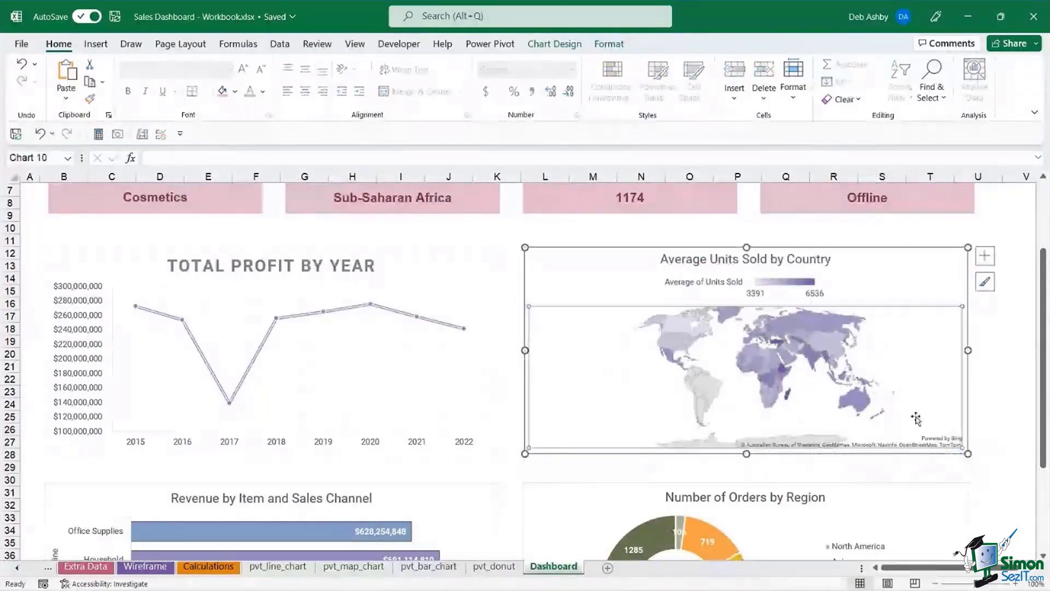
pyautogui.click(462, 268)
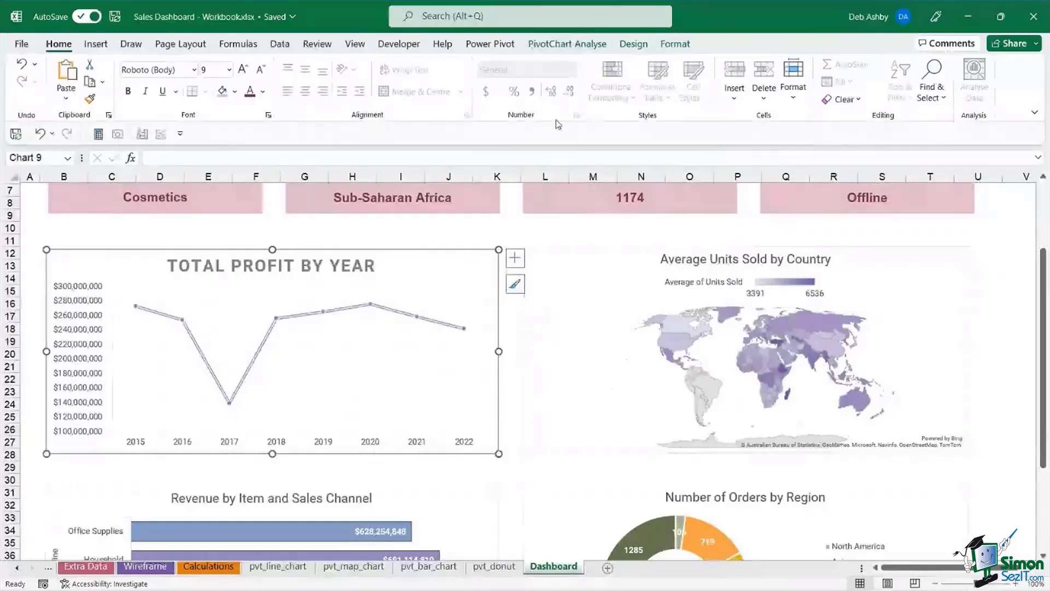
pyautogui.click(674, 44)
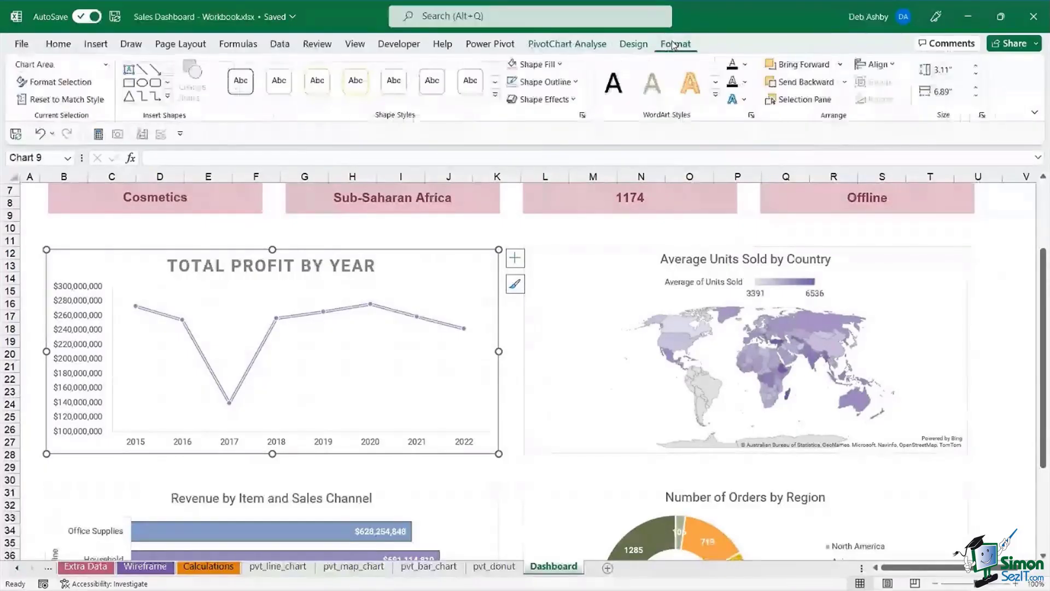
pyautogui.click(575, 82)
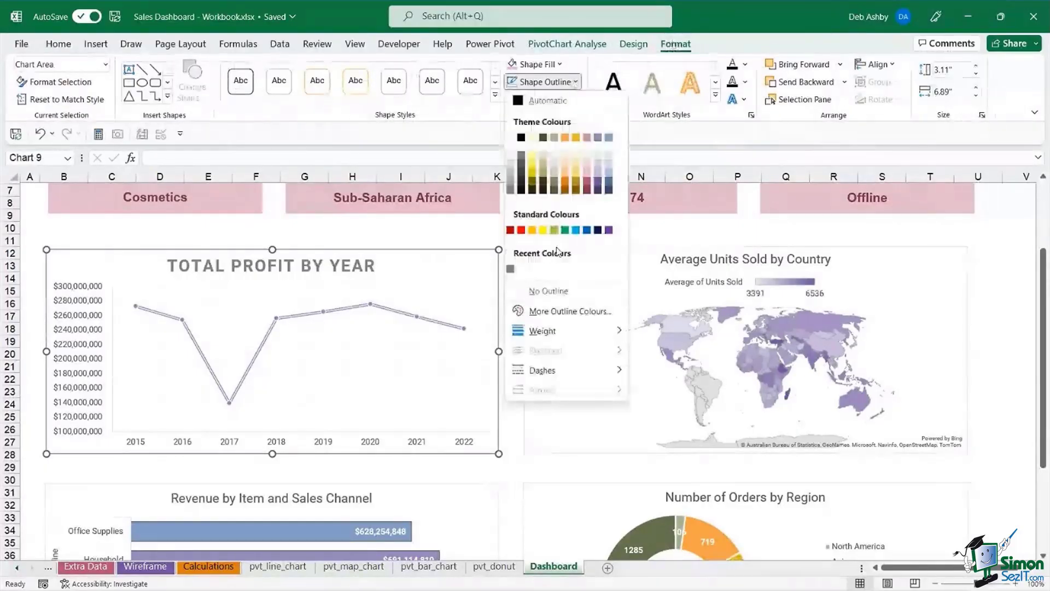
pyautogui.click(547, 290)
pyautogui.click(580, 261)
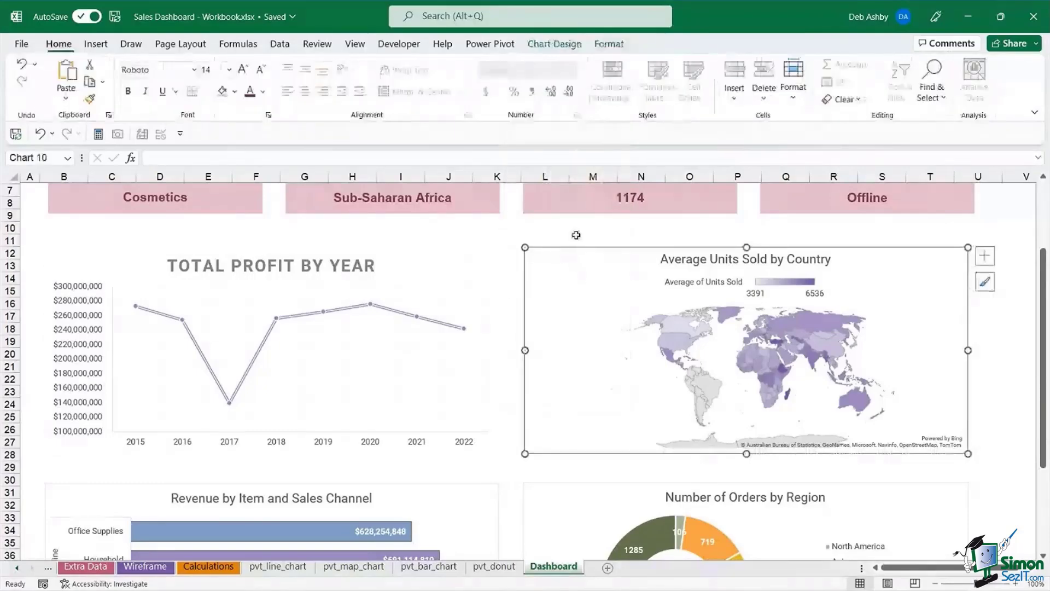
pyautogui.click(608, 45)
pyautogui.click(392, 81)
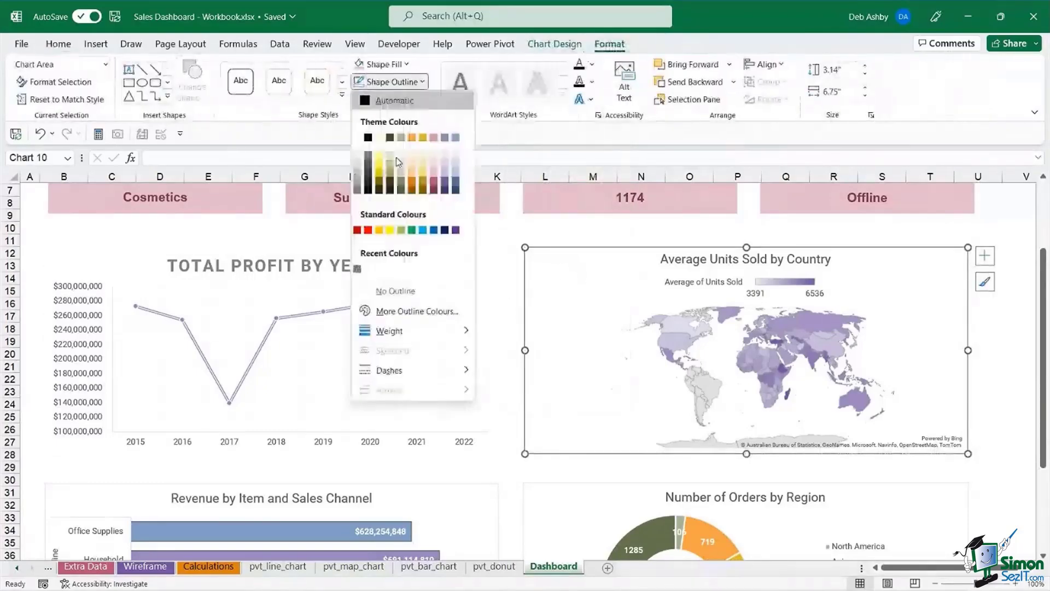
pyautogui.click(379, 296)
# - Remove the outlines from the revenue bar chart and the donut chart
pyautogui.click(446, 502)
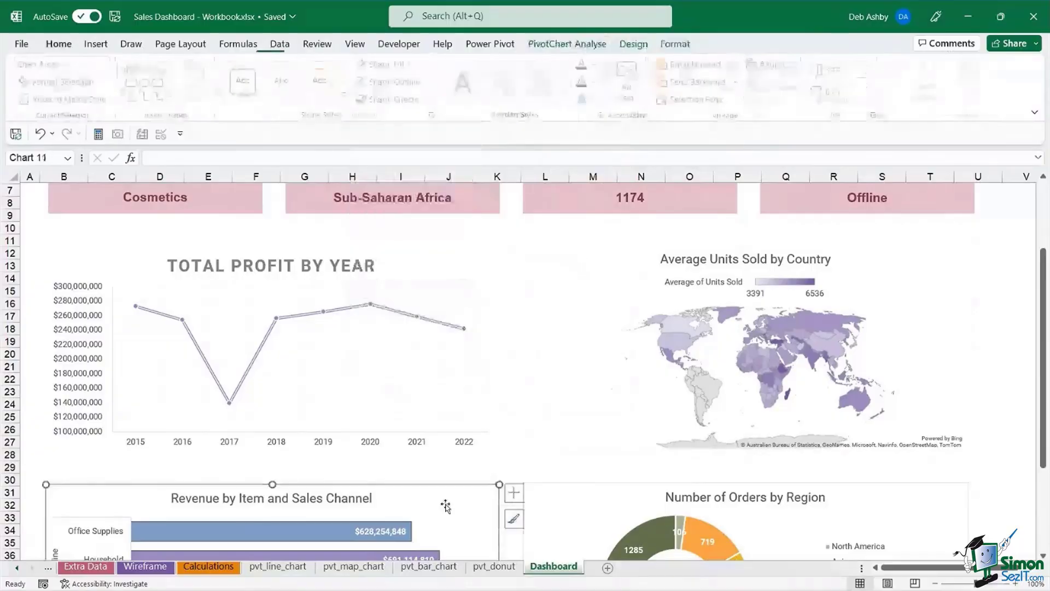
pyautogui.click(675, 44)
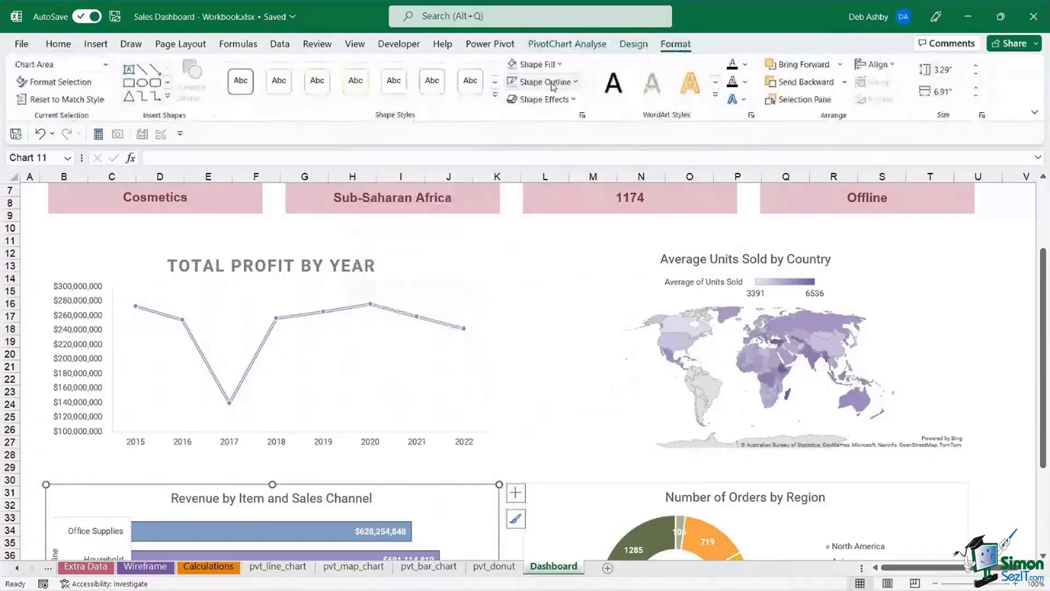
pyautogui.click(575, 82)
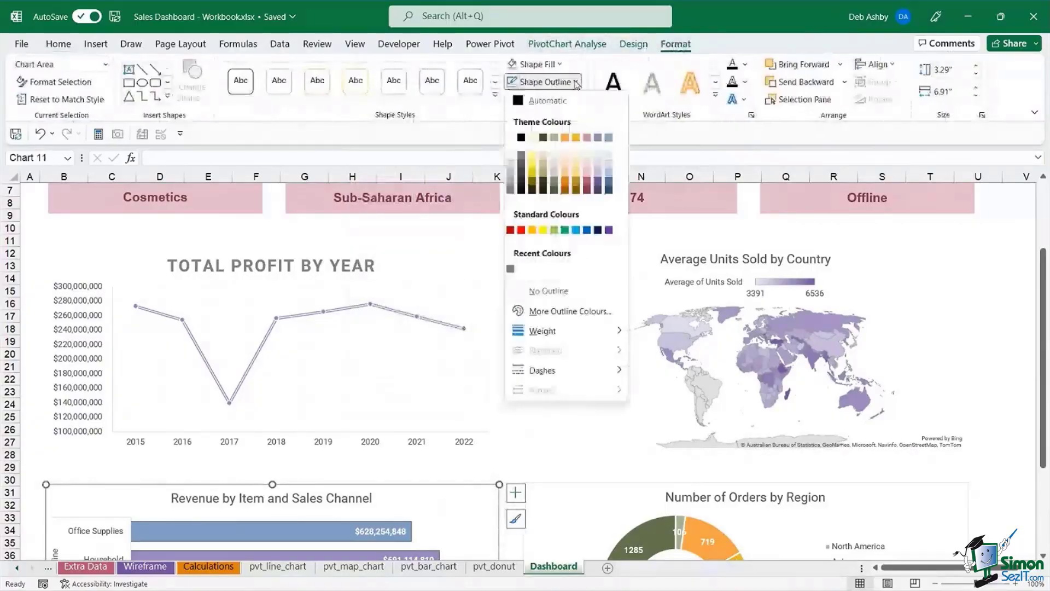
pyautogui.click(544, 292)
pyautogui.click(569, 499)
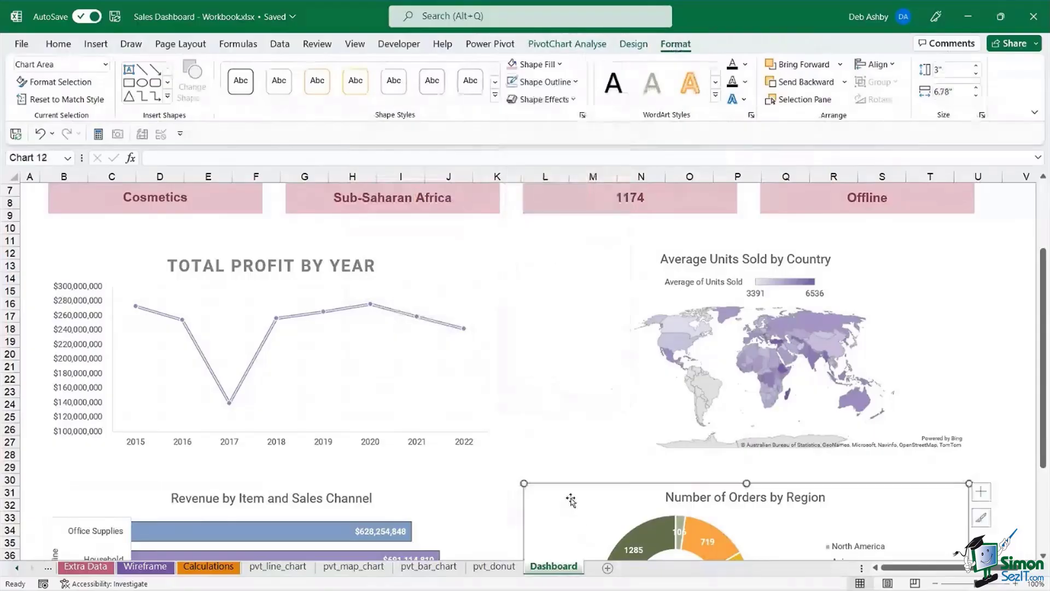
pyautogui.click(578, 82)
pyautogui.click(550, 291)
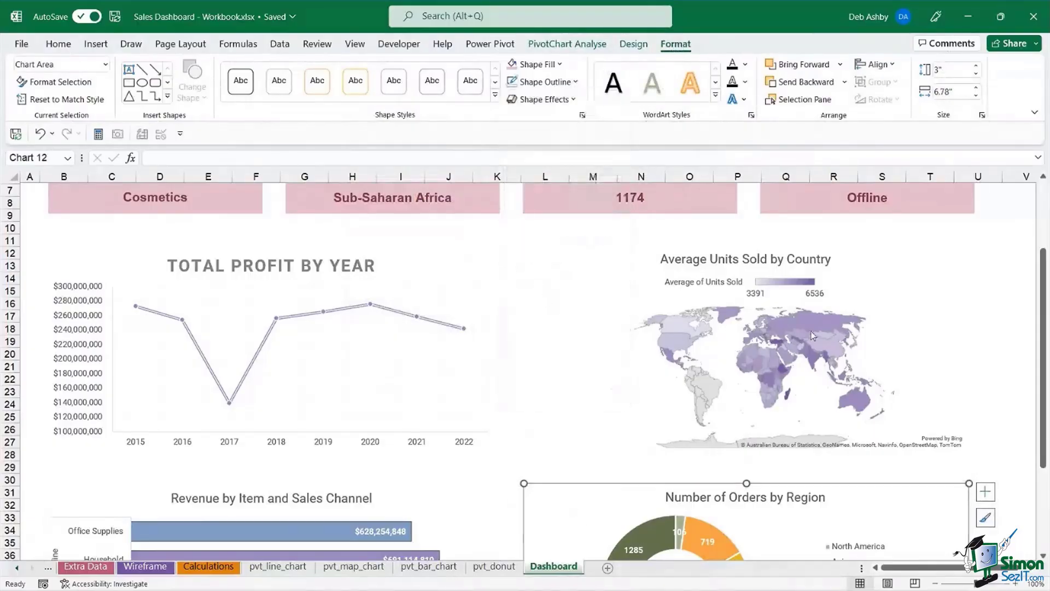
pyautogui.click(987, 299)
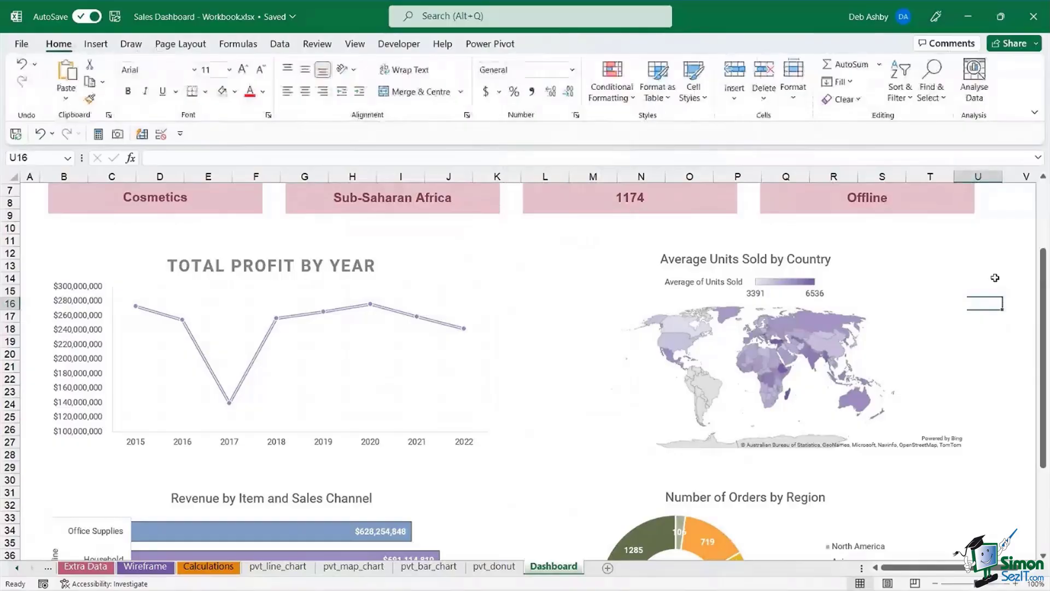
# - Look over the line chart, map and Revenue by Item and Sales Channel chart on the Dashboard
pyautogui.scroll(1, 995, 277)
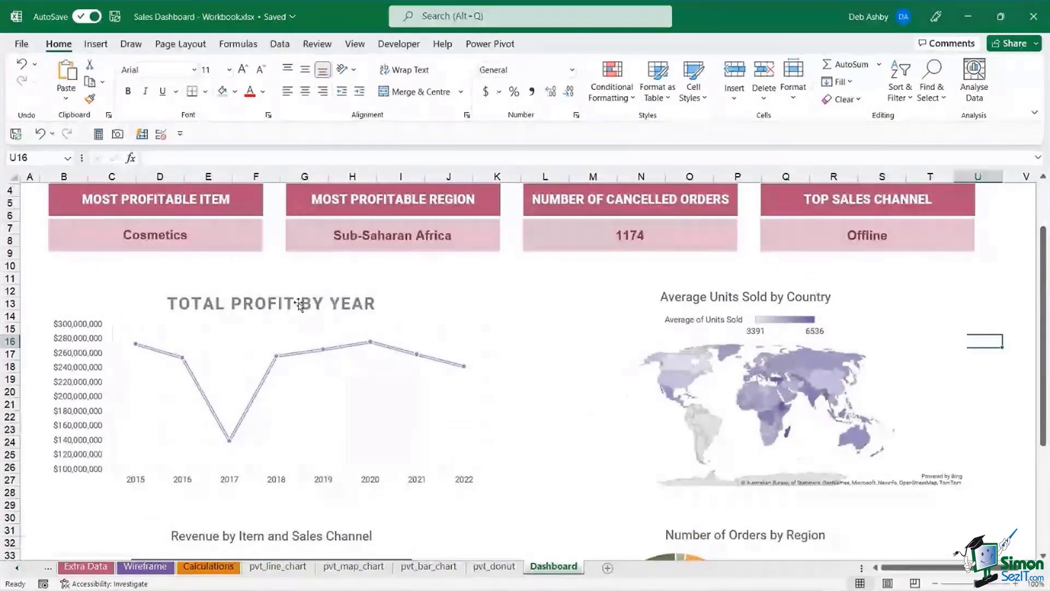
pyautogui.scroll(-1, 728, 309)
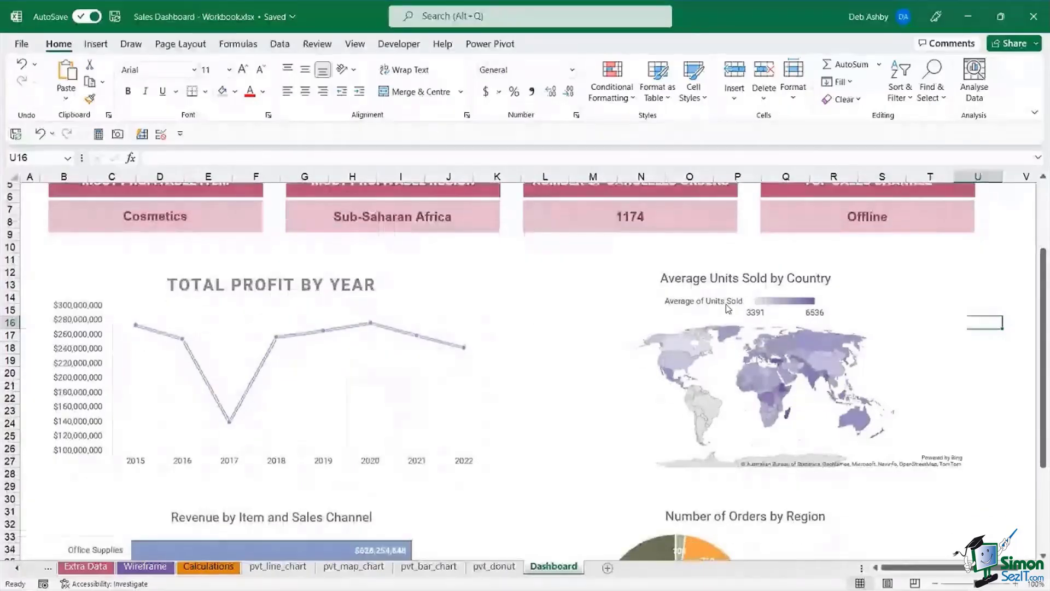
pyautogui.scroll(1, 592, 312)
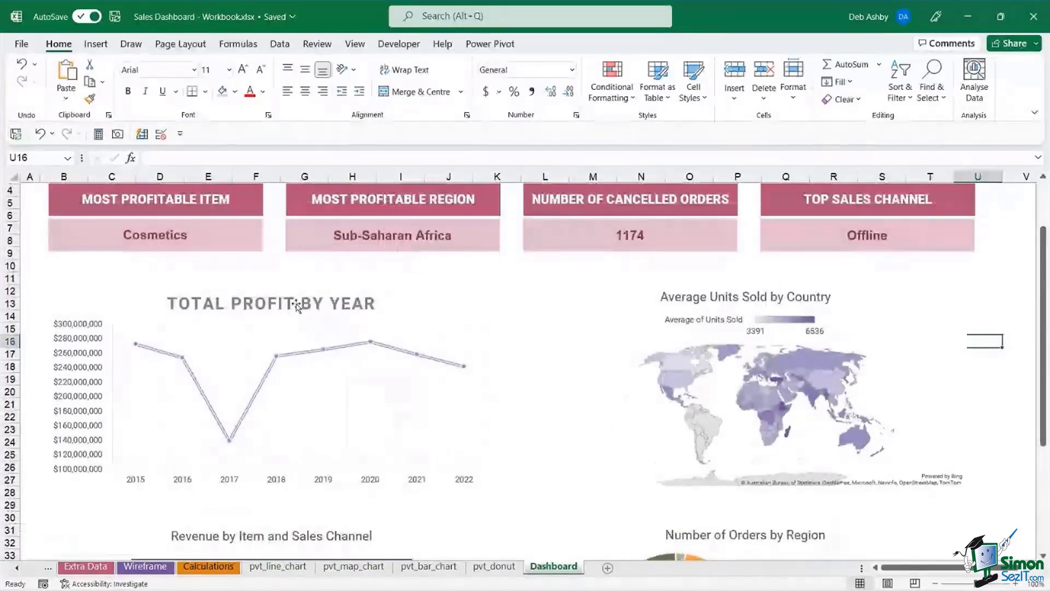
pyautogui.click(296, 305)
pyautogui.click(576, 333)
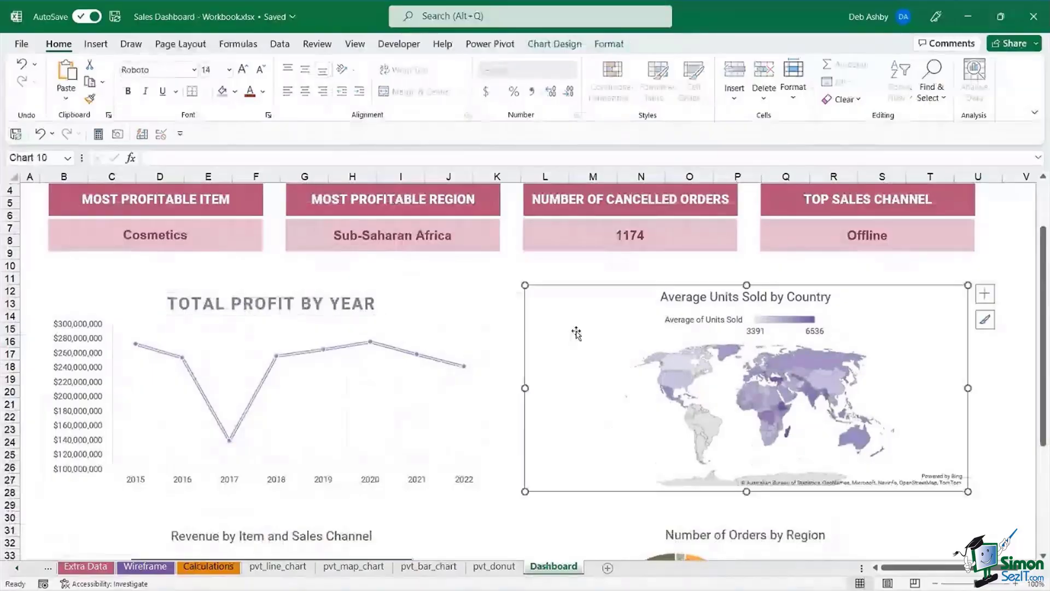
pyautogui.click(477, 527)
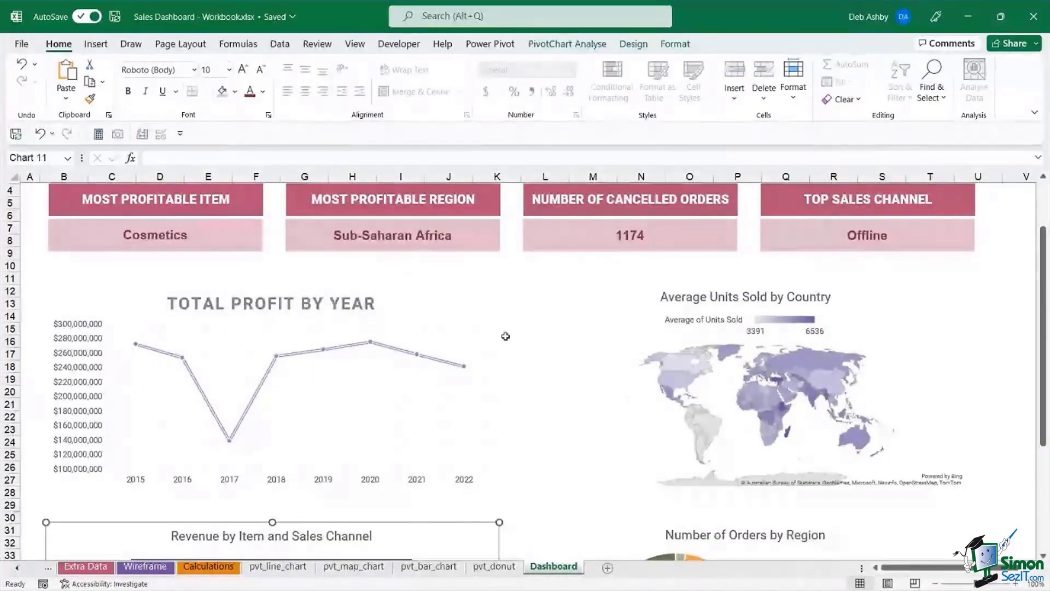
# - Draw a long rectangle across rows 10–11 above the line chart and fill it dark blue
pyautogui.click(96, 44)
pyautogui.click(174, 76)
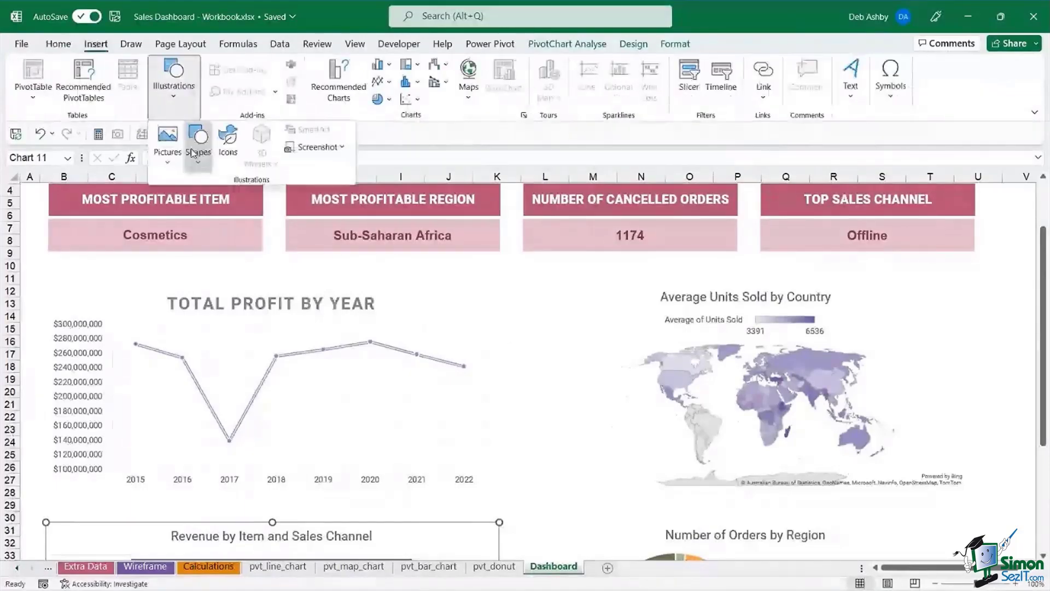
pyautogui.click(197, 145)
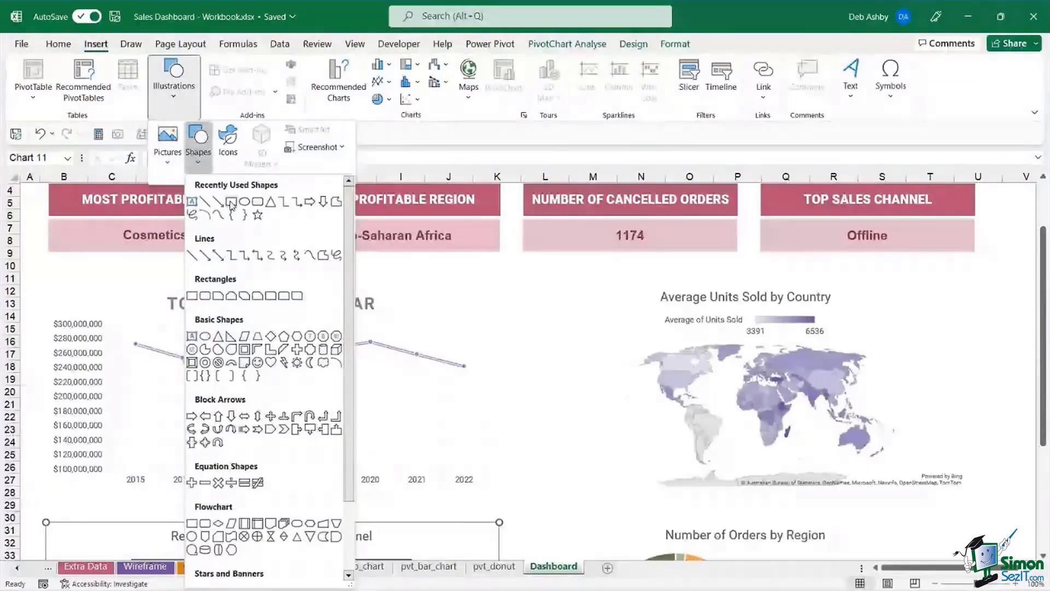
pyautogui.click(211, 211)
pyautogui.moveTo(50, 262); pyautogui.dragTo(499, 282)
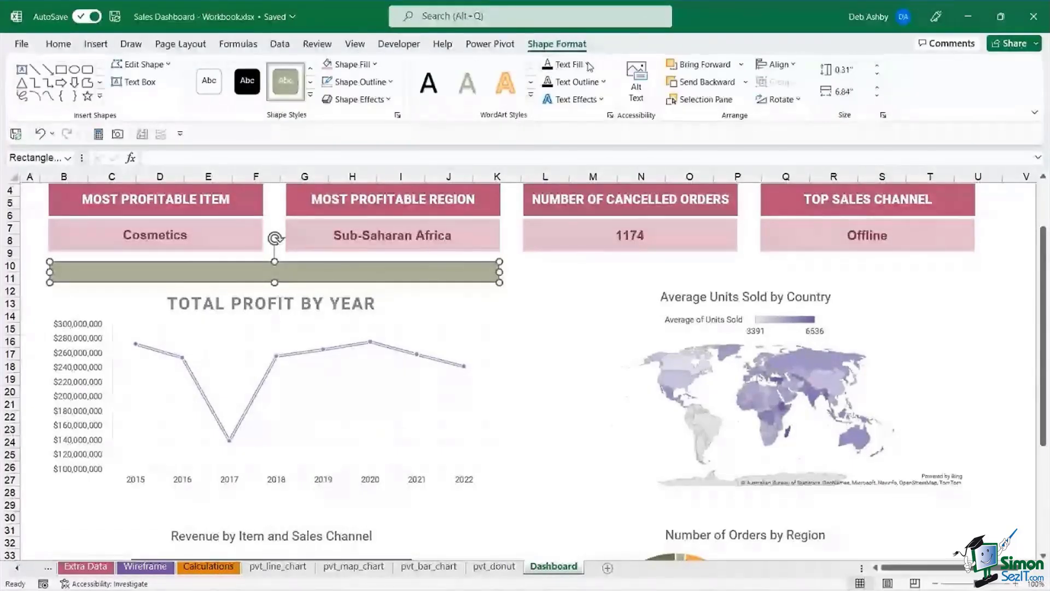
pyautogui.click(374, 64)
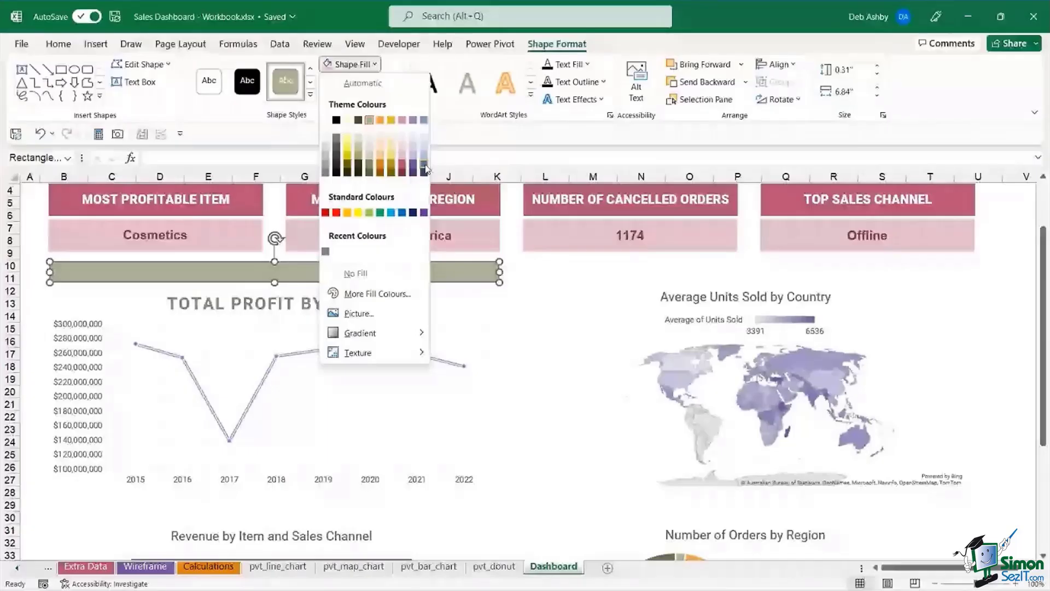
pyautogui.click(424, 169)
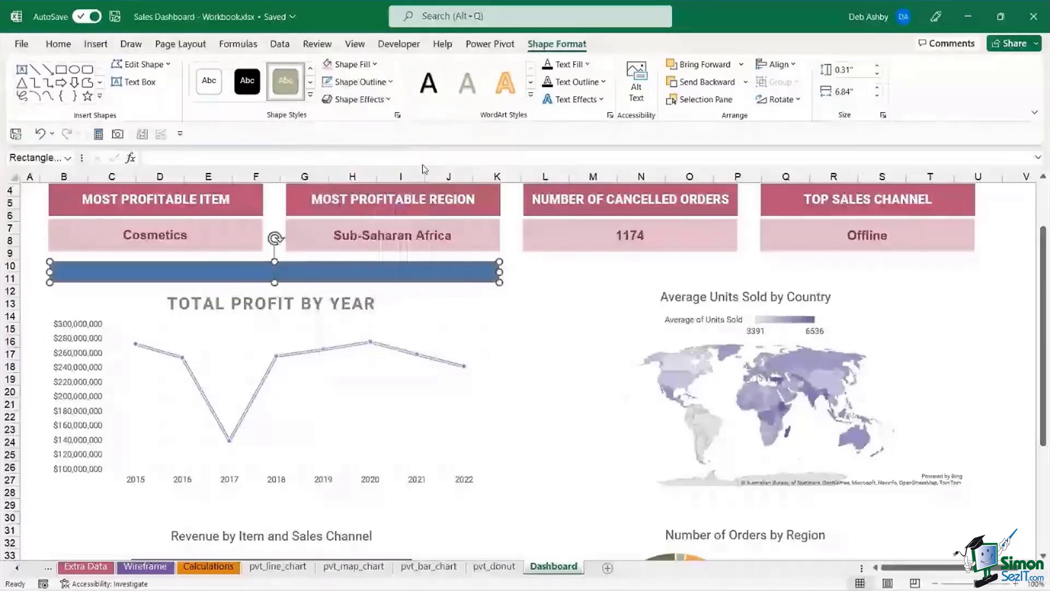
pyautogui.click(392, 82)
# - Remove the bar's outline and type 'total profit by year' inside it
pyautogui.click(356, 292)
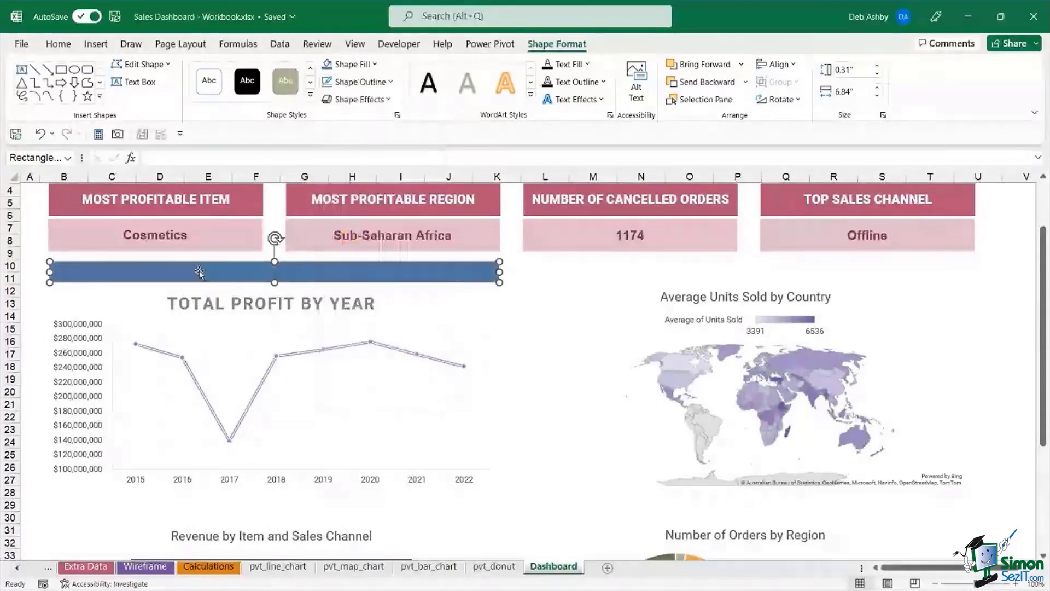
pyautogui.rightClick(190, 274)
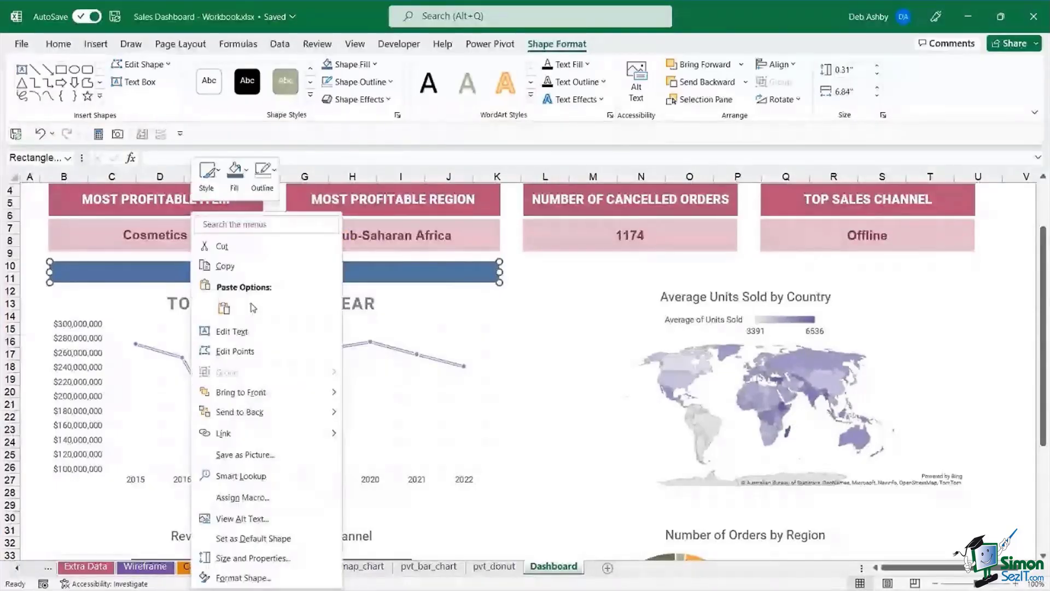
pyautogui.click(249, 334)
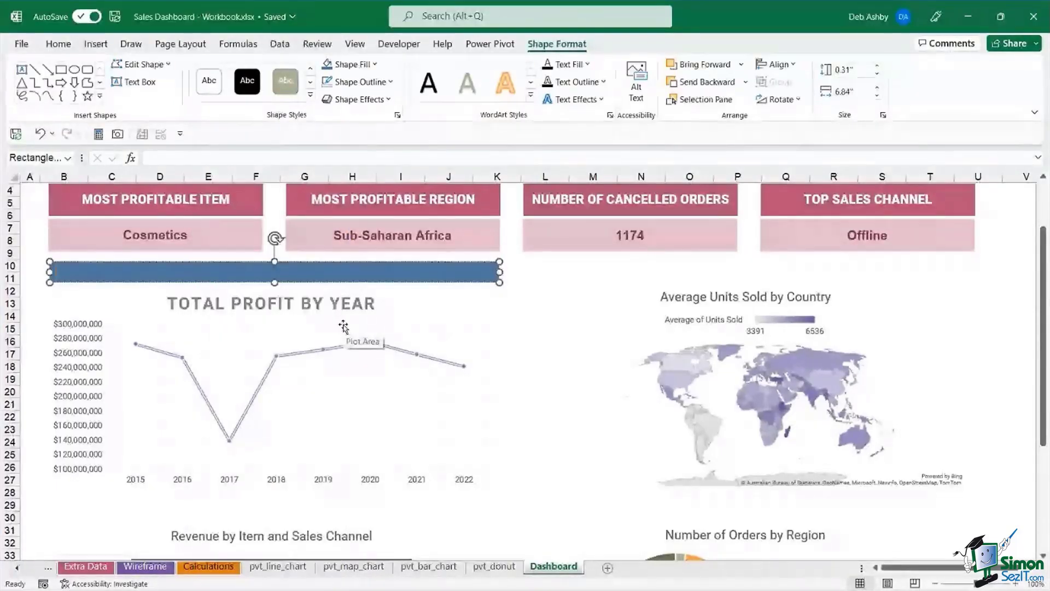
pyautogui.write('to')
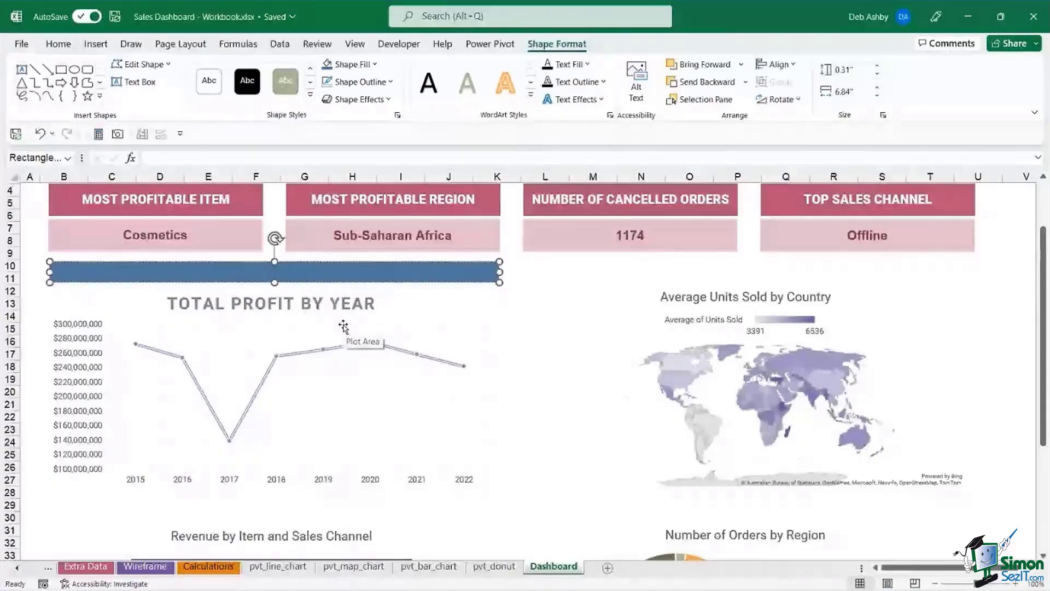
pyautogui.write('tal pro')
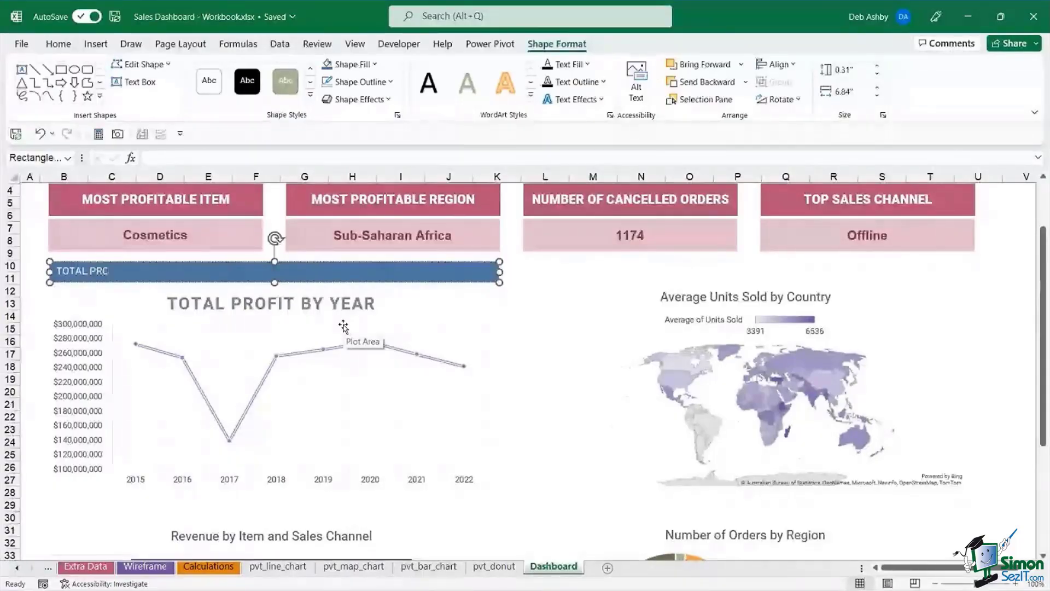
pyautogui.write('fit by')
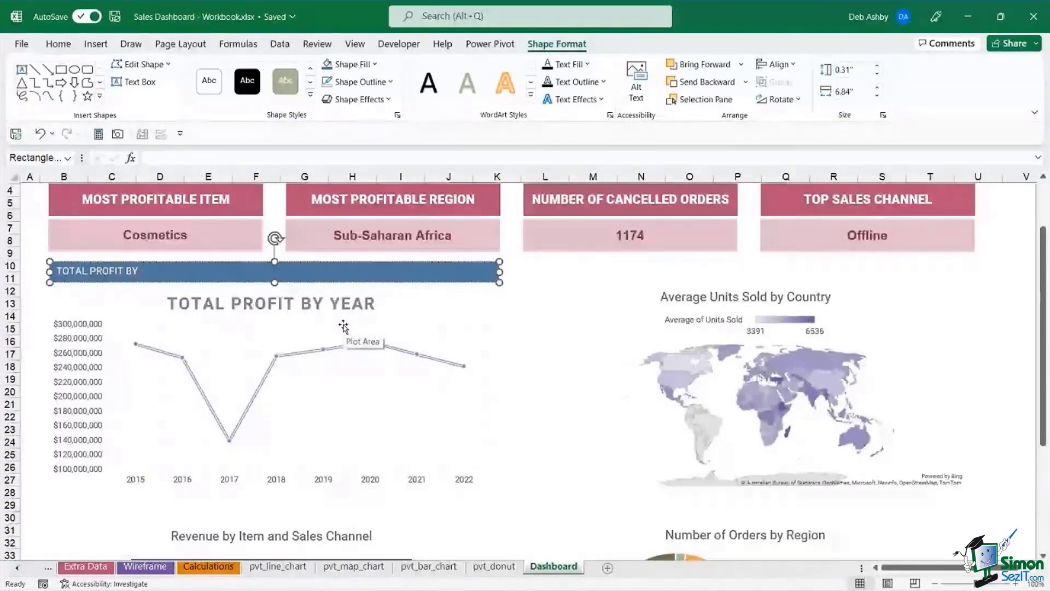
pyautogui.write(' year')
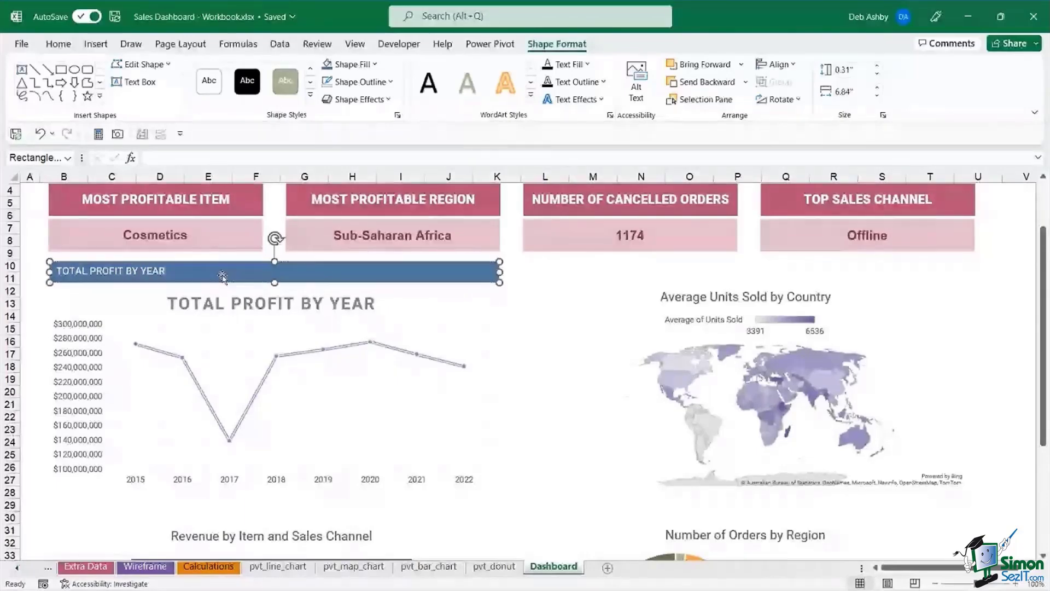
# - Set the bar text to Roboto Black at size 12
pyautogui.click(58, 44)
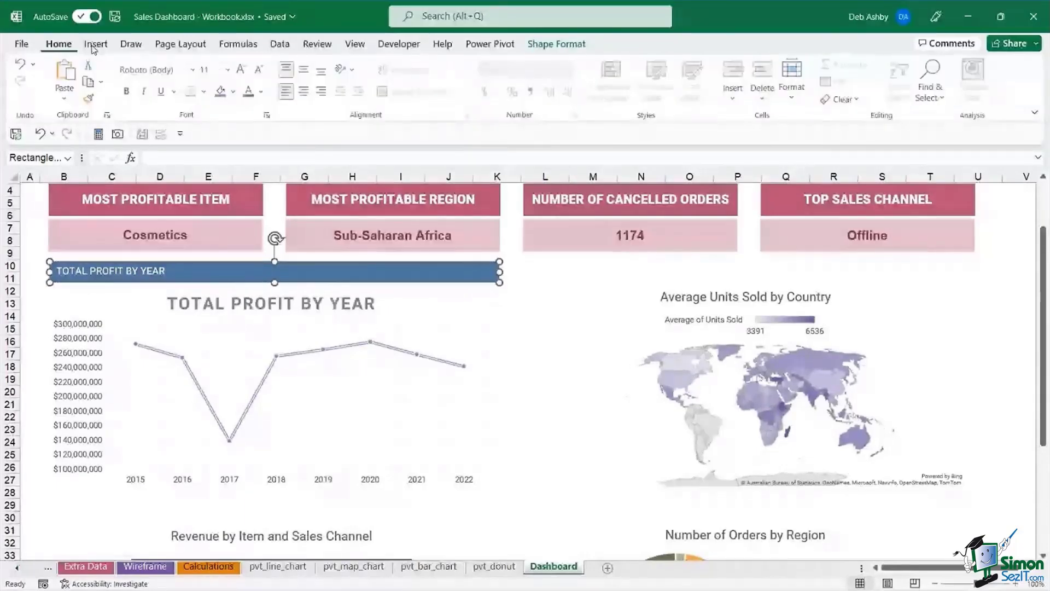
pyautogui.click(194, 70)
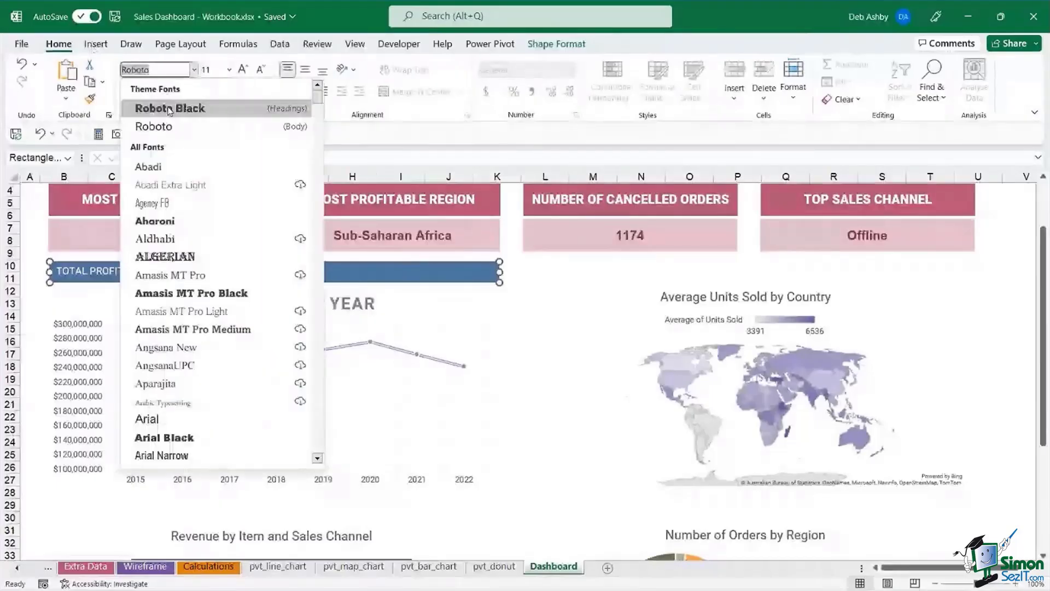
pyautogui.click(169, 109)
pyautogui.hotkey('ctrl', 'shift', '.')
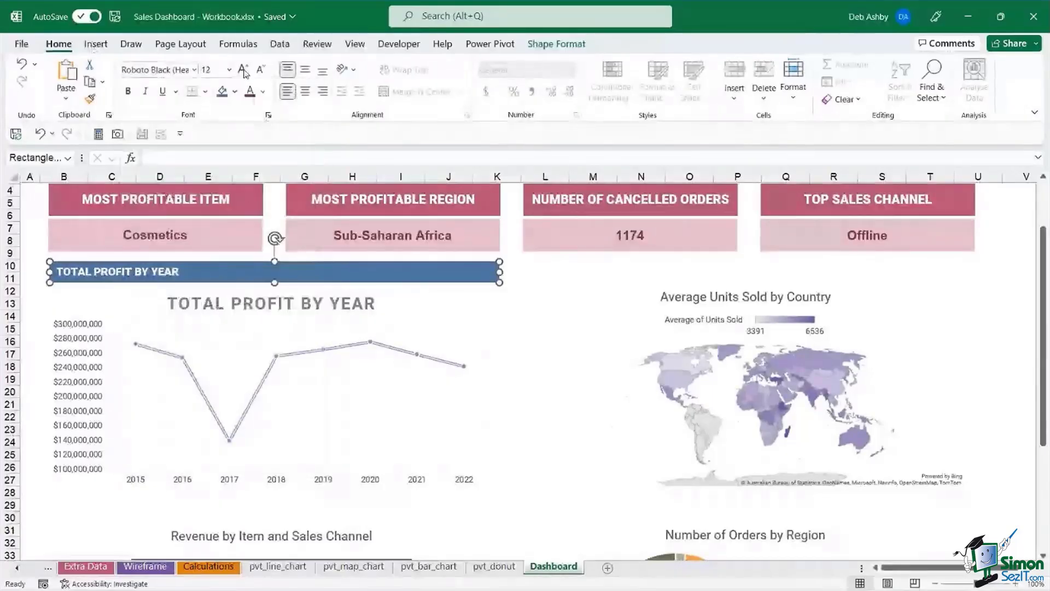
# - Delete the Total Profit by Year line chart's own title
pyautogui.click(350, 310)
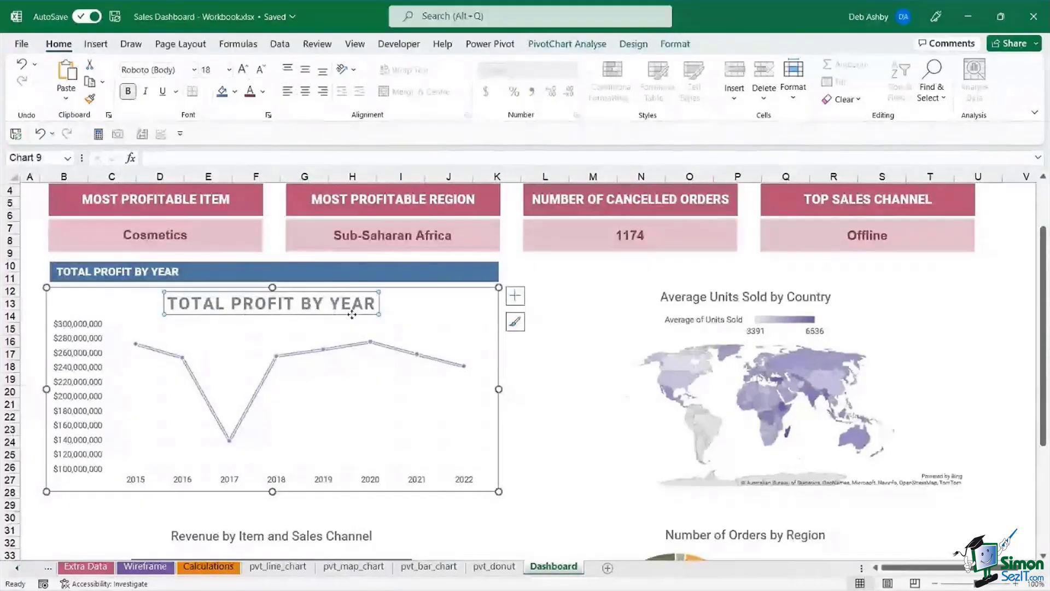
pyautogui.press('Delete')
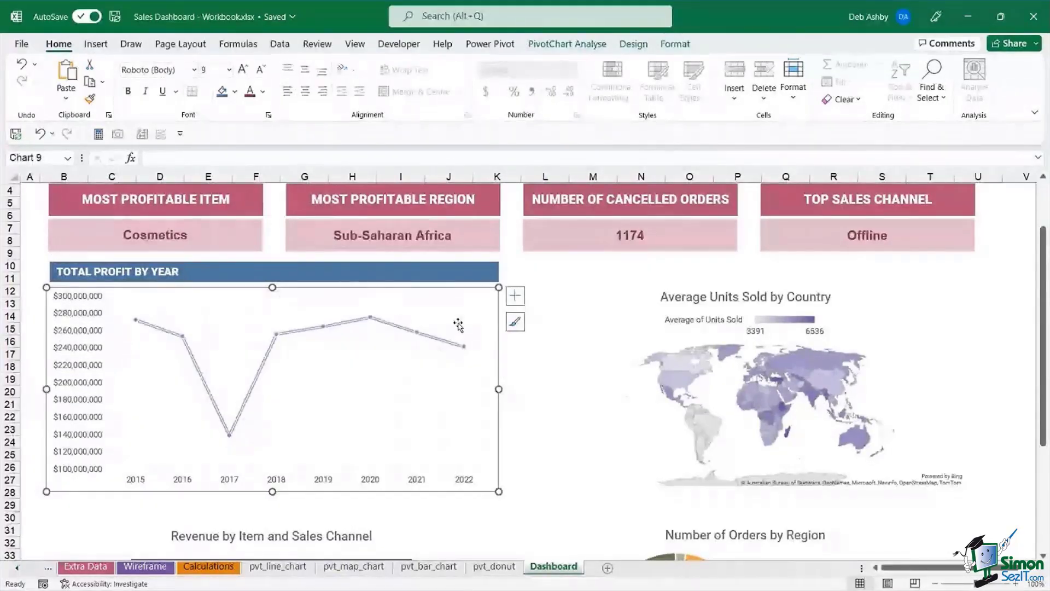
pyautogui.click(566, 303)
pyautogui.click(399, 271)
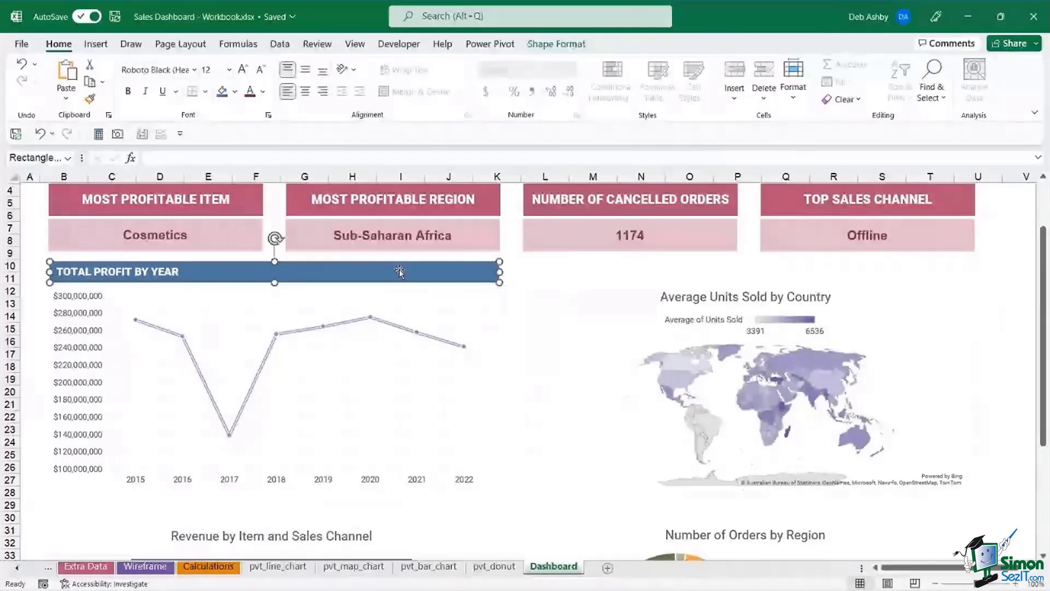
# - Ctrl-drag a copy of the TOTAL PROFIT BY YEAR bar above the map chart and delete the map's title
pyautogui.moveTo(399, 272); pyautogui.dragTo(890, 283)
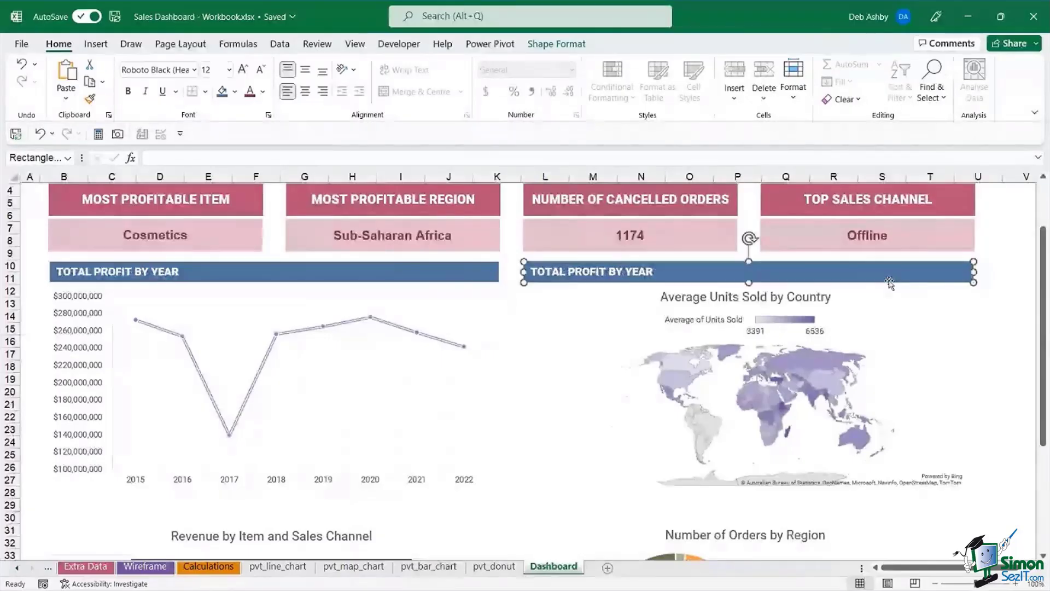
pyautogui.click(689, 305)
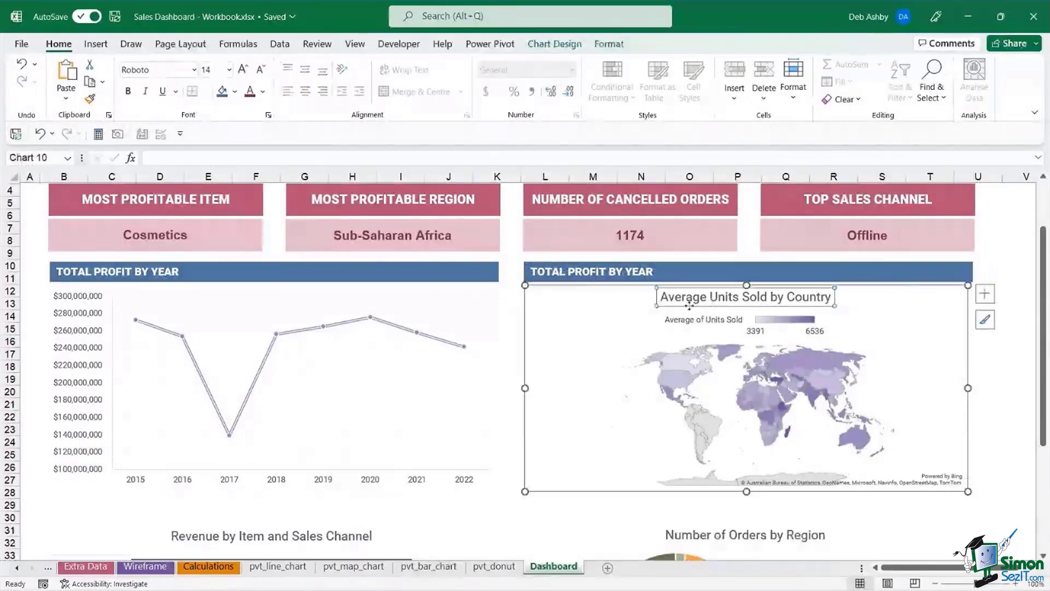
pyautogui.press('Delete')
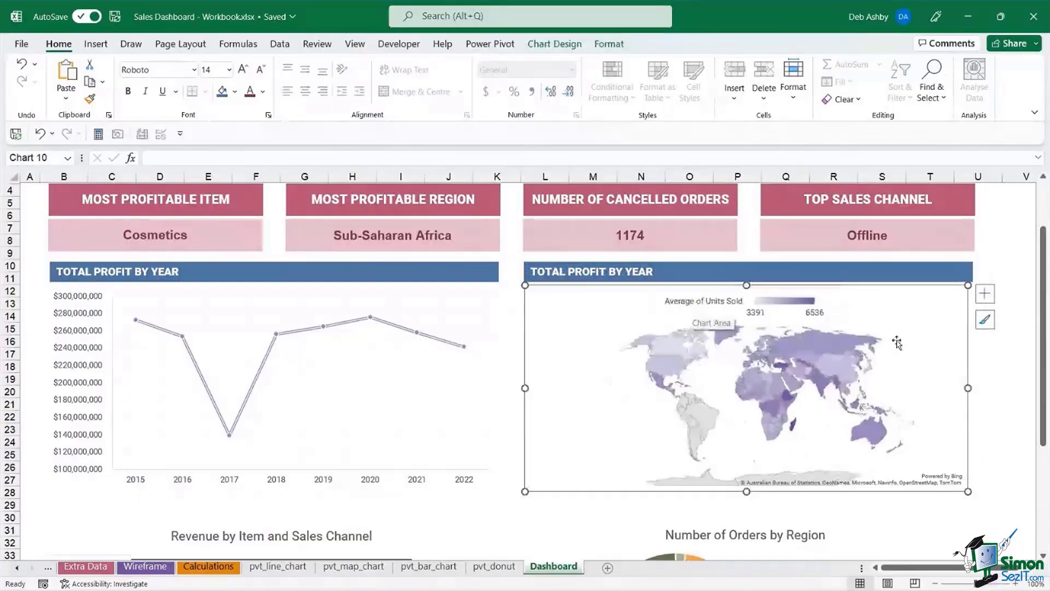
pyautogui.click(998, 389)
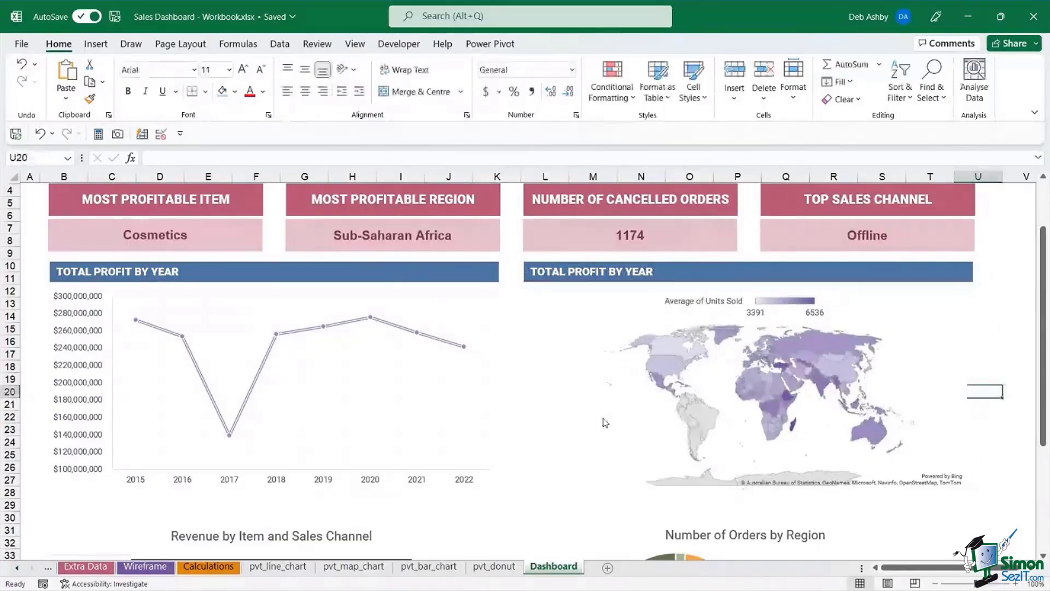
pyautogui.scroll(-2, 598, 419)
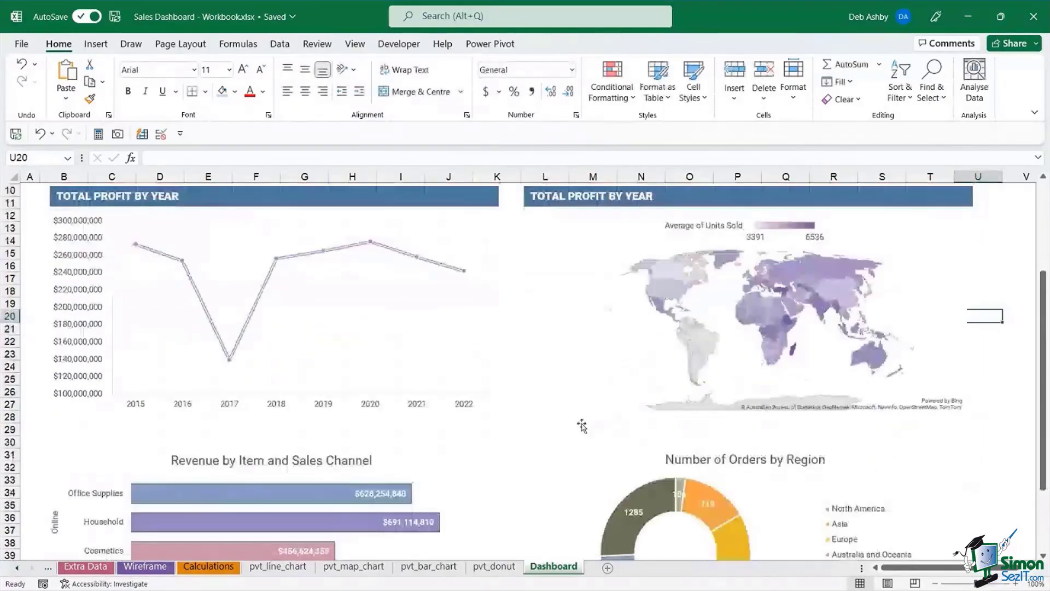
pyautogui.scroll(3, 582, 425)
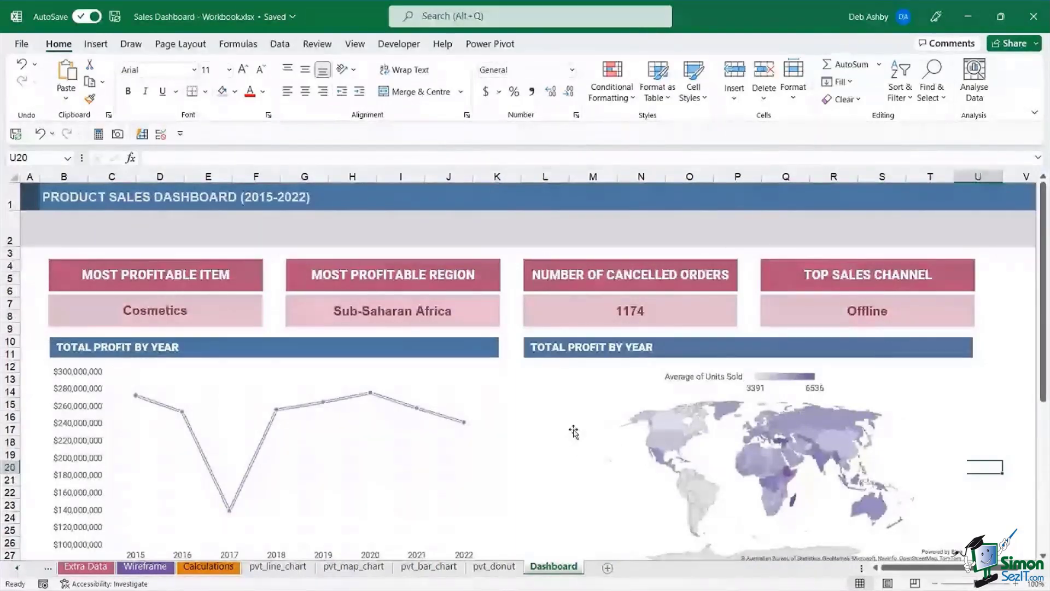
pyautogui.moveTo(984, 589)
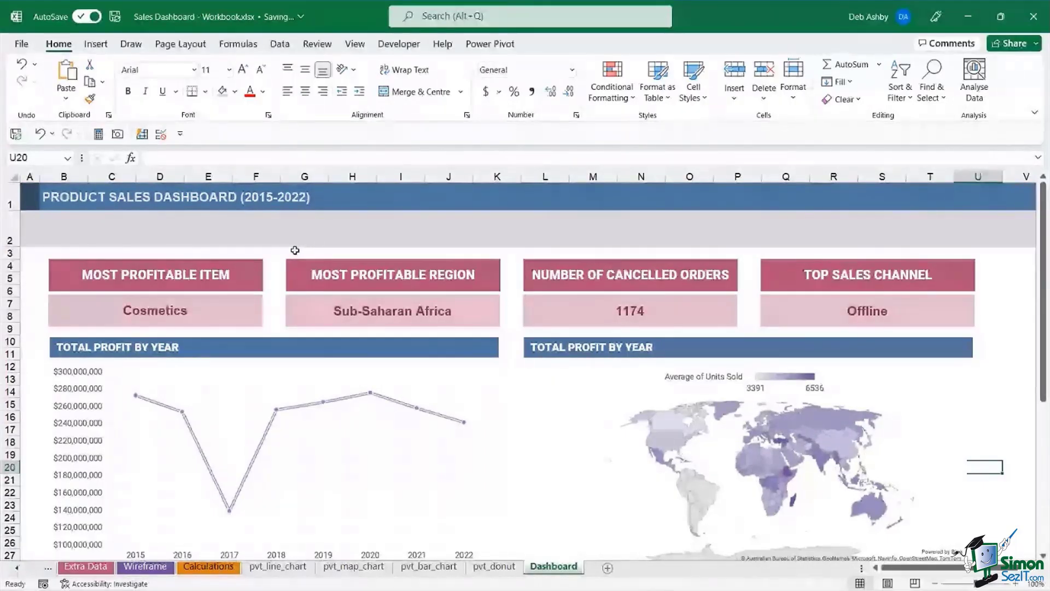
pyautogui.click(464, 368)
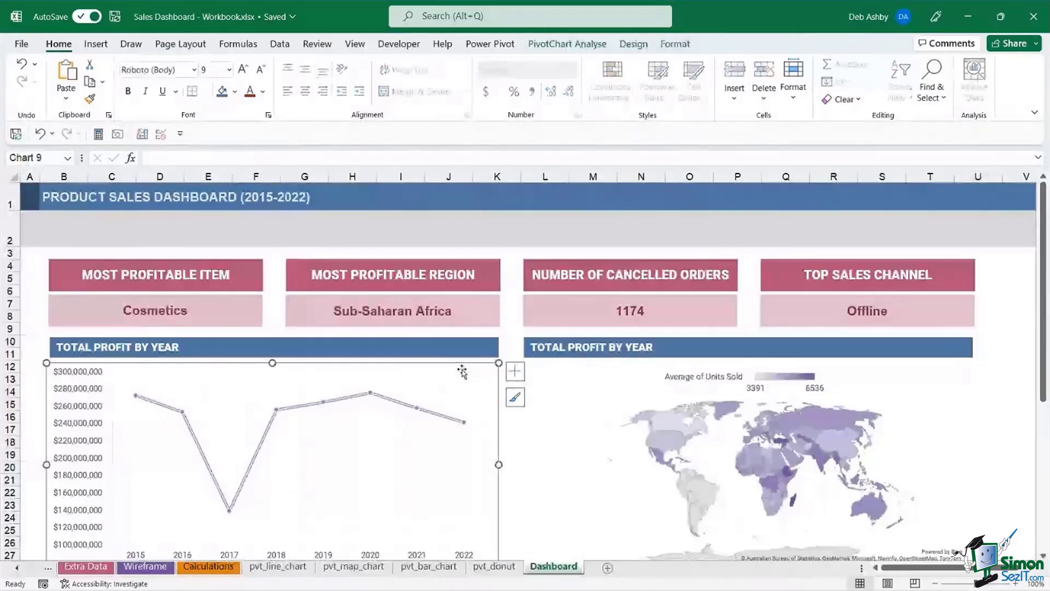
pyautogui.rightClick(462, 372)
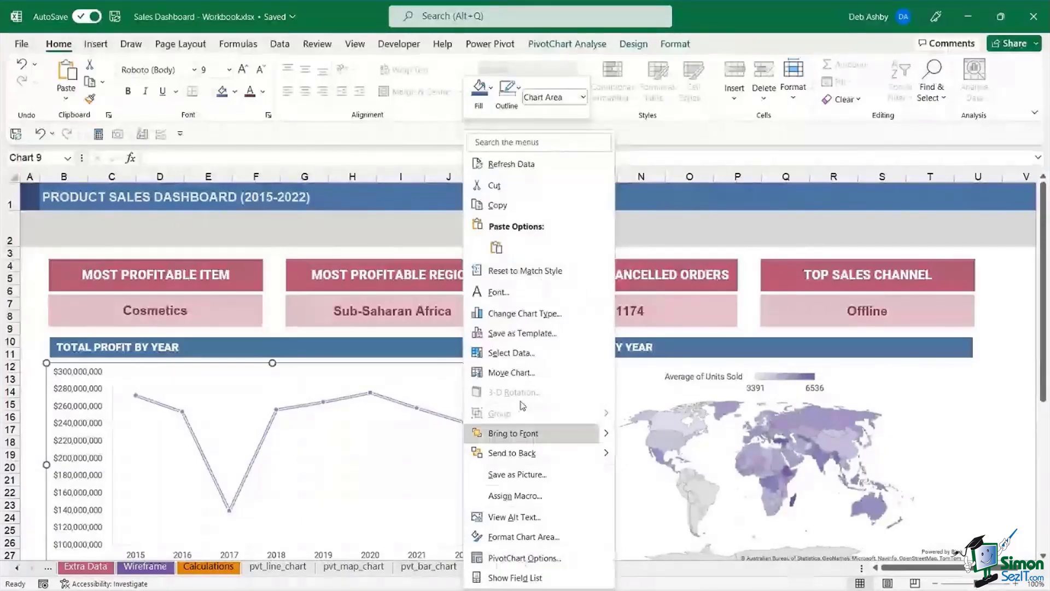
pyautogui.click(413, 365)
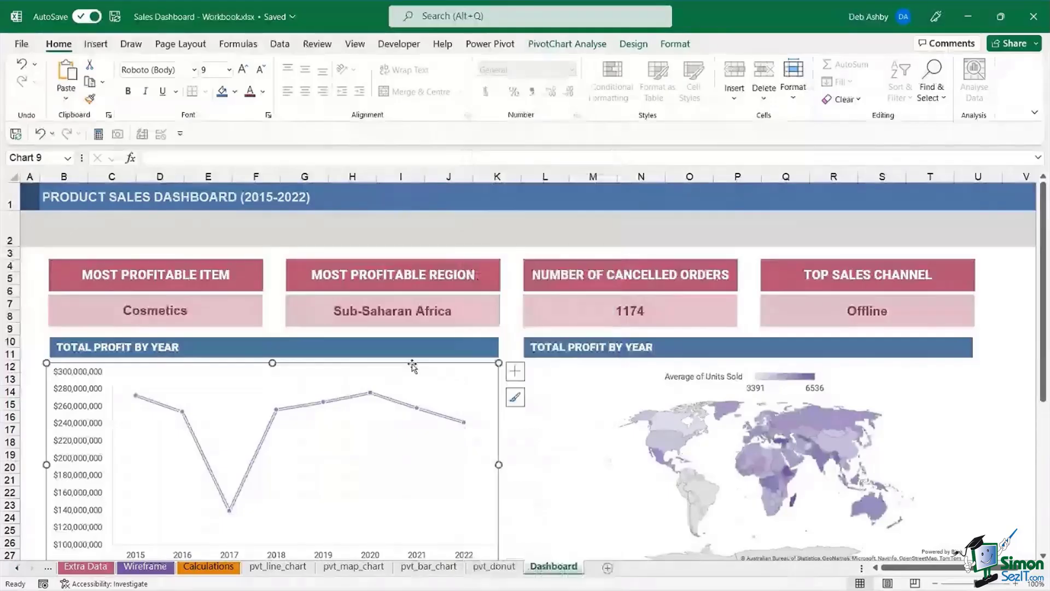
pyautogui.click(567, 44)
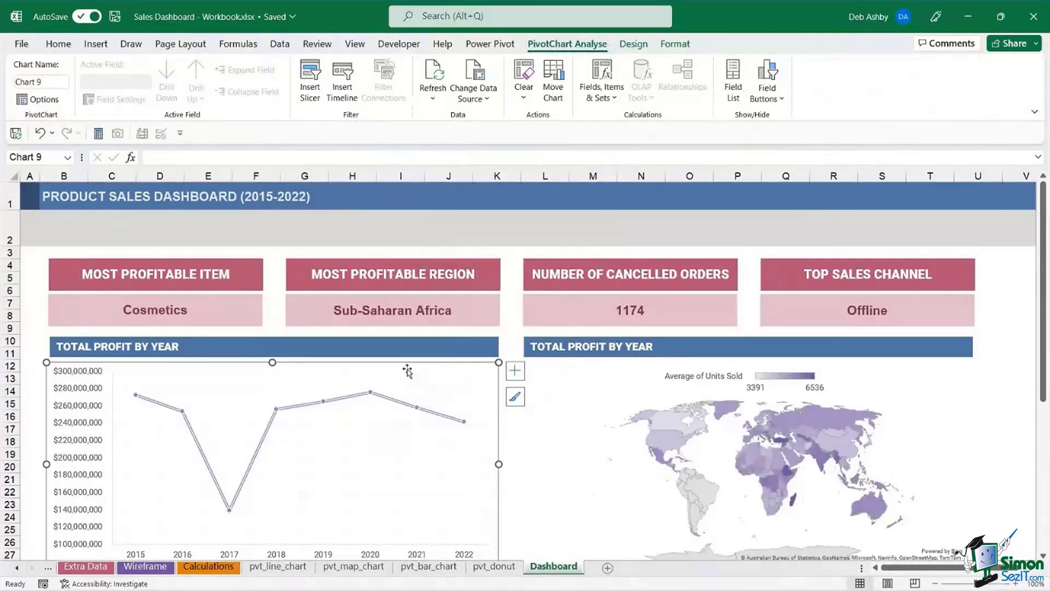
pyautogui.click(385, 422)
pyautogui.click(436, 223)
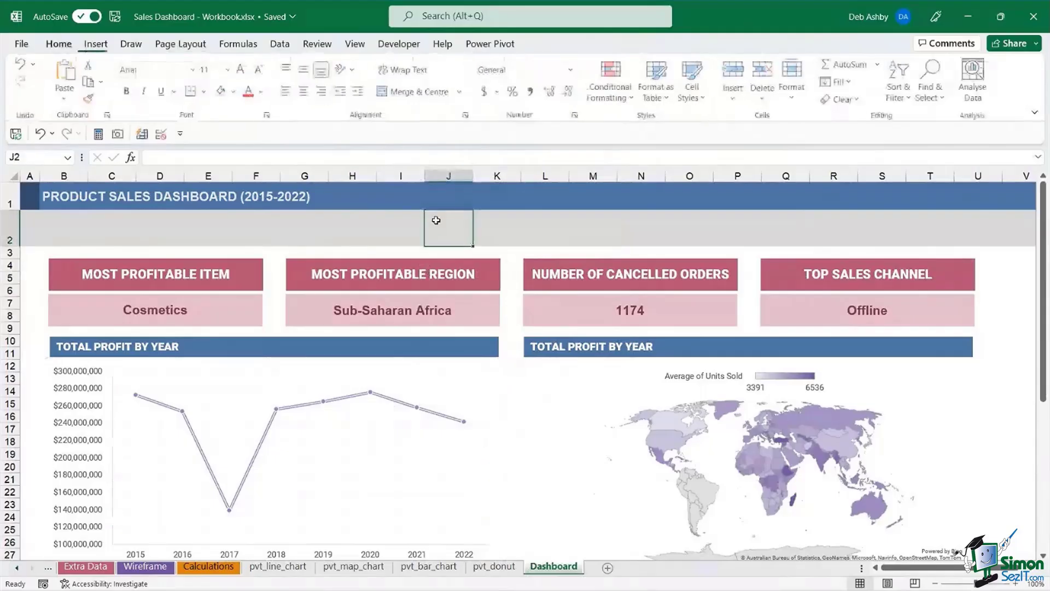
pyautogui.click(436, 369)
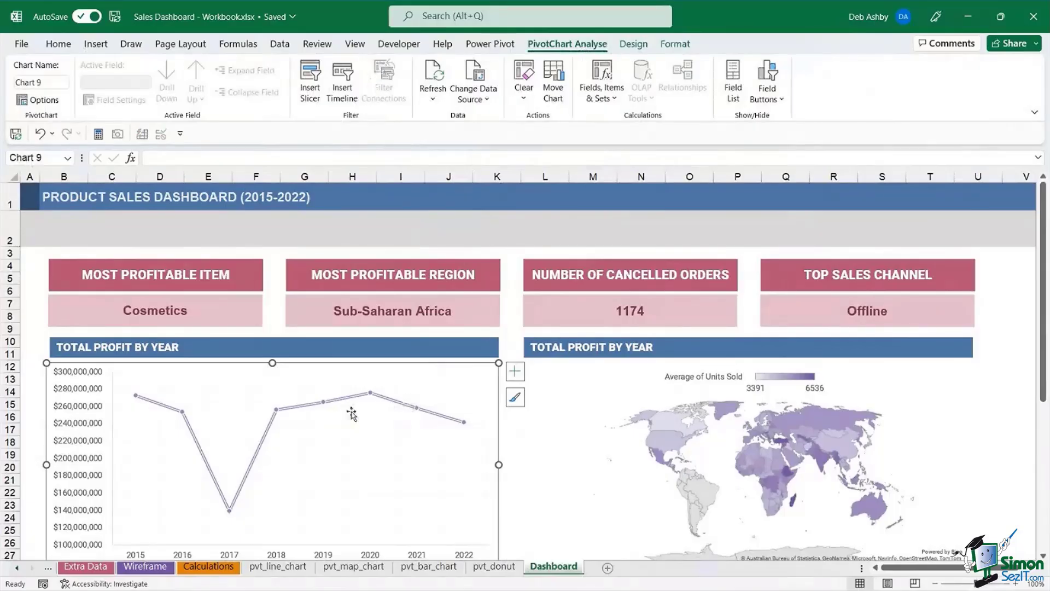
pyautogui.click(286, 569)
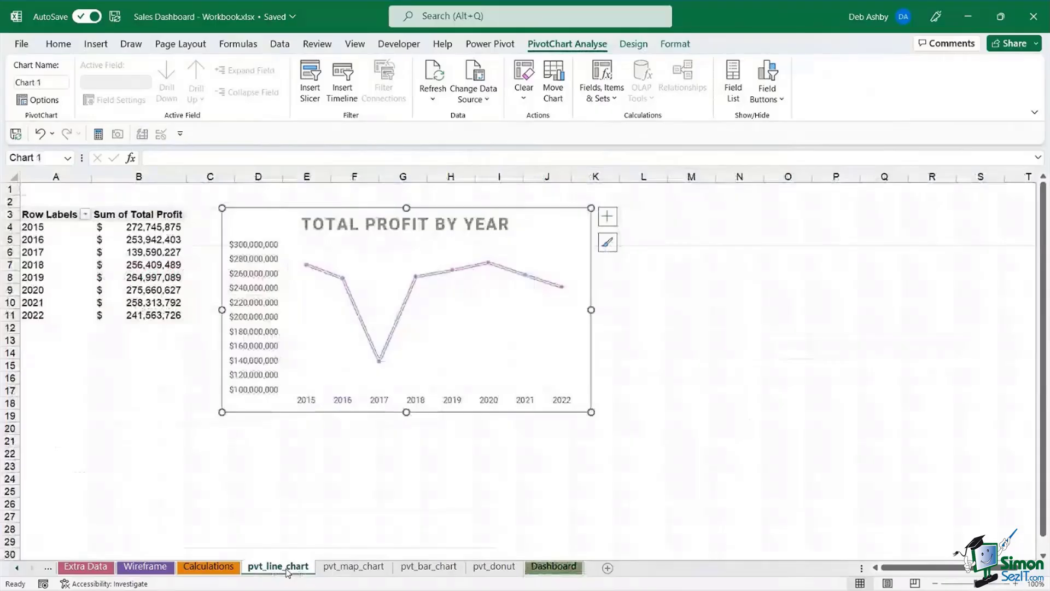
pyautogui.click(792, 326)
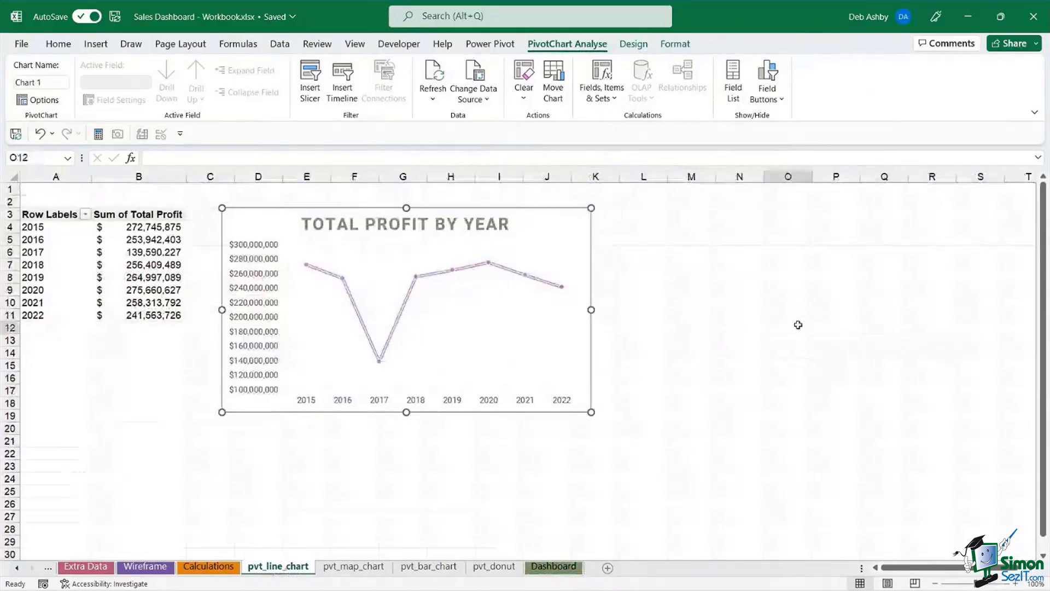
pyautogui.click(550, 221)
pyautogui.rightClick(541, 232)
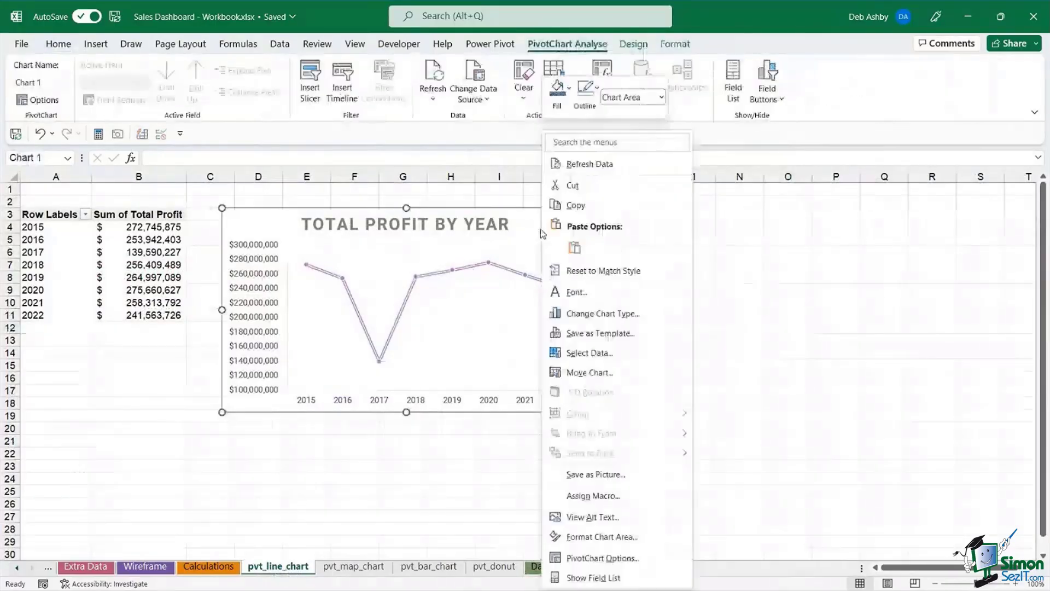
pyautogui.press('Escape')
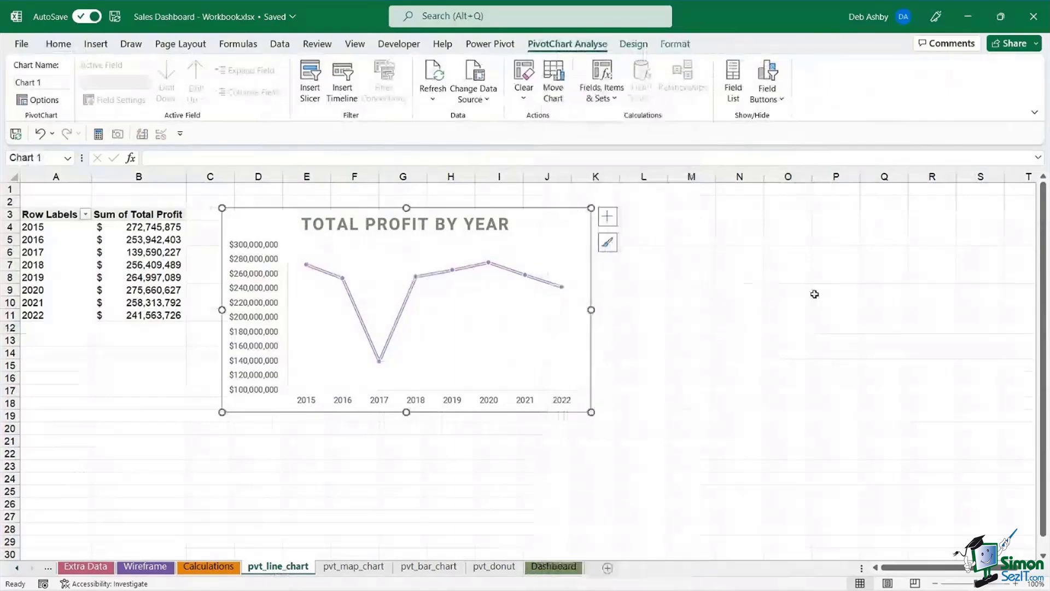
pyautogui.click(548, 571)
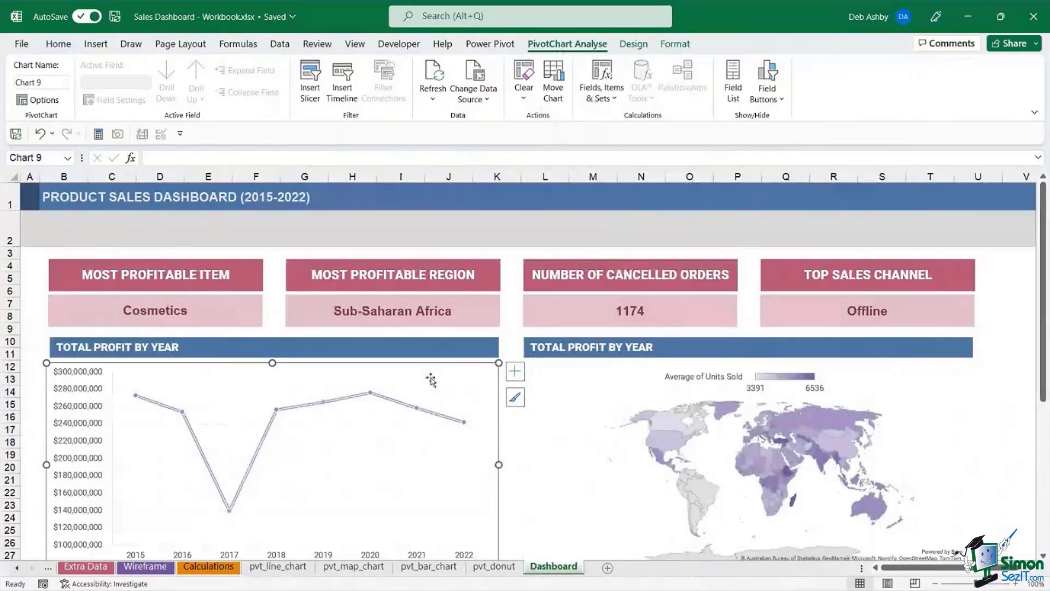
# - Insert Sales Channel and Order Priority slicers from the Total Profit by Year line chart
pyautogui.click(514, 233)
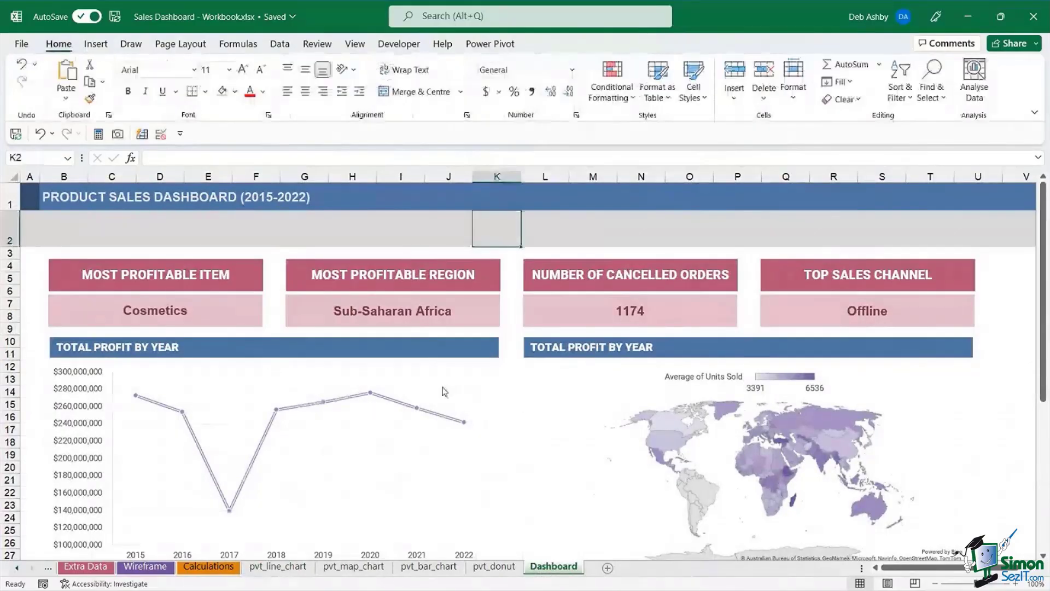
pyautogui.click(439, 370)
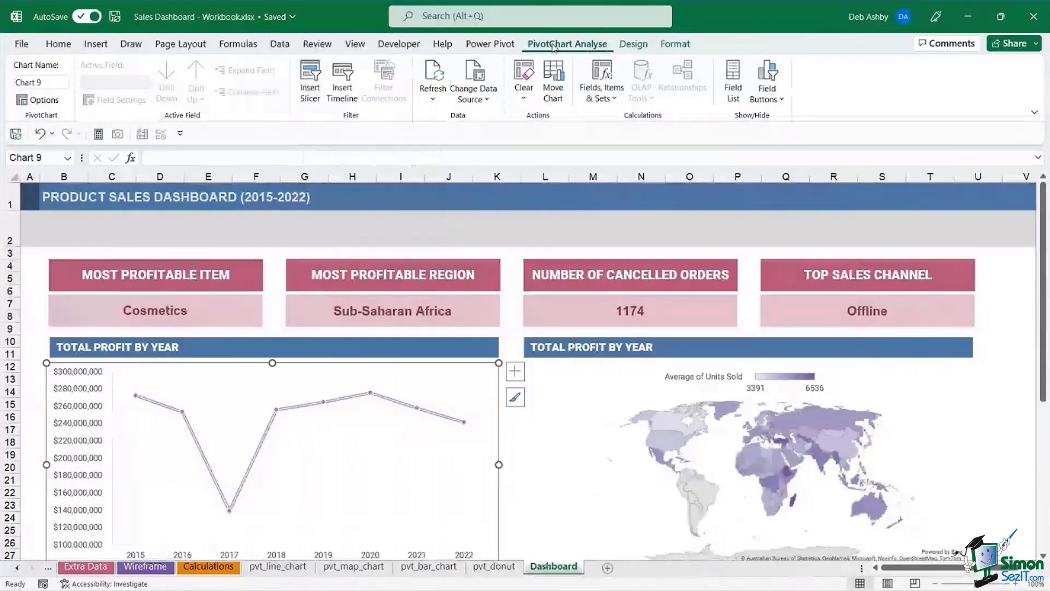
pyautogui.click(310, 82)
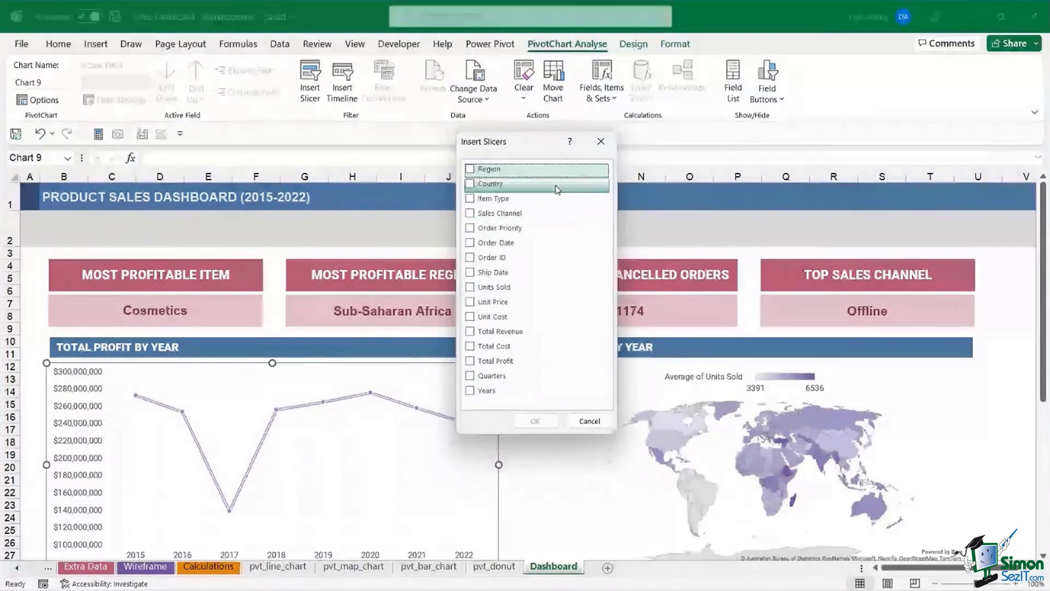
pyautogui.click(486, 217)
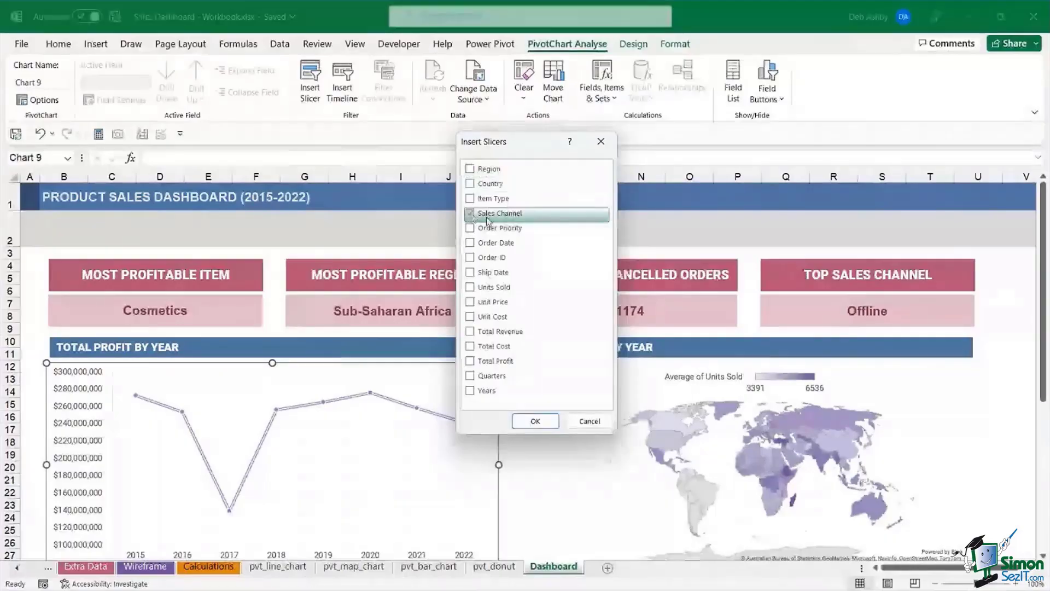
pyautogui.click(487, 227)
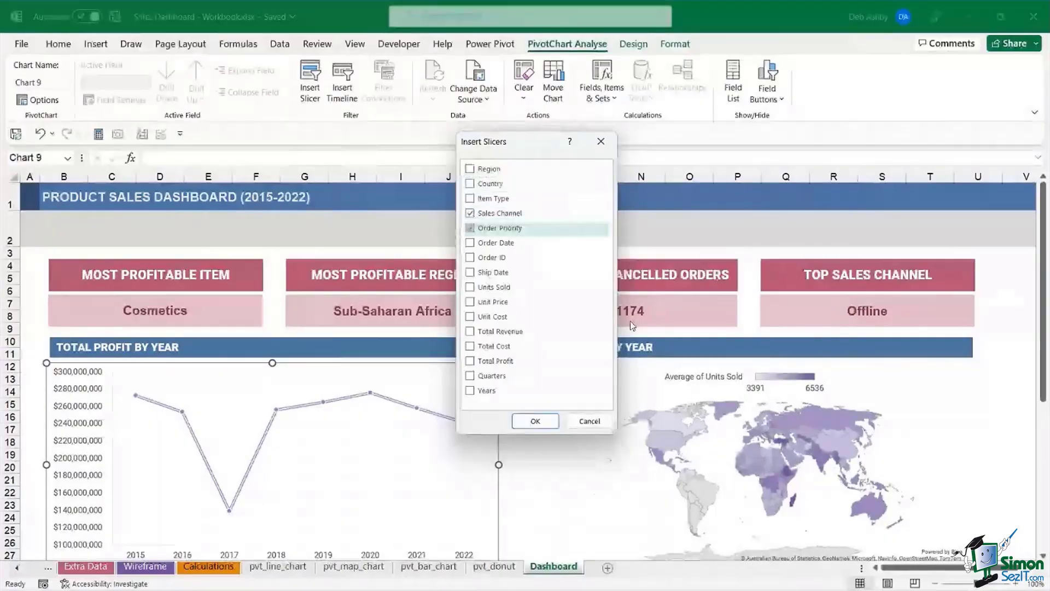
pyautogui.click(536, 421)
# - Move the Sales Channel slicer under the title, set it to 2 columns and resize it
pyautogui.moveTo(510, 278); pyautogui.dragTo(113, 230)
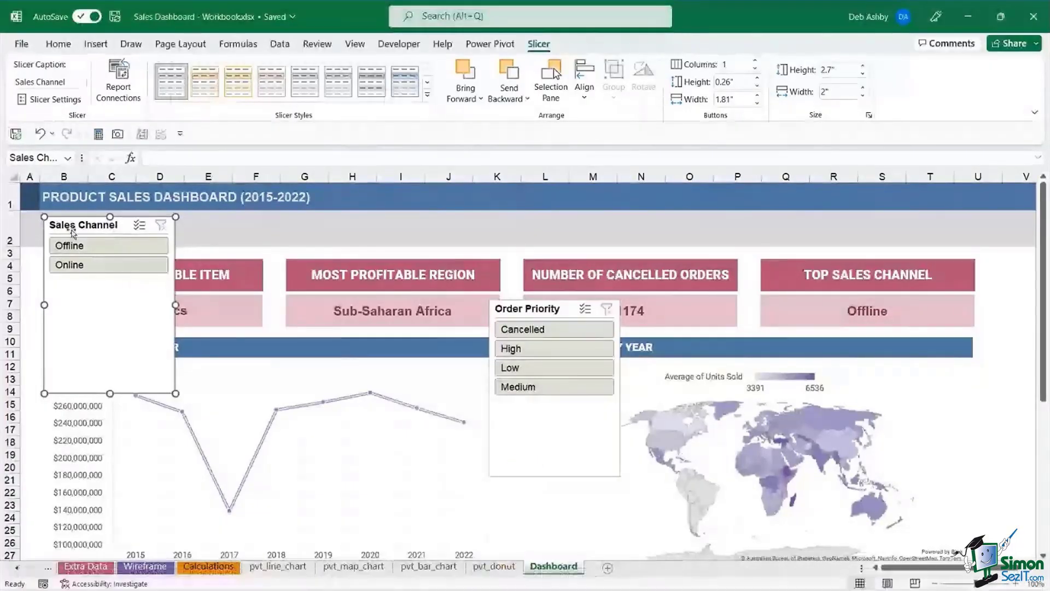
pyautogui.moveTo(72, 232); pyautogui.dragTo(82, 227)
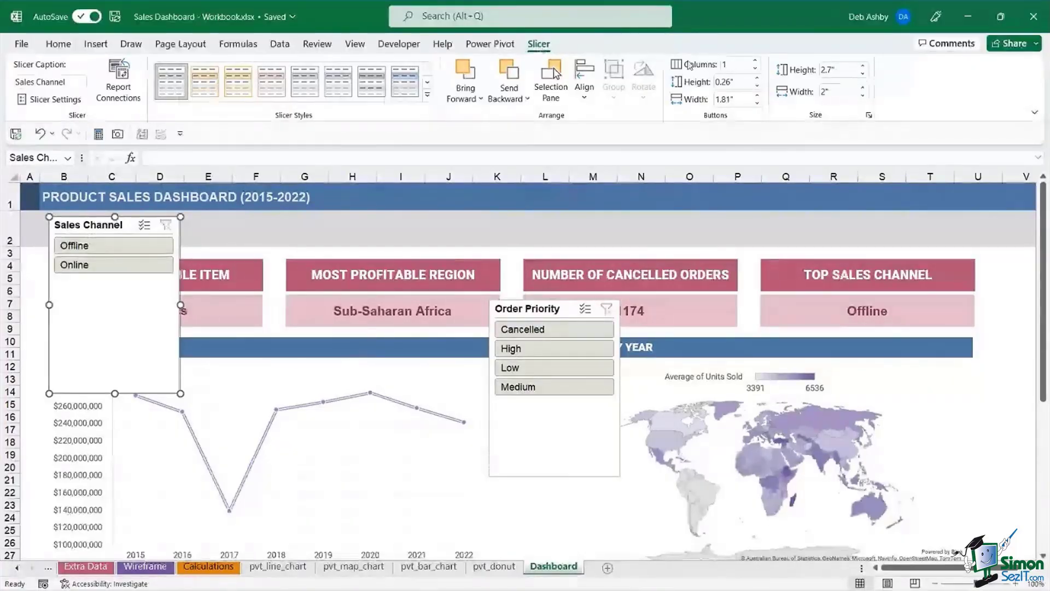
pyautogui.click(755, 61)
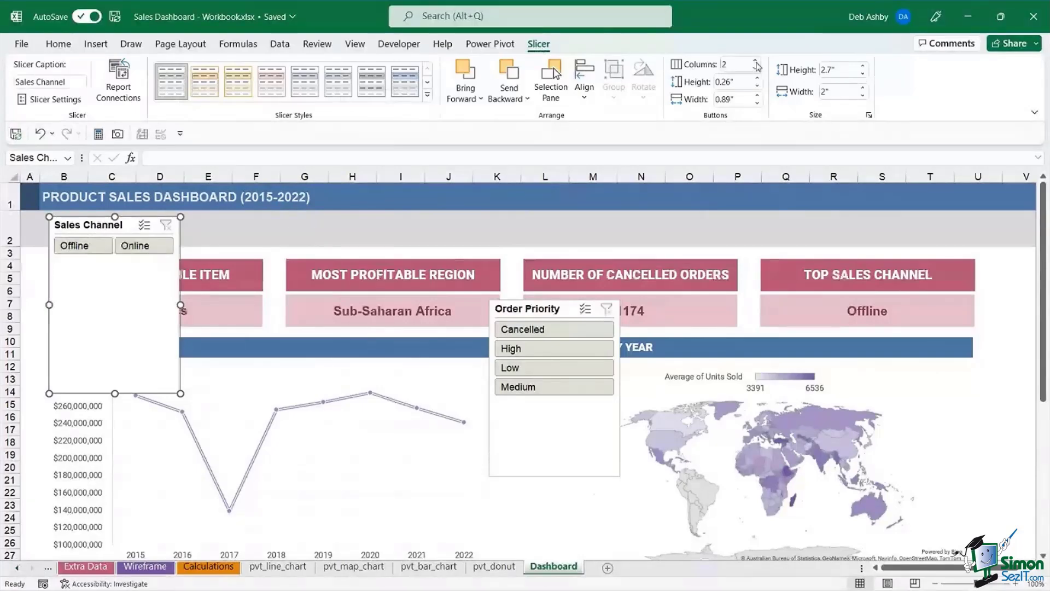
pyautogui.moveTo(181, 304); pyautogui.dragTo(218, 305)
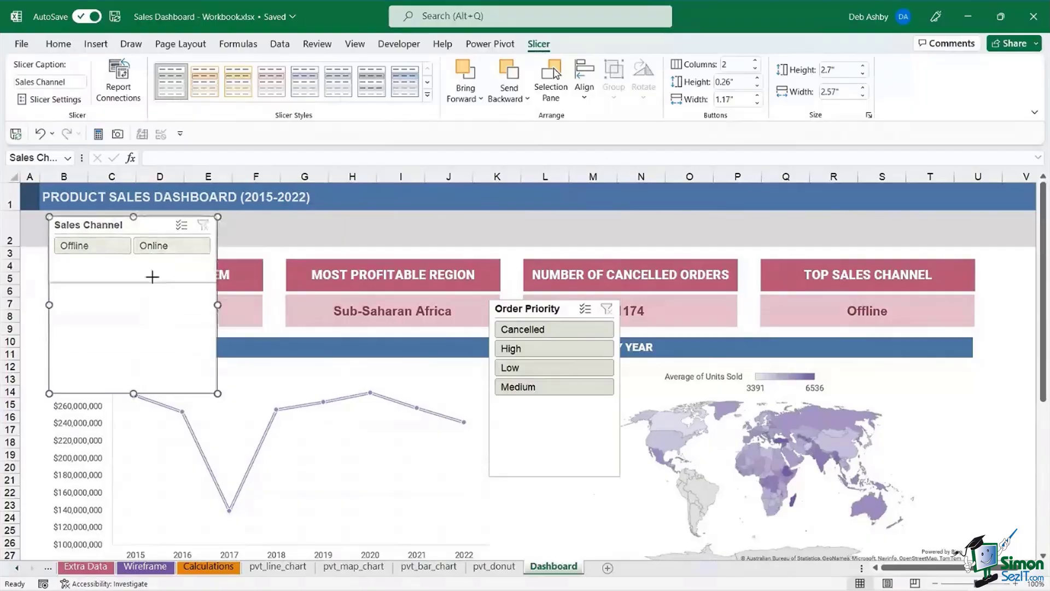
pyautogui.moveTo(155, 259); pyautogui.dragTo(133, 265)
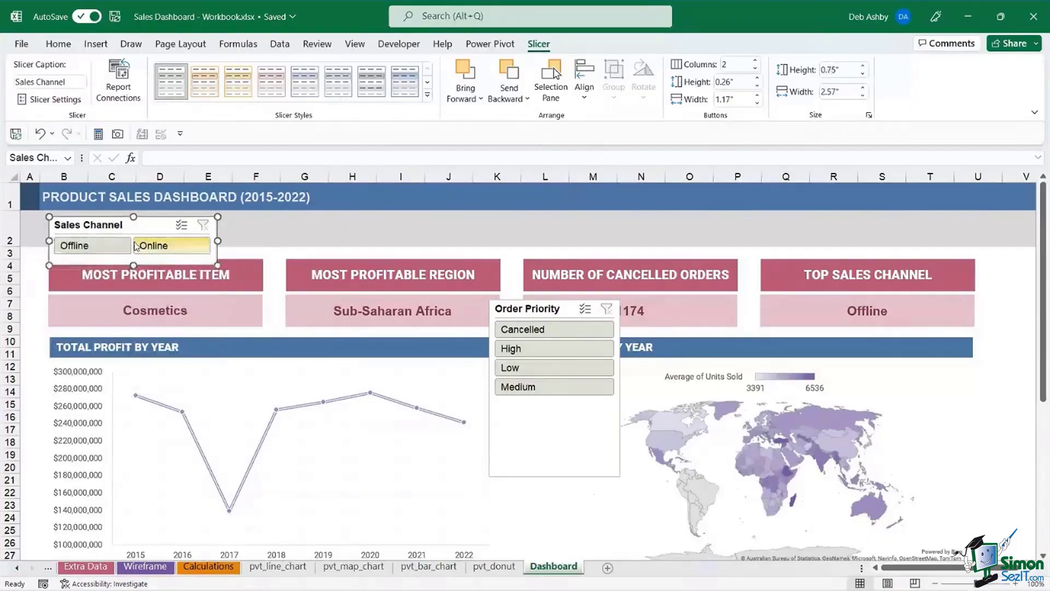
# - Turn off the slicer header in Slicer Settings and shrink it to the Offline/Online buttons
pyautogui.rightClick(148, 230)
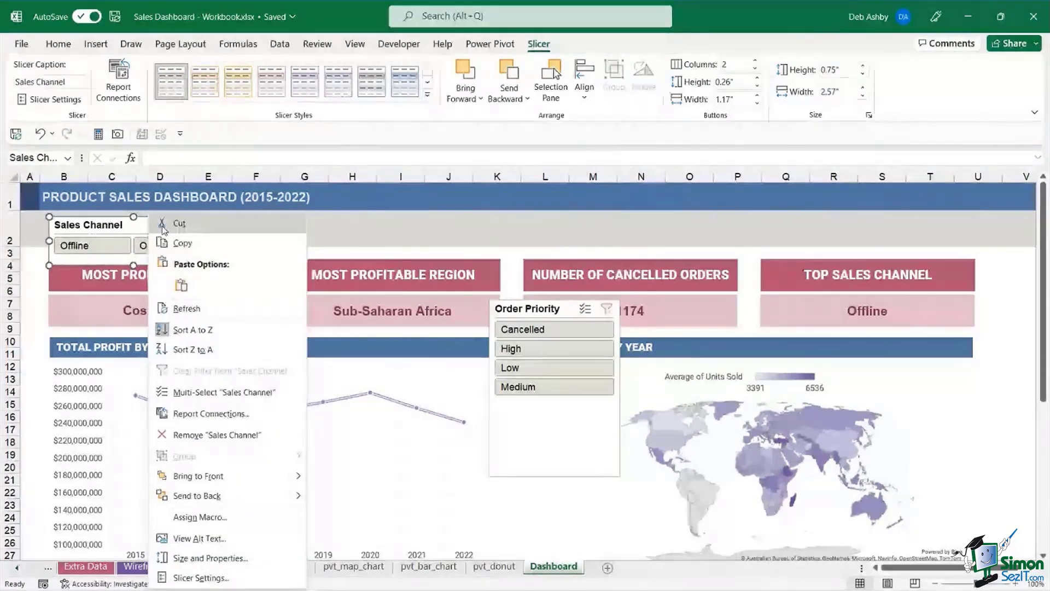
pyautogui.click(200, 578)
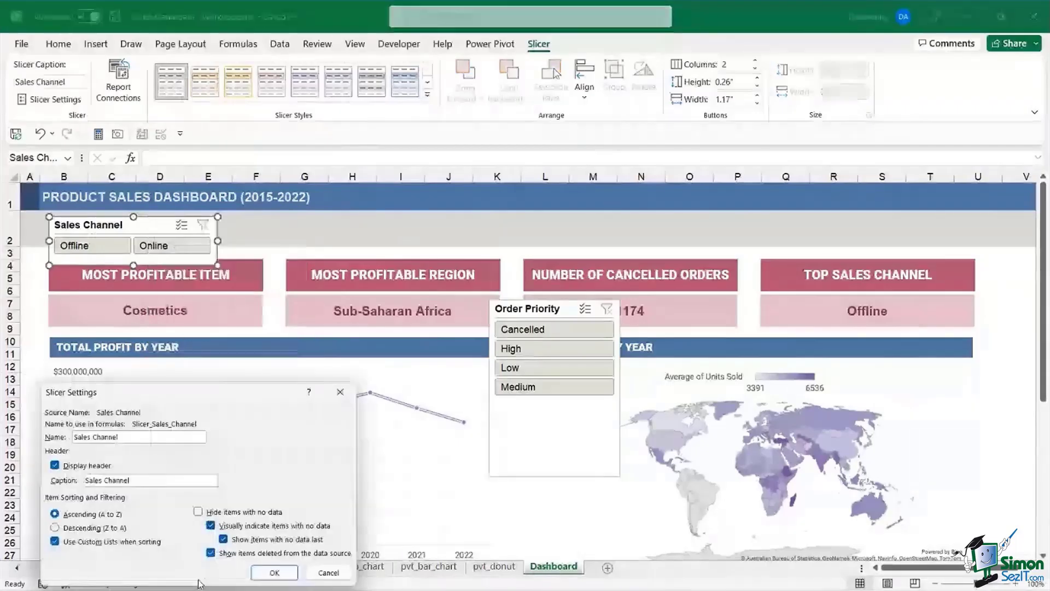
pyautogui.moveTo(230, 395); pyautogui.dragTo(369, 310)
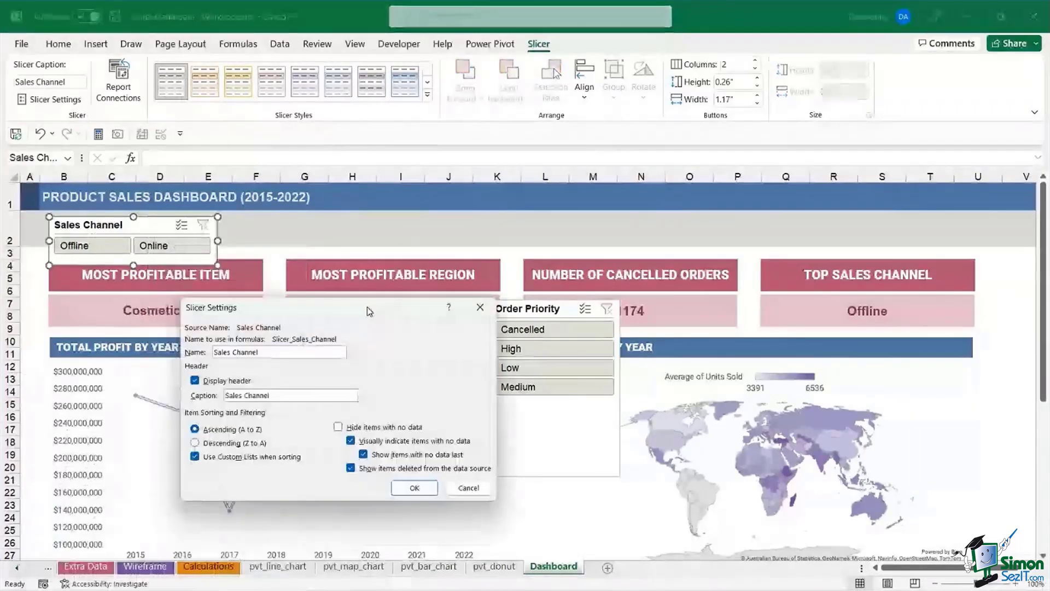
pyautogui.click(195, 381)
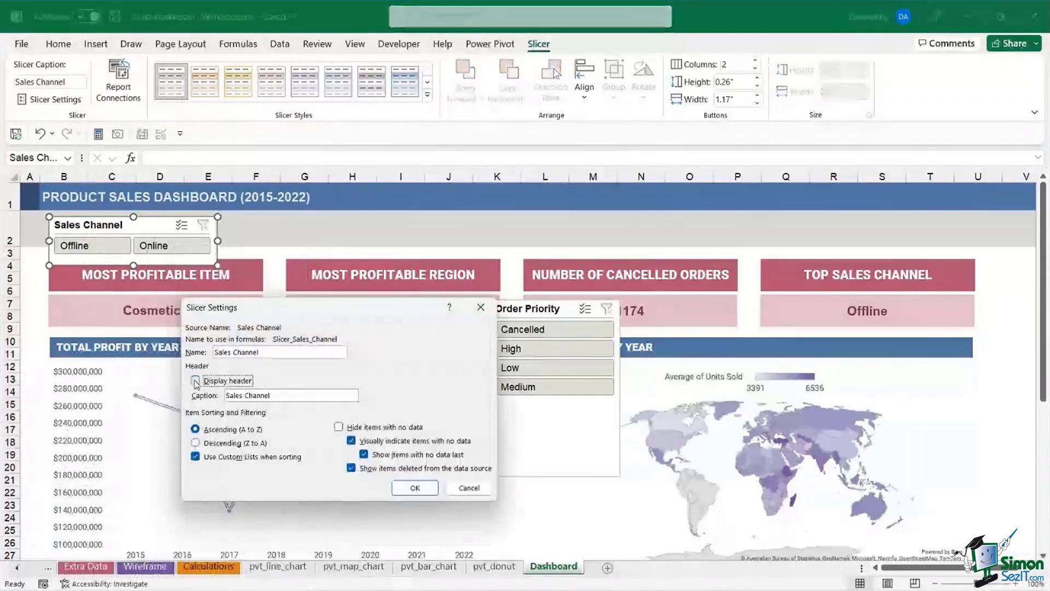
pyautogui.click(414, 488)
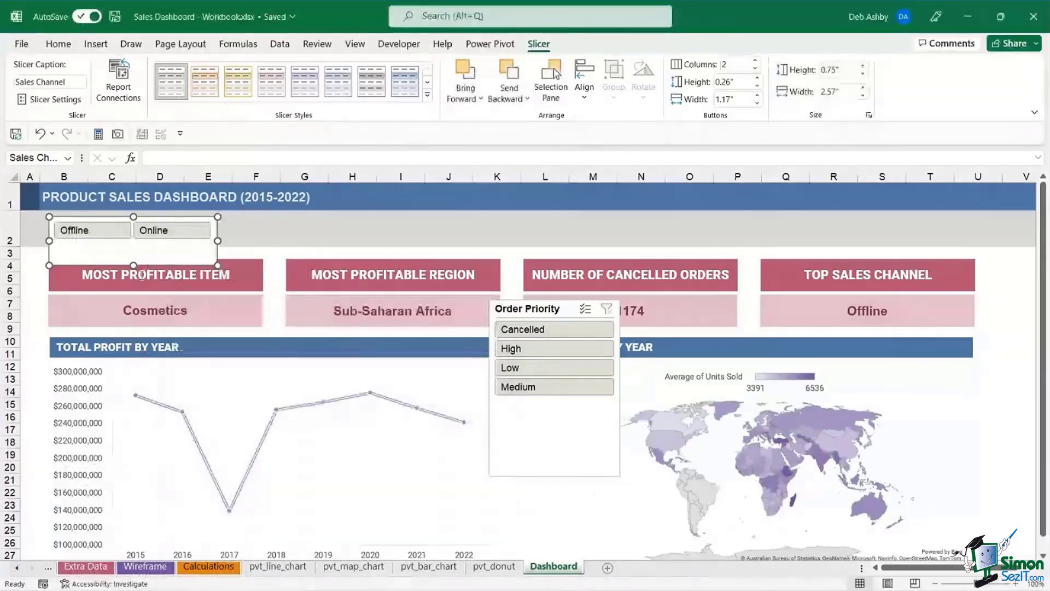
pyautogui.moveTo(133, 266); pyautogui.dragTo(134, 250)
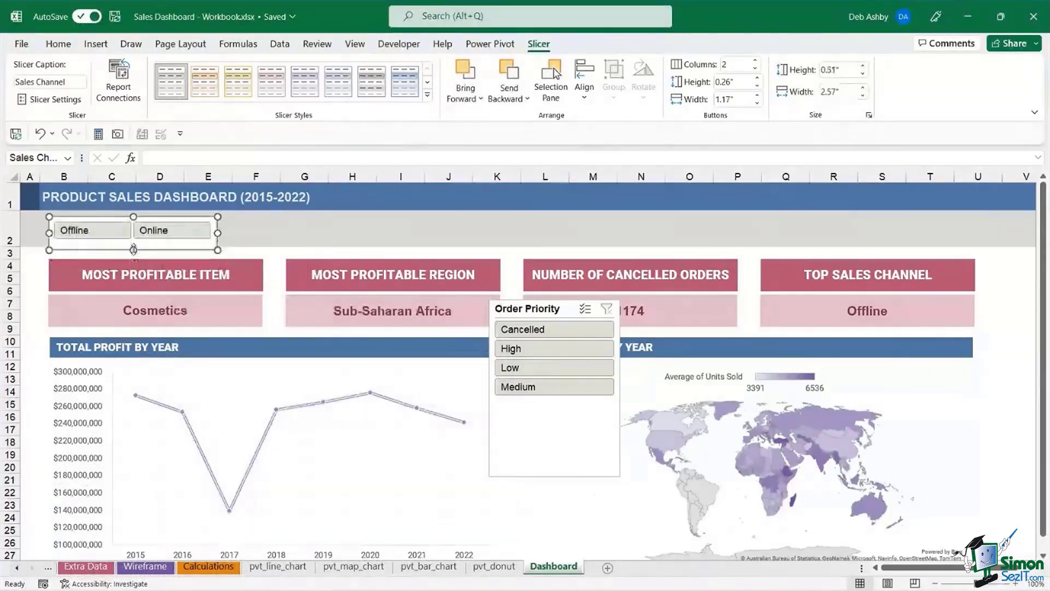
pyautogui.moveTo(191, 217); pyautogui.dragTo(185, 214)
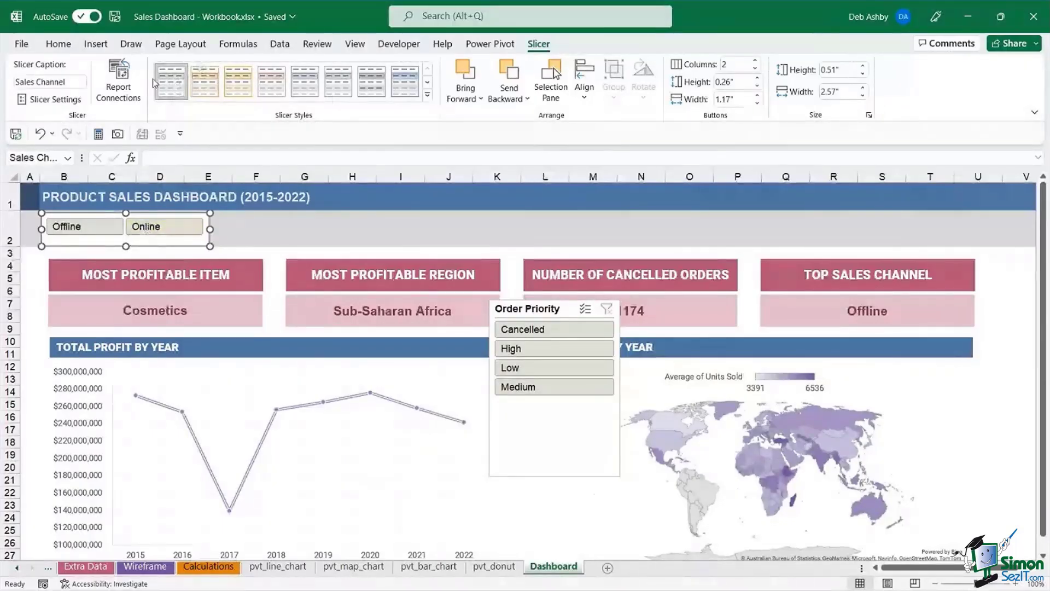
# - Duplicate the first slicer style under the name 'DA Slicer Style'
pyautogui.rightClick(175, 86)
pyautogui.click(221, 114)
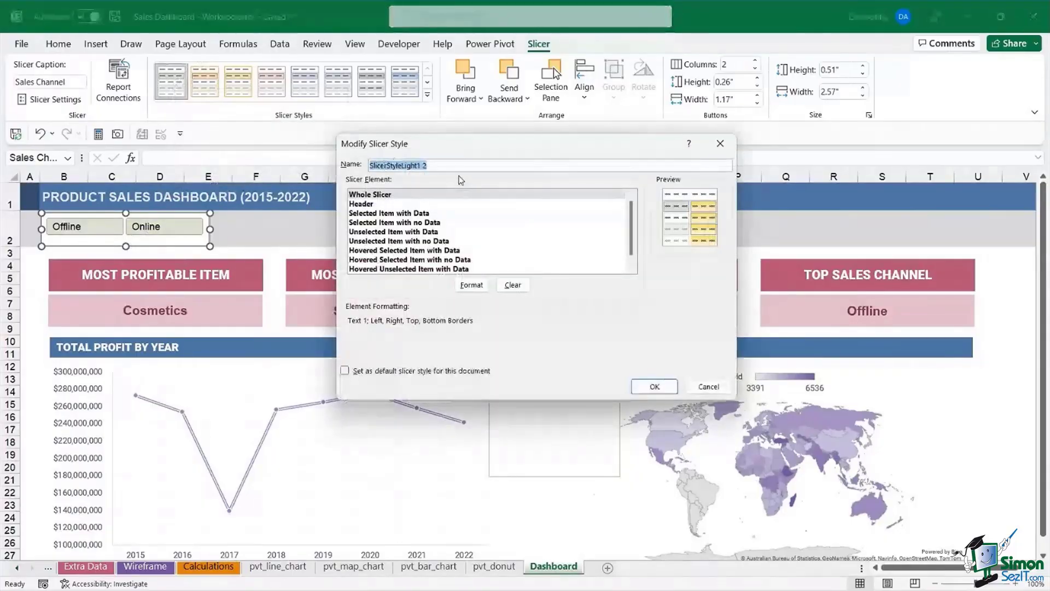
pyautogui.write('da')
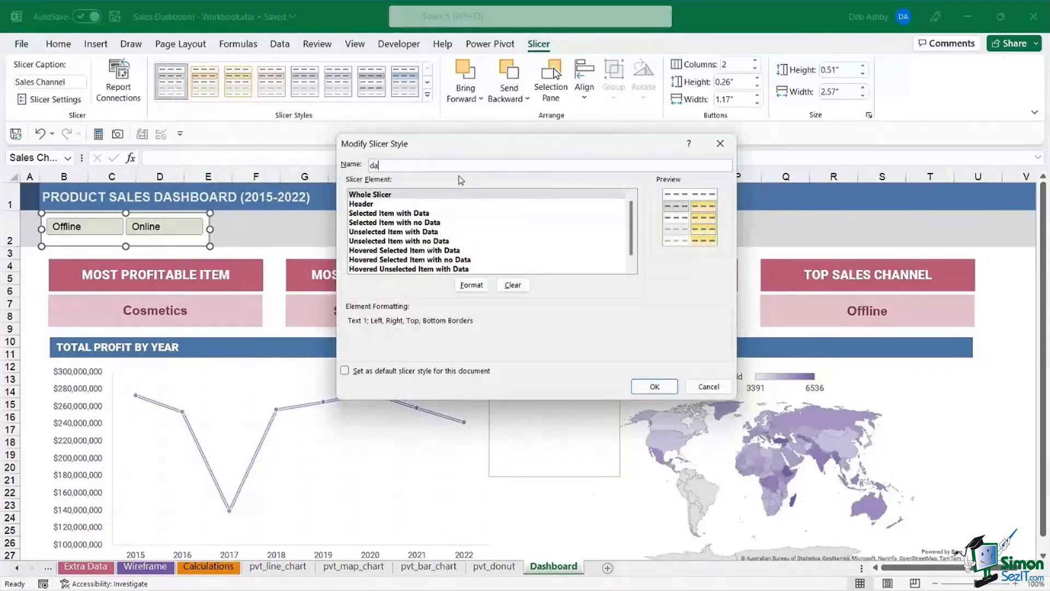
pyautogui.press('BackSpace')
pyautogui.press('BackSpace')
pyautogui.write('DA Slicer Styl')
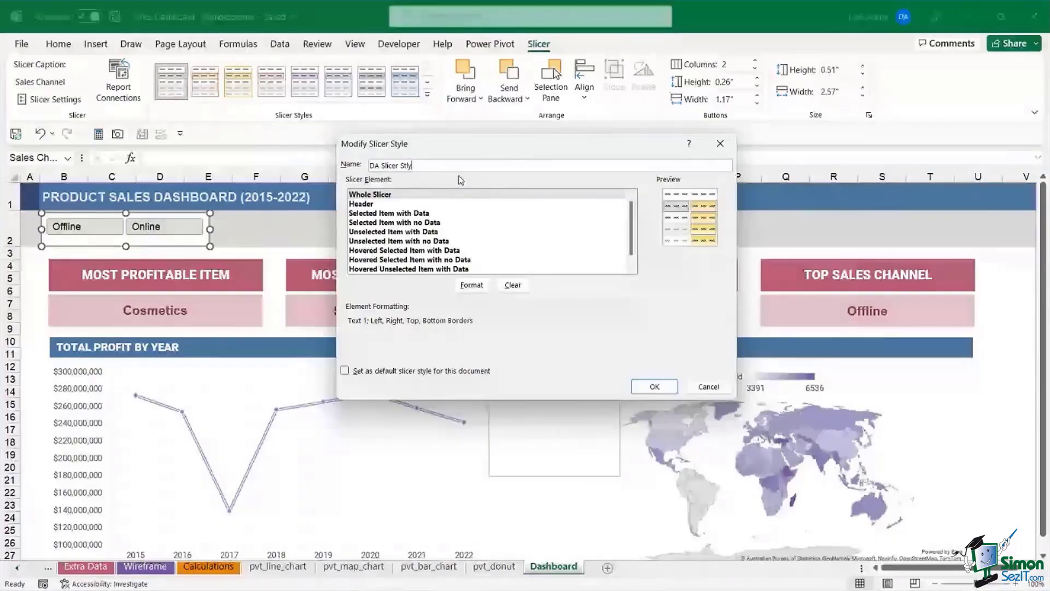
pyautogui.write('e')
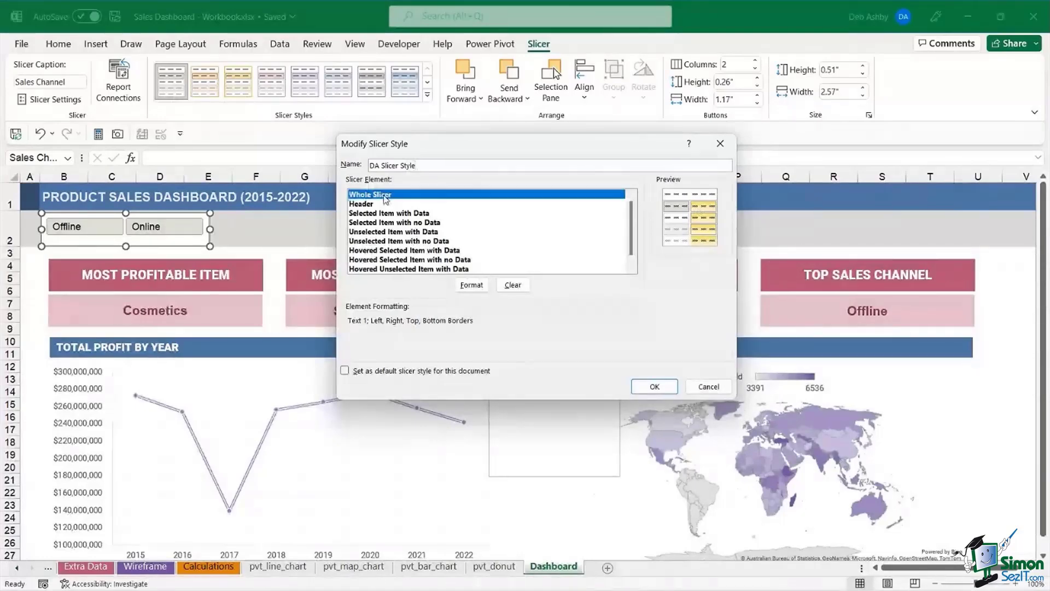
# - Set the Whole Slicer element's fill to No Colour
pyautogui.click(467, 288)
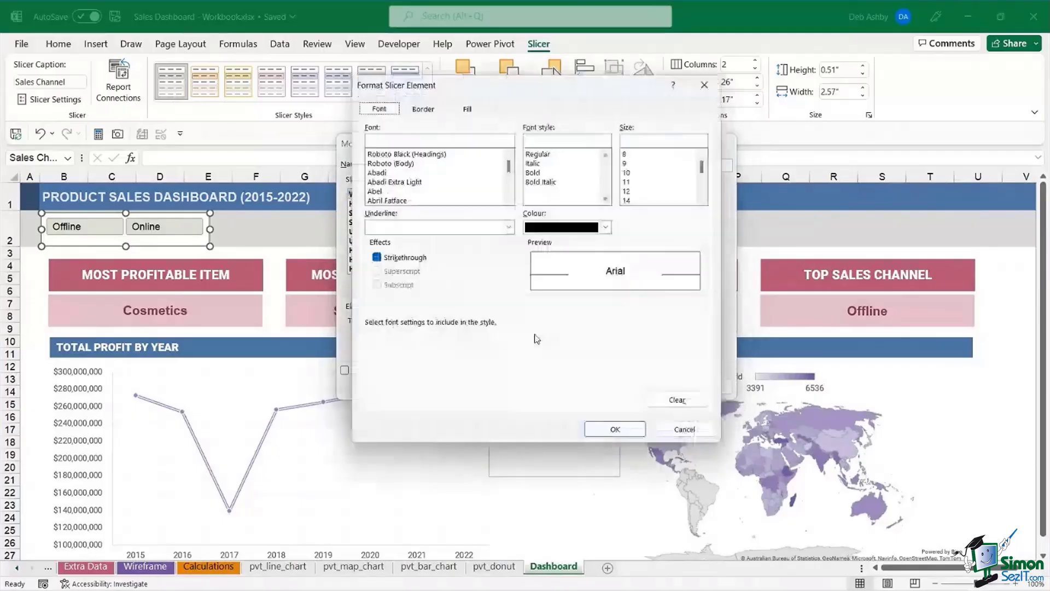
pyautogui.moveTo(533, 88); pyautogui.dragTo(562, 106)
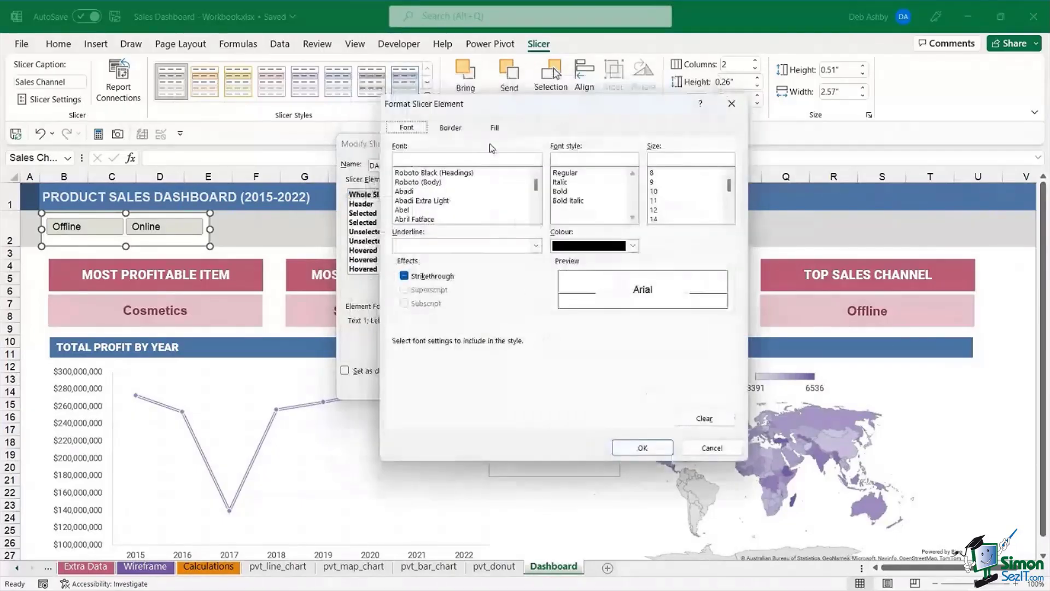
pyautogui.click(495, 128)
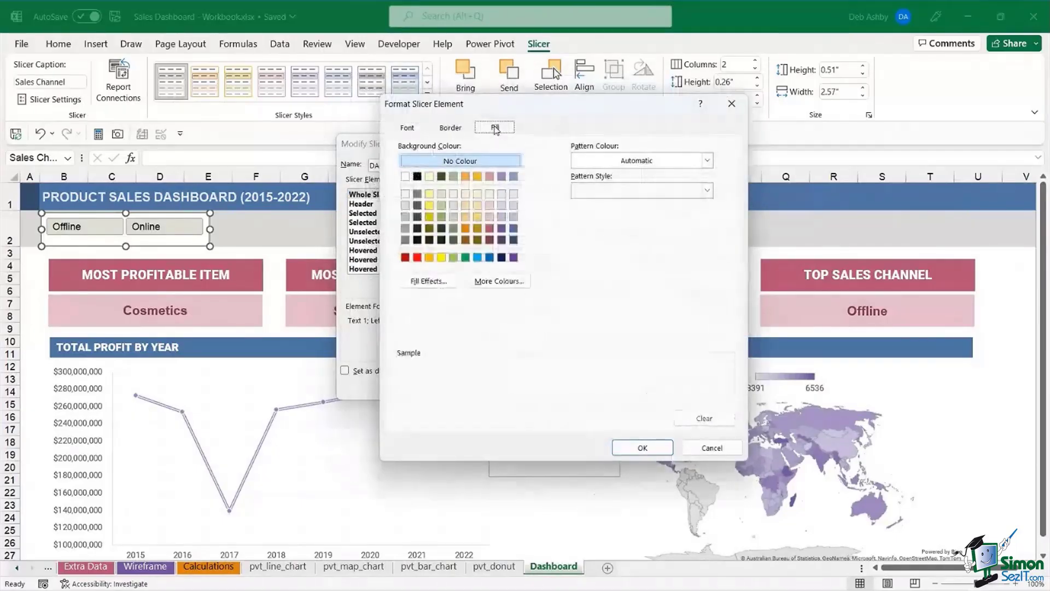
pyautogui.click(445, 159)
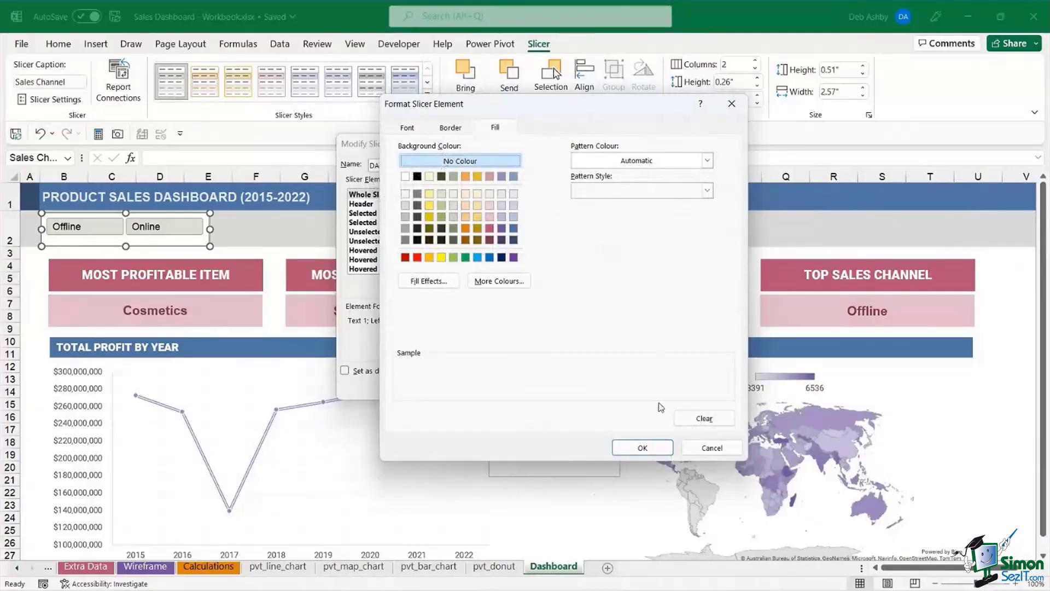
pyautogui.click(643, 447)
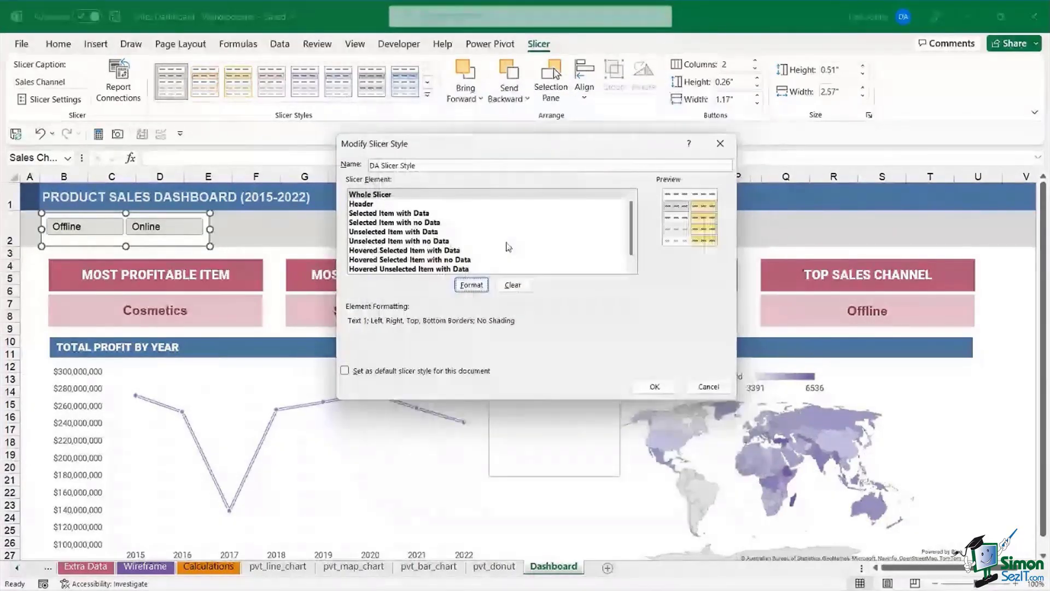
pyautogui.scroll(-1, 547, 229)
pyautogui.scroll(1, 396, 199)
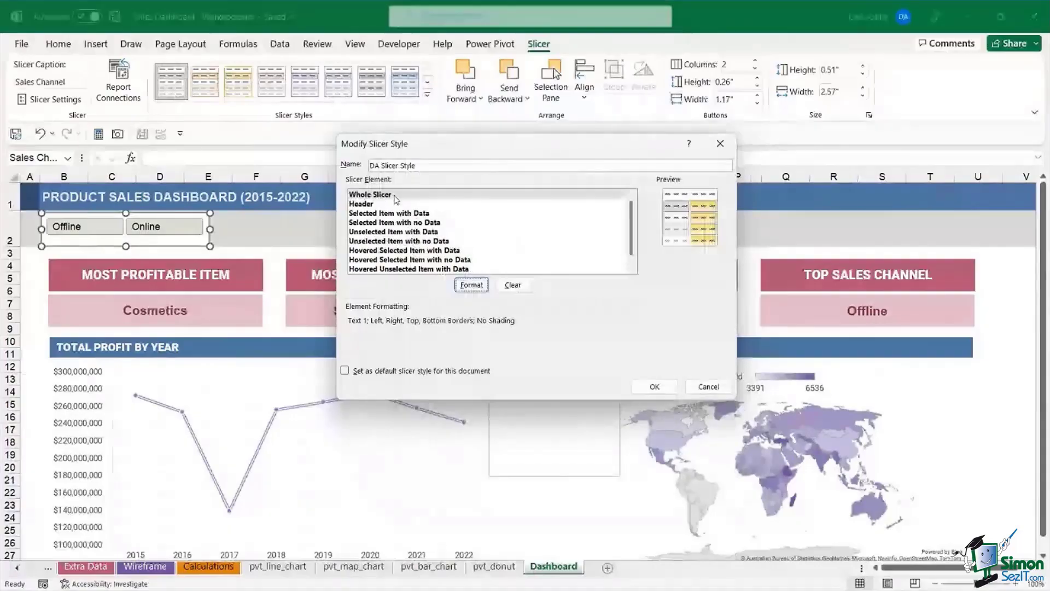
# - Recheck the Whole Slicer element's border and fill settings and accept them
pyautogui.click(396, 195)
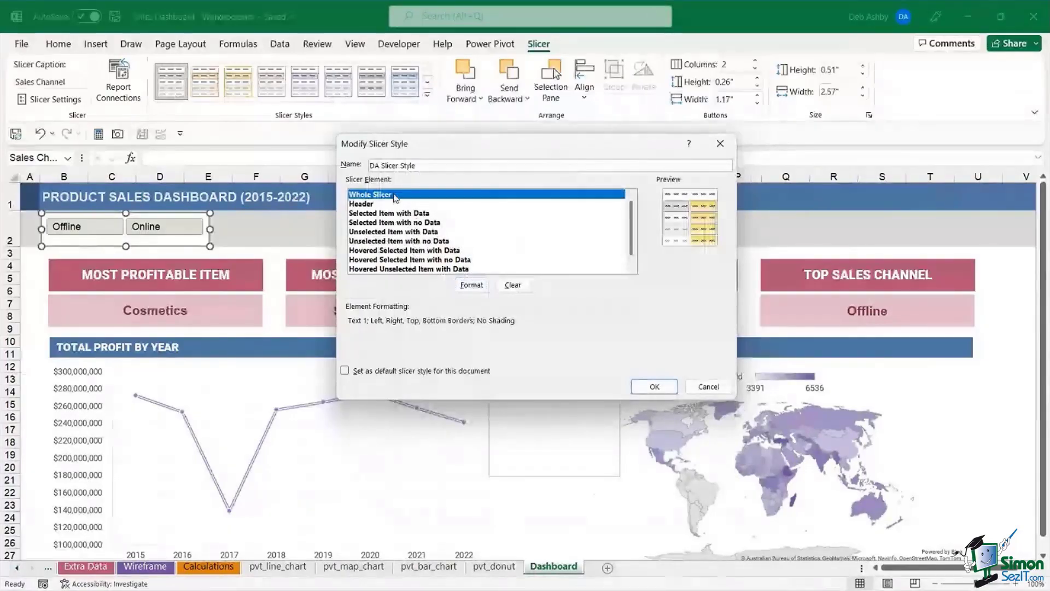
pyautogui.click(471, 282)
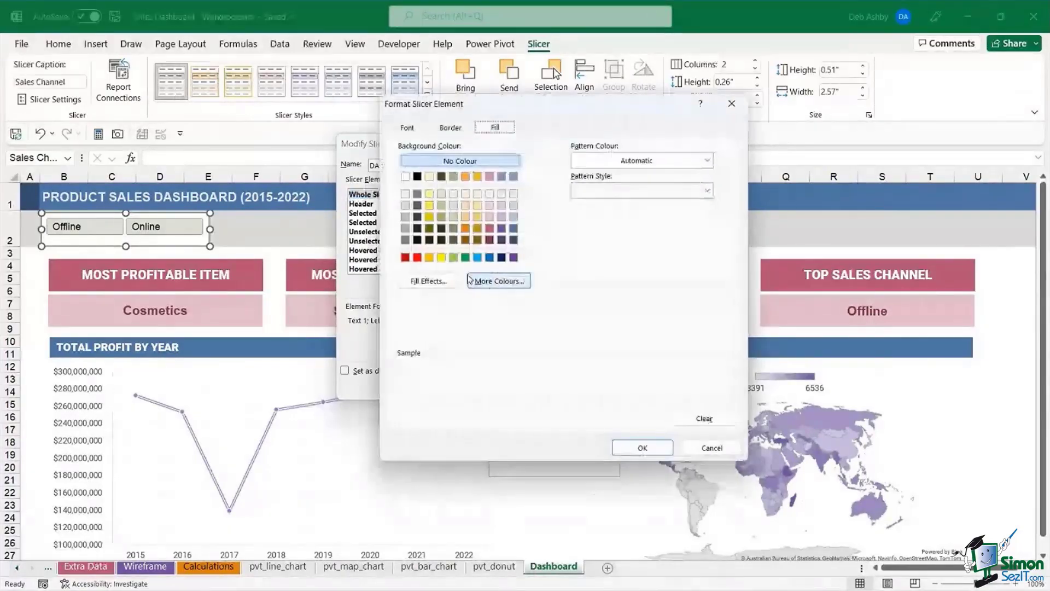
pyautogui.click(452, 128)
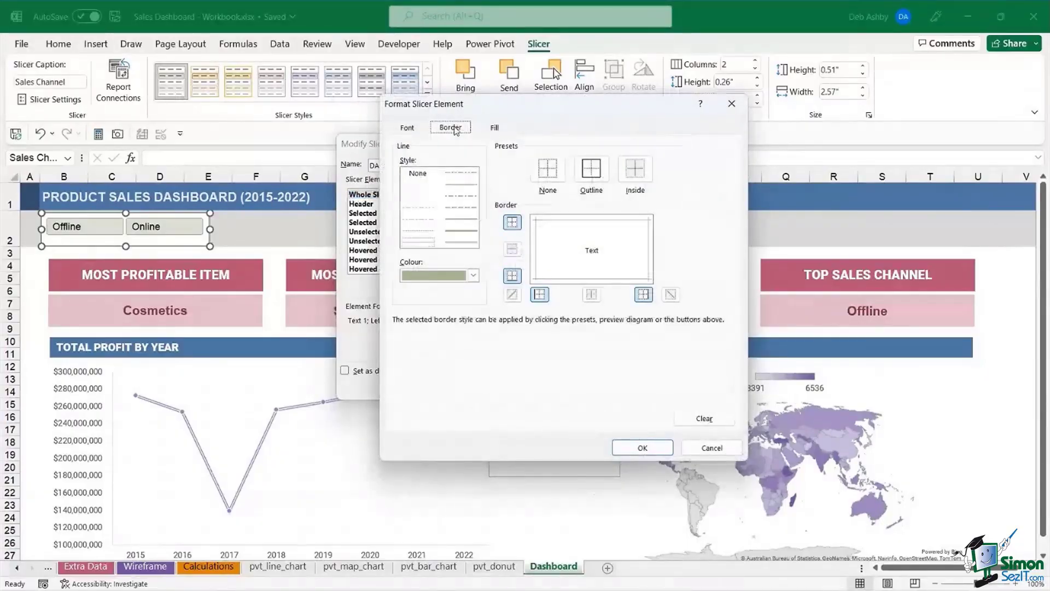
pyautogui.click(495, 129)
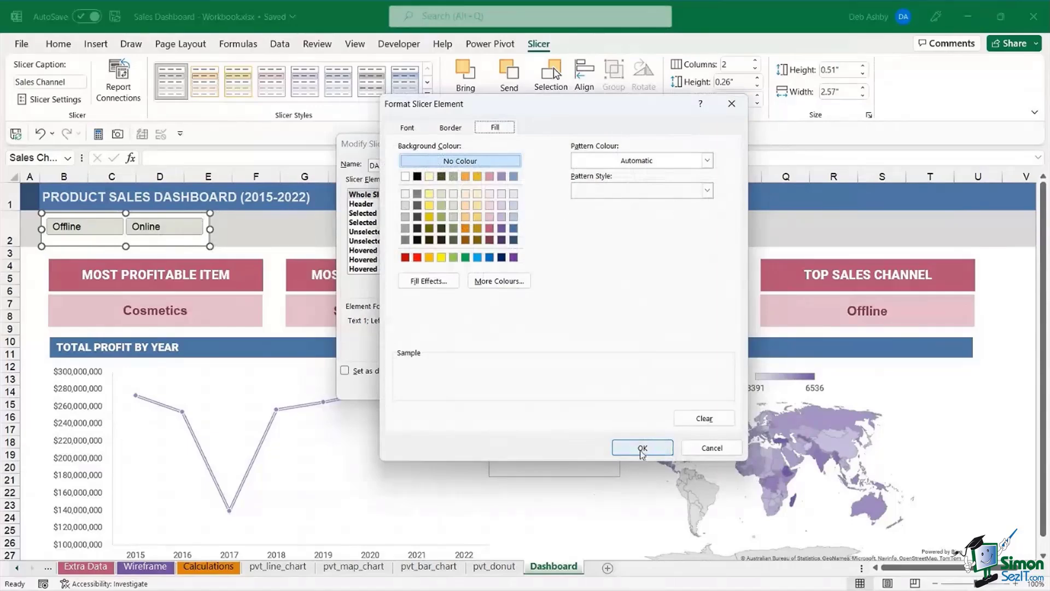
pyautogui.click(660, 455)
# - Review the Header and item elements without changes, then cancel the style editor
pyautogui.click(366, 204)
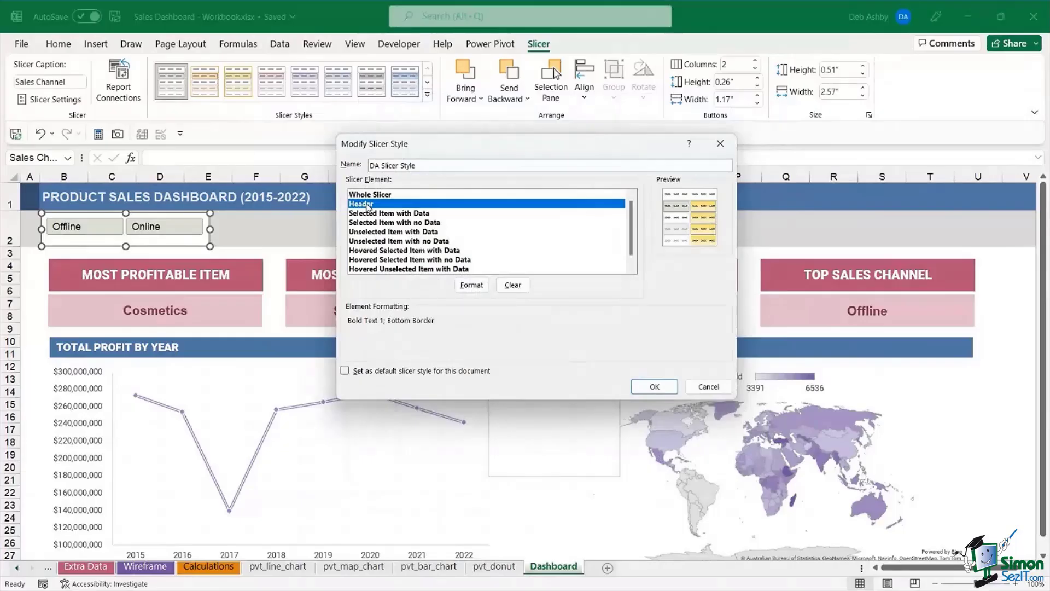
pyautogui.click(472, 284)
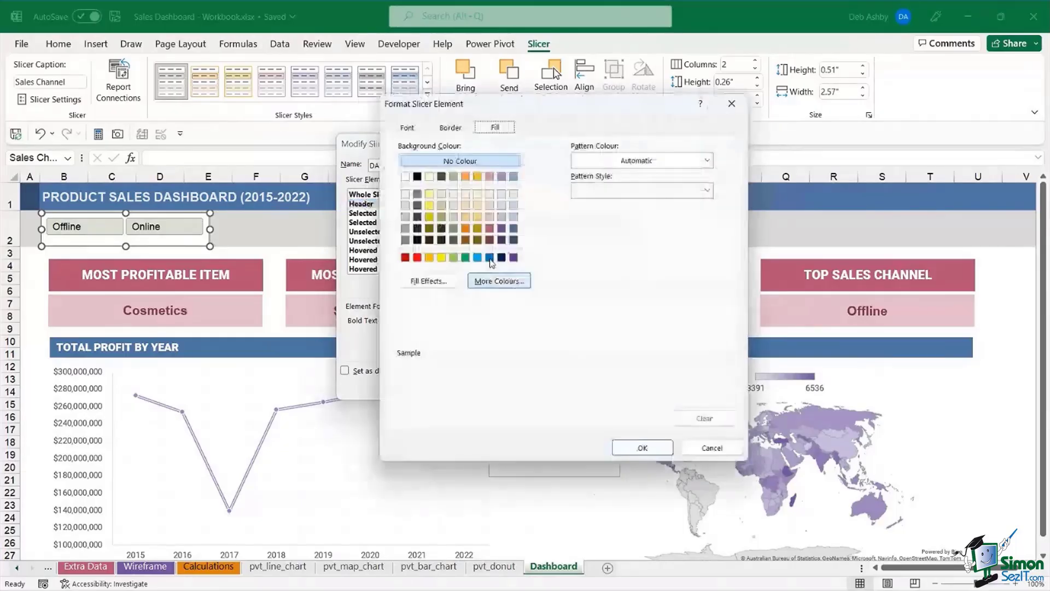
pyautogui.click(713, 446)
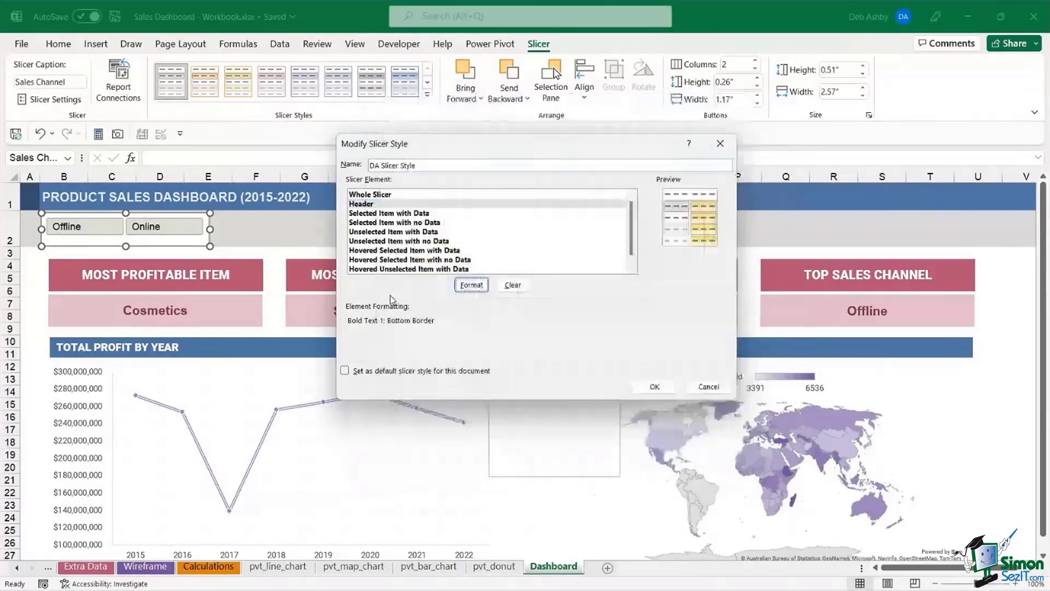
pyautogui.click(598, 241)
pyautogui.scroll(-1, 598, 241)
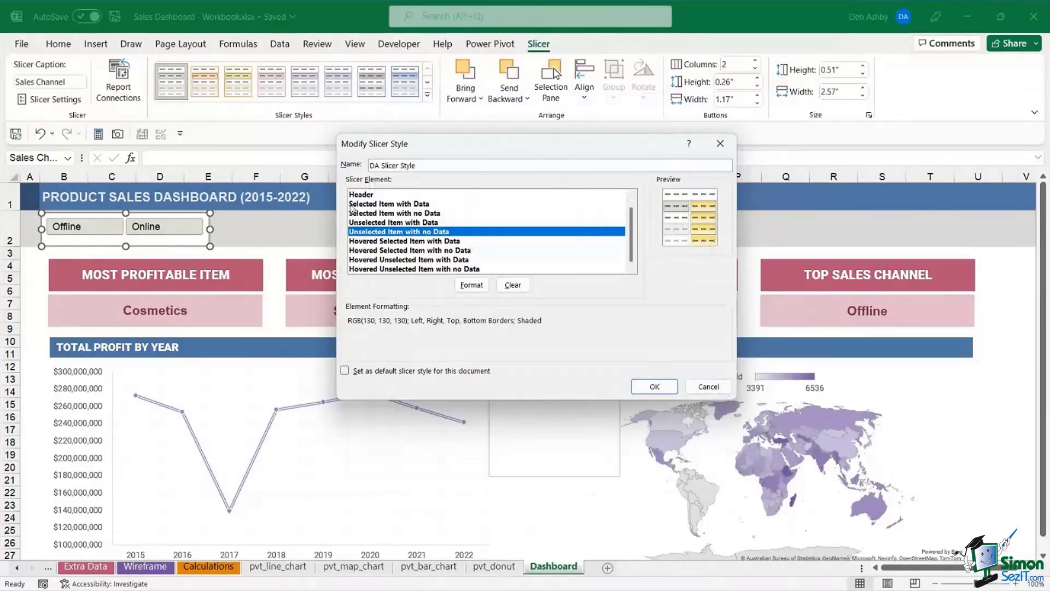
pyautogui.click(398, 197)
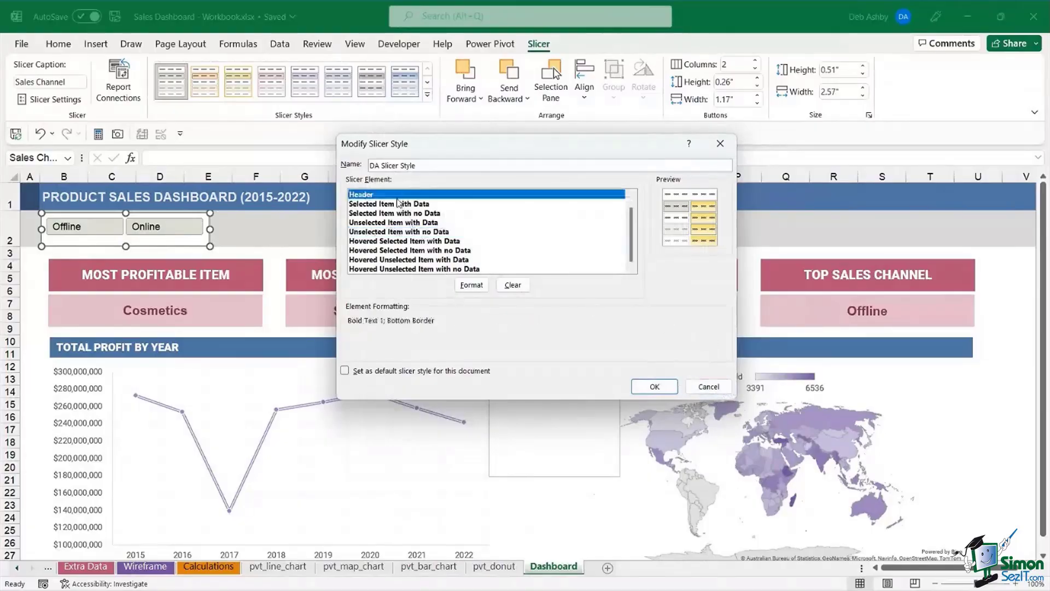
pyautogui.click(401, 231)
pyautogui.click(404, 259)
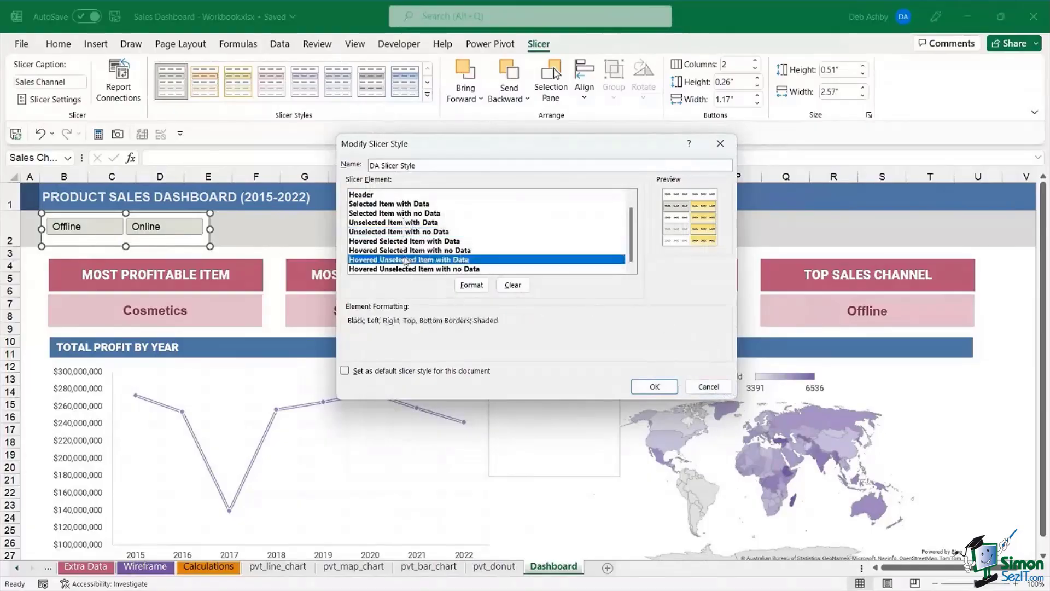
pyautogui.click(709, 386)
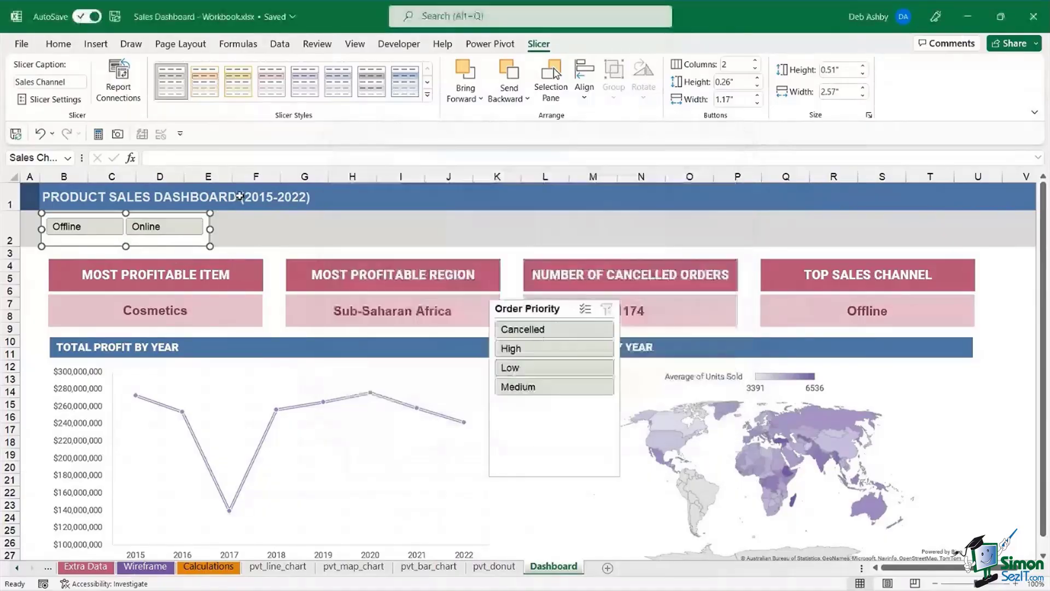
# - Move the Order Priority slicer up, set 4 columns, and resize it to one row of buttons
pyautogui.press('Escape')
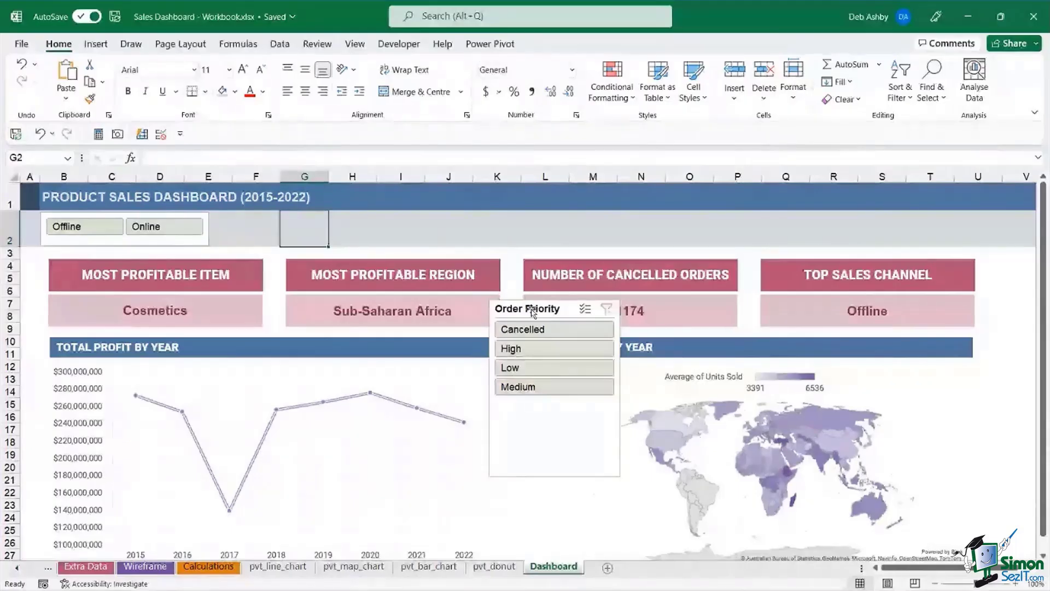
pyautogui.moveTo(532, 311); pyautogui.dragTo(280, 222)
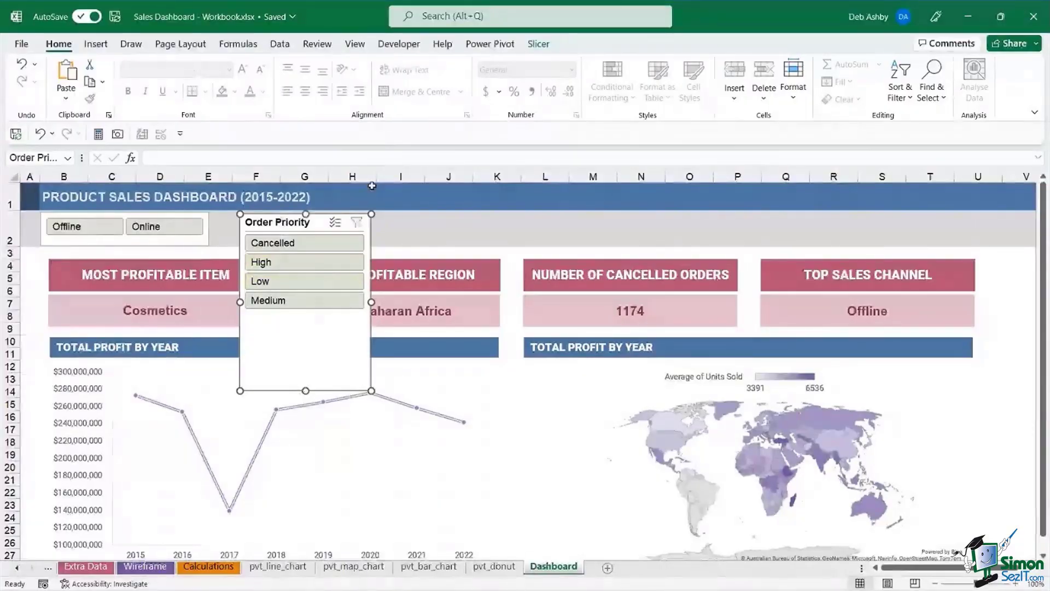
pyautogui.click(538, 44)
pyautogui.click(755, 61)
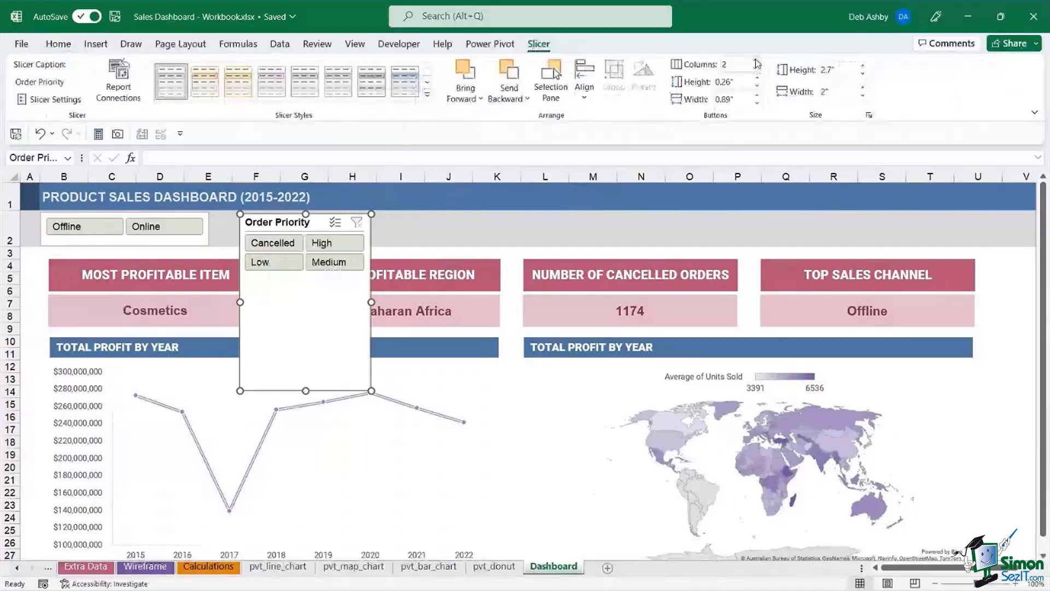
pyautogui.click(754, 60)
pyautogui.click(754, 60)
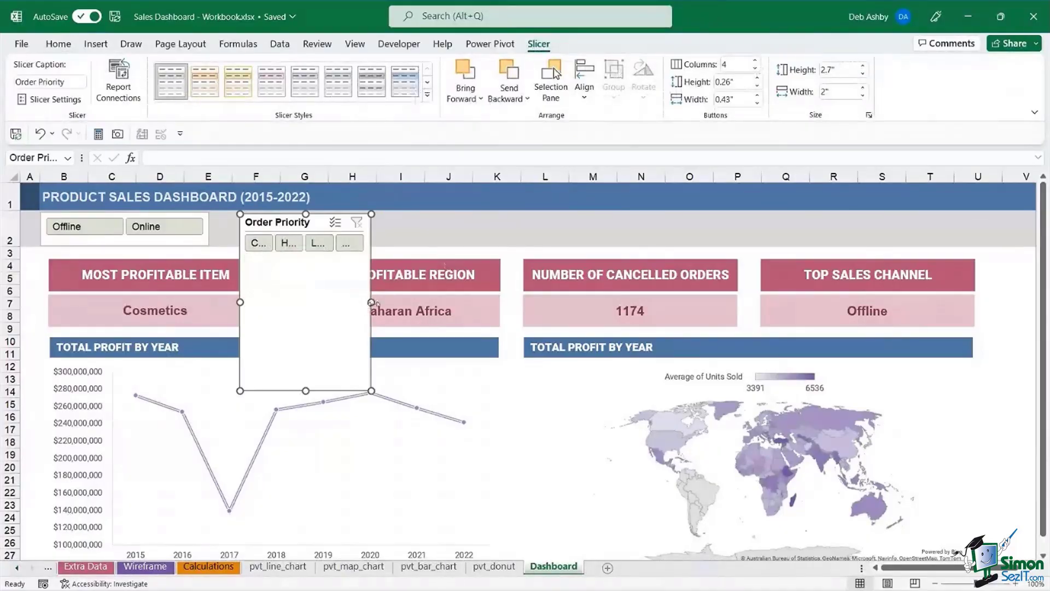
pyautogui.moveTo(372, 302); pyautogui.dragTo(593, 296)
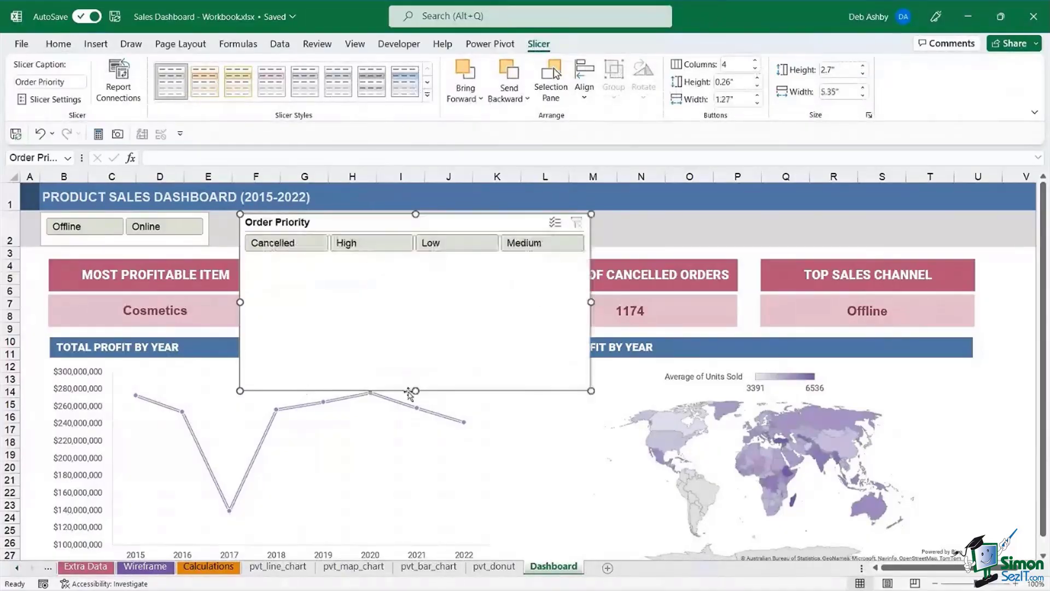
pyautogui.moveTo(417, 298); pyautogui.dragTo(417, 263)
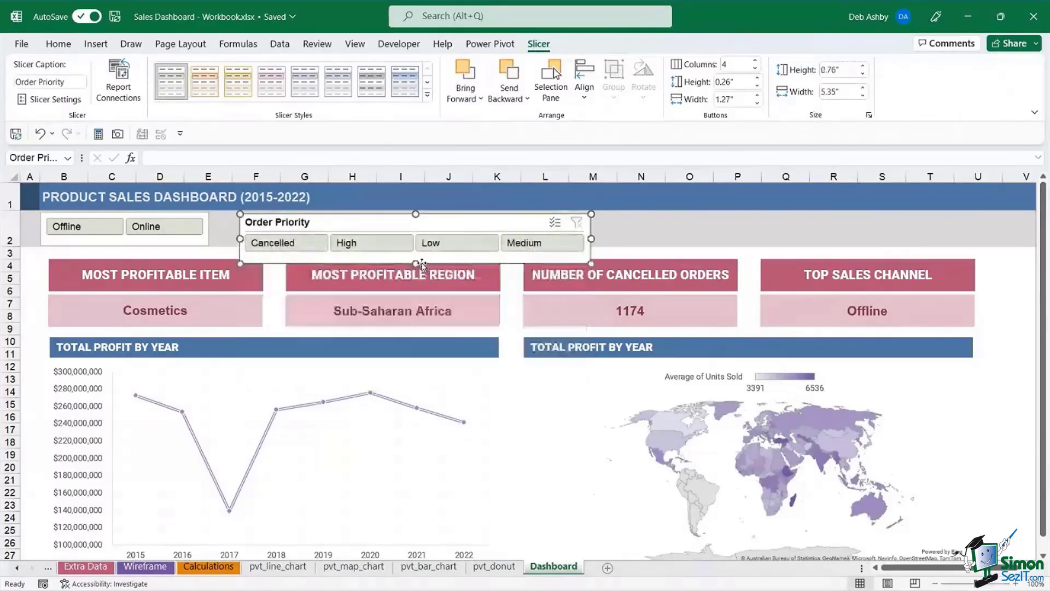
# - Position the Order Priority slicer in row 2 of the grey top band
pyautogui.moveTo(438, 223); pyautogui.dragTo(438, 208)
pyautogui.moveTo(443, 208); pyautogui.dragTo(438, 208)
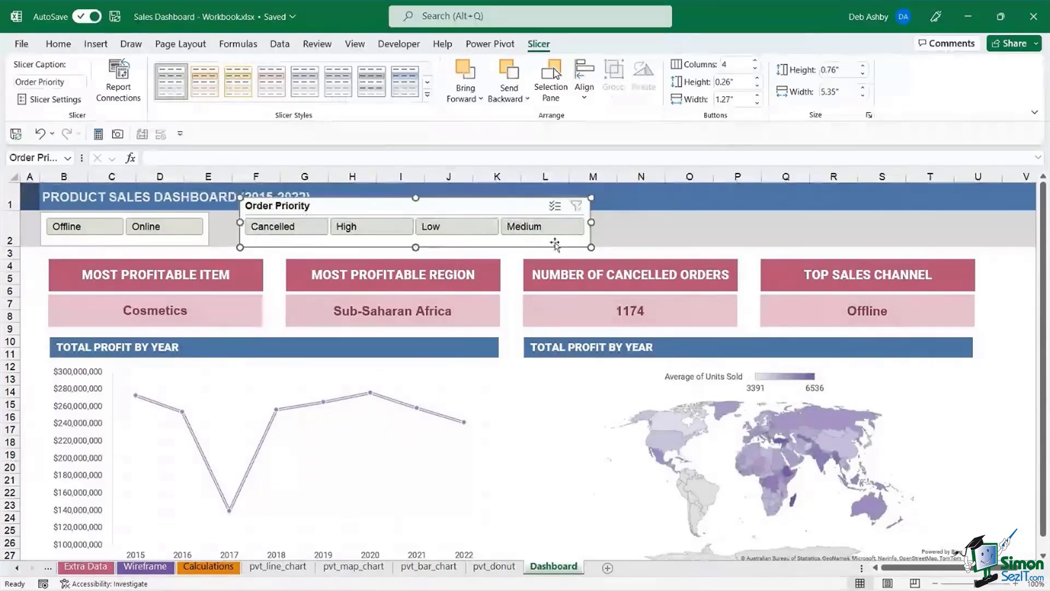
pyautogui.moveTo(461, 206); pyautogui.dragTo(446, 224)
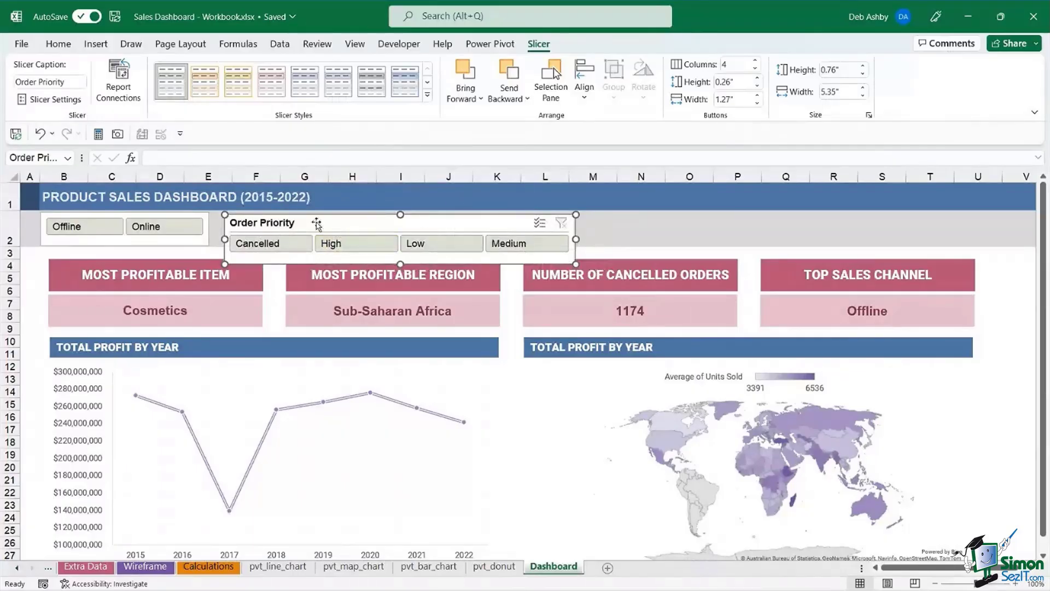
pyautogui.moveTo(324, 229); pyautogui.dragTo(479, 242)
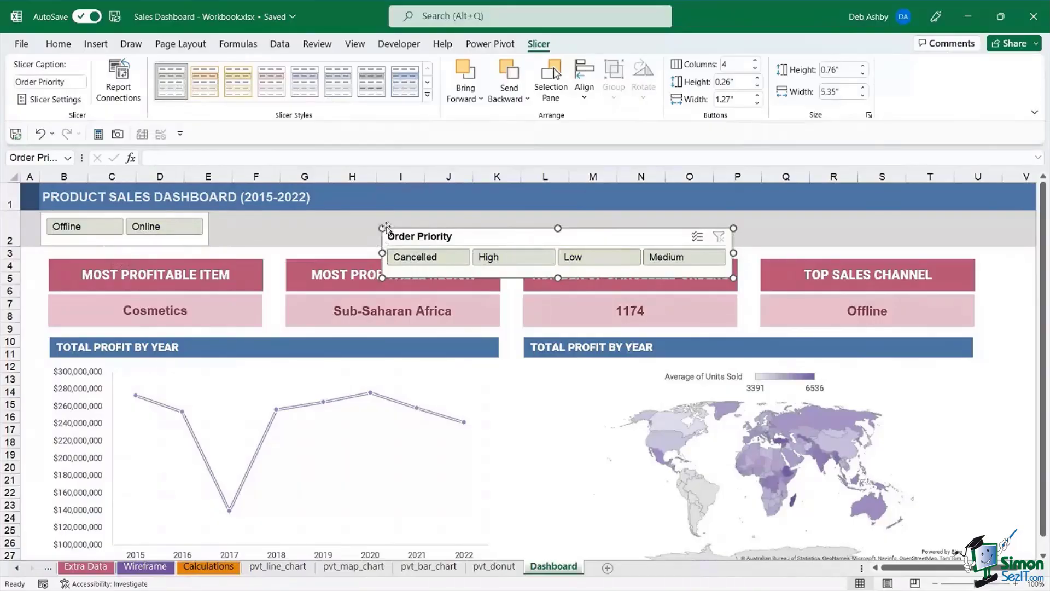
pyautogui.moveTo(496, 239); pyautogui.dragTo(384, 227)
pyautogui.click(690, 230)
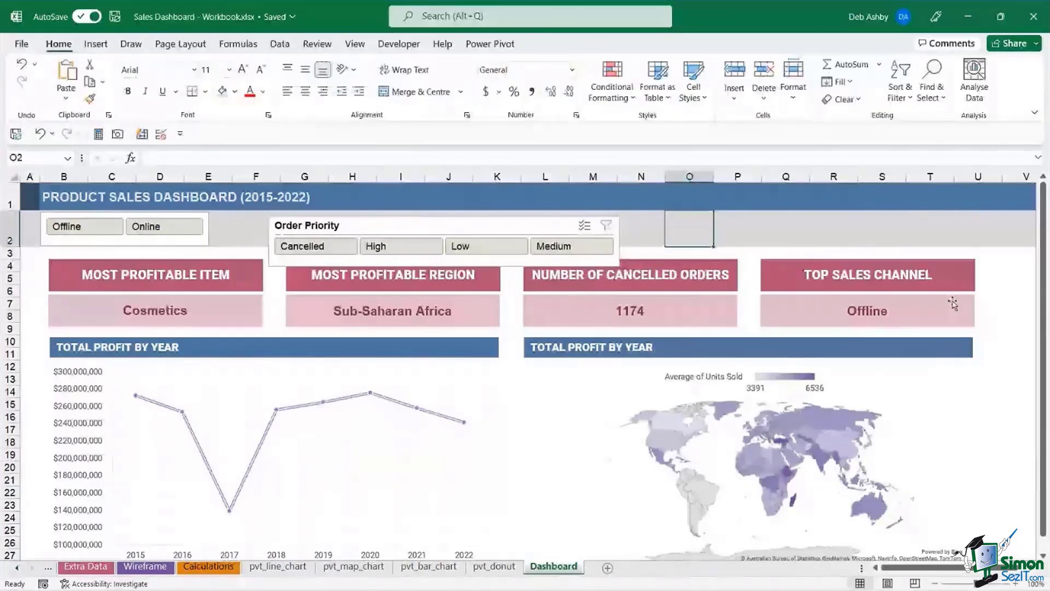
pyautogui.click(1018, 291)
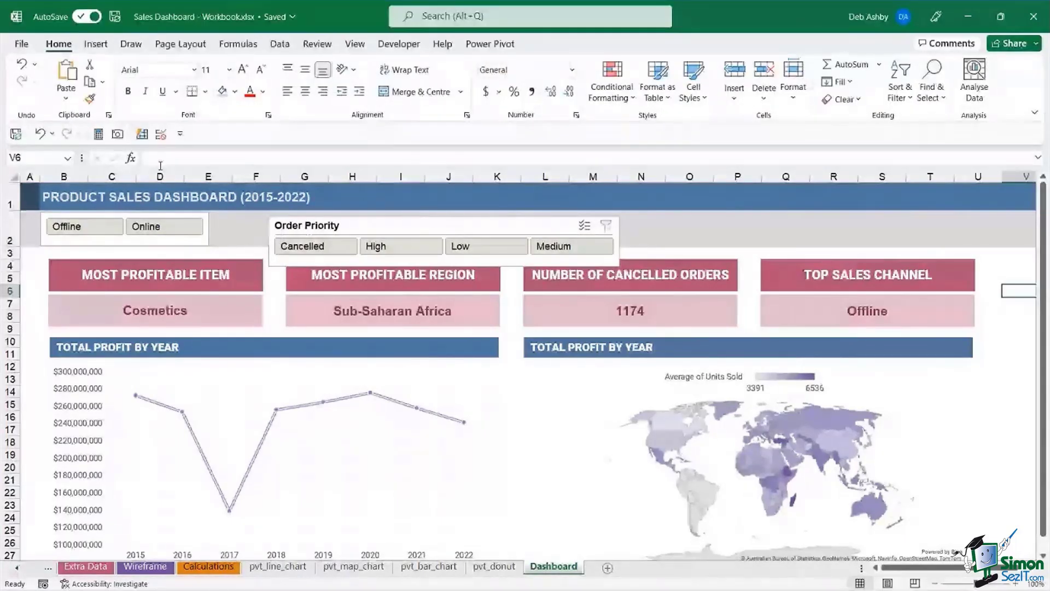
pyautogui.click(162, 244)
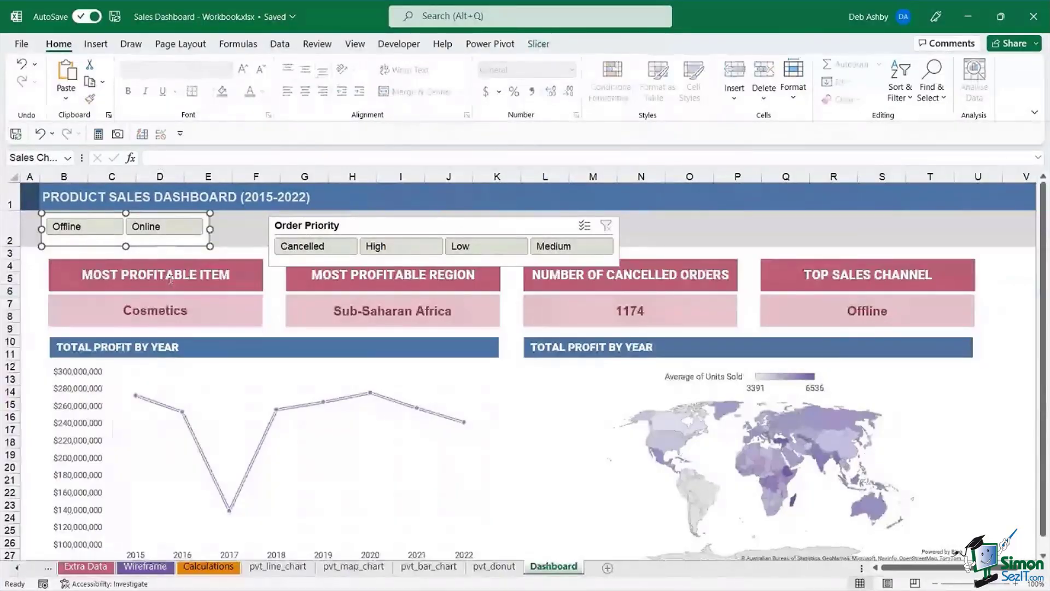
pyautogui.click(164, 232)
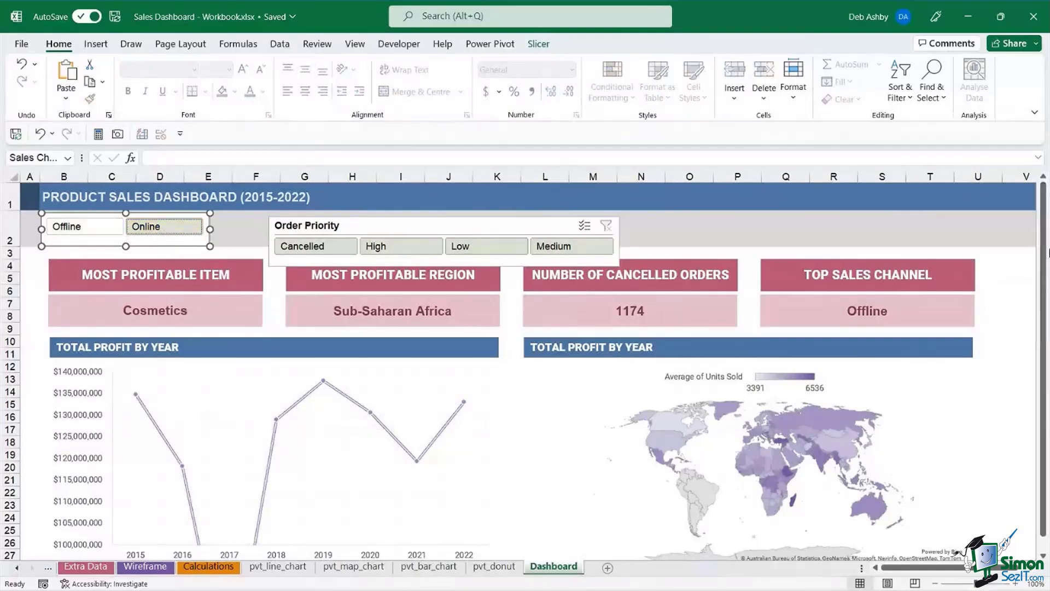
pyautogui.moveTo(1045, 273); pyautogui.dragTo(1048, 288)
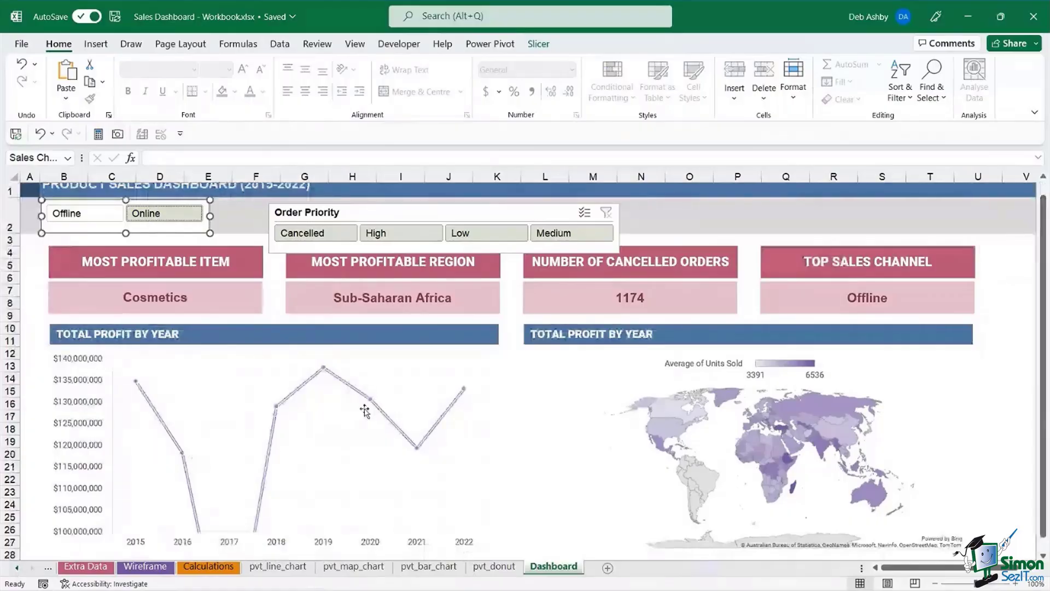
pyautogui.scroll(1, 1048, 298)
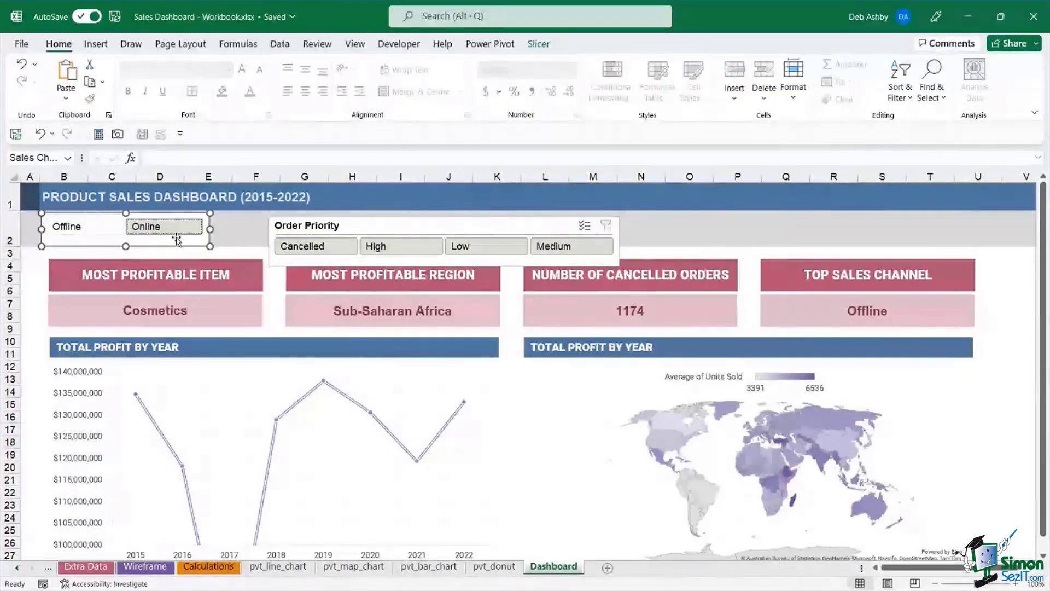
# - Link Sales Channel to pvt_bar_chart, pvt_donut and pvt_map_chart, then test Offline and Online filtering
pyautogui.rightClick(176, 240)
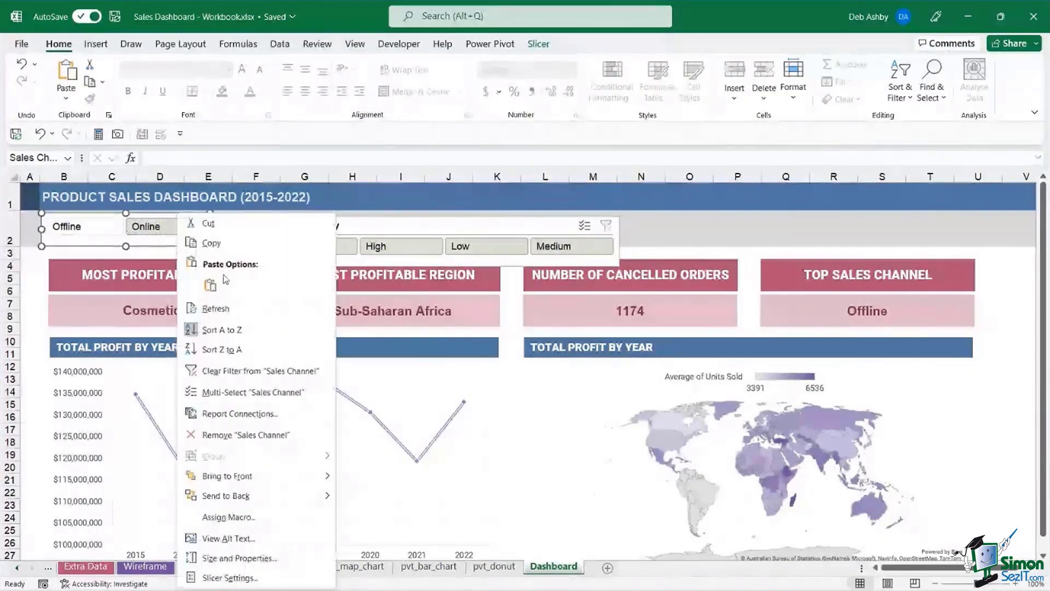
pyautogui.click(269, 416)
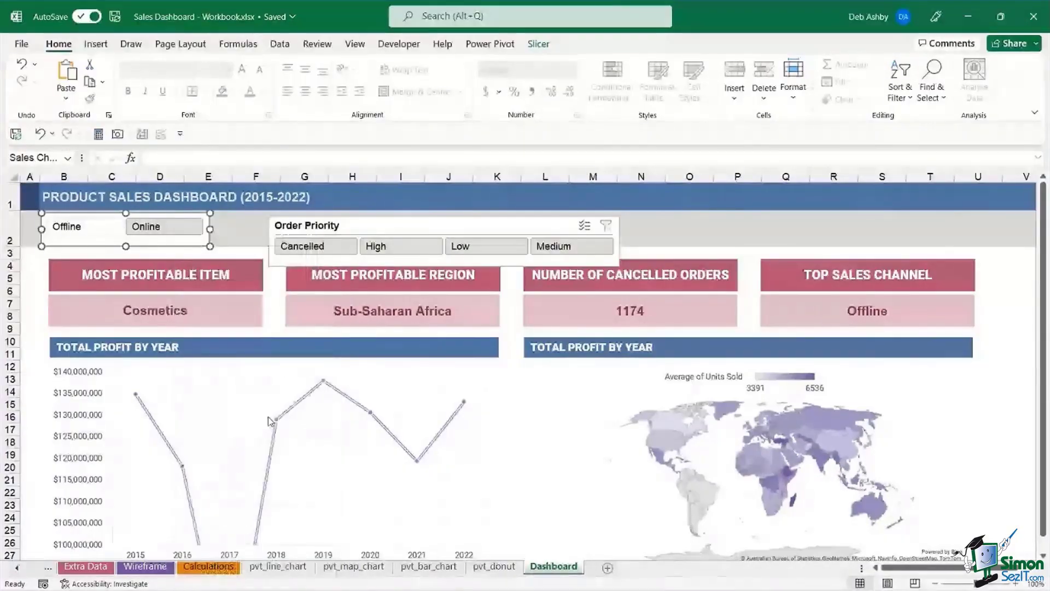
pyautogui.moveTo(264, 380); pyautogui.dragTo(313, 230)
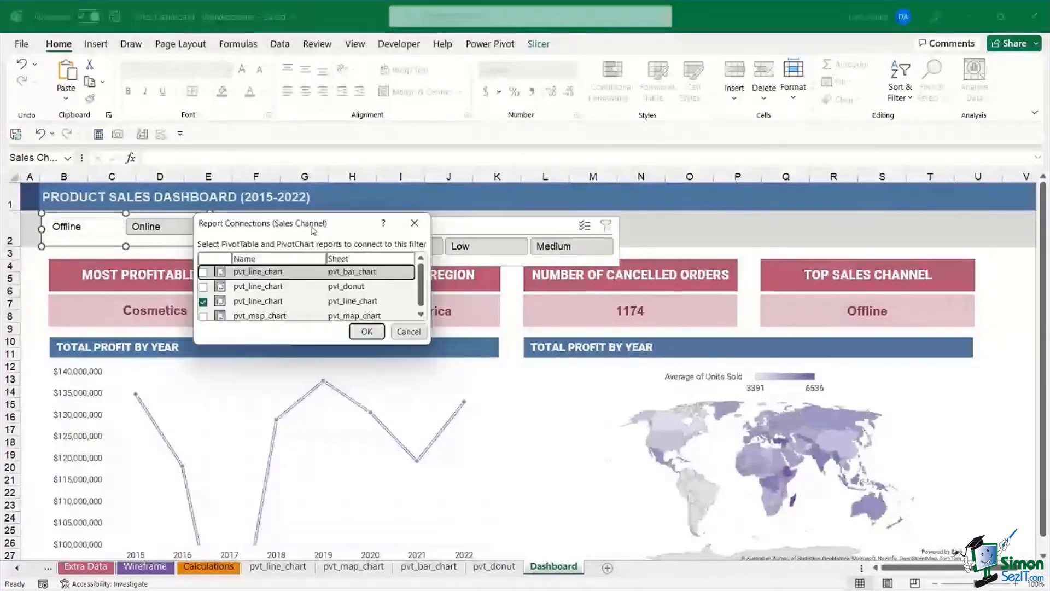
pyautogui.moveTo(427, 345); pyautogui.dragTo(731, 410)
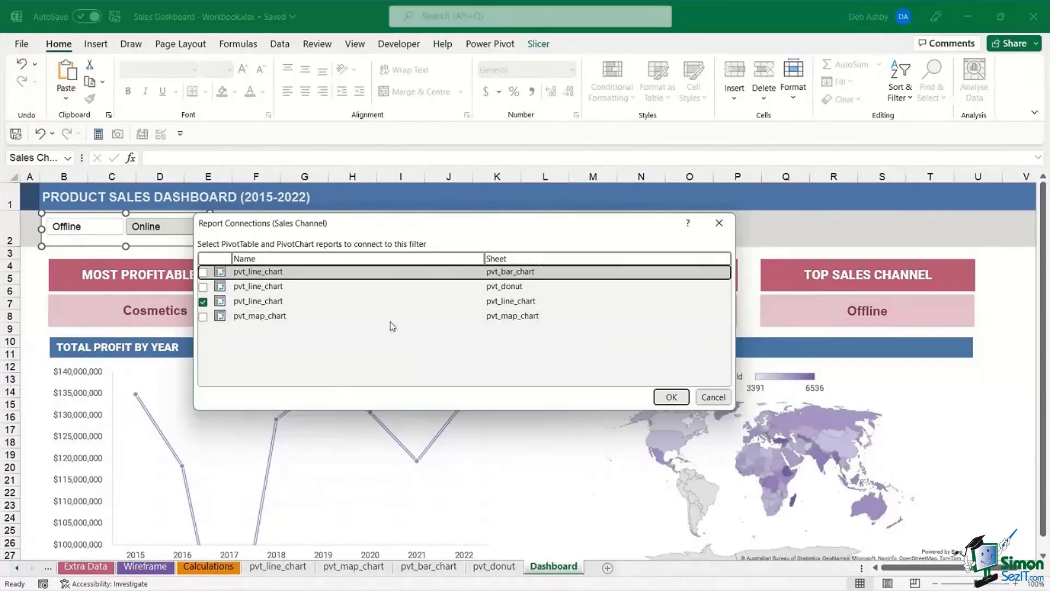
pyautogui.click(203, 272)
pyautogui.click(203, 287)
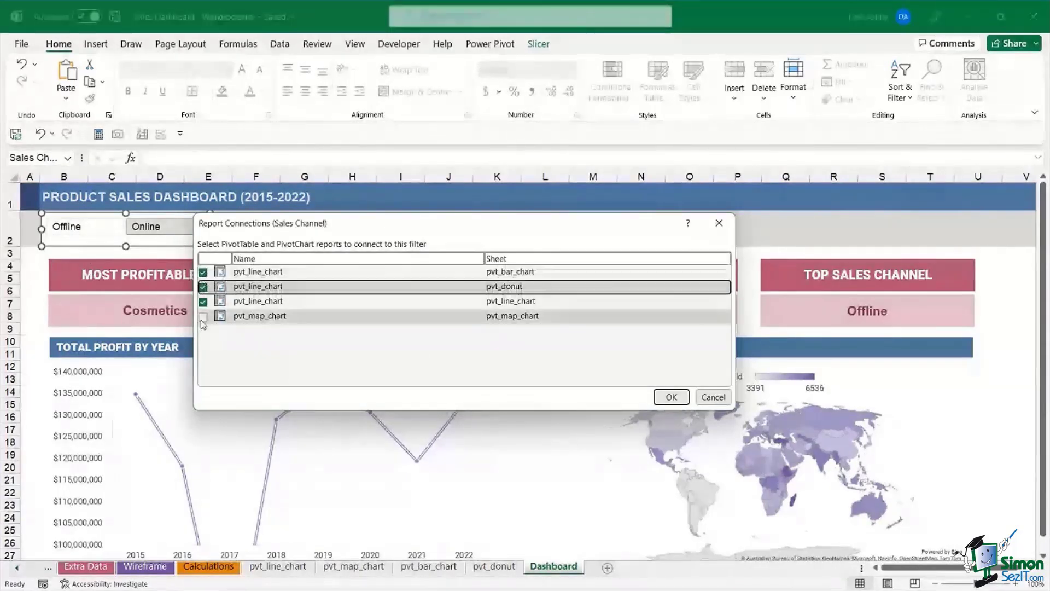
pyautogui.click(203, 317)
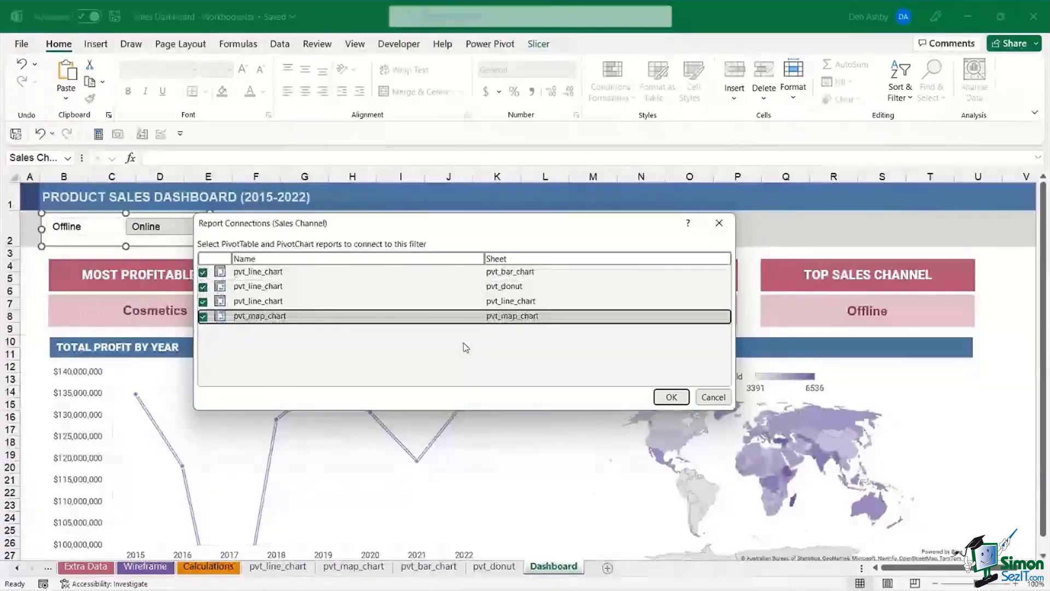
pyautogui.click(656, 398)
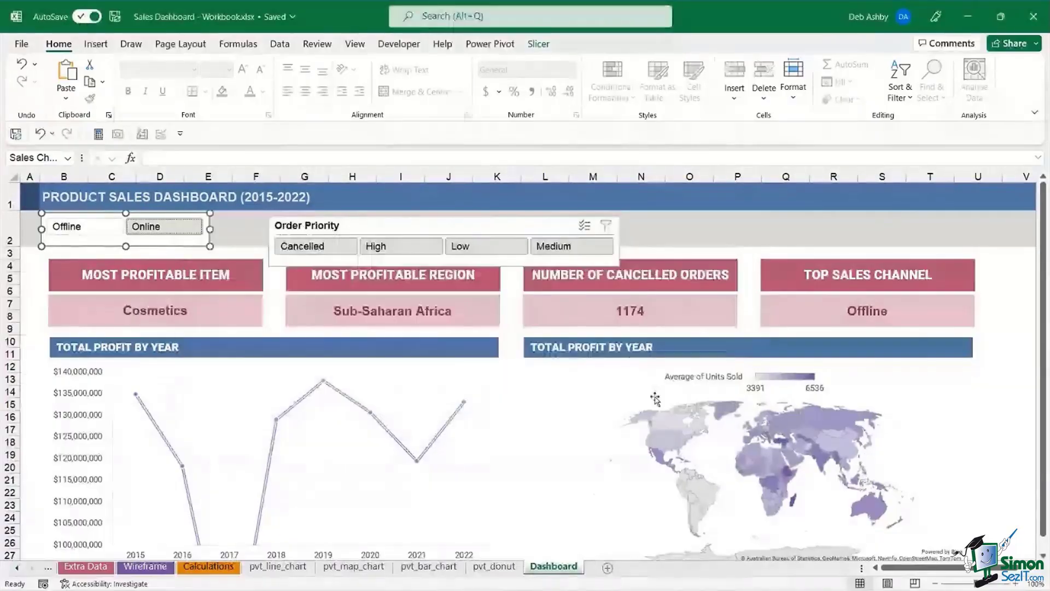
pyautogui.click(78, 235)
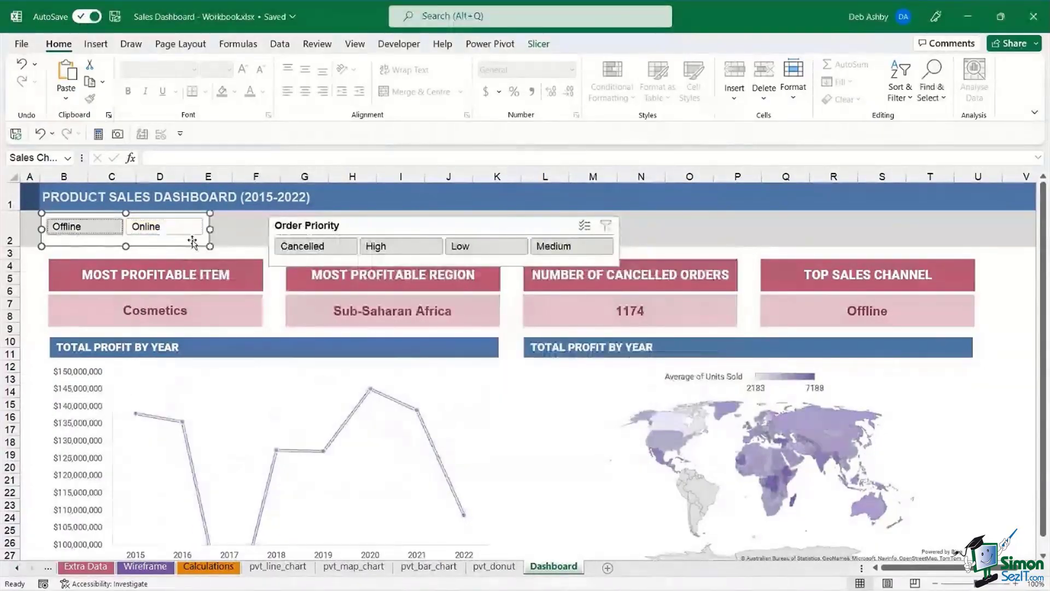
pyautogui.click(179, 228)
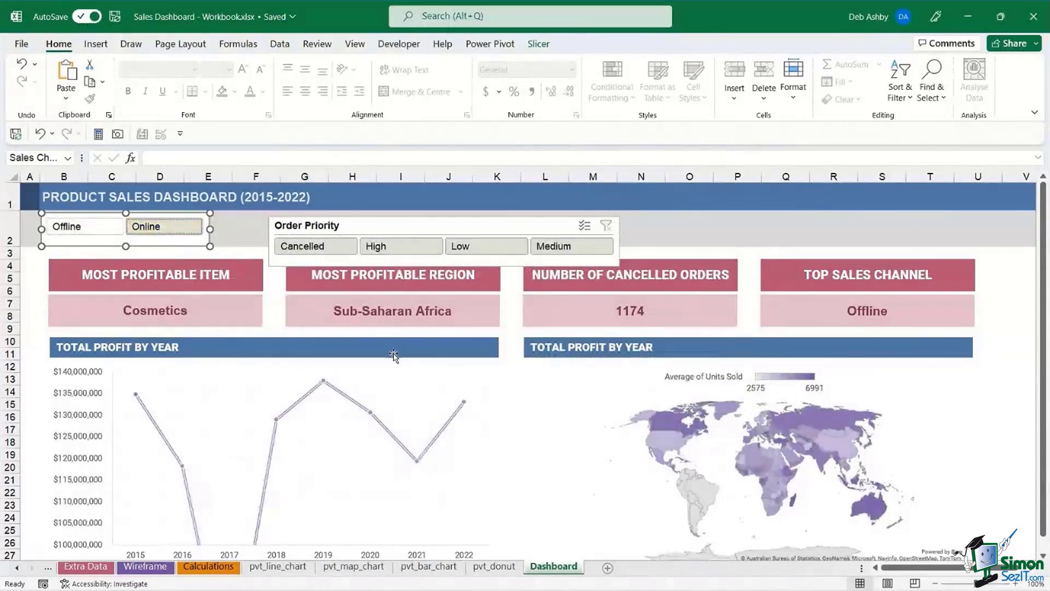
# - Link Order Priority to pvt_bar_chart, pvt_donut and pvt_map_chart, and nudge the slicer slightly left
pyautogui.rightClick(400, 224)
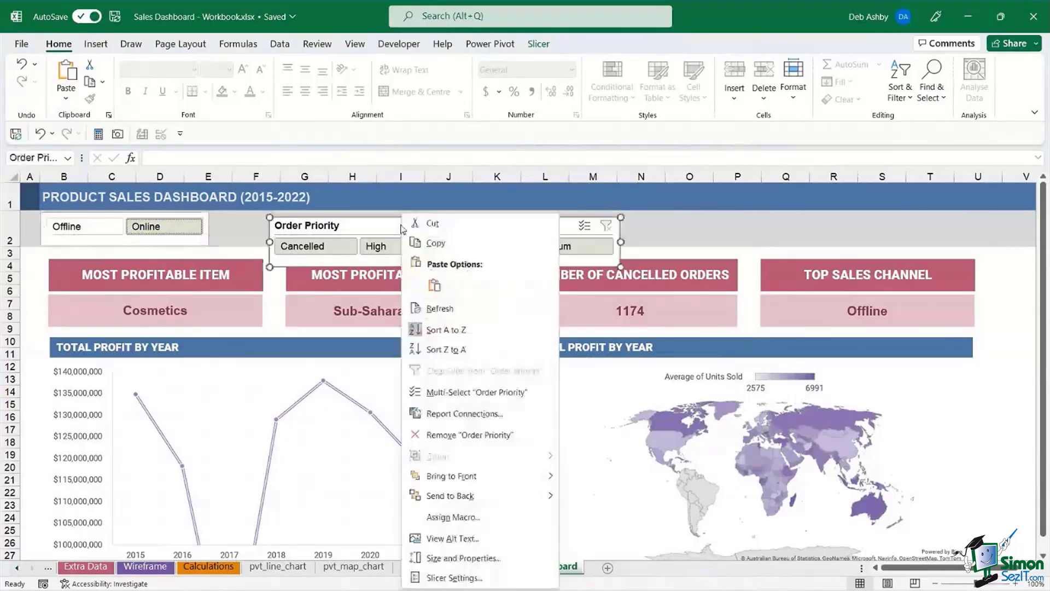
pyautogui.click(453, 413)
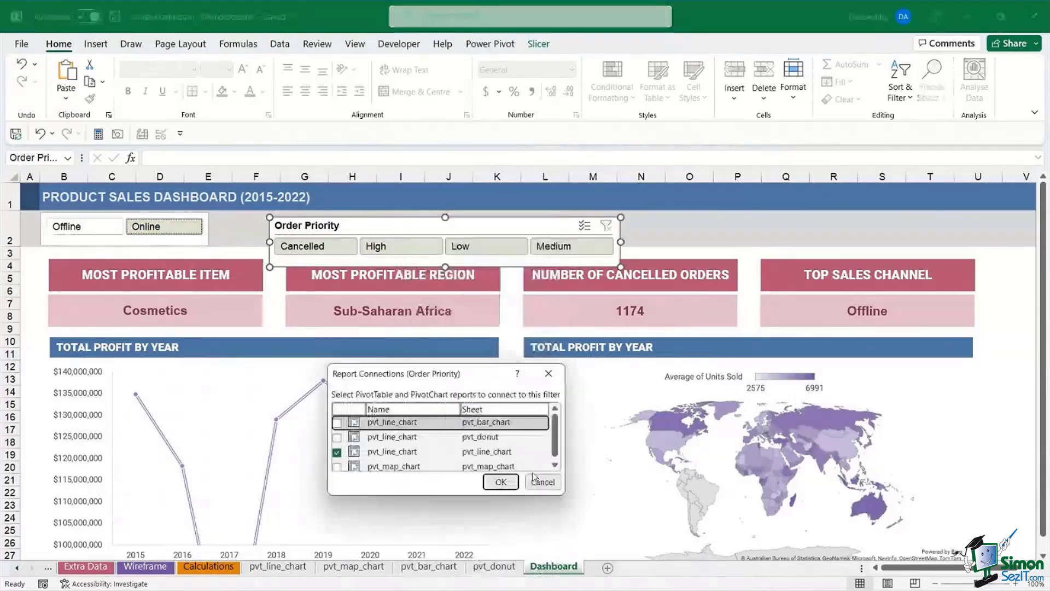
pyautogui.moveTo(565, 494); pyautogui.dragTo(729, 534)
pyautogui.moveTo(509, 374); pyautogui.dragTo(343, 308)
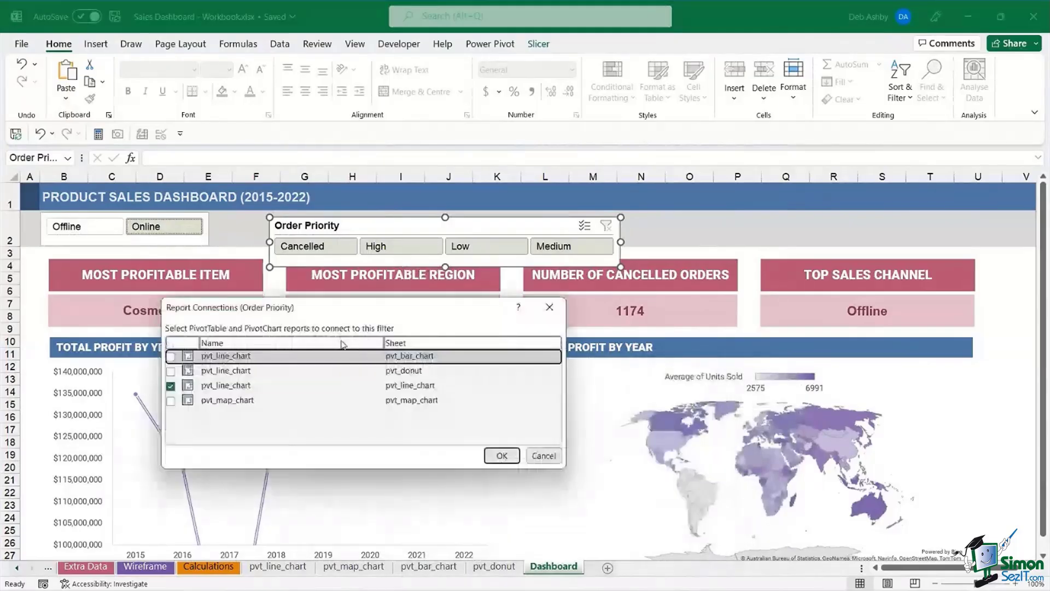
pyautogui.click(171, 357)
pyautogui.click(171, 371)
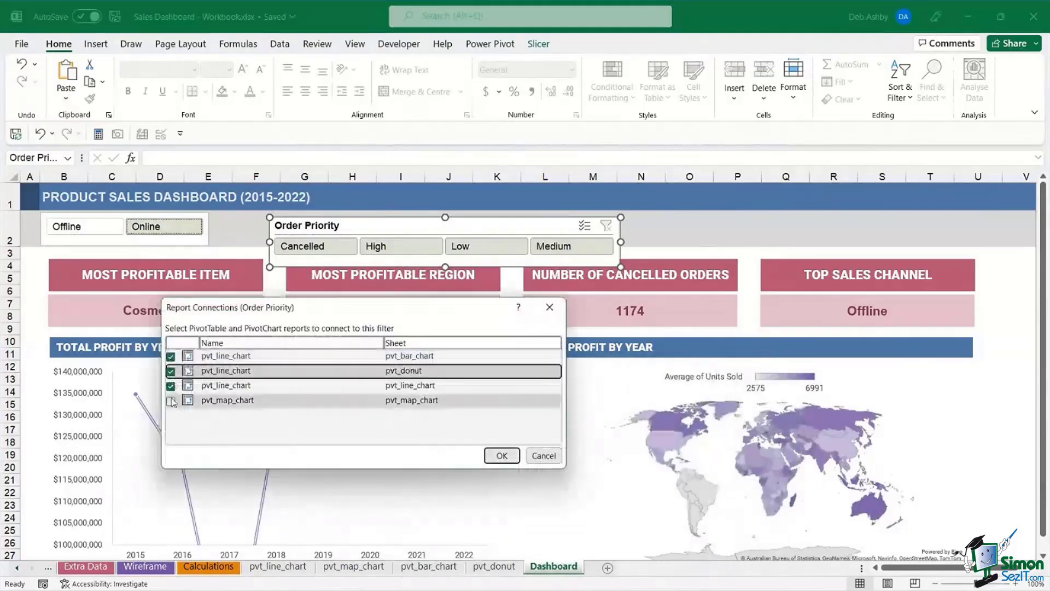
pyautogui.click(171, 399)
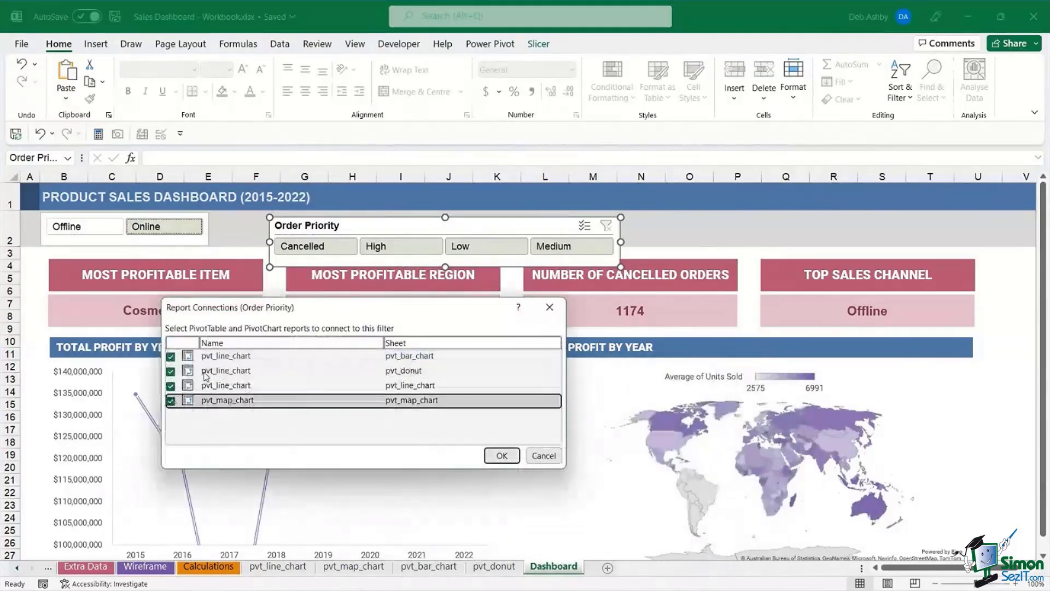
pyautogui.click(501, 456)
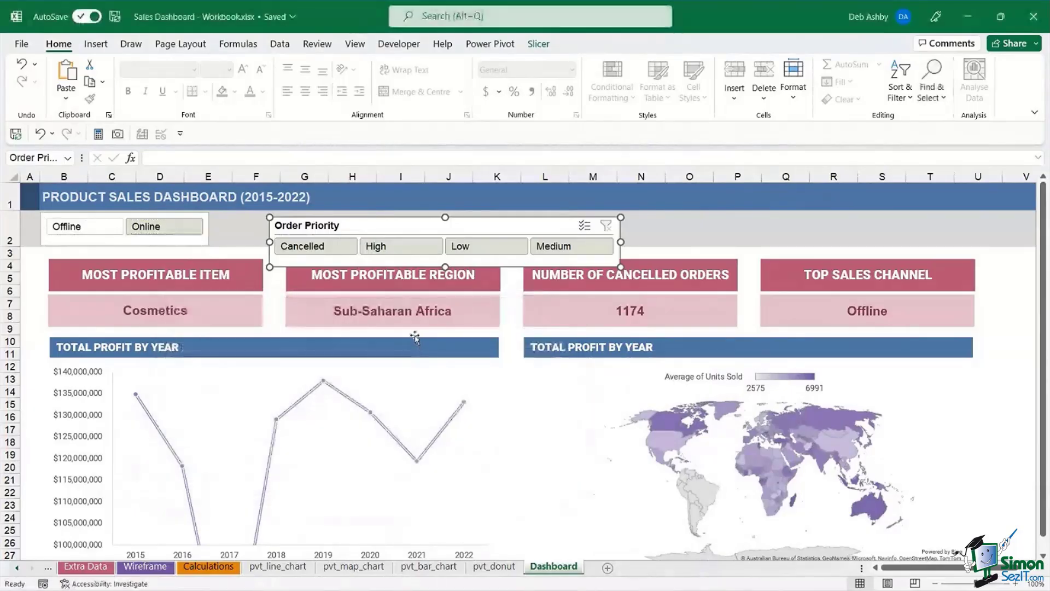
pyautogui.moveTo(415, 229); pyautogui.dragTo(387, 221)
pyautogui.click(1006, 329)
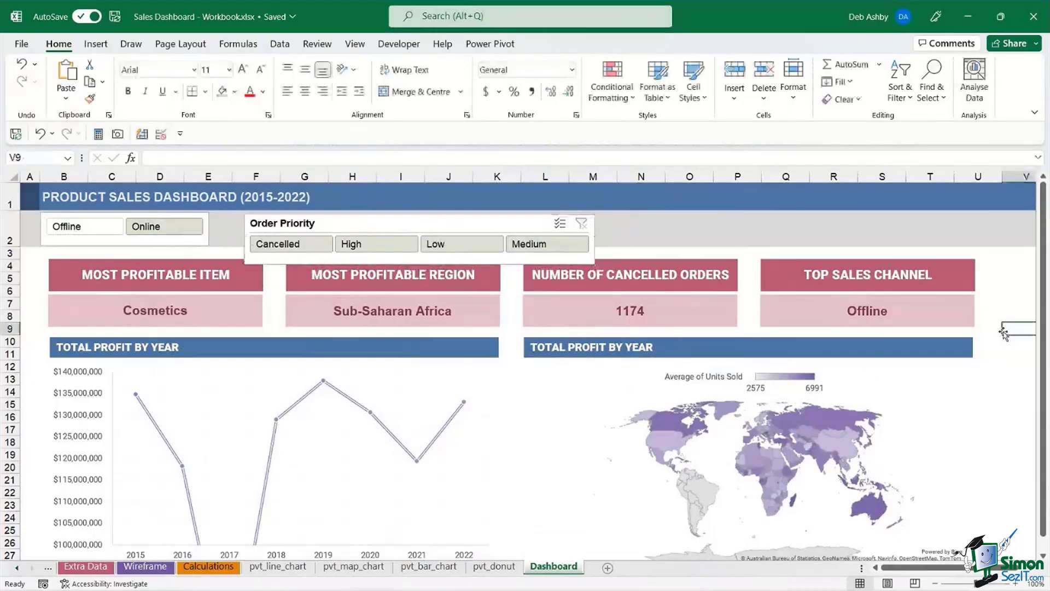
pyautogui.click(358, 221)
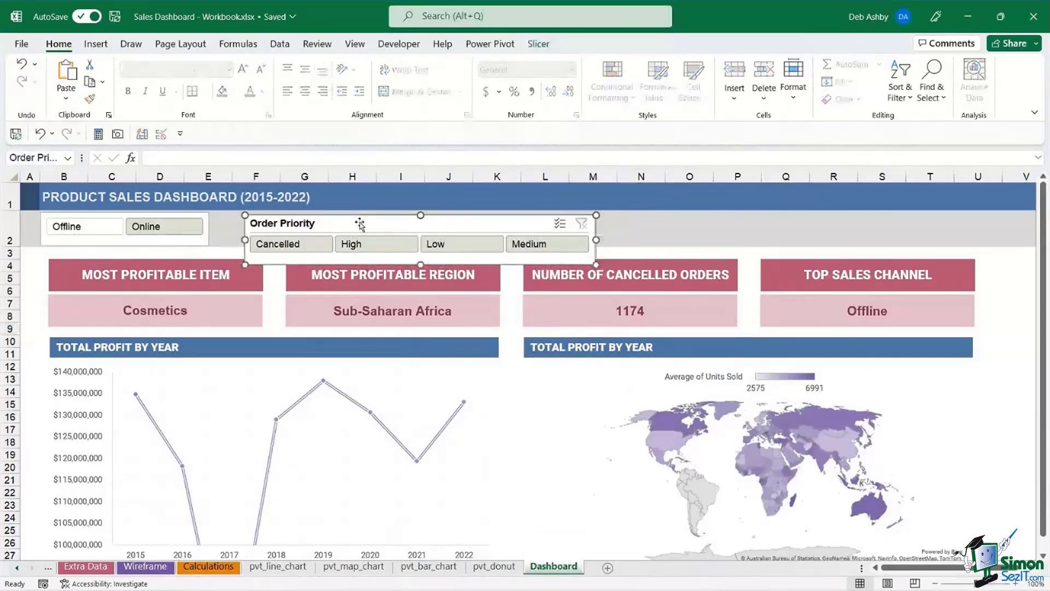
# - Delete the Order Priority and Sales Channel slicers, then reveal the Sales Data sheet tab
pyautogui.press('Delete')
pyautogui.click(178, 217)
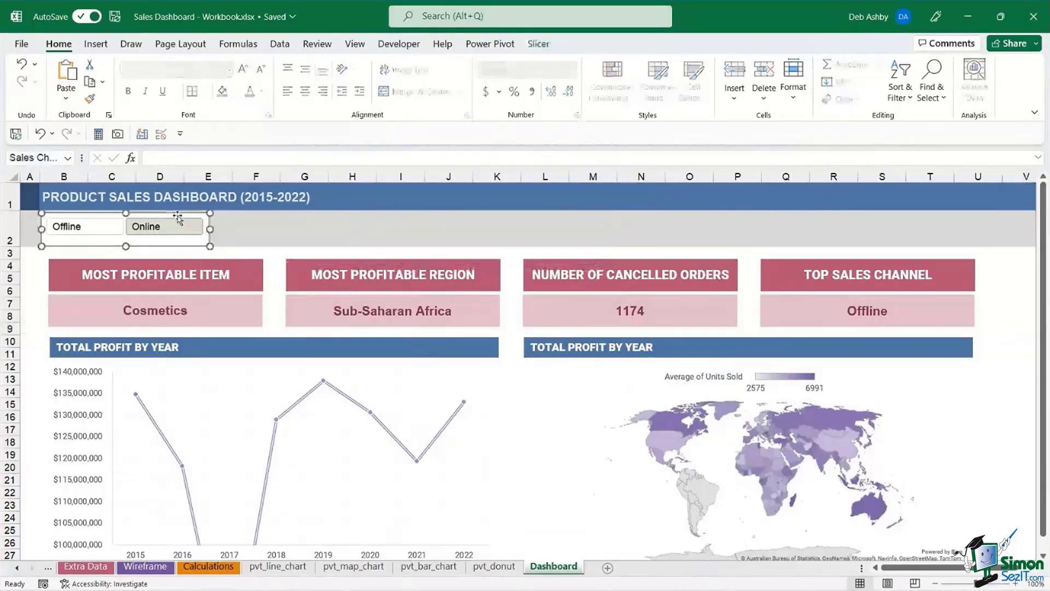
pyautogui.press('Delete')
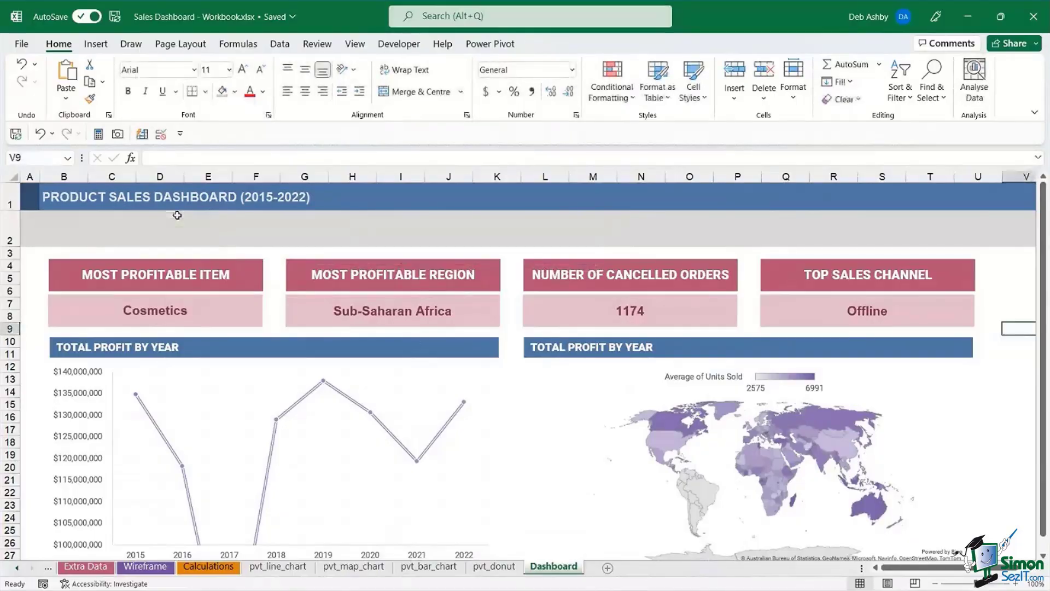
pyautogui.click(1007, 395)
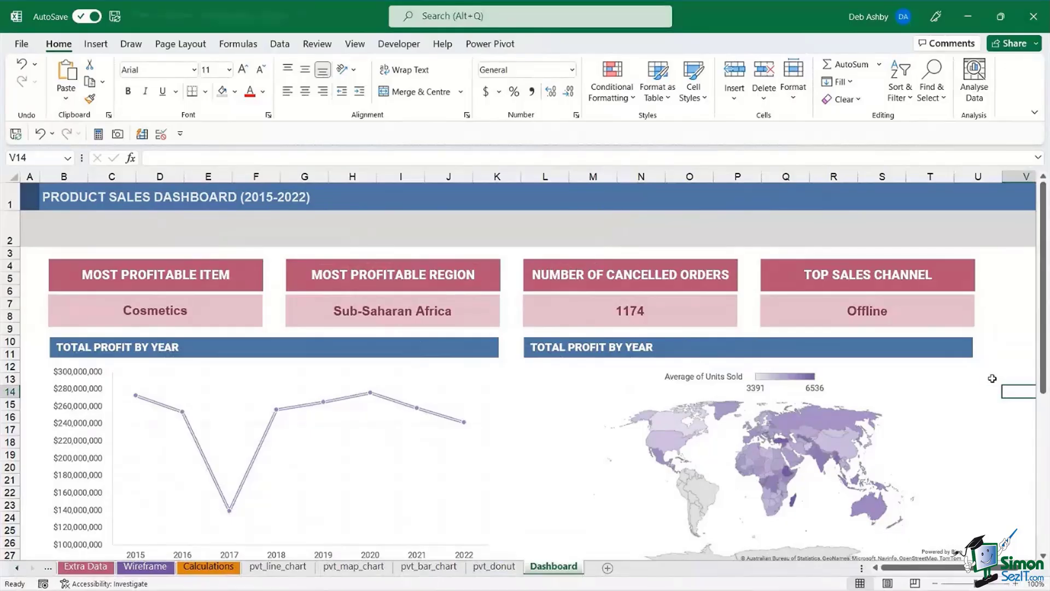
pyautogui.click(18, 567)
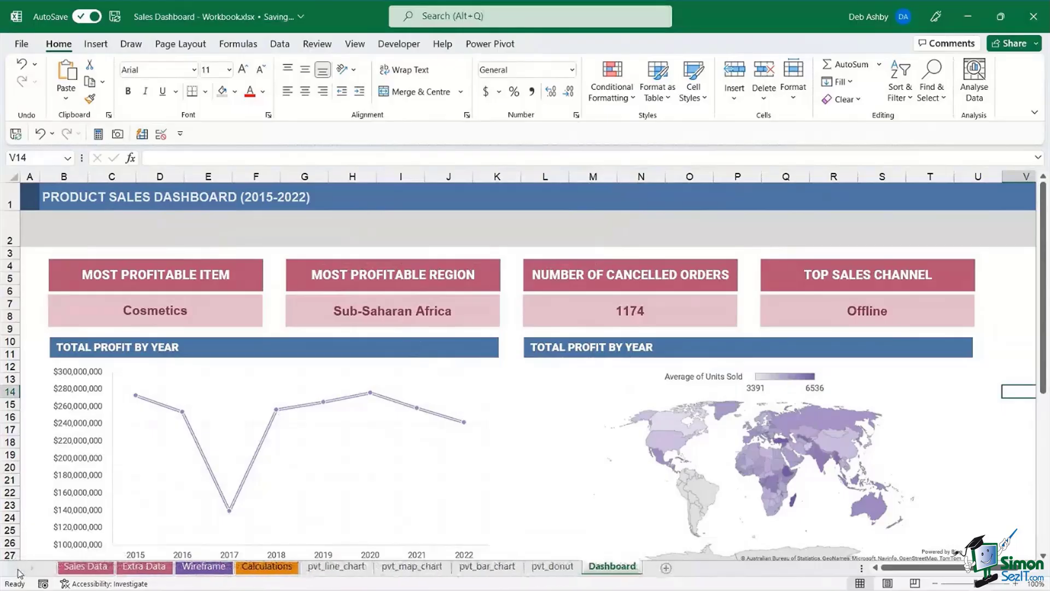
# - Select and copy the entire Extra Data region
pyautogui.click(88, 569)
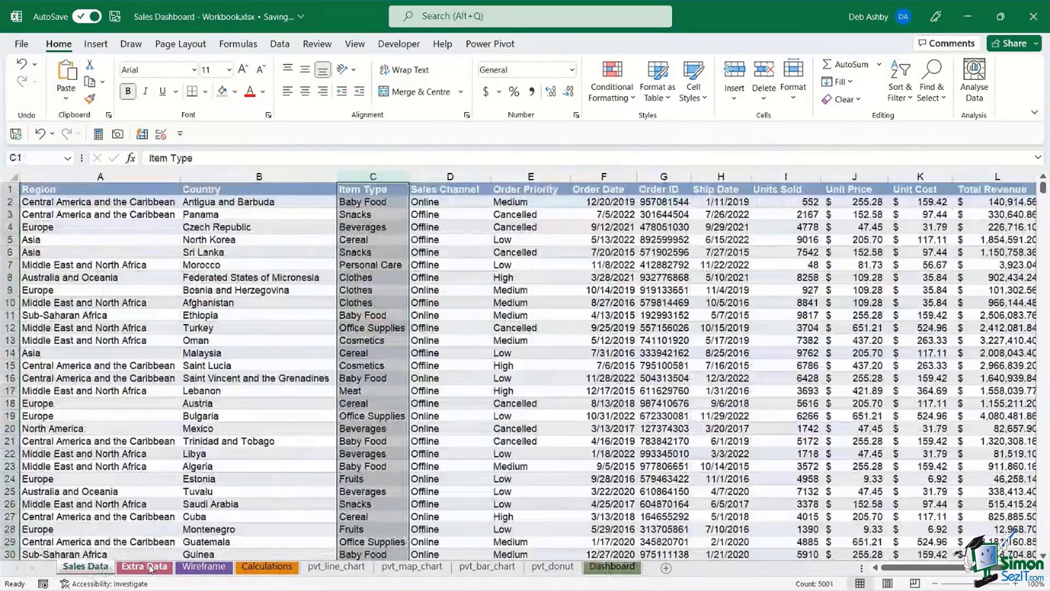
pyautogui.click(150, 569)
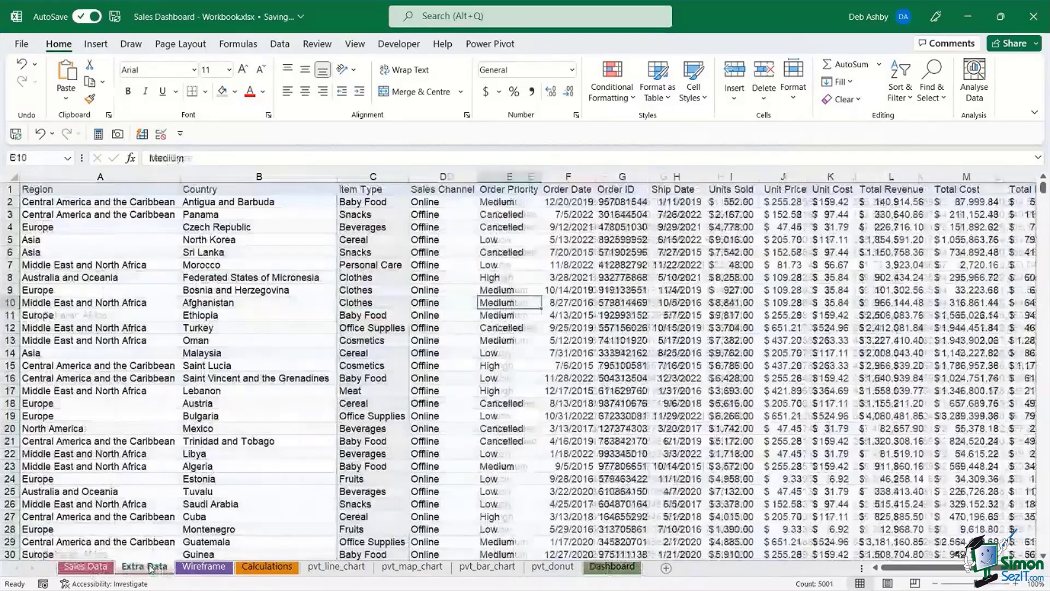
pyautogui.click(374, 340)
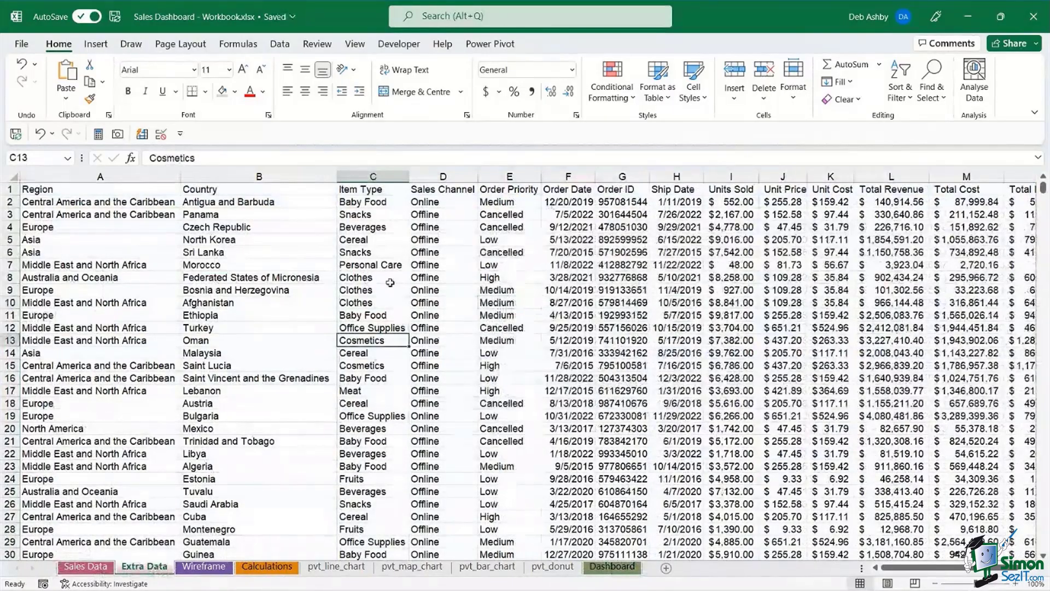
pyautogui.click(376, 252)
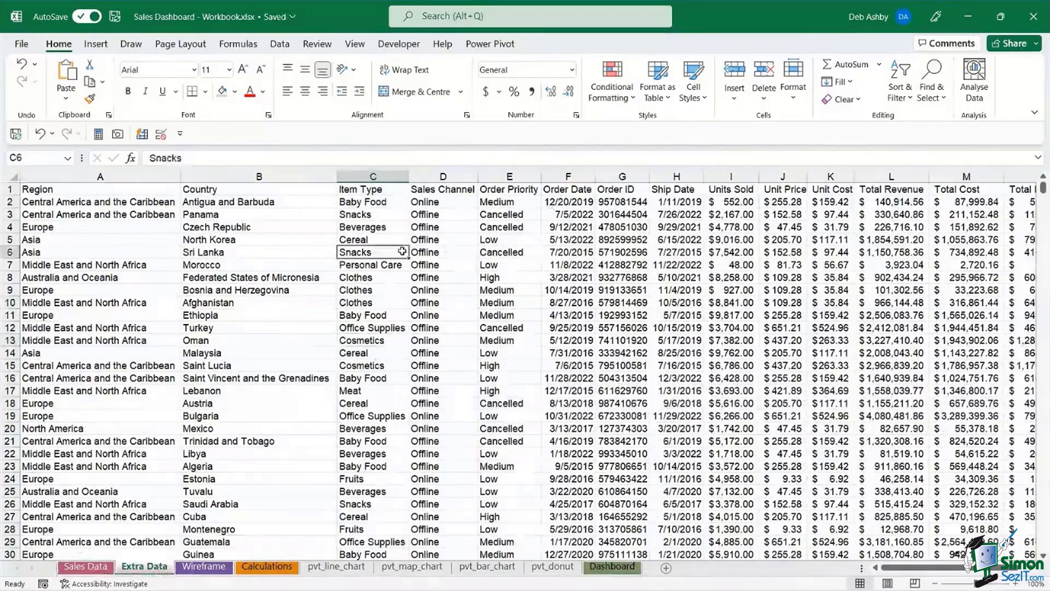
pyautogui.hotkey('ctrl', 'a')
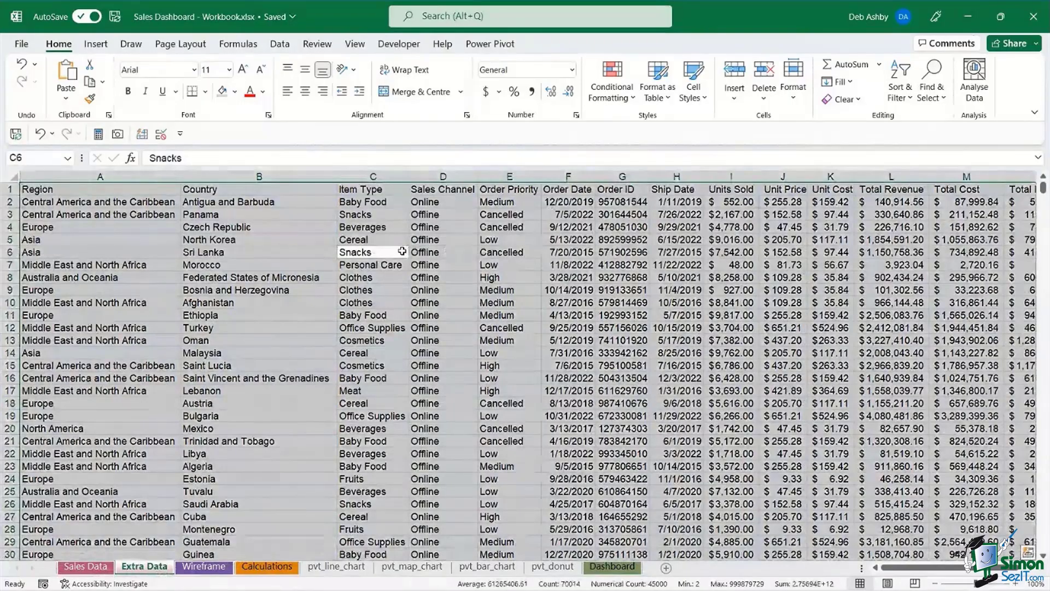
pyautogui.hotkey('ctrl', 'c')
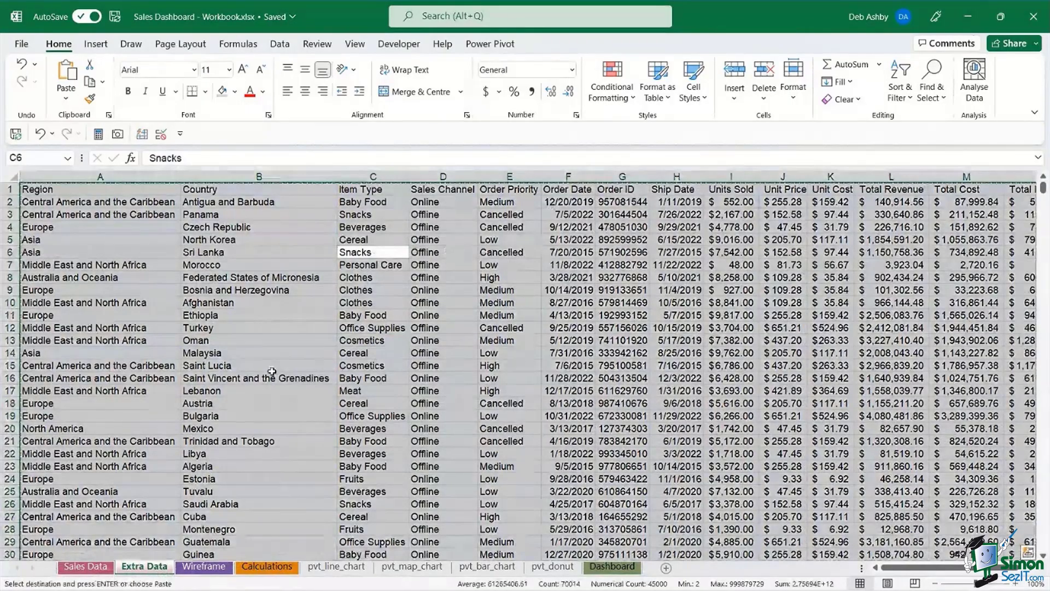
# - Back on Sales Data, jump past the last record to cell A5002
pyautogui.hotkey('ctrl', 'pageup')
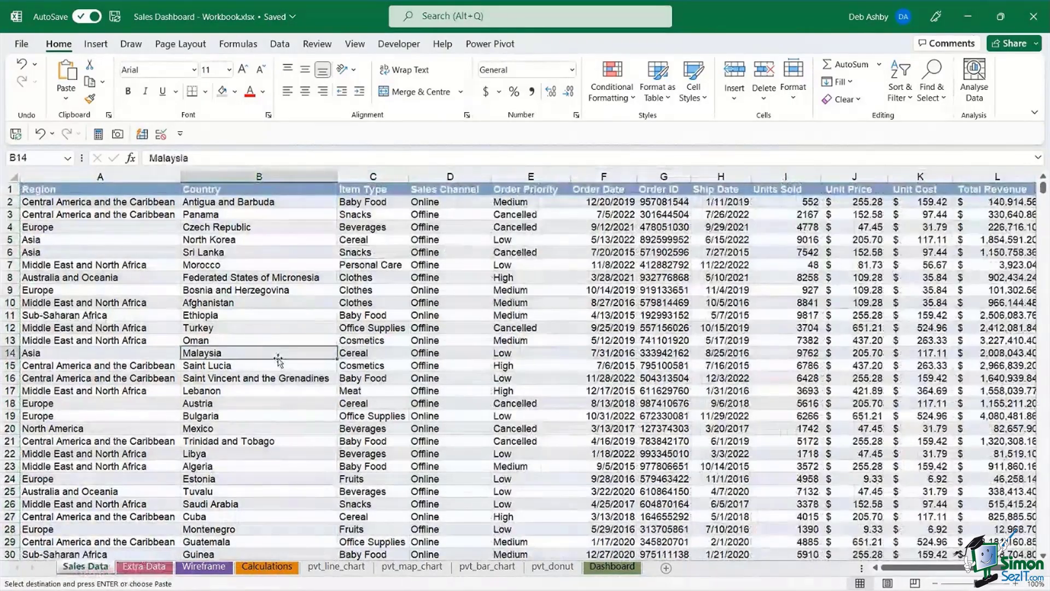
pyautogui.hotkey('ctrl', 'Down')
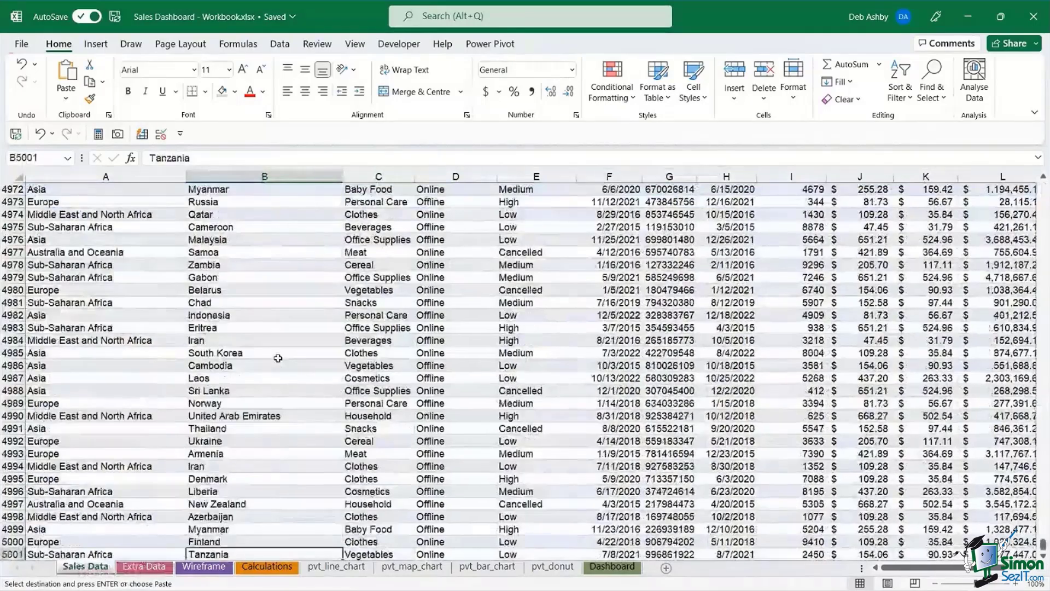
pyautogui.scroll(-4, 79, 416)
pyautogui.click(79, 417)
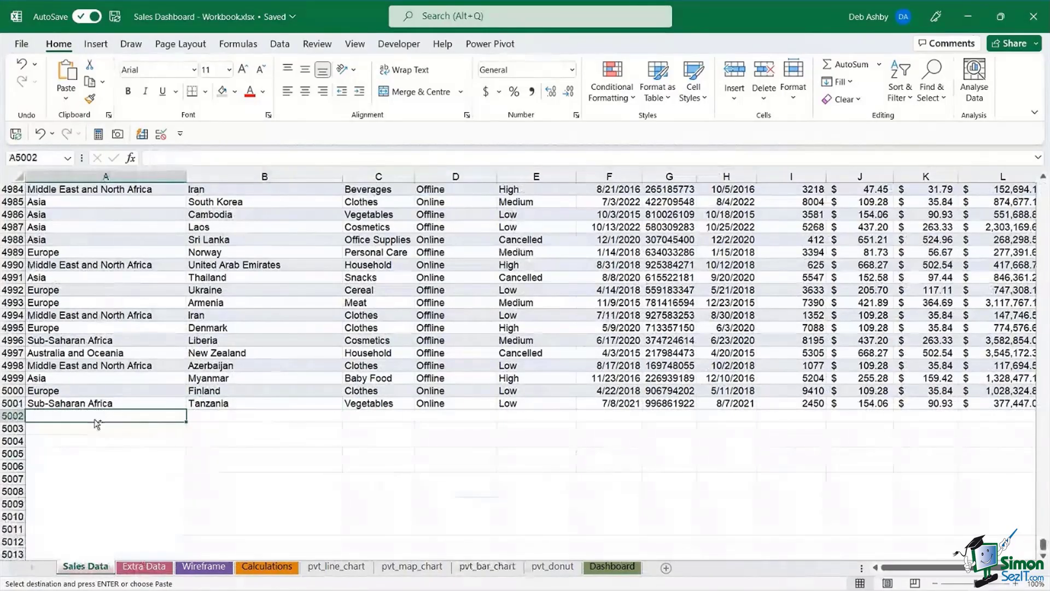
# - Paste the Extra Data rows at A5002 and delete the duplicated header row 5002
pyautogui.hotkey('ctrl', 'v')
pyautogui.click(9, 415)
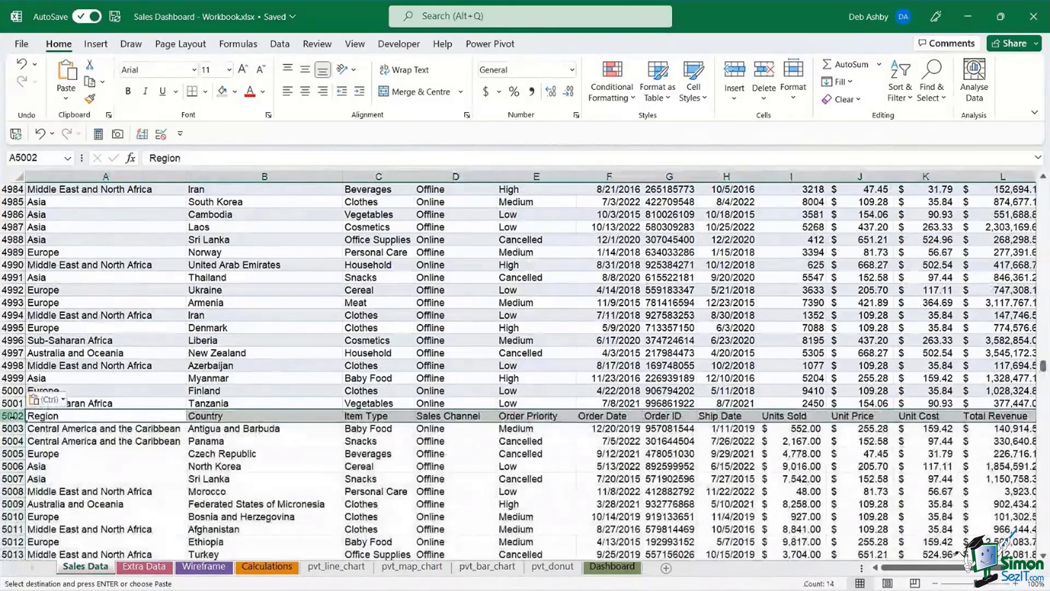
pyautogui.rightClick(10, 415)
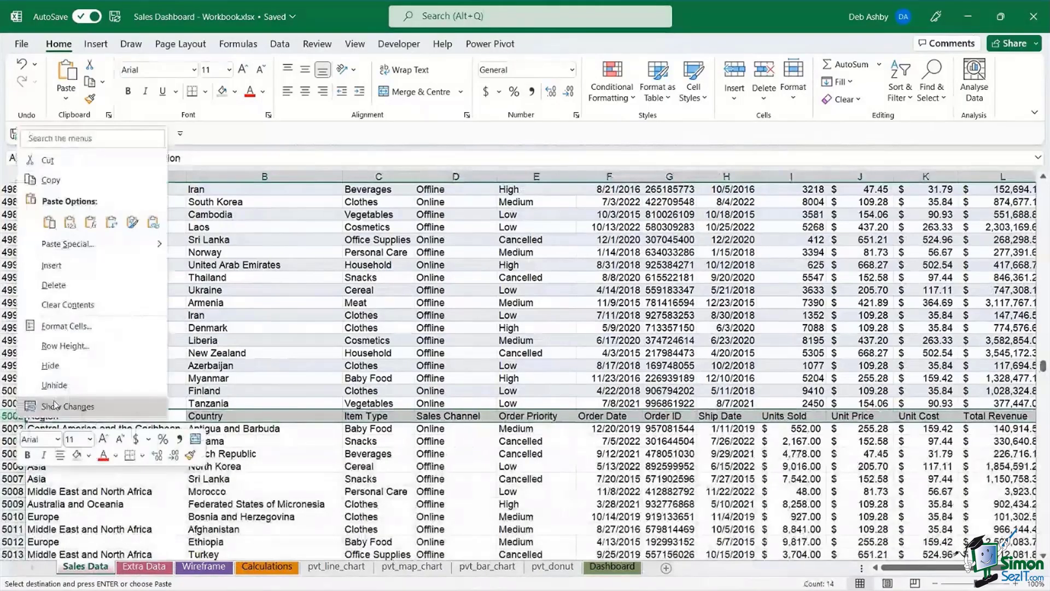
pyautogui.click(61, 284)
# - Check the order dates and sales channels where the two data sets join
pyautogui.click(456, 378)
pyautogui.press('Right')
pyautogui.press('Right')
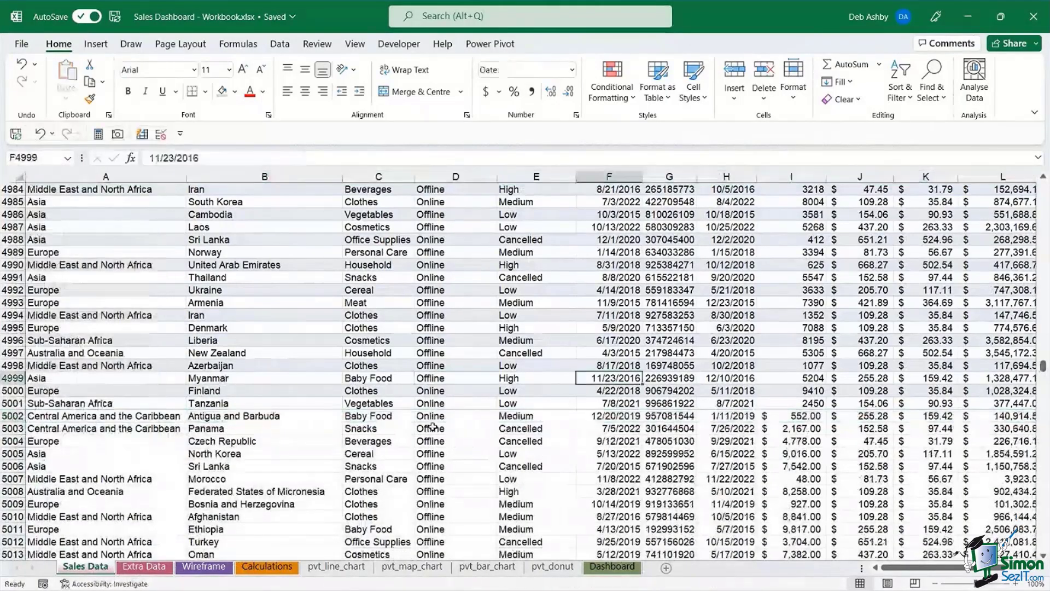
pyautogui.click(478, 438)
pyautogui.click(447, 326)
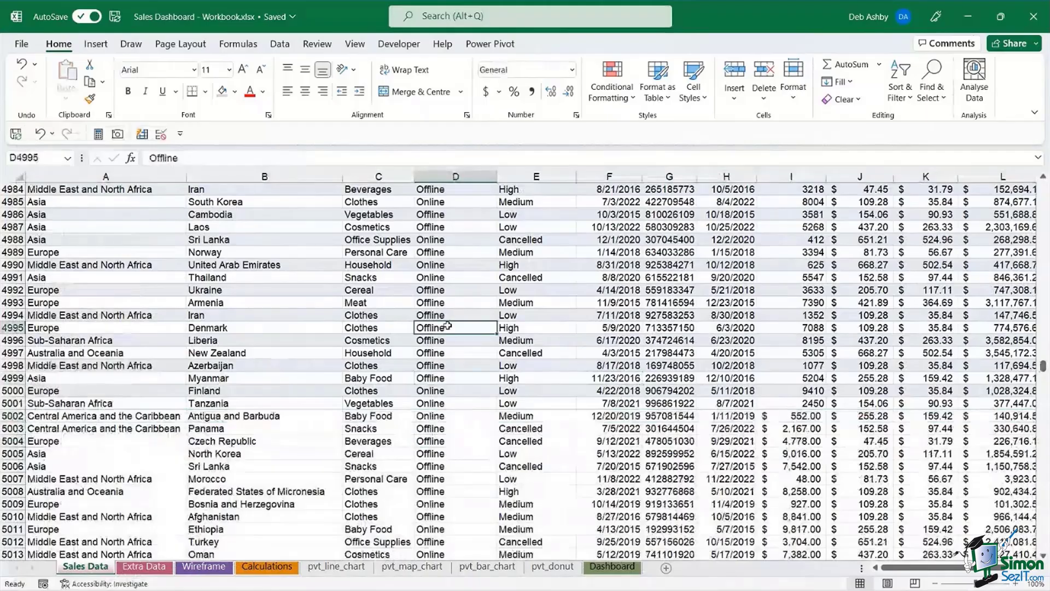
pyautogui.press('Up')
pyautogui.press('Up')
pyautogui.press('Up')
pyautogui.press('Up')
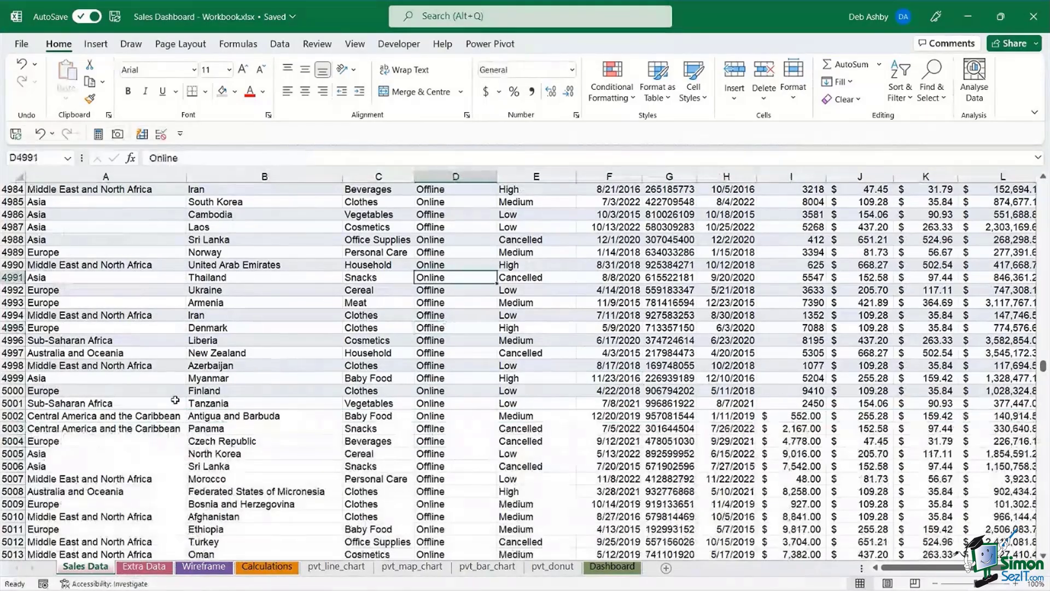
pyautogui.scroll(6, 388, 343)
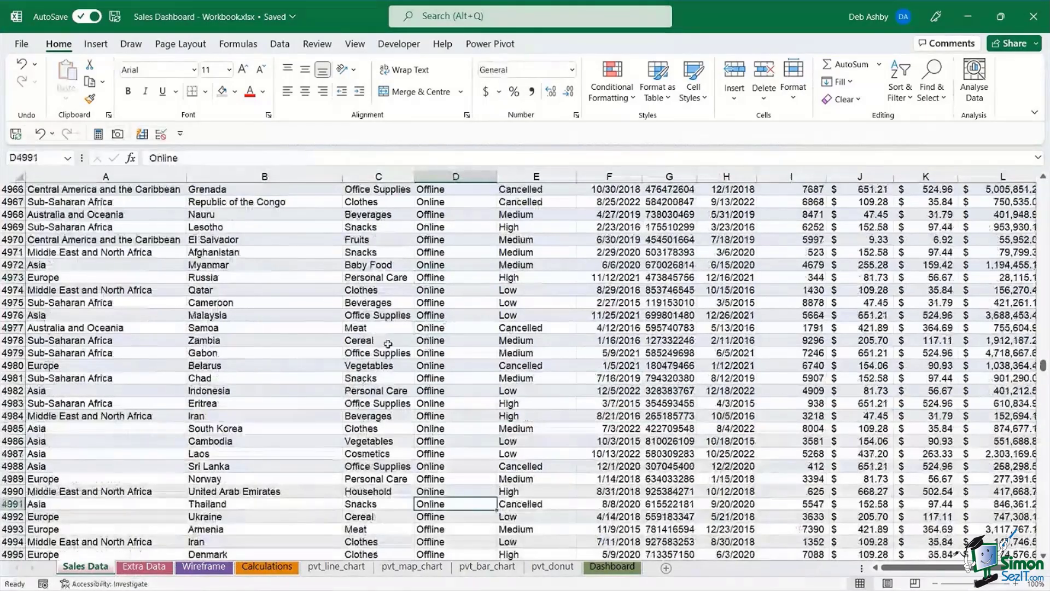
pyautogui.scroll(12, 388, 343)
pyautogui.scroll(13, 388, 344)
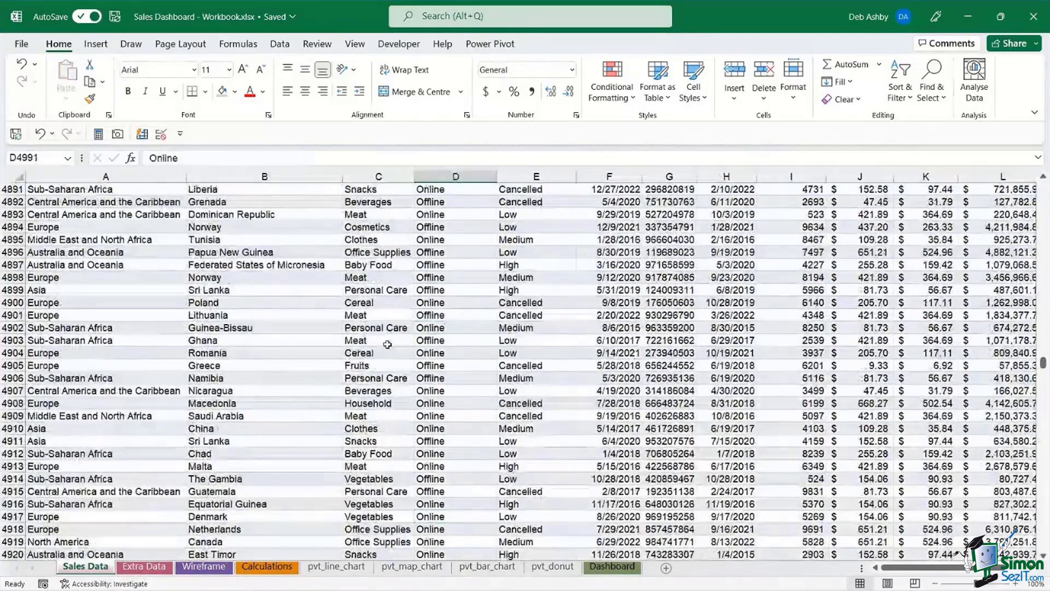
# - Select a cell in the combined data and start creating a table with Ctrl+T
pyautogui.click(377, 290)
pyautogui.scroll(20, 528, 324)
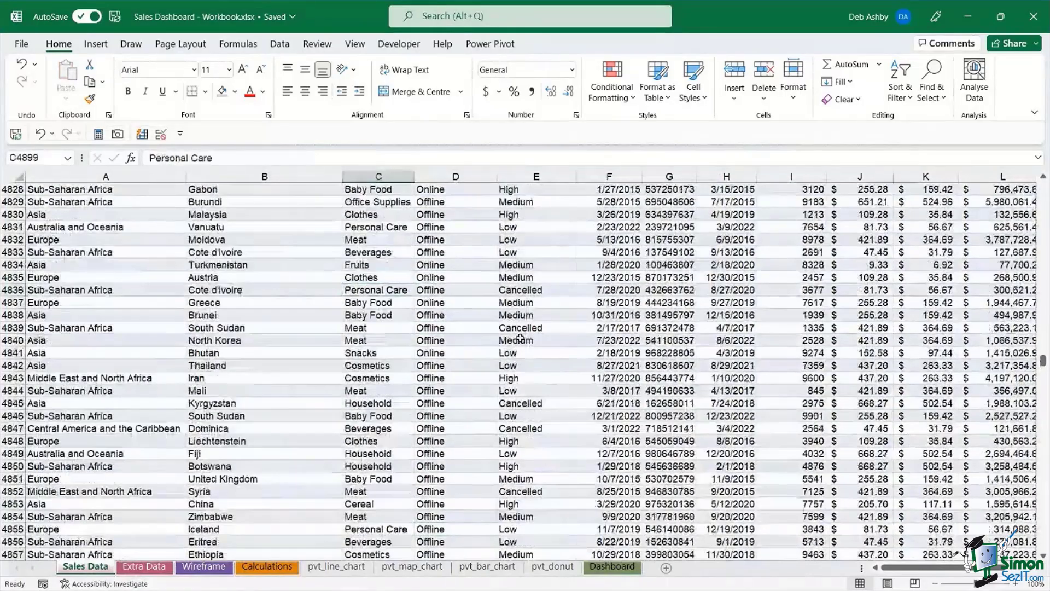
pyautogui.scroll(20, 520, 338)
pyautogui.click(594, 354)
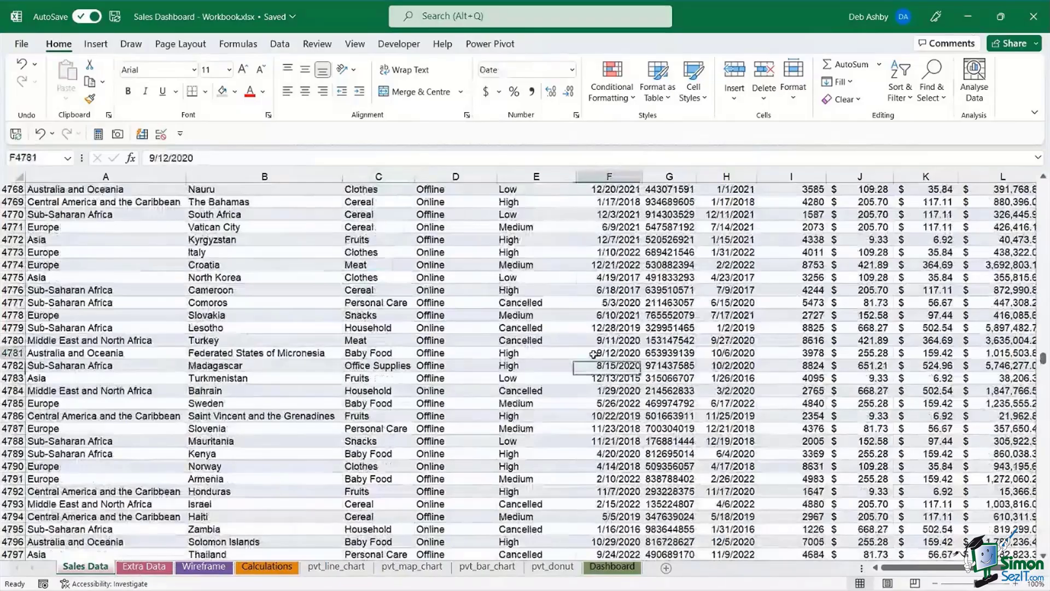
pyautogui.hotkey('ctrl', 't')
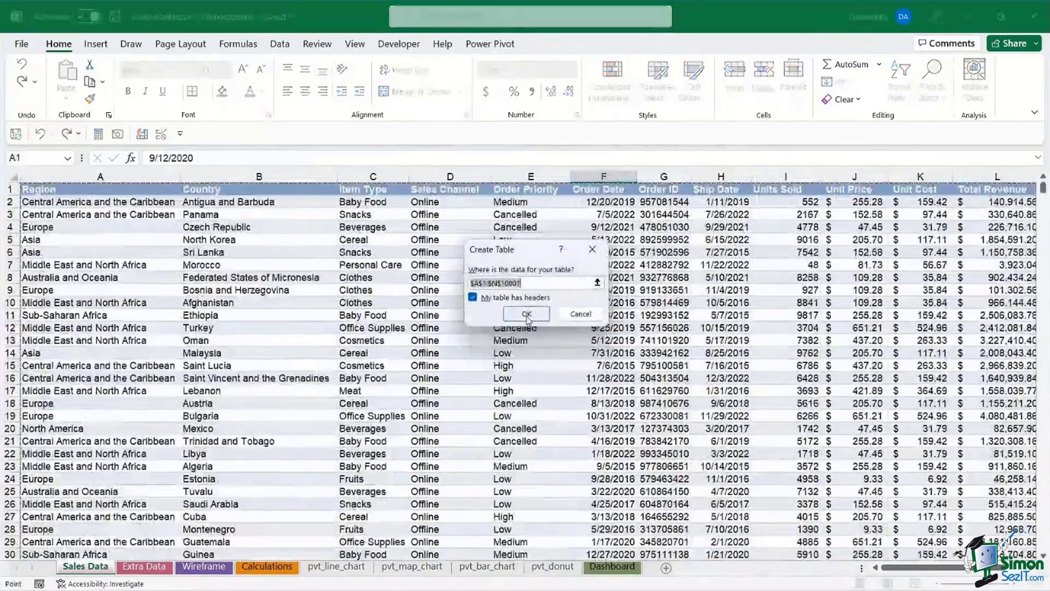
# - Create Table1 from the combined range with headers, then check the Country entry in row 50
pyautogui.click(527, 314)
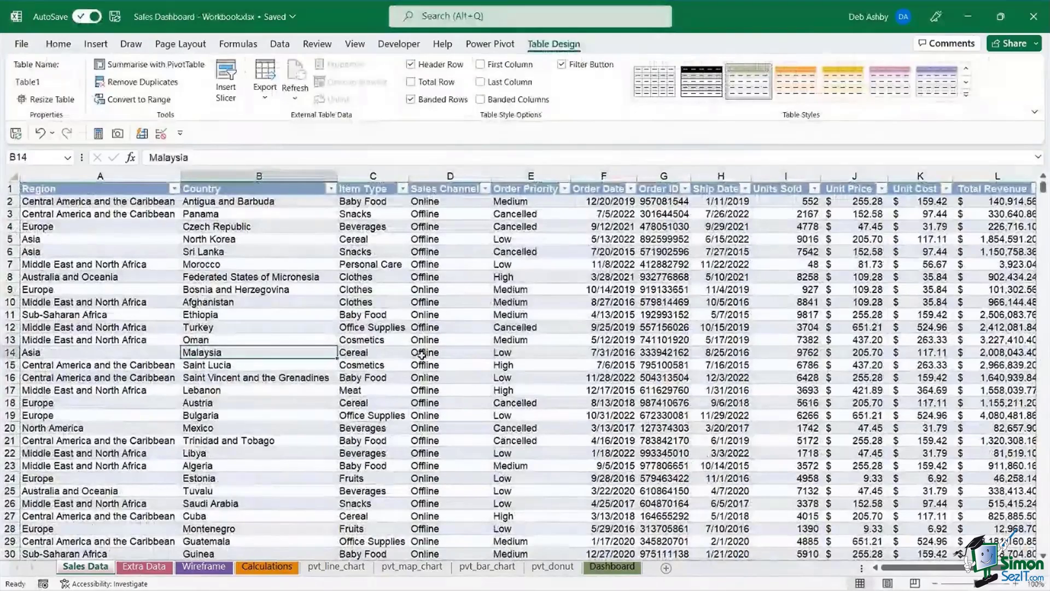
pyautogui.scroll(-5, 422, 352)
pyautogui.scroll(-8, 421, 354)
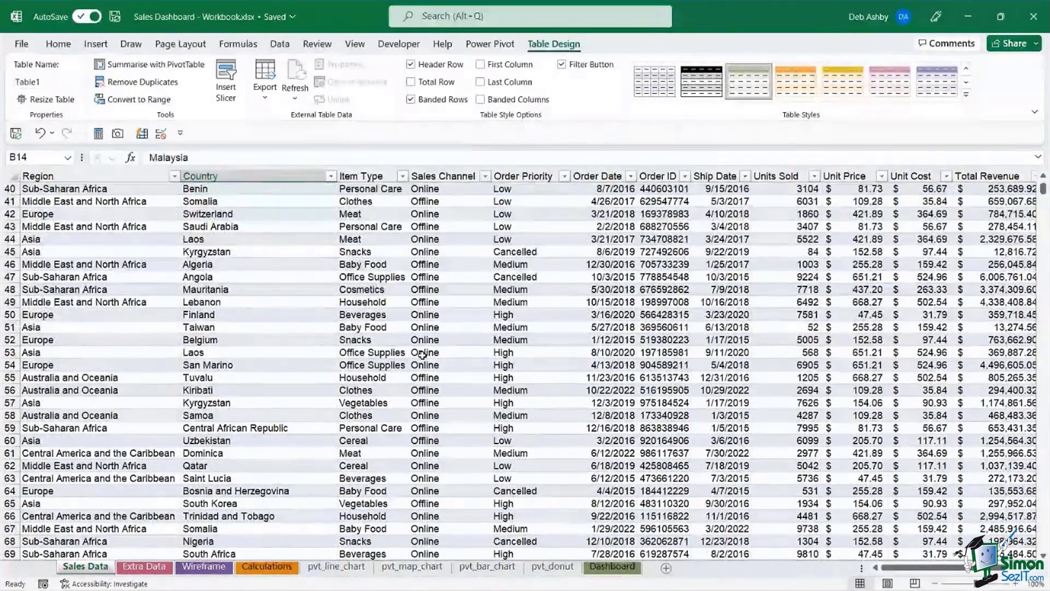
pyautogui.click(331, 314)
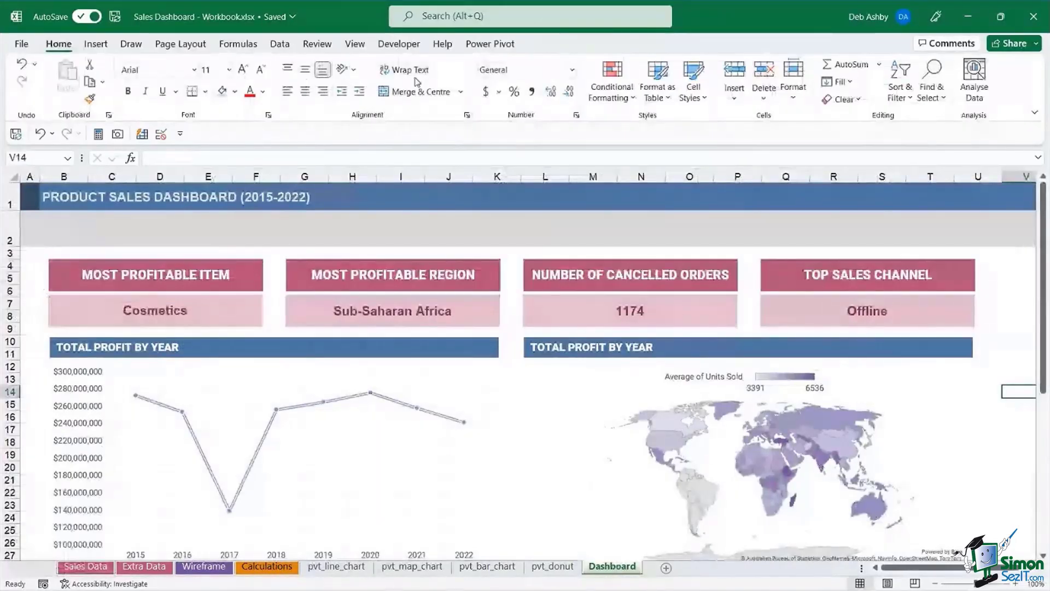
# - Use Refresh All on the Total Profit by Year chart's PivotChart Analyse tab to update every pivot
pyautogui.click(460, 365)
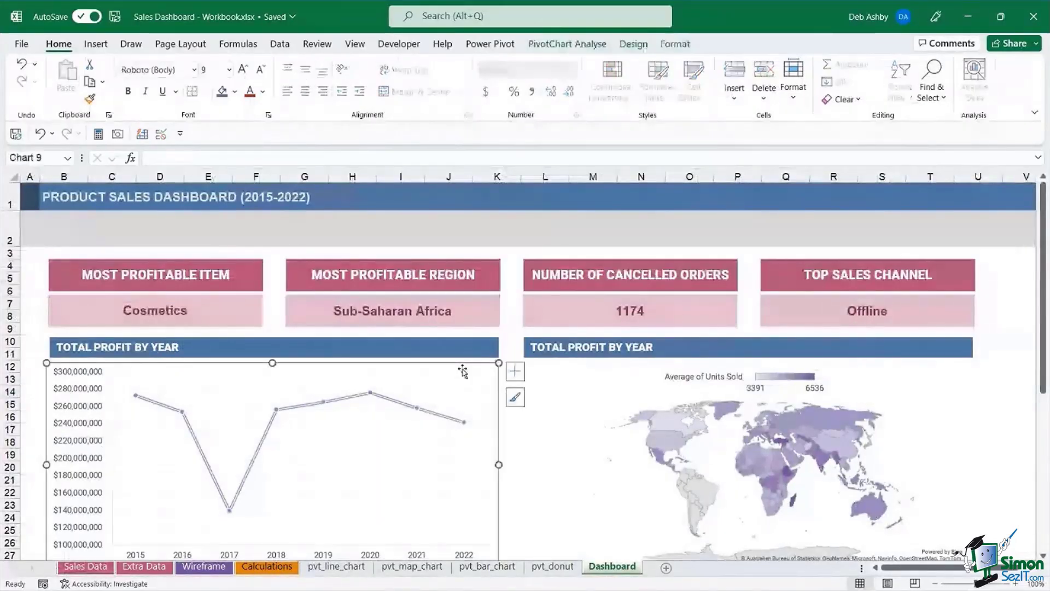
pyautogui.click(569, 44)
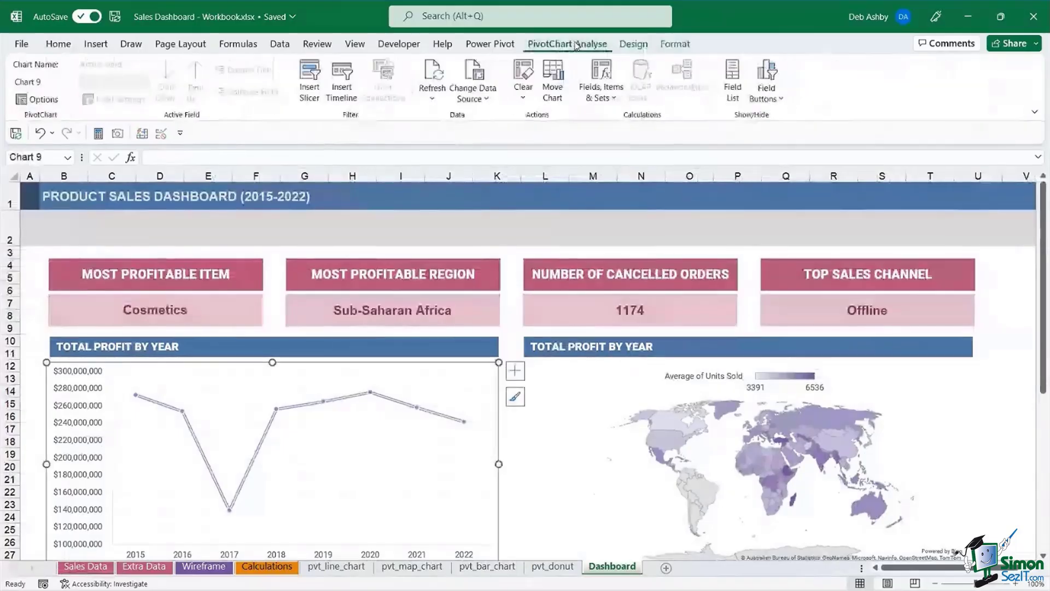
pyautogui.click(443, 97)
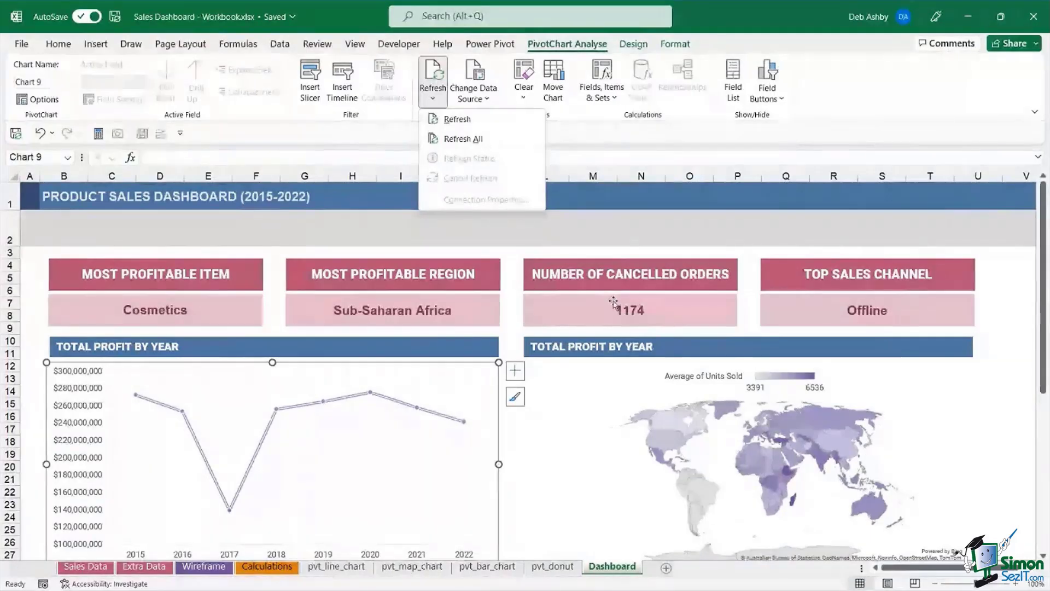
pyautogui.click(458, 141)
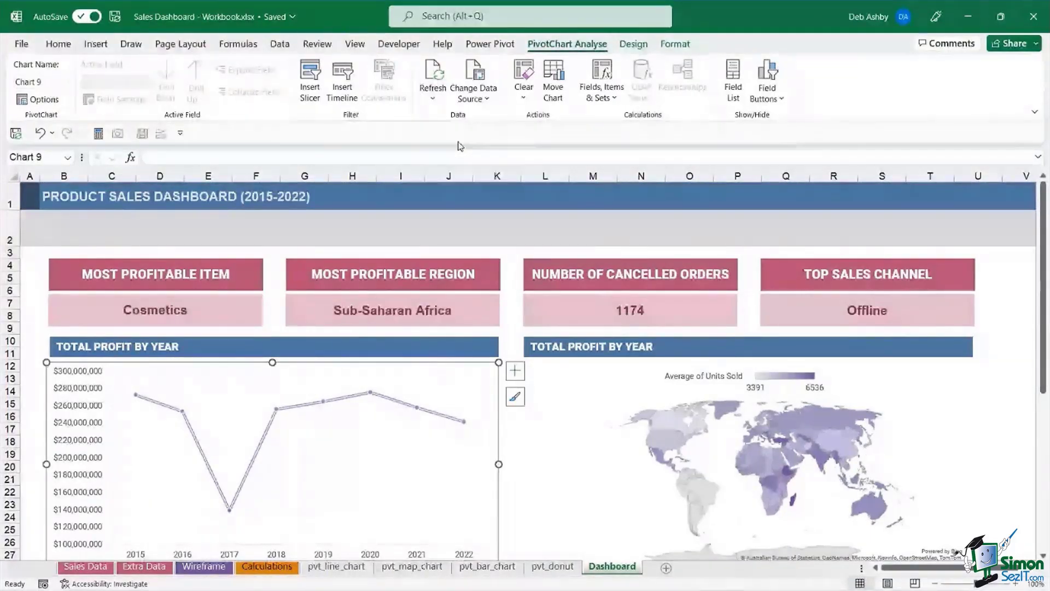
pyautogui.click(968, 398)
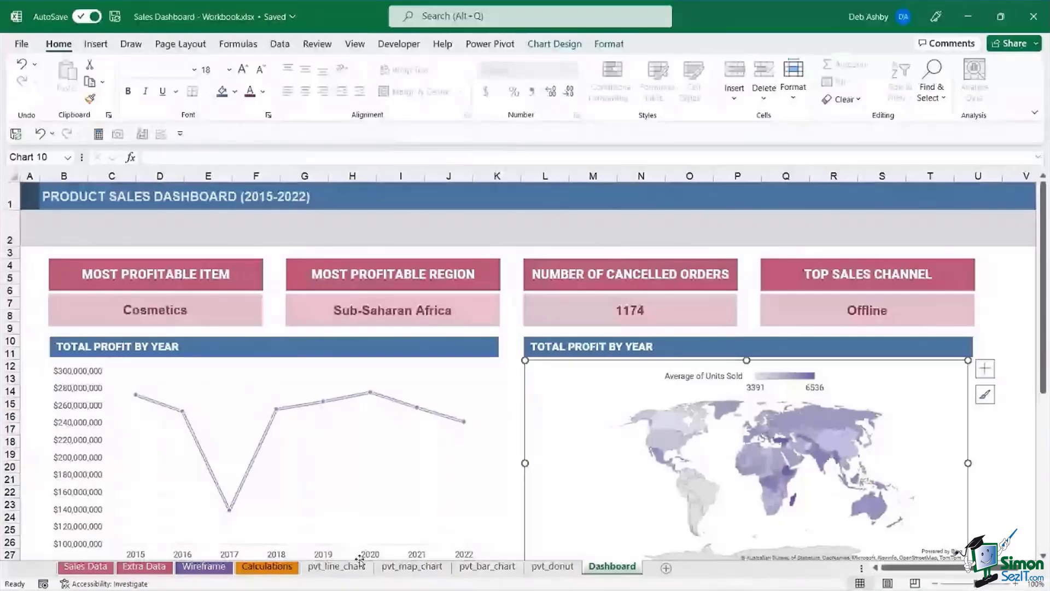
# - Inspect the order date and sales channel cells in rows 8–11, then return to the Dashboard line chart
pyautogui.click(72, 569)
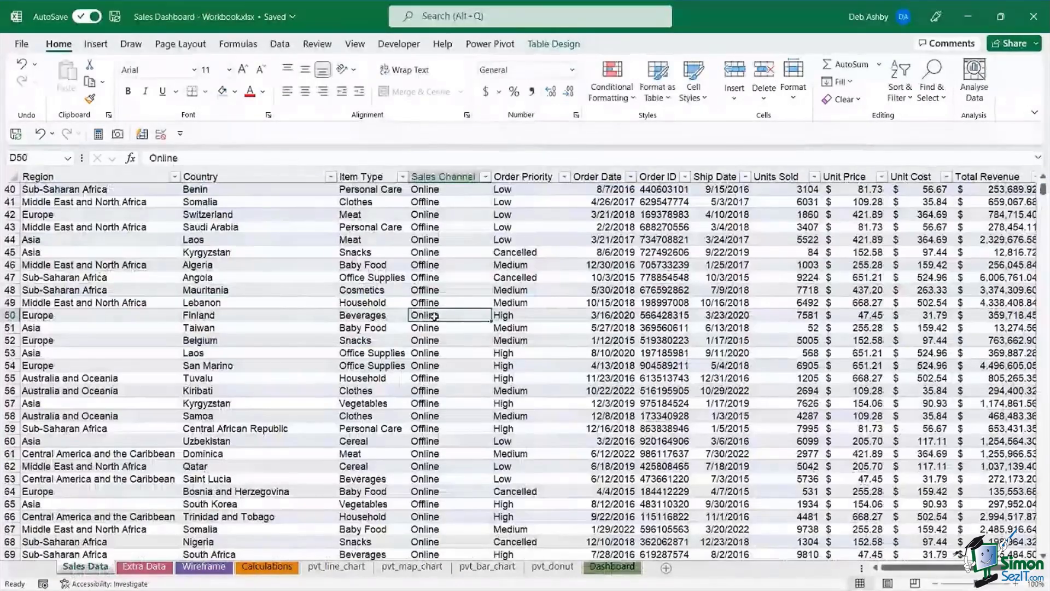
pyautogui.scroll(13, 433, 315)
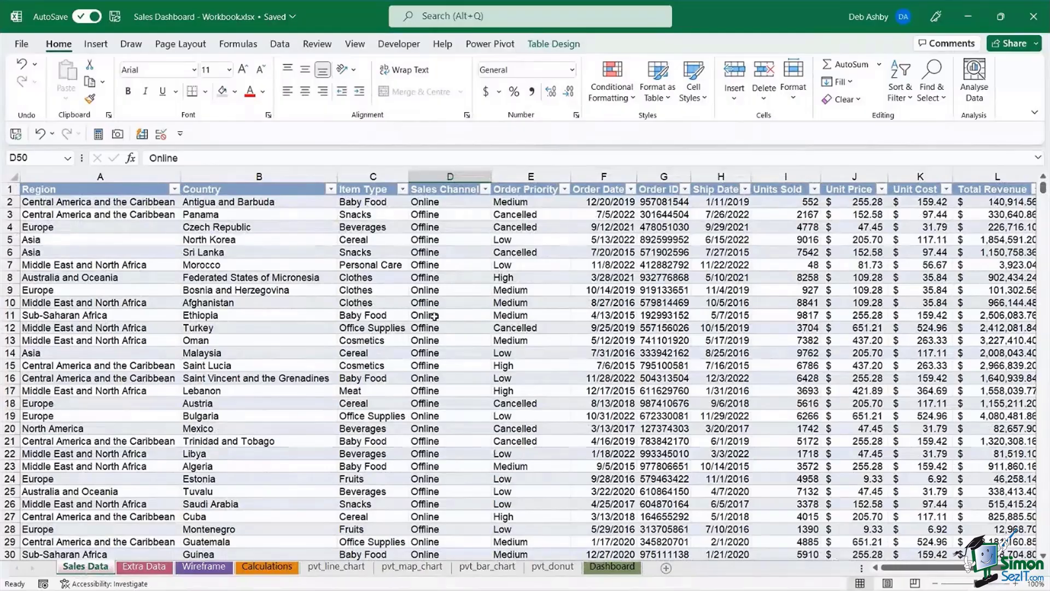
pyautogui.click(604, 317)
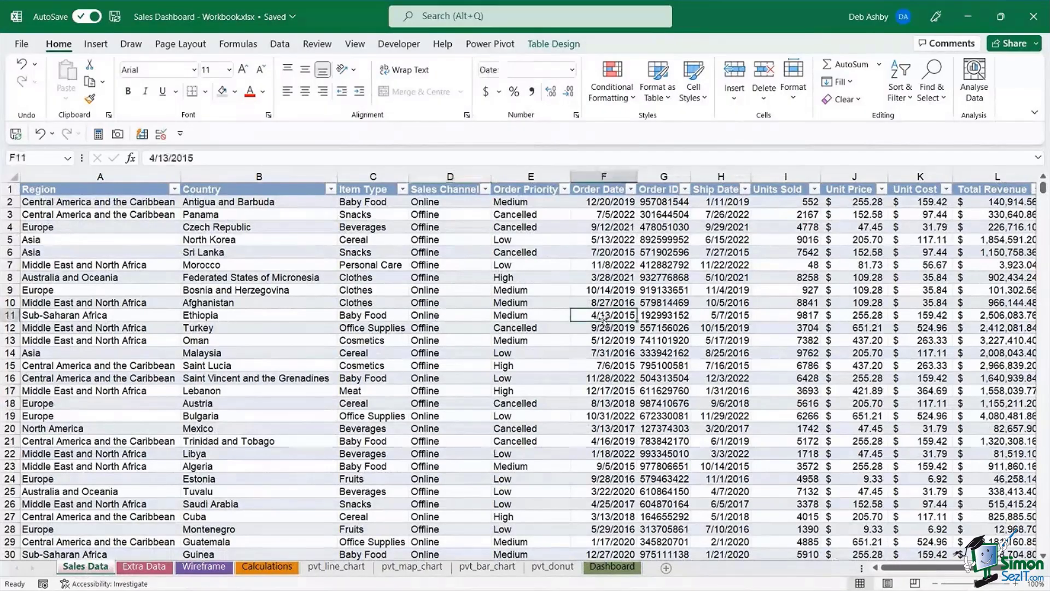
pyautogui.click(479, 292)
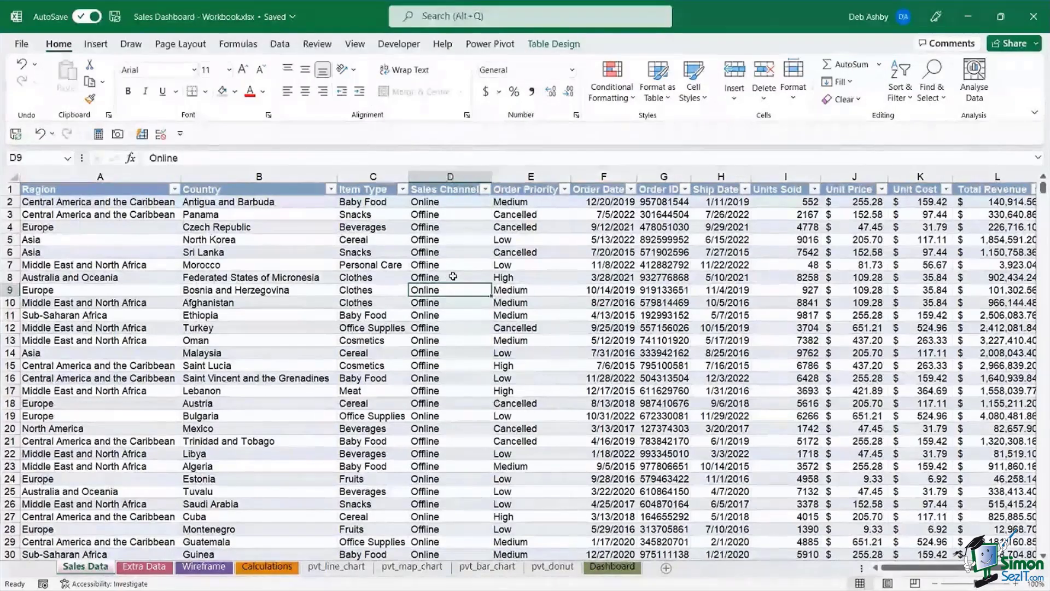
pyautogui.click(453, 276)
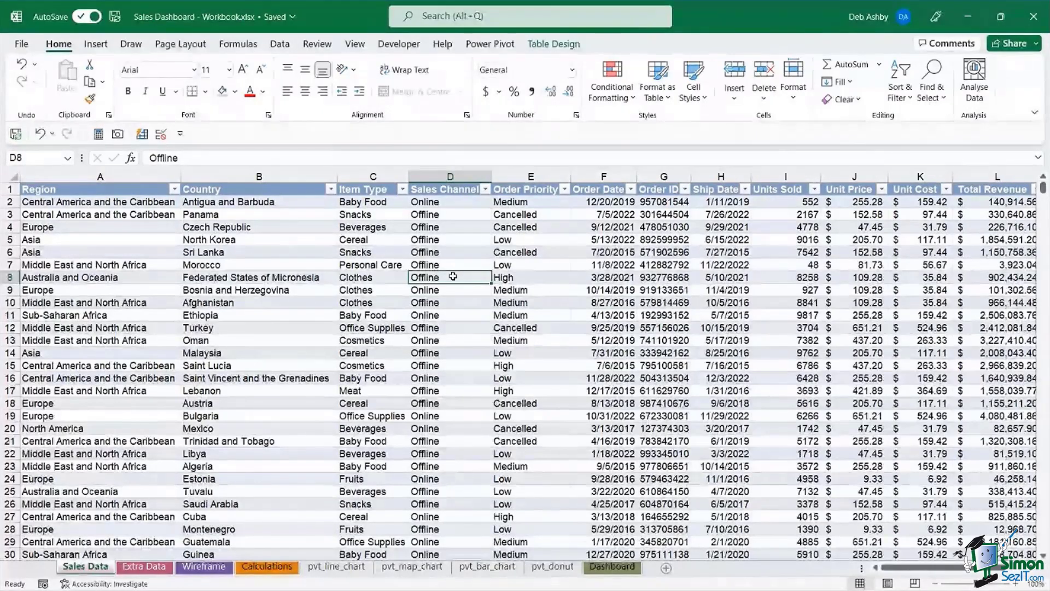
pyautogui.click(622, 577)
pyautogui.hotkey('shift', 'Tab')
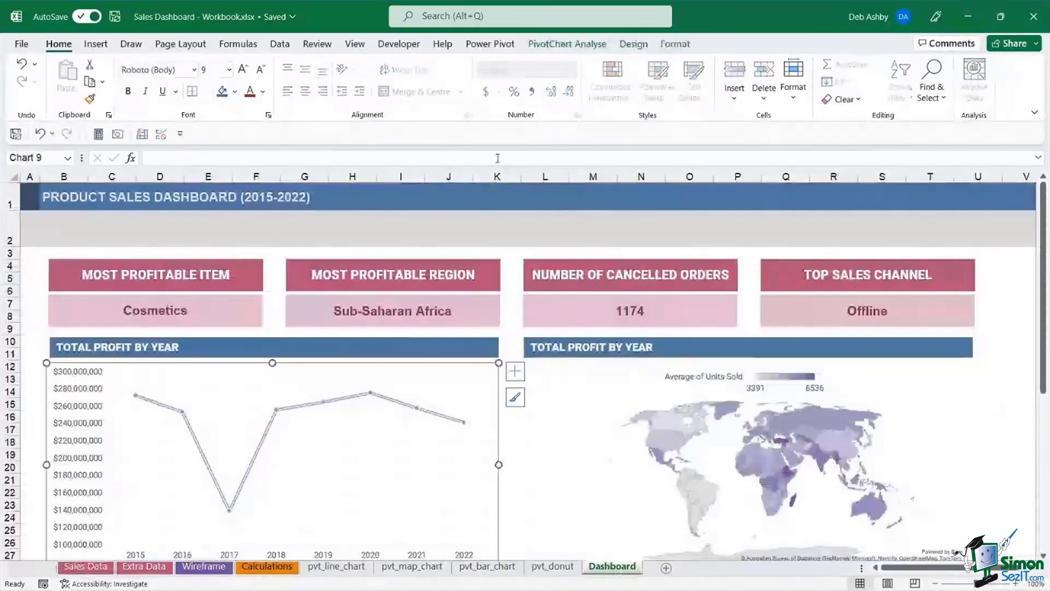